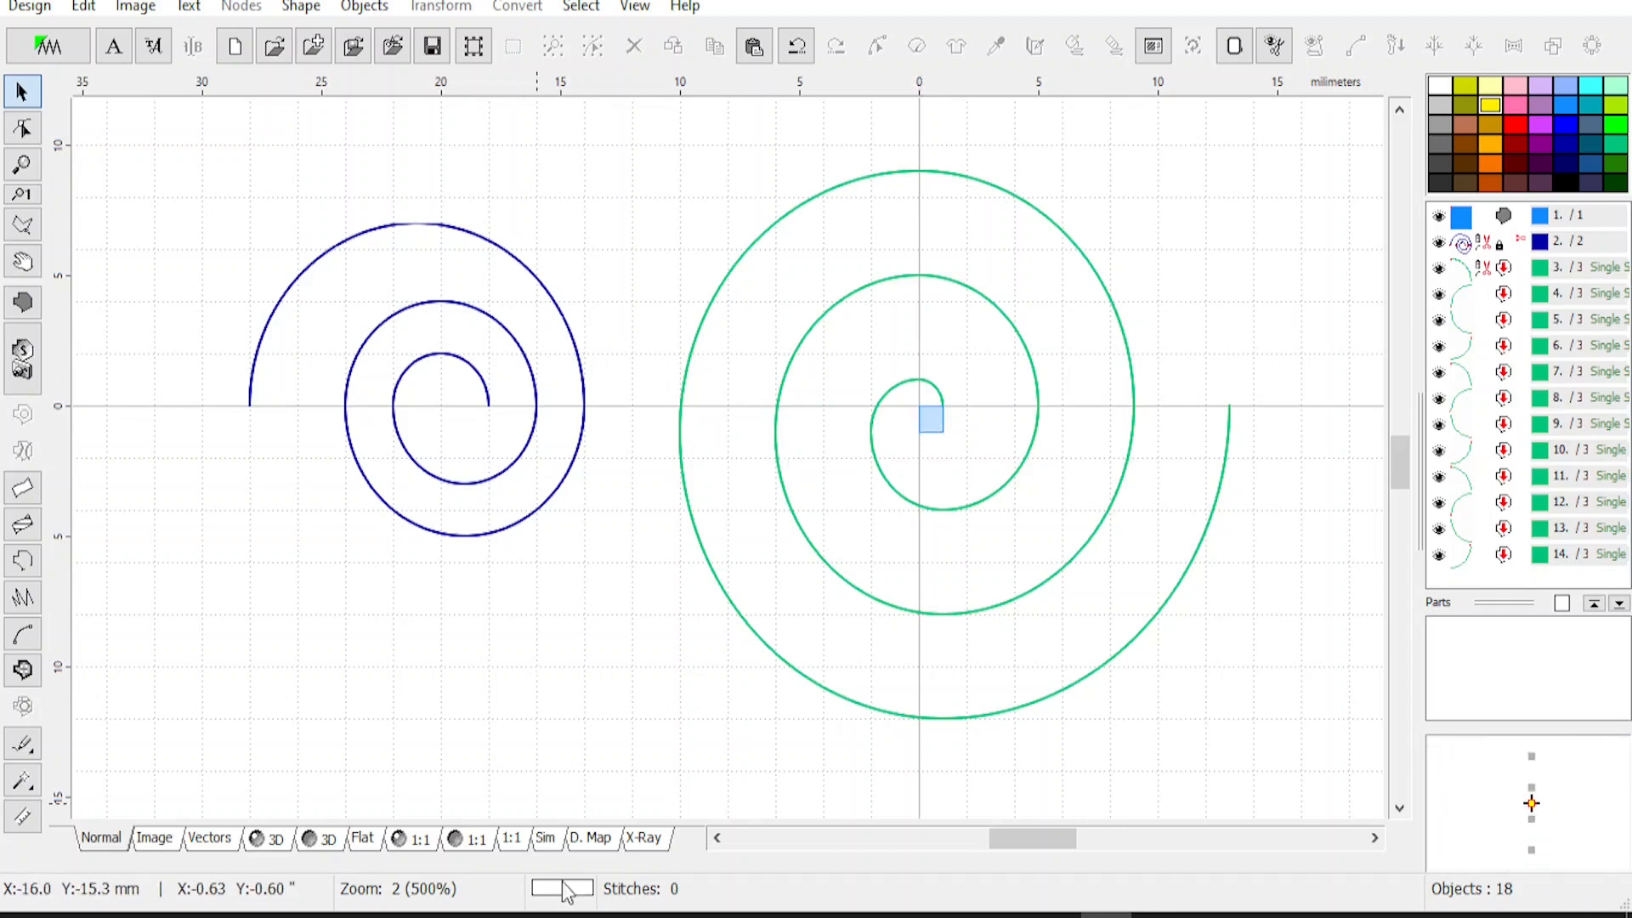
# Select the green spiral's innermost quarter arc, directly above the blue square
pyautogui.moveTo(572, 915)
pyautogui.click(647, 857)
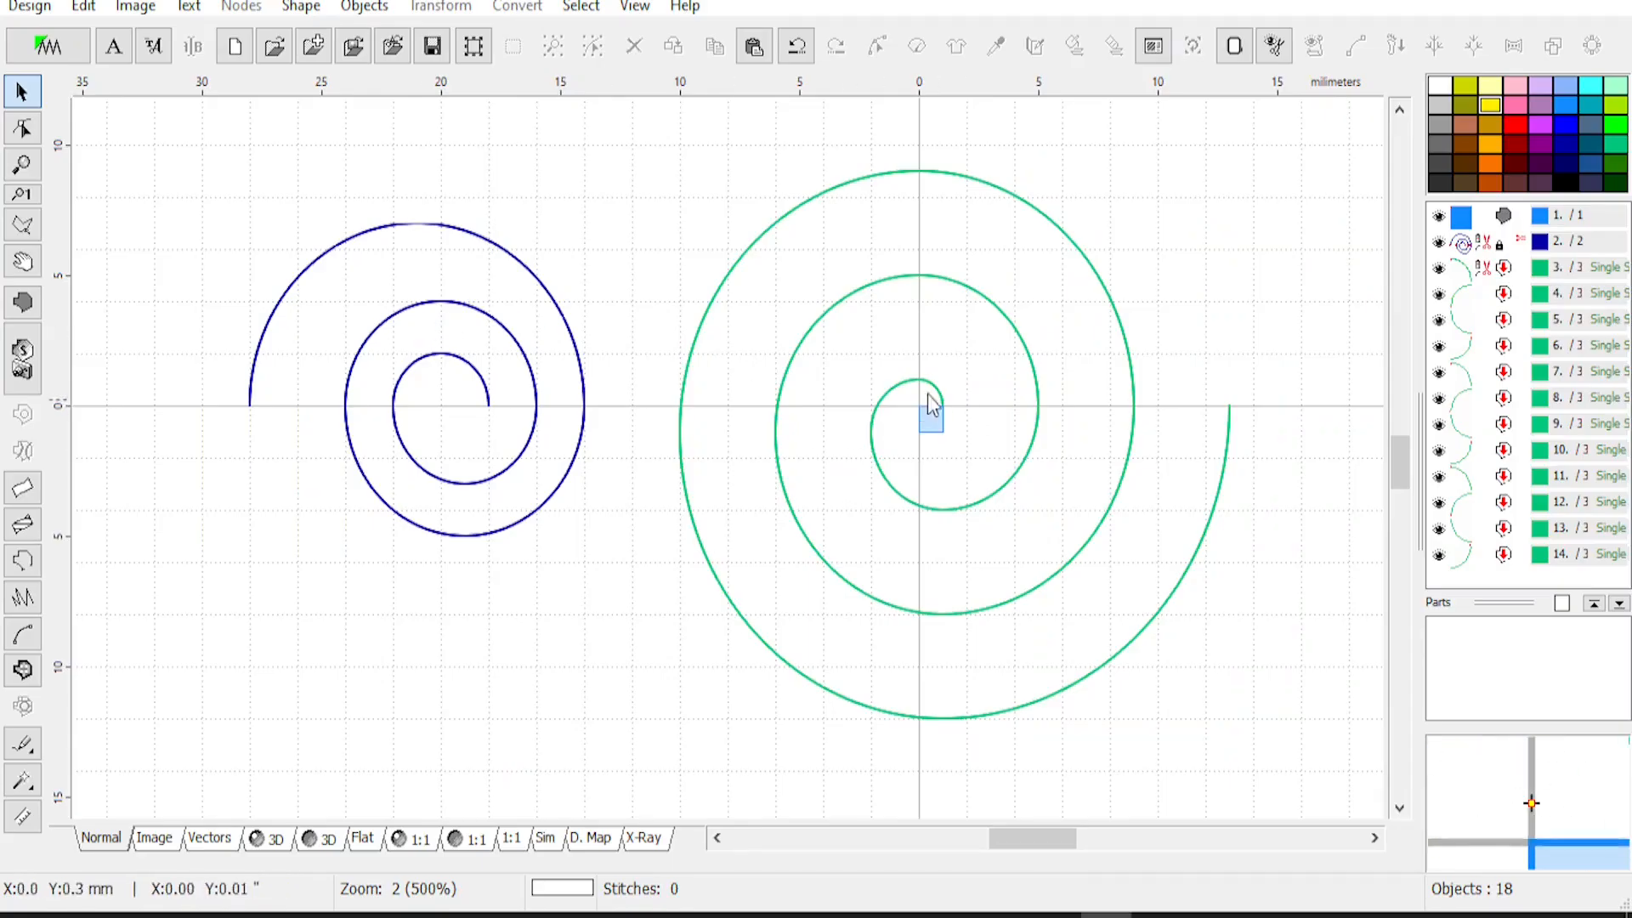
pyautogui.scroll(4, 926, 399)
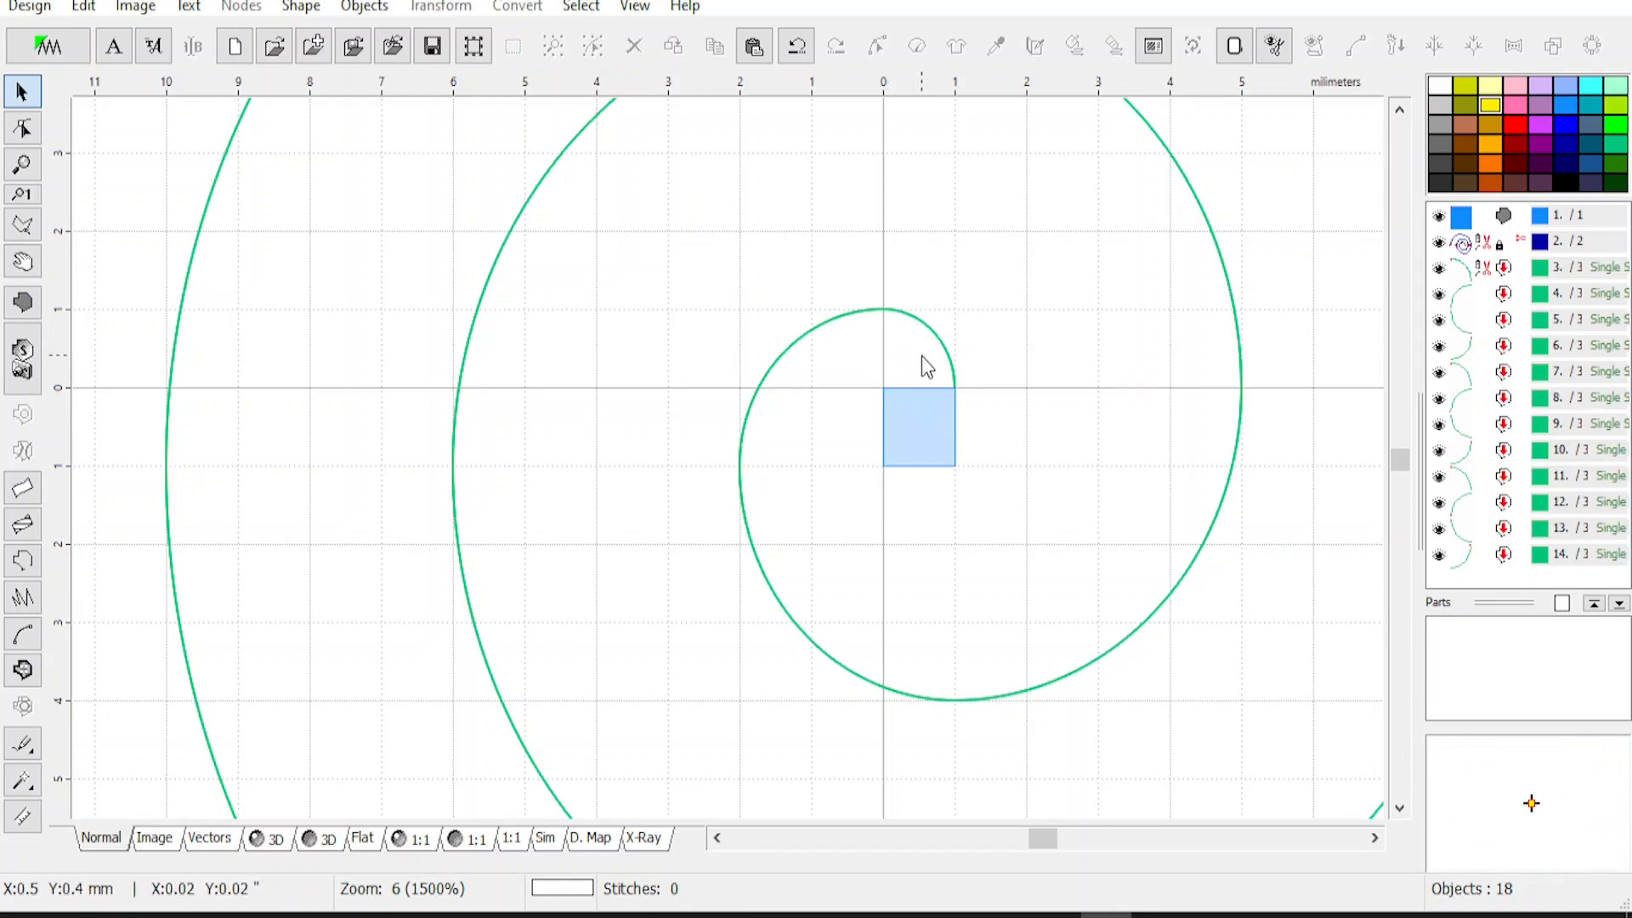
pyautogui.click(936, 339)
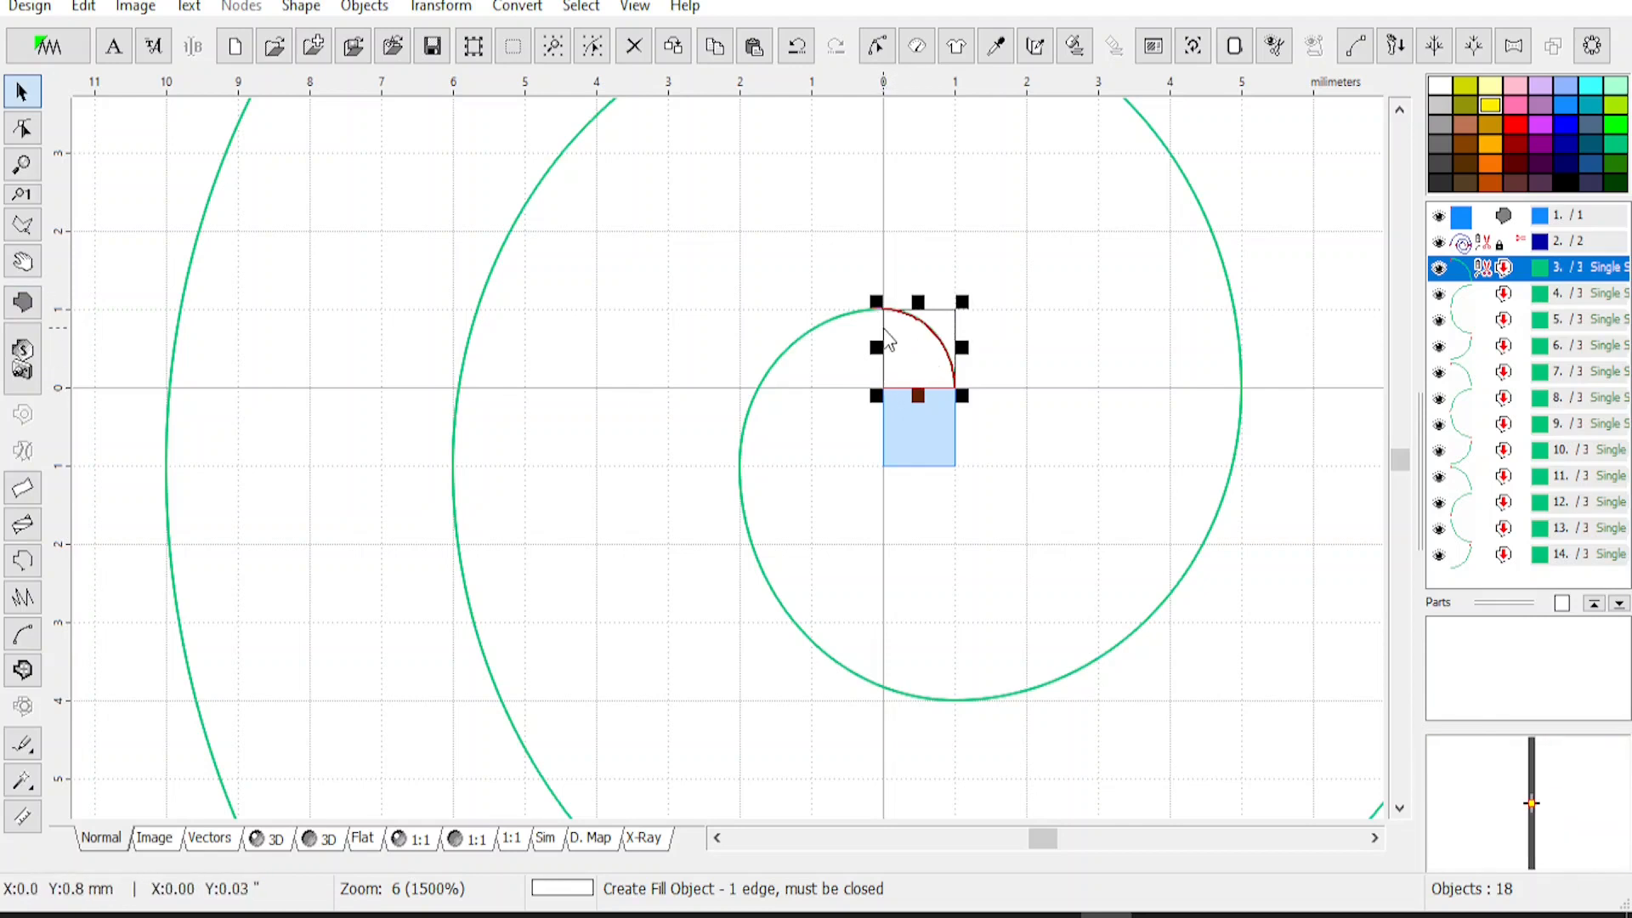
pyautogui.click(441, 6)
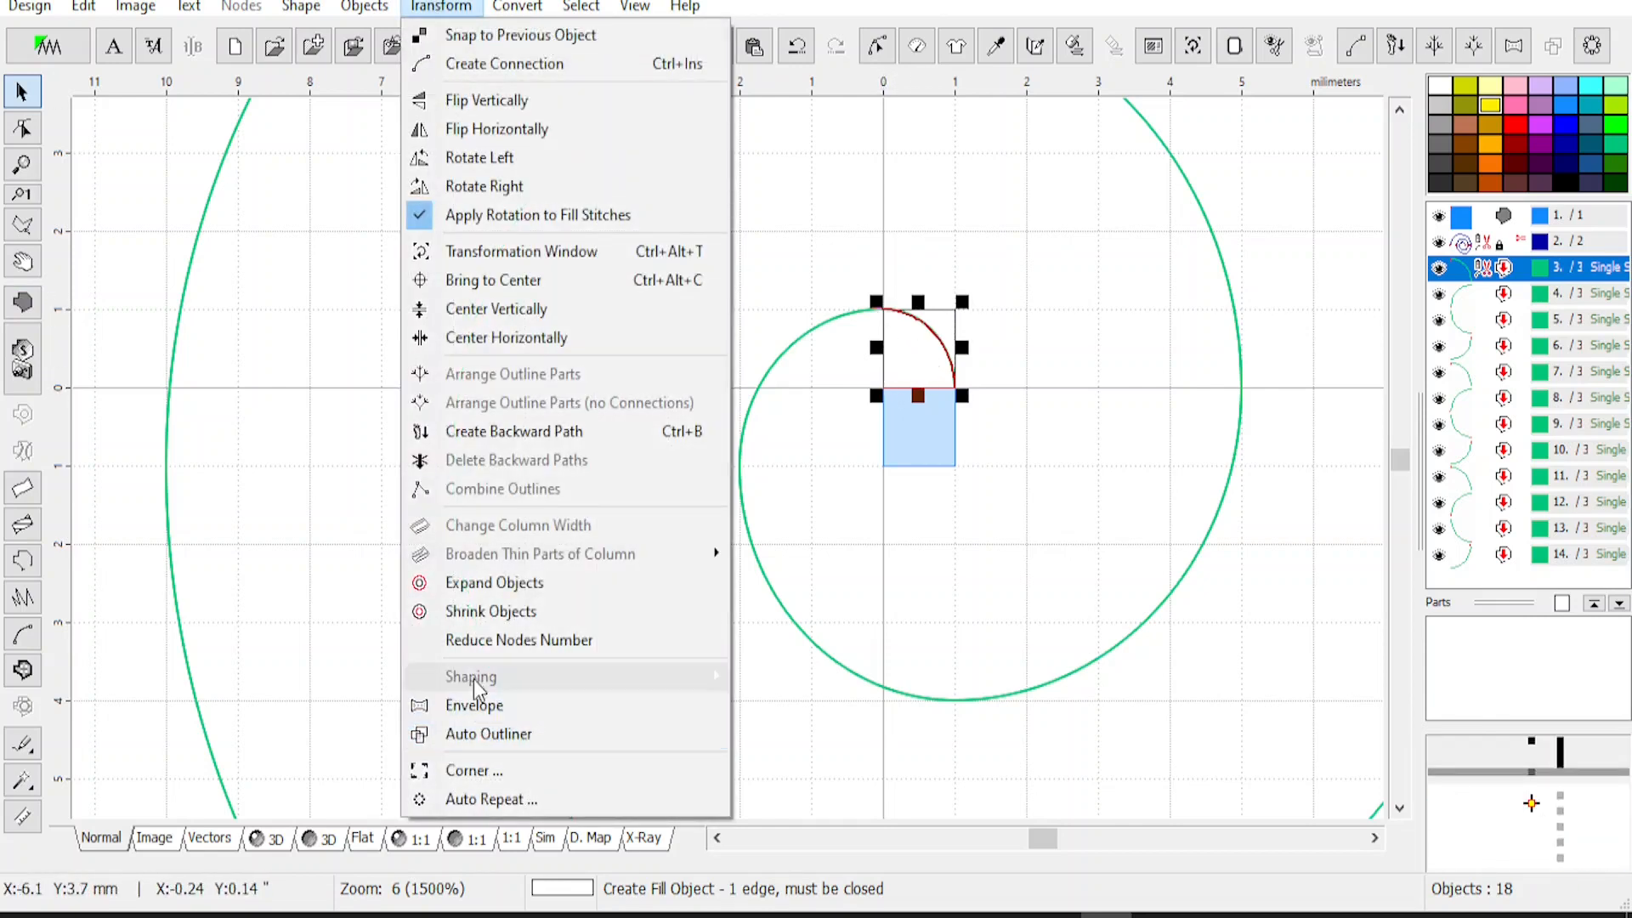
pyautogui.click(934, 352)
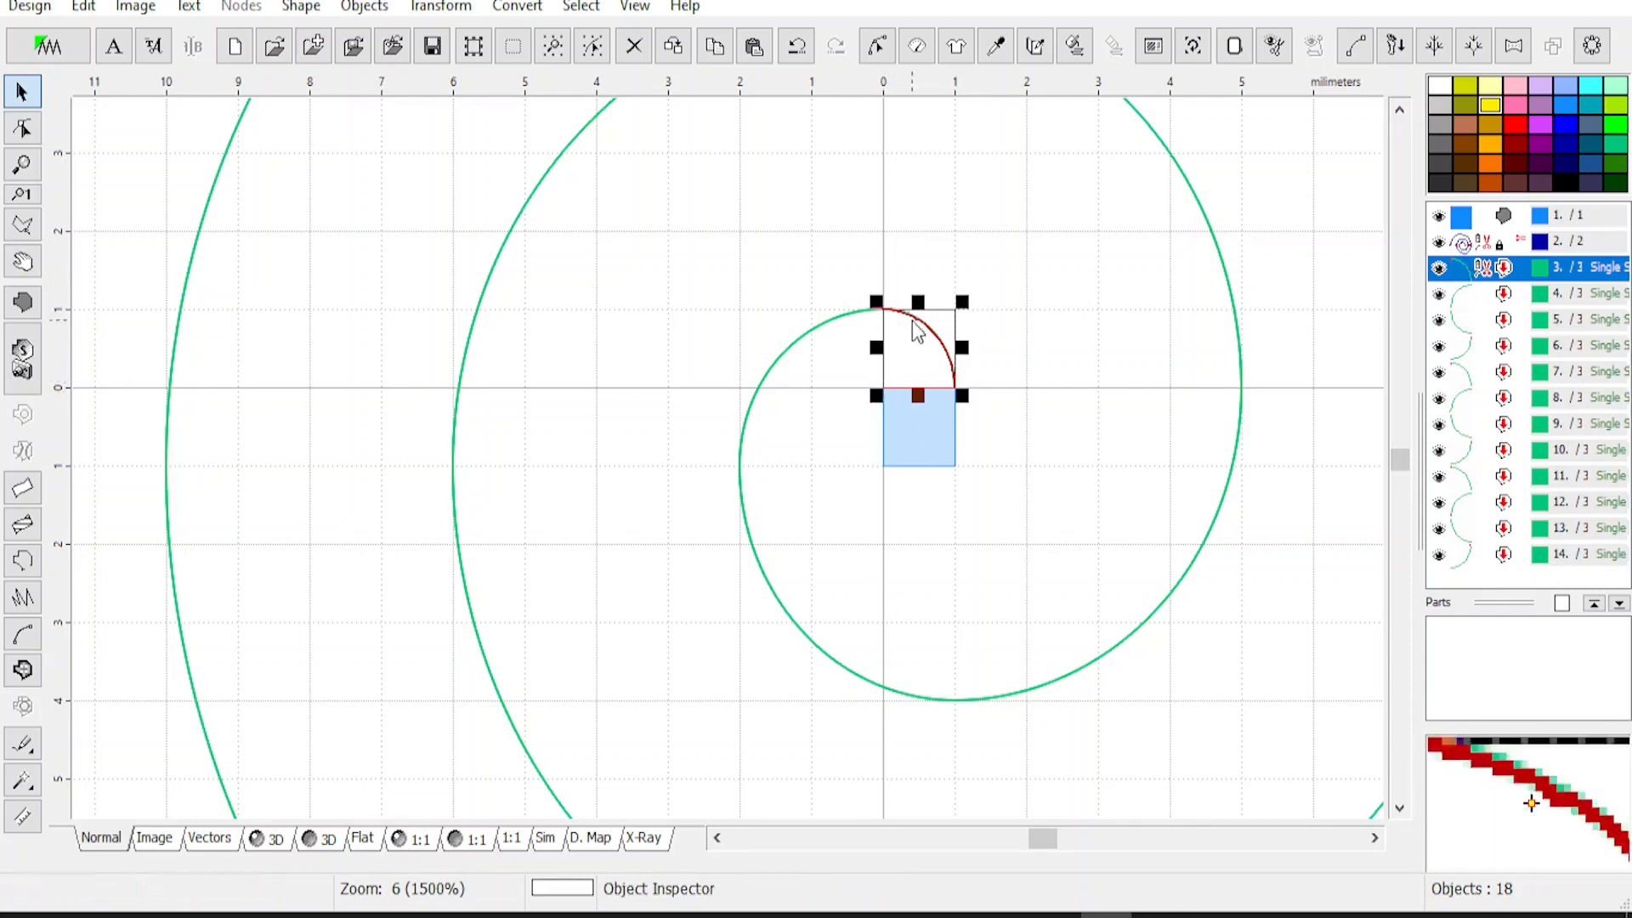
# Check the green spiral's second quarter arc in the Transformation window's resize settings, then close the window
pyautogui.click(1498, 299)
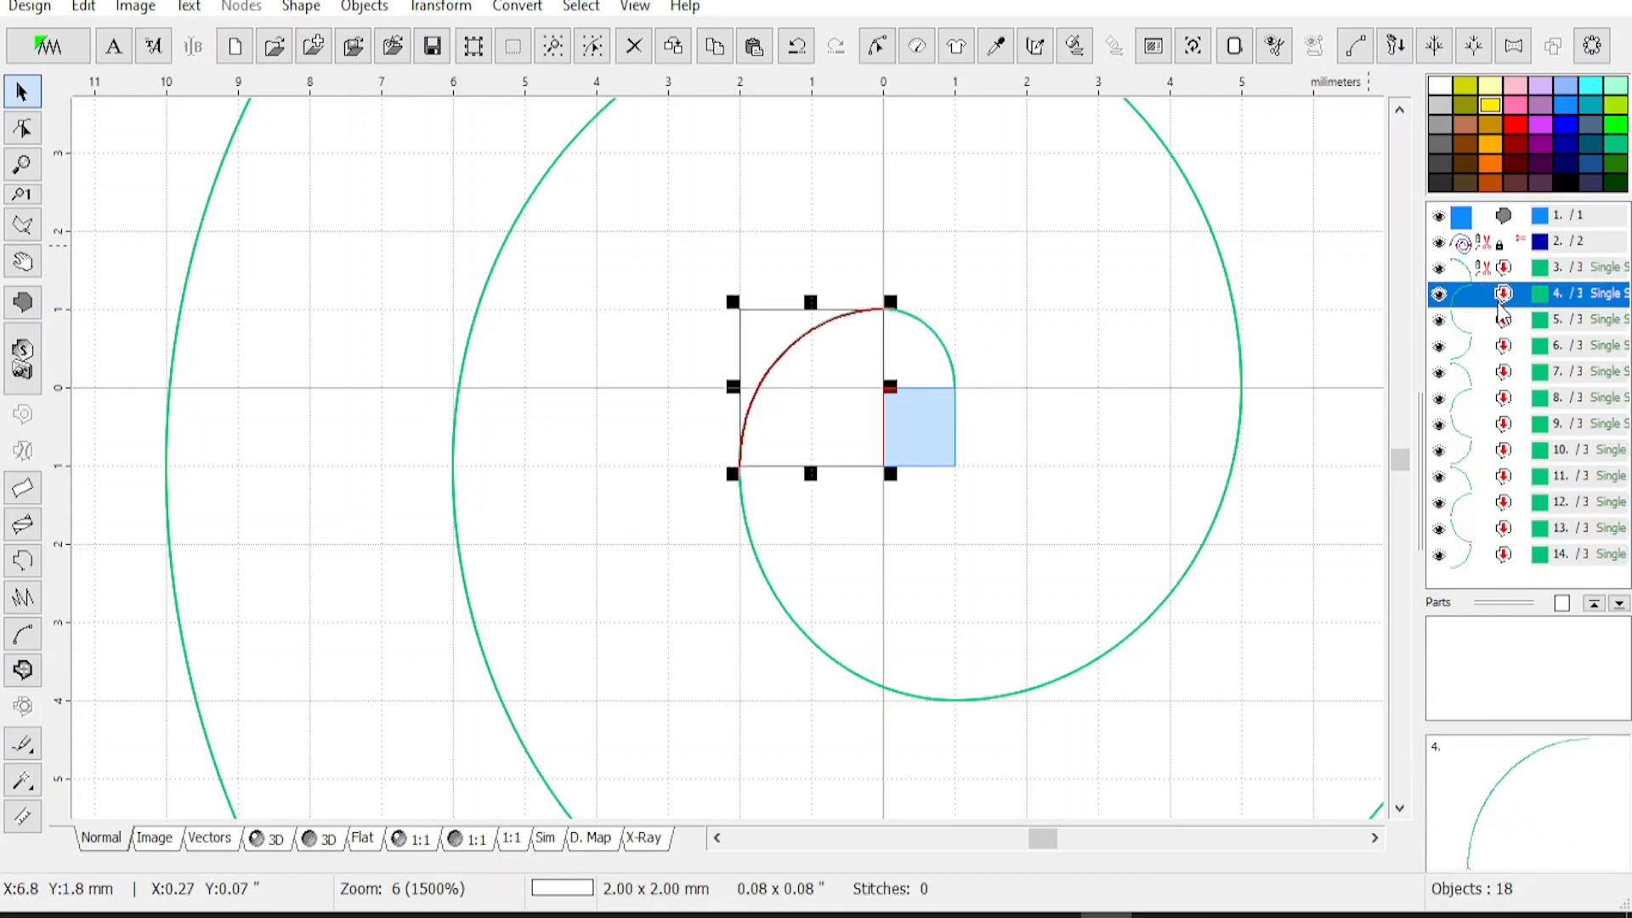
pyautogui.click(1192, 46)
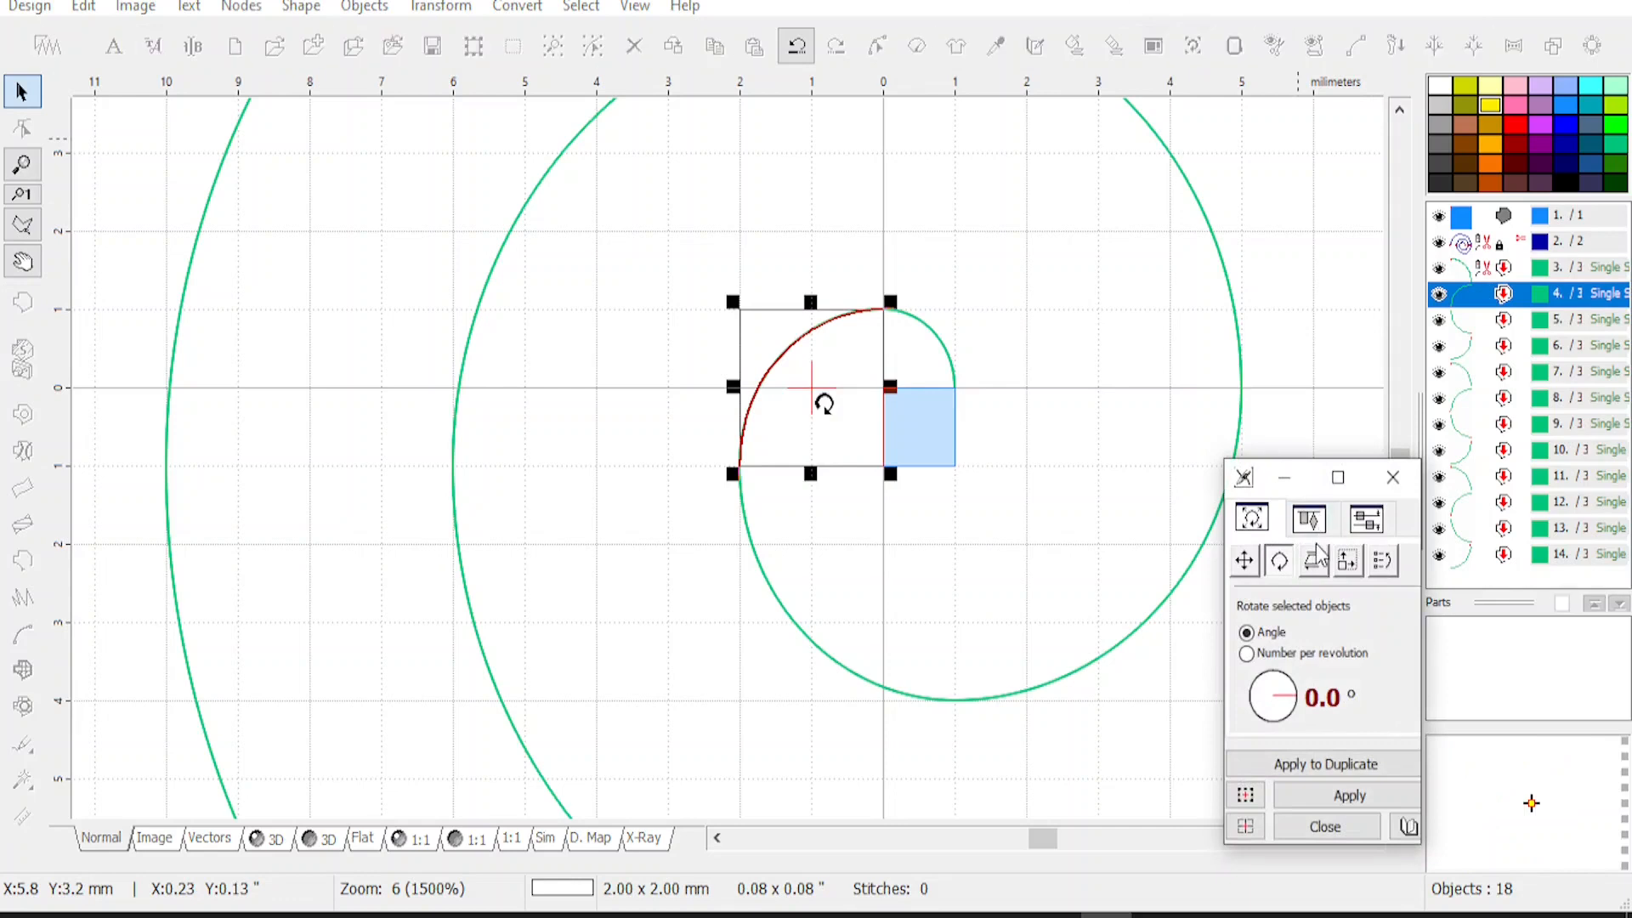
pyautogui.click(1342, 567)
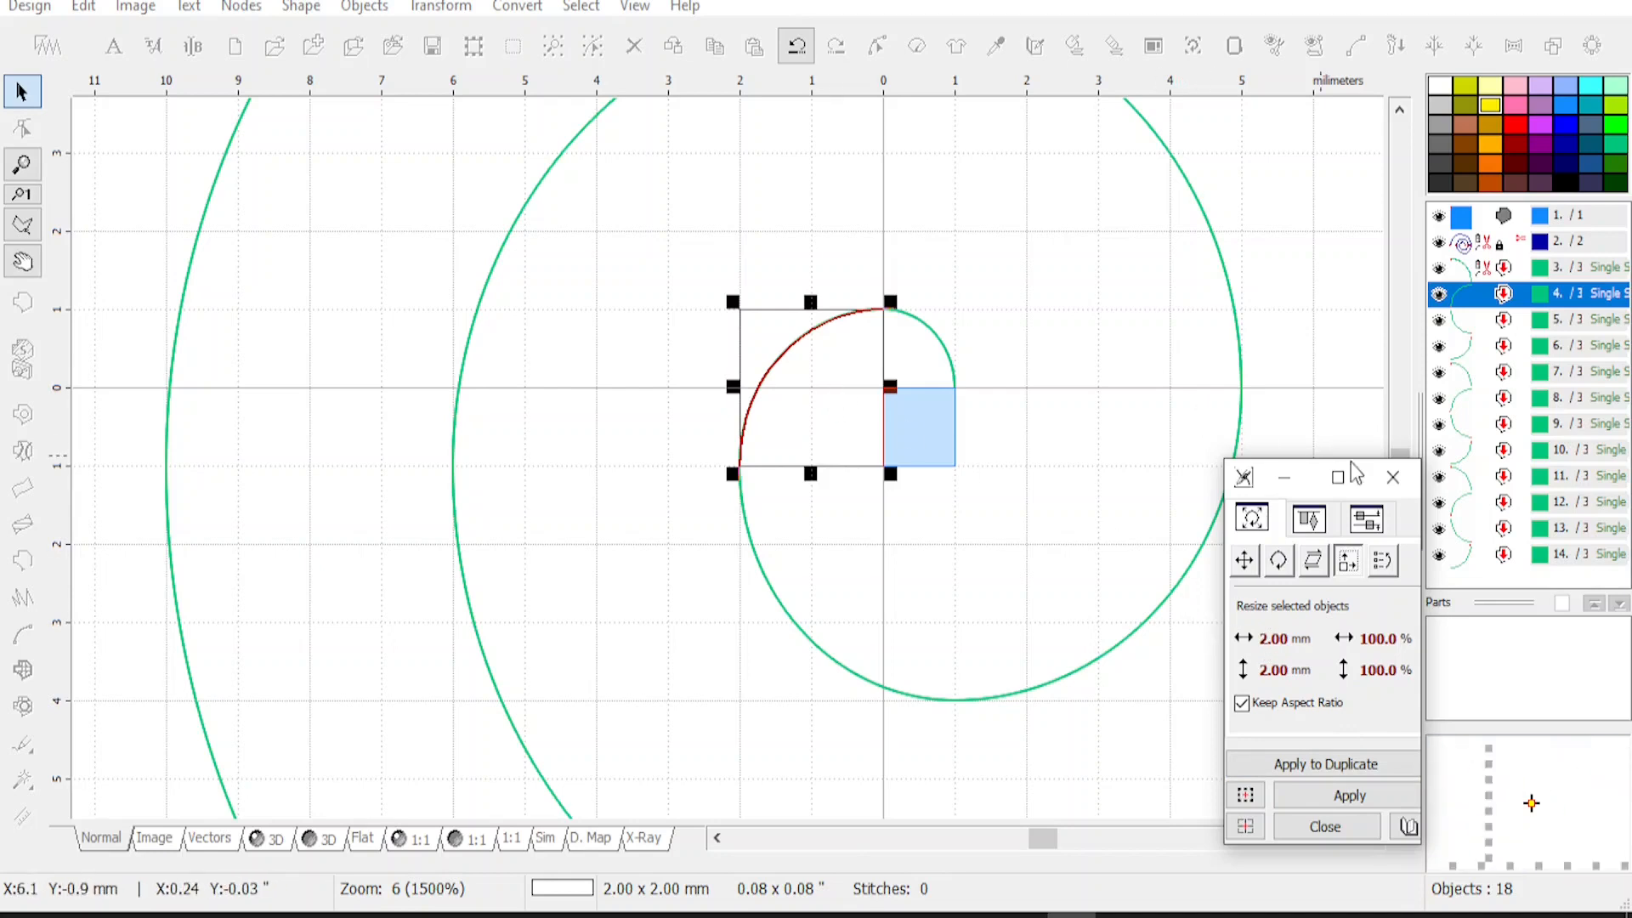
pyautogui.click(1396, 483)
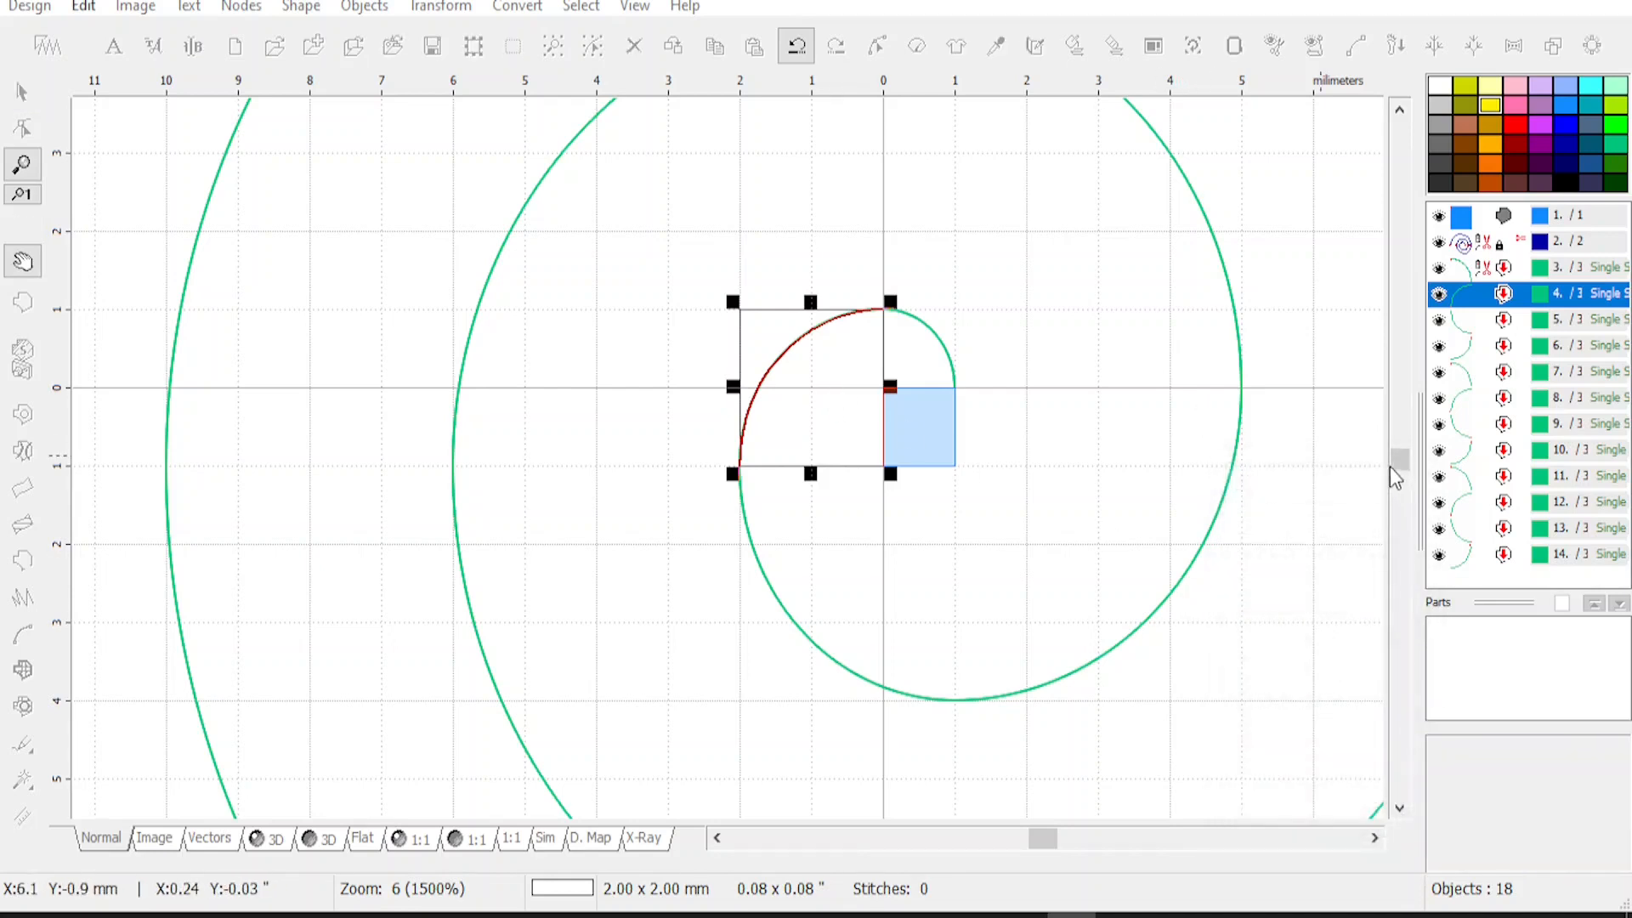
# Compare the first and second quarter arcs' sizes, checking the second arc's resize values in the Transformation window
pyautogui.click(1486, 271)
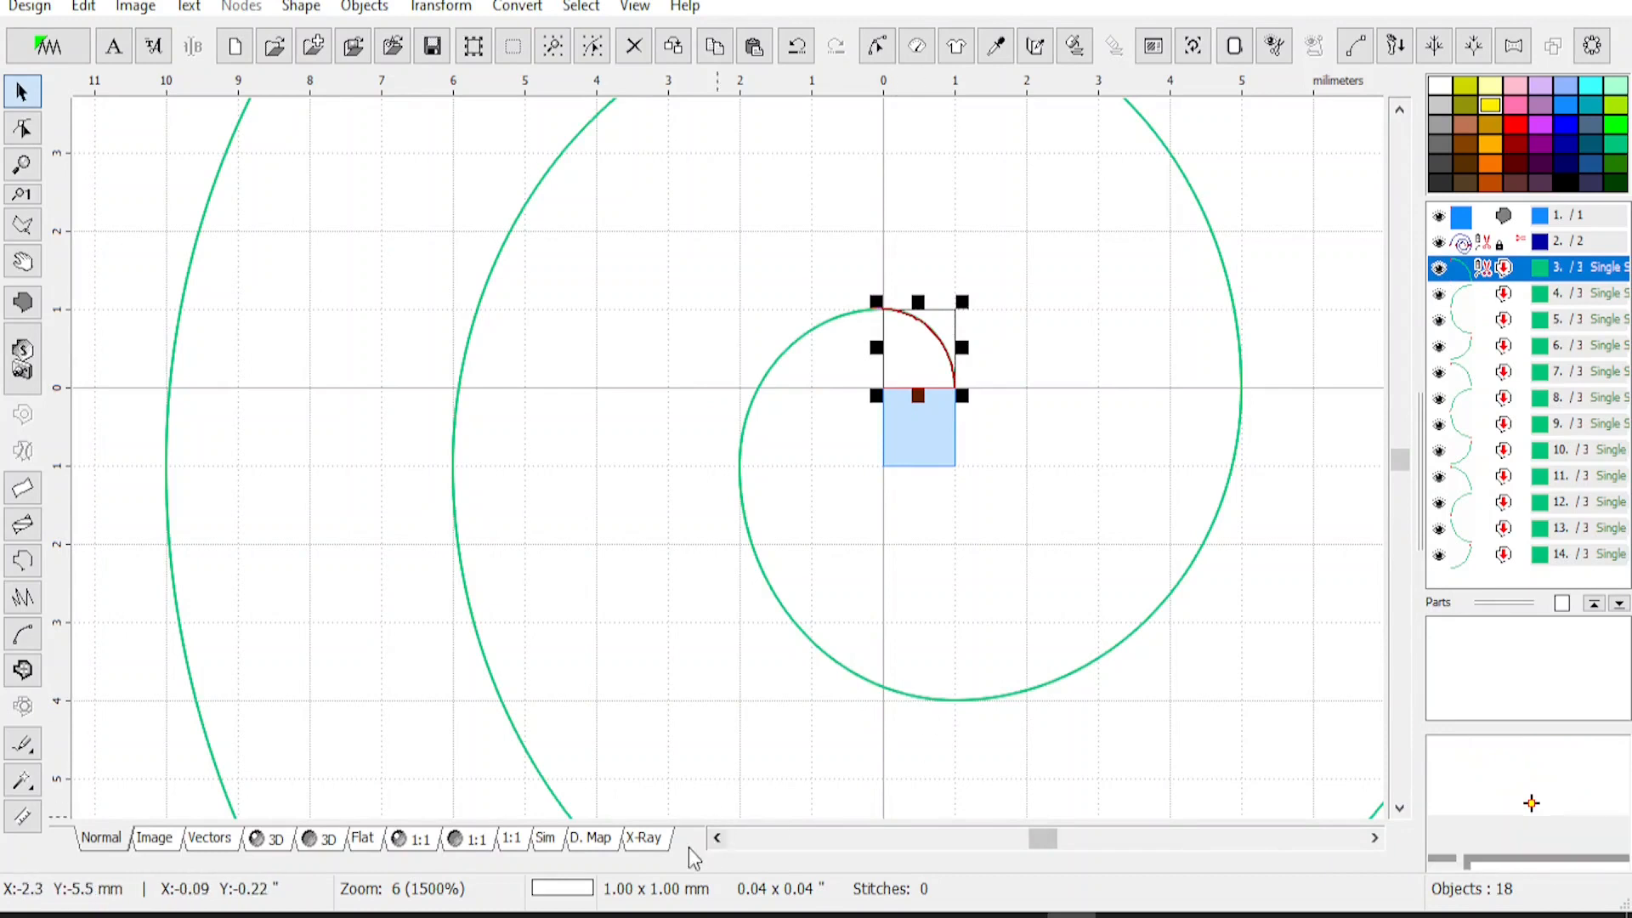
pyautogui.click(1489, 294)
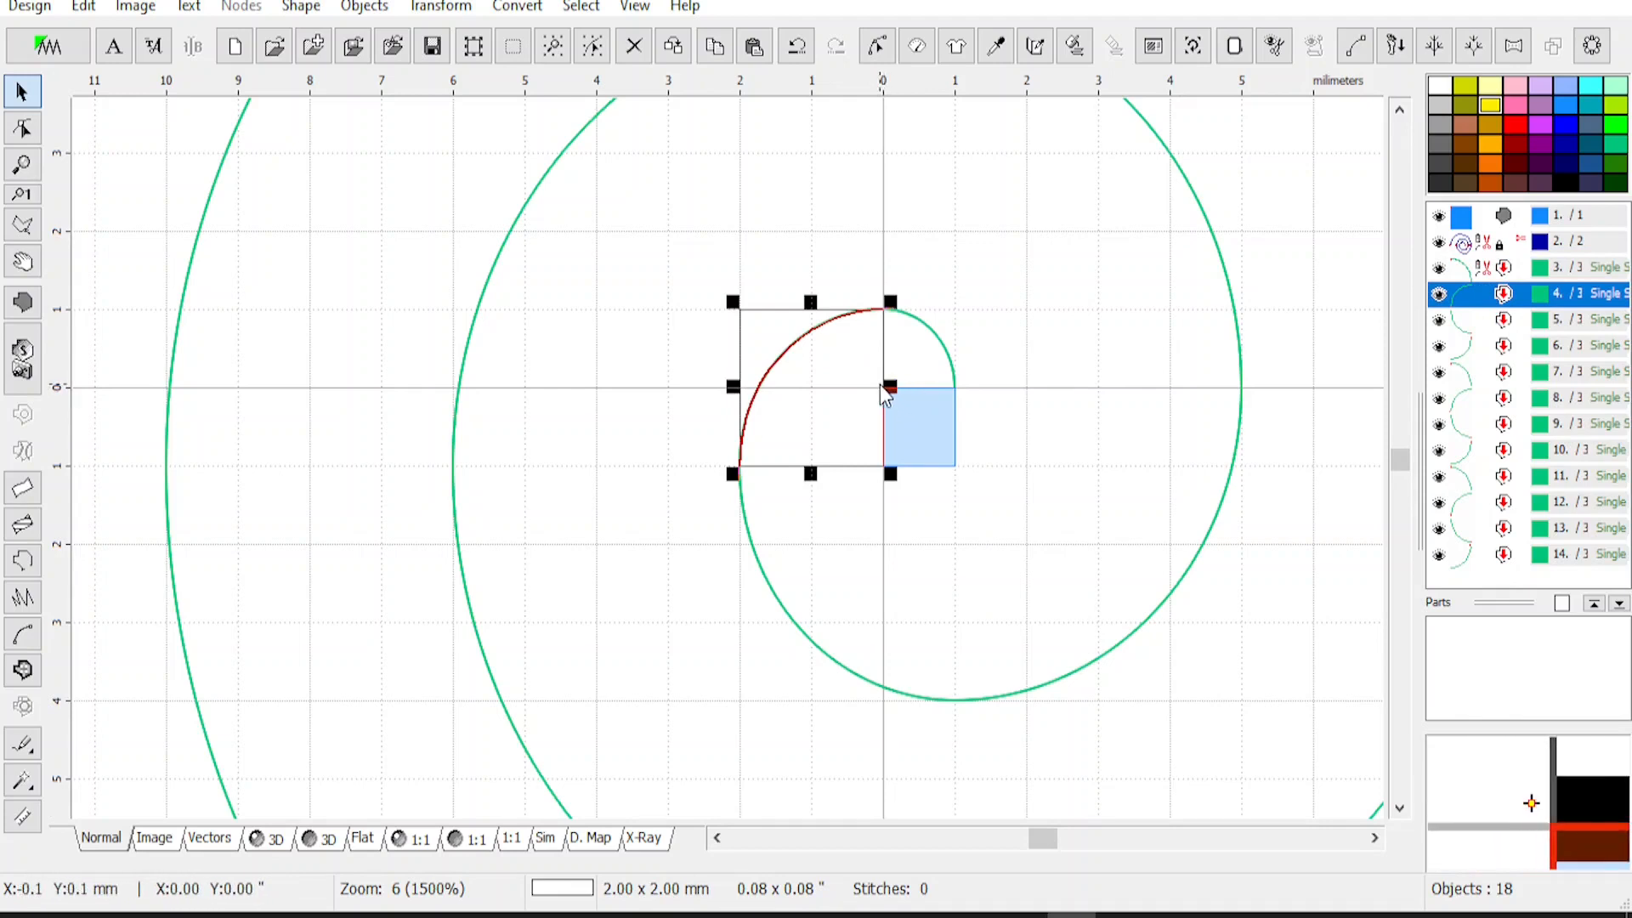
pyautogui.click(1193, 46)
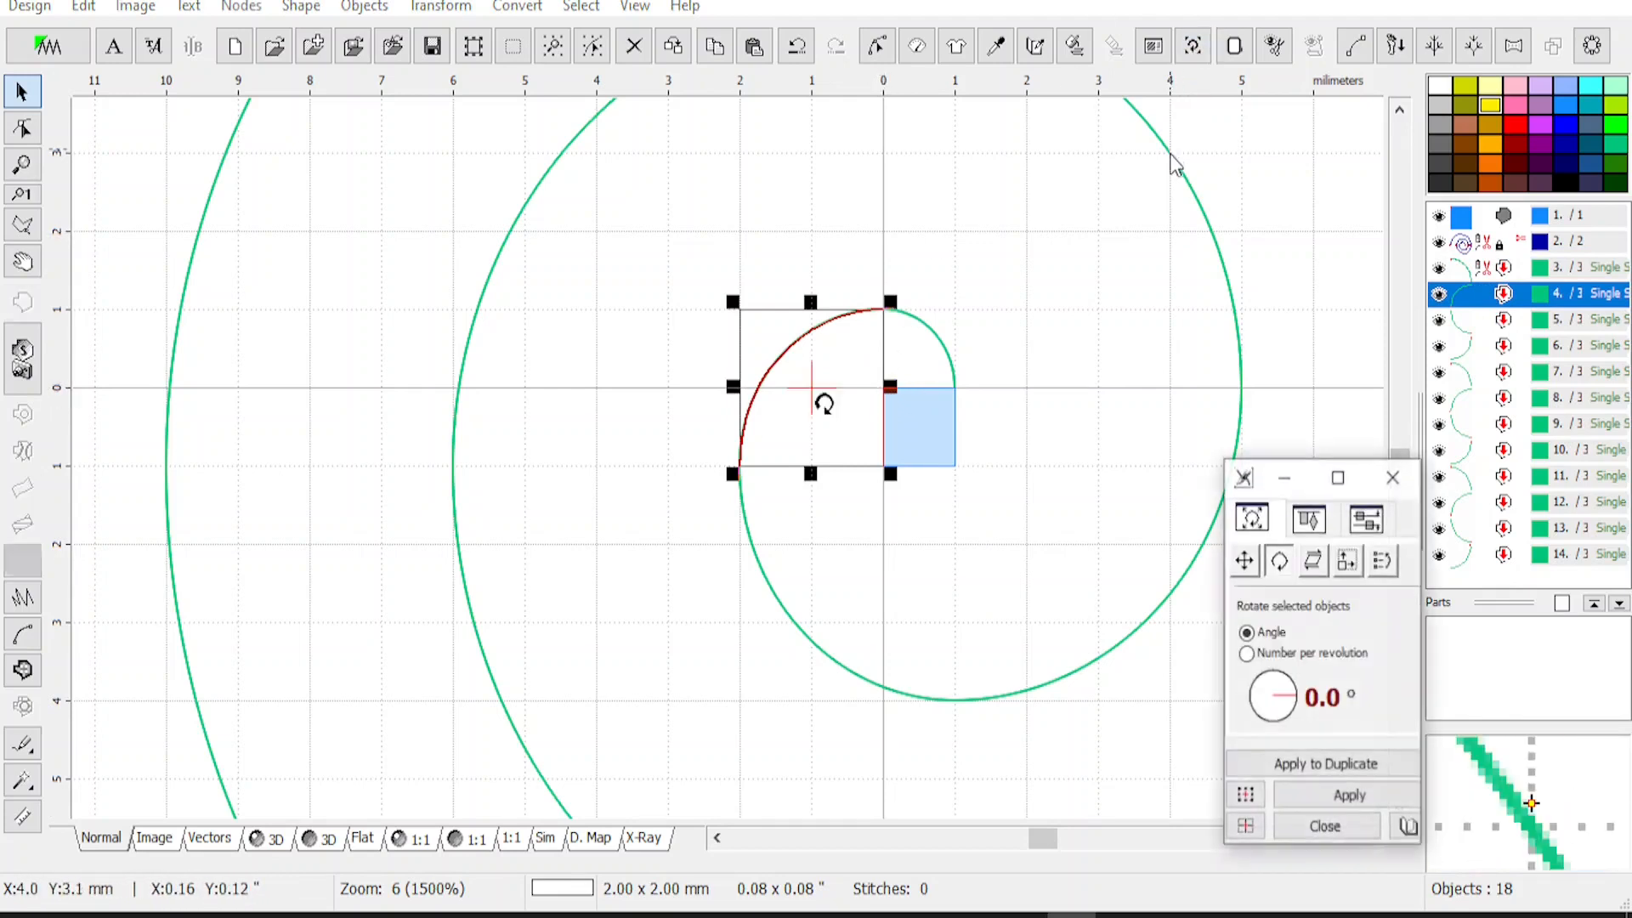
pyautogui.click(1347, 562)
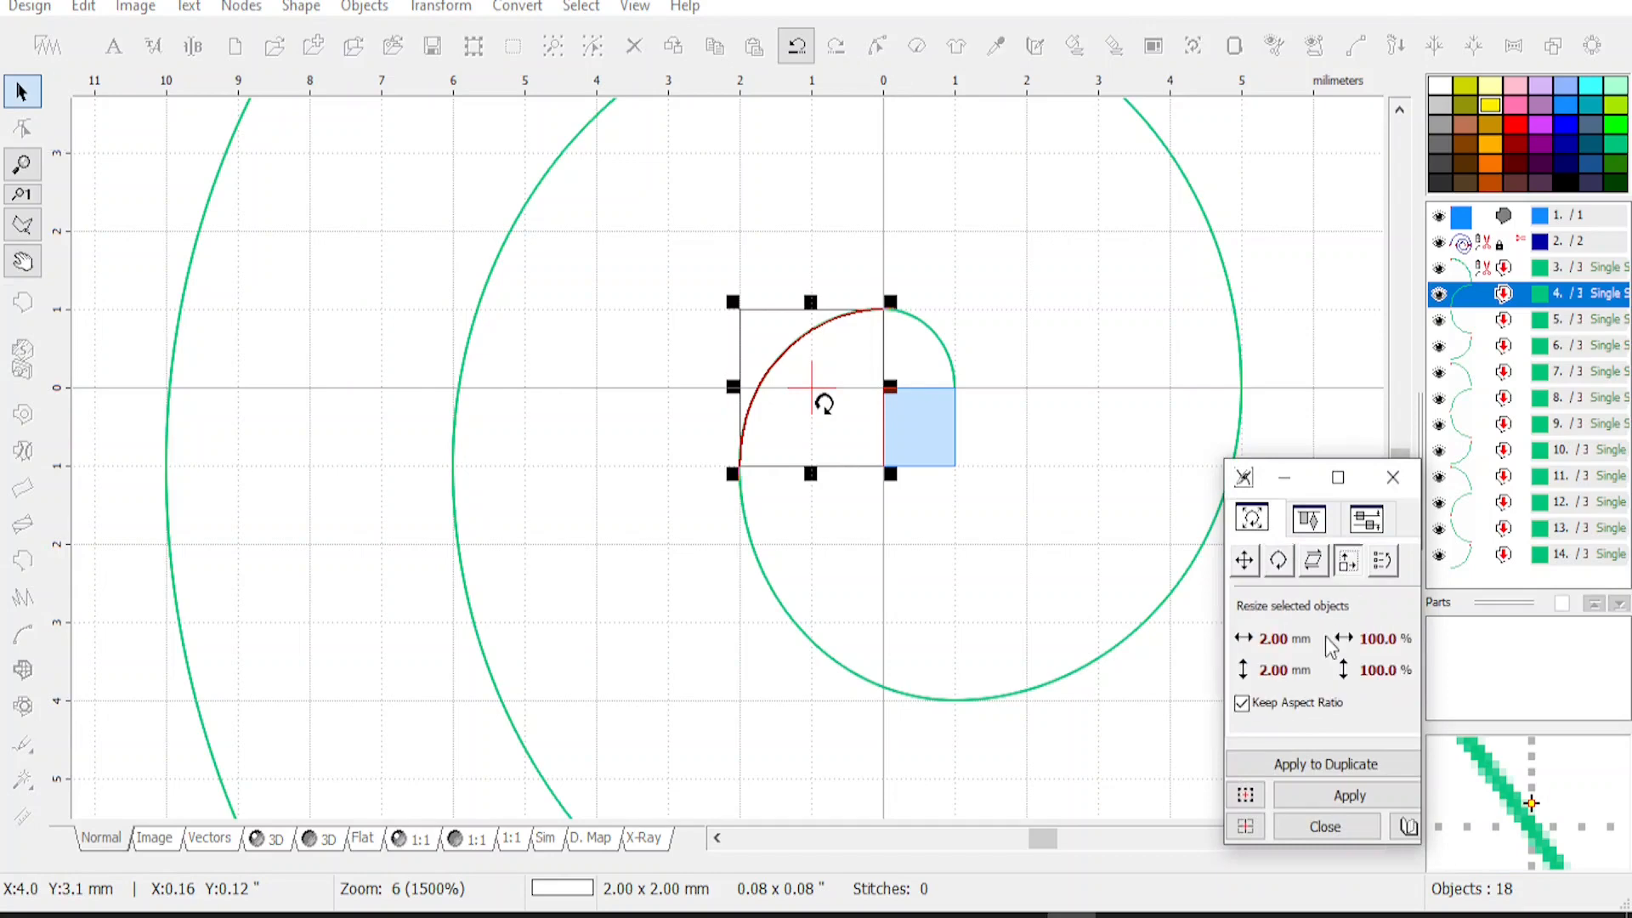
pyautogui.click(1329, 833)
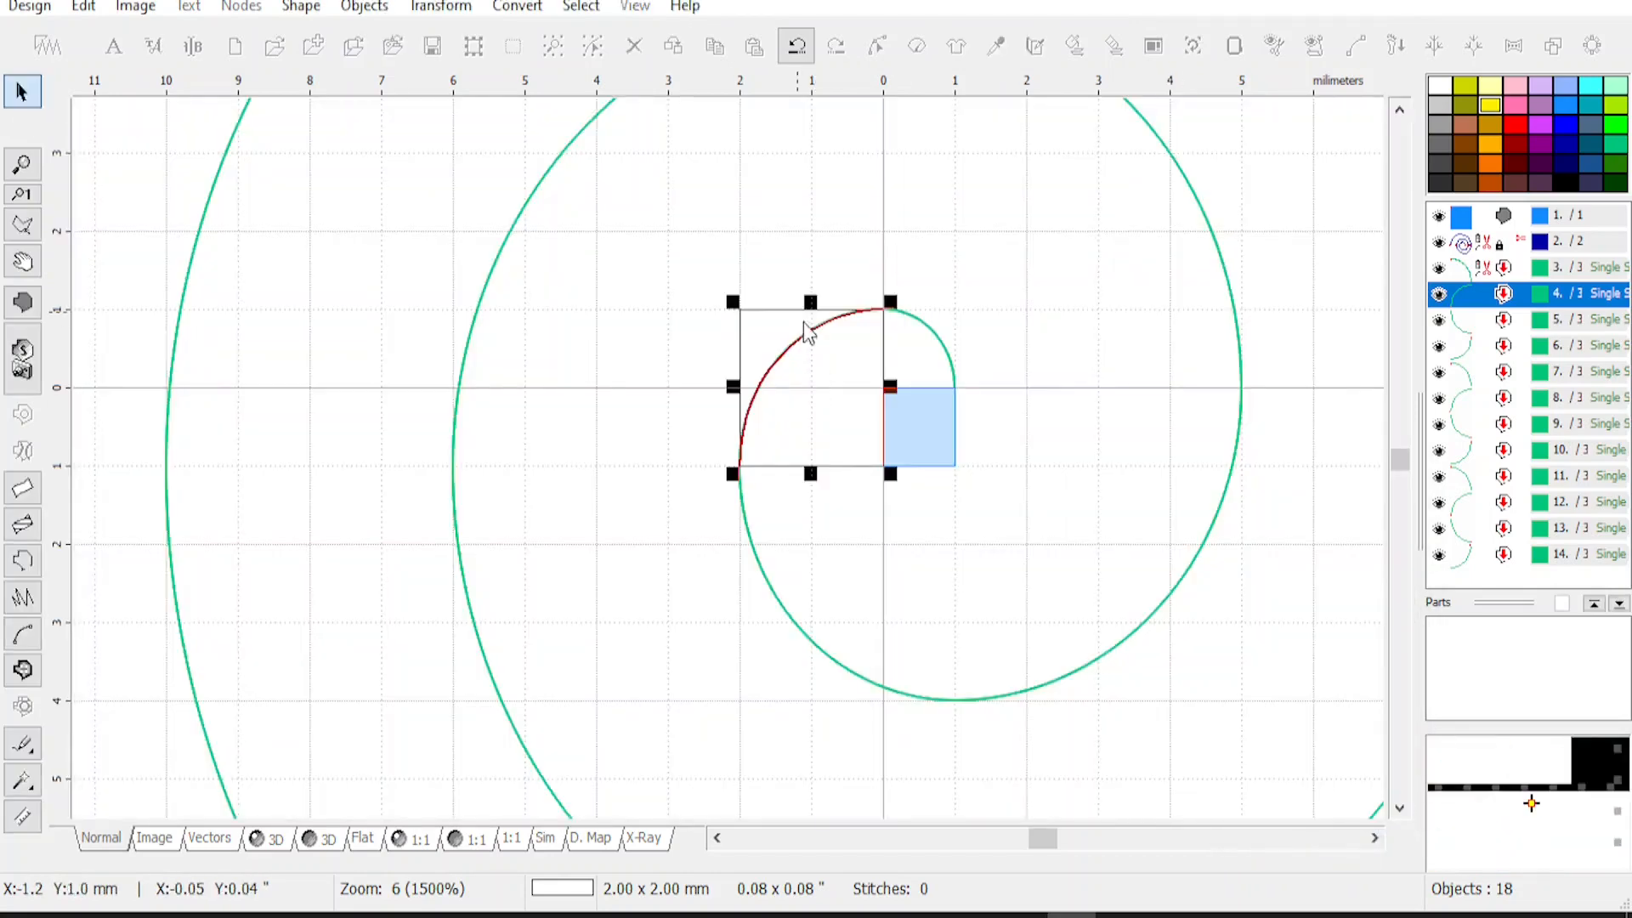
pyautogui.click(441, 7)
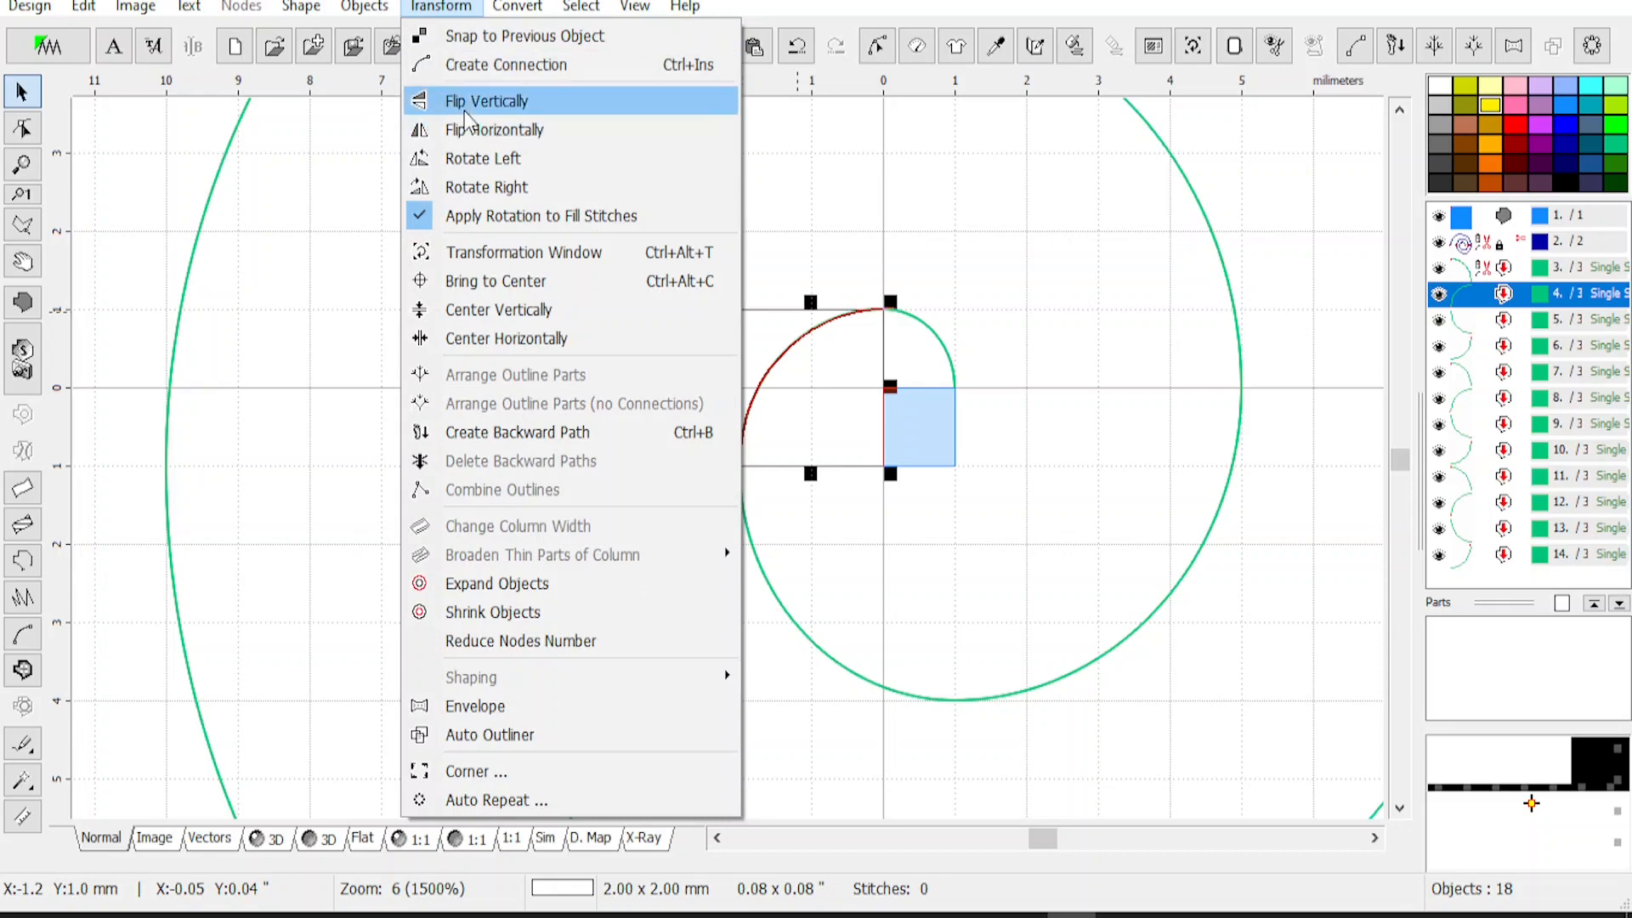
pyautogui.moveTo(550, 17)
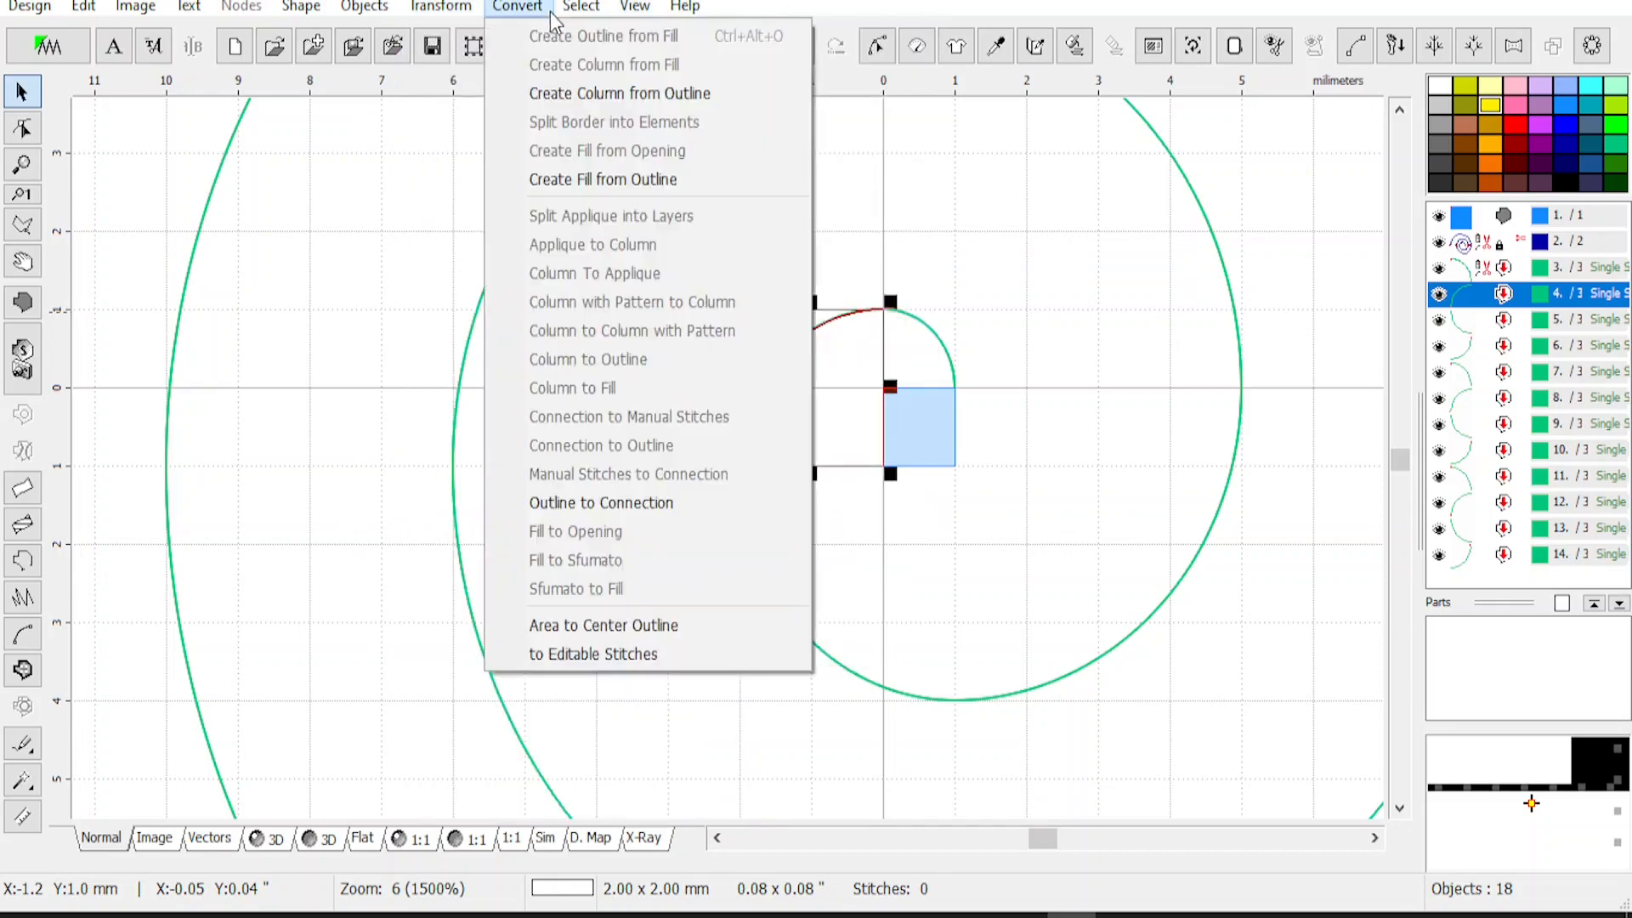
pyautogui.click(958, 9)
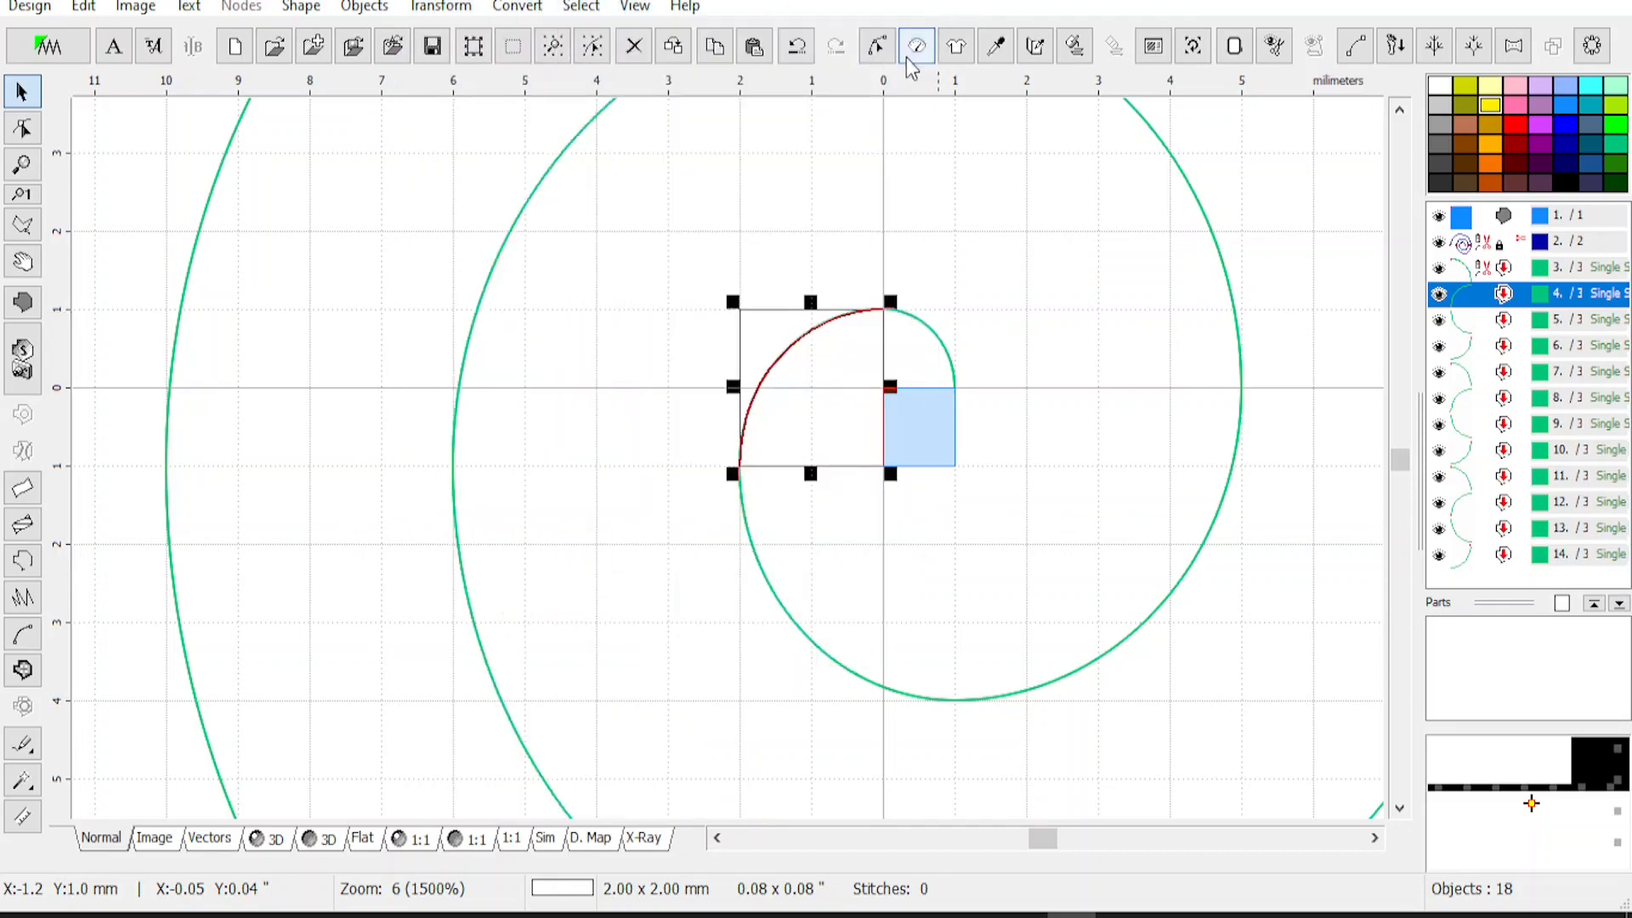
pyautogui.click(878, 47)
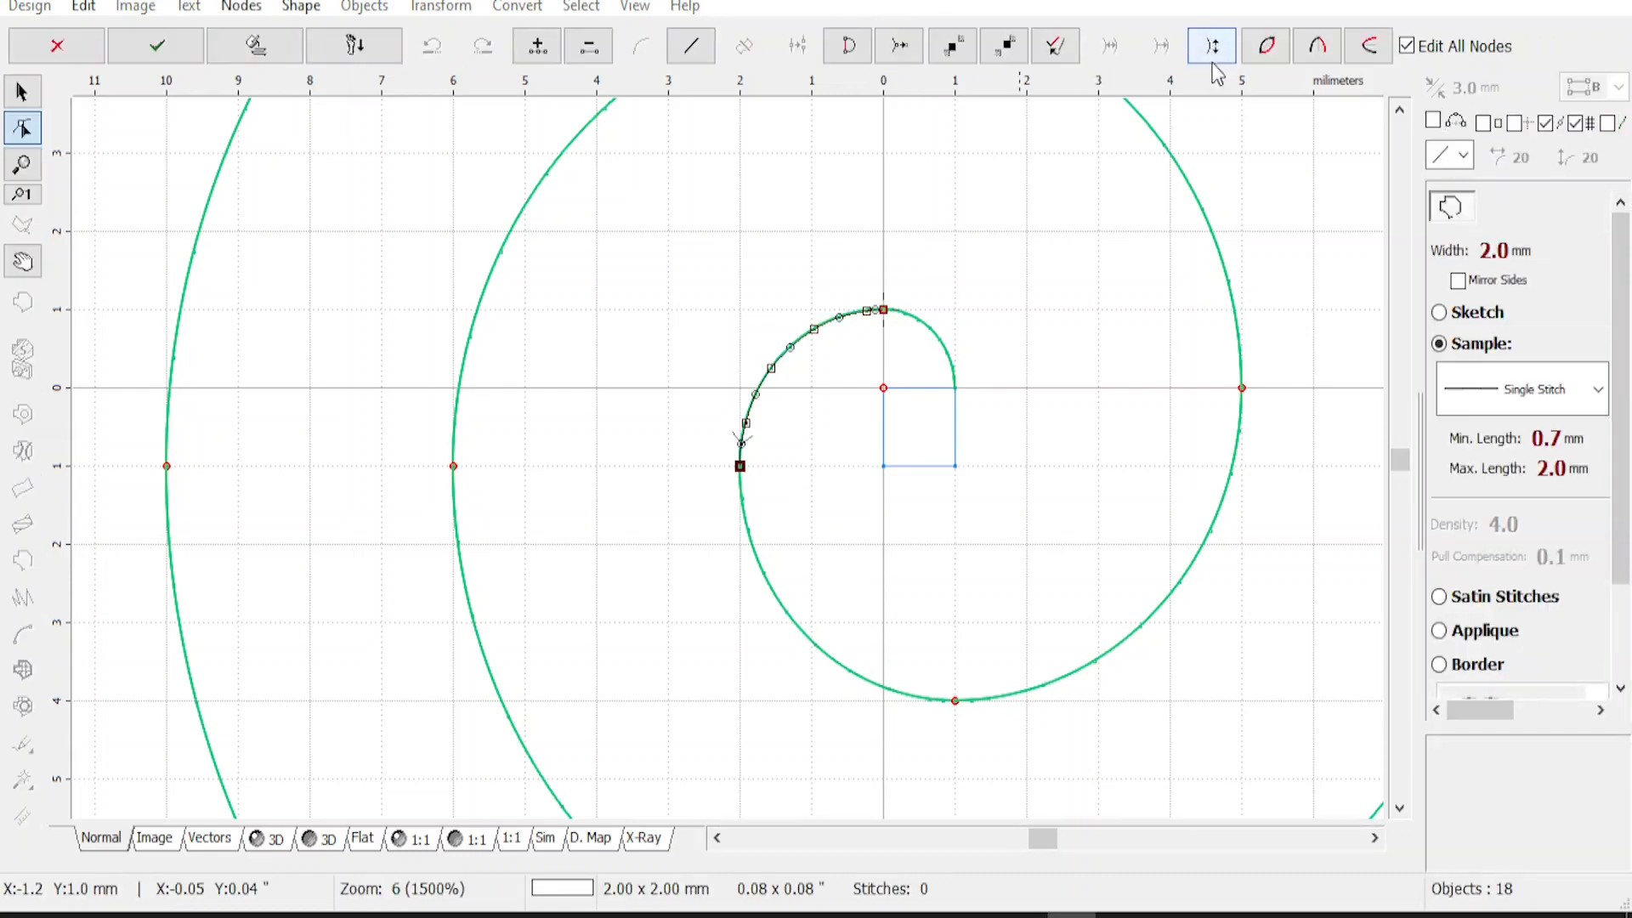
pyautogui.click(57, 47)
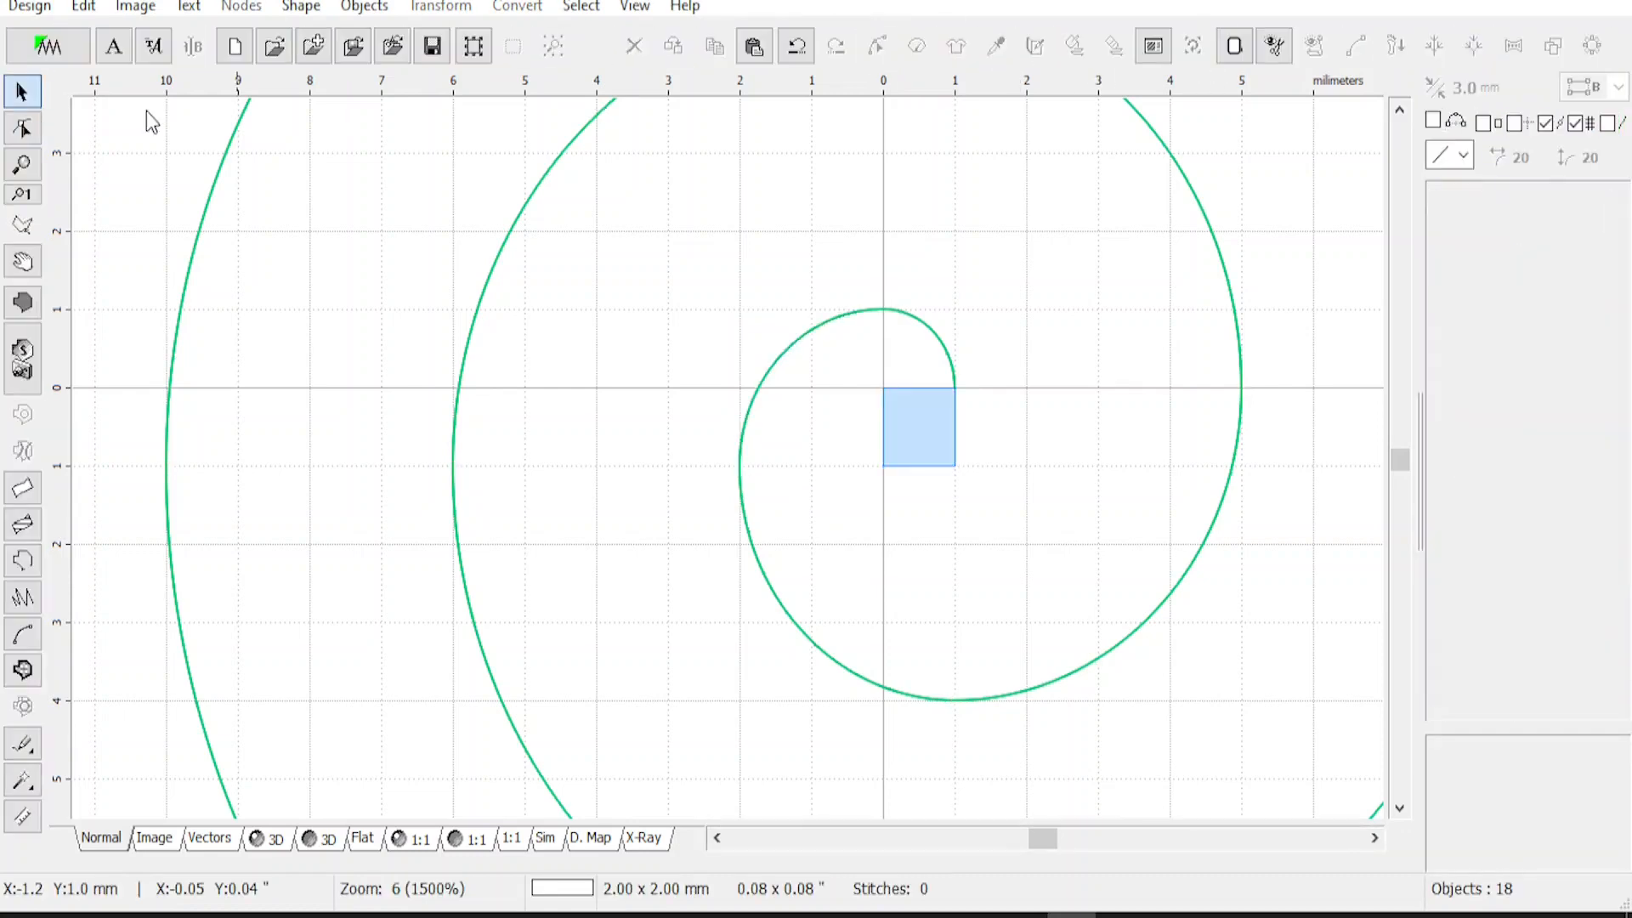
pyautogui.click(800, 341)
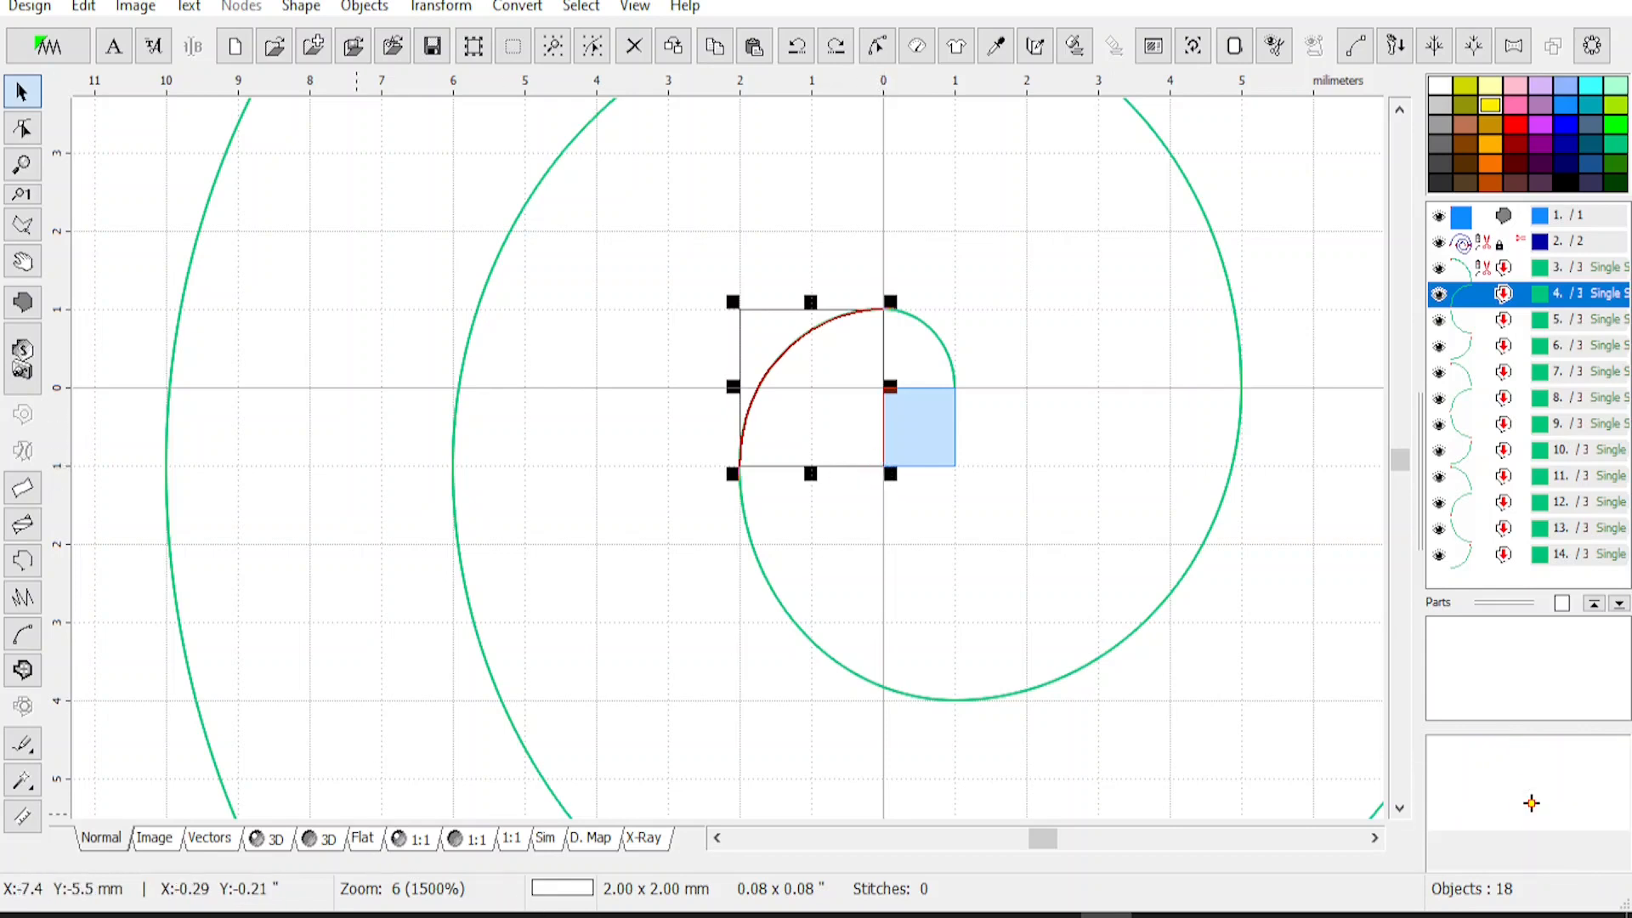
# Switch to the YouTube video on the 4 centers spiral and review how successive arcs are drawn around their centers
pyautogui.moveTo(579, 913)
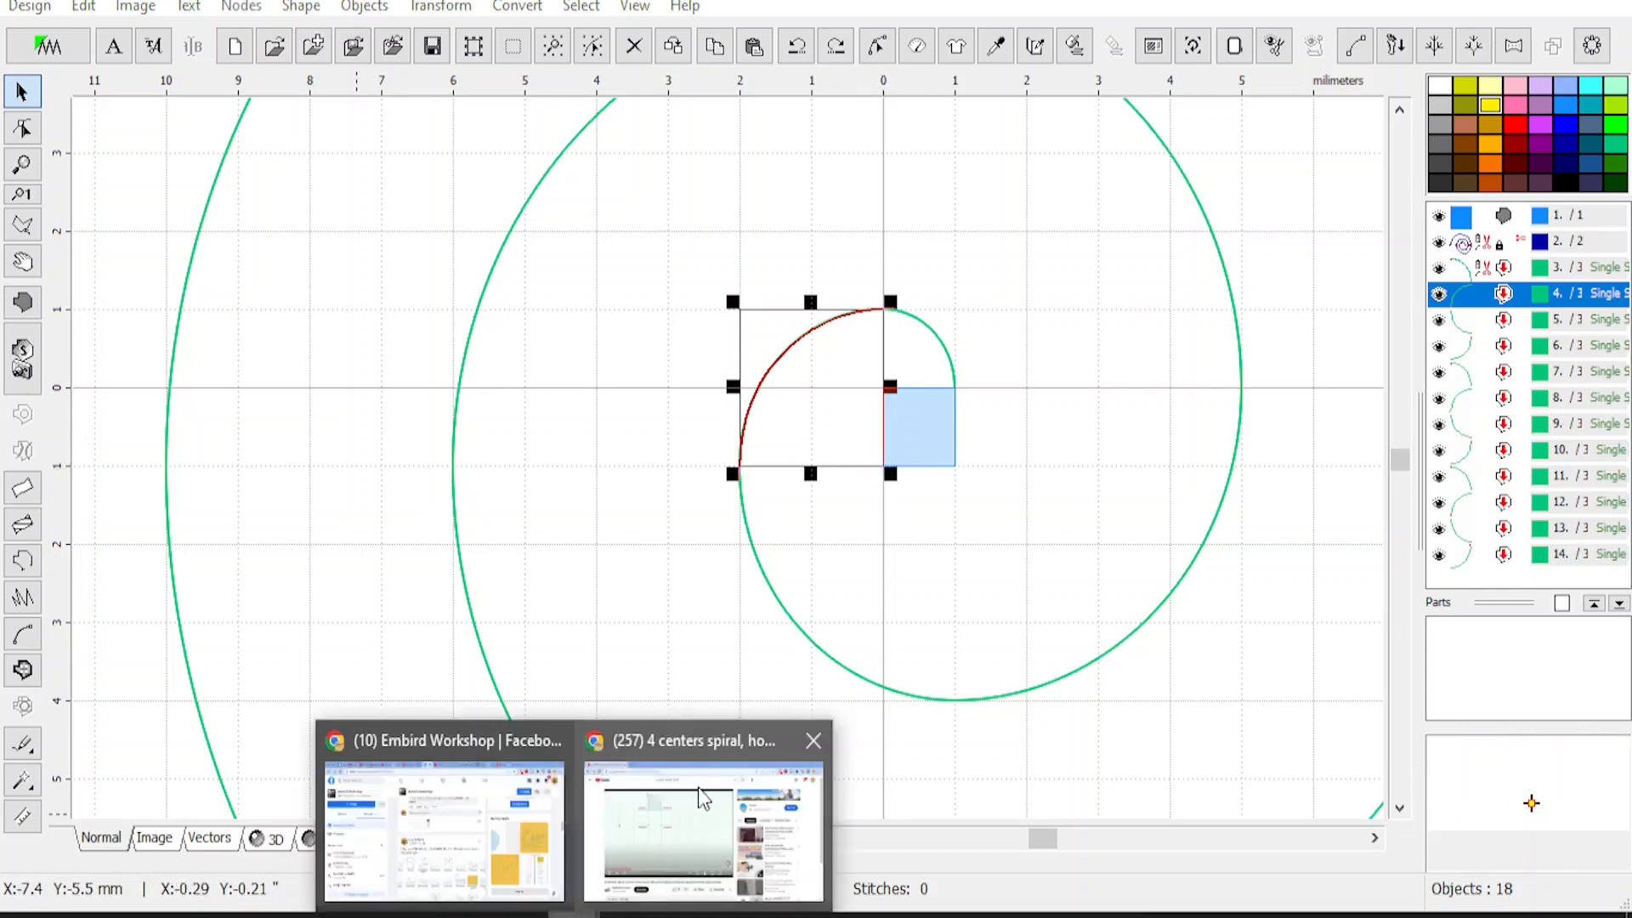
pyautogui.click(704, 799)
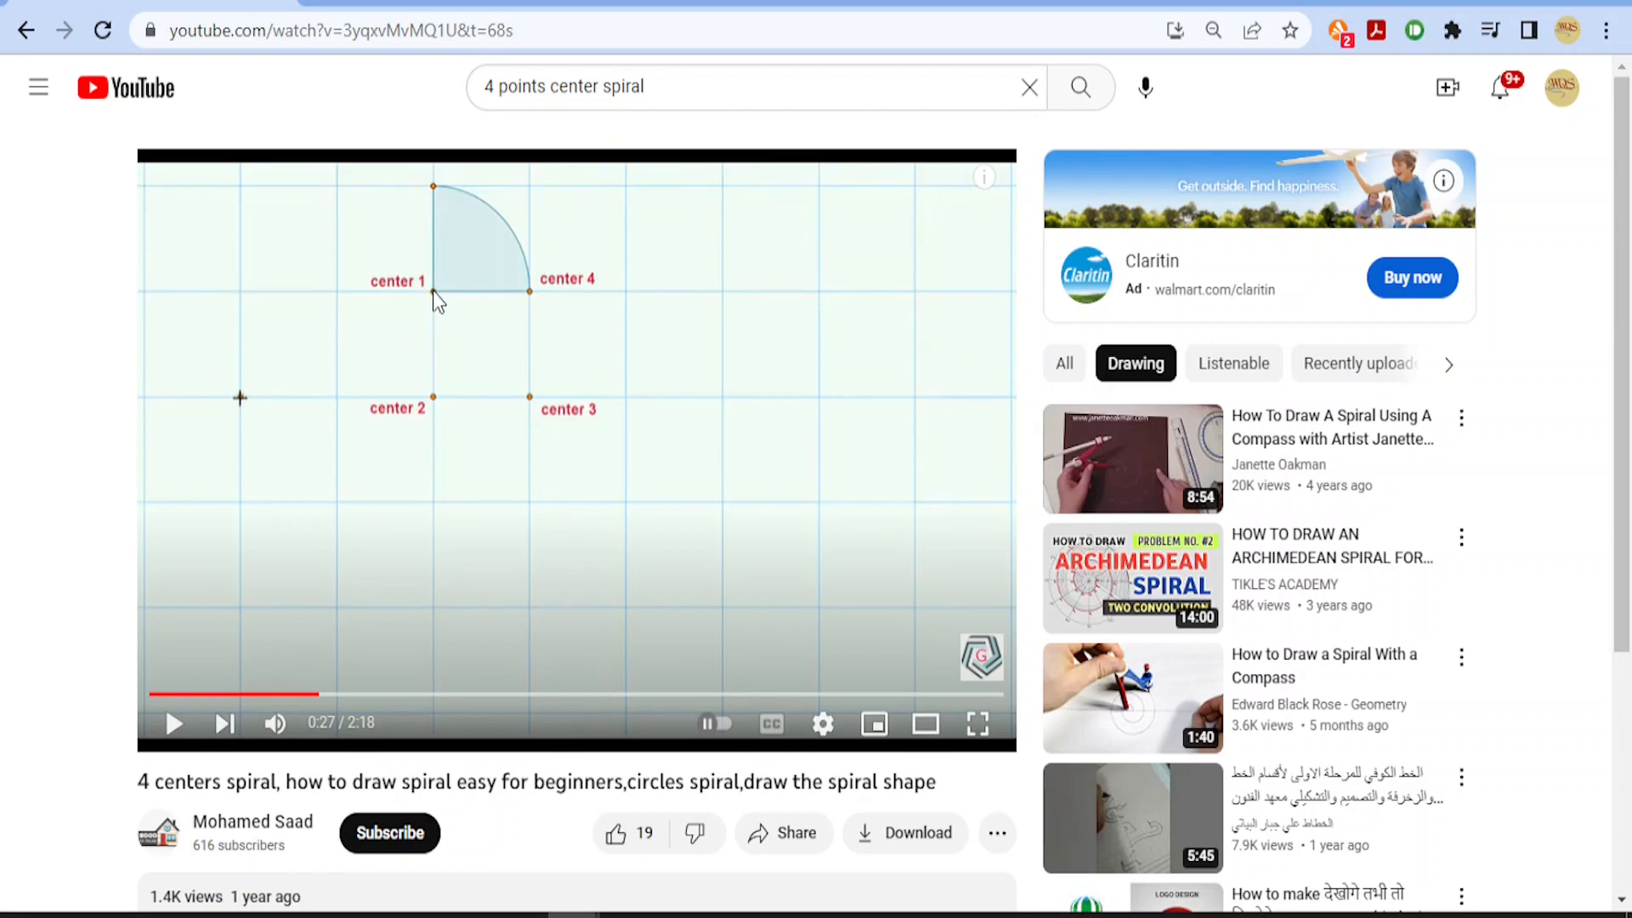
pyautogui.click(387, 695)
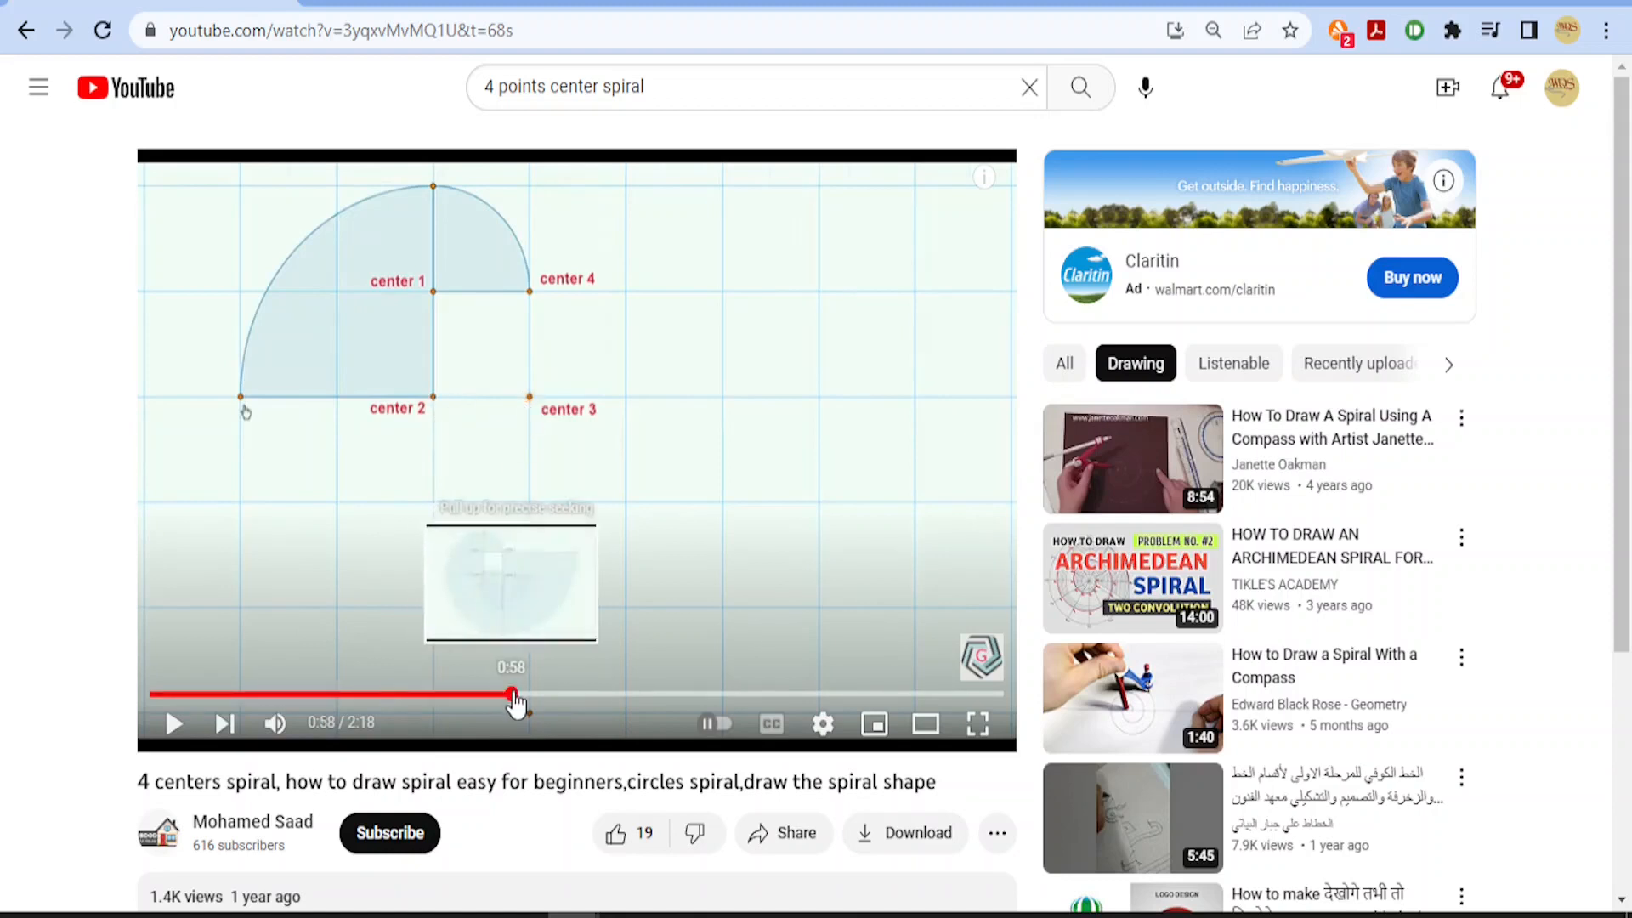
pyautogui.click(441, 695)
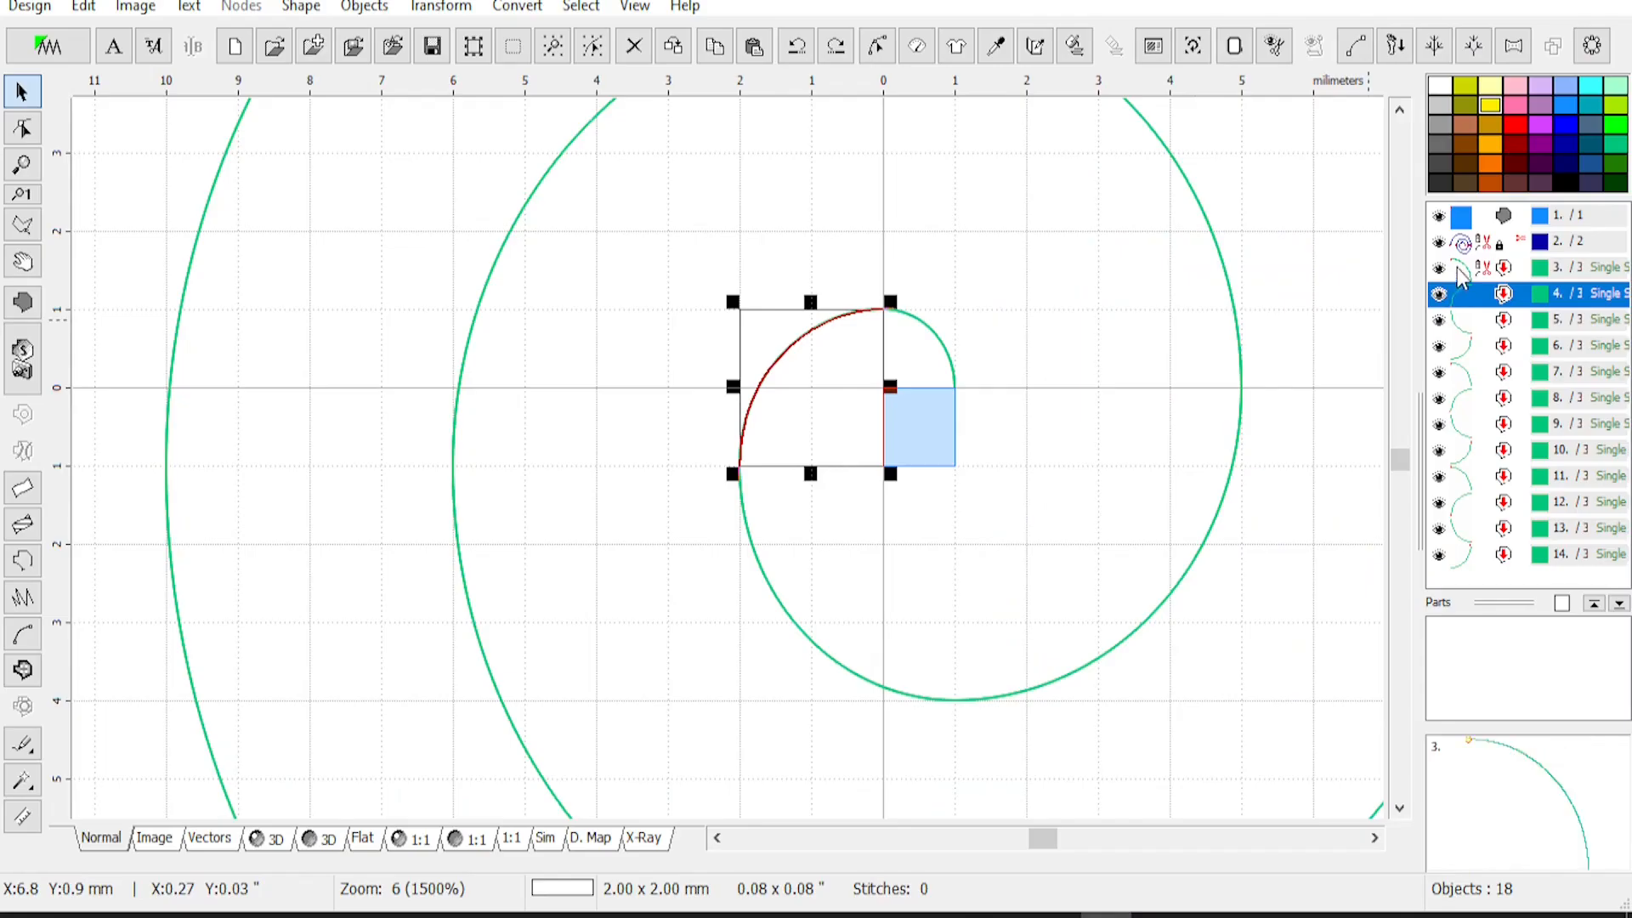
# Back in Embird Studio, select the green spiral's third to seventh quarter arcs in turn to check each one's size and center corner
pyautogui.click(1484, 325)
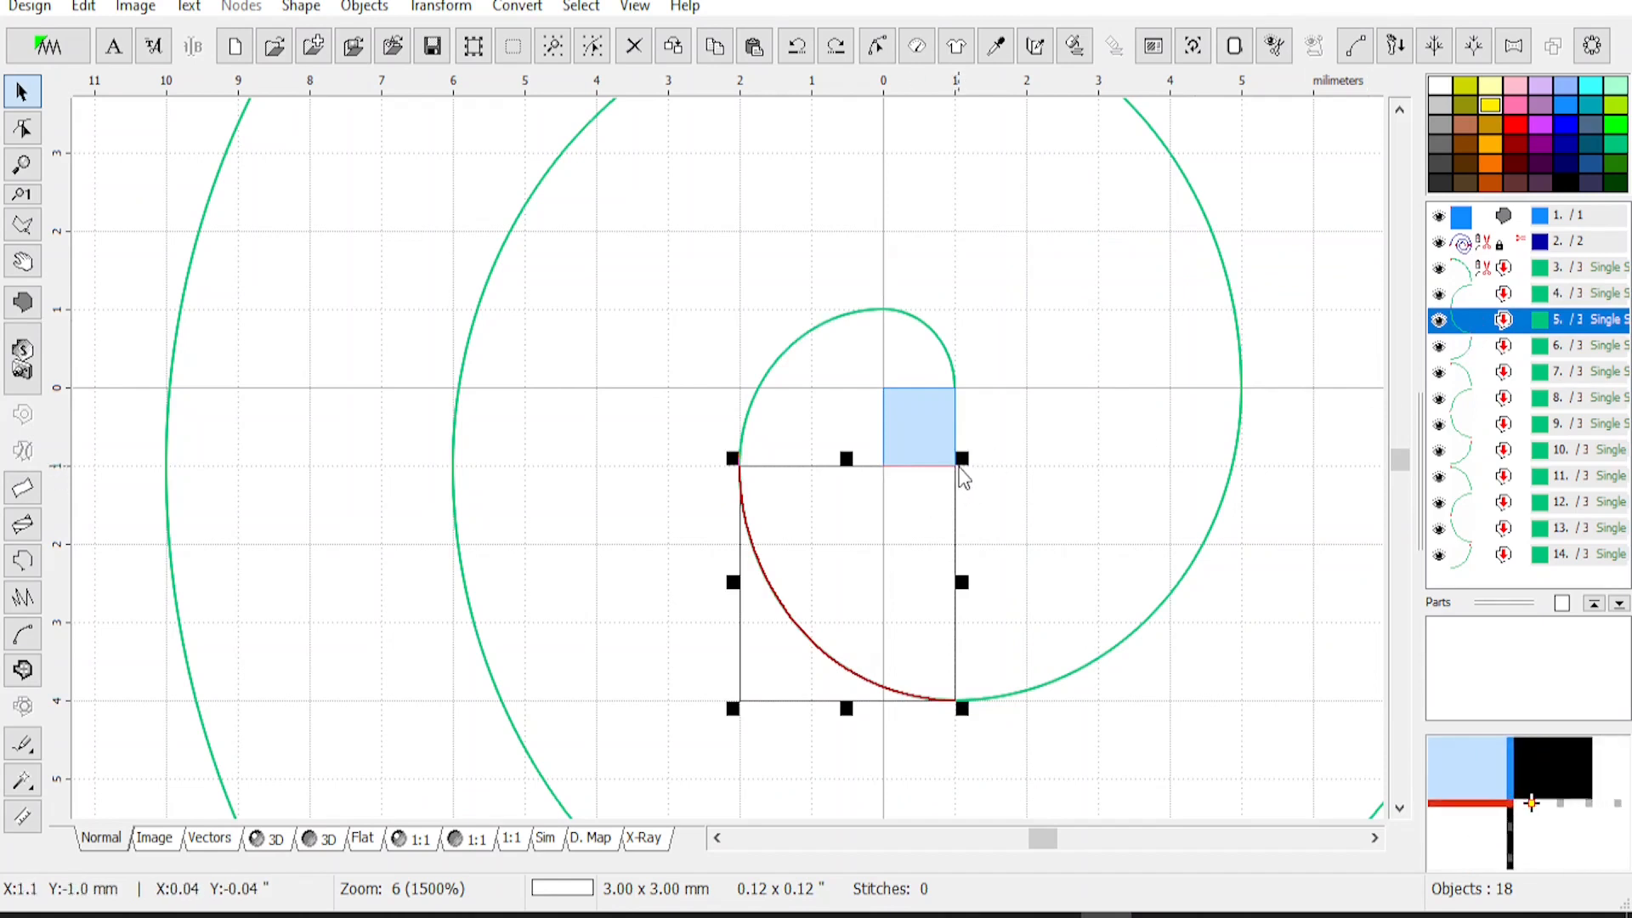
pyautogui.press('Tab')
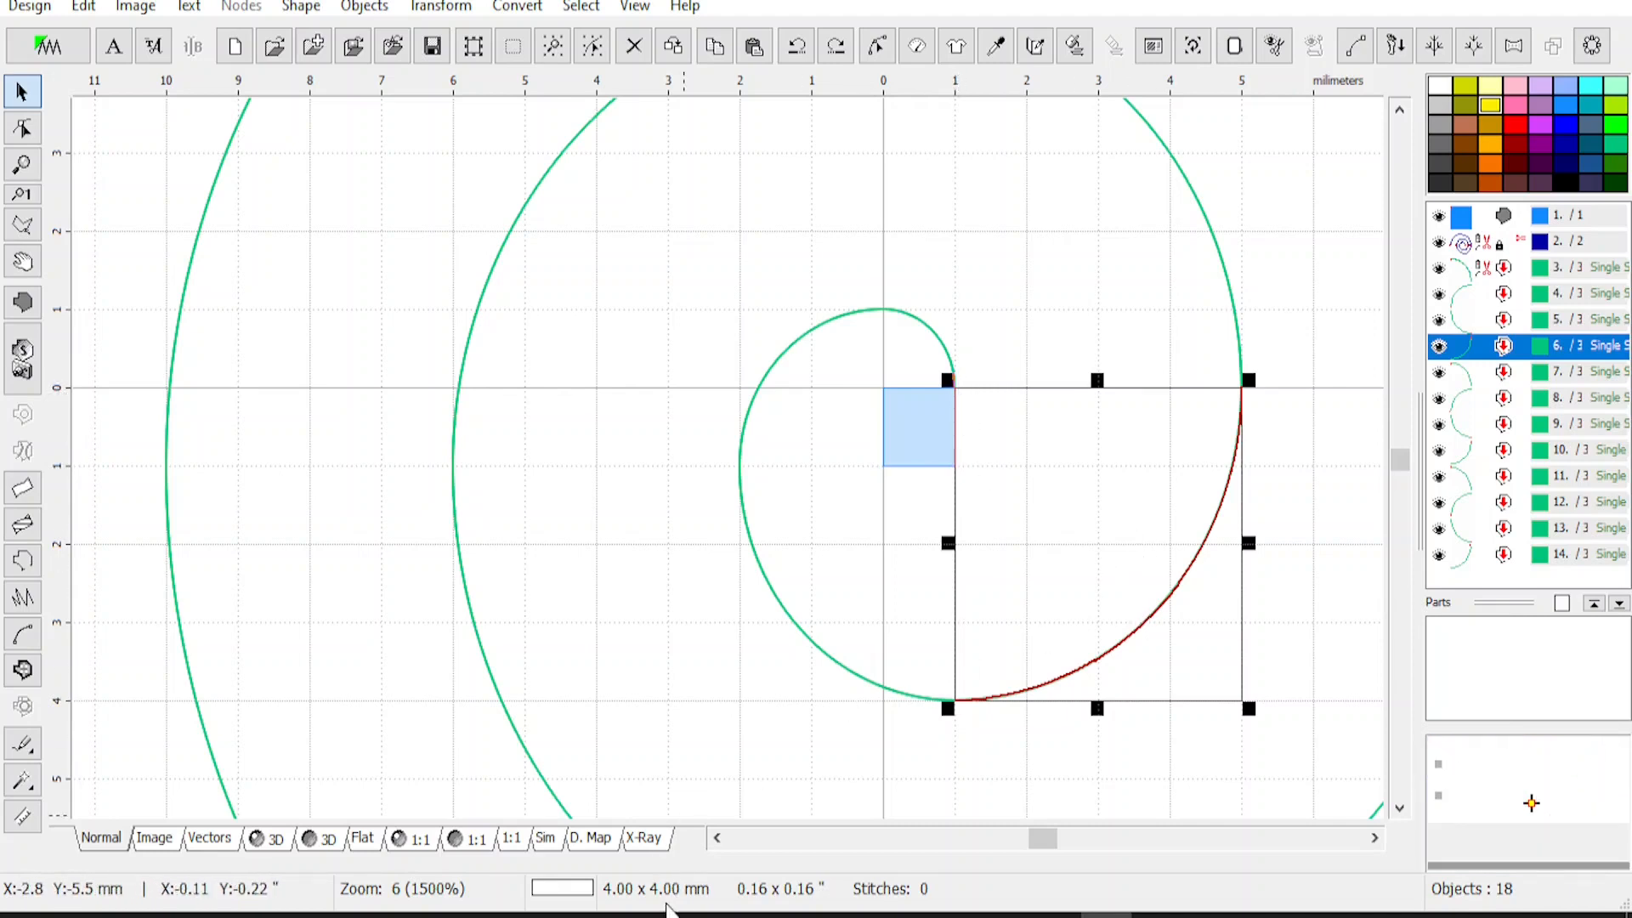
pyautogui.click(1498, 374)
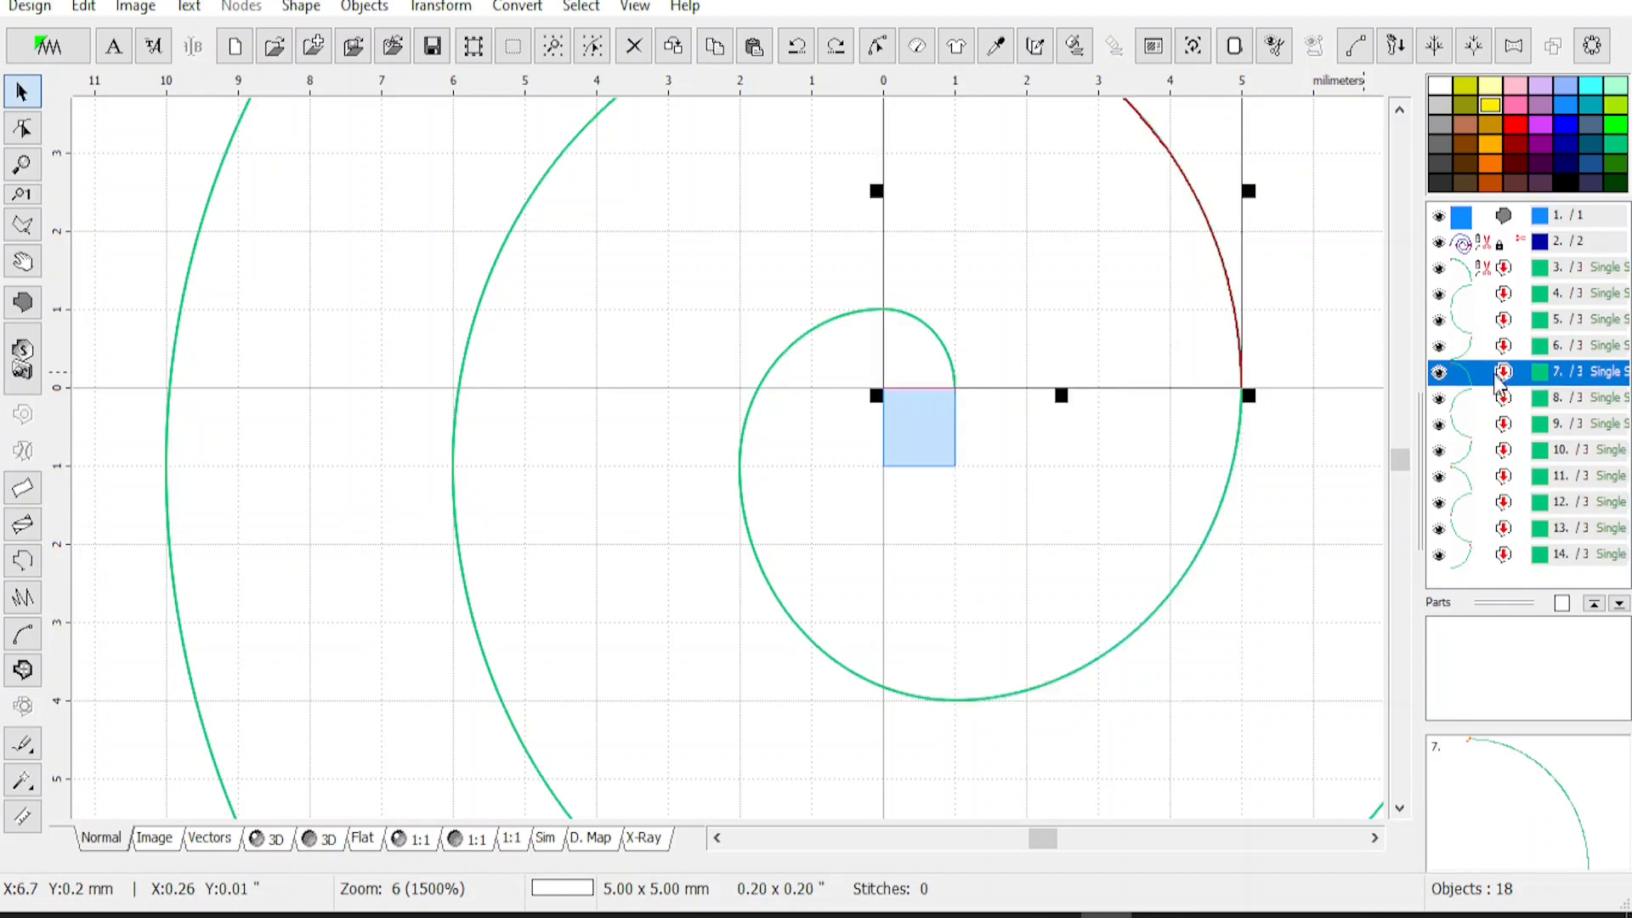
pyautogui.scroll(-2, 1418, 400)
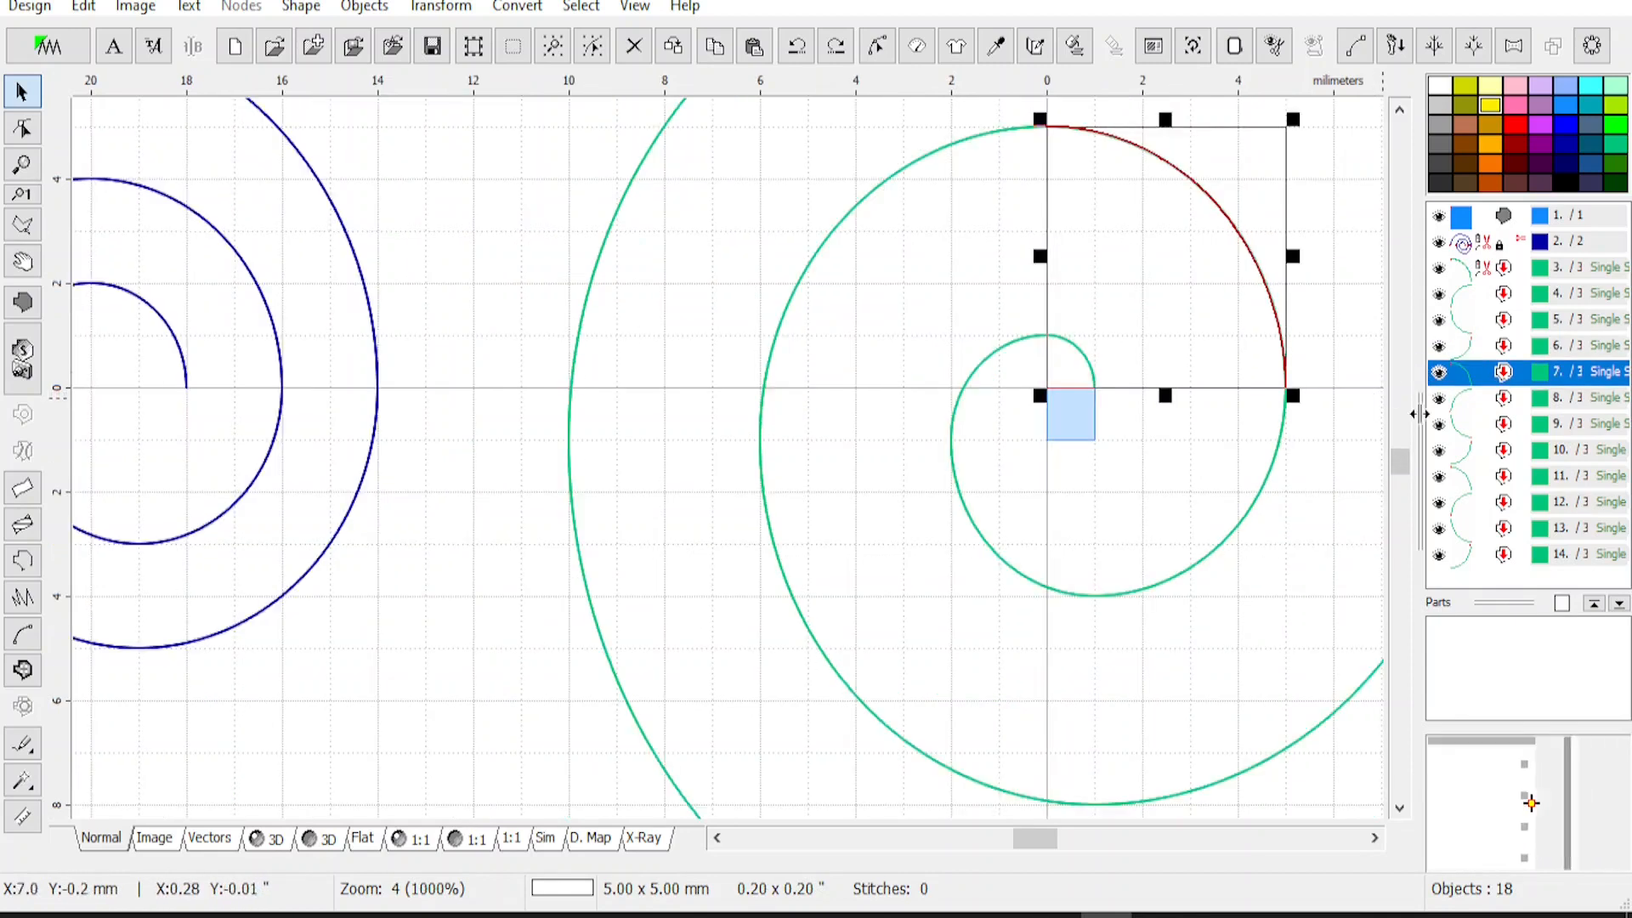
pyautogui.moveTo(1035, 838); pyautogui.dragTo(1039, 838)
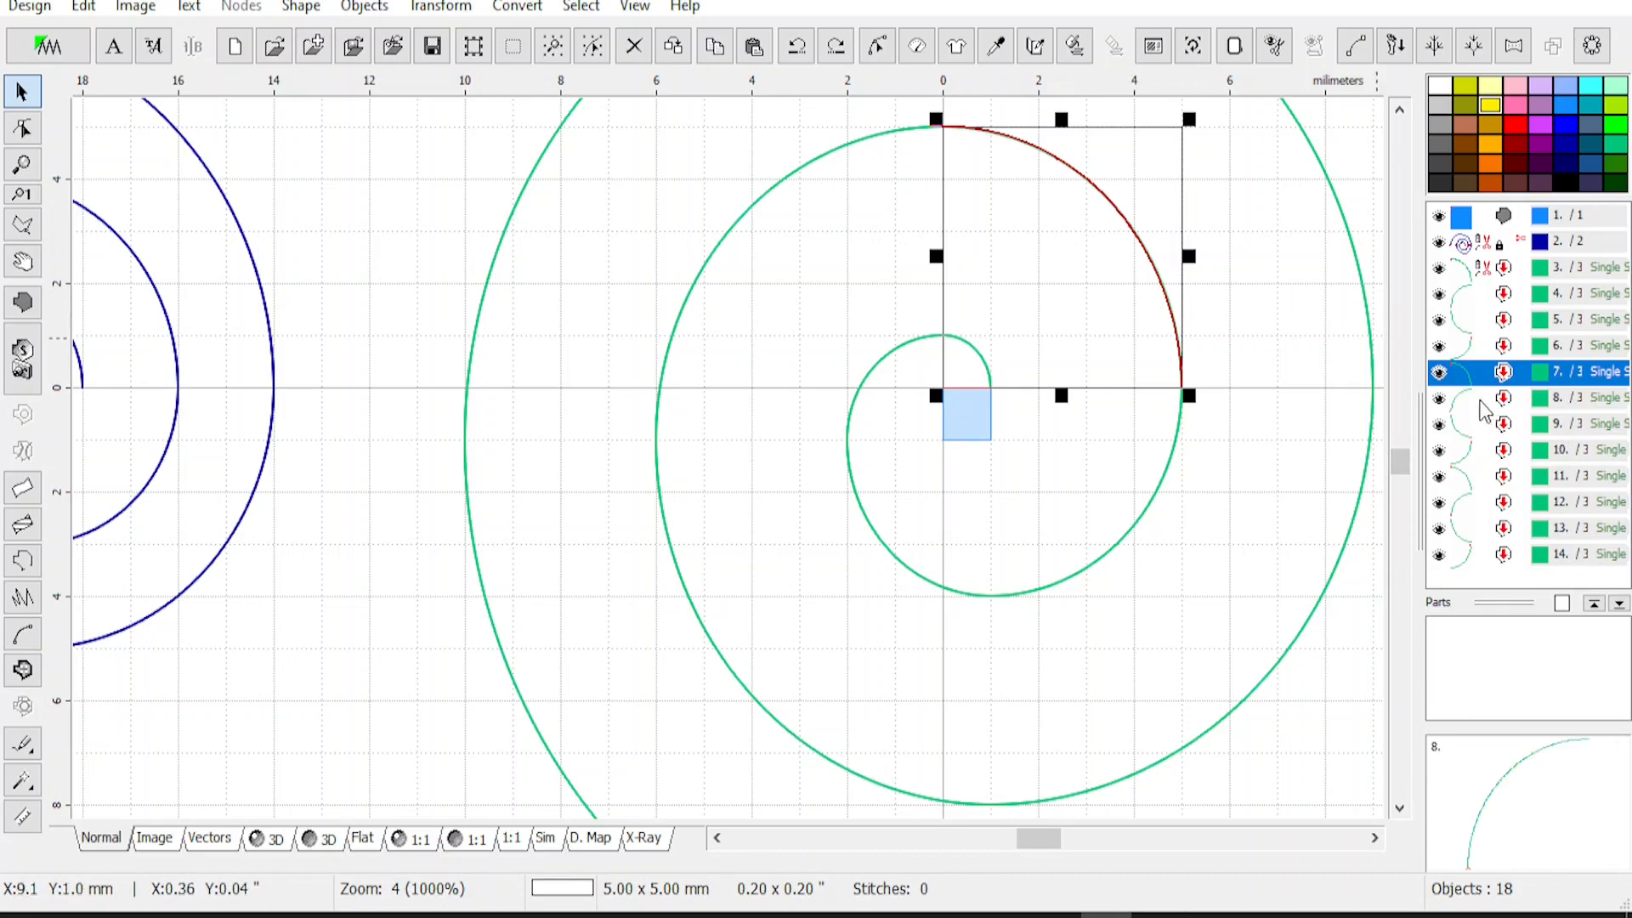
pyautogui.click(1503, 399)
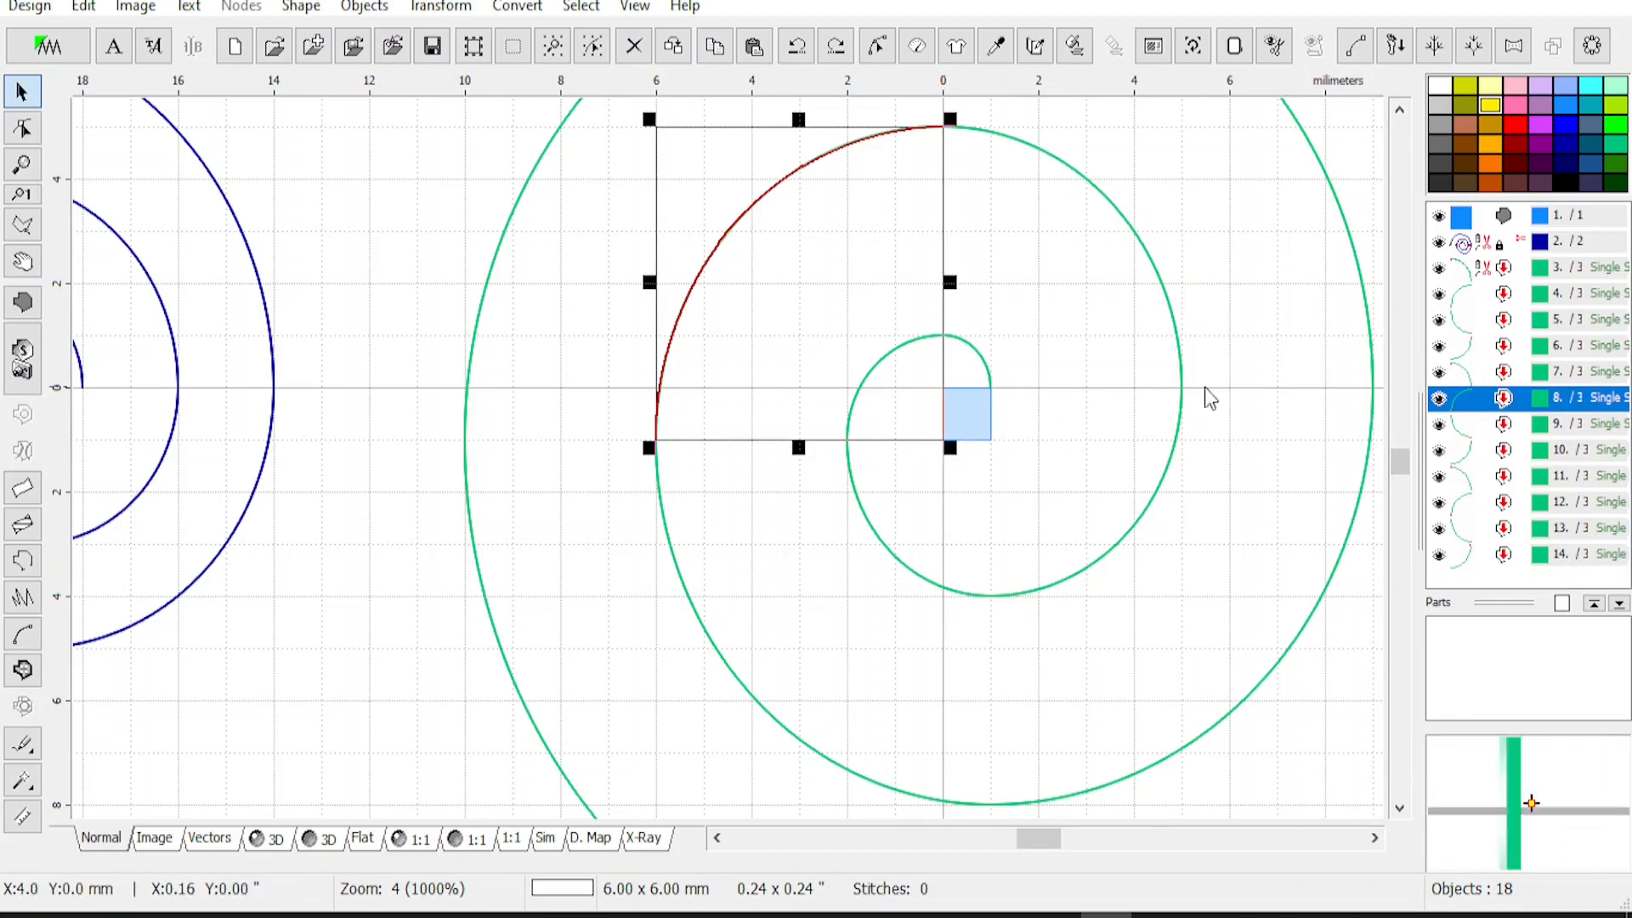
pyautogui.click(1499, 425)
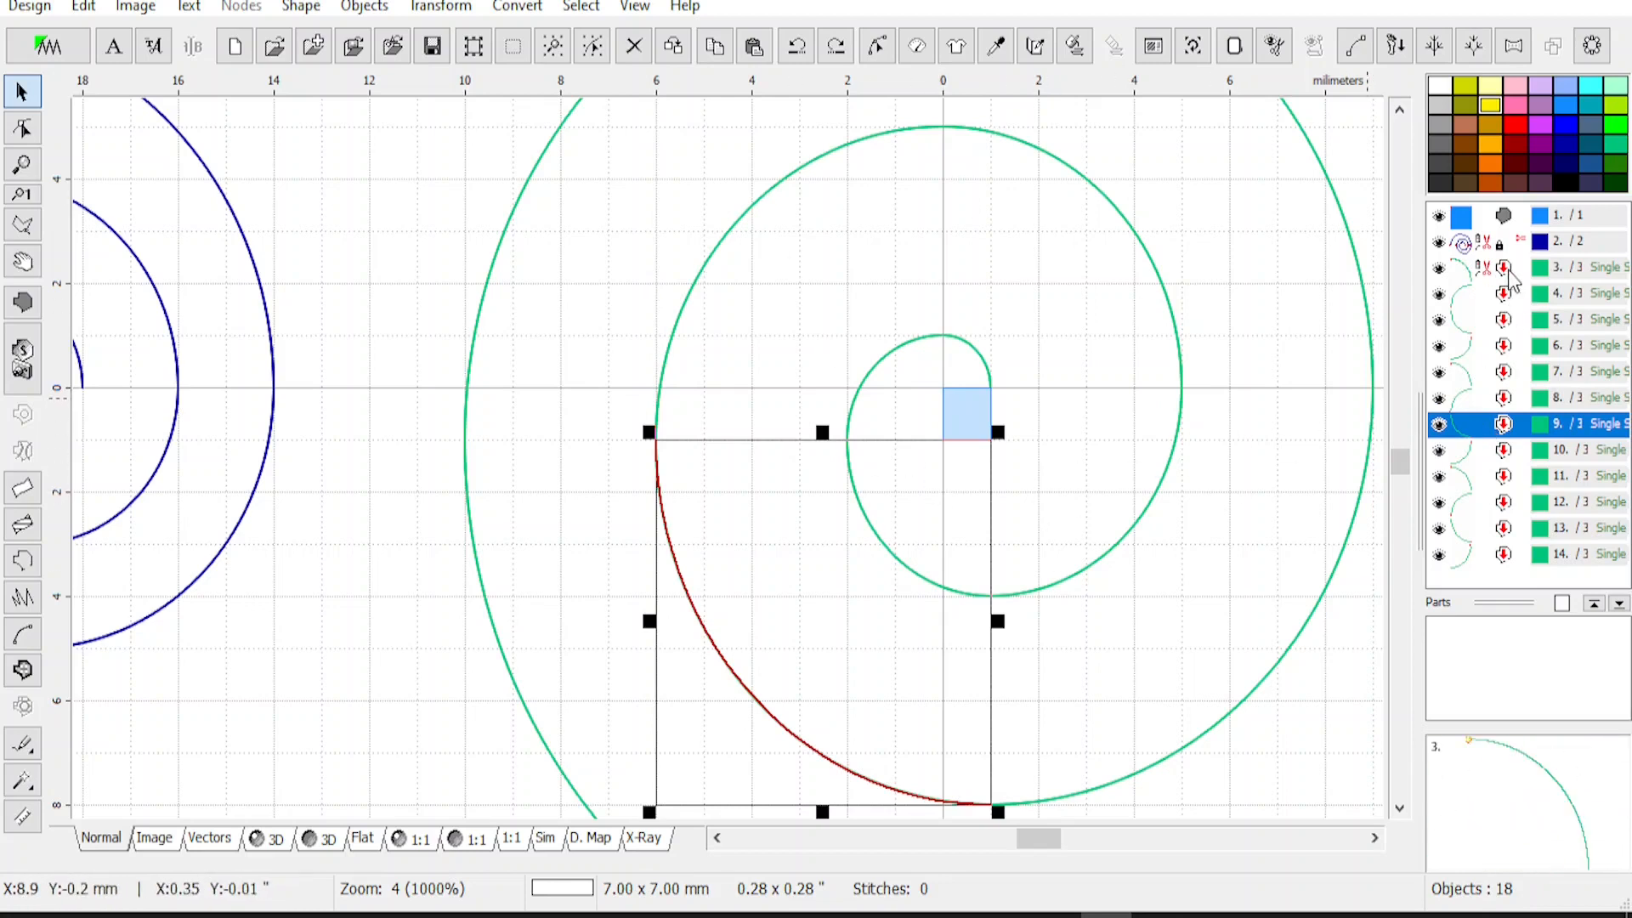
# Group the twelve green quarter arcs into one object, delete the separate blue spiral, and leave the green group selected
pyautogui.moveTo(1508, 271); pyautogui.dragTo(1530, 581)
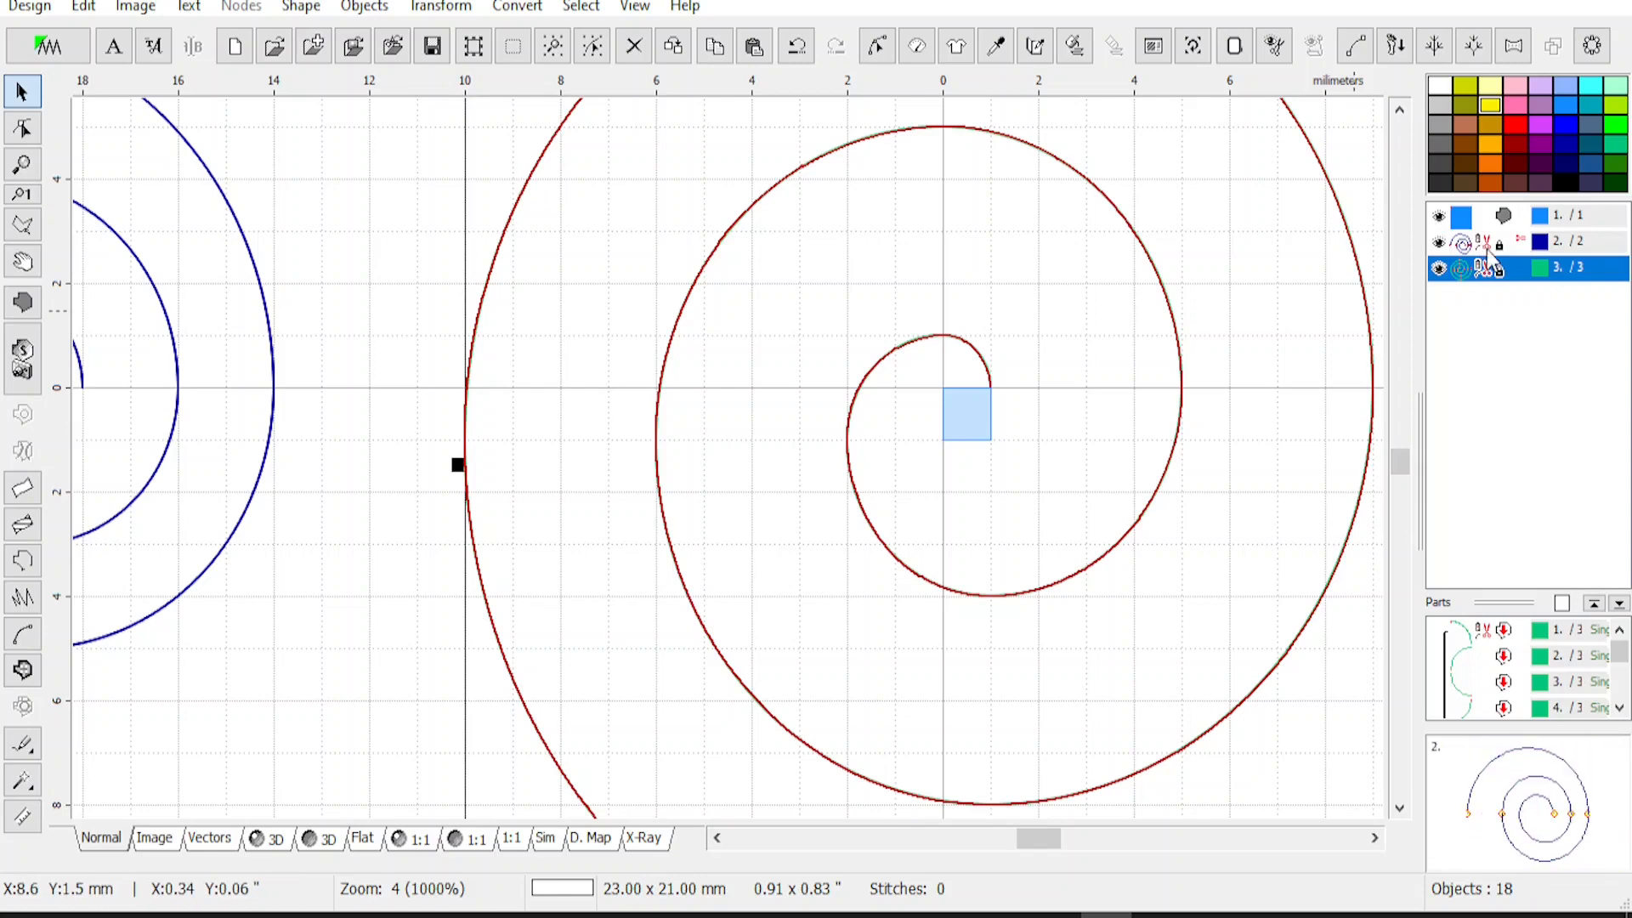
pyautogui.click(1483, 246)
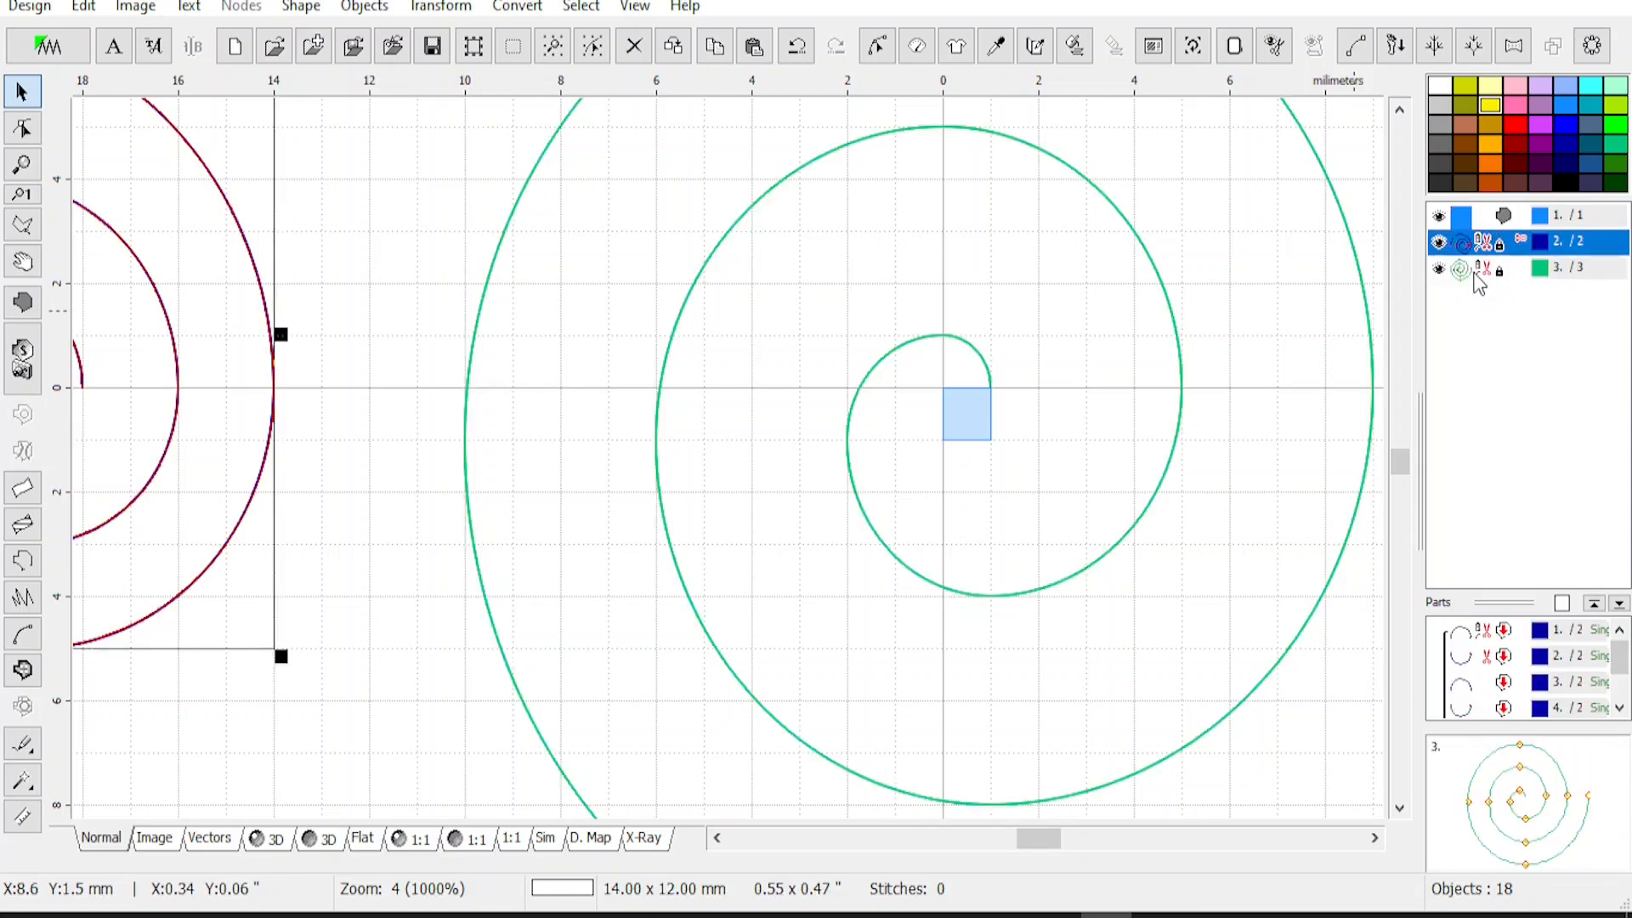
pyautogui.press('Delete')
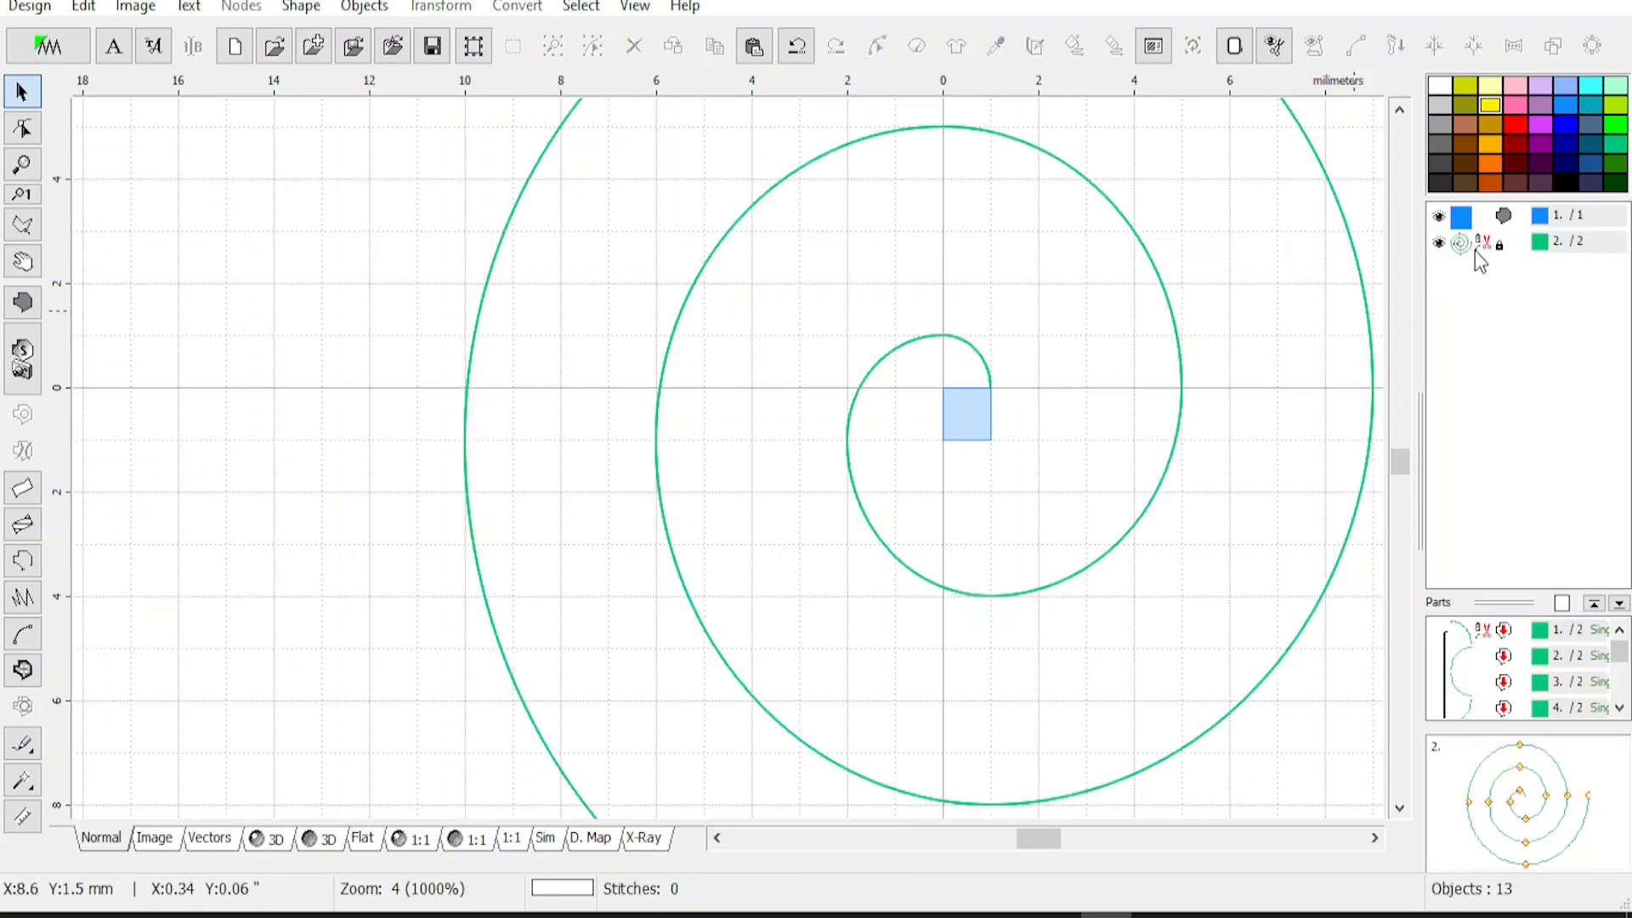
pyautogui.click(1479, 247)
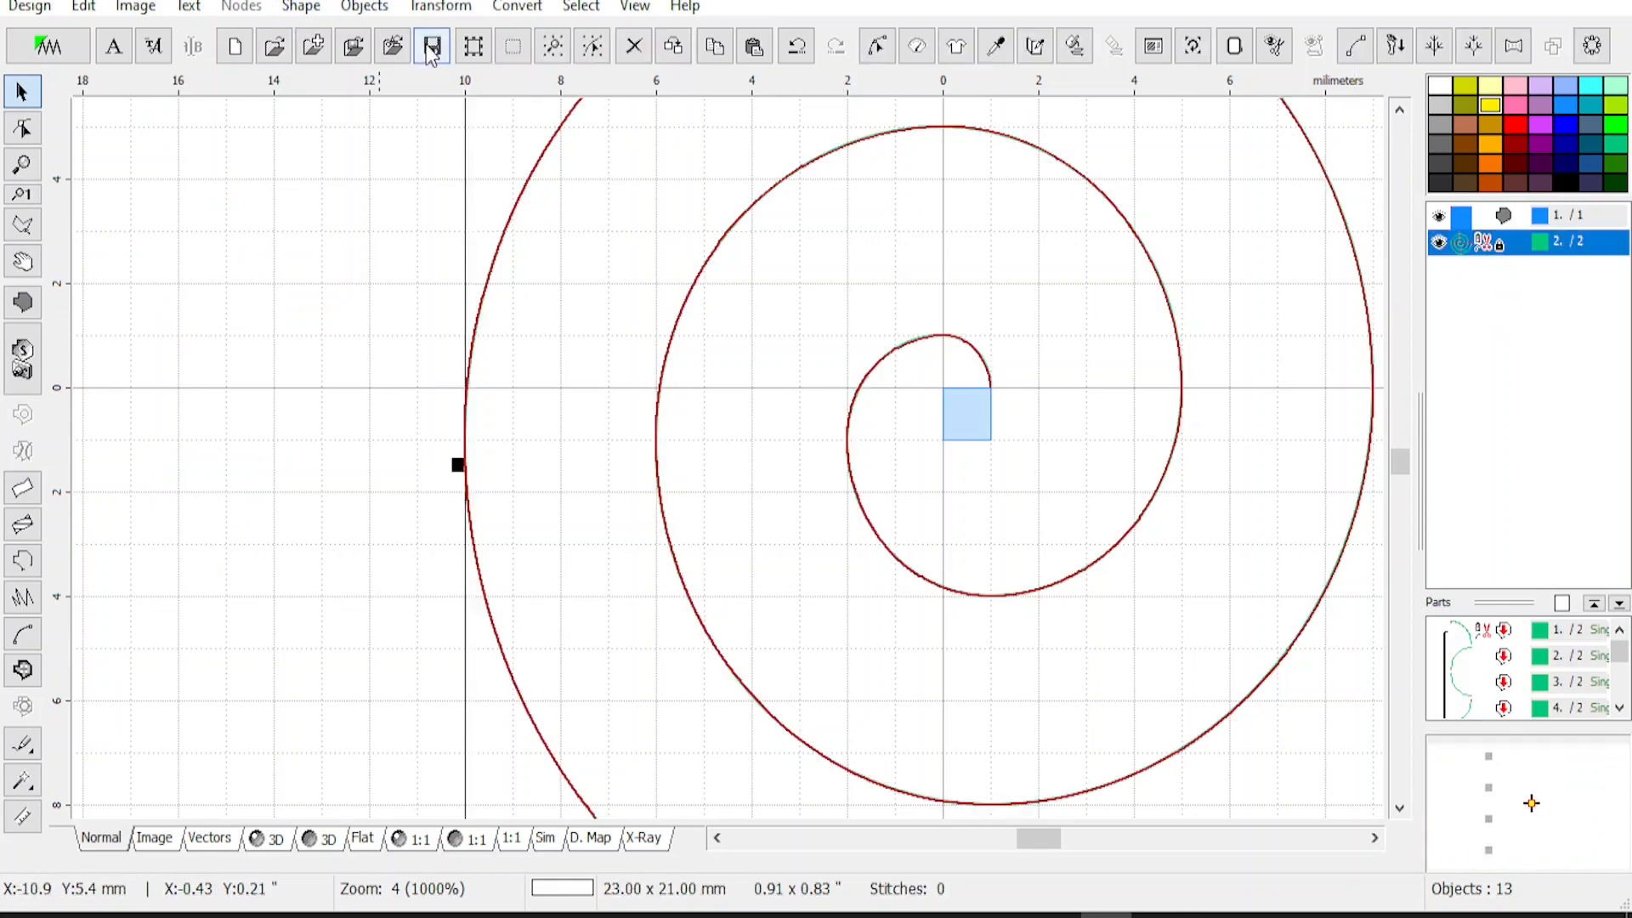
# Start a new empty design and show the whole hoop area
pyautogui.click(235, 48)
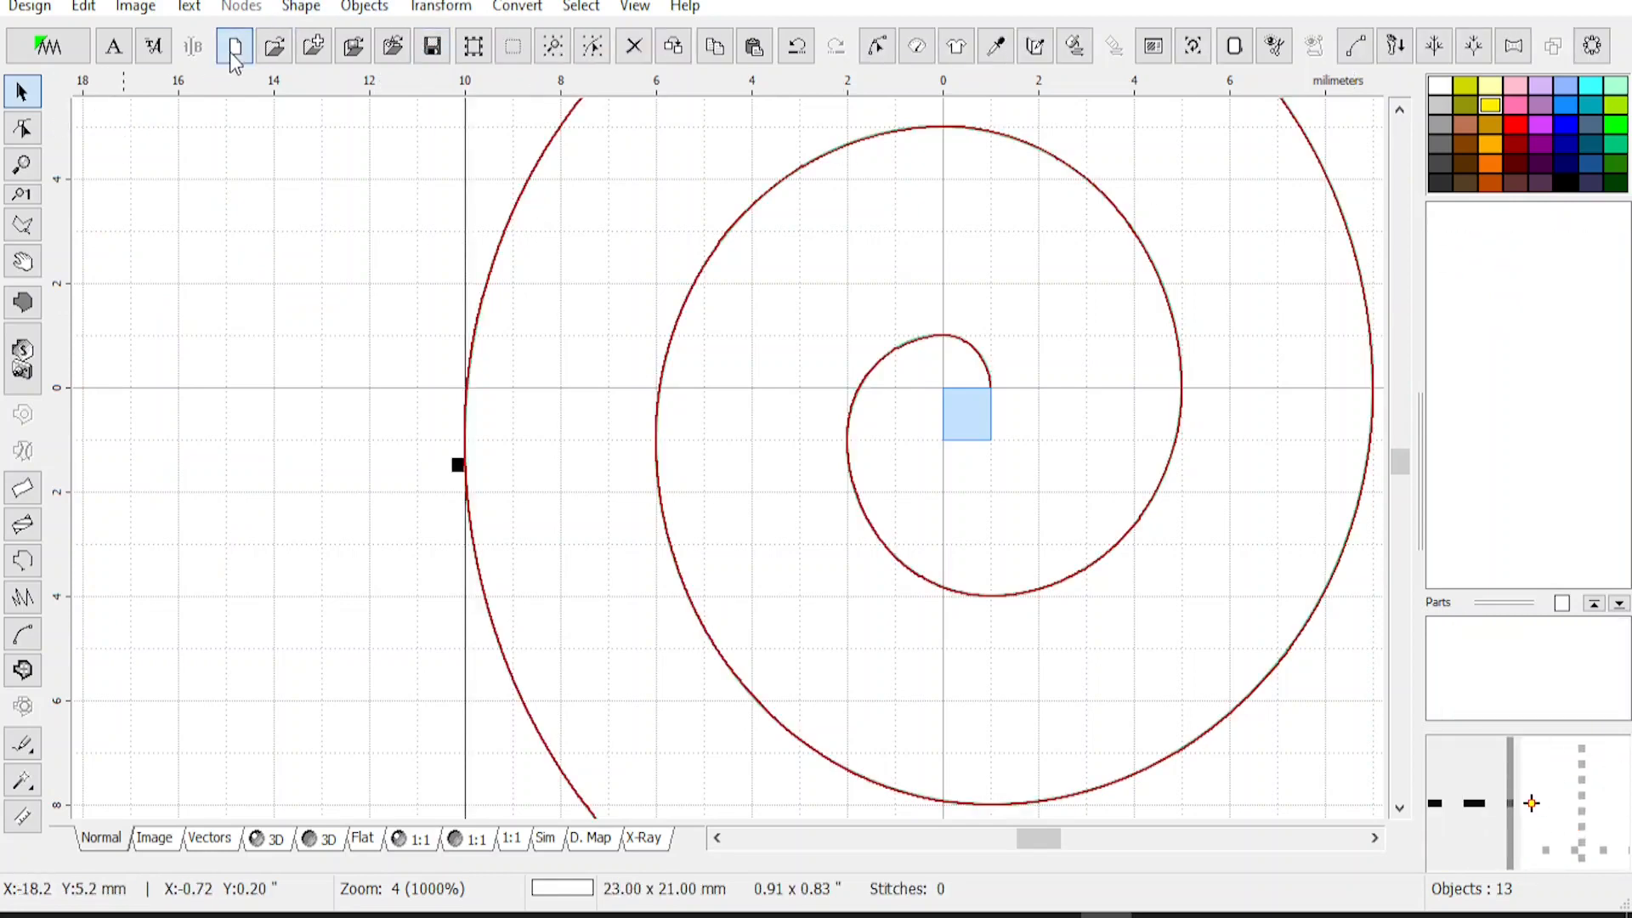
pyautogui.moveTo(1140, 447); pyautogui.dragTo(853, 437)
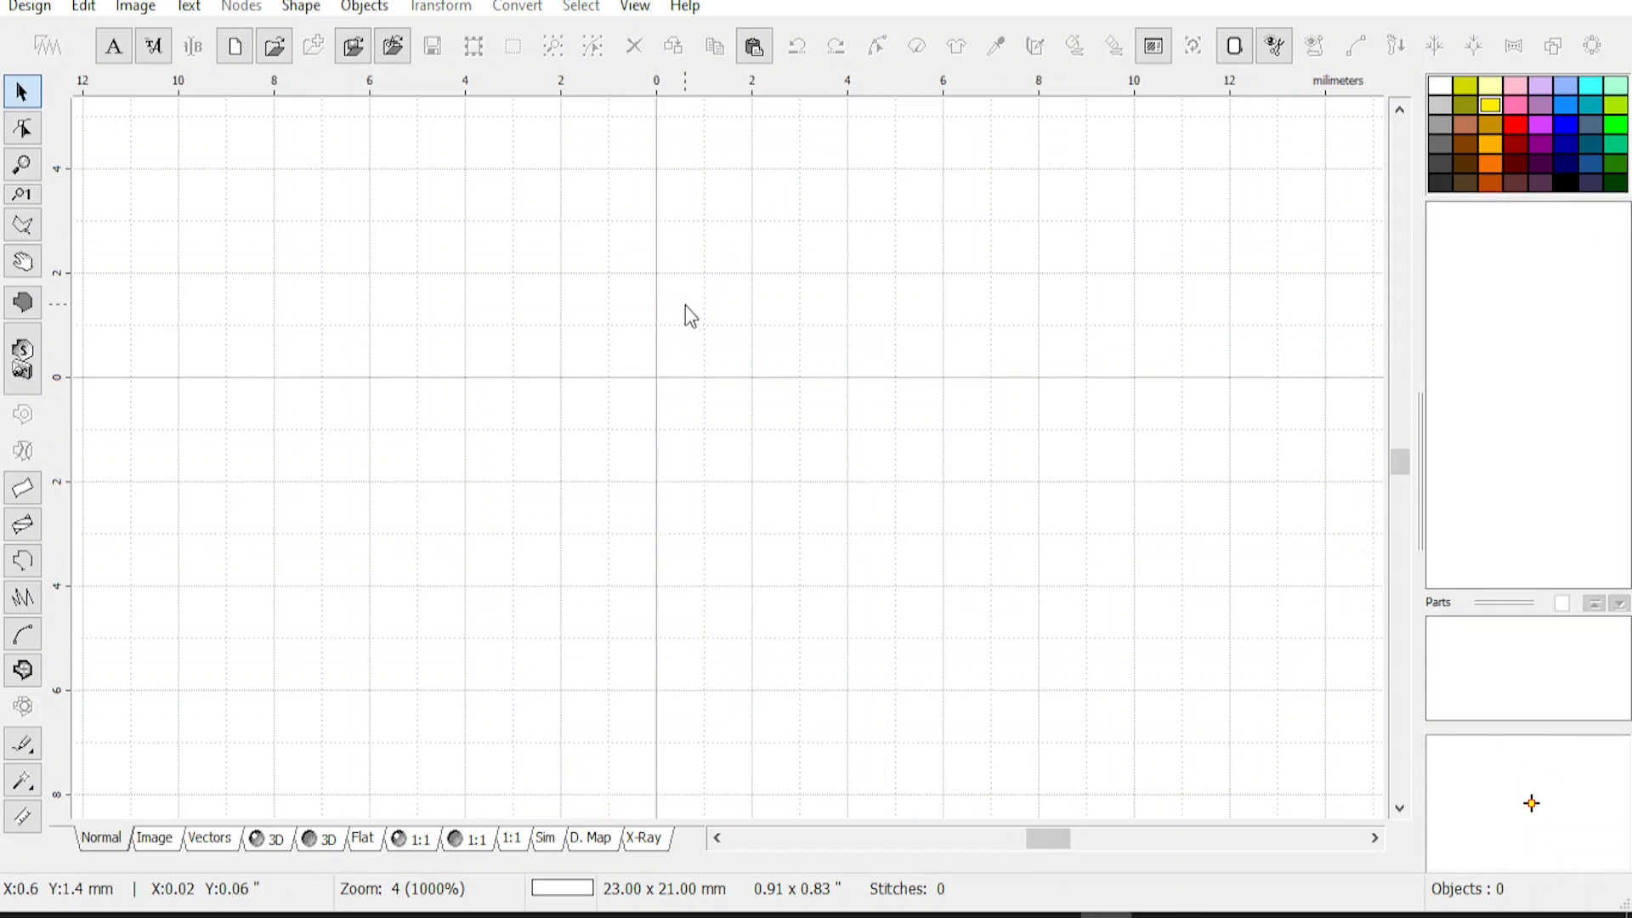
pyautogui.scroll(-4, 589, 272)
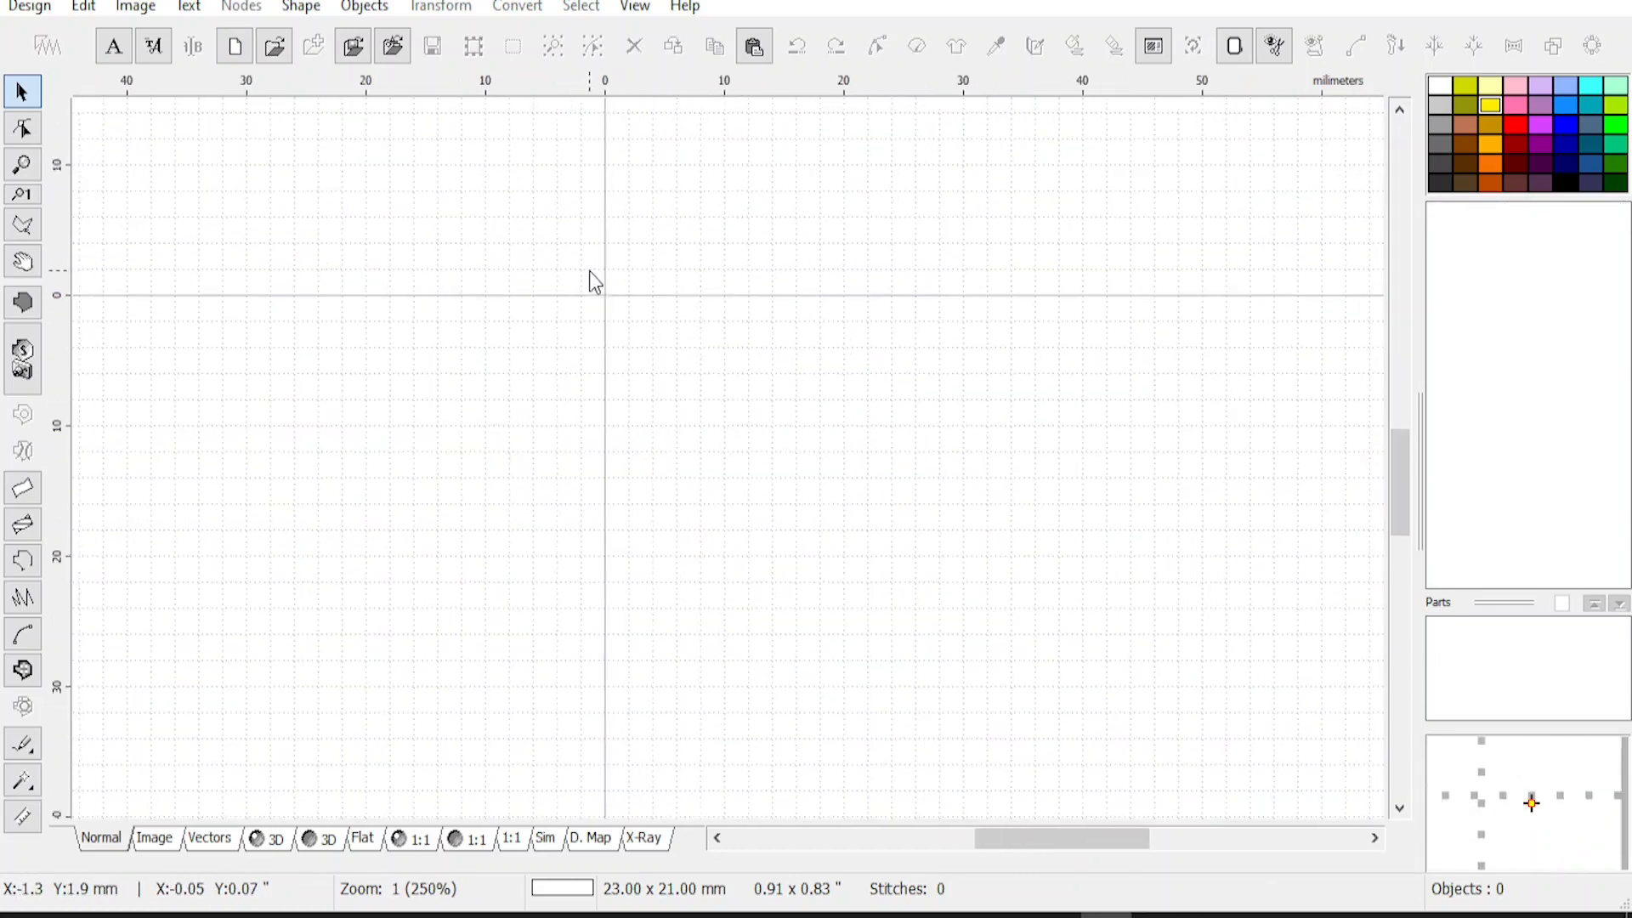
pyautogui.scroll(-1, 741, 334)
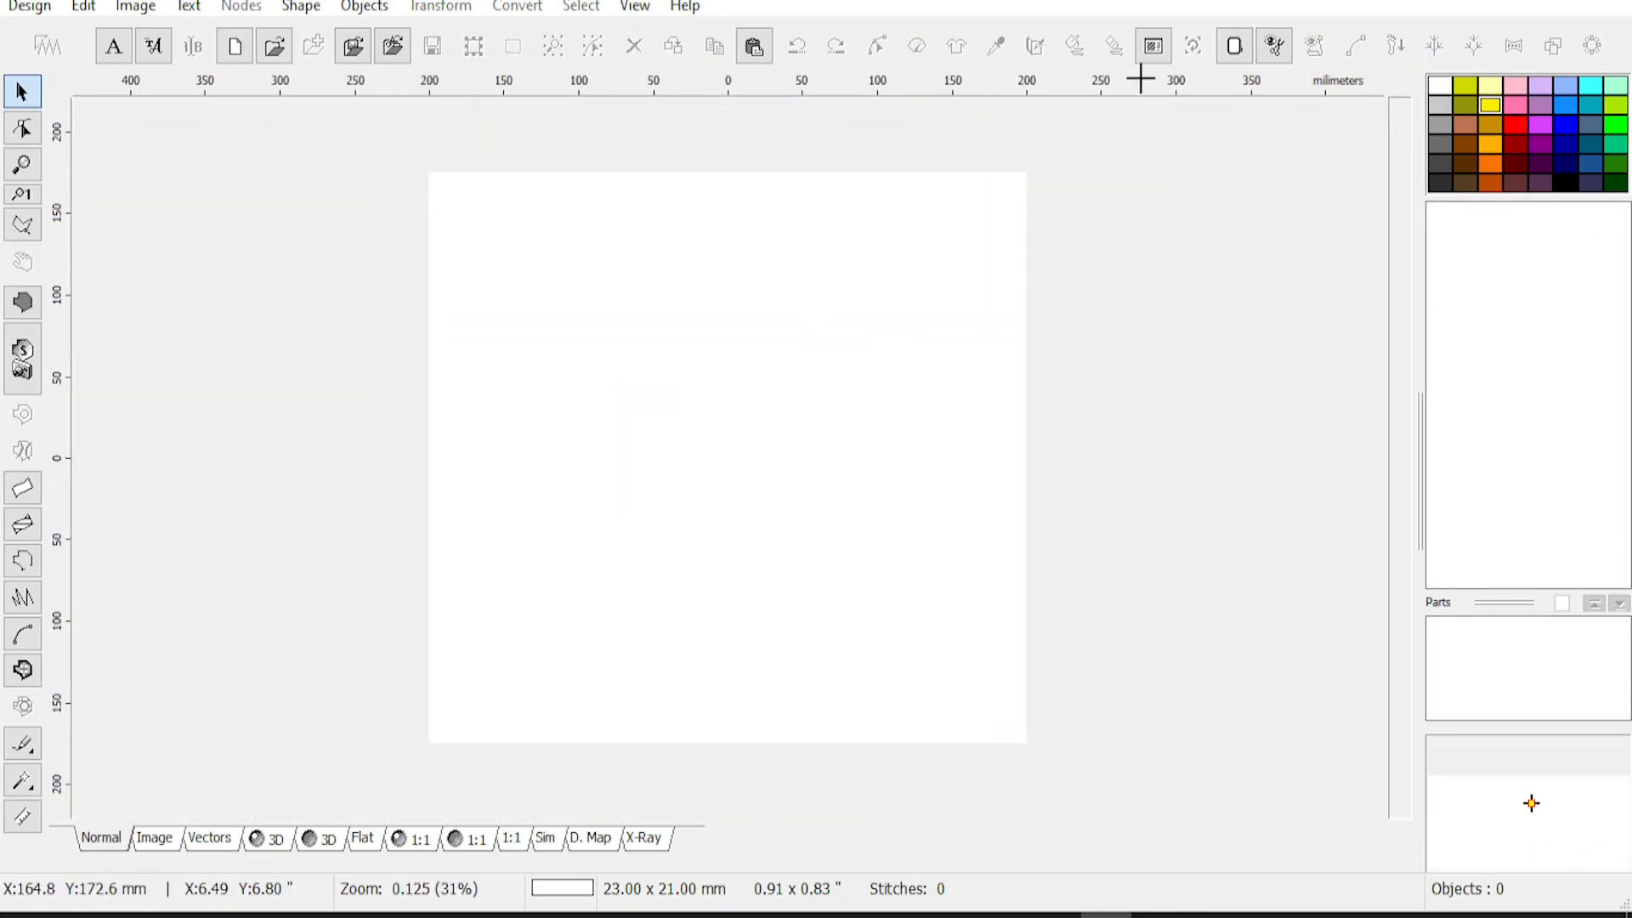
# Set the hoop size to the Janome M1 Hoop, 240 x 200 mm, and apply it
pyautogui.click(1236, 48)
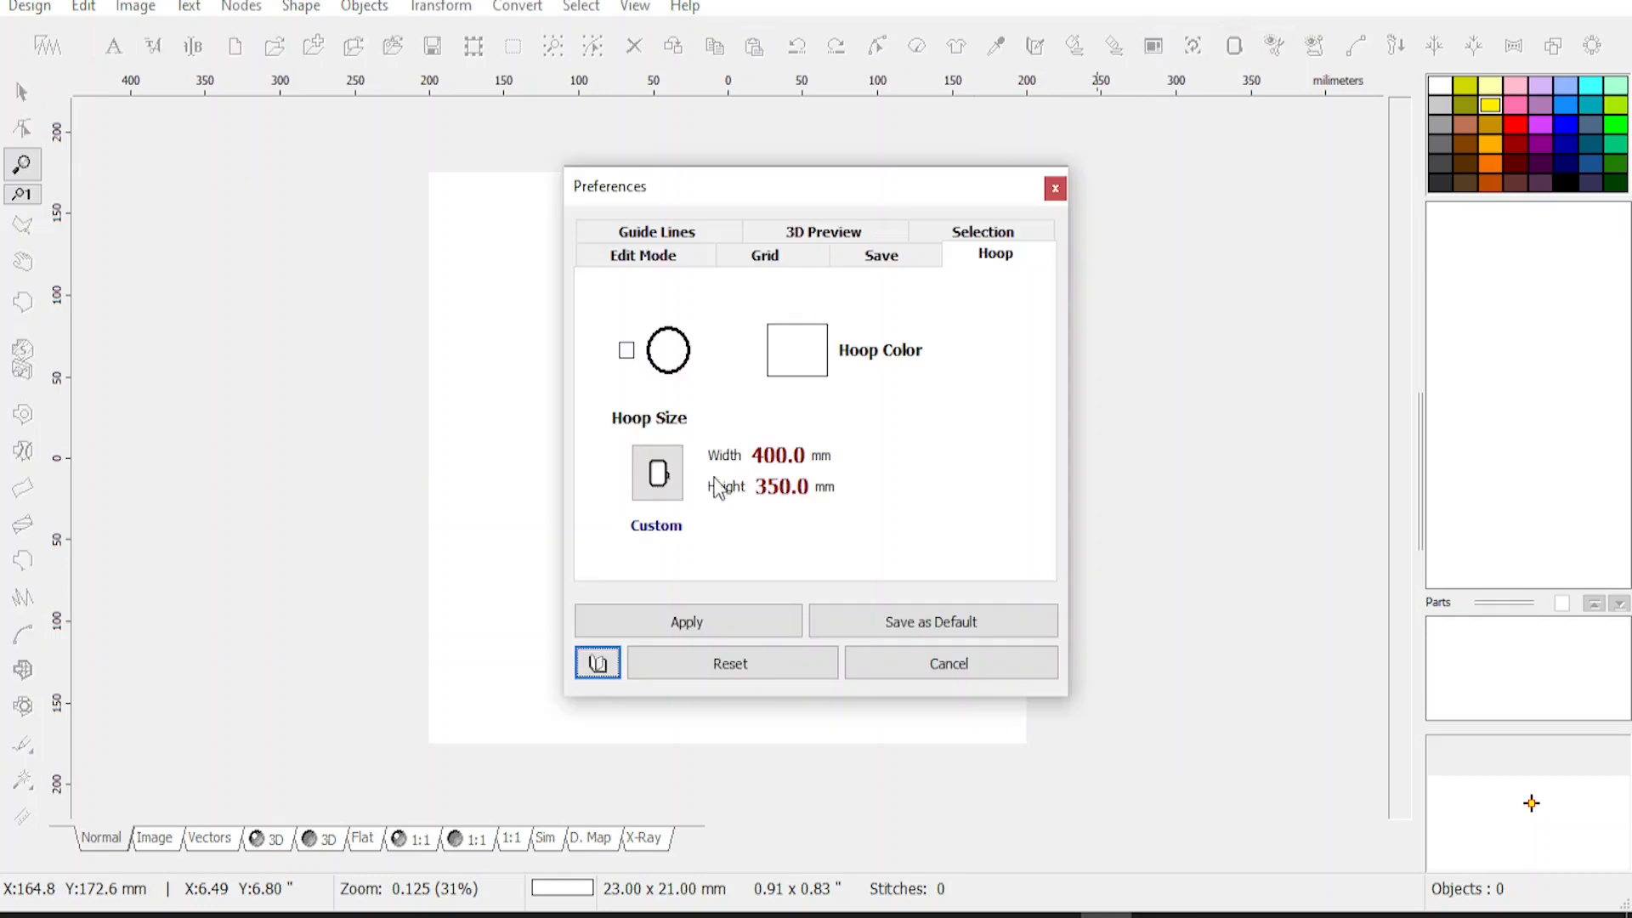
pyautogui.click(660, 478)
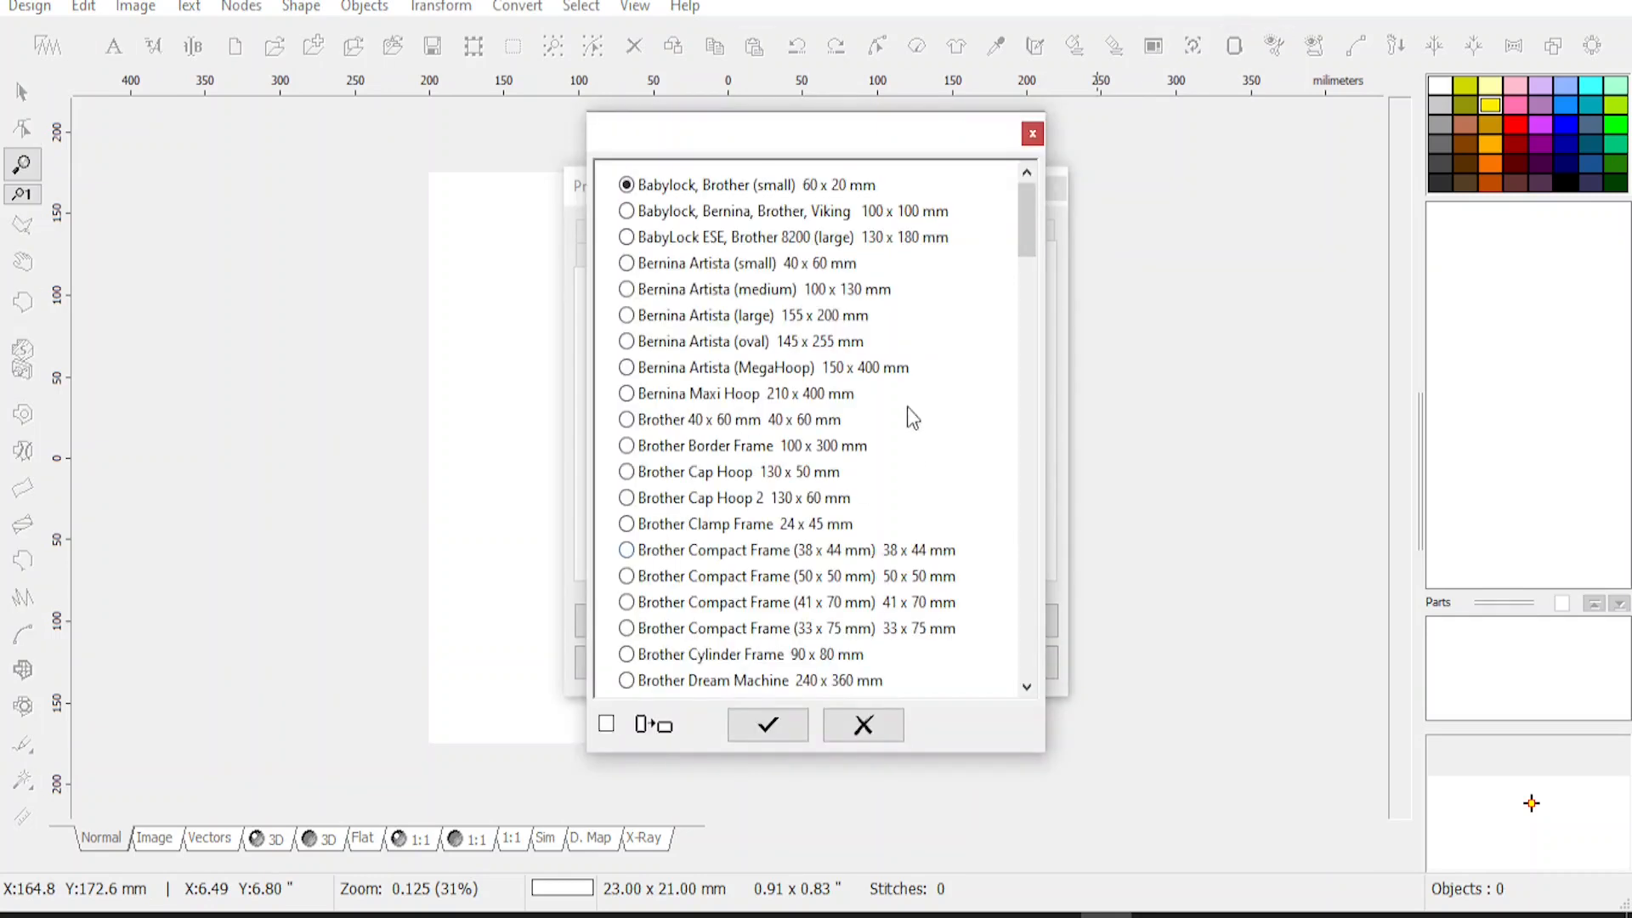
pyautogui.moveTo(1038, 220); pyautogui.dragTo(958, 425)
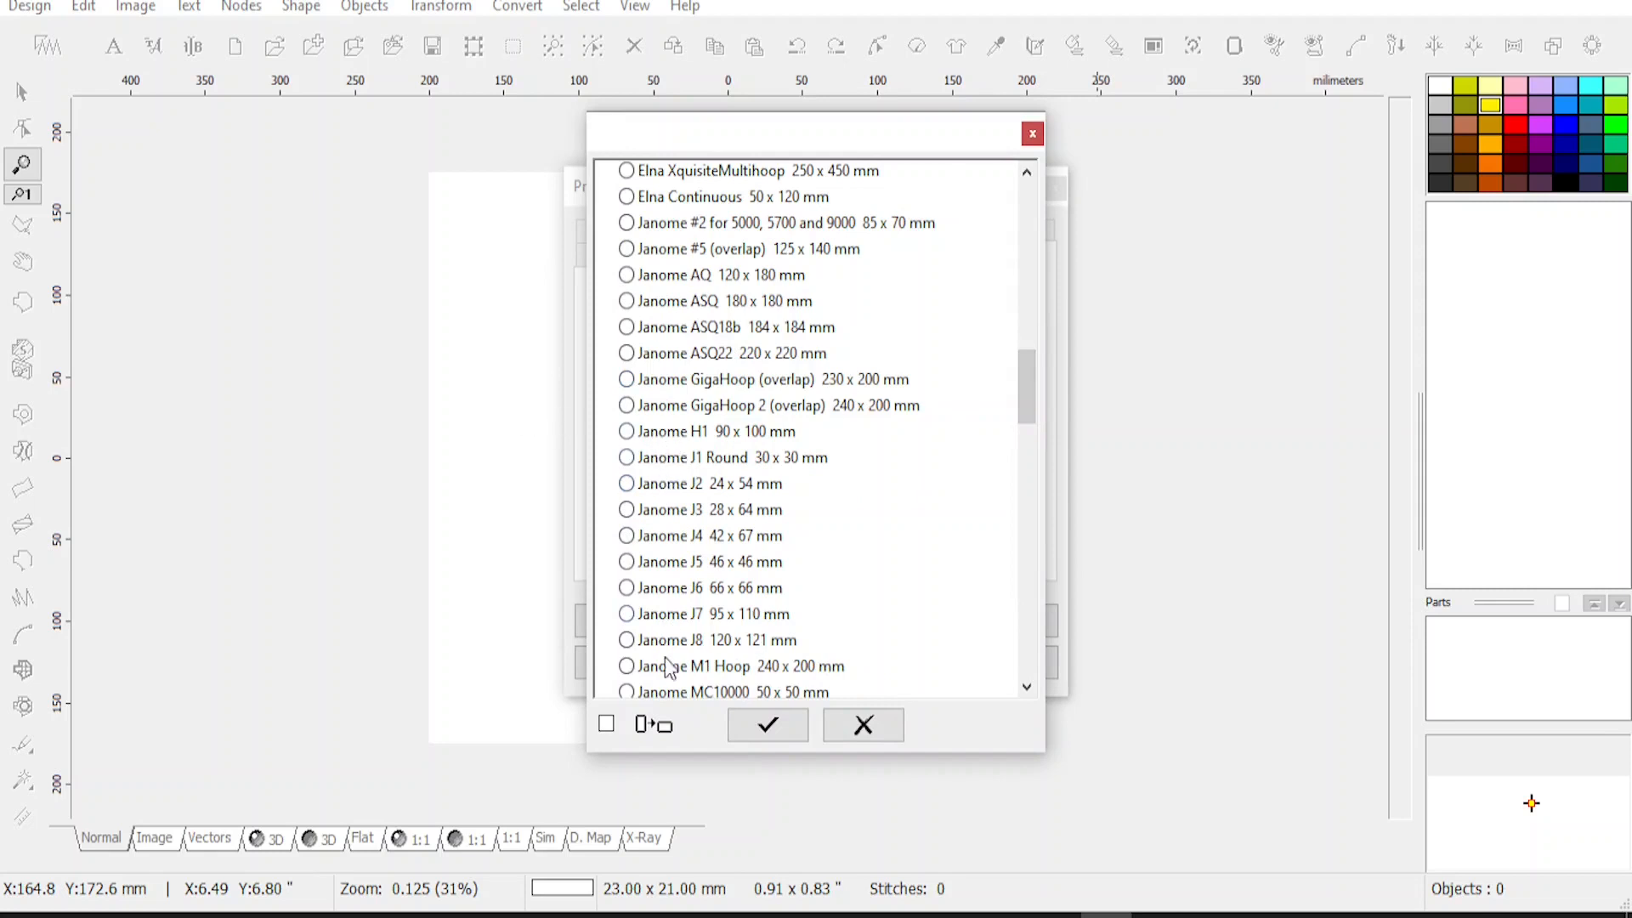
pyautogui.click(765, 723)
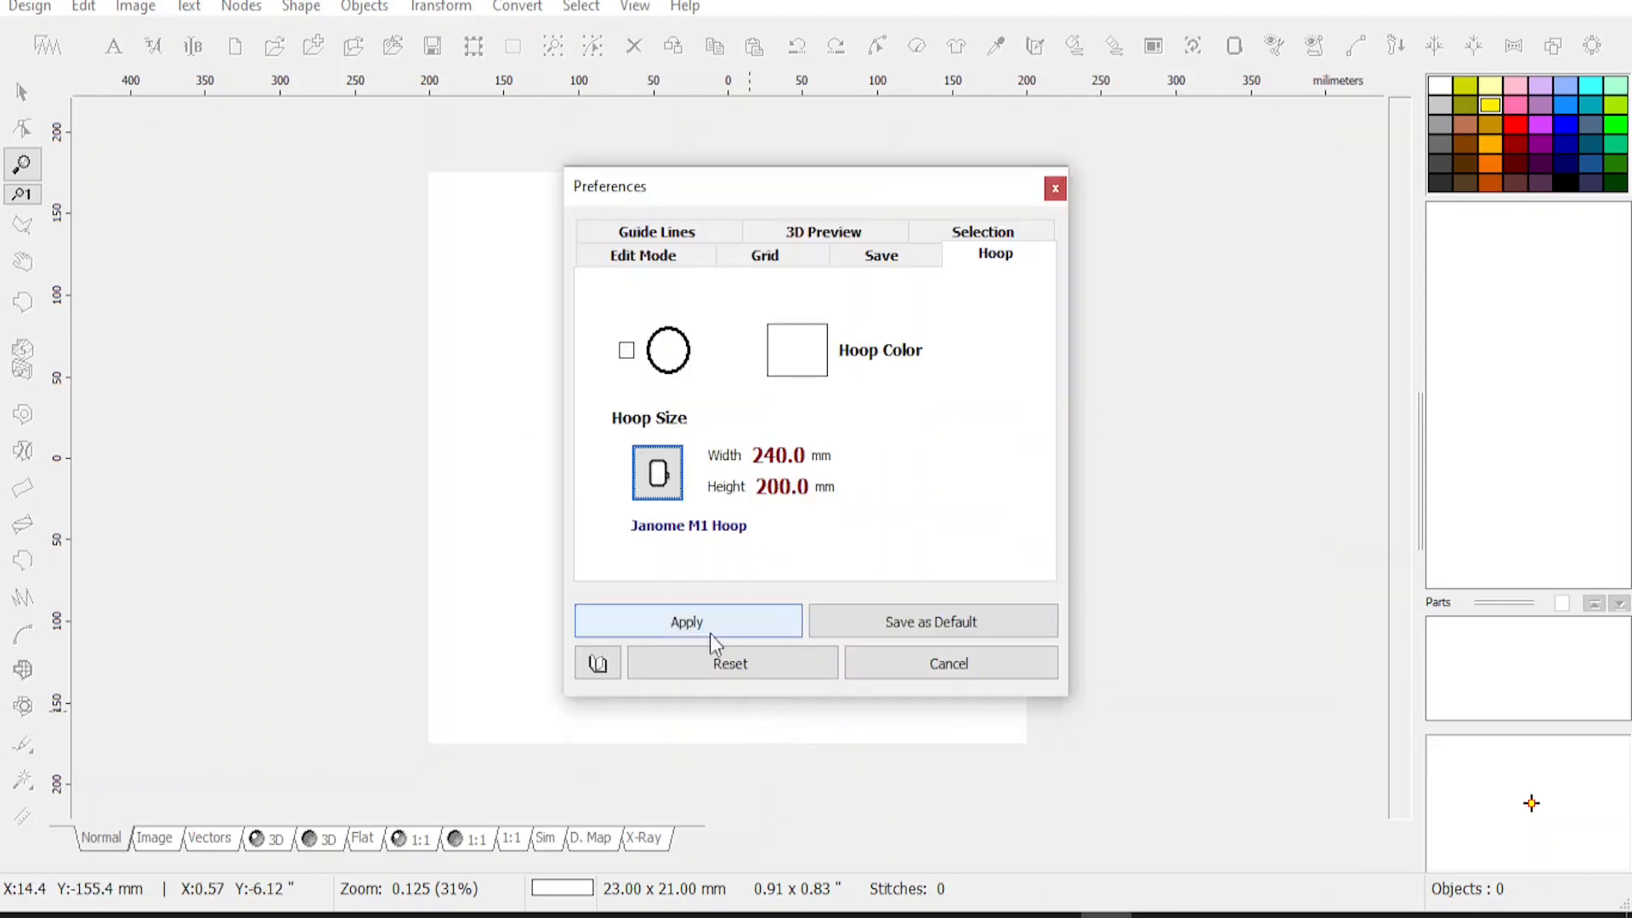
pyautogui.click(680, 622)
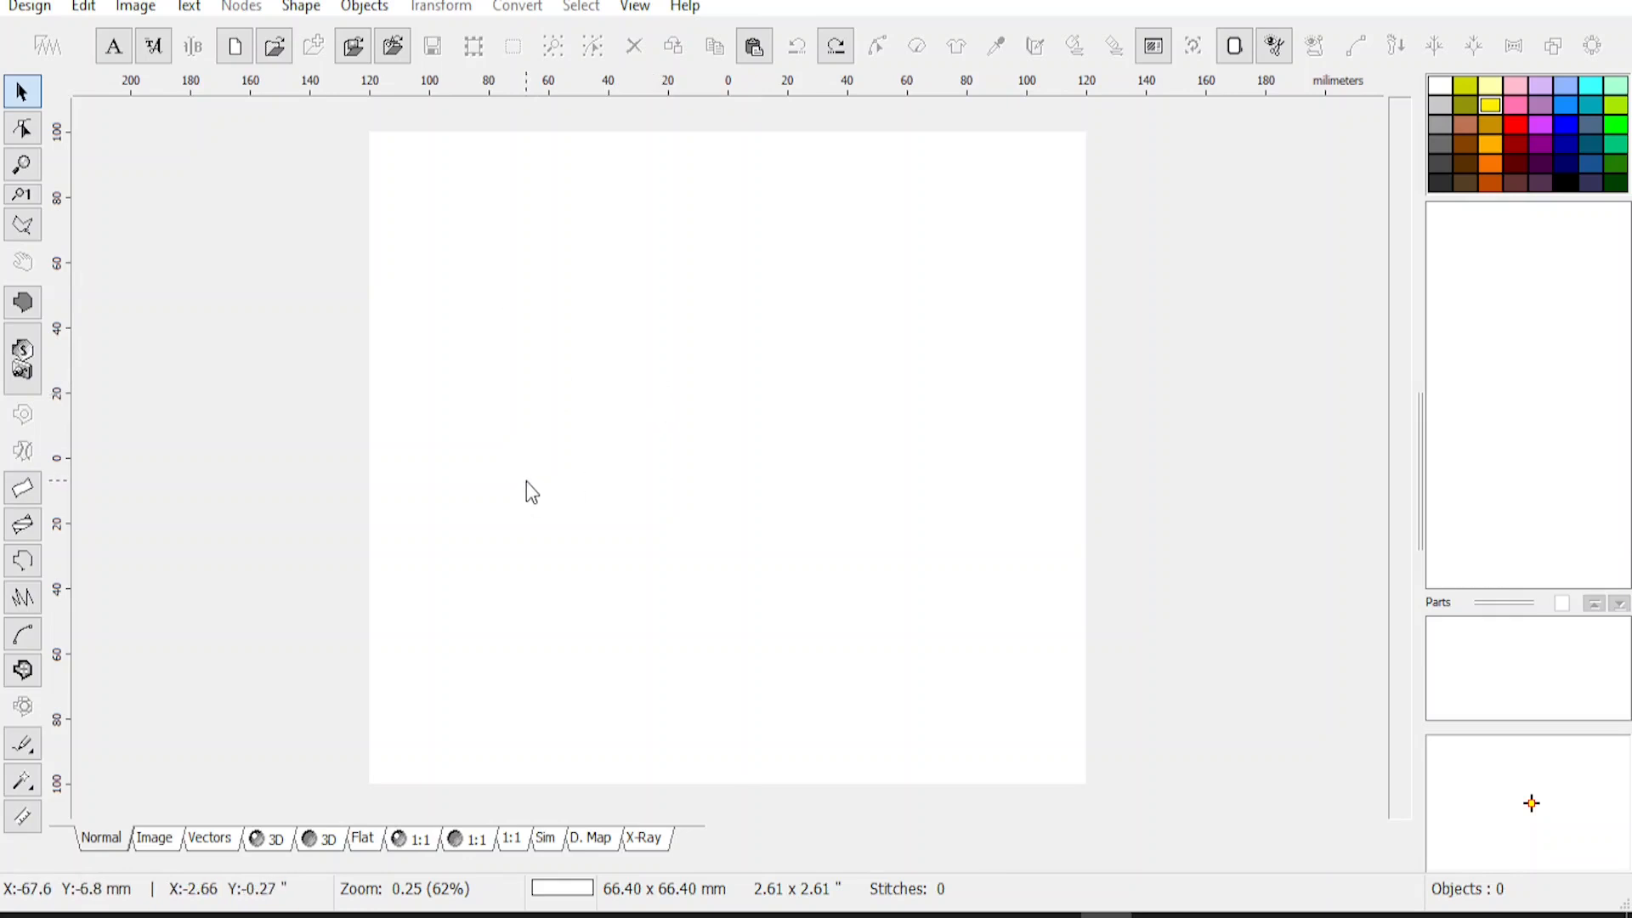
# Apply a grid spacing of 2 mm with 1 mm subdivisions in the preferences
pyautogui.scroll(2, 521, 476)
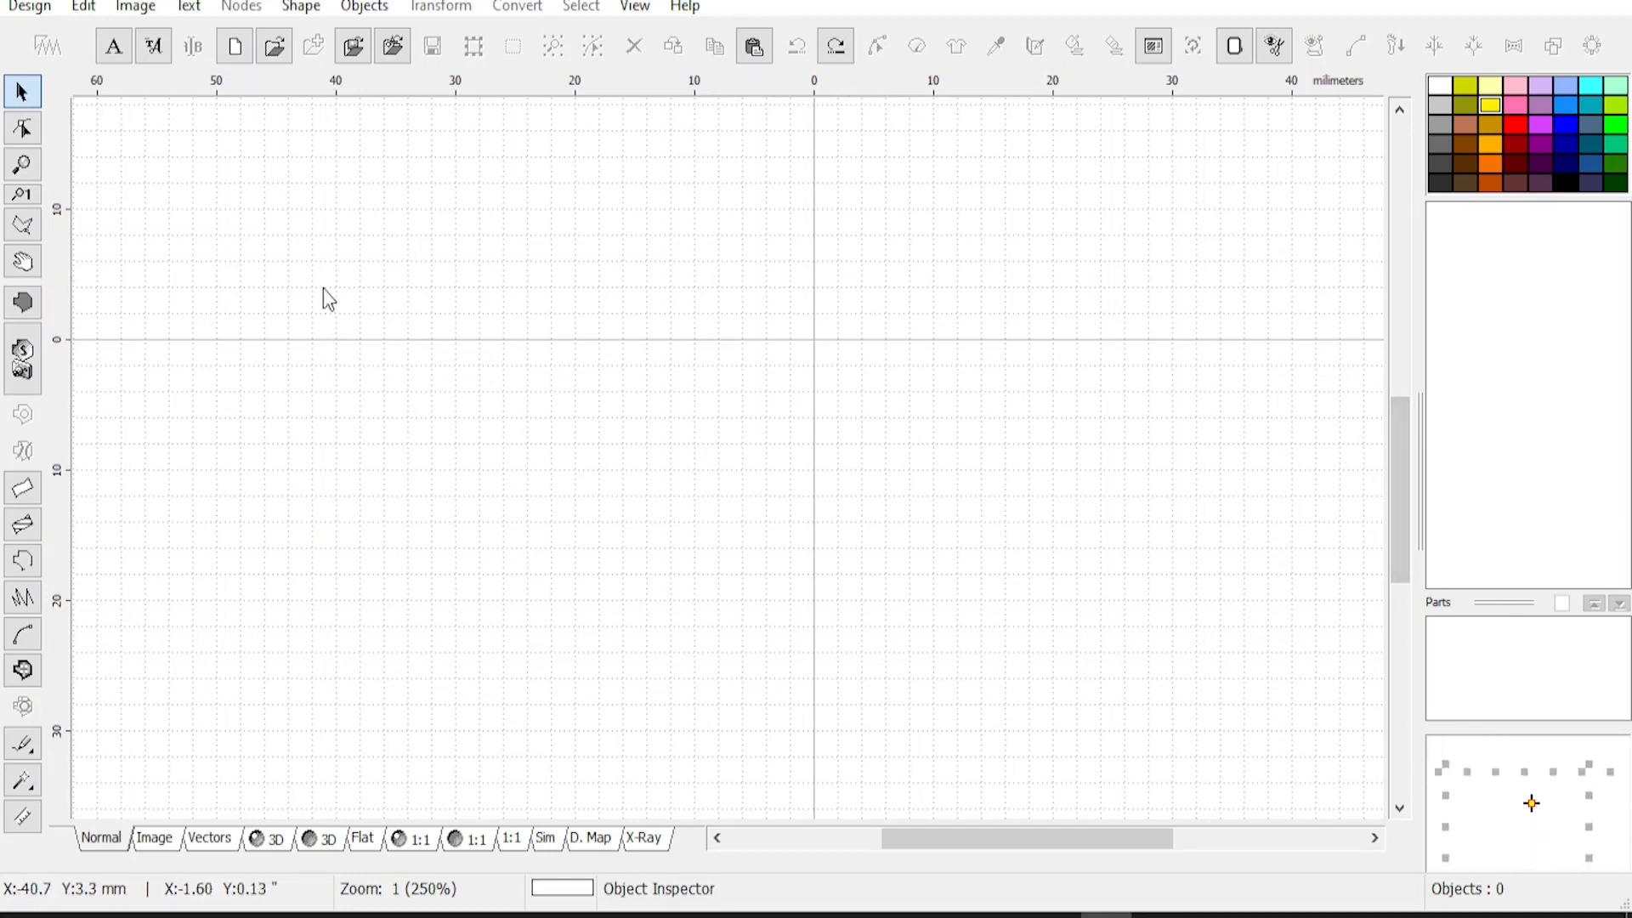
pyautogui.click(81, 11)
pyautogui.click(144, 421)
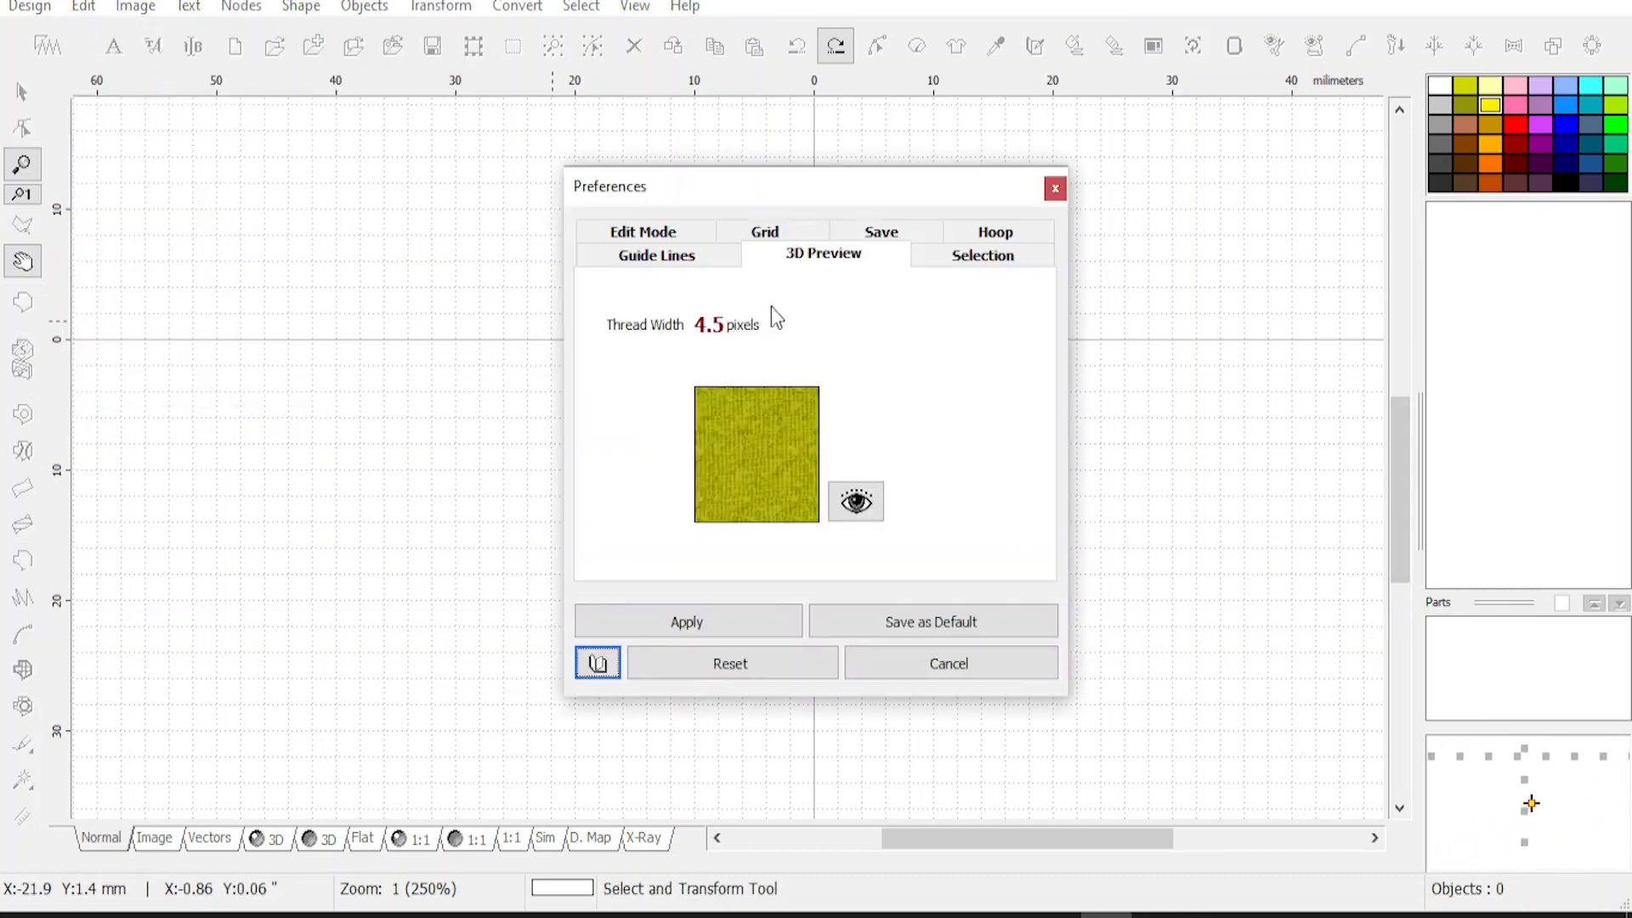
pyautogui.click(765, 234)
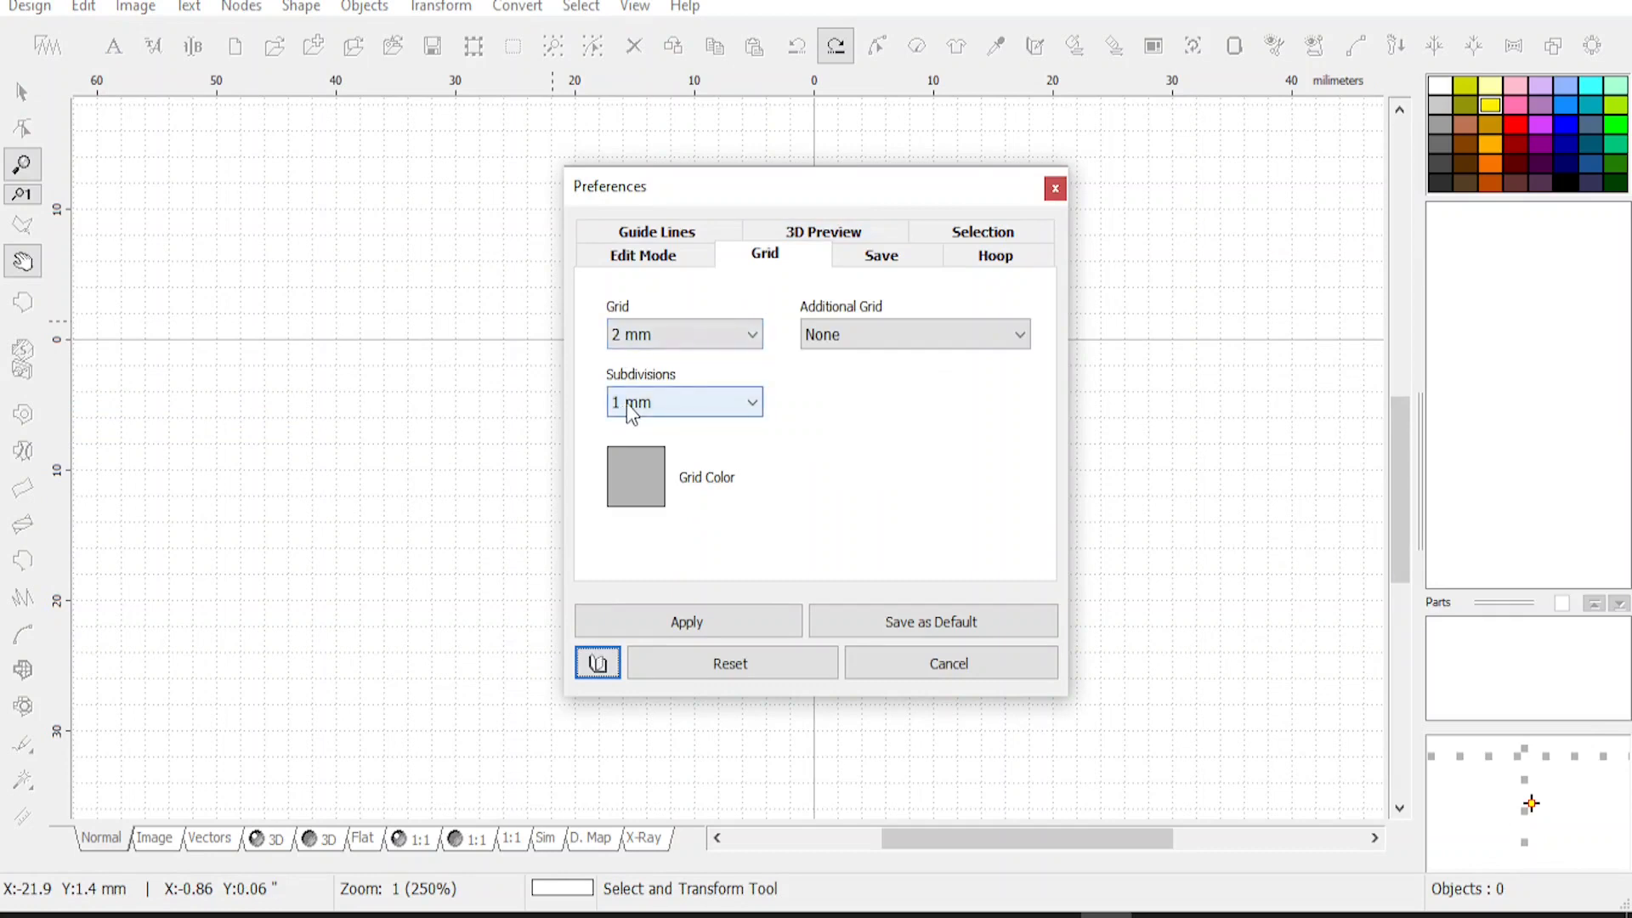
pyautogui.click(751, 338)
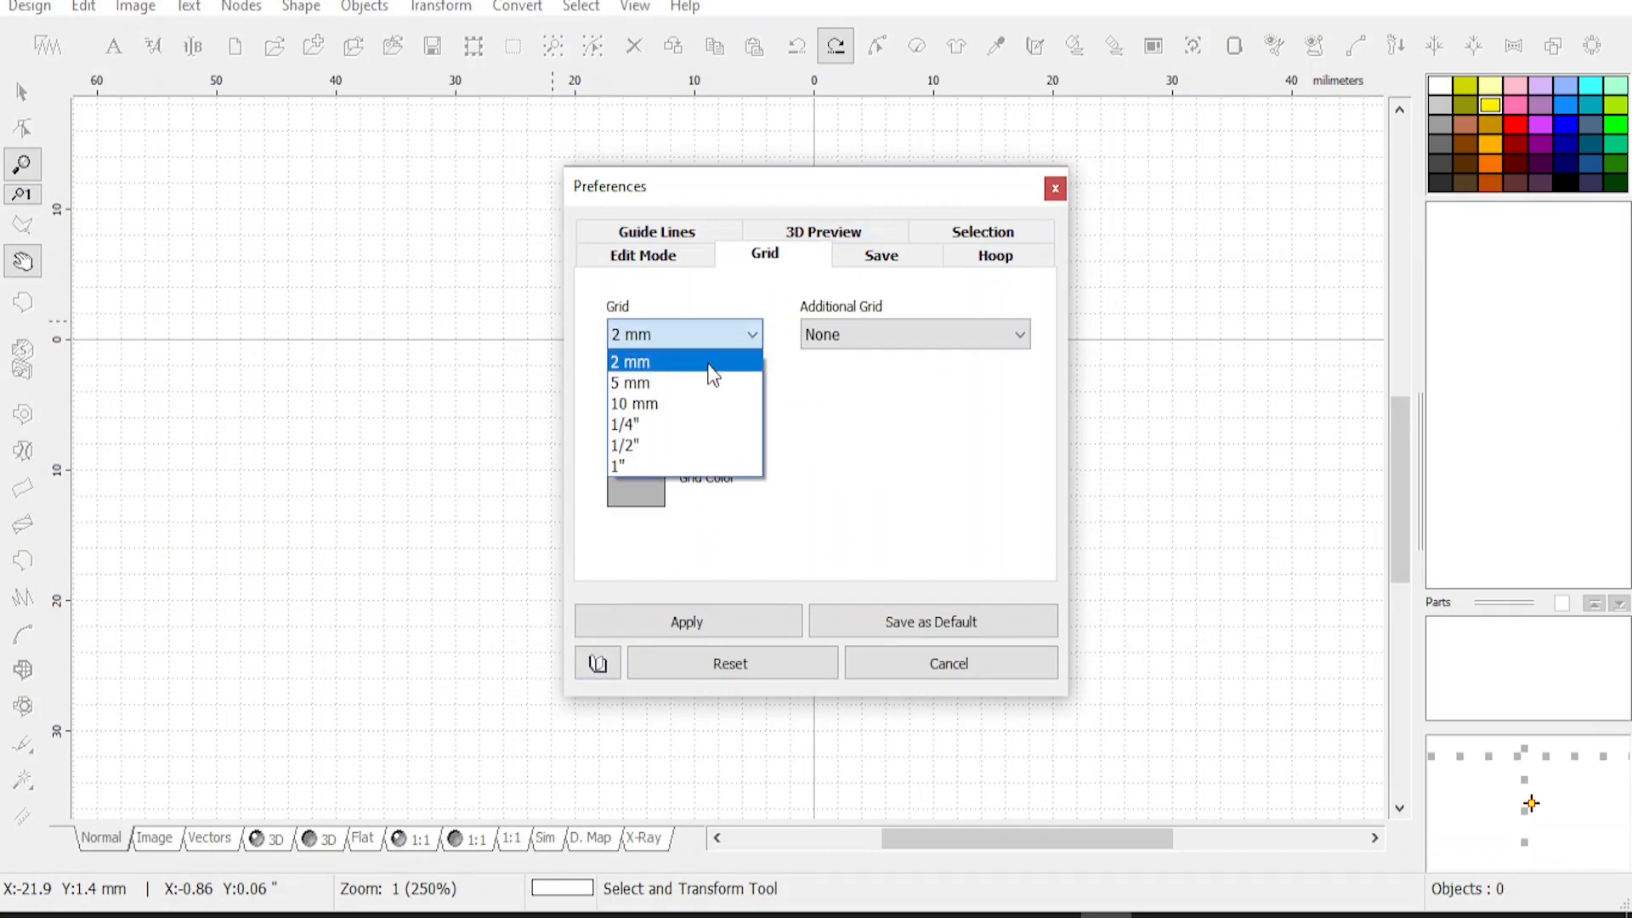
pyautogui.click(786, 373)
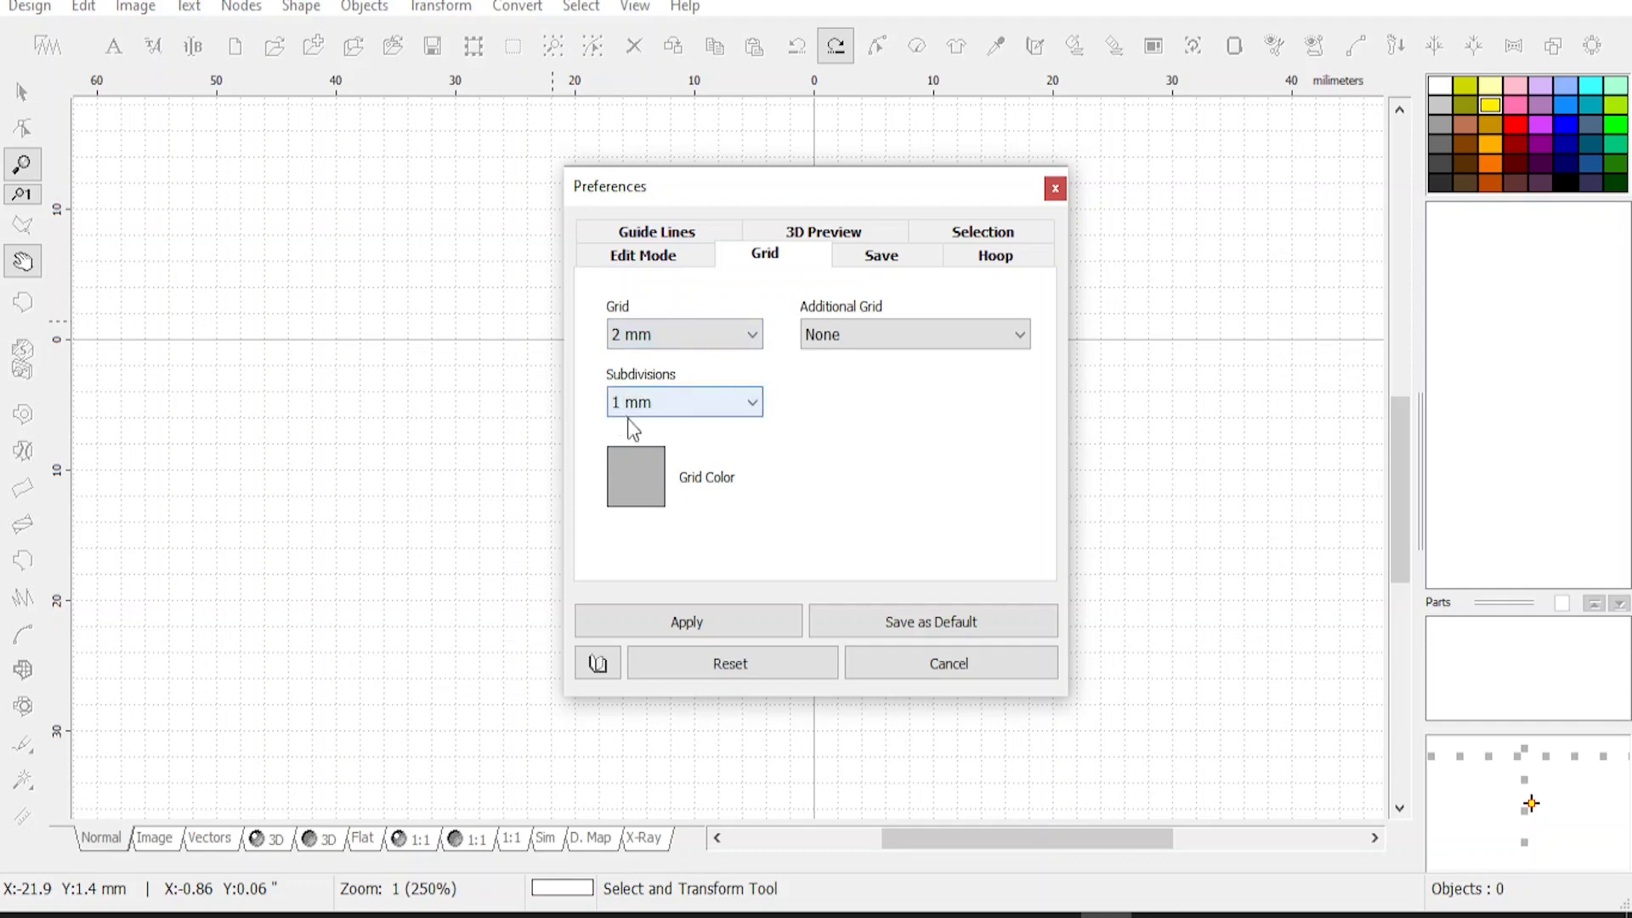
pyautogui.click(685, 621)
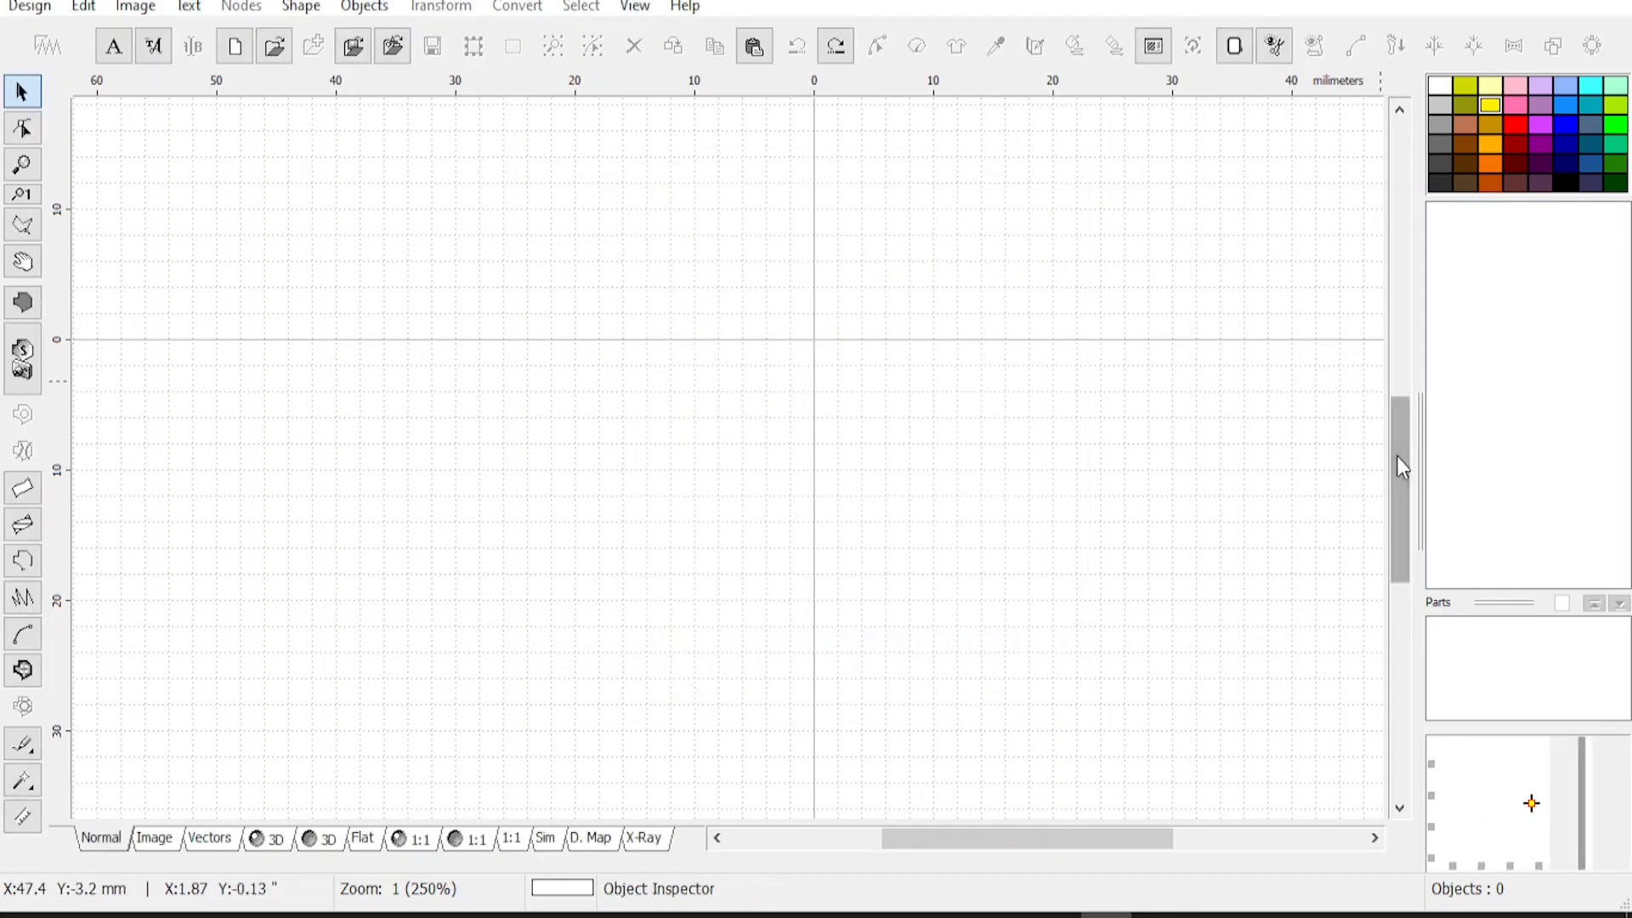
pyautogui.moveTo(1400, 466); pyautogui.dragTo(1363, 423)
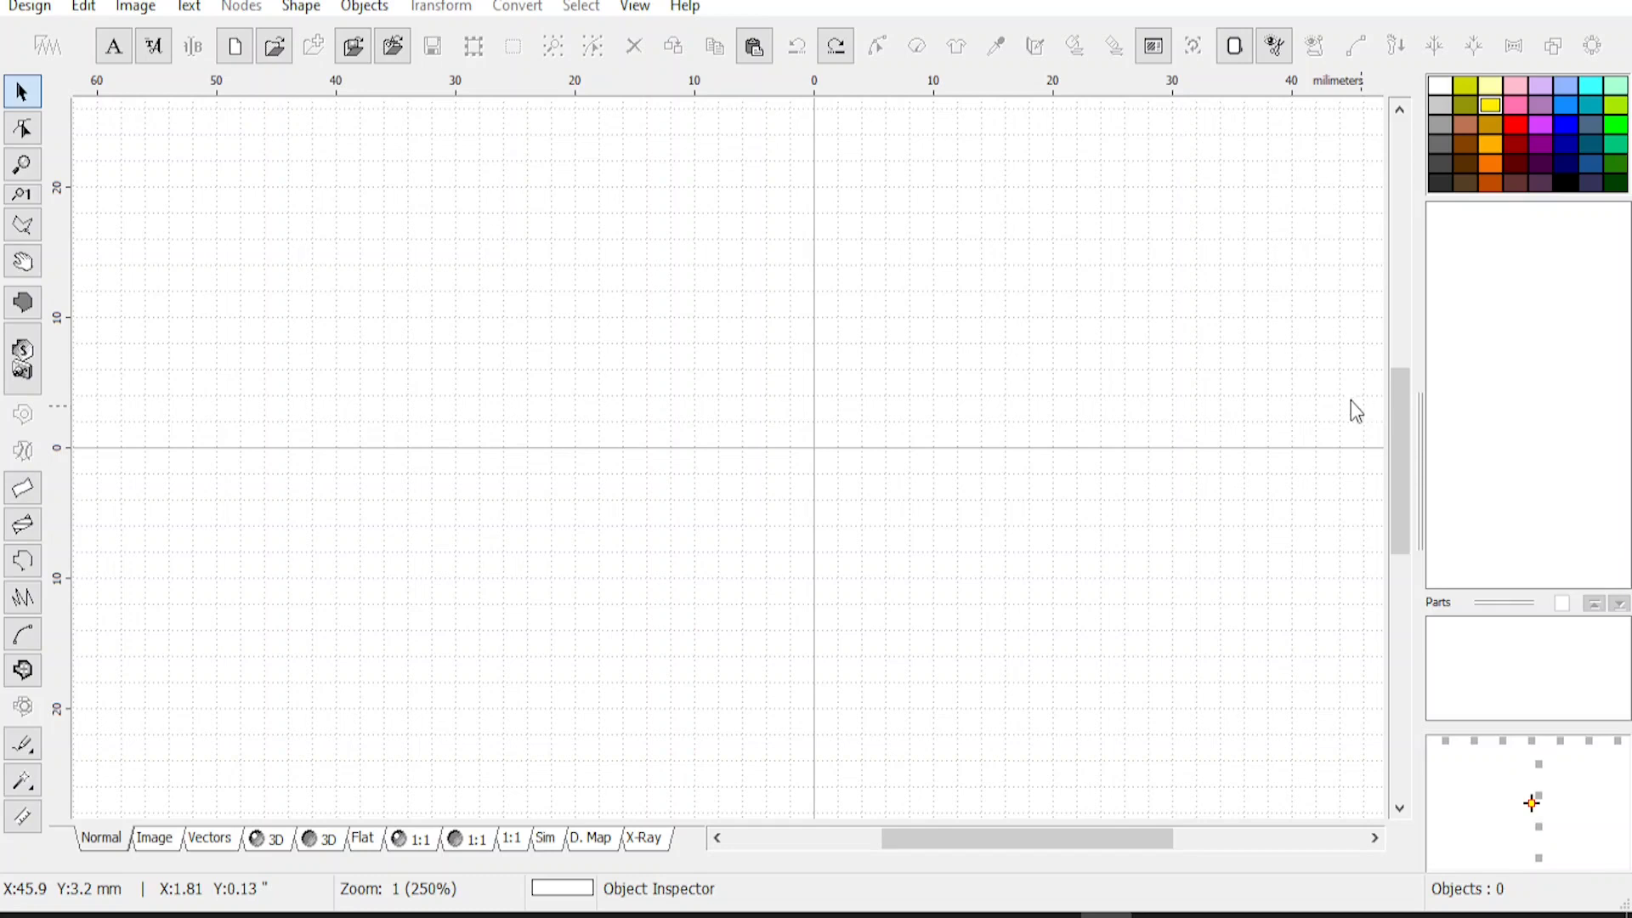
# Create a circular fill object about 28.4 mm across from the 16-element ellipse shape and move it down onto the horizontal axis
pyautogui.click(22, 303)
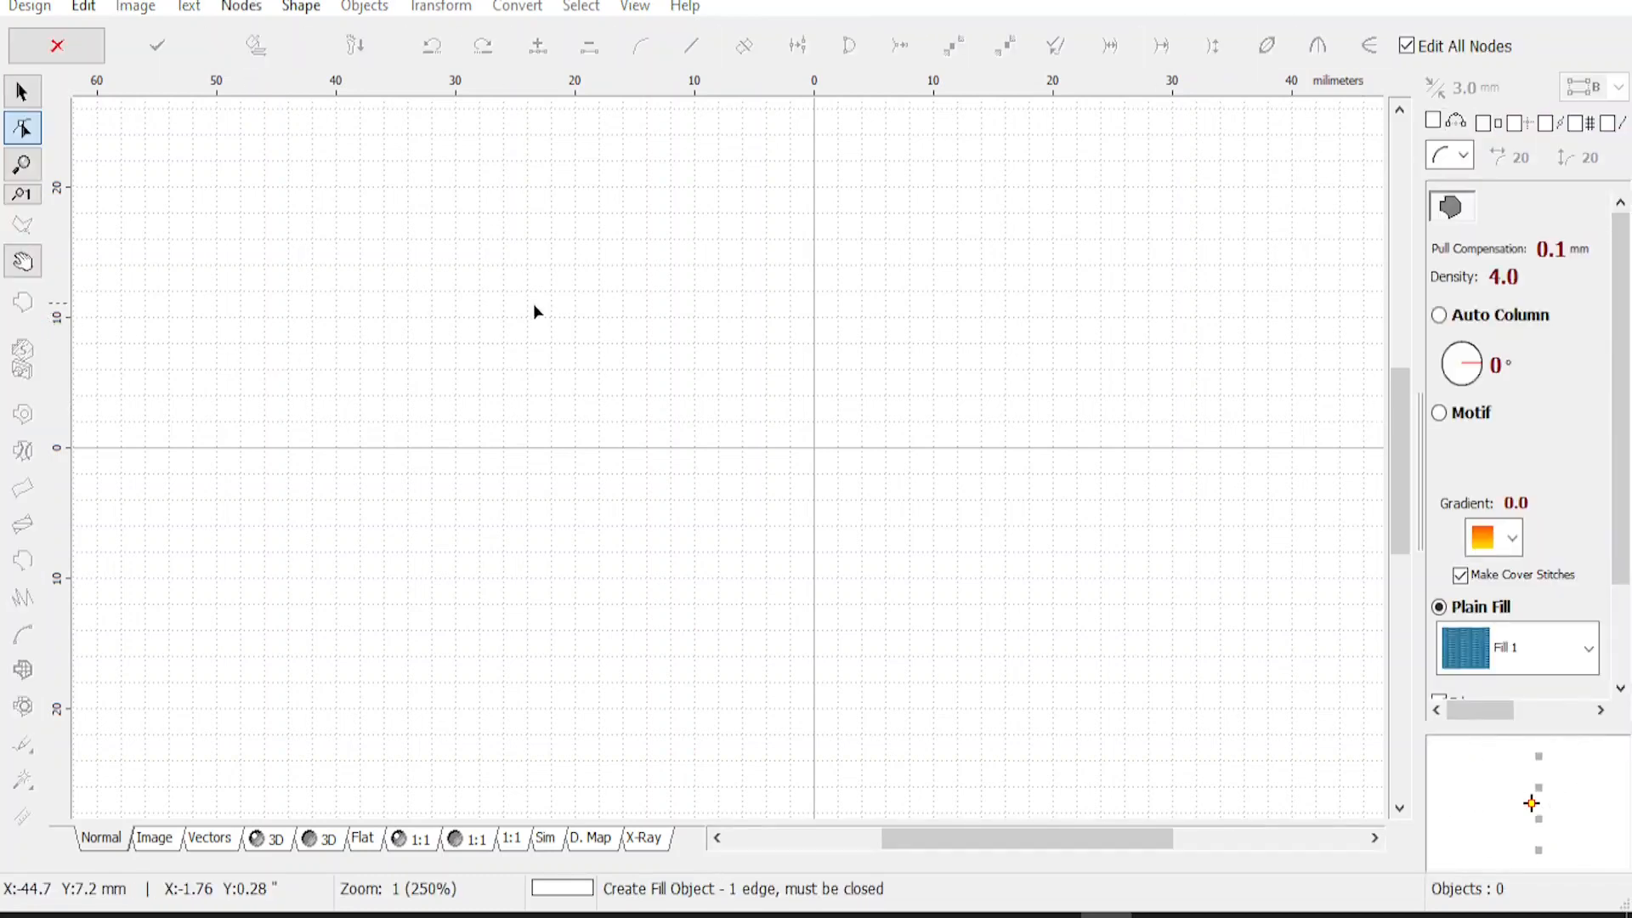
pyautogui.click(530, 336)
pyautogui.click(326, 10)
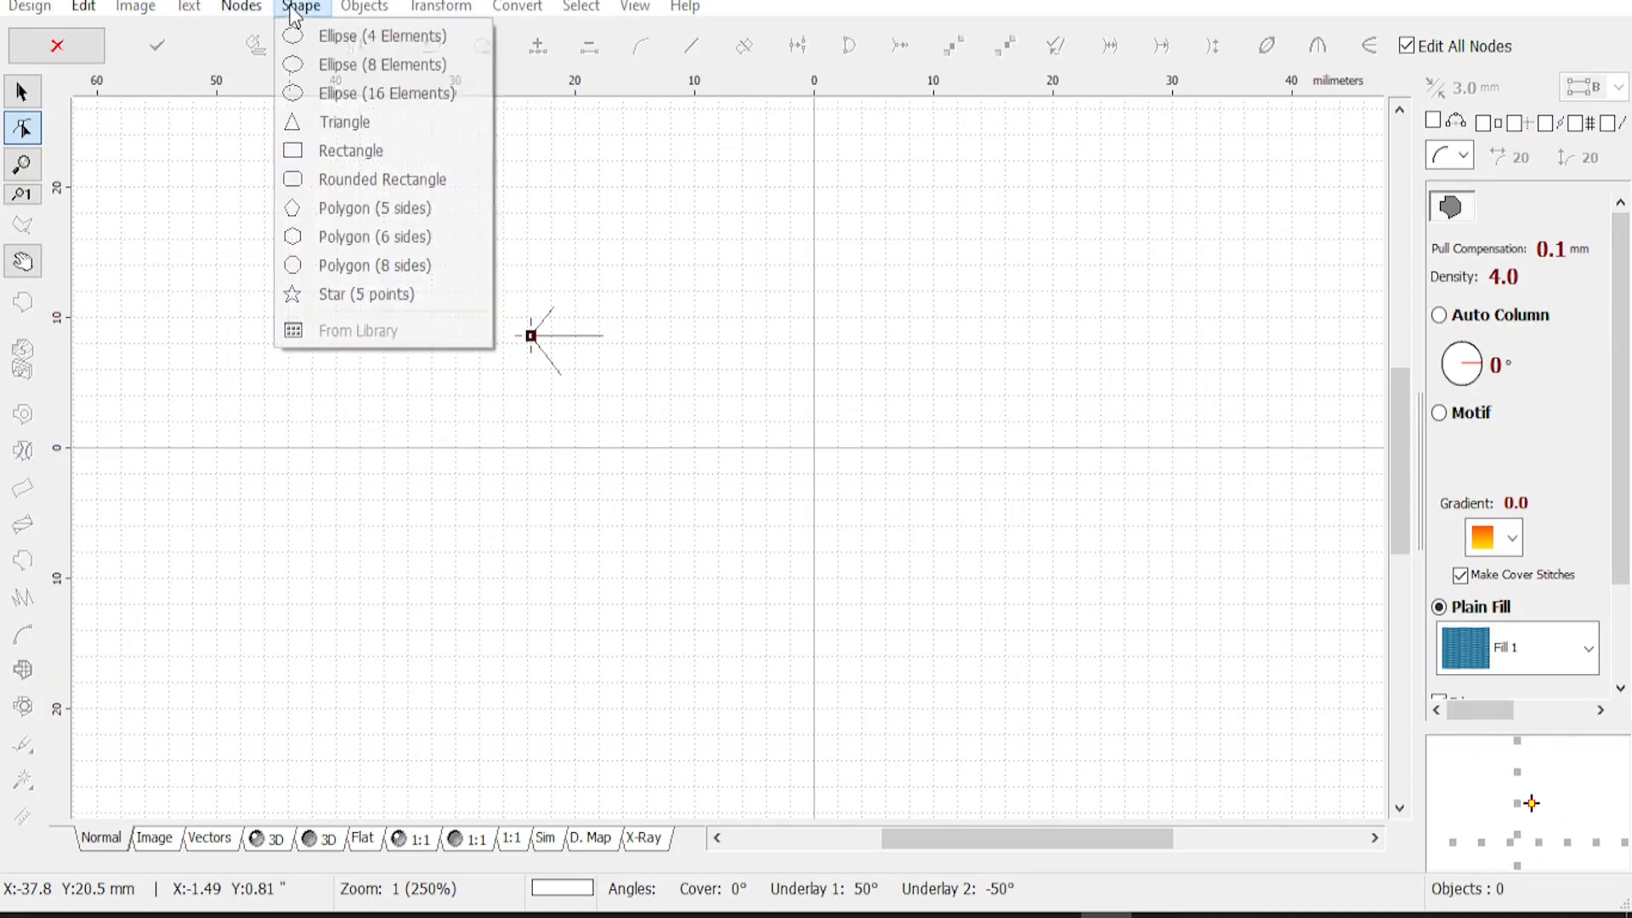
pyautogui.click(328, 95)
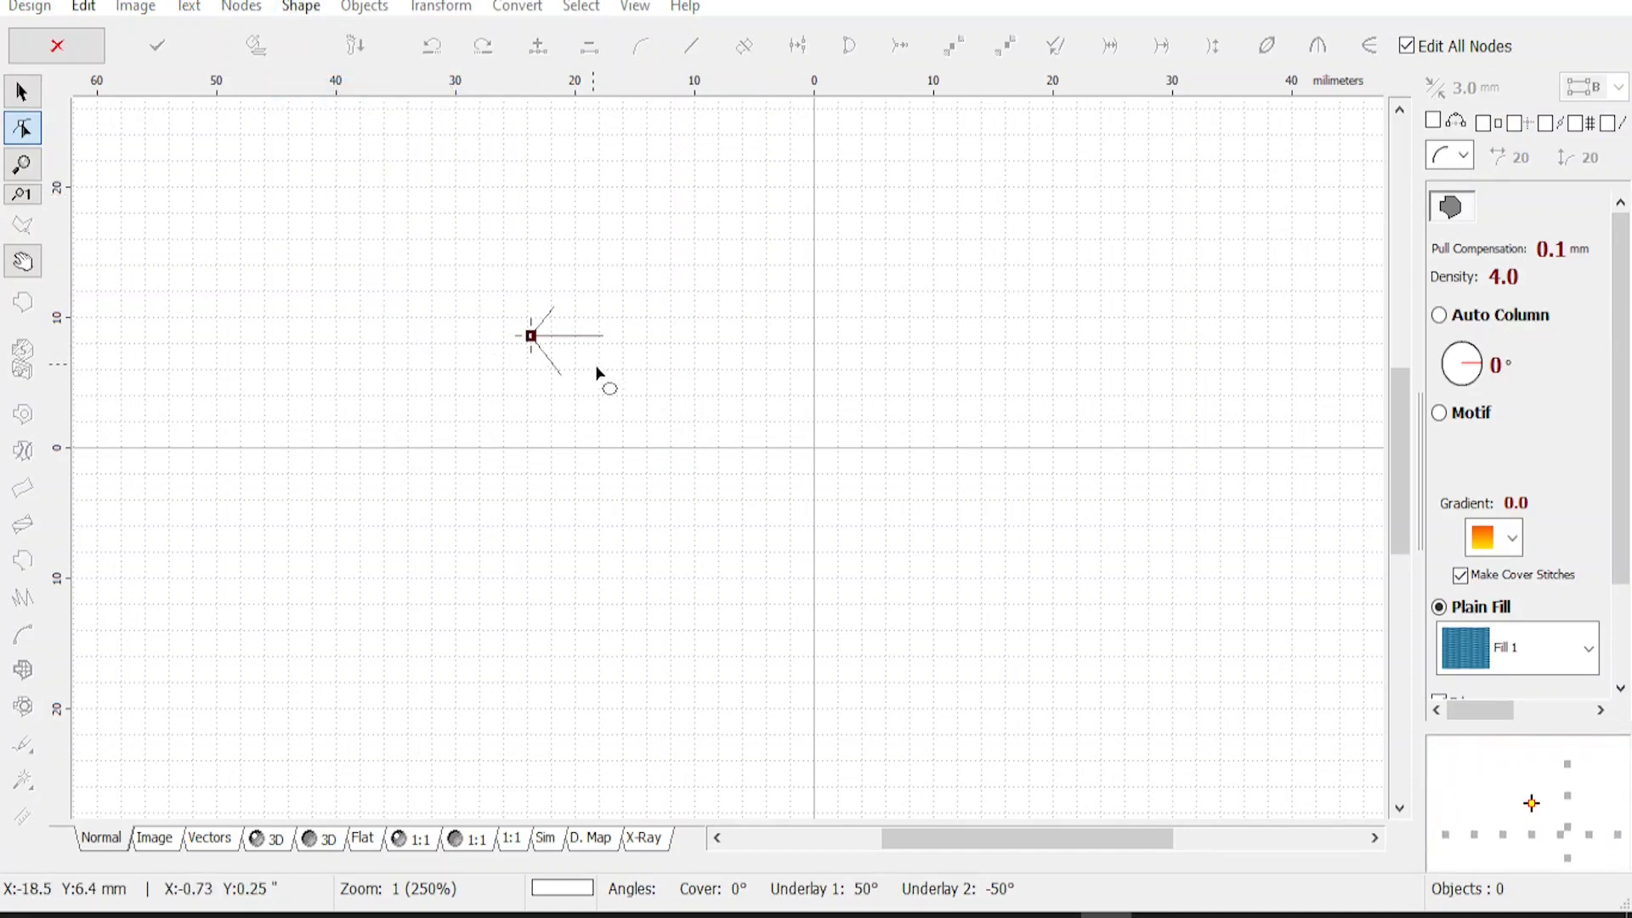
pyautogui.click(606, 272)
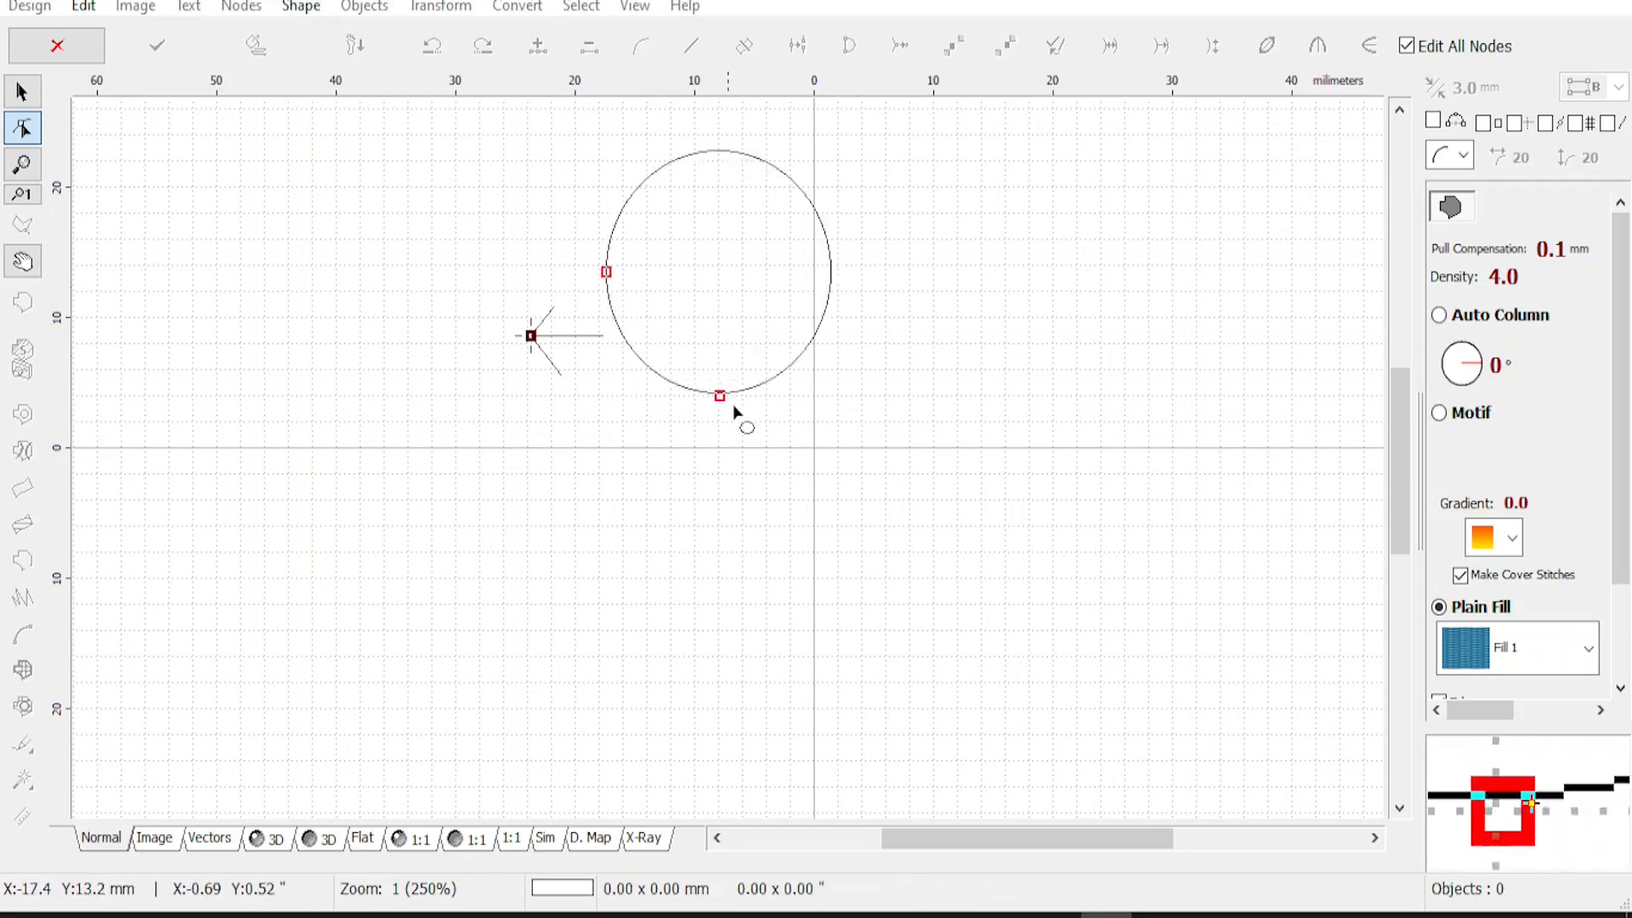
pyautogui.click(776, 472)
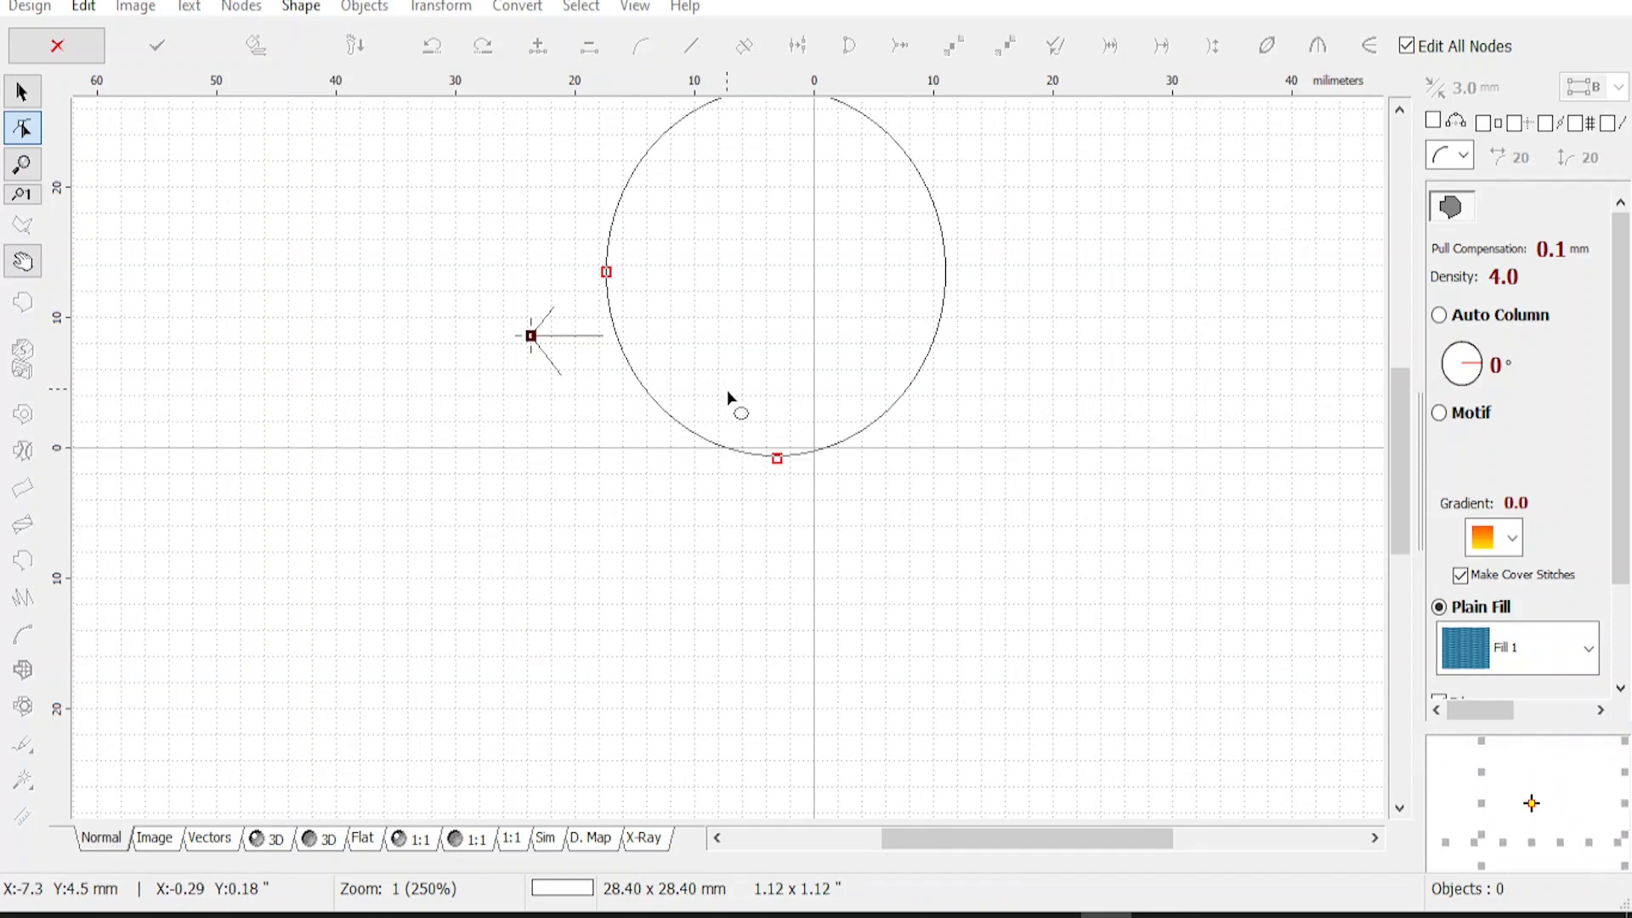
pyautogui.press('Return')
pyautogui.press('Return')
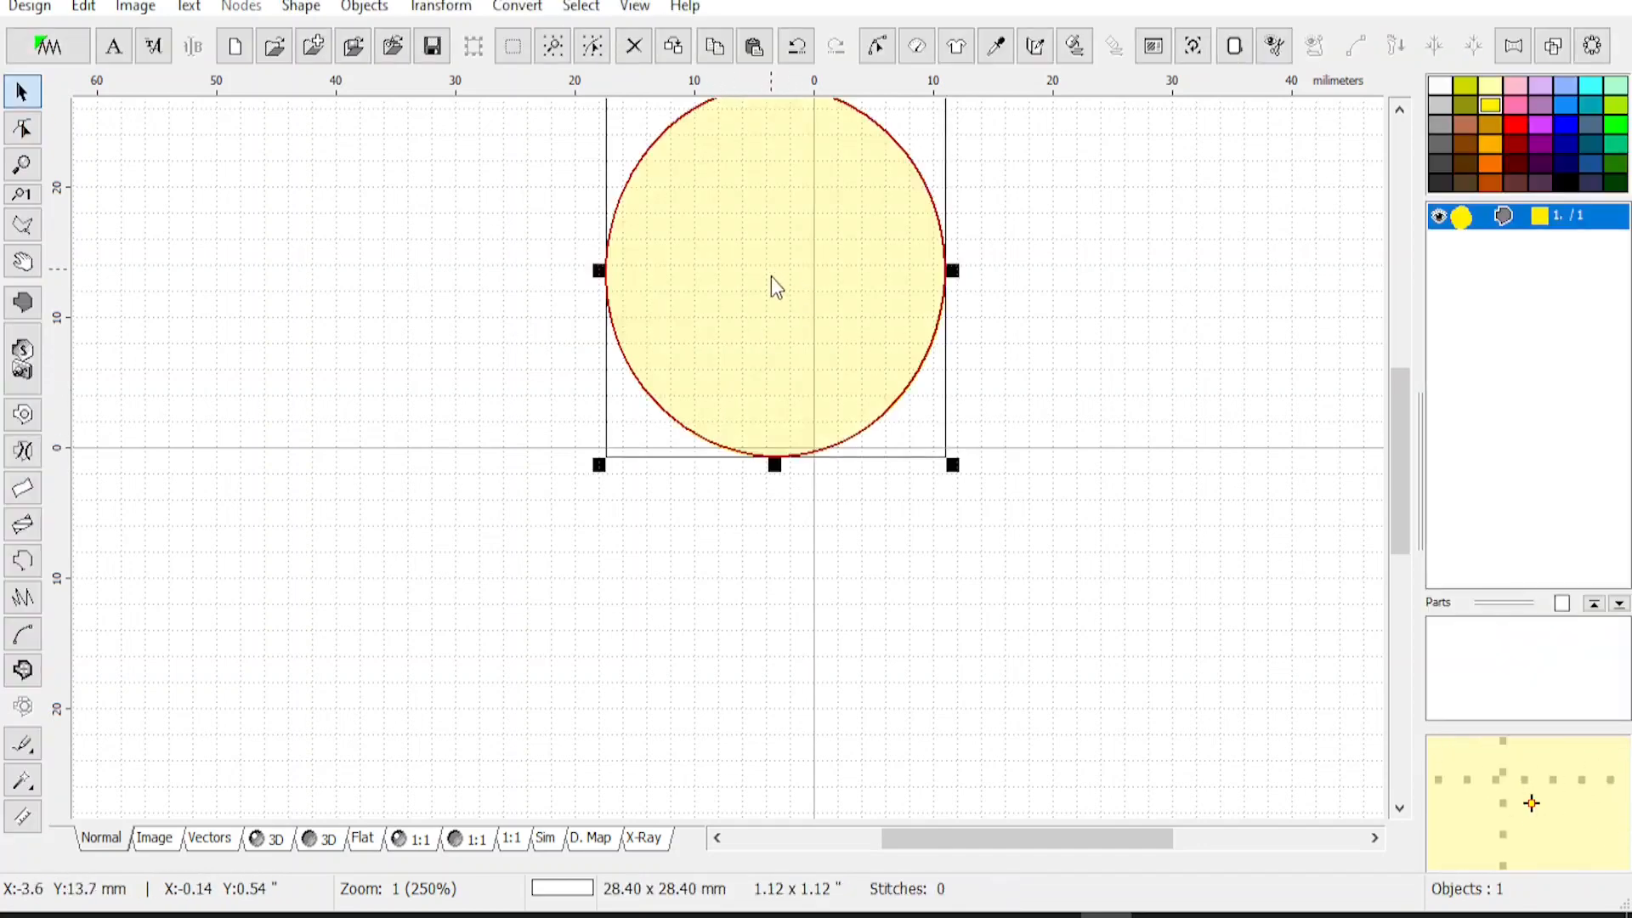
pyautogui.moveTo(773, 282); pyautogui.dragTo(745, 460)
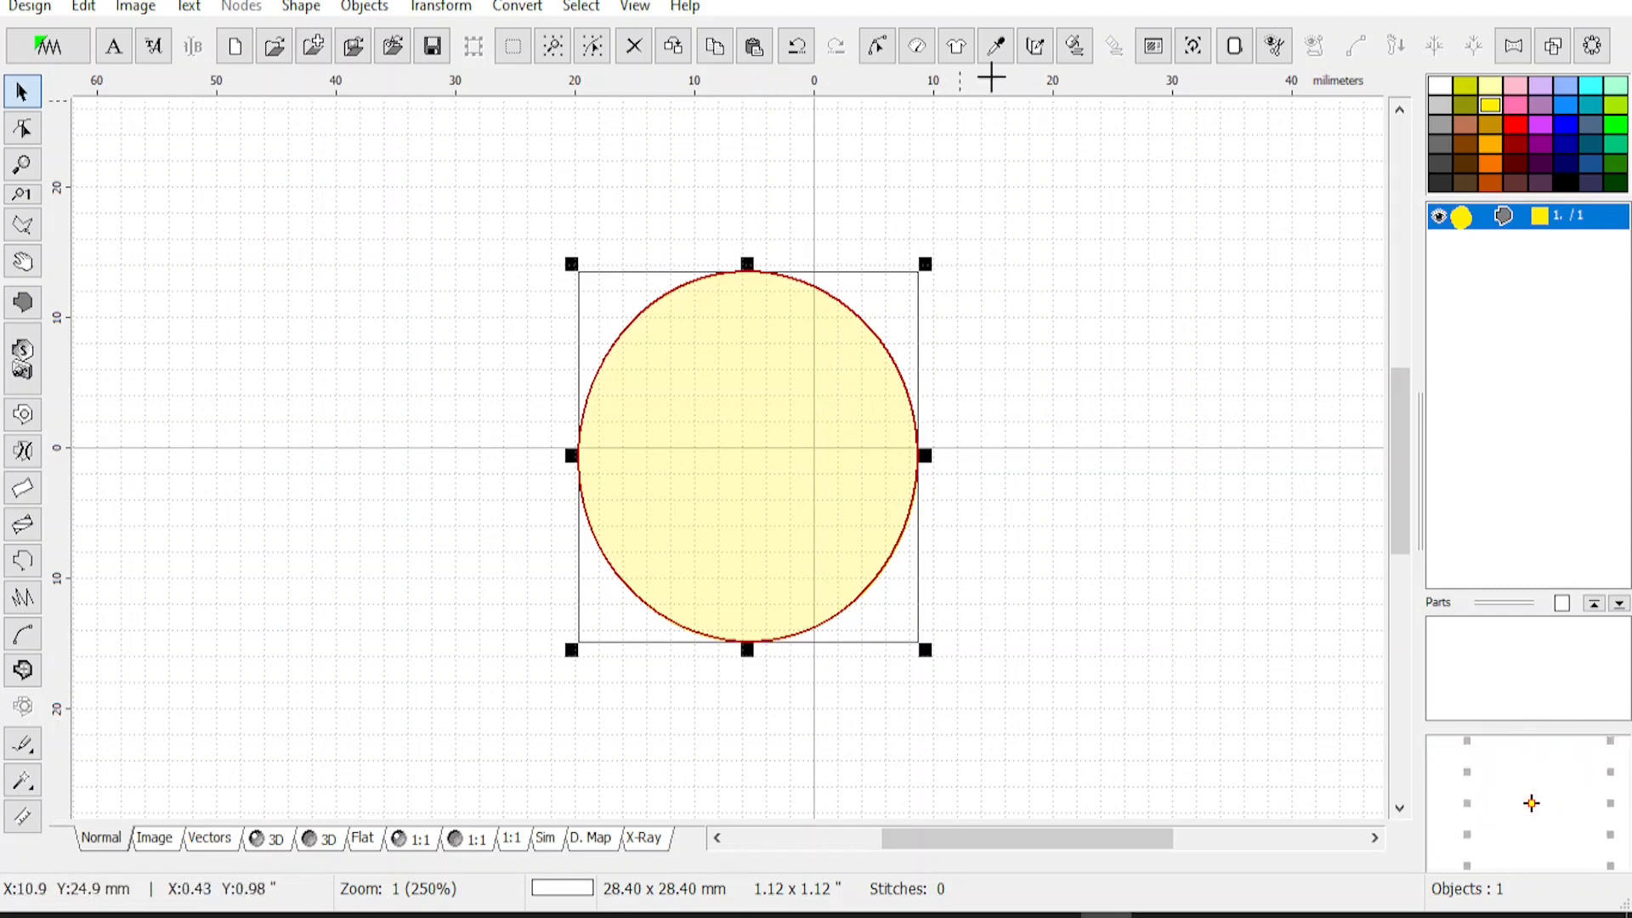
# Resize the yellow circle to 2 mm wide and high with the aspect ratio kept, using the Transformation window
pyautogui.click(1194, 49)
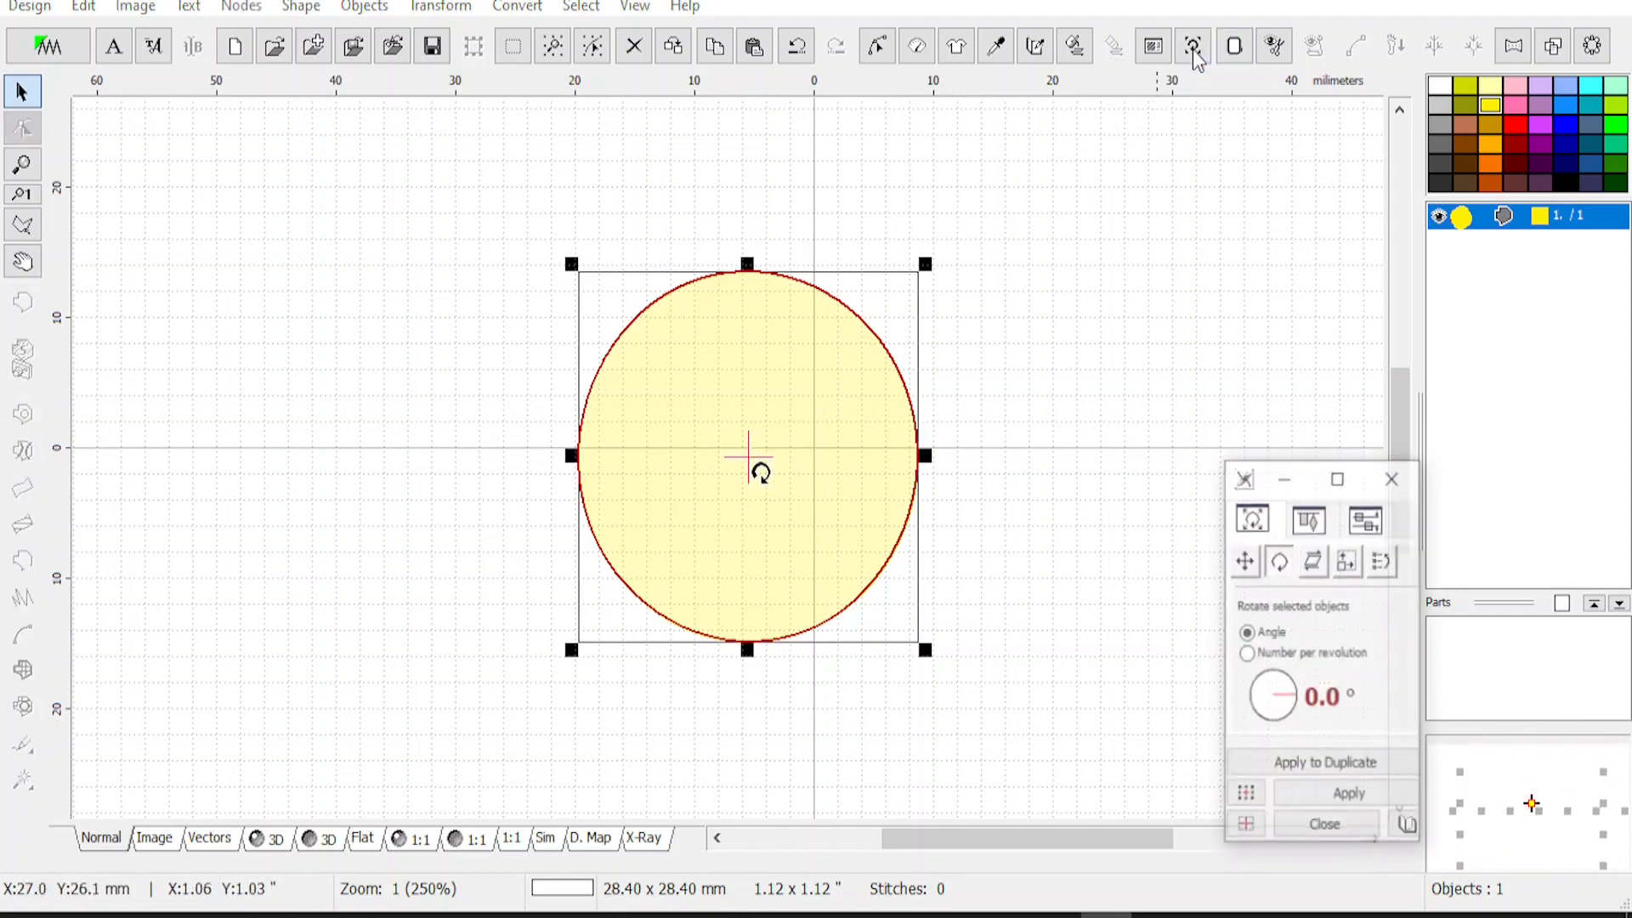
pyautogui.click(1348, 562)
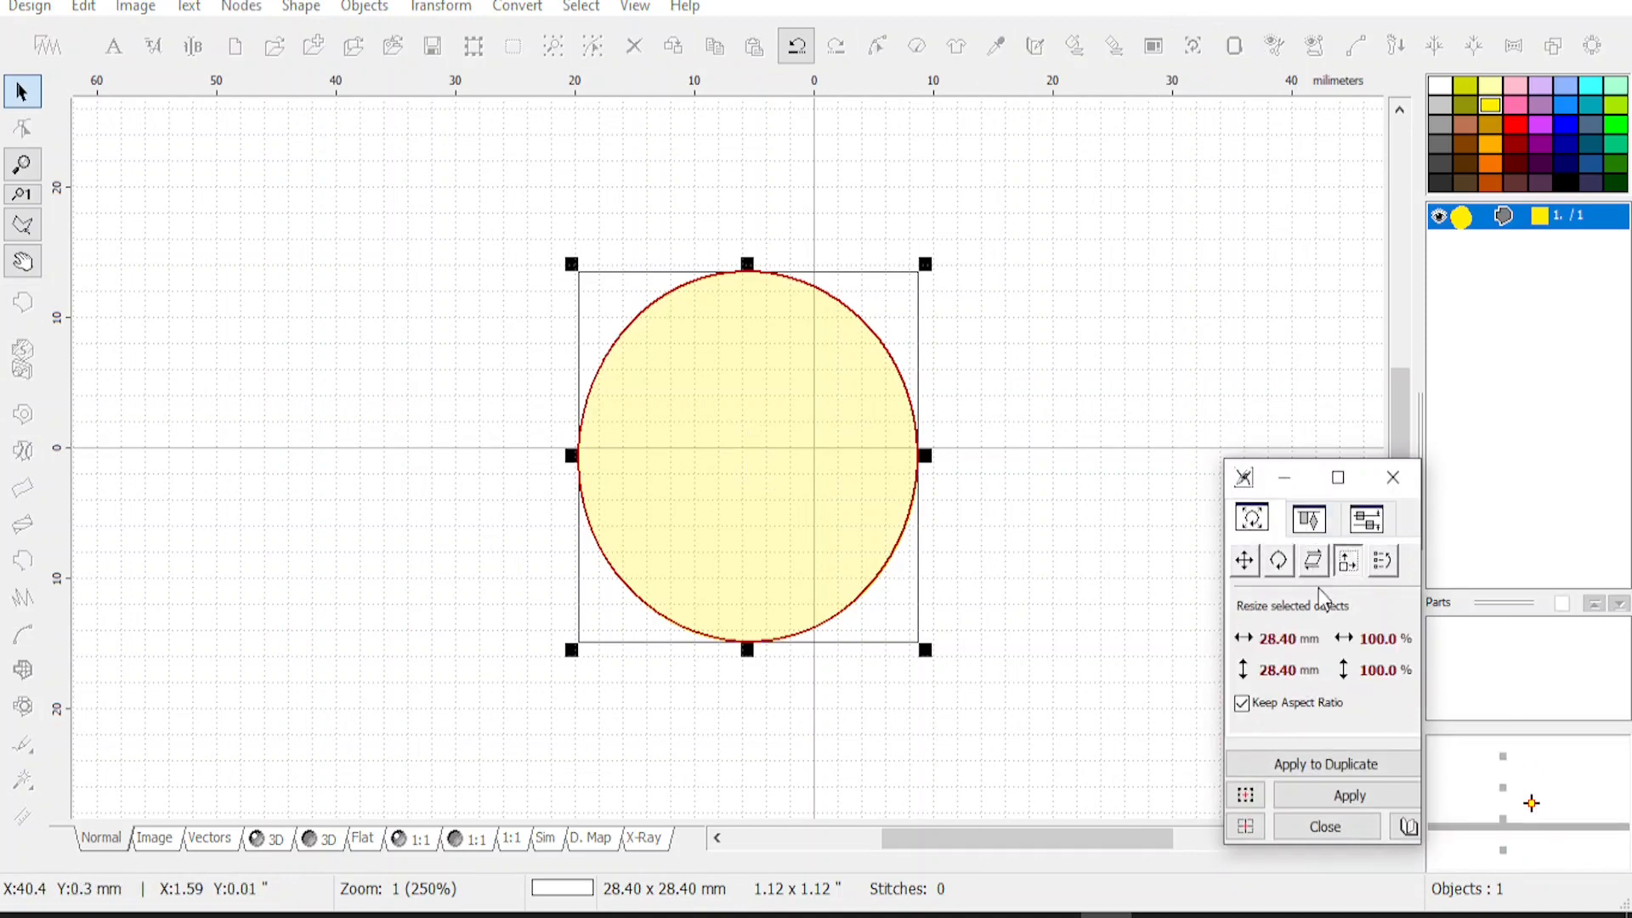
pyautogui.click(1244, 644)
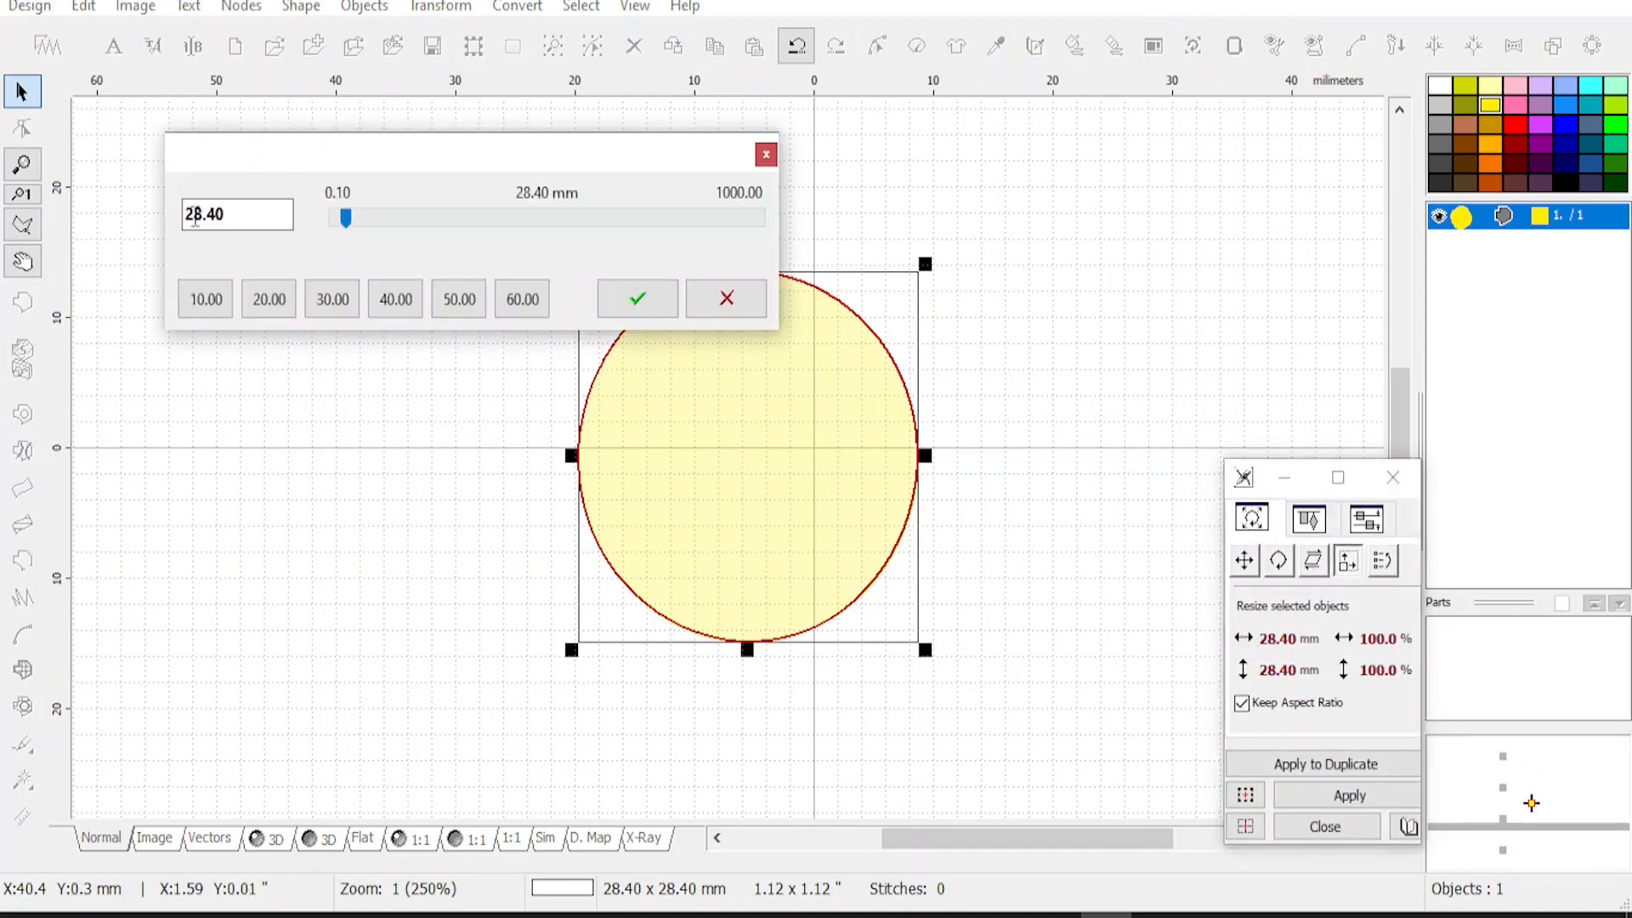
pyautogui.write('2')
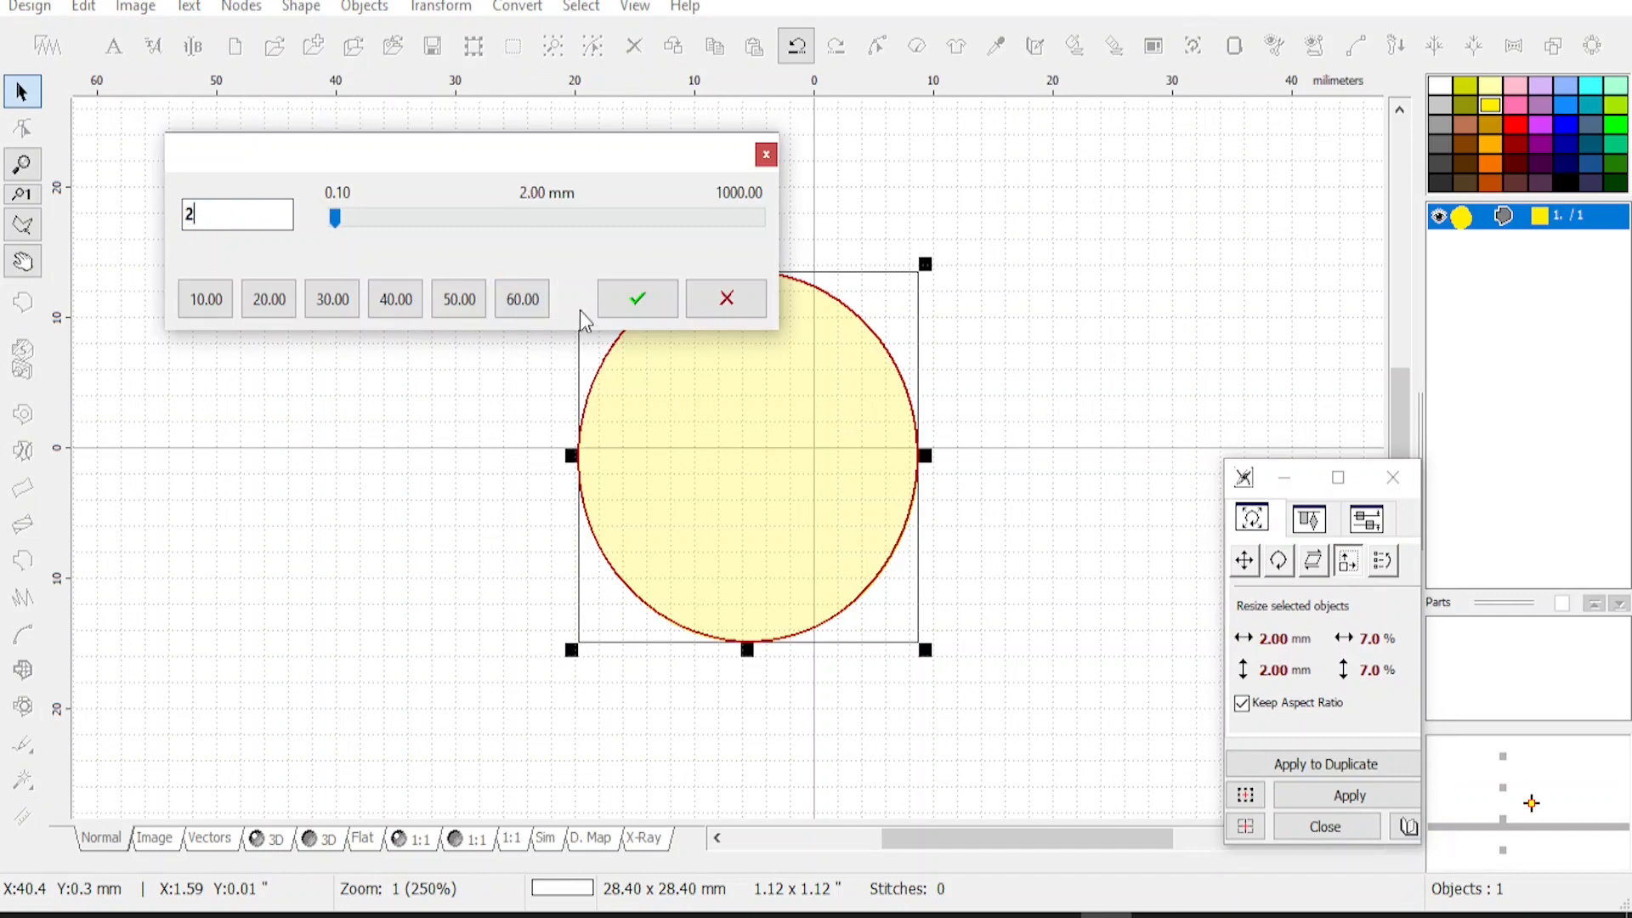
pyautogui.click(619, 308)
pyautogui.click(1340, 792)
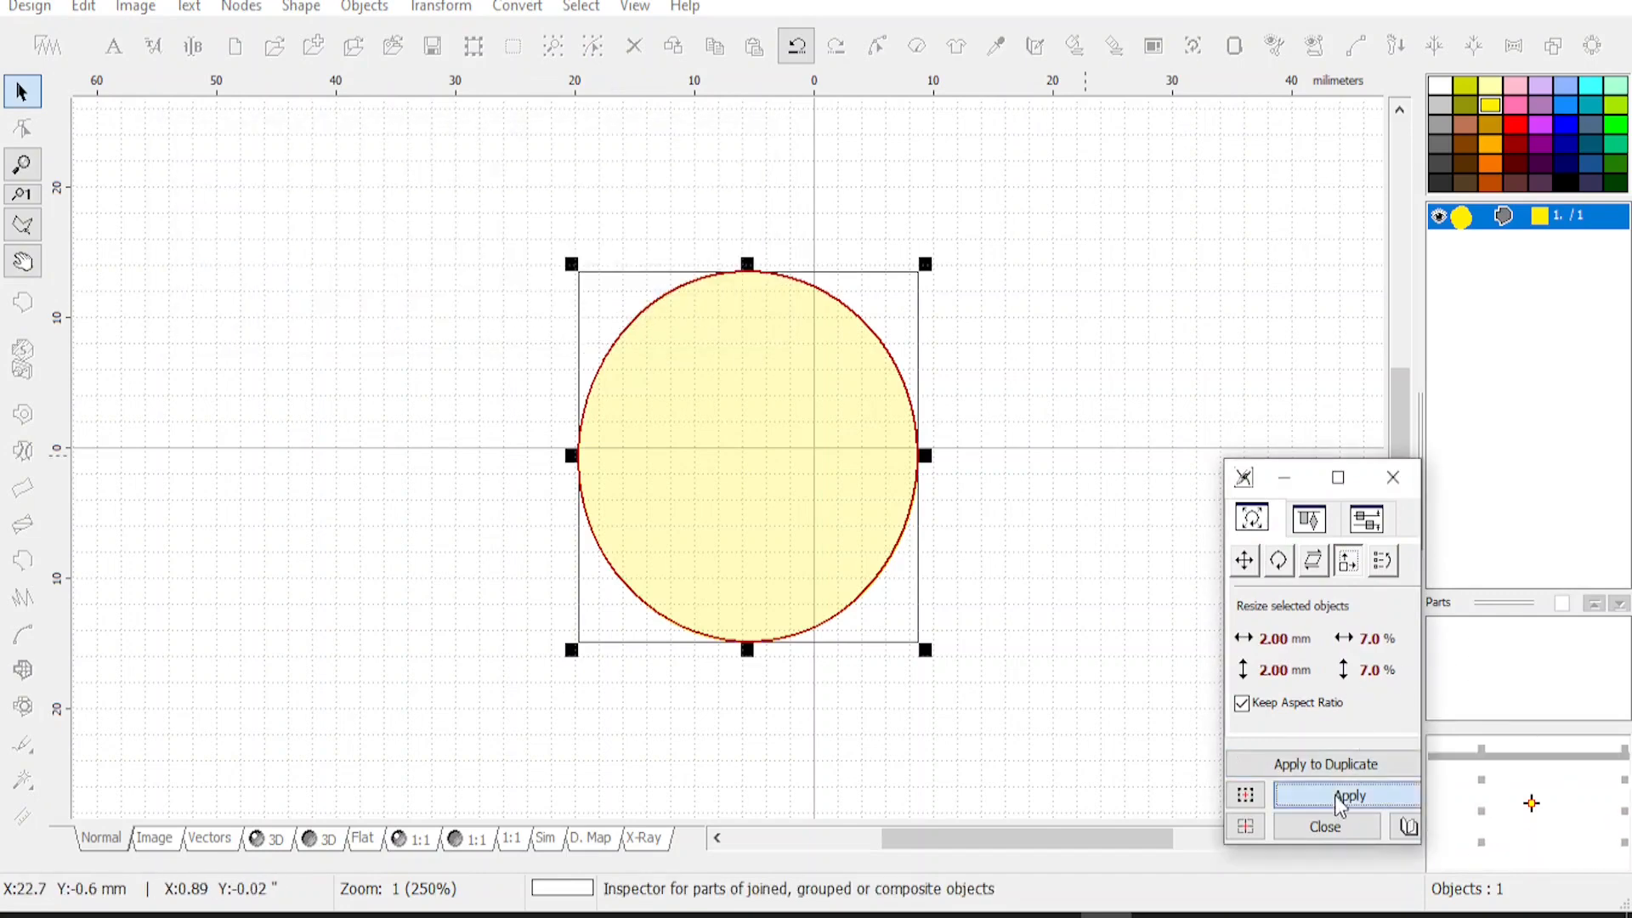
pyautogui.scroll(3, 759, 455)
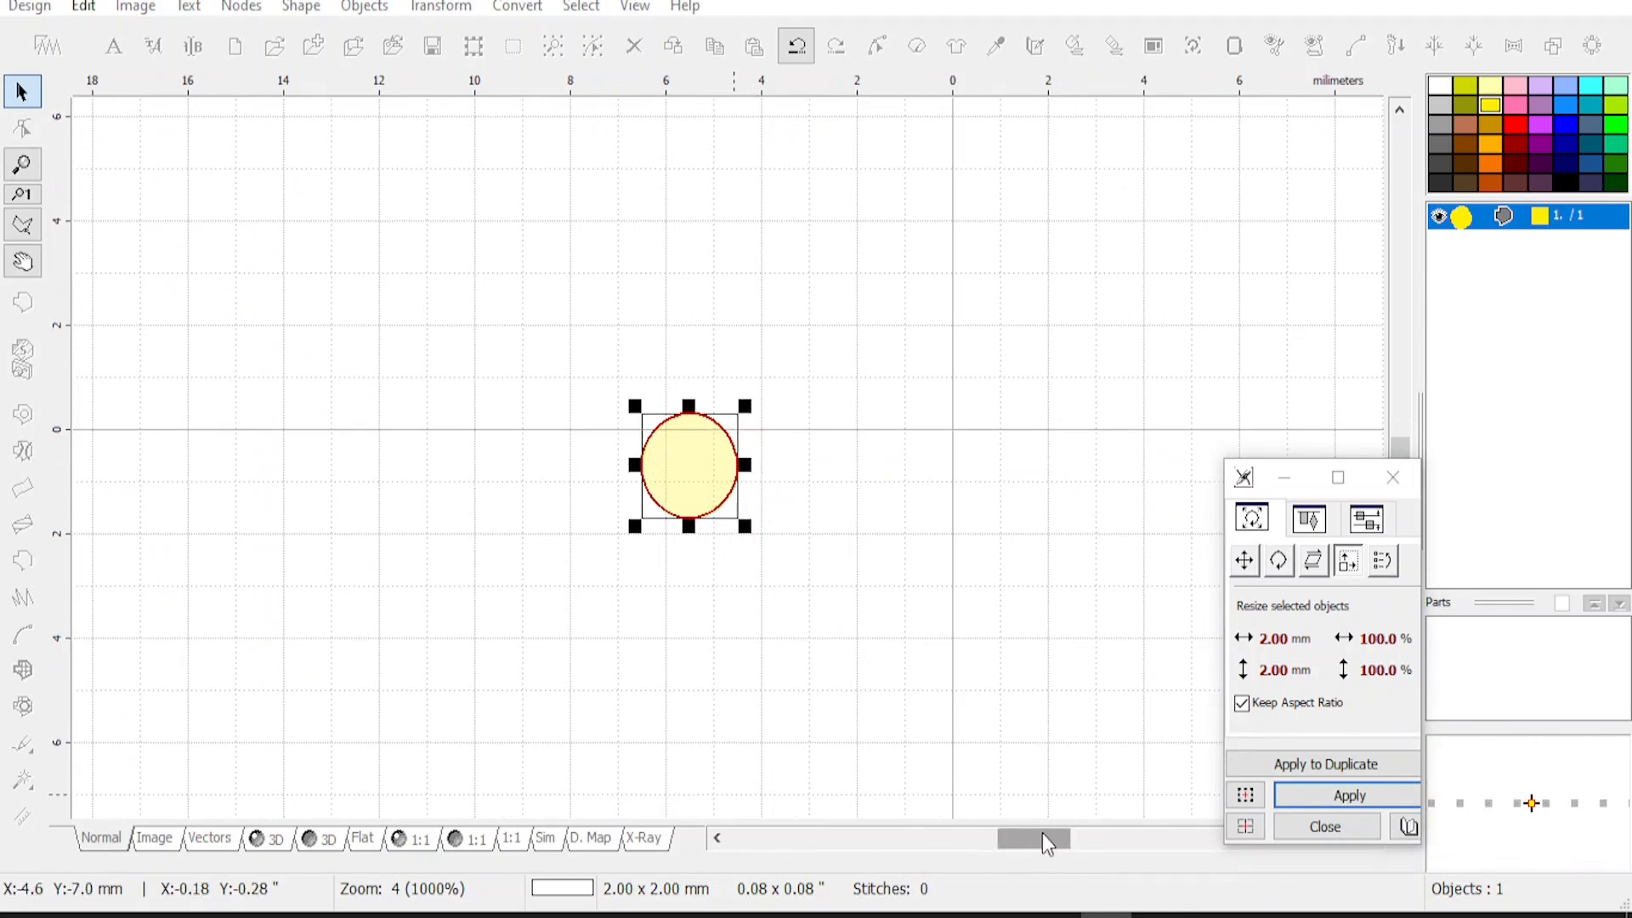
pyautogui.moveTo(1045, 840); pyautogui.dragTo(1058, 843)
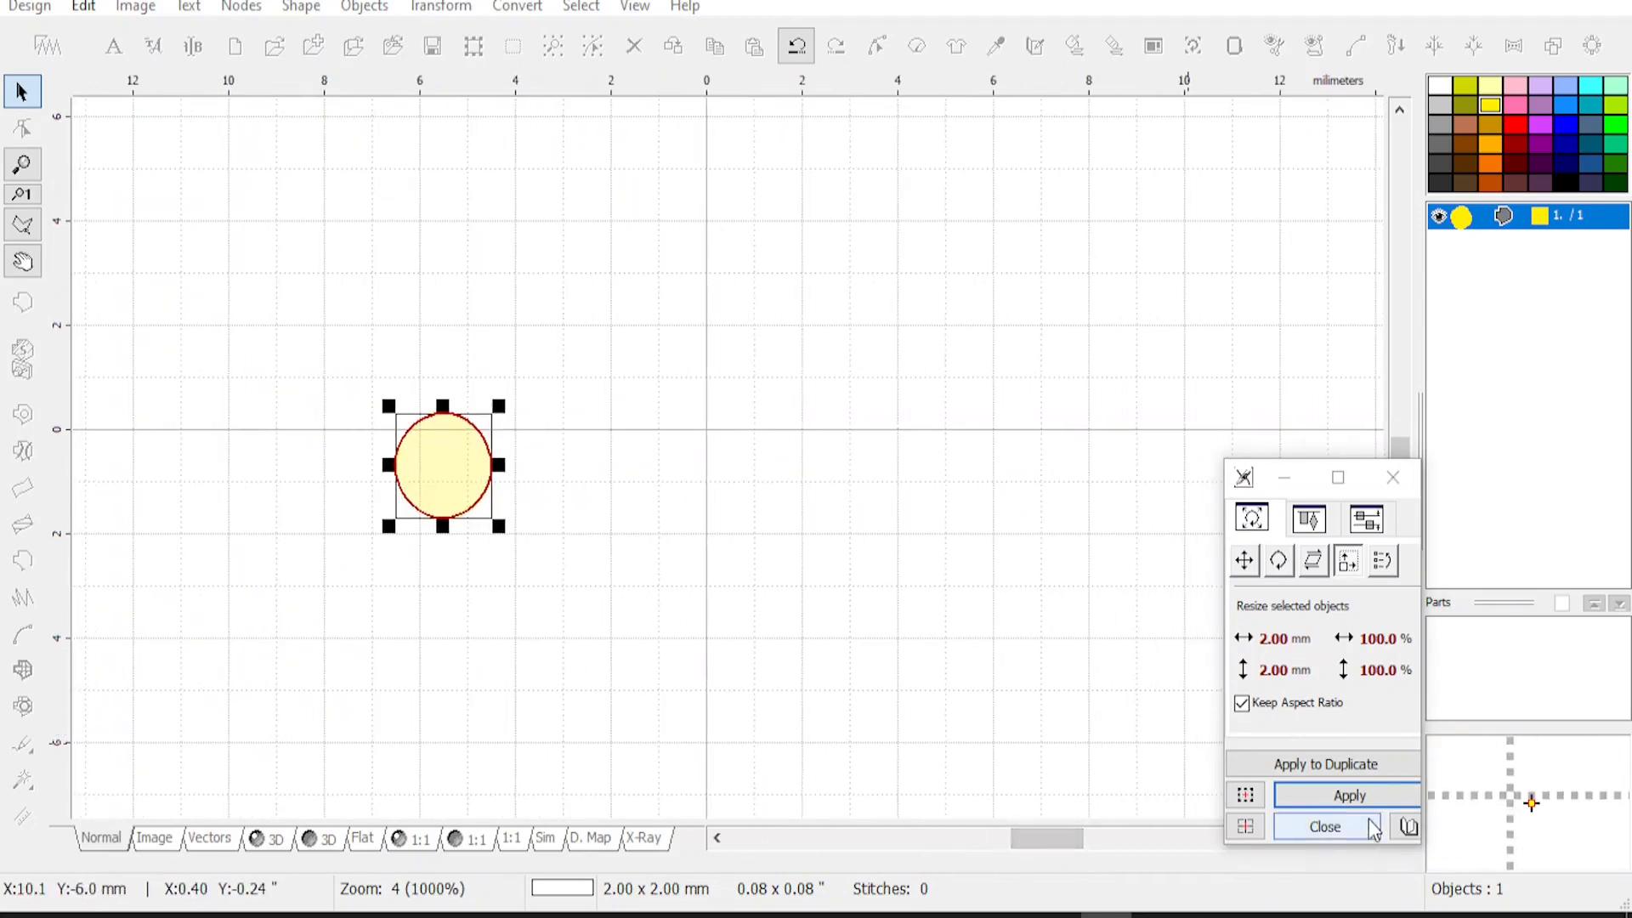
pyautogui.click(1326, 827)
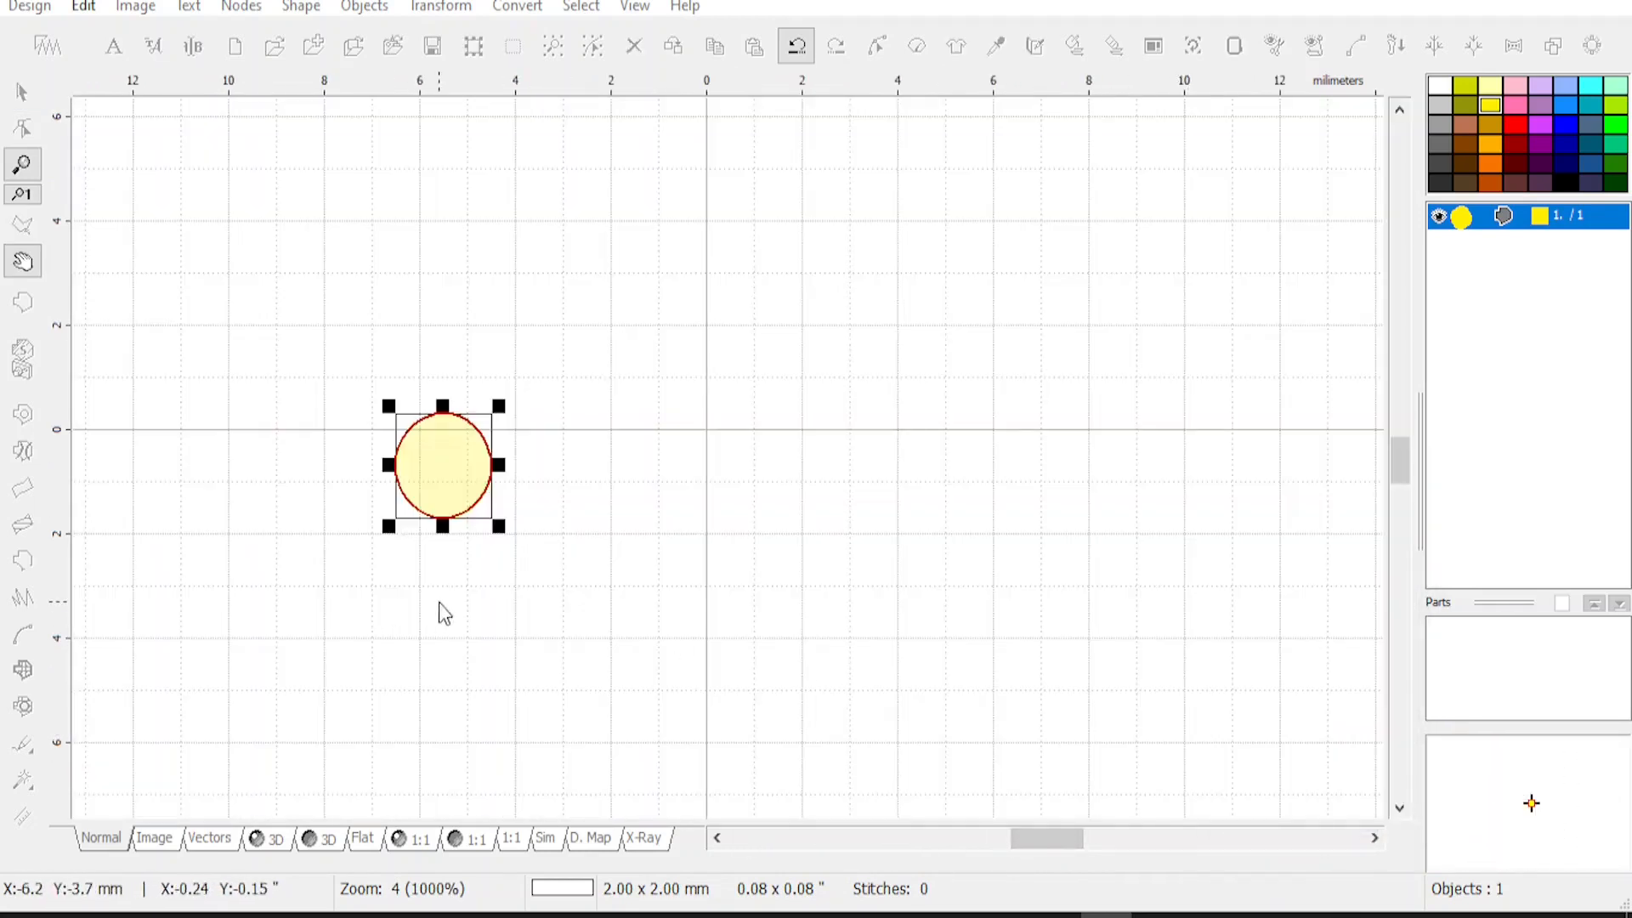
# Move the 2 mm circle toward the origin and bring it to the center of the hoop
pyautogui.moveTo(448, 484); pyautogui.dragTo(616, 457)
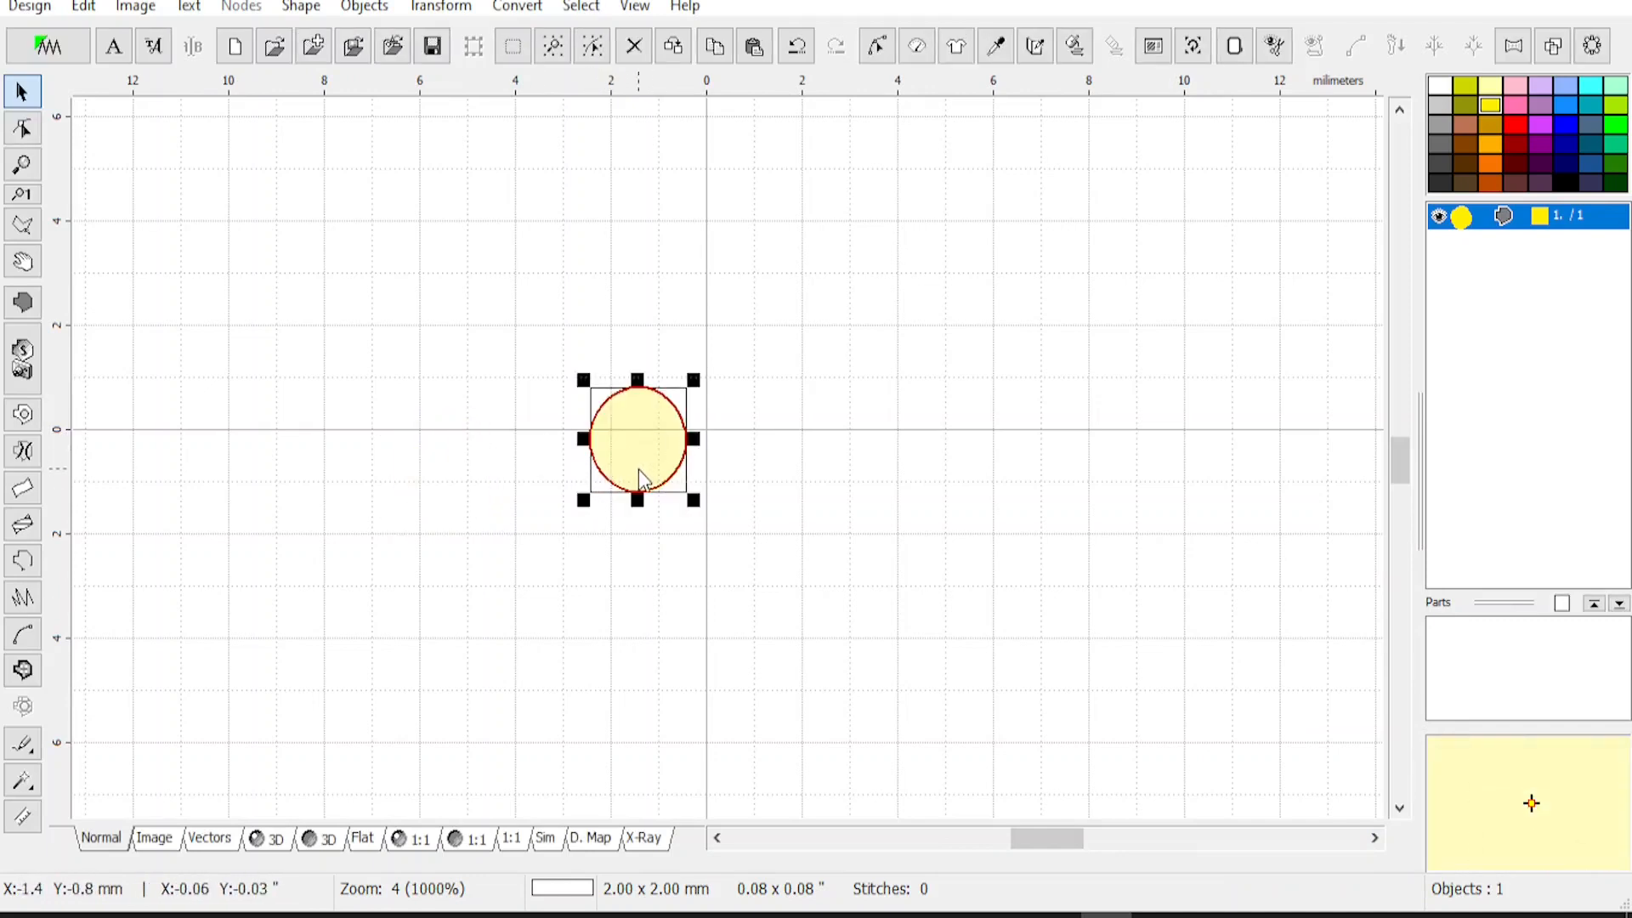
pyautogui.click(441, 6)
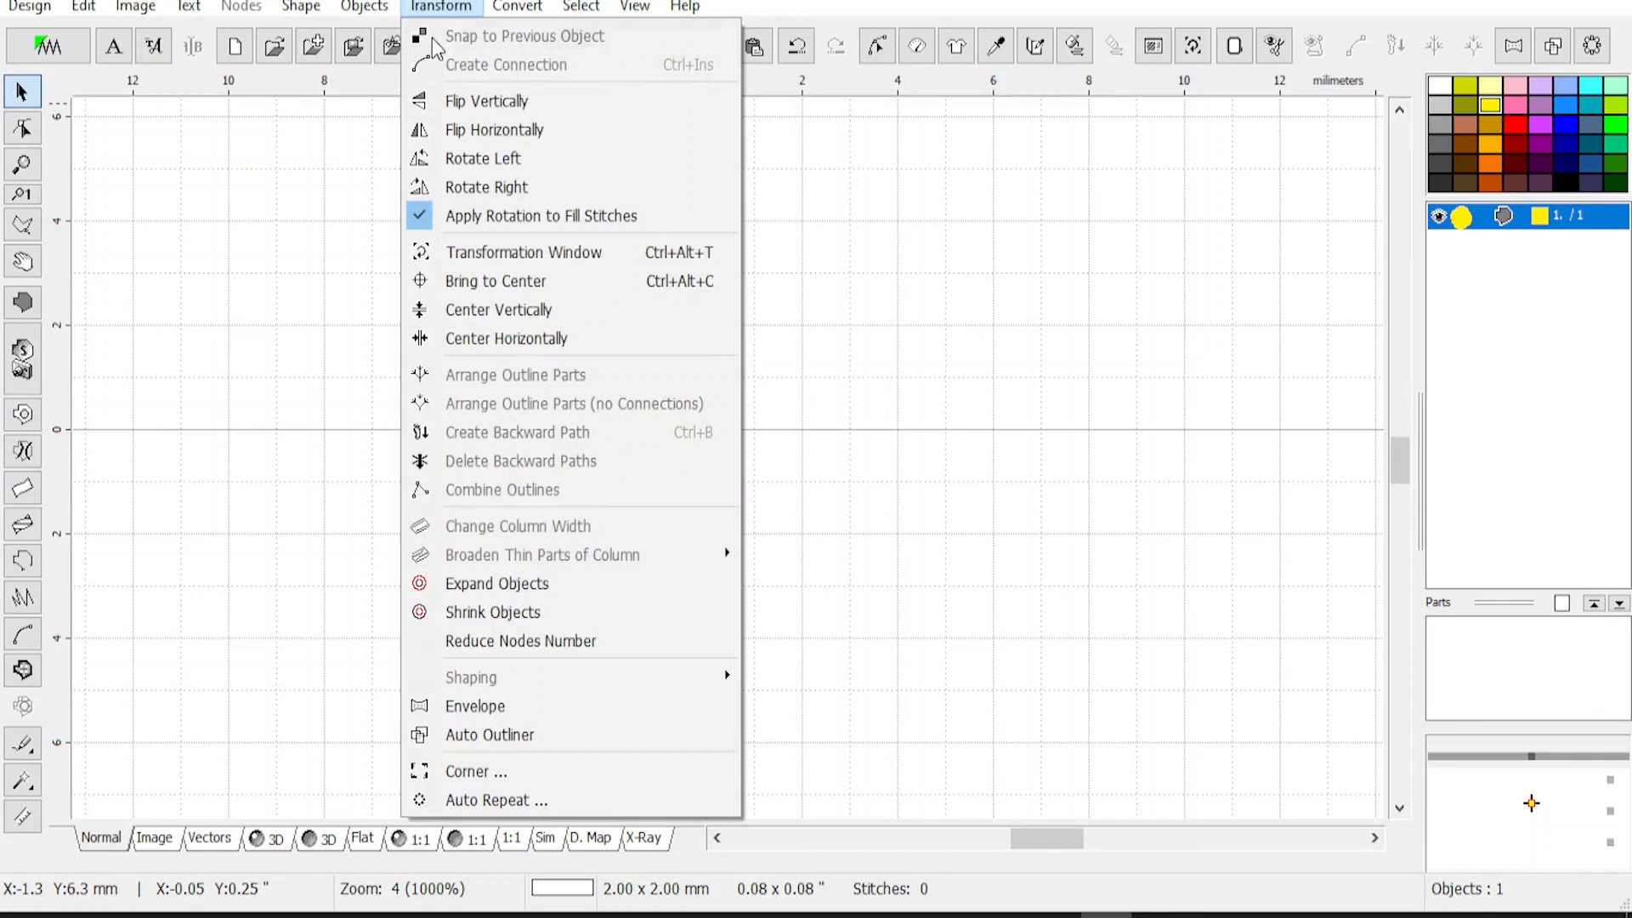
pyautogui.click(462, 282)
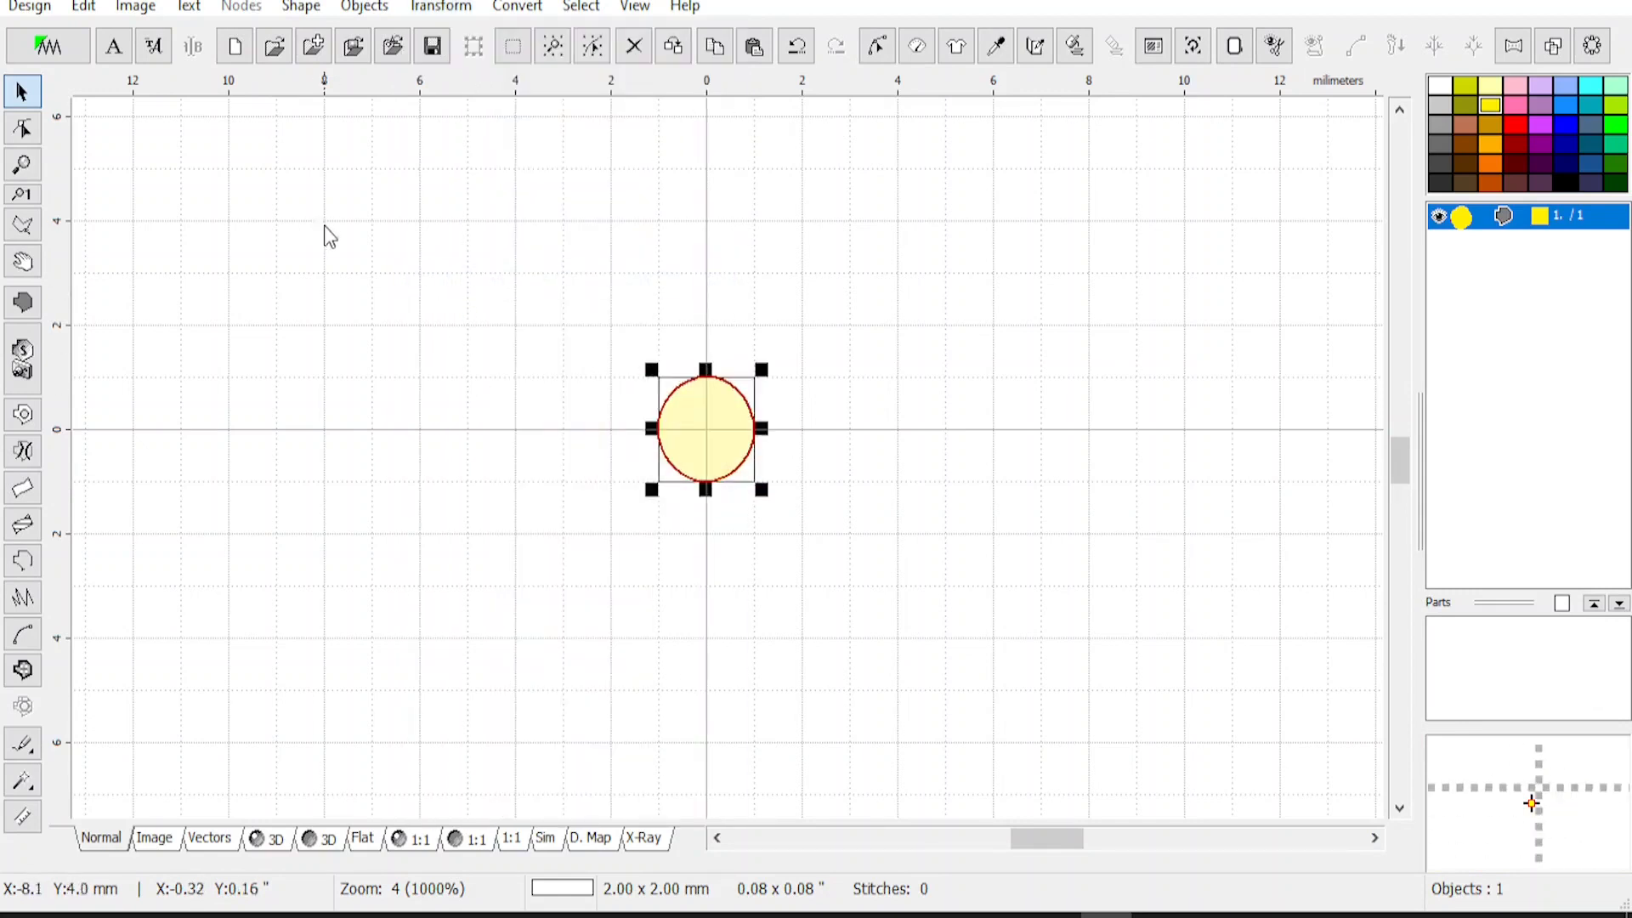
# Create a rectangular fill object about 5.2 by 1.7 mm across the lower part of the circle, extending past both sides
pyautogui.click(23, 303)
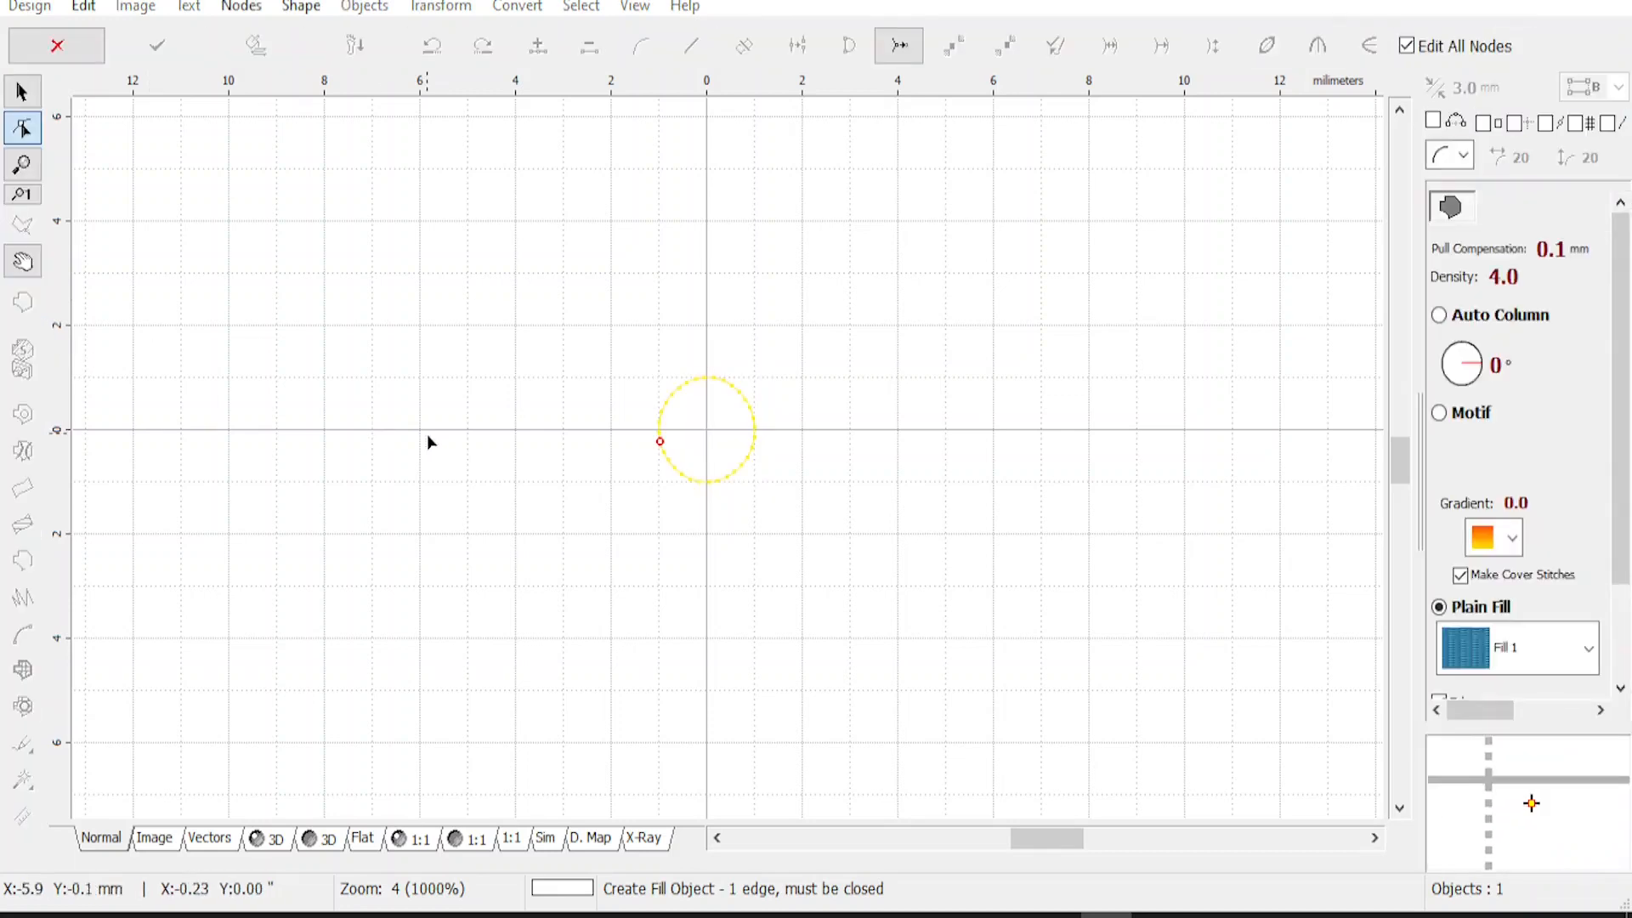
pyautogui.click(301, 7)
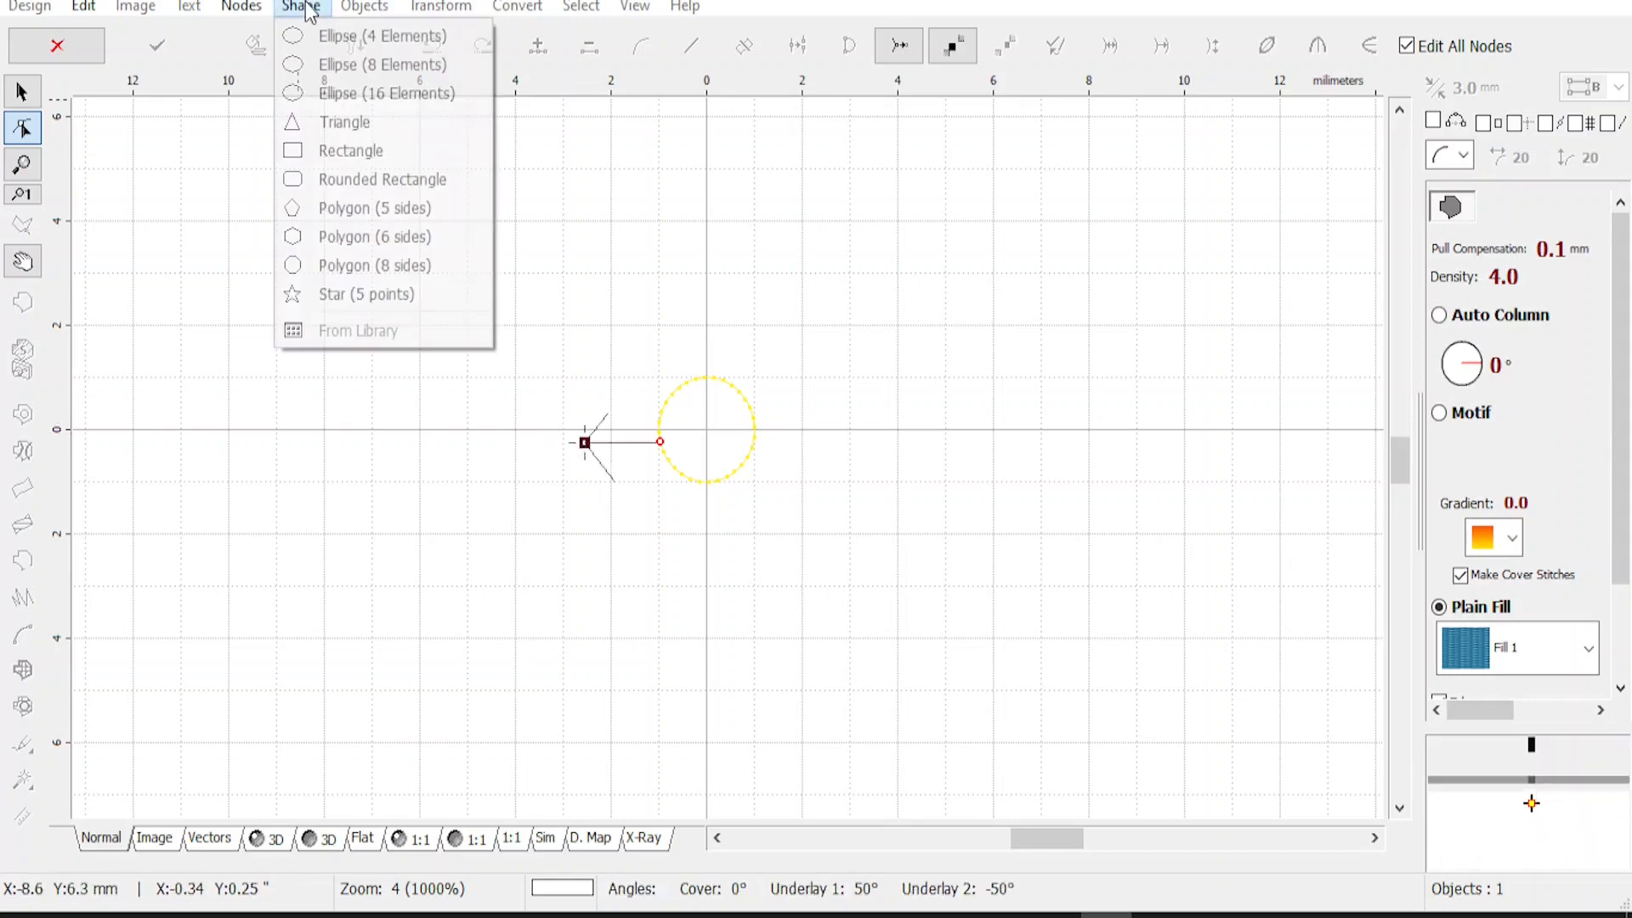
pyautogui.click(349, 151)
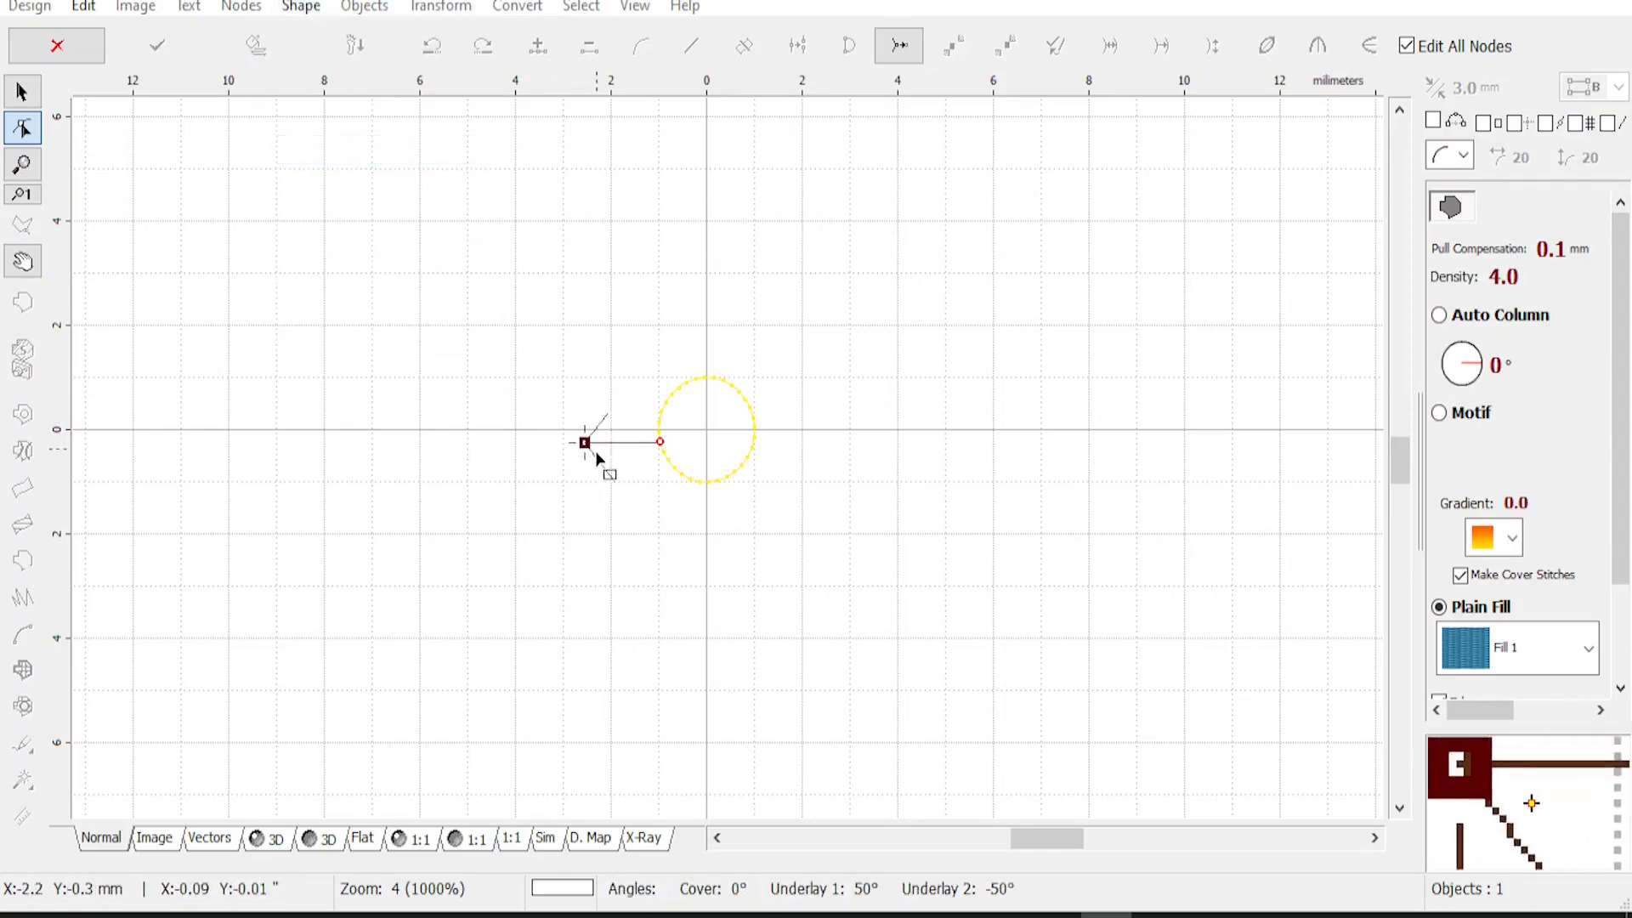
pyautogui.moveTo(620, 462); pyautogui.dragTo(855, 533)
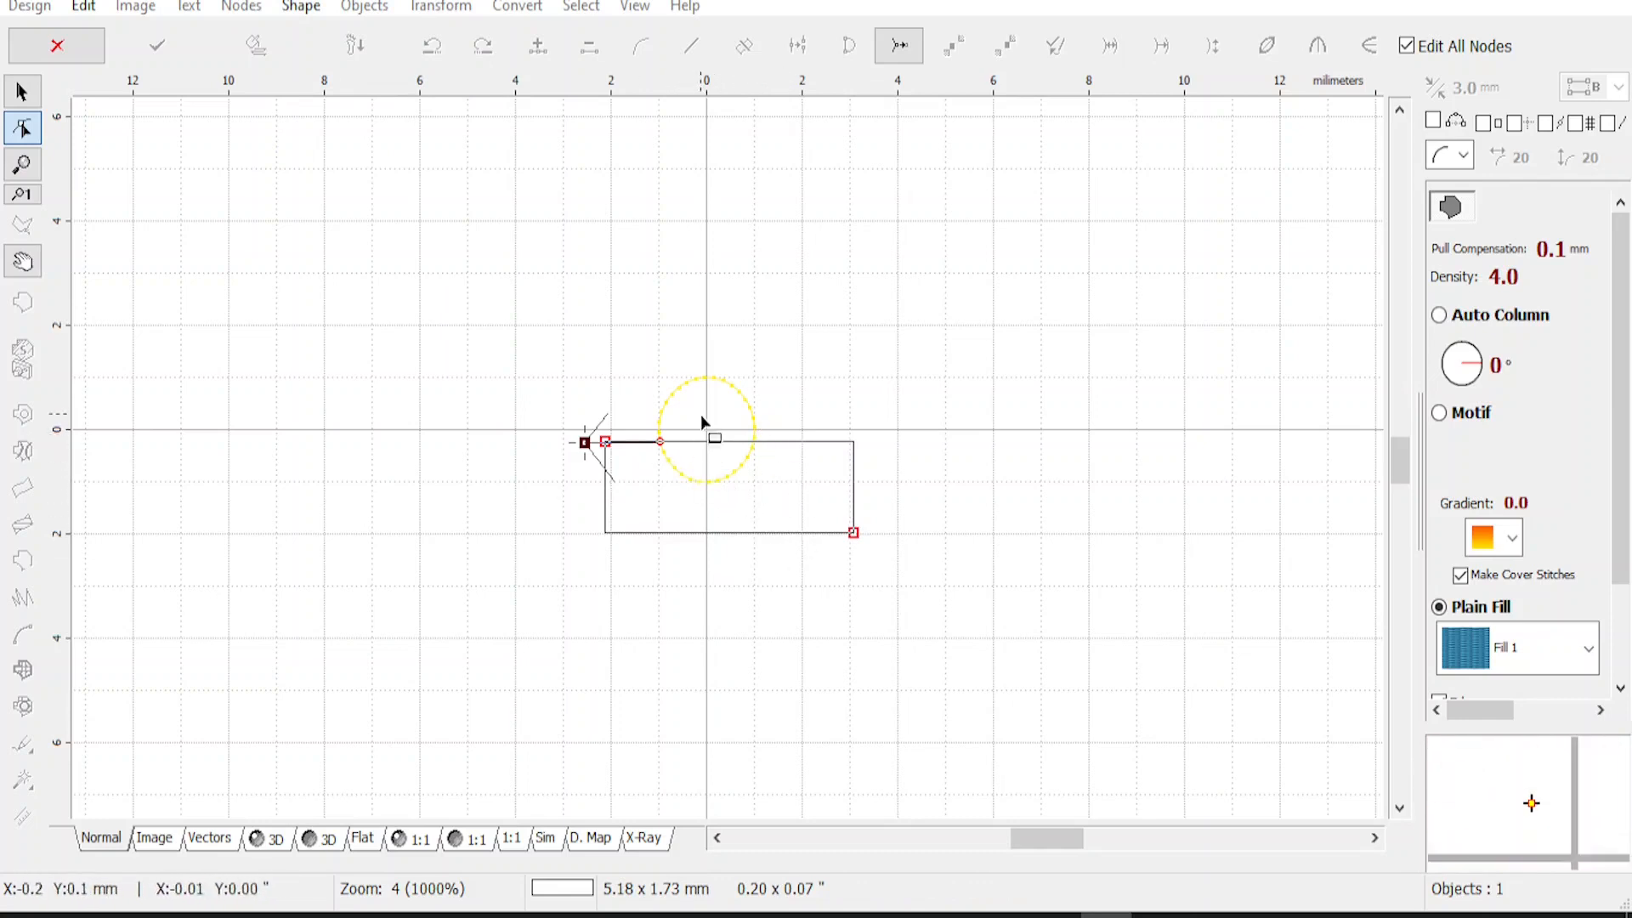
pyautogui.press('Return')
pyautogui.press('Return')
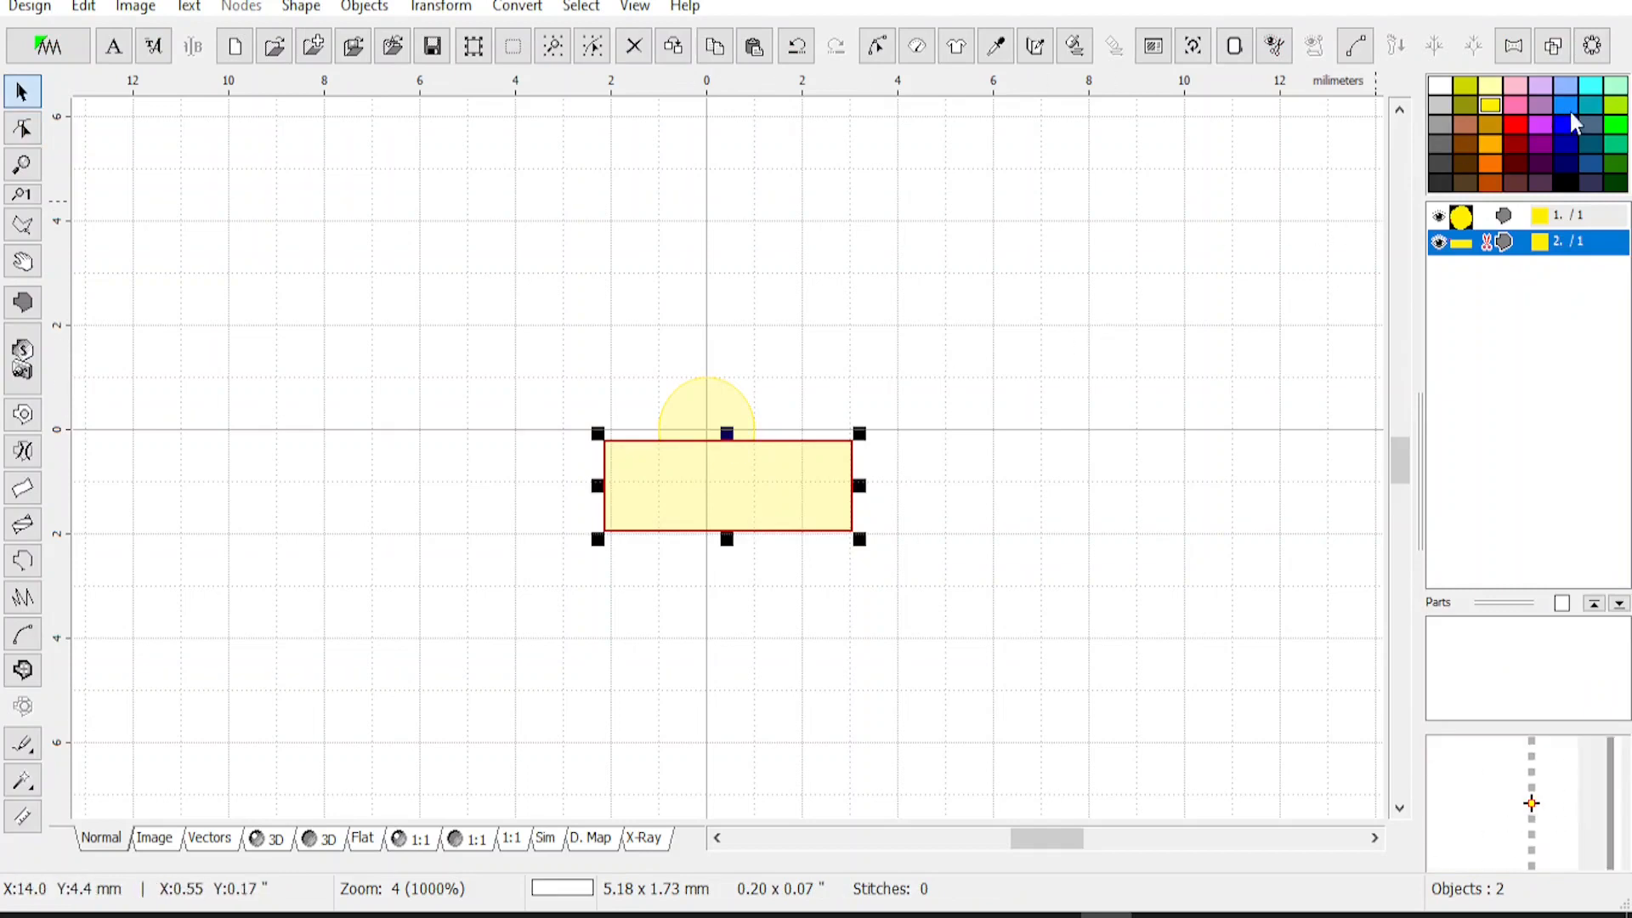
# Recolor the circle green and the rectangle blue
pyautogui.hotkey('ctrl', 'a')
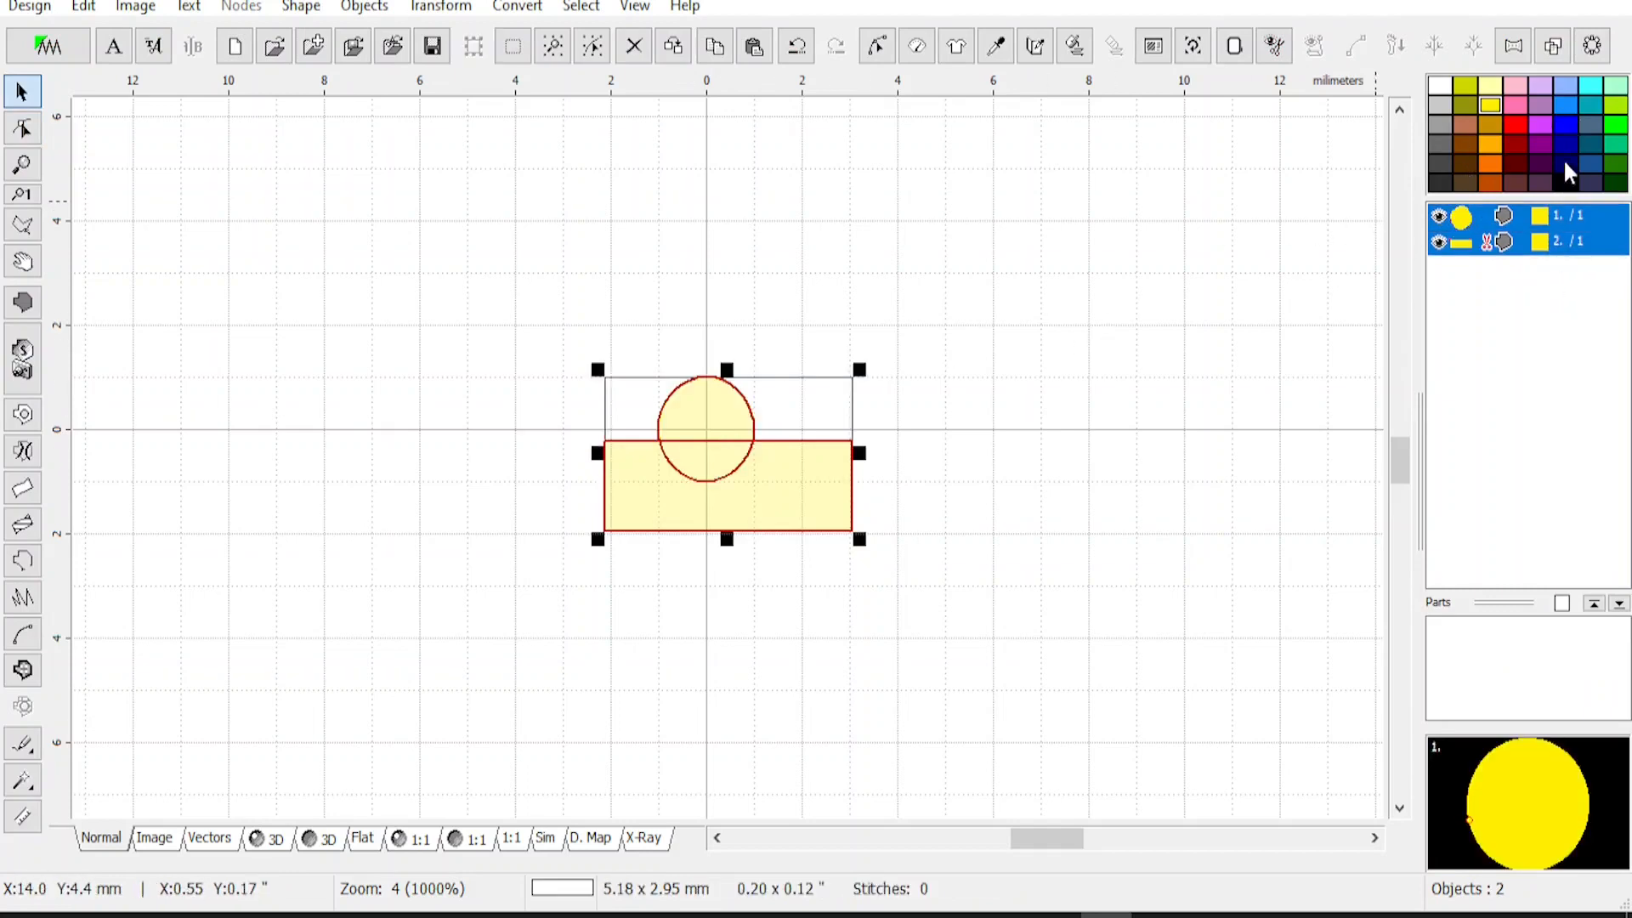
pyautogui.click(1616, 145)
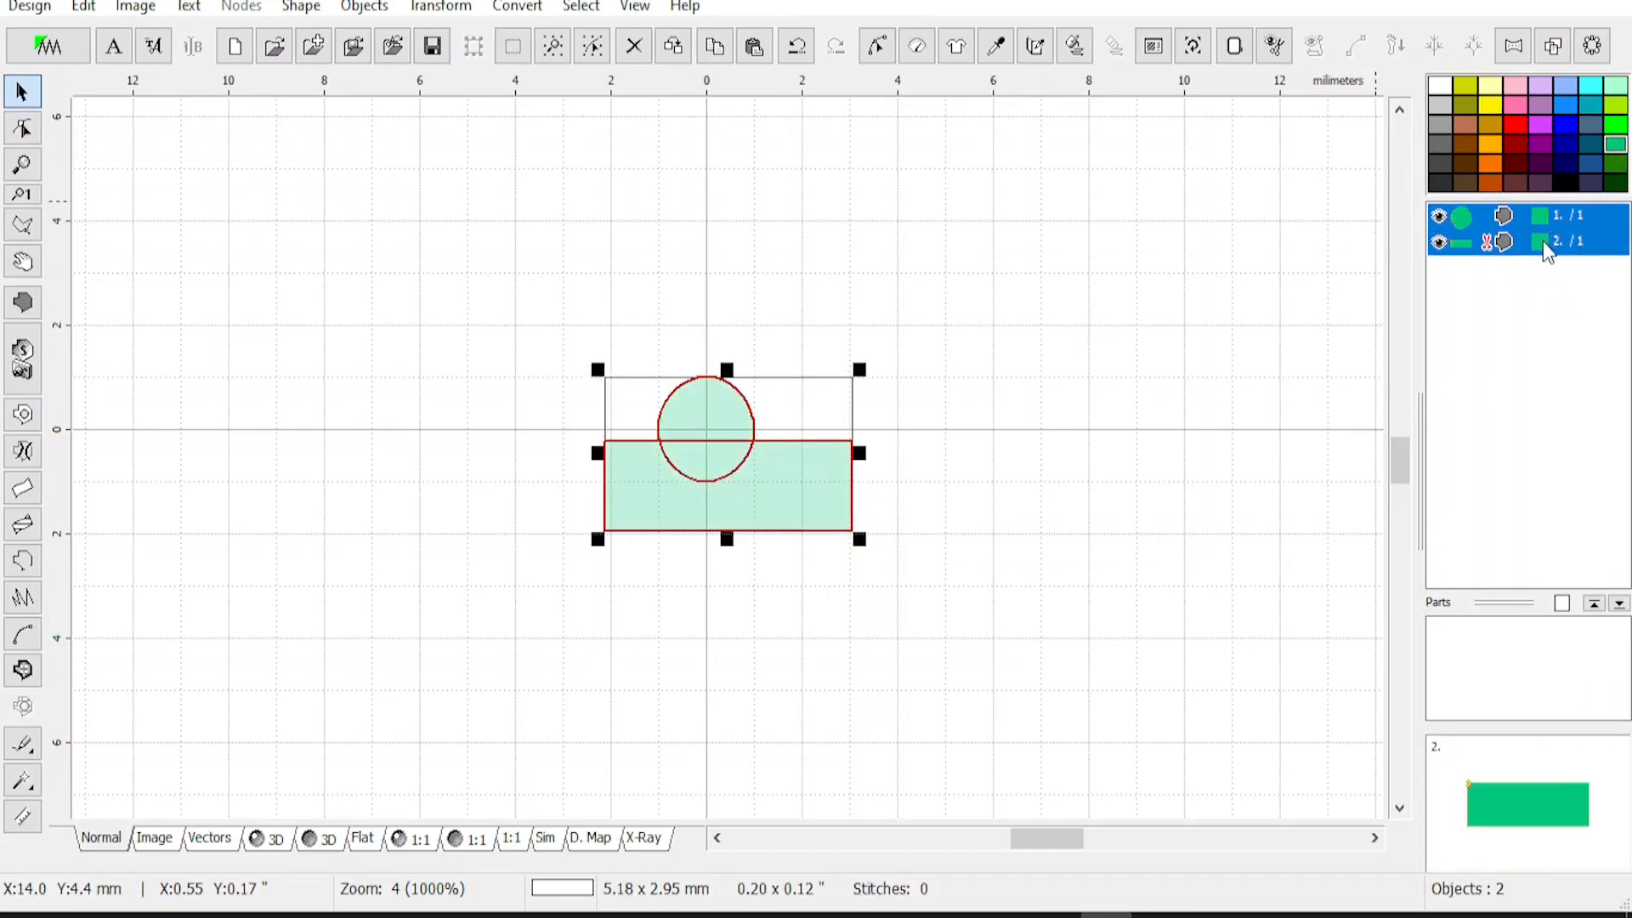
pyautogui.click(1543, 244)
pyautogui.click(1568, 121)
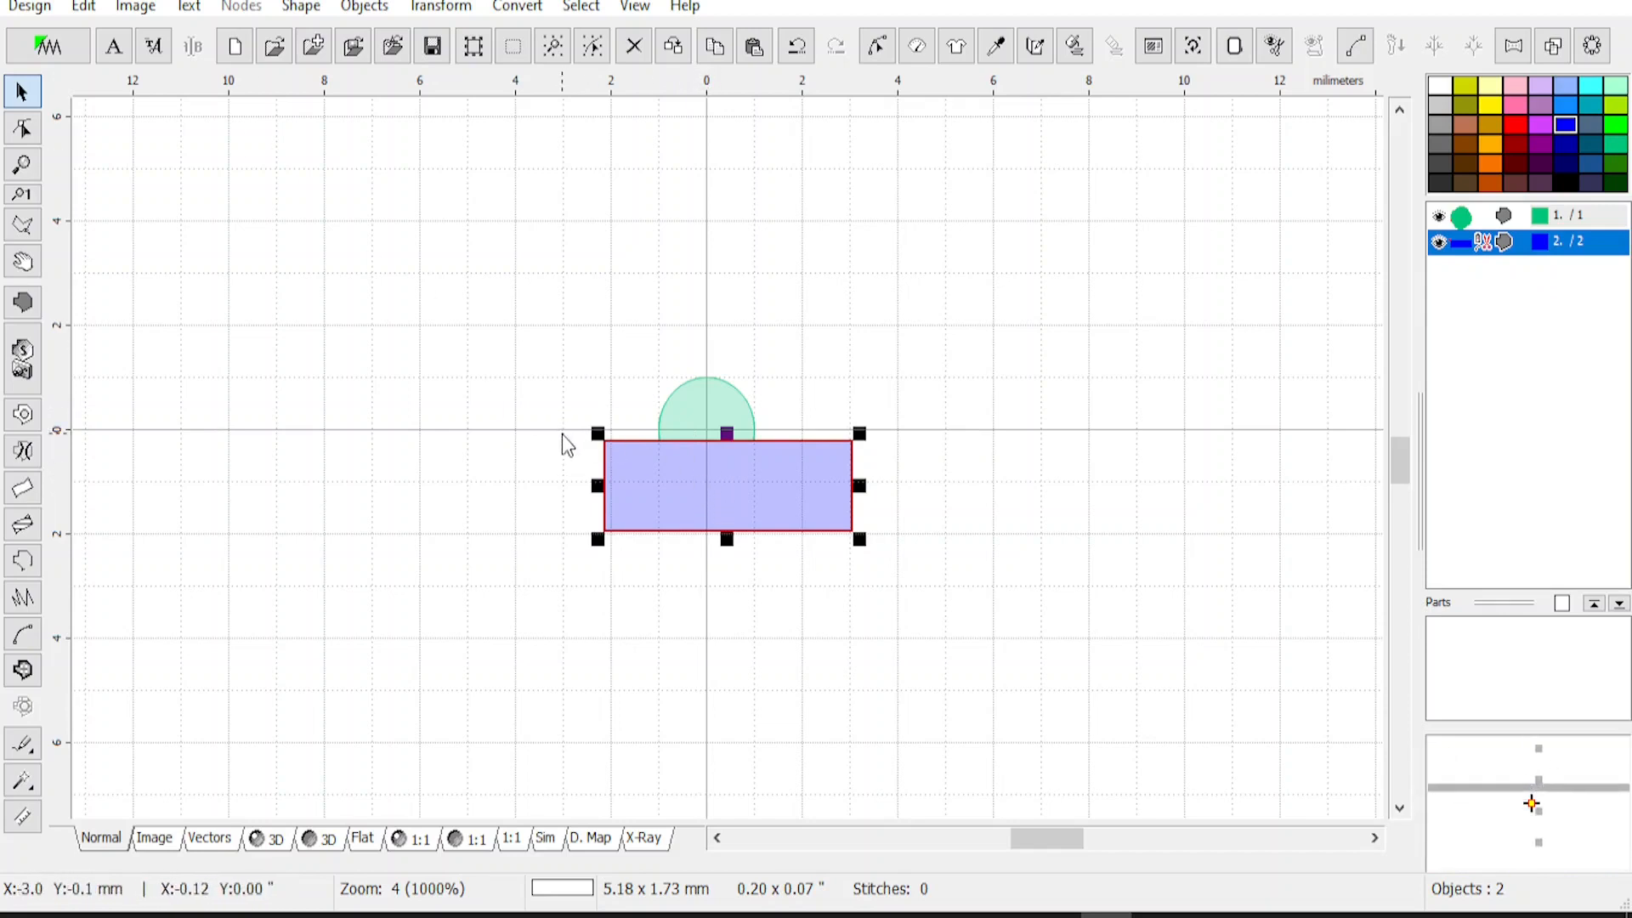
# Enable Snap Objects to Grid and move the blue rectangle so its upper edge lies on the horizontal axis
pyautogui.click(84, 7)
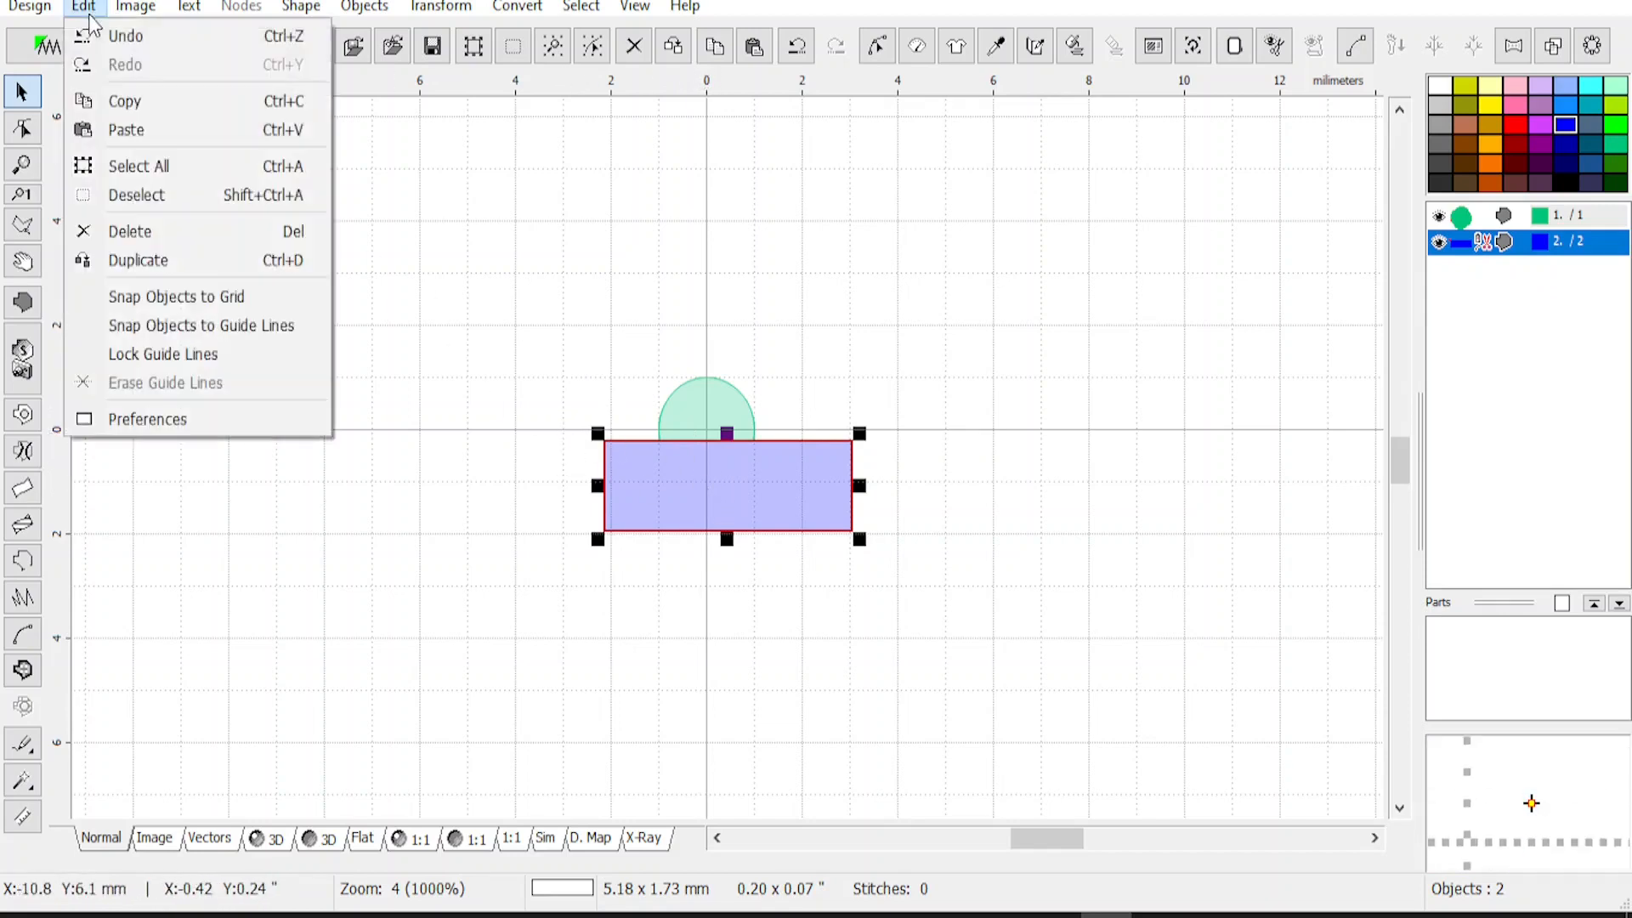
pyautogui.click(145, 304)
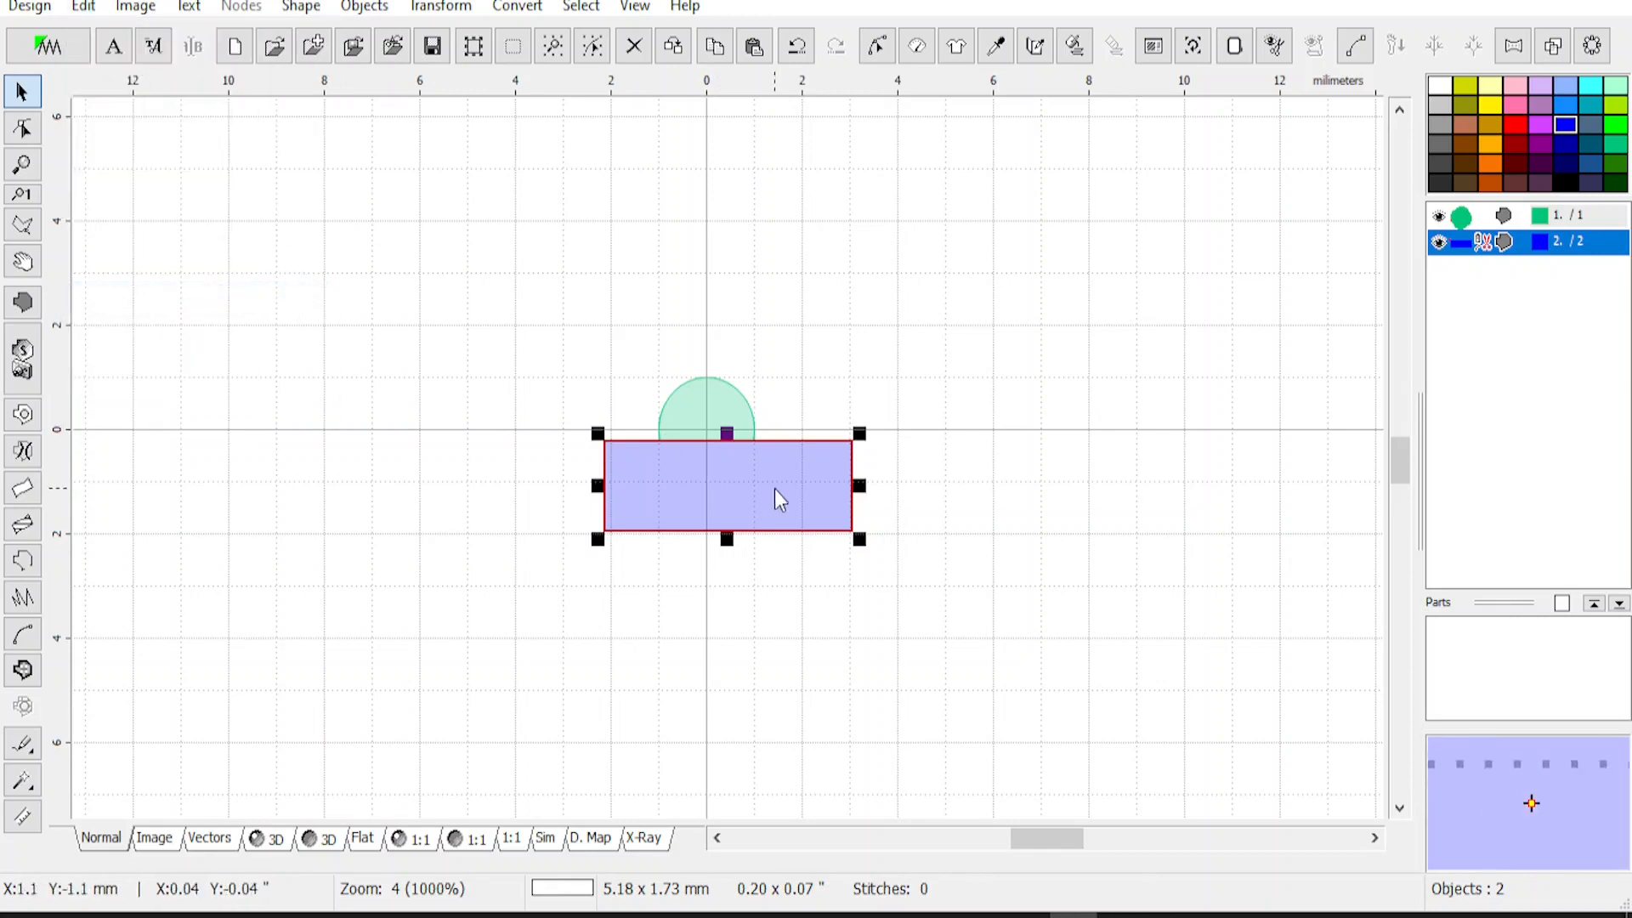
pyautogui.scroll(1, 755, 493)
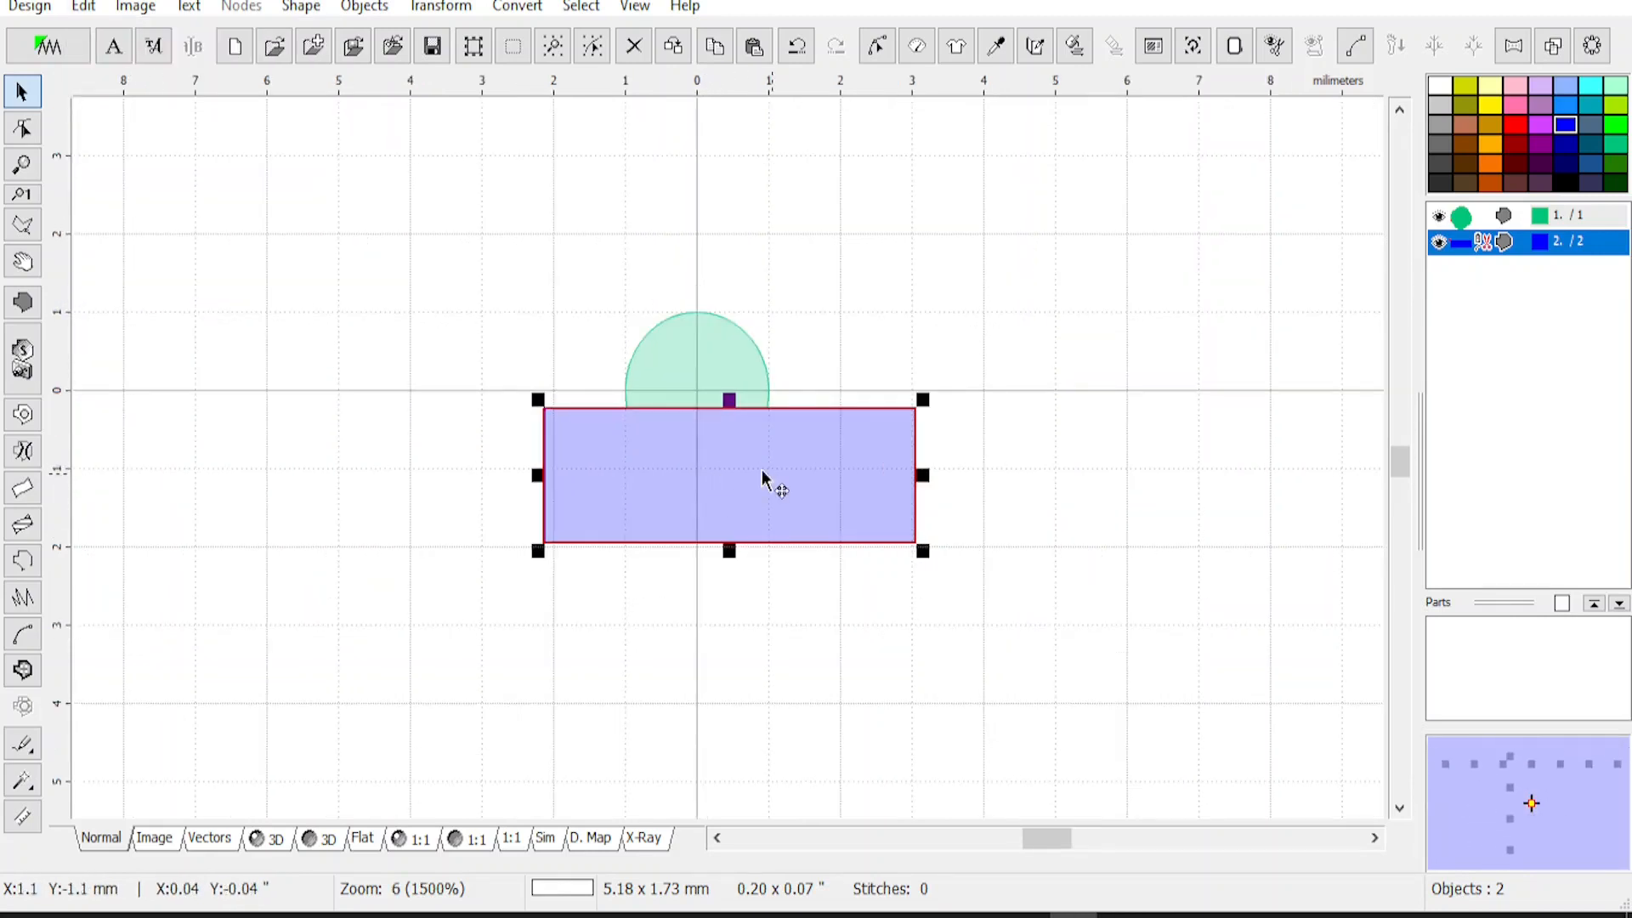
pyautogui.moveTo(761, 472)
pyautogui.mouseDown()
pyautogui.moveTo(736, 452)
pyautogui.moveTo(763, 466)
pyautogui.moveTo(747, 469)
pyautogui.mouseUp()
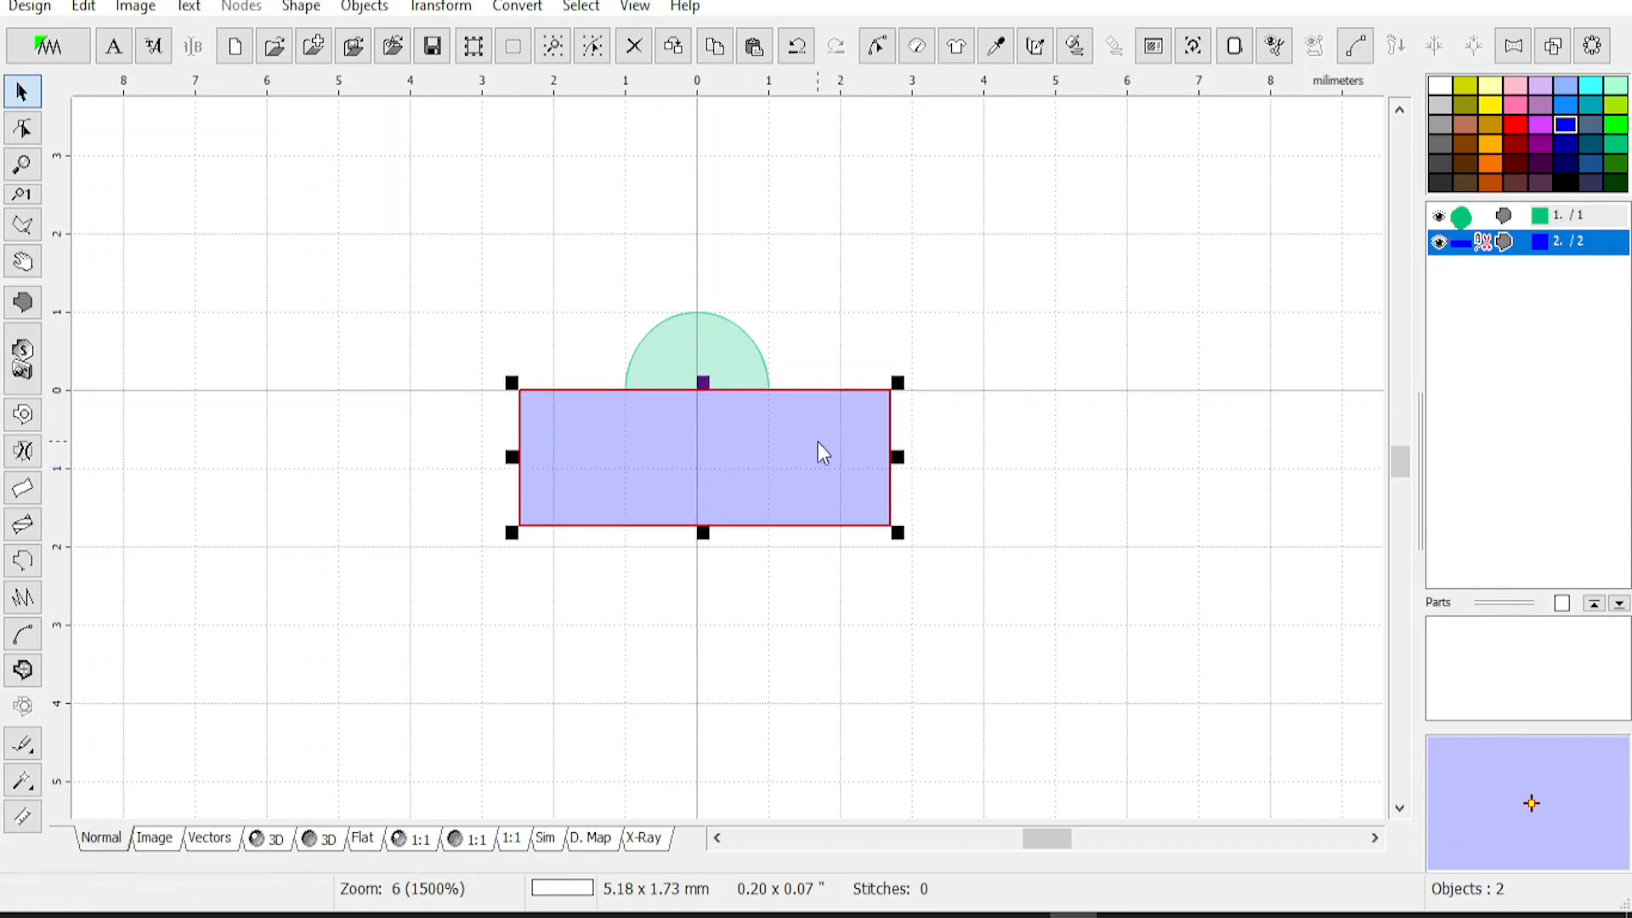
# Subtract the blue rectangle from the circle with the Difference shaping command and delete the original circle
pyautogui.moveTo(1460, 221)
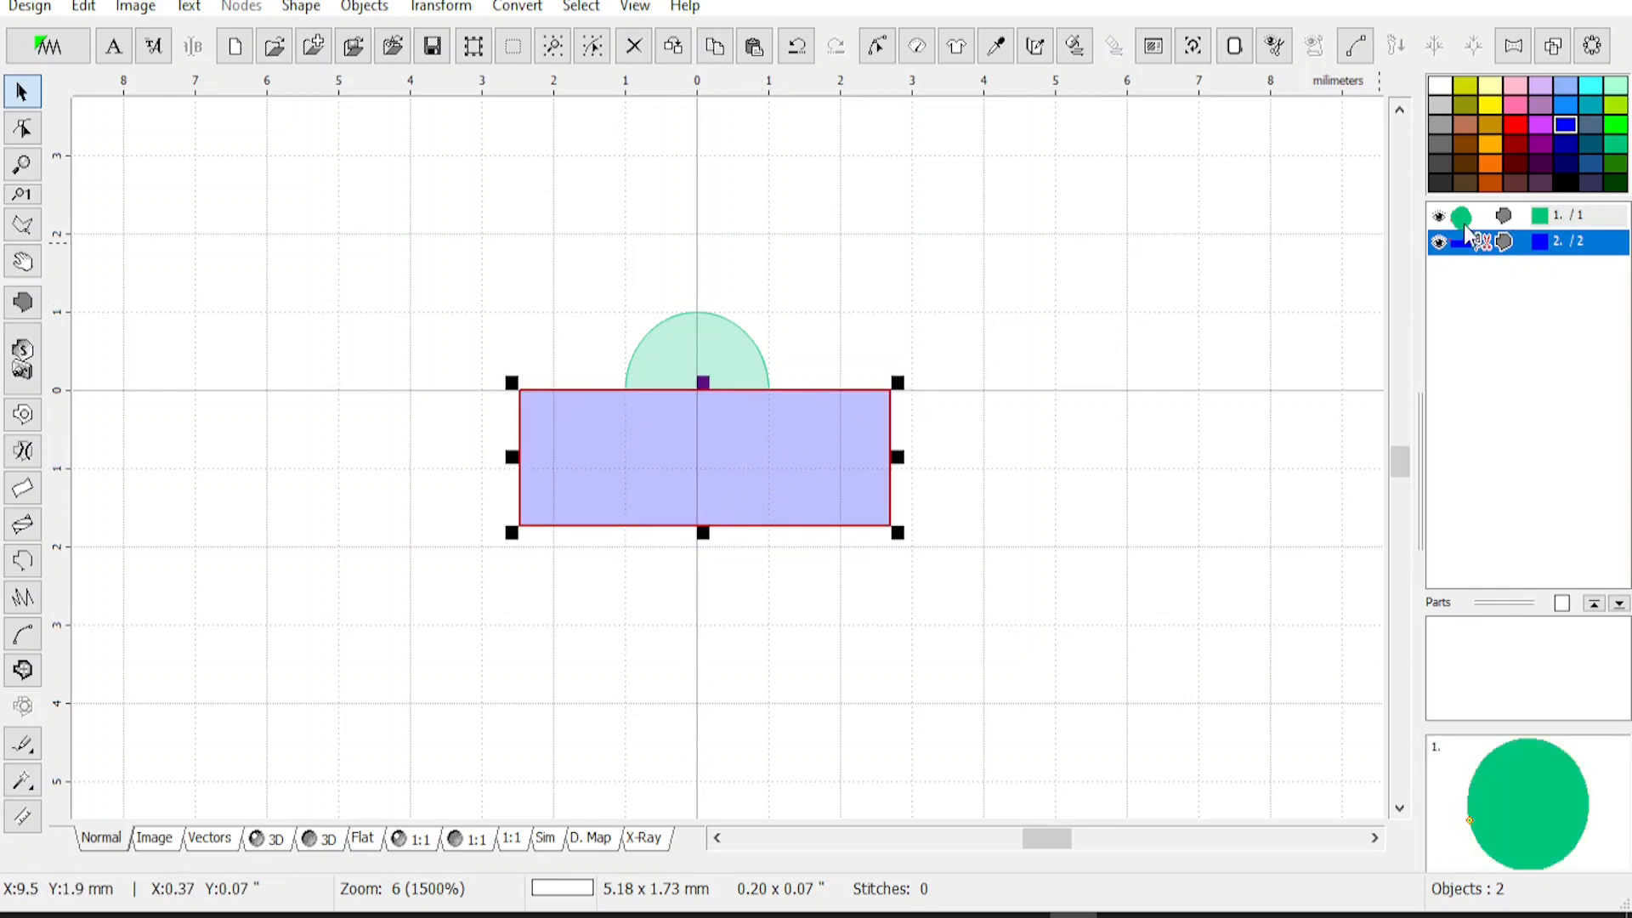
pyautogui.keyDown('shift'); pyautogui.click(1483, 217); pyautogui.keyUp('shift')
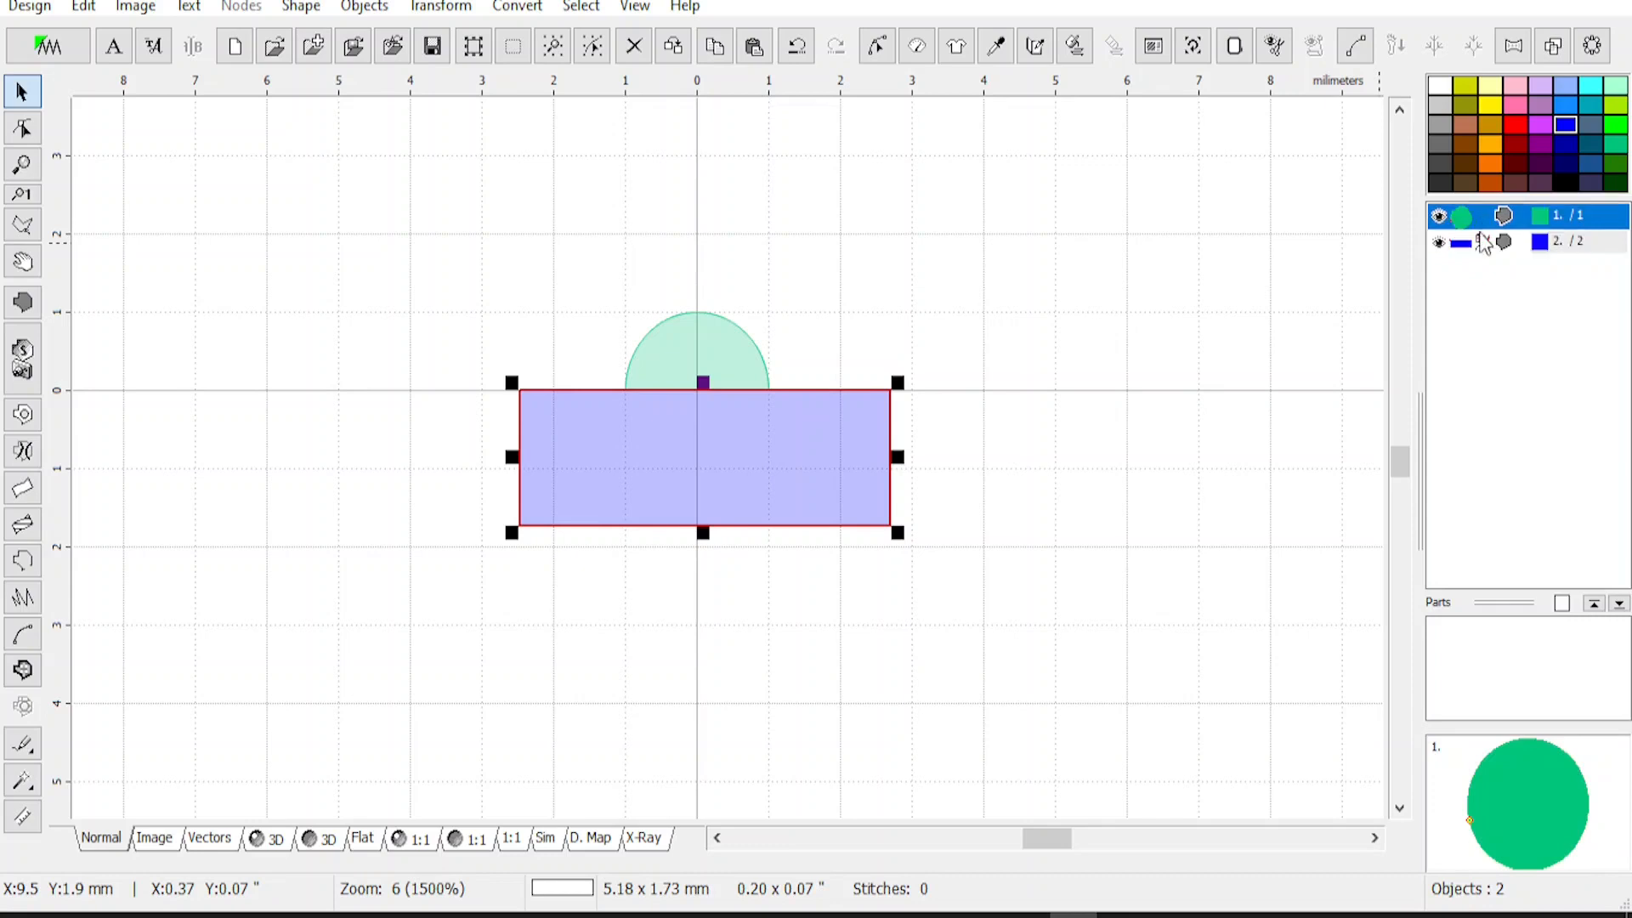
pyautogui.click(441, 7)
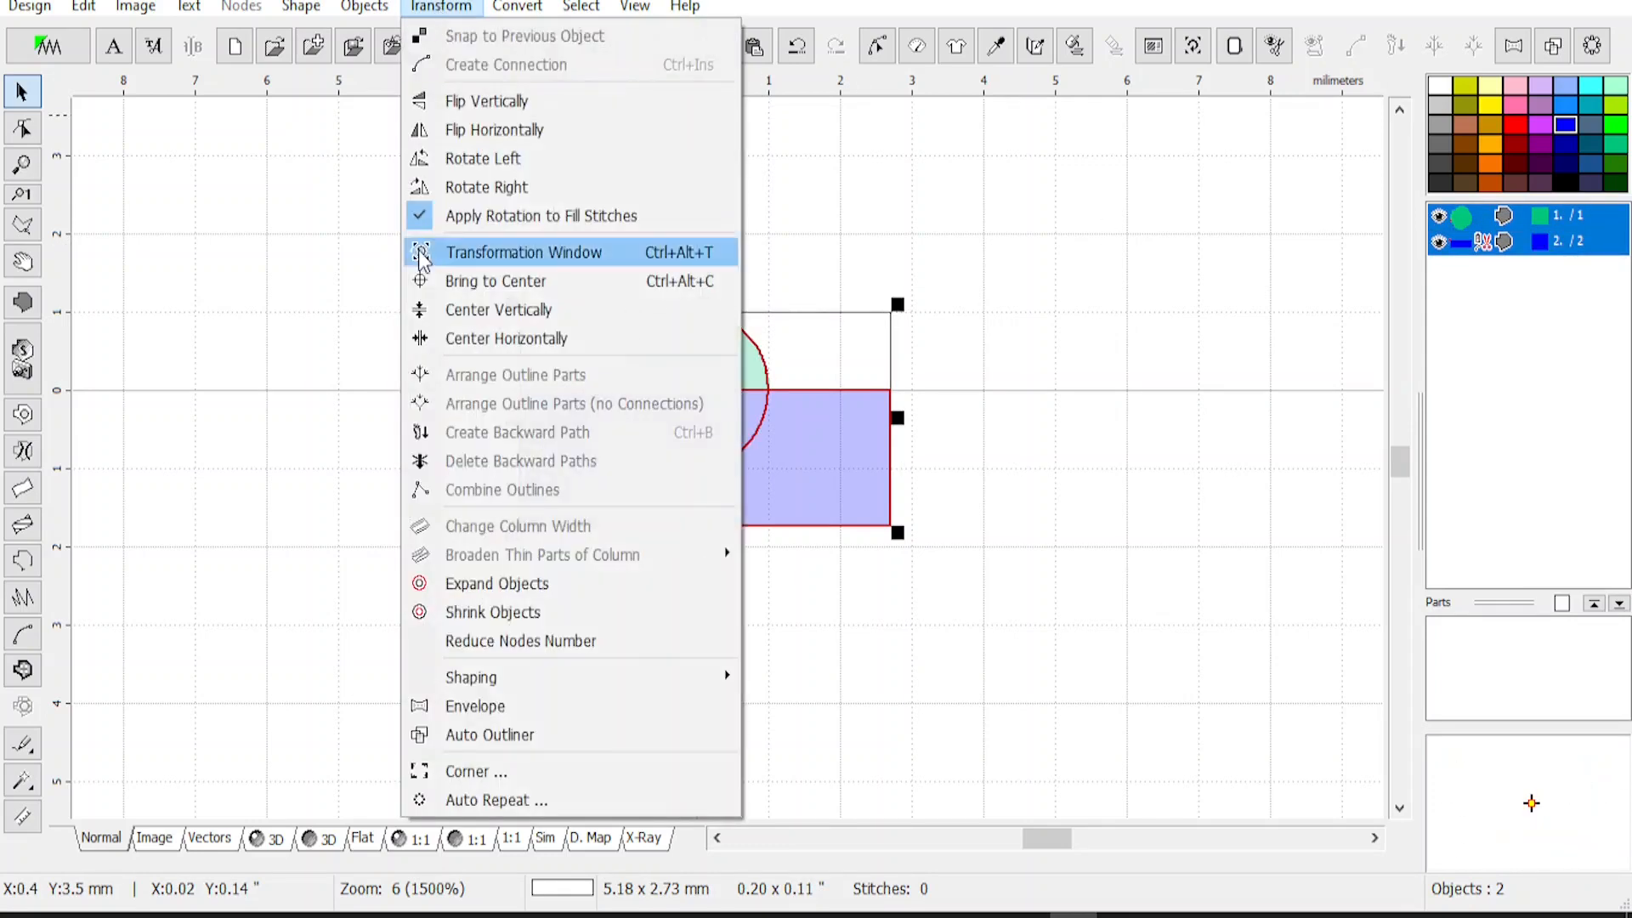
pyautogui.moveTo(516, 685)
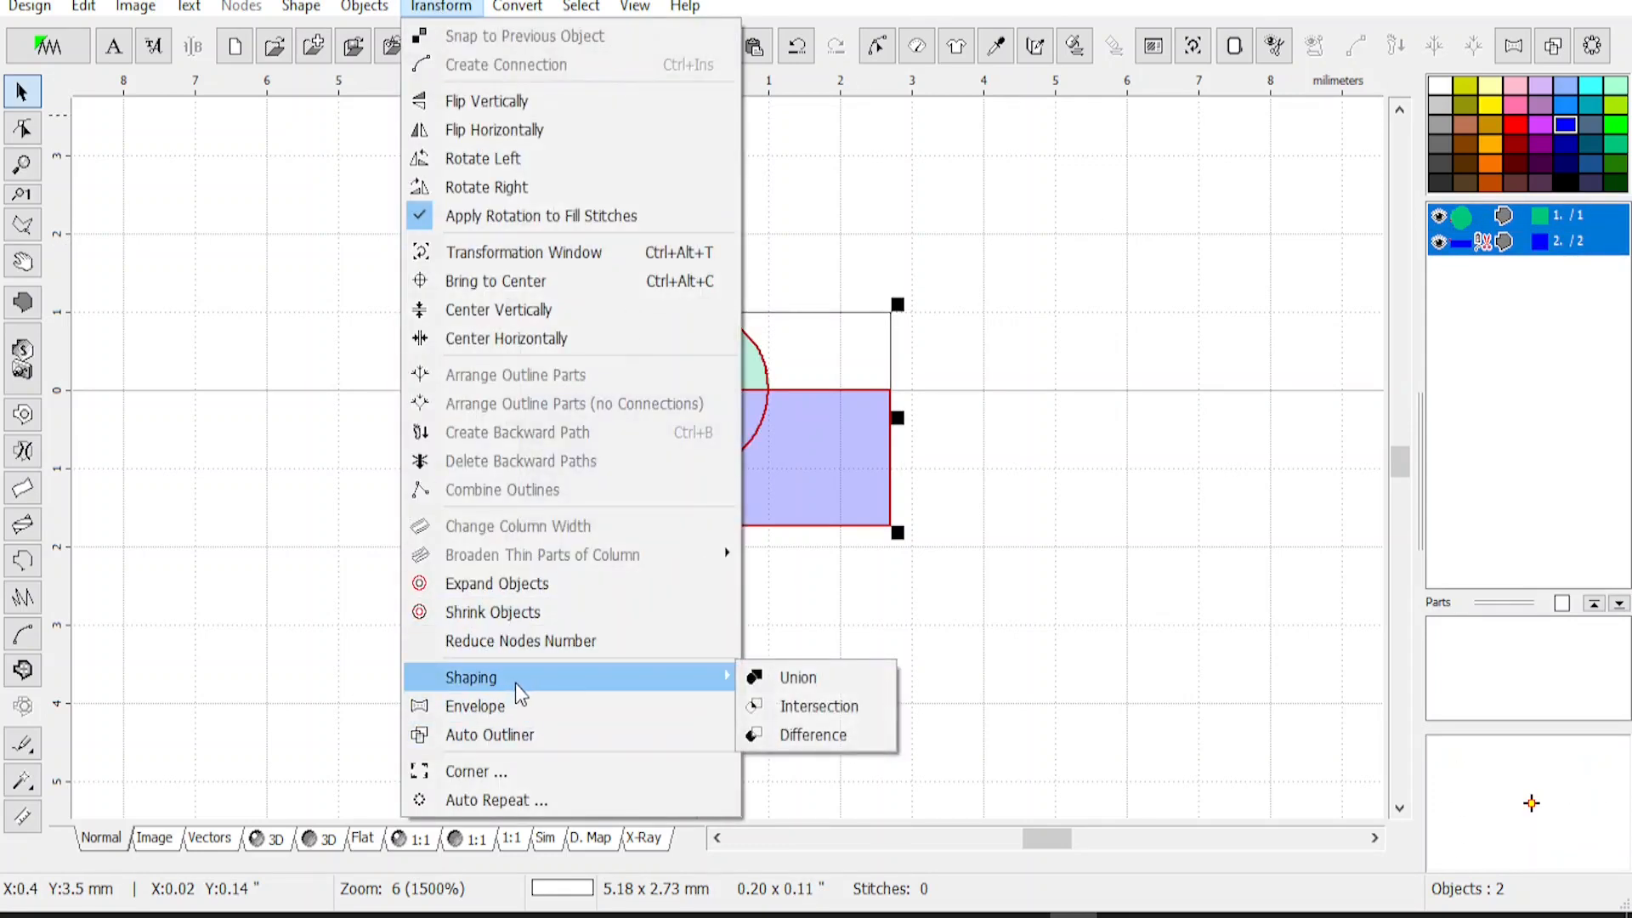
pyautogui.click(801, 732)
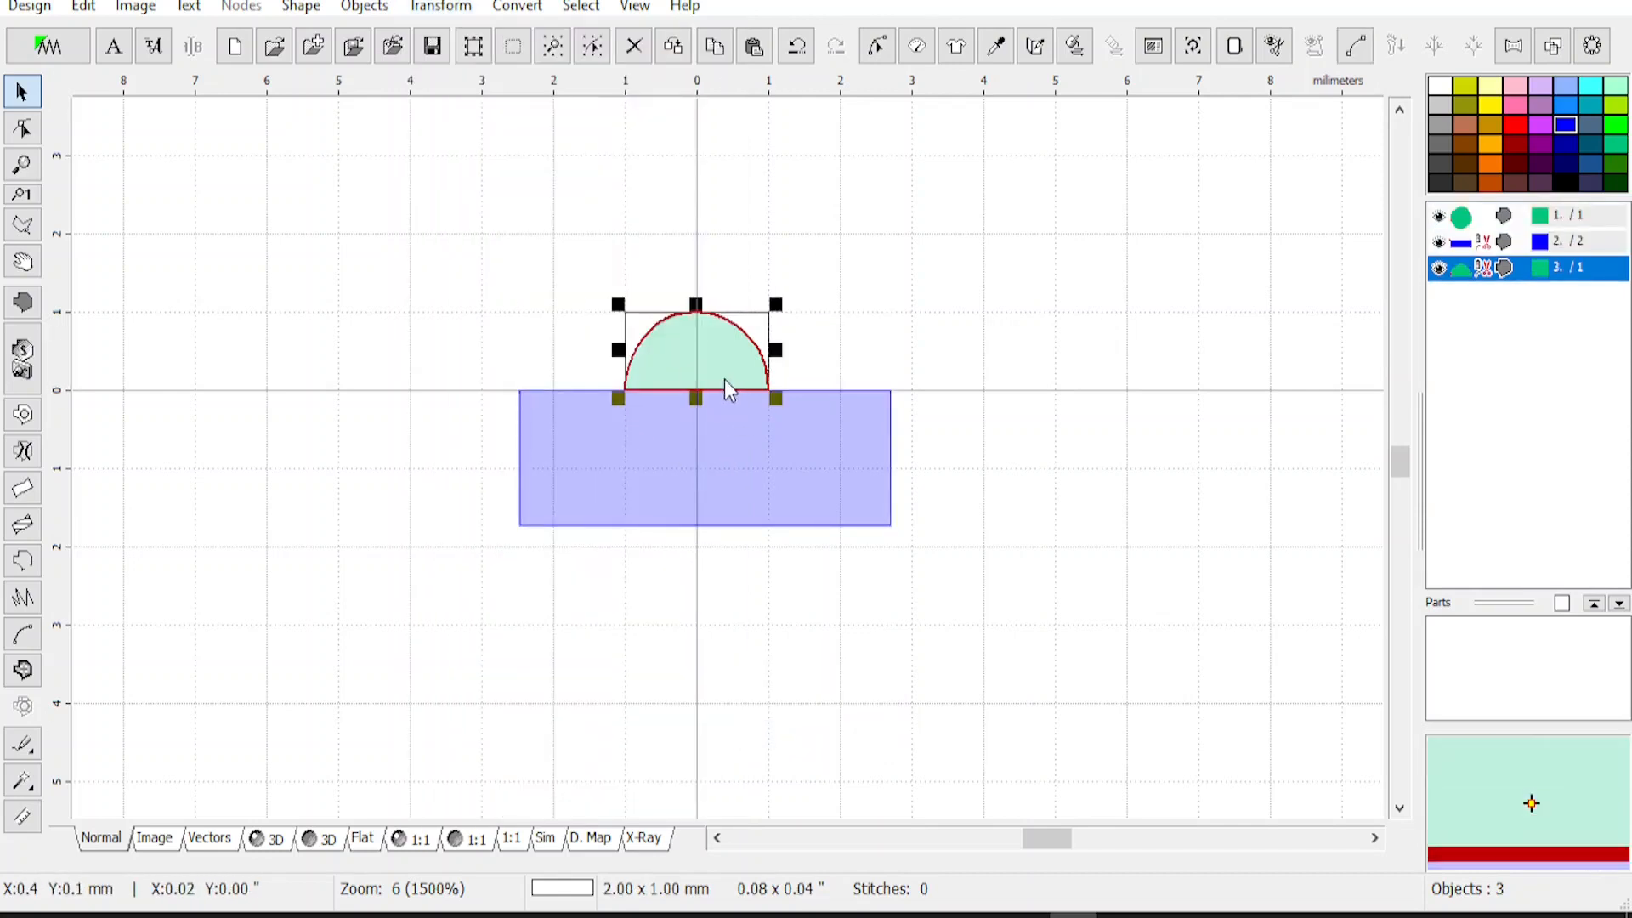
pyautogui.click(1479, 215)
pyautogui.press('Delete')
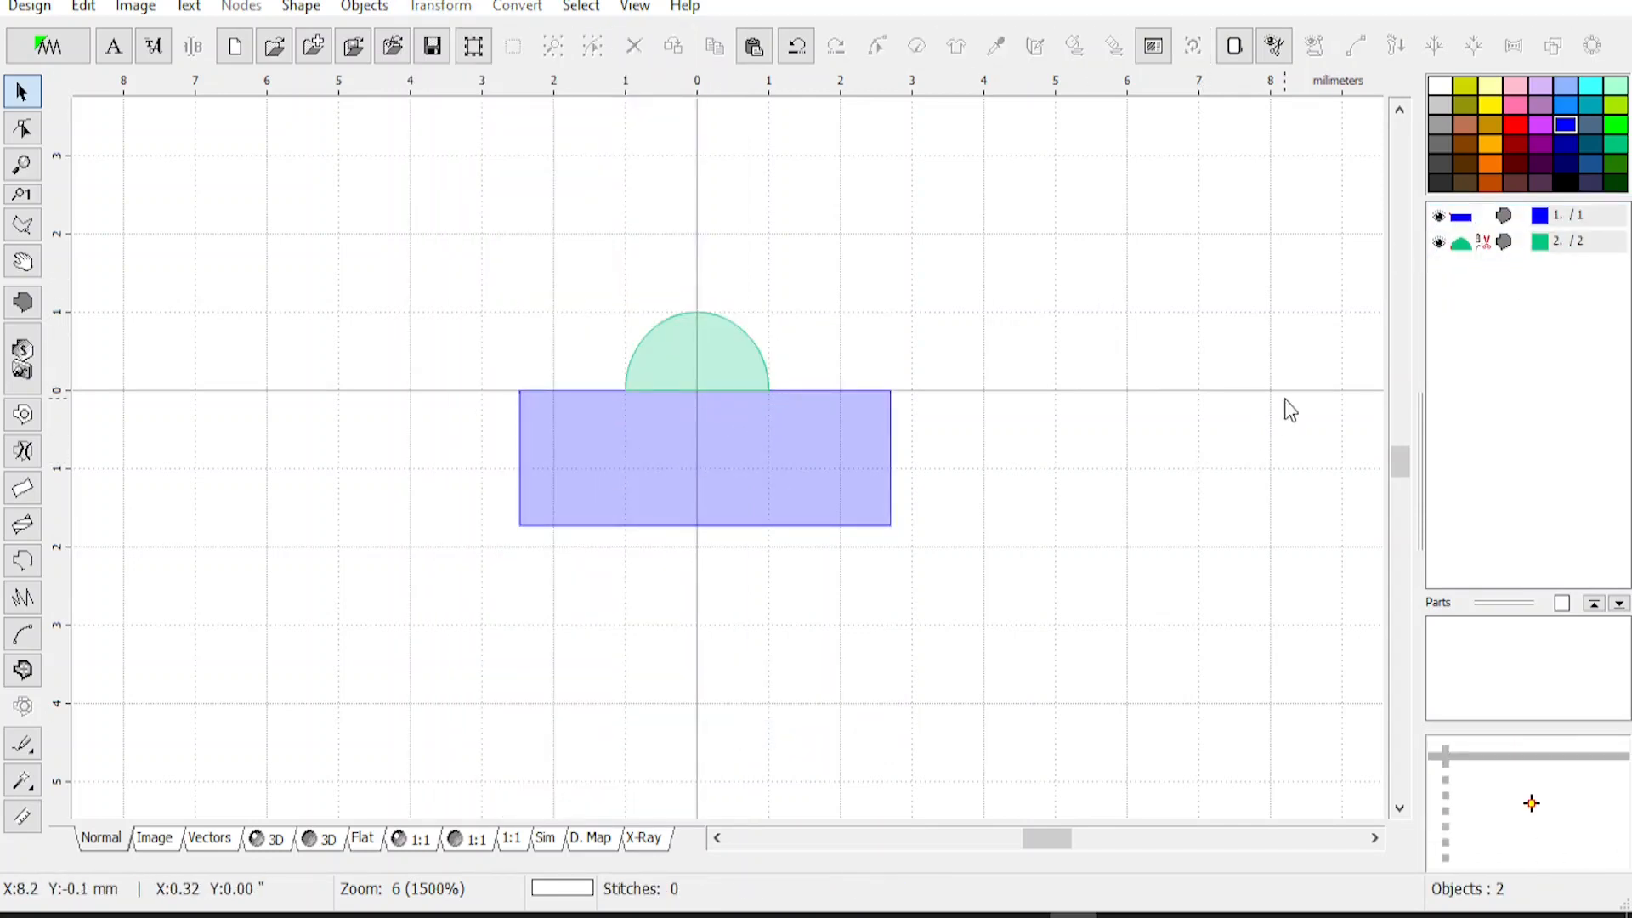
# Reorder the objects so the blue rectangle comes after the green half circle
pyautogui.click(1485, 223)
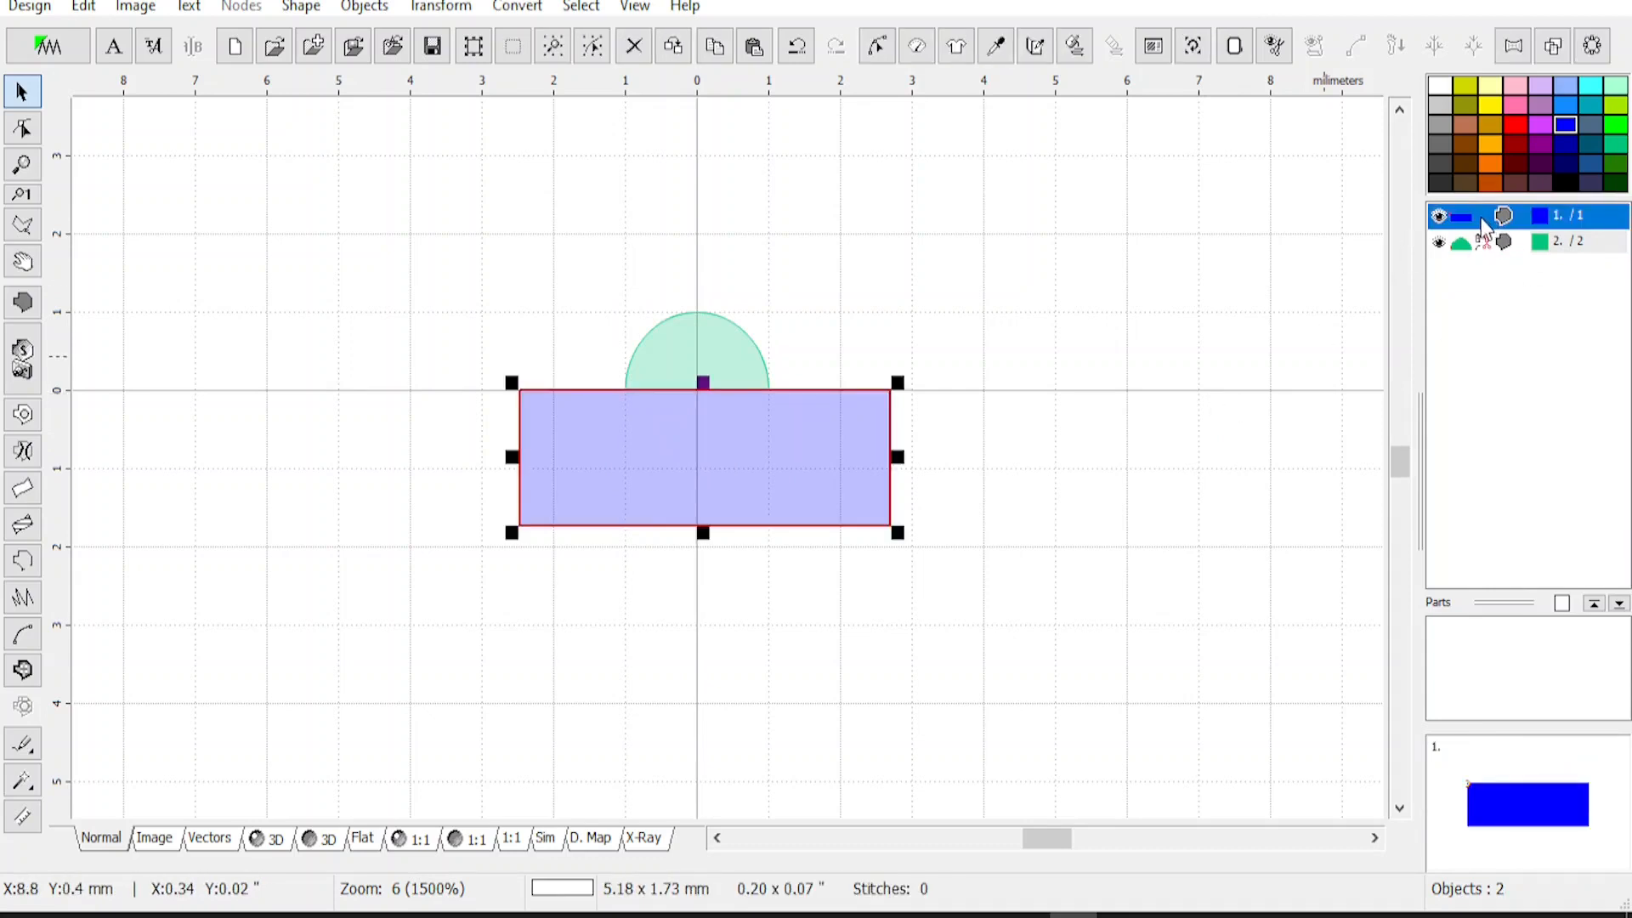
pyautogui.moveTo(1485, 223); pyautogui.dragTo(1489, 248)
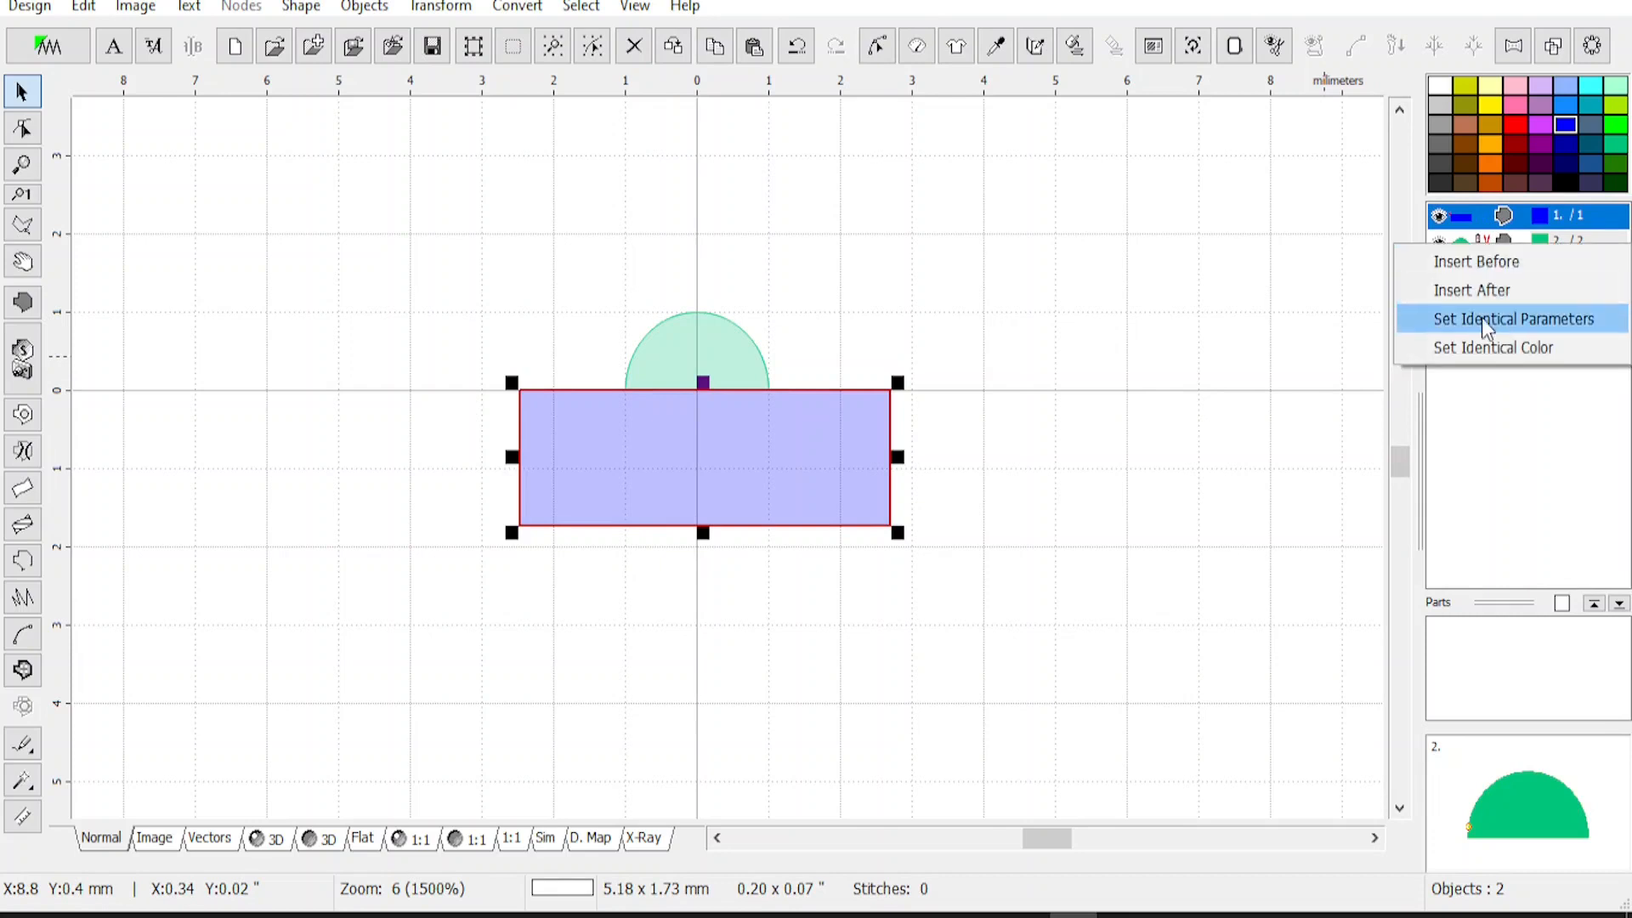
pyautogui.click(1476, 293)
pyautogui.click(1475, 246)
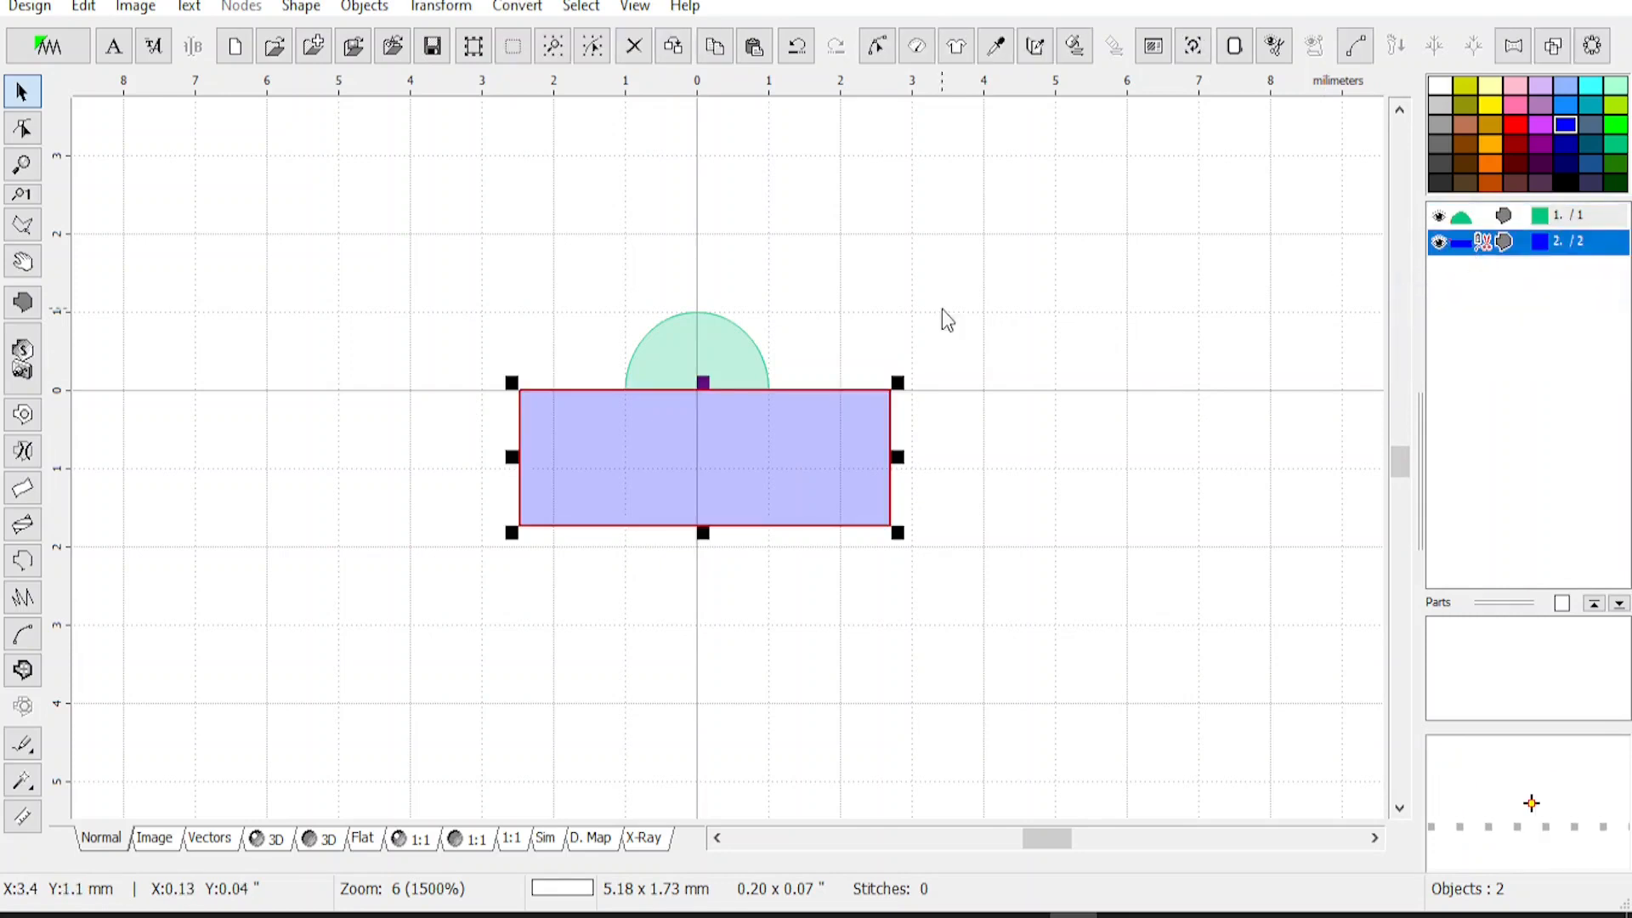
# Move the blue rectangle to cover the half circle's left half, with its right edge on the vertical axis and its lower edge below the horizontal axis
pyautogui.click(431, 12)
pyautogui.click(881, 403)
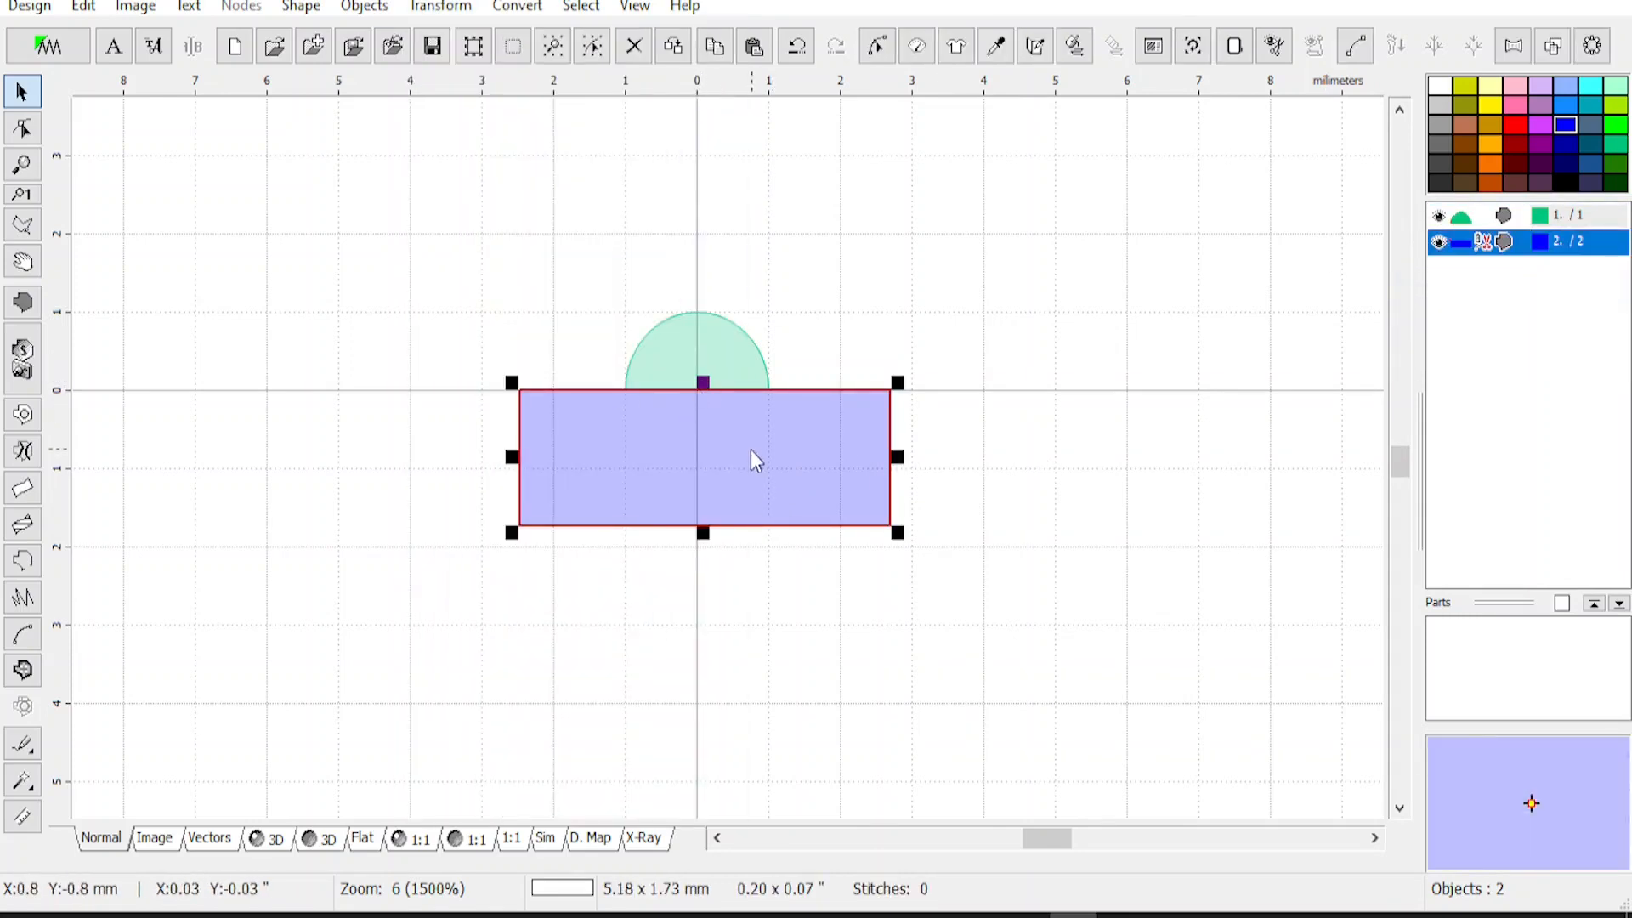
pyautogui.moveTo(751, 450); pyautogui.dragTo(553, 322)
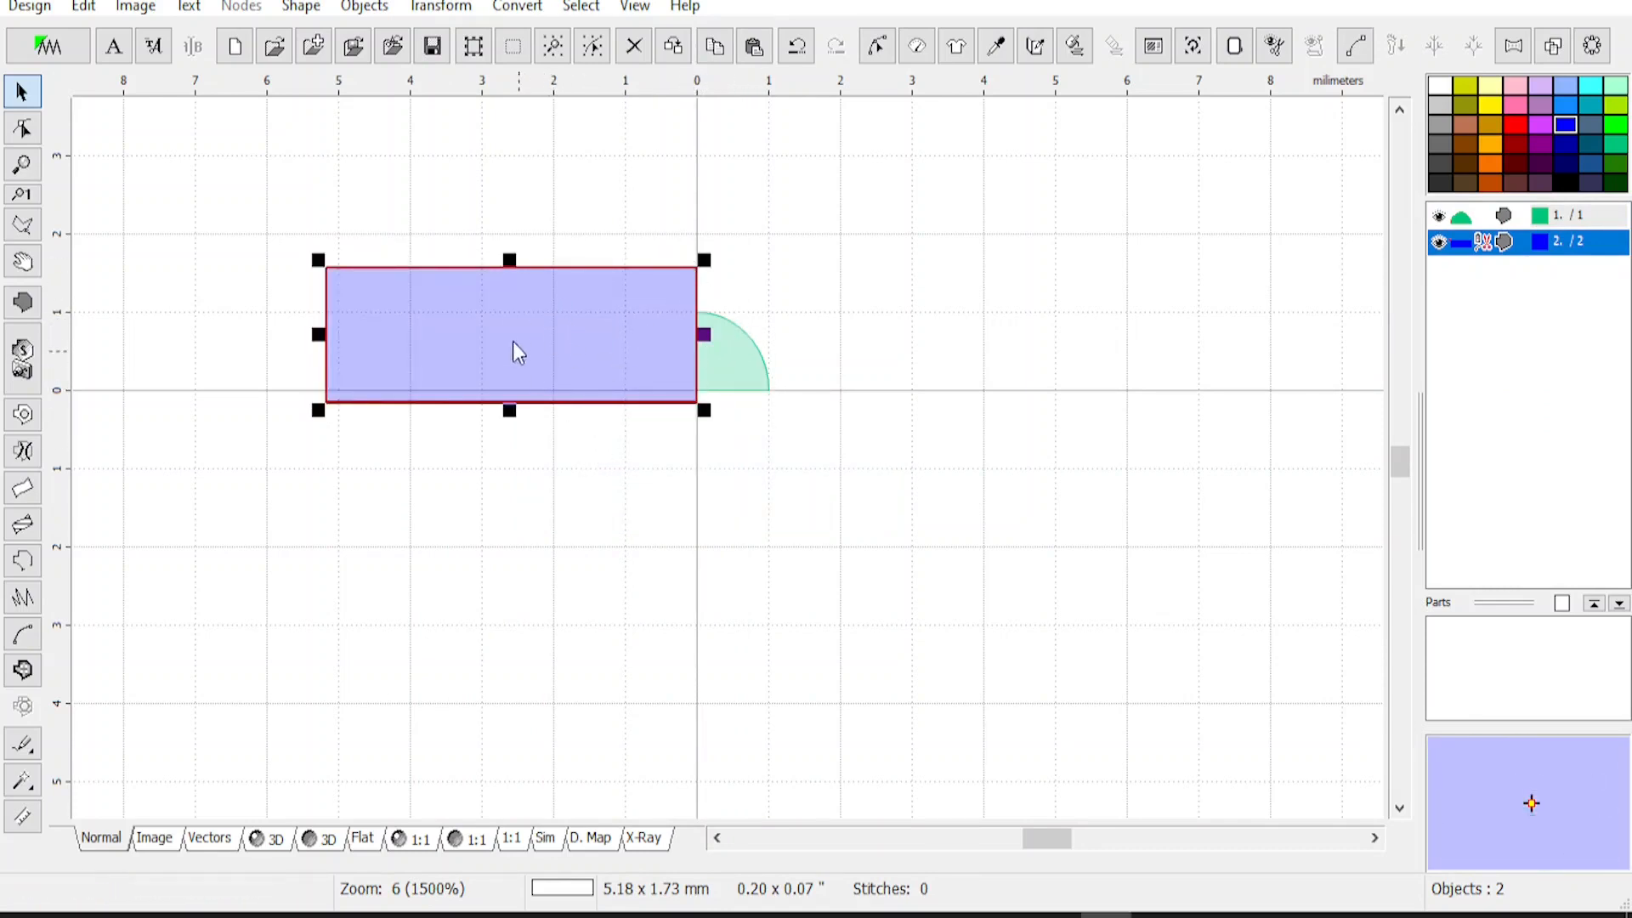
pyautogui.moveTo(538, 314); pyautogui.dragTo(538, 335)
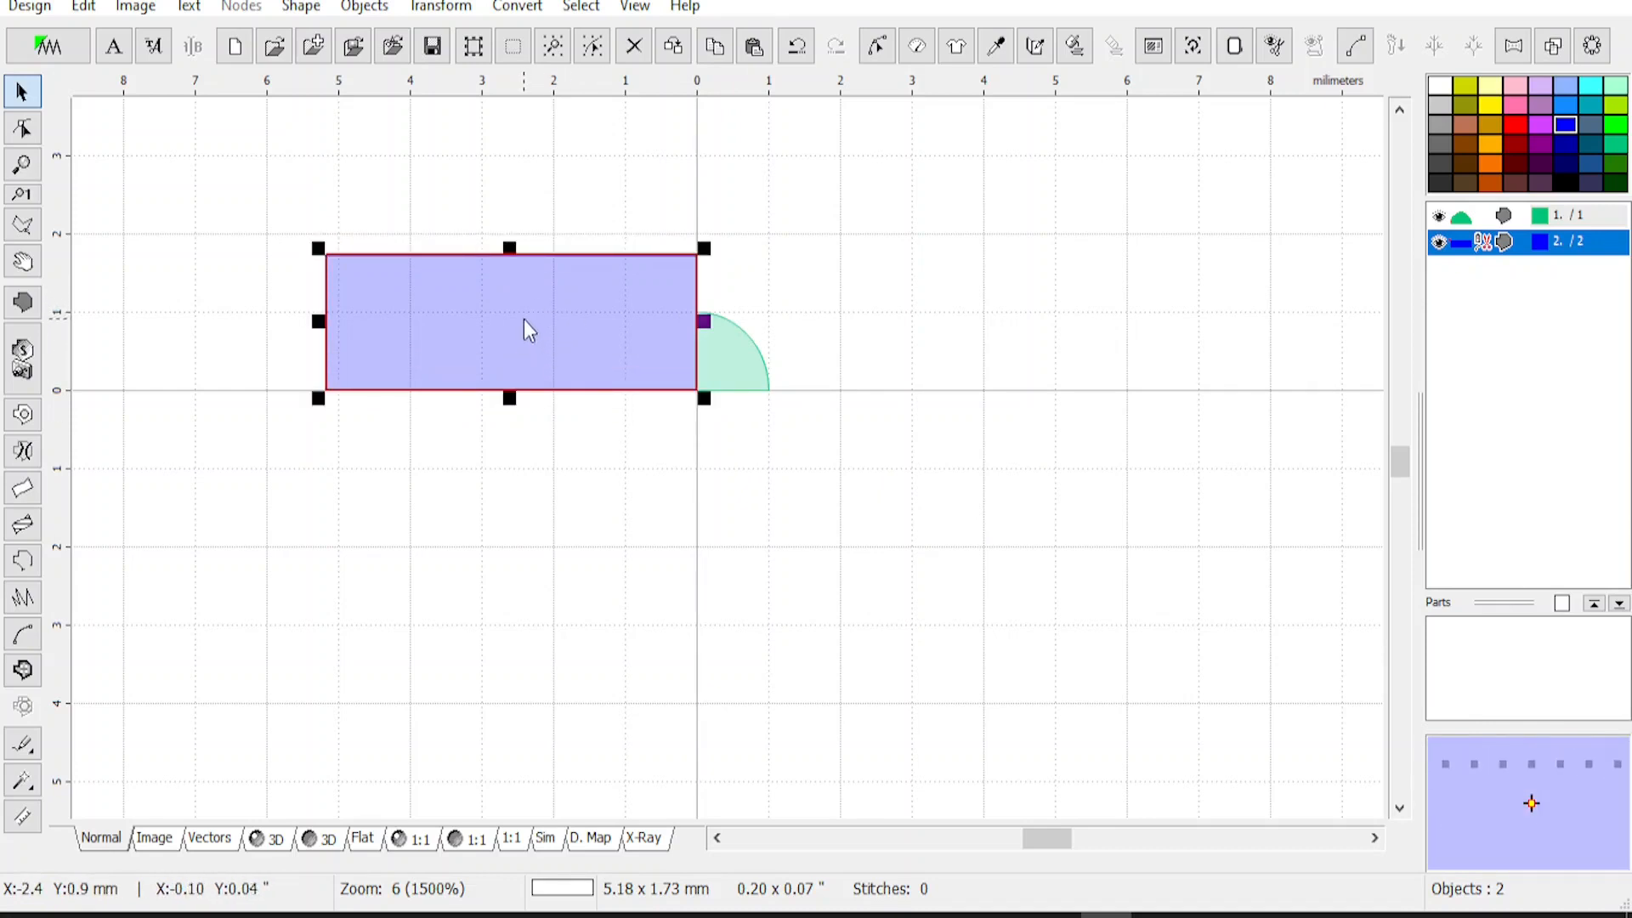
pyautogui.moveTo(547, 367)
pyautogui.mouseDown()
pyautogui.moveTo(502, 380)
pyautogui.moveTo(583, 365)
pyautogui.moveTo(563, 361)
pyautogui.mouseUp()
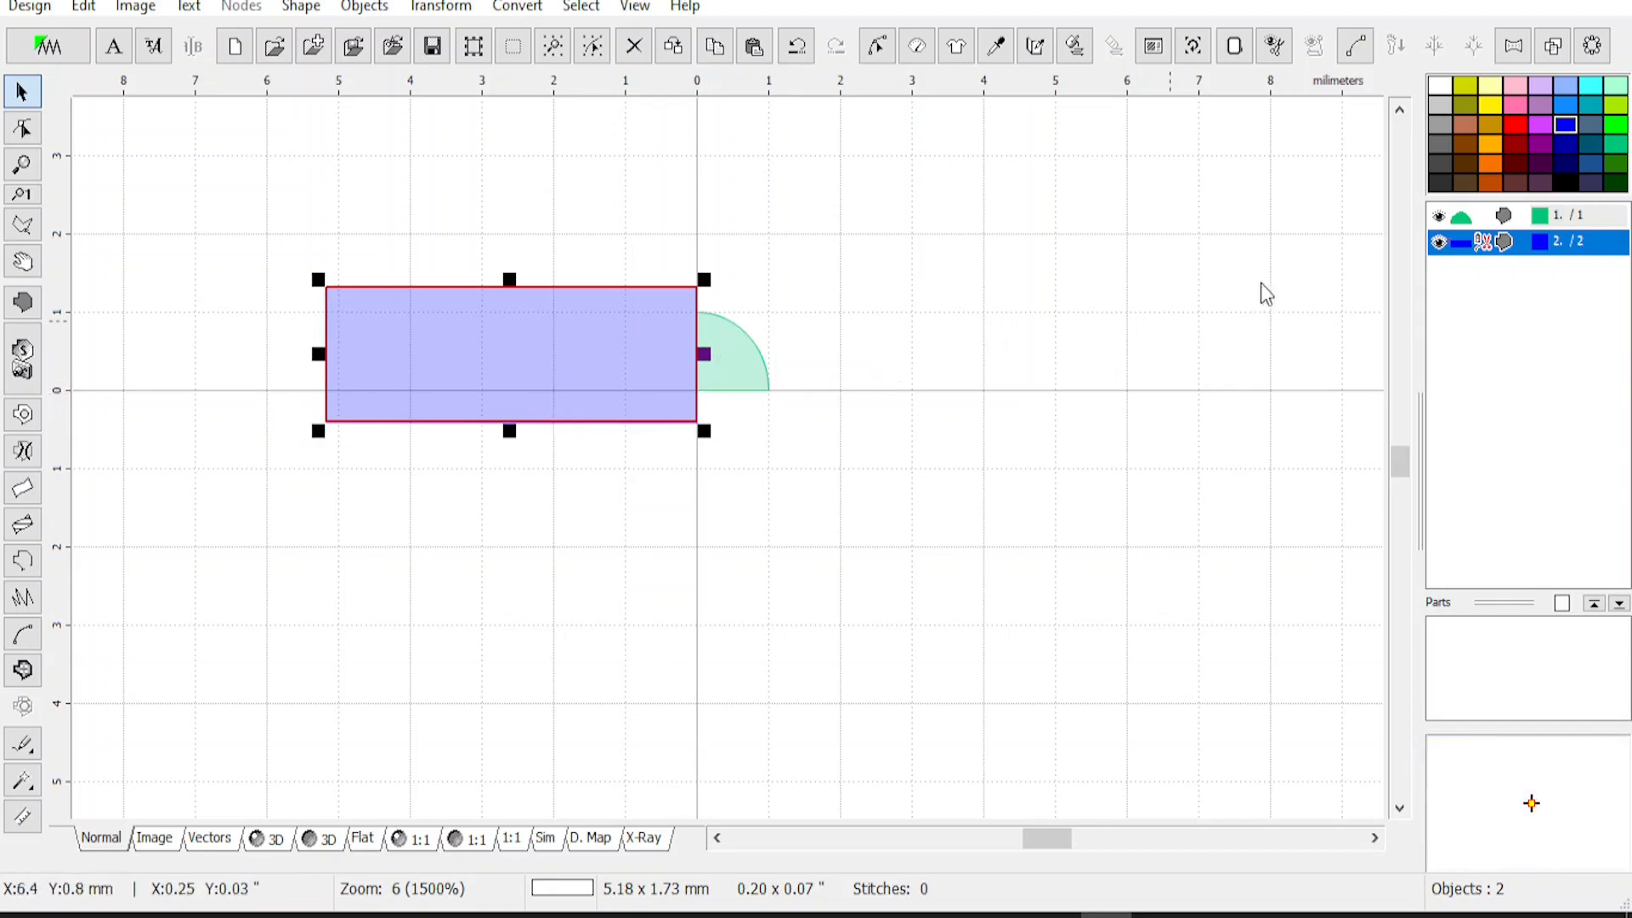
# Subtract the rectangle from the half circle with Difference, and delete the rectangle and the original half circle
pyautogui.keyDown('ctrl'); pyautogui.click(1501, 219); pyautogui.keyUp('ctrl')
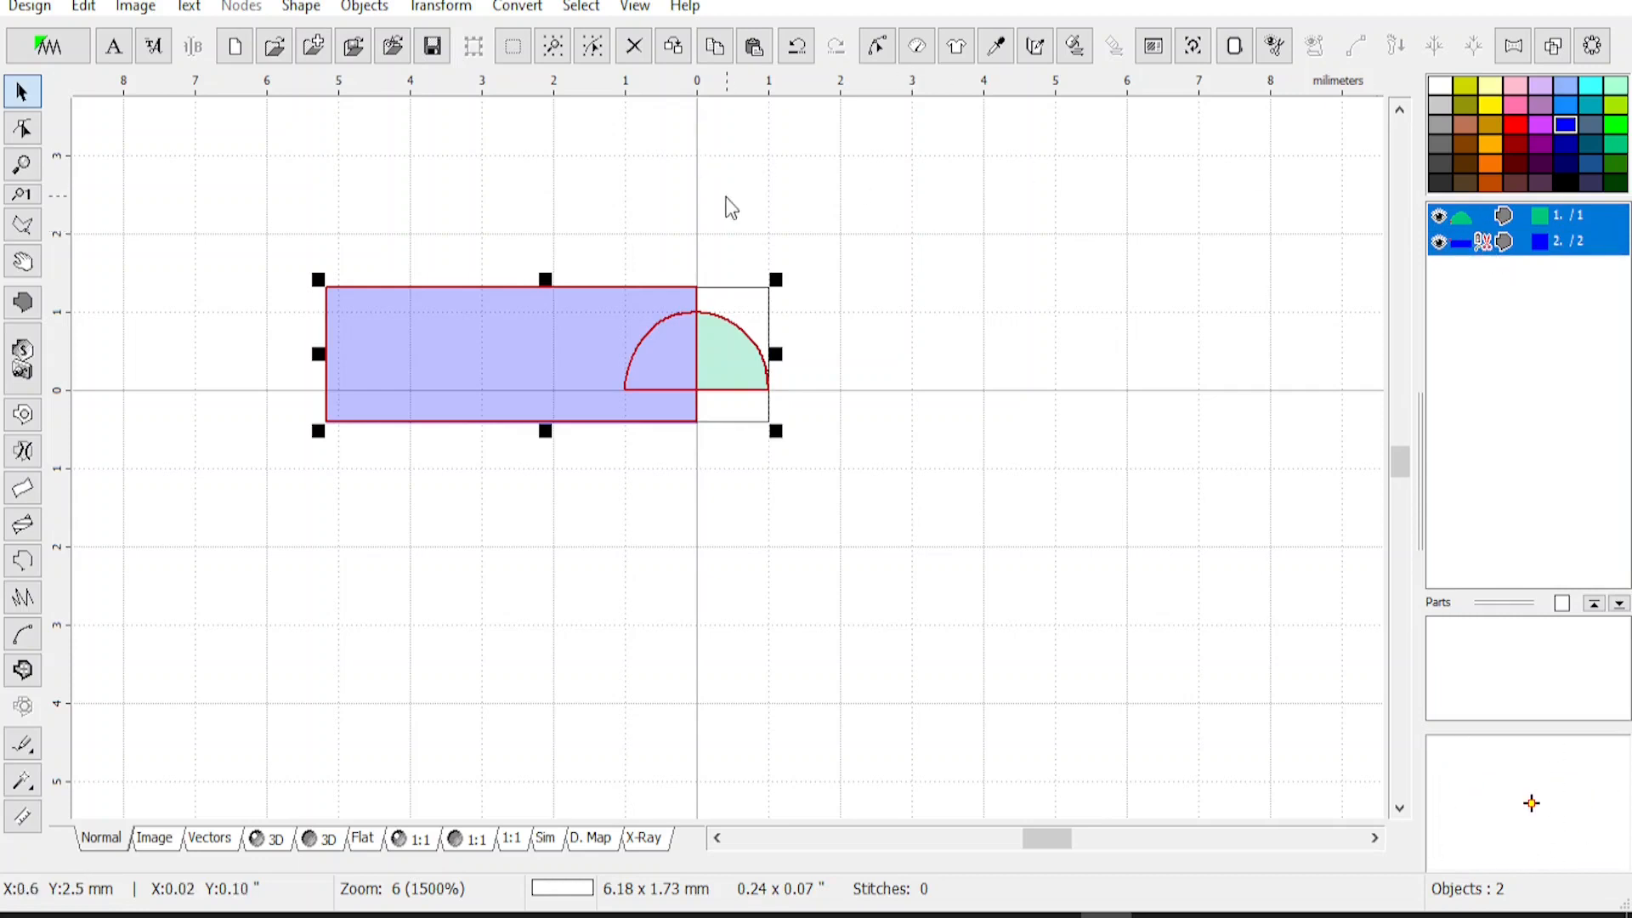
pyautogui.click(439, 10)
pyautogui.moveTo(474, 680)
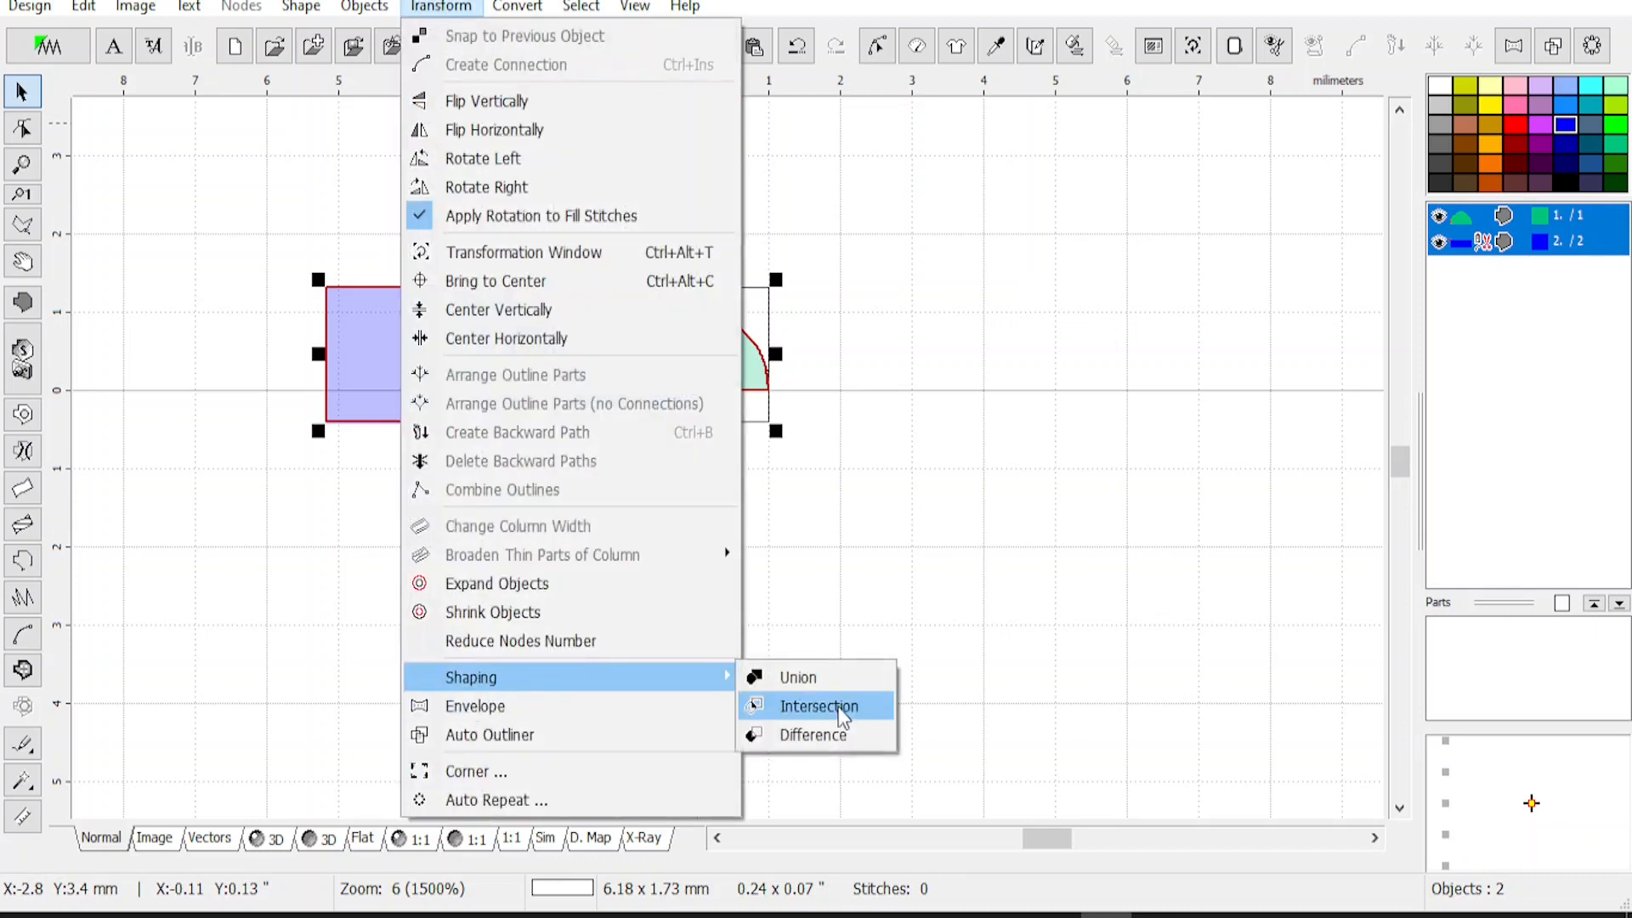
pyautogui.click(814, 734)
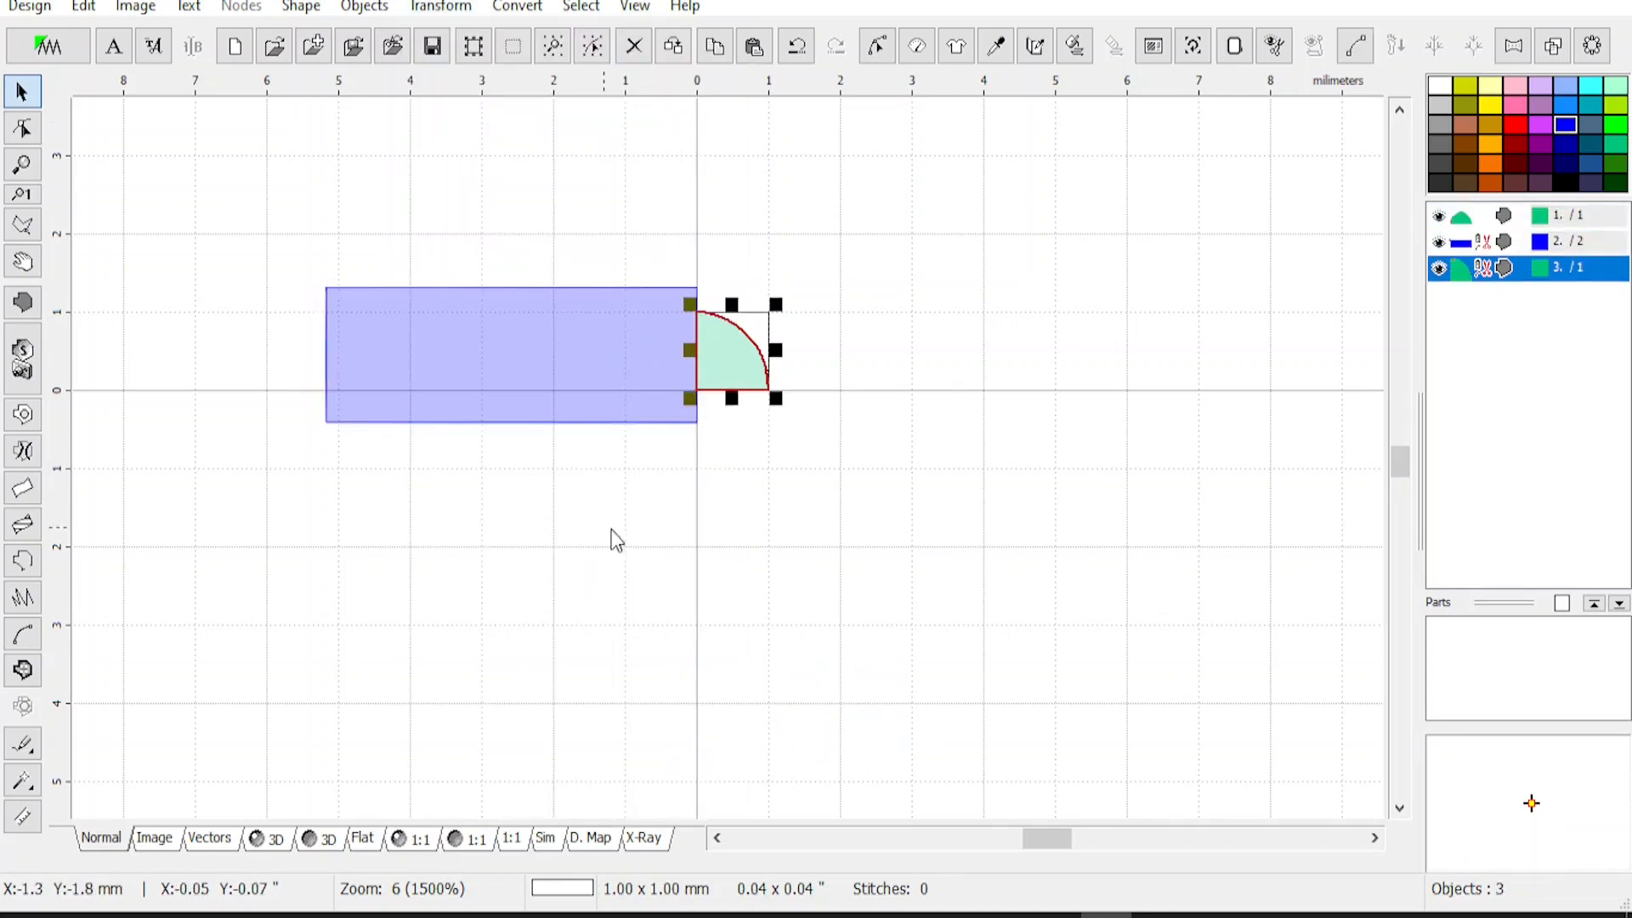
pyautogui.click(580, 363)
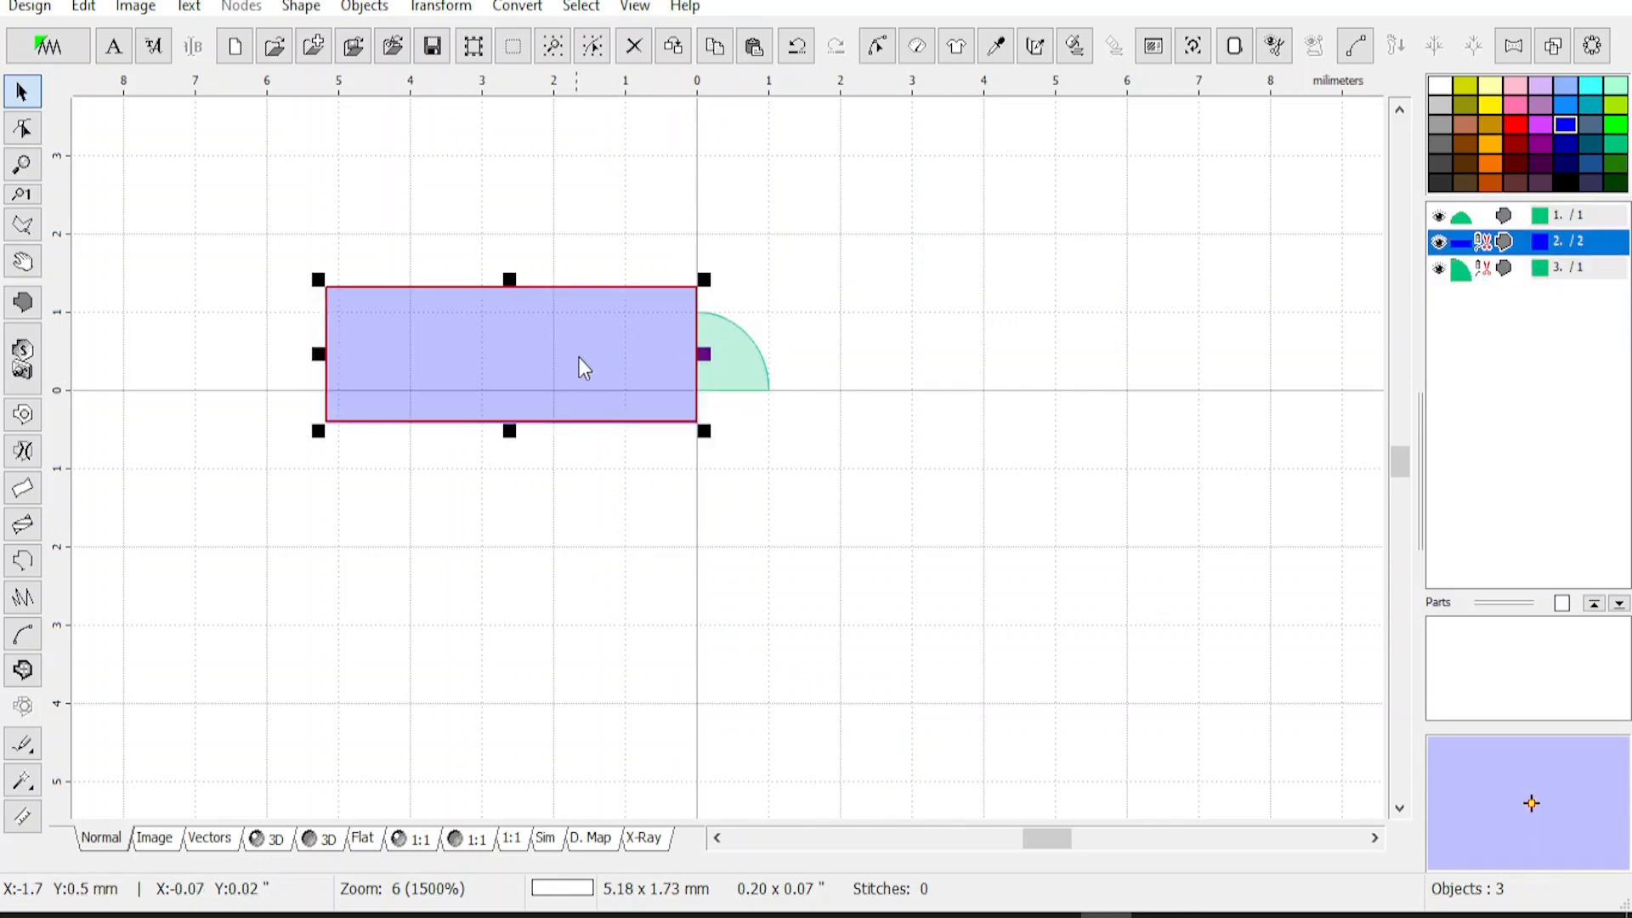
pyautogui.press('Delete')
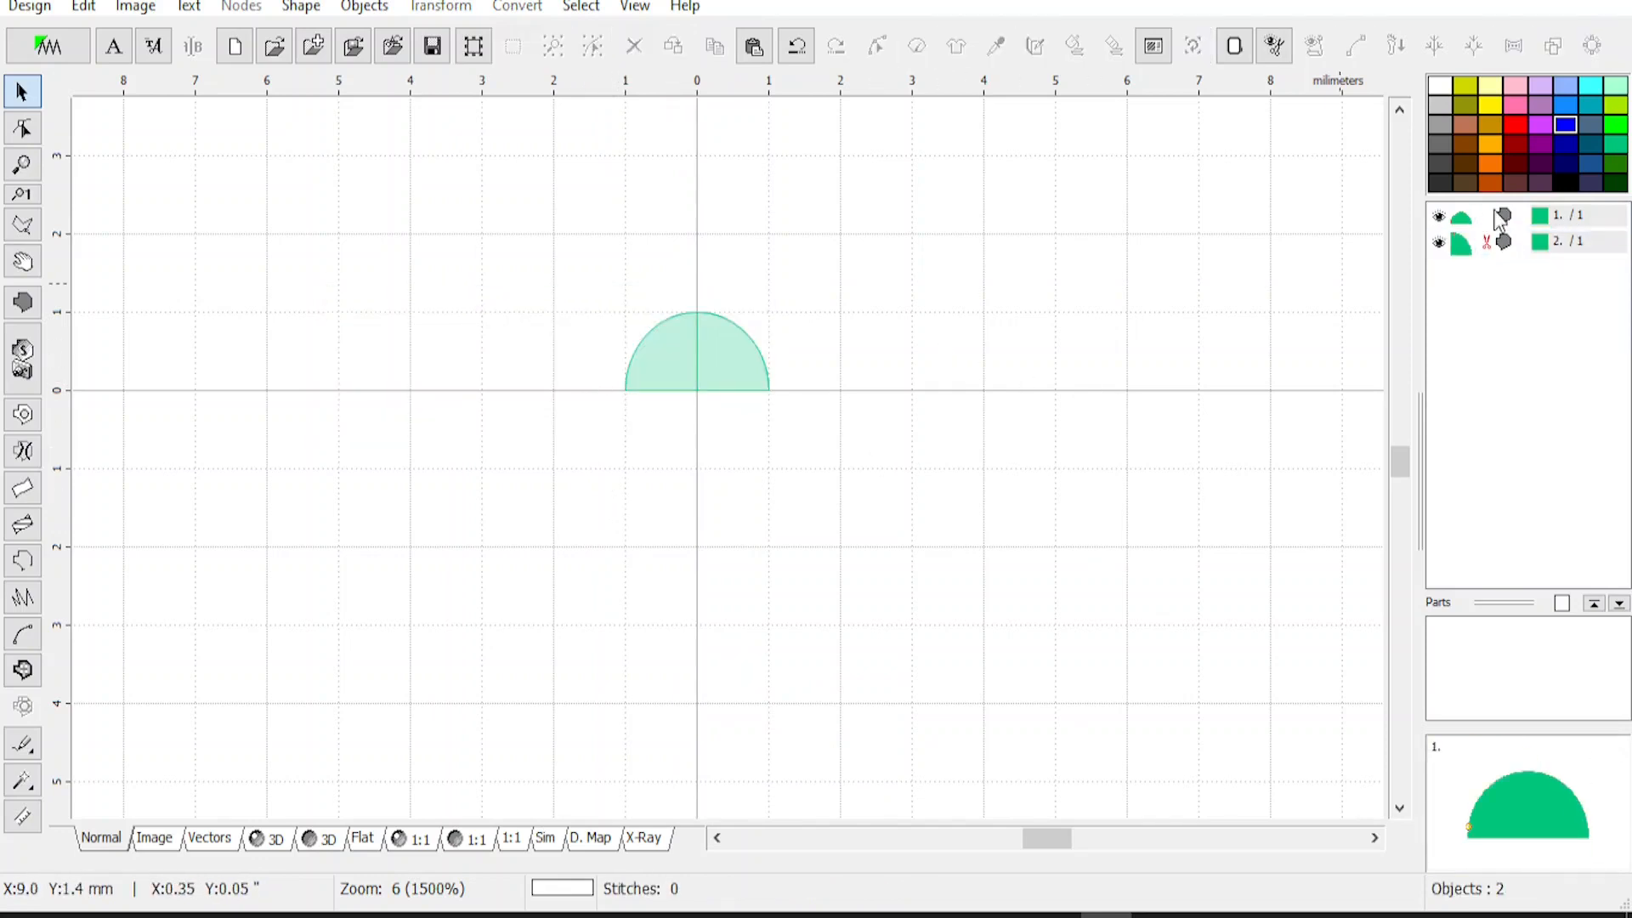
pyautogui.click(1492, 223)
pyautogui.press('Delete')
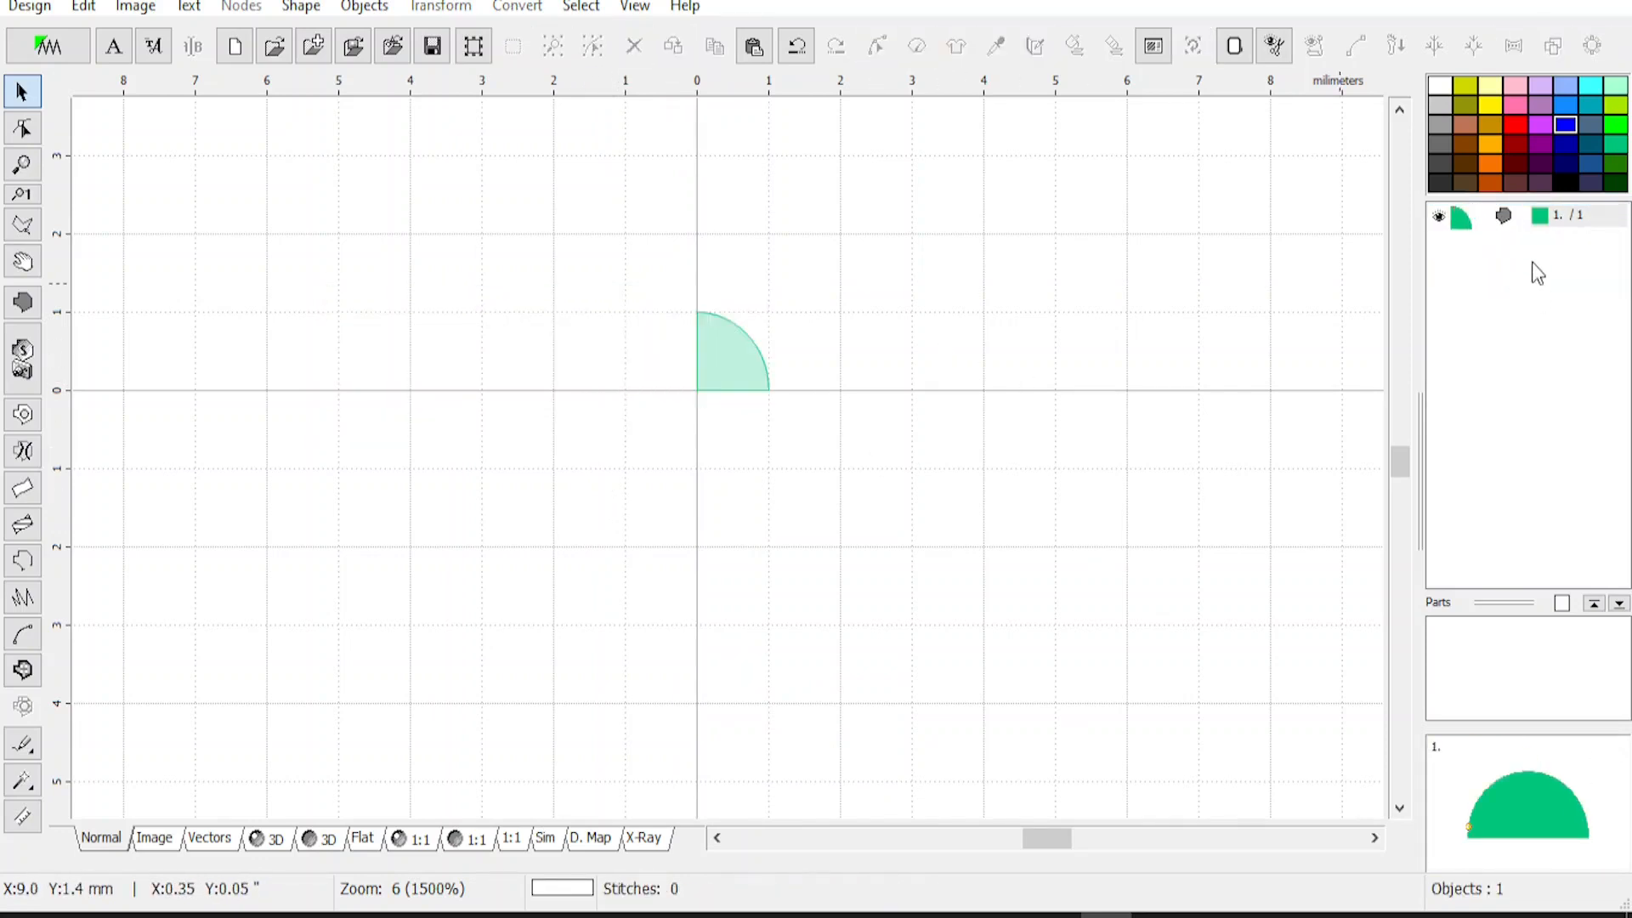
# Create an outline from the quarter-circle fill and delete the fill object
pyautogui.click(1505, 223)
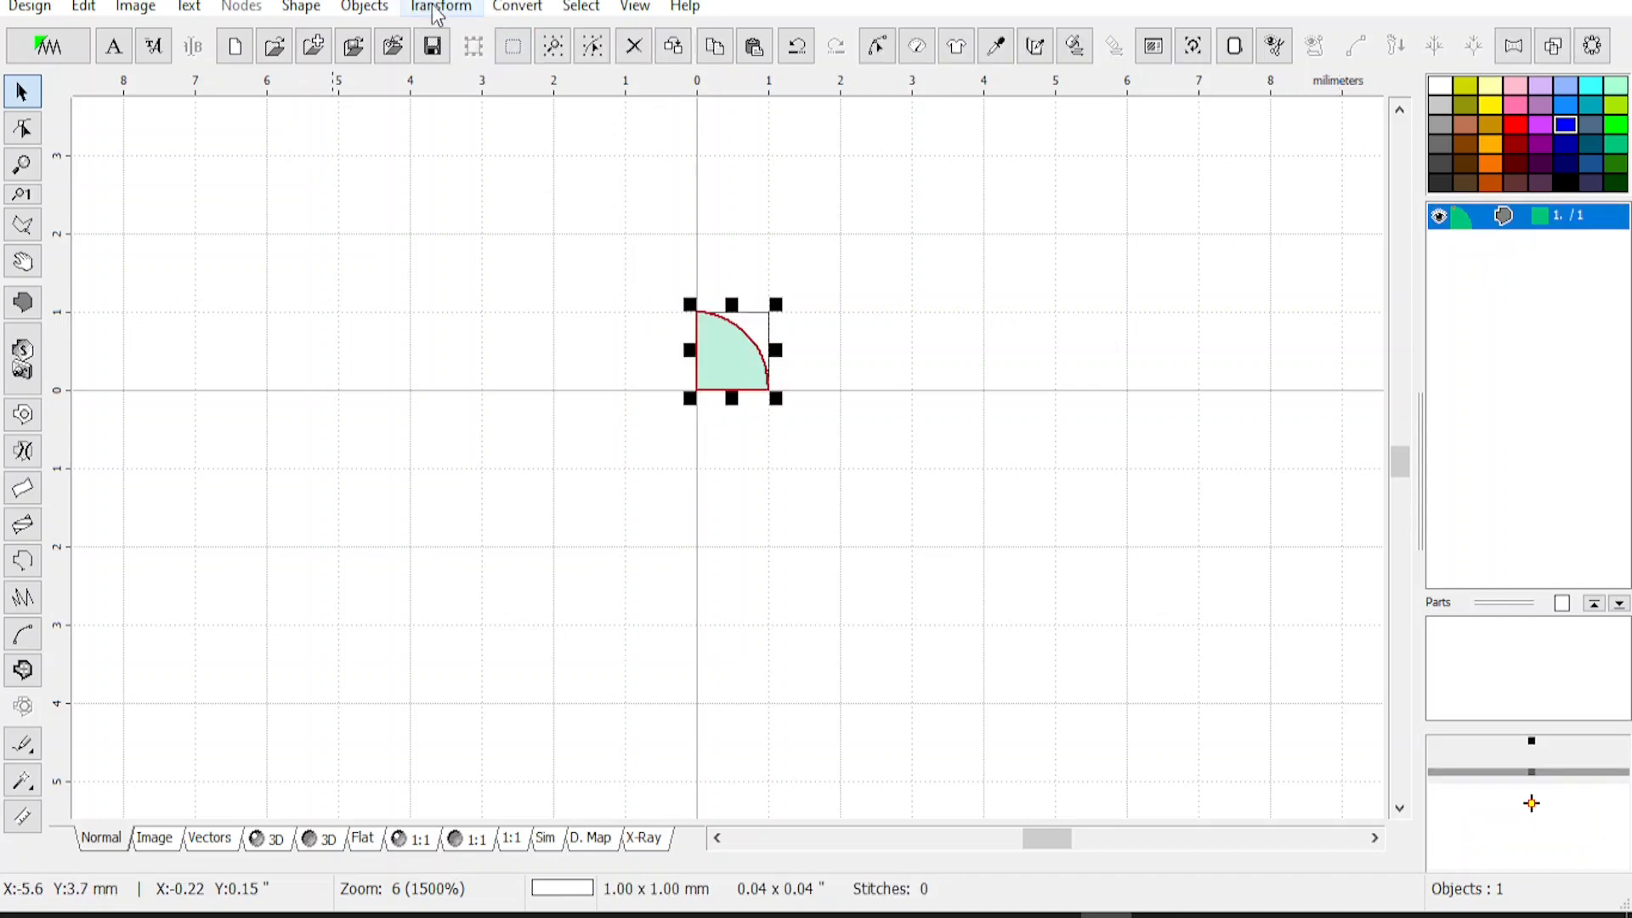
pyautogui.click(512, 8)
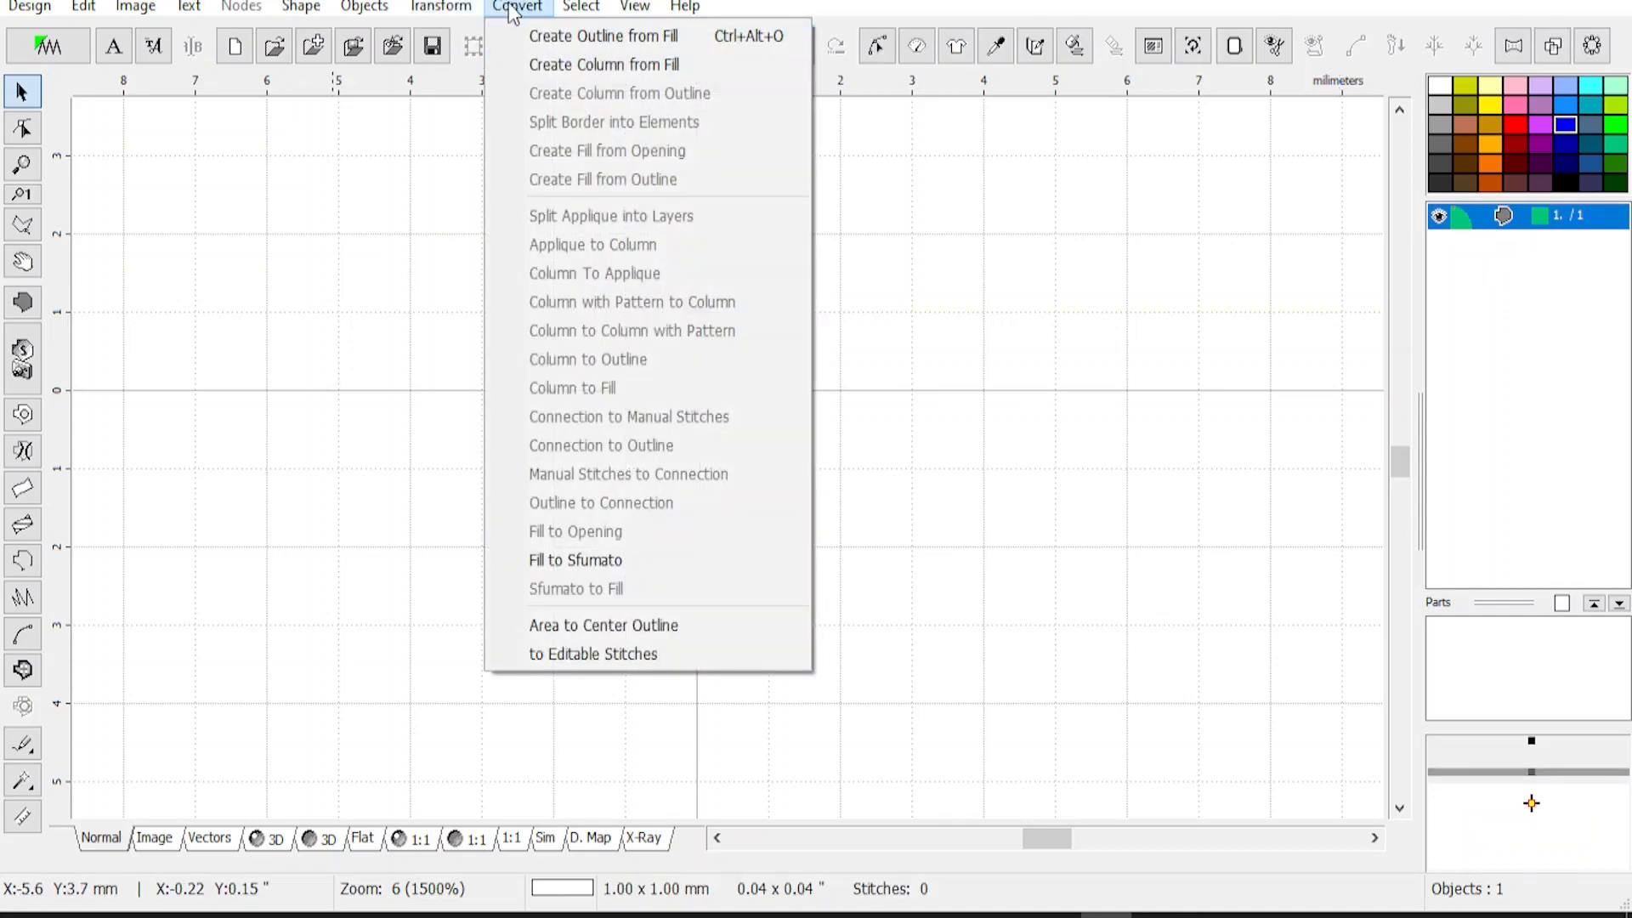
pyautogui.click(548, 39)
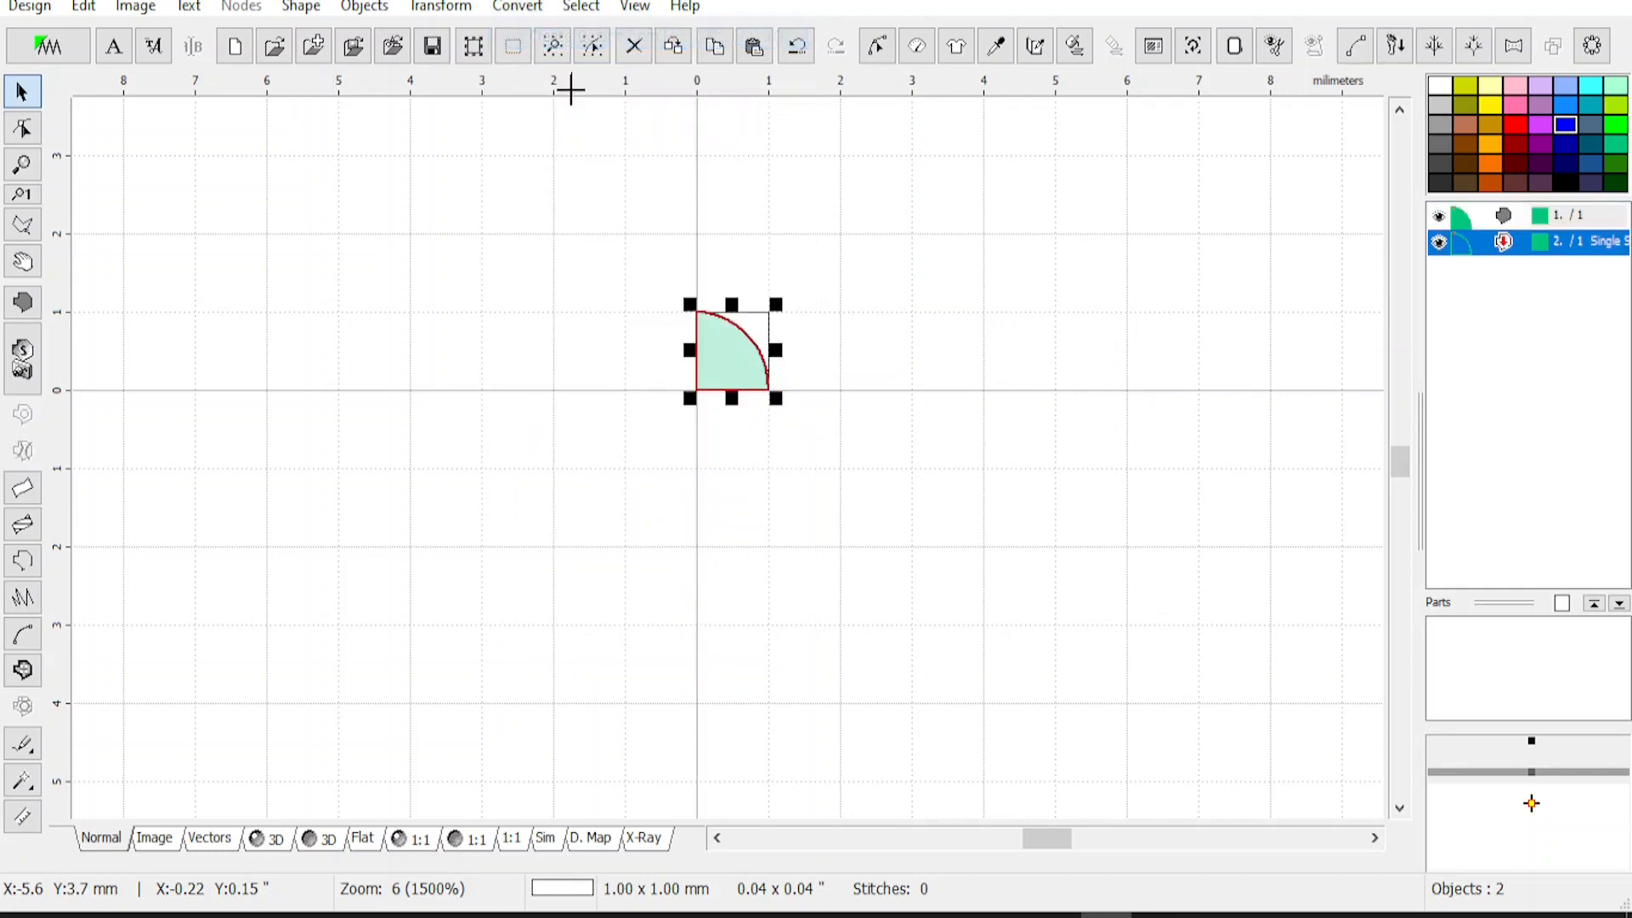
pyautogui.click(1475, 222)
pyautogui.press('Delete')
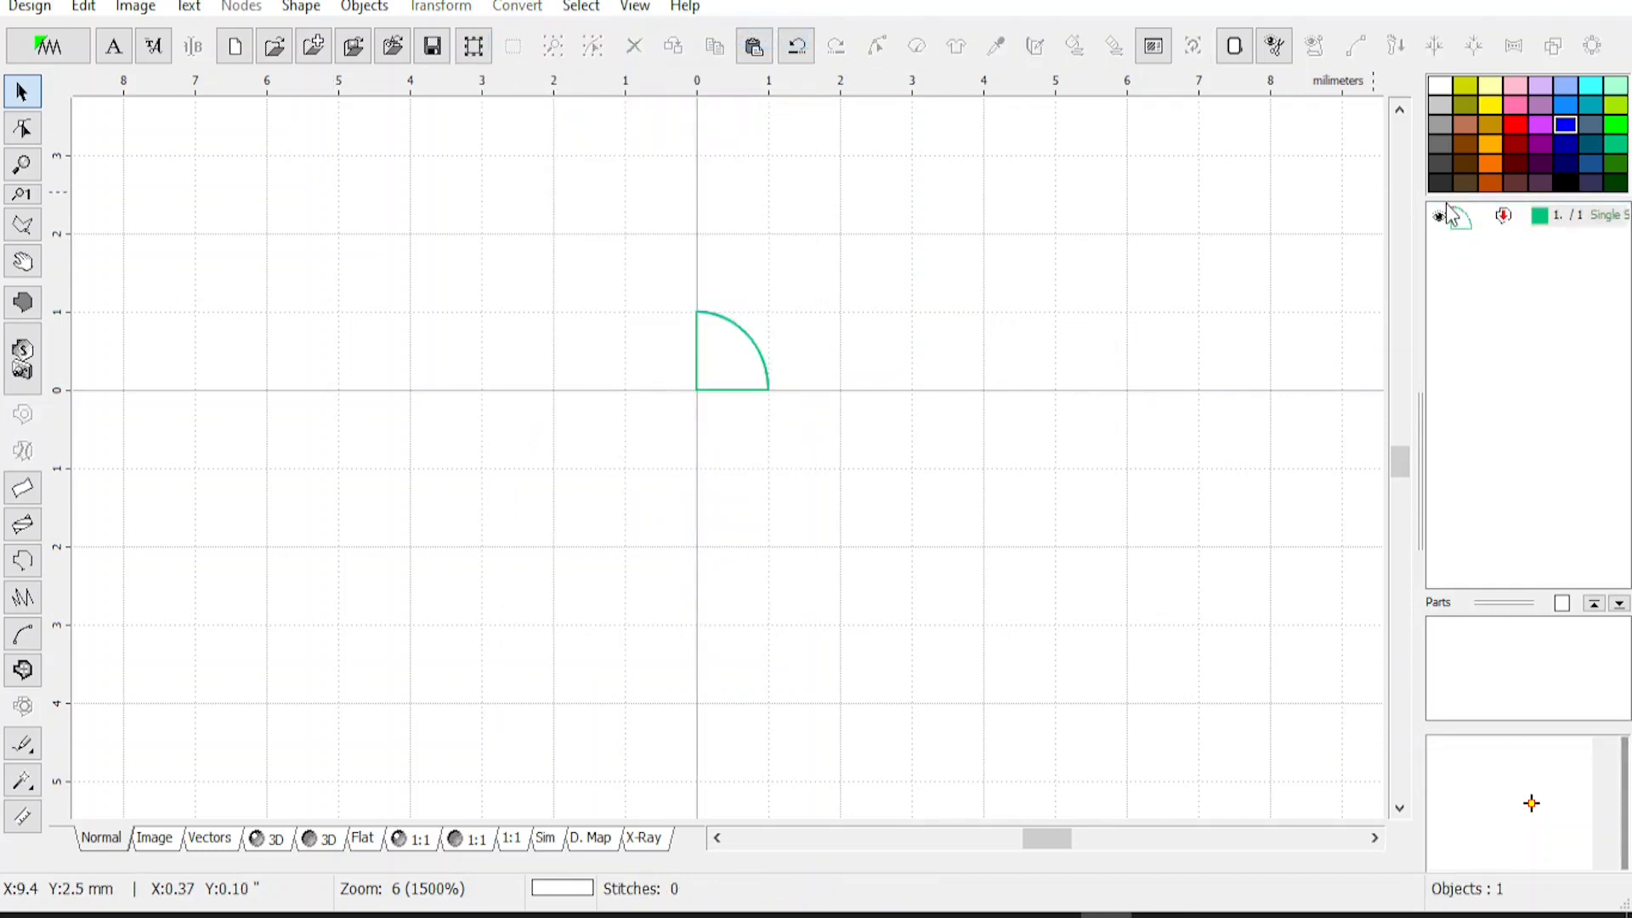
# Place the start point of the quarter-circle outline at the arc's upper end, on the vertical axis
pyautogui.click(1475, 229)
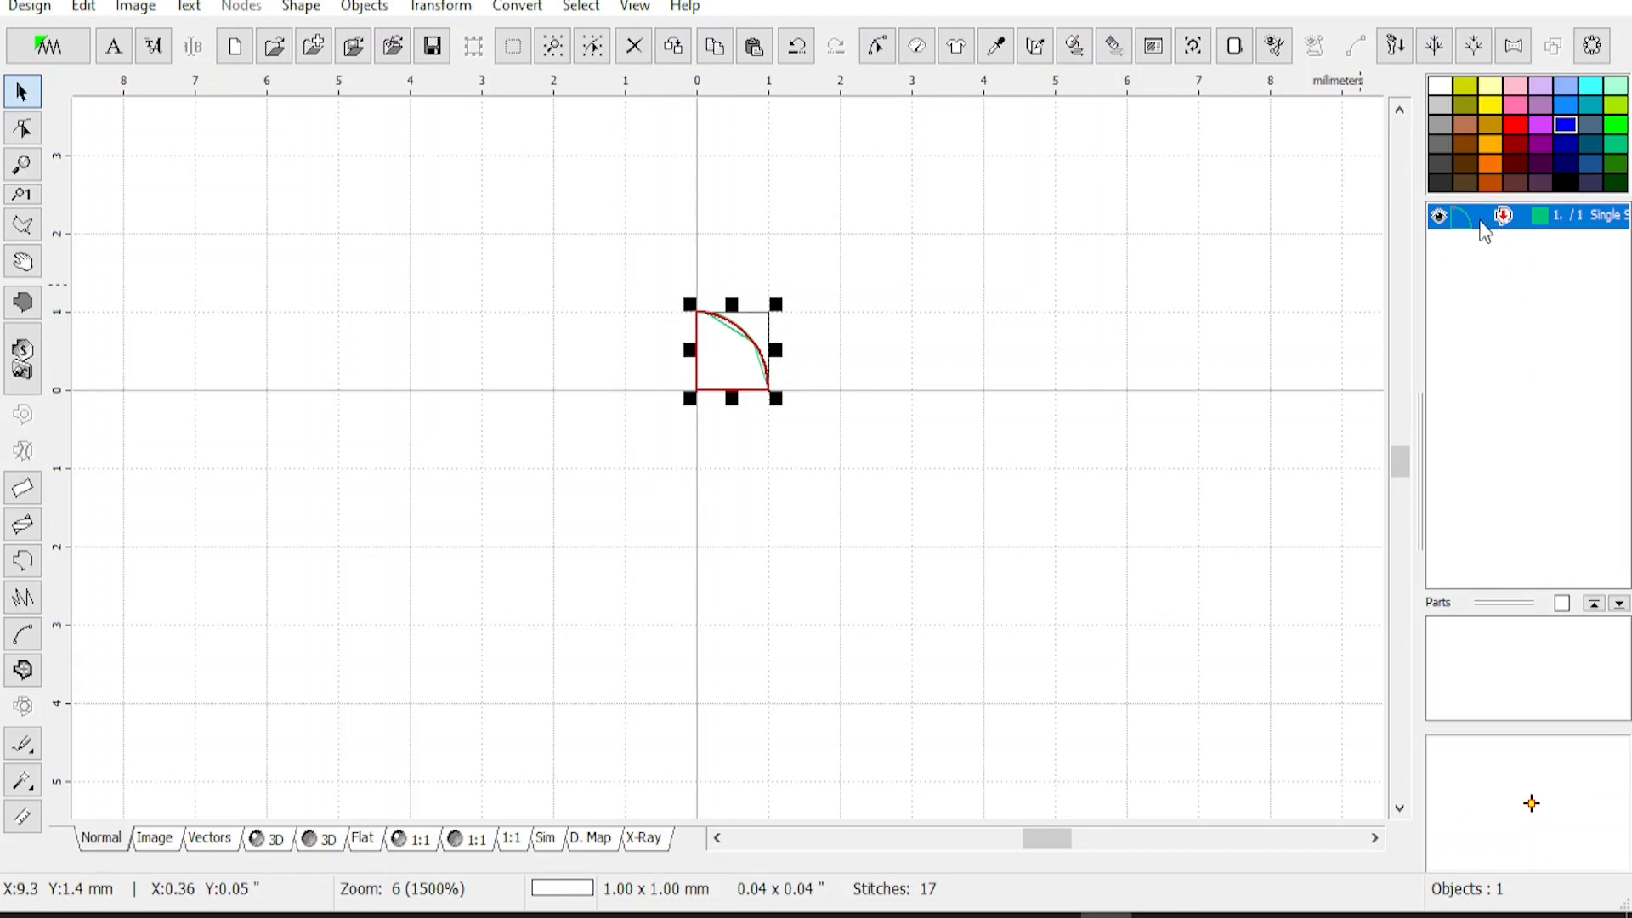
pyautogui.click(876, 46)
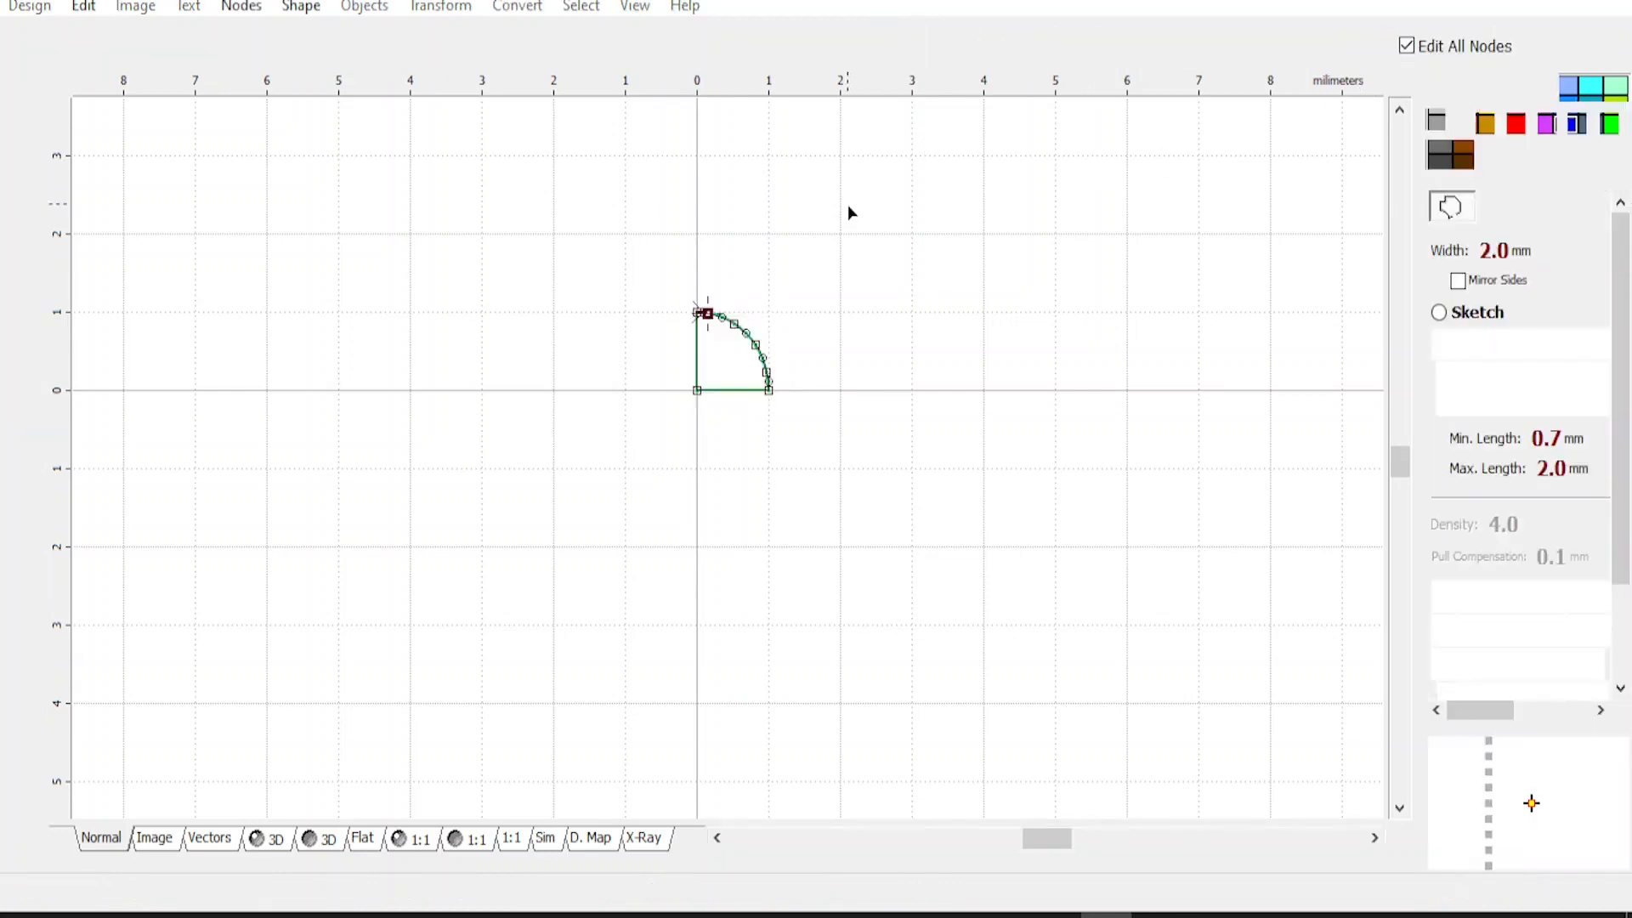
pyautogui.scroll(5, 714, 416)
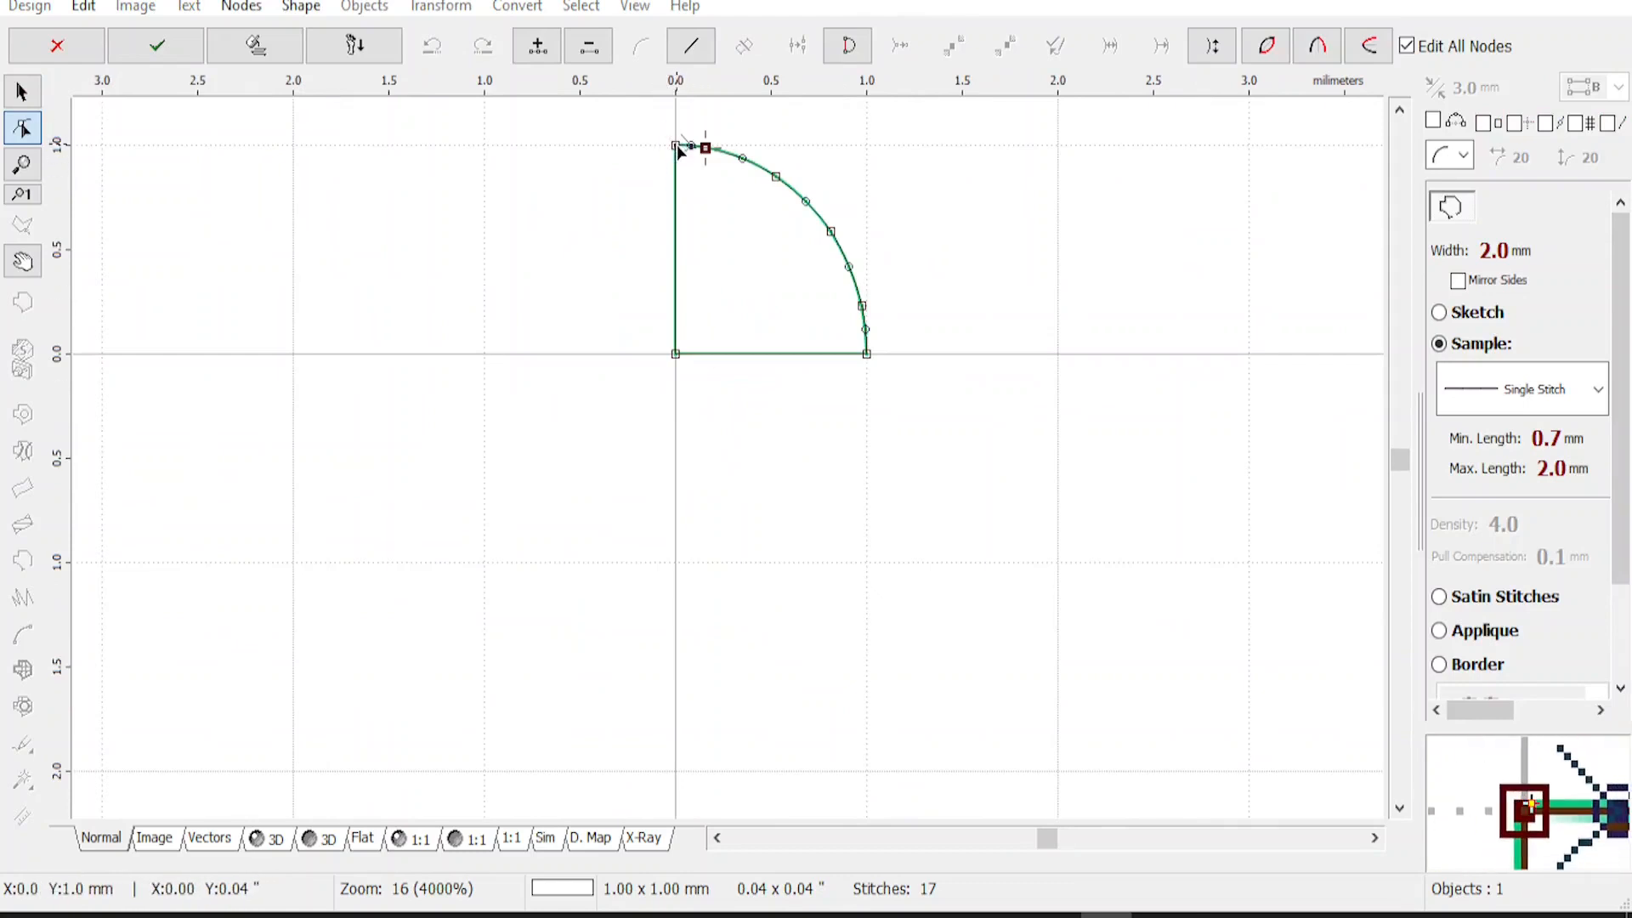
pyautogui.click(675, 146)
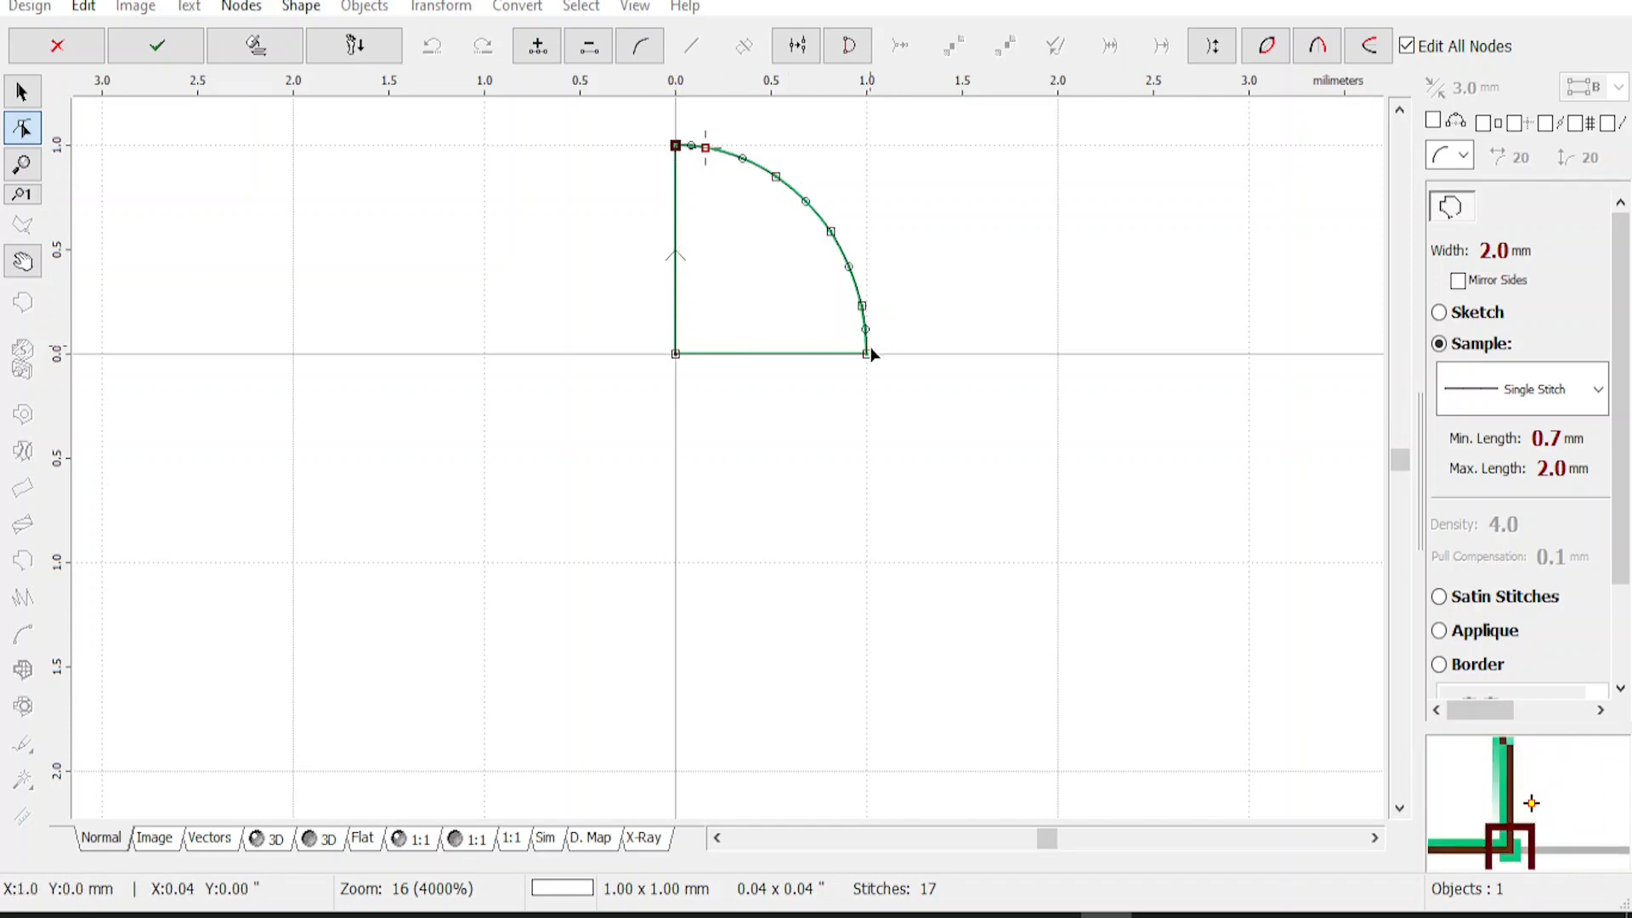
pyautogui.rightClick(676, 146)
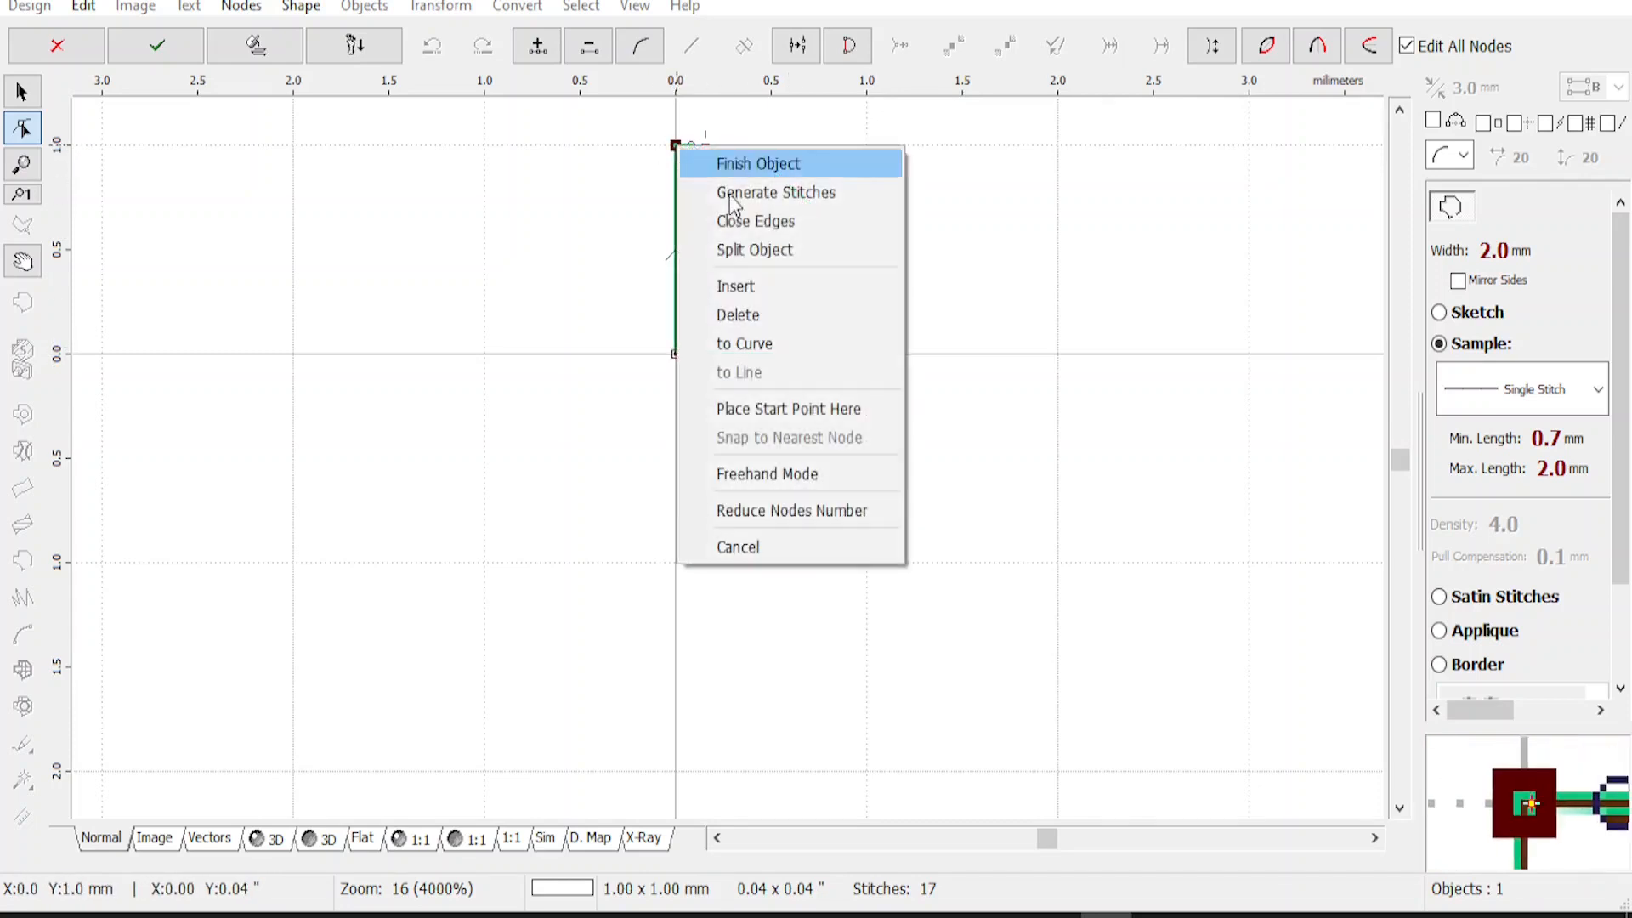
pyautogui.click(758, 409)
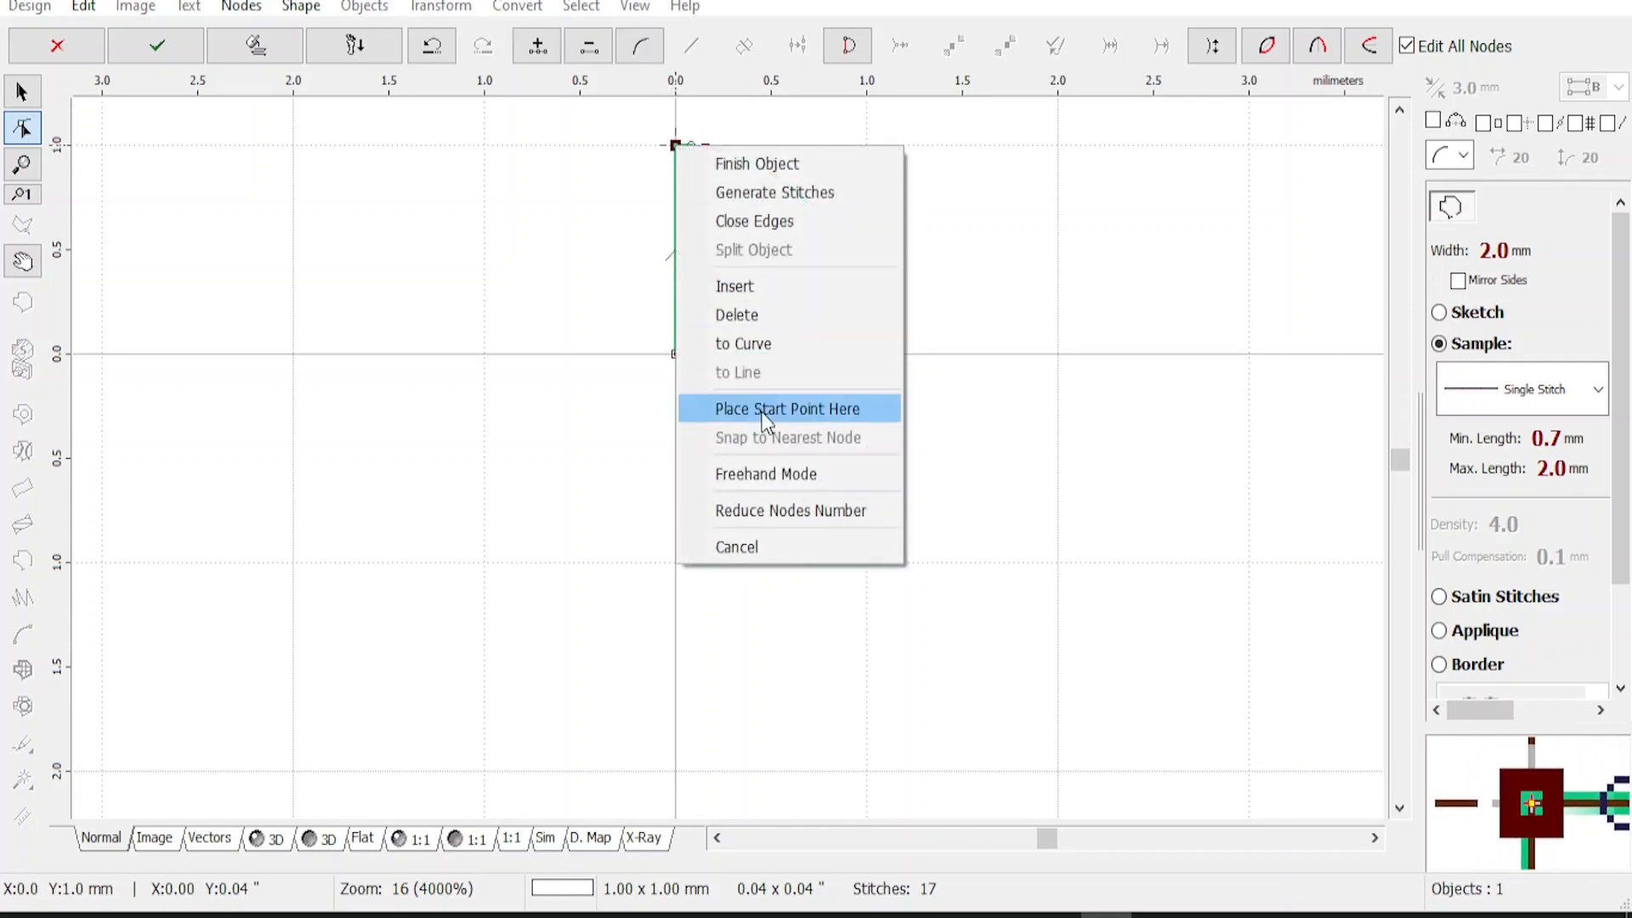
pyautogui.click(765, 409)
# Split the outline at the arc's end on the horizontal axis and delete the object made of the two straight edges
pyautogui.click(868, 356)
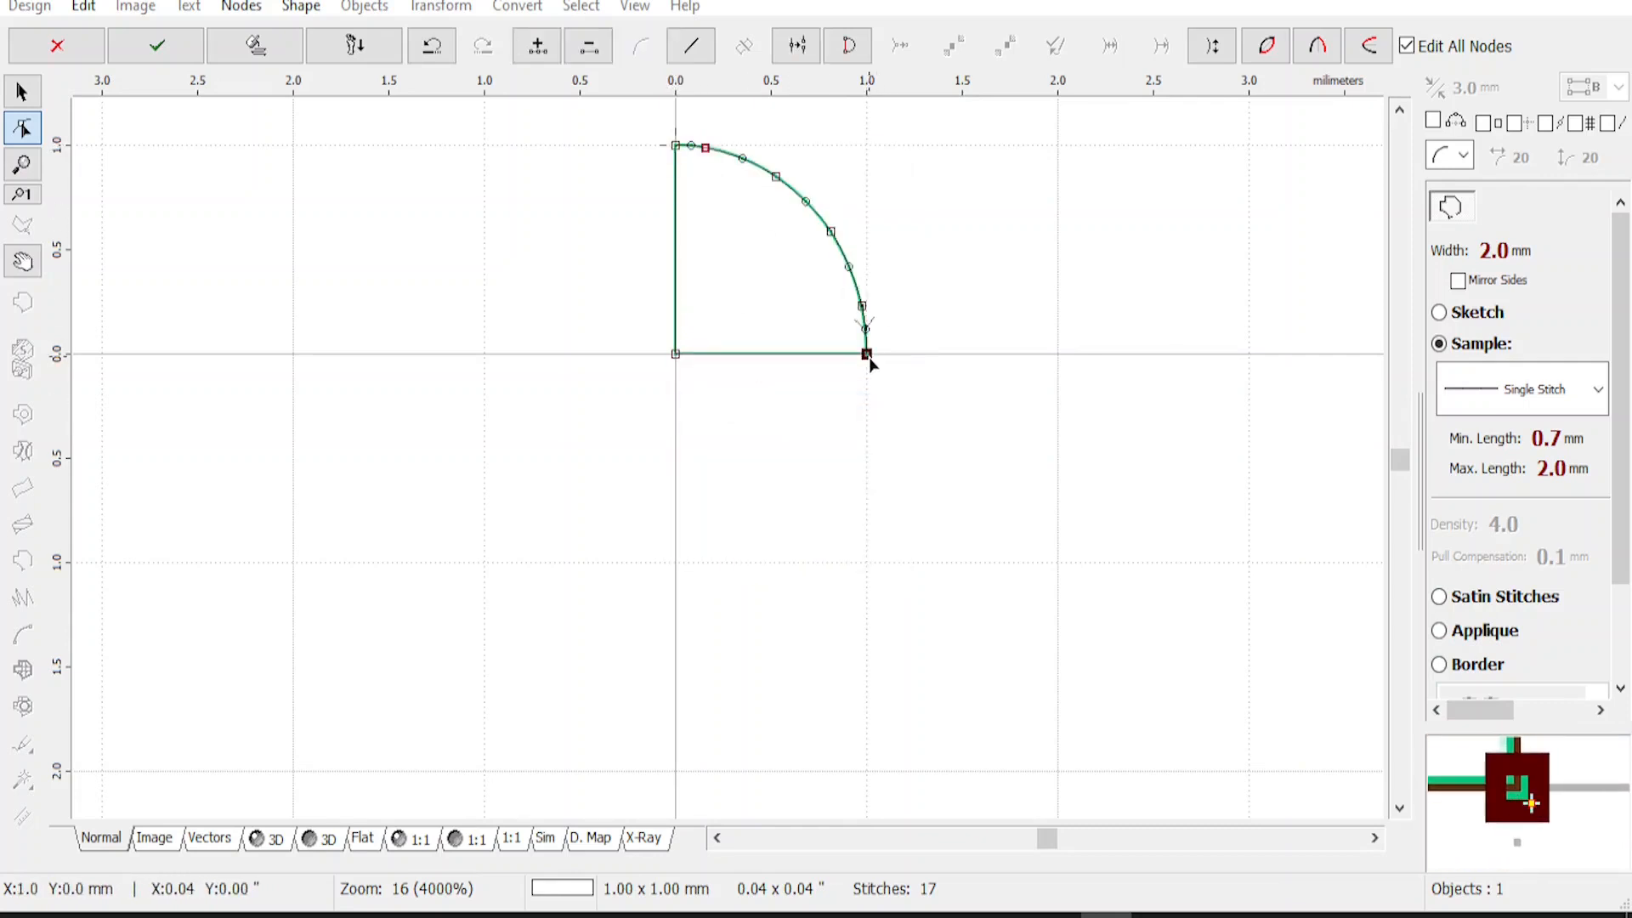
pyautogui.rightClick(871, 364)
pyautogui.click(959, 460)
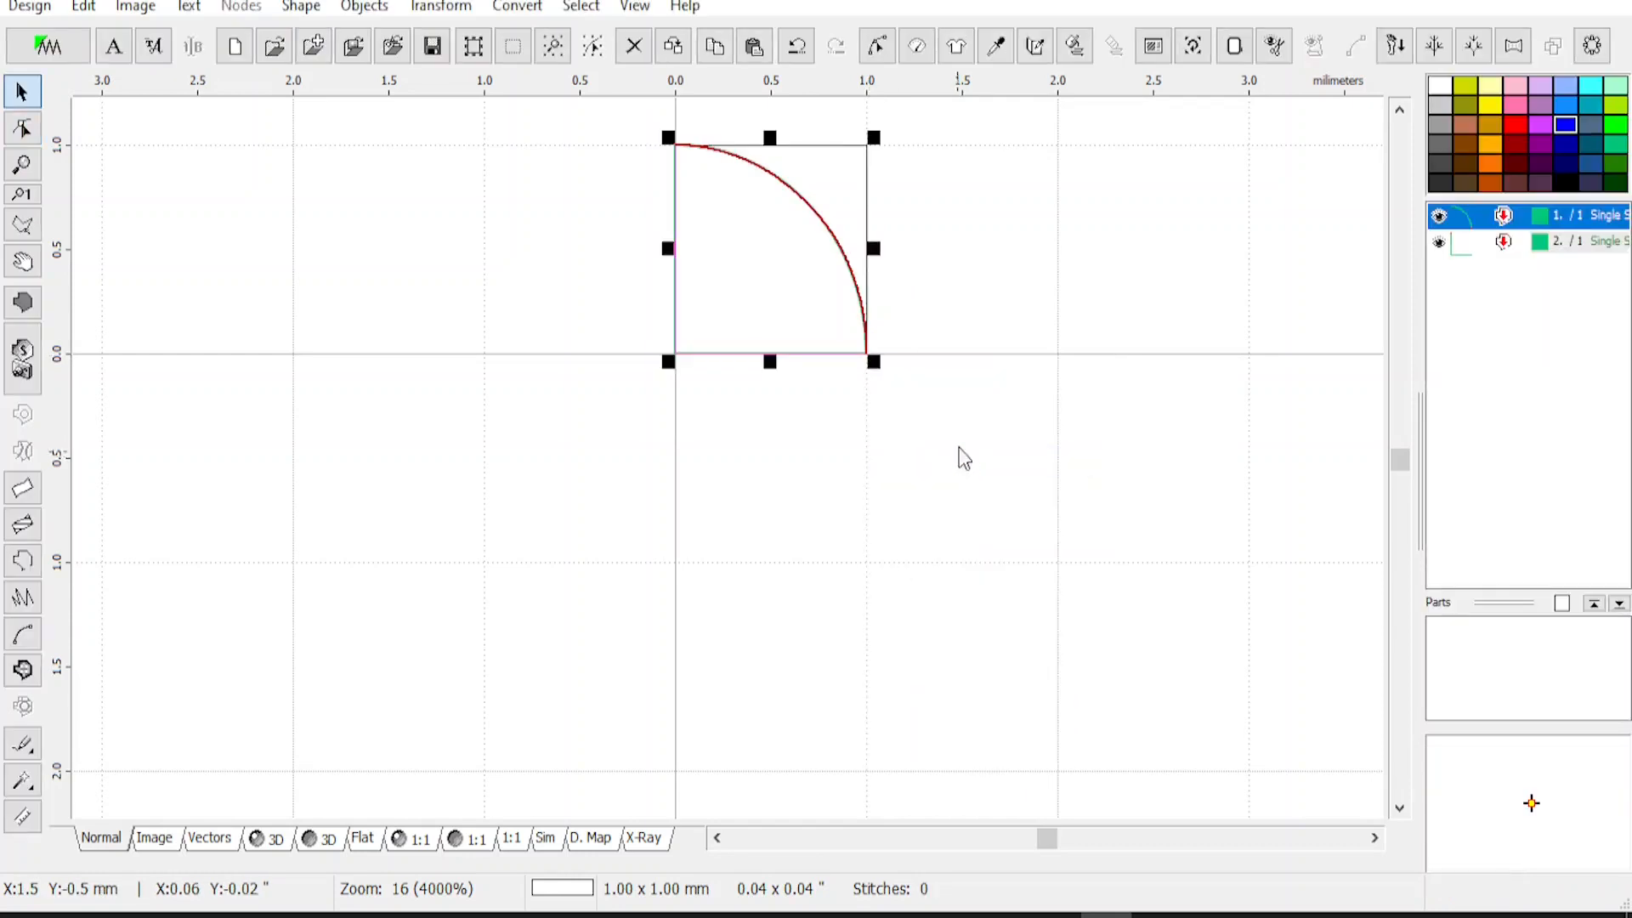
pyautogui.click(1480, 246)
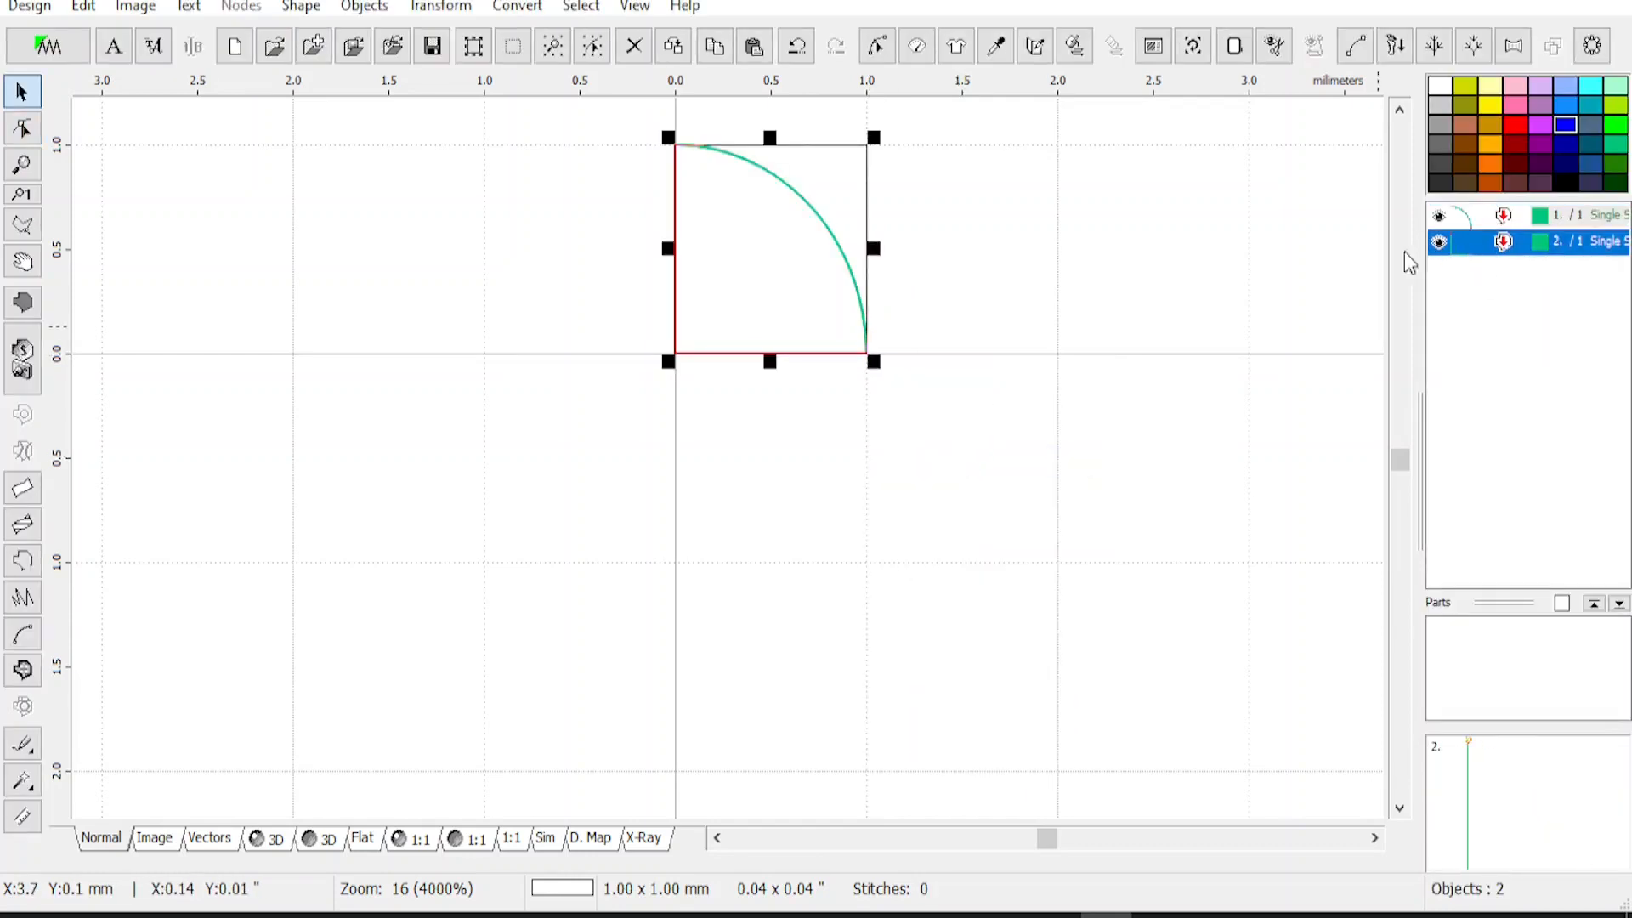
pyautogui.press('Delete')
pyautogui.click(1480, 216)
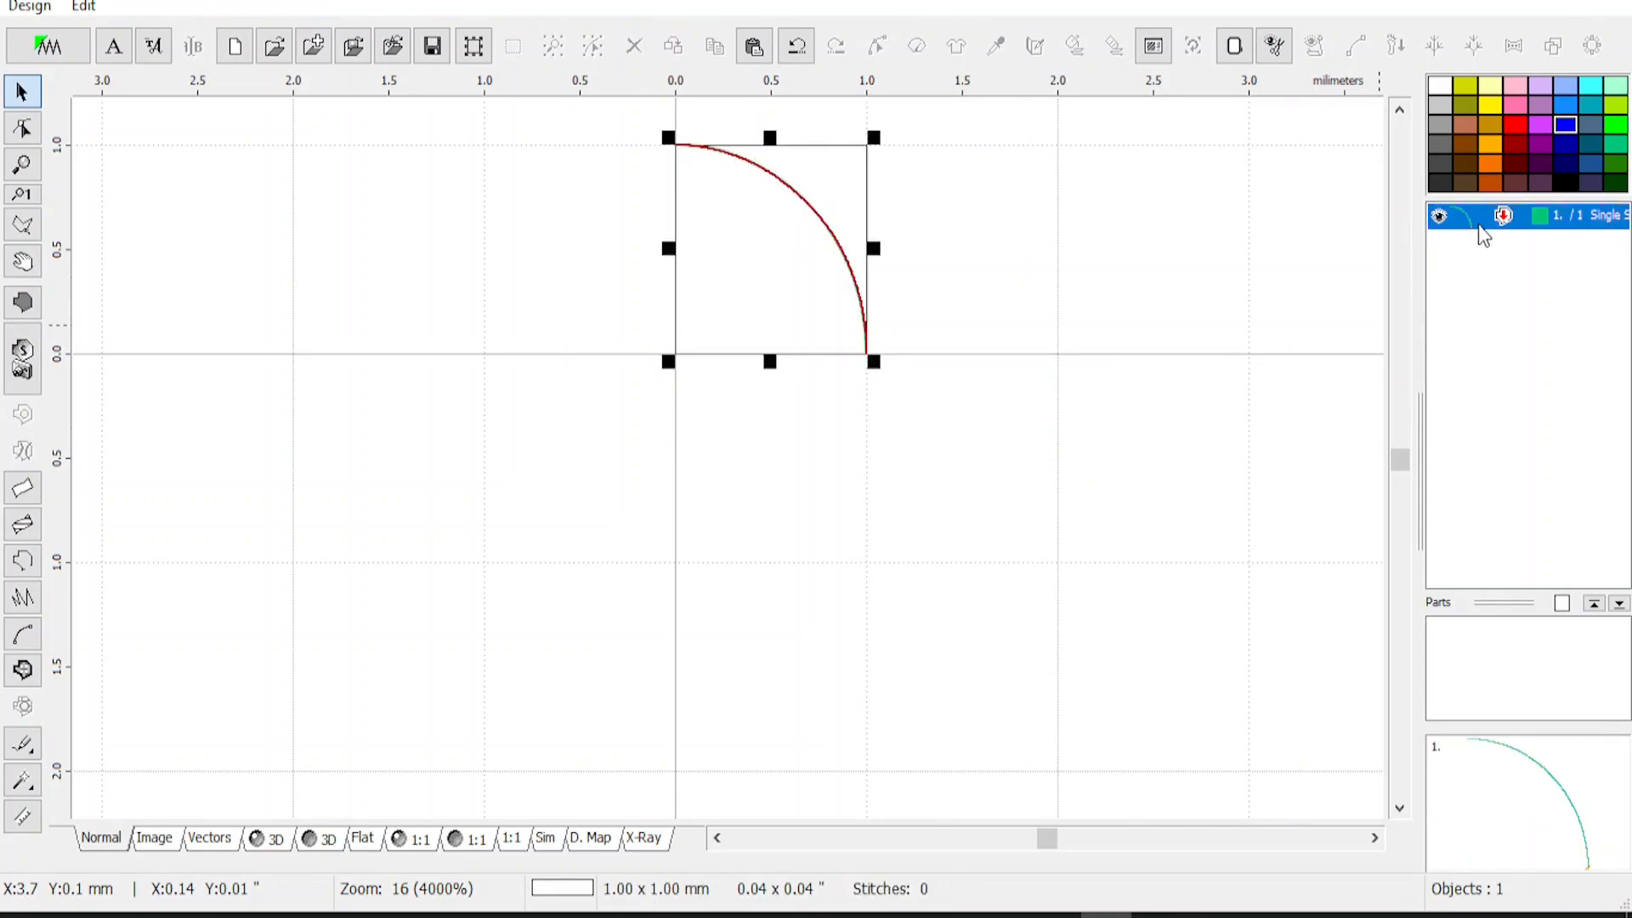
# Start a fill object with a straight 1 mm edge along the horizontal axis, from the origin to the arc's lower end
pyautogui.scroll(-1, 1316, 224)
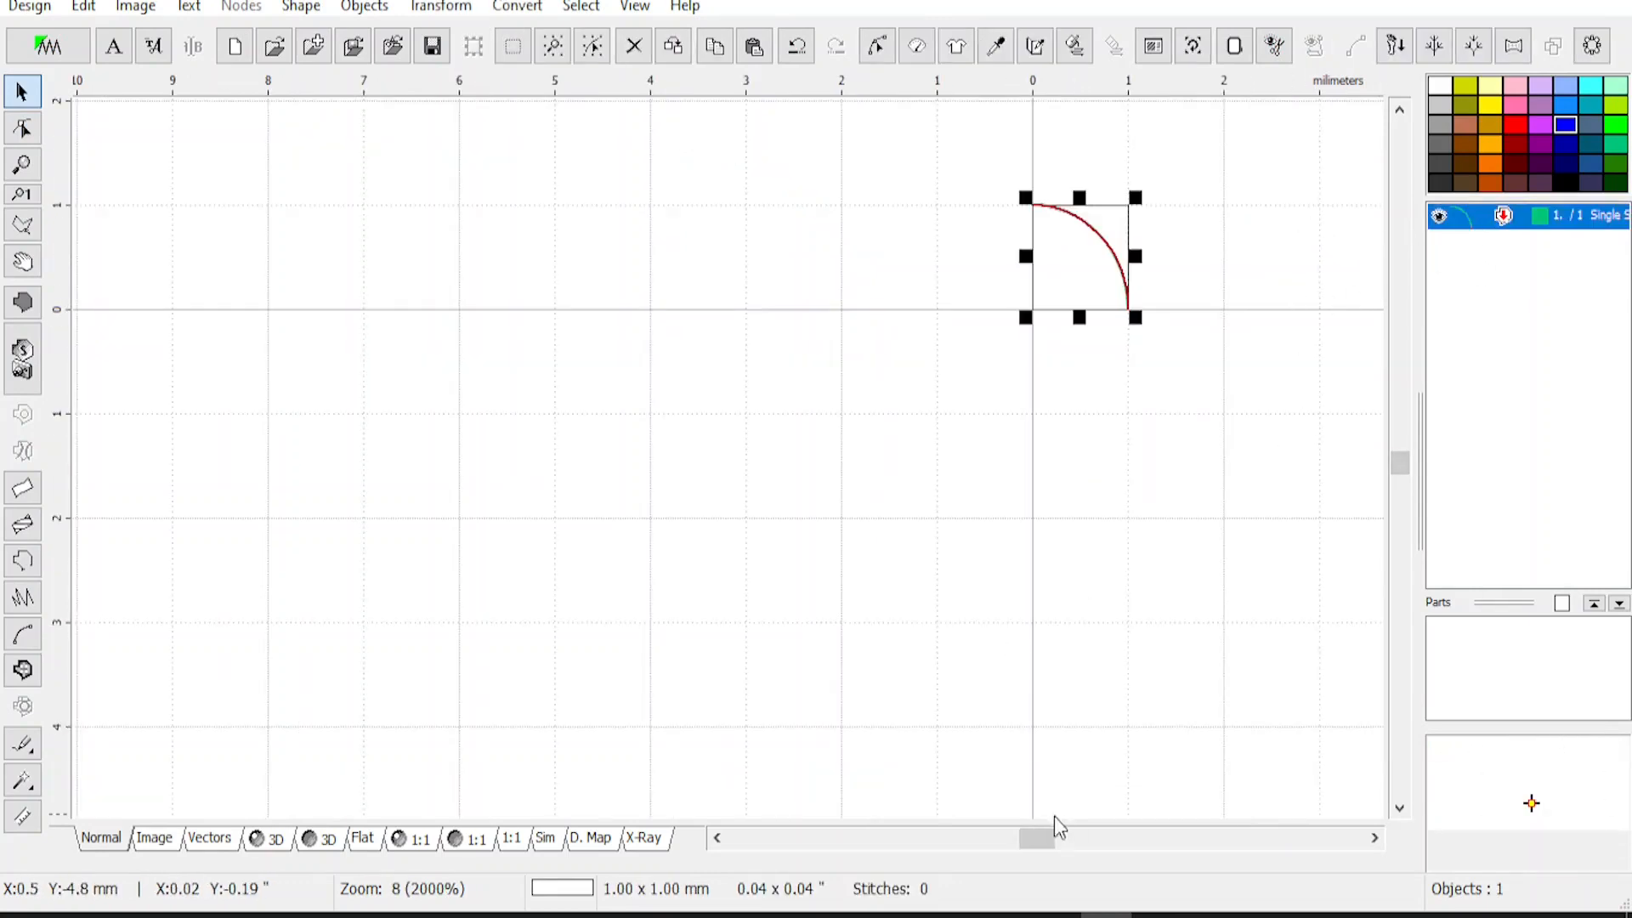
pyautogui.moveTo(1039, 843); pyautogui.dragTo(1042, 843)
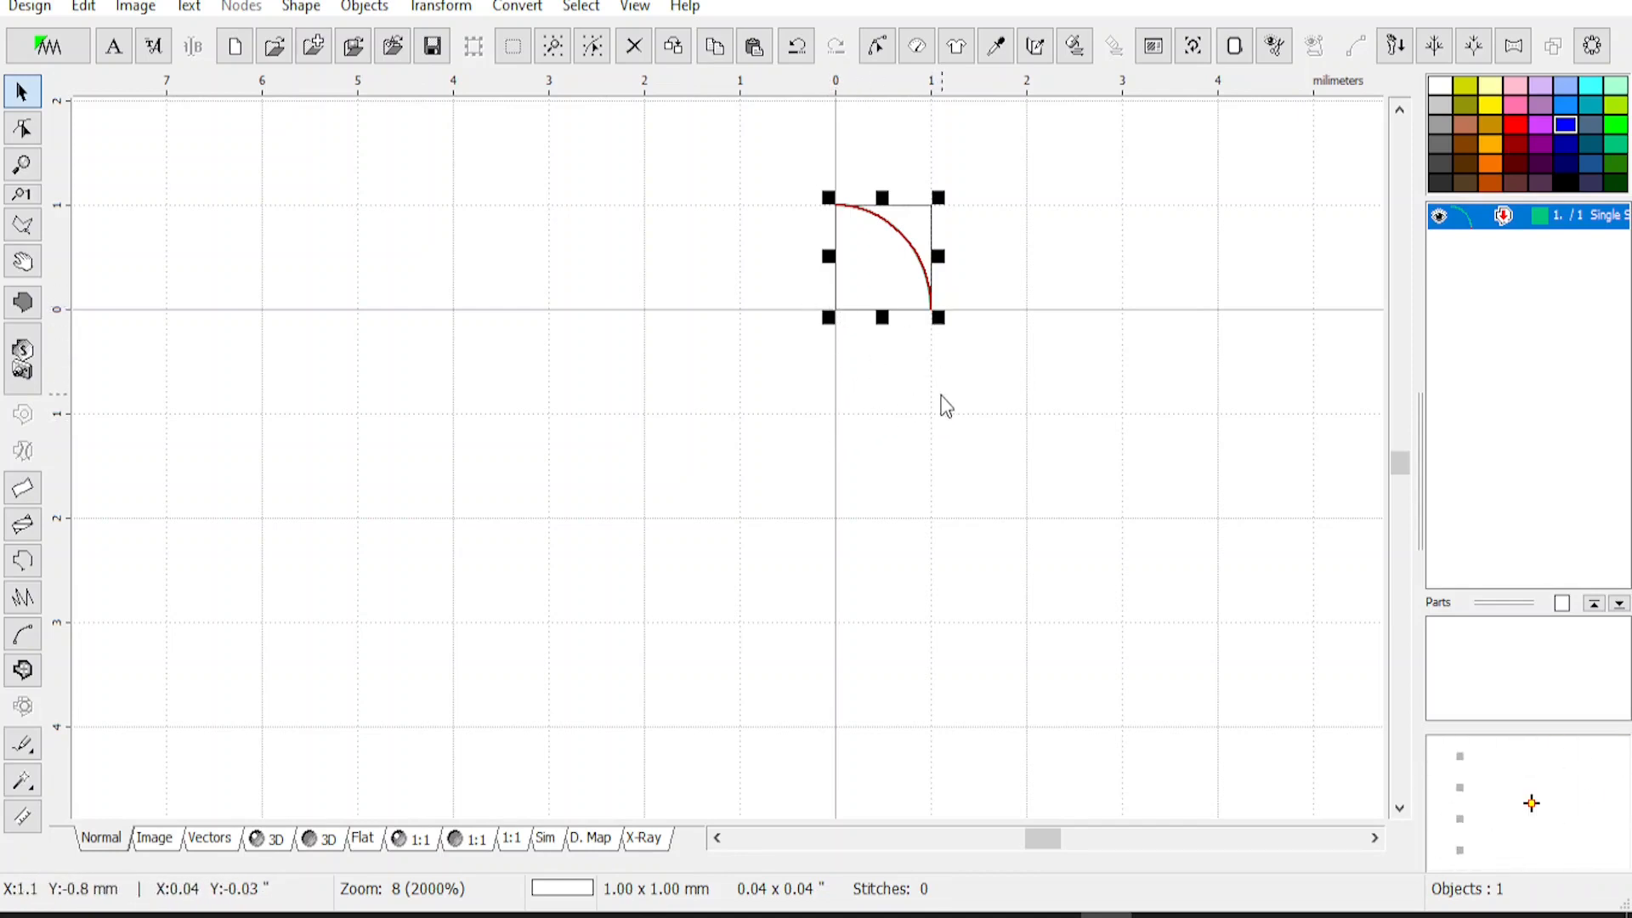
pyautogui.click(22, 305)
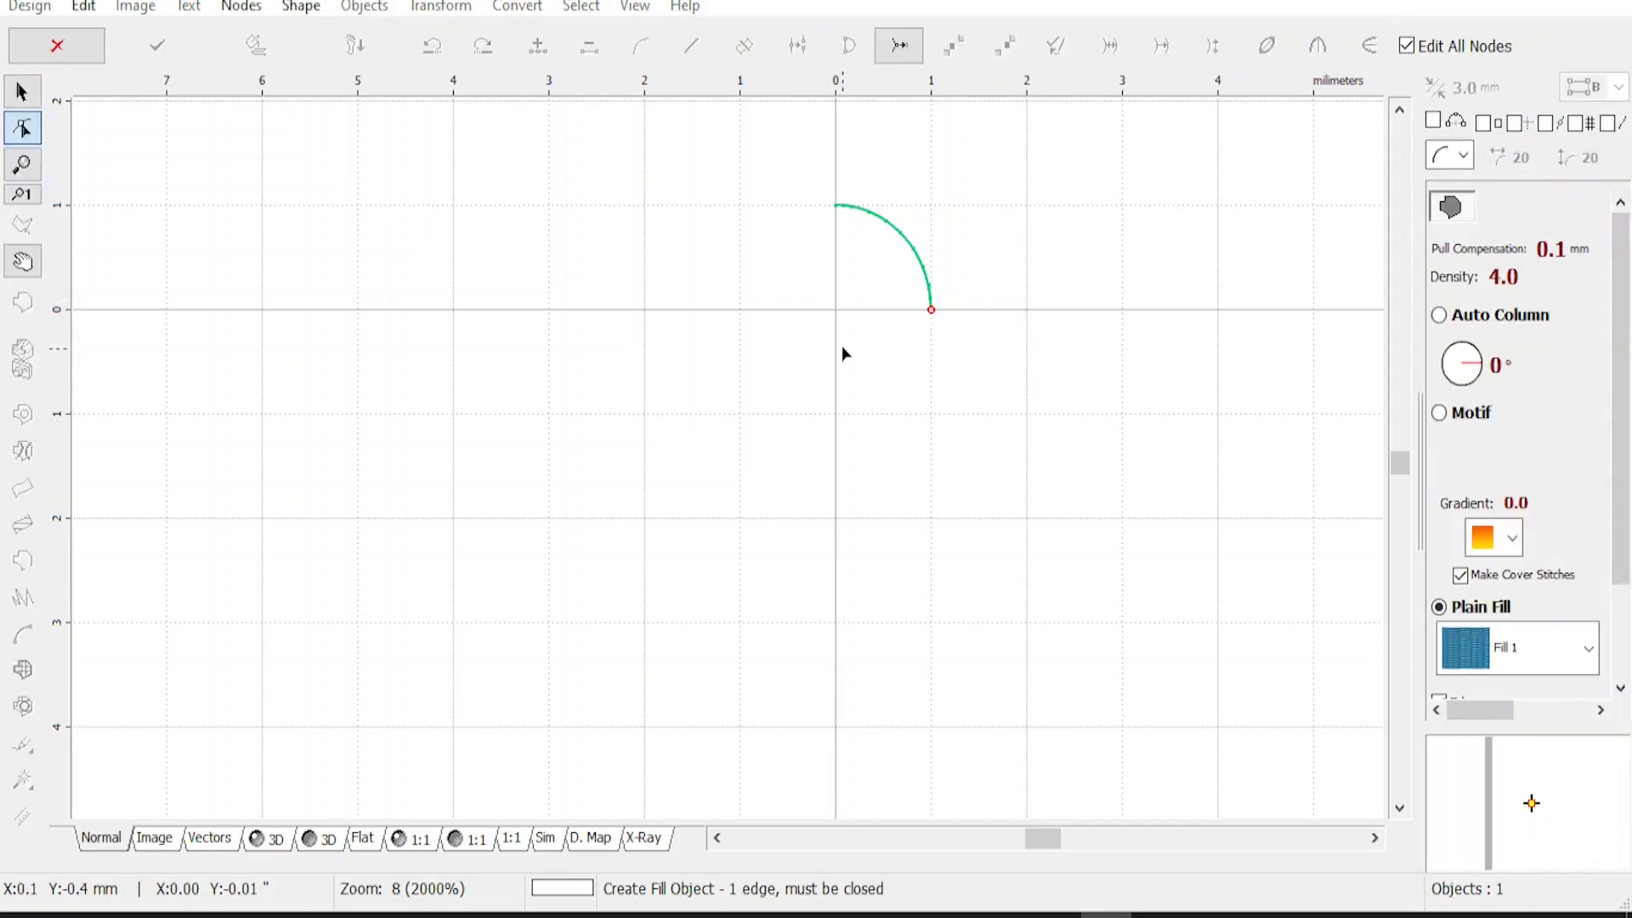
pyautogui.click(853, 328)
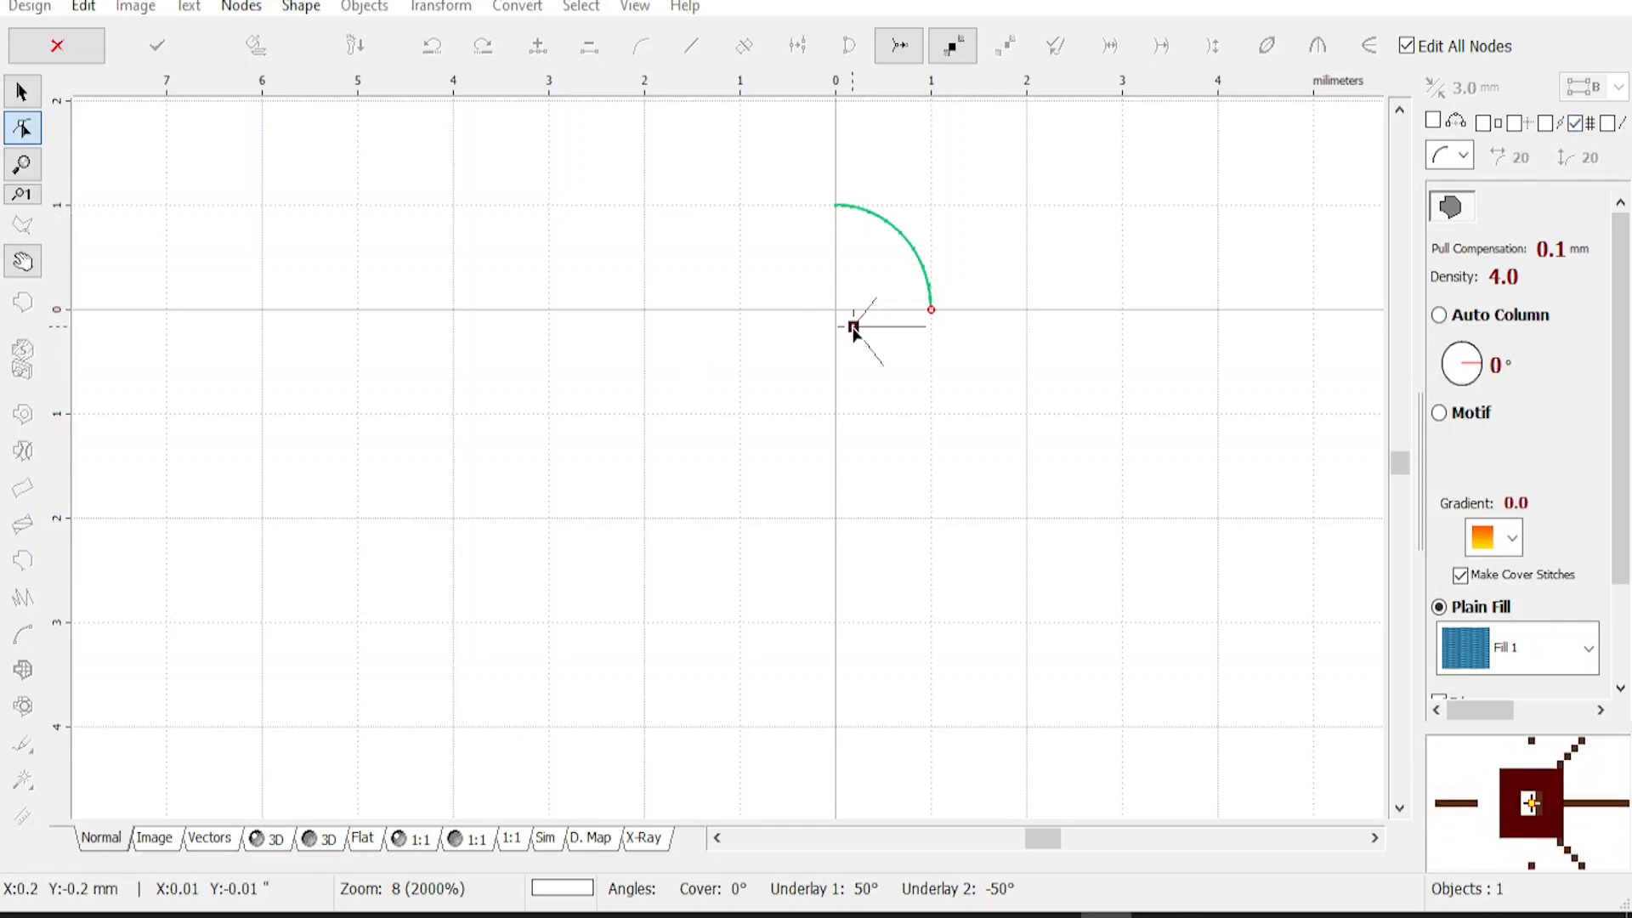
pyautogui.moveTo(853, 326); pyautogui.dragTo(836, 311)
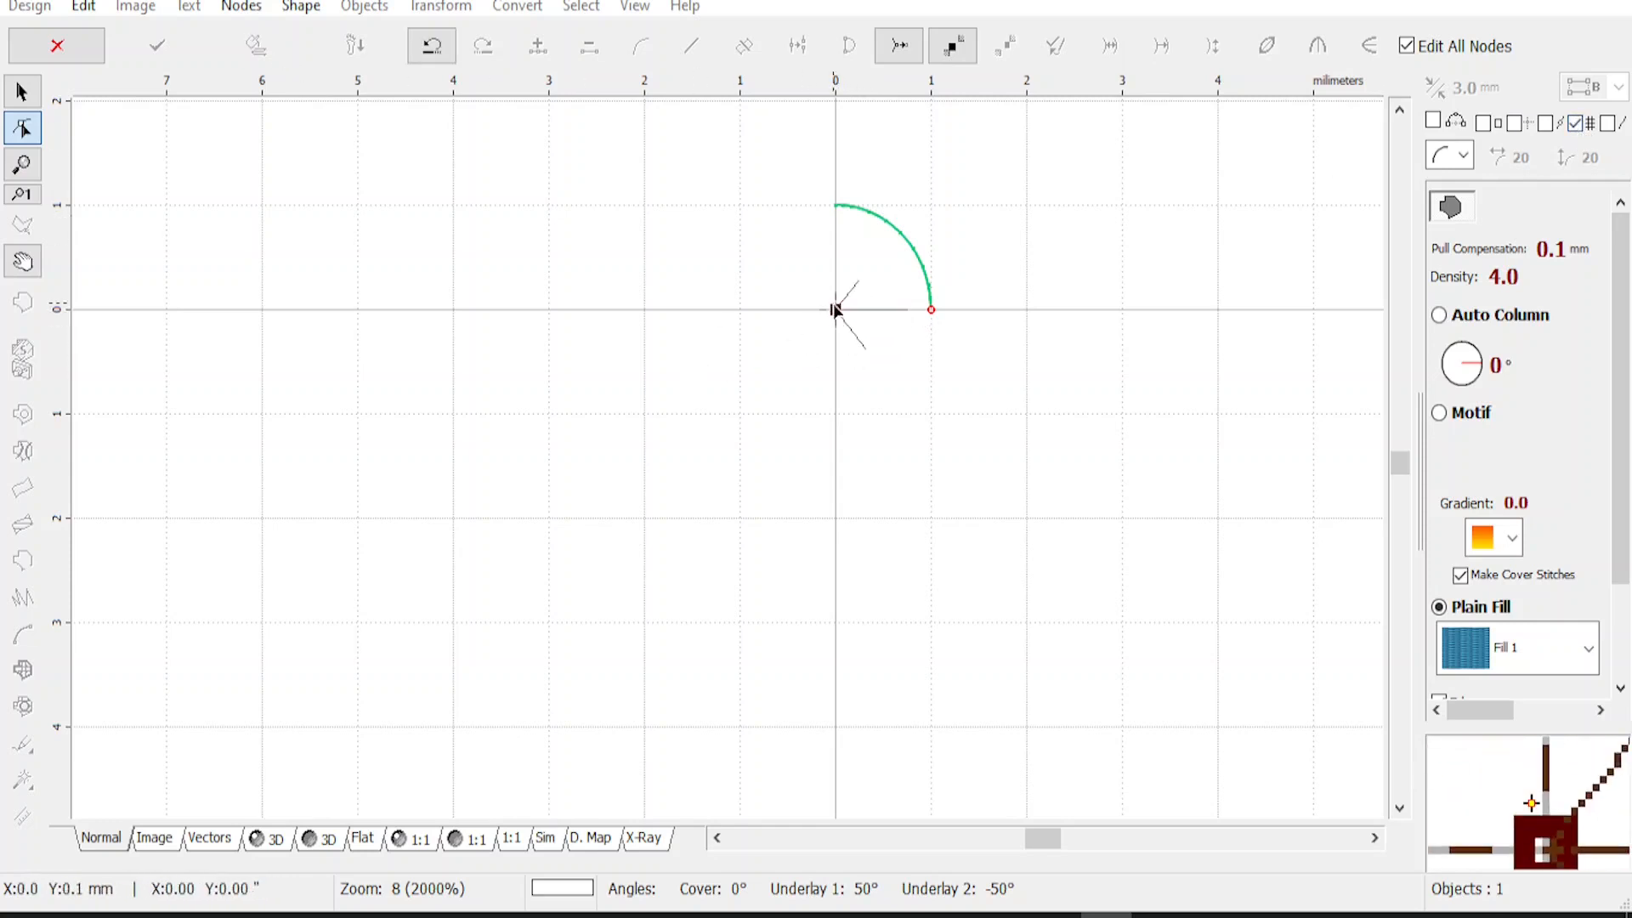
pyautogui.moveTo(837, 311); pyautogui.dragTo(918, 335)
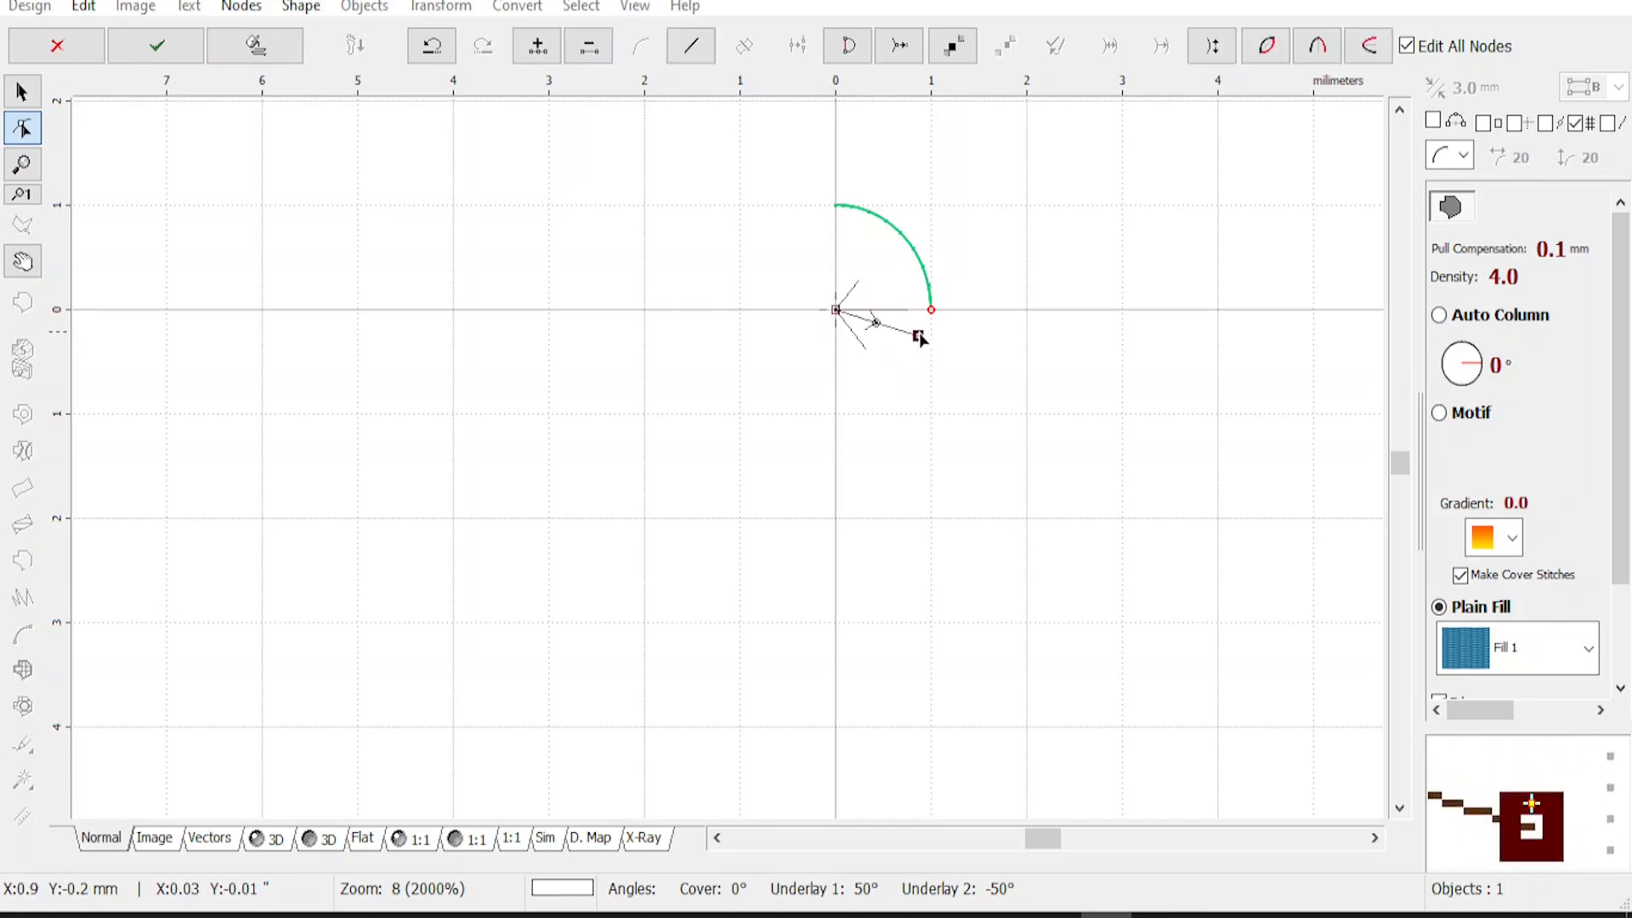
pyautogui.click(1453, 156)
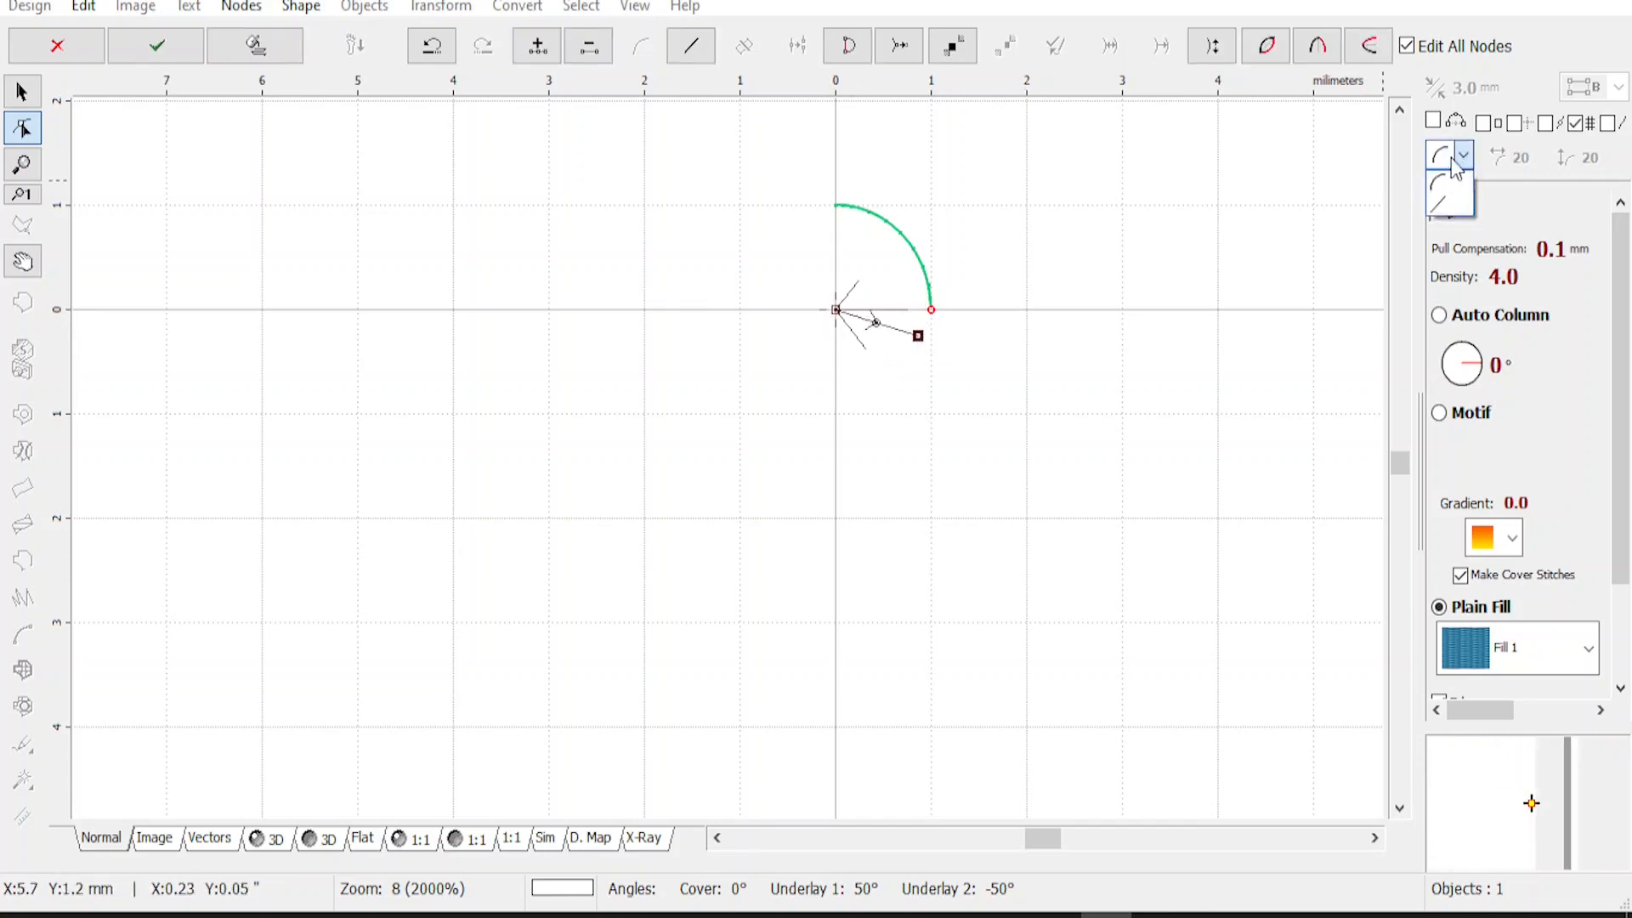
pyautogui.click(1450, 207)
pyautogui.moveTo(918, 335); pyautogui.dragTo(931, 310)
pyautogui.click(691, 46)
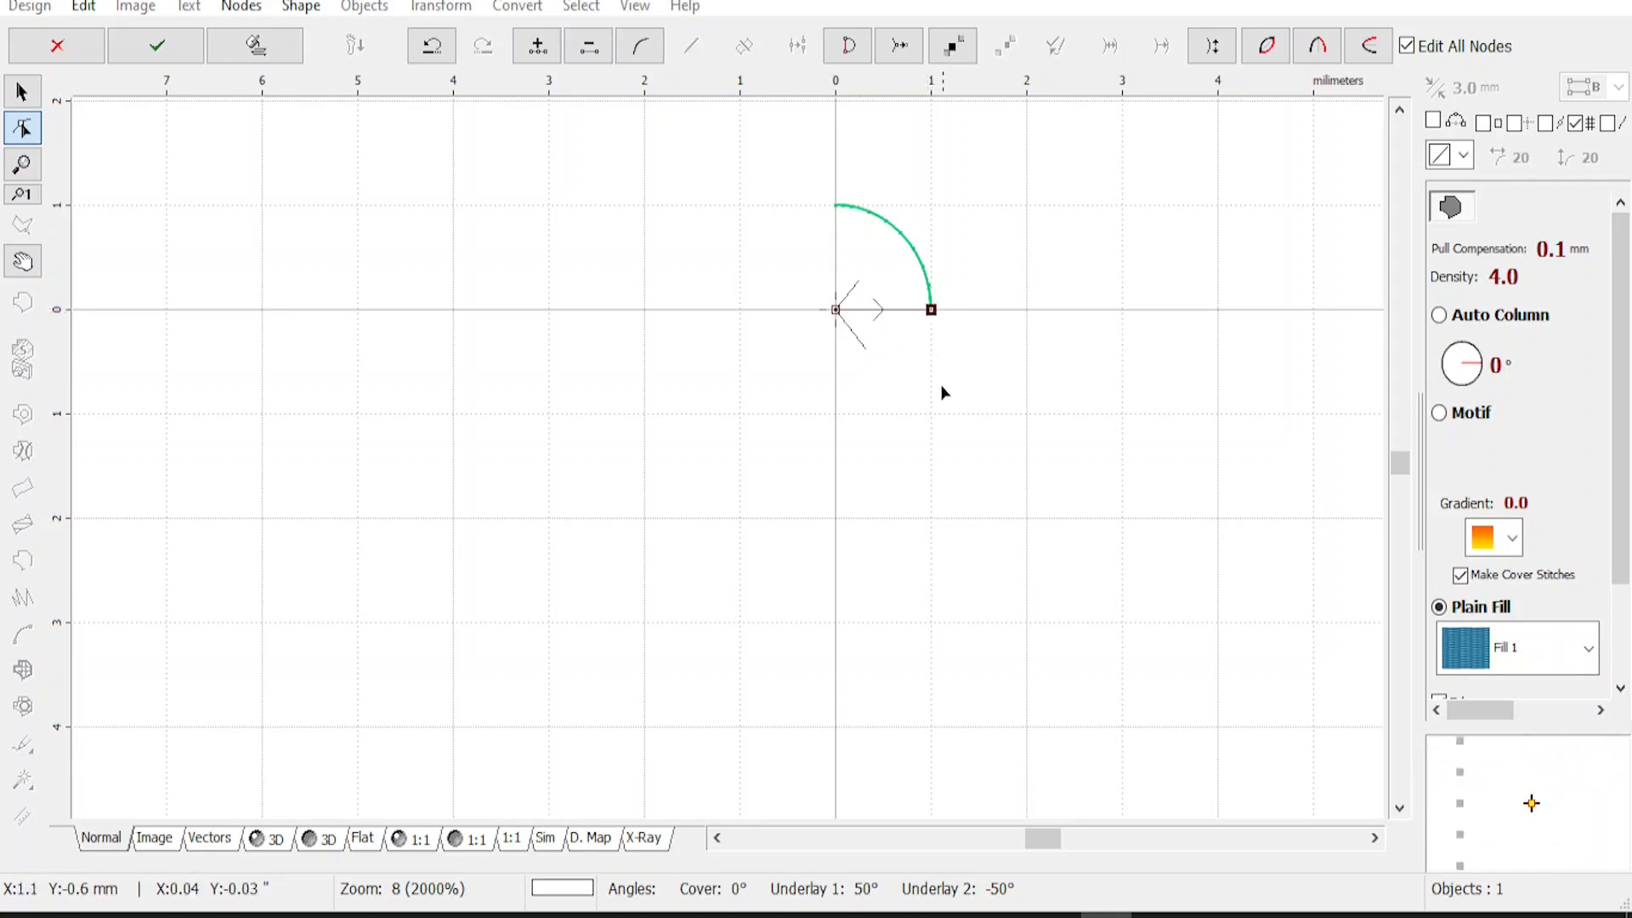
# Complete the fill as a closed 1 mm square below the horizontal axis, and order it before the arc
pyautogui.click(928, 408)
pyautogui.click(859, 444)
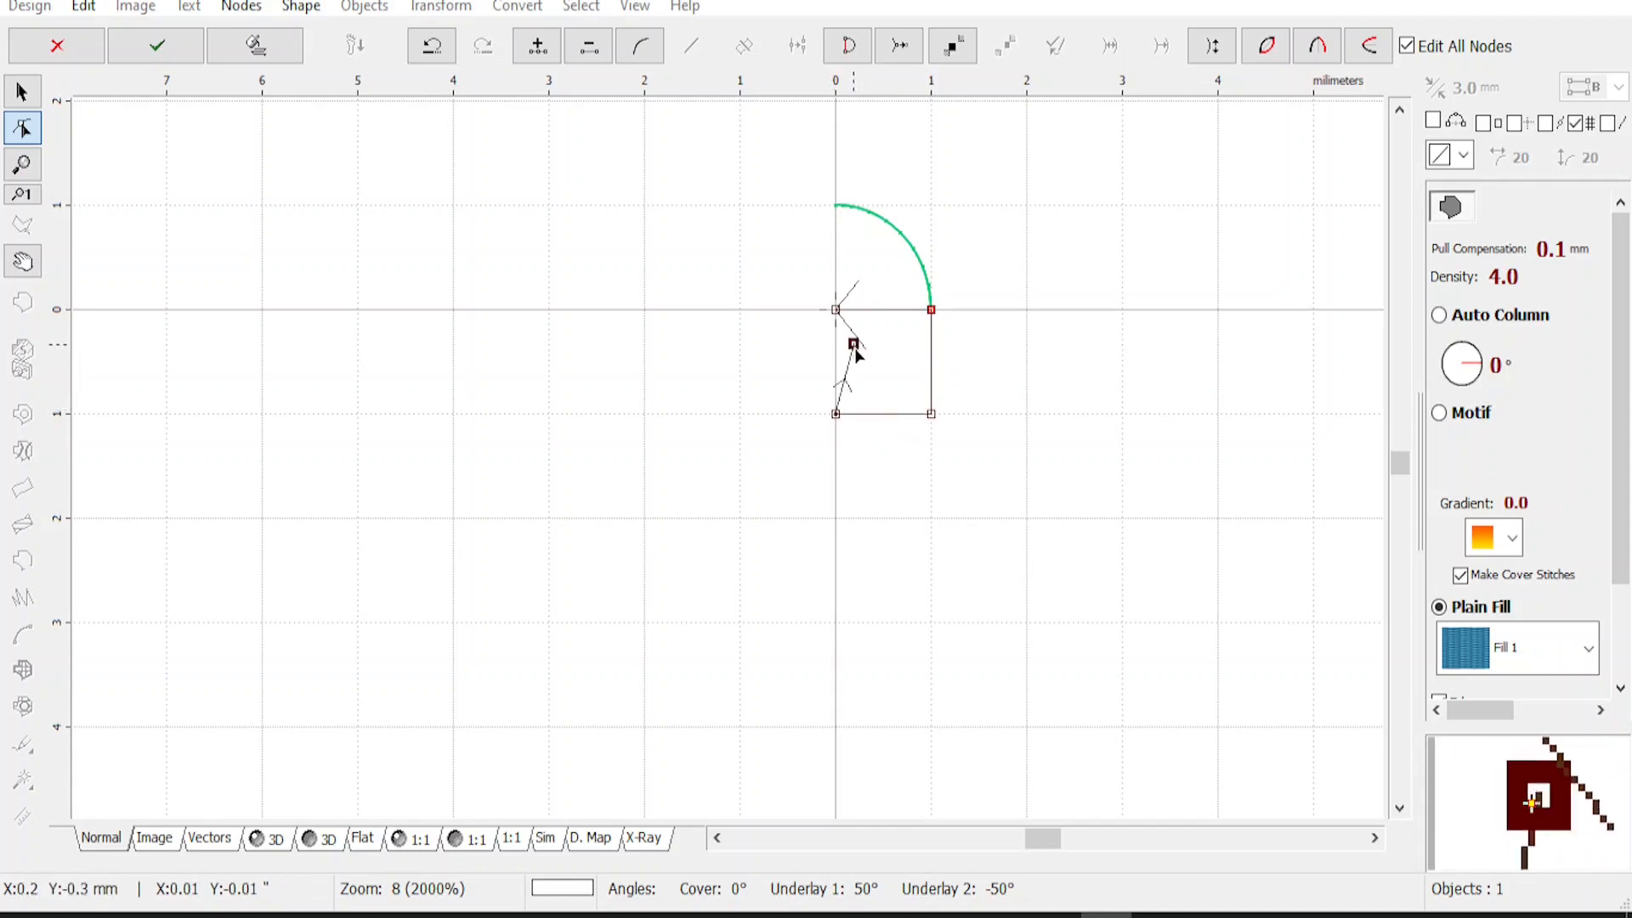
pyautogui.click(848, 45)
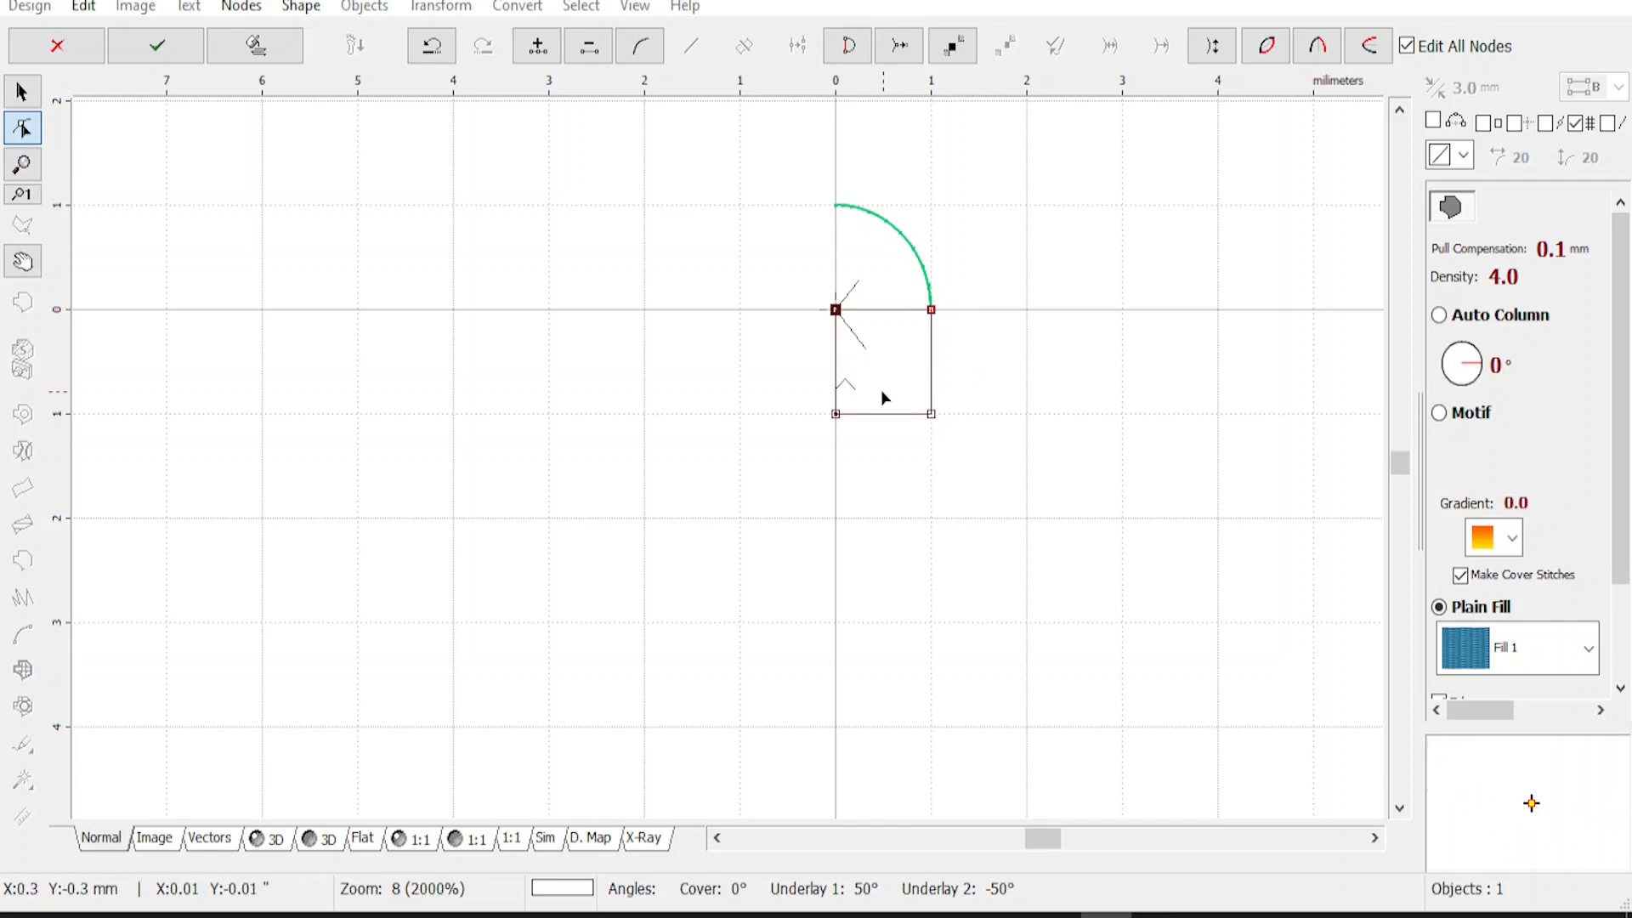
pyautogui.click(854, 337)
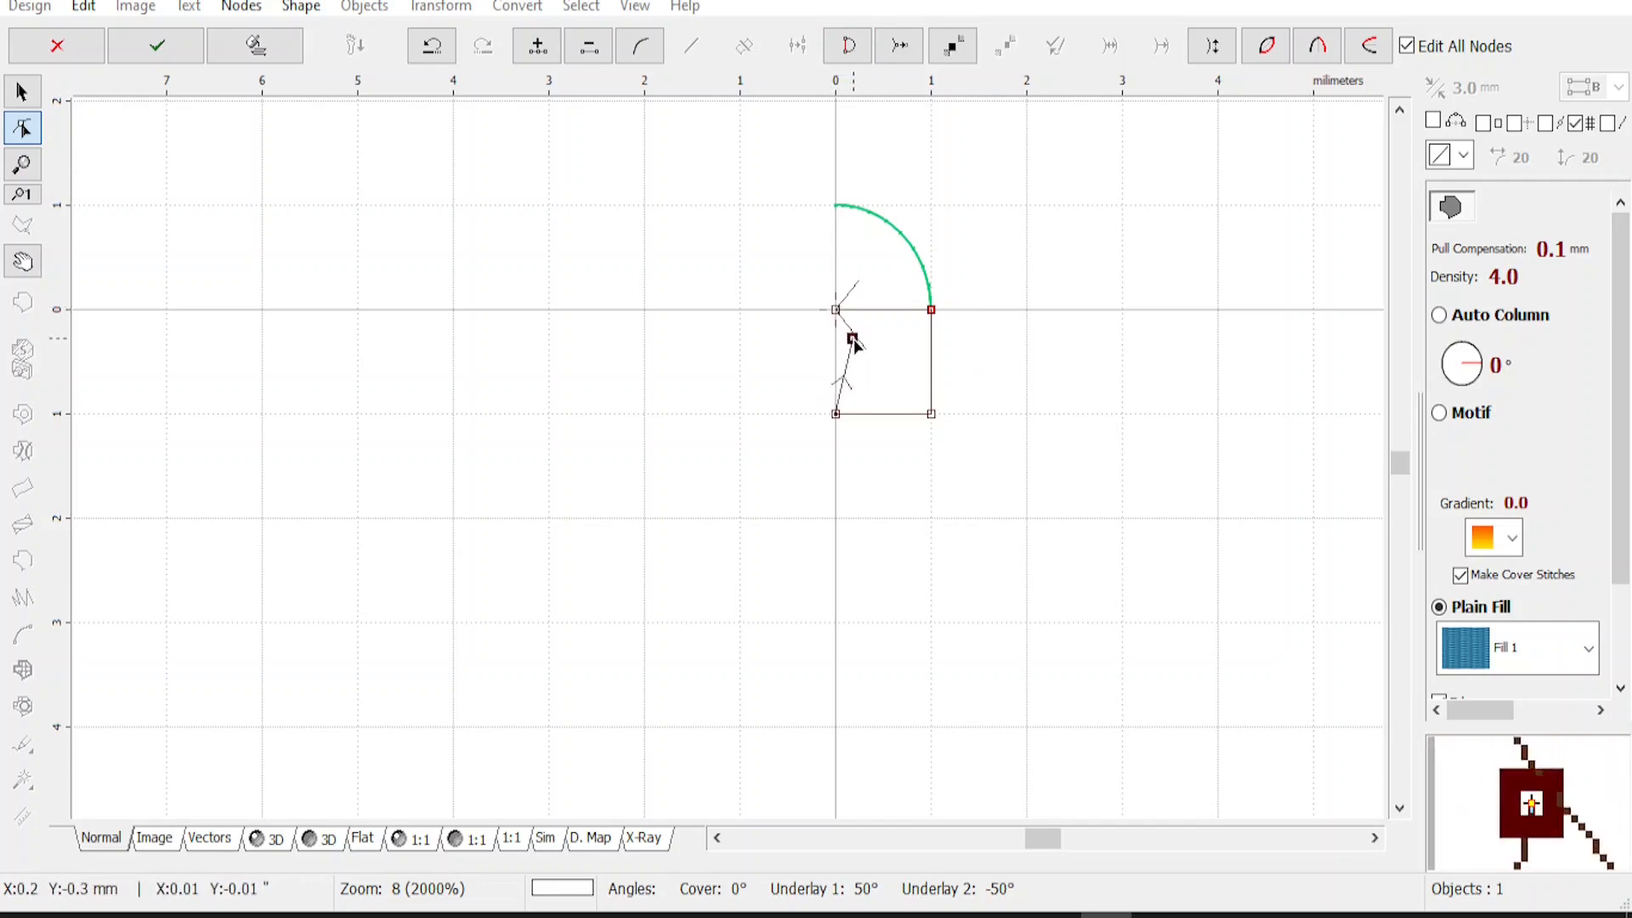
pyautogui.click(850, 52)
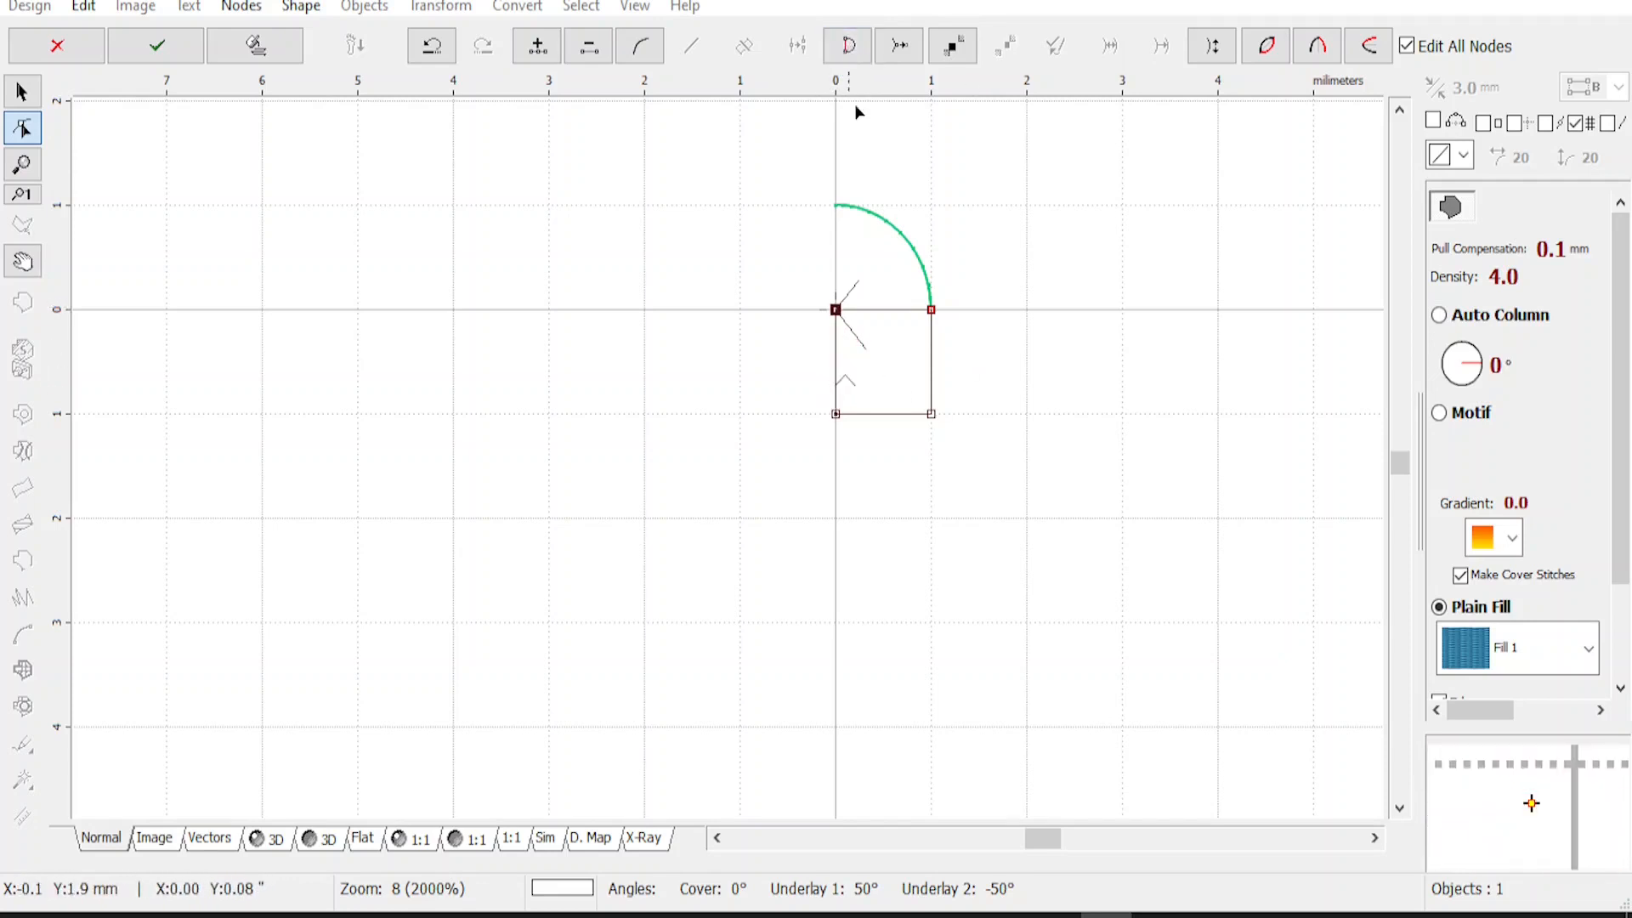
pyautogui.press('Return')
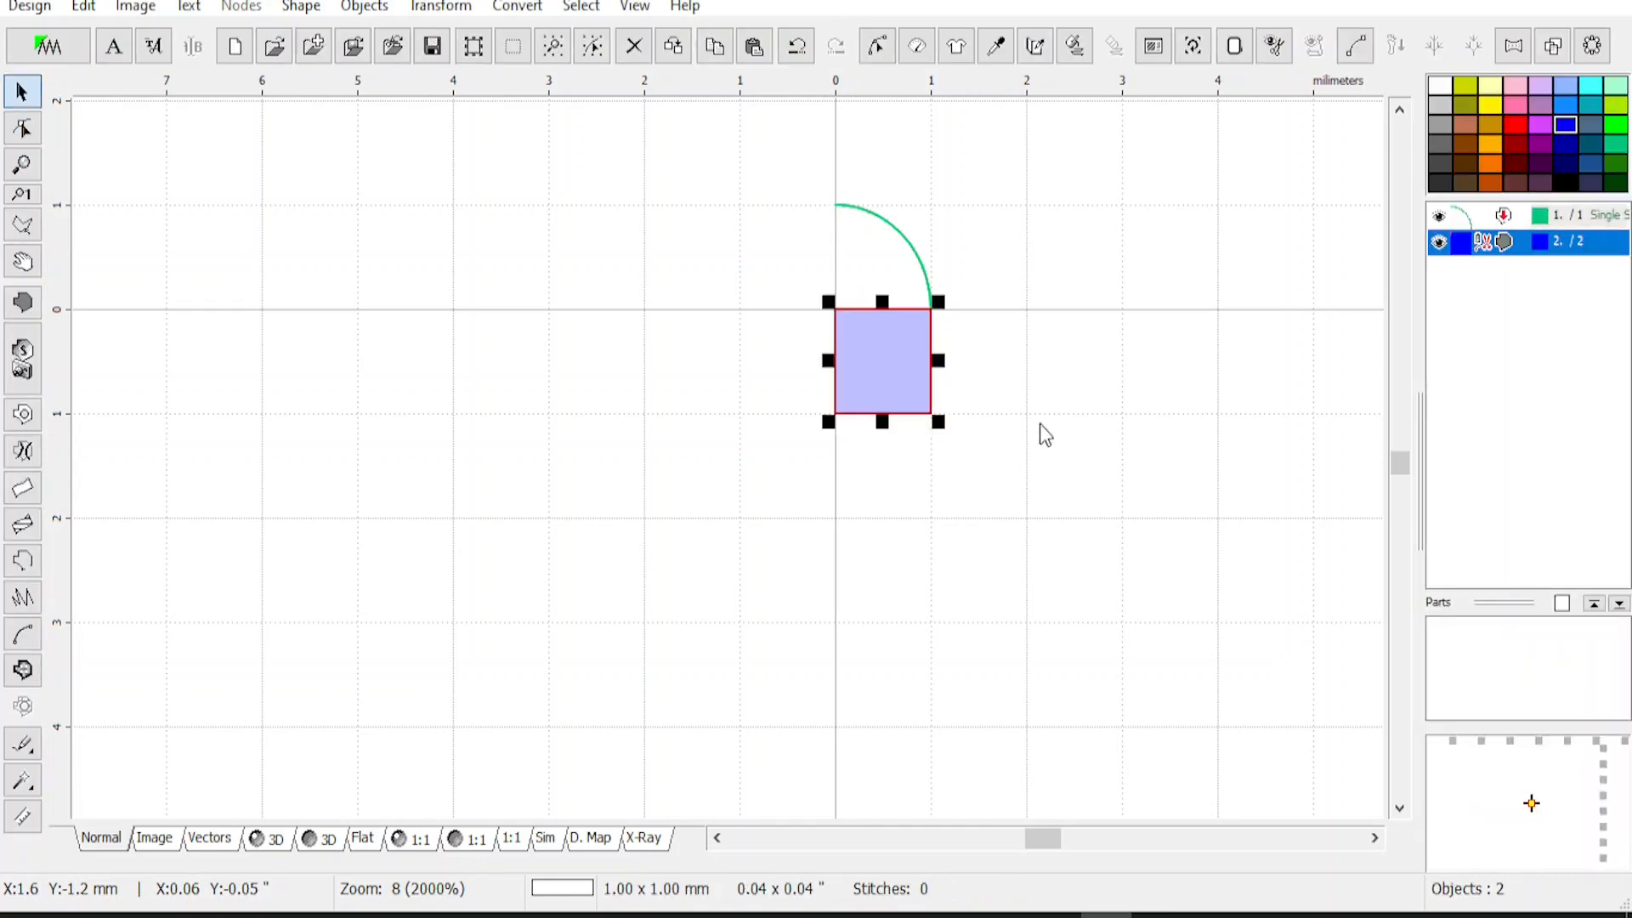
pyautogui.rightClick(1484, 242)
pyautogui.click(1480, 236)
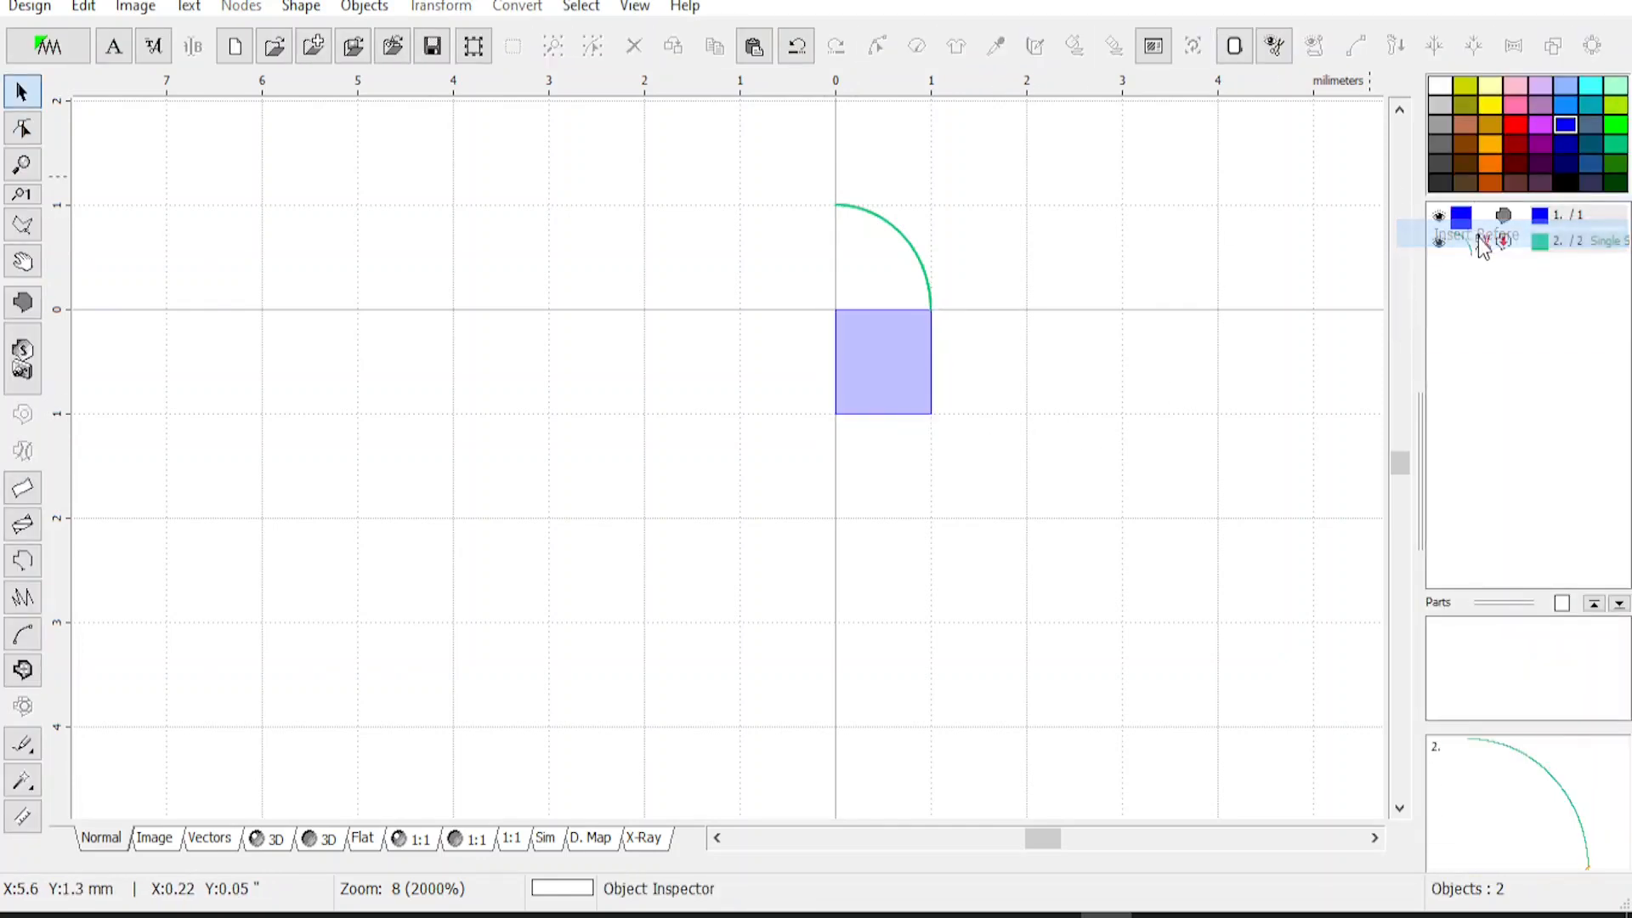
# Create a duplicate of the arc resized to 2.00 mm with its aspect ratio kept
pyautogui.click(1480, 242)
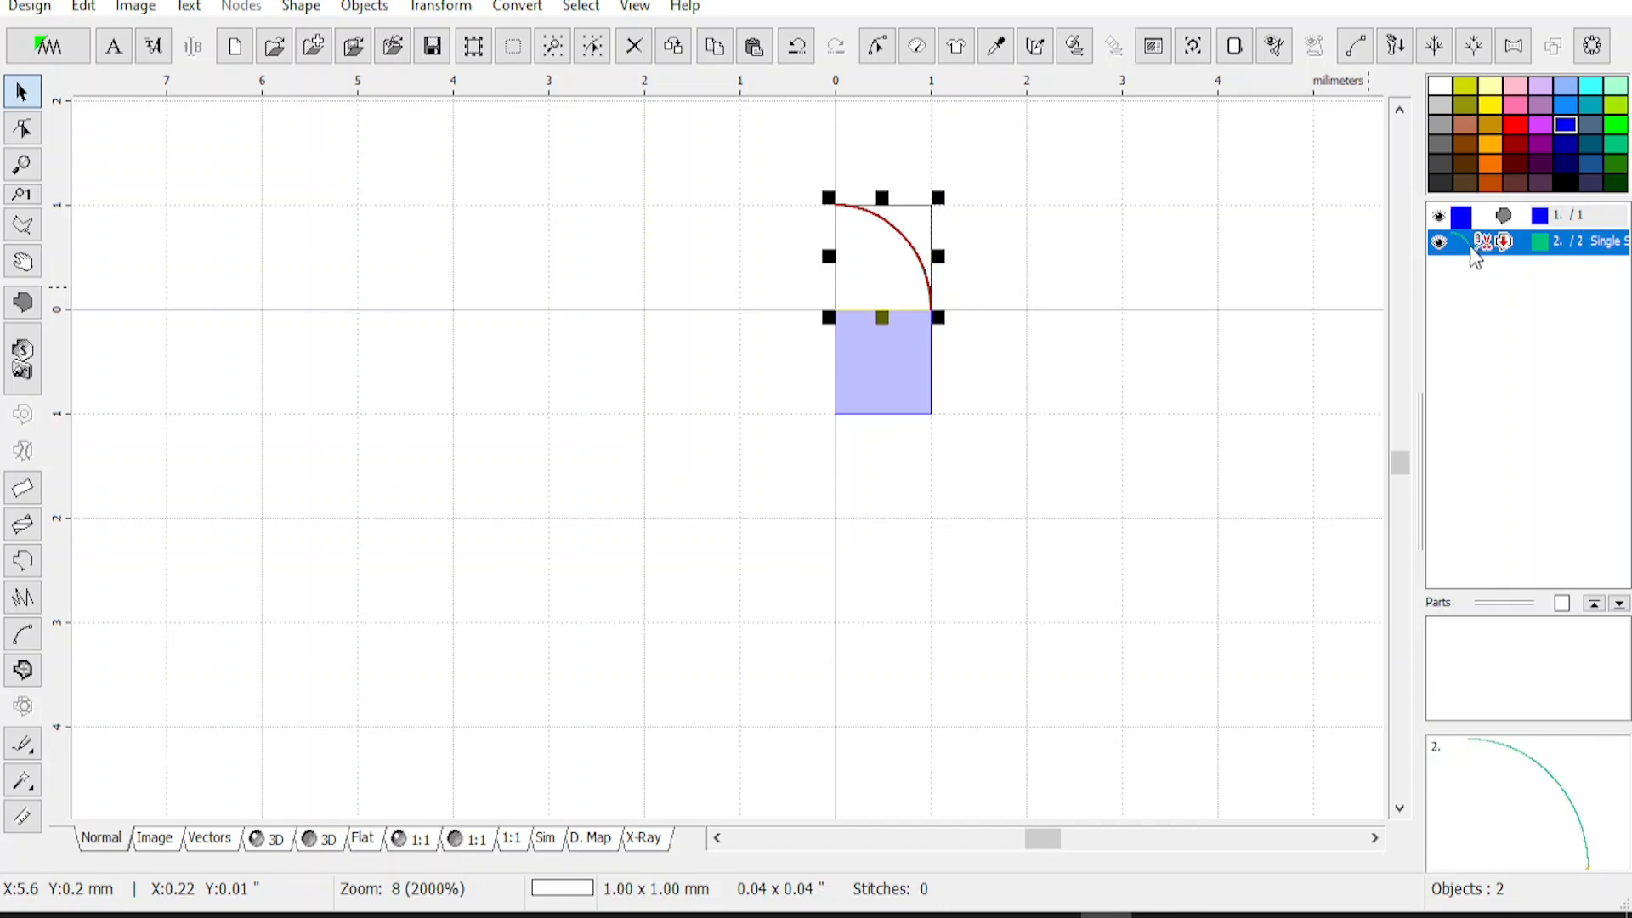
pyautogui.click(1195, 47)
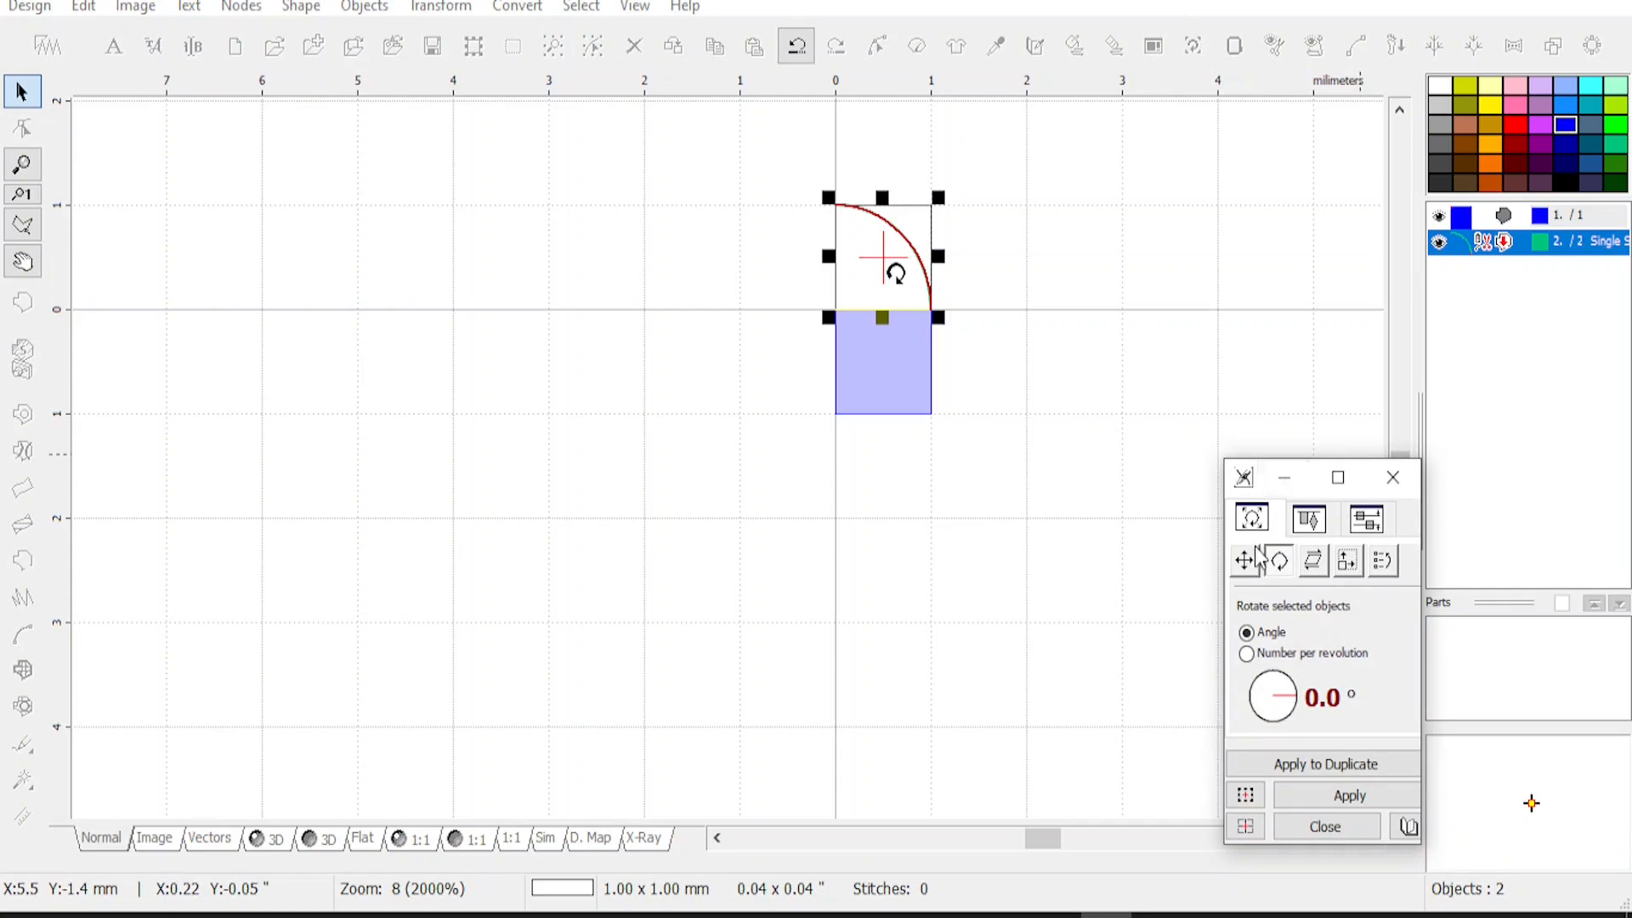
pyautogui.click(1346, 563)
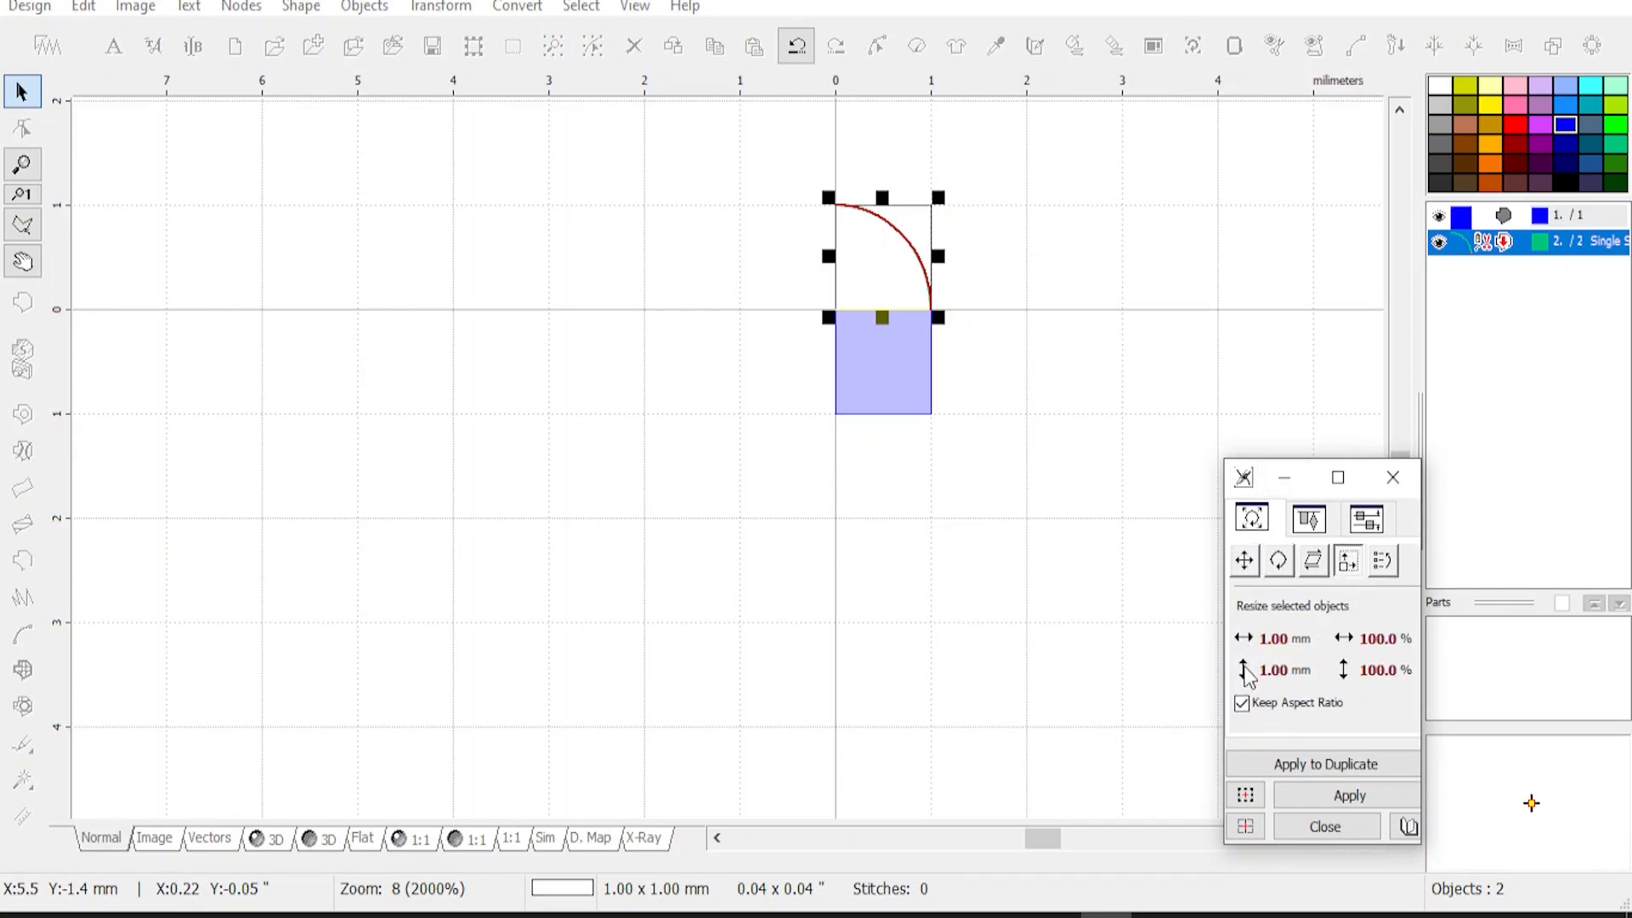
pyautogui.click(1244, 476)
pyautogui.click(1283, 543)
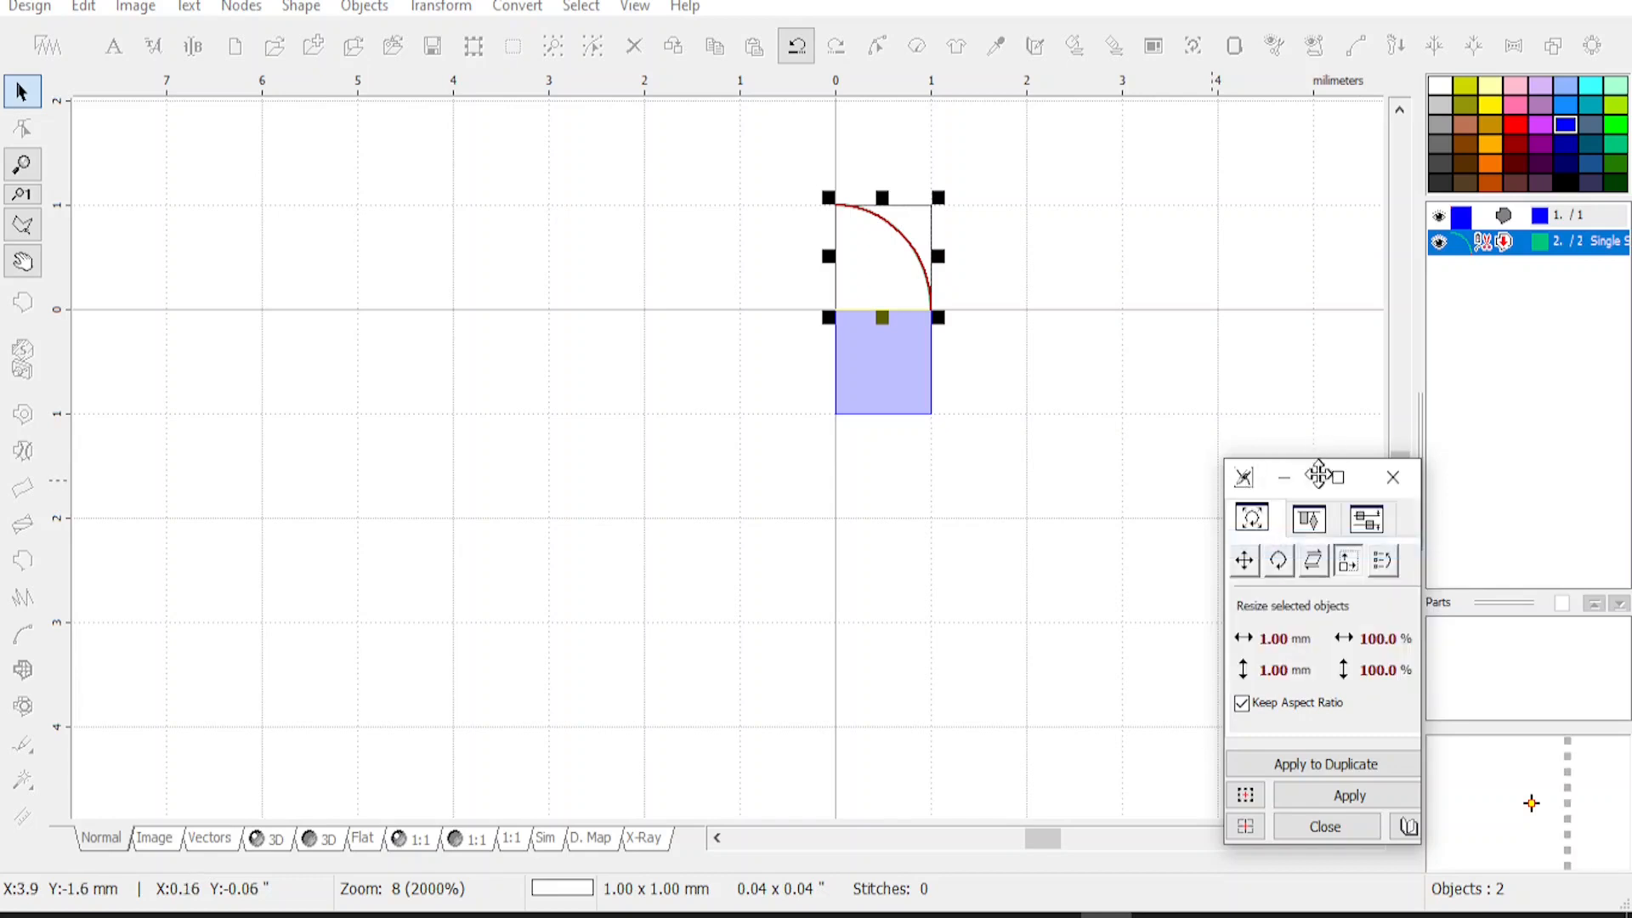
pyautogui.moveTo(1318, 476); pyautogui.dragTo(1311, 236)
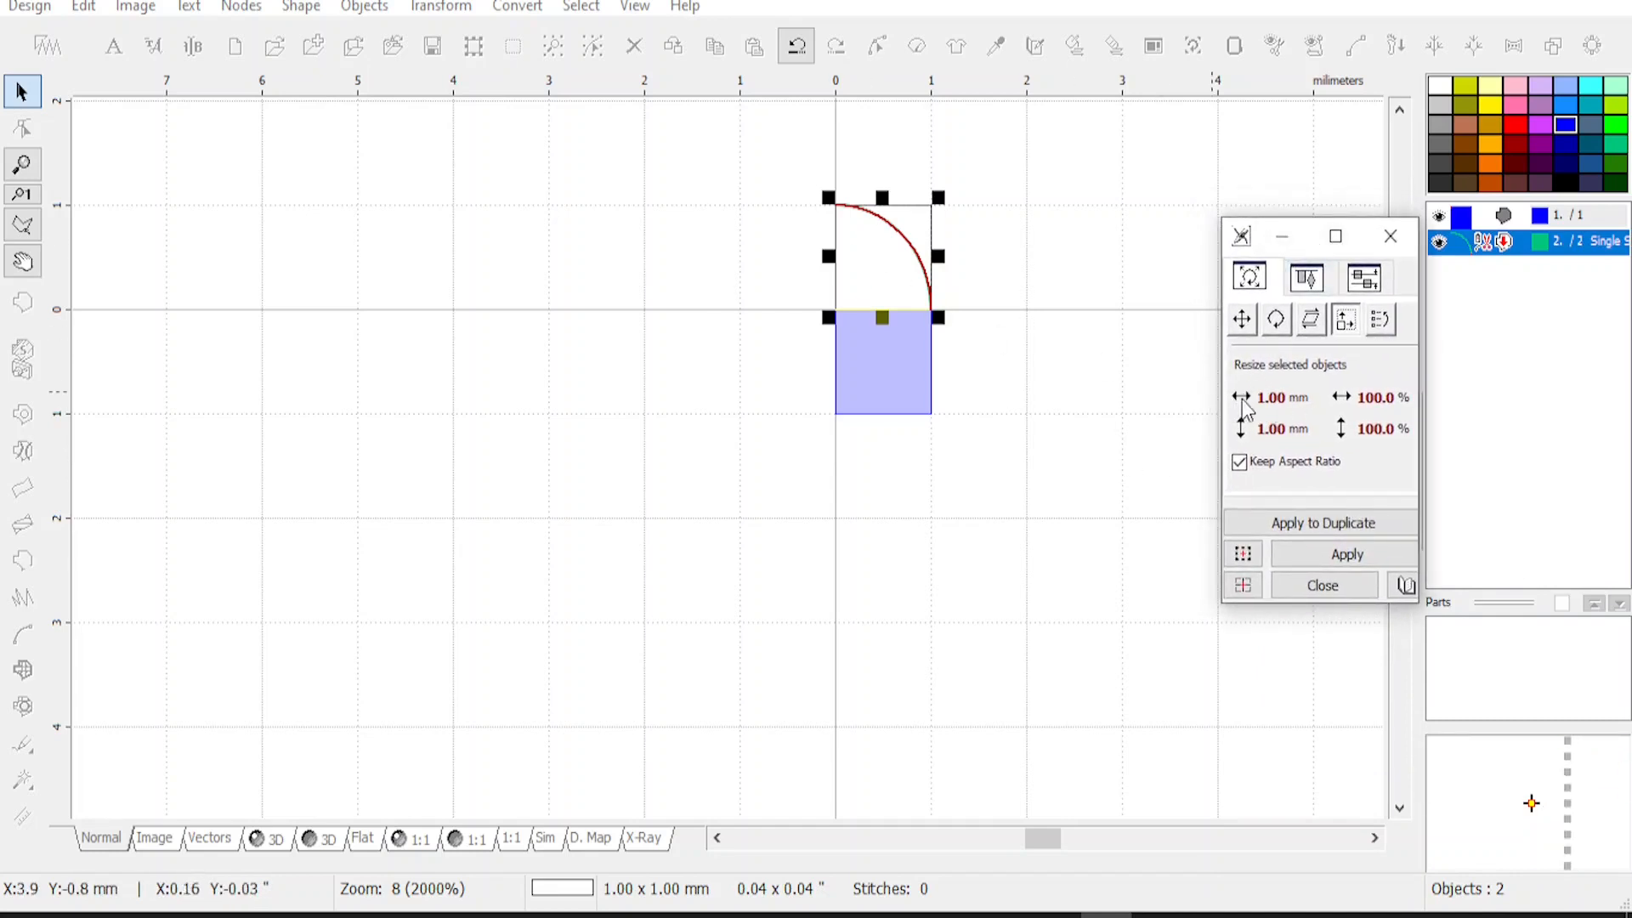
pyautogui.click(1242, 401)
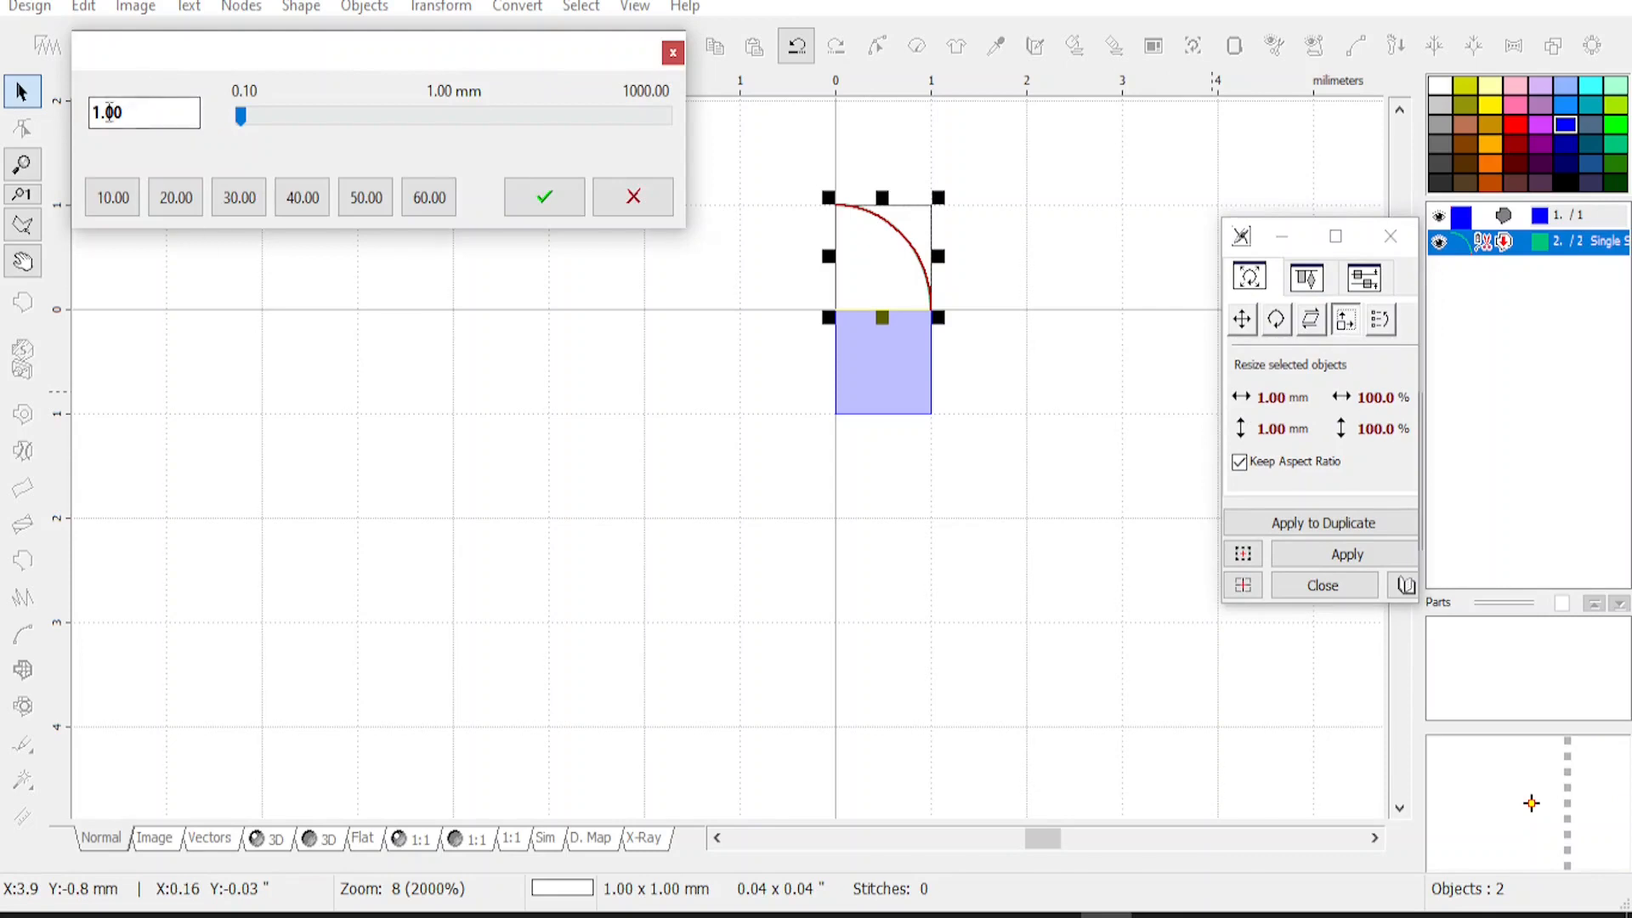
pyautogui.moveTo(231, 63); pyautogui.dragTo(704, 520)
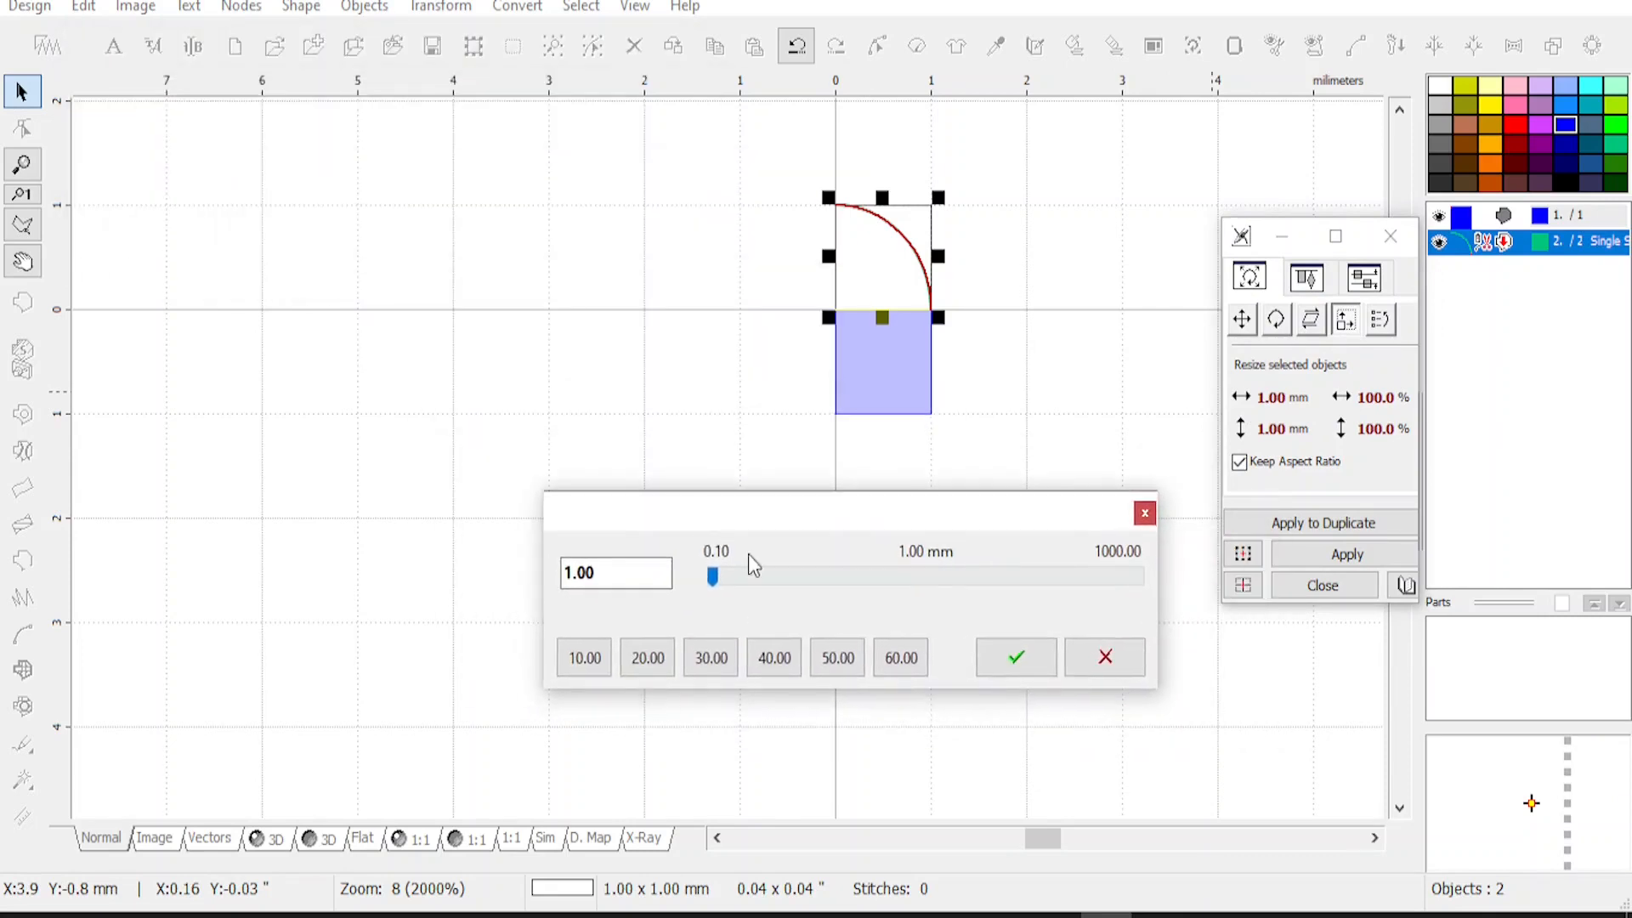
pyautogui.moveTo(594, 569); pyautogui.dragTo(503, 595)
pyautogui.write('2')
pyautogui.click(1018, 662)
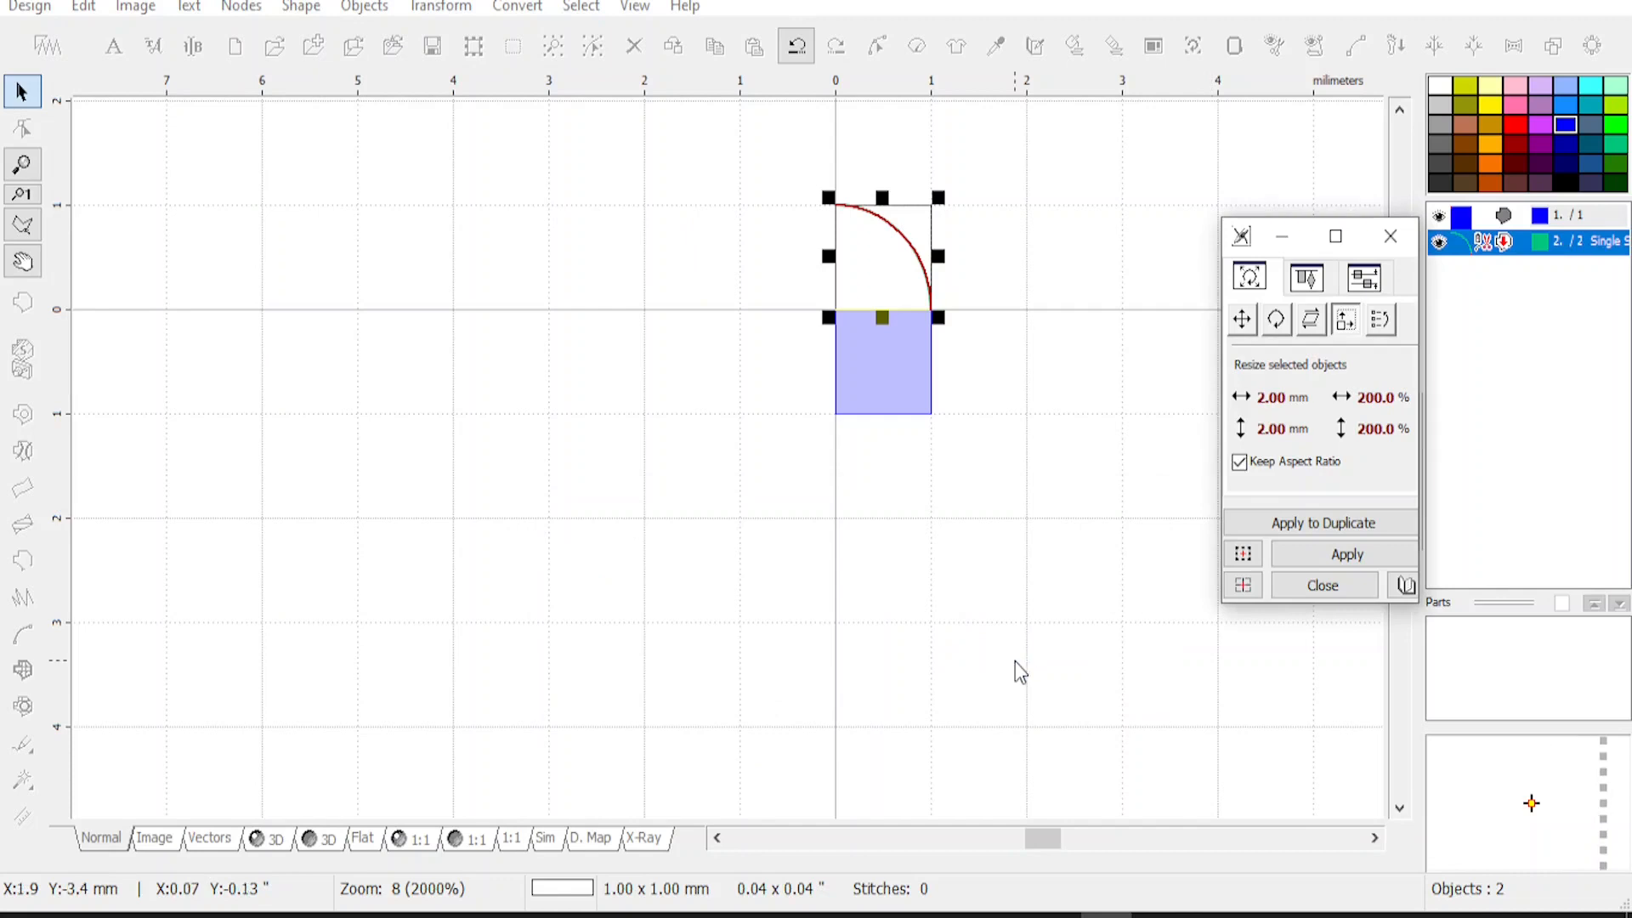
pyautogui.click(1313, 525)
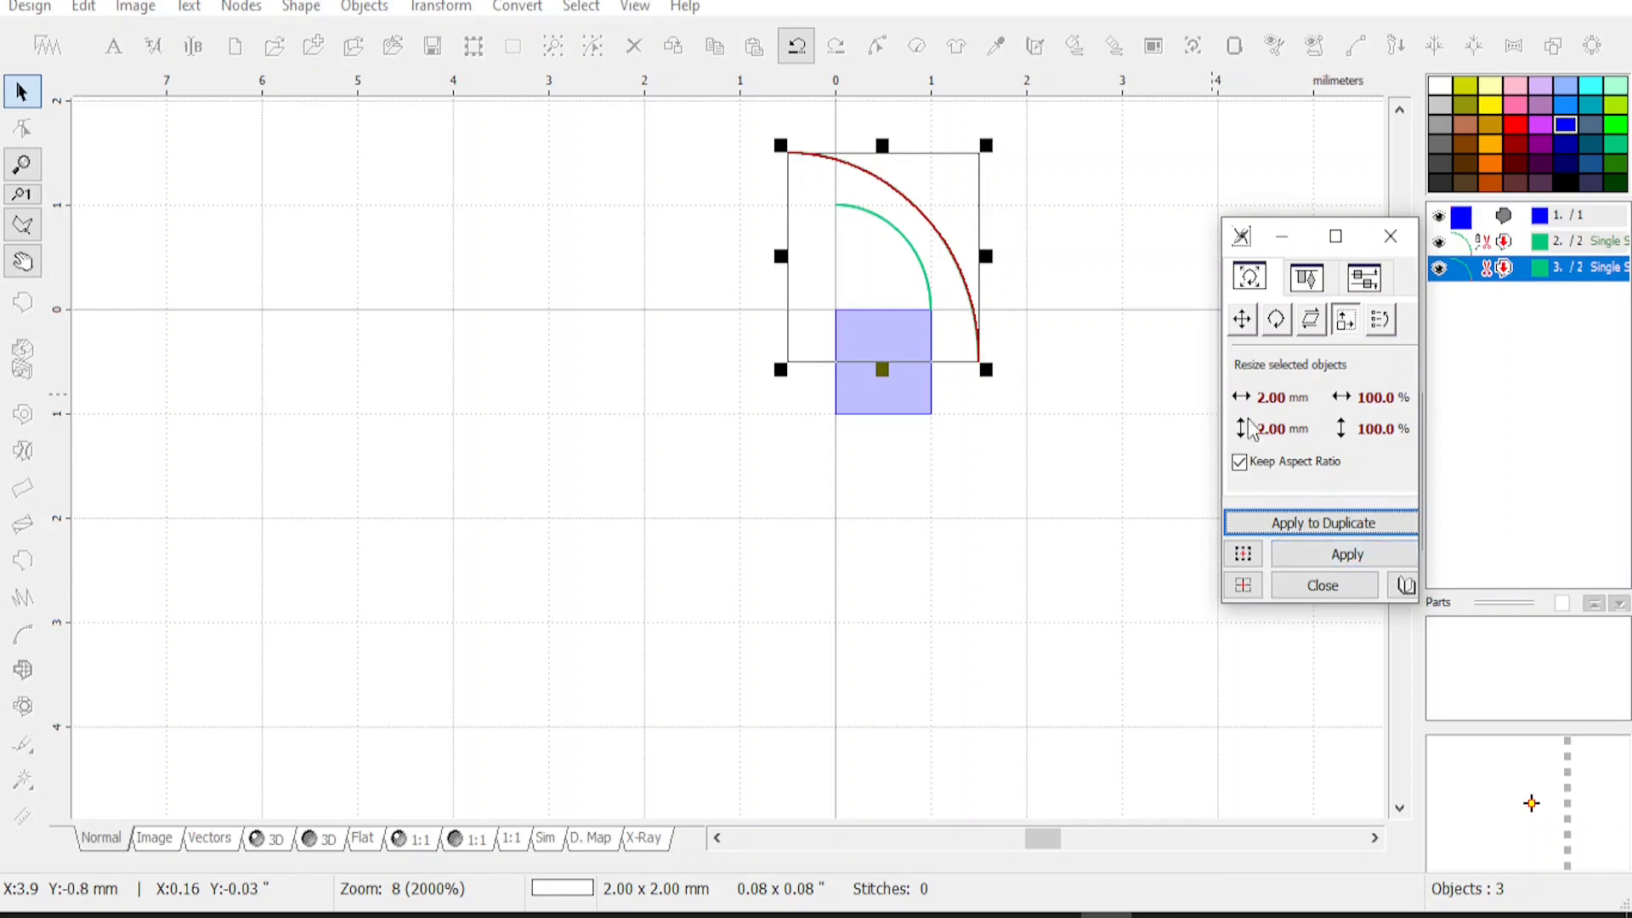
pyautogui.click(1310, 522)
pyautogui.click(1322, 586)
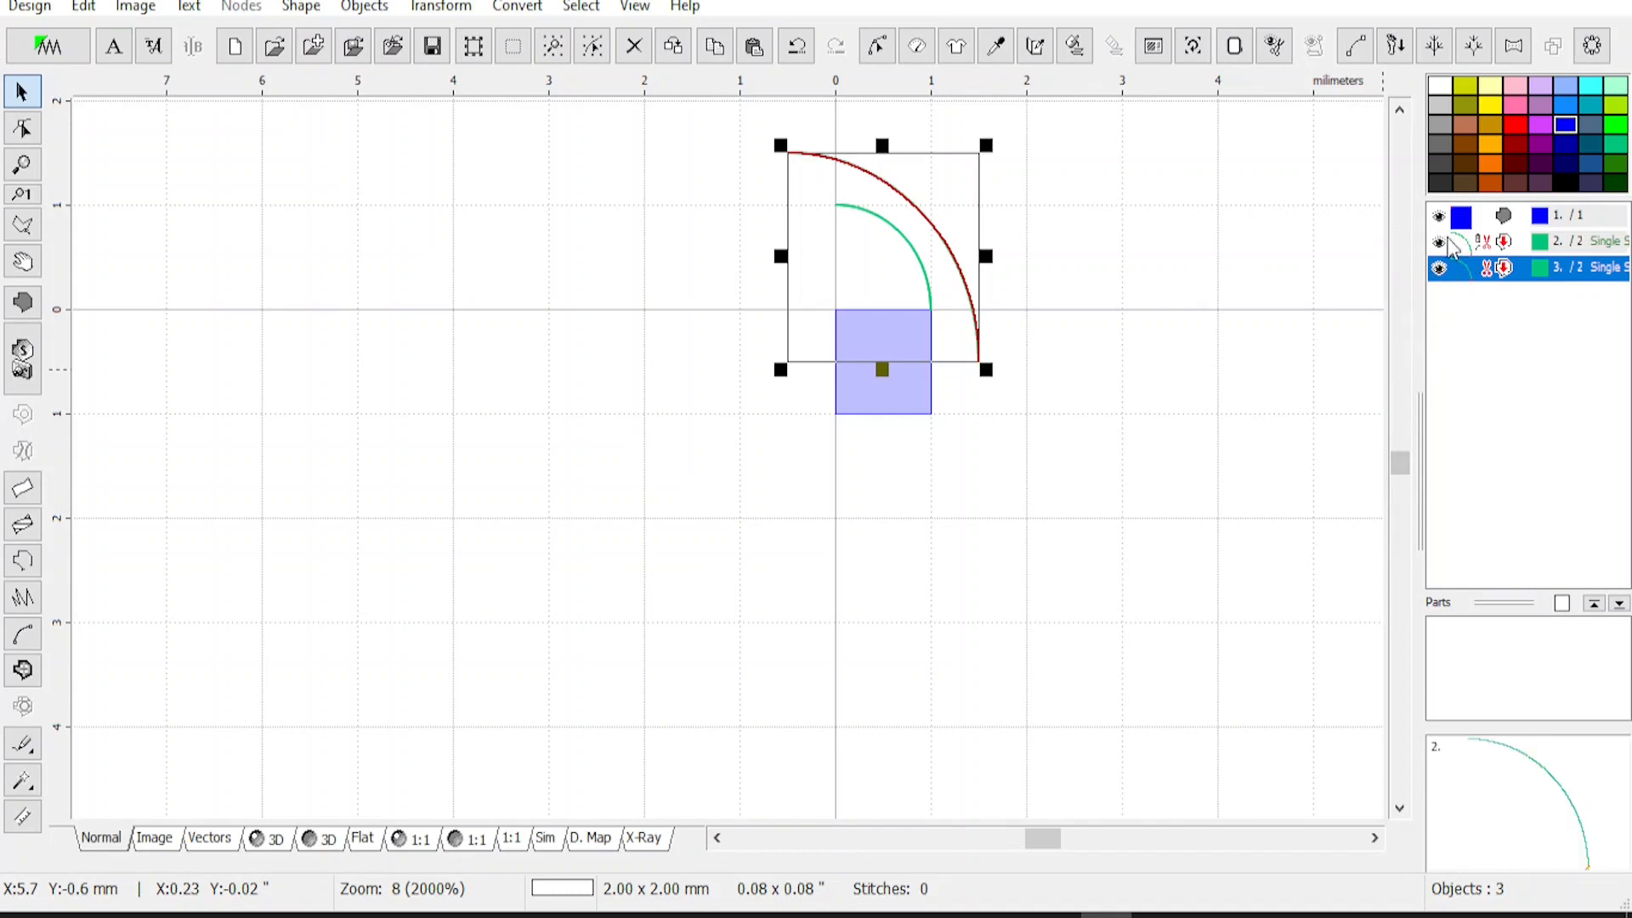
# Reverse the direction of the 1 mm arc so that it ends at its upper point on the vertical axis
pyautogui.click(1498, 247)
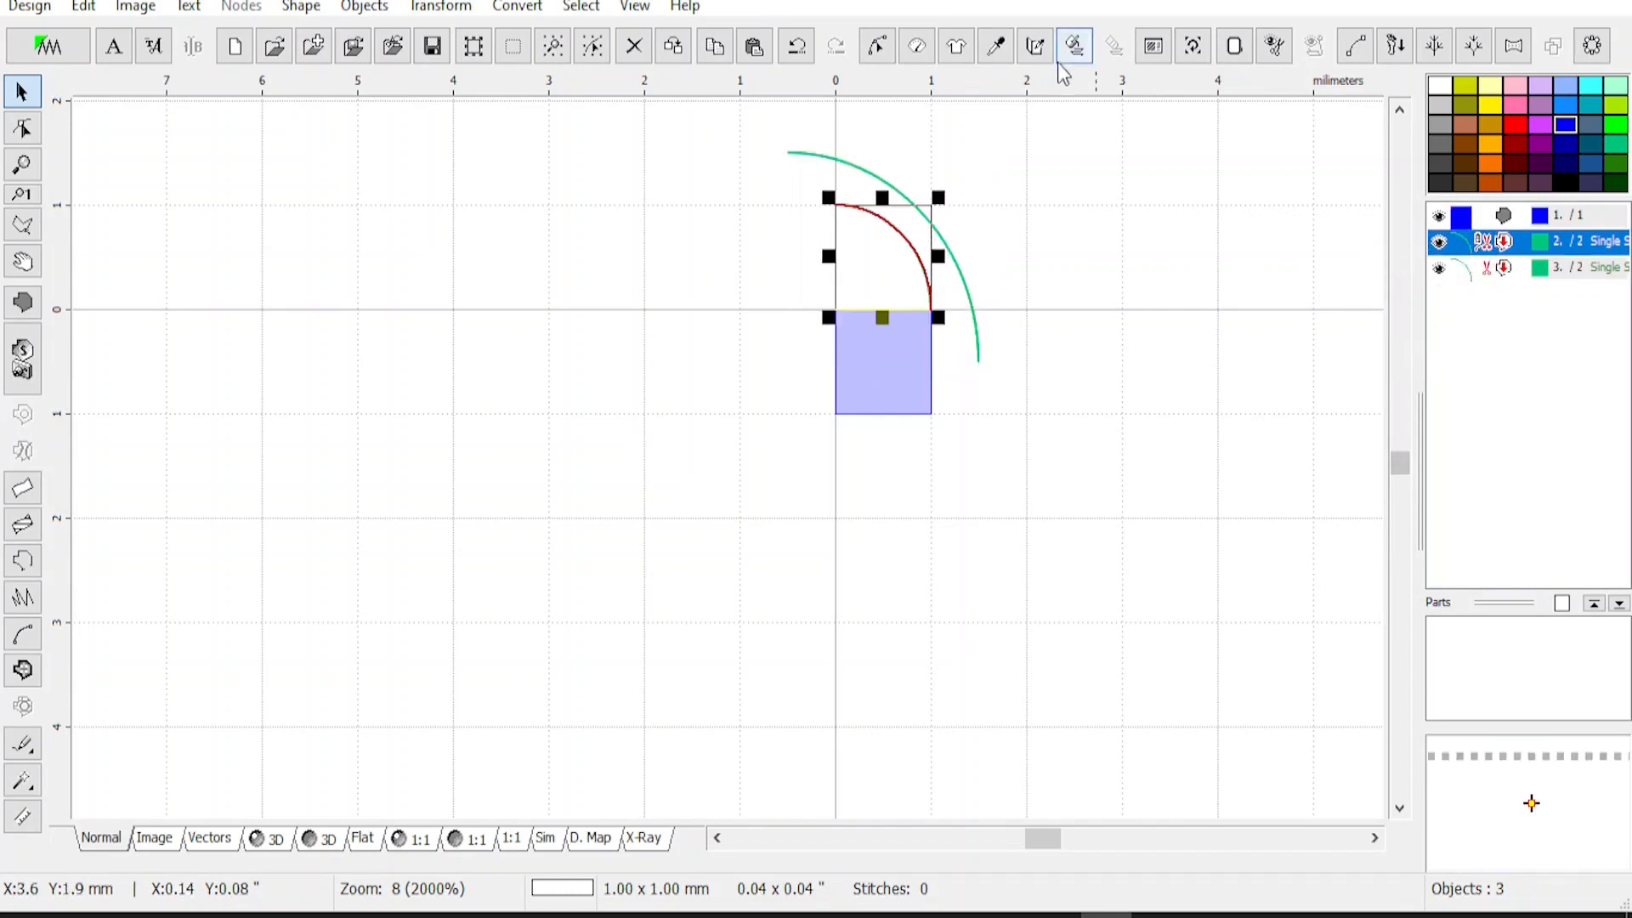
pyautogui.click(876, 47)
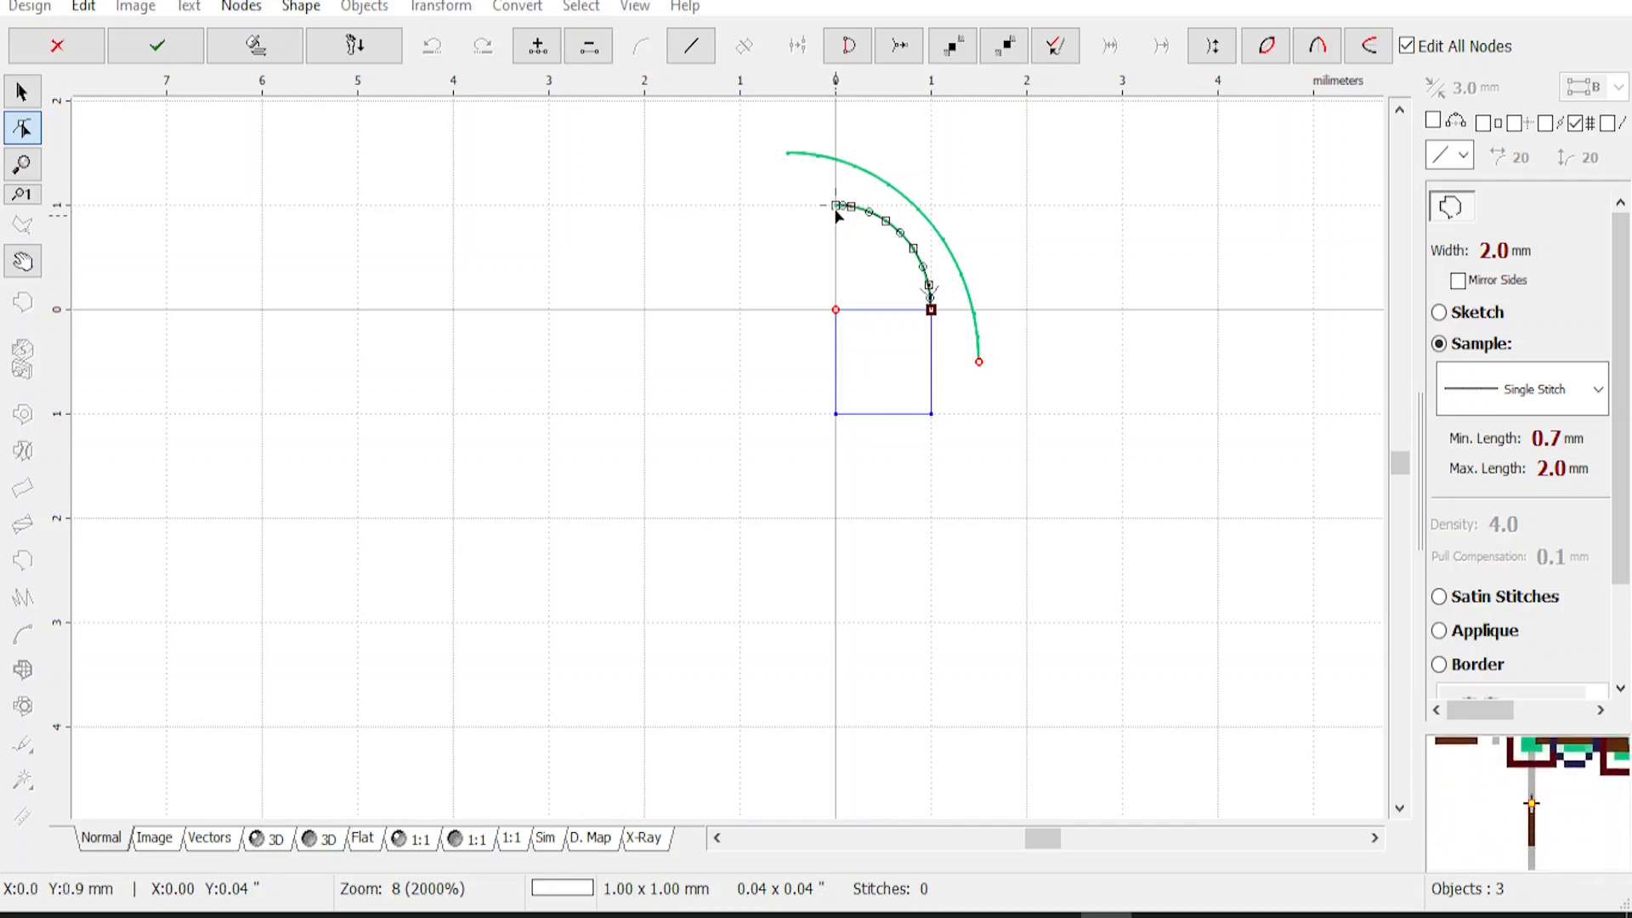
pyautogui.click(1213, 48)
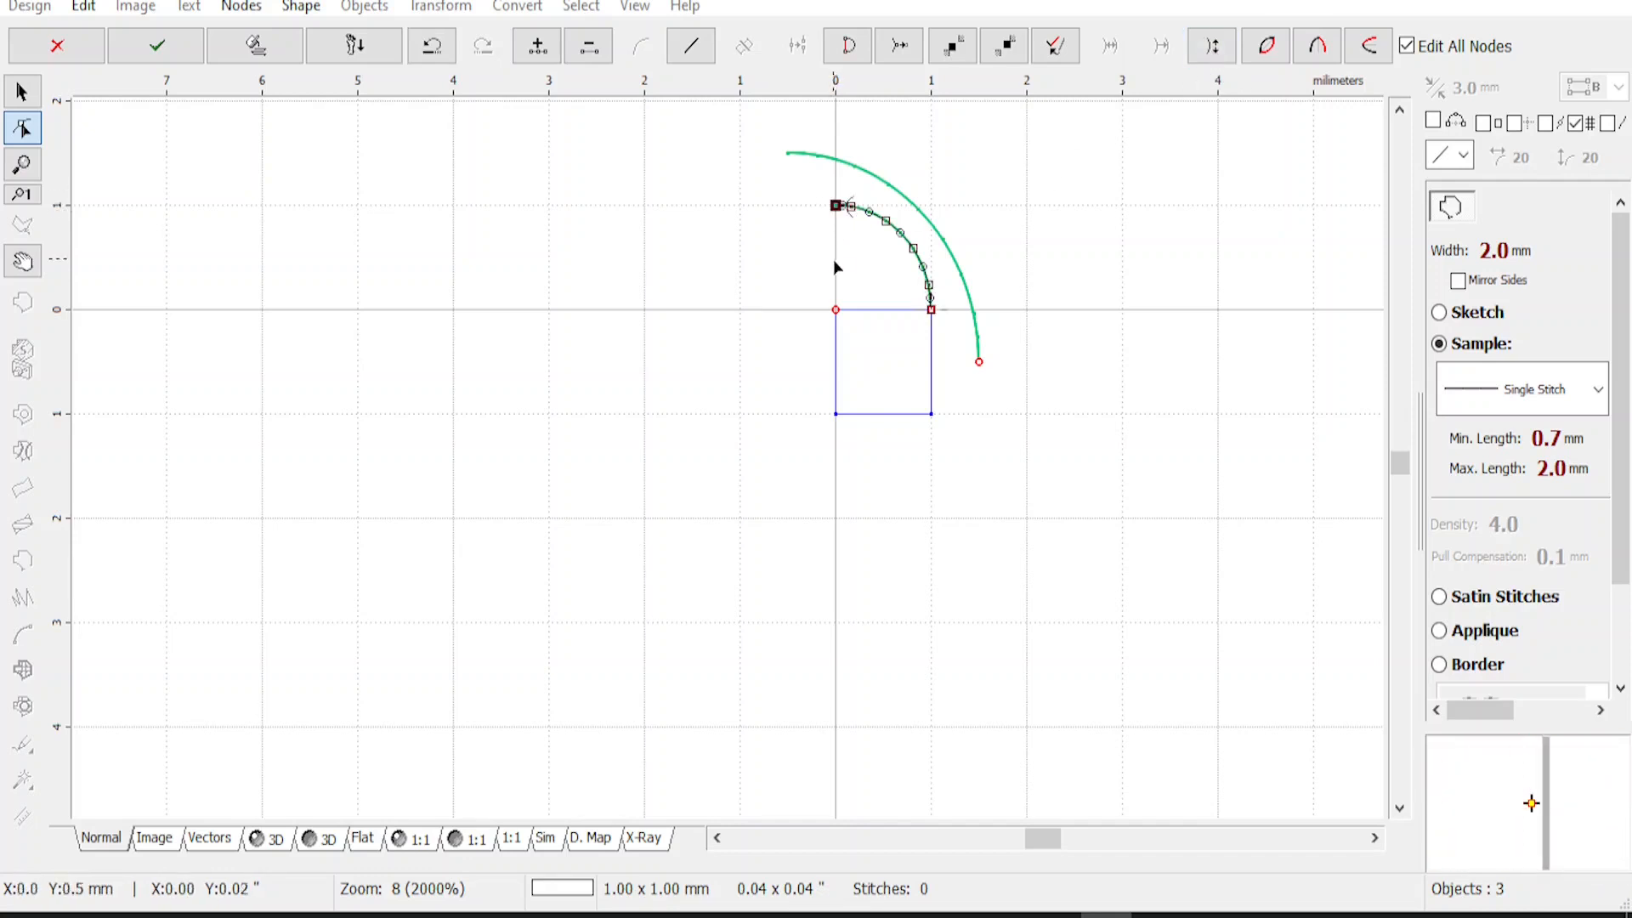
pyautogui.press('Return')
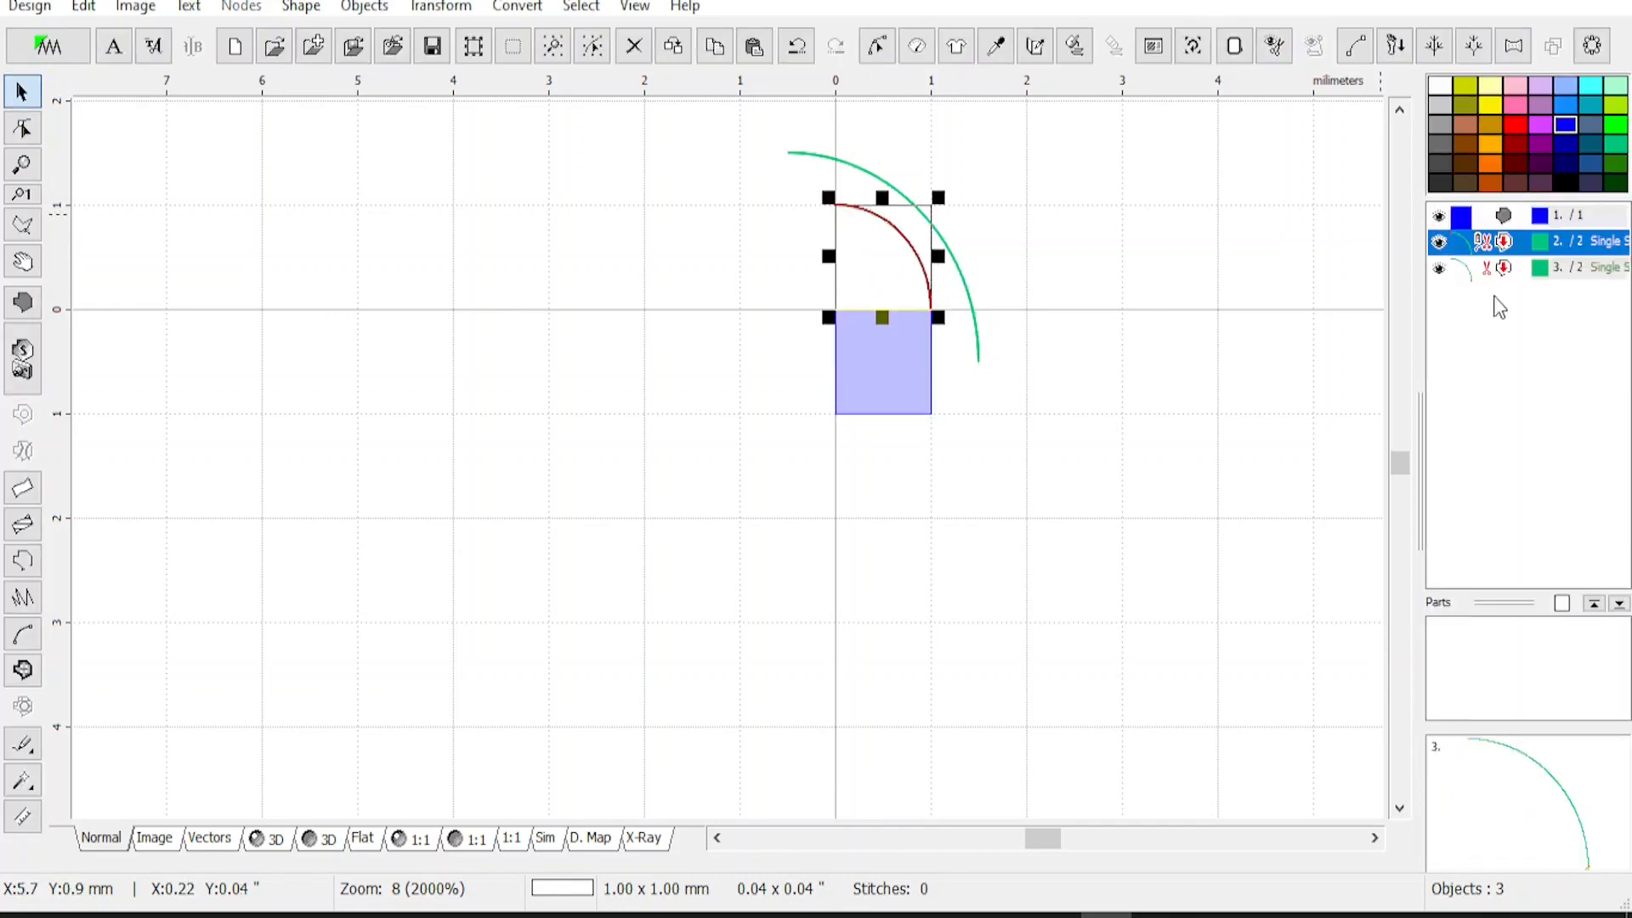
# Flip the 2 mm arc horizontally and snap it to the end of the 1 mm arc as the previous object
pyautogui.click(1487, 268)
pyautogui.click(874, 54)
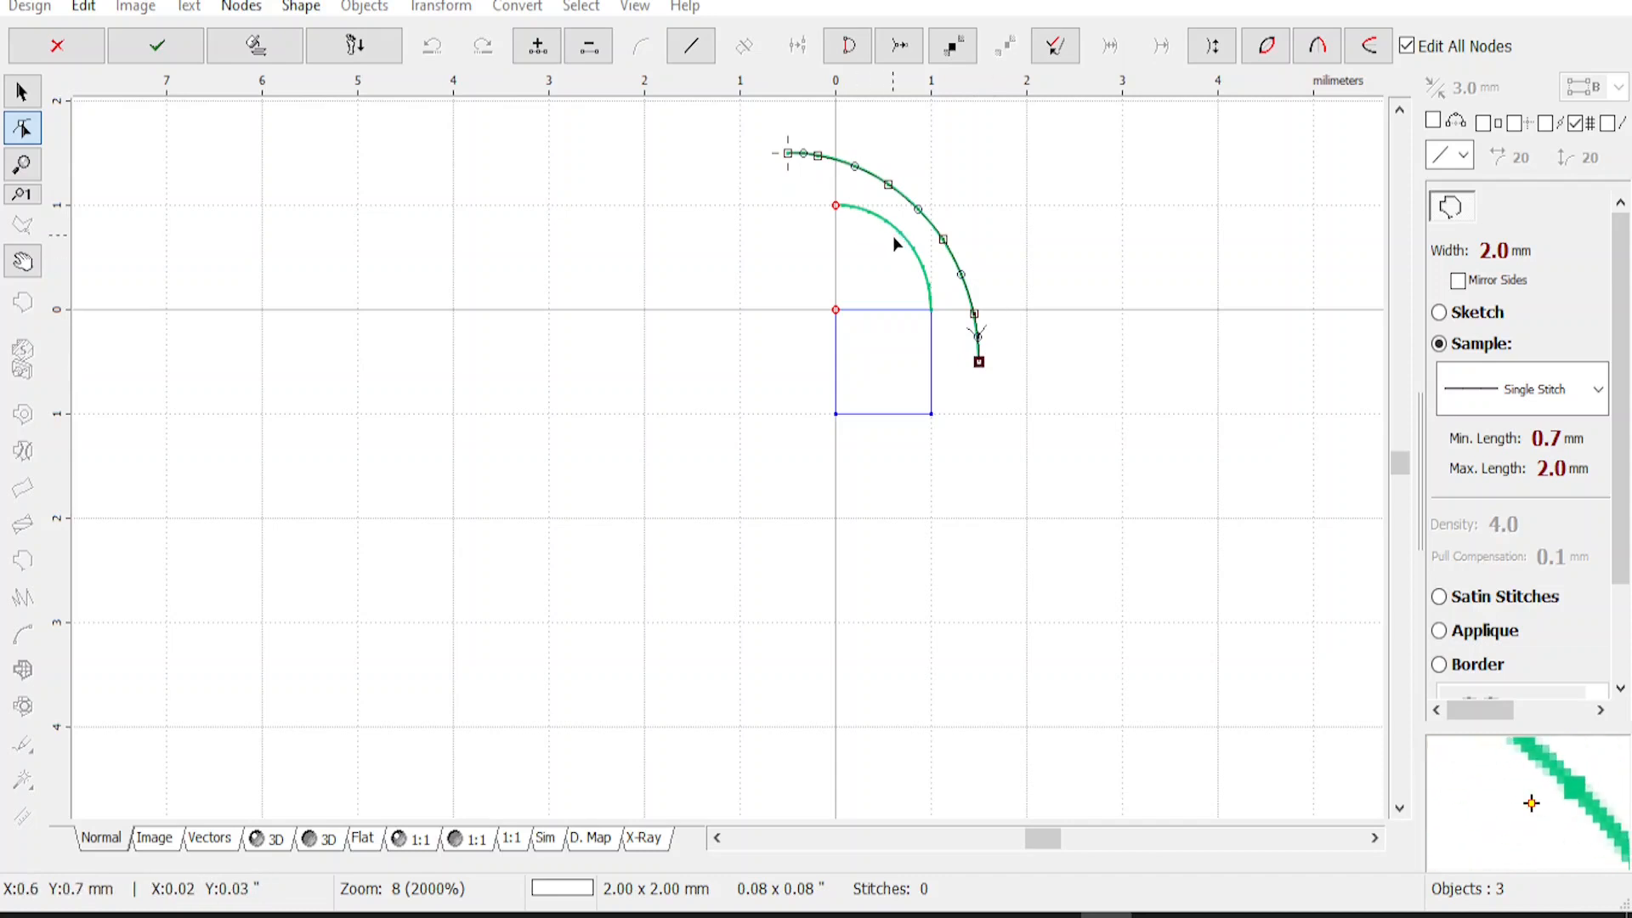
pyautogui.press('Return')
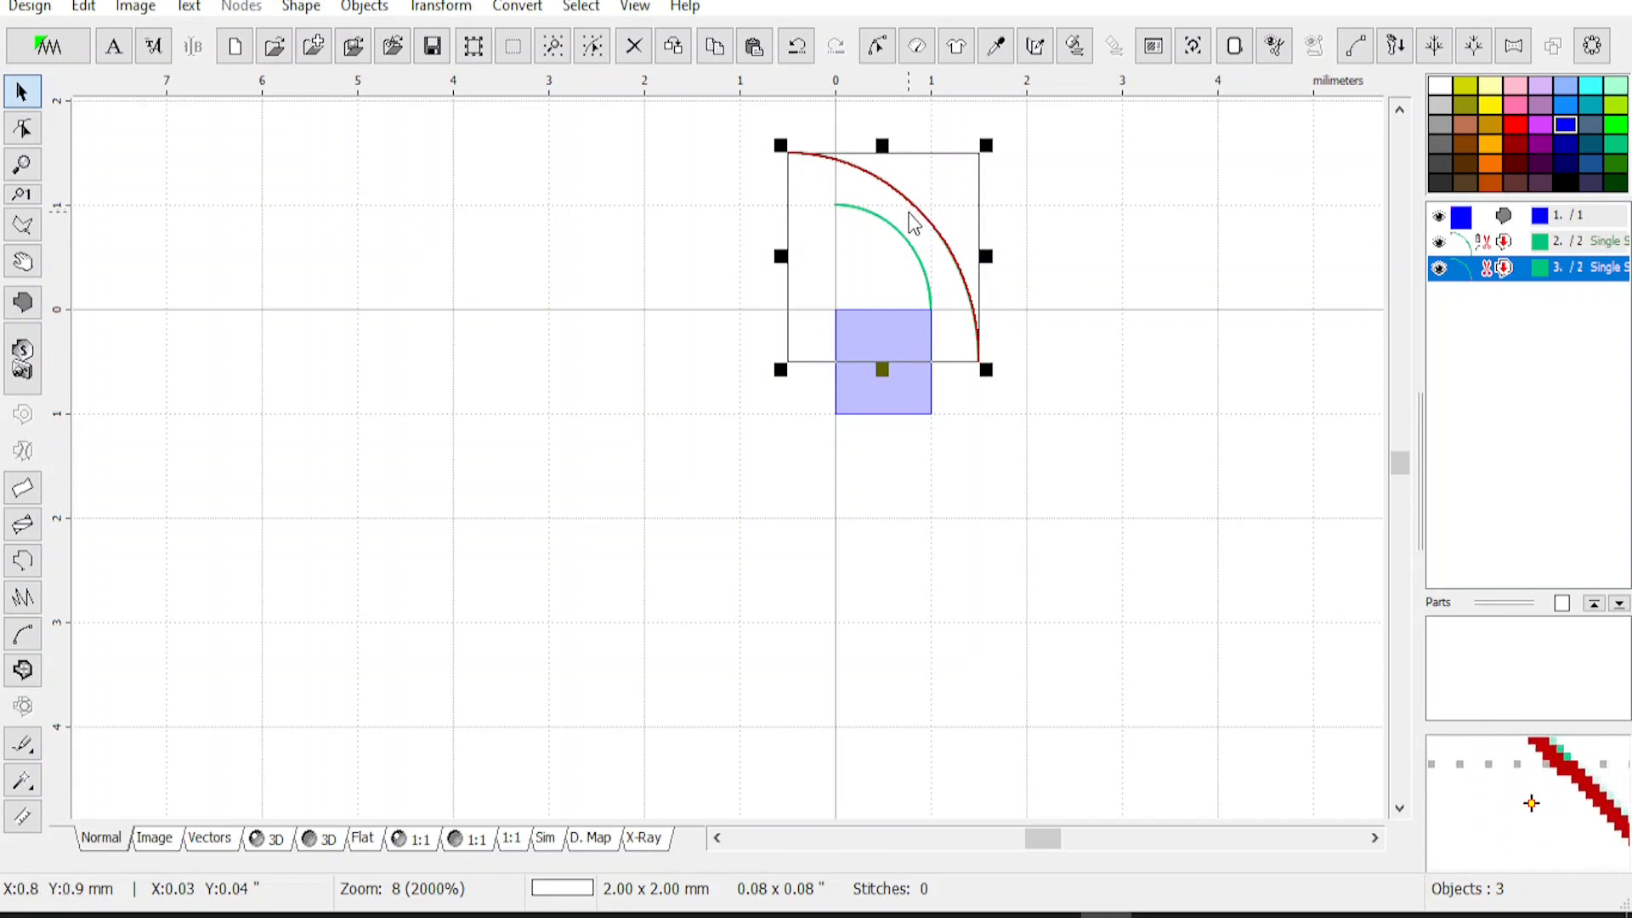
pyautogui.click(441, 7)
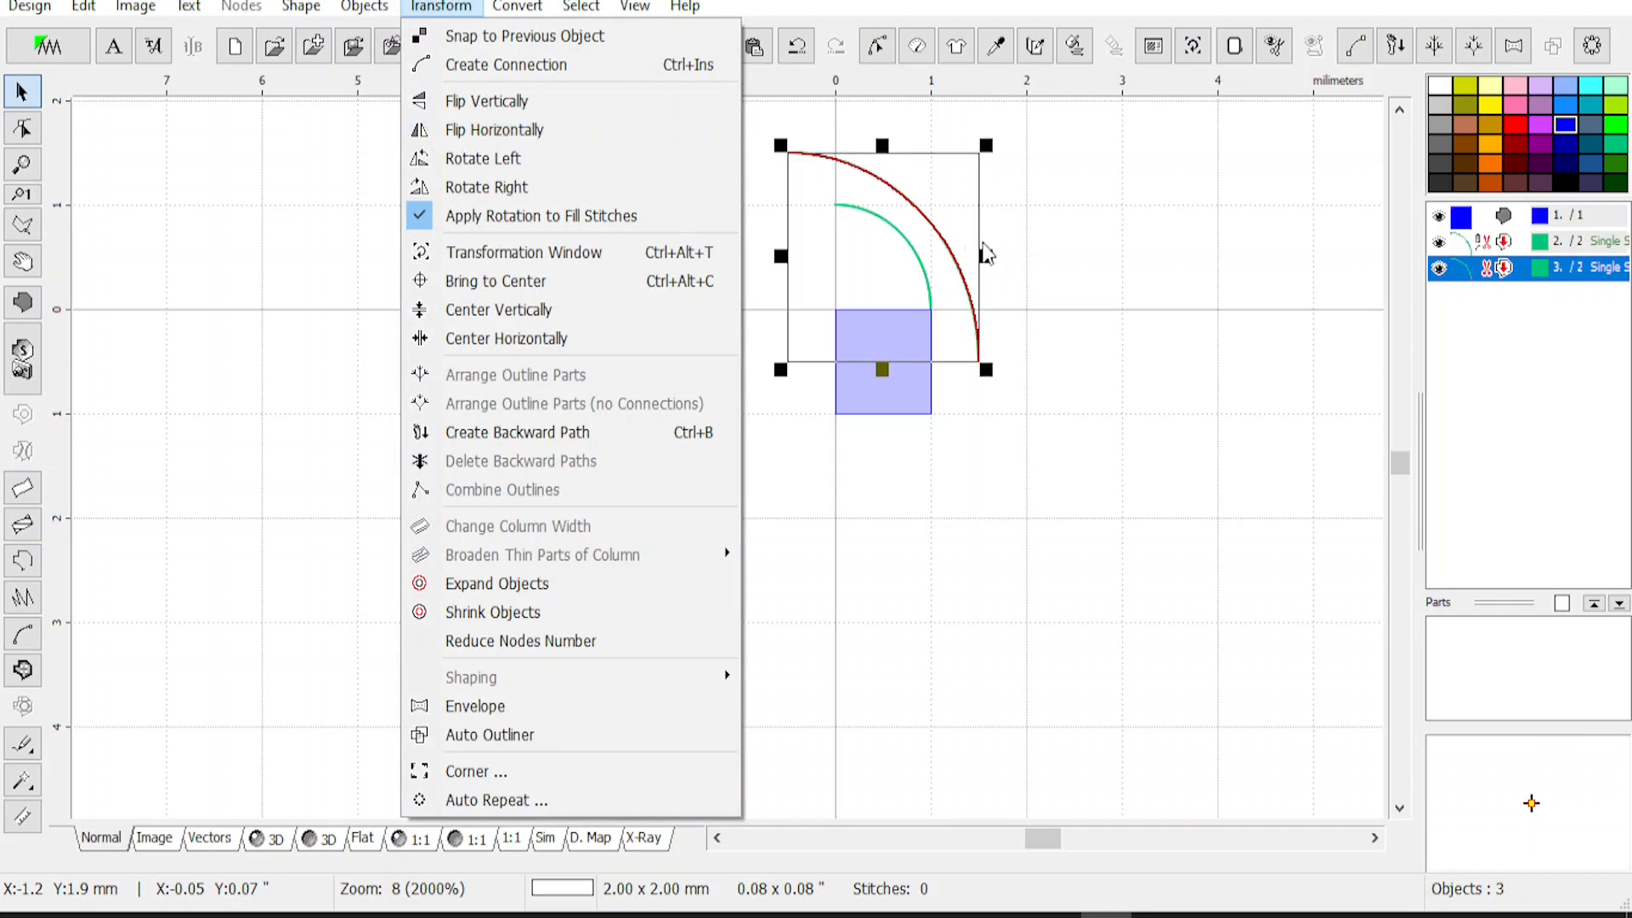
pyautogui.click(473, 131)
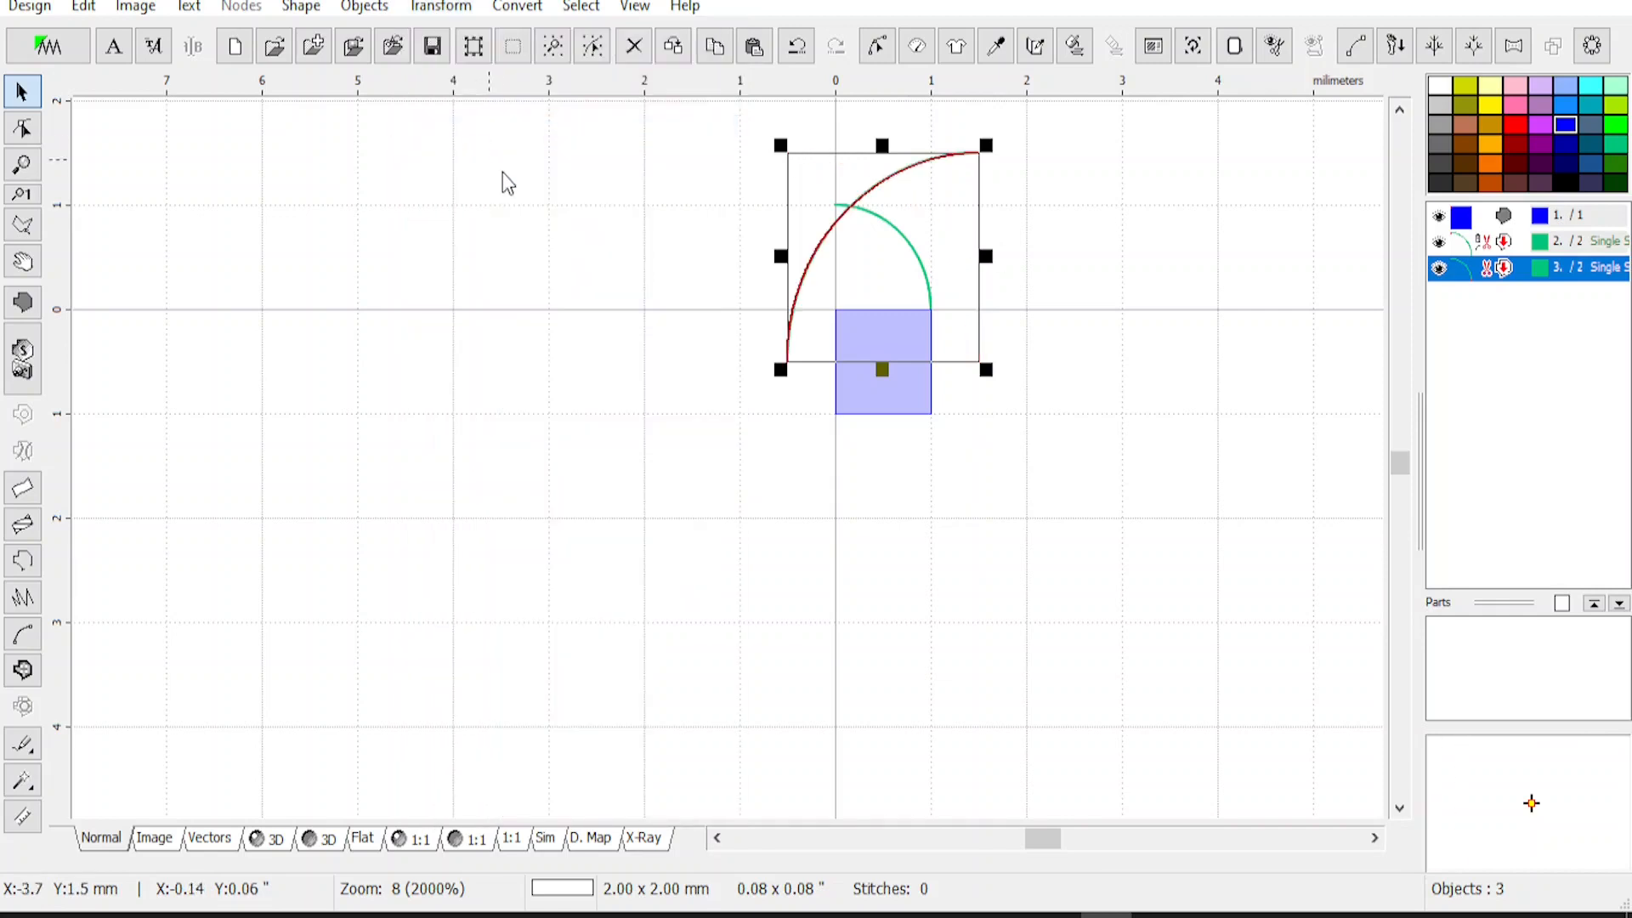
pyautogui.click(875, 50)
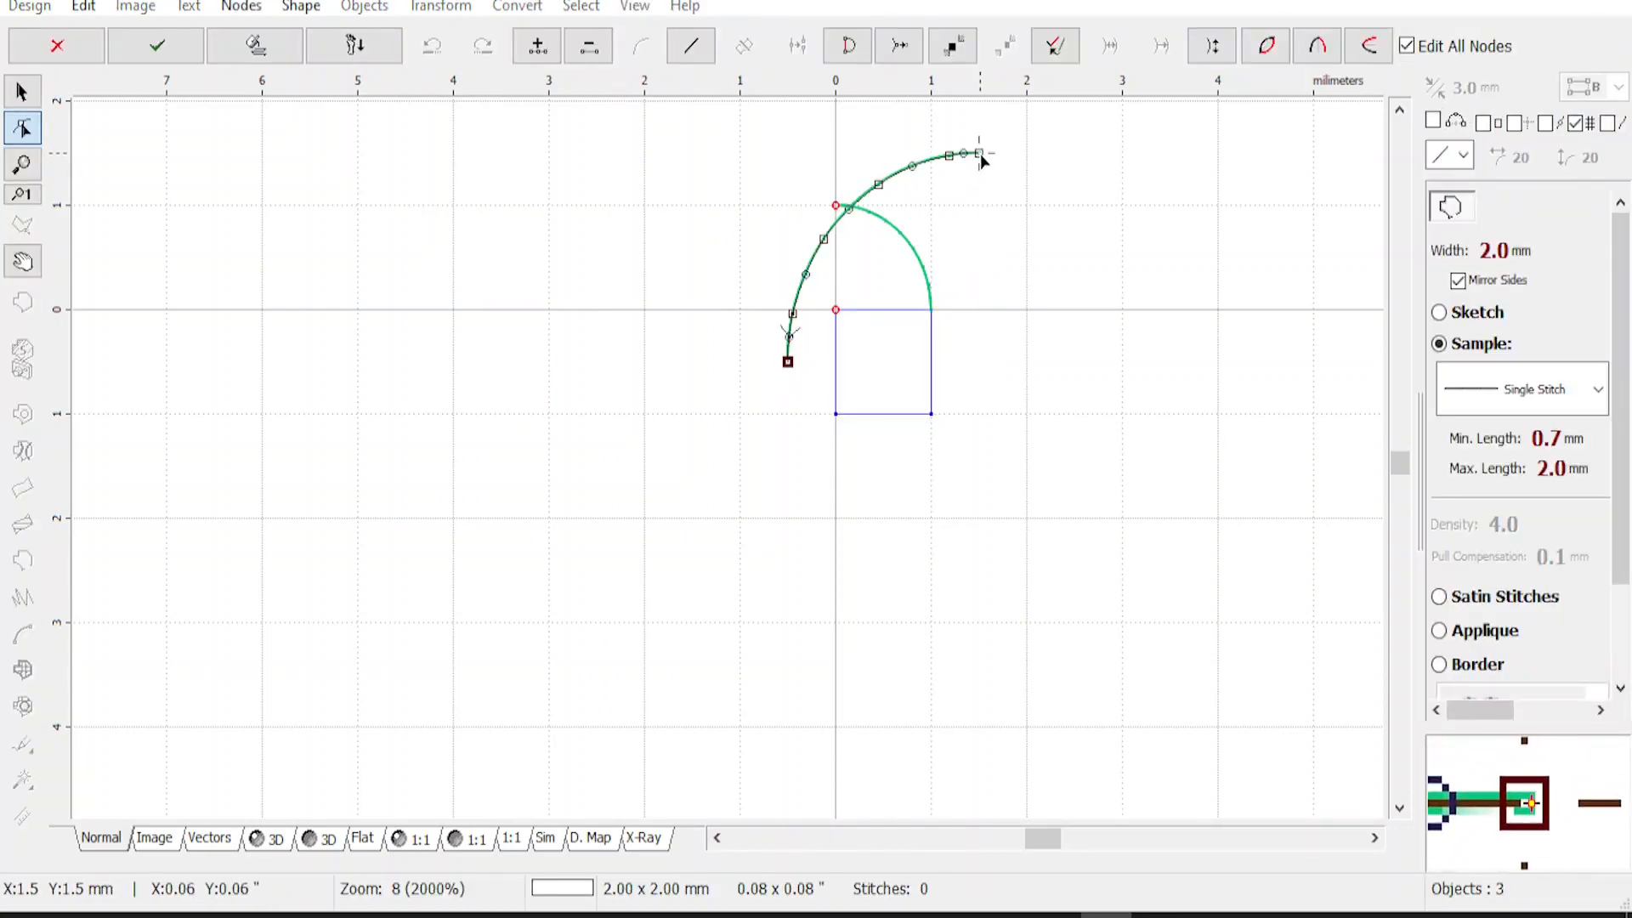
pyautogui.press('Return')
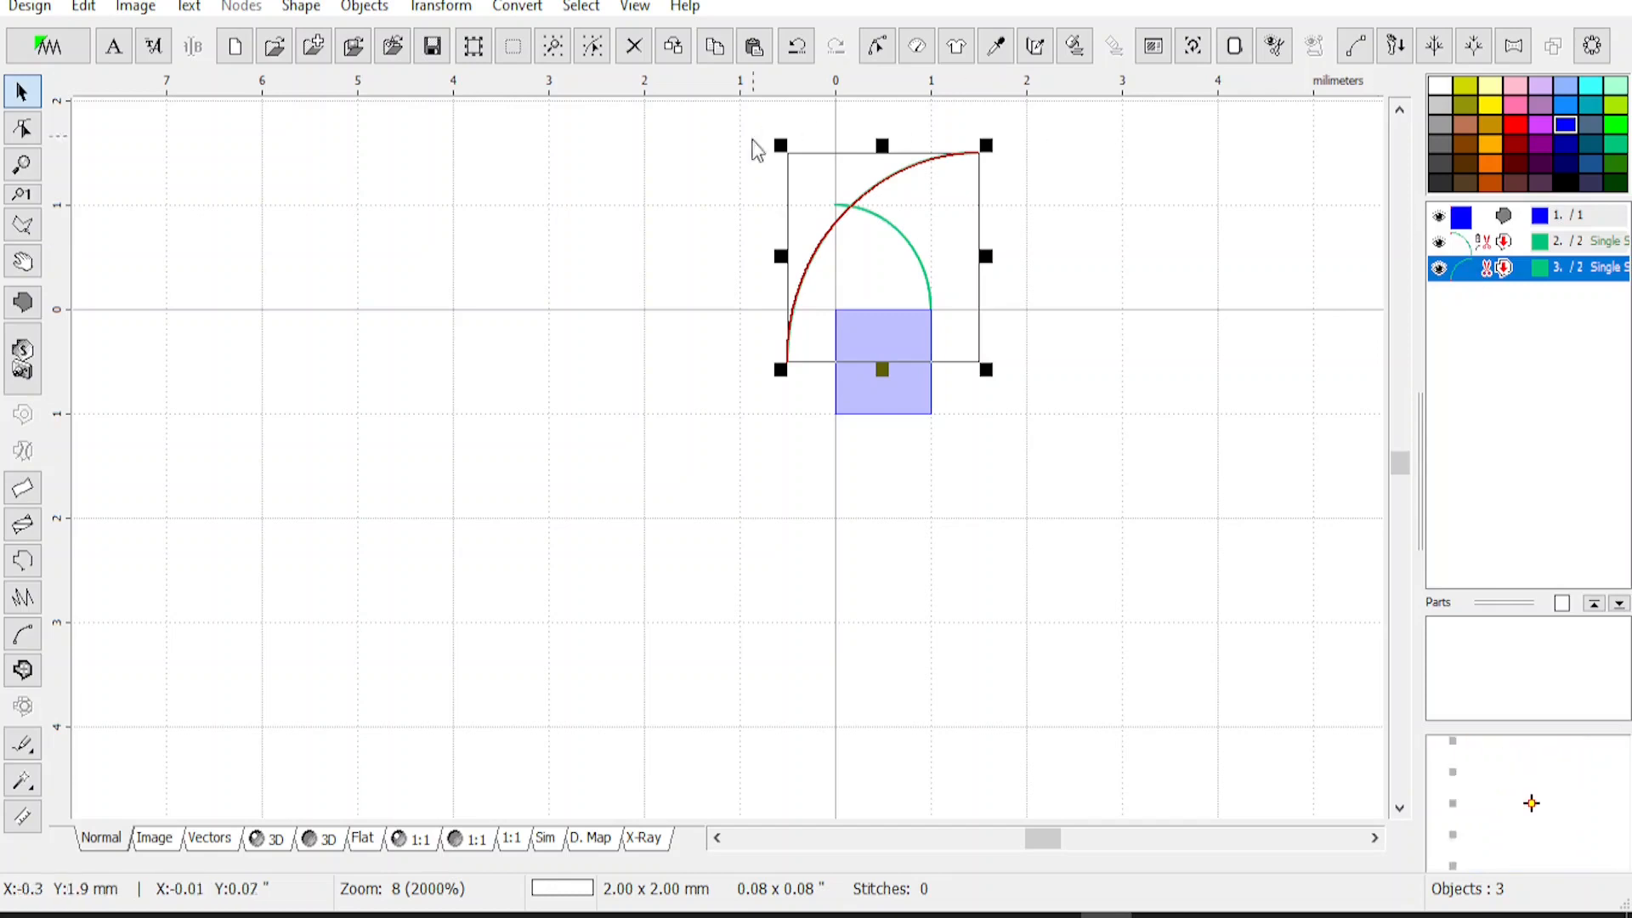
pyautogui.click(451, 11)
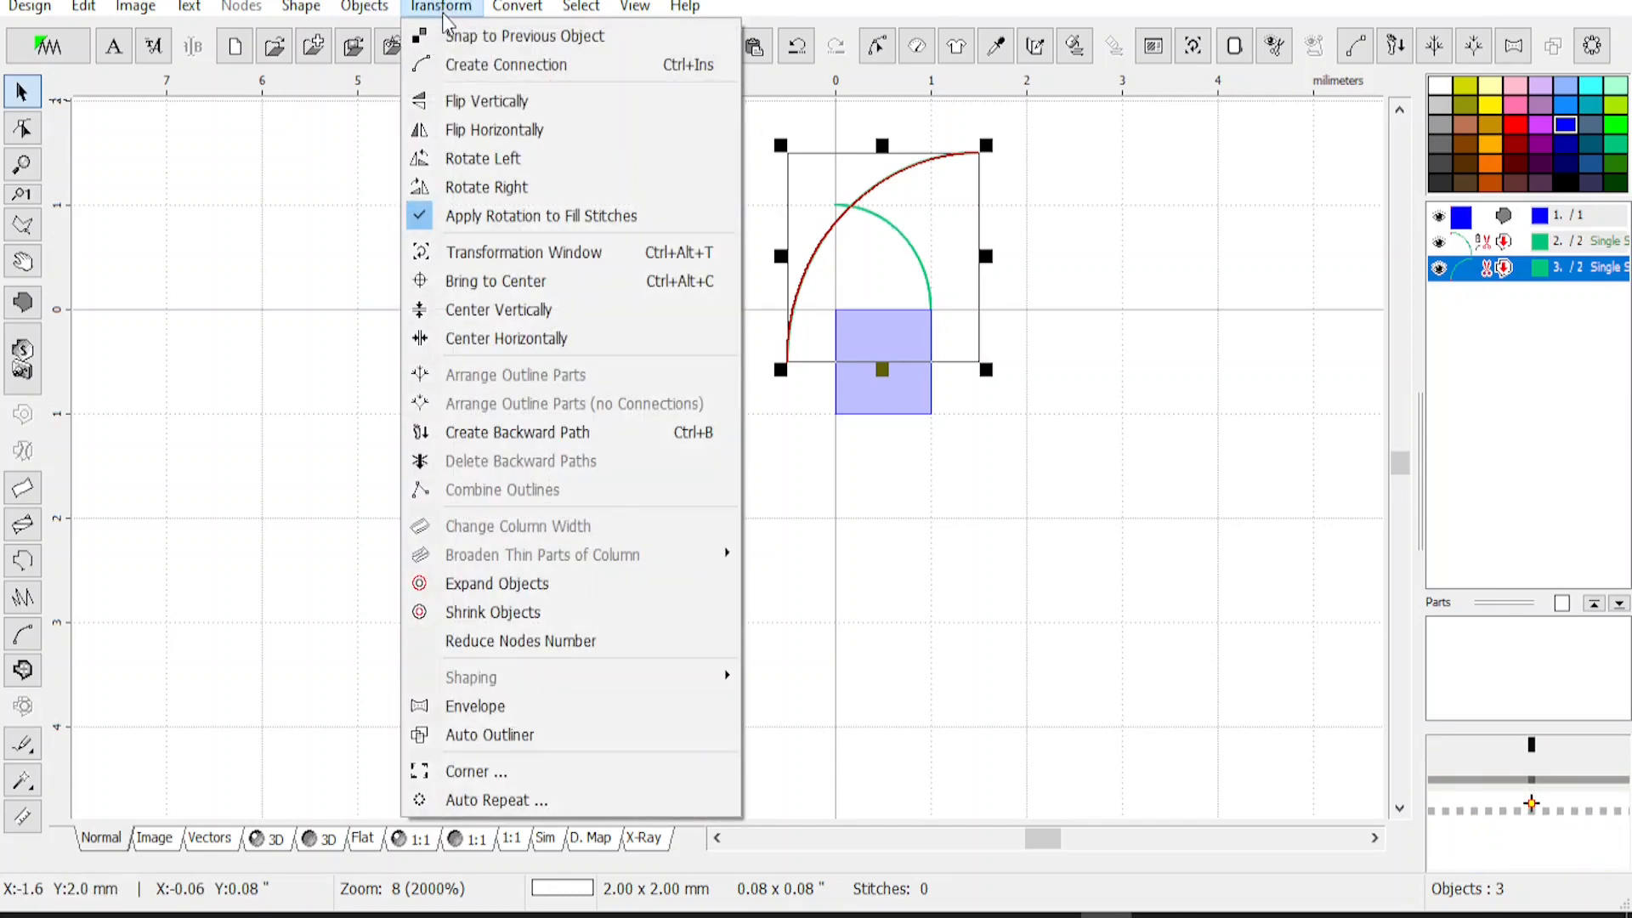
pyautogui.click(463, 26)
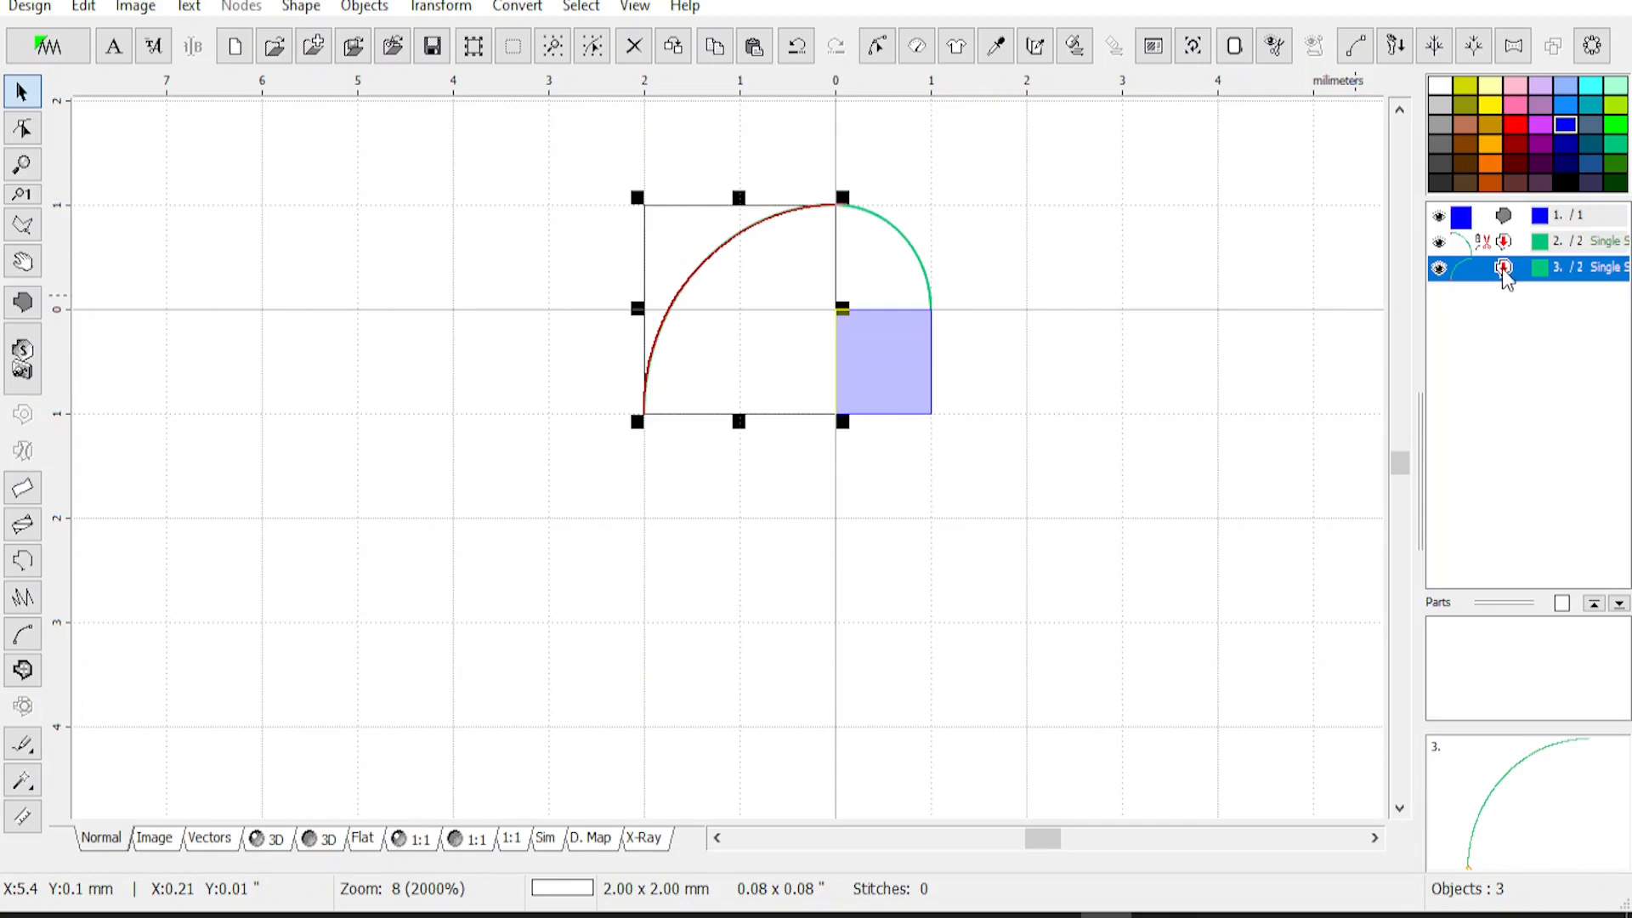
# Create a duplicate of the 2 mm arc resized to 3.00 mm with its aspect ratio kept
pyautogui.click(1195, 49)
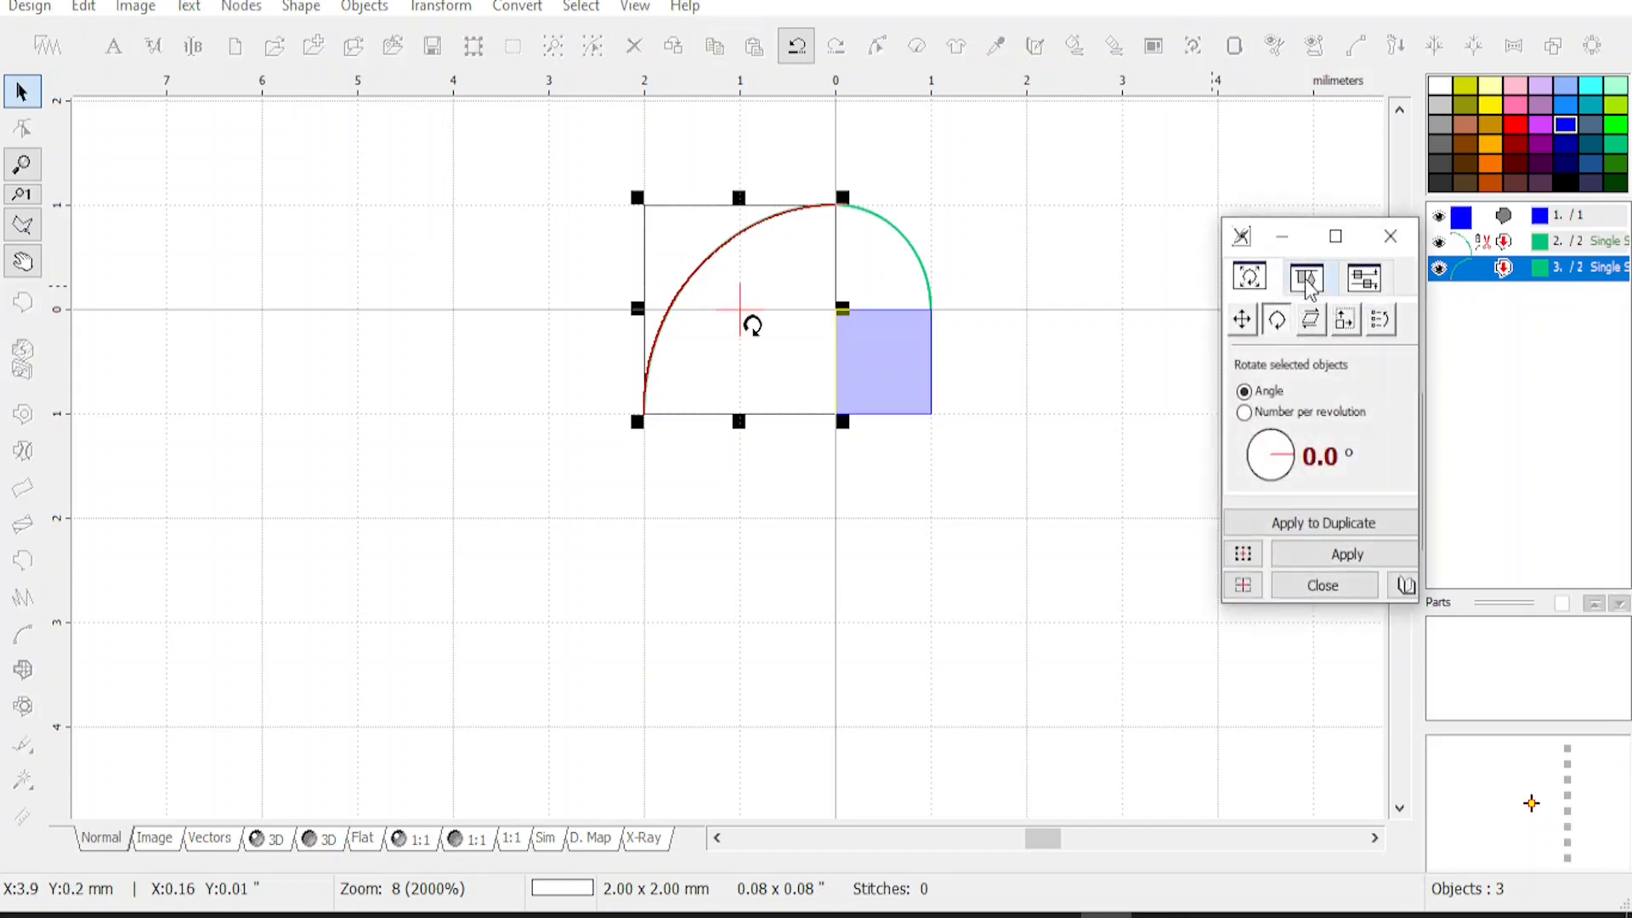
pyautogui.click(1345, 321)
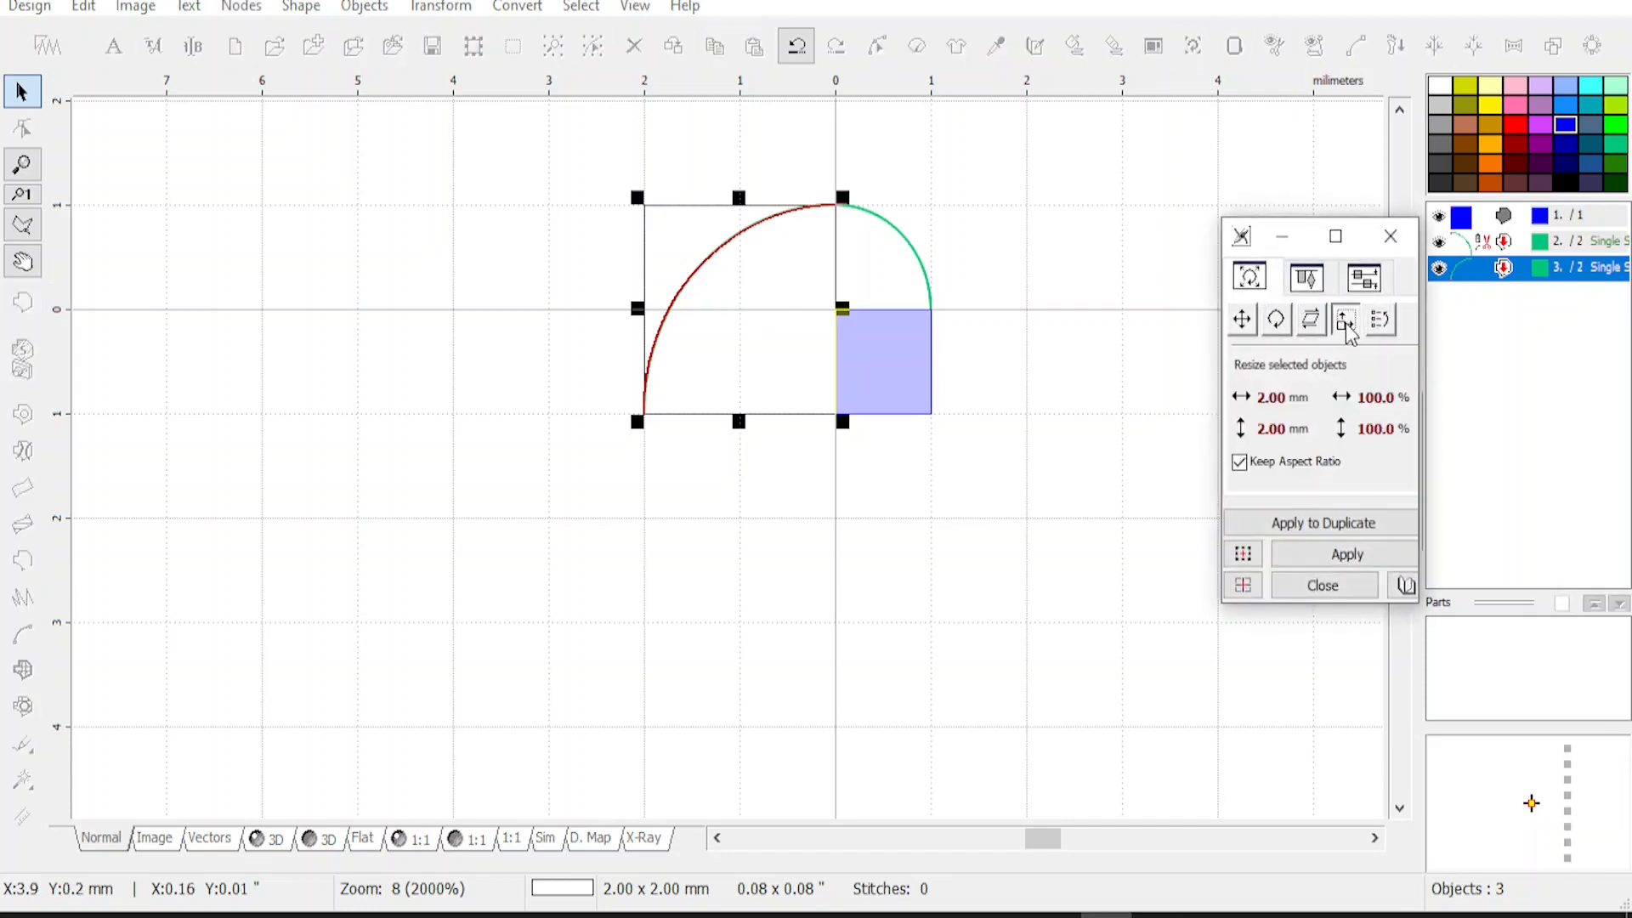
pyautogui.click(1267, 397)
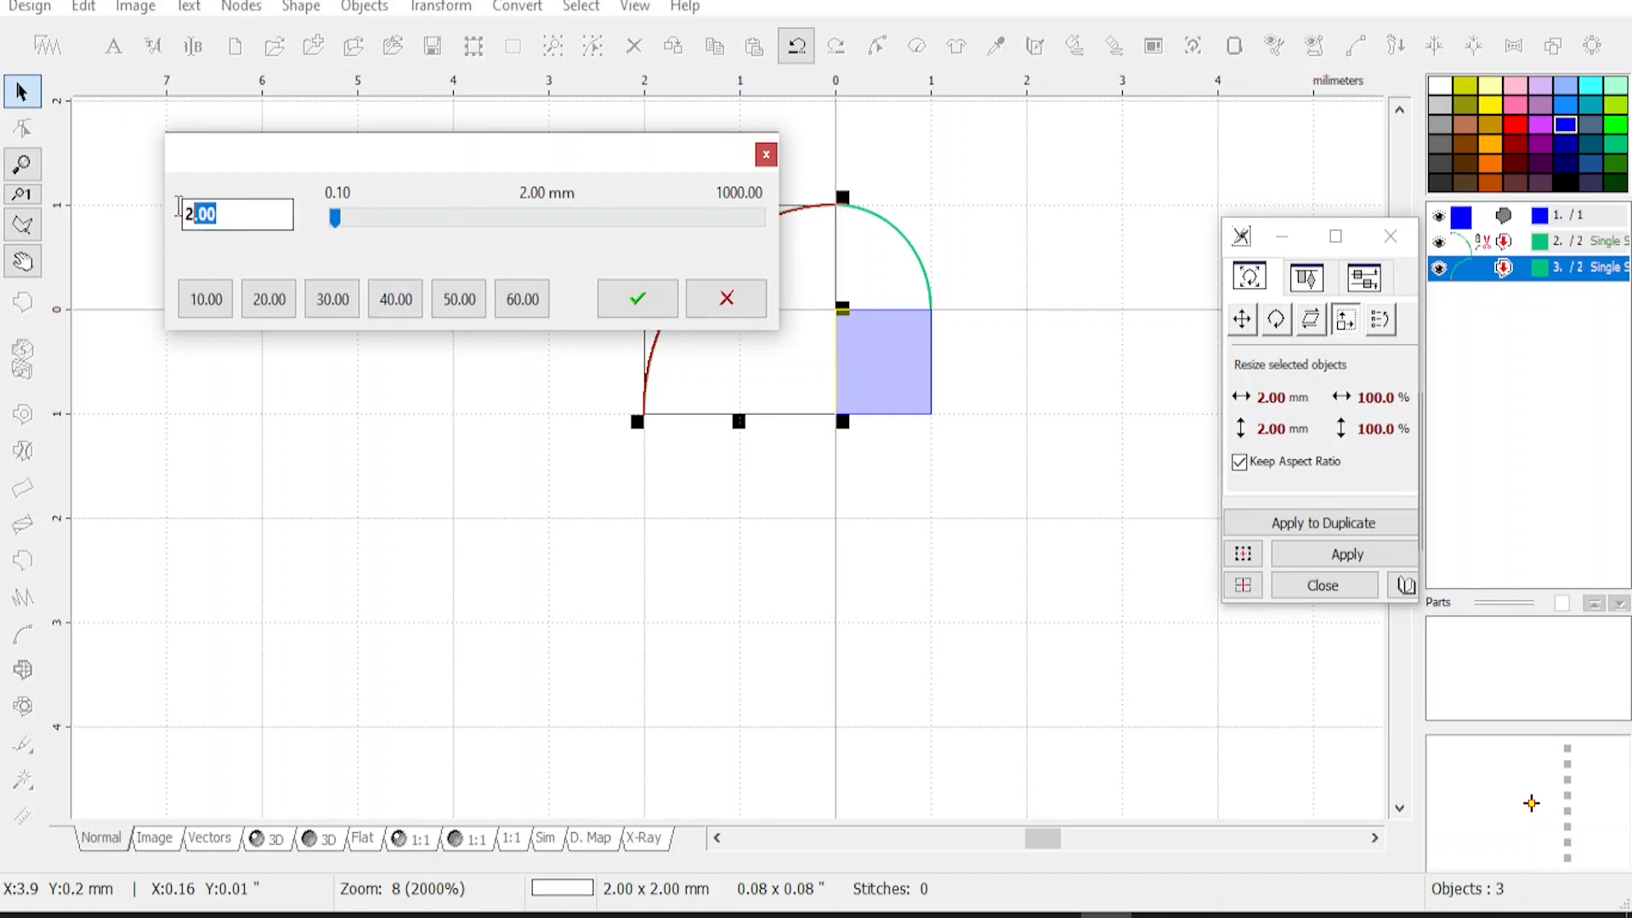
pyautogui.click(637, 298)
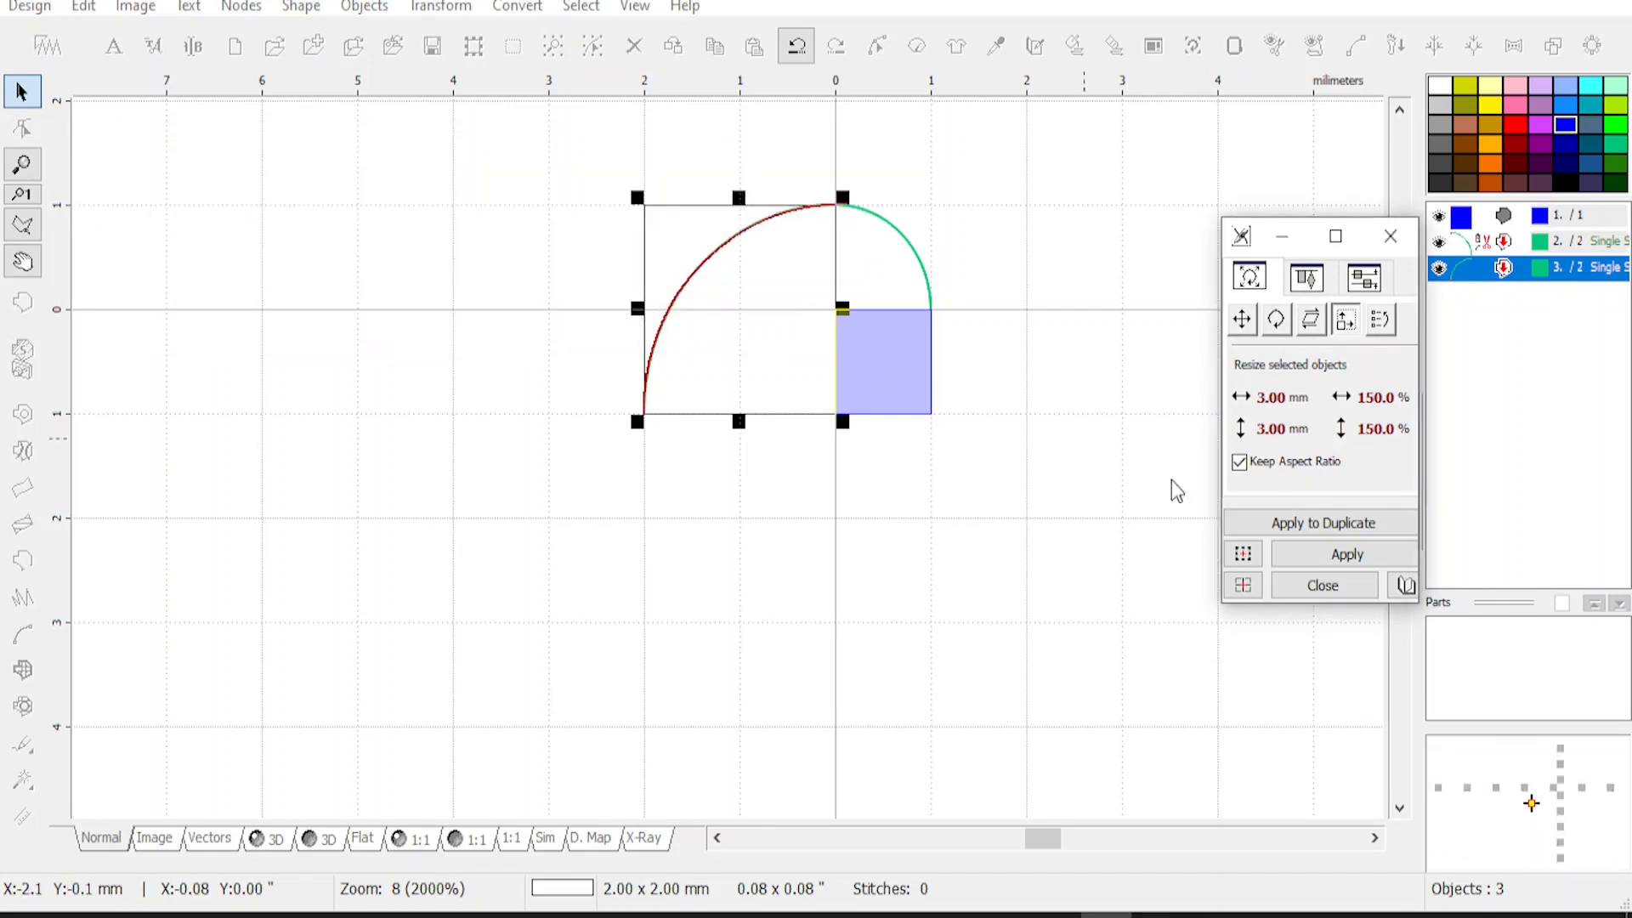
pyautogui.click(1299, 523)
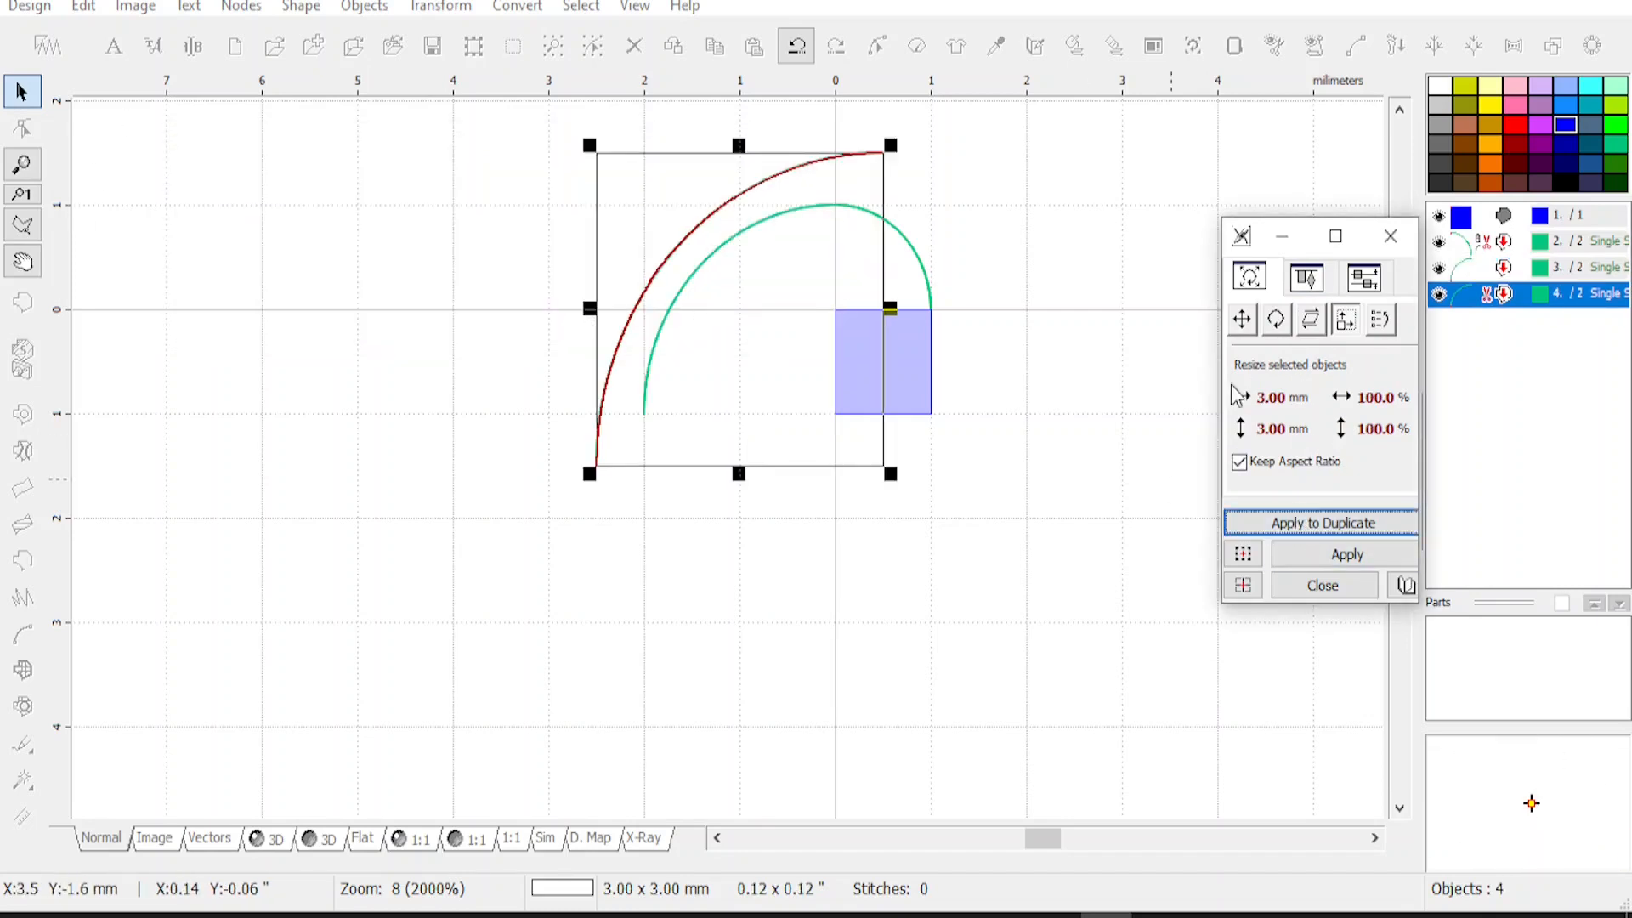
# Create two more proportional duplicates of the arc, one resized to 4.00 mm and one to 5.00 mm
pyautogui.click(1238, 397)
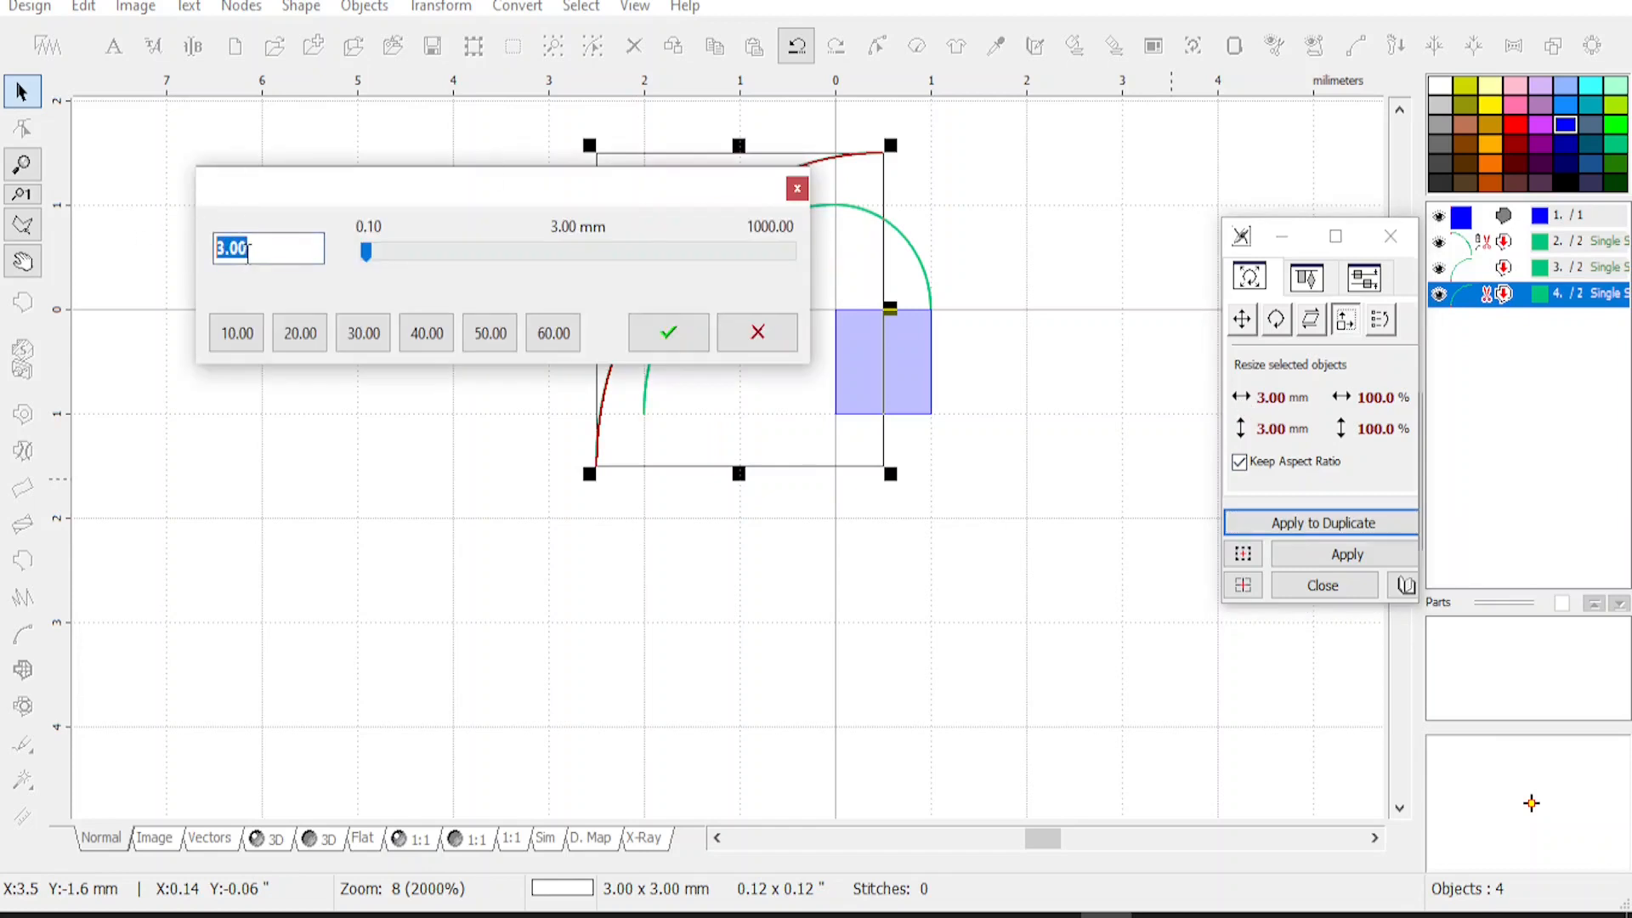
pyautogui.write('4')
pyautogui.click(648, 331)
pyautogui.click(1303, 522)
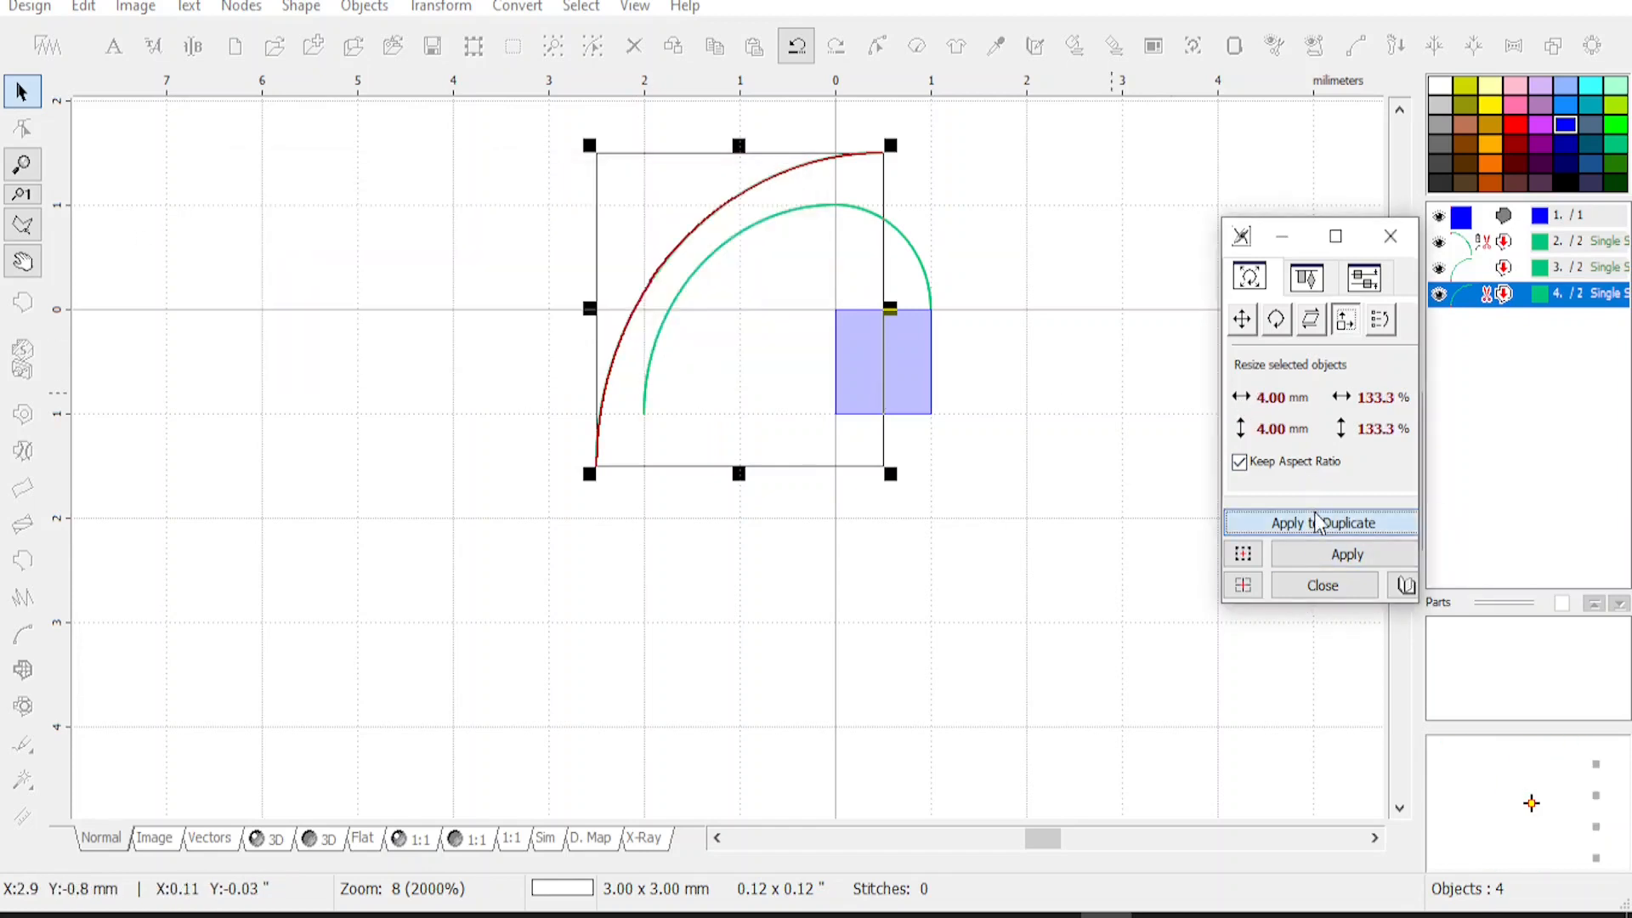
pyautogui.click(1241, 429)
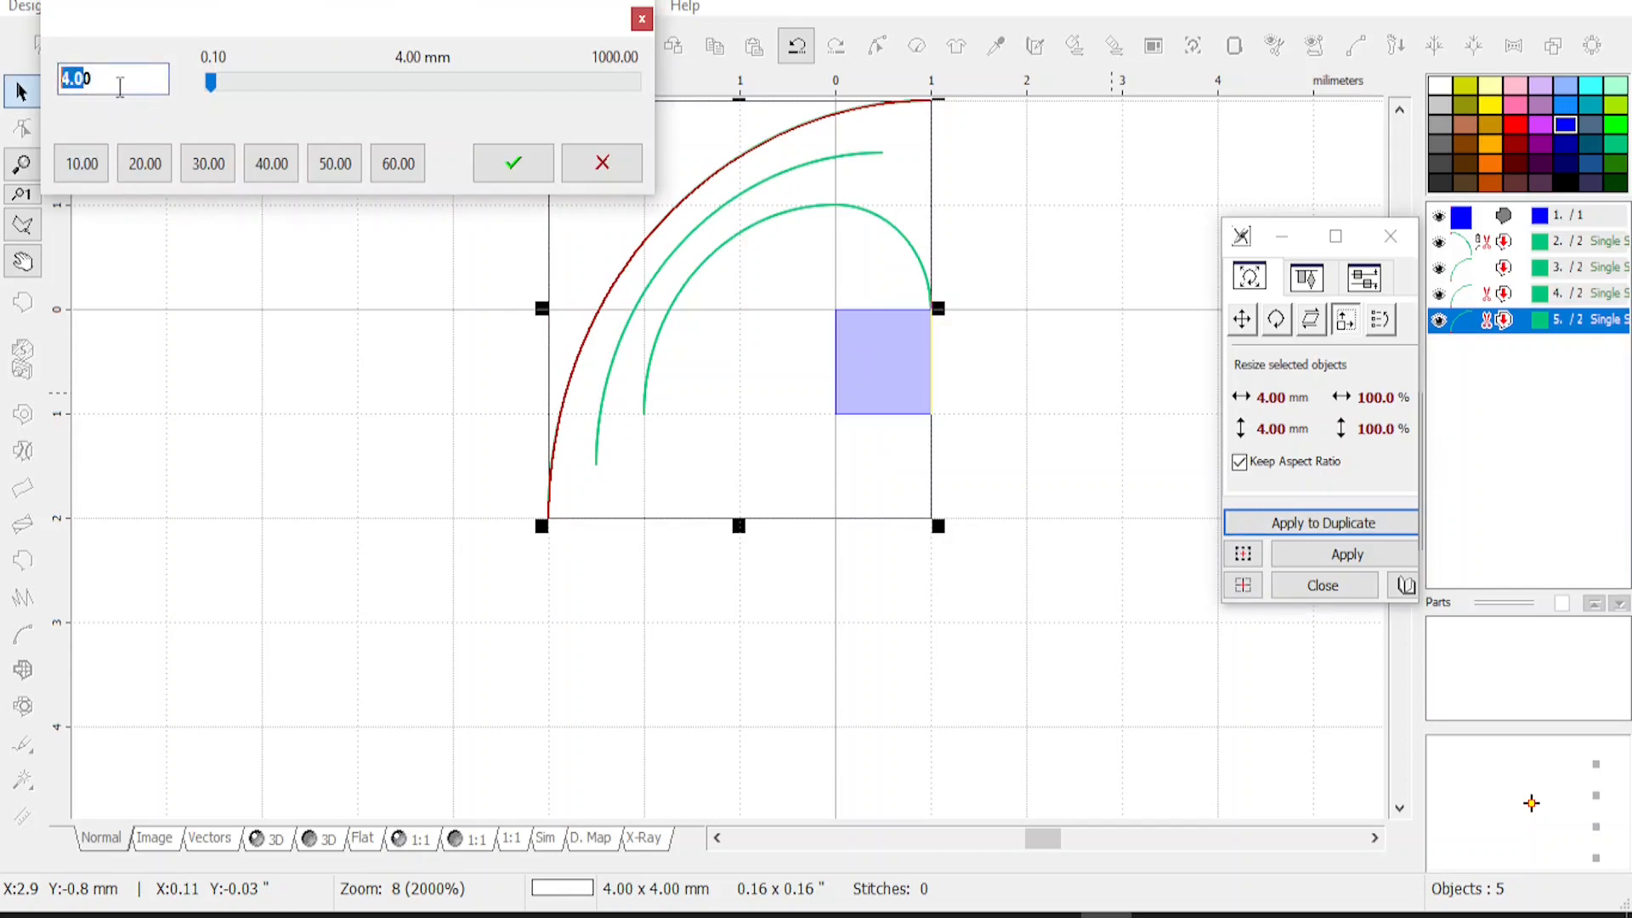
pyautogui.click(505, 166)
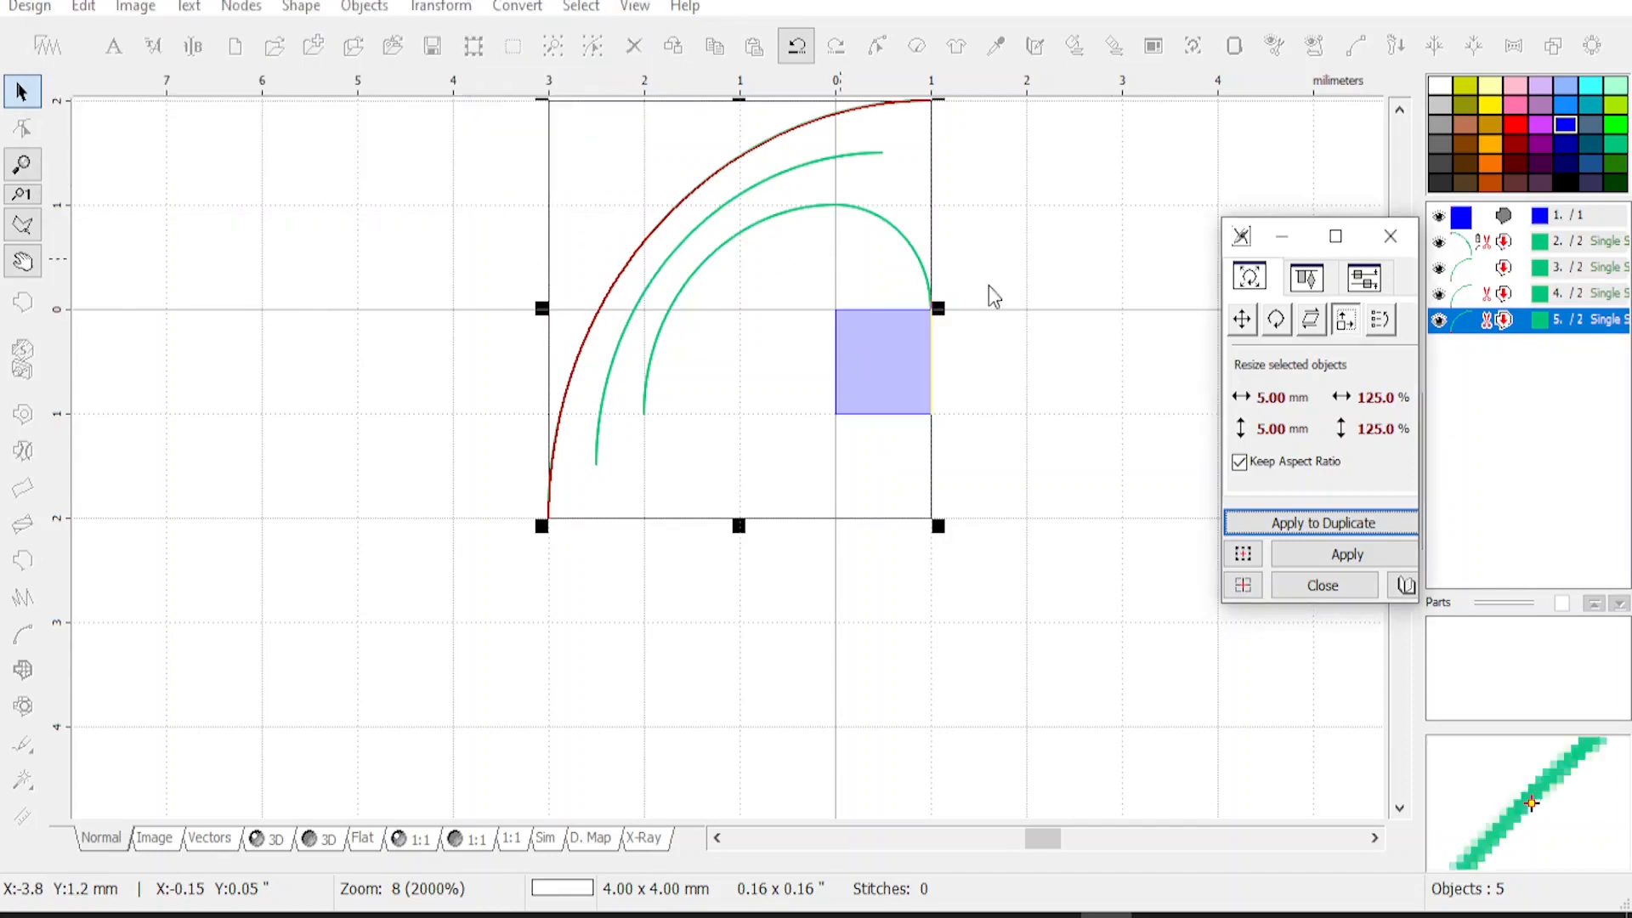
pyautogui.click(1317, 525)
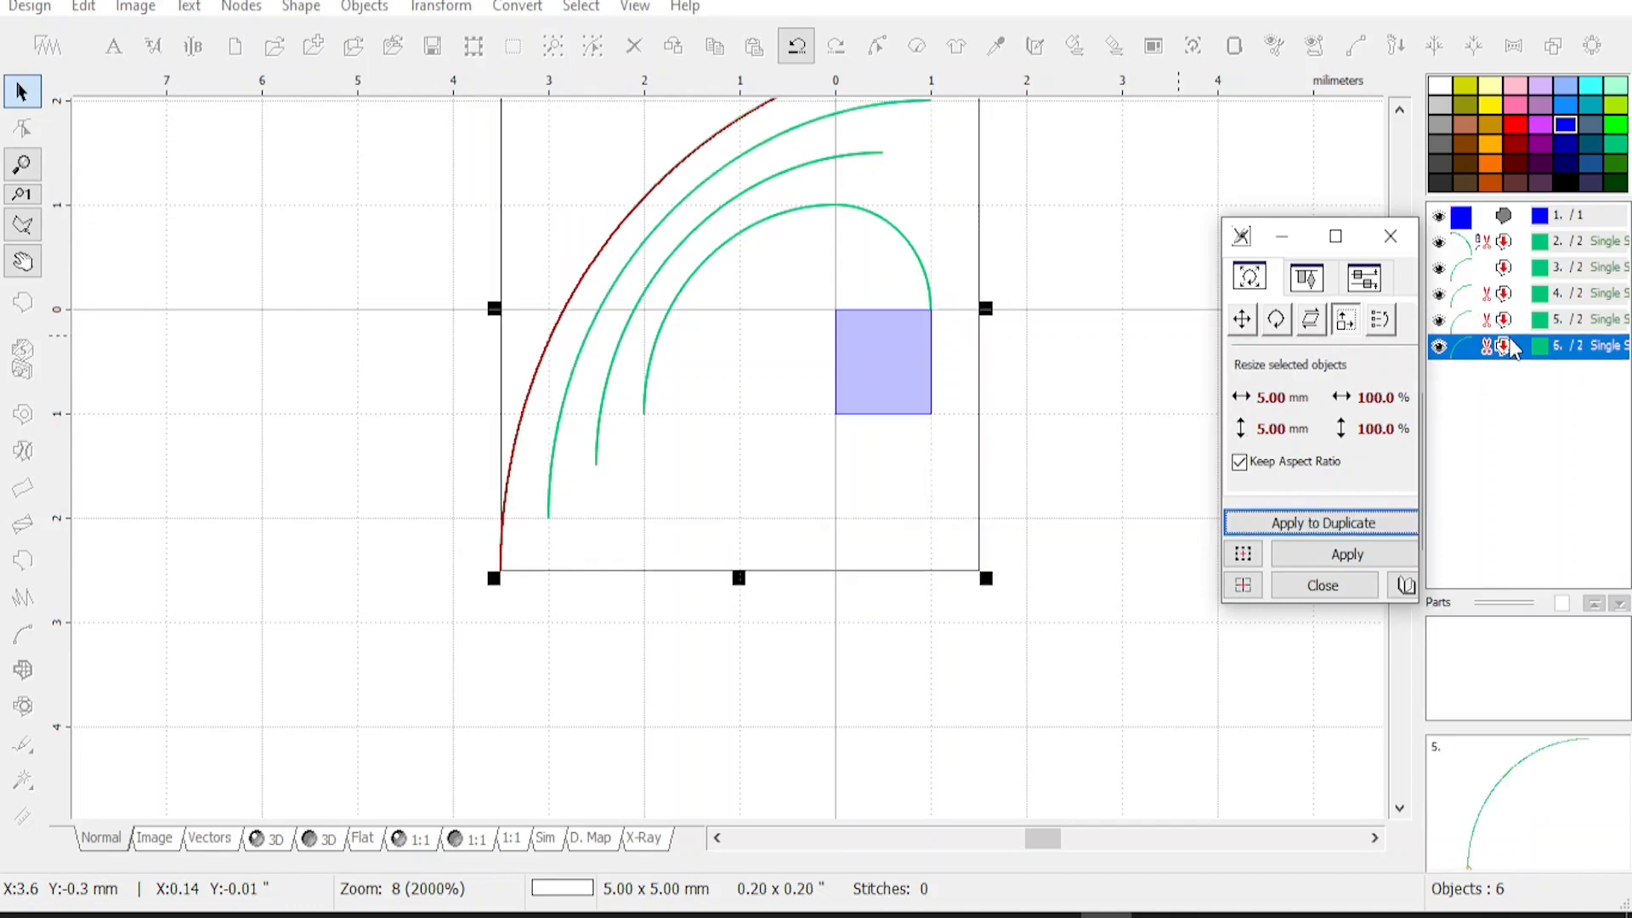
# Create a duplicate of the 5 mm arc resized to 6.00 mm and finish the transformation
pyautogui.click(1243, 403)
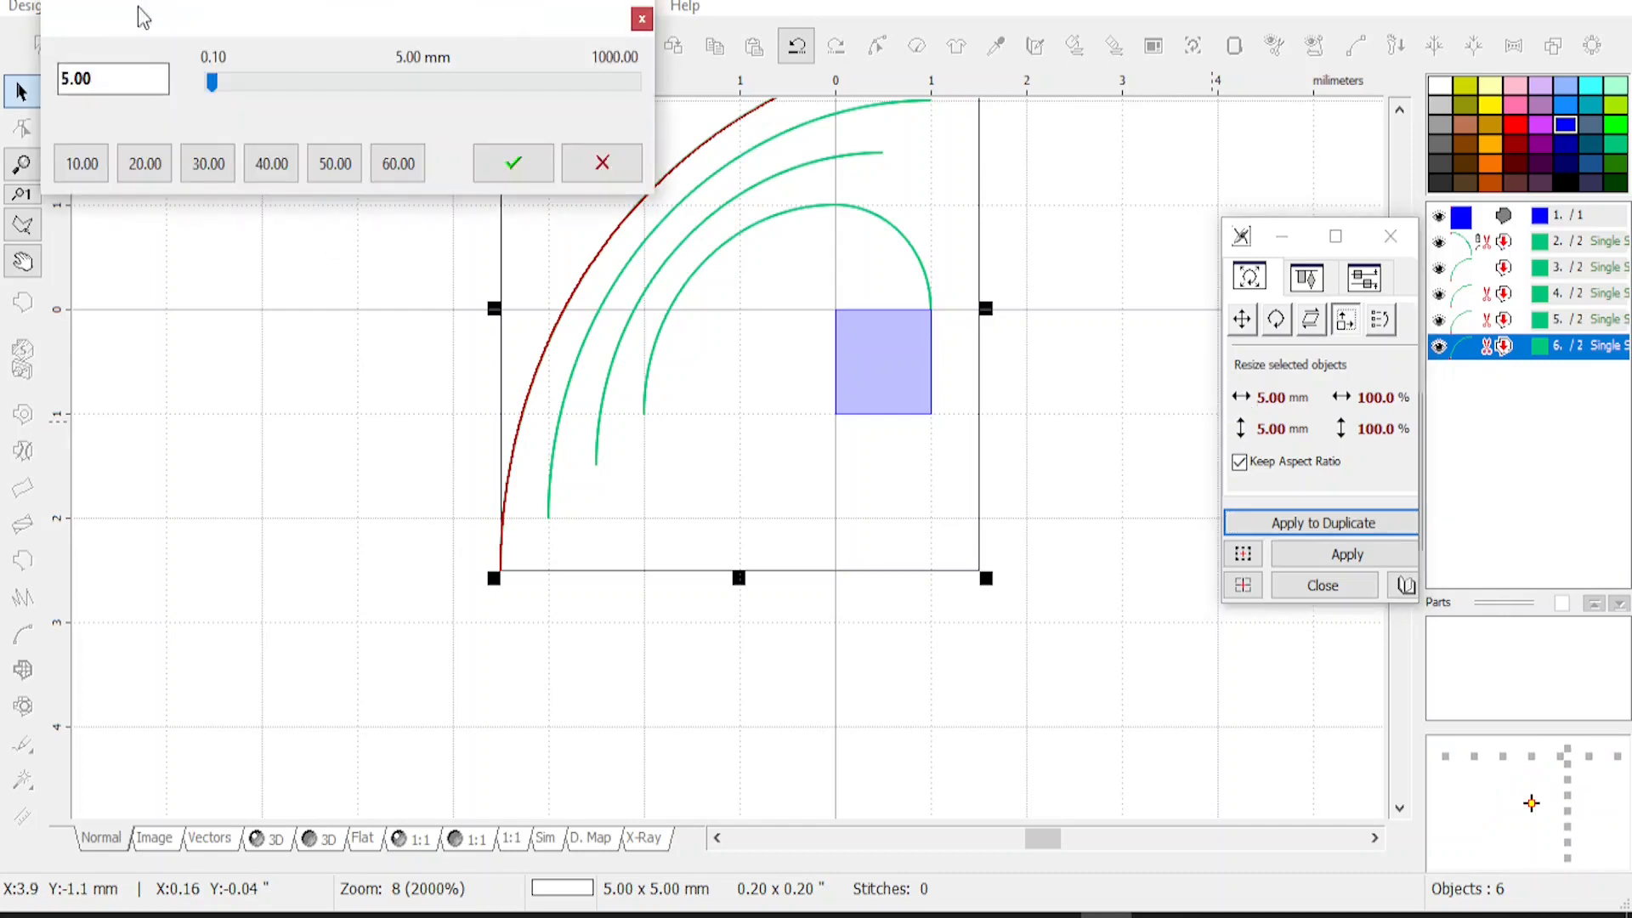
pyautogui.moveTo(123, 26); pyautogui.dragTo(480, 28)
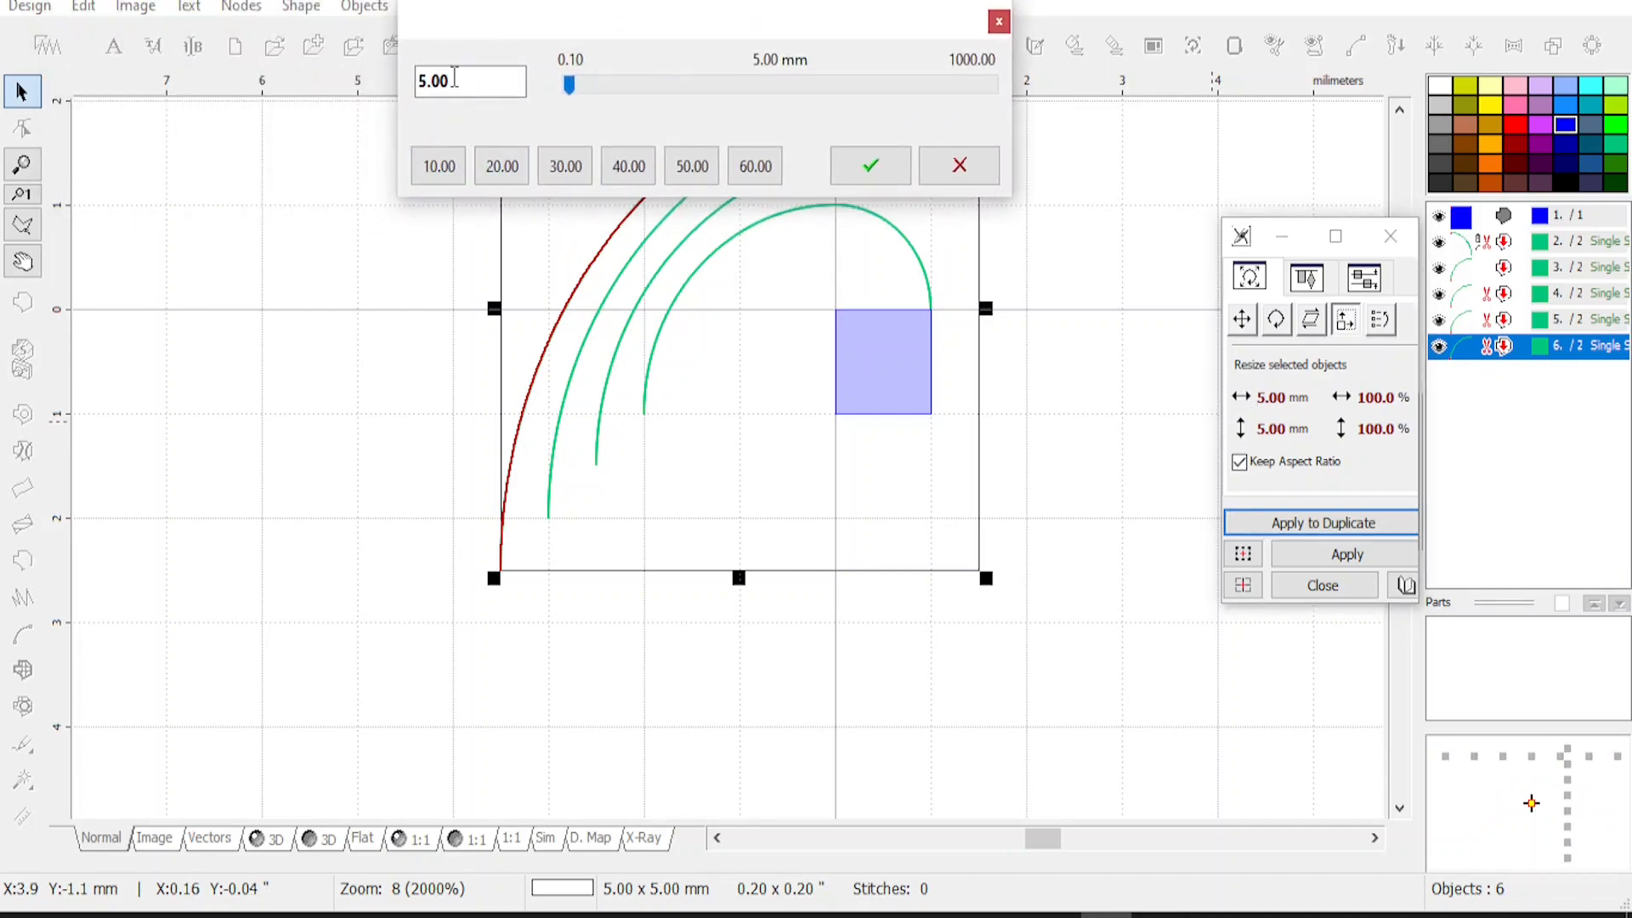
pyautogui.write('6')
pyautogui.click(870, 165)
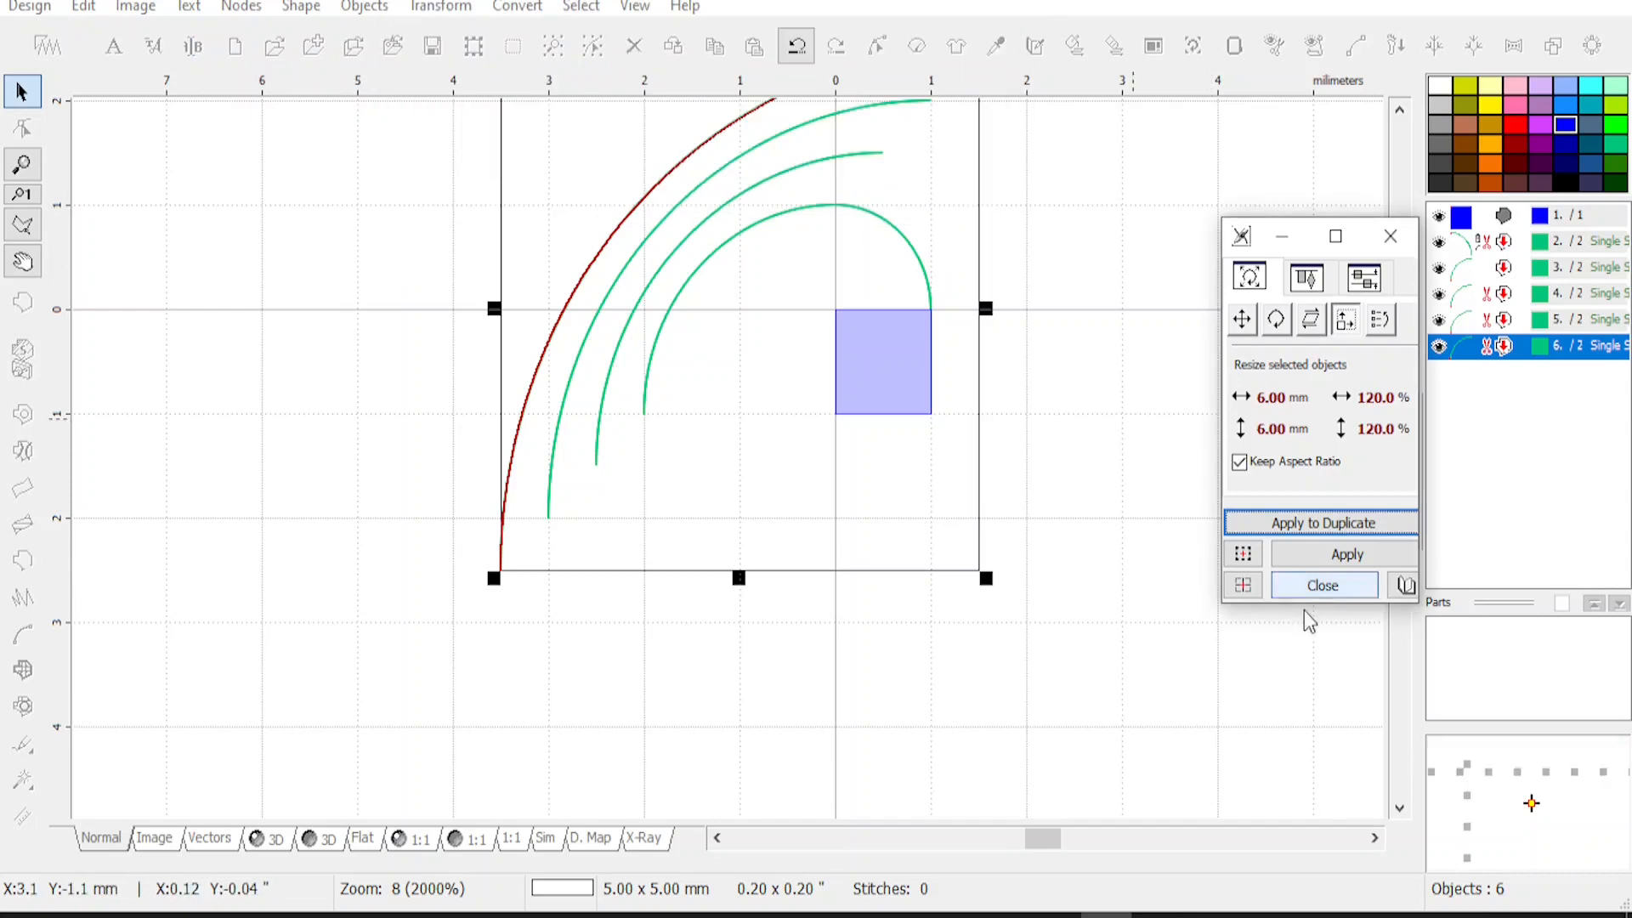
pyautogui.click(1326, 523)
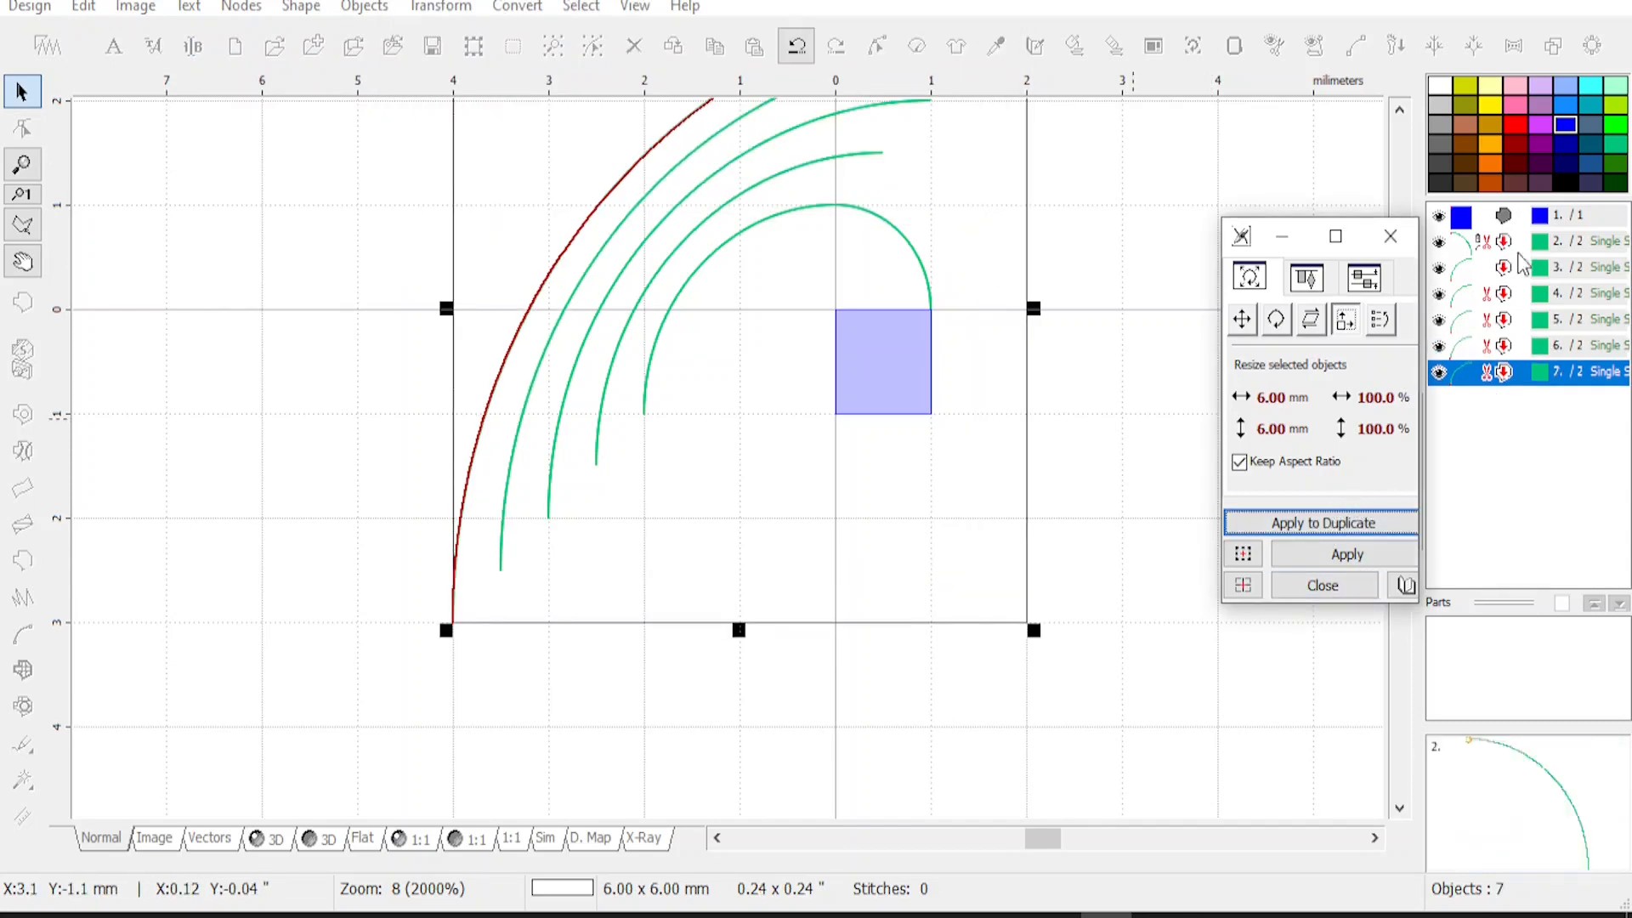
pyautogui.click(1325, 589)
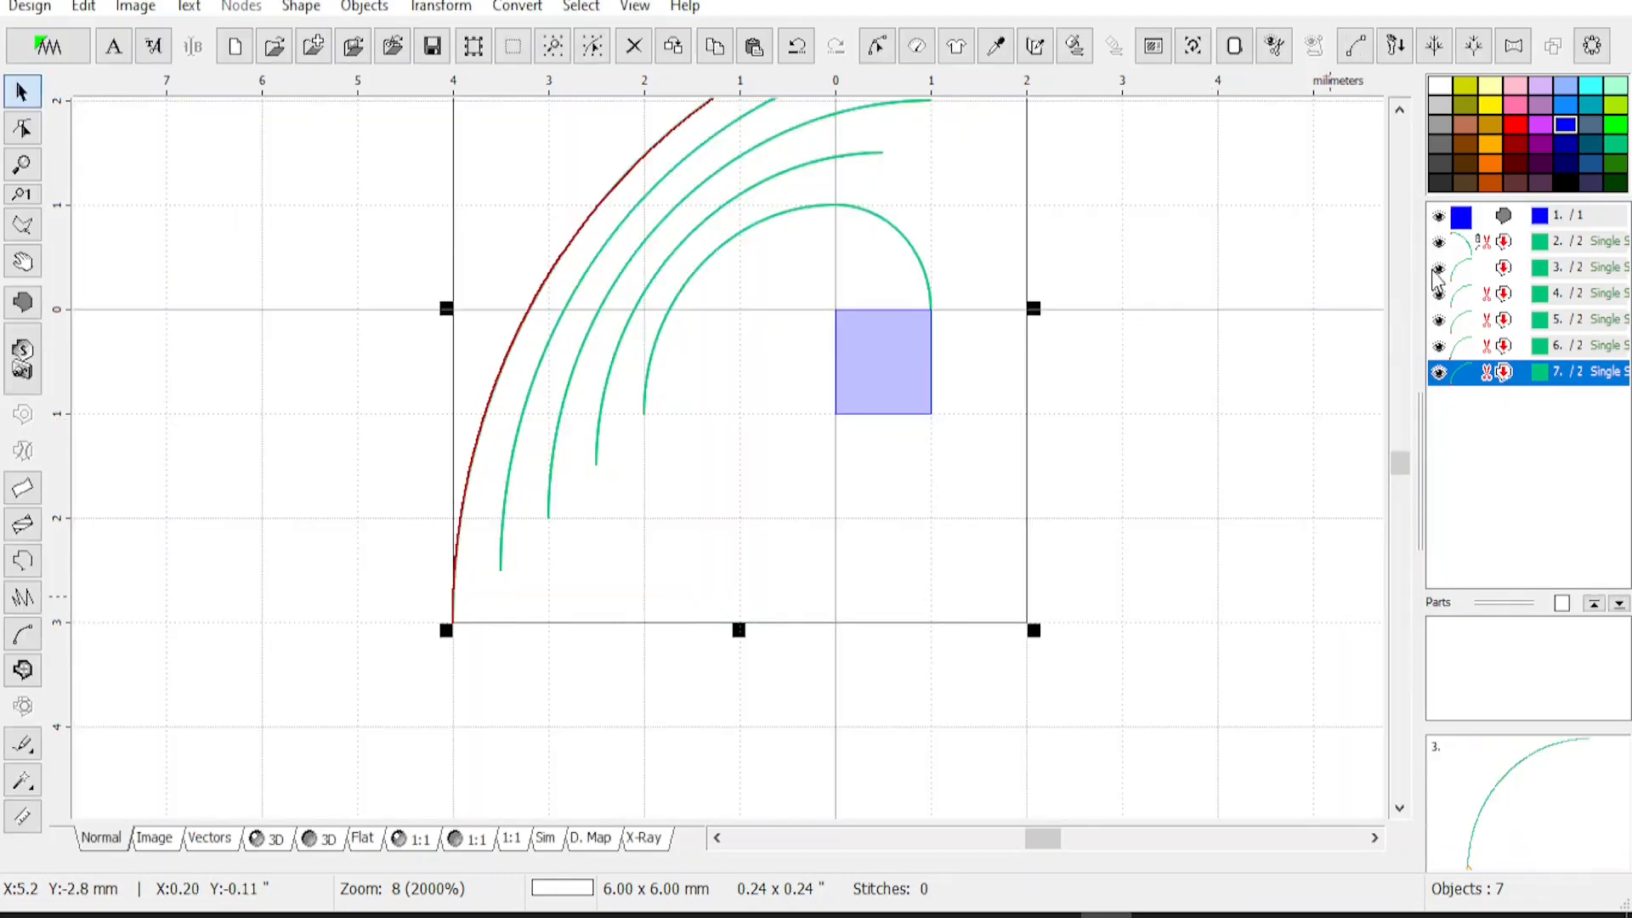
# Flip the 3 mm arc vertically
pyautogui.click(1485, 298)
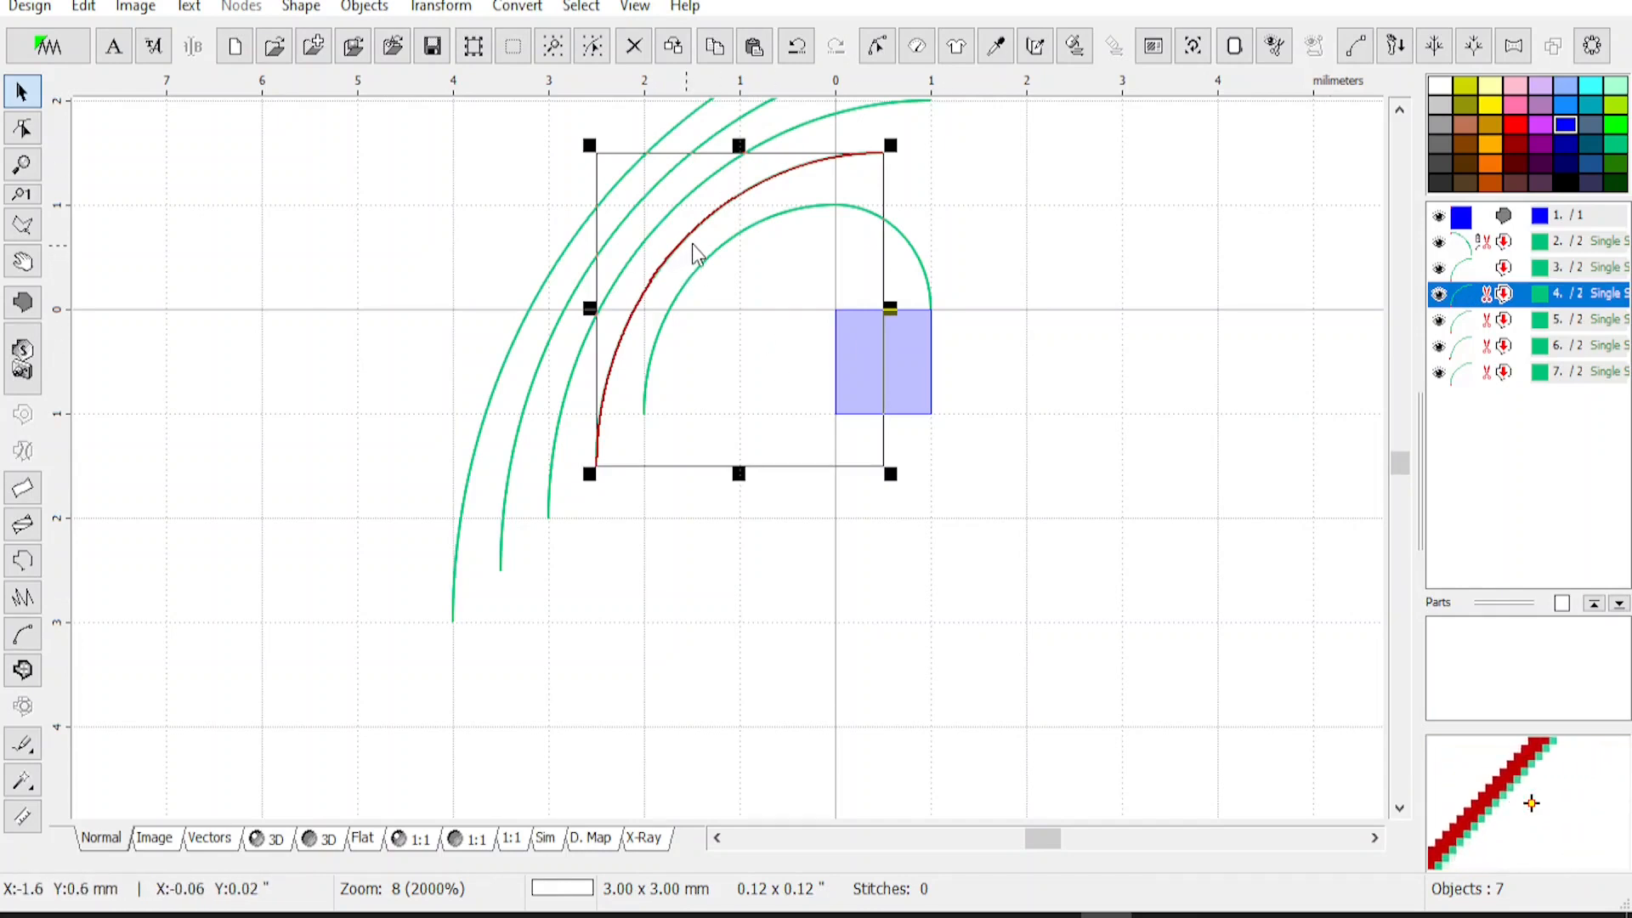
pyautogui.click(425, 10)
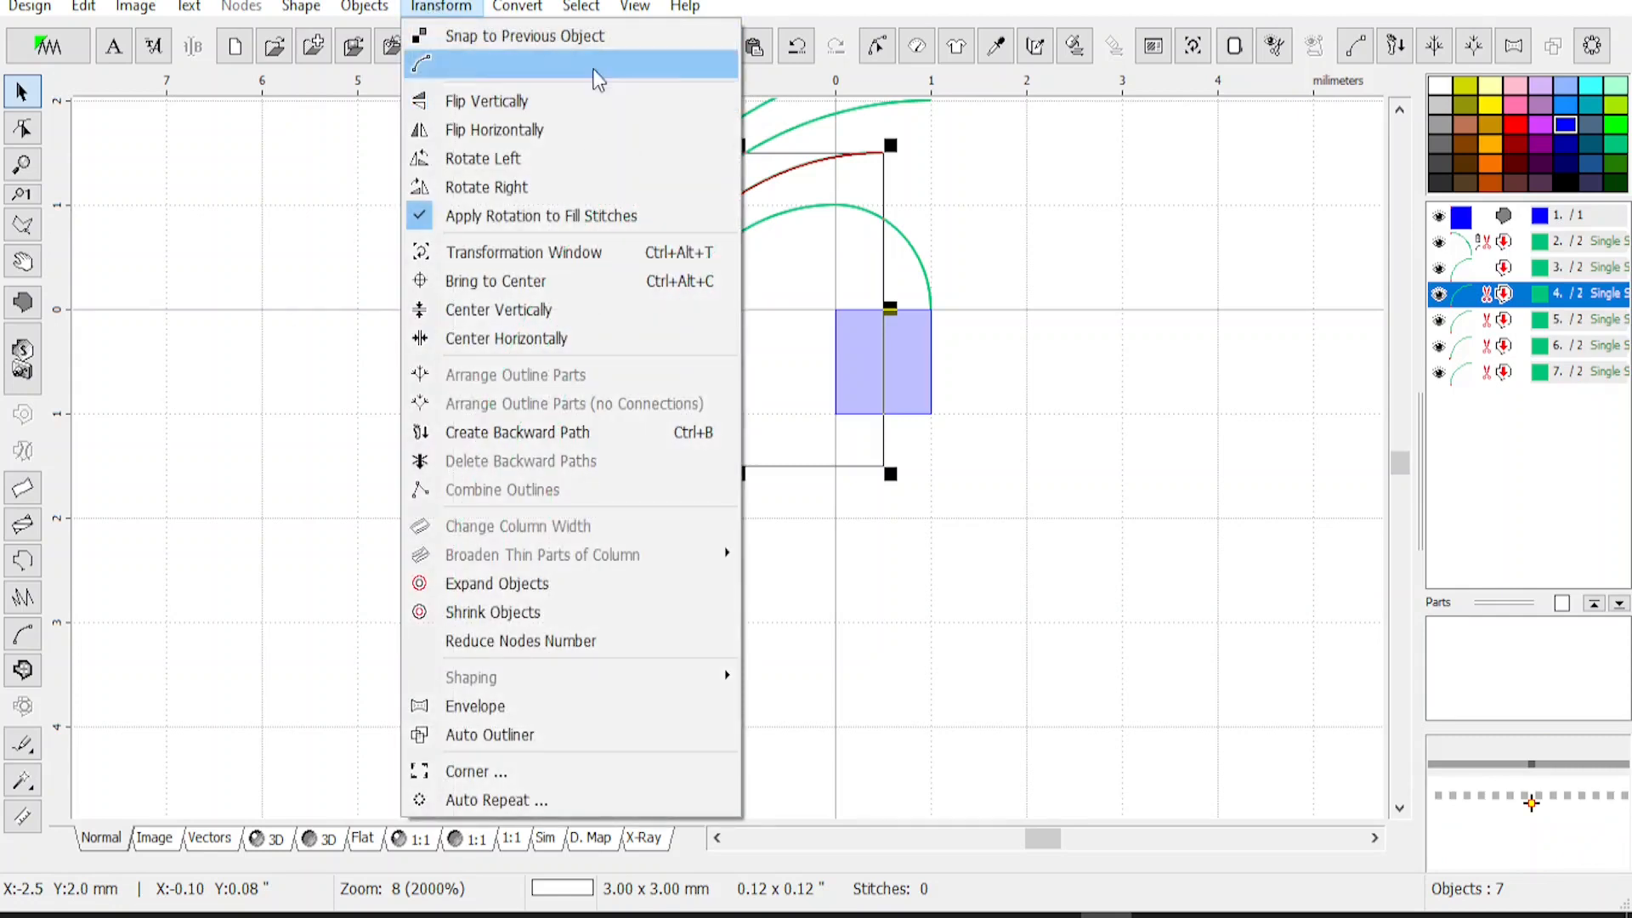
pyautogui.click(875, 4)
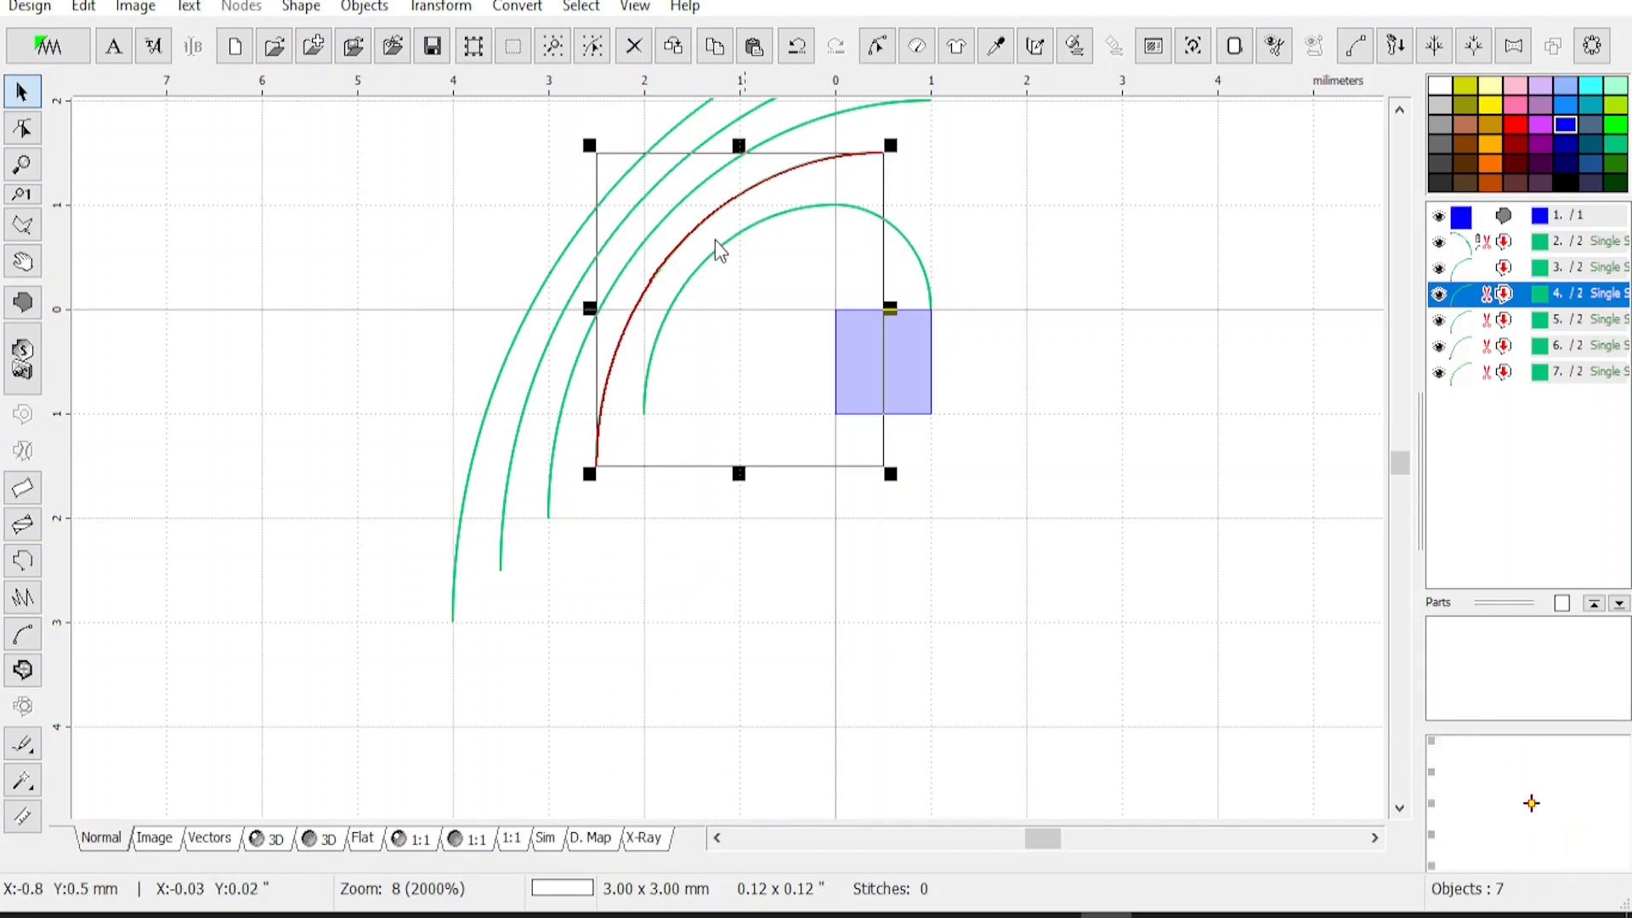
pyautogui.click(420, 6)
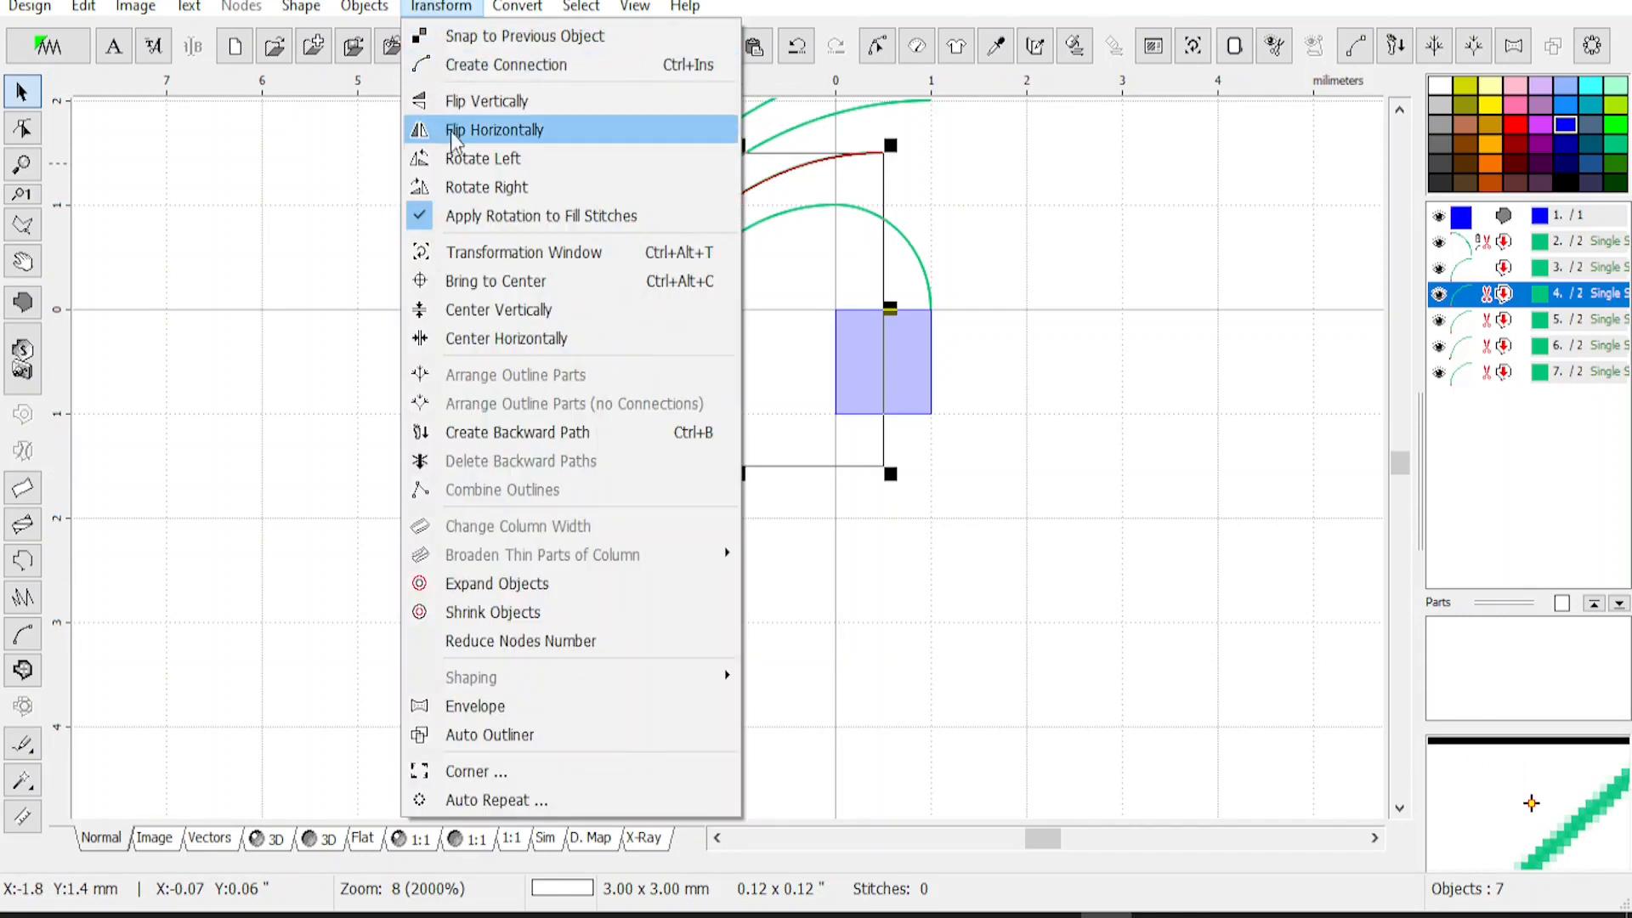
pyautogui.click(456, 99)
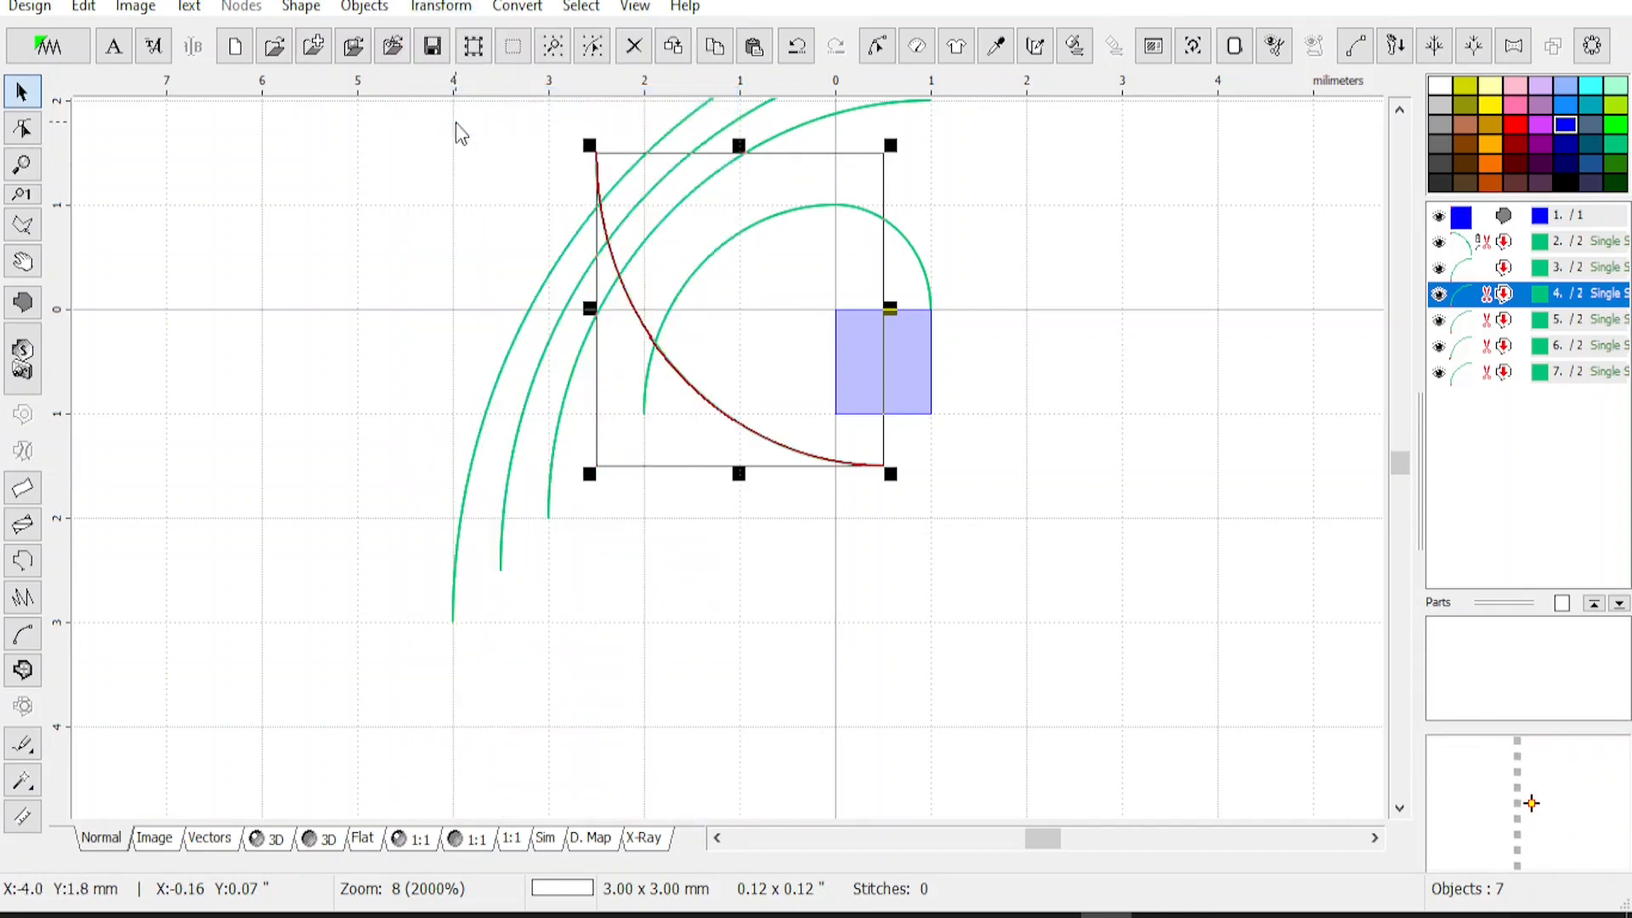
# Reverse the direction of the flipped 3 mm arc and snap it to the previous object, the 2 mm arc
pyautogui.click(876, 47)
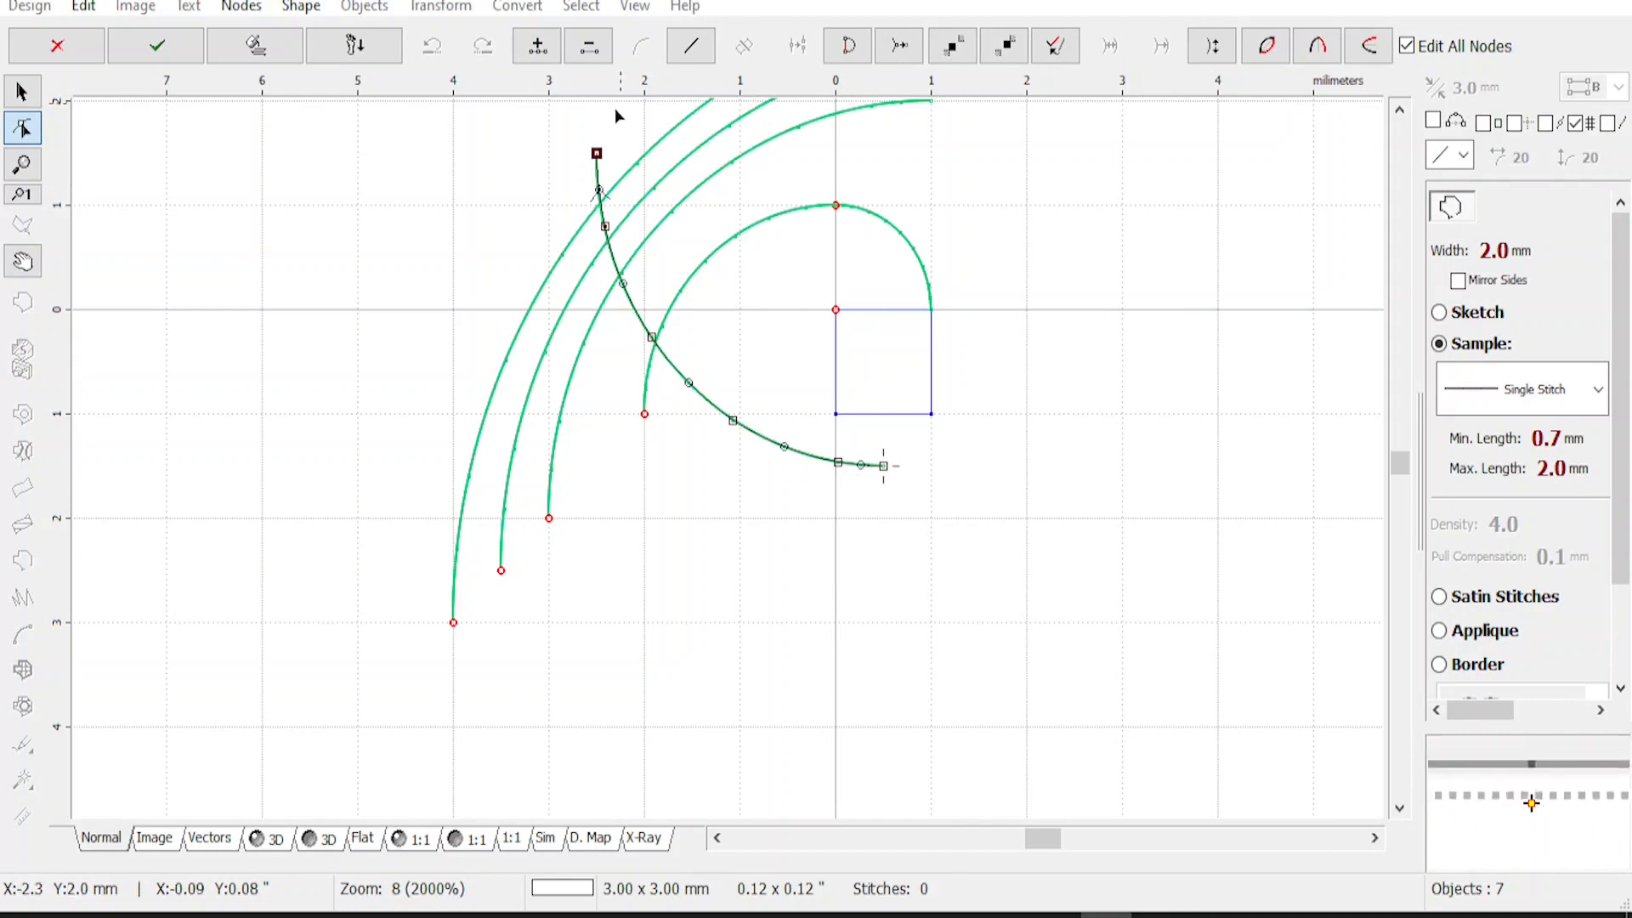
pyautogui.click(1209, 51)
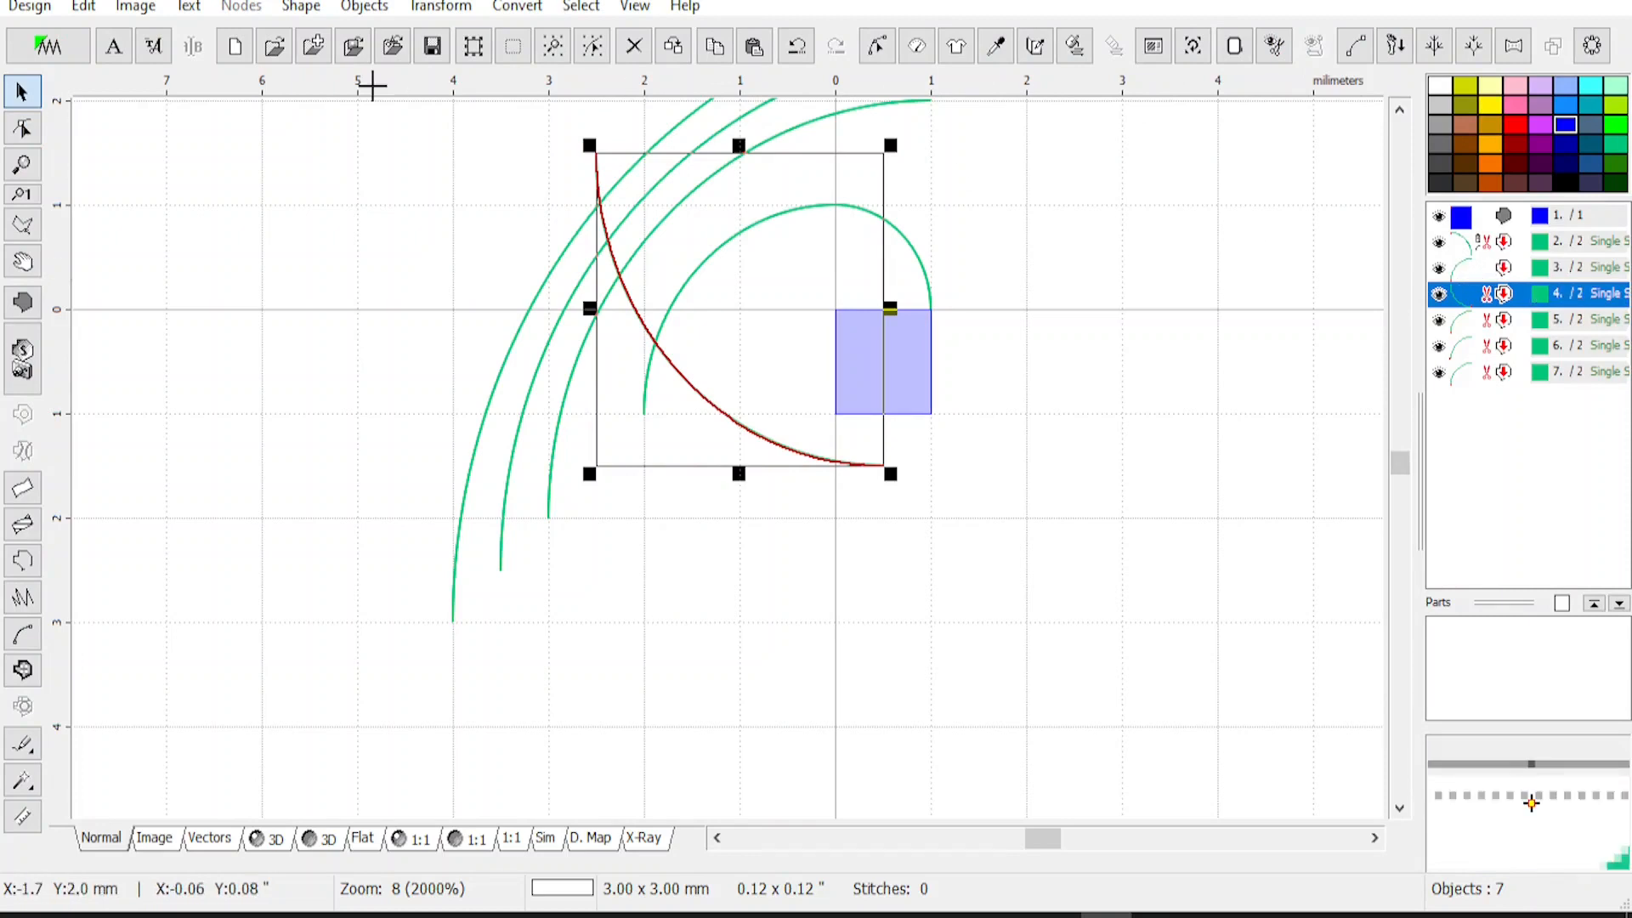
pyautogui.click(441, 7)
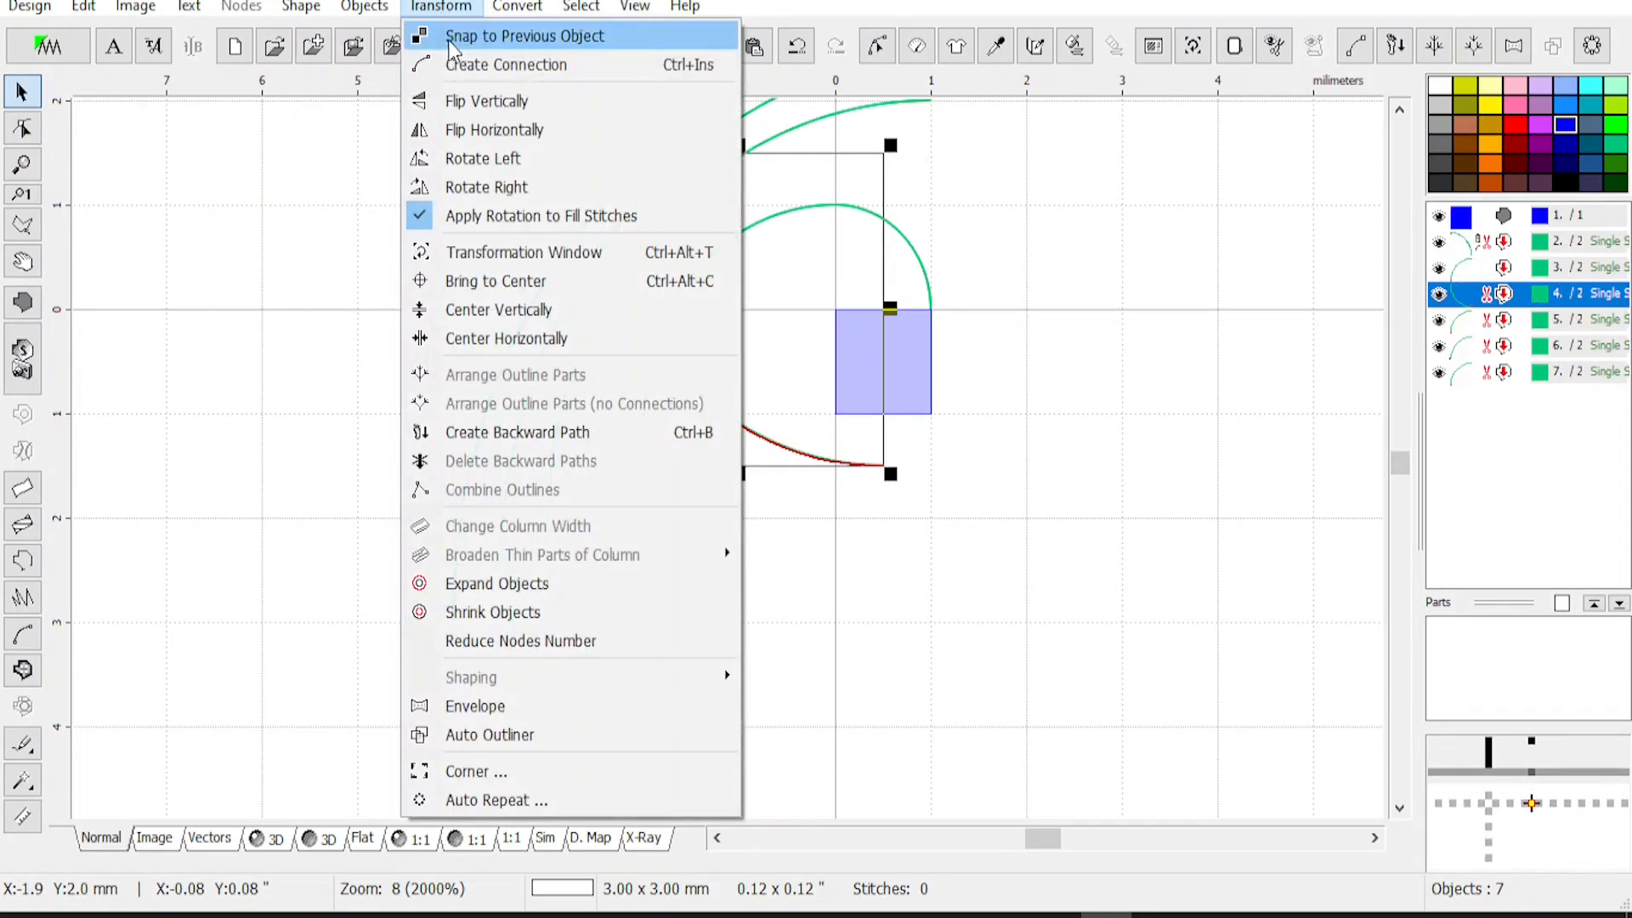
pyautogui.click(449, 47)
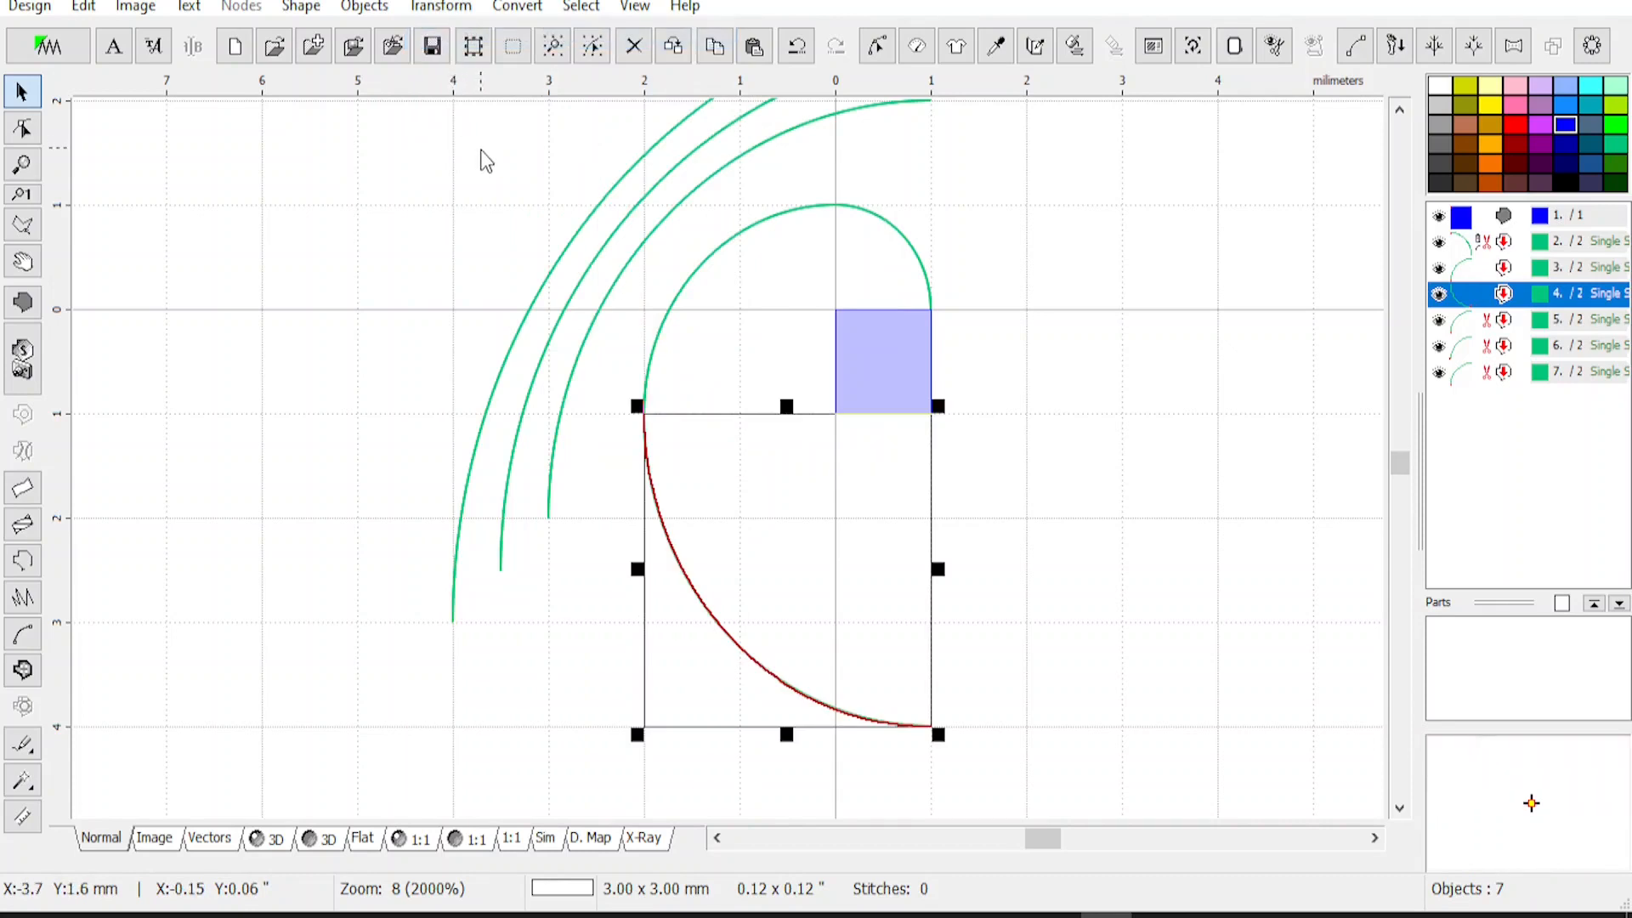
# Flip the 4 mm arc horizontally and rotate it right
pyautogui.scroll(-1, 588, 450)
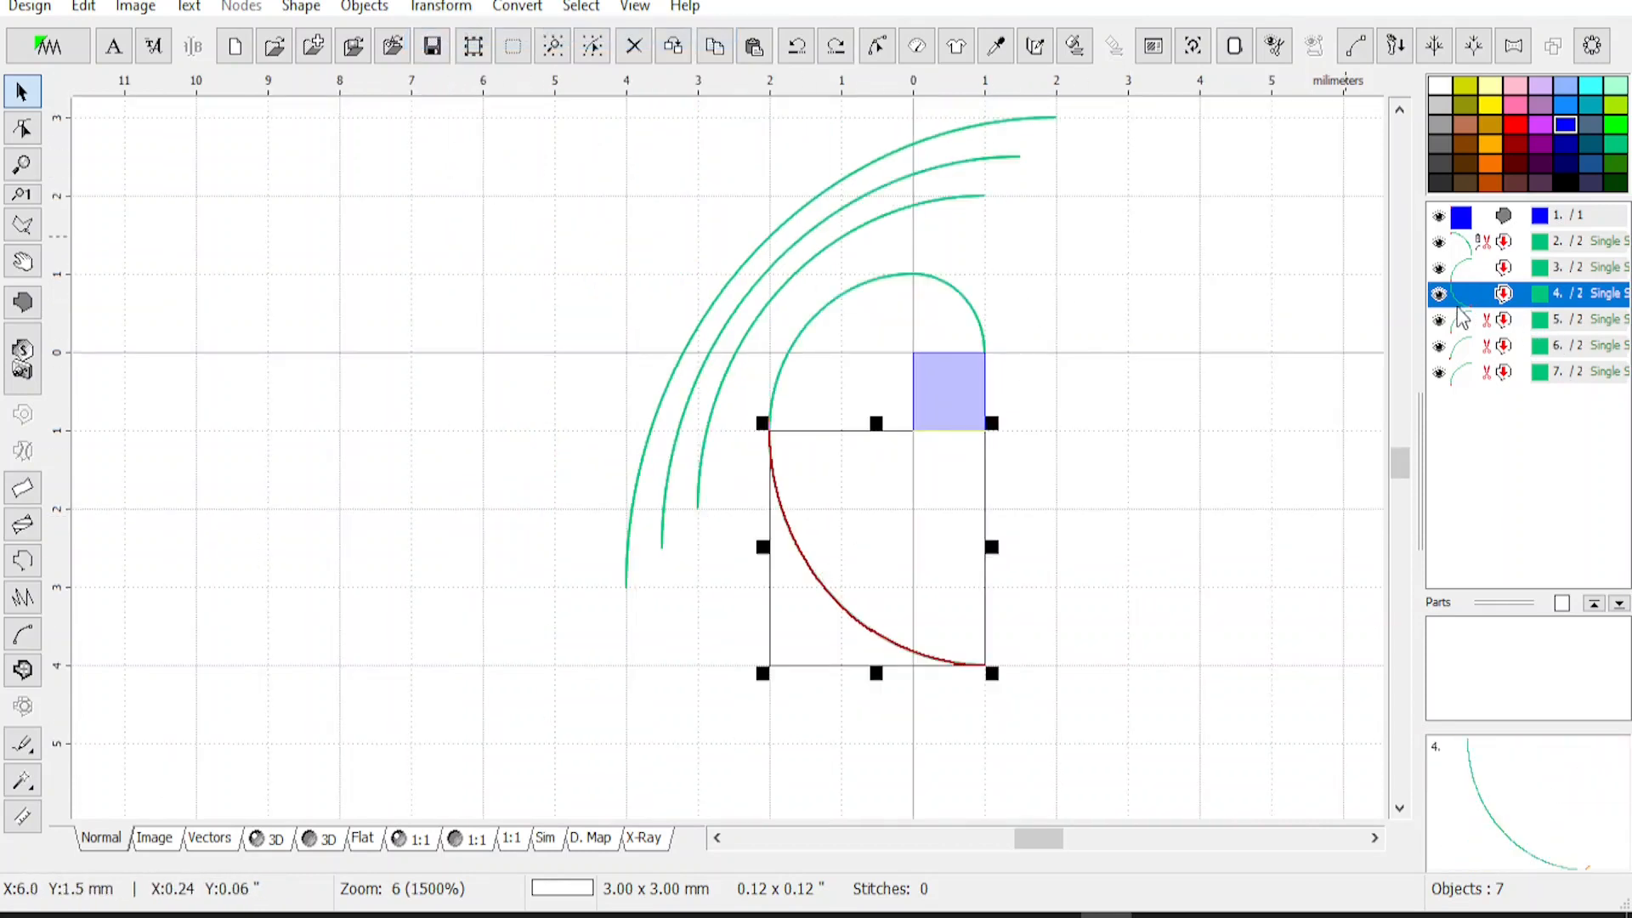
pyautogui.click(1480, 320)
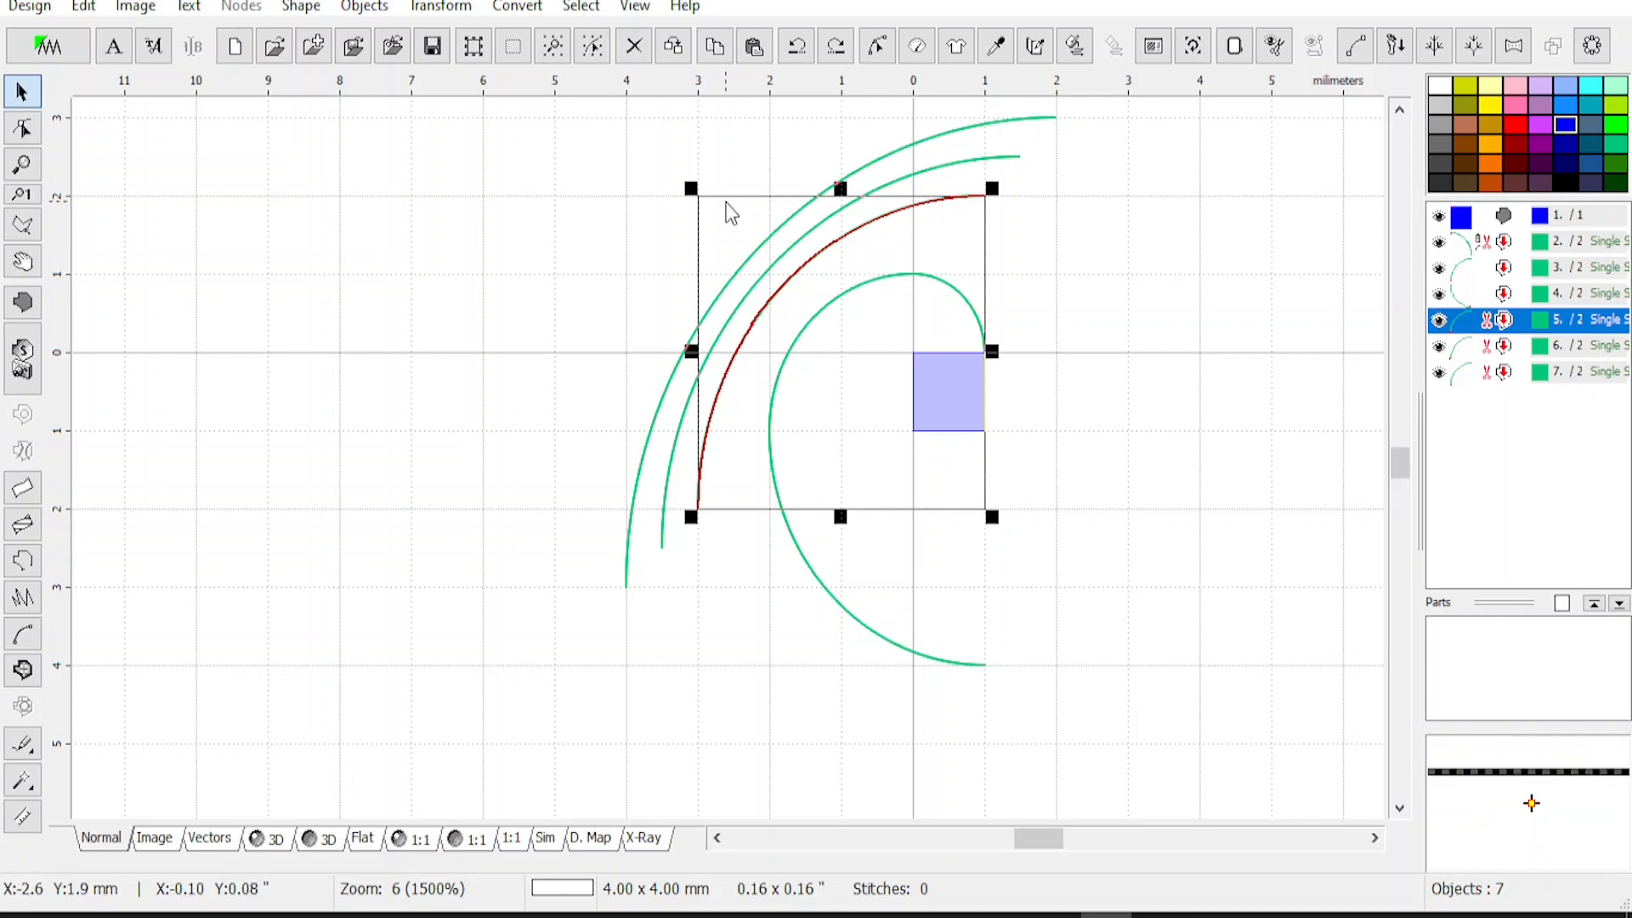
pyautogui.click(439, 7)
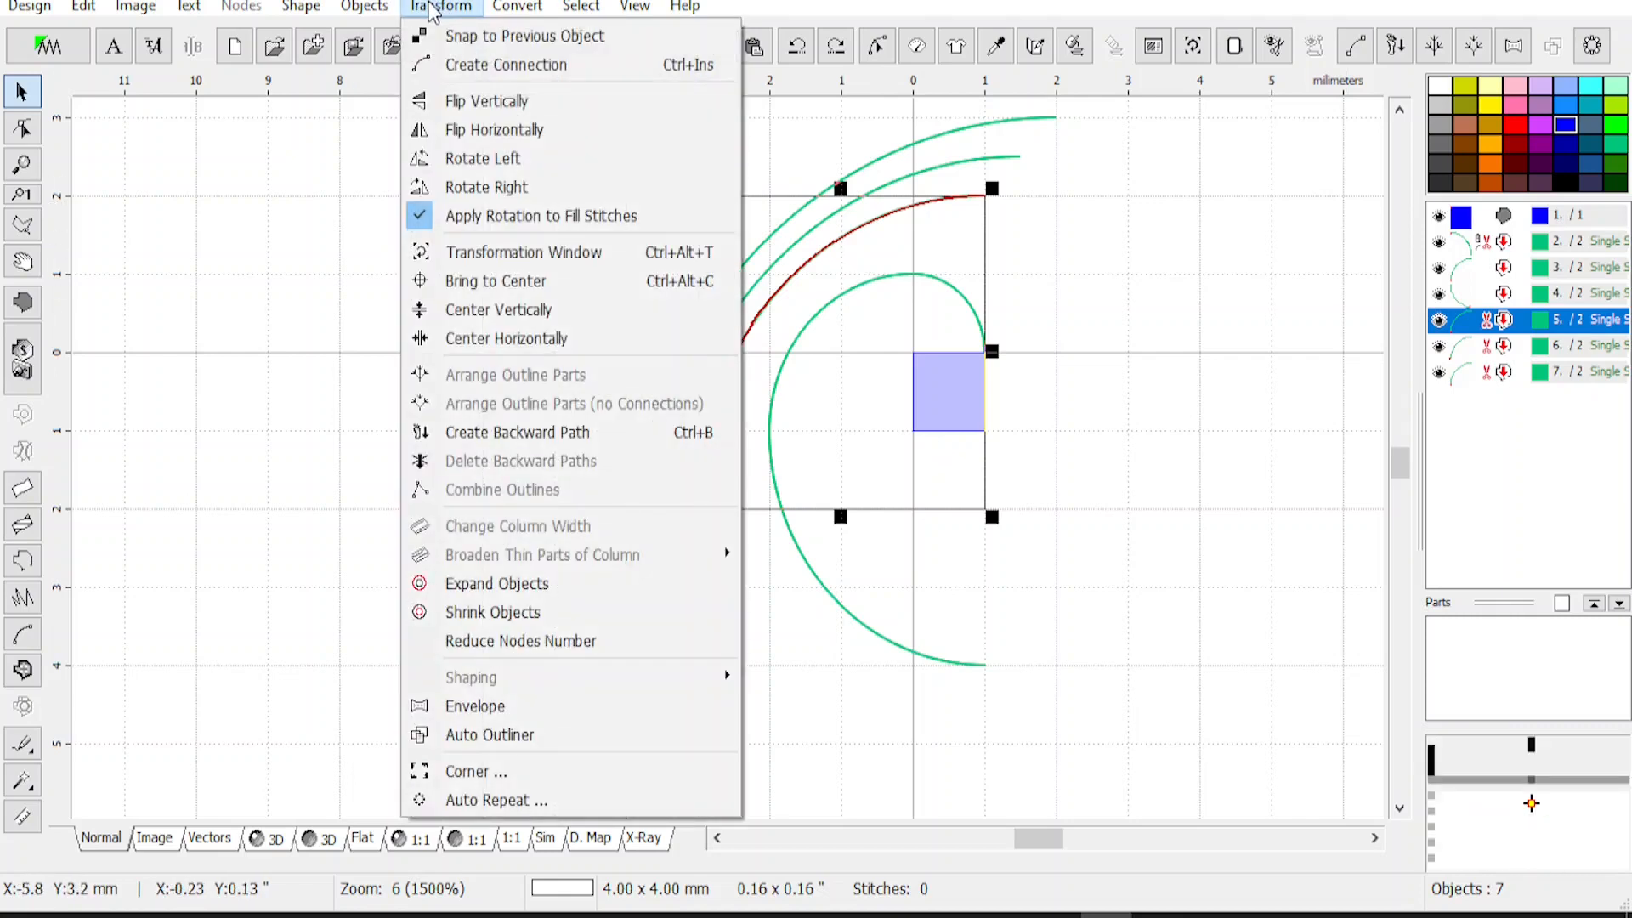
pyautogui.click(450, 132)
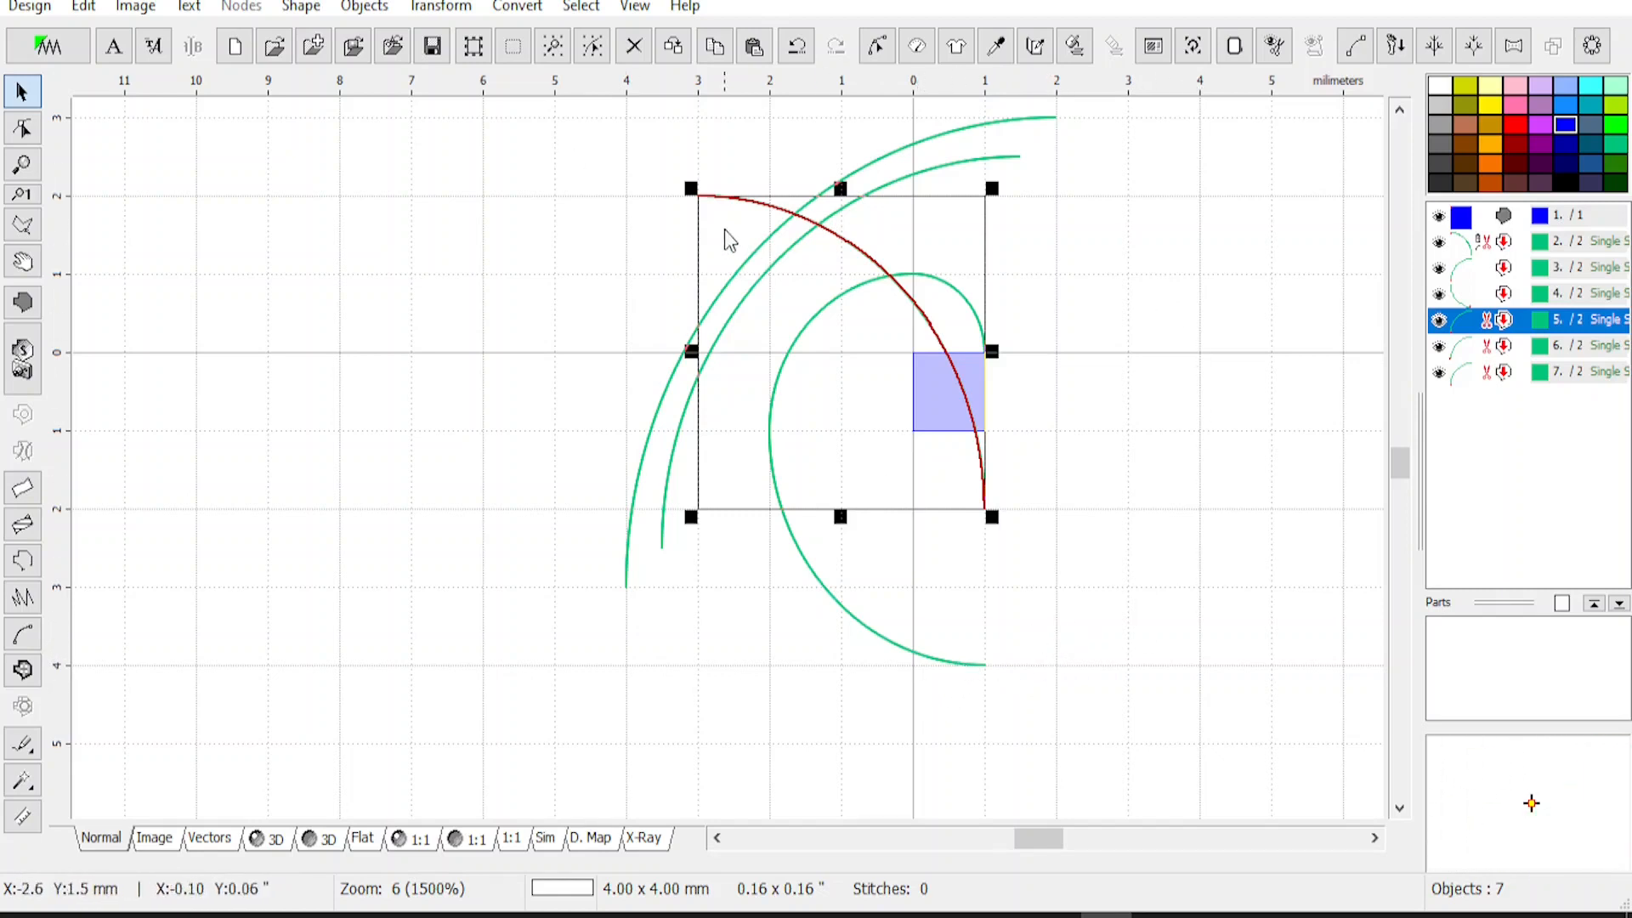
pyautogui.click(435, 9)
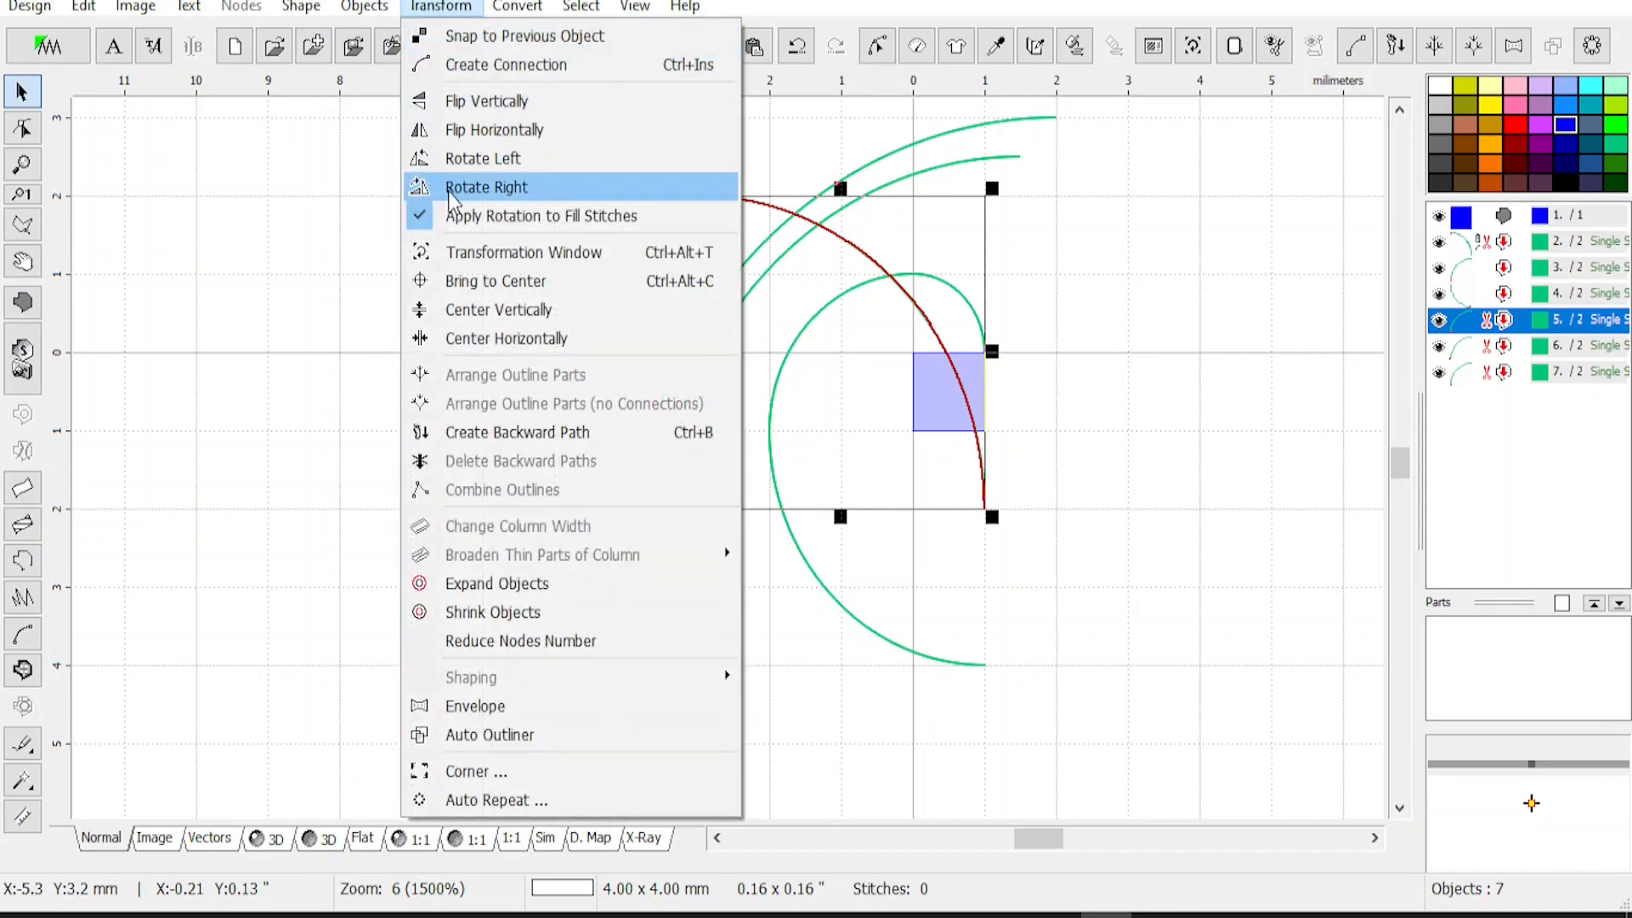
pyautogui.click(822, 4)
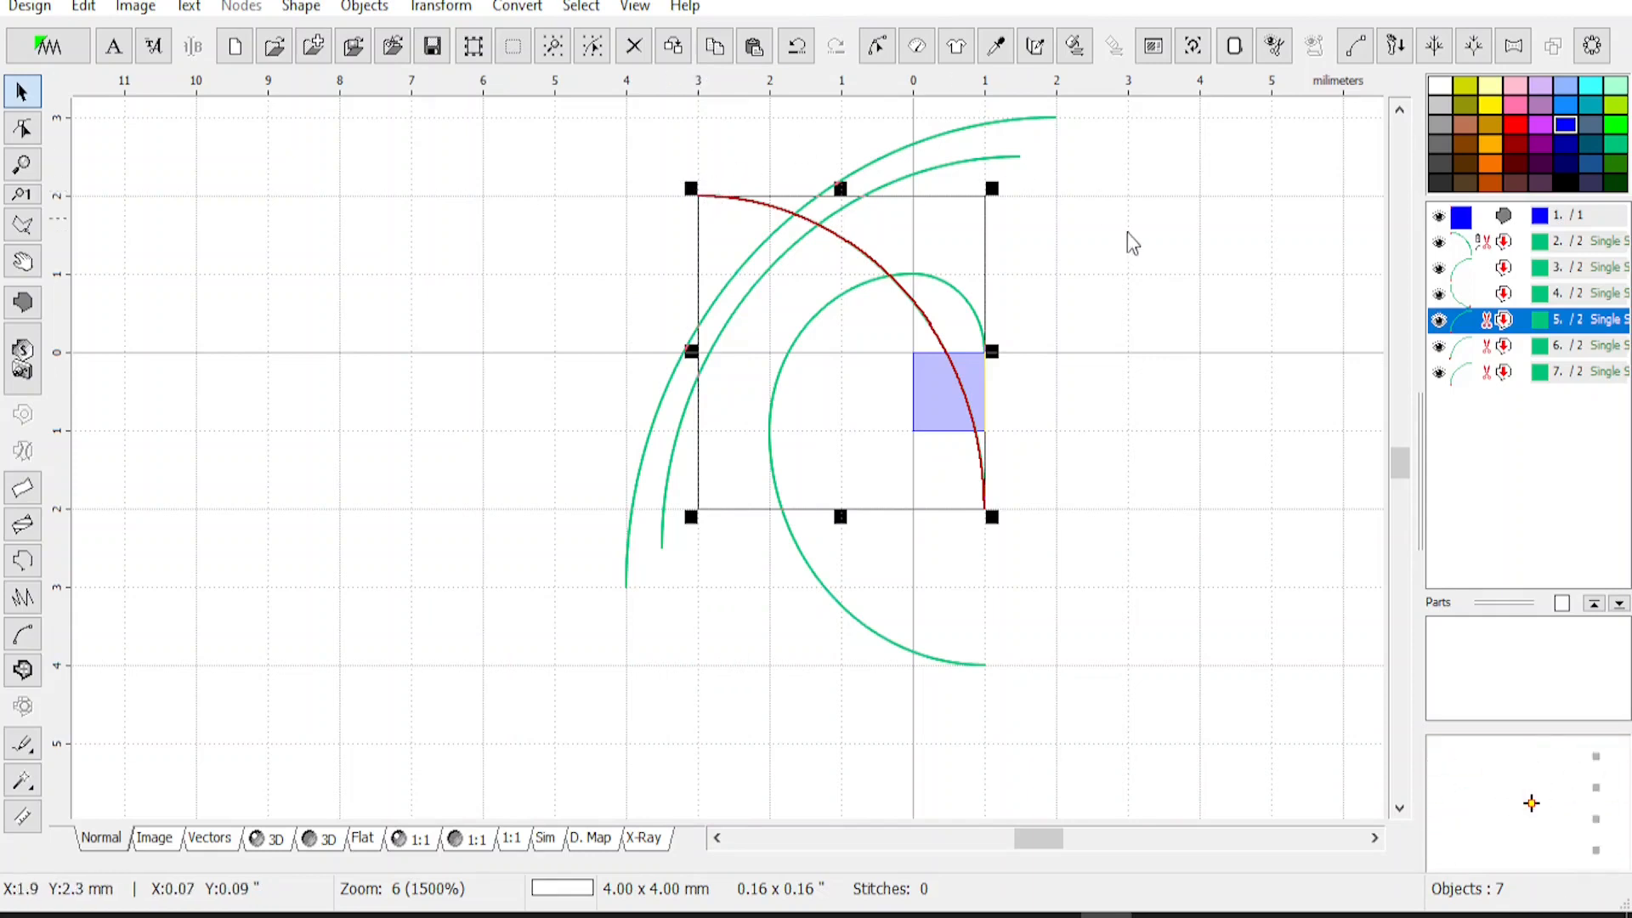
pyautogui.click(435, 7)
pyautogui.click(459, 187)
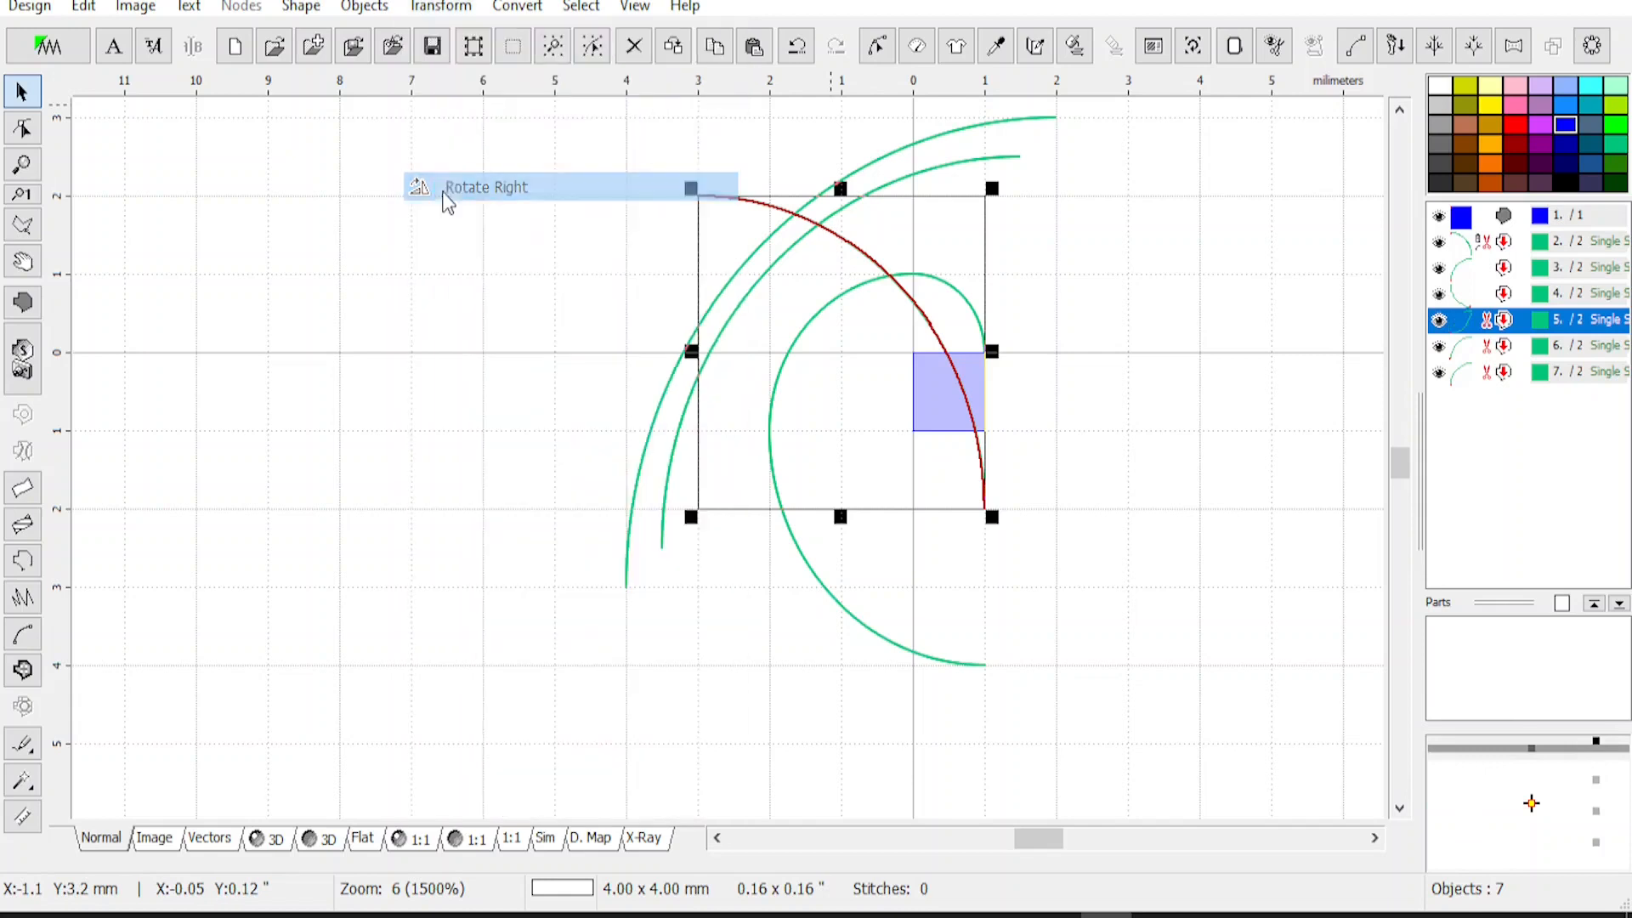
# Reverse the direction of the 4 mm arc and snap it to the previous object, the 3 mm arc
pyautogui.click(876, 48)
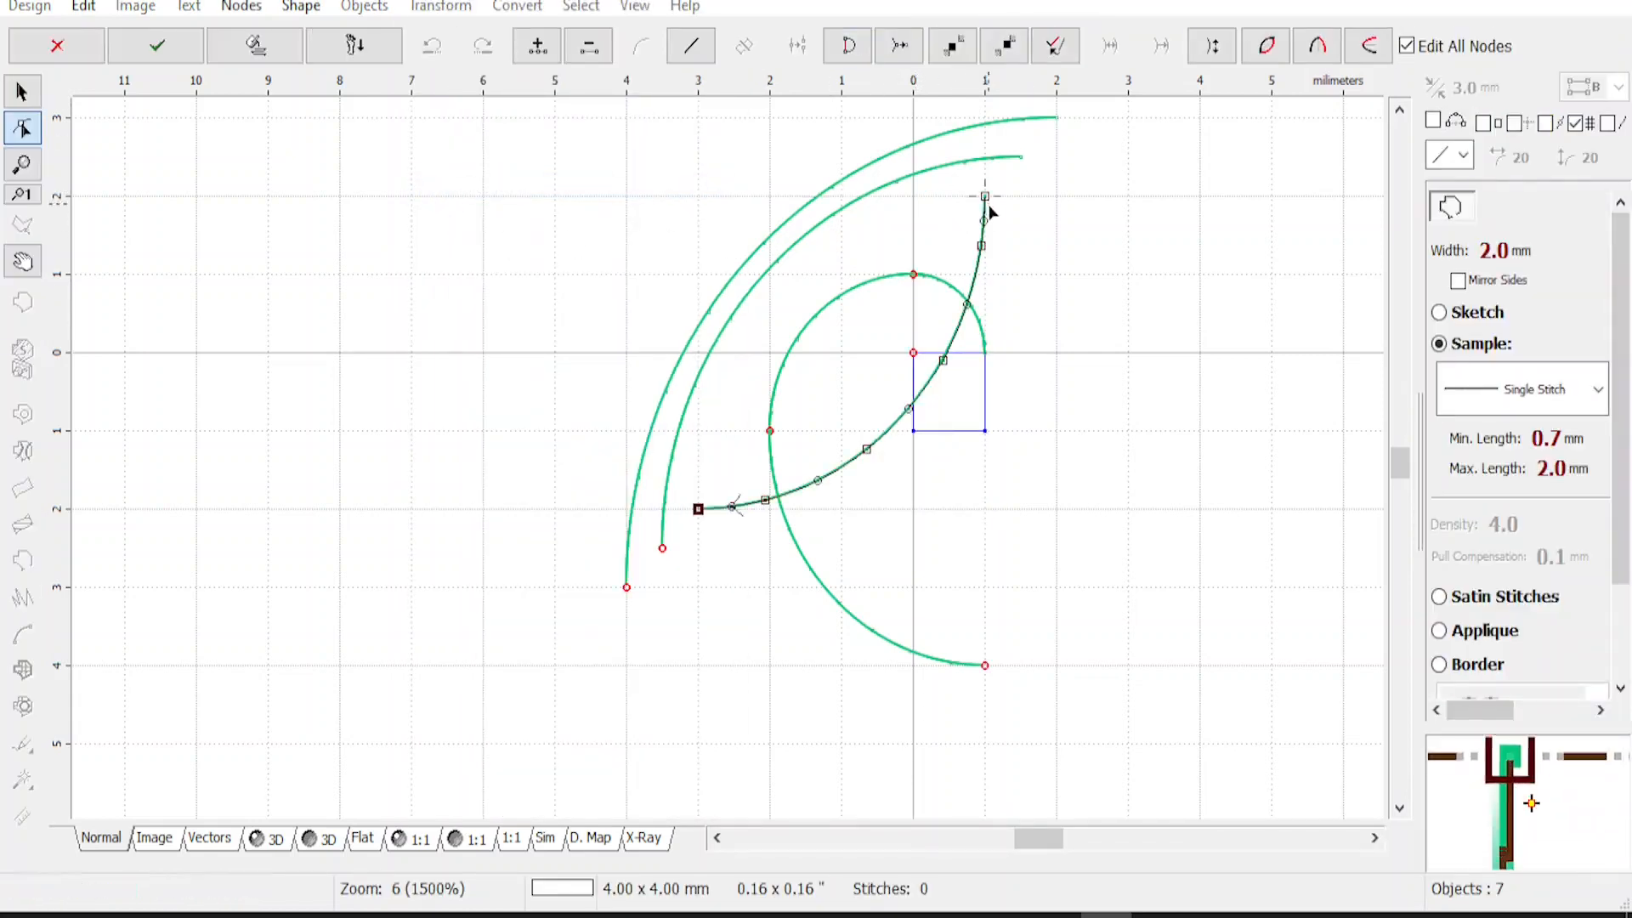
pyautogui.click(1215, 49)
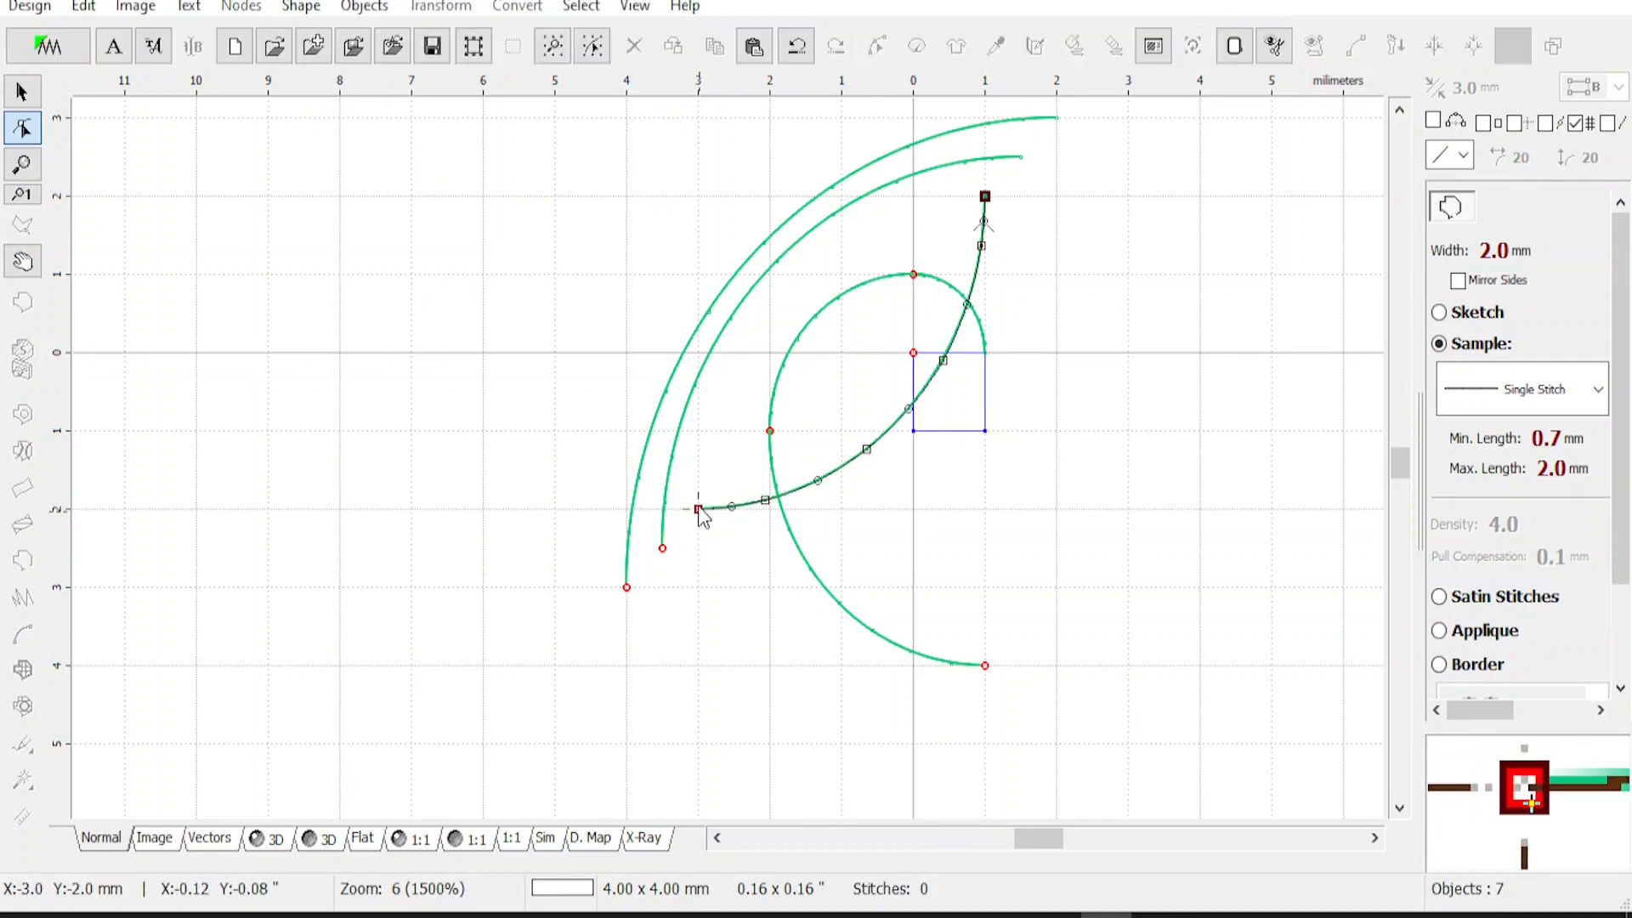
pyautogui.press('Escape')
pyautogui.click(440, 6)
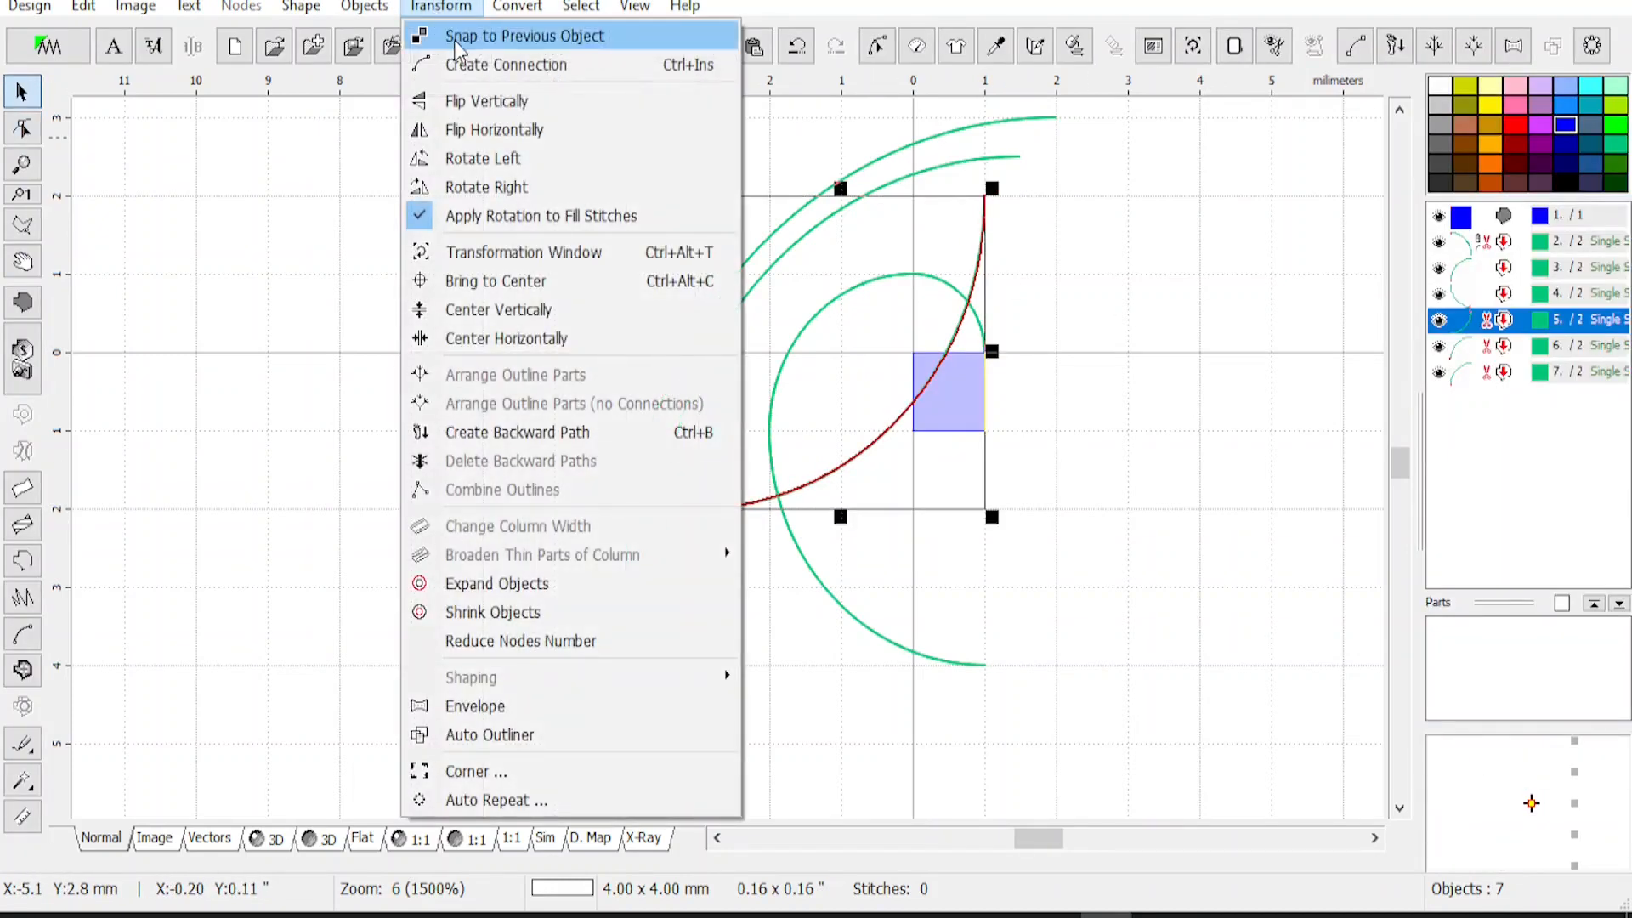
pyautogui.click(451, 41)
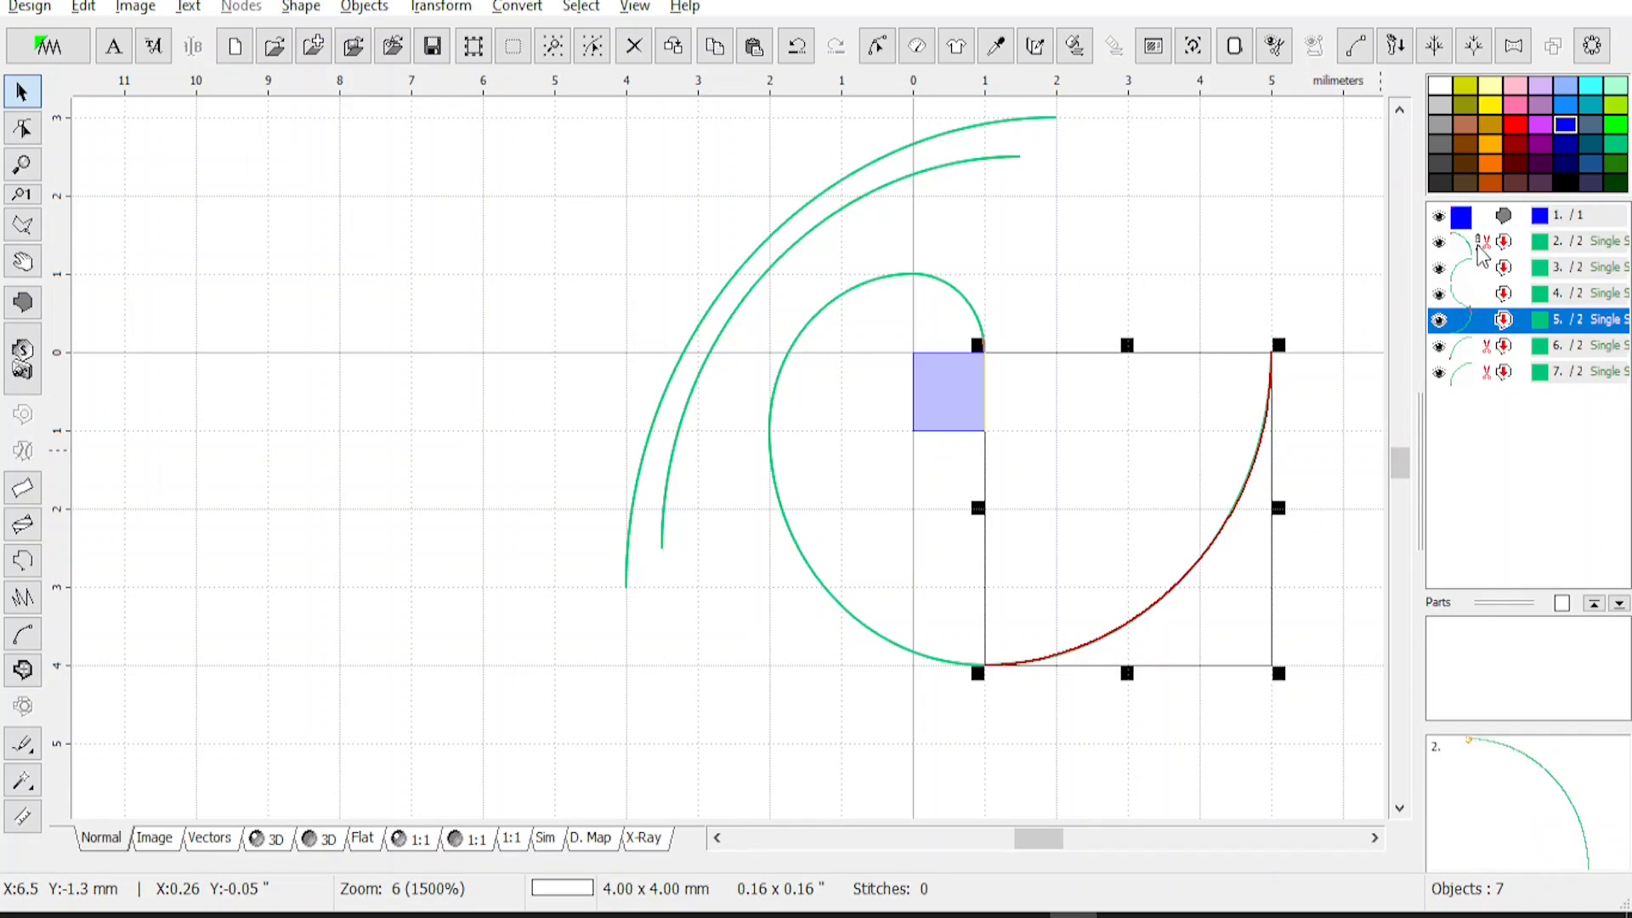
# Examine the 1 mm, 2 mm, 3 mm and 4 mm arcs in turn against the corners of the center square
pyautogui.click(1481, 249)
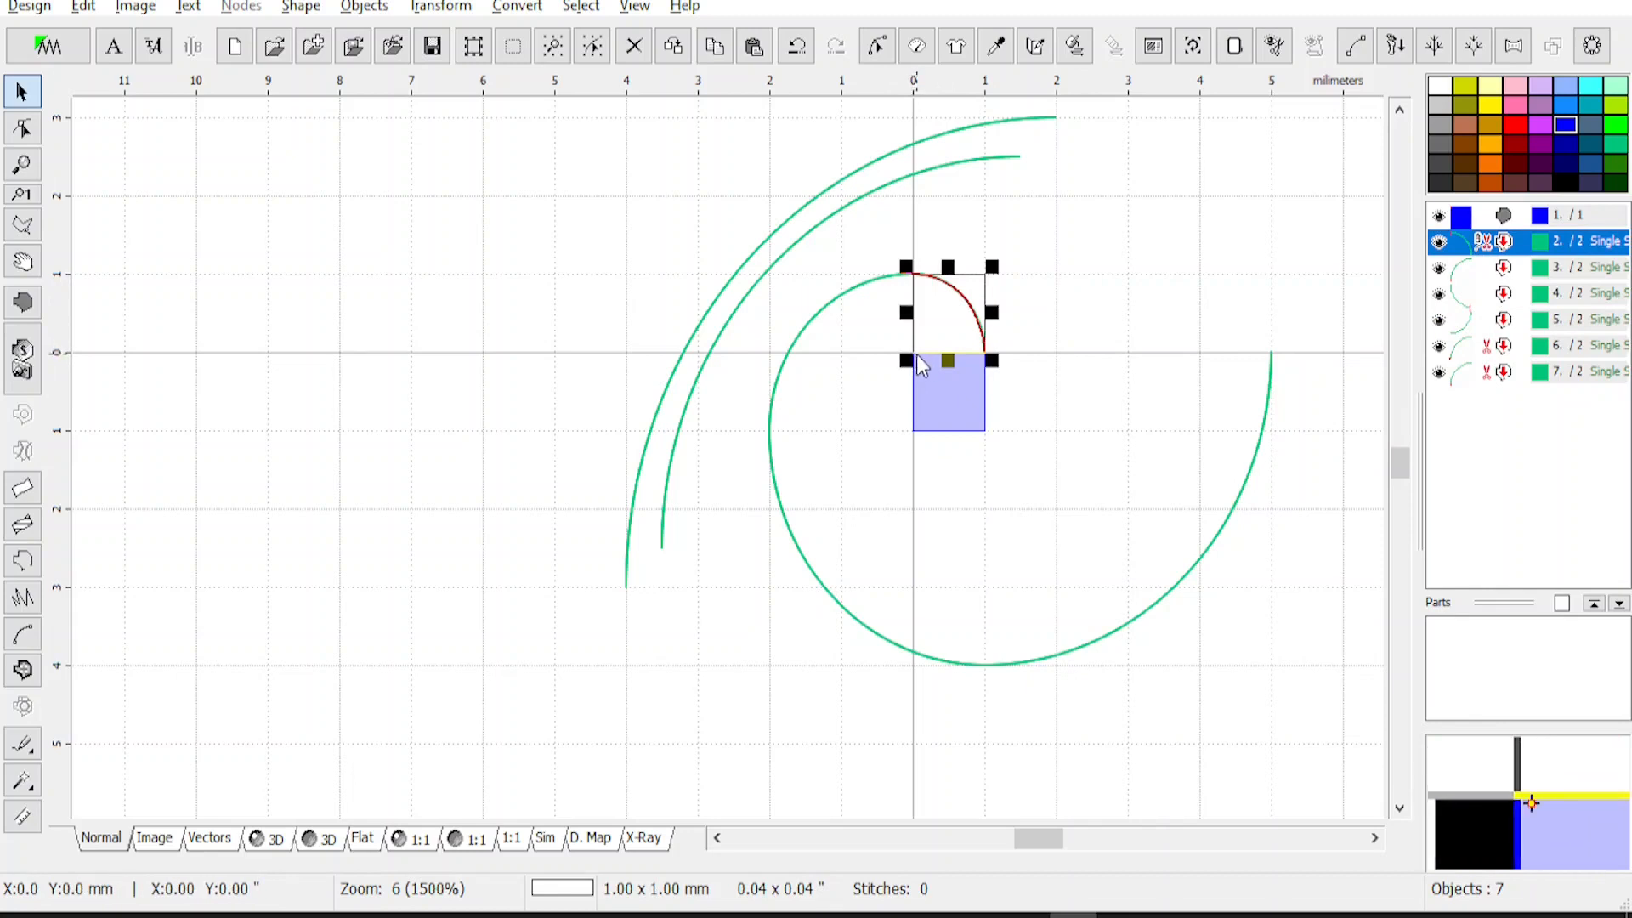
pyautogui.click(1479, 268)
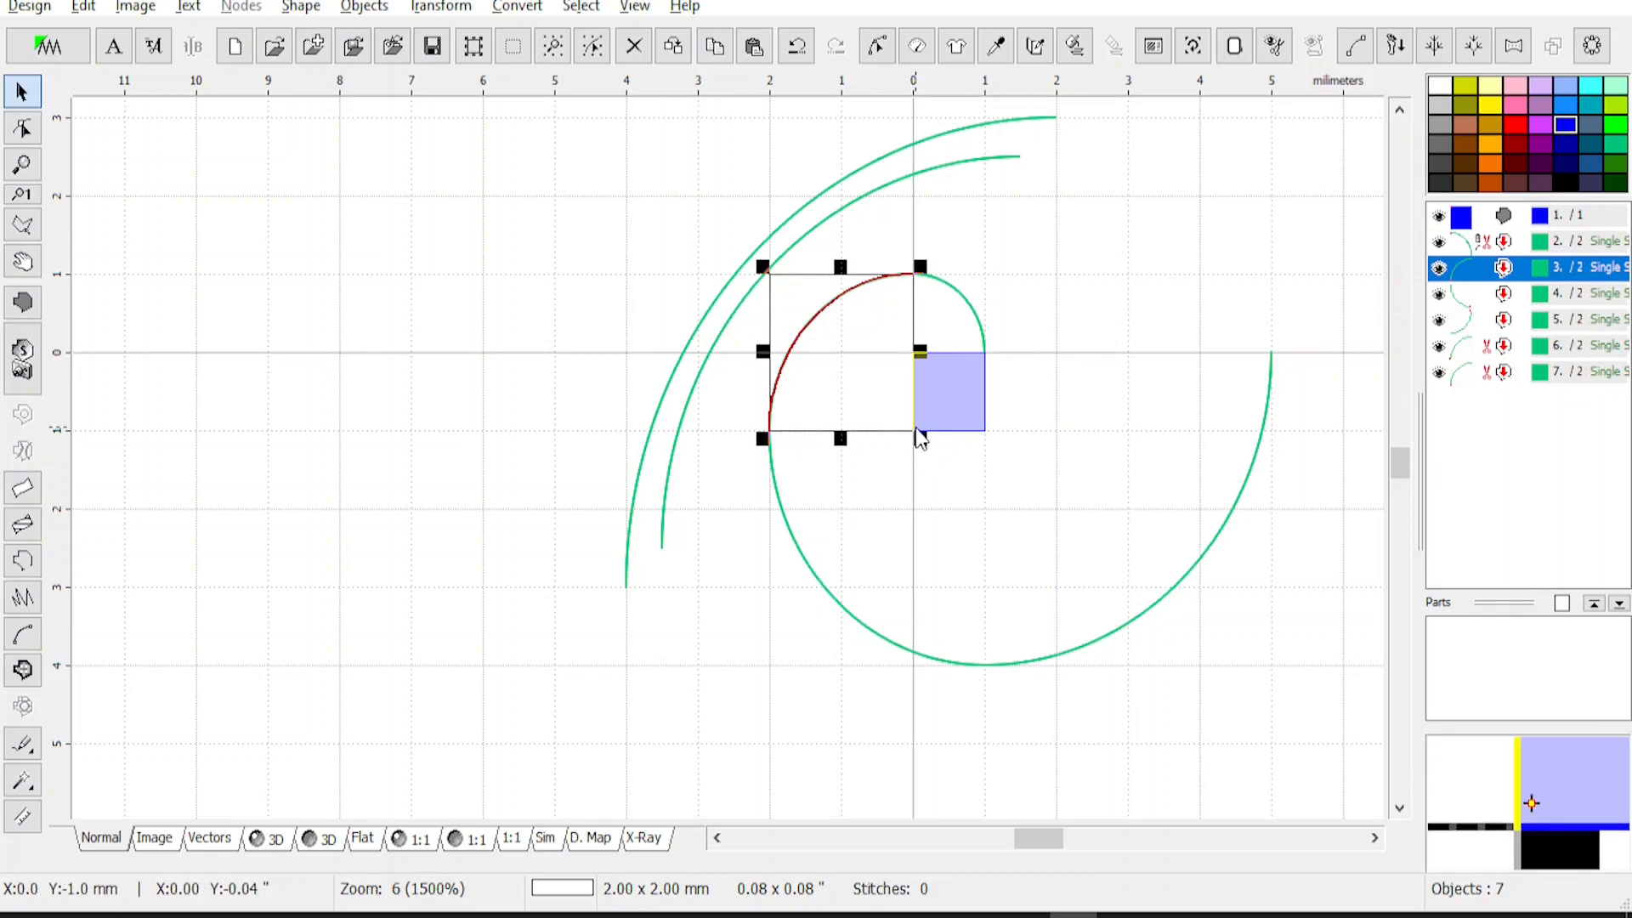
pyautogui.click(1475, 295)
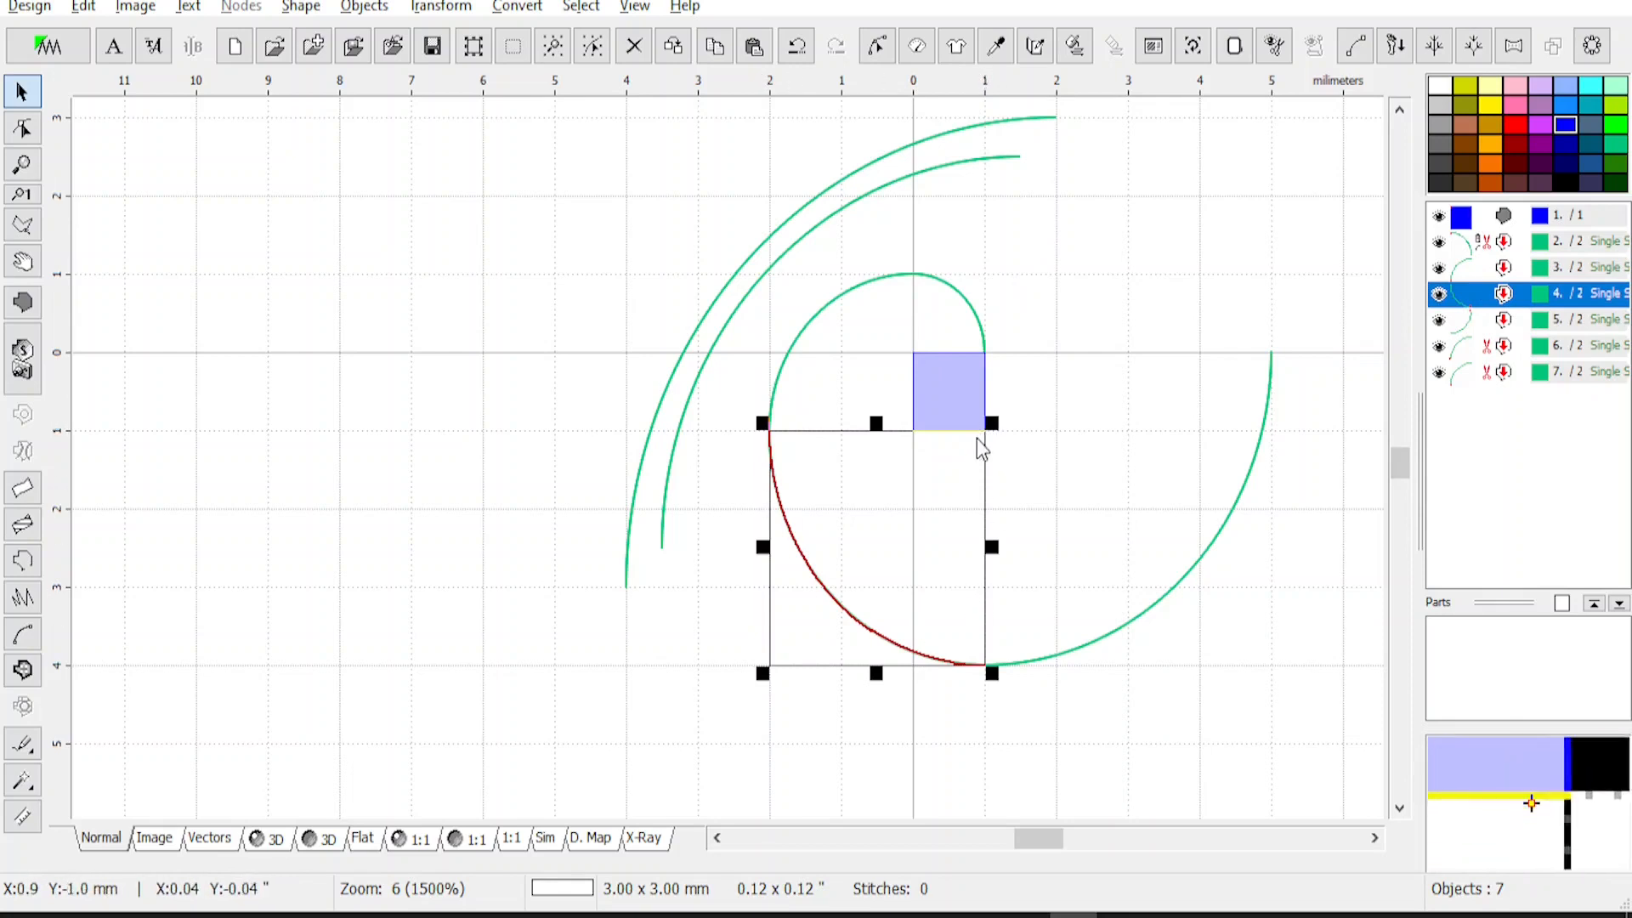
pyautogui.click(1484, 323)
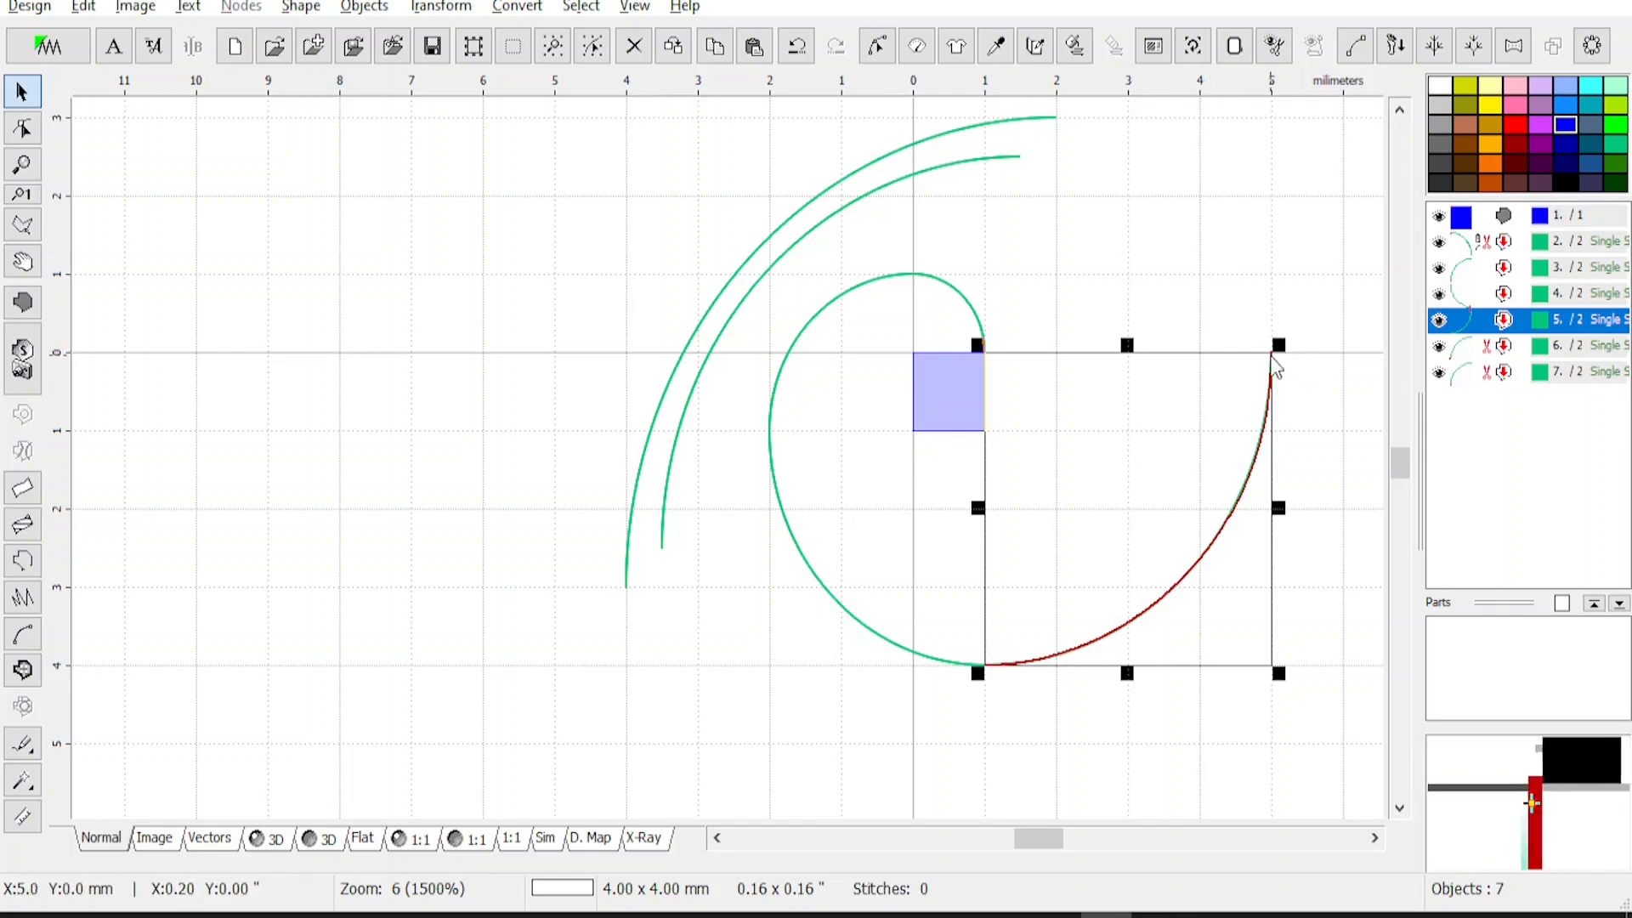
# Rotate the 5 mm arc right, check its node direction, and snap it to the previous object, the 4 mm arc
pyautogui.click(1499, 355)
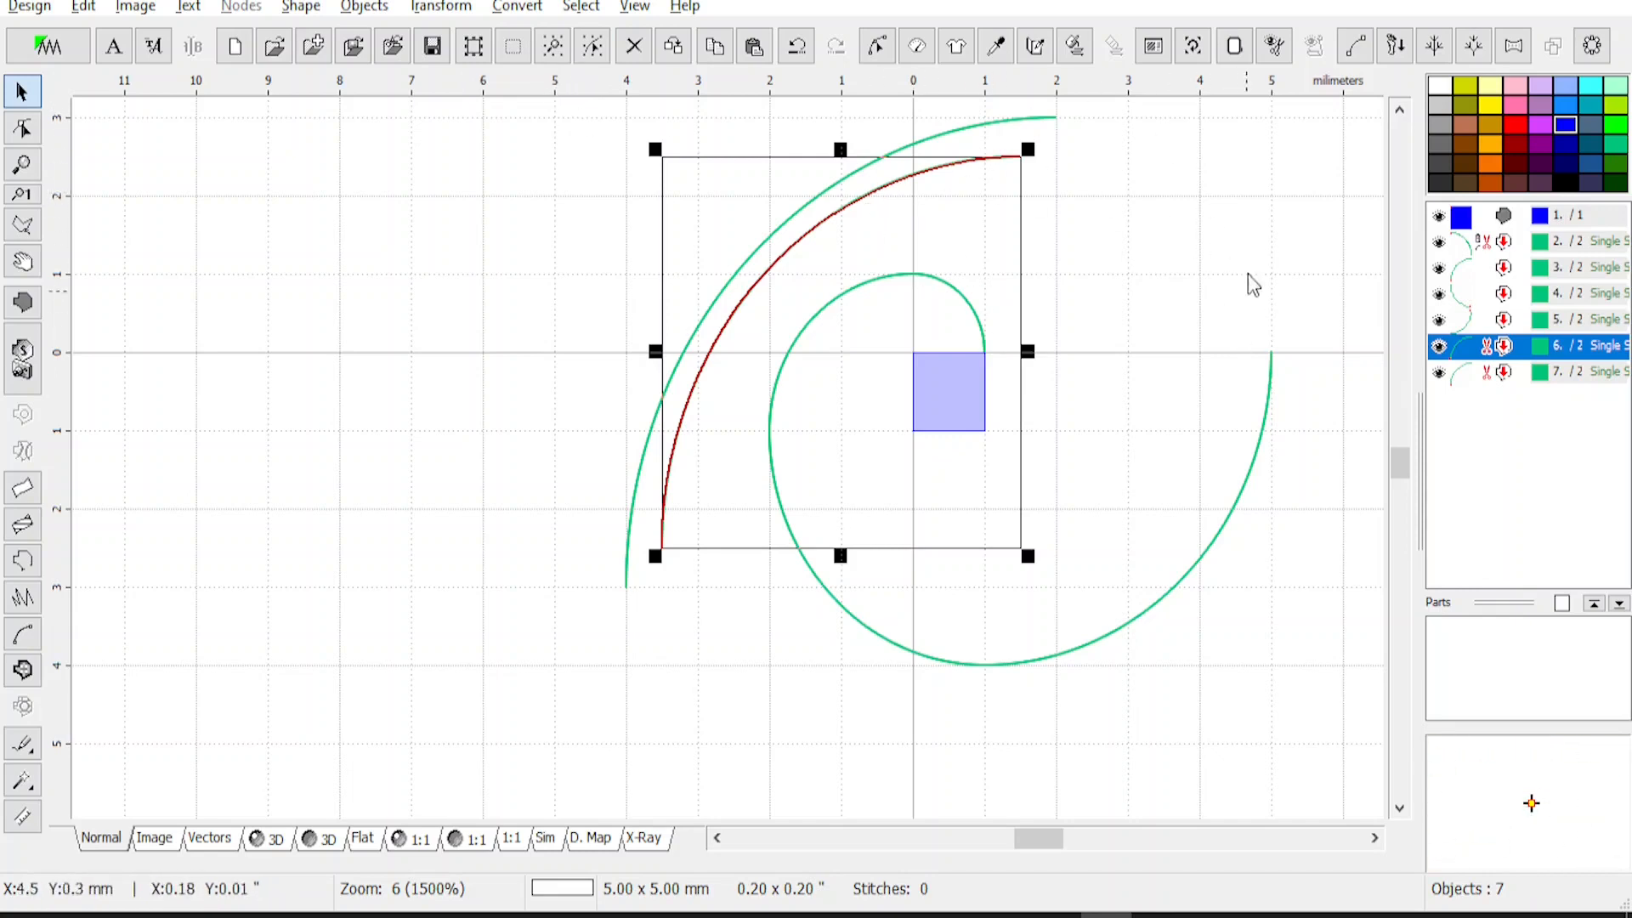
pyautogui.click(442, 8)
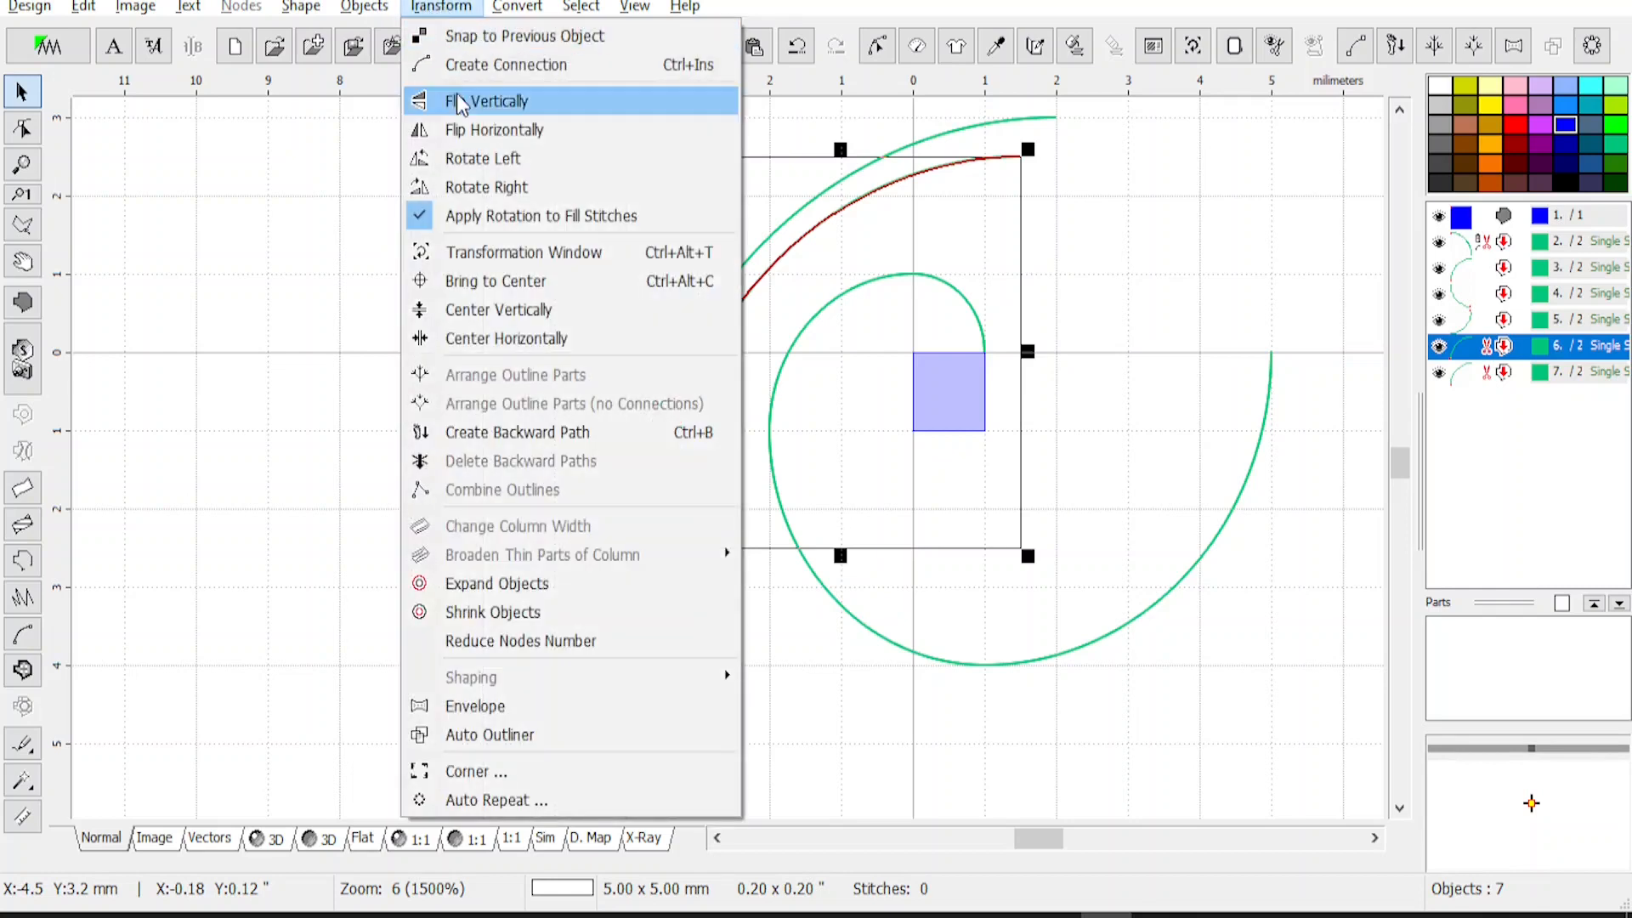
pyautogui.click(470, 188)
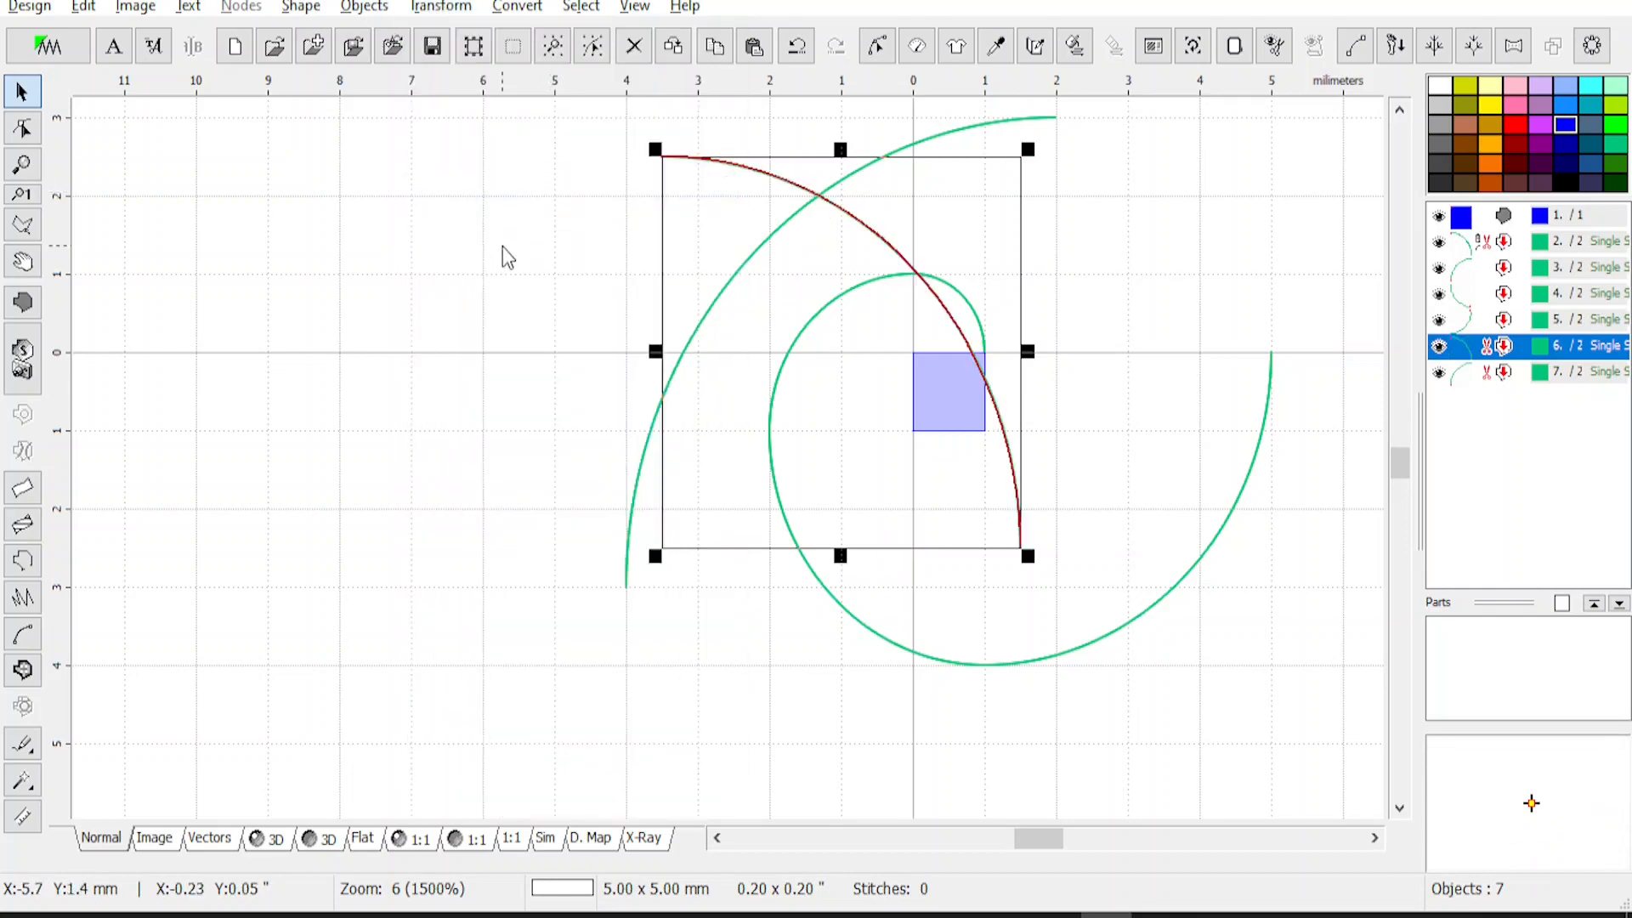
pyautogui.click(877, 46)
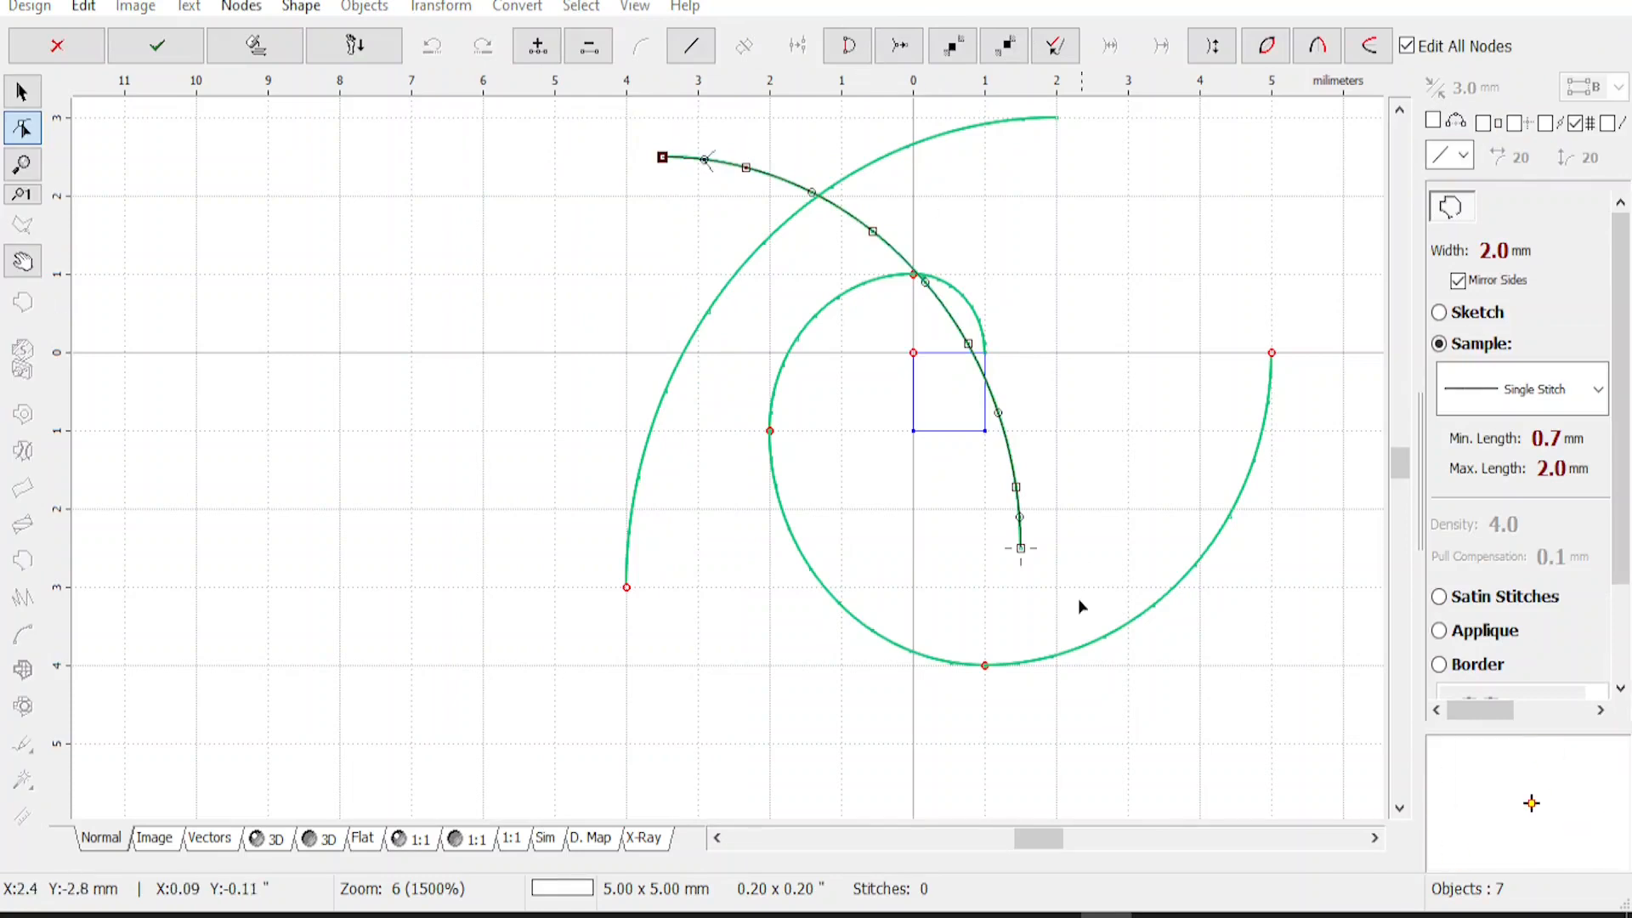
pyautogui.press('Escape')
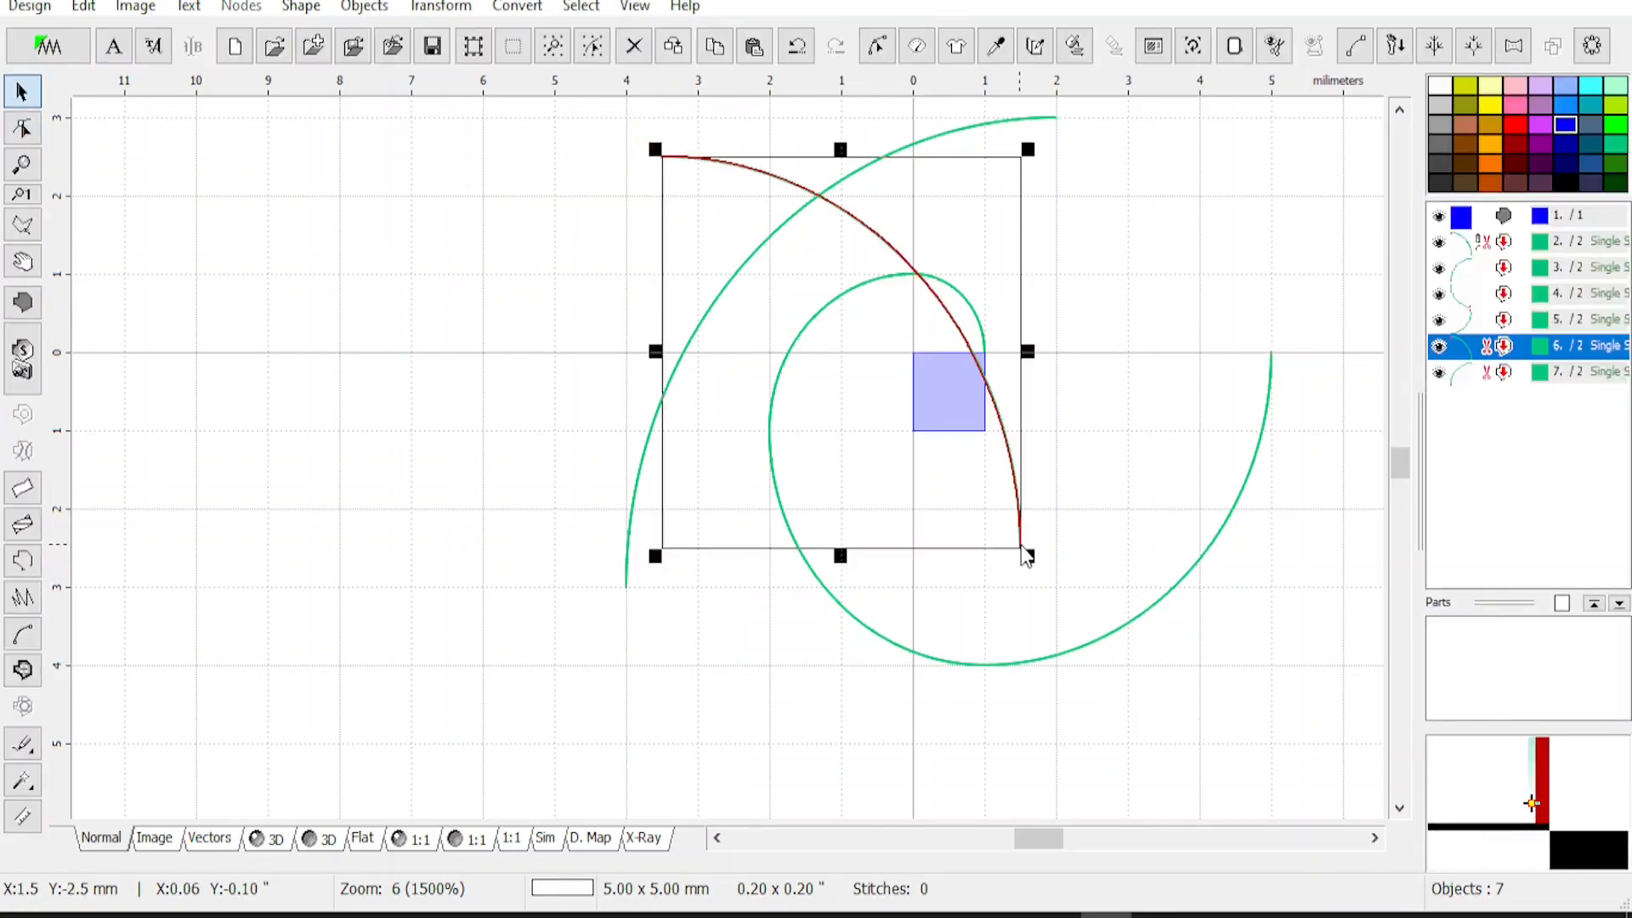
pyautogui.click(442, 7)
pyautogui.click(465, 42)
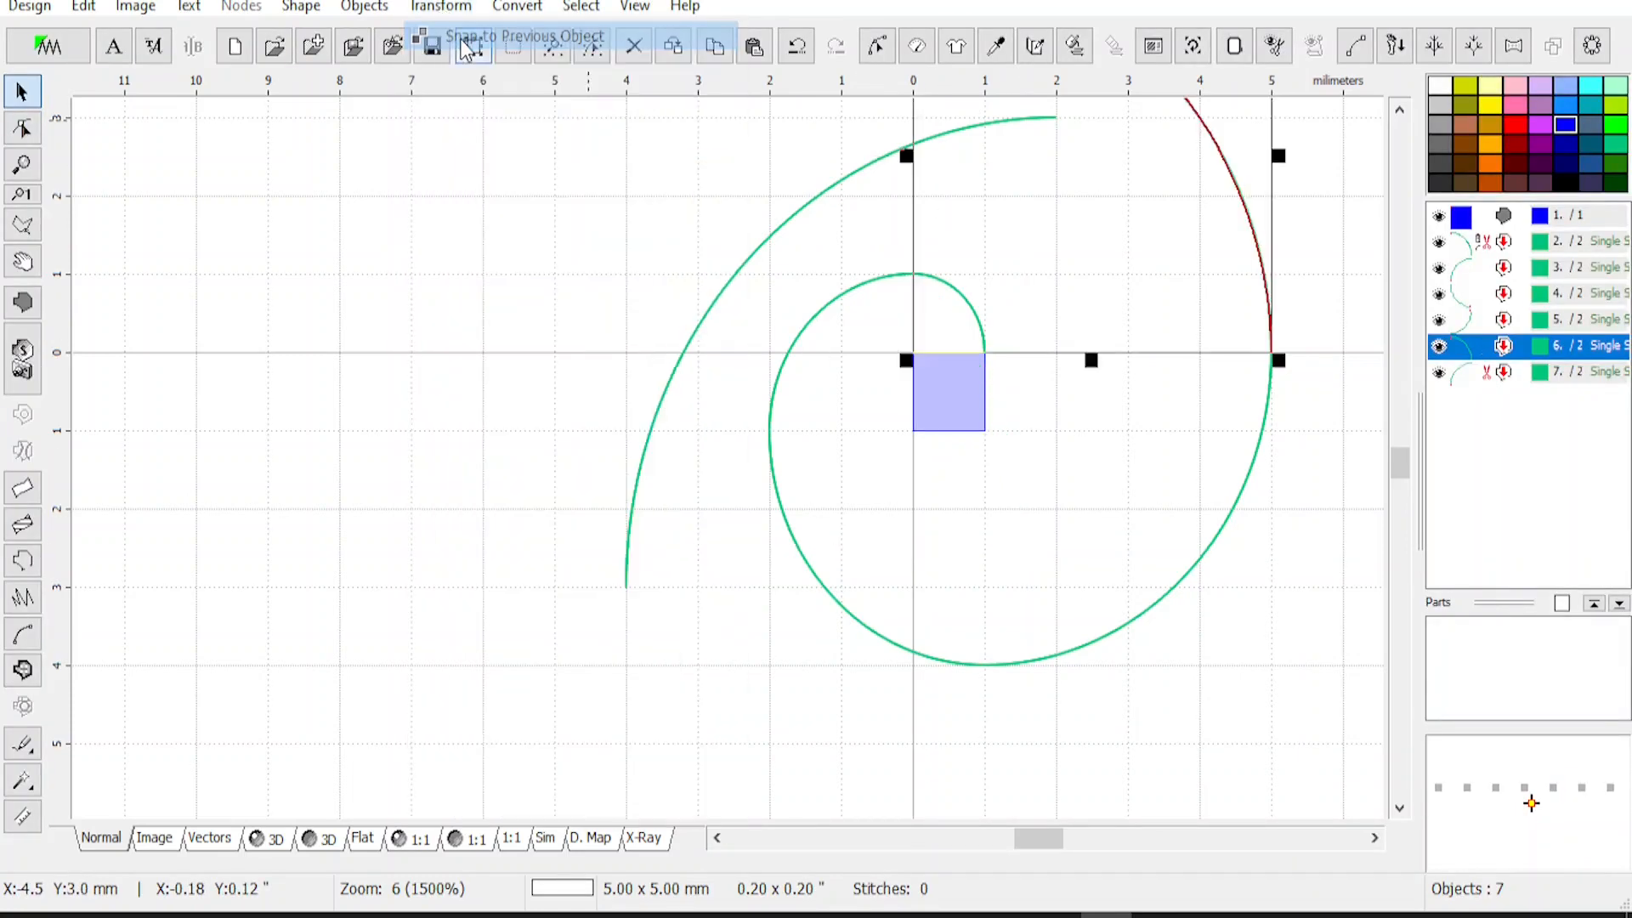
# Check the node direction of the 6 mm arc and snap it to the previous object, the 5 mm arc
pyautogui.scroll(-2, 812, 272)
pyautogui.scroll(-1, 1019, 340)
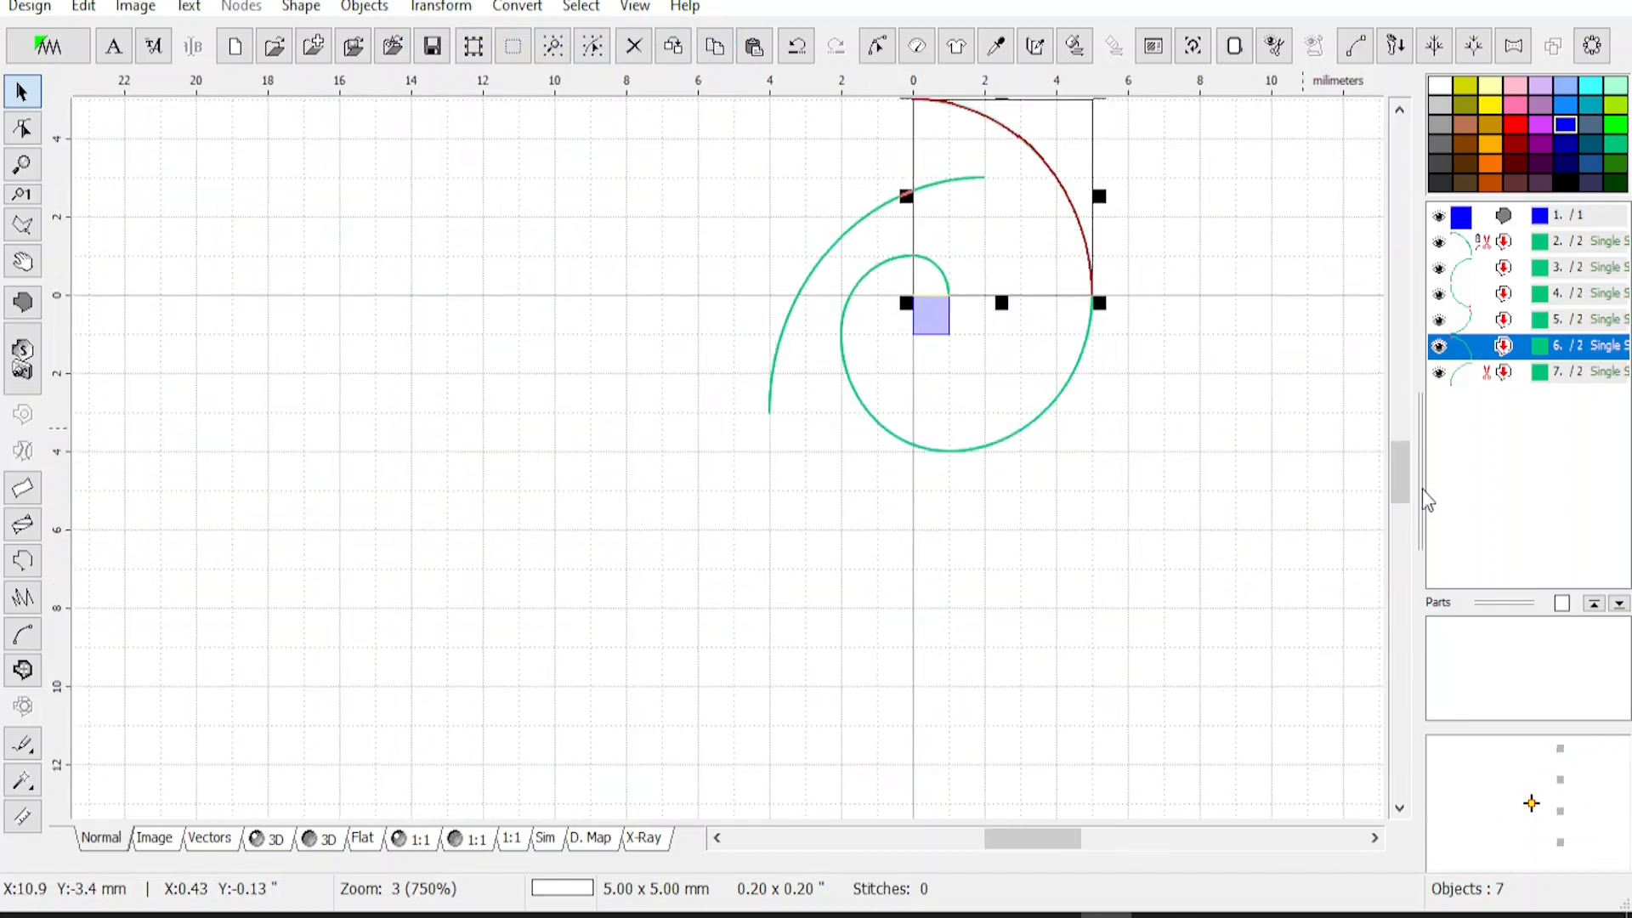
pyautogui.moveTo(1404, 478); pyautogui.dragTo(1398, 444)
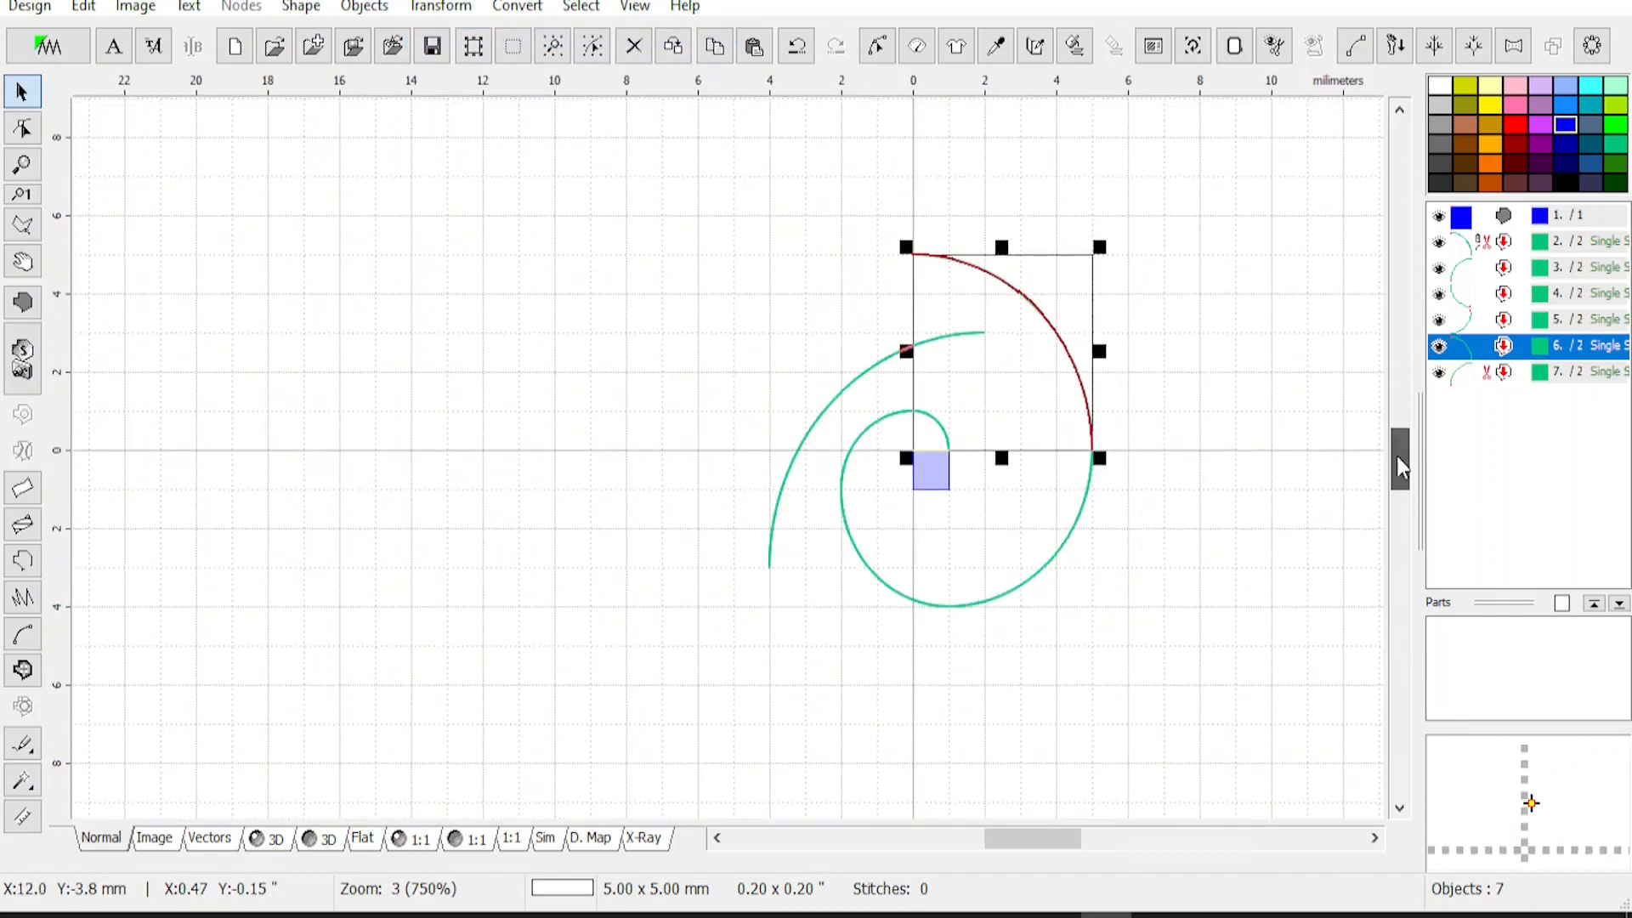
pyautogui.click(853, 396)
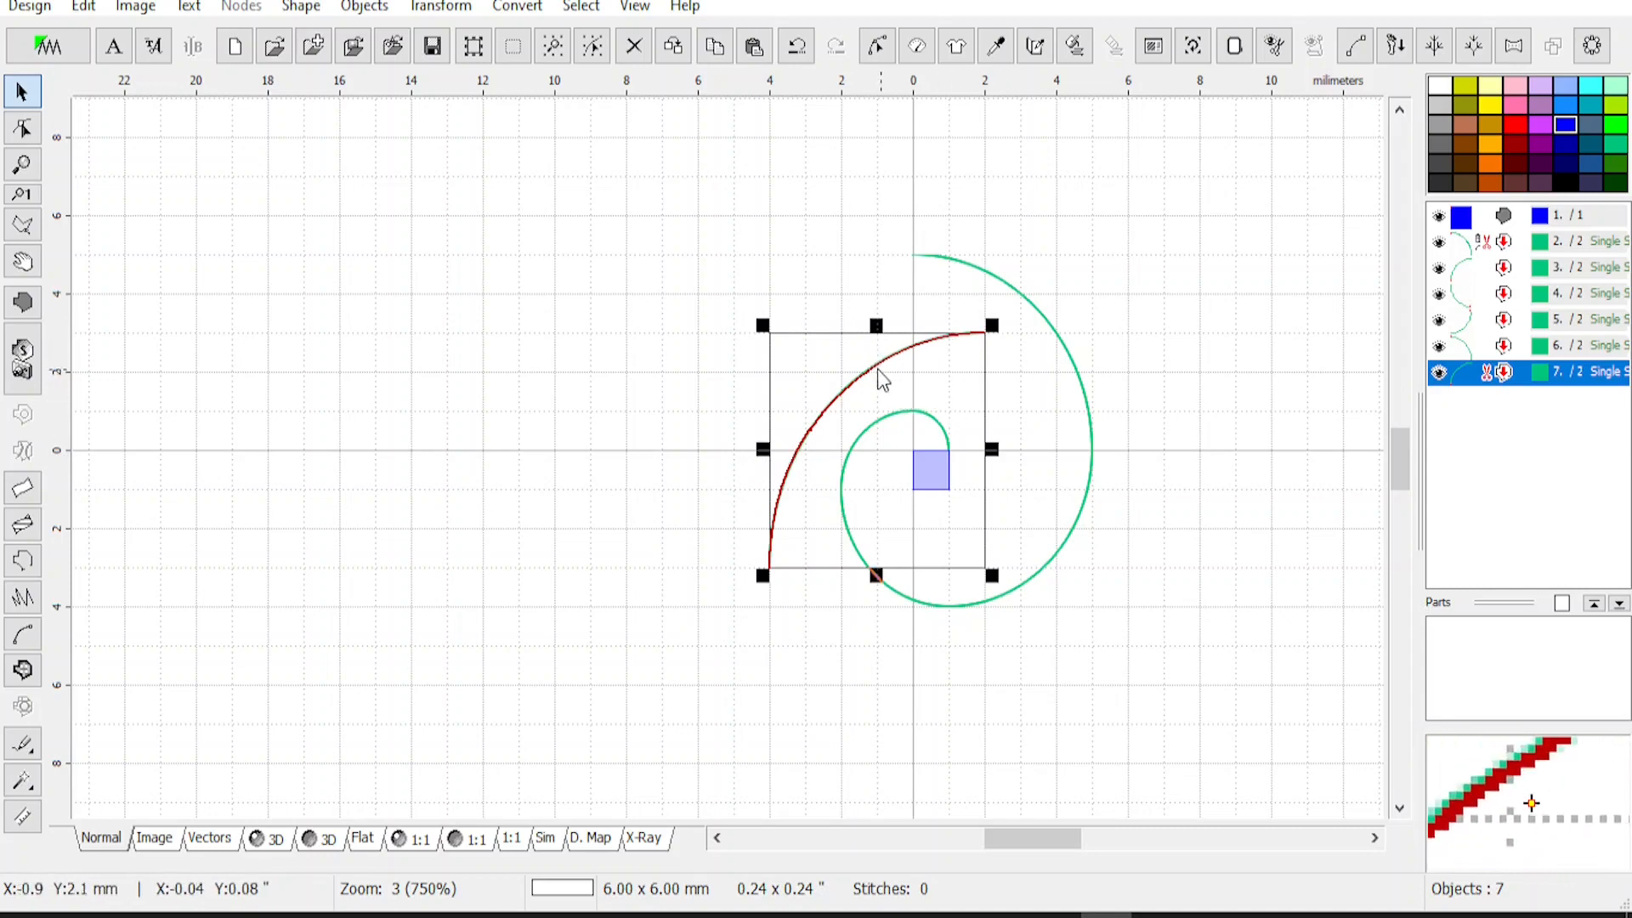
pyautogui.click(876, 47)
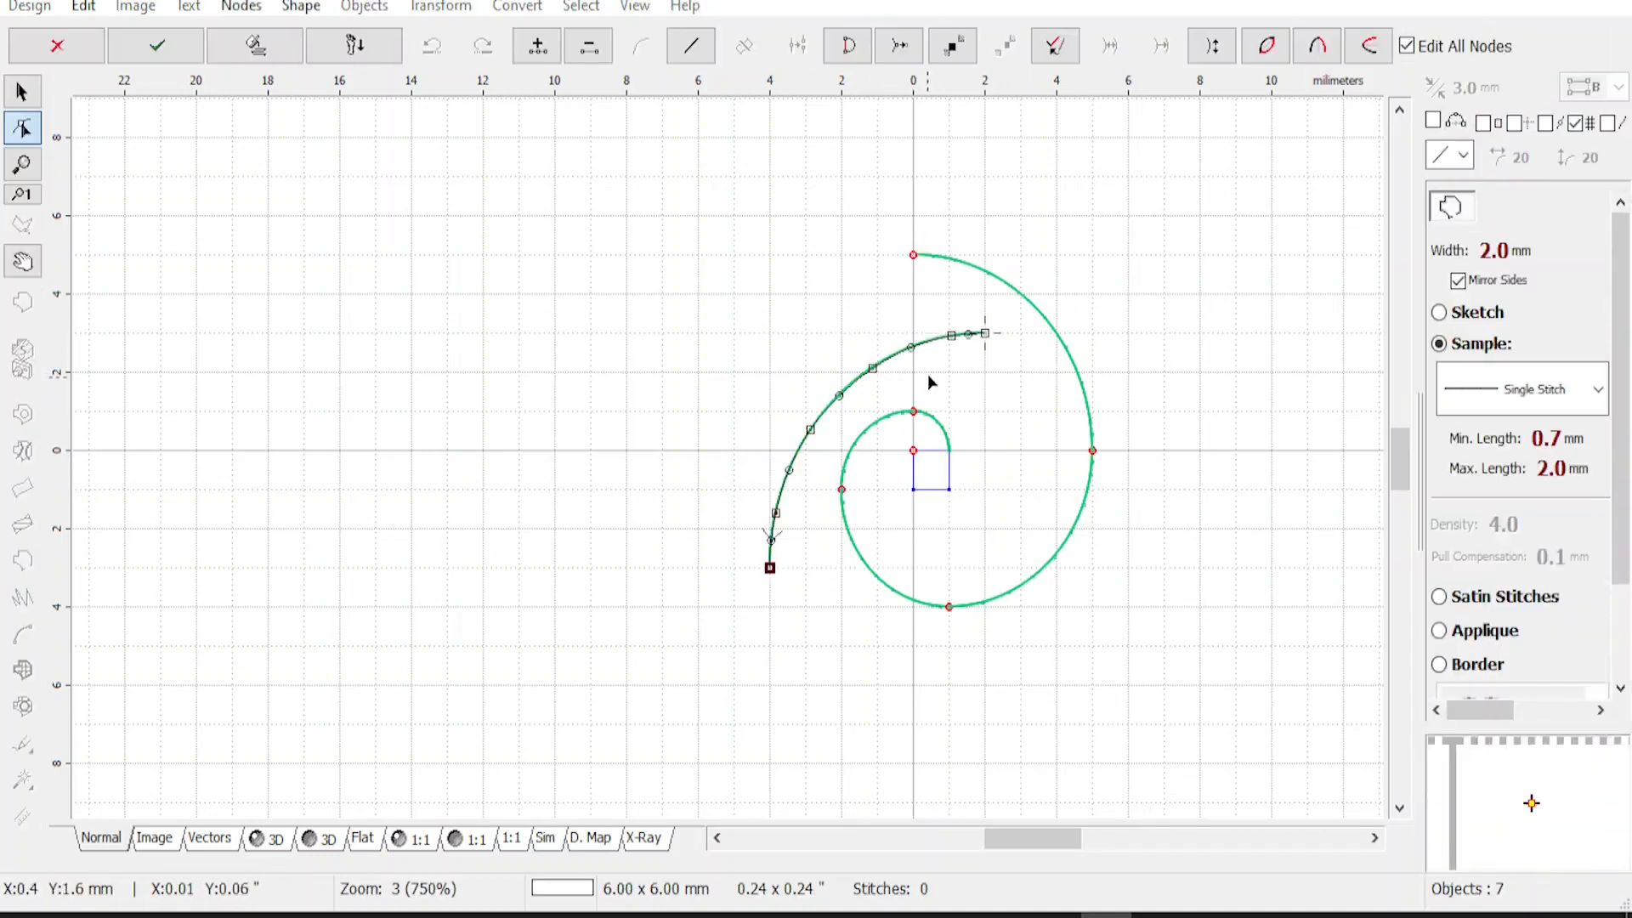
pyautogui.press('Return')
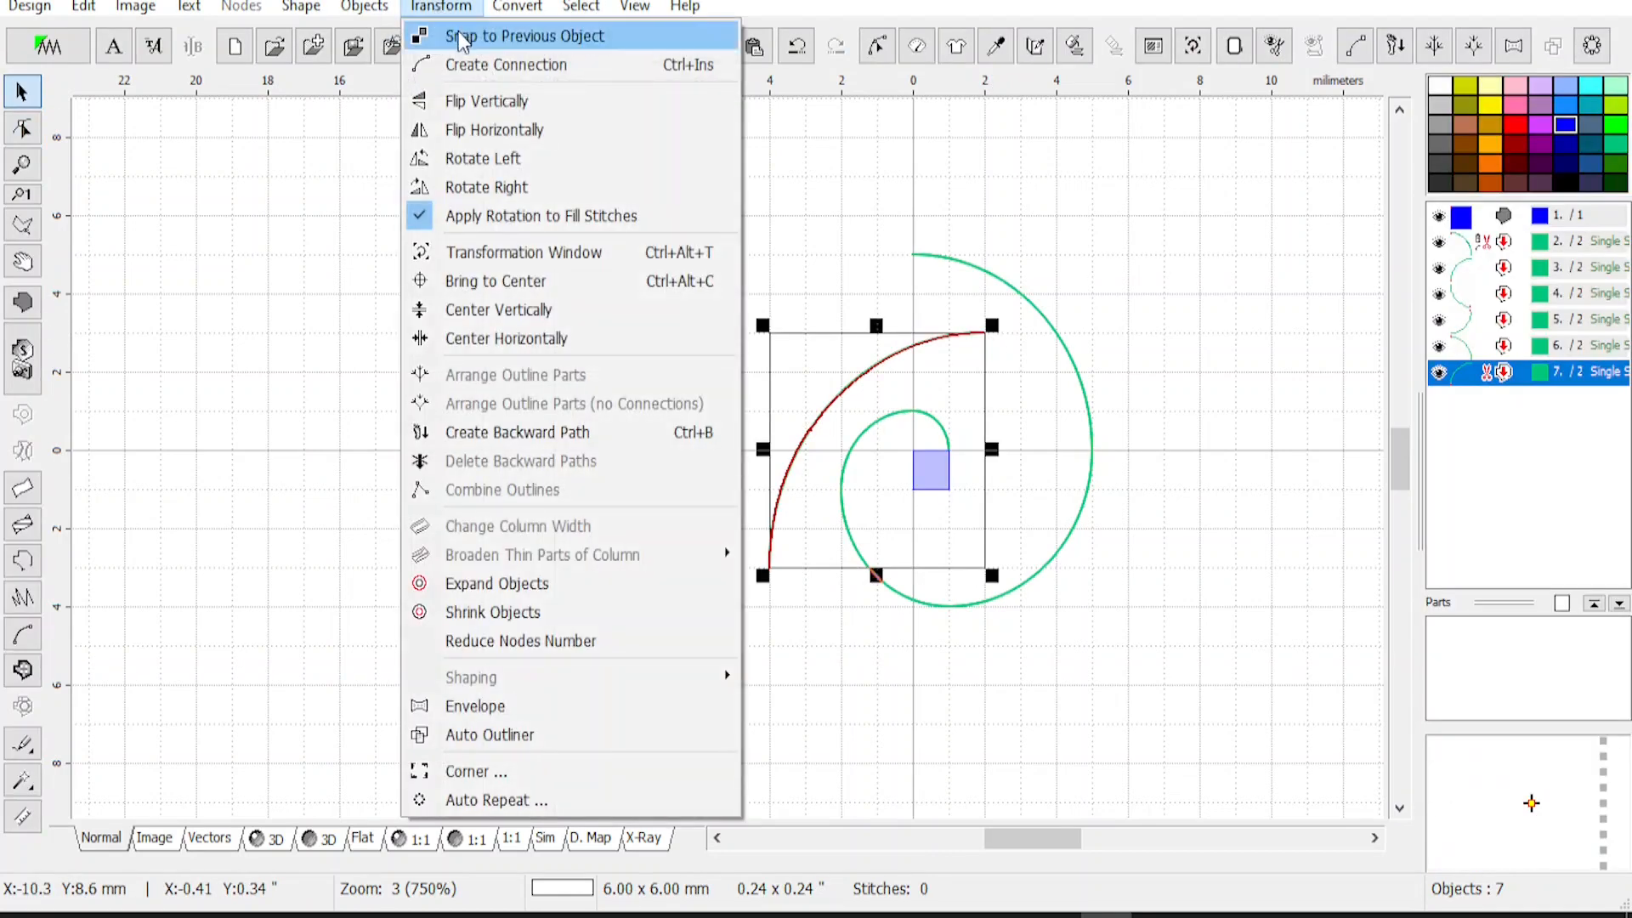
pyautogui.click(448, 36)
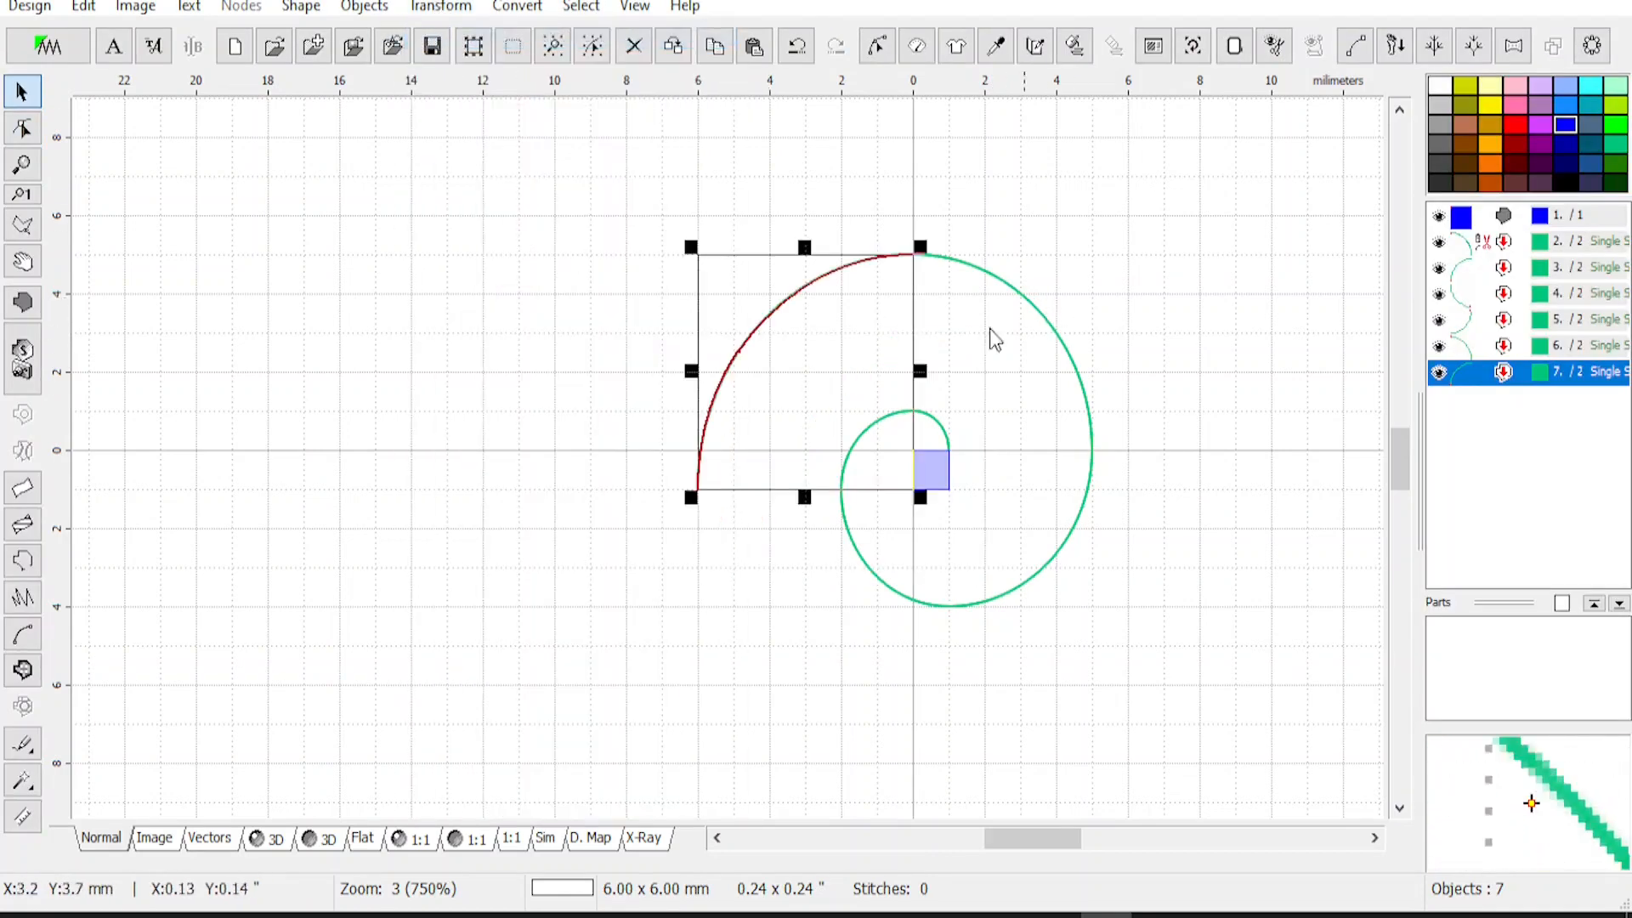
# Examine how the 5 mm and 6 mm arcs sit in relation to the center square and the rest of the spiral
pyautogui.click(1052, 338)
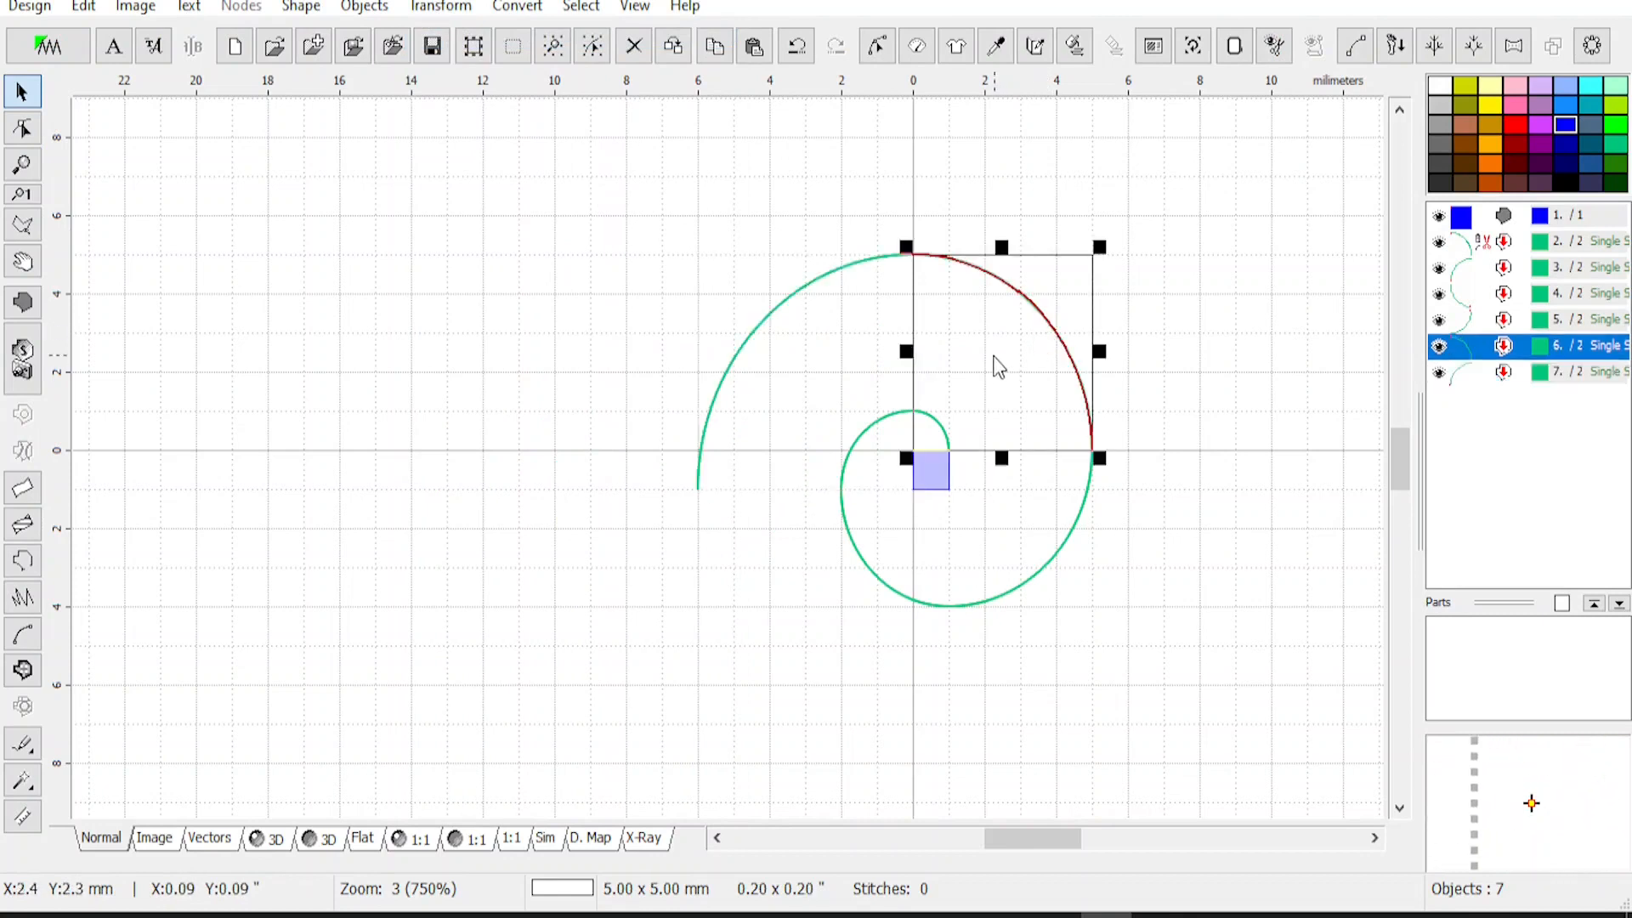
pyautogui.scroll(1, 947, 449)
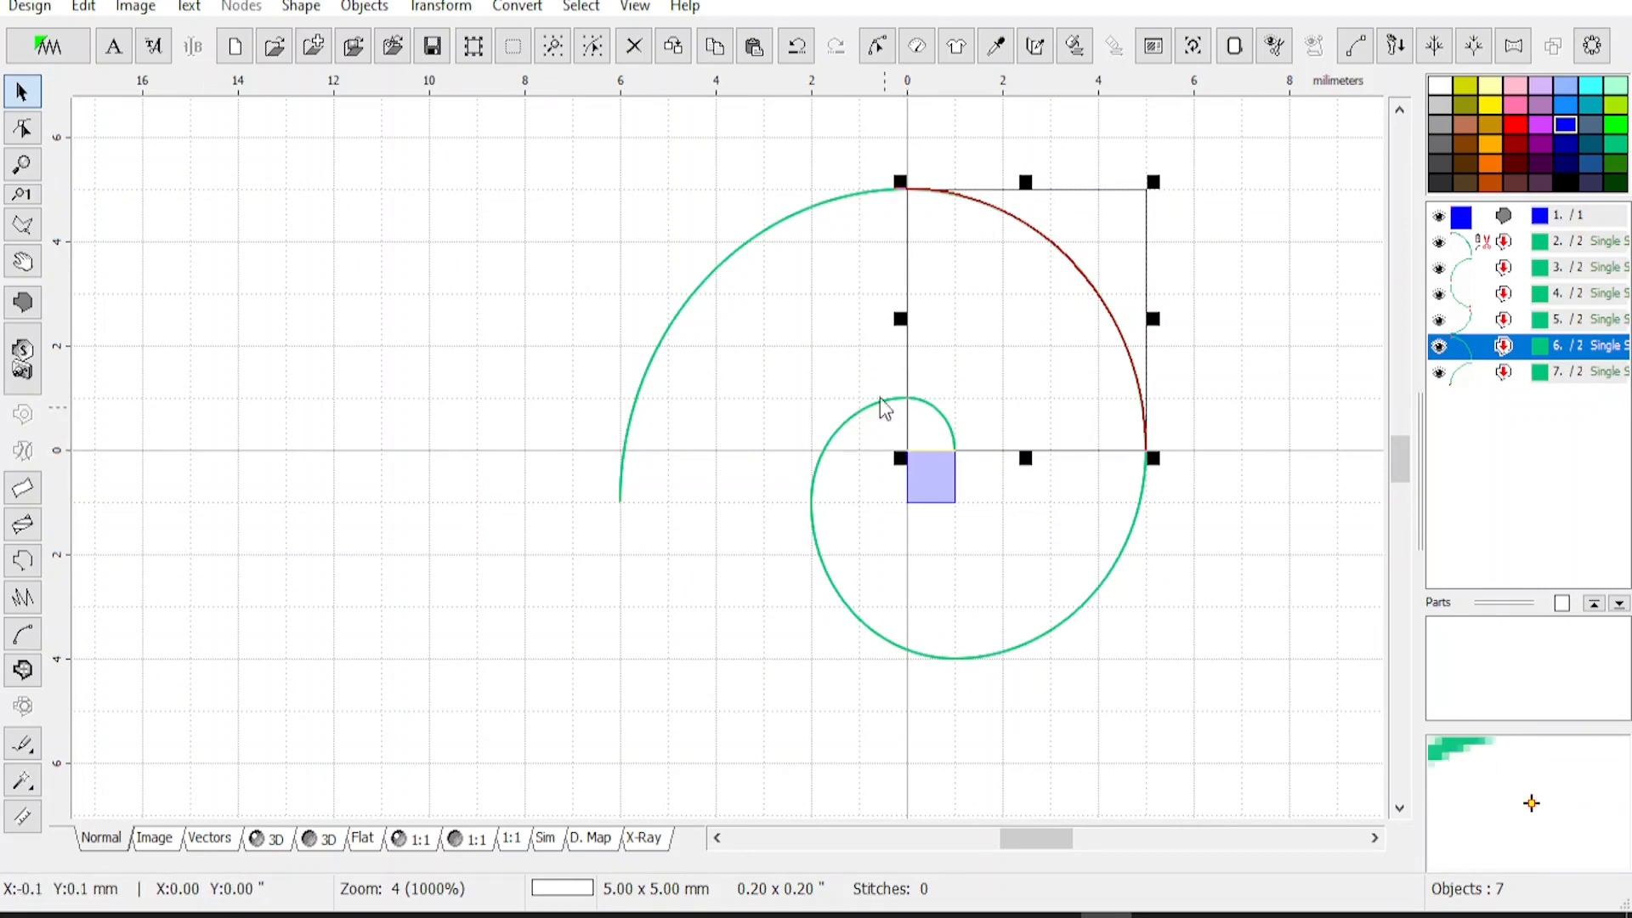
pyautogui.click(769, 246)
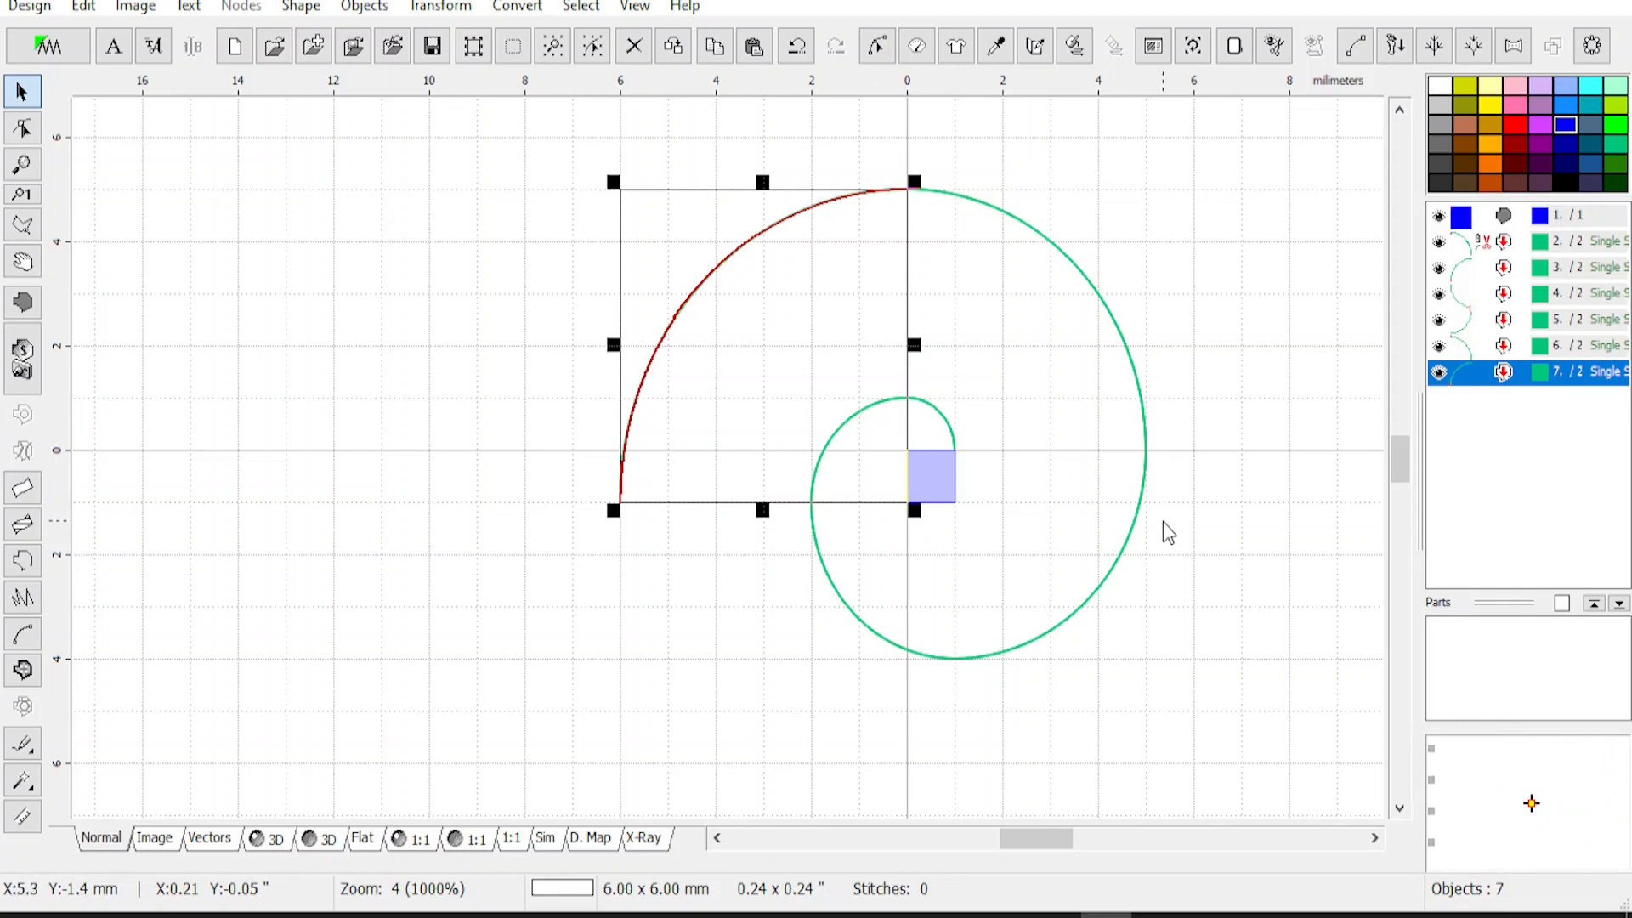
pyautogui.moveTo(1475, 383)
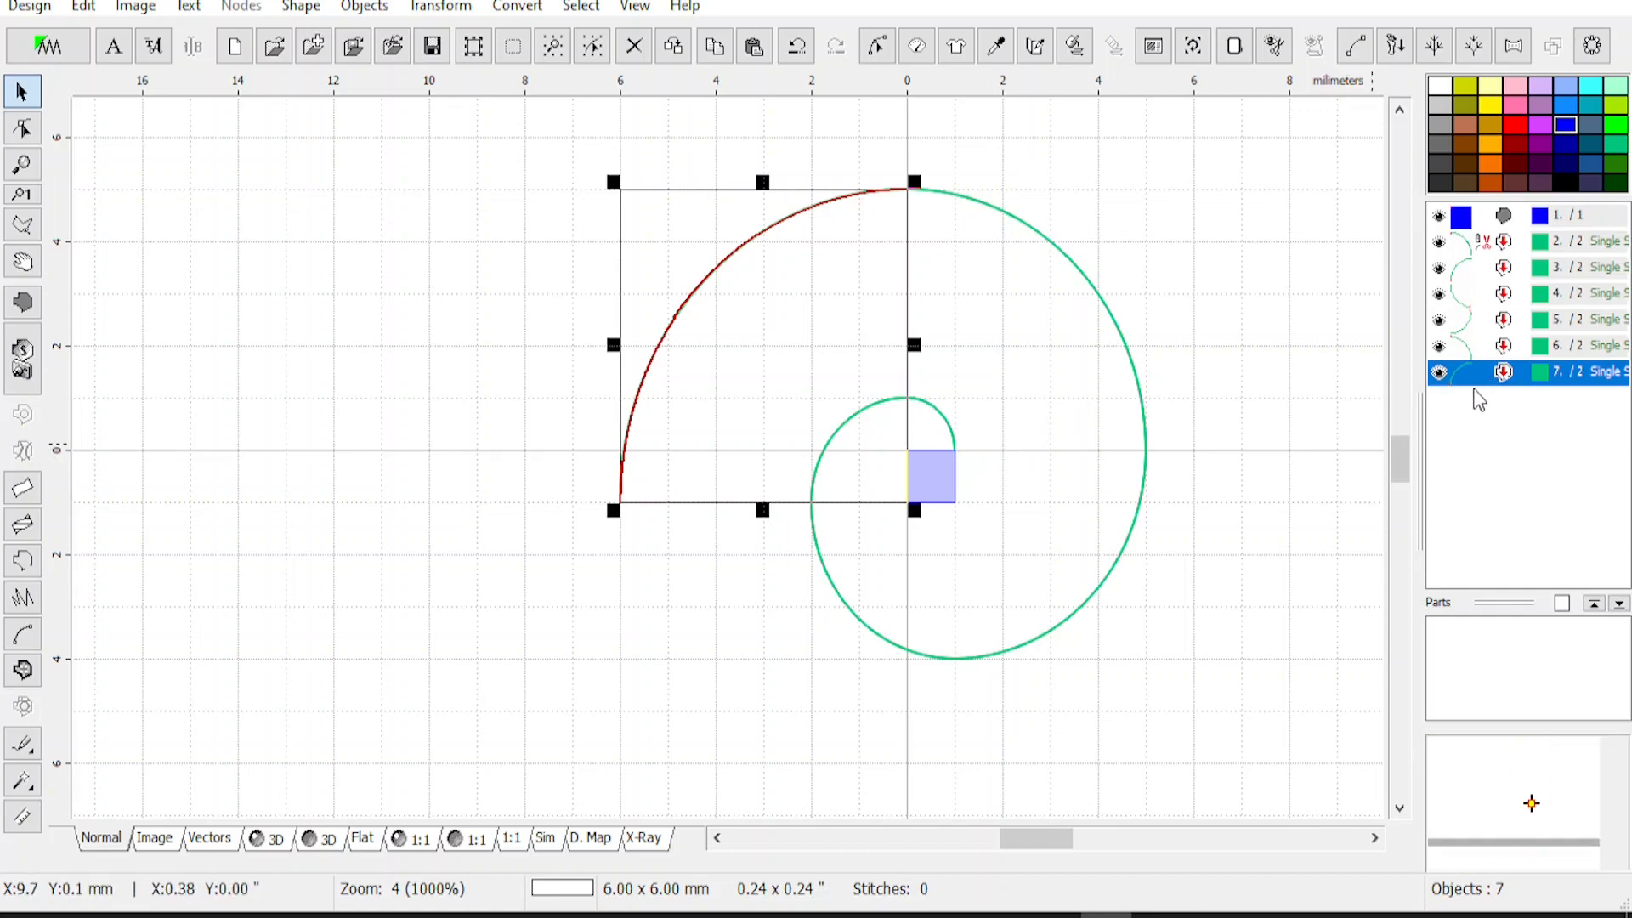
# Create a duplicate of the 6 mm arc resized to 7 mm, with the aspect ratio kept
pyautogui.click(1192, 48)
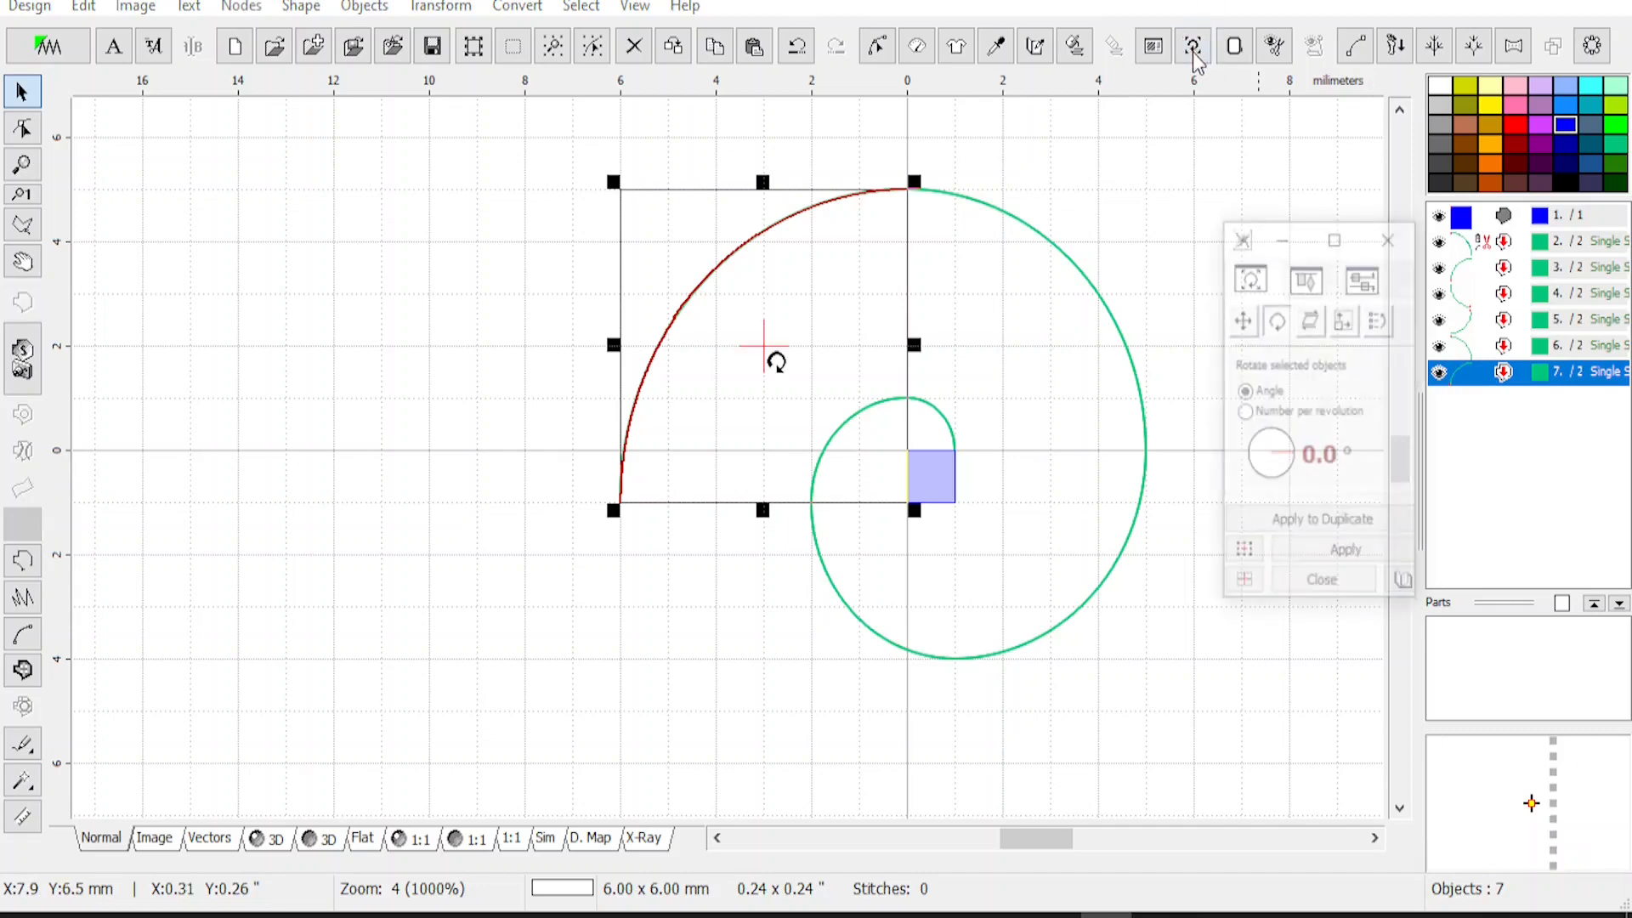
pyautogui.click(1344, 321)
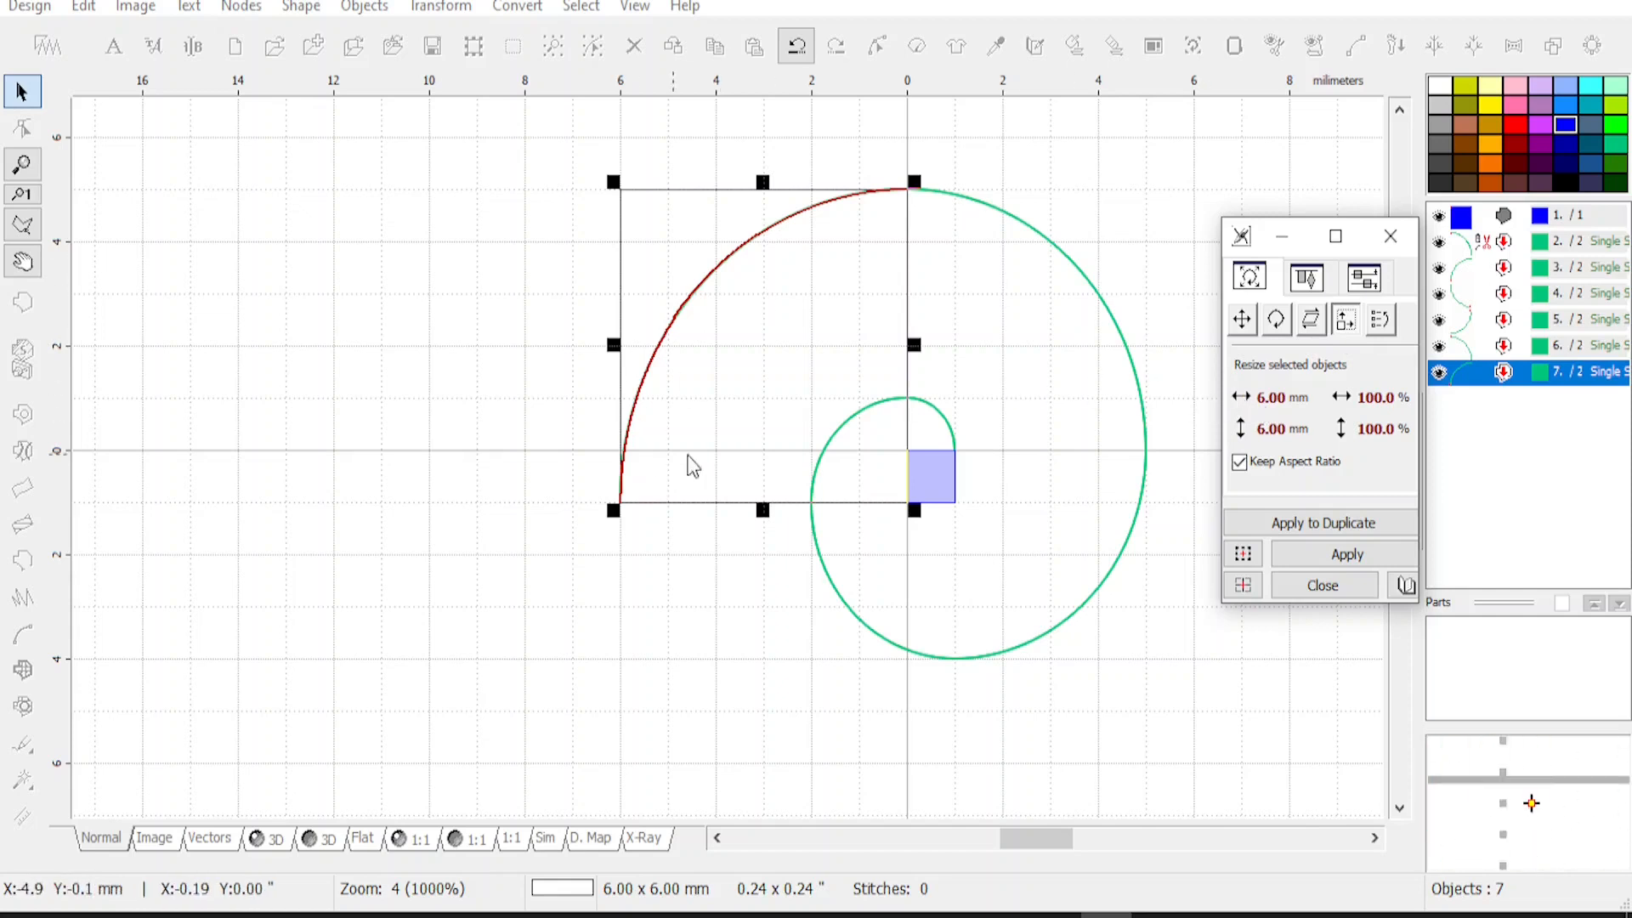
pyautogui.click(1243, 396)
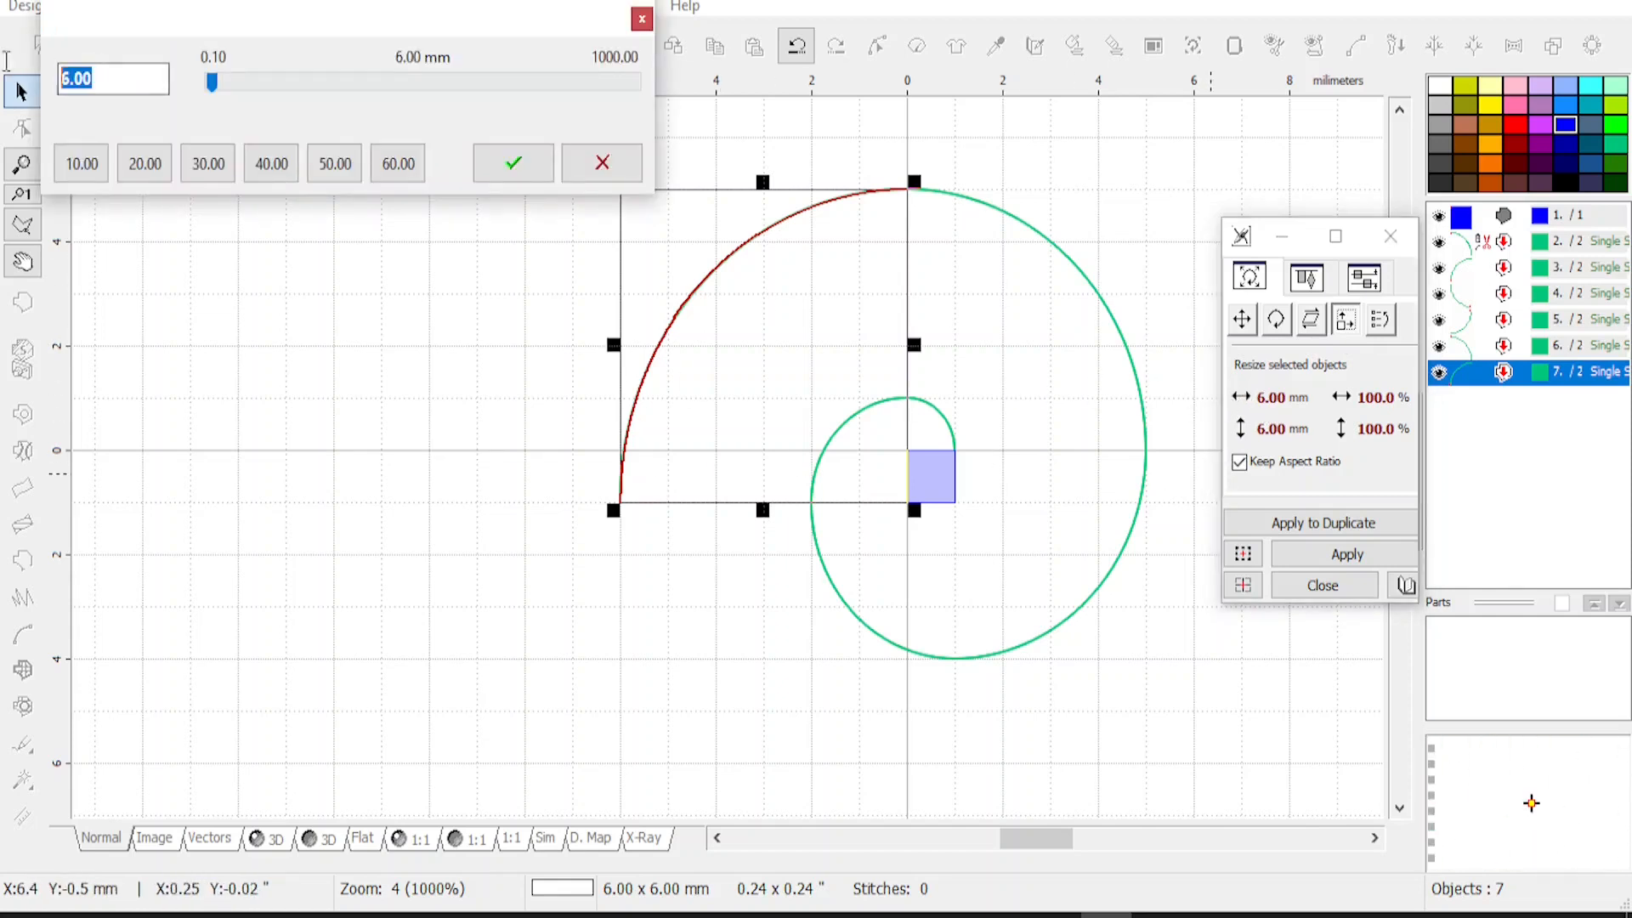
pyautogui.write('7')
pyautogui.click(513, 163)
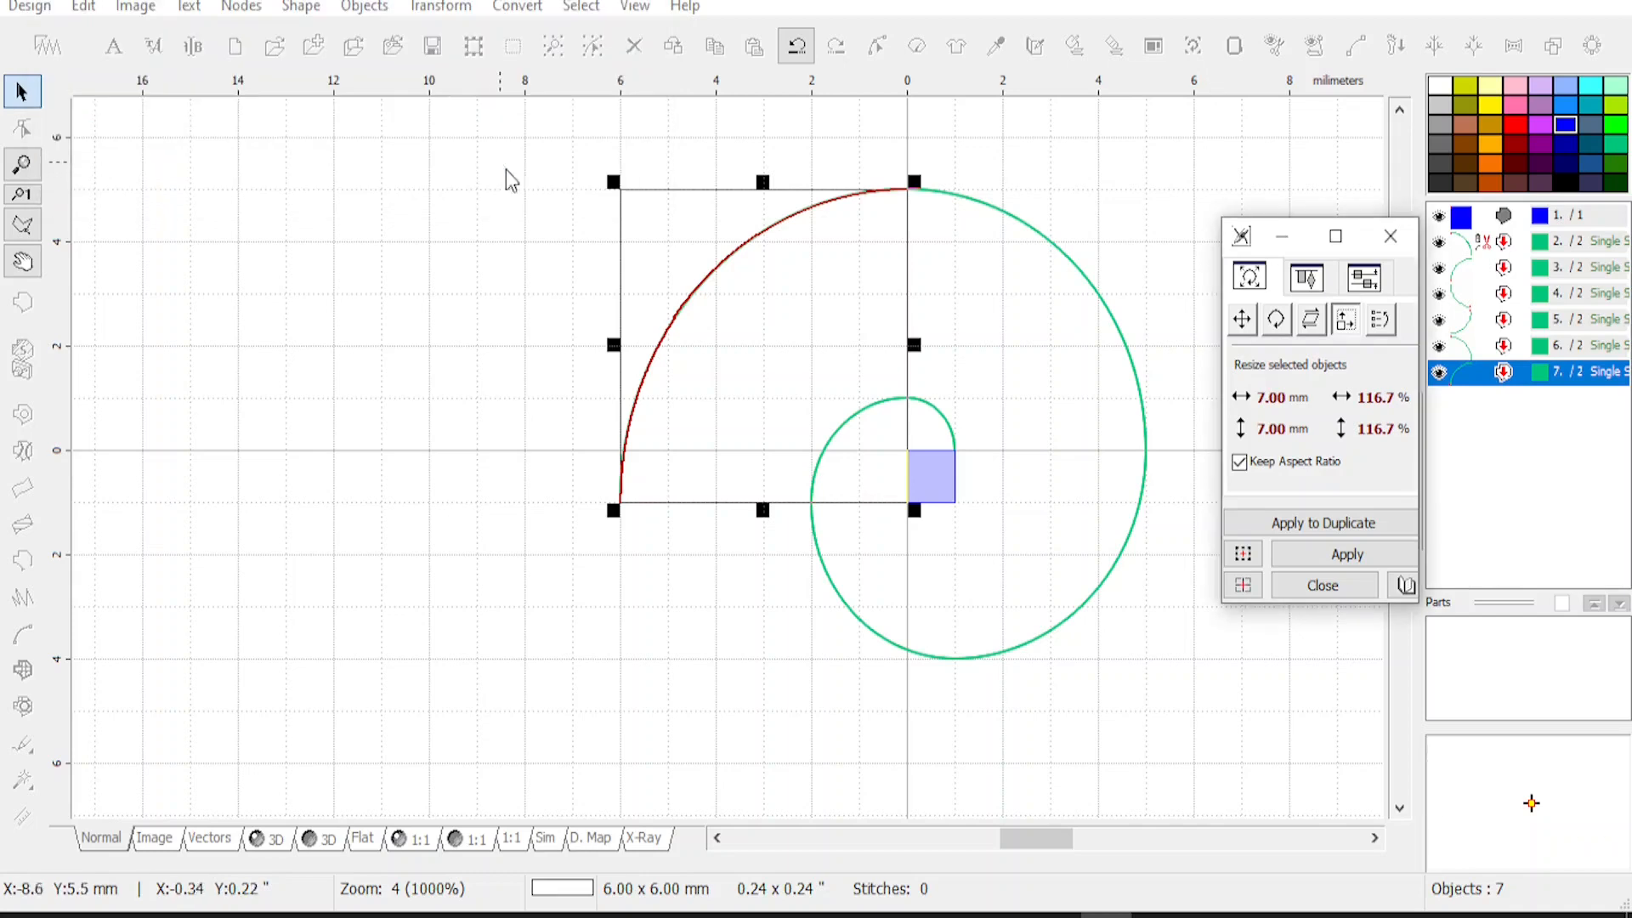
pyautogui.click(1314, 527)
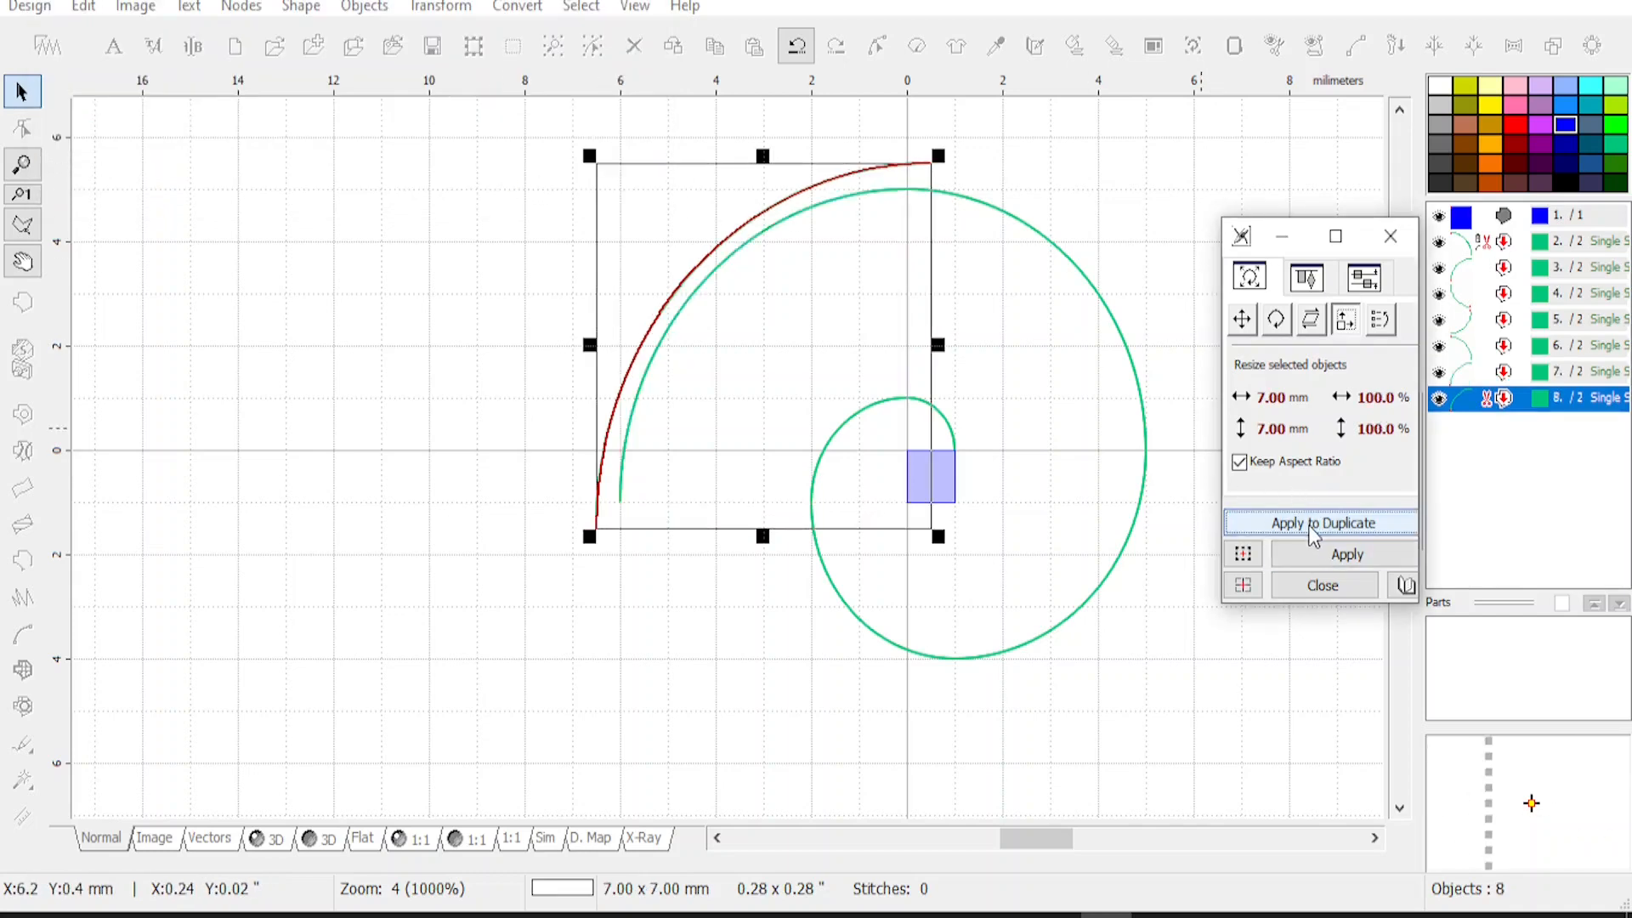
# Create a duplicate of the 7 mm arc resized to 8 mm
pyautogui.click(1239, 395)
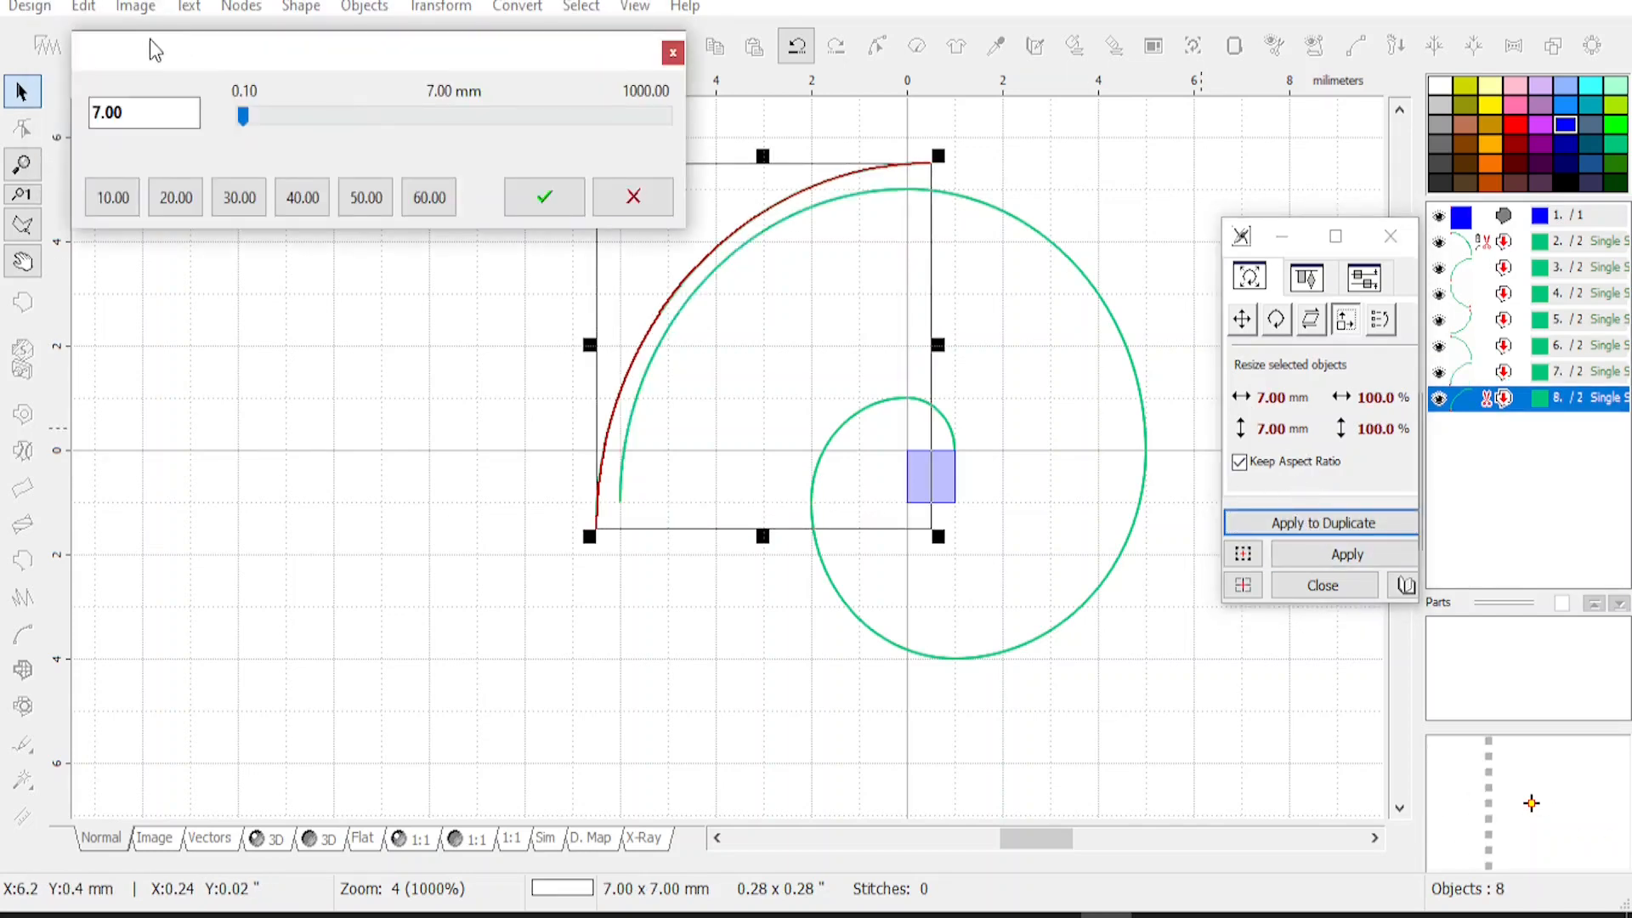
pyautogui.doubleClick(132, 102)
pyautogui.moveTo(177, 50); pyautogui.dragTo(450, 134)
pyautogui.write('8')
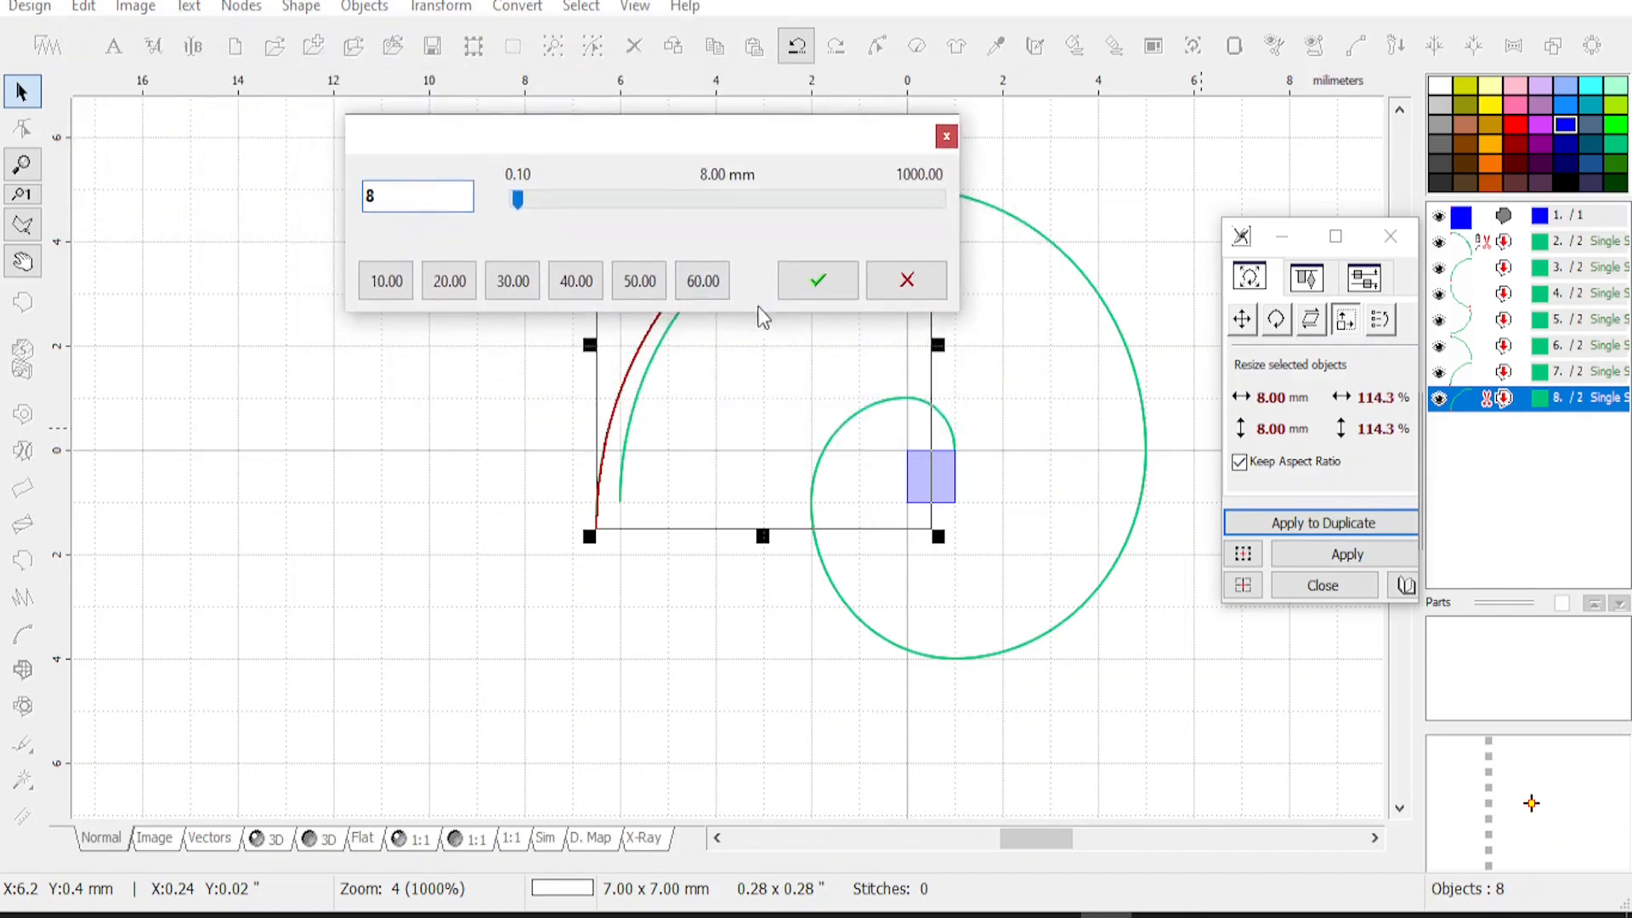
pyautogui.click(804, 283)
pyautogui.click(1235, 527)
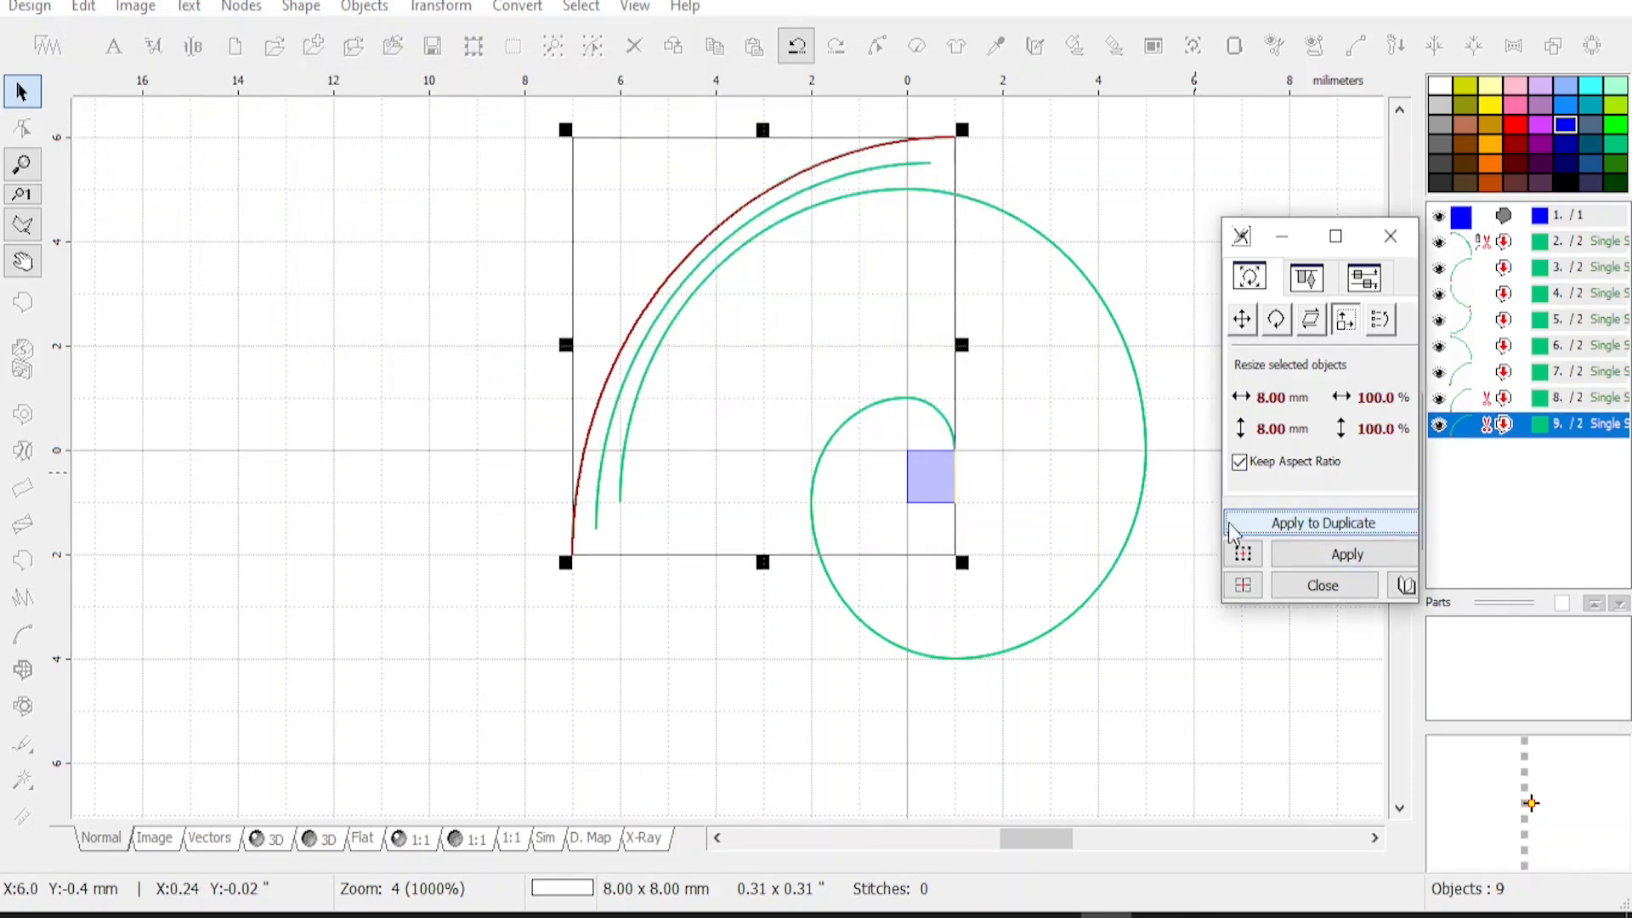
# Create a duplicate of the 8 mm arc resized to 9 mm and finish the transformations
pyautogui.click(1242, 402)
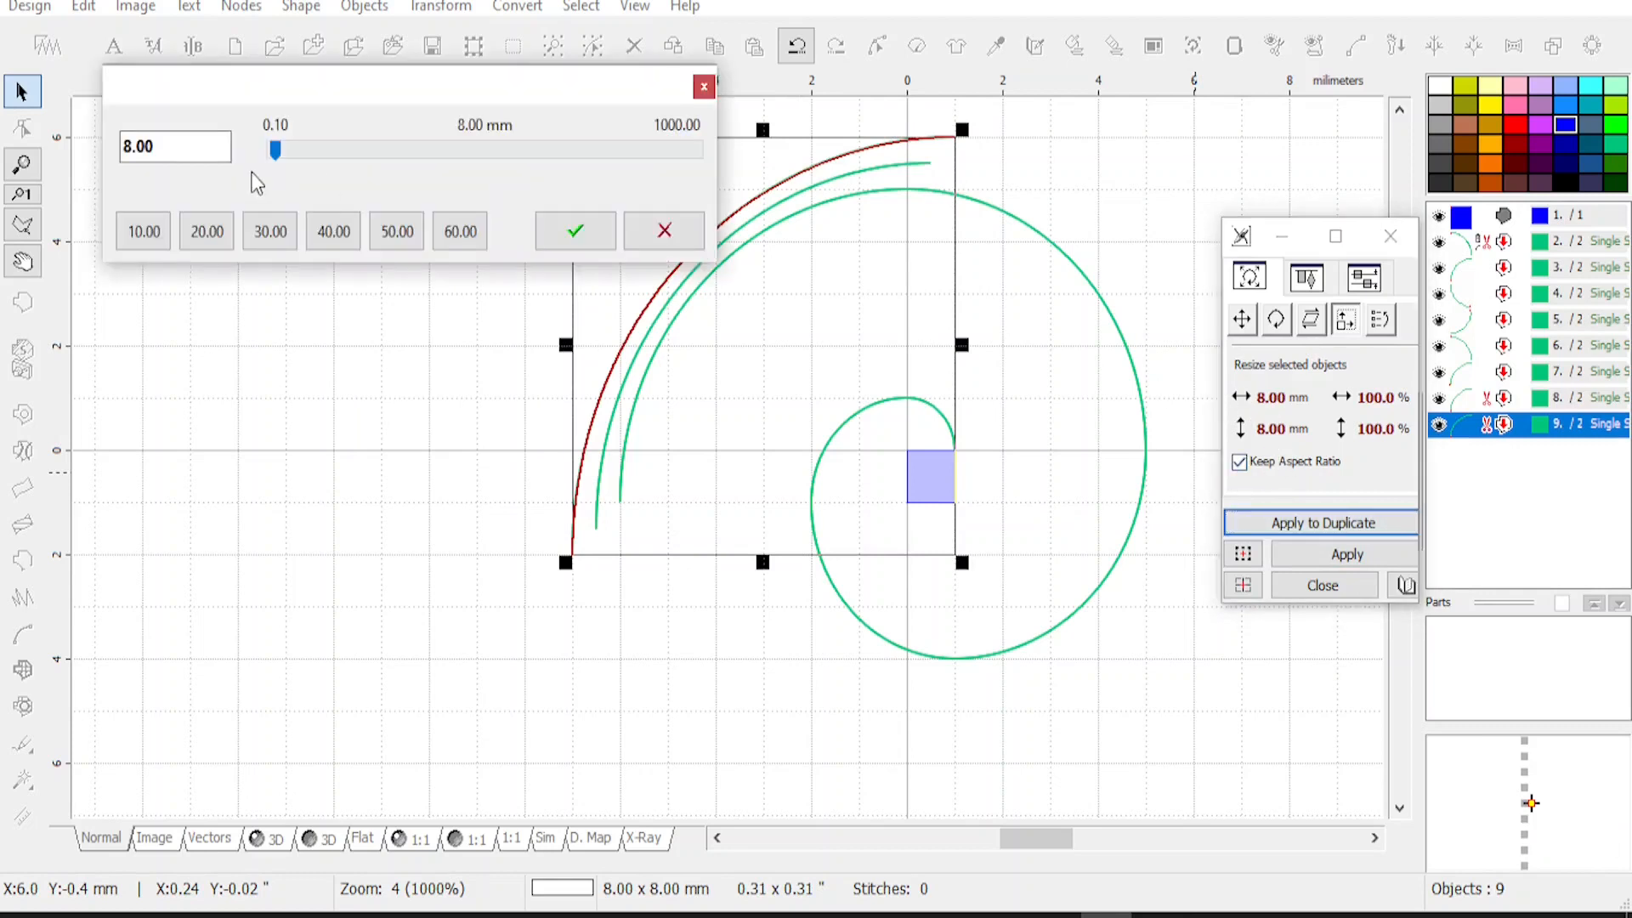
pyautogui.write('9')
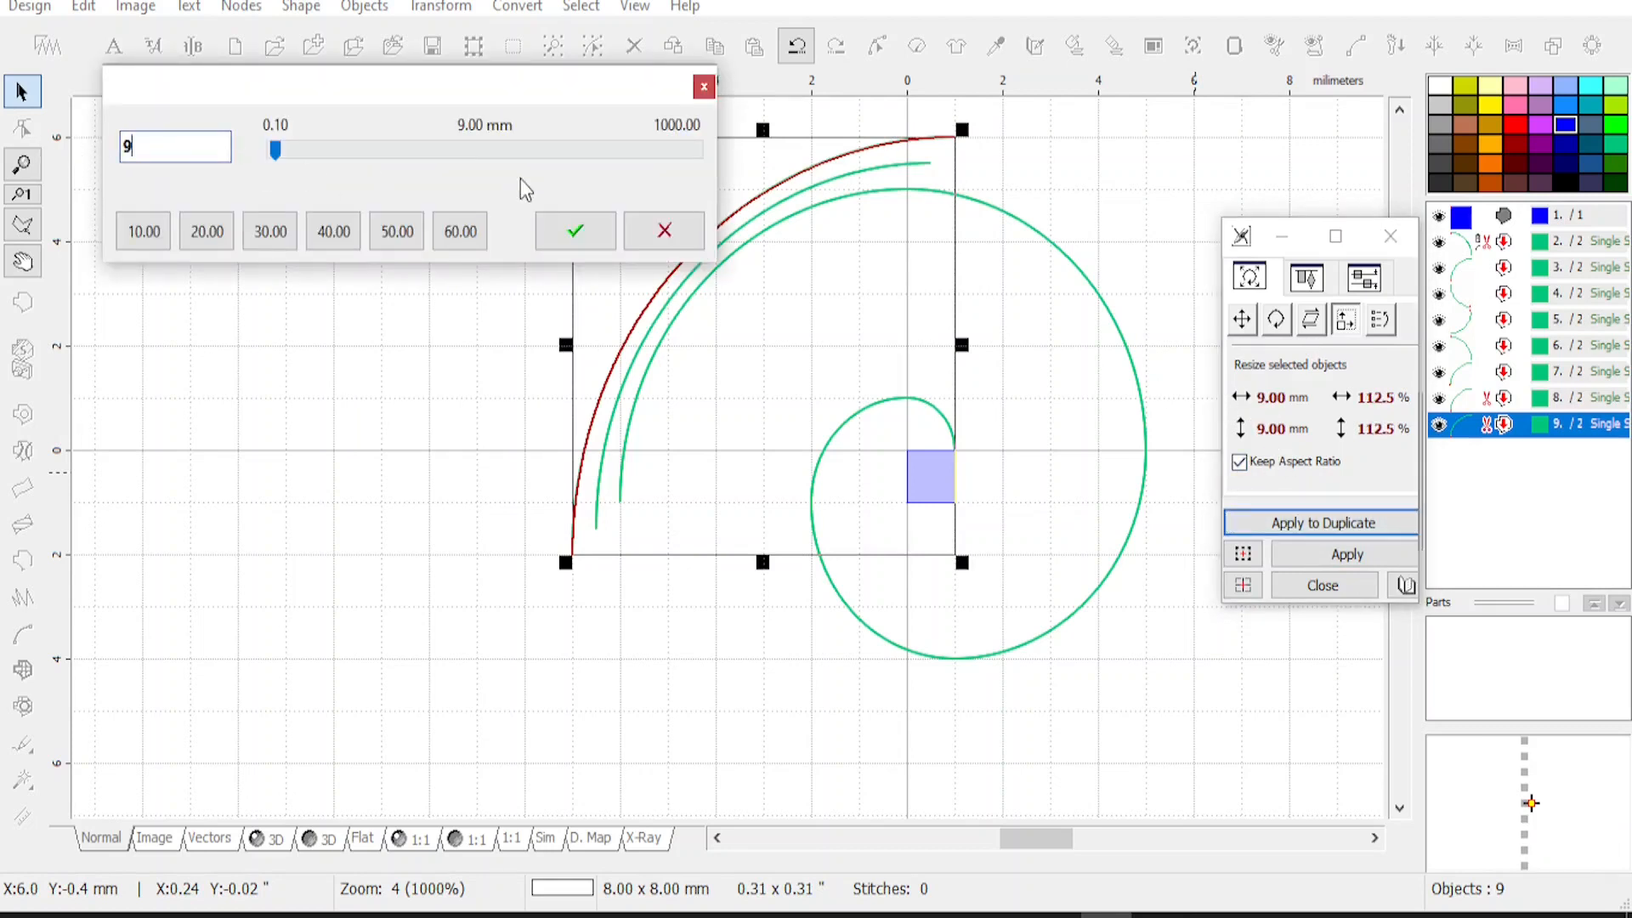
pyautogui.click(576, 230)
pyautogui.click(1321, 522)
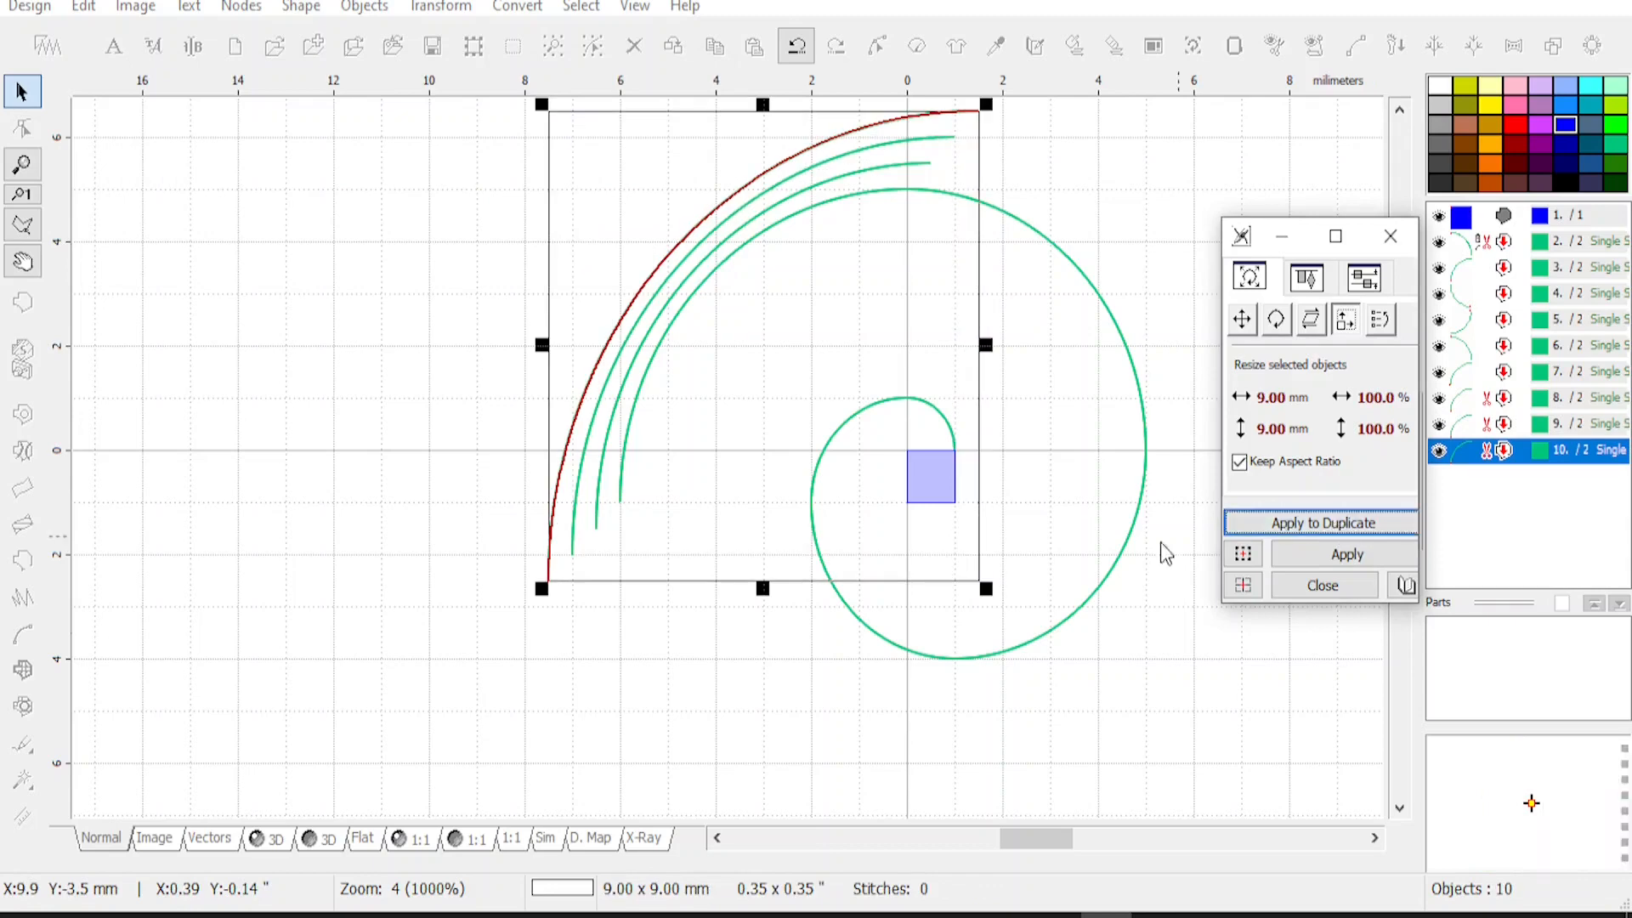
pyautogui.click(1321, 584)
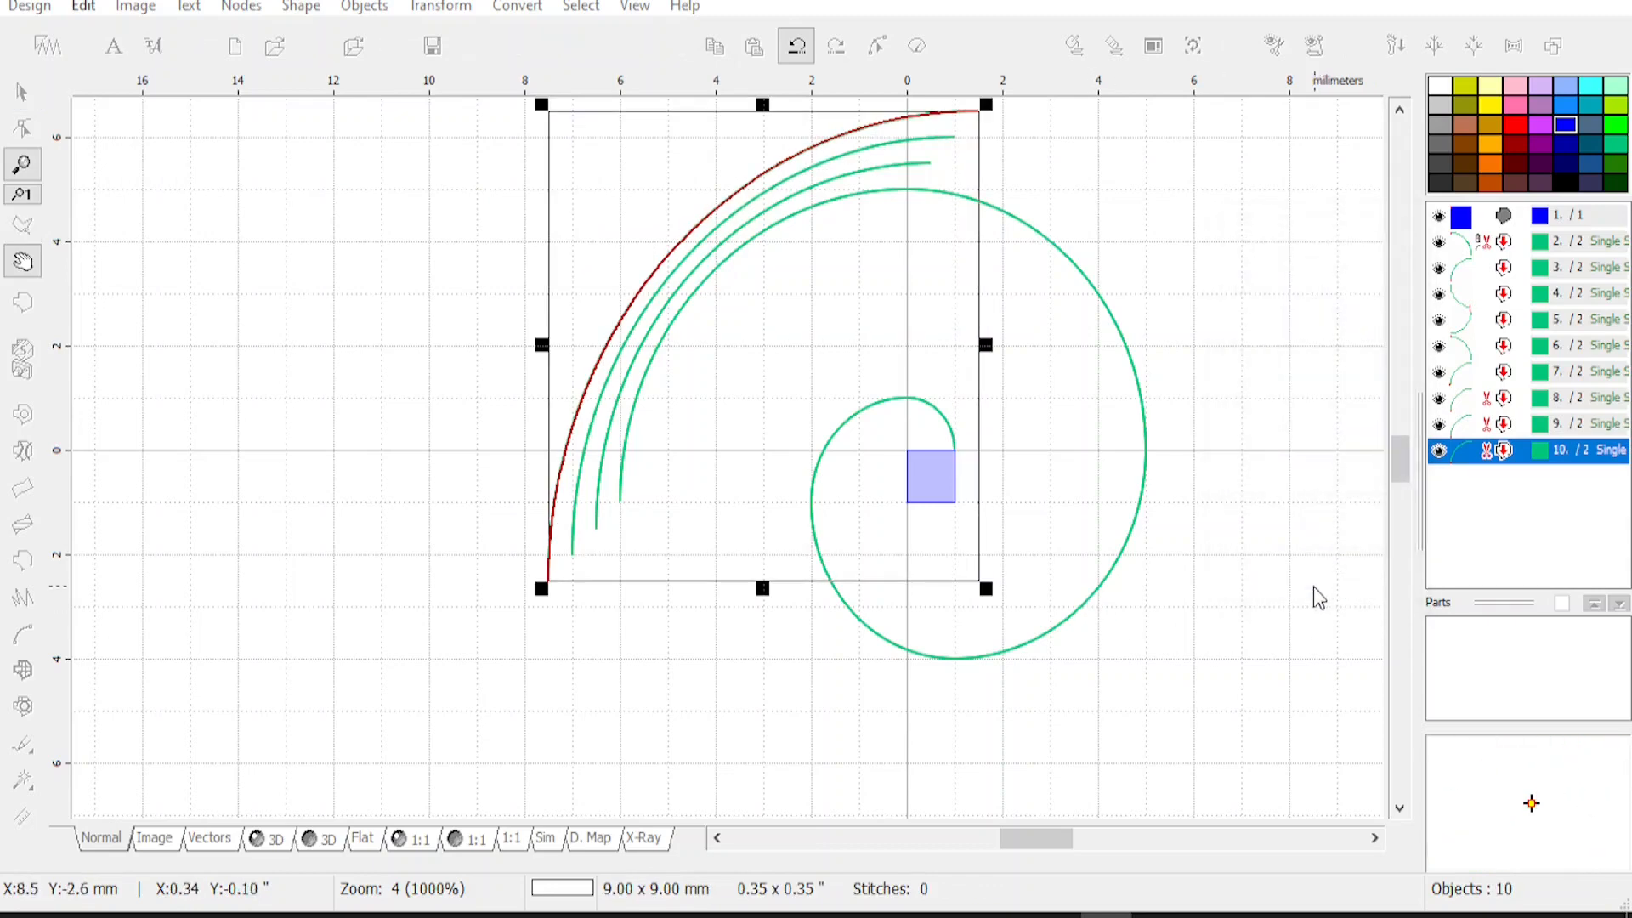
# Flip the 7 mm arc vertically so it can continue from the end of the 6 mm arc
pyautogui.click(1486, 374)
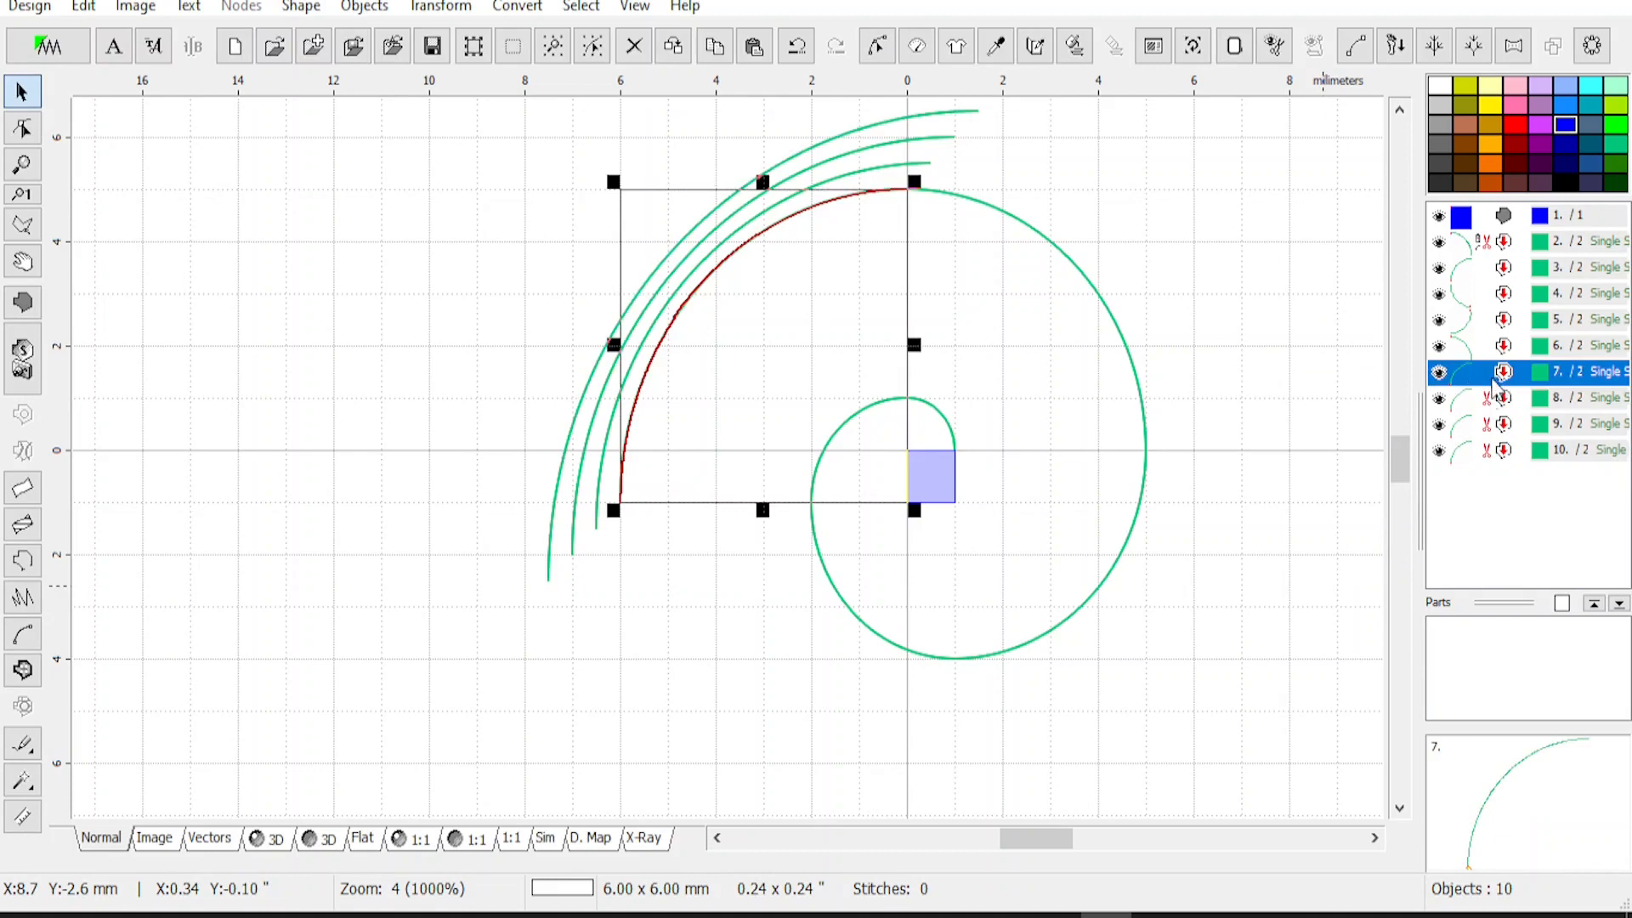
pyautogui.click(1485, 400)
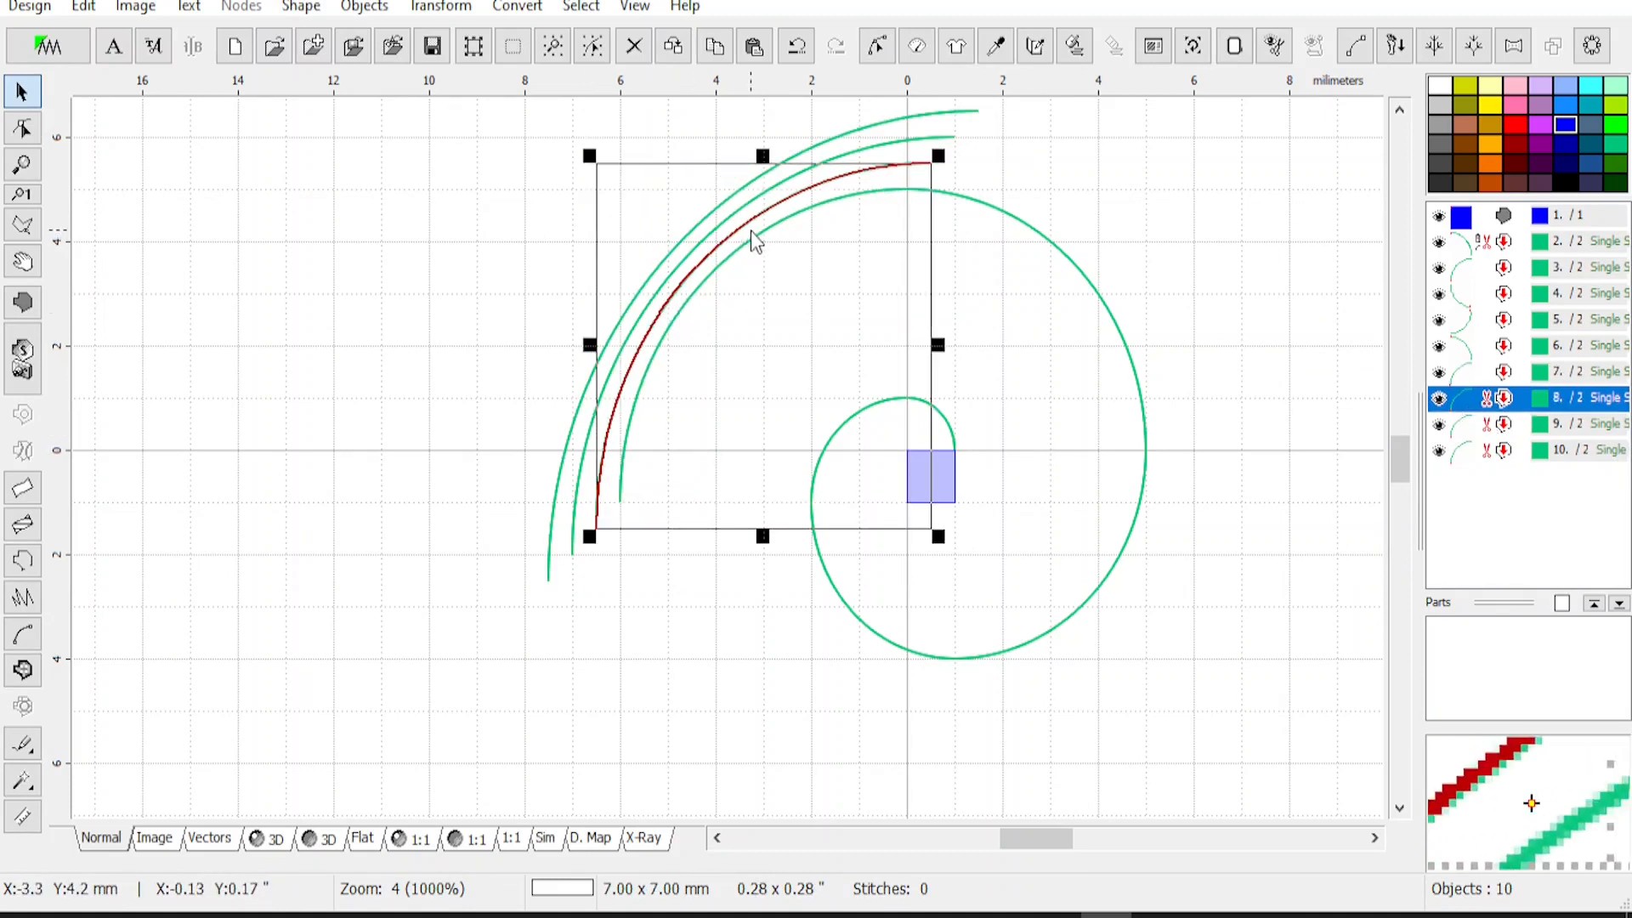
pyautogui.click(429, 7)
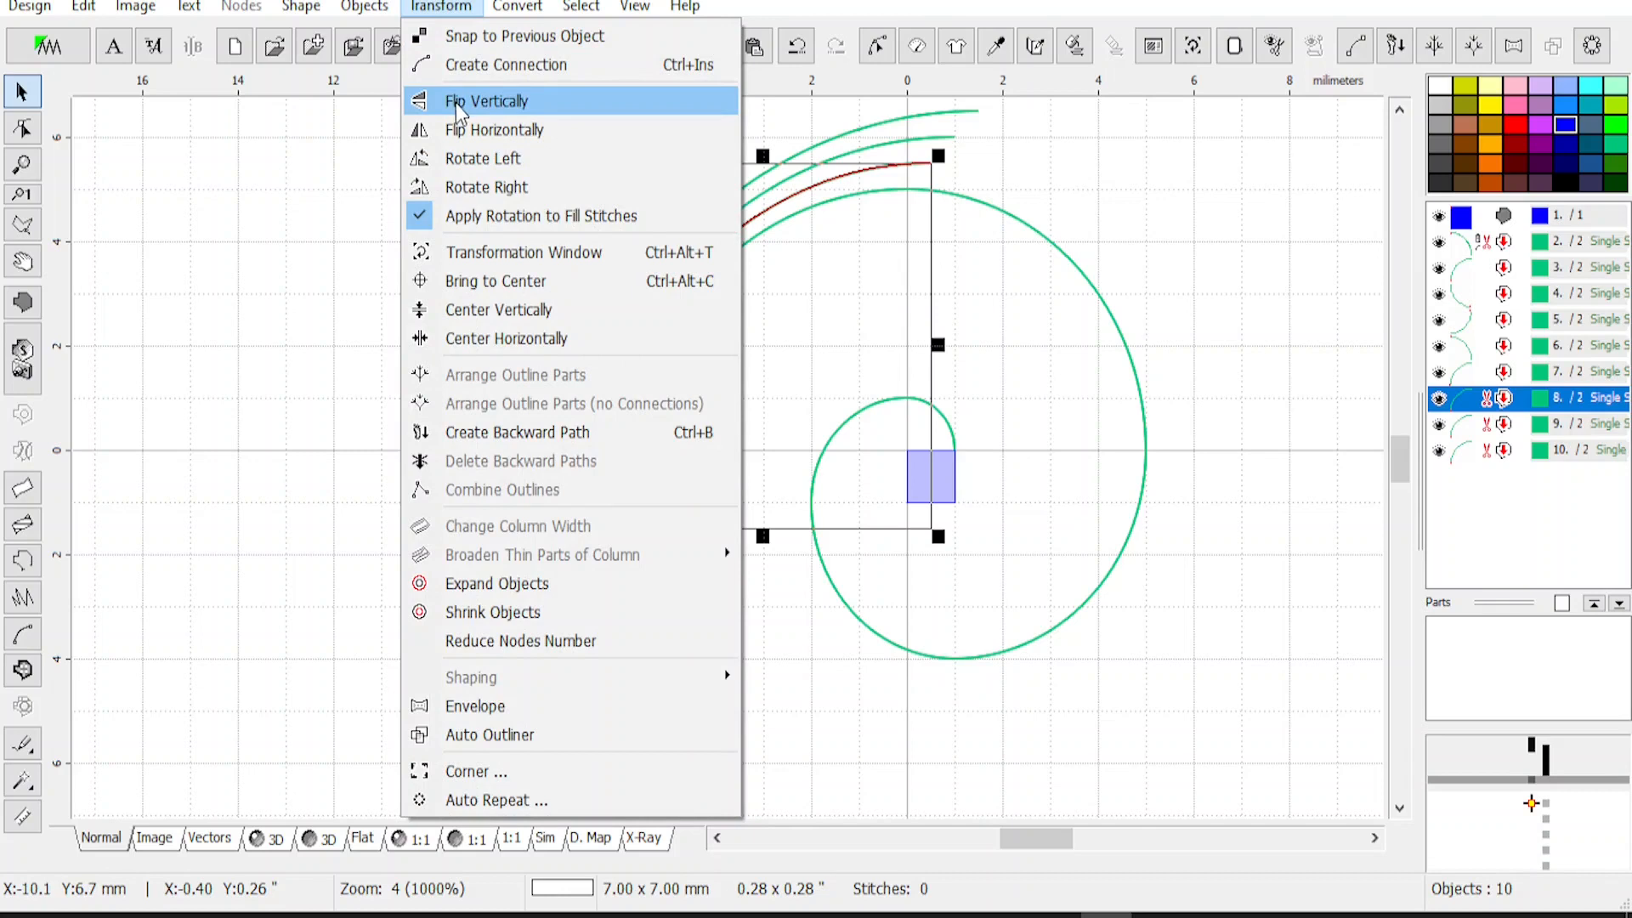
pyautogui.click(462, 102)
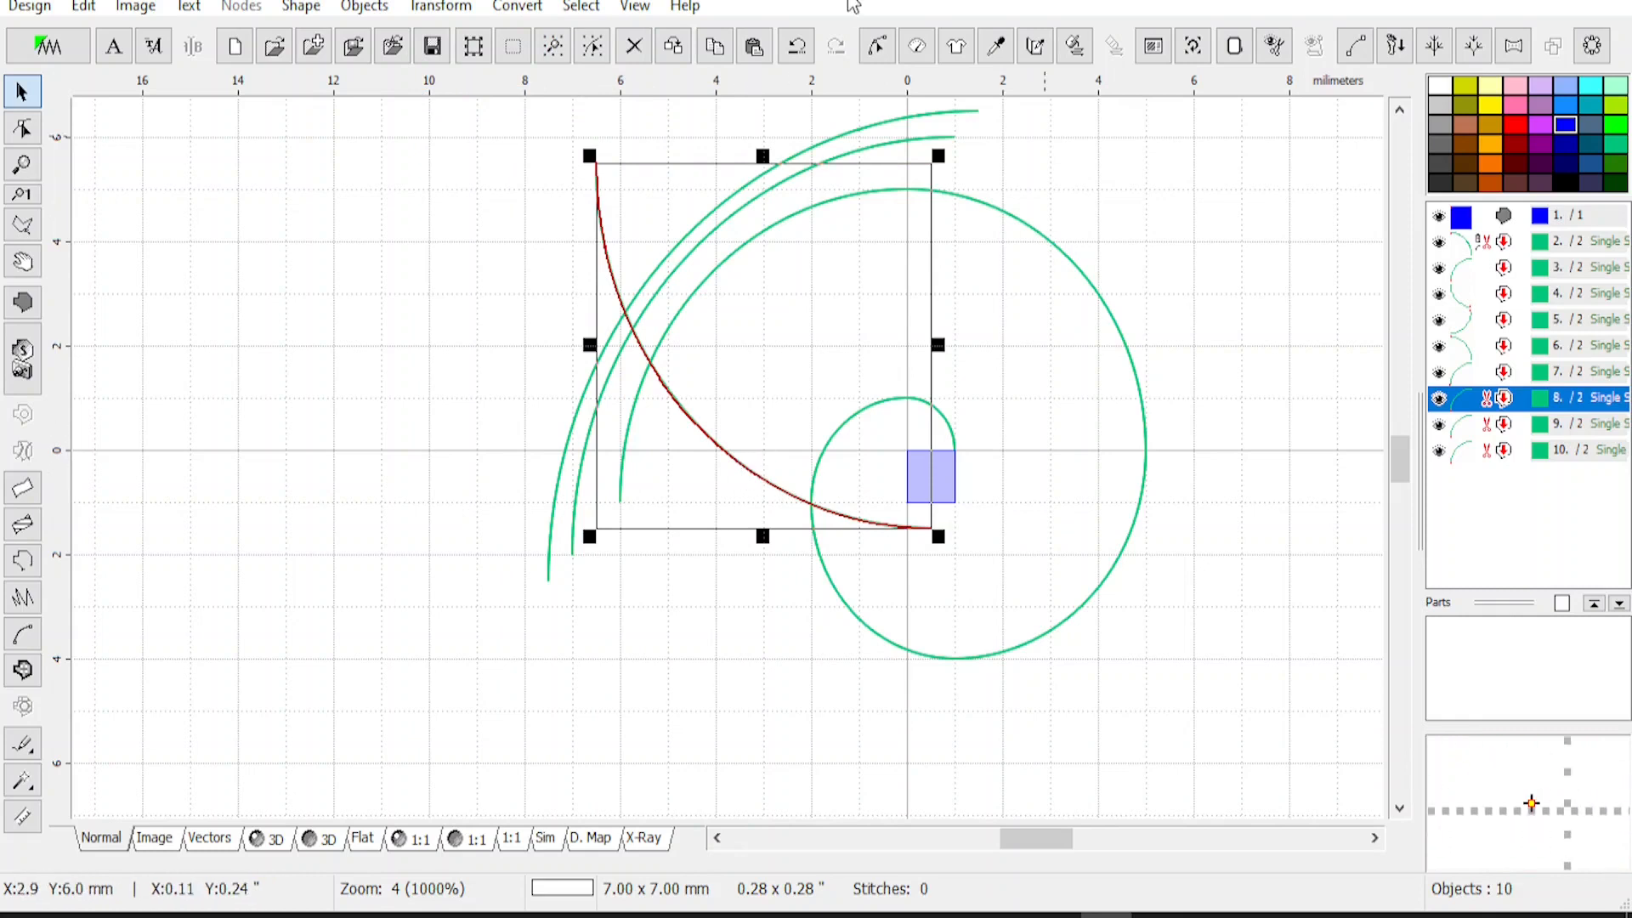
# Reverse the 7 mm arc's node direction and snap it to the previous object, the 6 mm arc
pyautogui.click(875, 46)
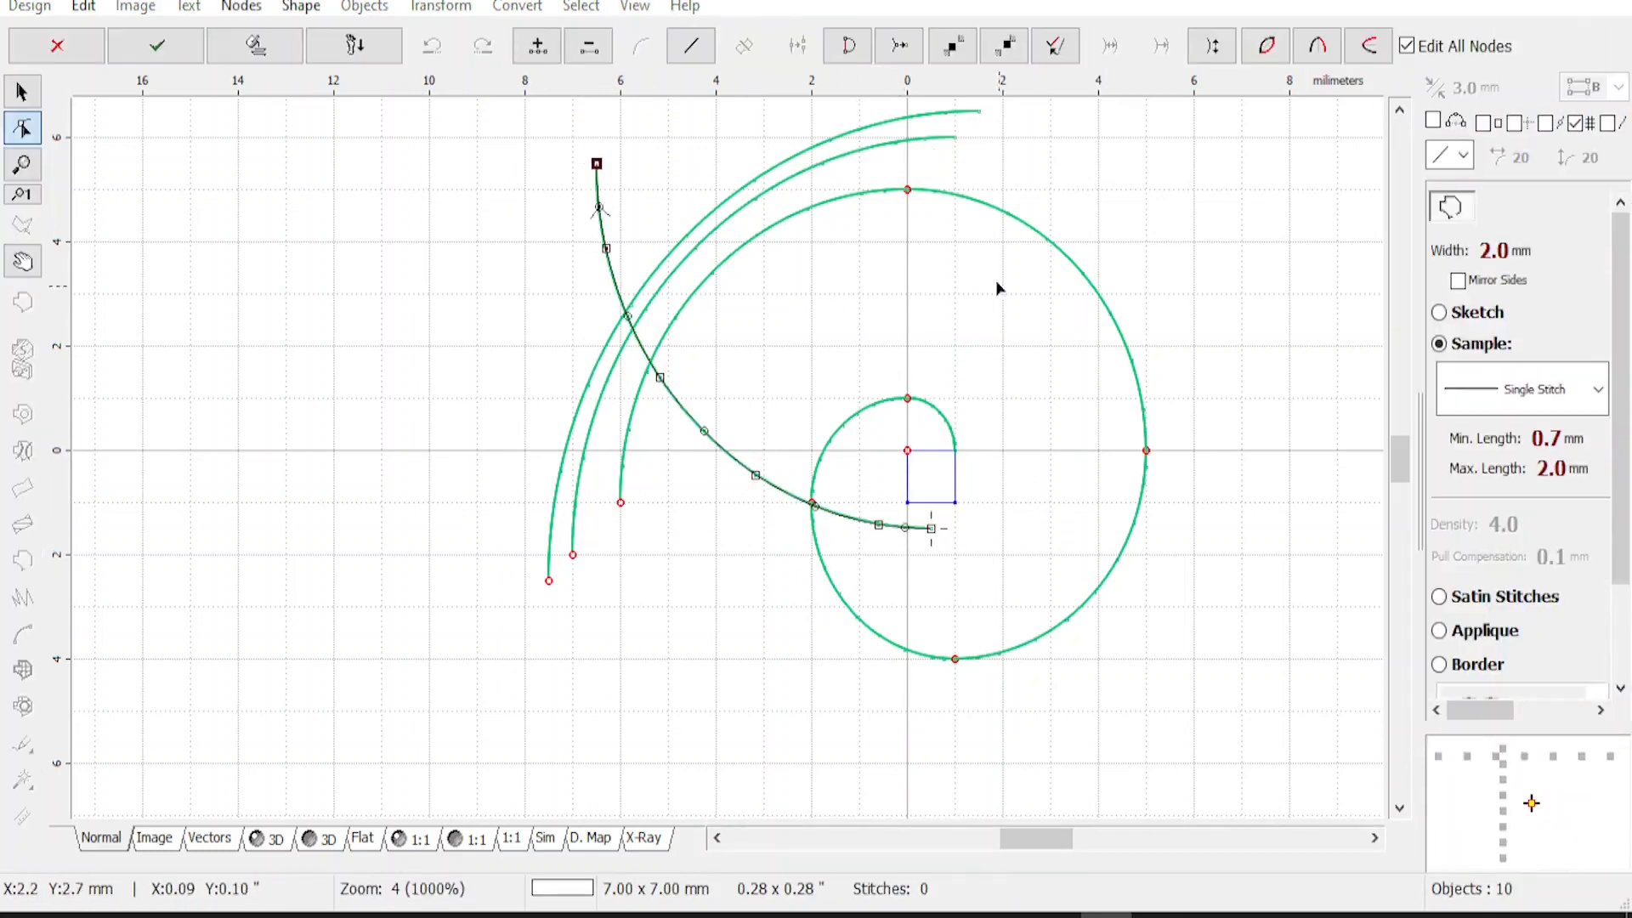
pyautogui.click(1211, 45)
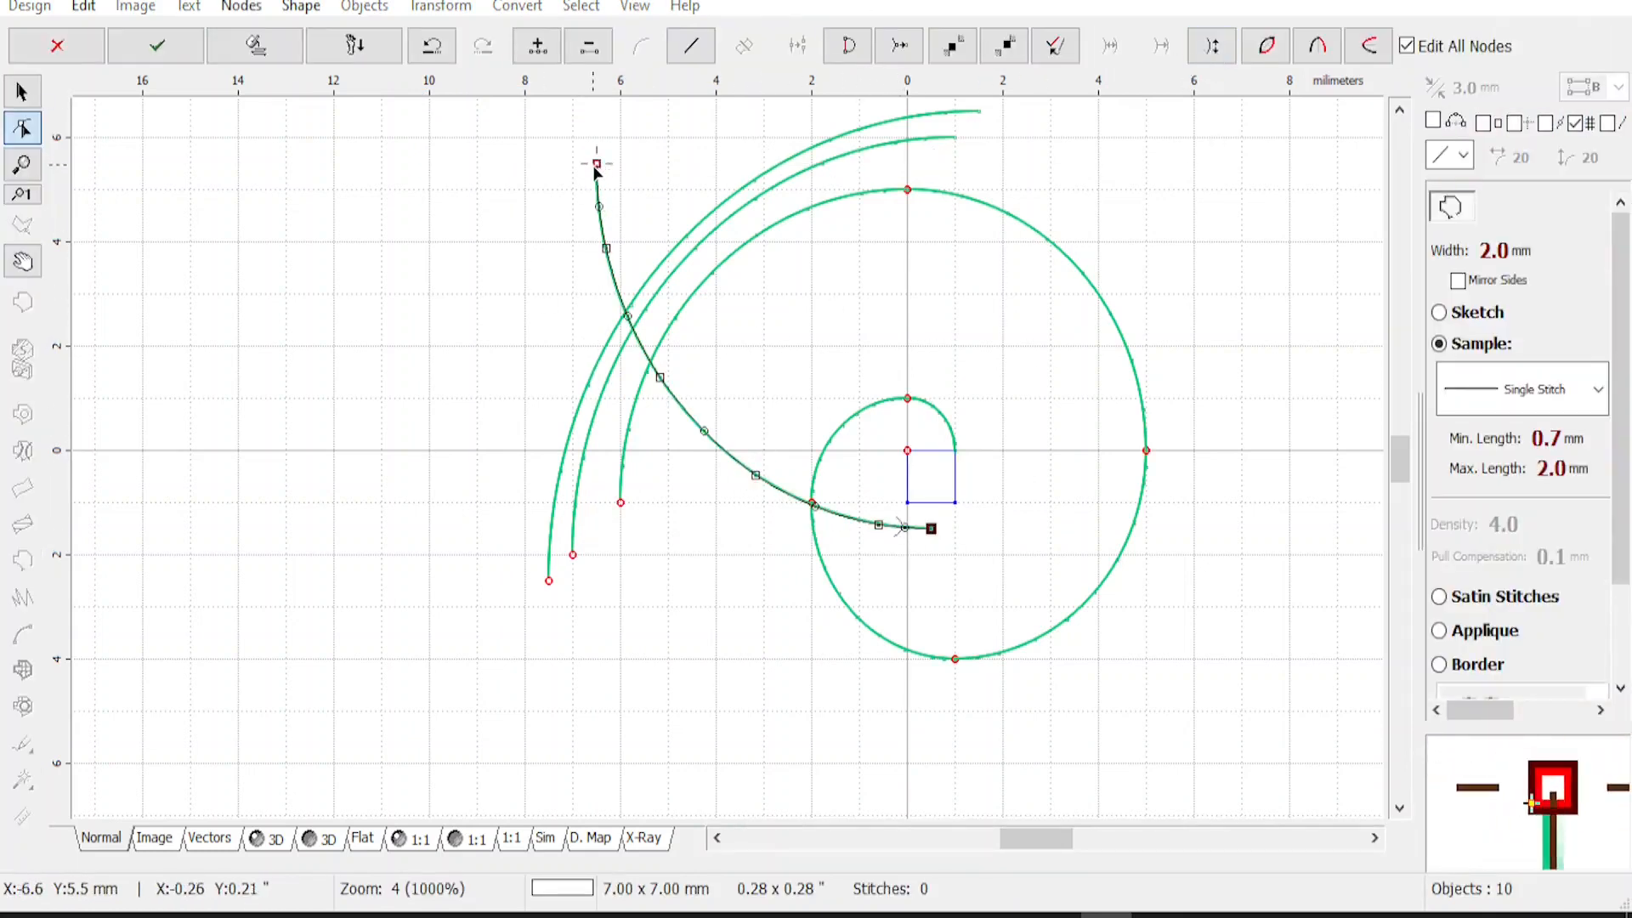
pyautogui.press('Return')
pyautogui.click(441, 8)
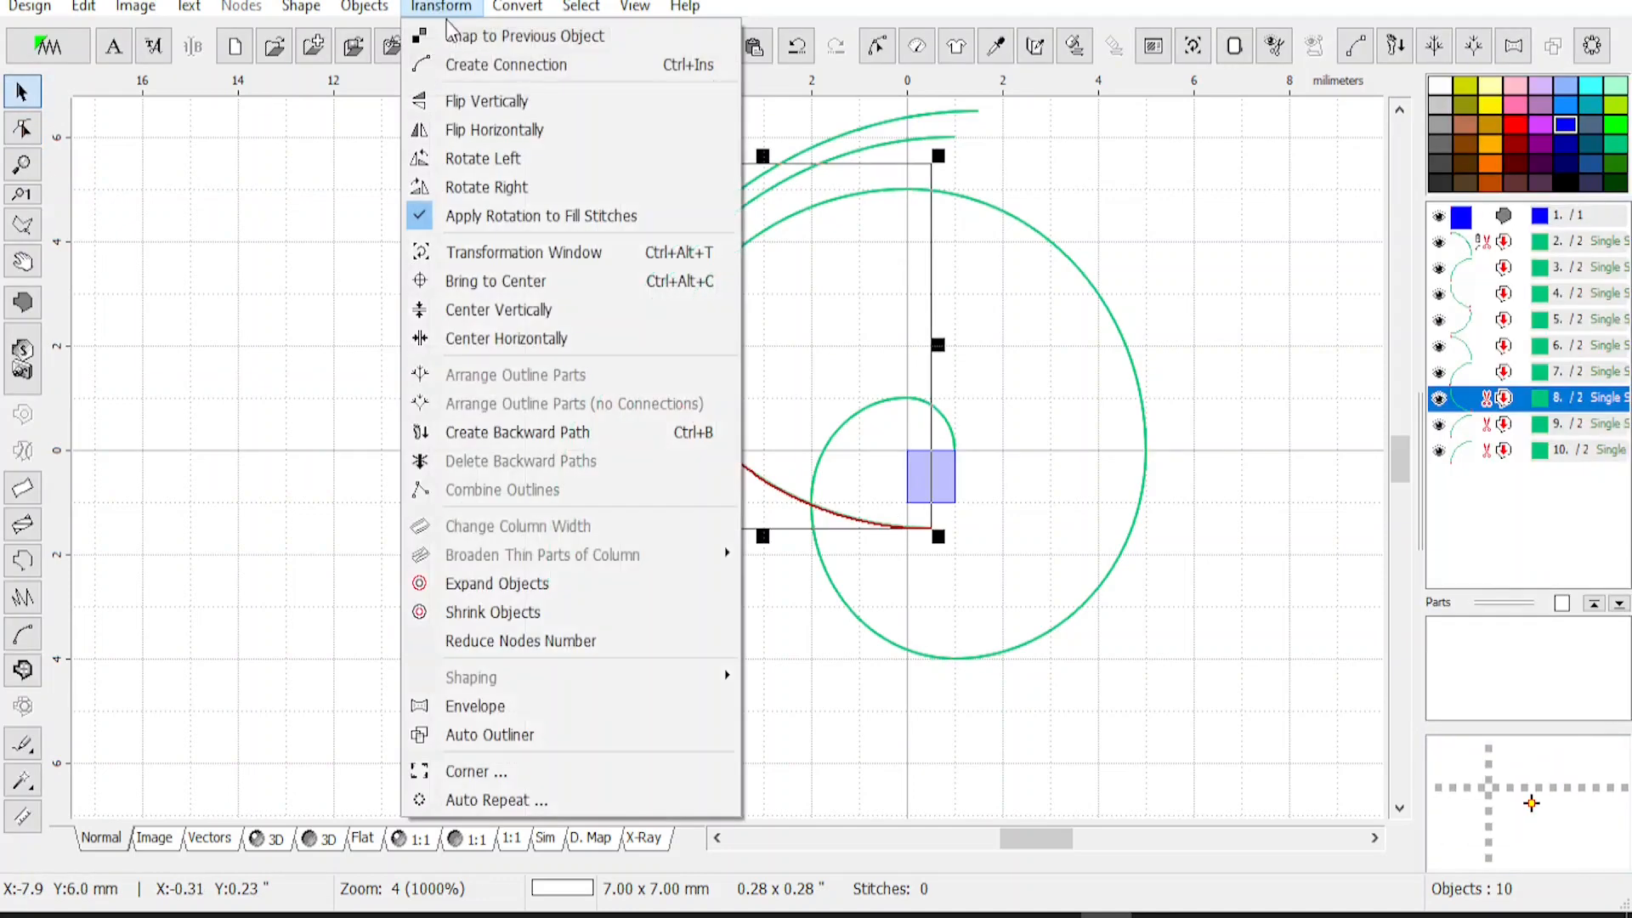
pyautogui.click(450, 34)
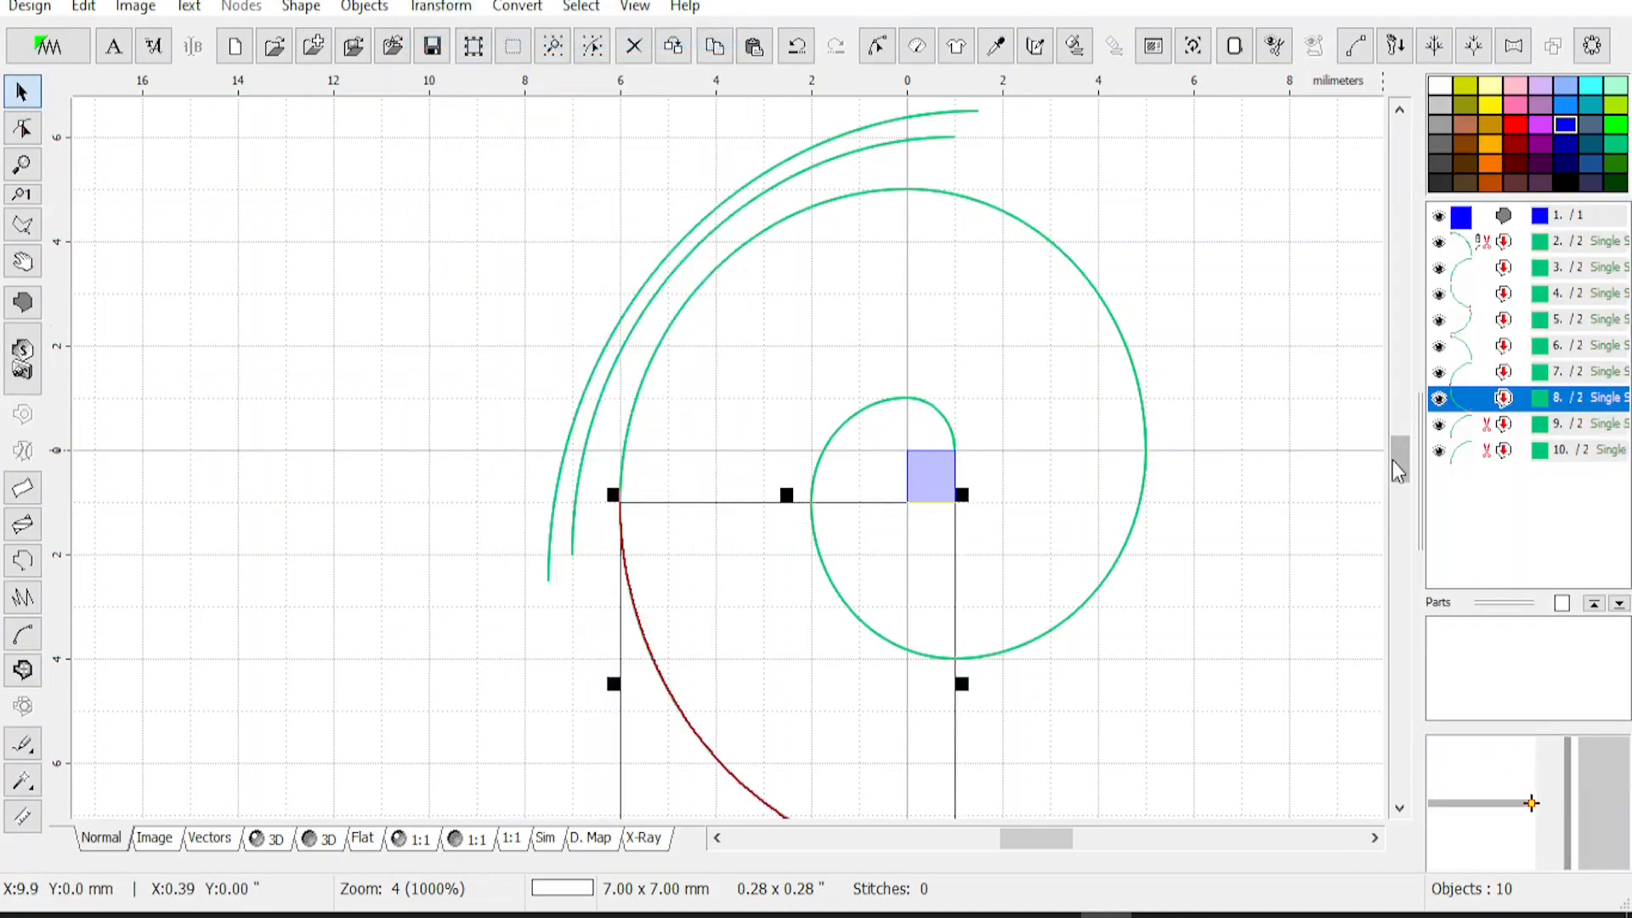
pyautogui.scroll(-2, 1398, 467)
pyautogui.scroll(-1, 1374, 437)
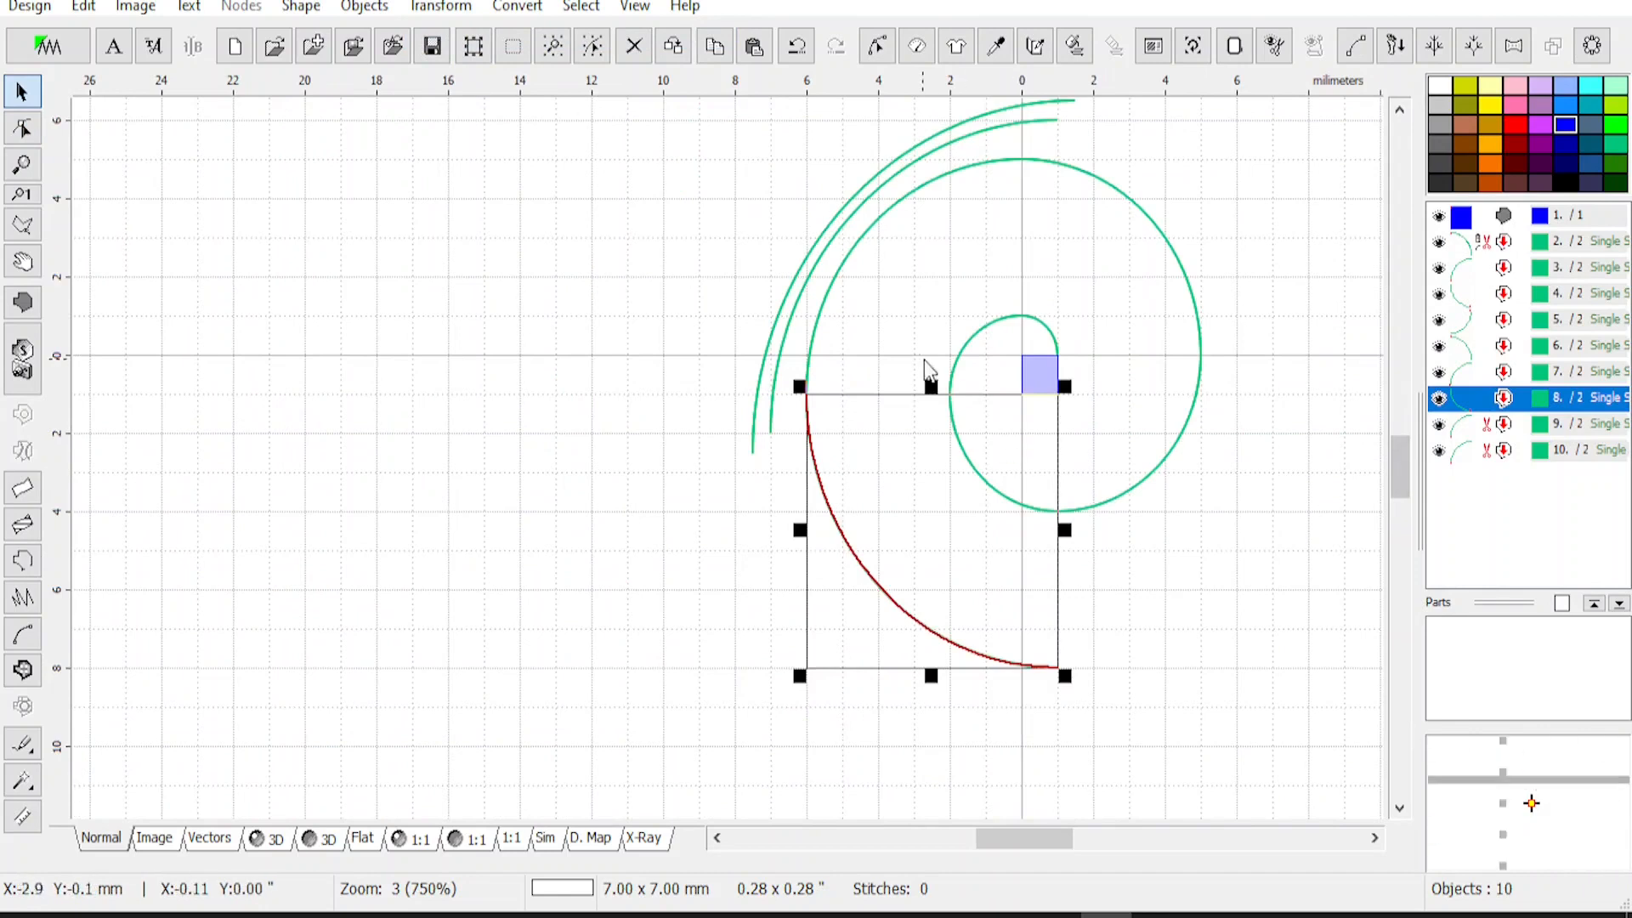
# Flip the 8 mm arc horizontally and rotate it right to orient it for continuing the 7 mm arc
pyautogui.click(1462, 423)
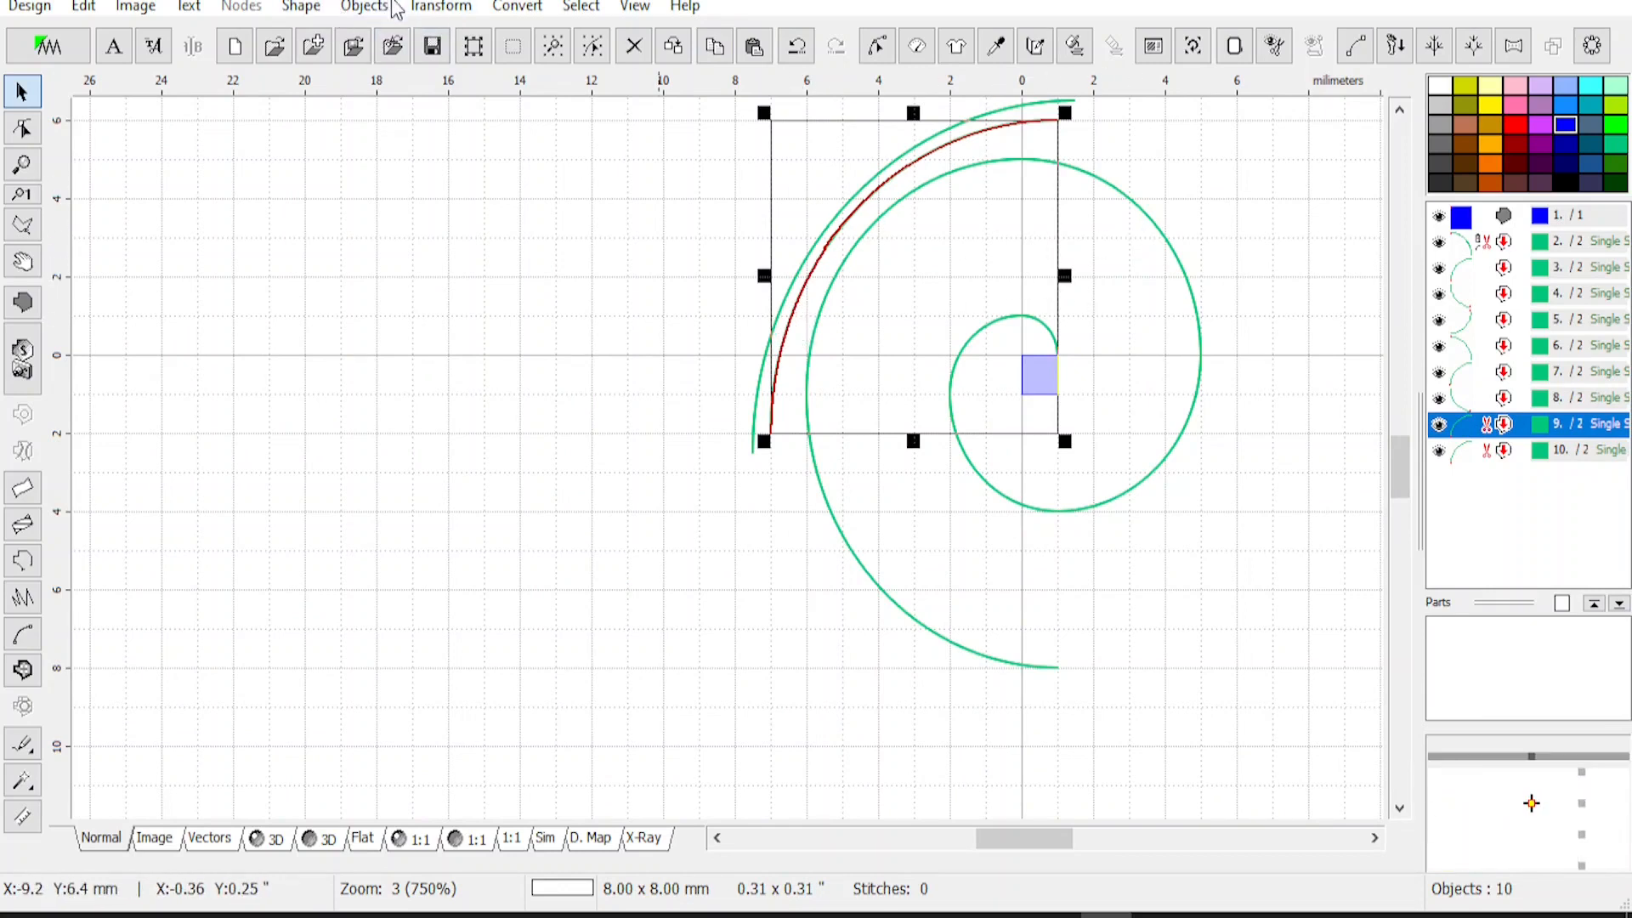
pyautogui.click(441, 6)
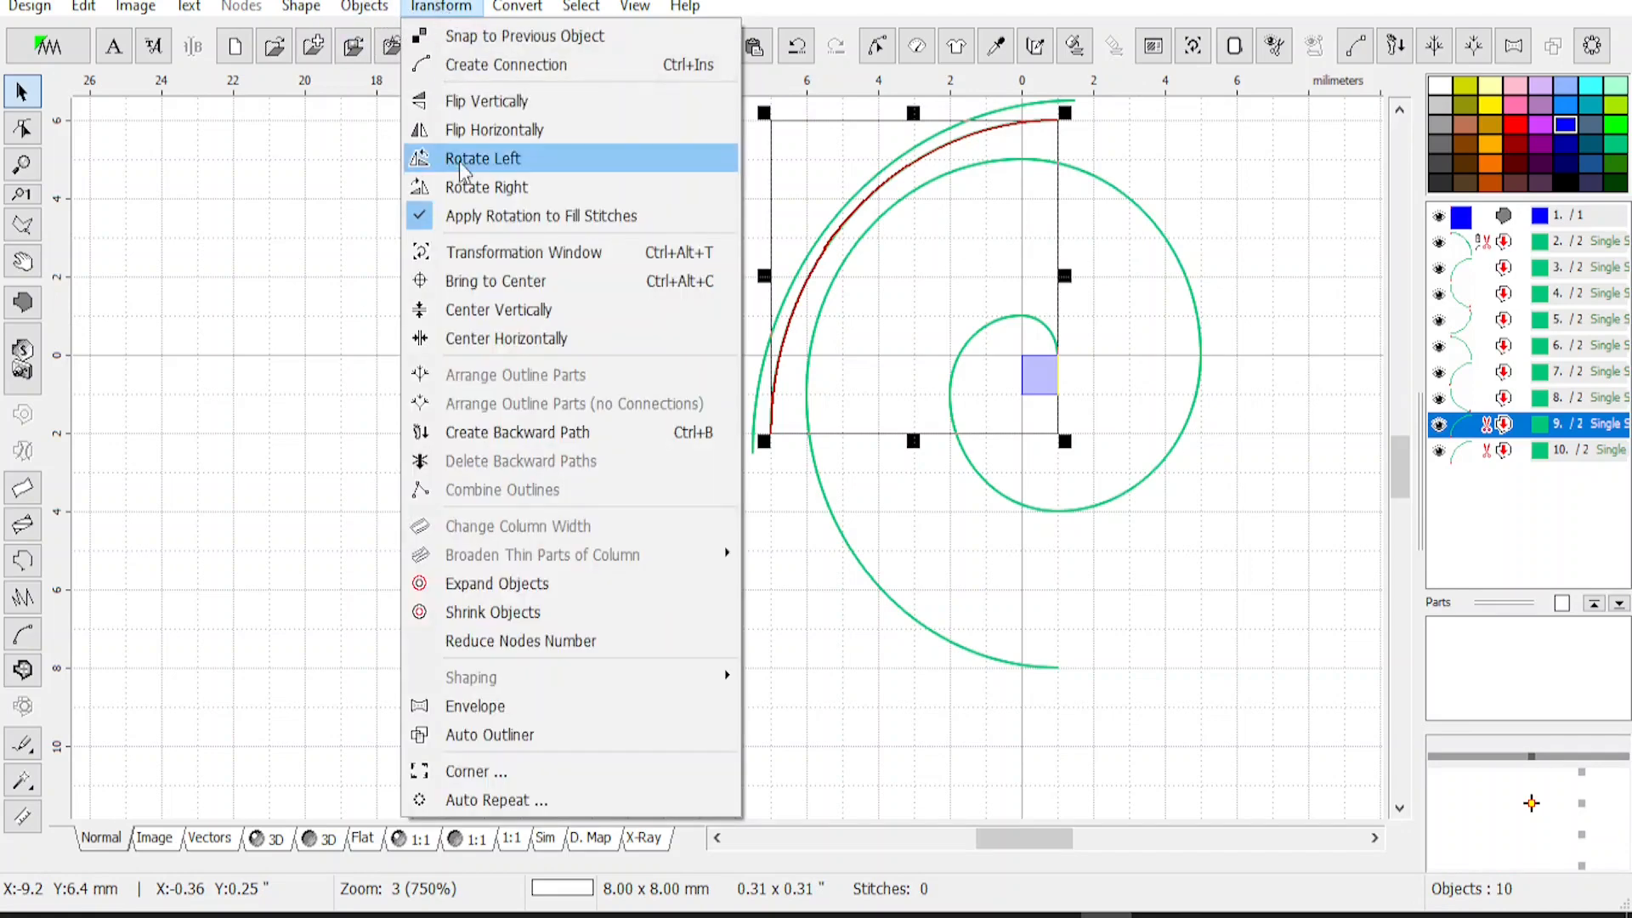
pyautogui.click(464, 131)
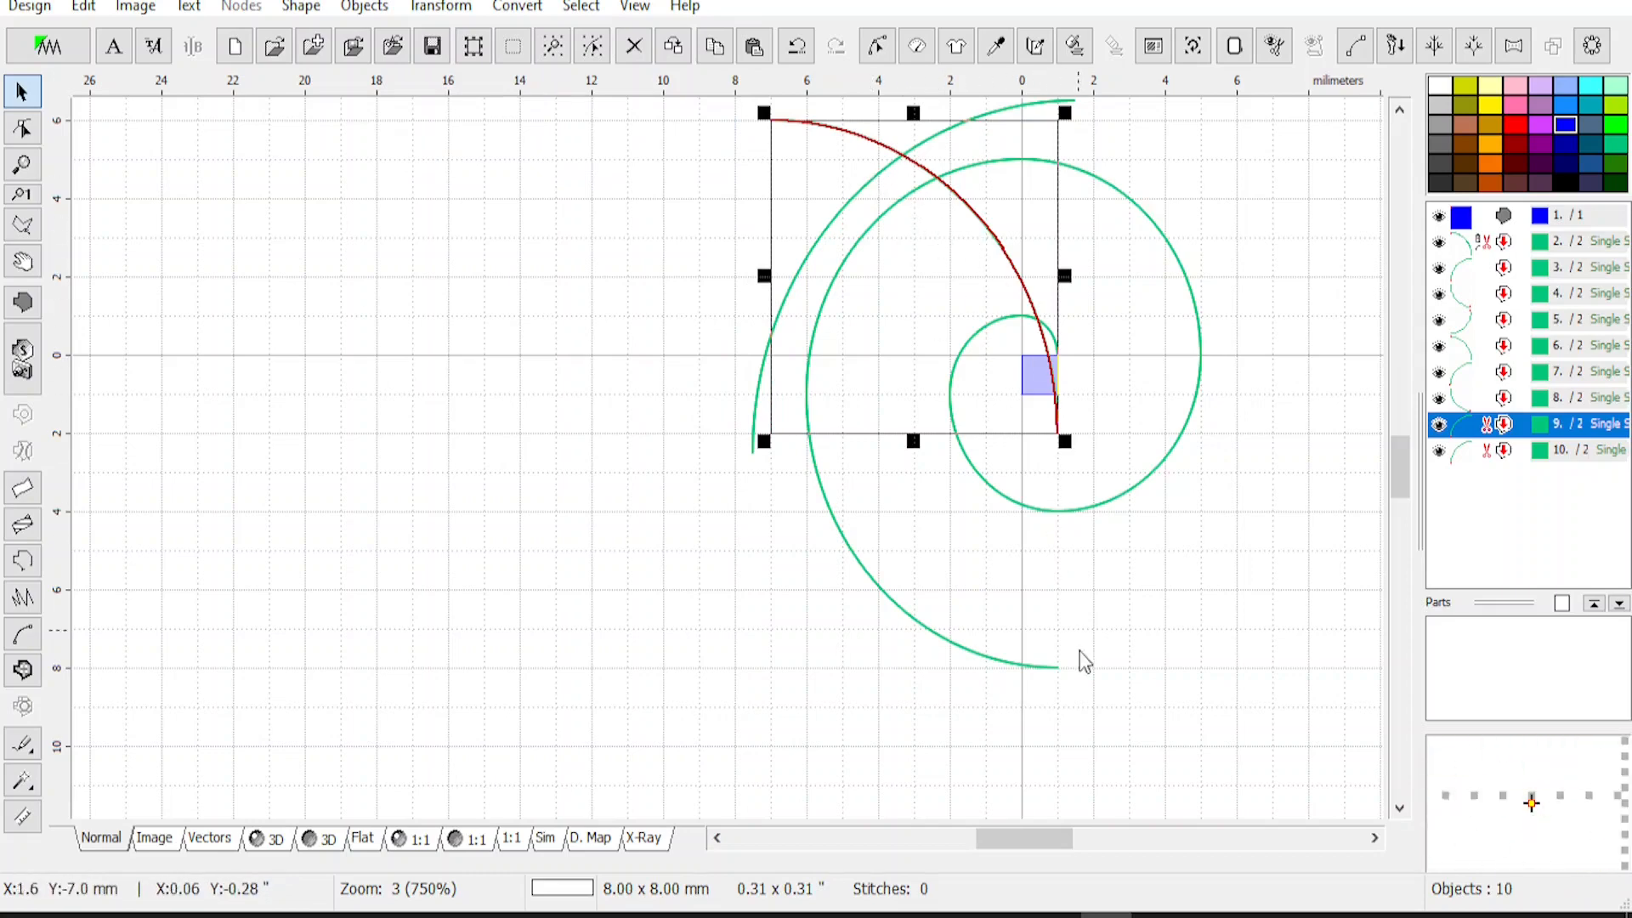
pyautogui.click(438, 9)
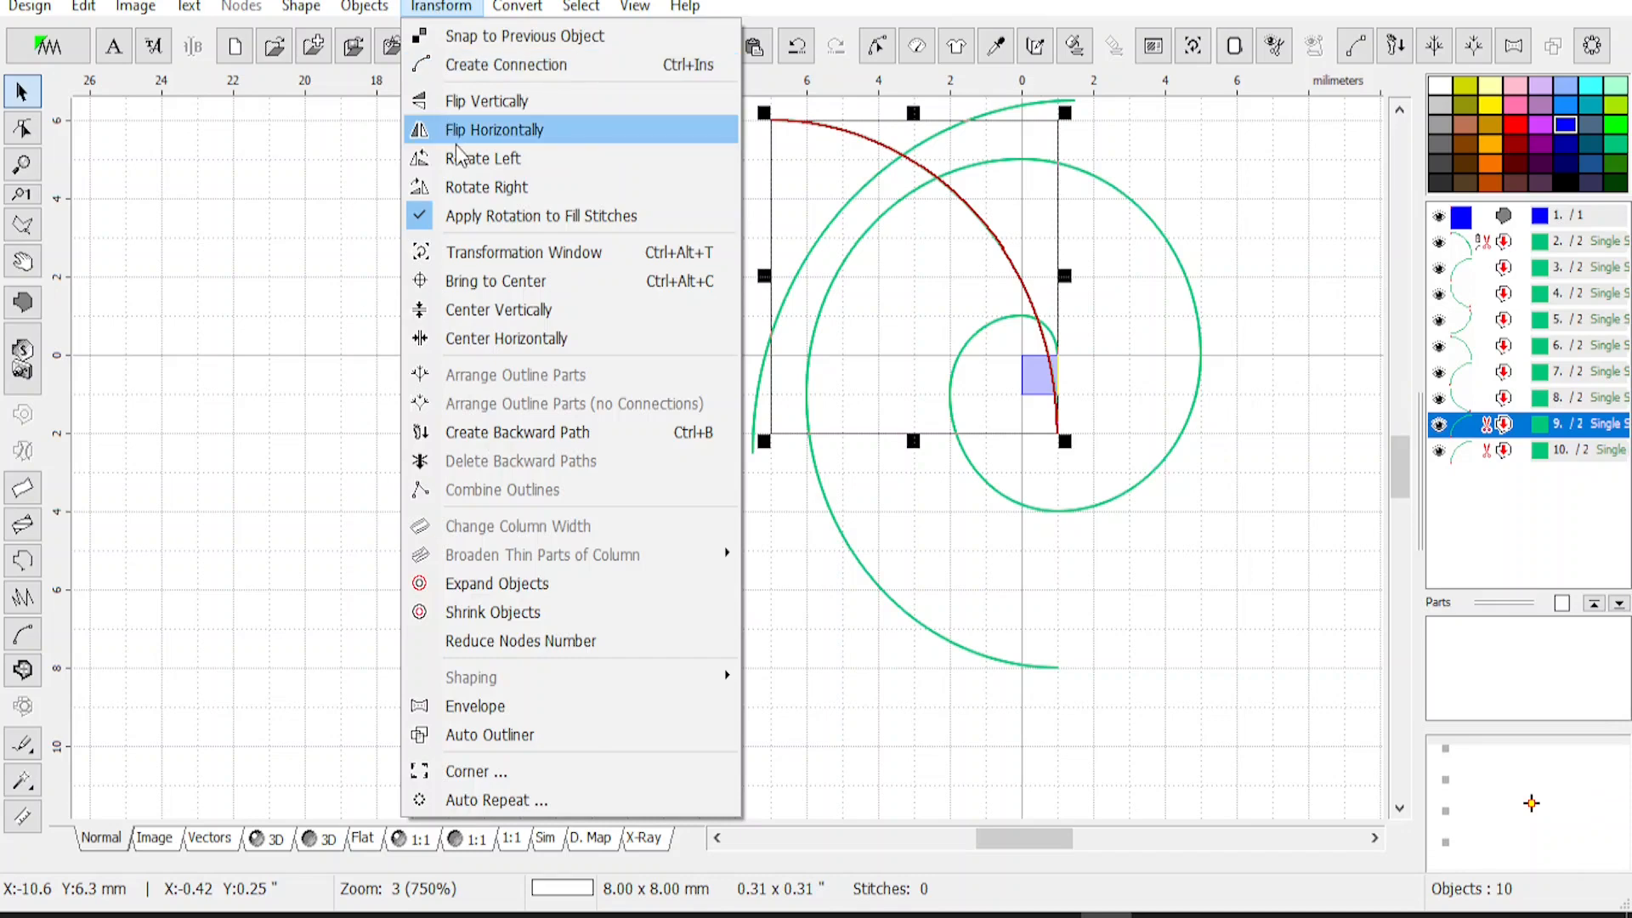
pyautogui.click(476, 187)
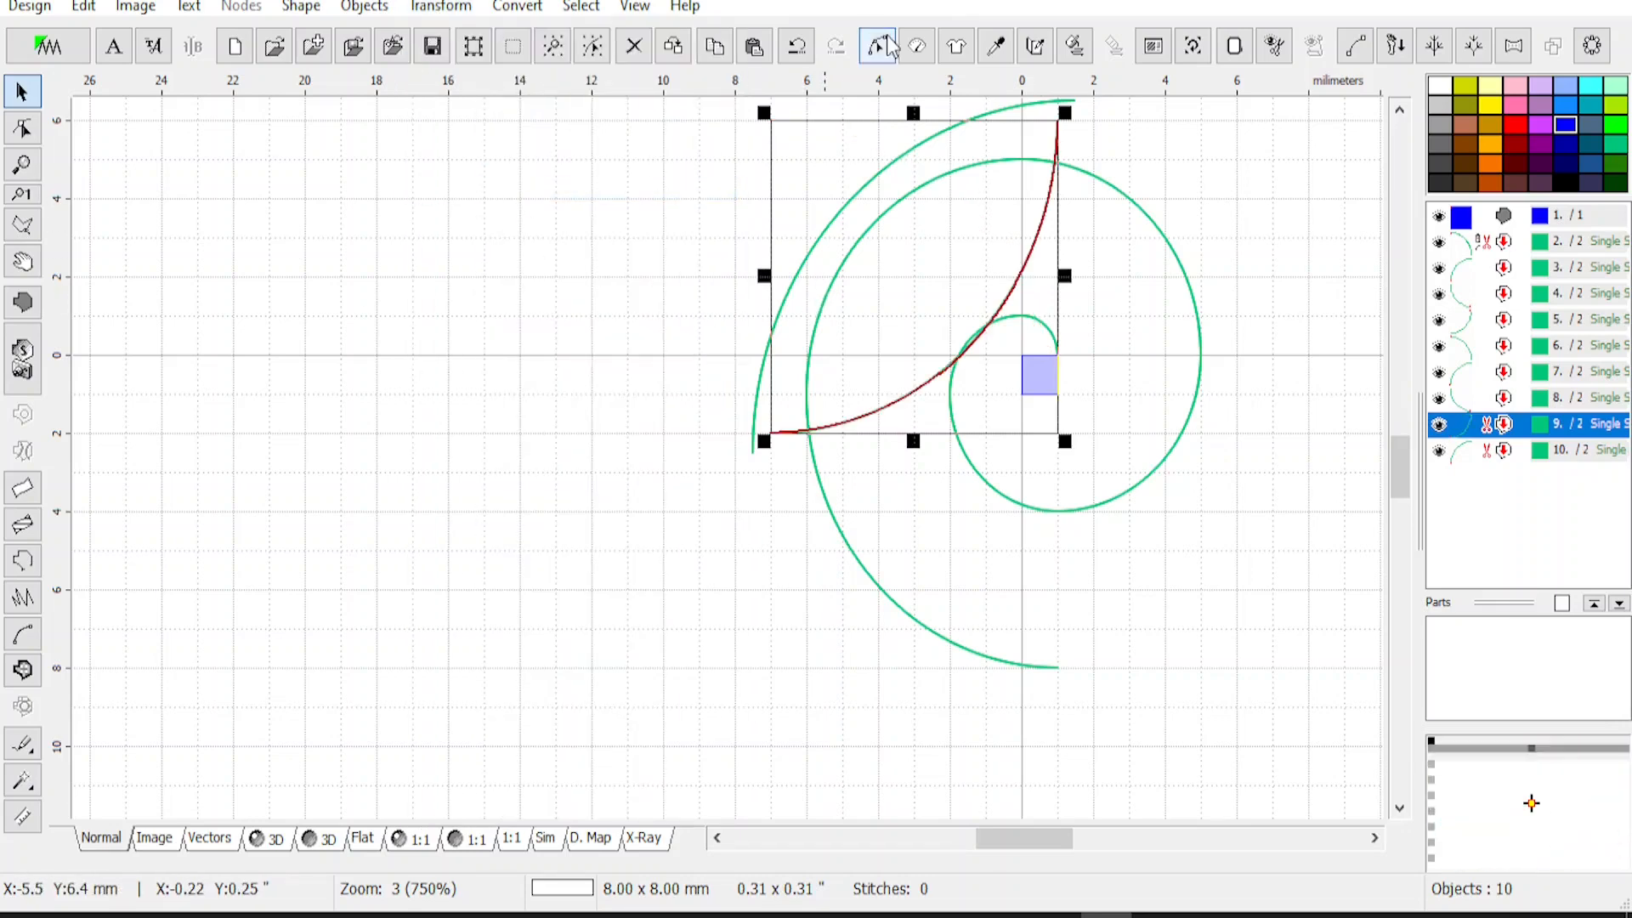
# Reverse the 8 mm arc's node direction and snap it to the previous object, the 7 mm arc
pyautogui.click(875, 50)
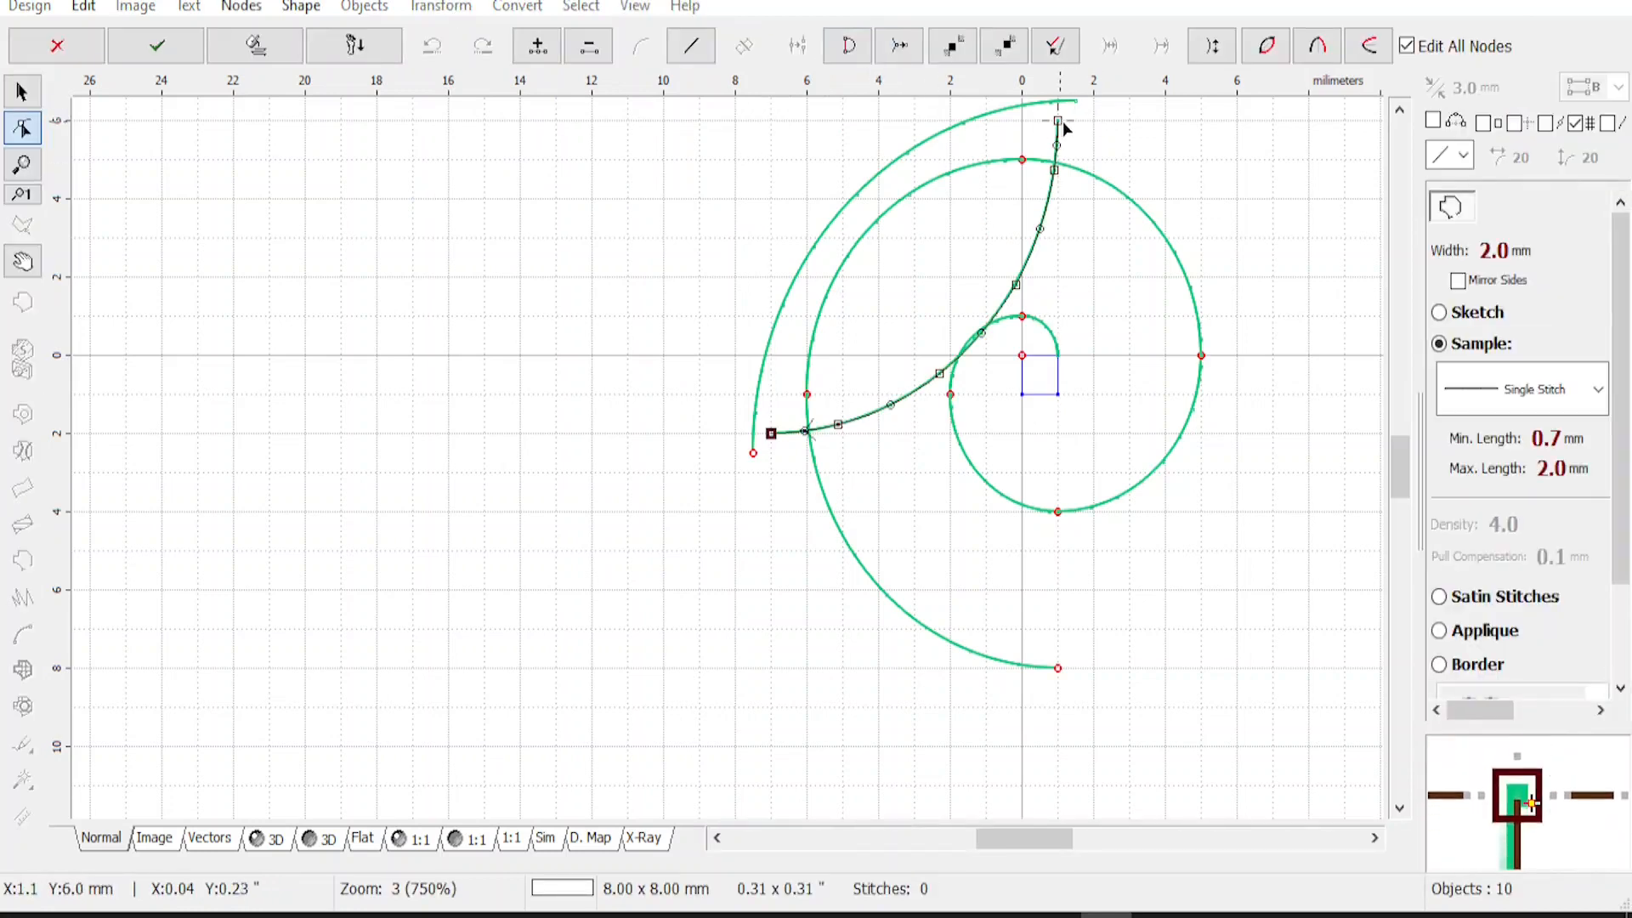
pyautogui.click(1212, 46)
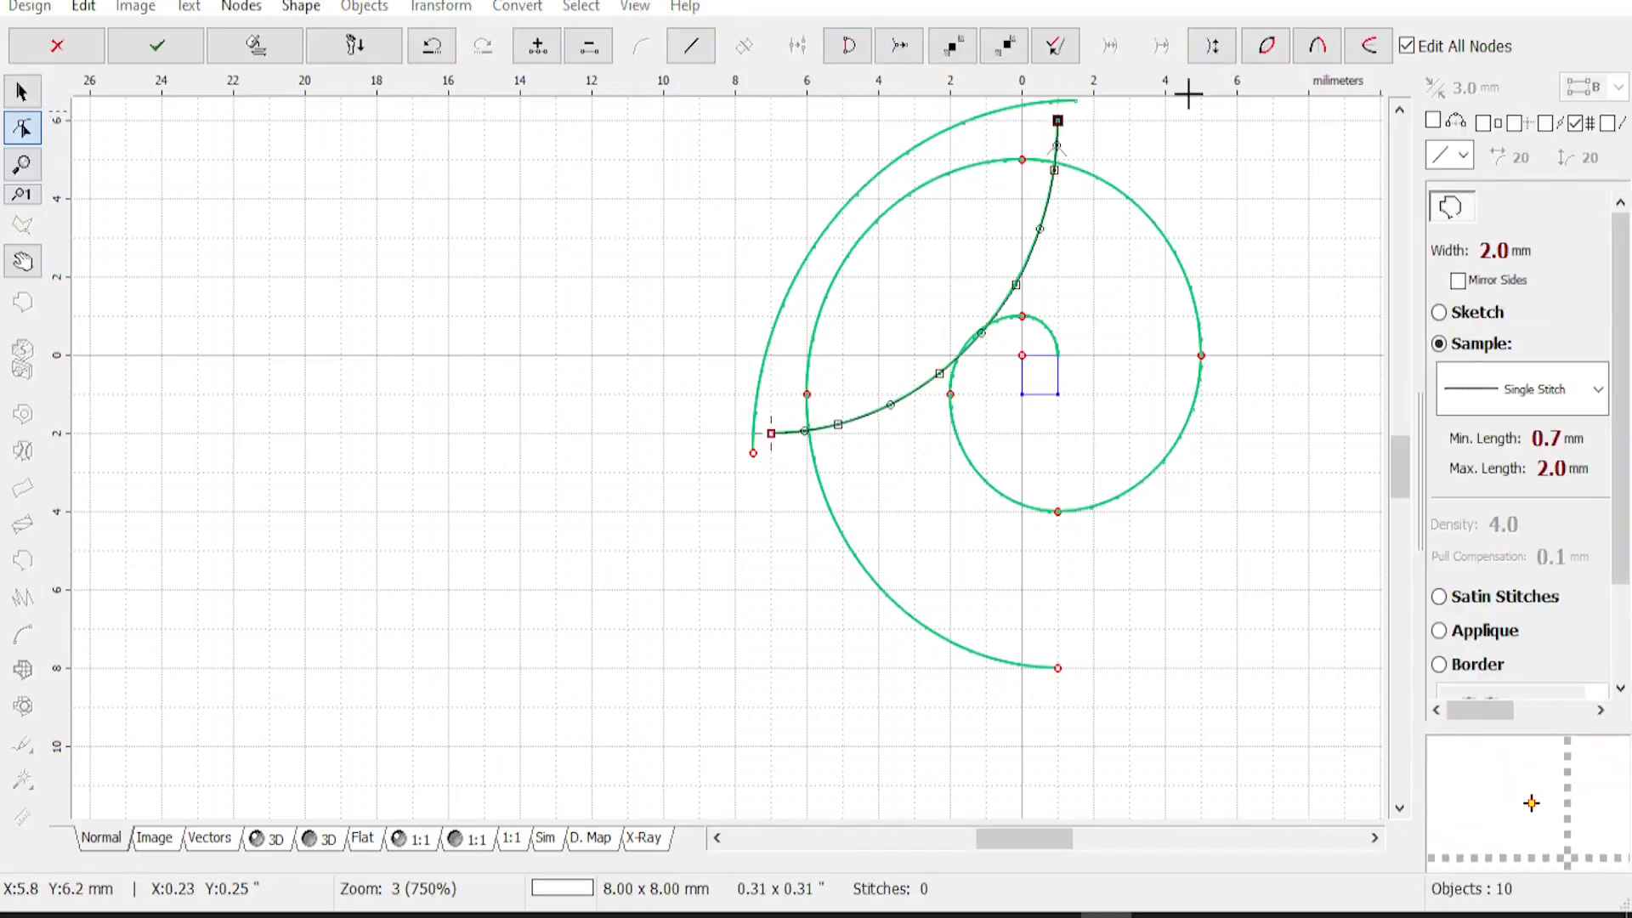
pyautogui.press('Return')
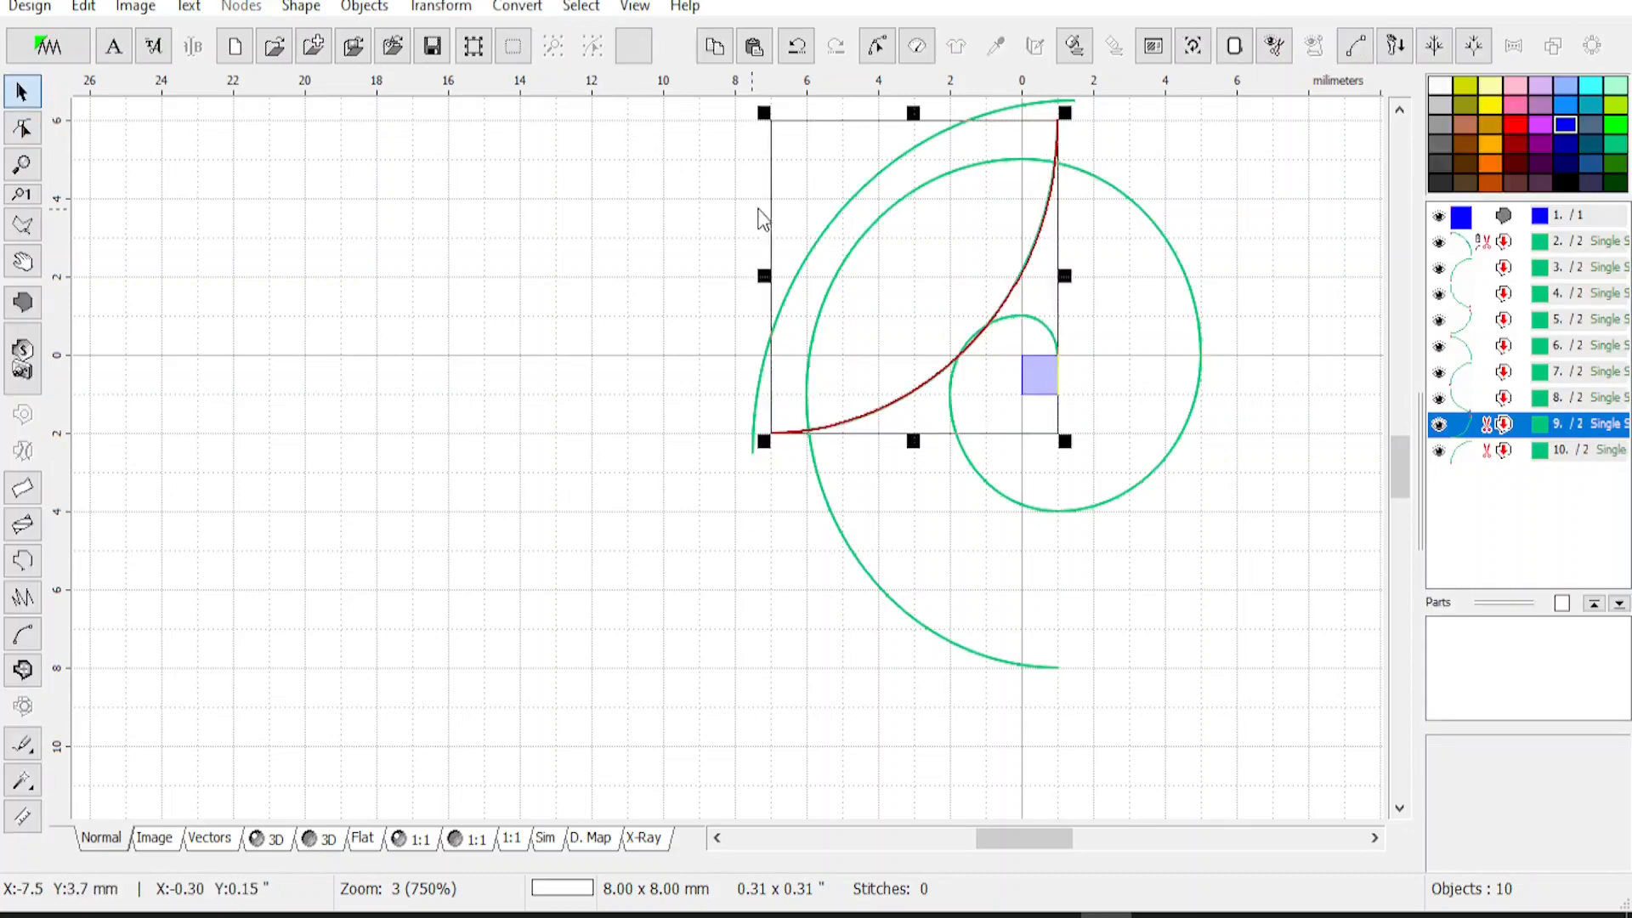
pyautogui.click(414, 9)
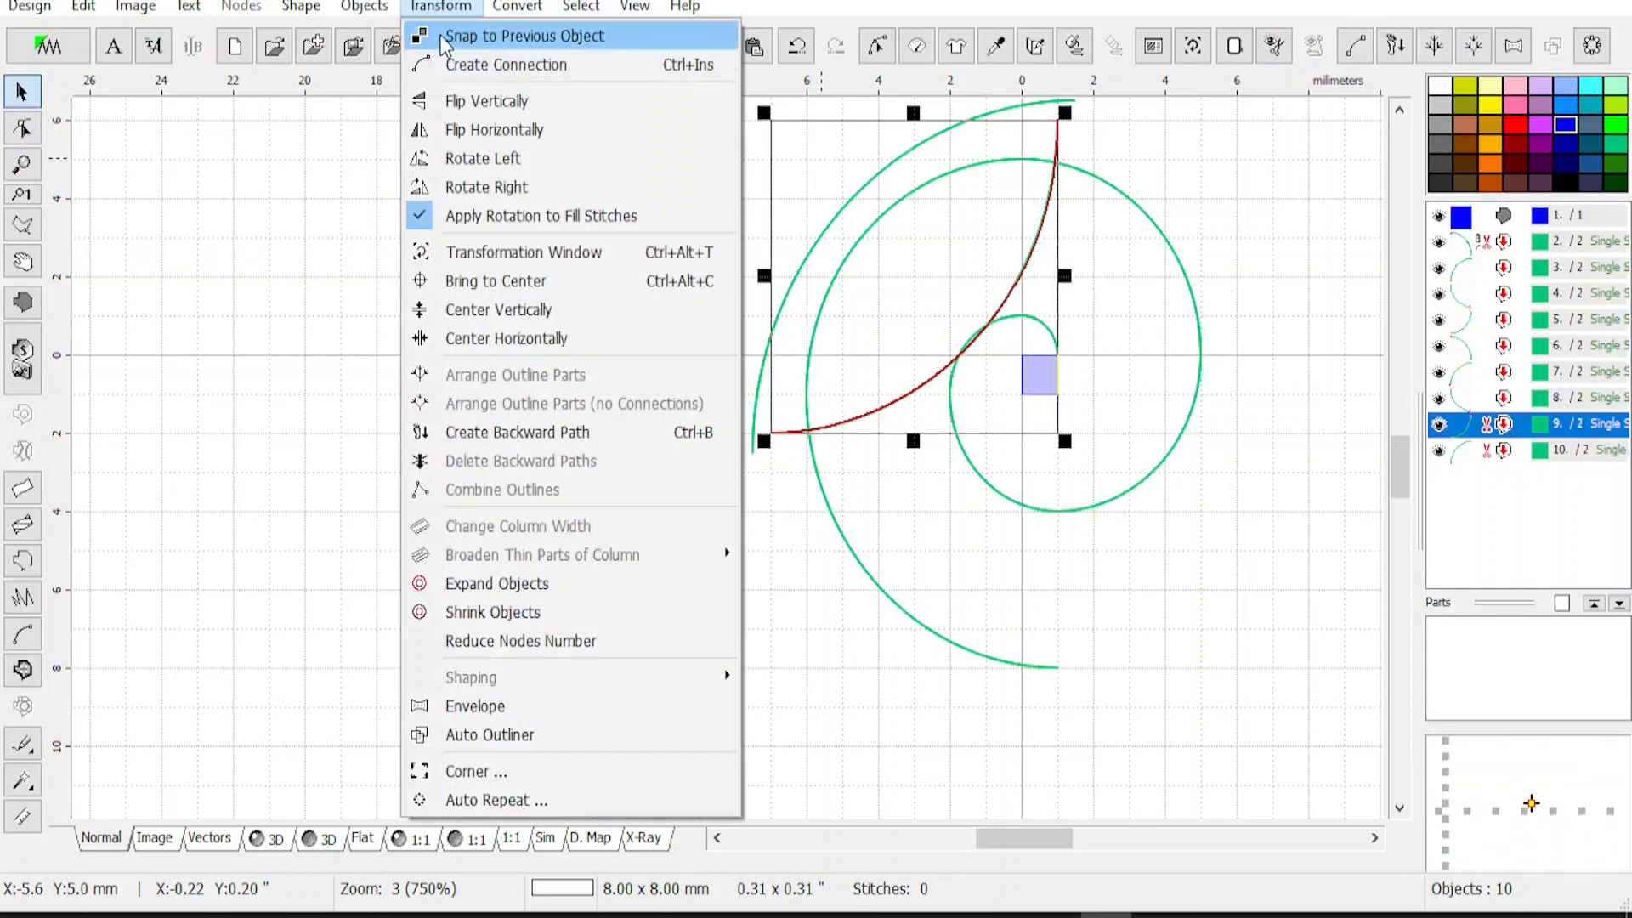
pyautogui.click(438, 30)
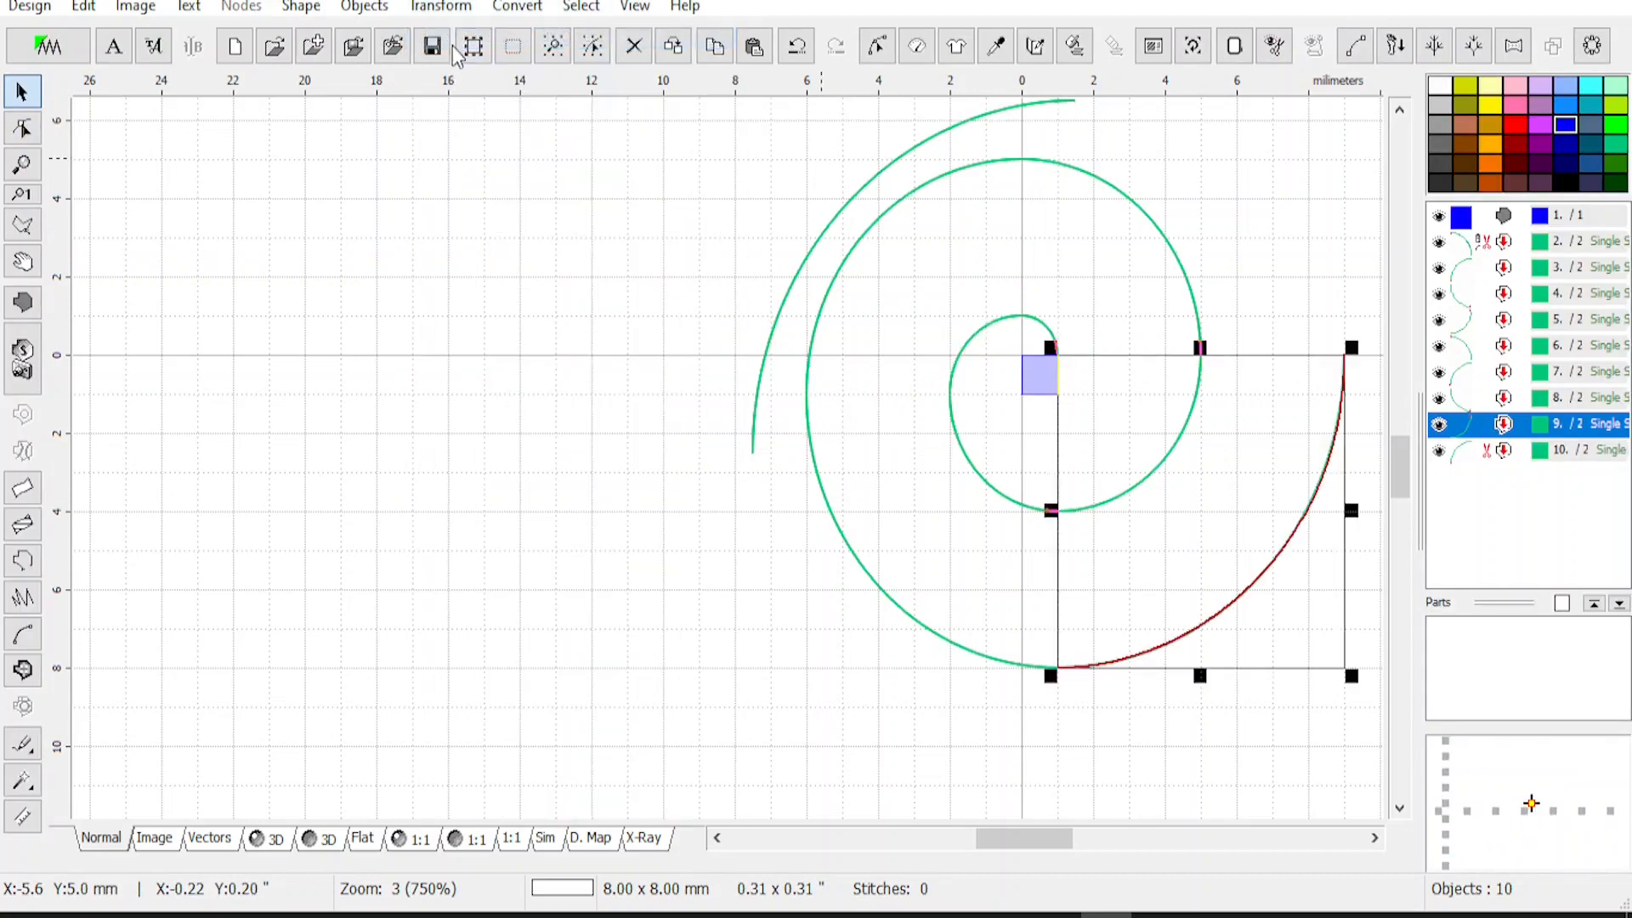
# Rotate the 9 mm arc right and check its node direction
pyautogui.click(869, 196)
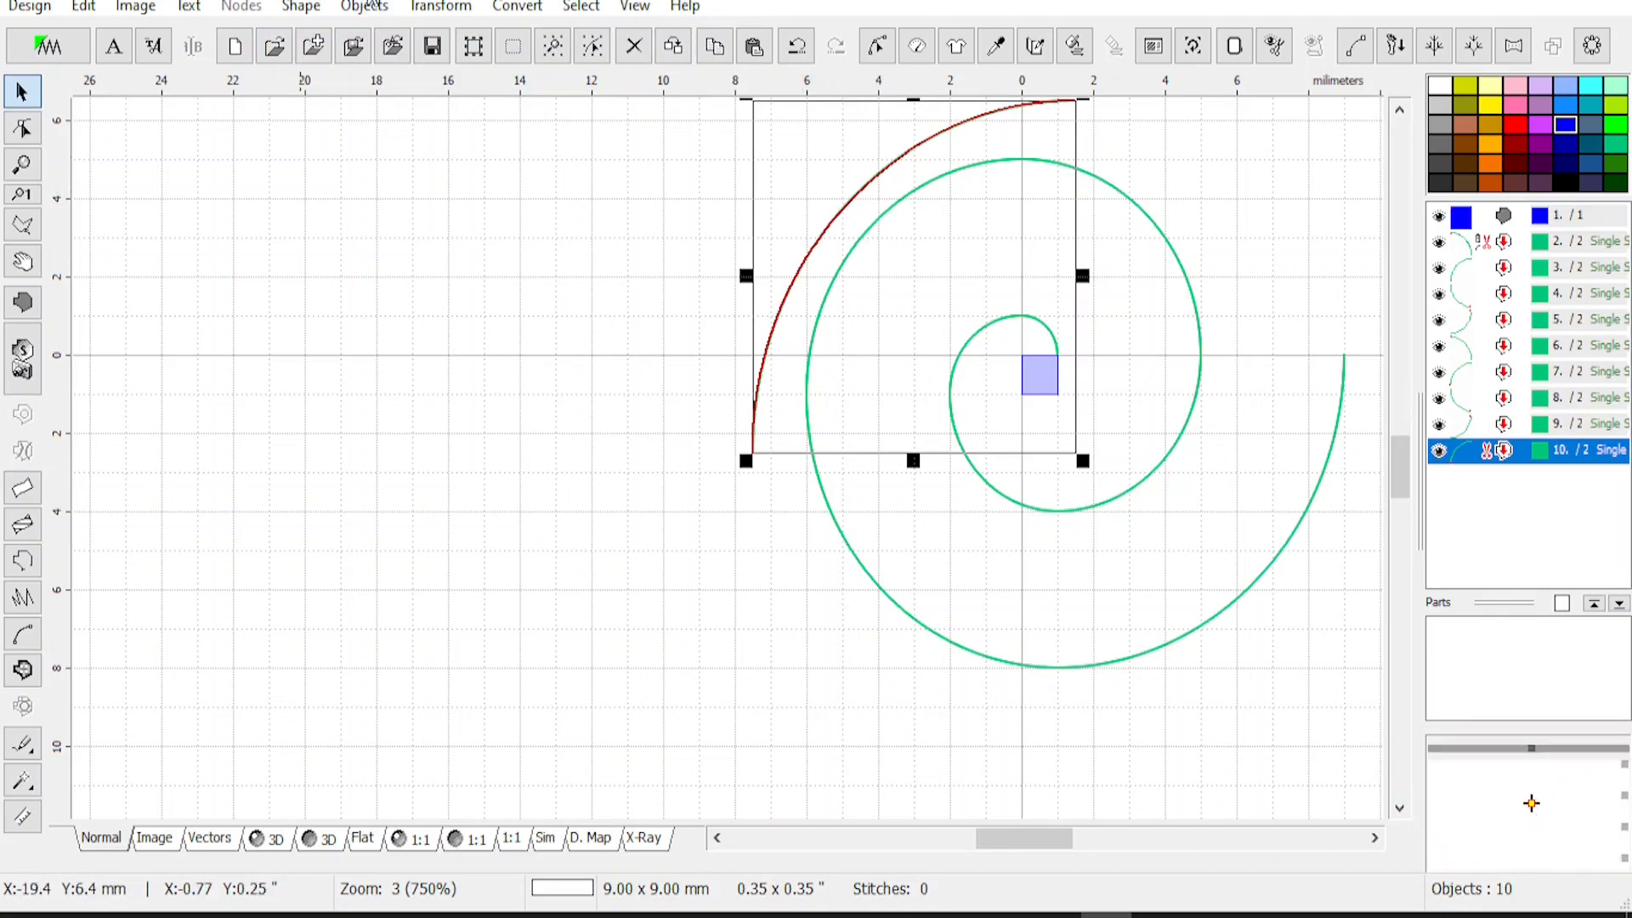
pyautogui.click(440, 6)
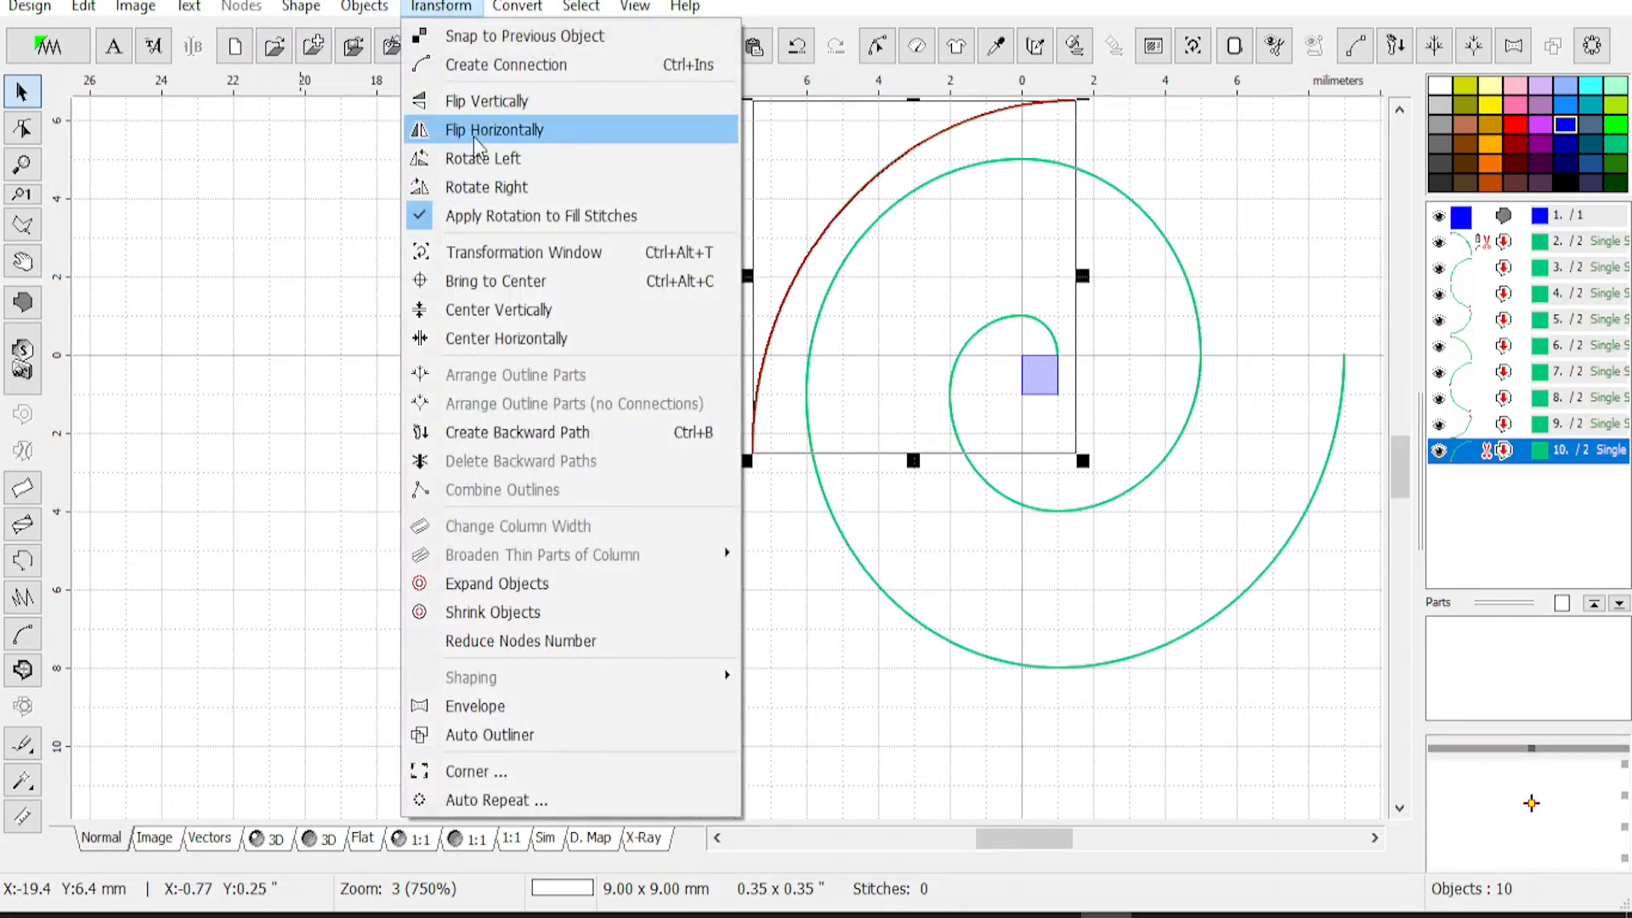
pyautogui.click(481, 187)
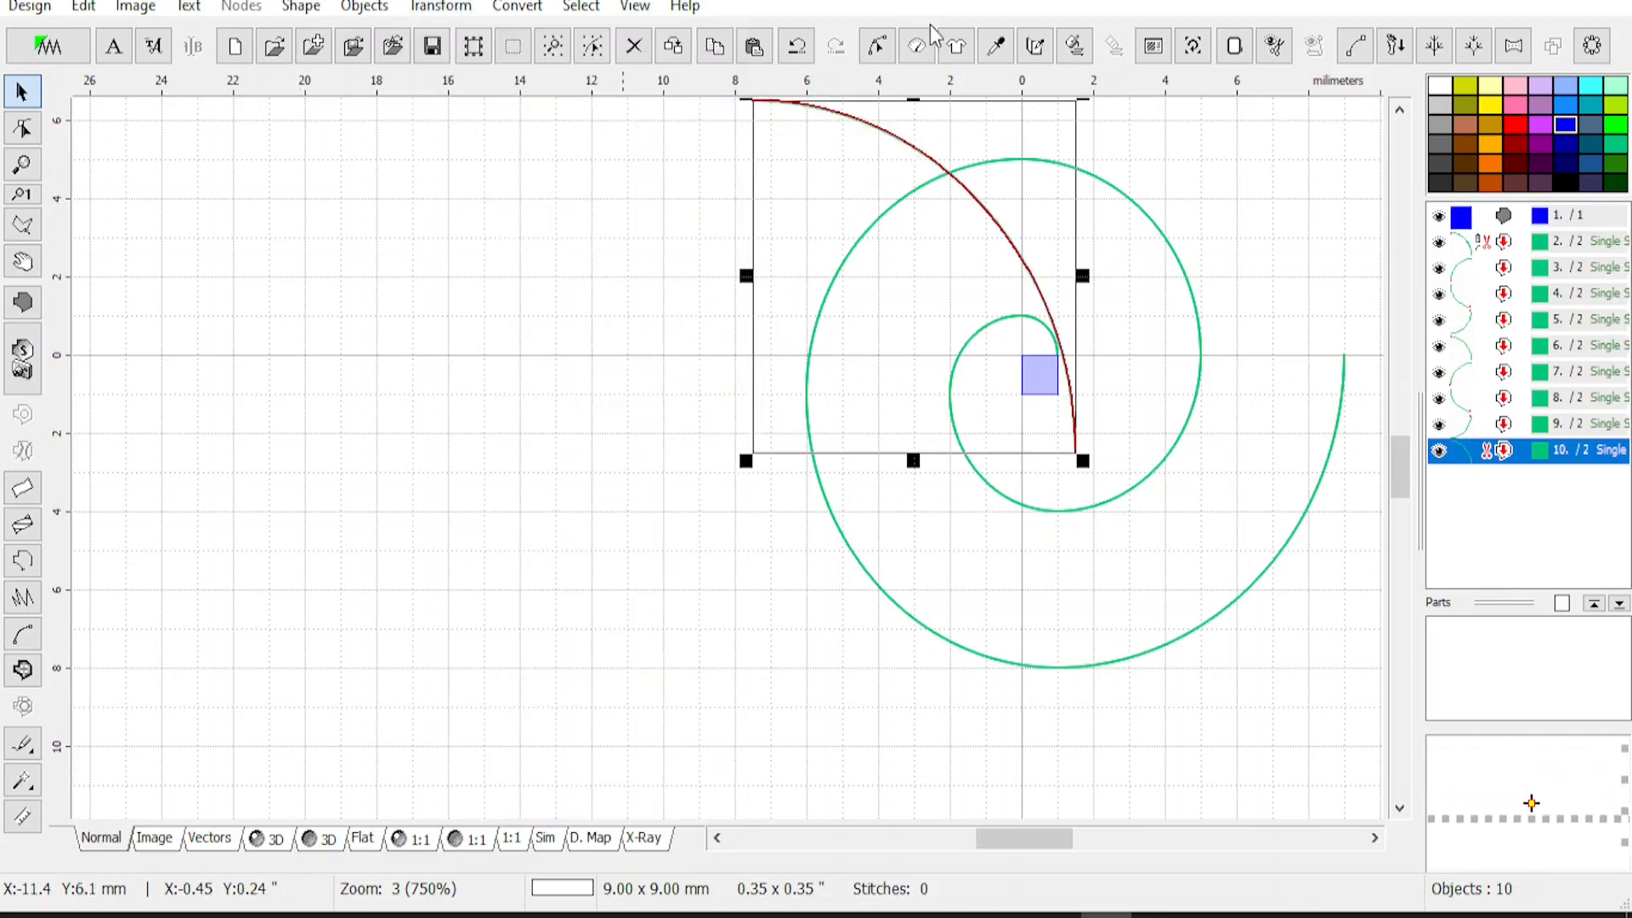
pyautogui.click(876, 47)
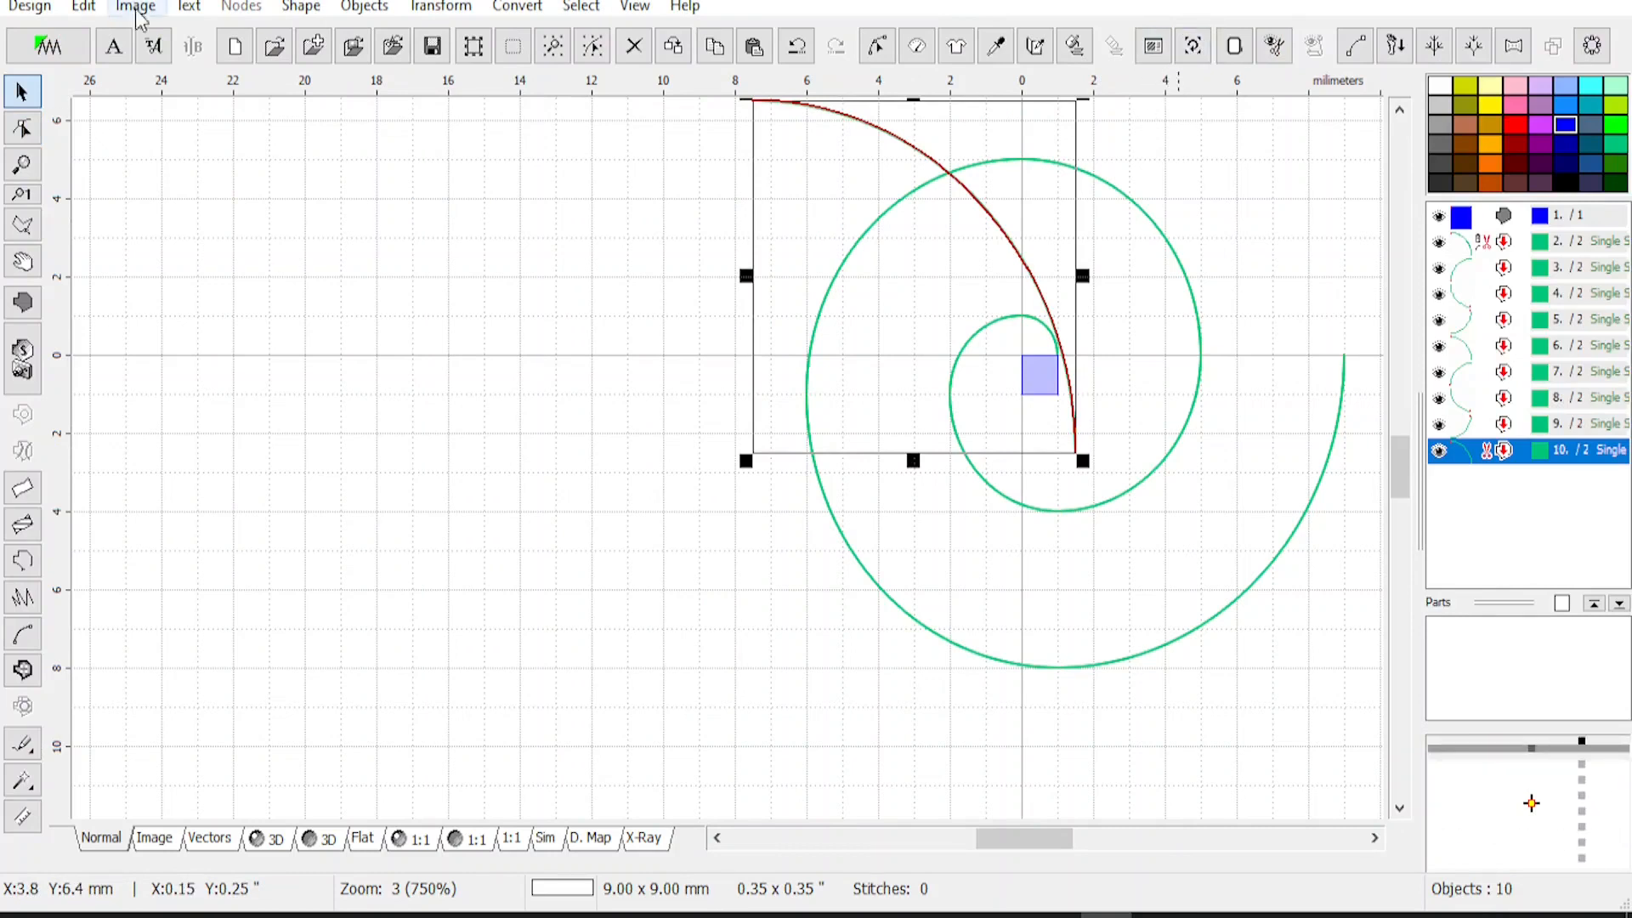
# Snap the 9 mm arc to the previous object, the 8 mm arc, and deselect it
pyautogui.click(439, 8)
pyautogui.click(448, 34)
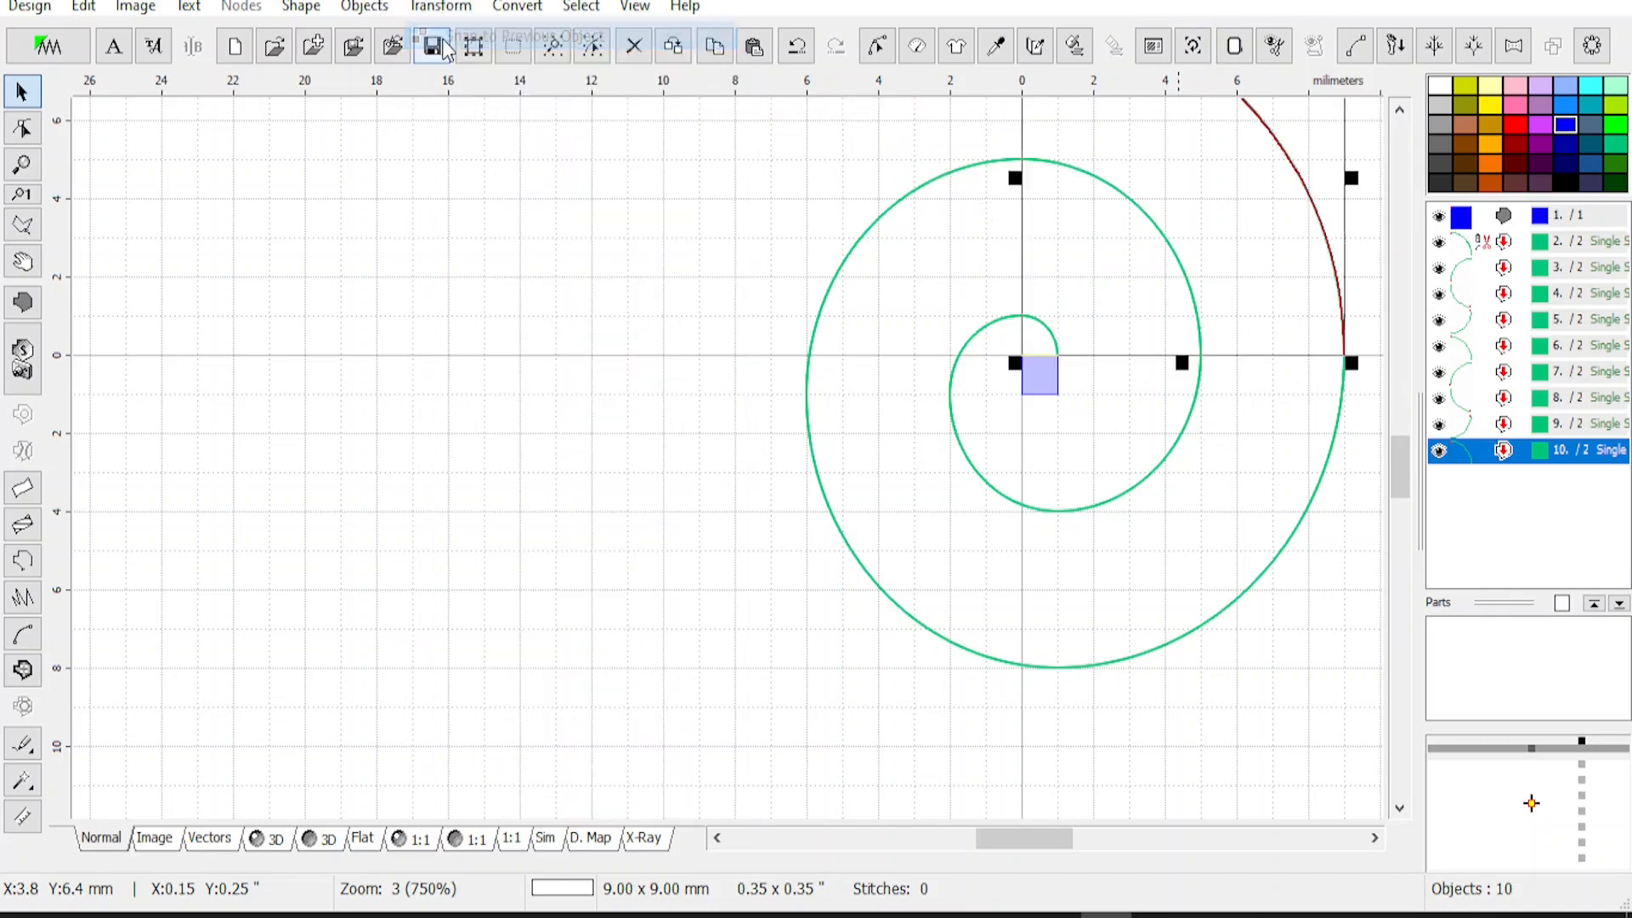
pyautogui.scroll(-1, 816, 379)
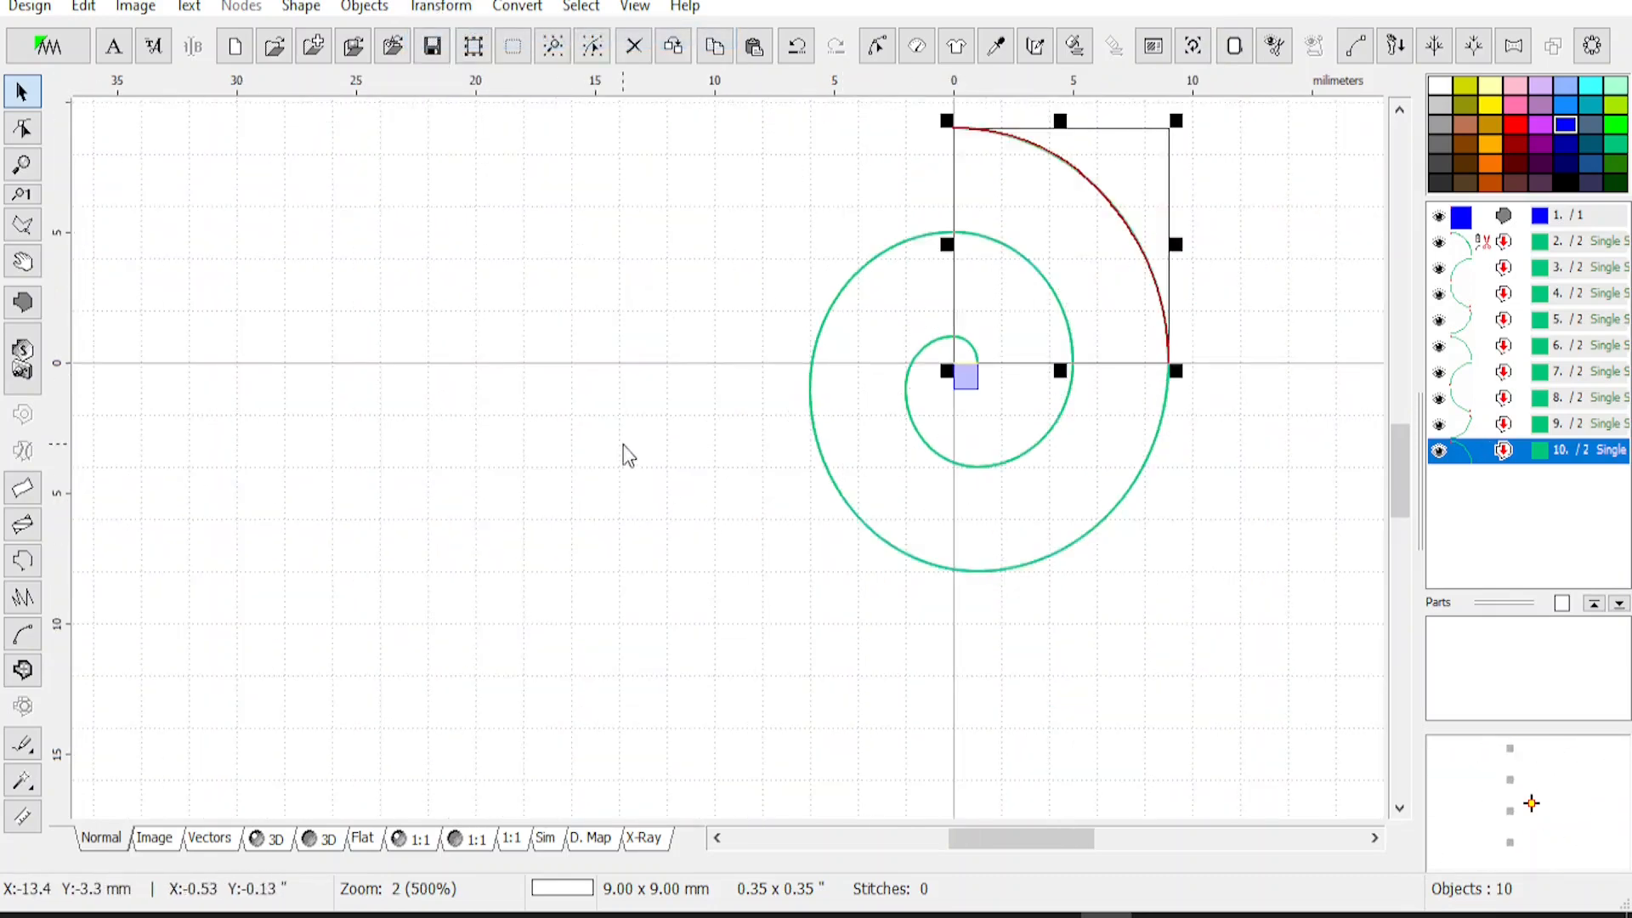
pyautogui.click(1282, 459)
pyautogui.scroll(3, 1399, 462)
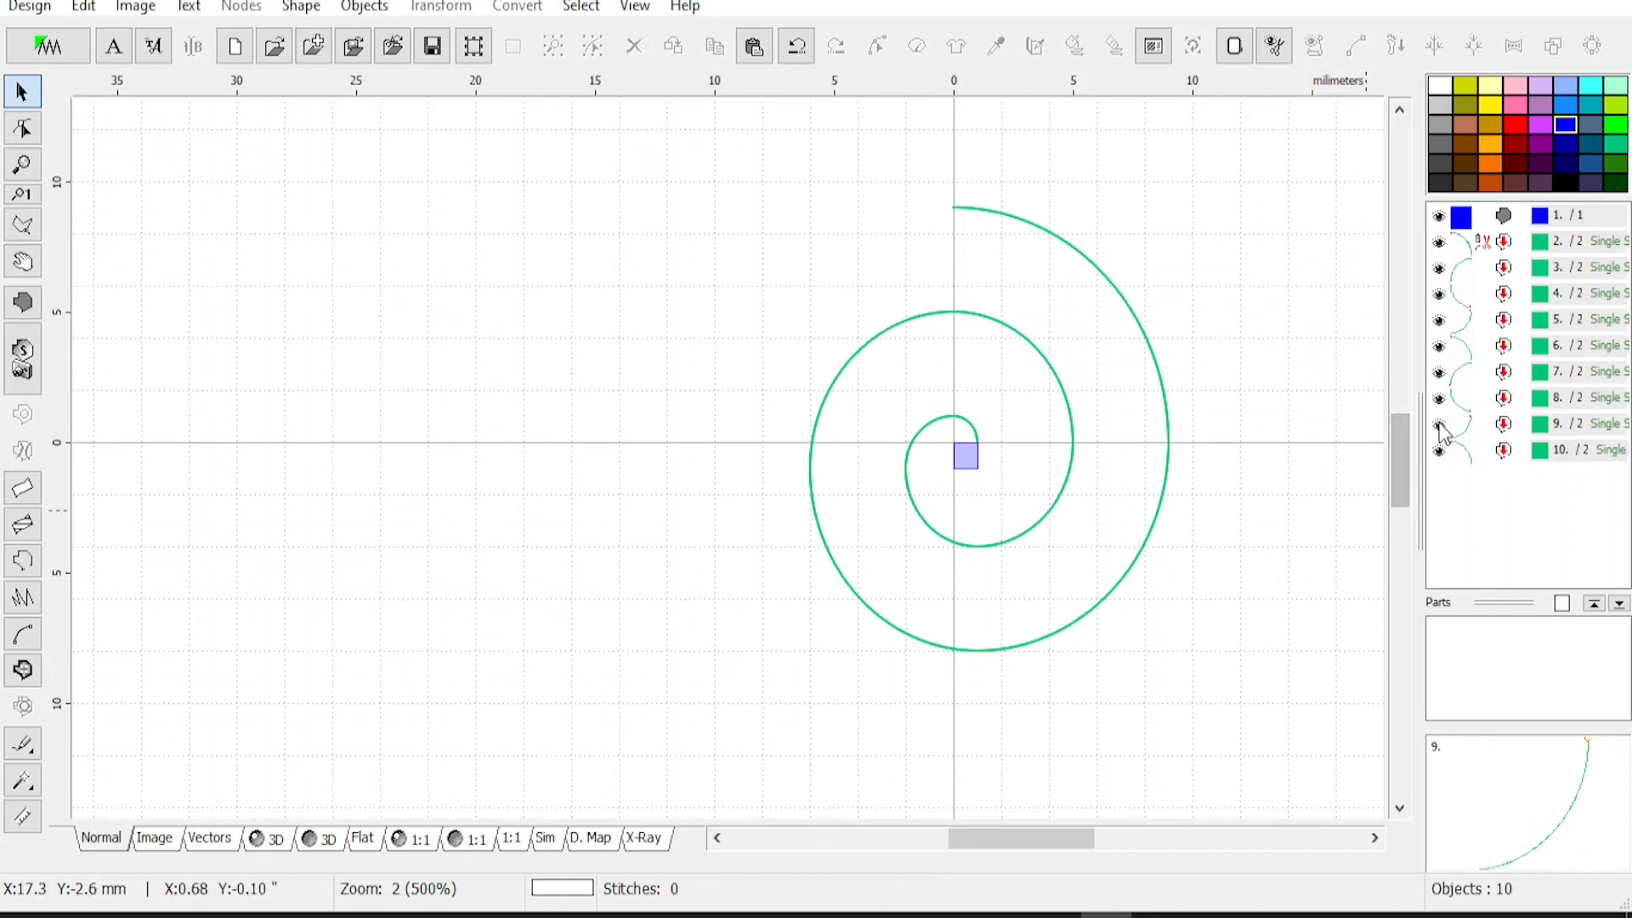
# Group the nine spiral arcs, objects 2 to 10, into one object, leaving out the center square
pyautogui.moveTo(1504, 247); pyautogui.dragTo(1519, 466)
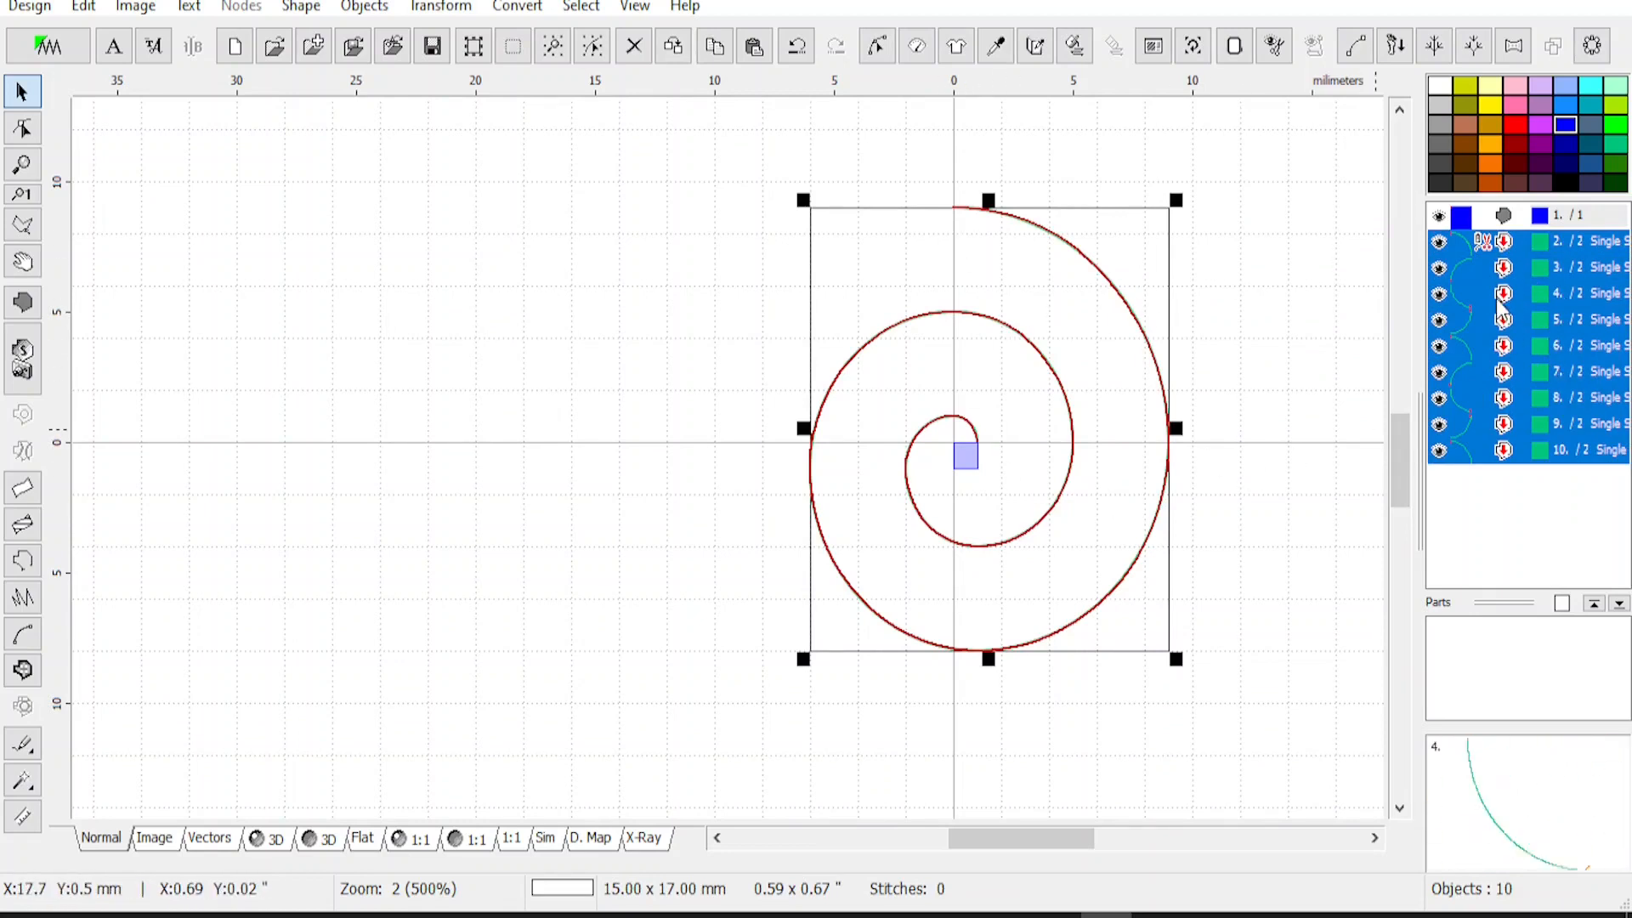
pyautogui.rightClick(1505, 357)
pyautogui.click(1431, 374)
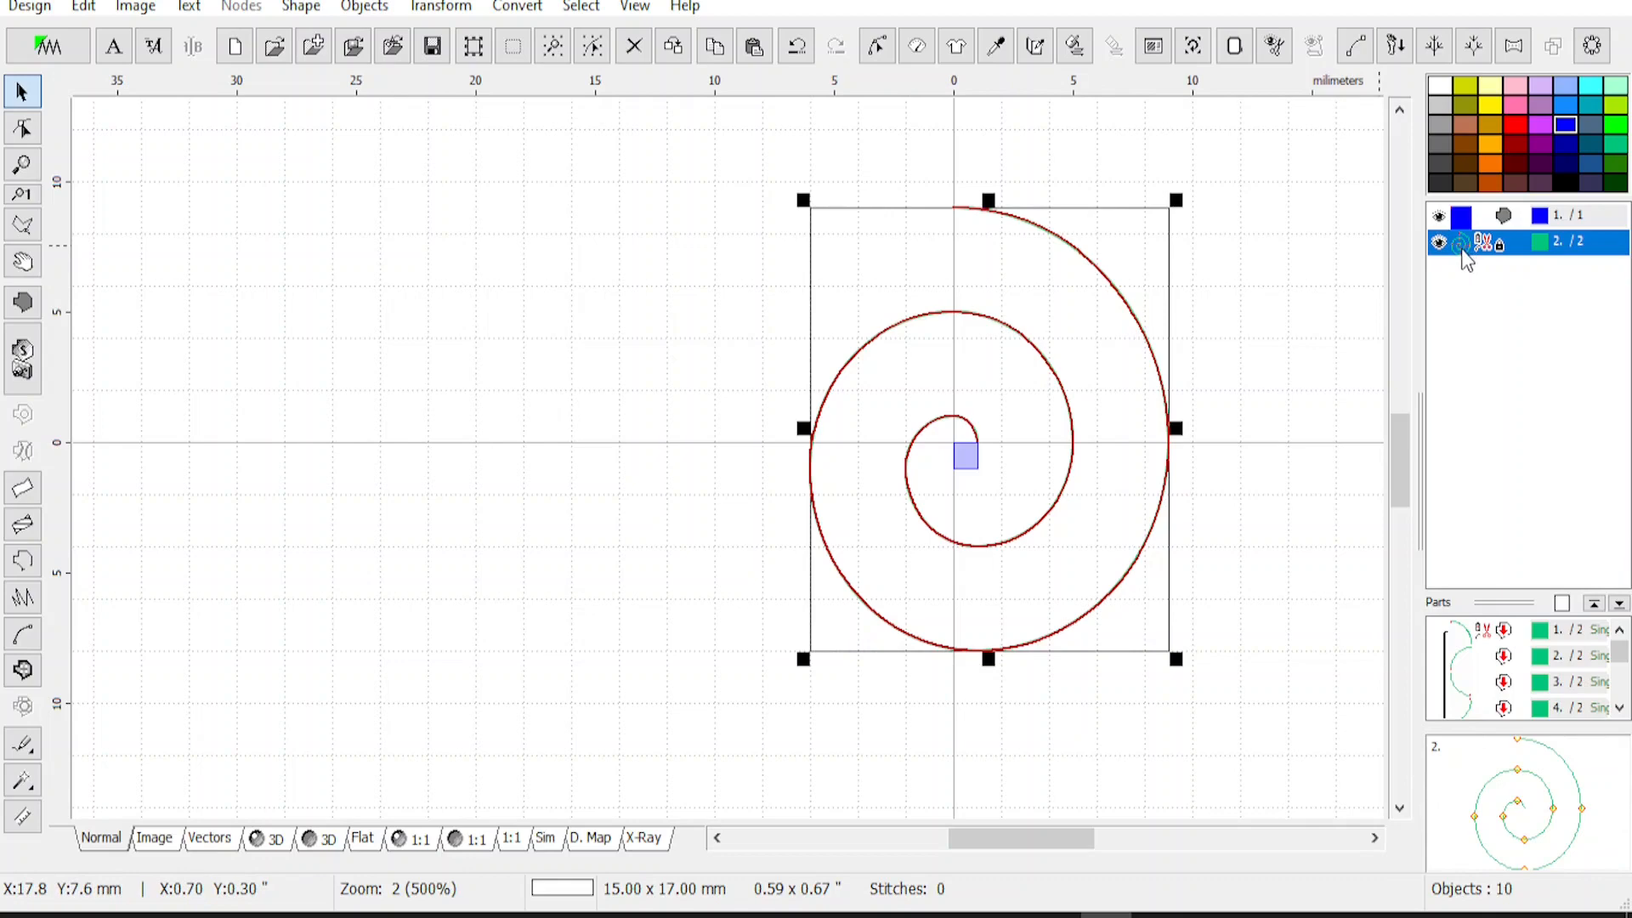
pyautogui.scroll(-2, 1445, 244)
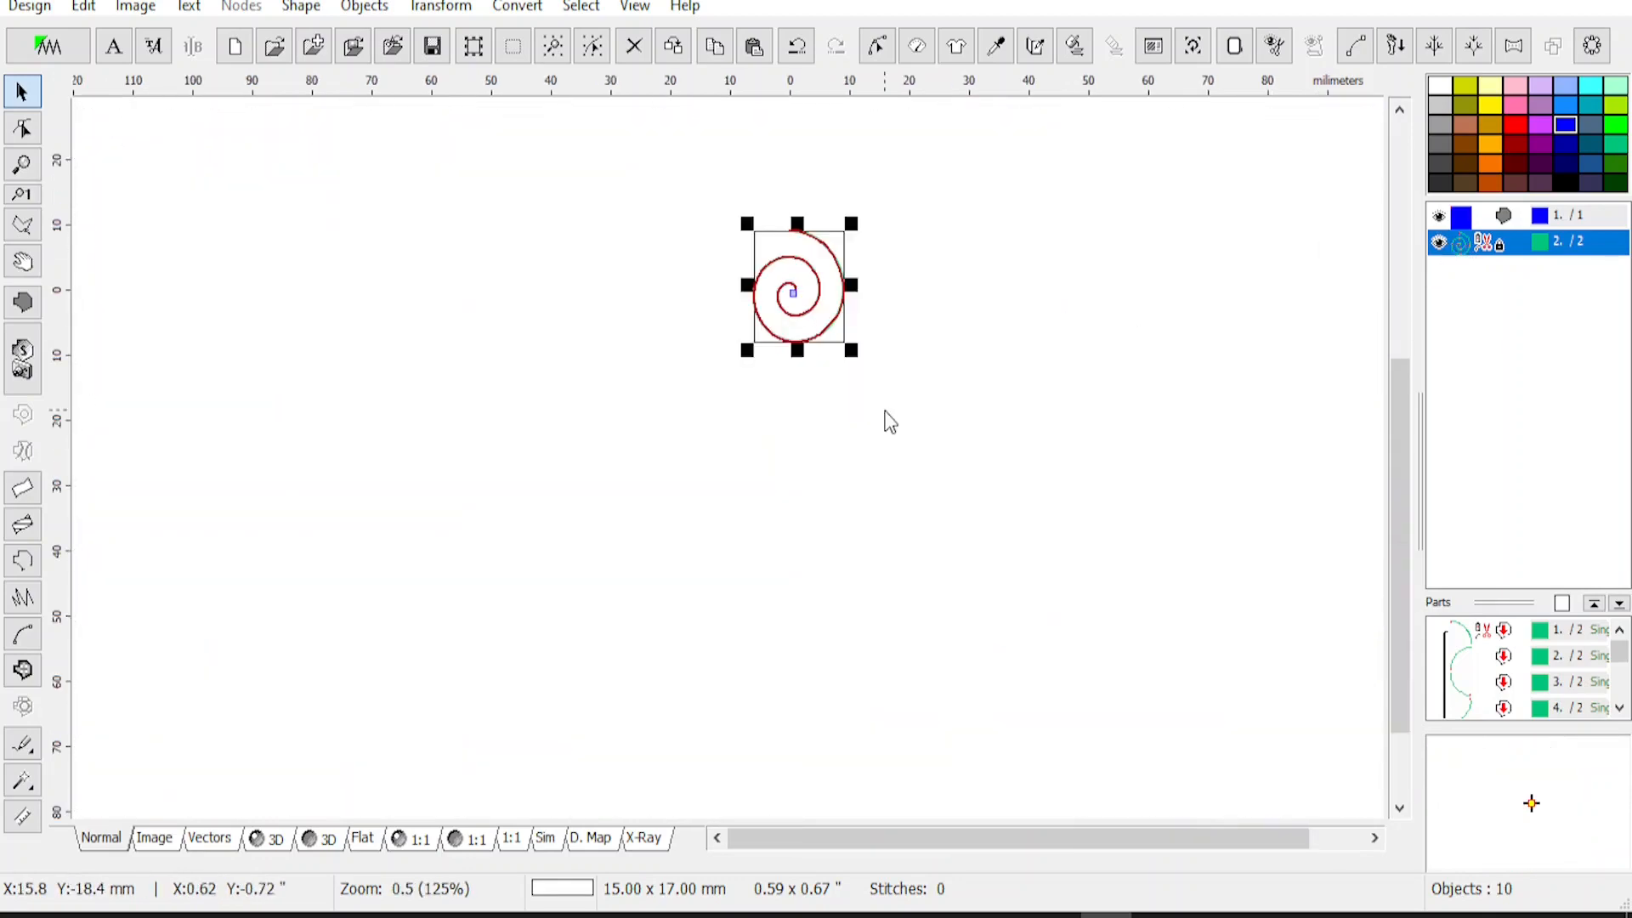
pyautogui.scroll(-1, 1005, 255)
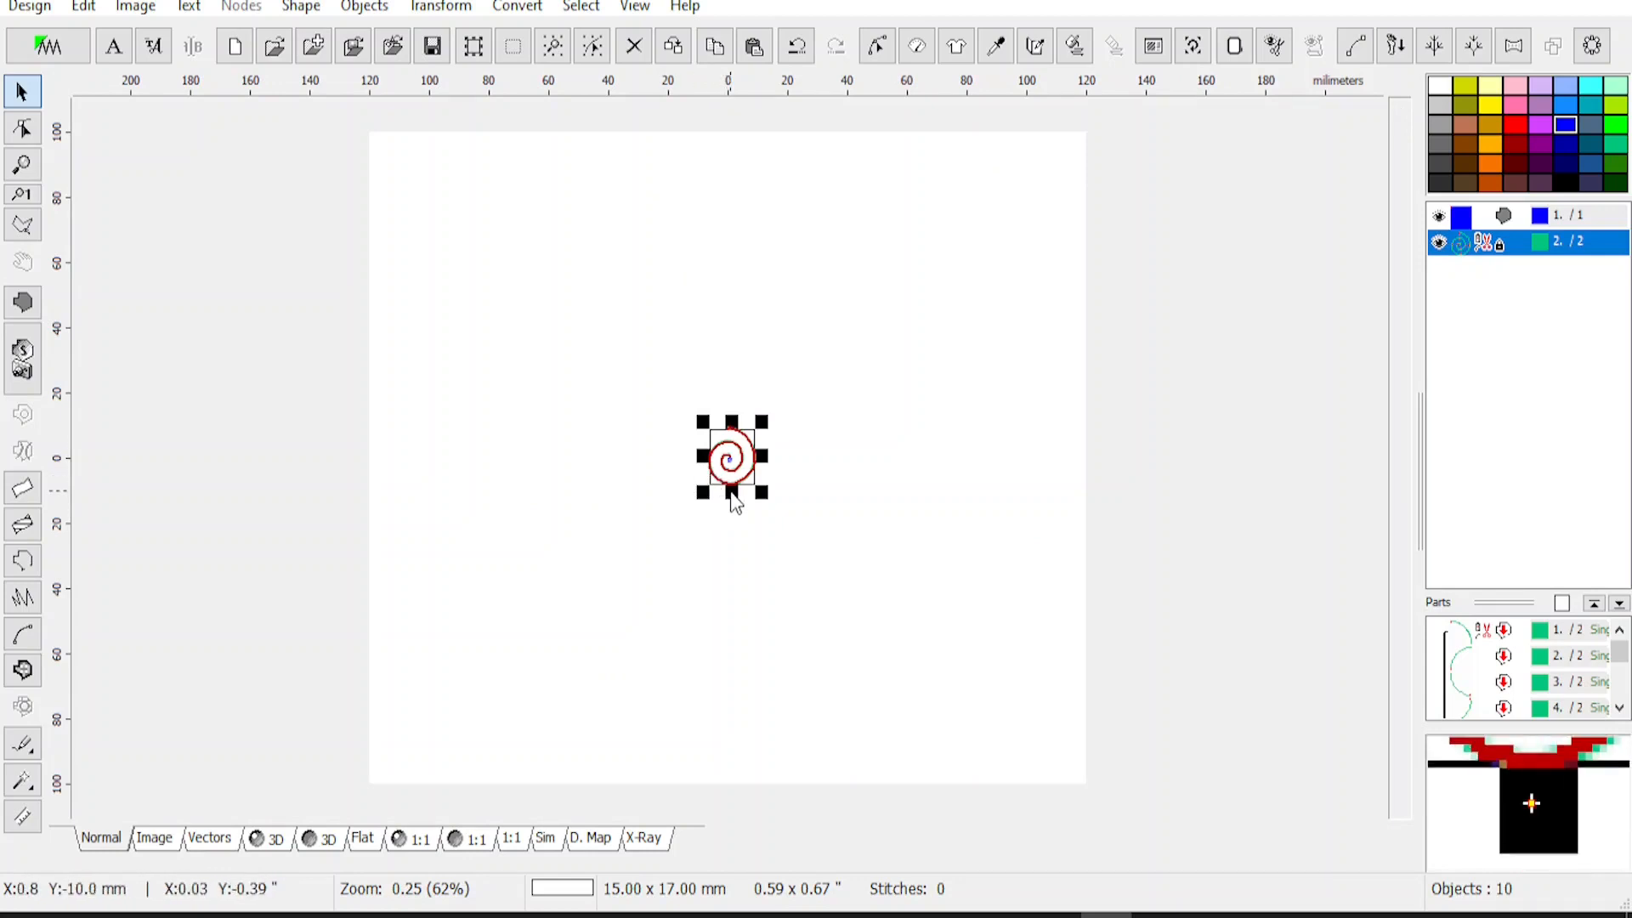
pyautogui.scroll(1, 723, 510)
pyautogui.scroll(-1, 717, 518)
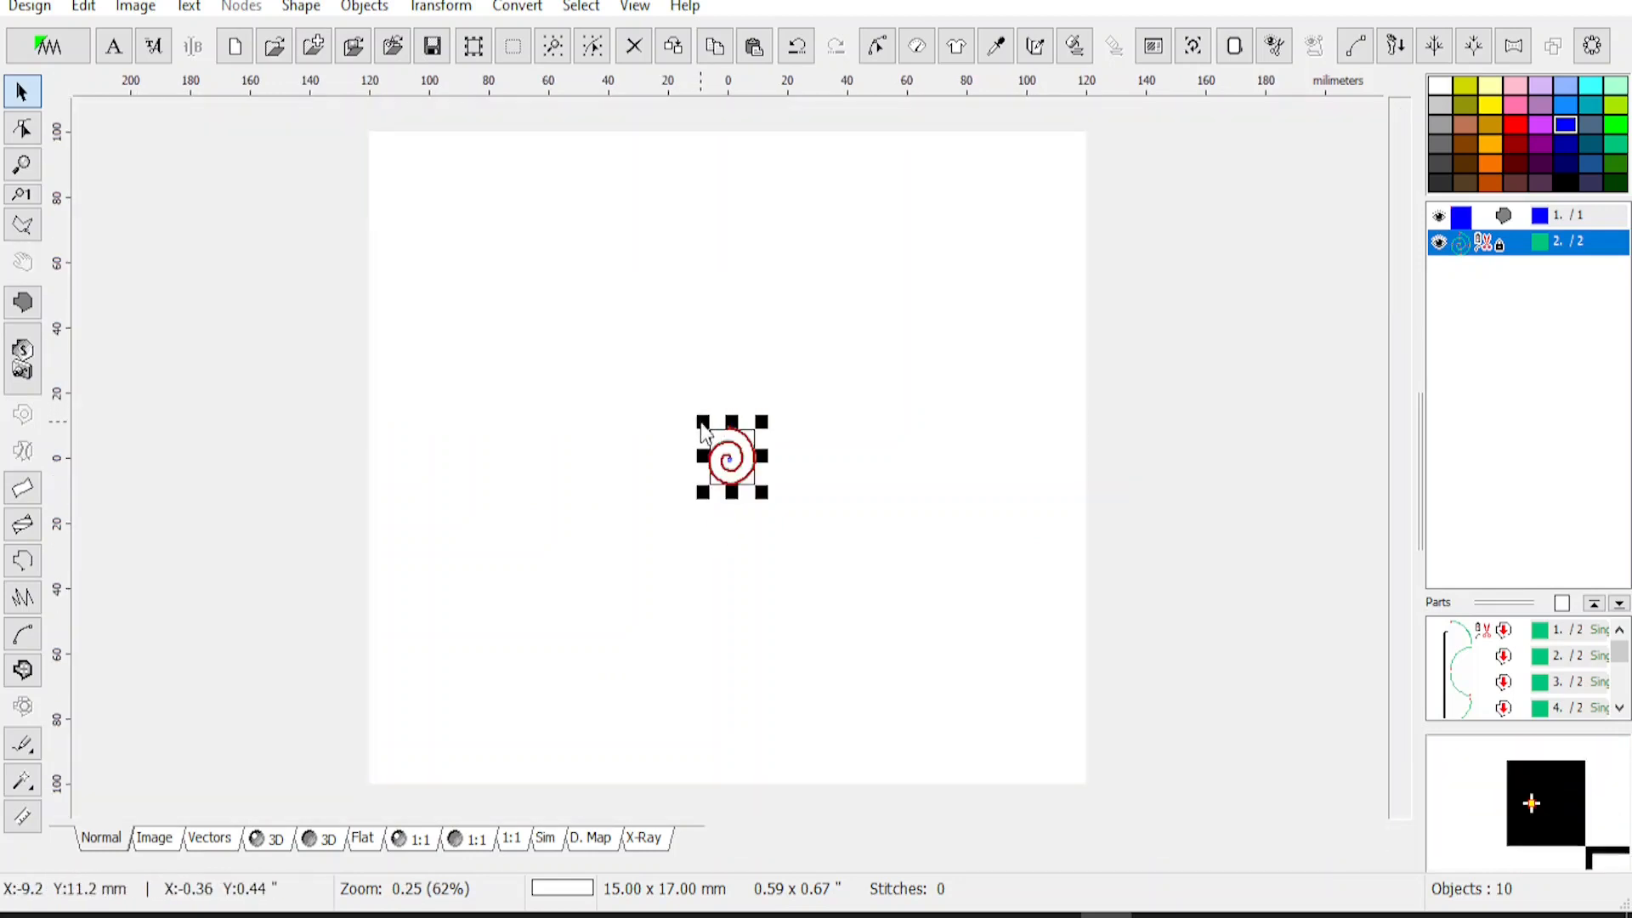
# Resize the spiral to 80 mm wide while keeping its aspect ratio
pyautogui.moveTo(704, 422); pyautogui.dragTo(525, 255)
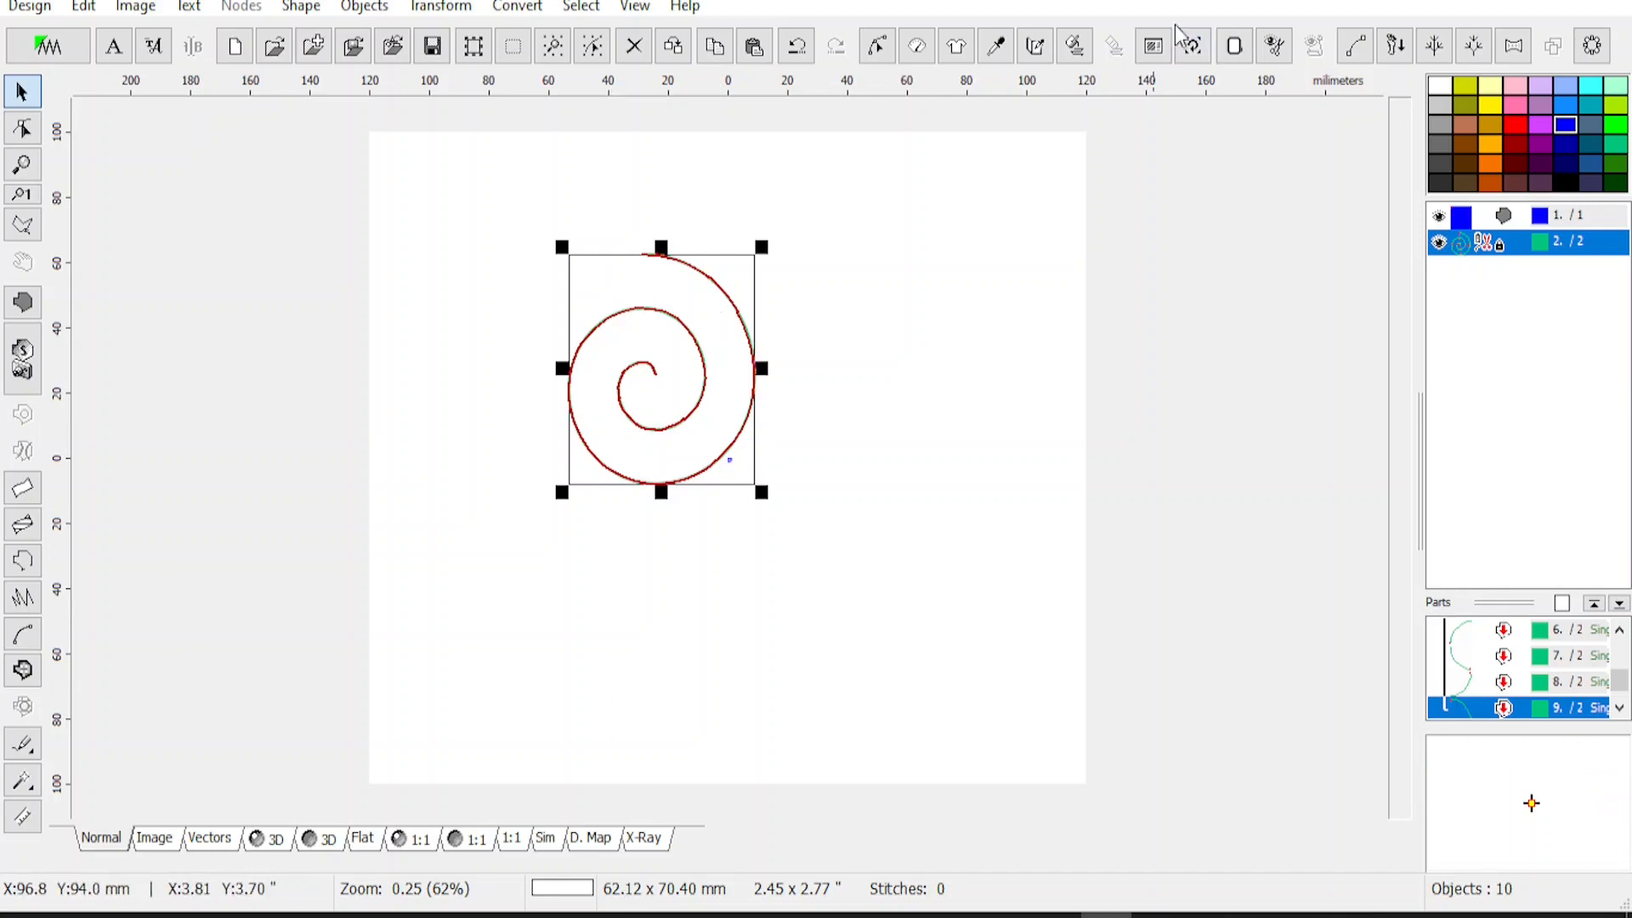
pyautogui.click(1190, 46)
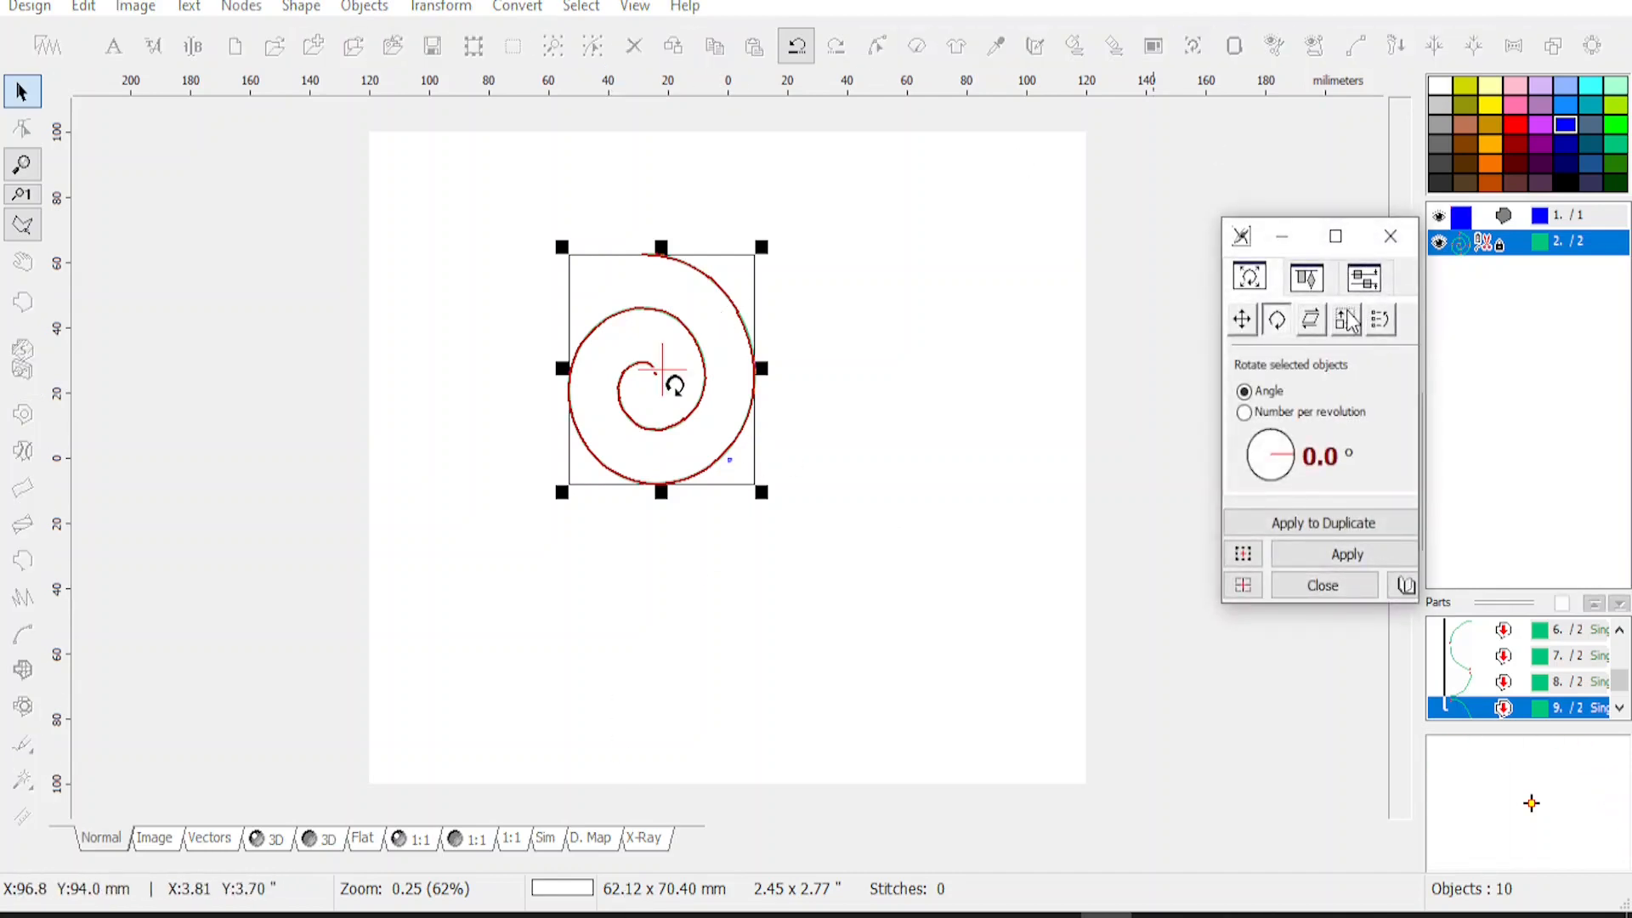
pyautogui.click(1345, 319)
pyautogui.click(1247, 399)
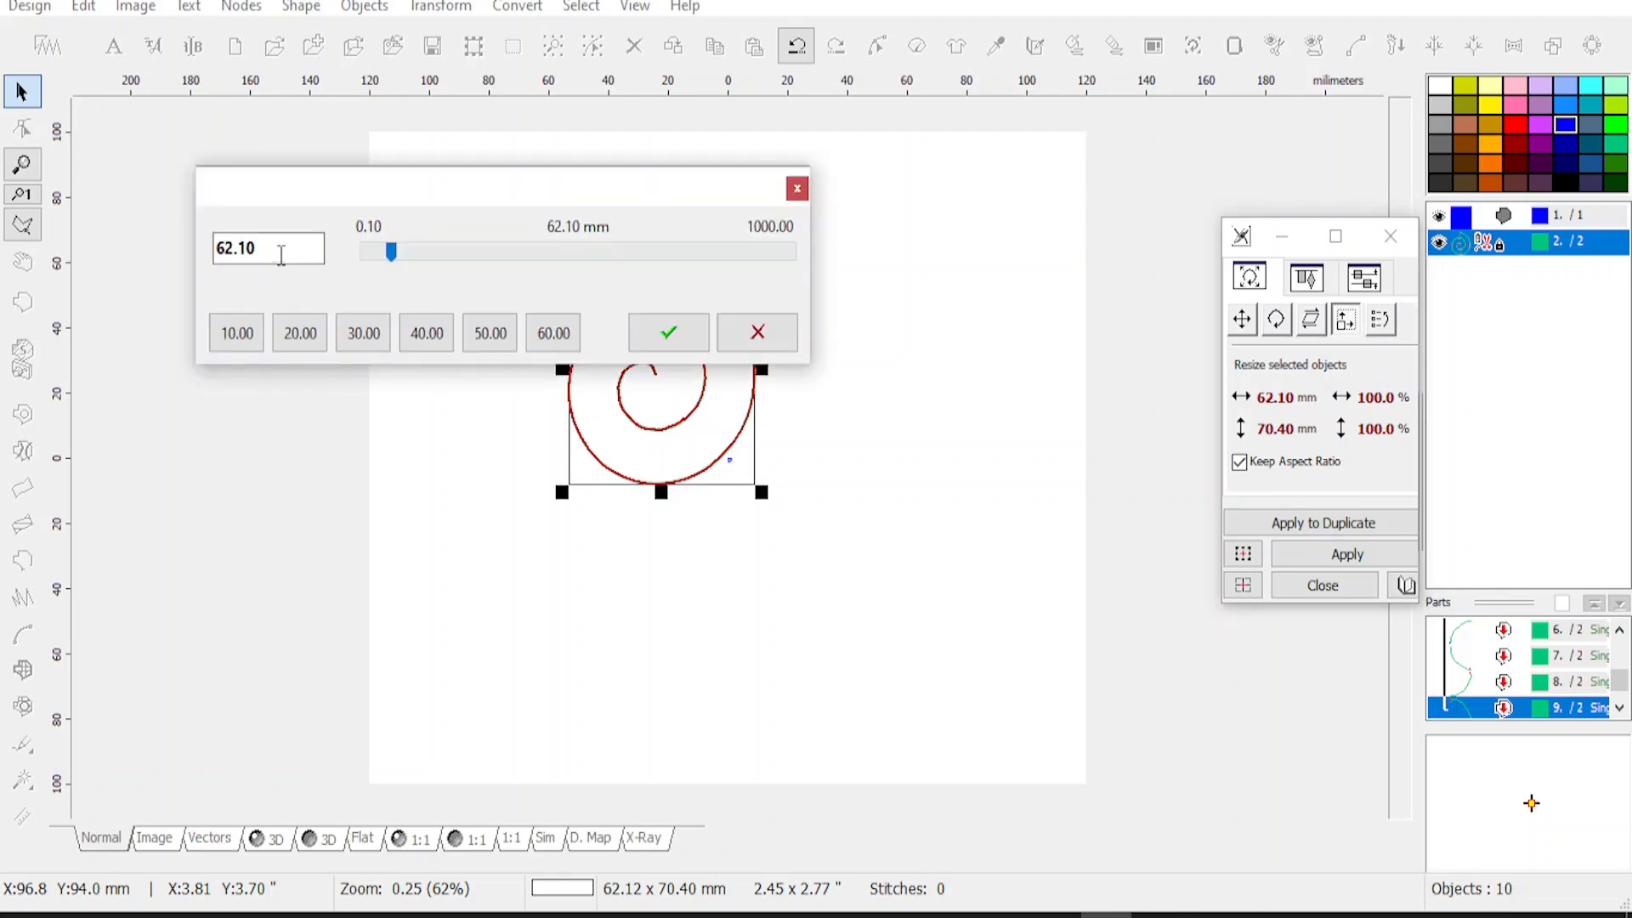
pyautogui.moveTo(207, 239); pyautogui.dragTo(124, 255)
pyautogui.write('80')
pyautogui.click(668, 333)
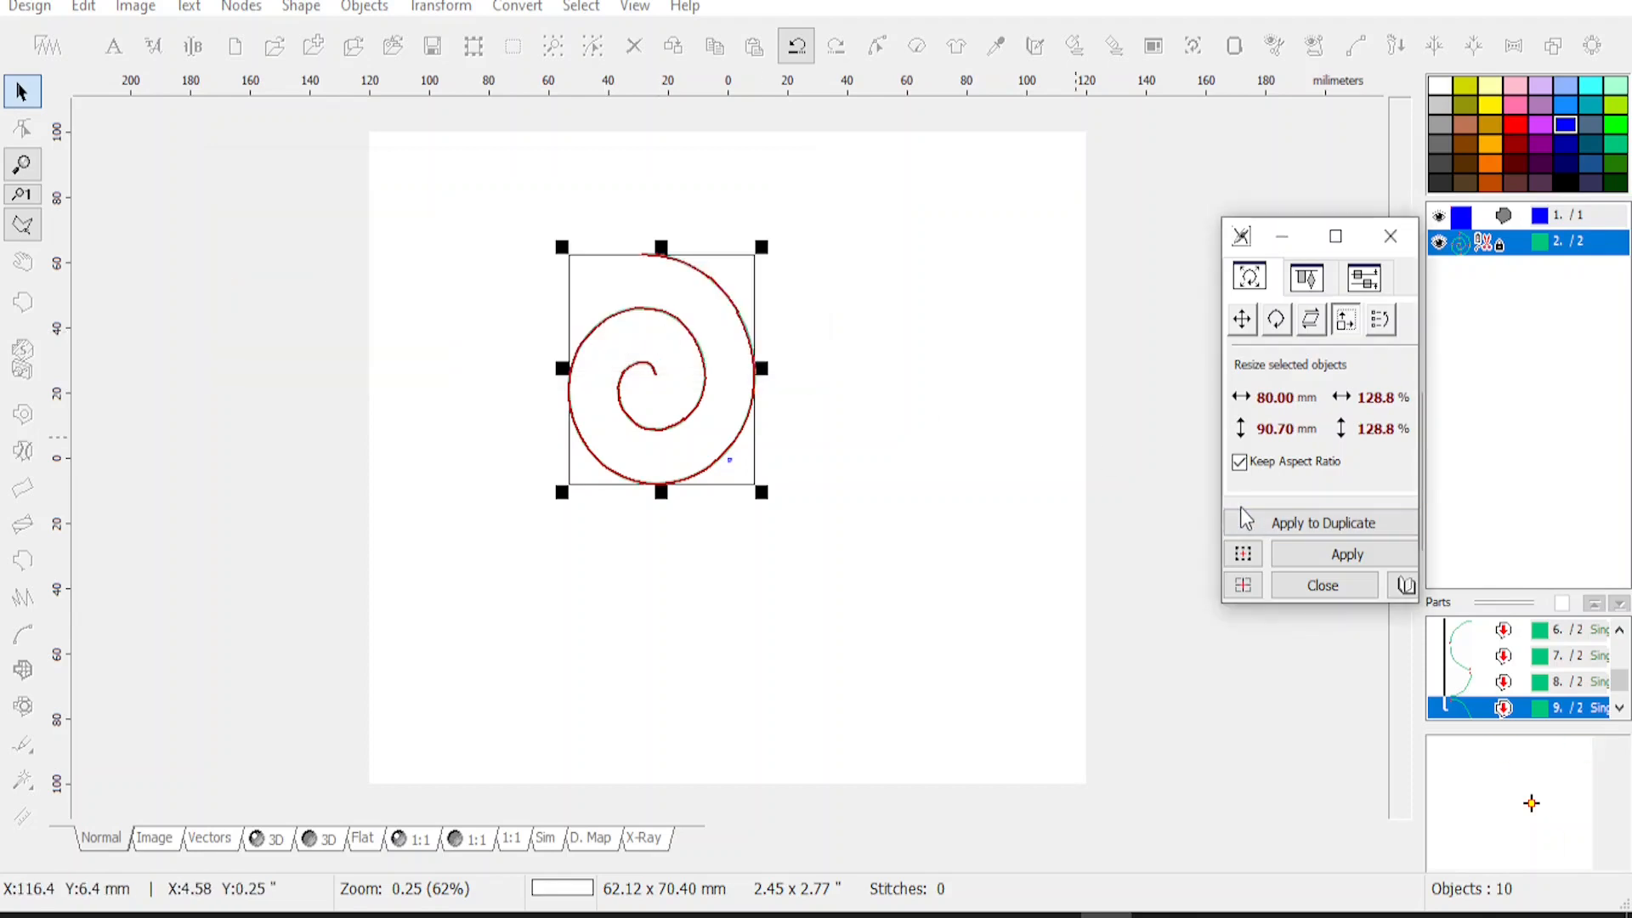
pyautogui.click(1340, 561)
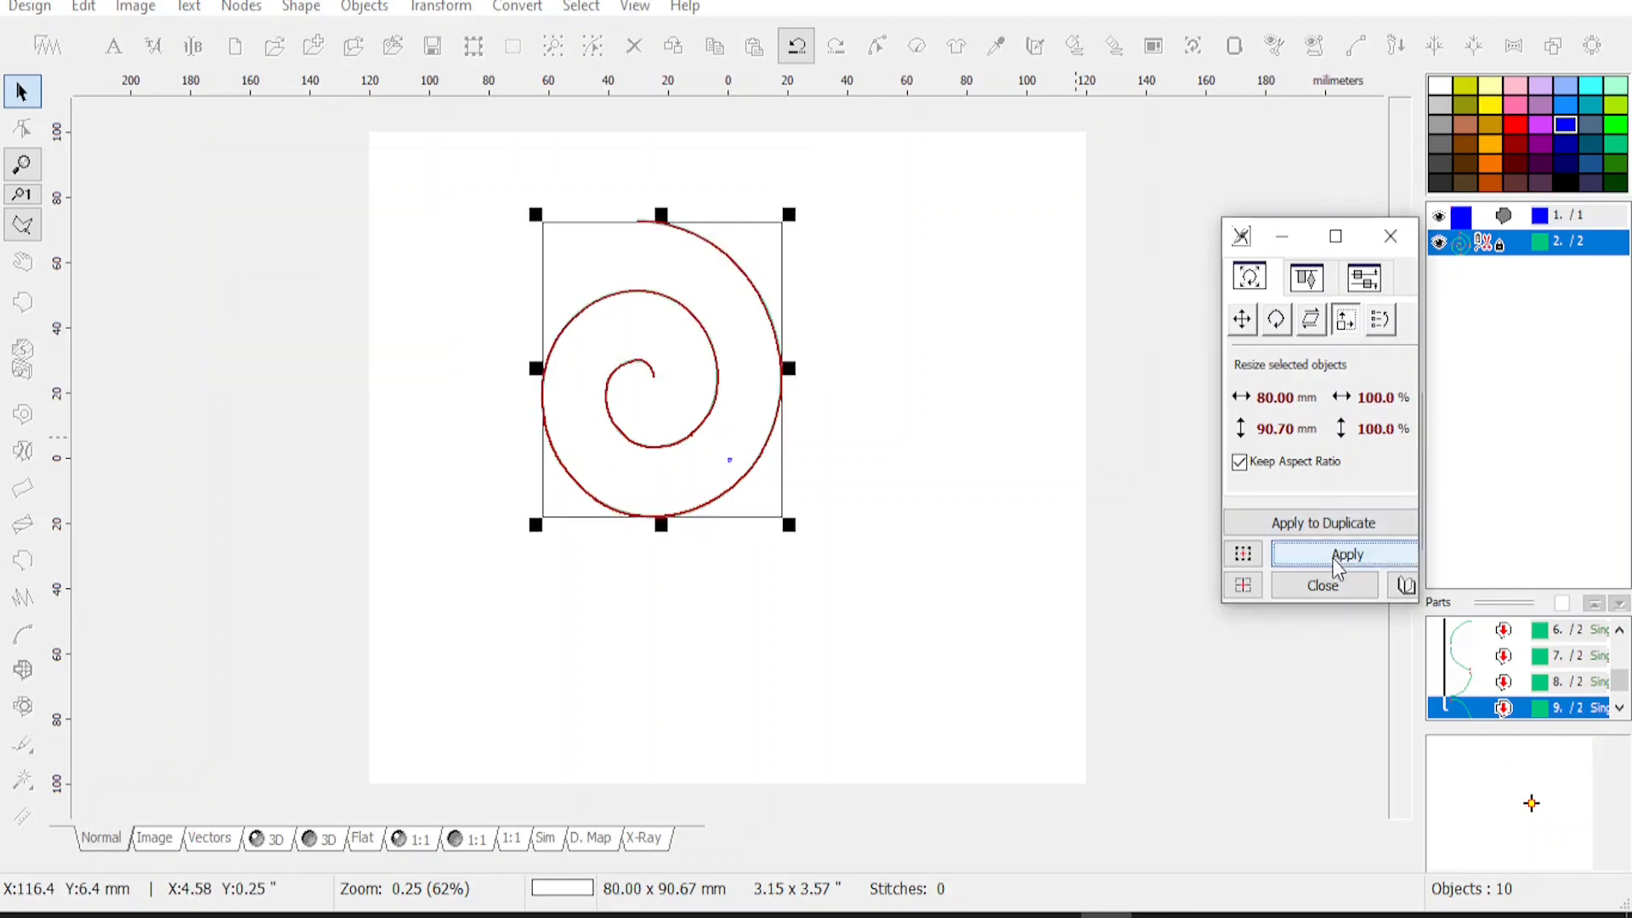
pyautogui.click(1316, 587)
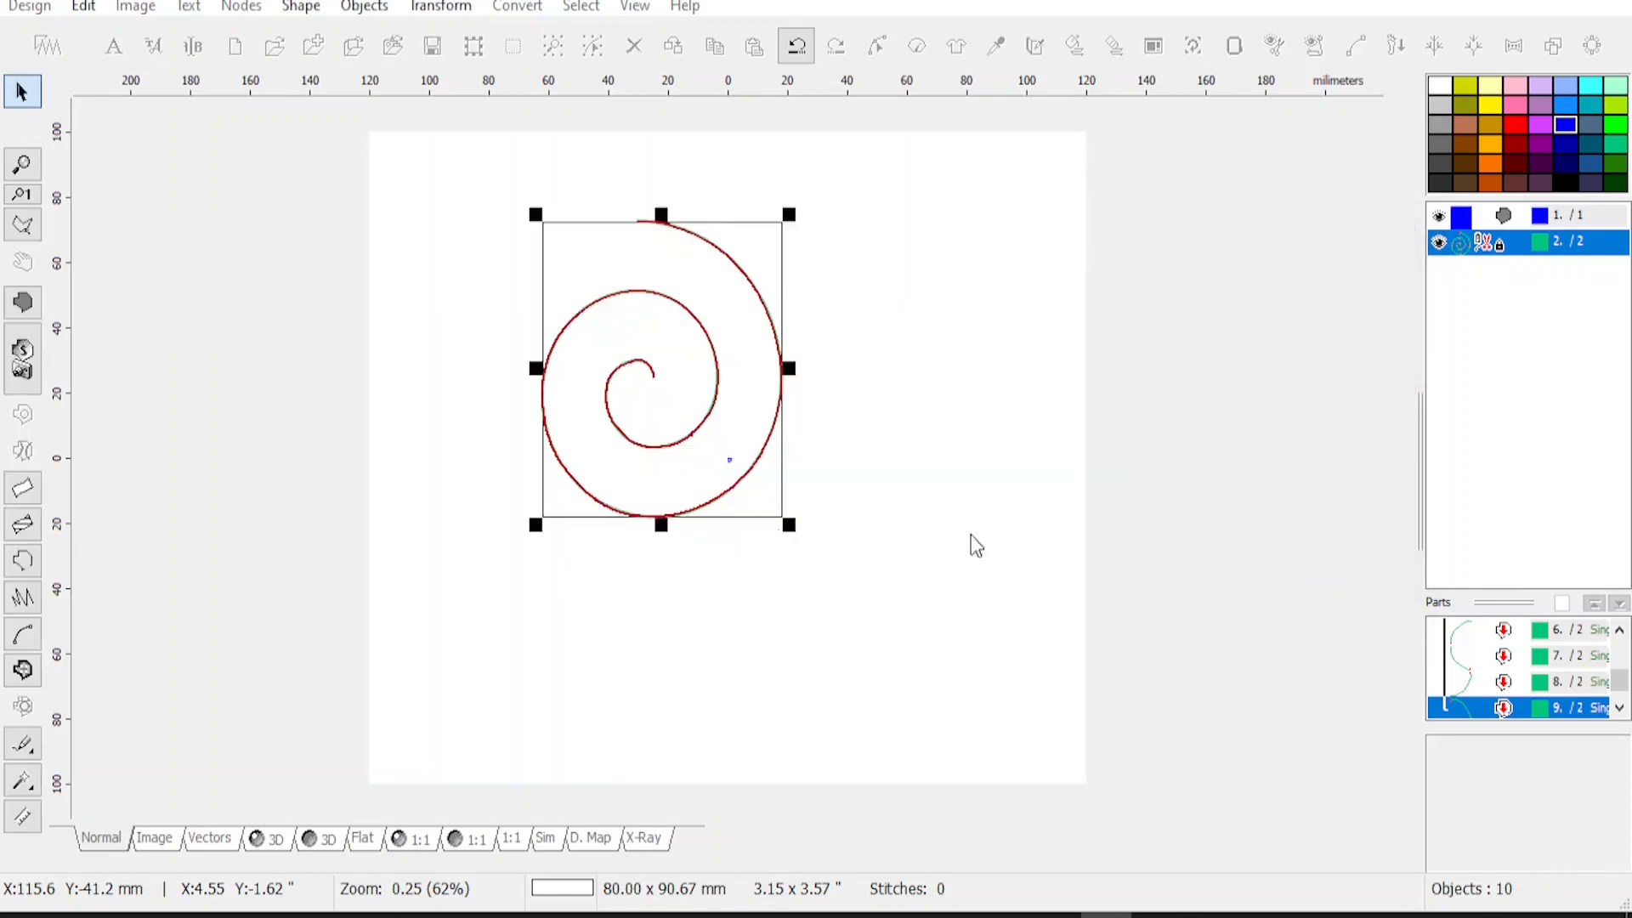
# Bring the resized spiral to the center of the work area
pyautogui.click(441, 7)
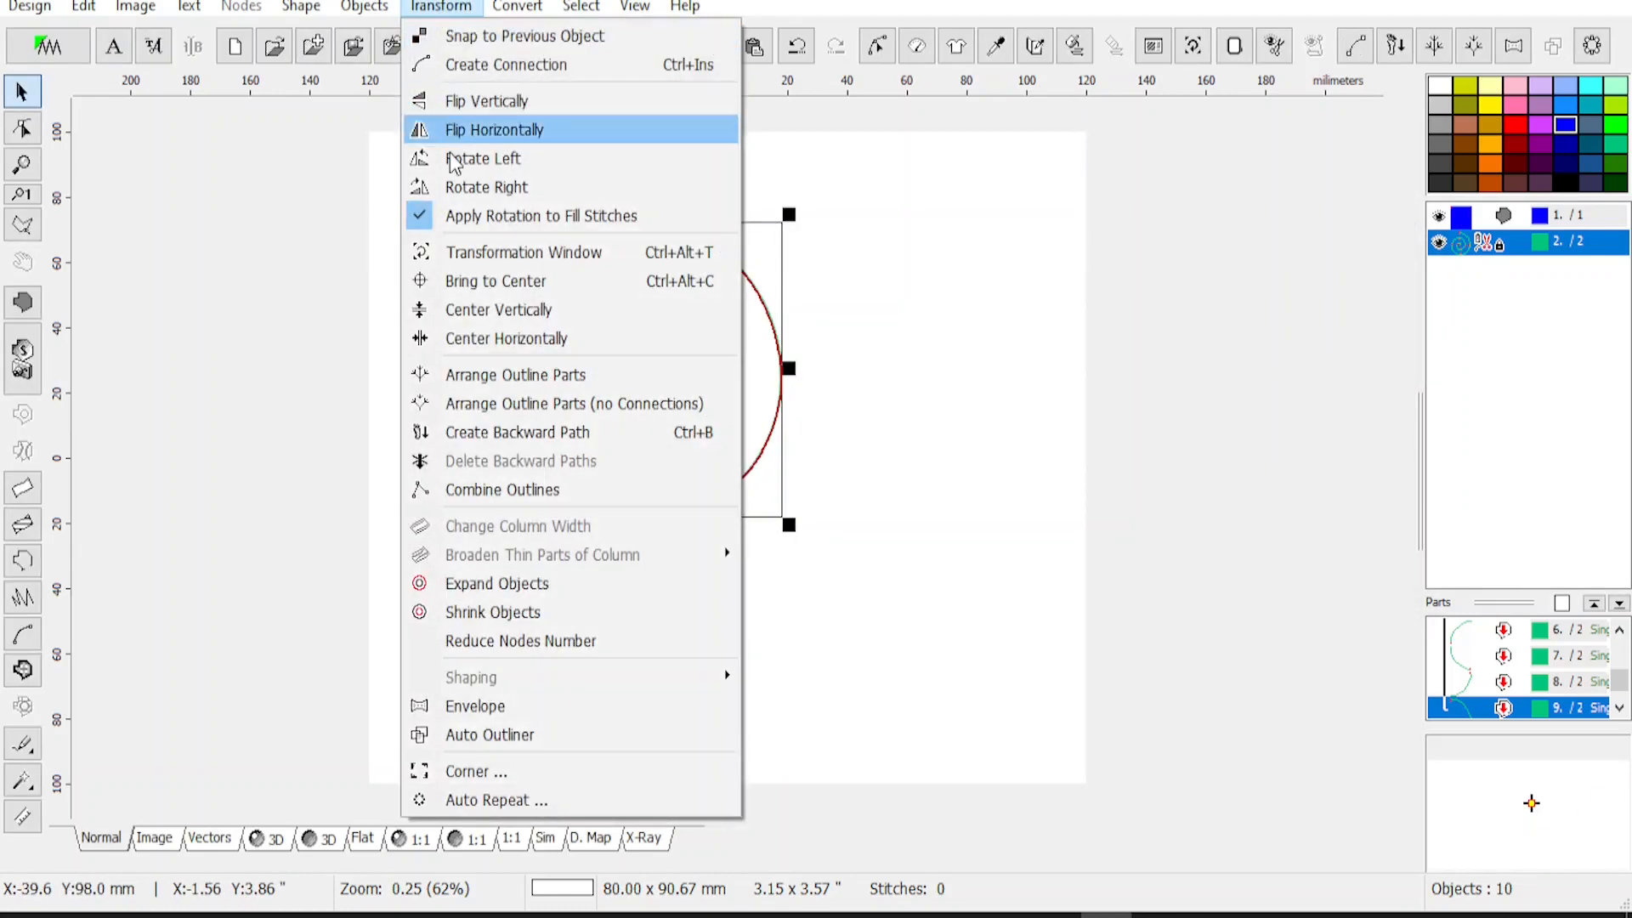
pyautogui.click(496, 281)
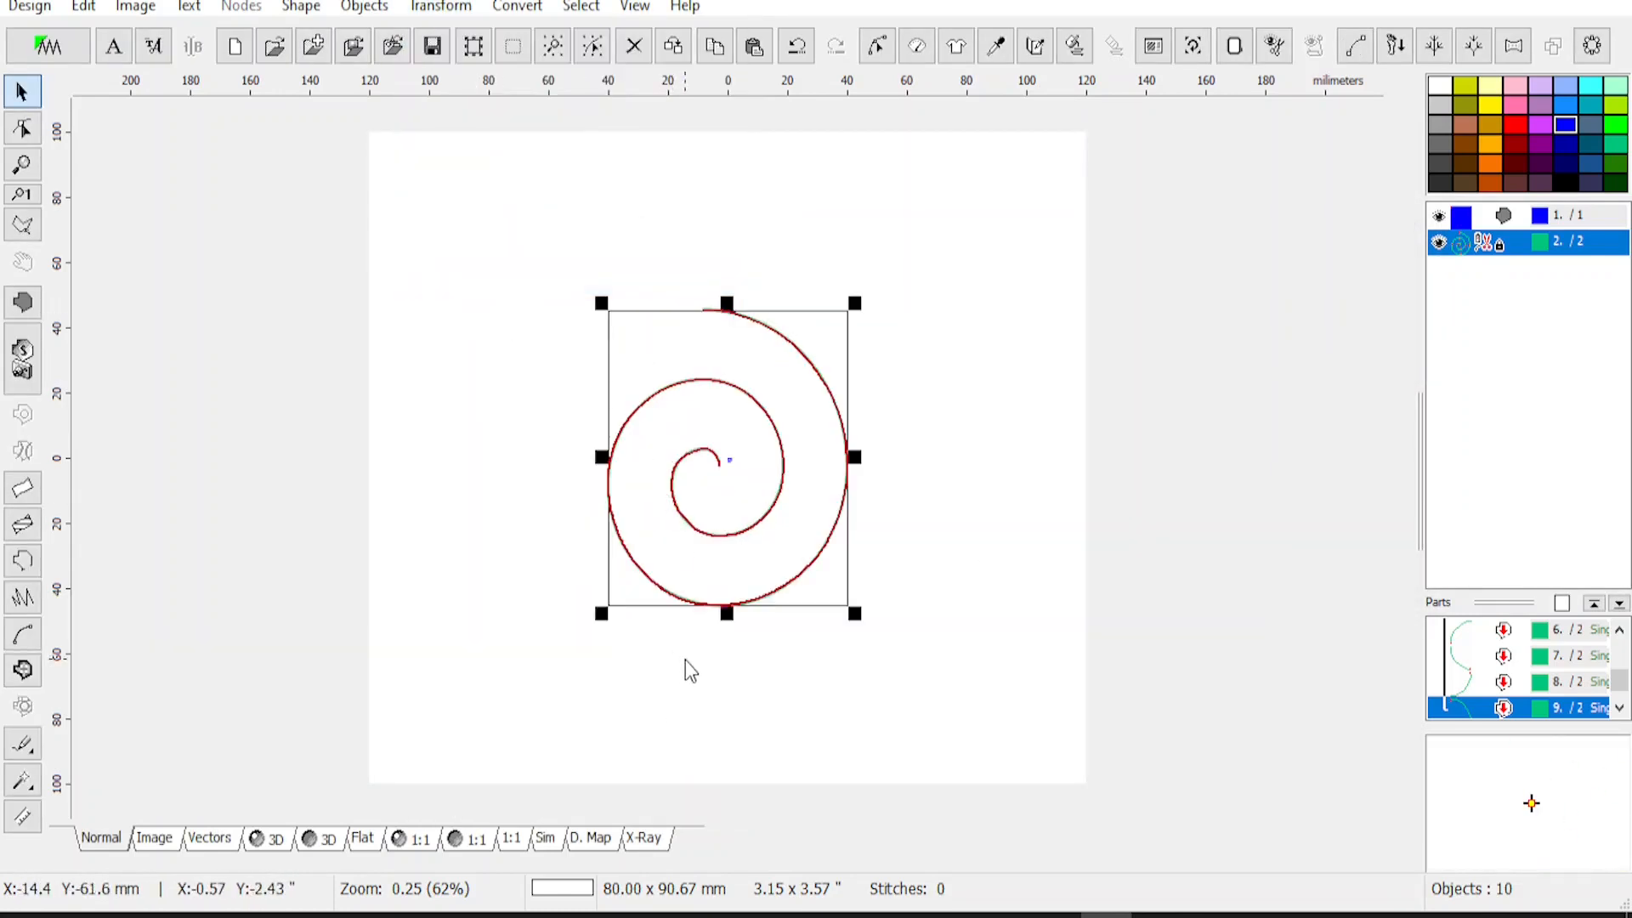
pyautogui.scroll(1, 732, 470)
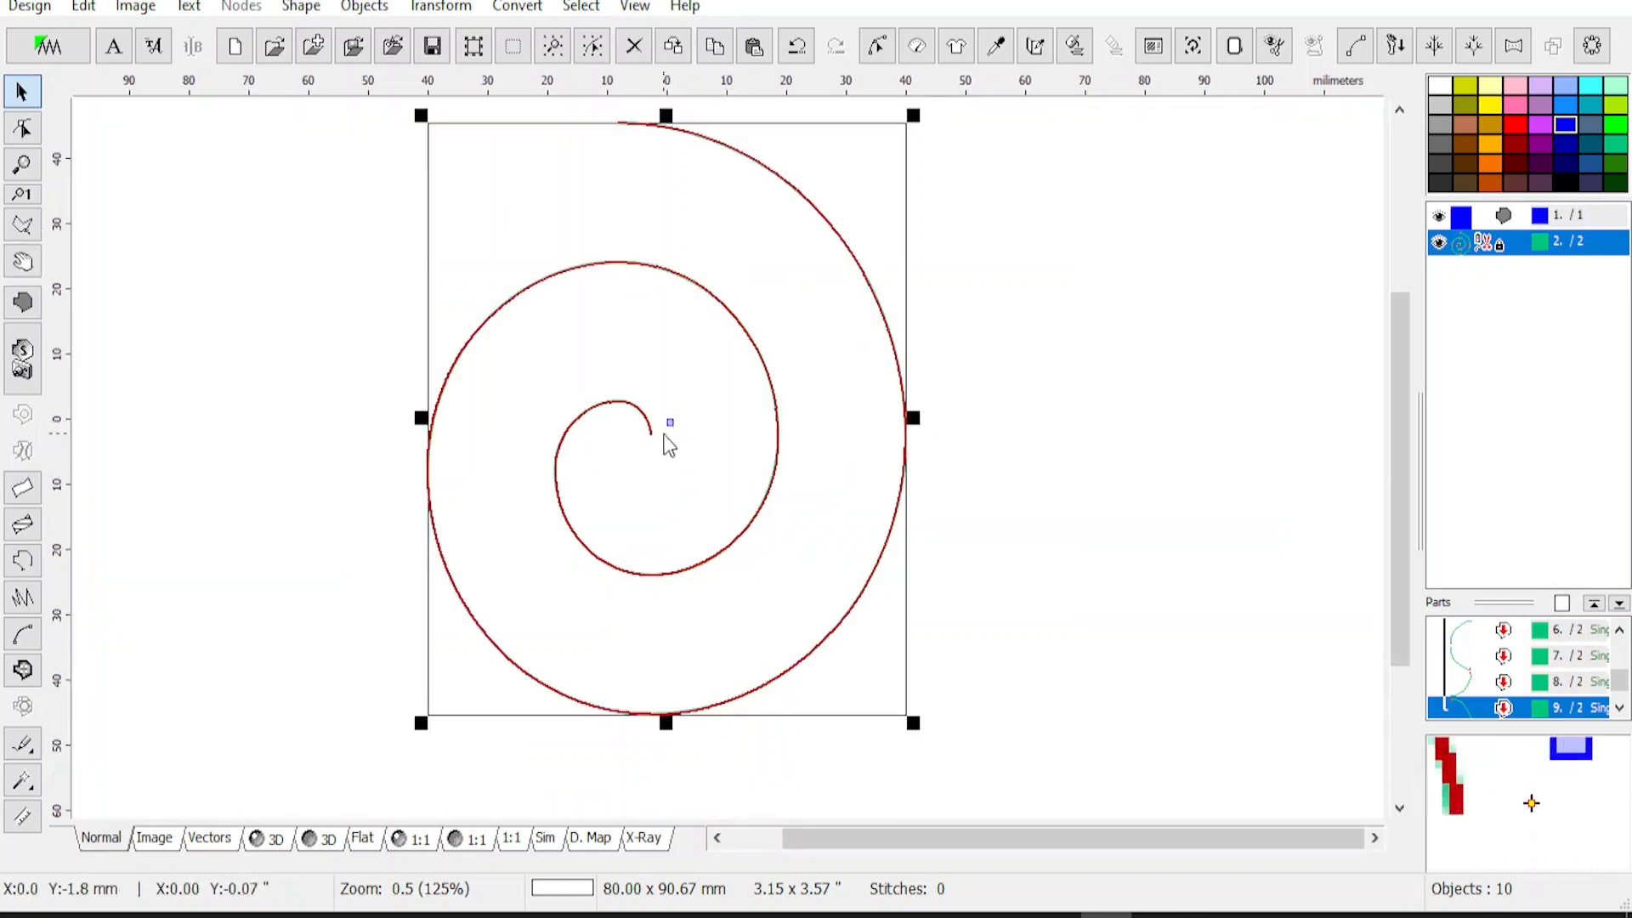
pyautogui.scroll(-1, 669, 444)
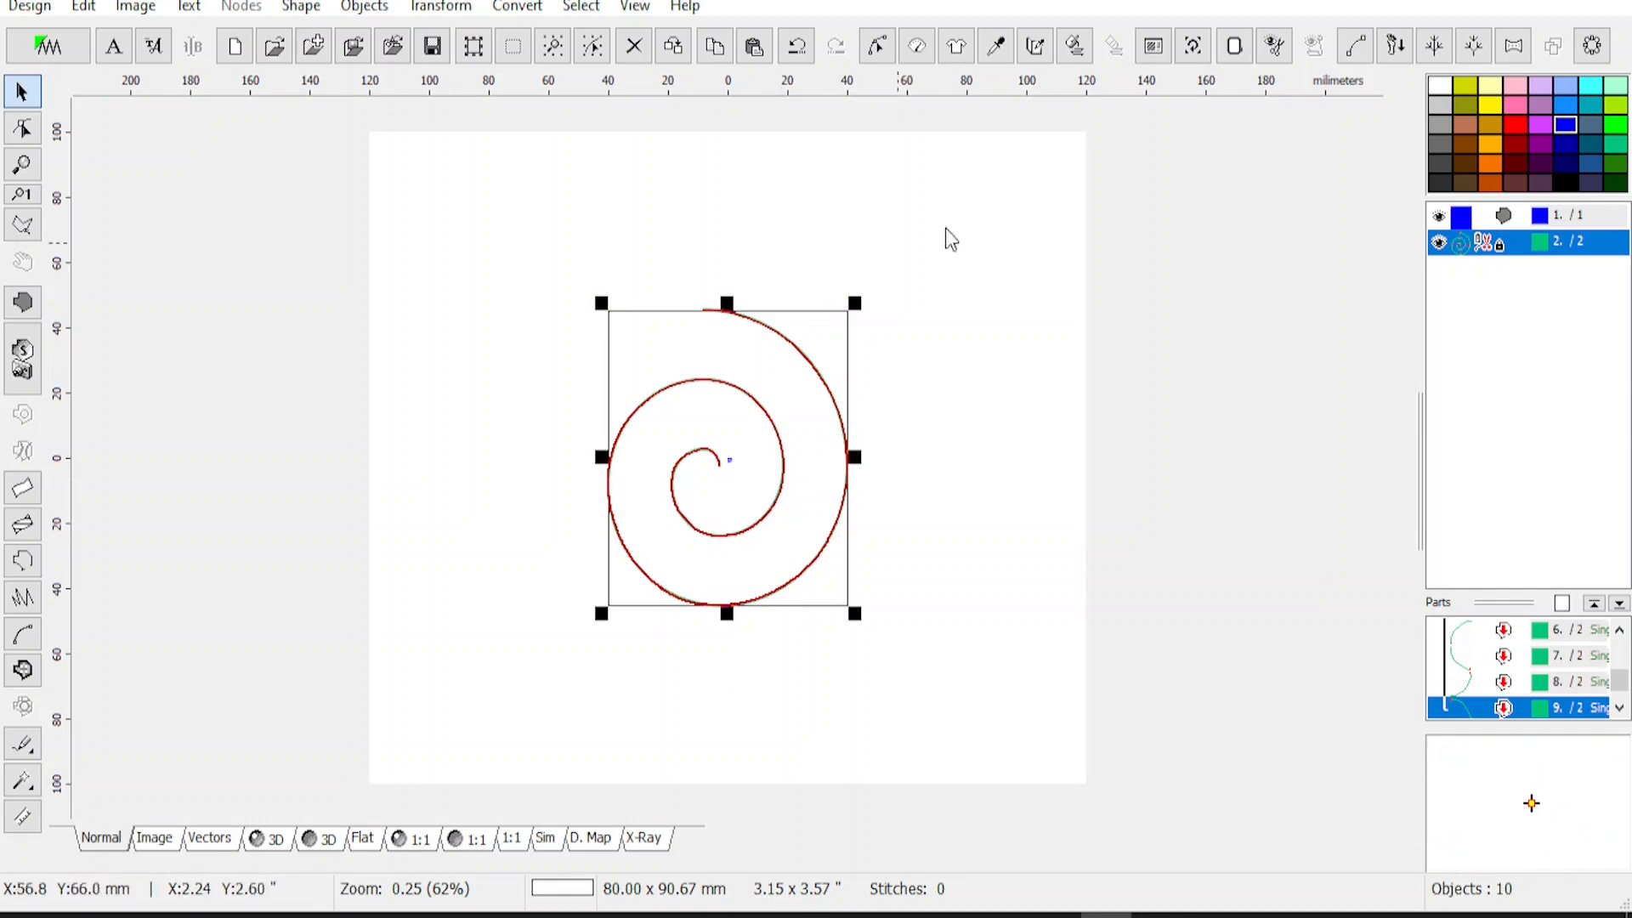
# Apply the Needles outline sample to the spiral, generate its stitches, and inspect the result in 3D view
pyautogui.click(916, 46)
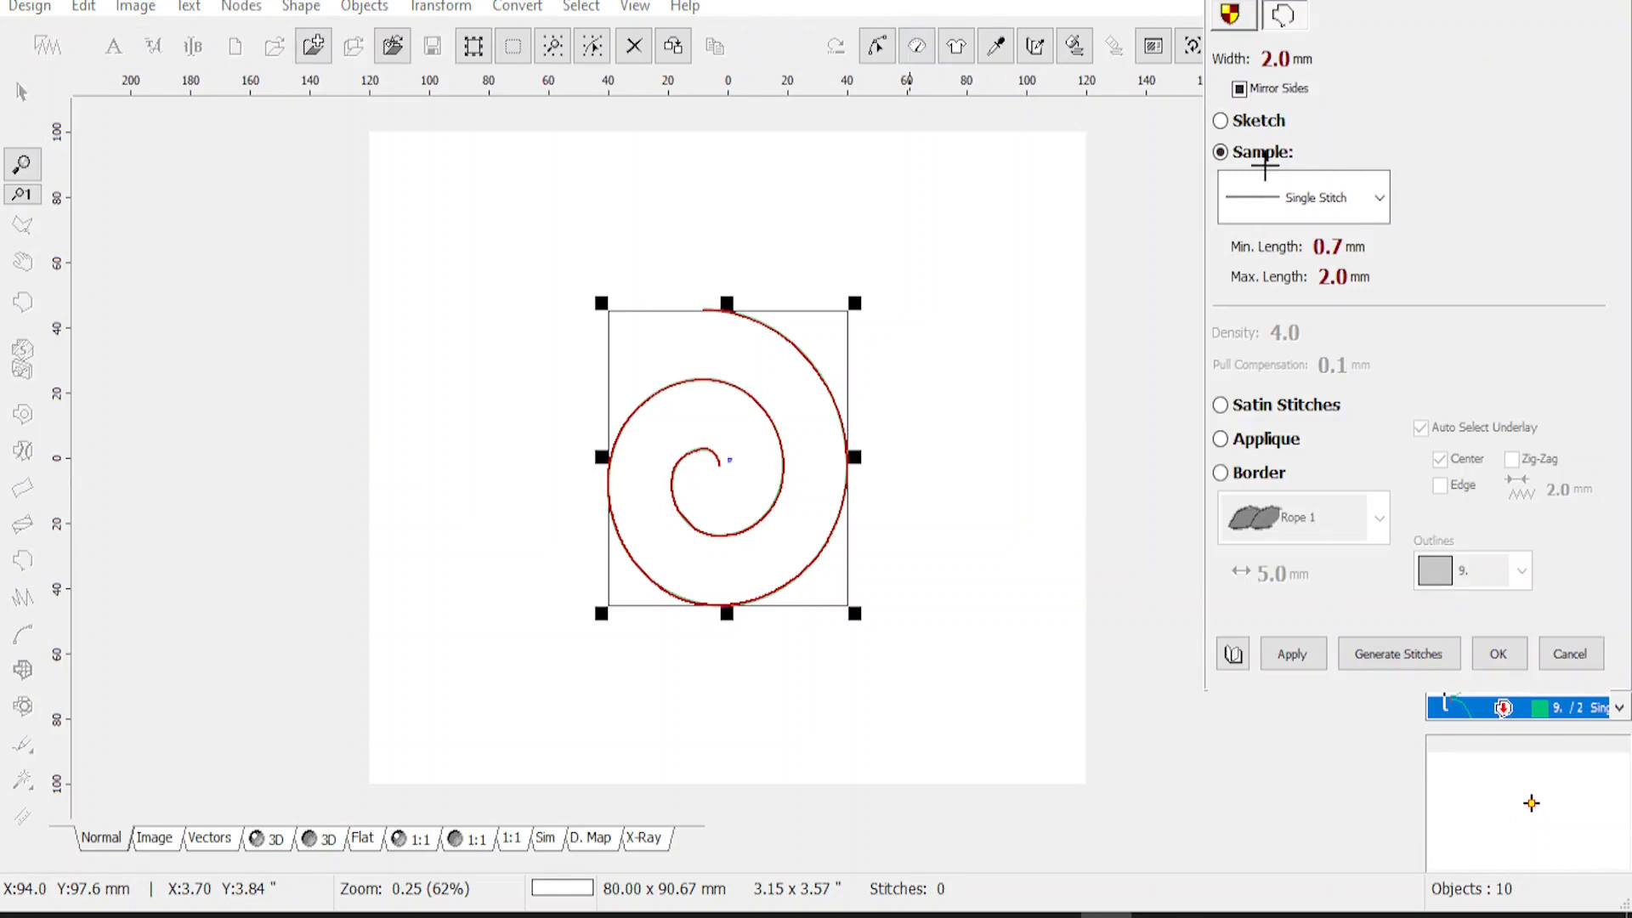
pyautogui.click(1368, 211)
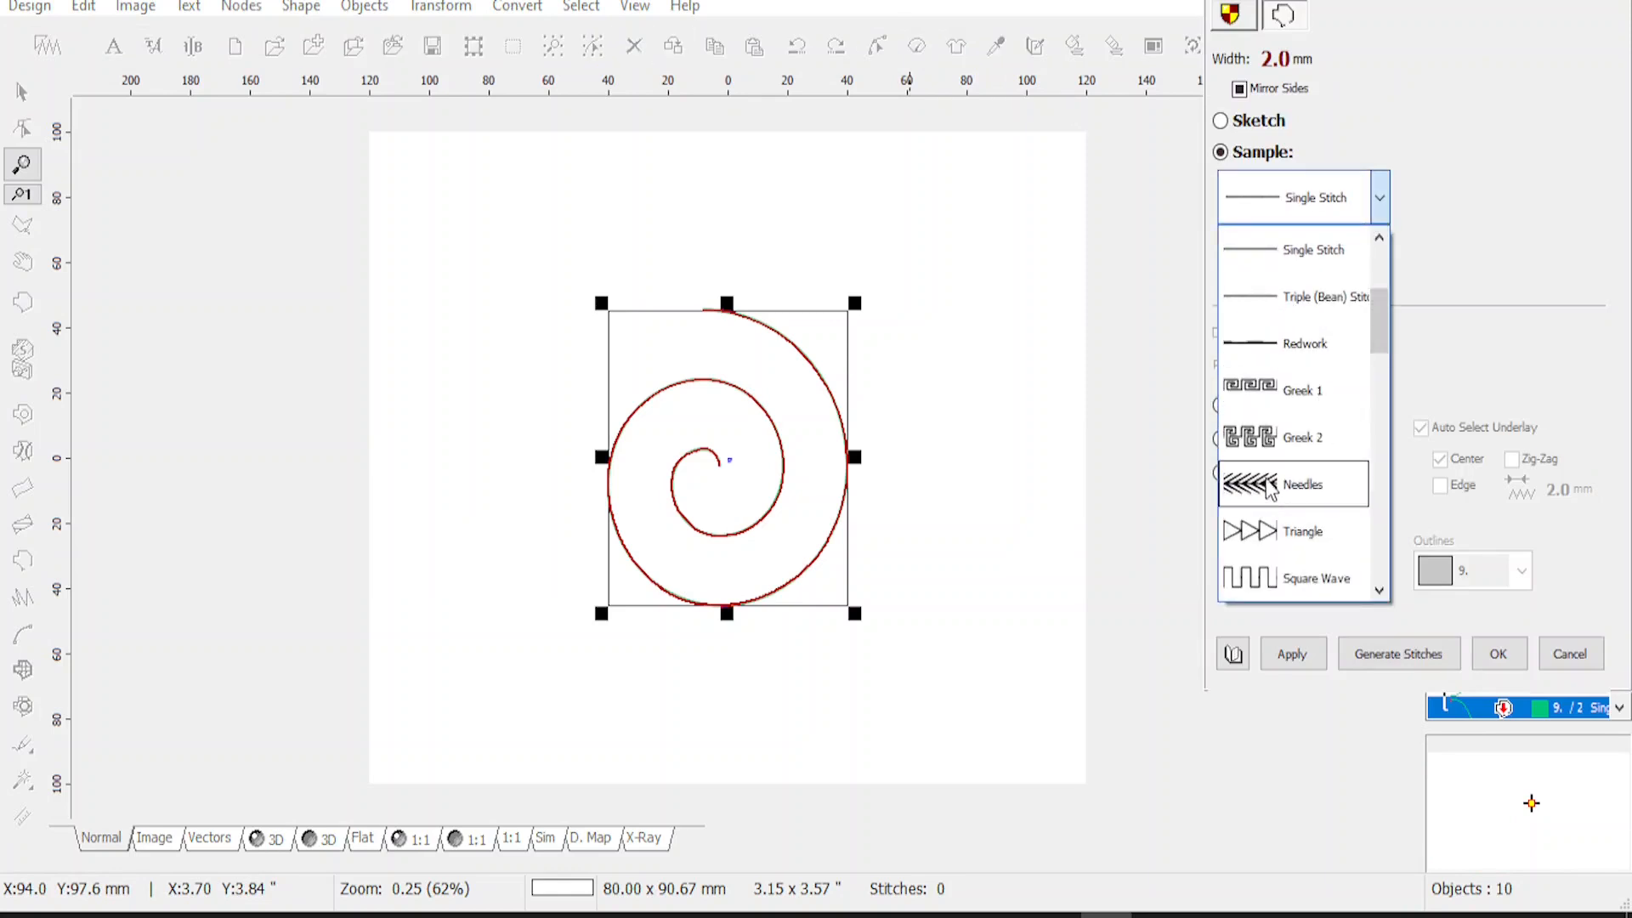
pyautogui.click(1270, 486)
pyautogui.click(1292, 654)
pyautogui.click(1497, 656)
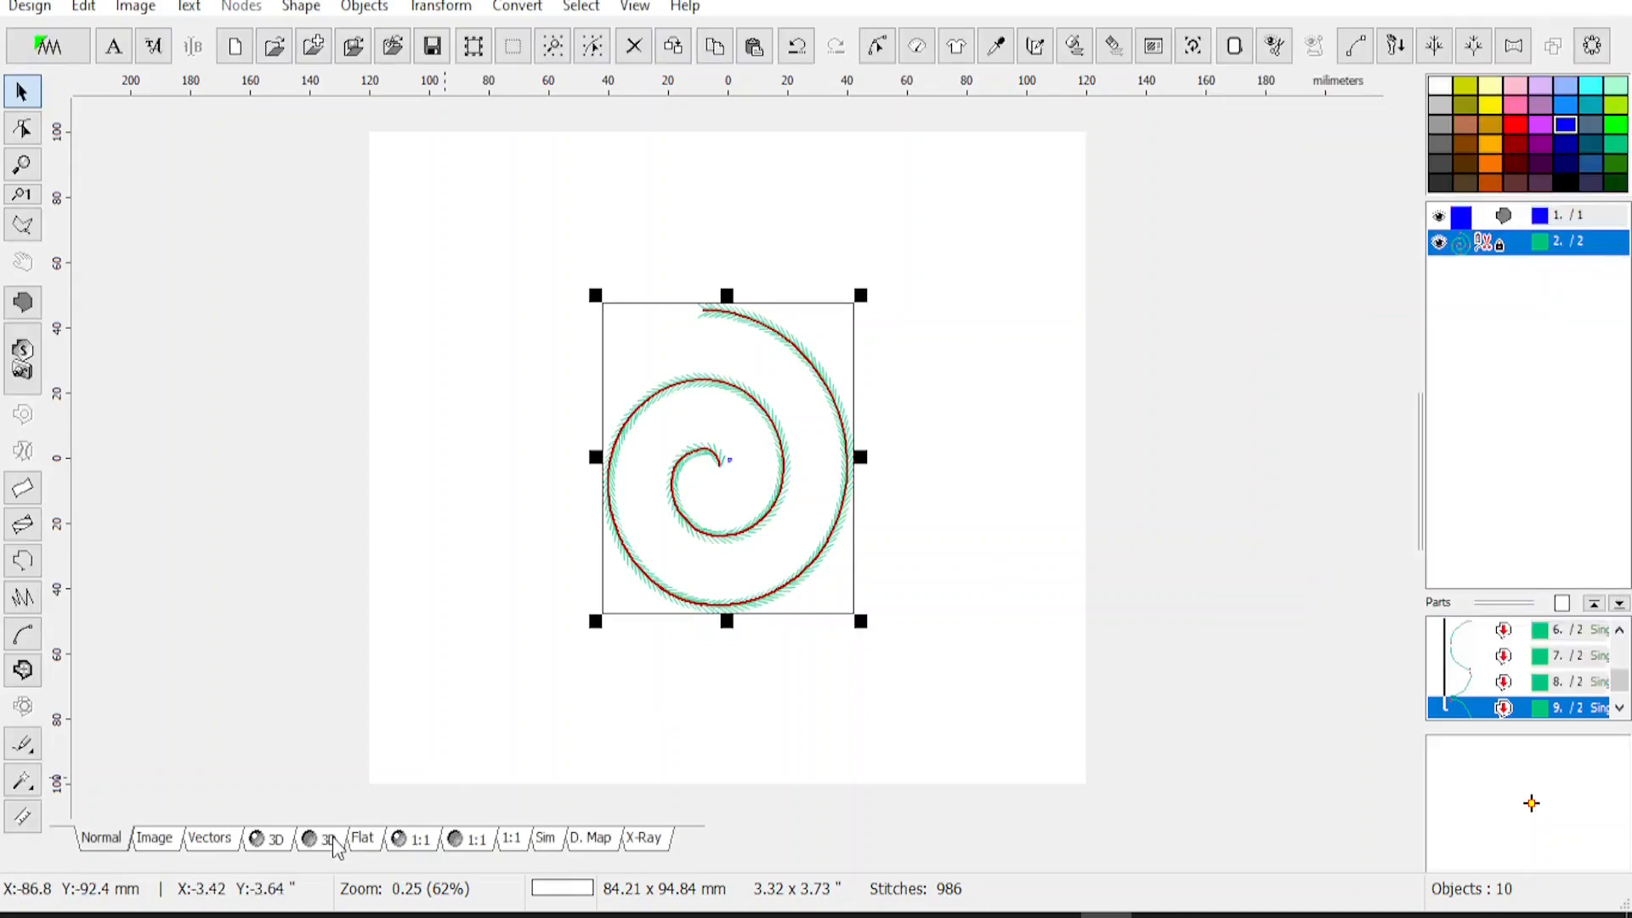
pyautogui.click(275, 841)
pyautogui.scroll(1, 570, 586)
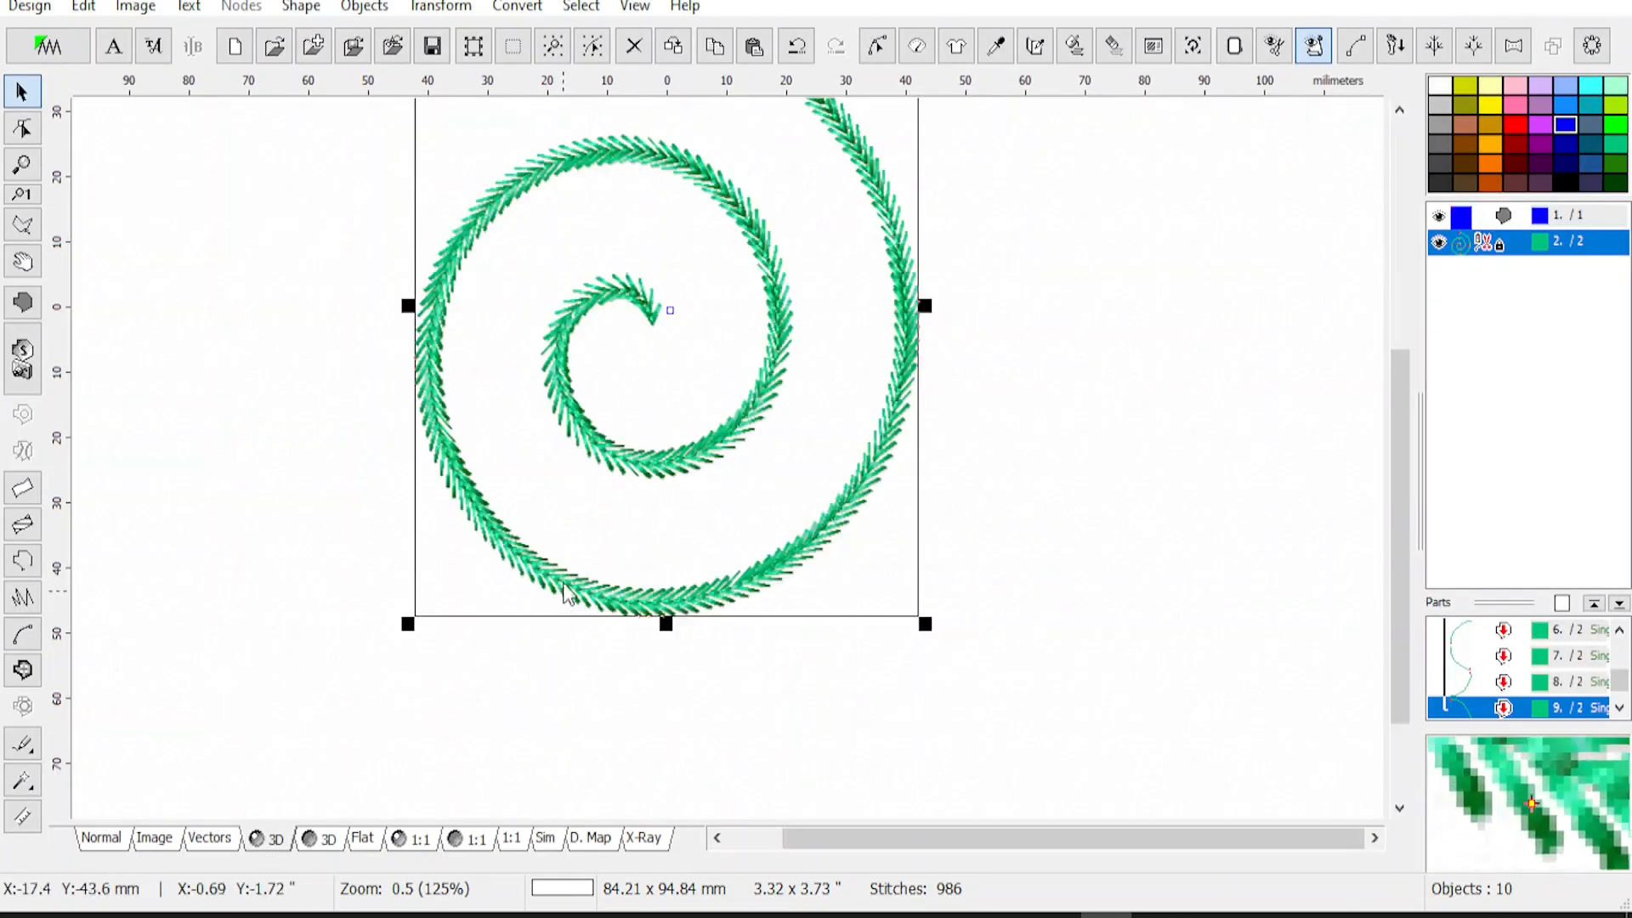
pyautogui.moveTo(1399, 485); pyautogui.dragTo(1399, 425)
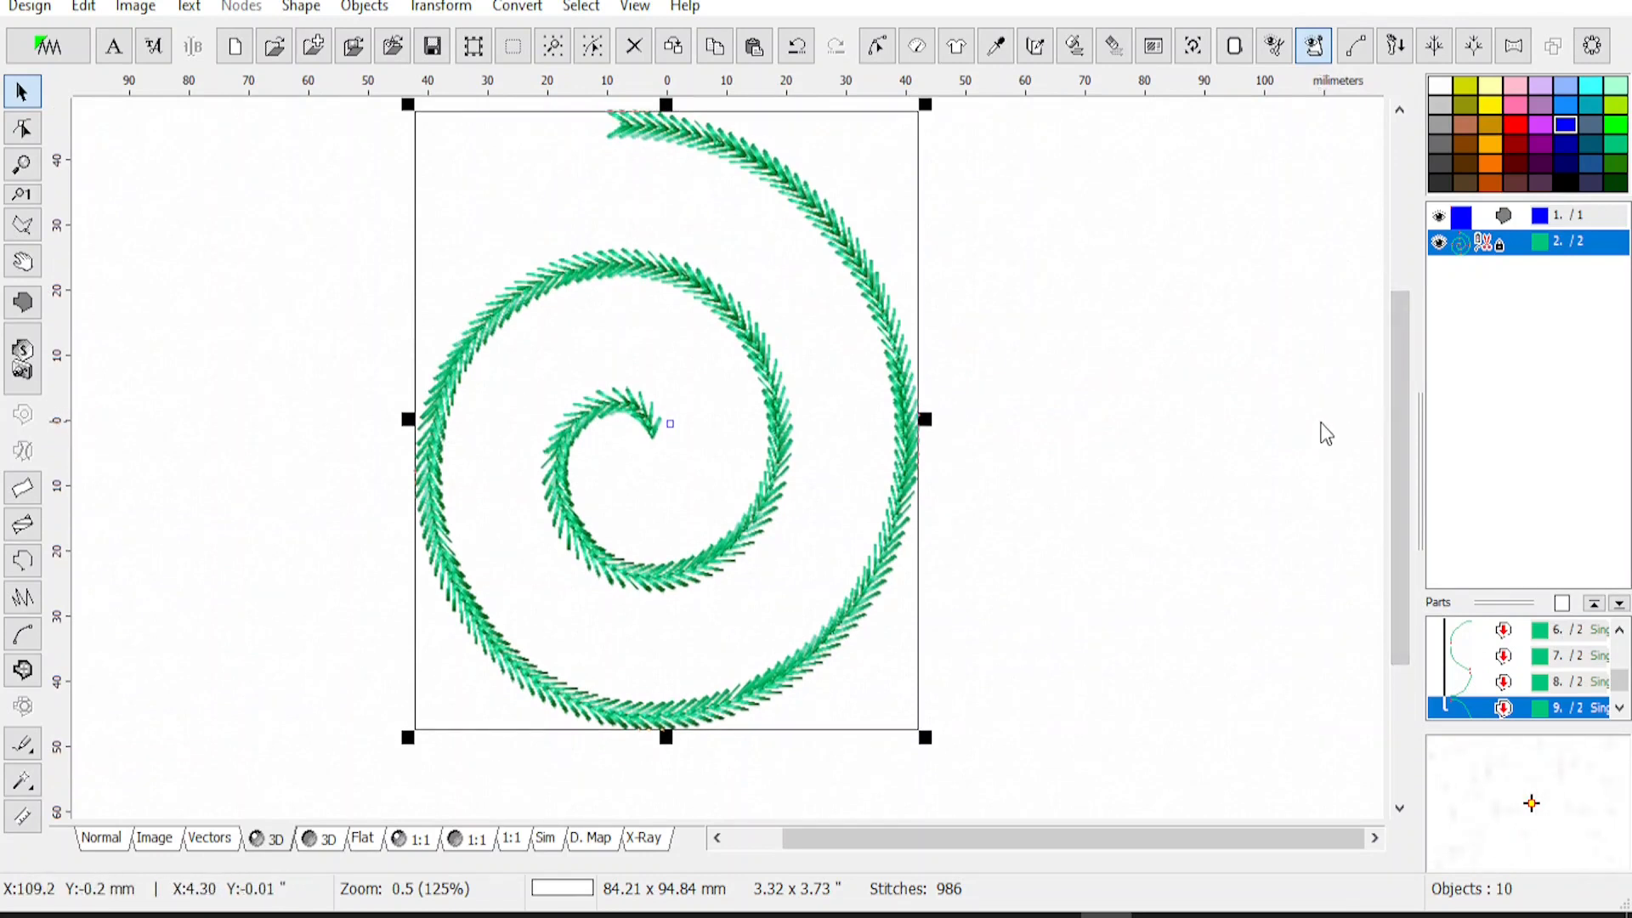
# Open the editor for user-defined outline samples from the spiral's parameters
pyautogui.click(917, 48)
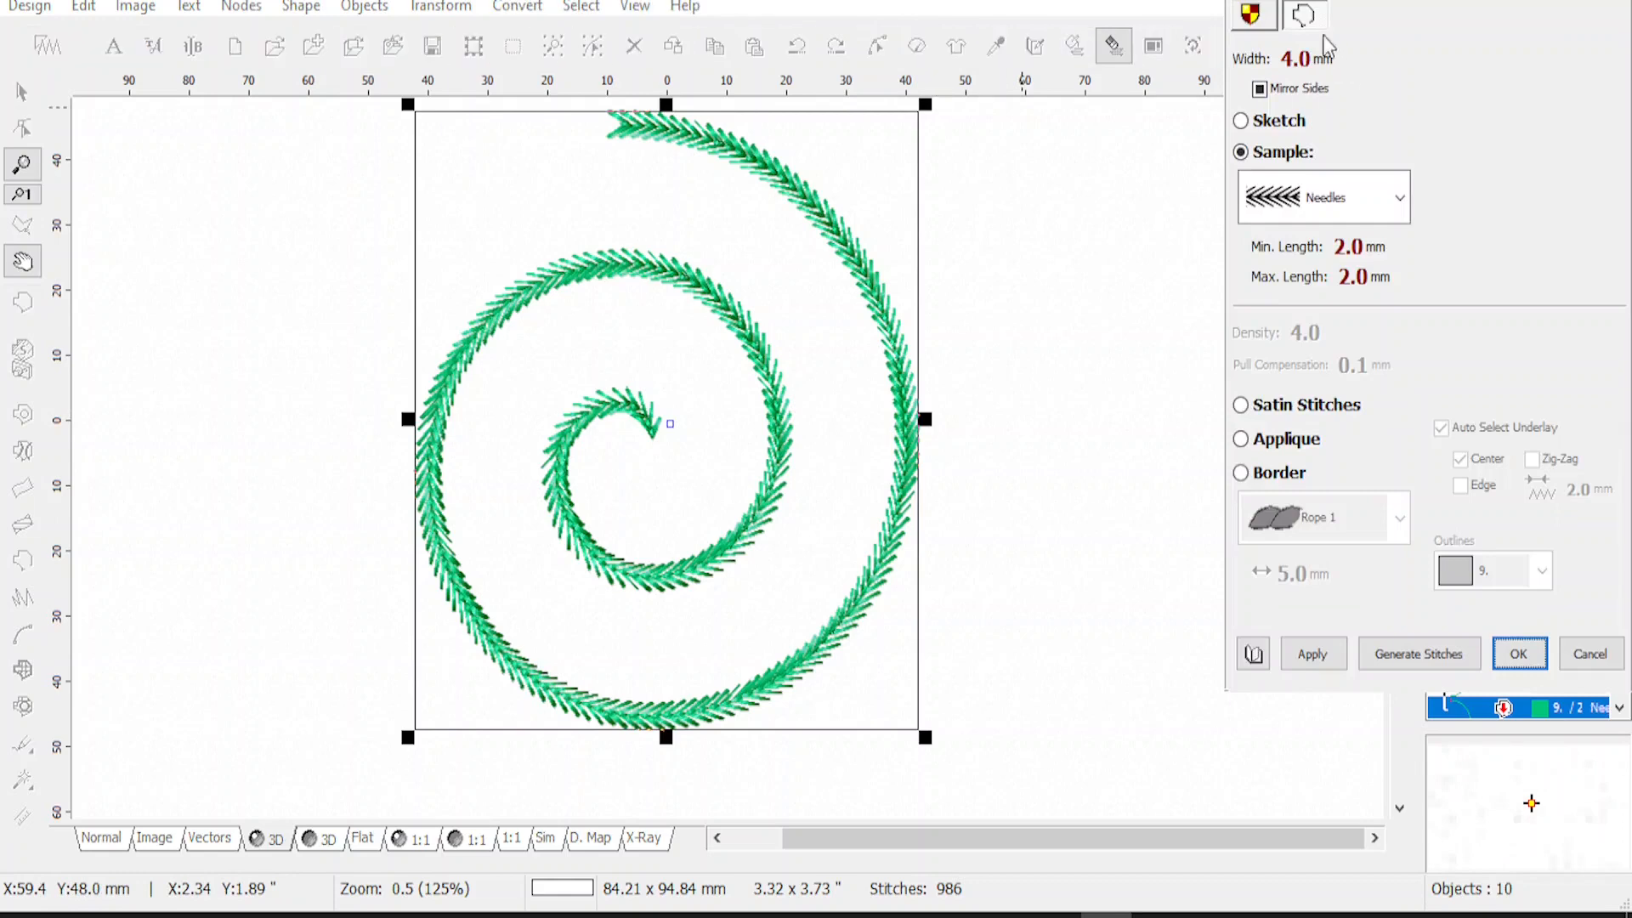
pyautogui.click(1309, 2)
pyautogui.click(1318, 174)
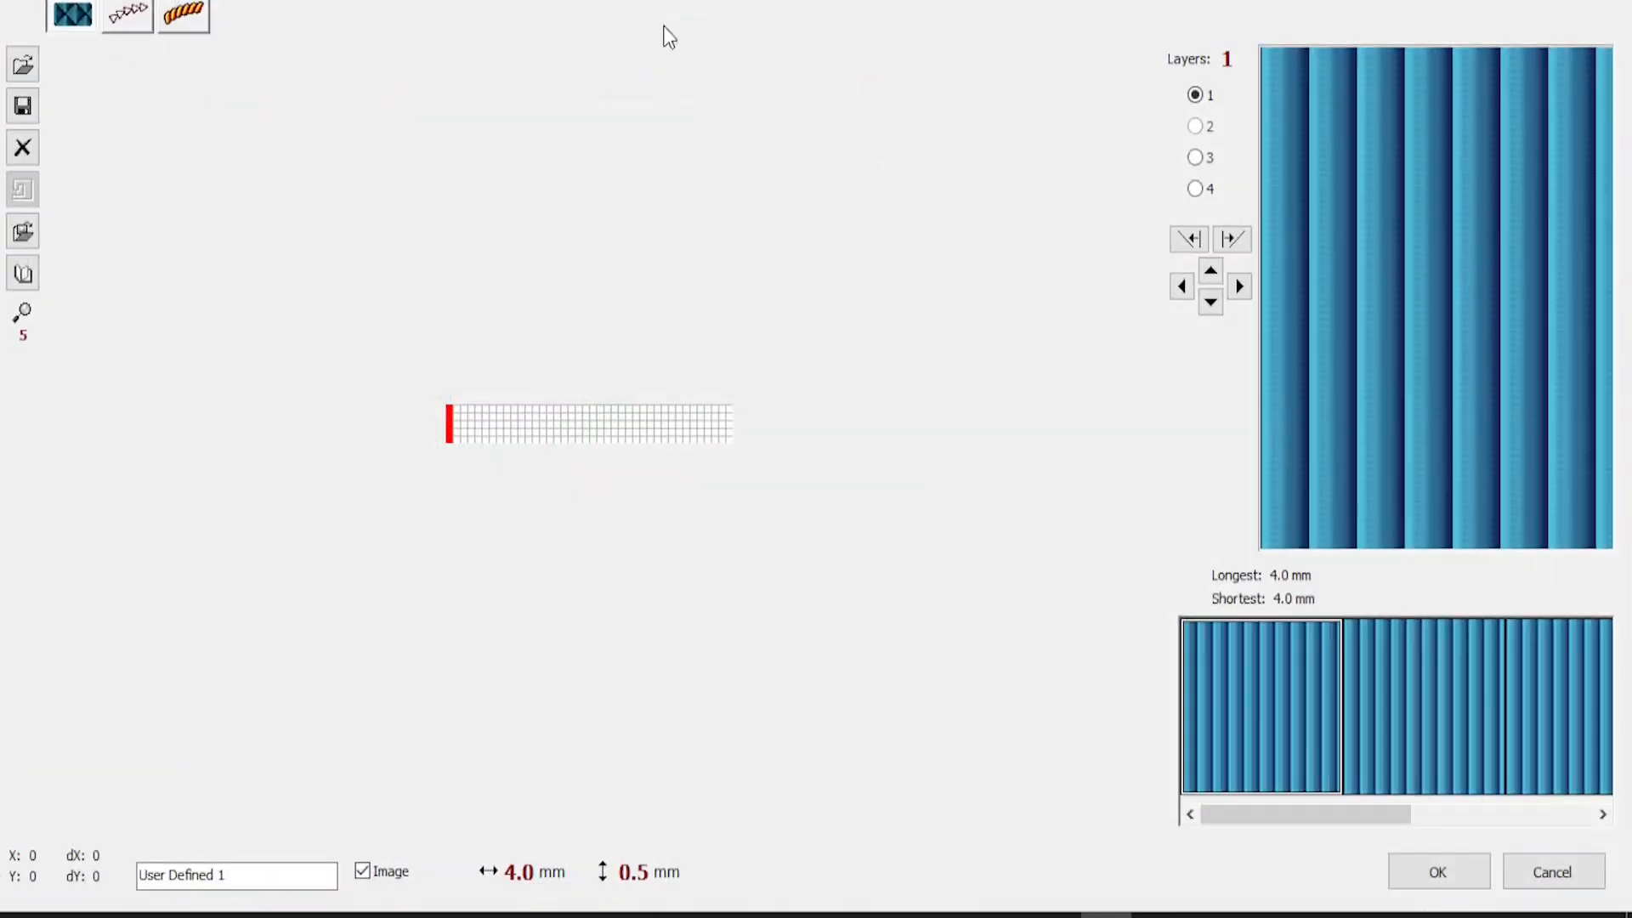
pyautogui.click(132, 30)
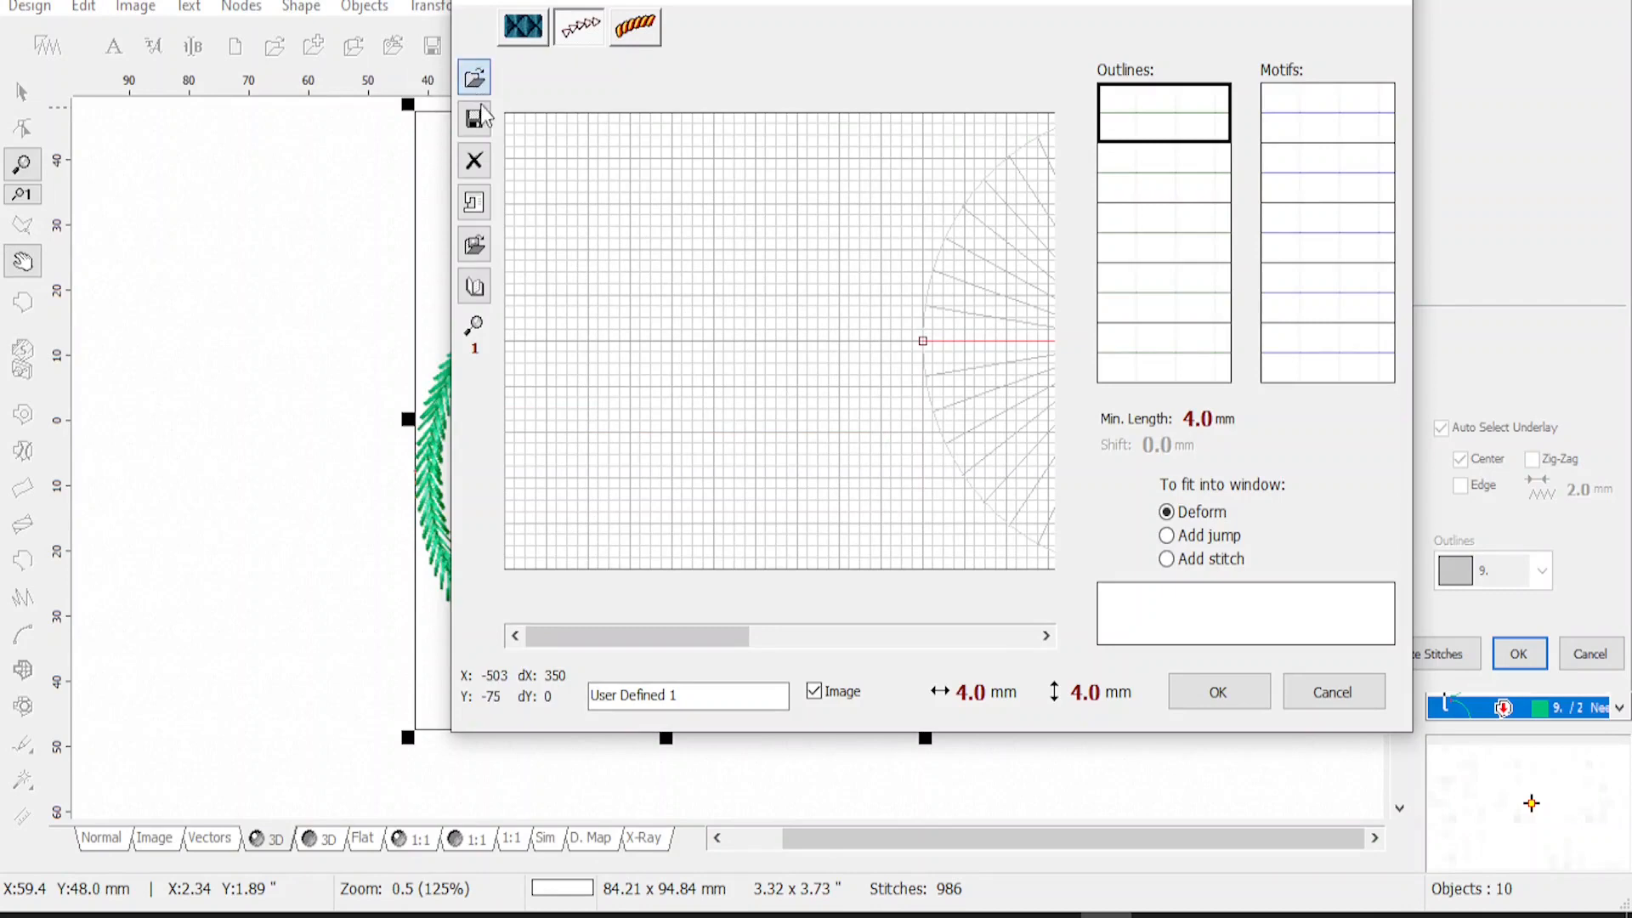
# Load ArrowHead6mm.esm from Embird Esm Files > EsmOutlines > Favorite Outlines into the first outline slot
pyautogui.click(474, 77)
pyautogui.doubleClick(508, 233)
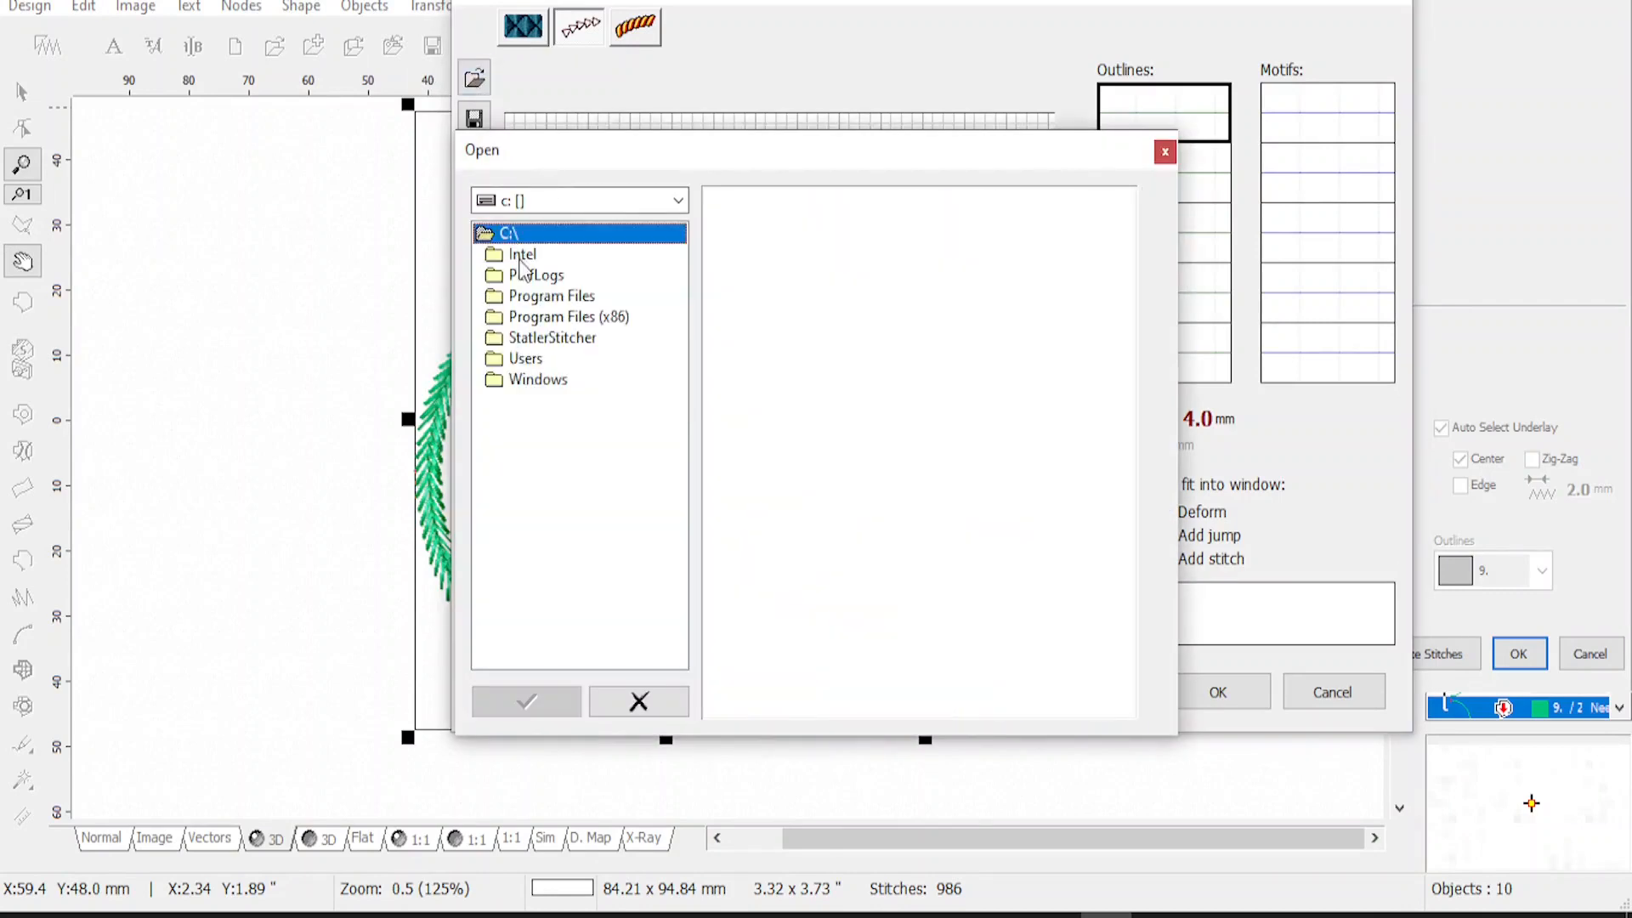
pyautogui.doubleClick(534, 357)
pyautogui.doubleClick(533, 297)
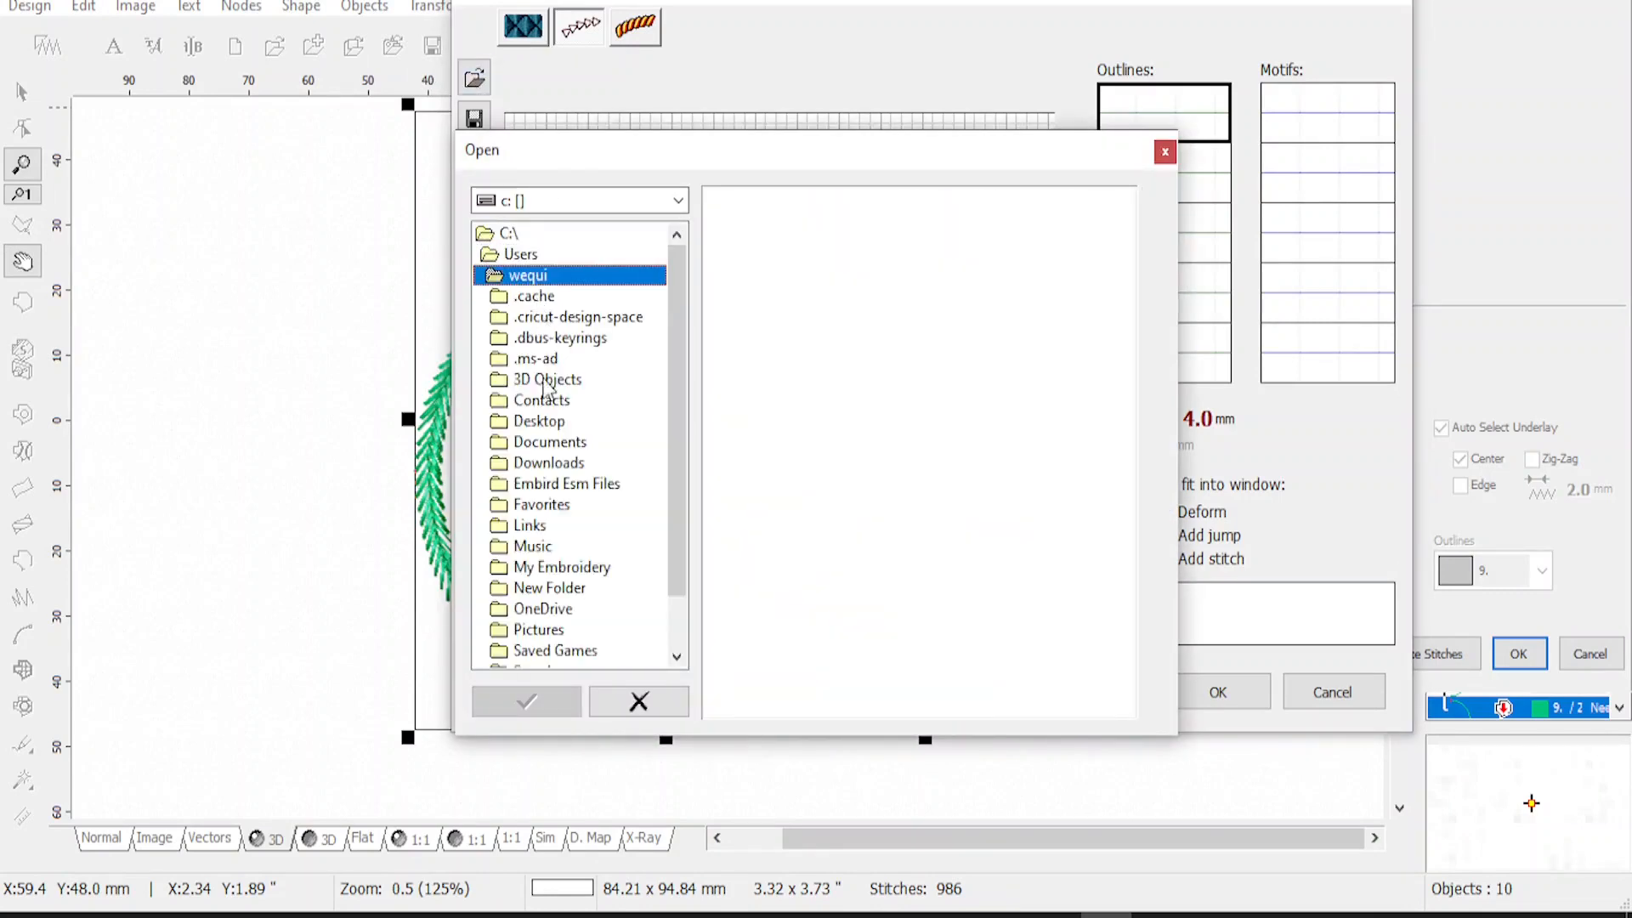
pyautogui.click(595, 495)
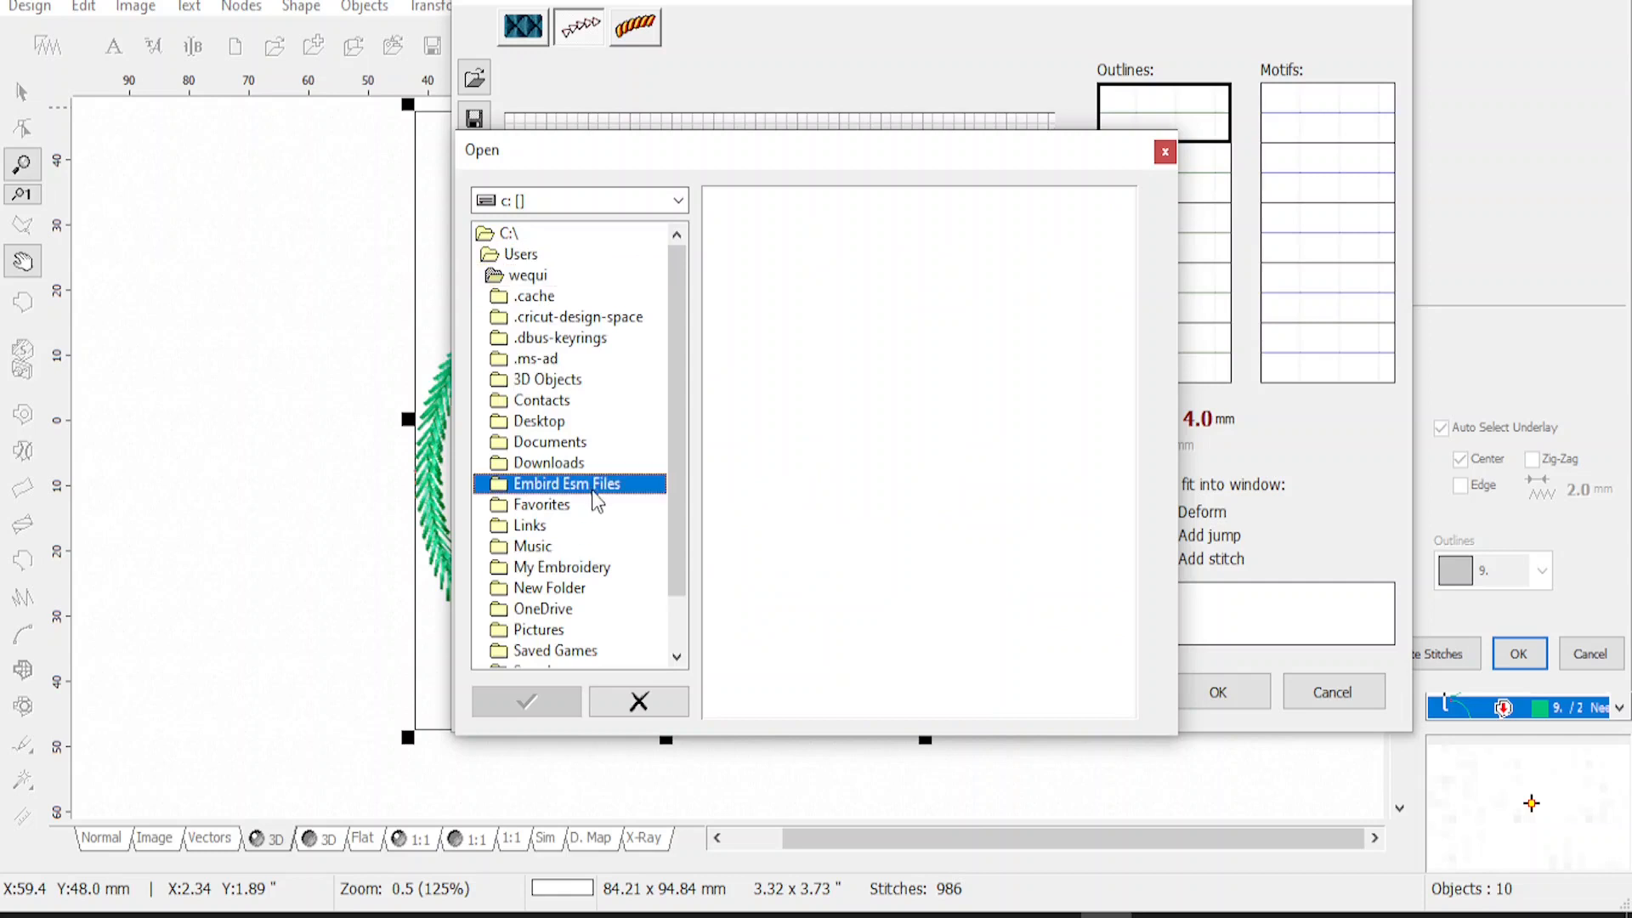
pyautogui.doubleClick(500, 485)
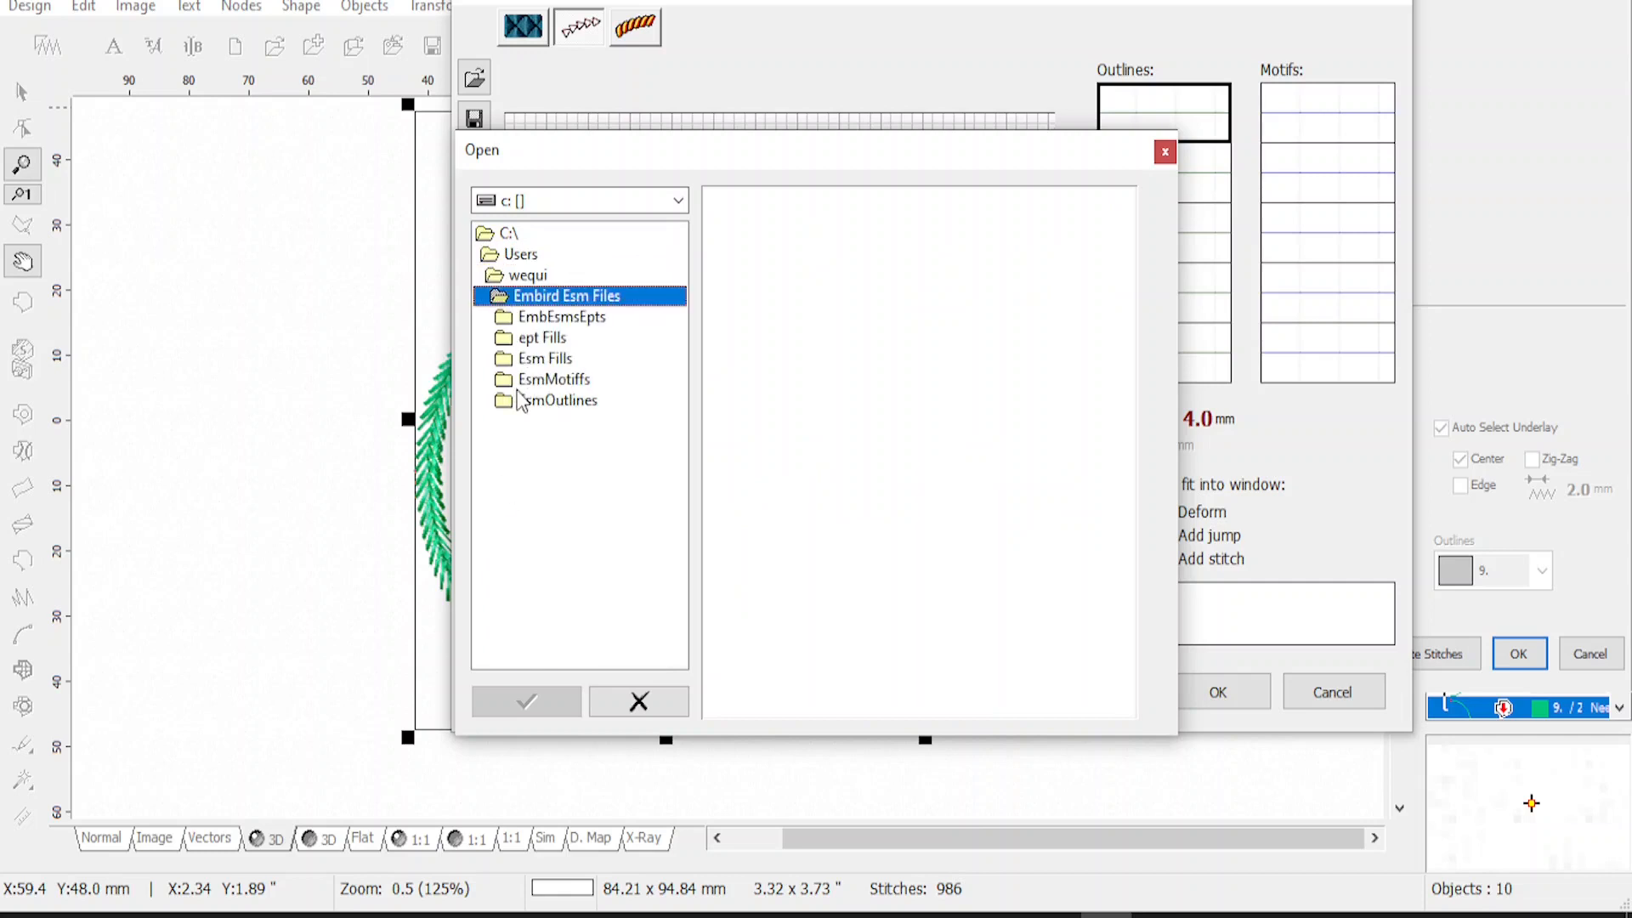
pyautogui.doubleClick(499, 405)
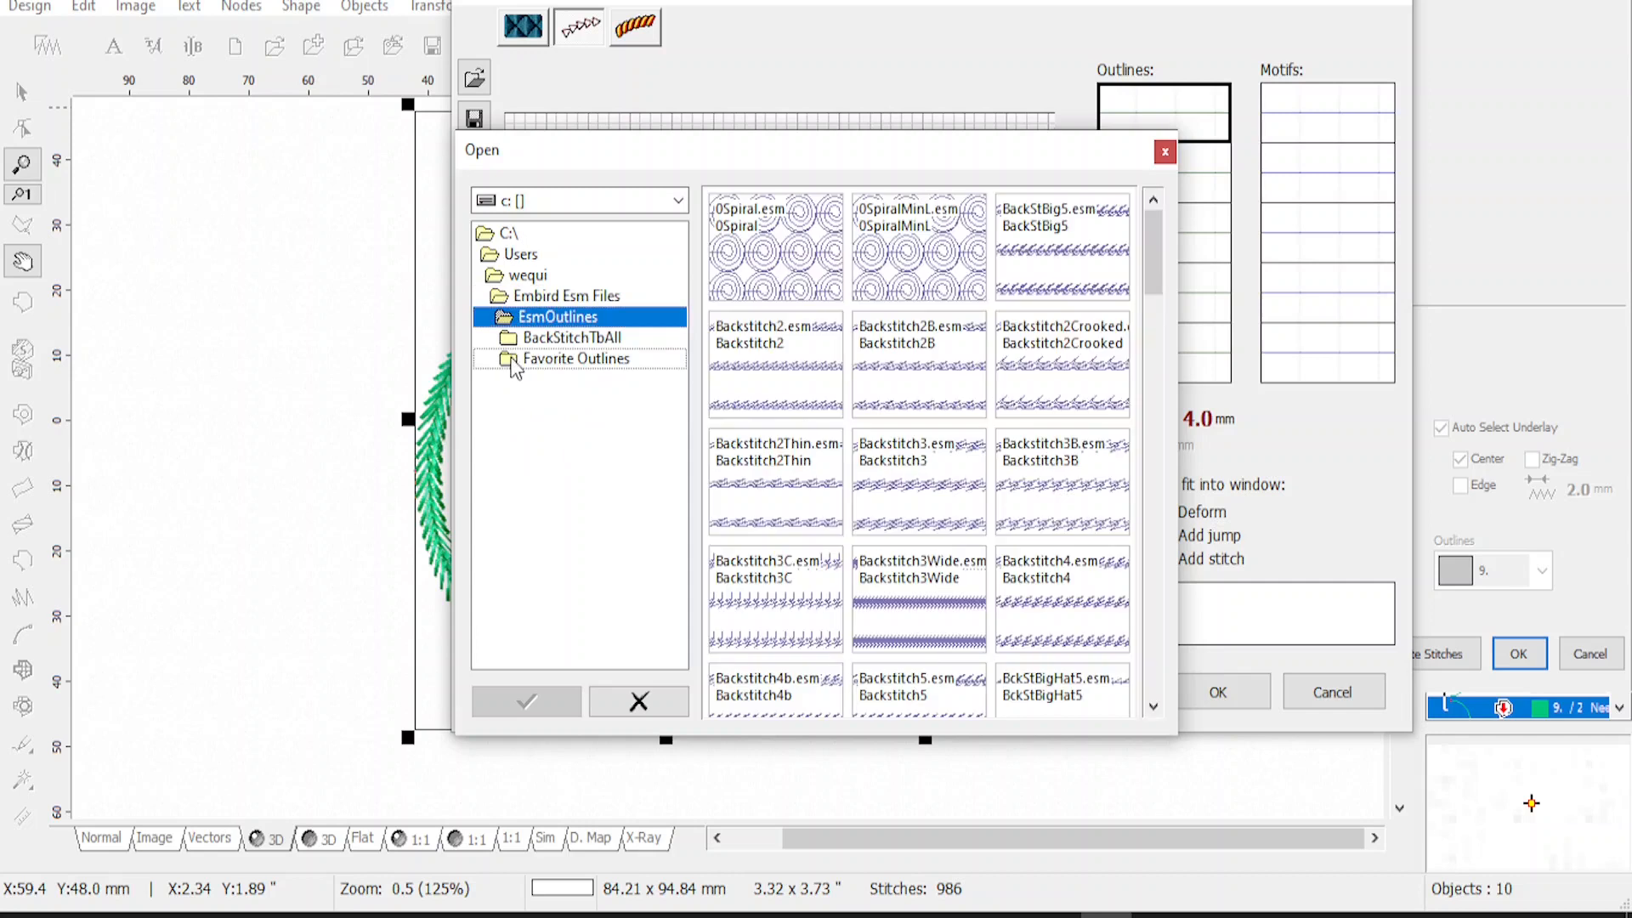
pyautogui.doubleClick(513, 345)
pyautogui.moveTo(1158, 266)
pyautogui.mouseDown()
pyautogui.moveTo(1160, 284)
pyautogui.moveTo(1158, 259)
pyautogui.mouseUp()
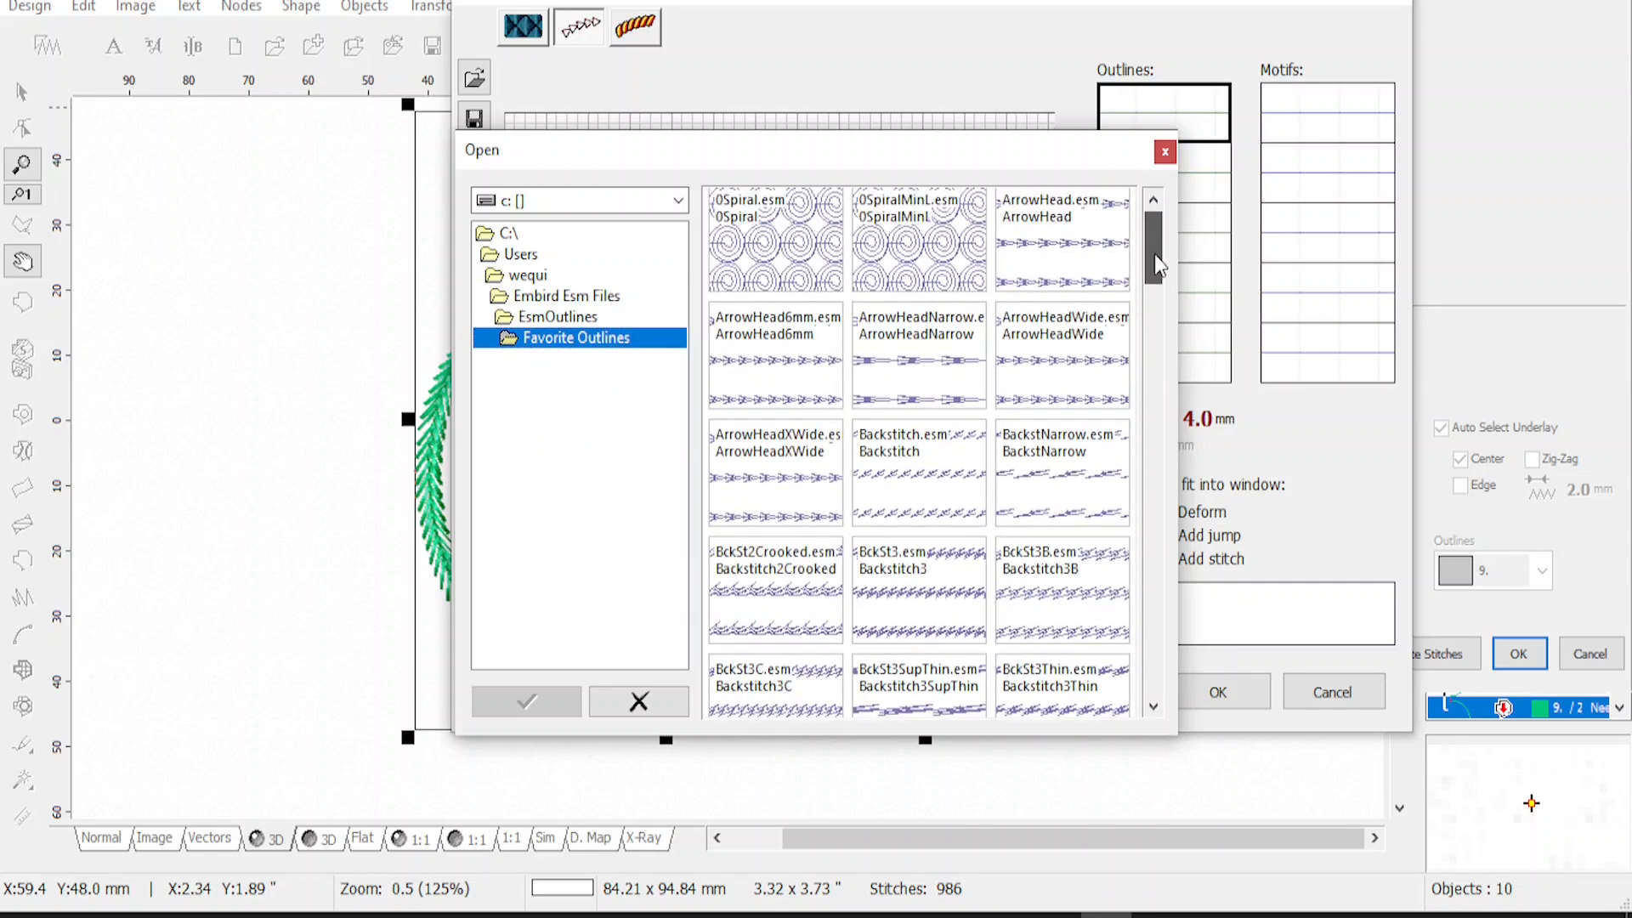
pyautogui.click(774, 374)
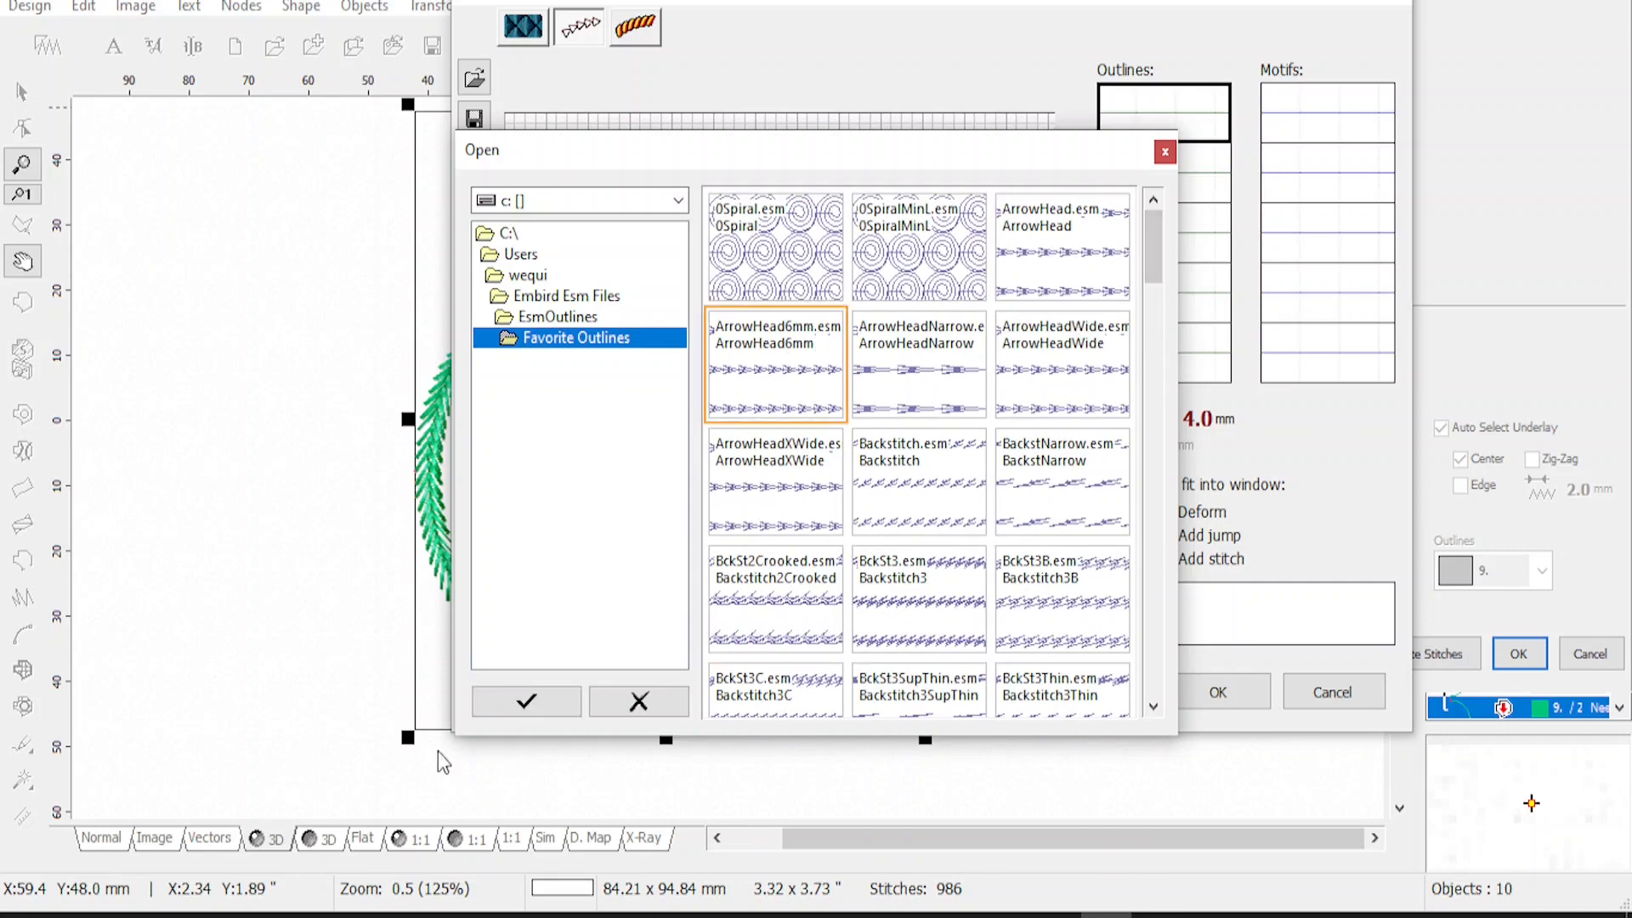
pyautogui.click(522, 705)
# Load ChStSimpleXBig.esm from Favorite Outlines into the second outline slot
pyautogui.click(1161, 171)
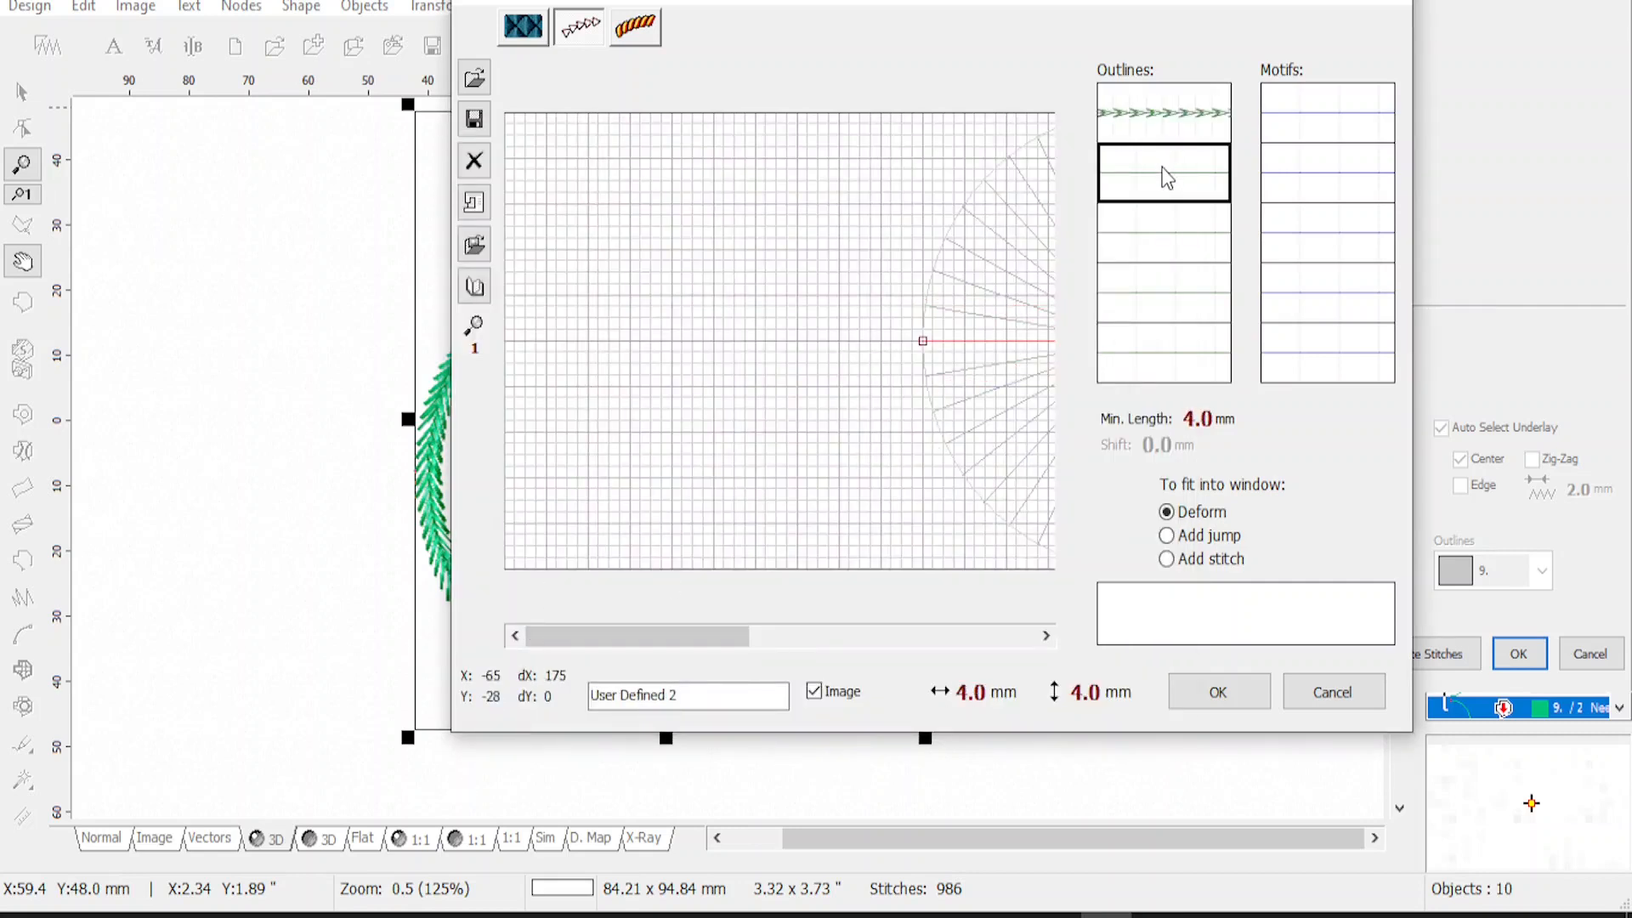
pyautogui.click(474, 77)
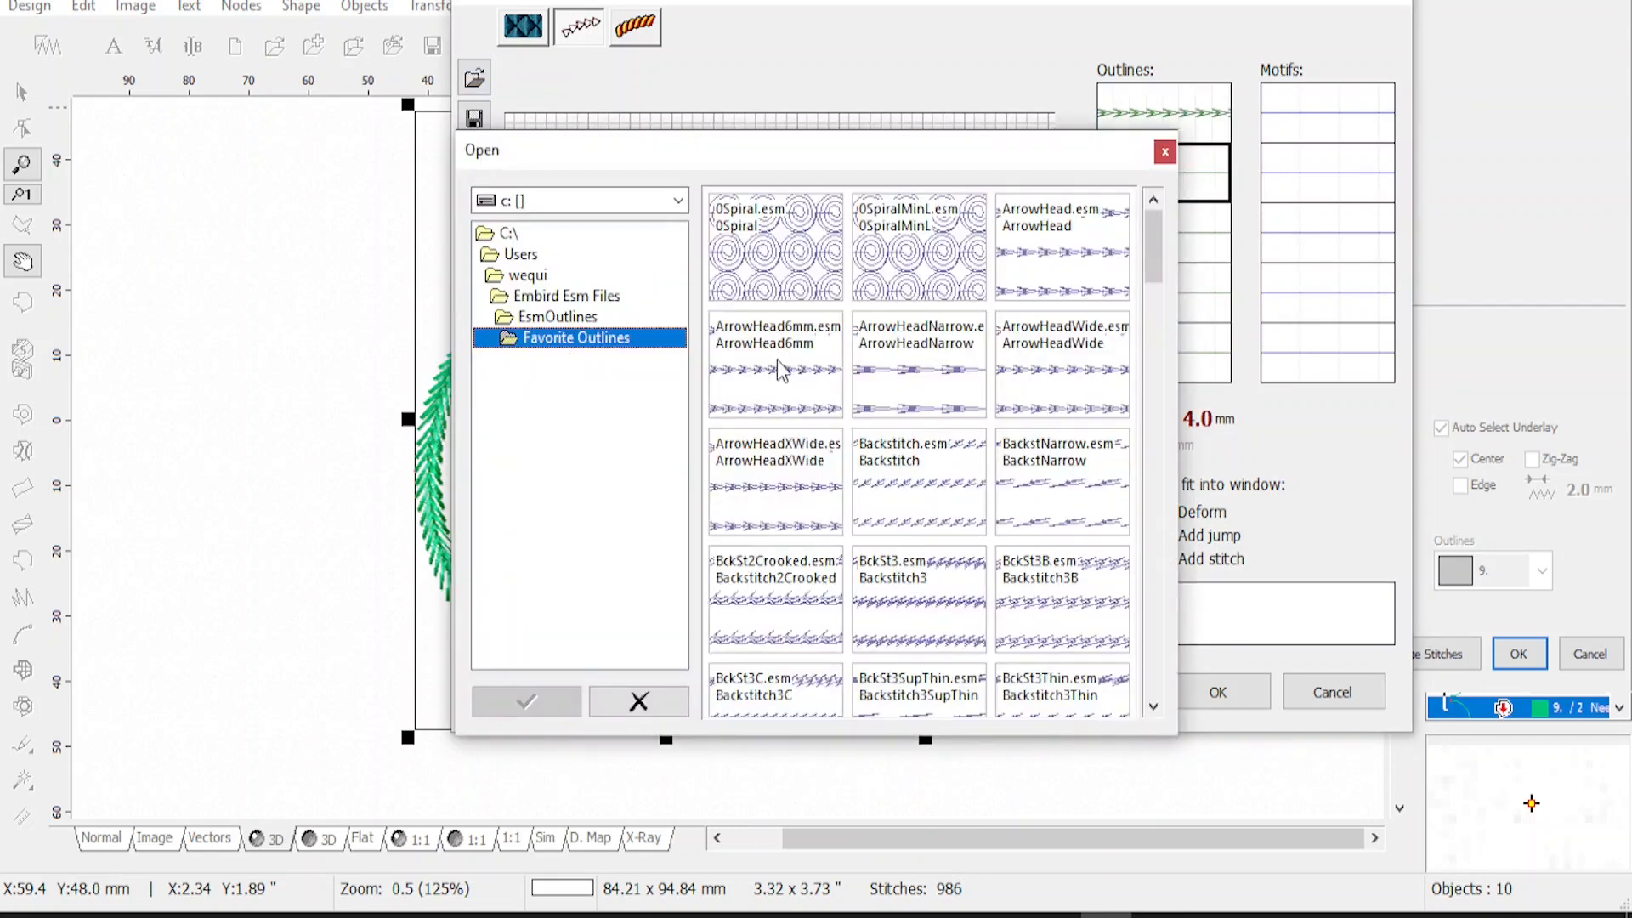
pyautogui.scroll(-10, 1043, 355)
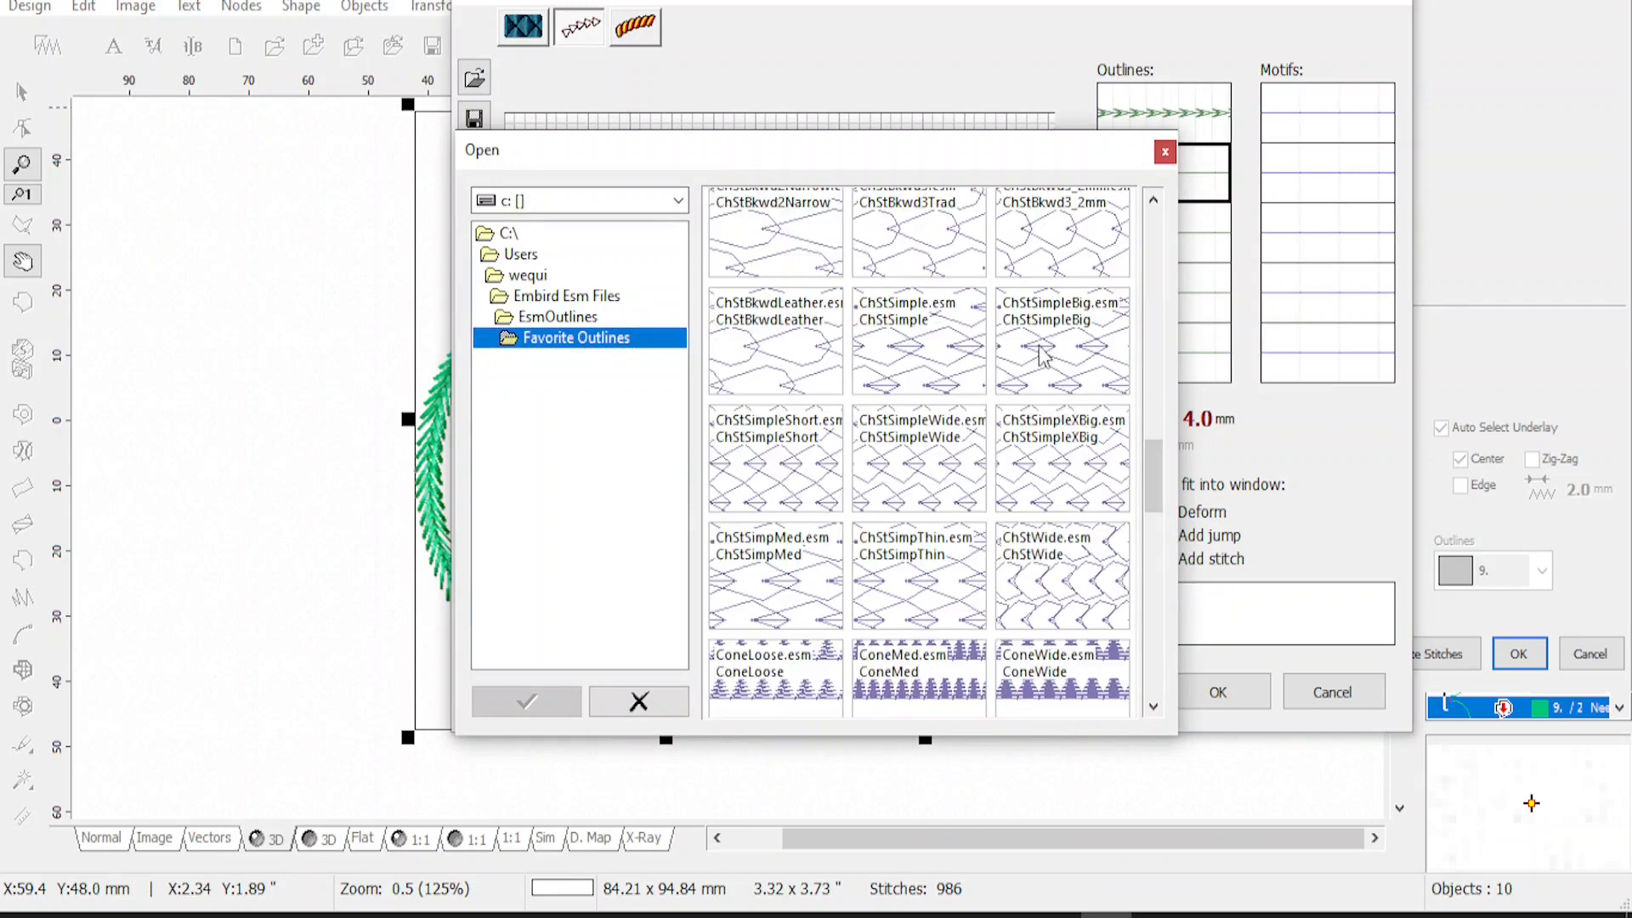
pyautogui.click(1054, 471)
pyautogui.click(536, 702)
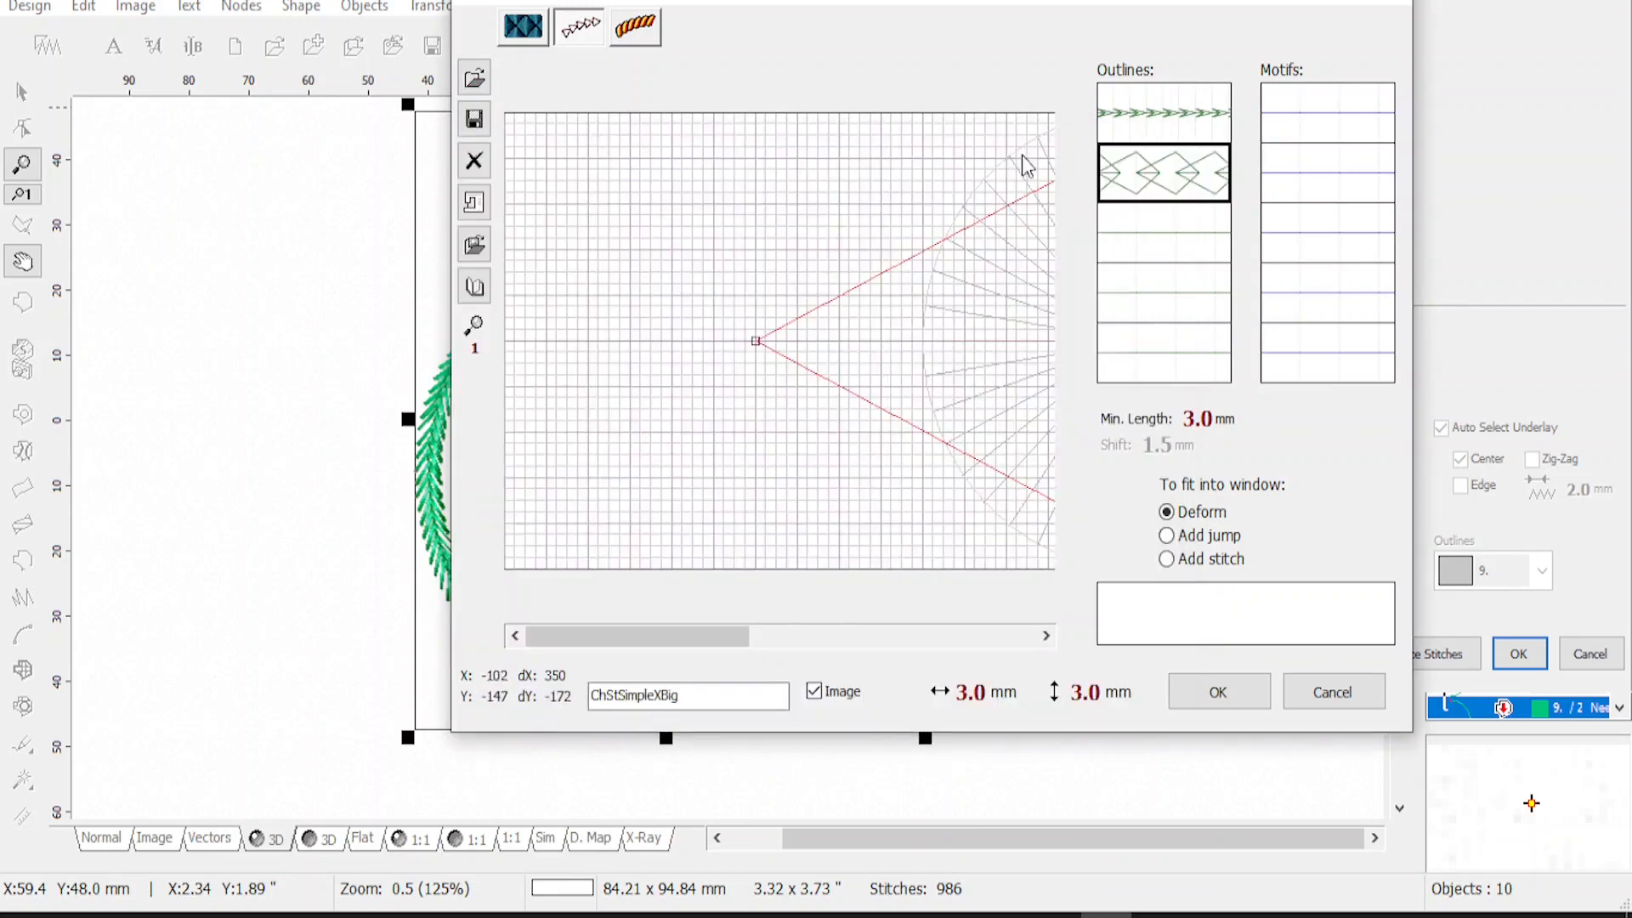
# Load ChNewXLong.esm from Favorite Outlines into the third outline slot
pyautogui.click(1161, 249)
pyautogui.click(474, 80)
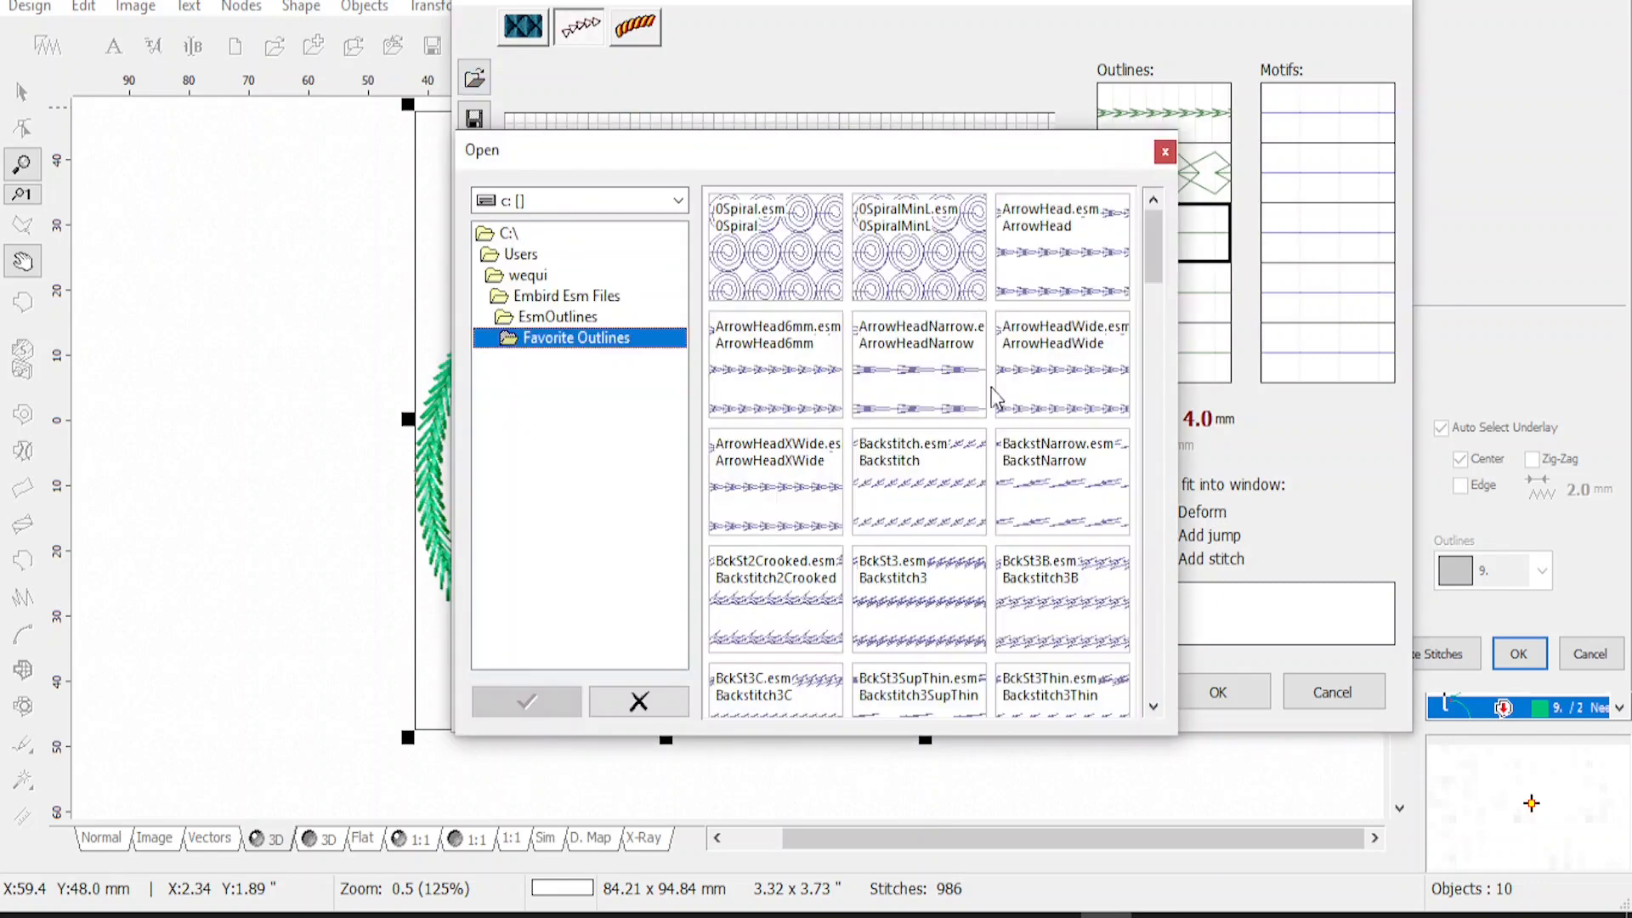
pyautogui.moveTo(1153, 251); pyautogui.dragTo(1103, 436)
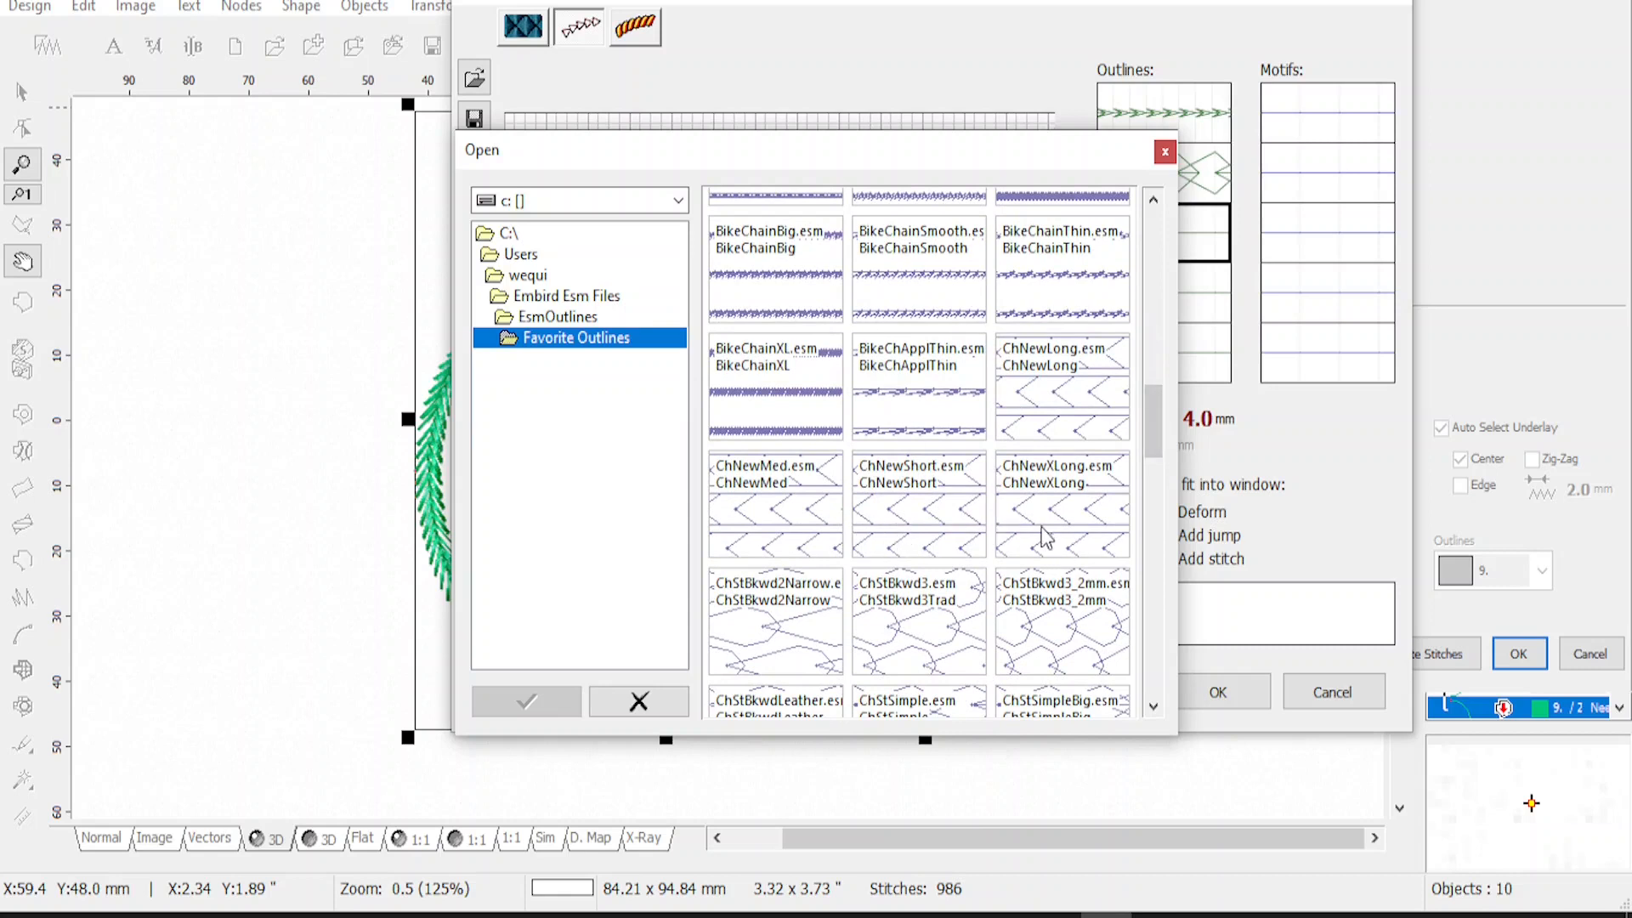
pyautogui.click(1065, 519)
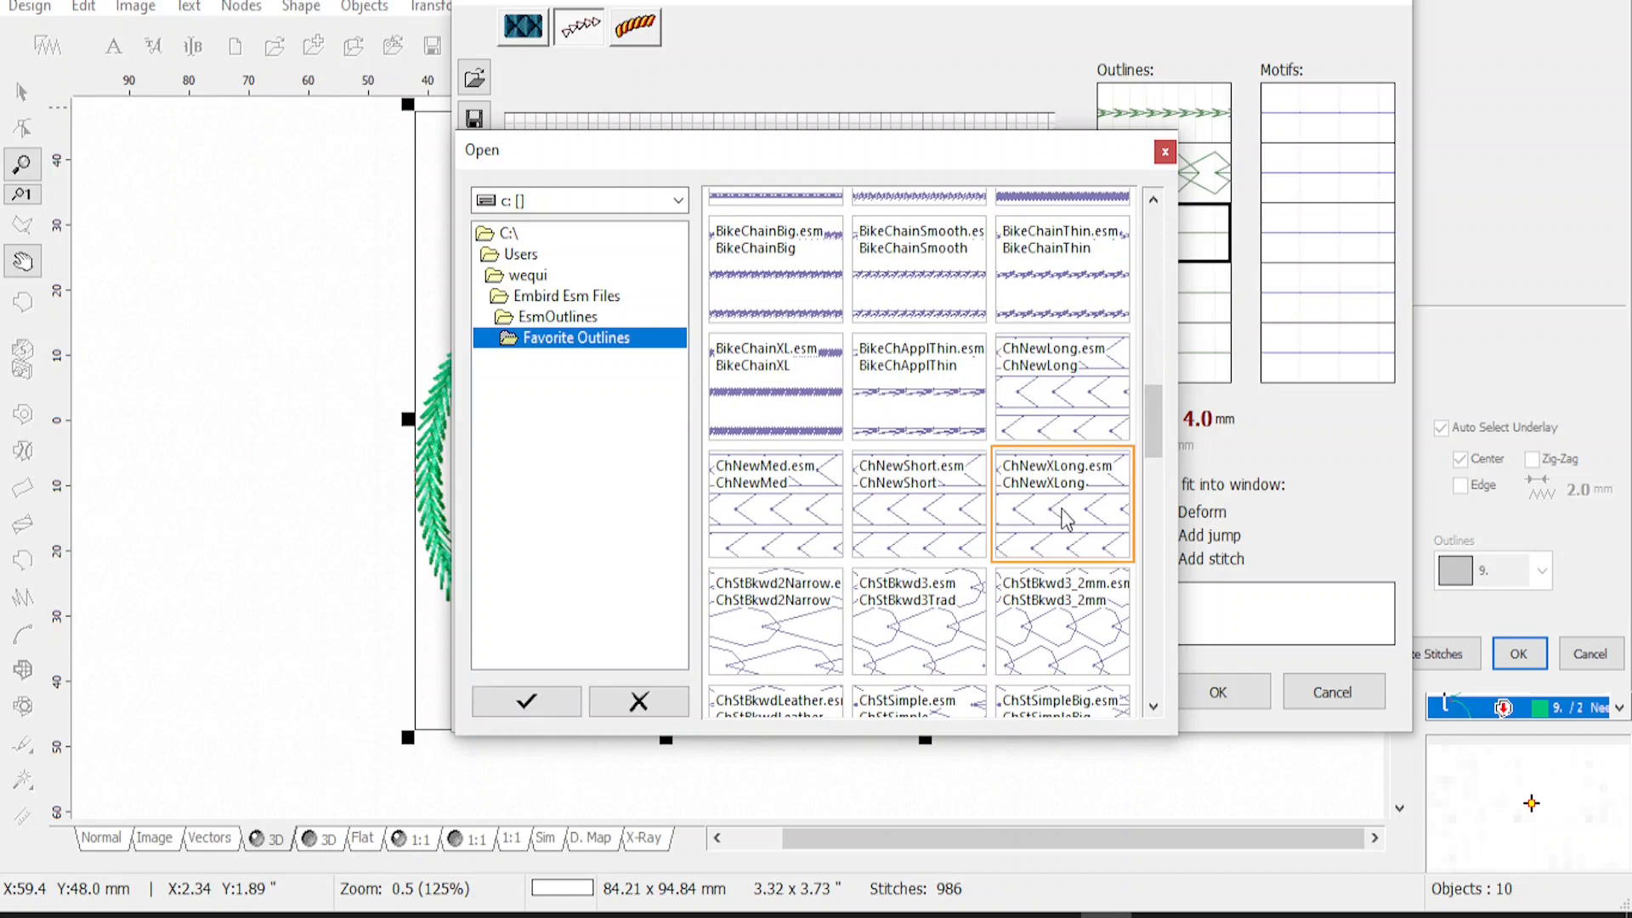
pyautogui.click(527, 699)
# Load Sashiko3Med.esm from Favorite Outlines into the fourth outline slot
pyautogui.click(1178, 297)
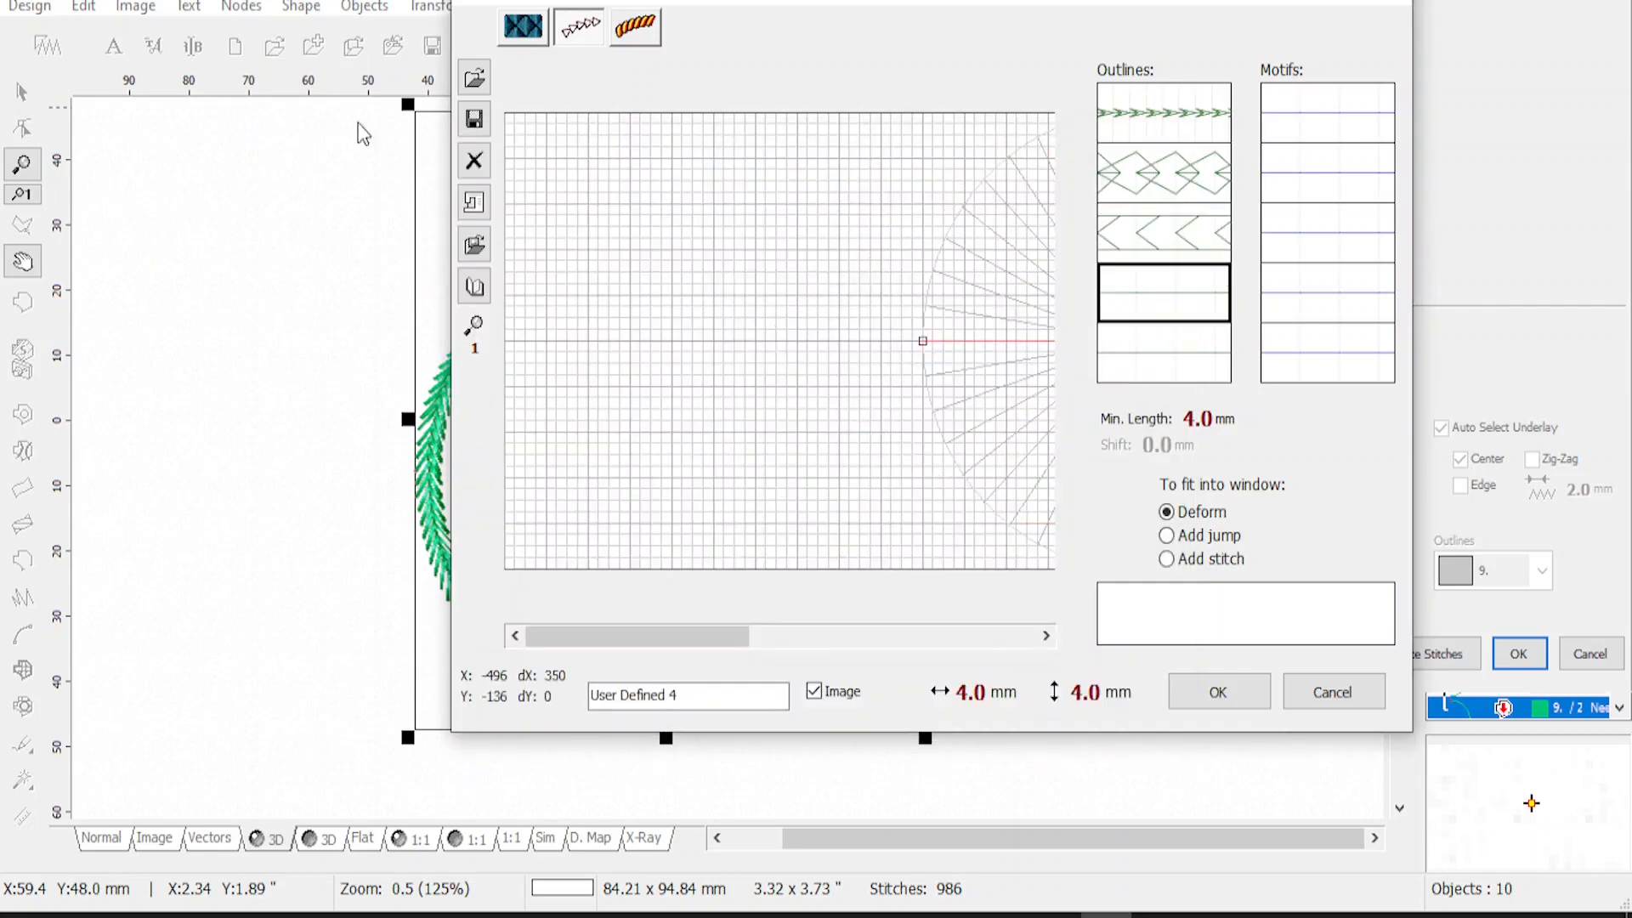
pyautogui.click(465, 75)
pyautogui.moveTo(1152, 247); pyautogui.dragTo(1038, 625)
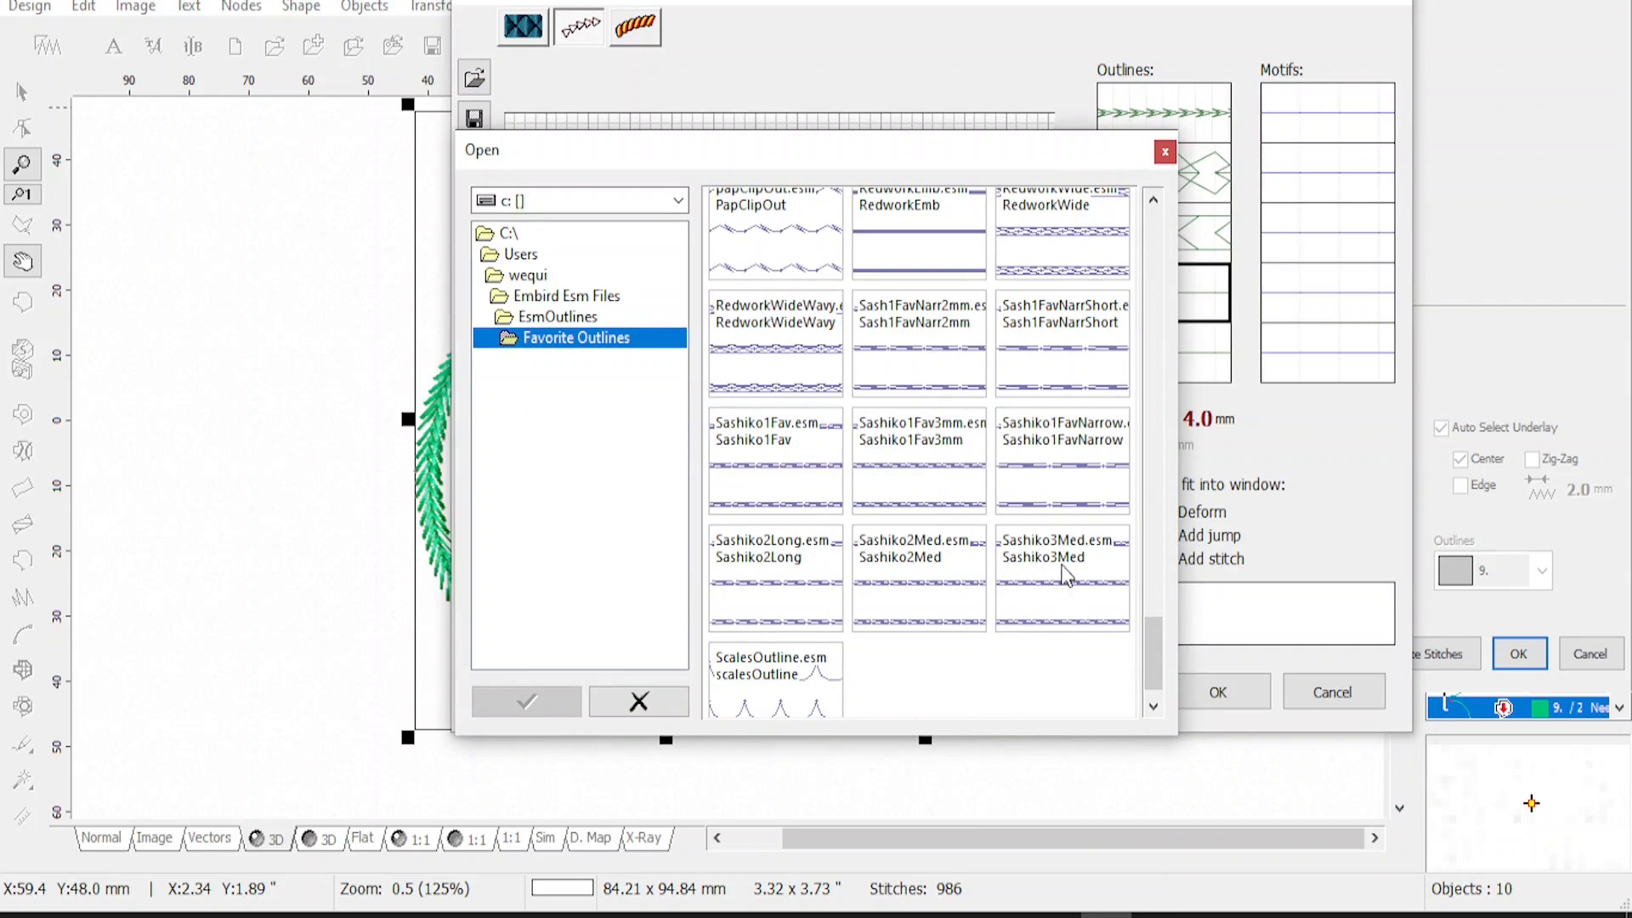
pyautogui.click(1041, 567)
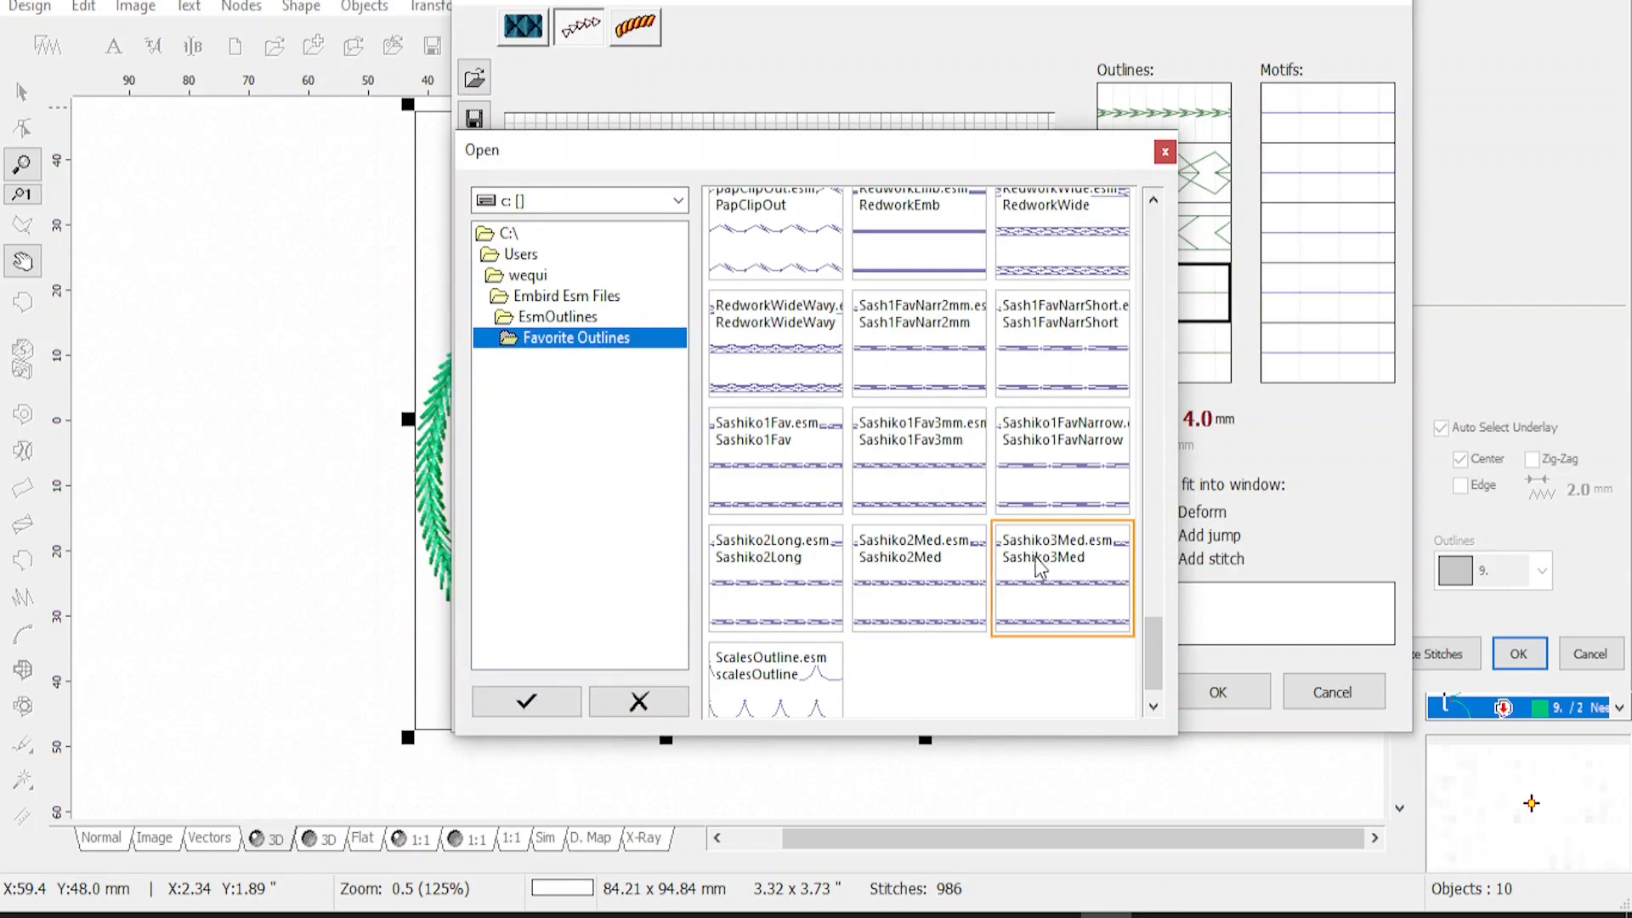
pyautogui.click(526, 702)
# Load FlamesBig.esm from Favorite Outlines into the fifth outline slot and accept the loaded user samples
pyautogui.click(1165, 365)
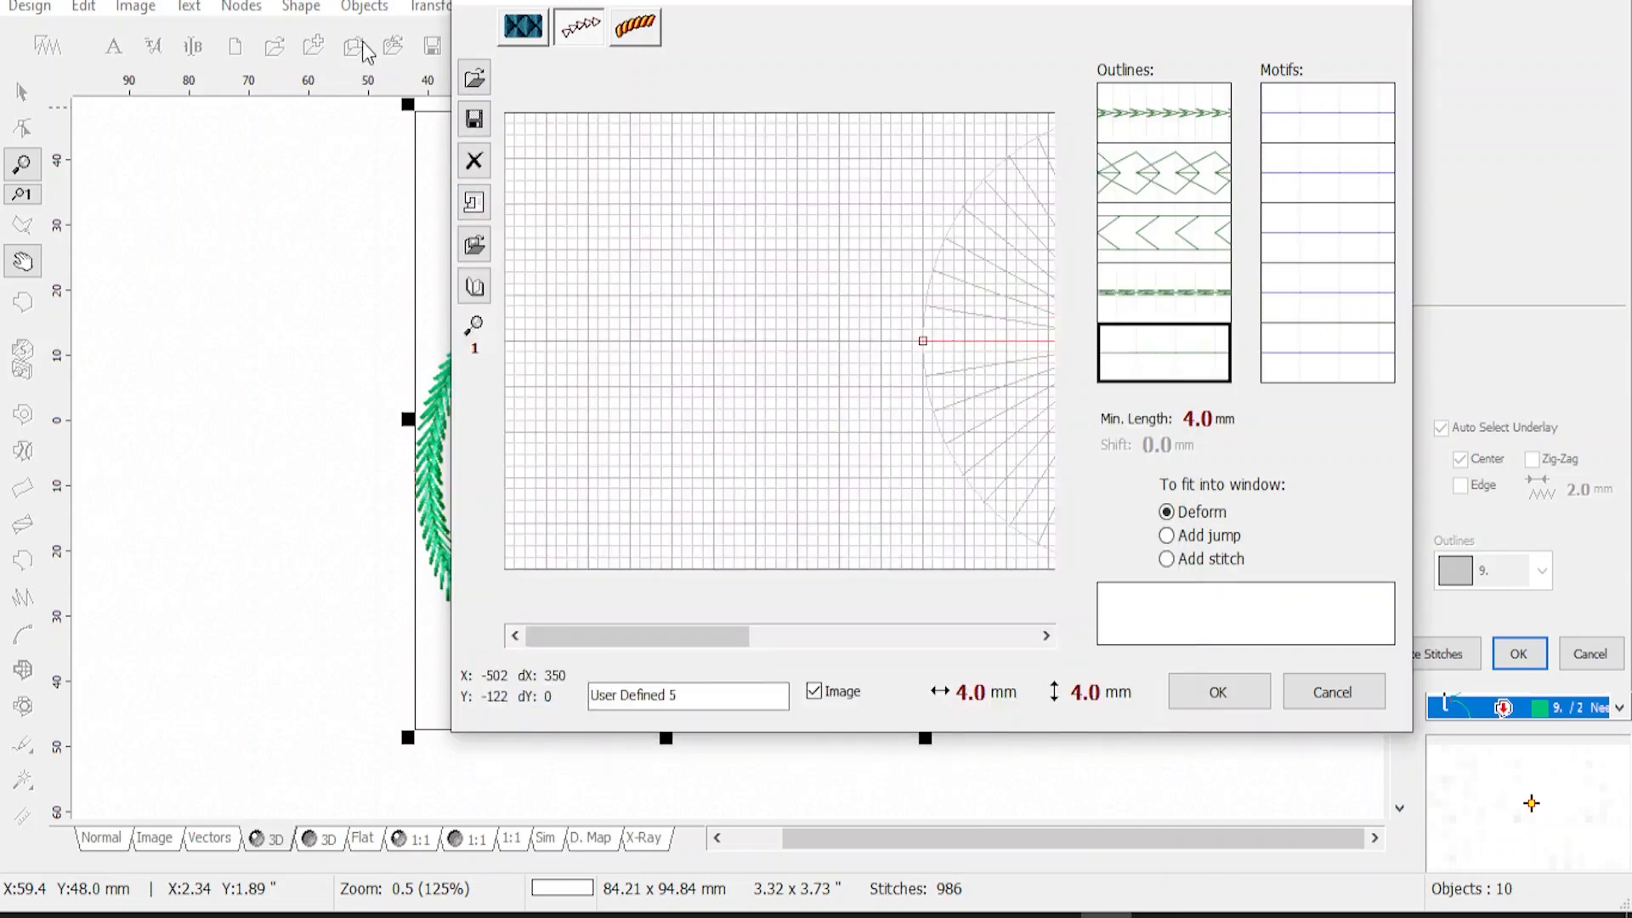
pyautogui.click(474, 78)
pyautogui.moveTo(1156, 255); pyautogui.dragTo(1162, 322)
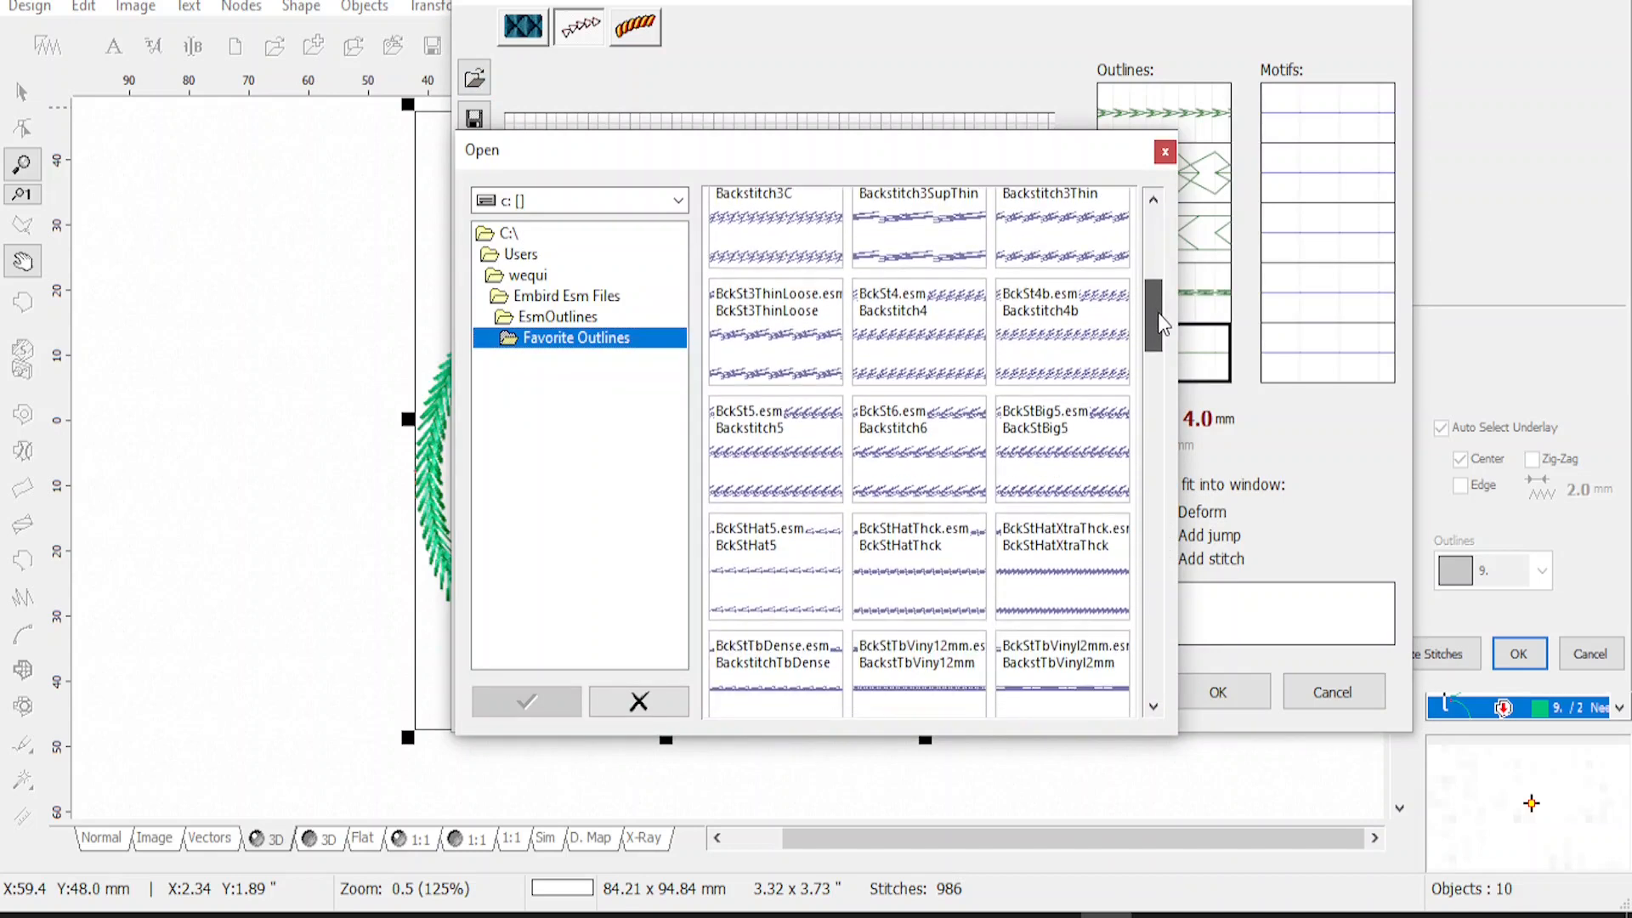
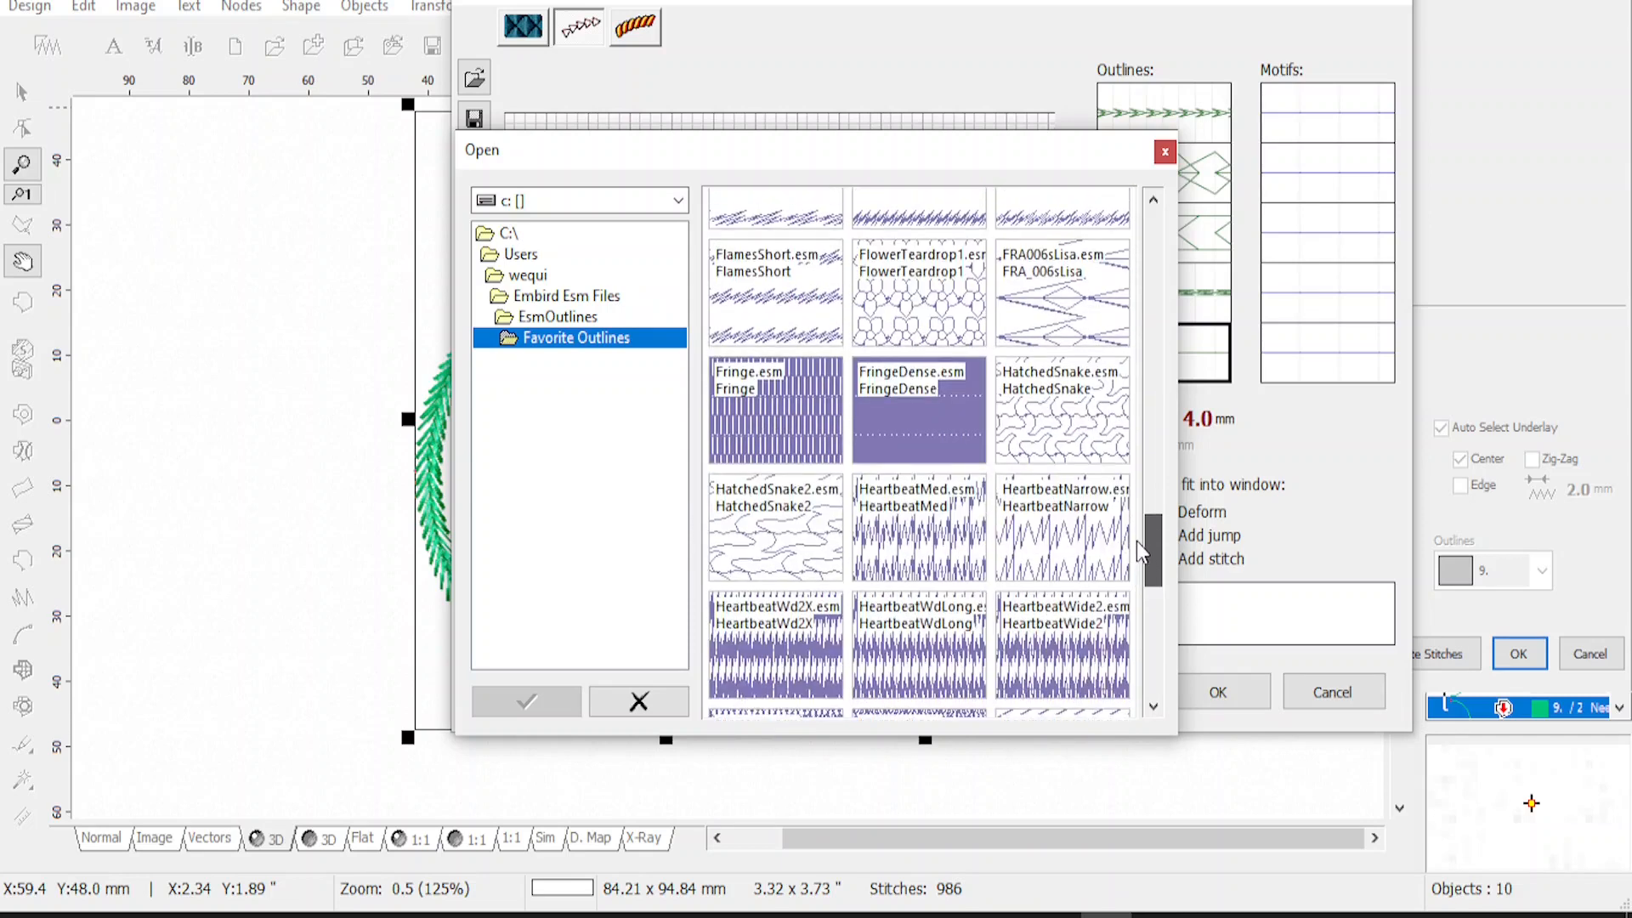
pyautogui.moveTo(1138, 537); pyautogui.dragTo(1134, 542)
pyautogui.click(917, 292)
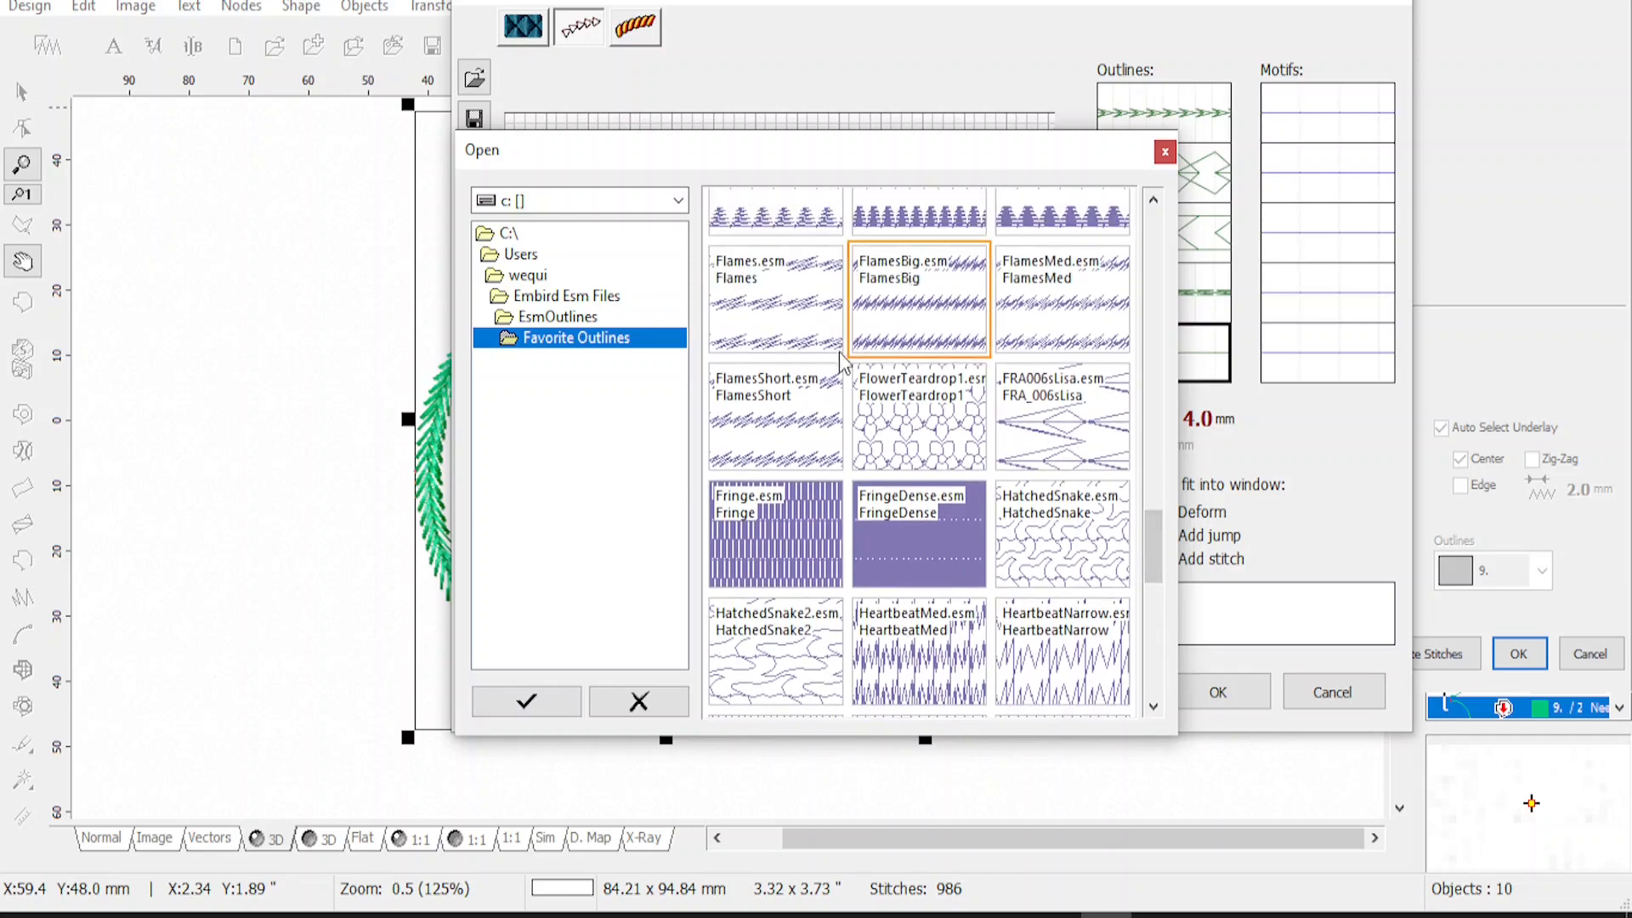
pyautogui.click(527, 697)
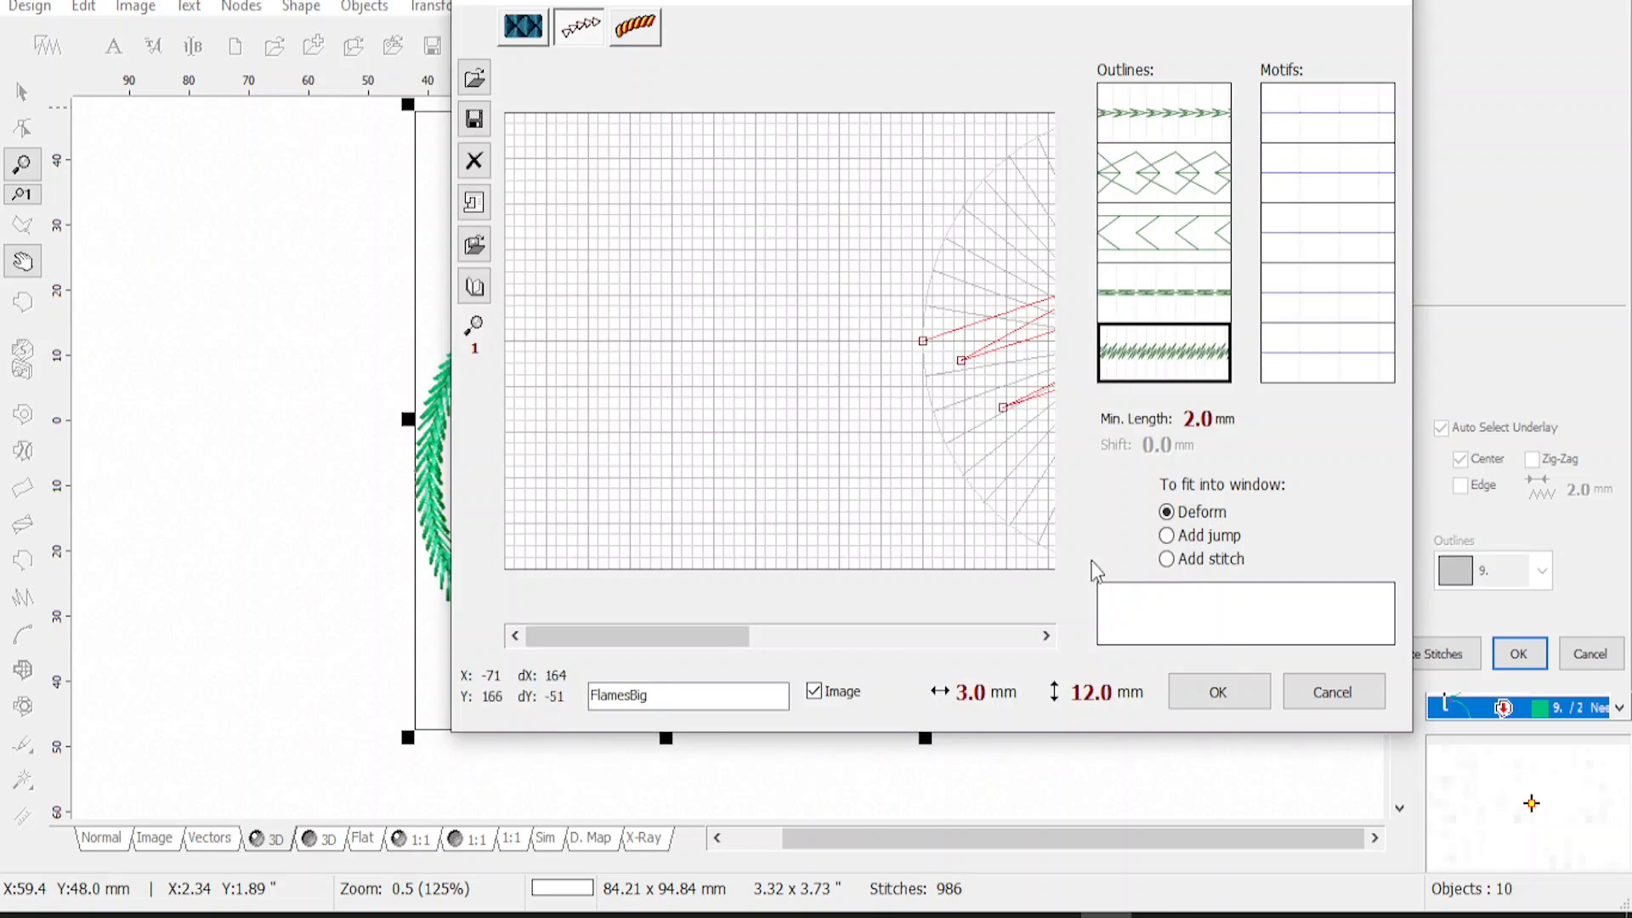
pyautogui.click(1219, 696)
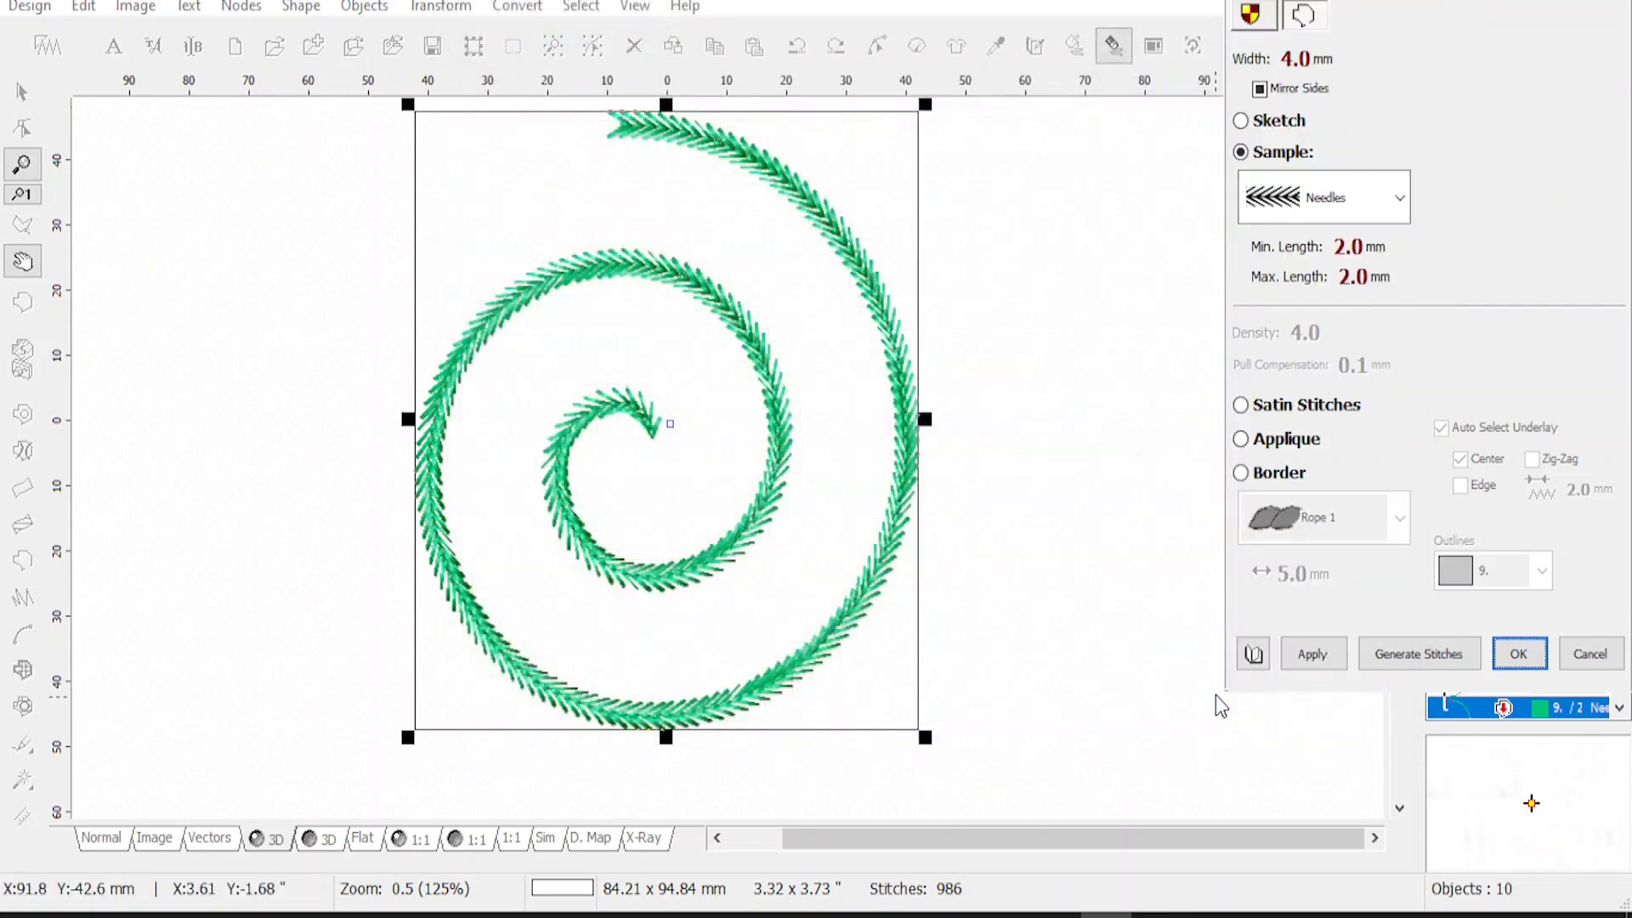
# Apply the ArrowHead6mm outline sample to the spiral
pyautogui.click(1399, 197)
pyautogui.moveTo(1400, 361); pyautogui.dragTo(1399, 246)
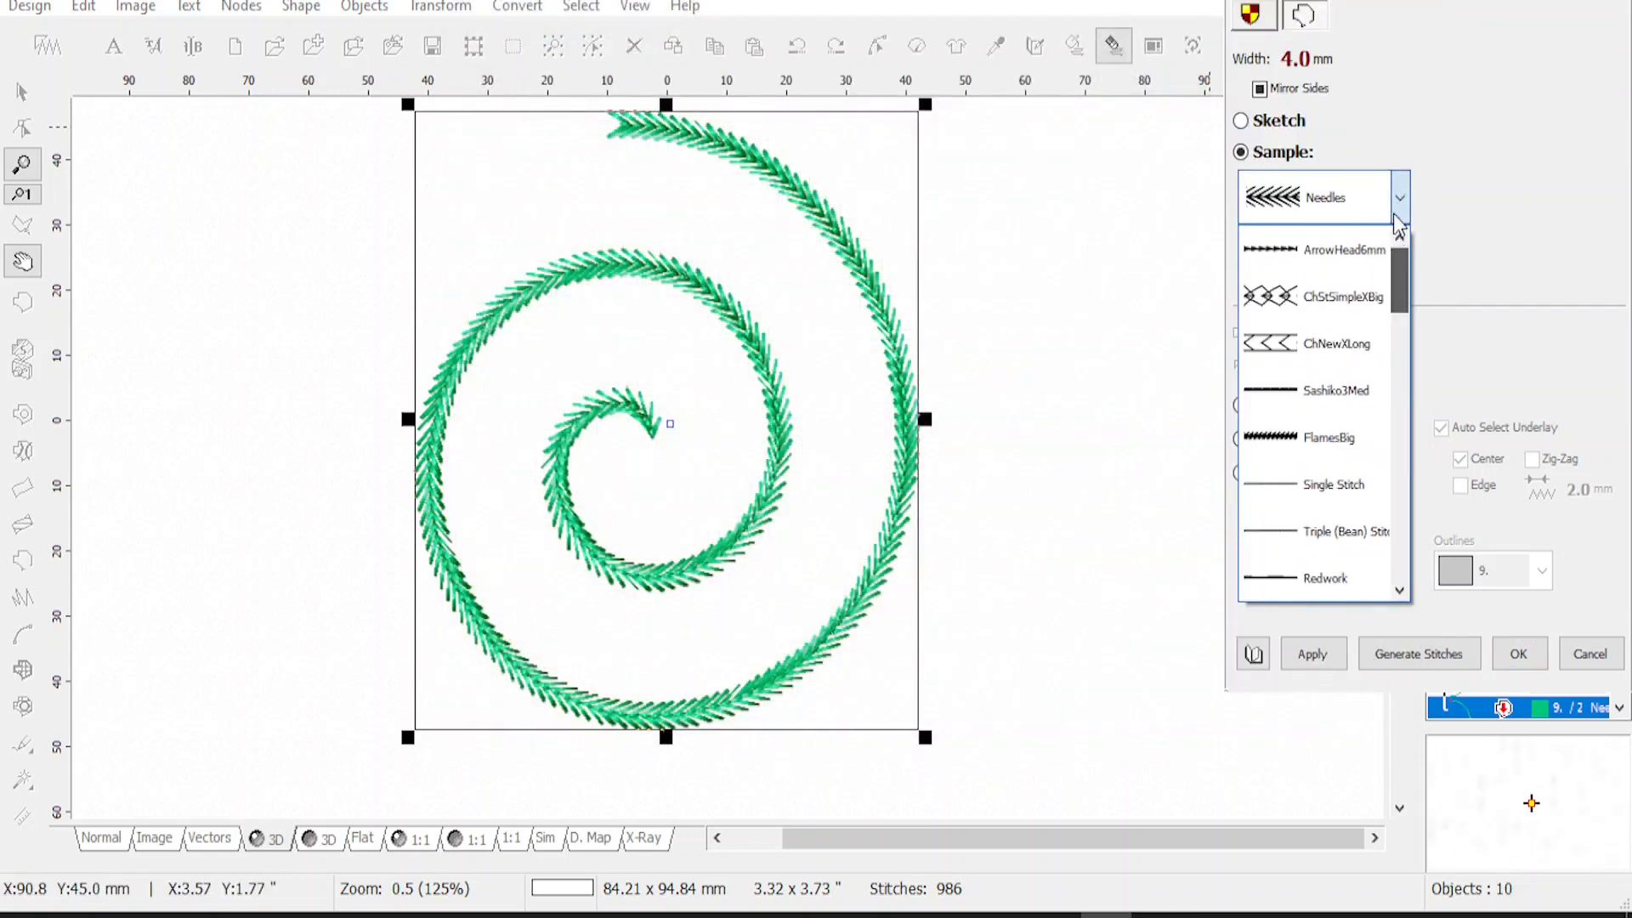
pyautogui.click(1317, 249)
pyautogui.click(1313, 656)
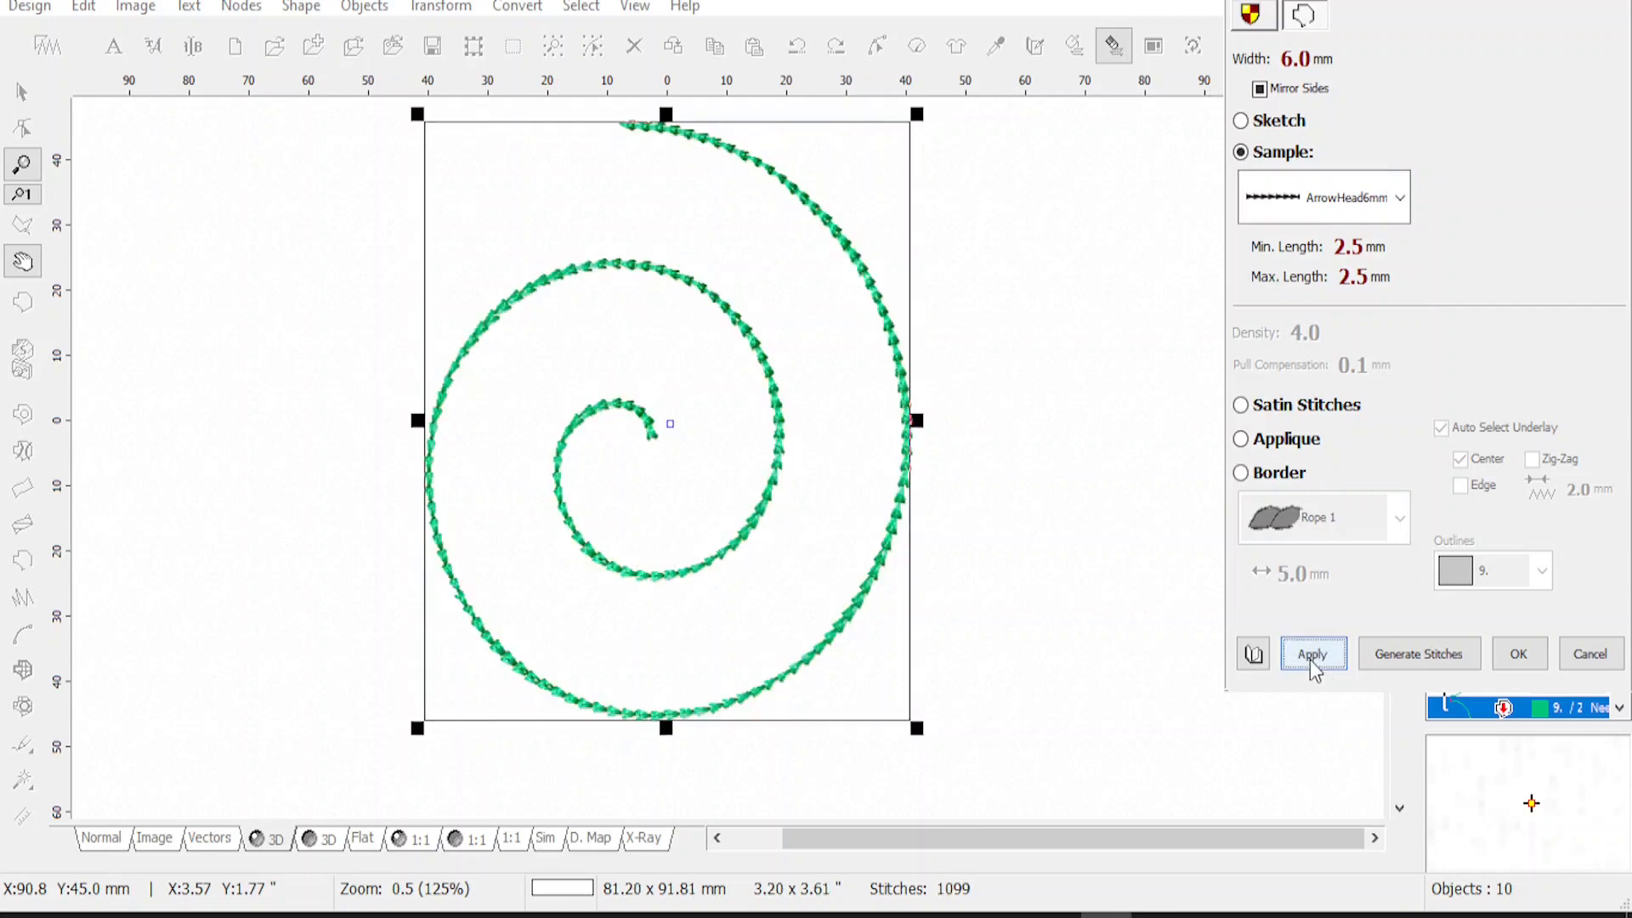
# Apply the ChStSimpleXBig outline sample to the spiral and inspect its stitches up close
pyautogui.click(1399, 197)
pyautogui.scroll(1, 1309, 340)
pyautogui.click(1309, 297)
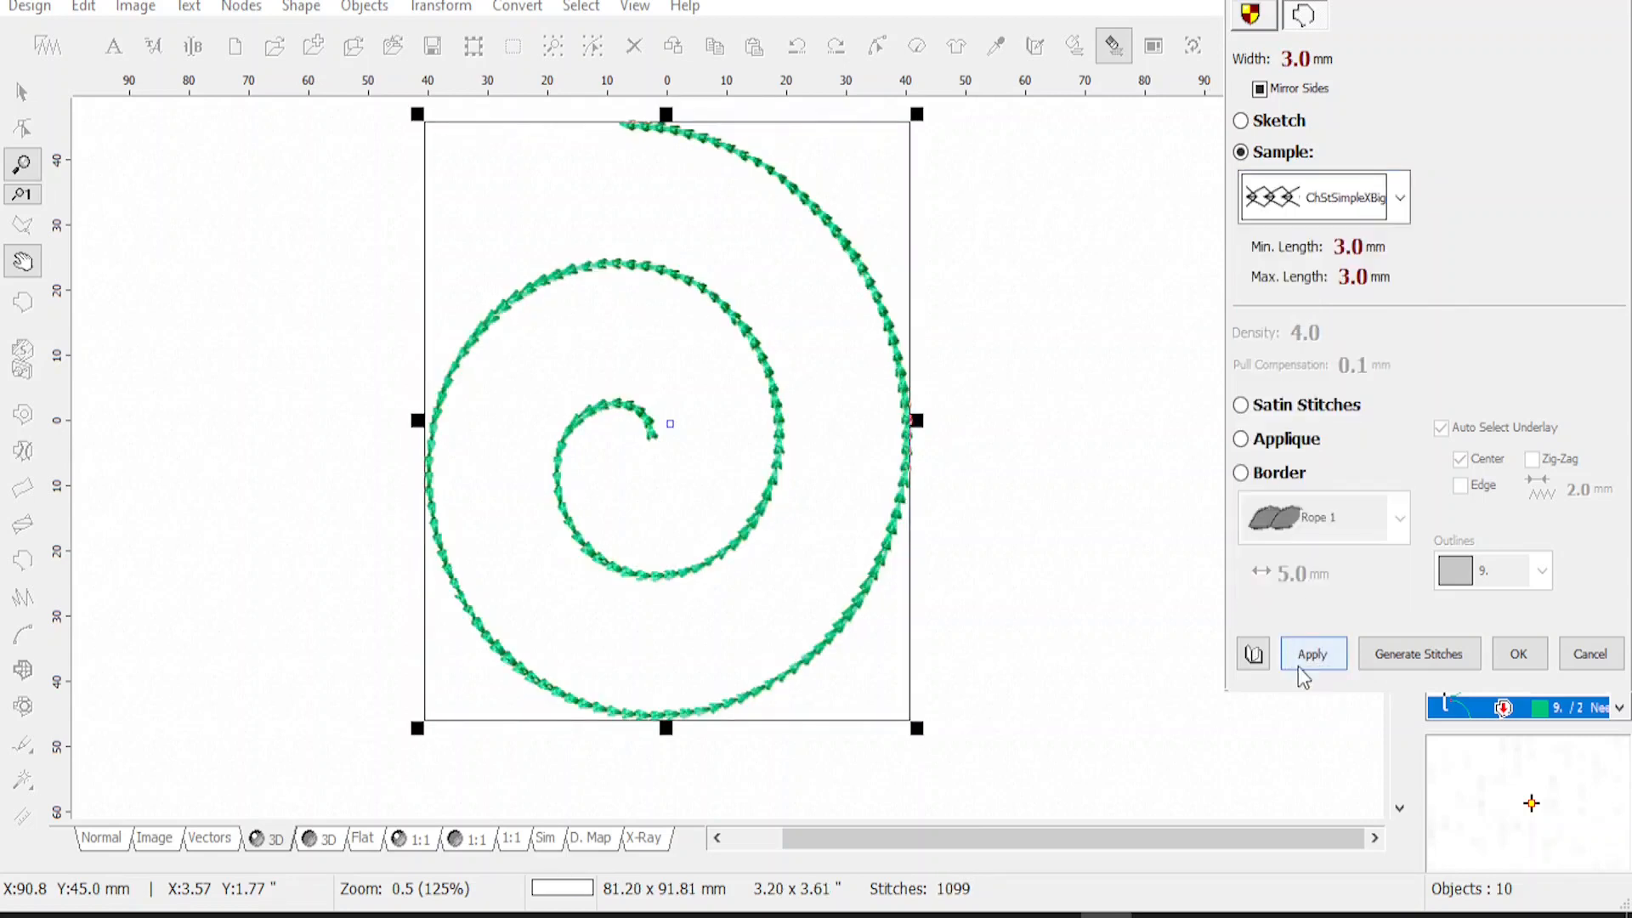
pyautogui.click(1309, 654)
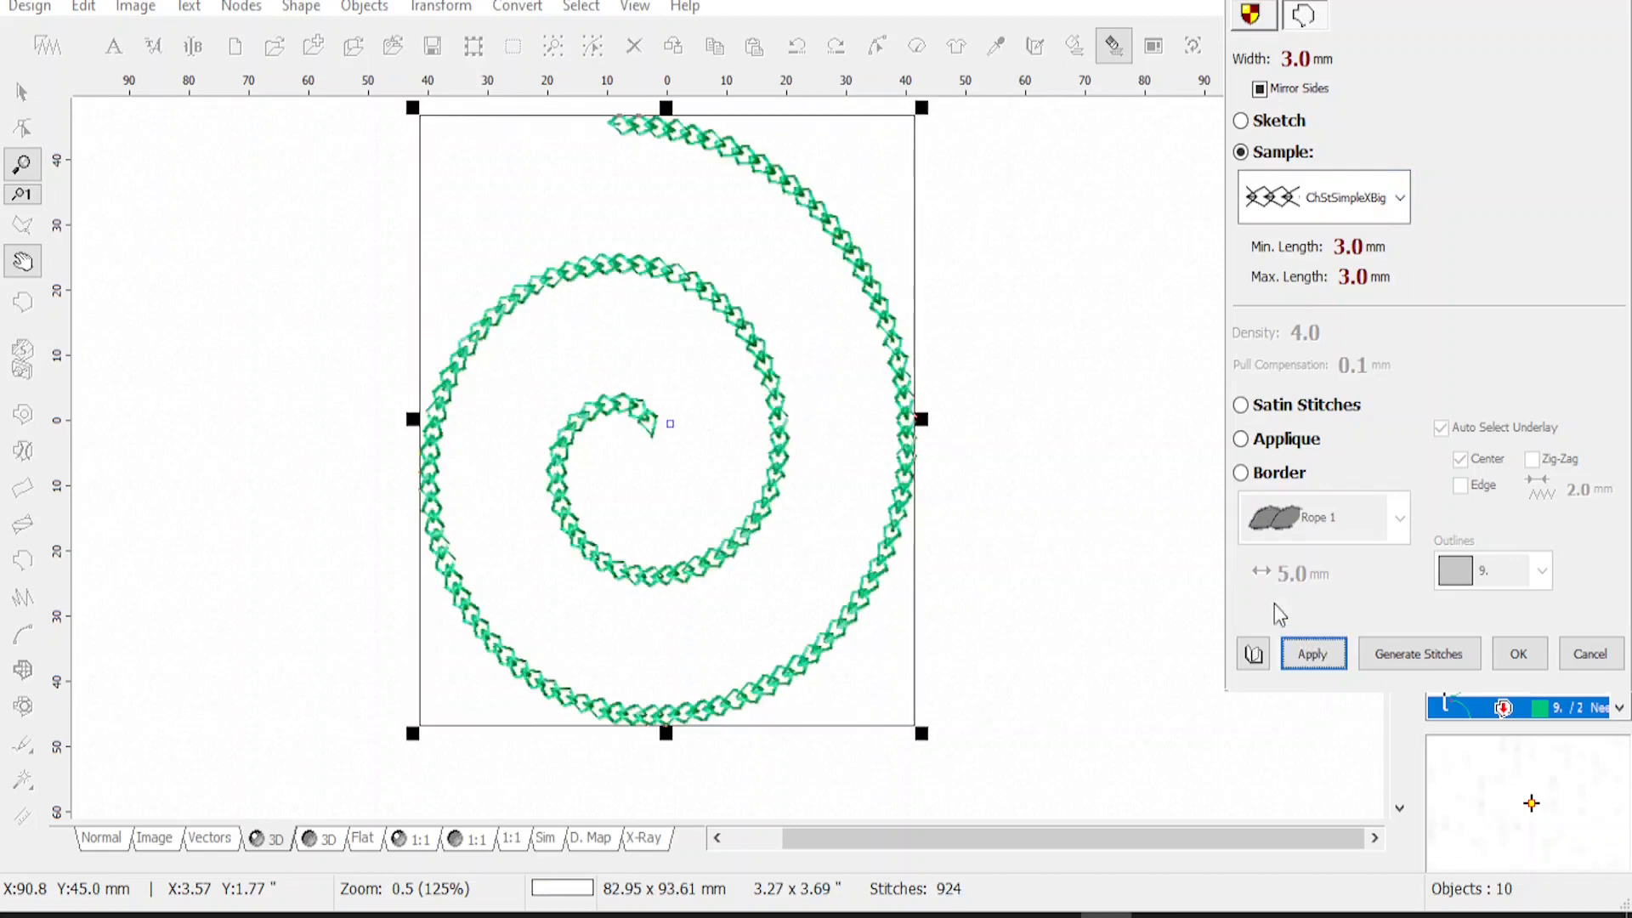
pyautogui.click(884, 462)
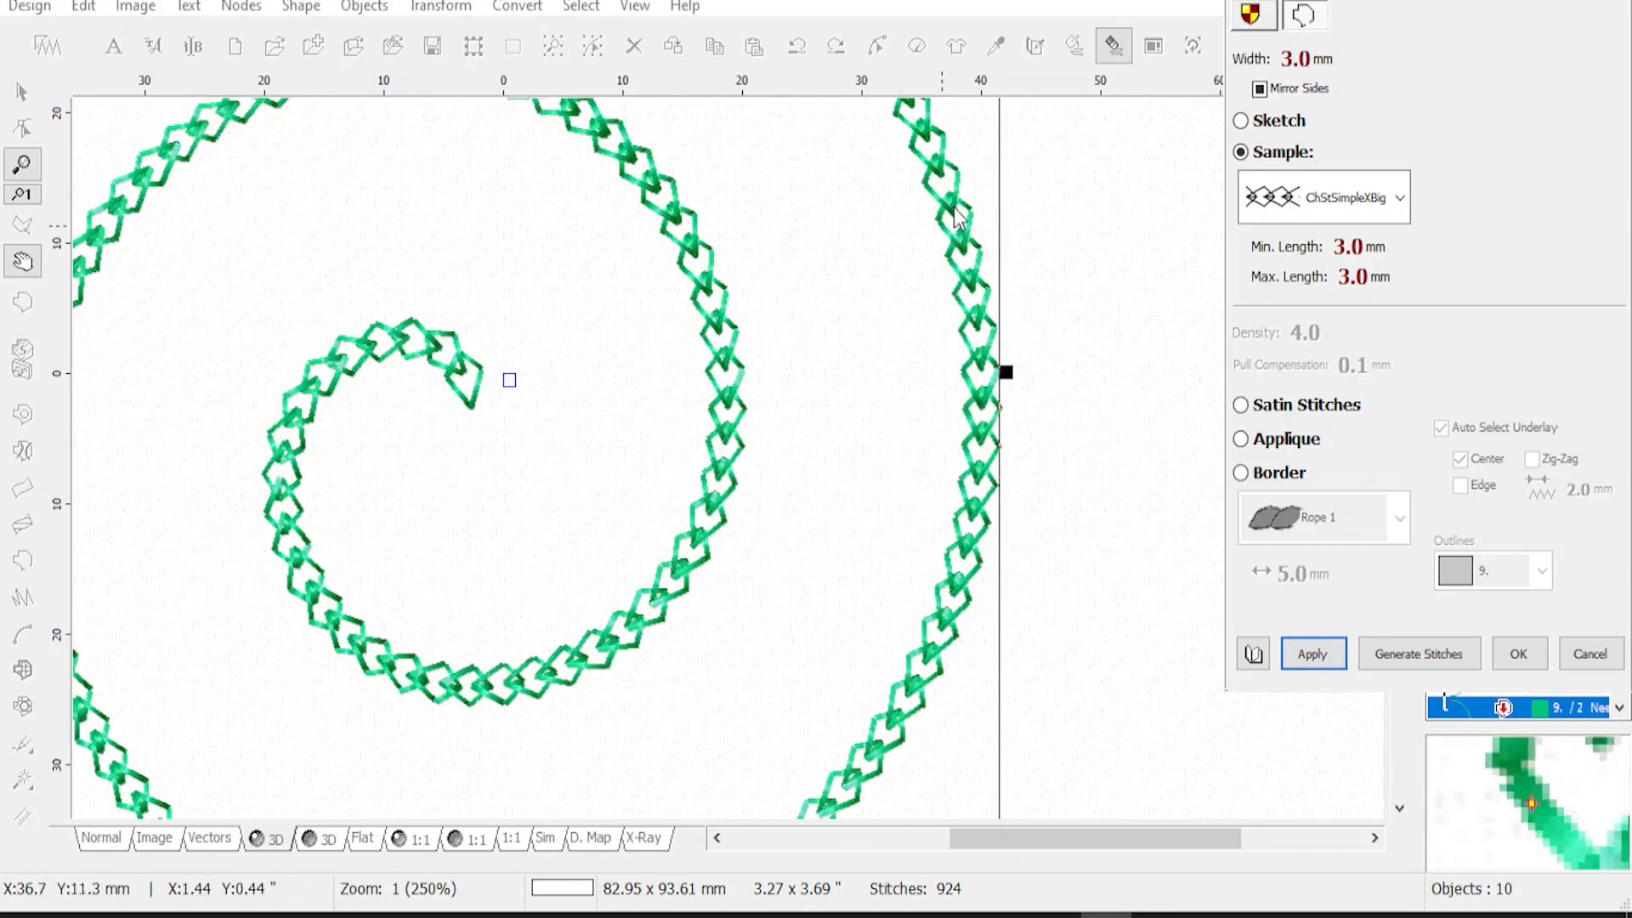
pyautogui.rightClick(967, 321)
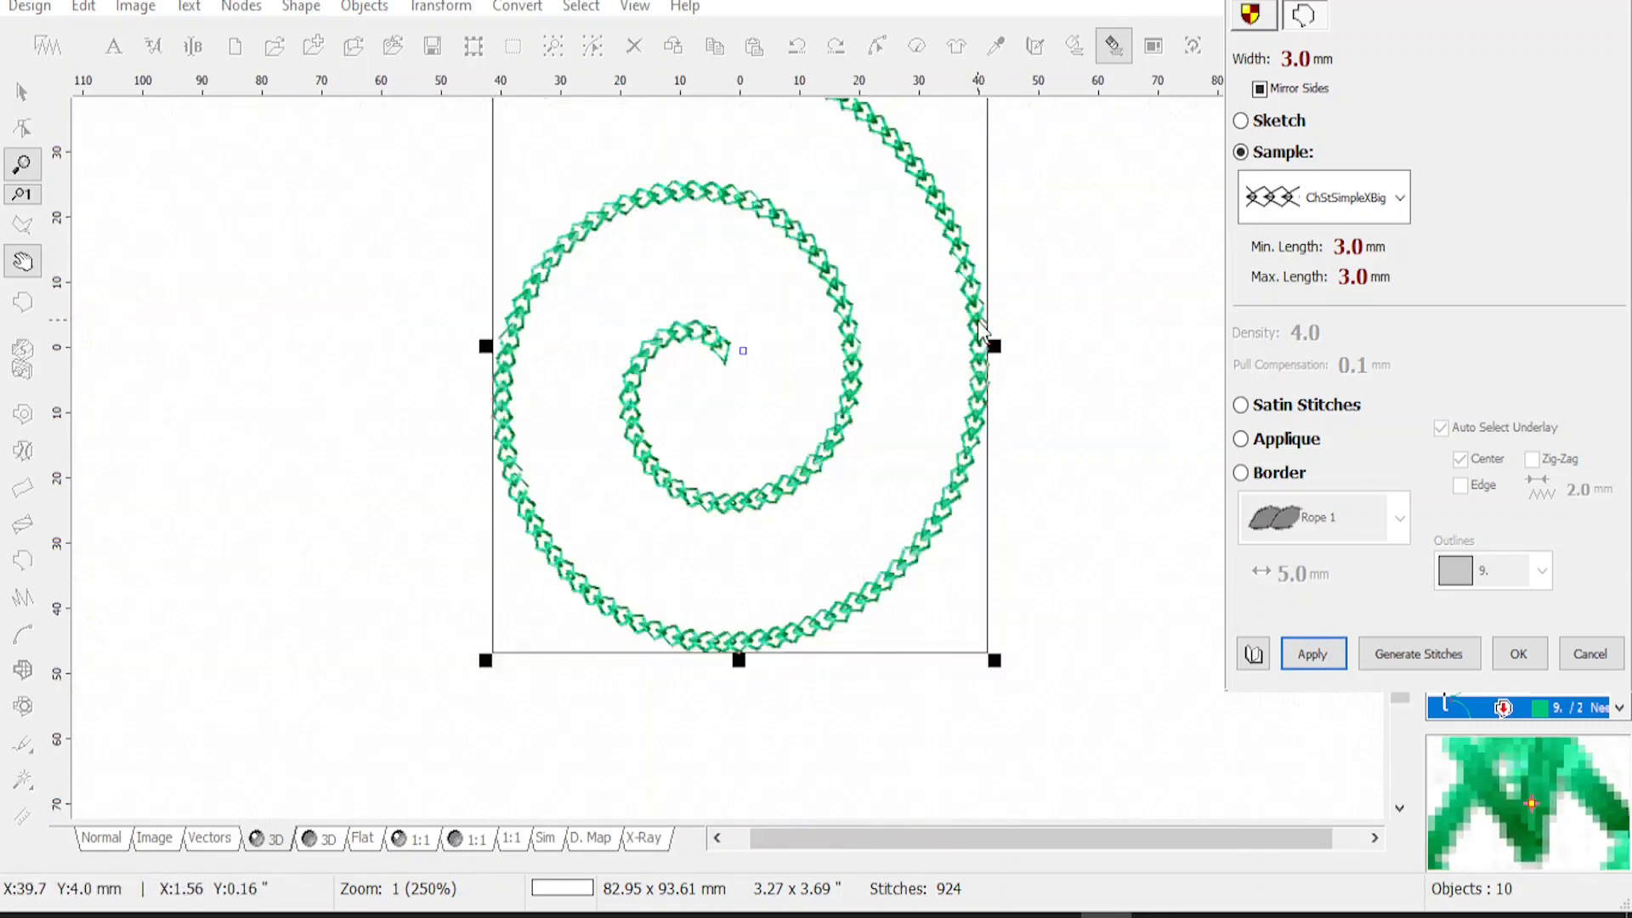
# Apply the built-in Chain Stitch sample to the spiral and inspect it up close for comparison
pyautogui.click(1400, 197)
pyautogui.scroll(-5, 1402, 344)
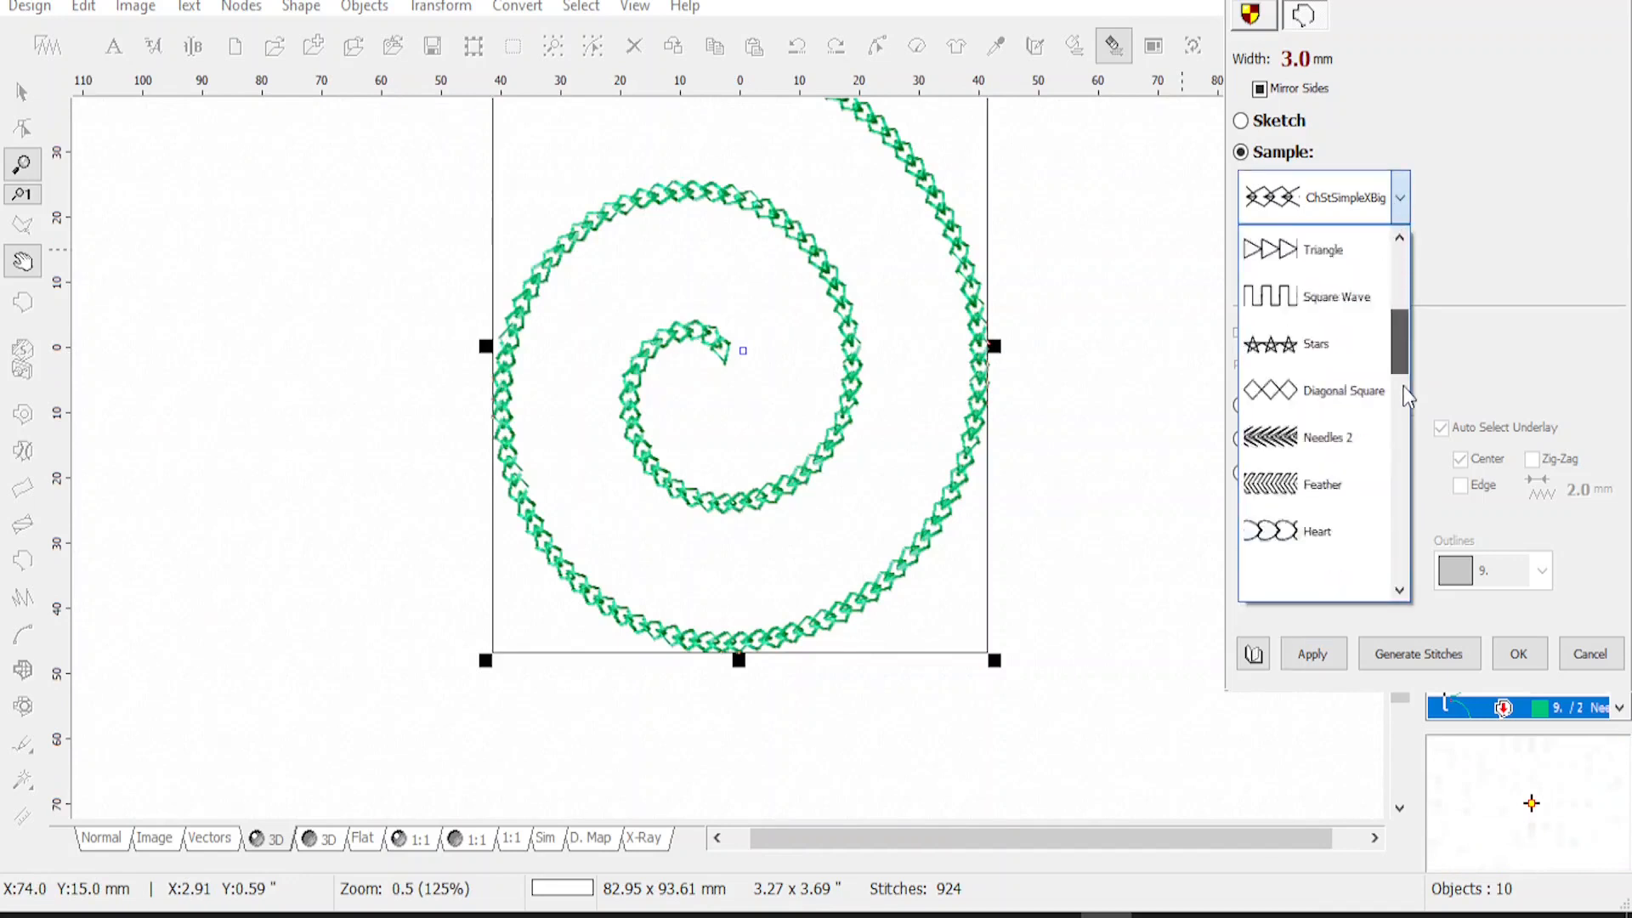
pyautogui.click(1333, 531)
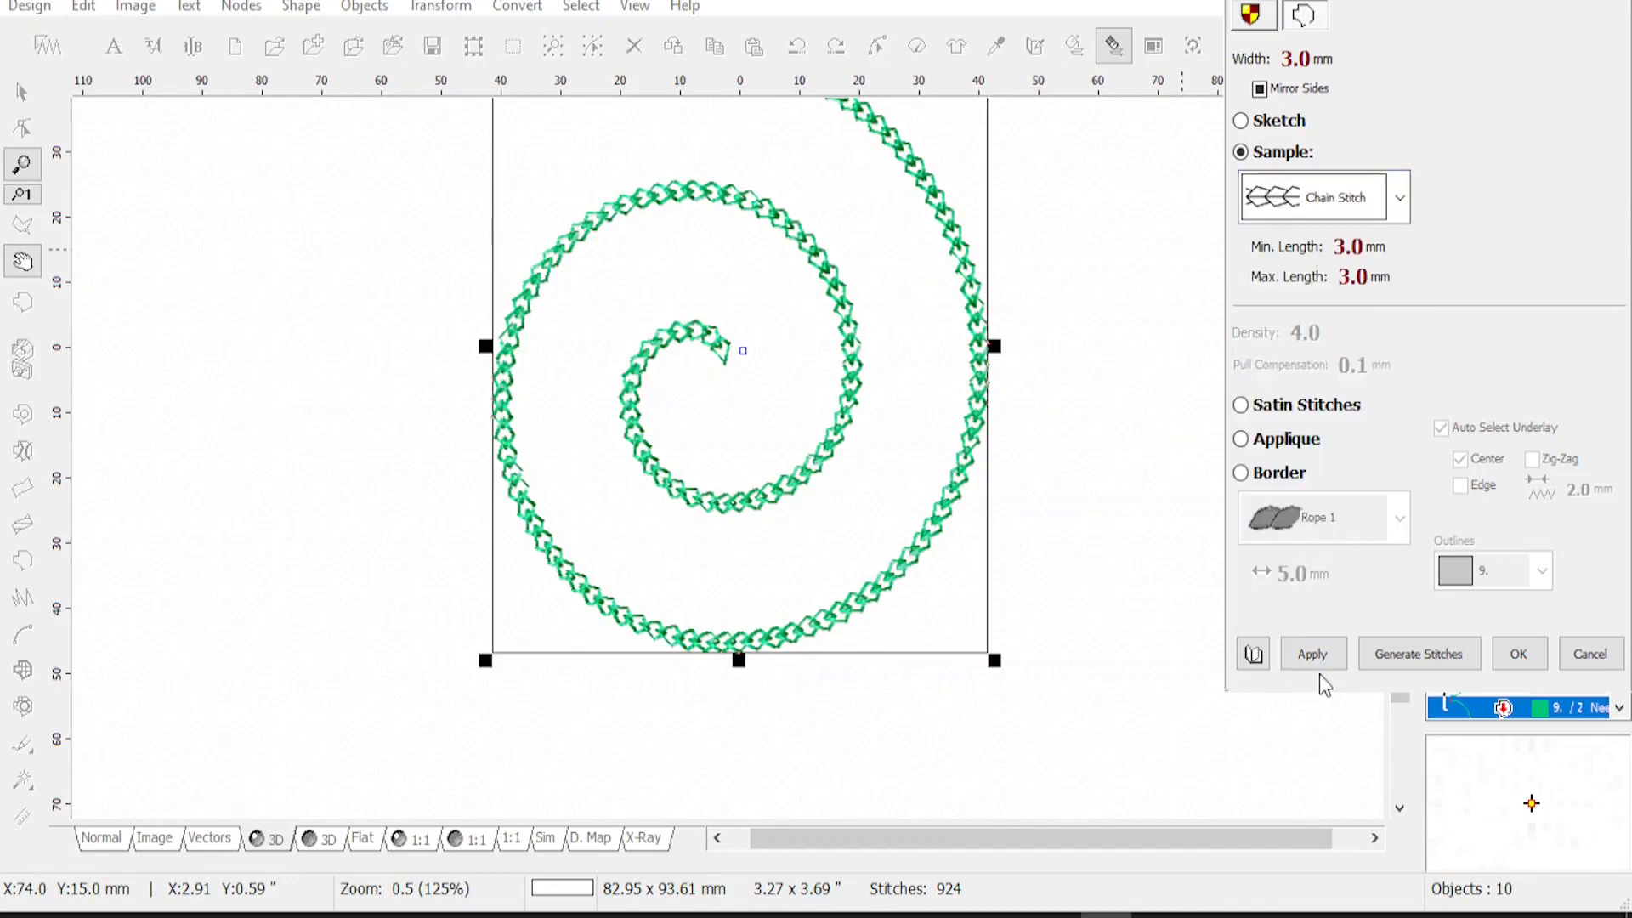
pyautogui.click(1310, 653)
pyautogui.click(921, 358)
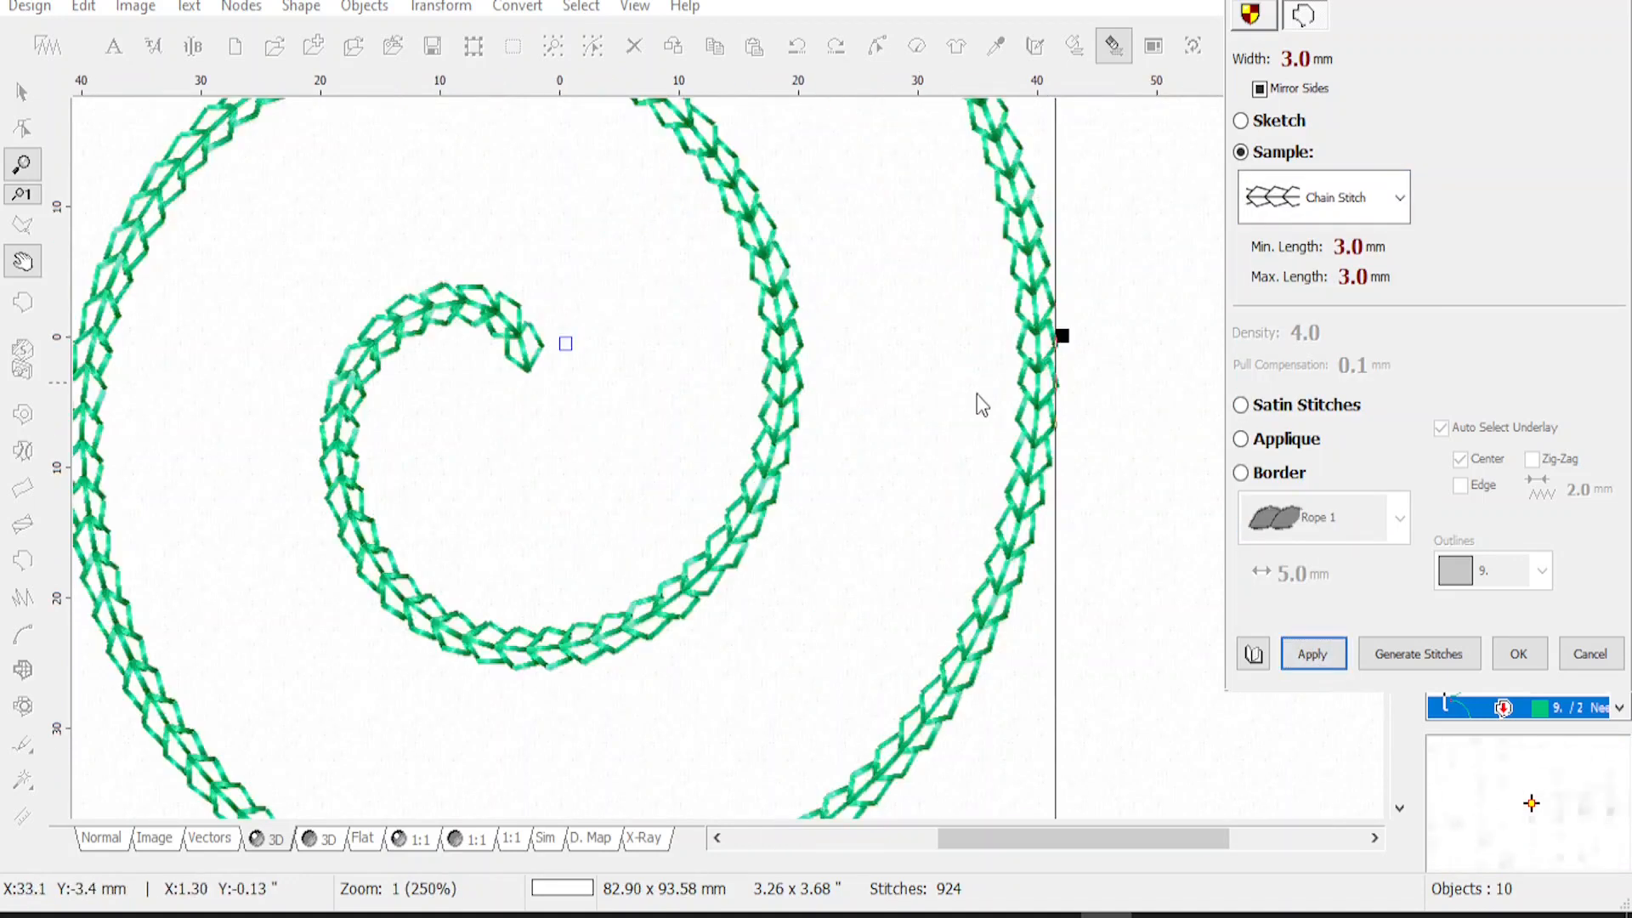
# Apply the ChNewXLong outline sample to the spiral and inspect its stitches
pyautogui.click(1399, 198)
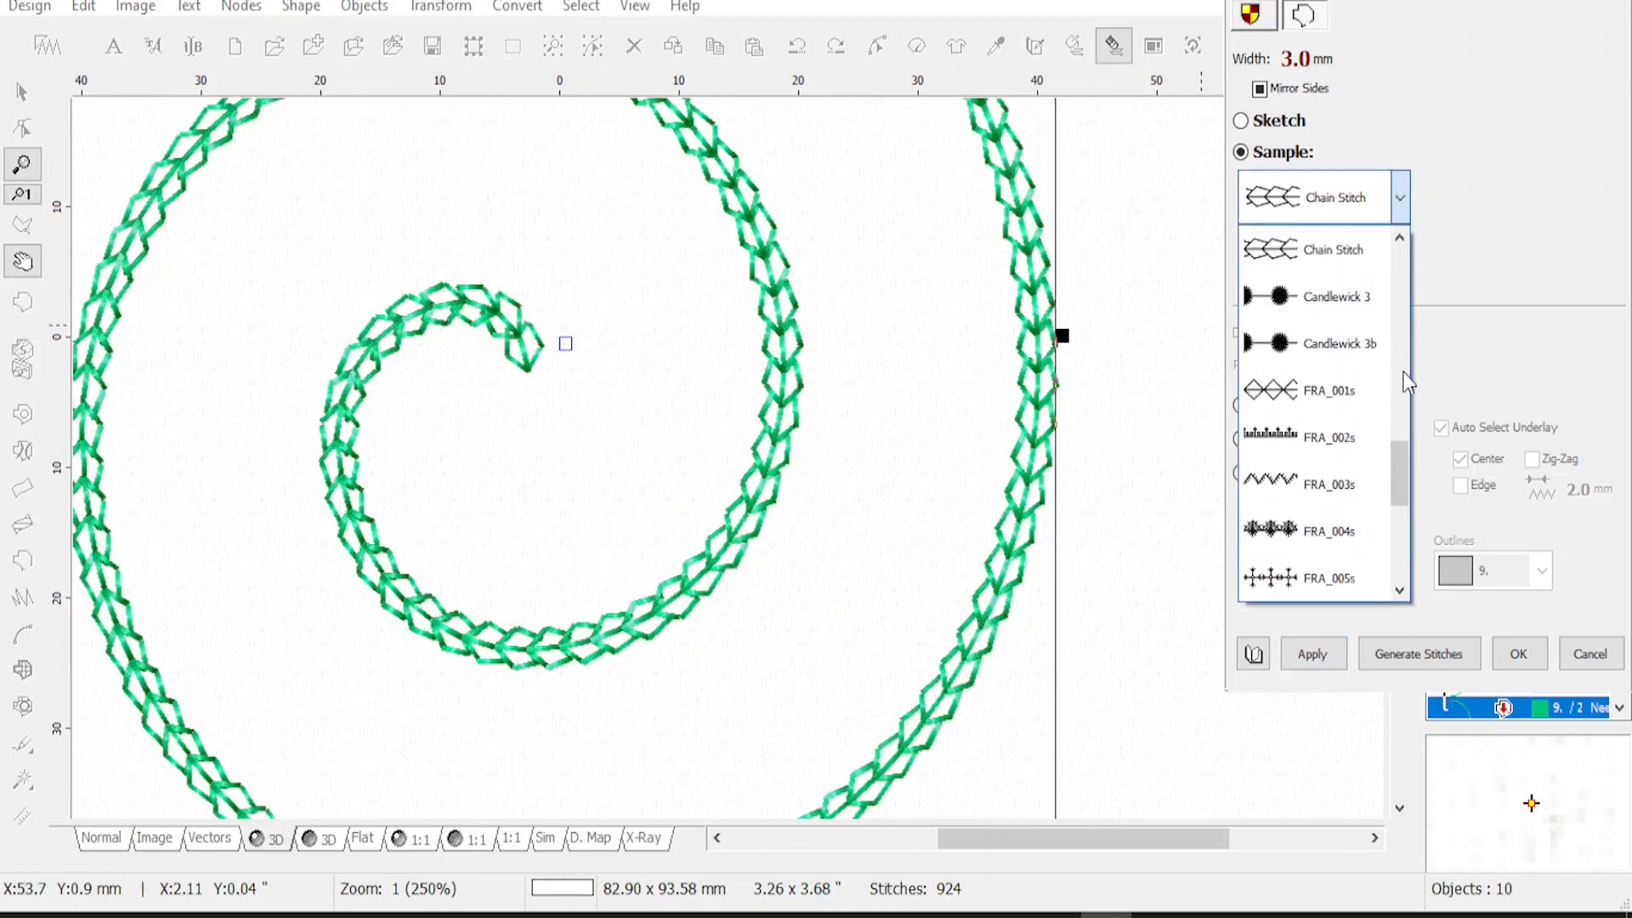
pyautogui.moveTo(1396, 427); pyautogui.dragTo(1390, 379)
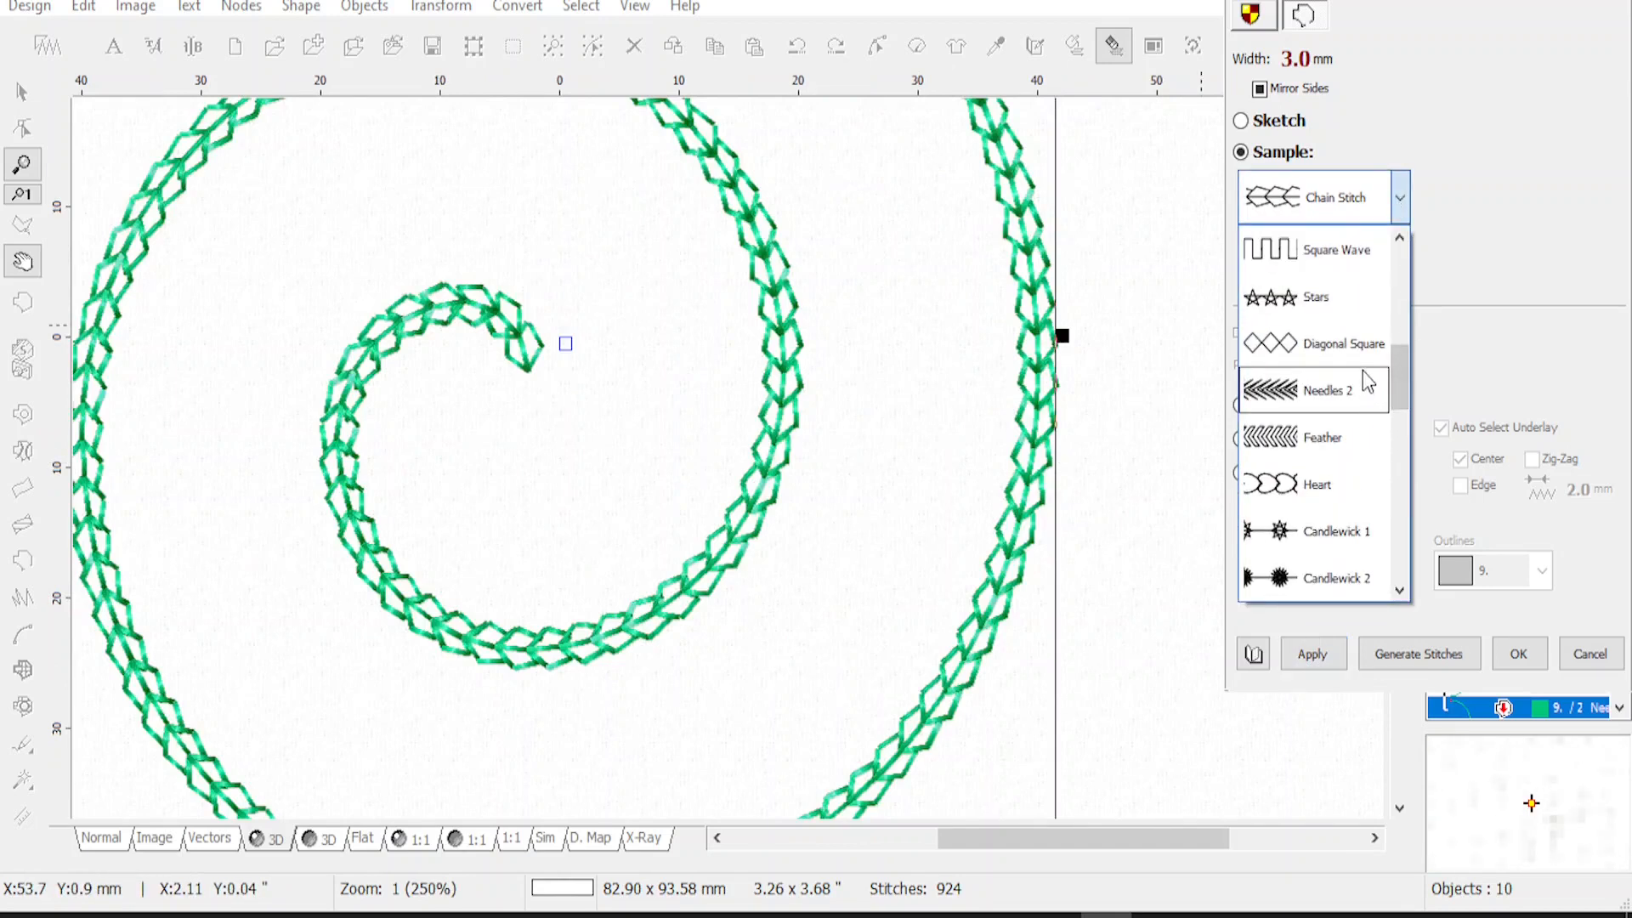
pyautogui.scroll(6, 1384, 338)
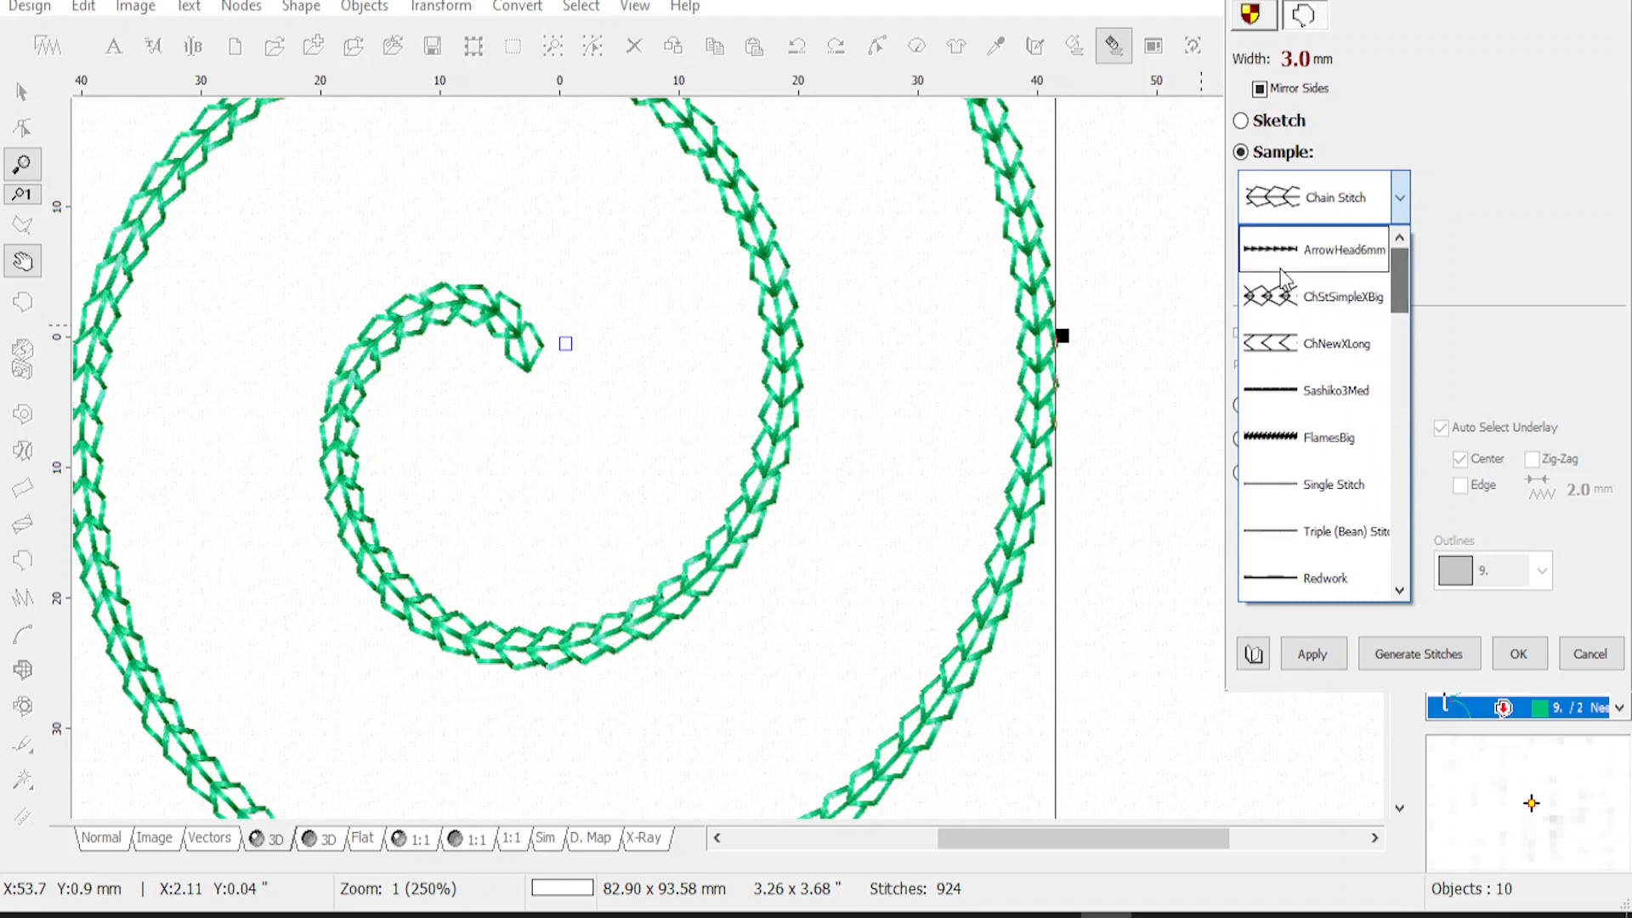
pyautogui.click(1383, 339)
pyautogui.click(1313, 658)
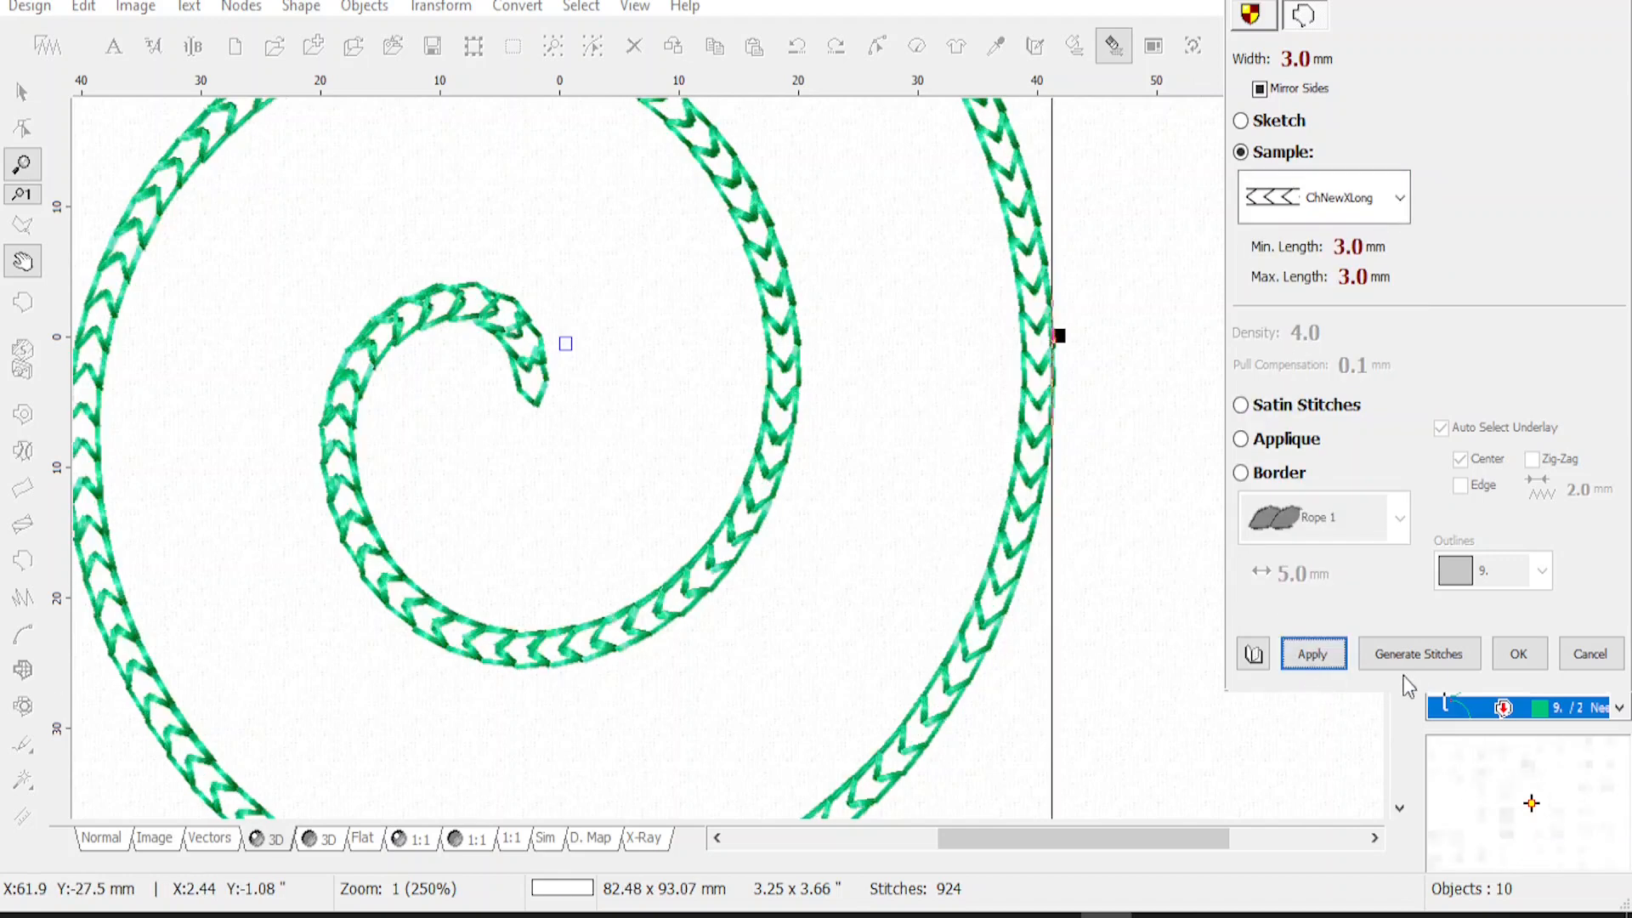
pyautogui.scroll(-1, 1145, 719)
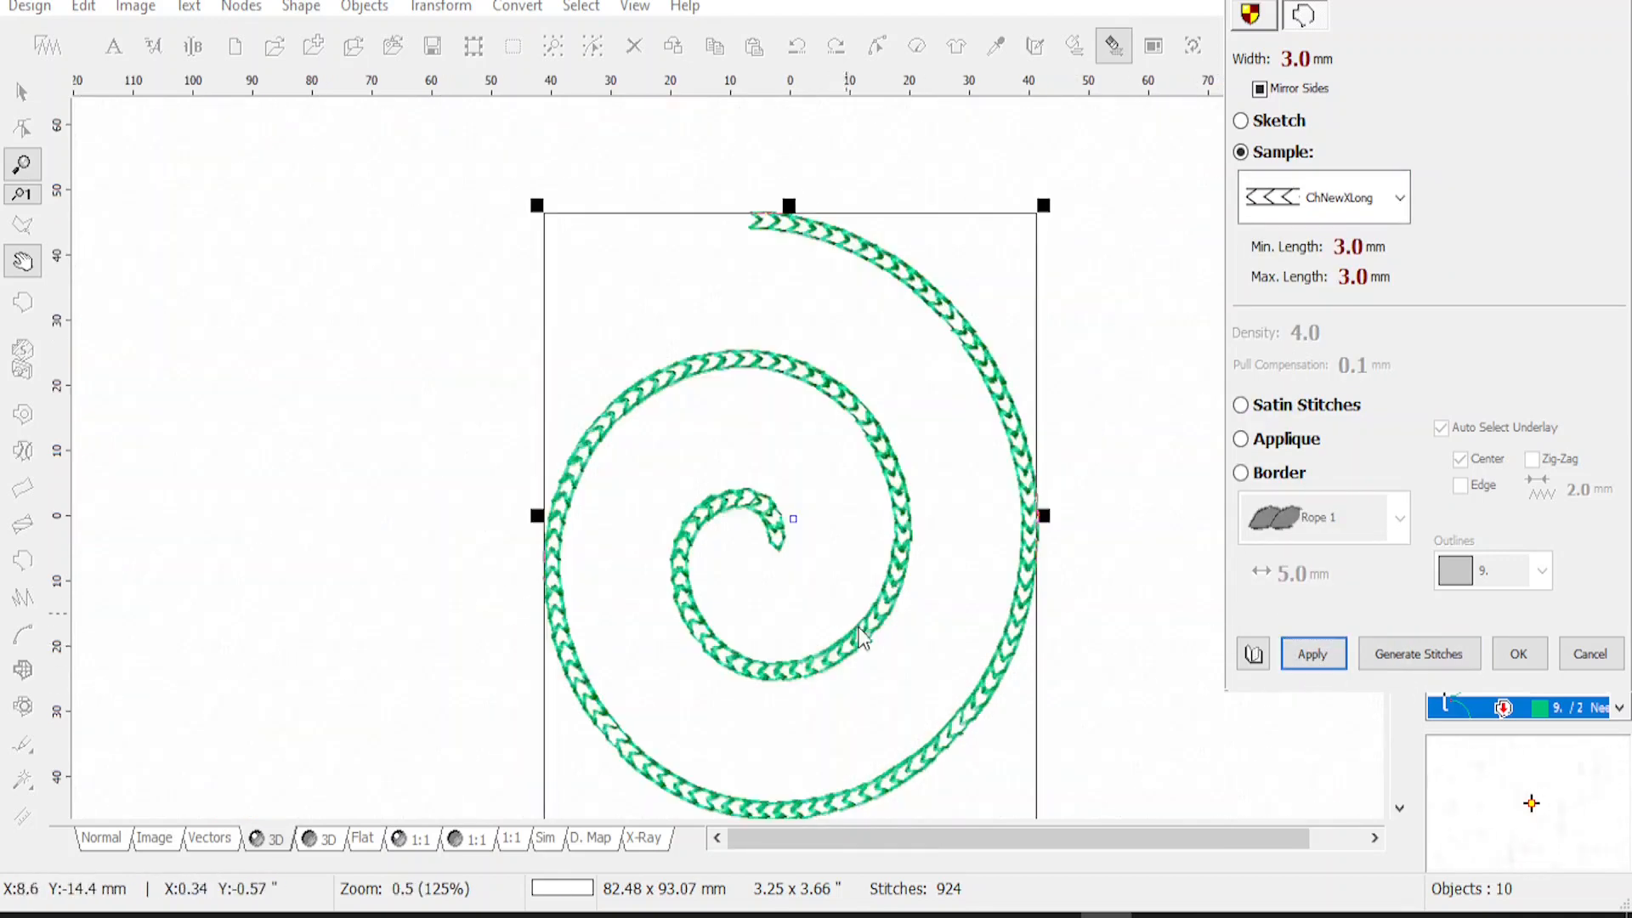
pyautogui.scroll(1, 1001, 750)
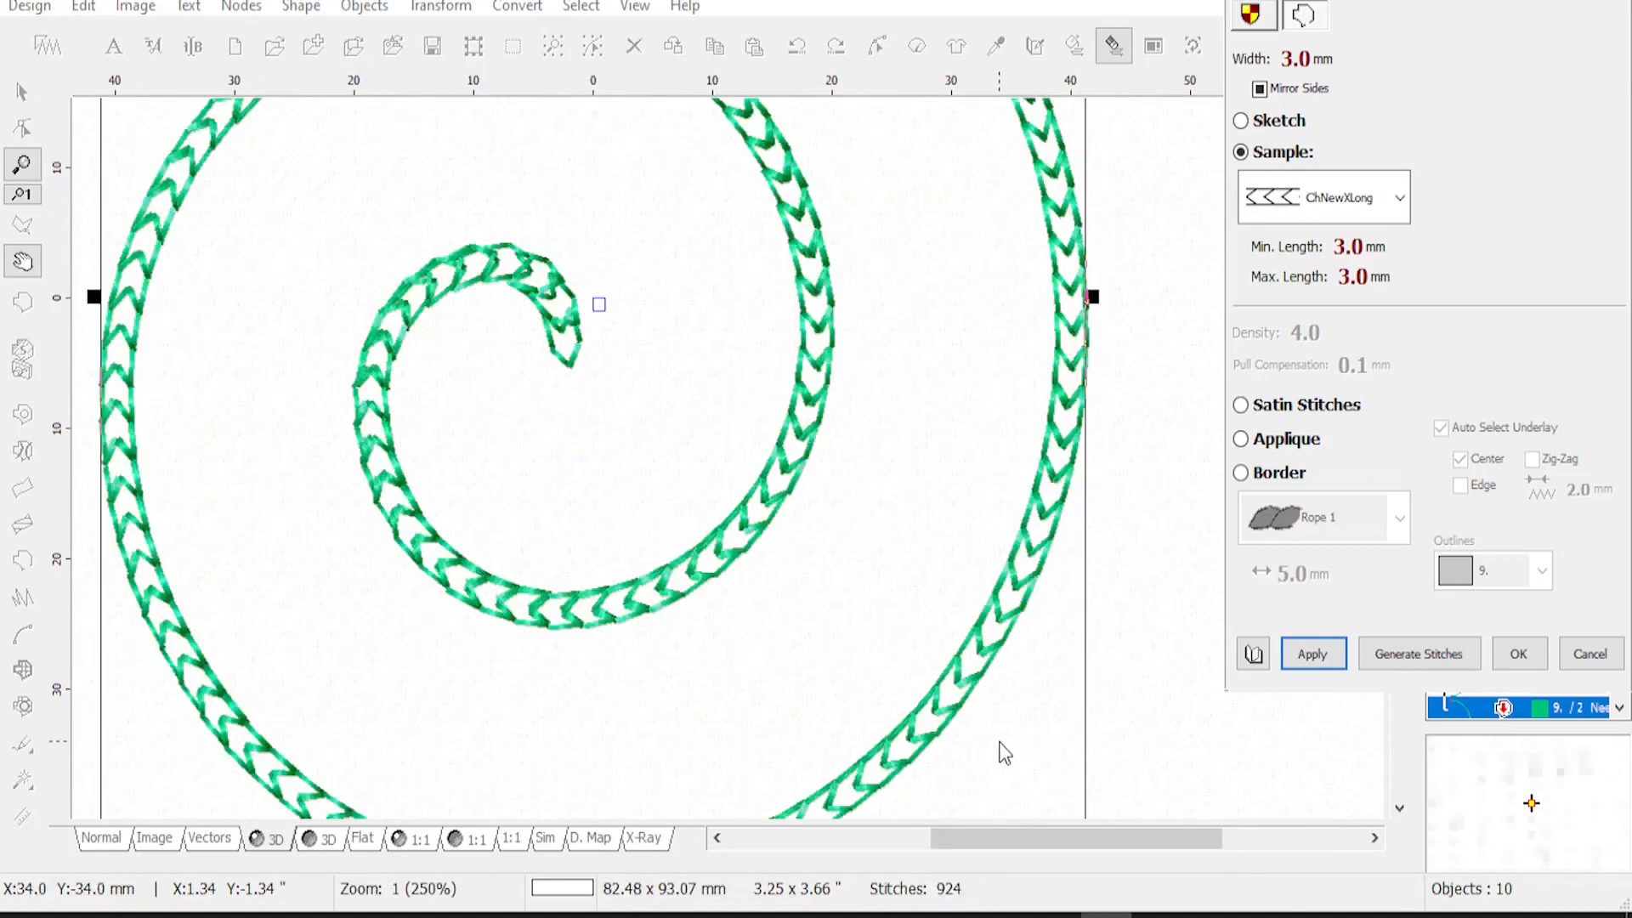
pyautogui.scroll(-1, 1007, 748)
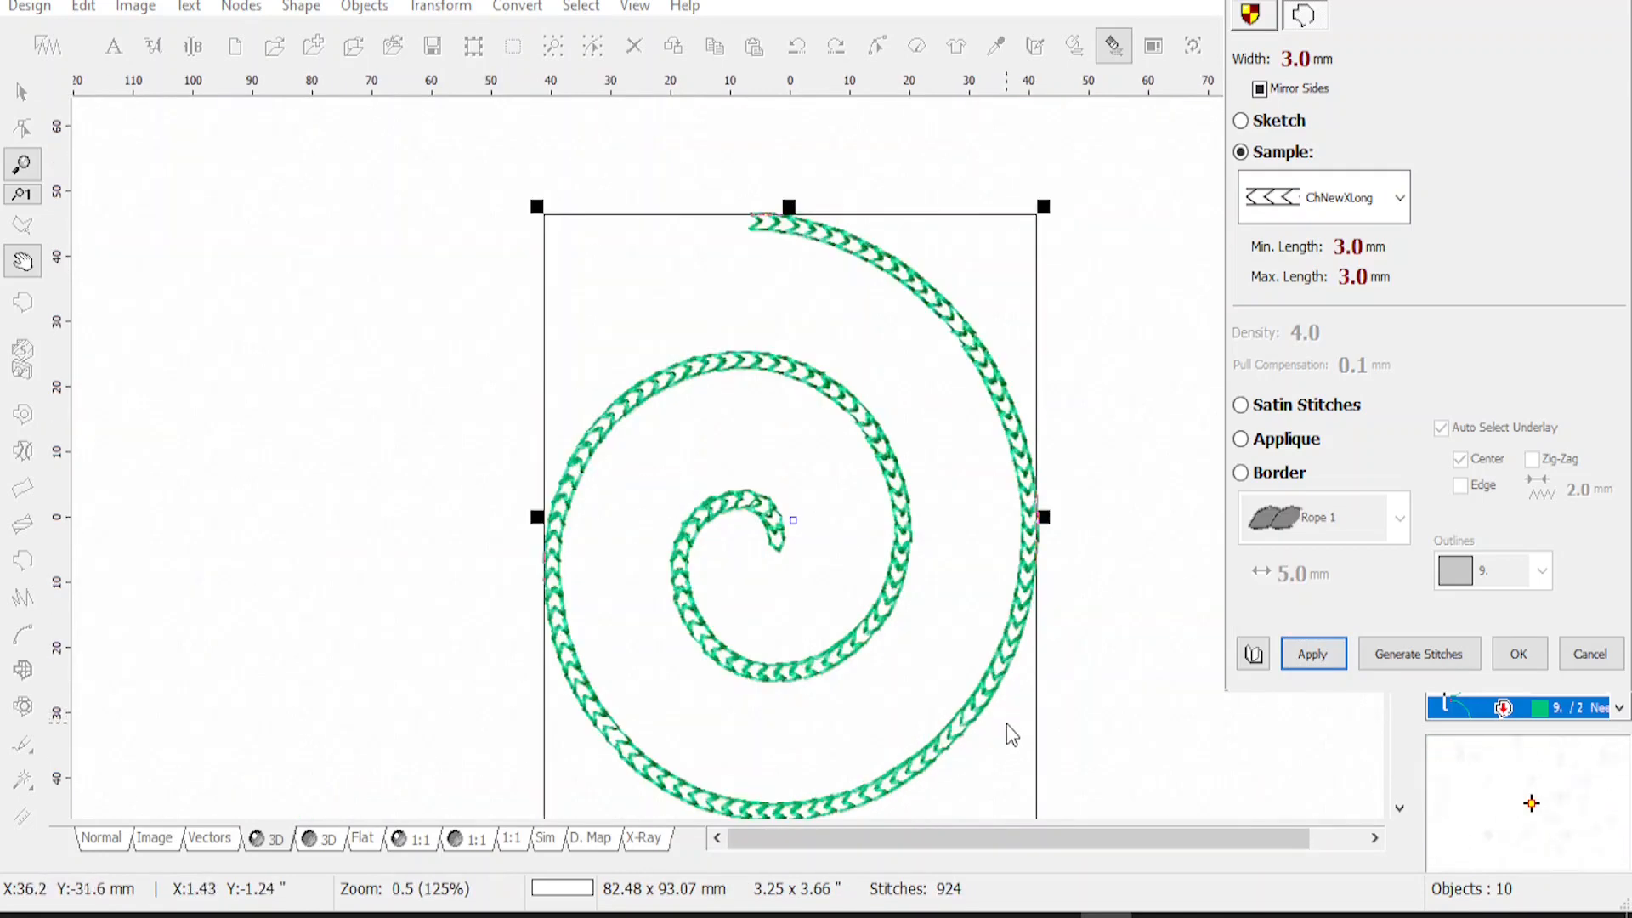
# Apply the FlamesBig outline sample to the spiral, inspect the stitches, and accept the parameters
pyautogui.click(1398, 197)
pyautogui.click(1318, 345)
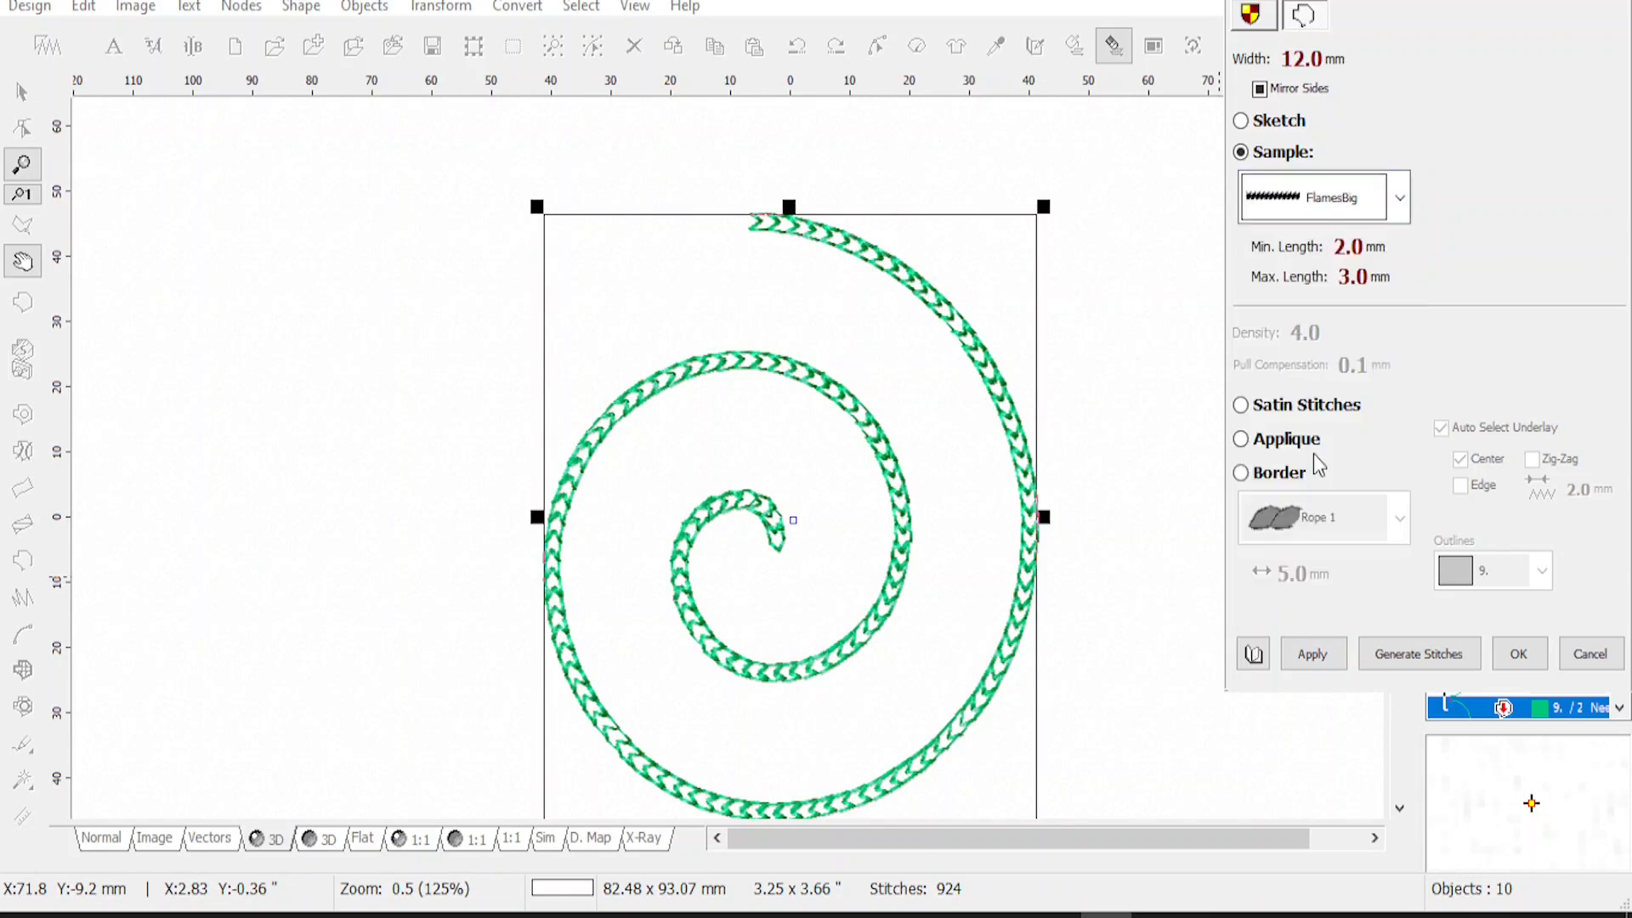
pyautogui.click(1312, 656)
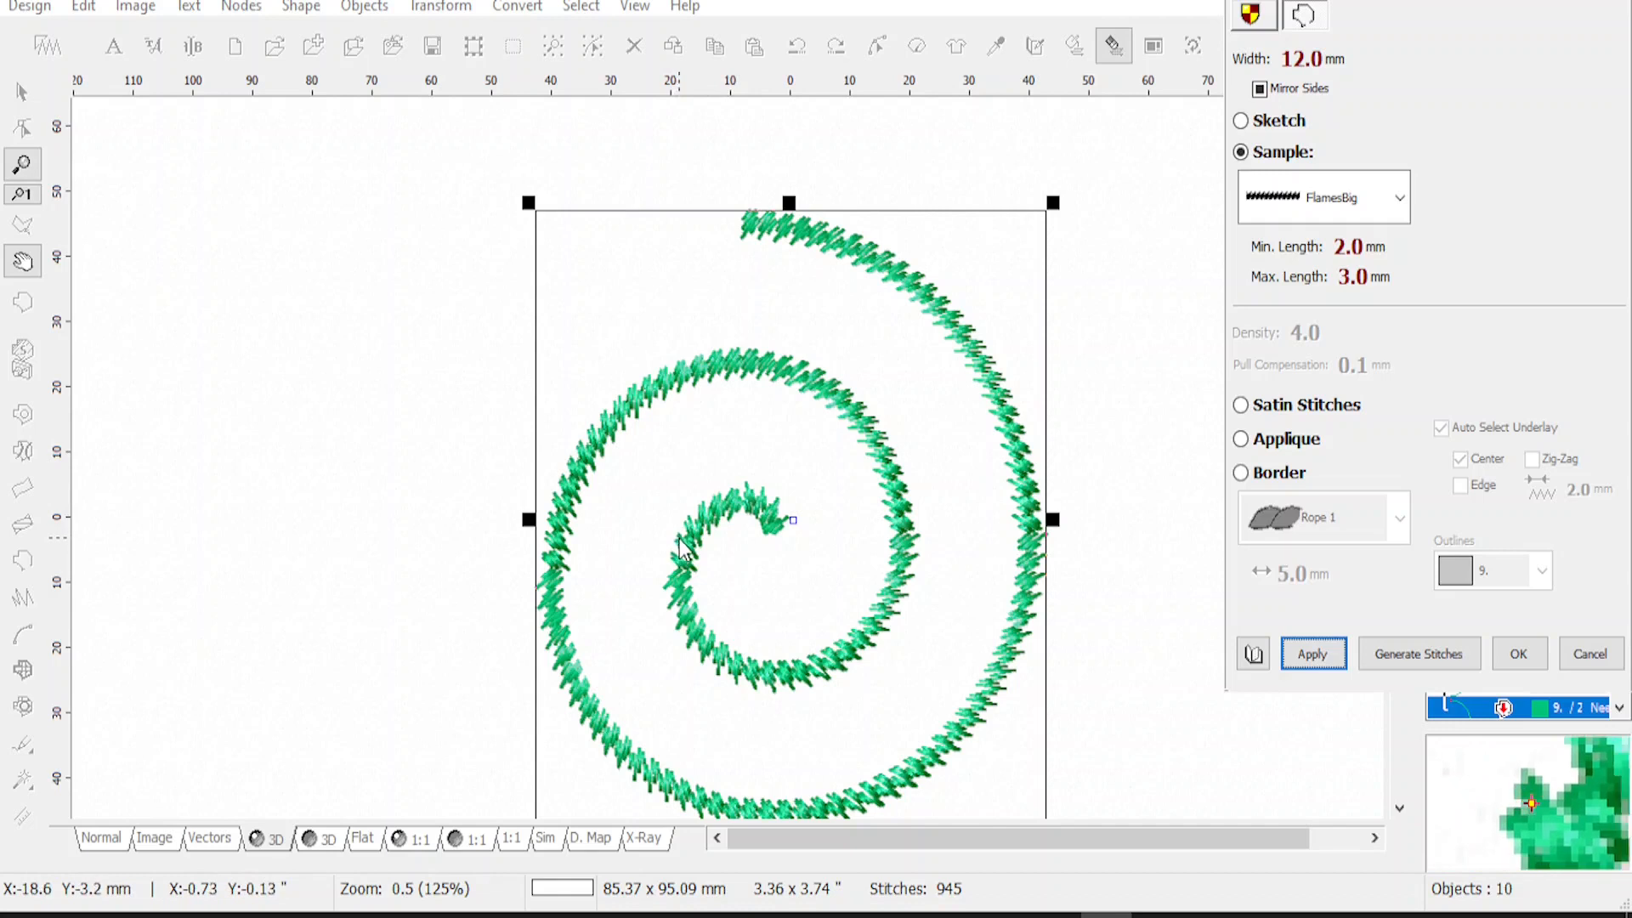
pyautogui.click(690, 561)
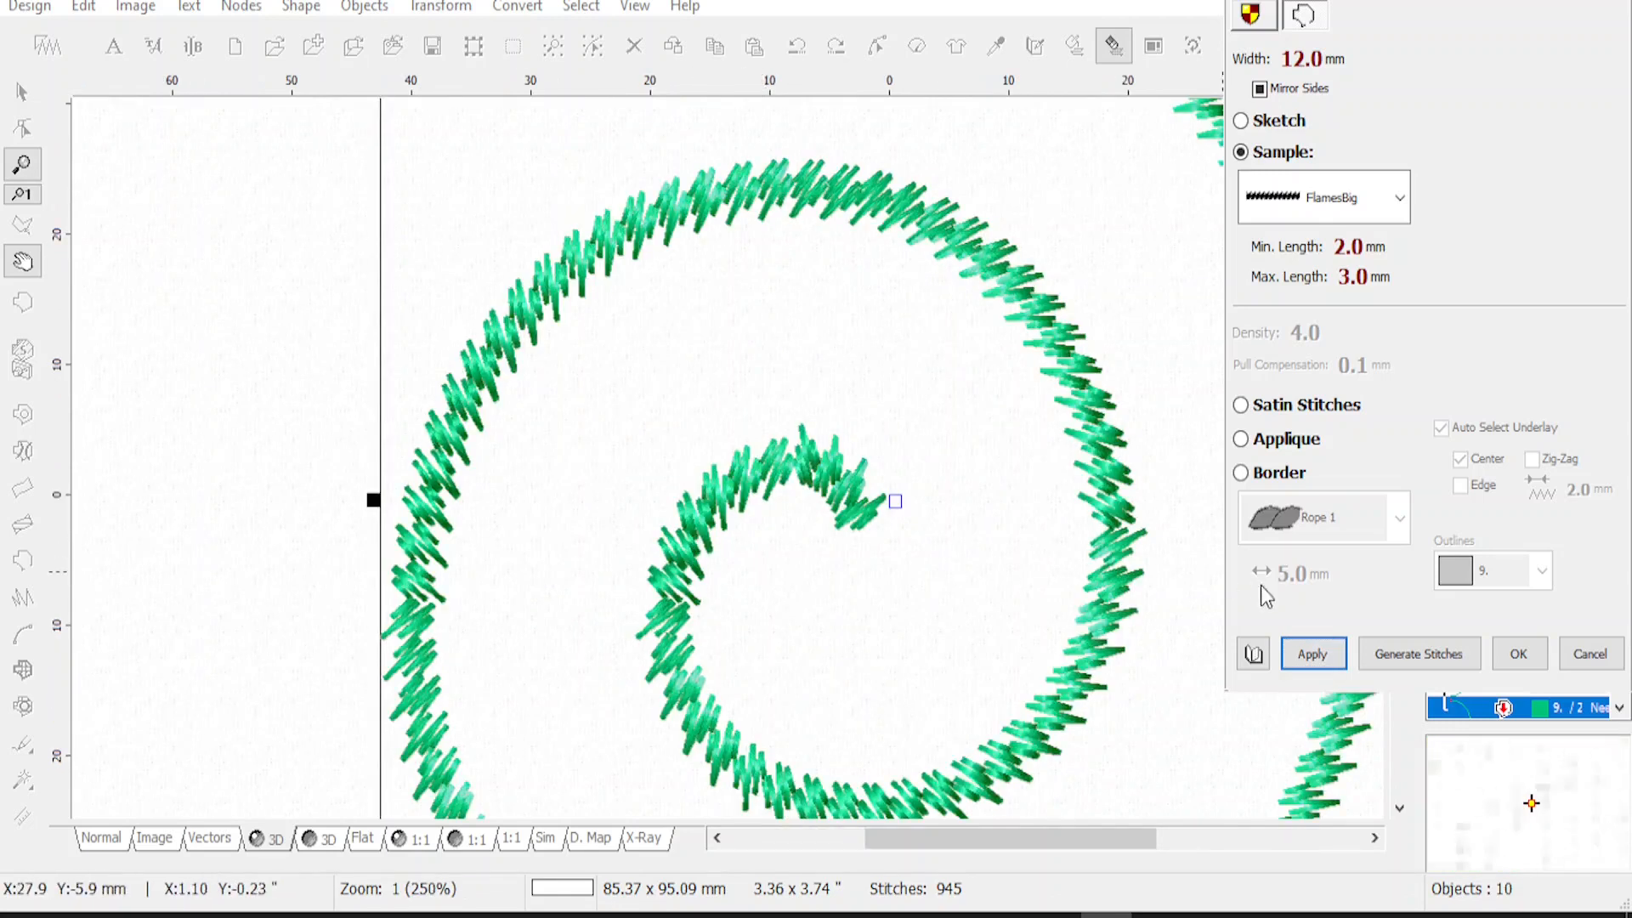
pyautogui.click(1526, 655)
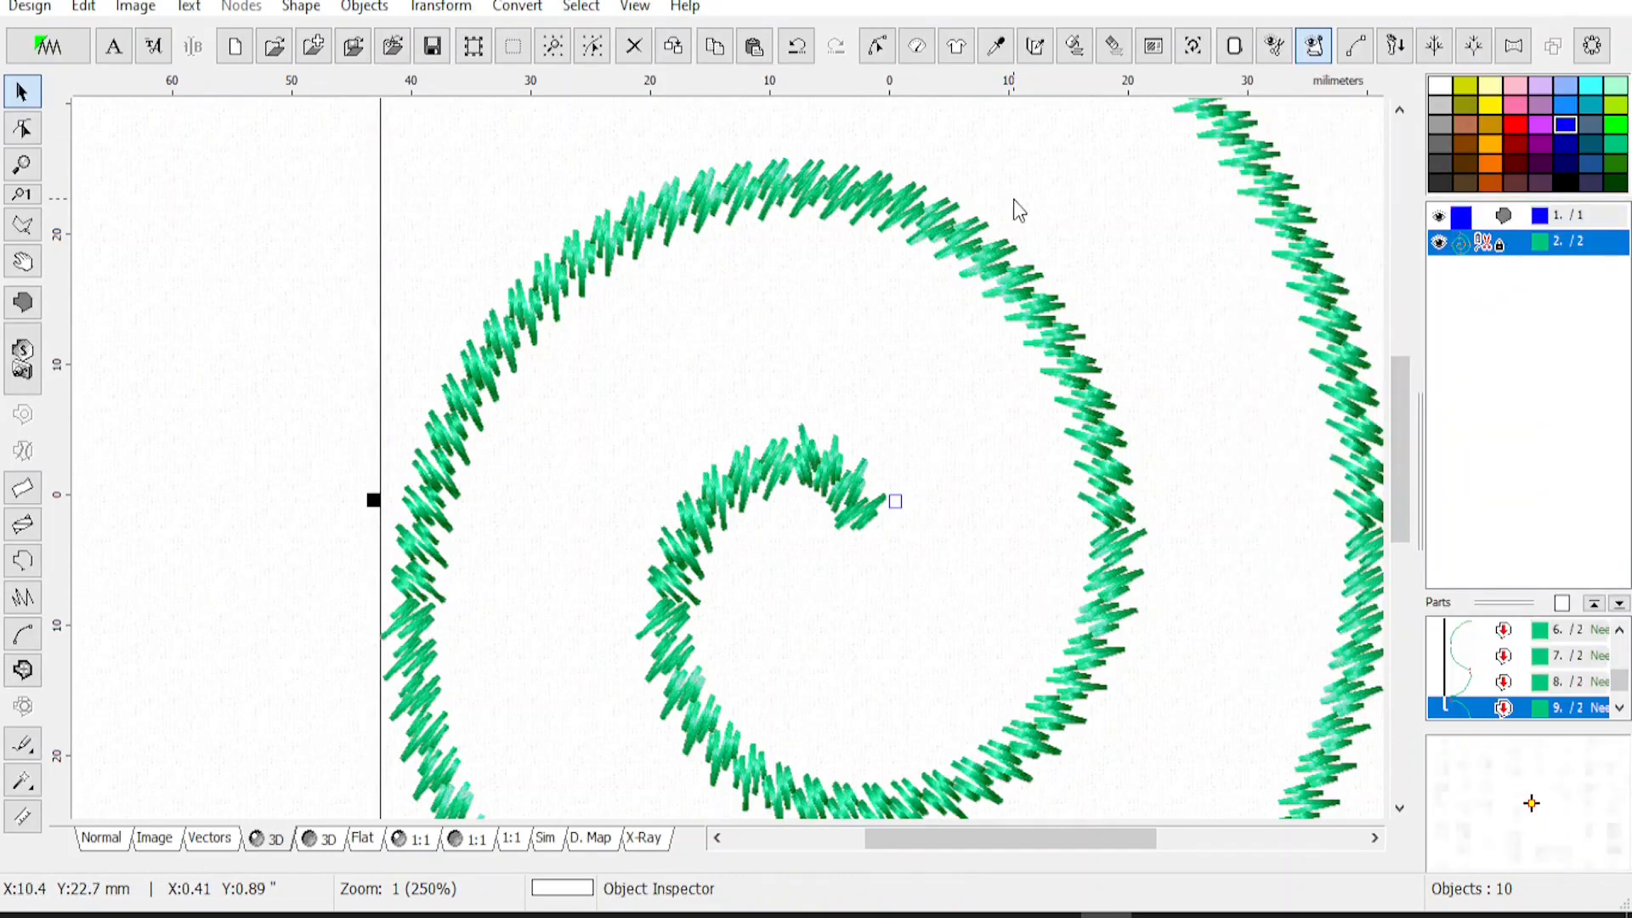
# Reopen the spiral's parameters, open the user editor for outline samples, and select the fifth outline slot
pyautogui.click(916, 49)
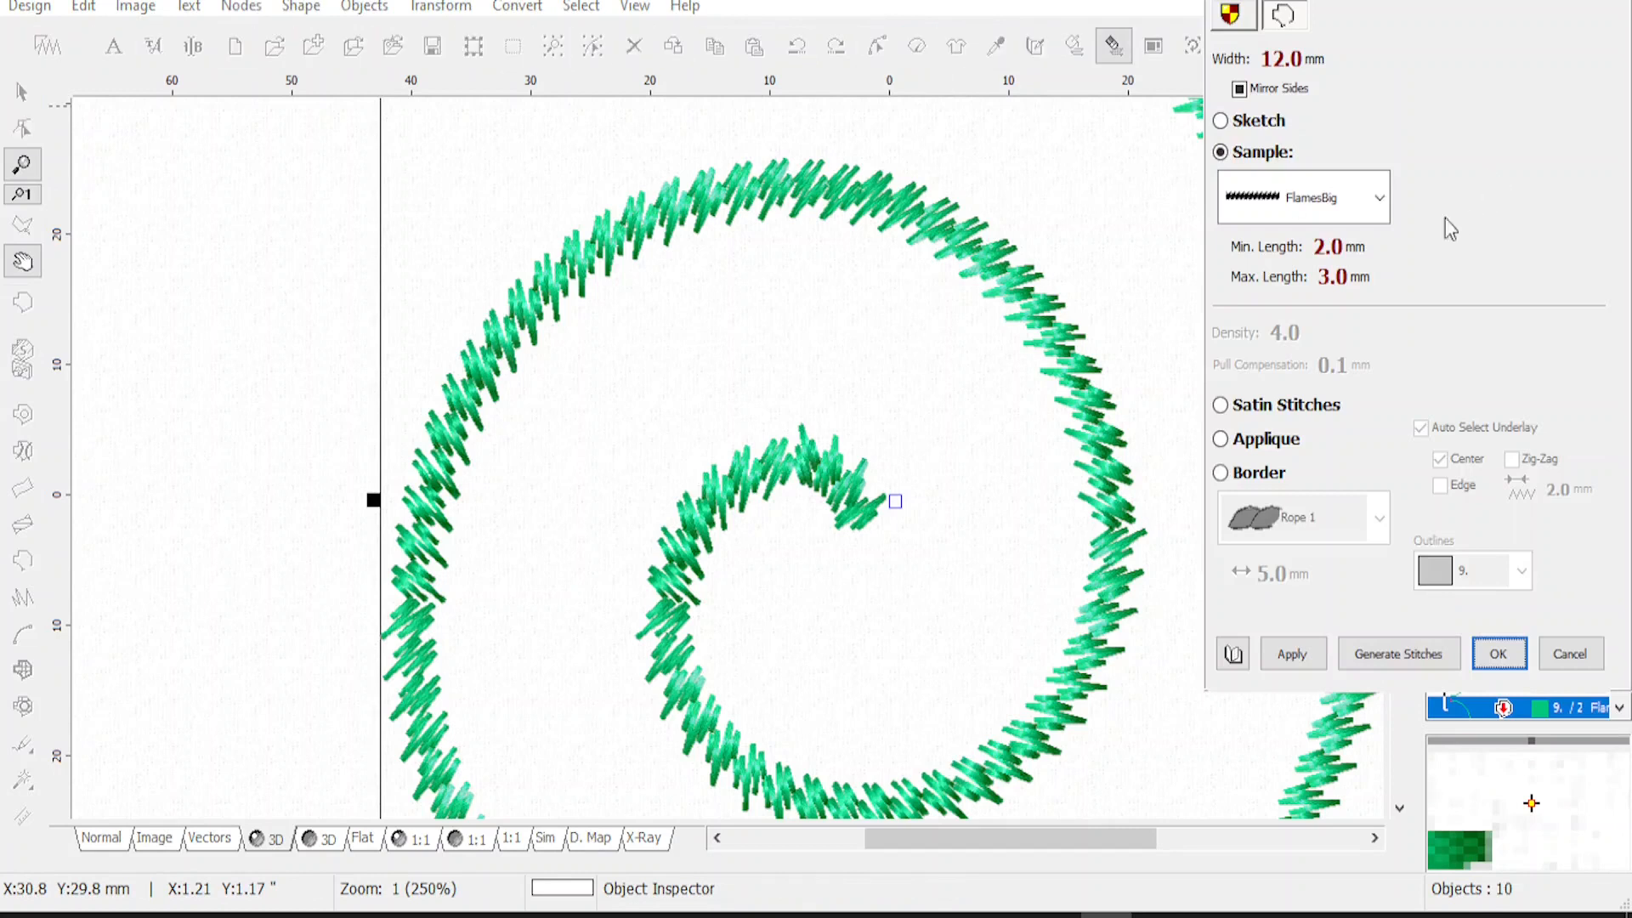
pyautogui.click(1378, 198)
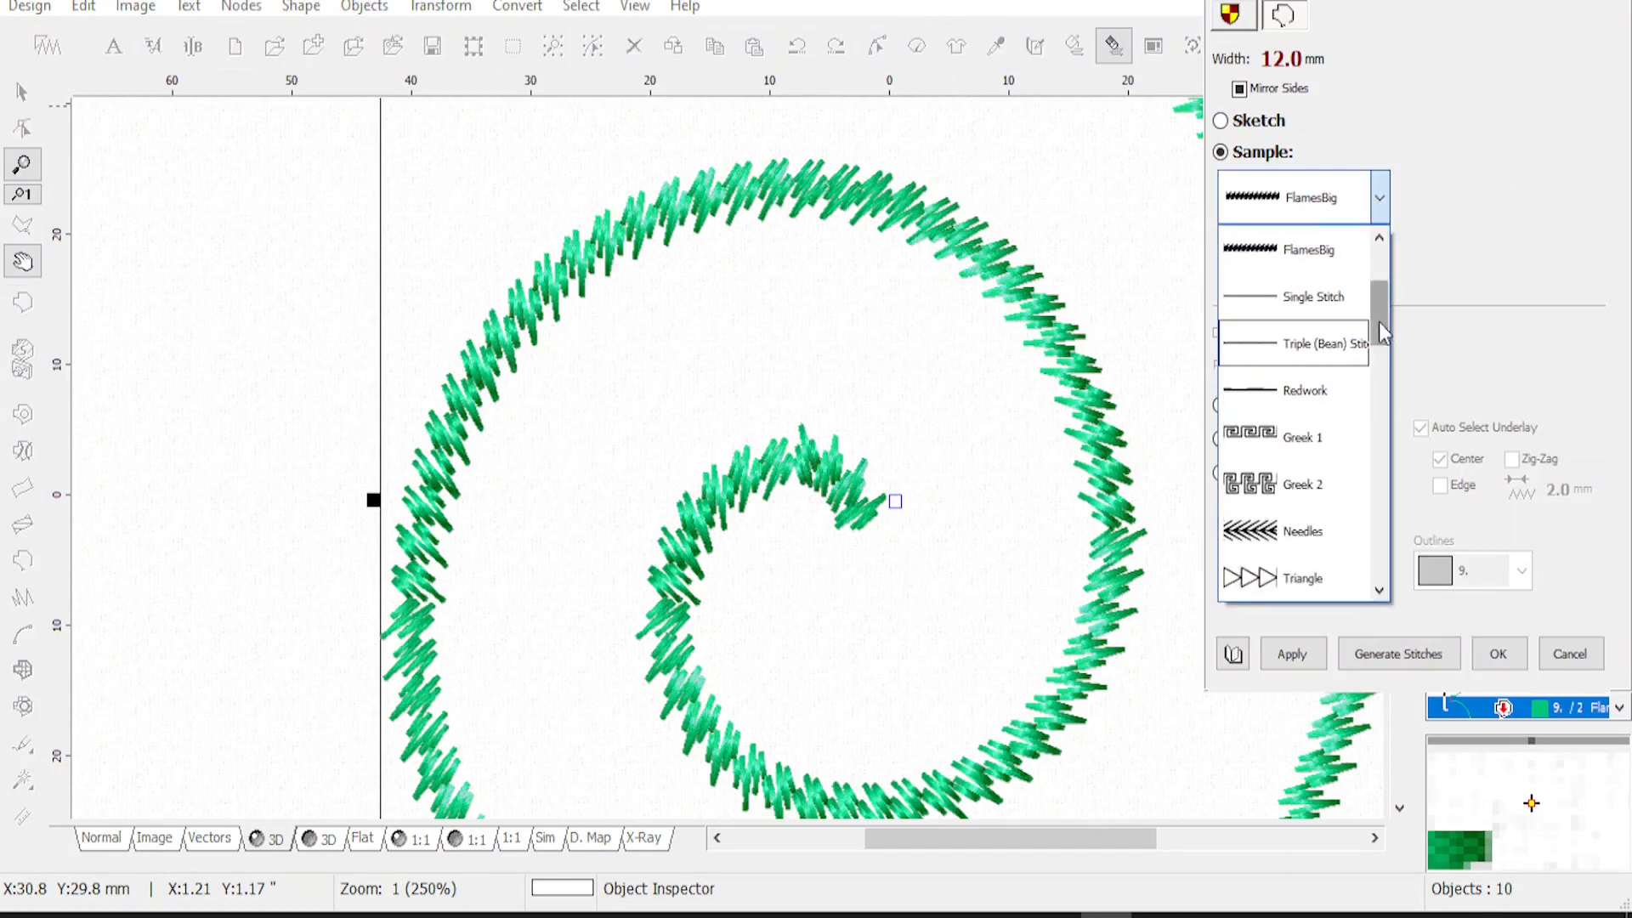
pyautogui.moveTo(1378, 314); pyautogui.dragTo(1375, 297)
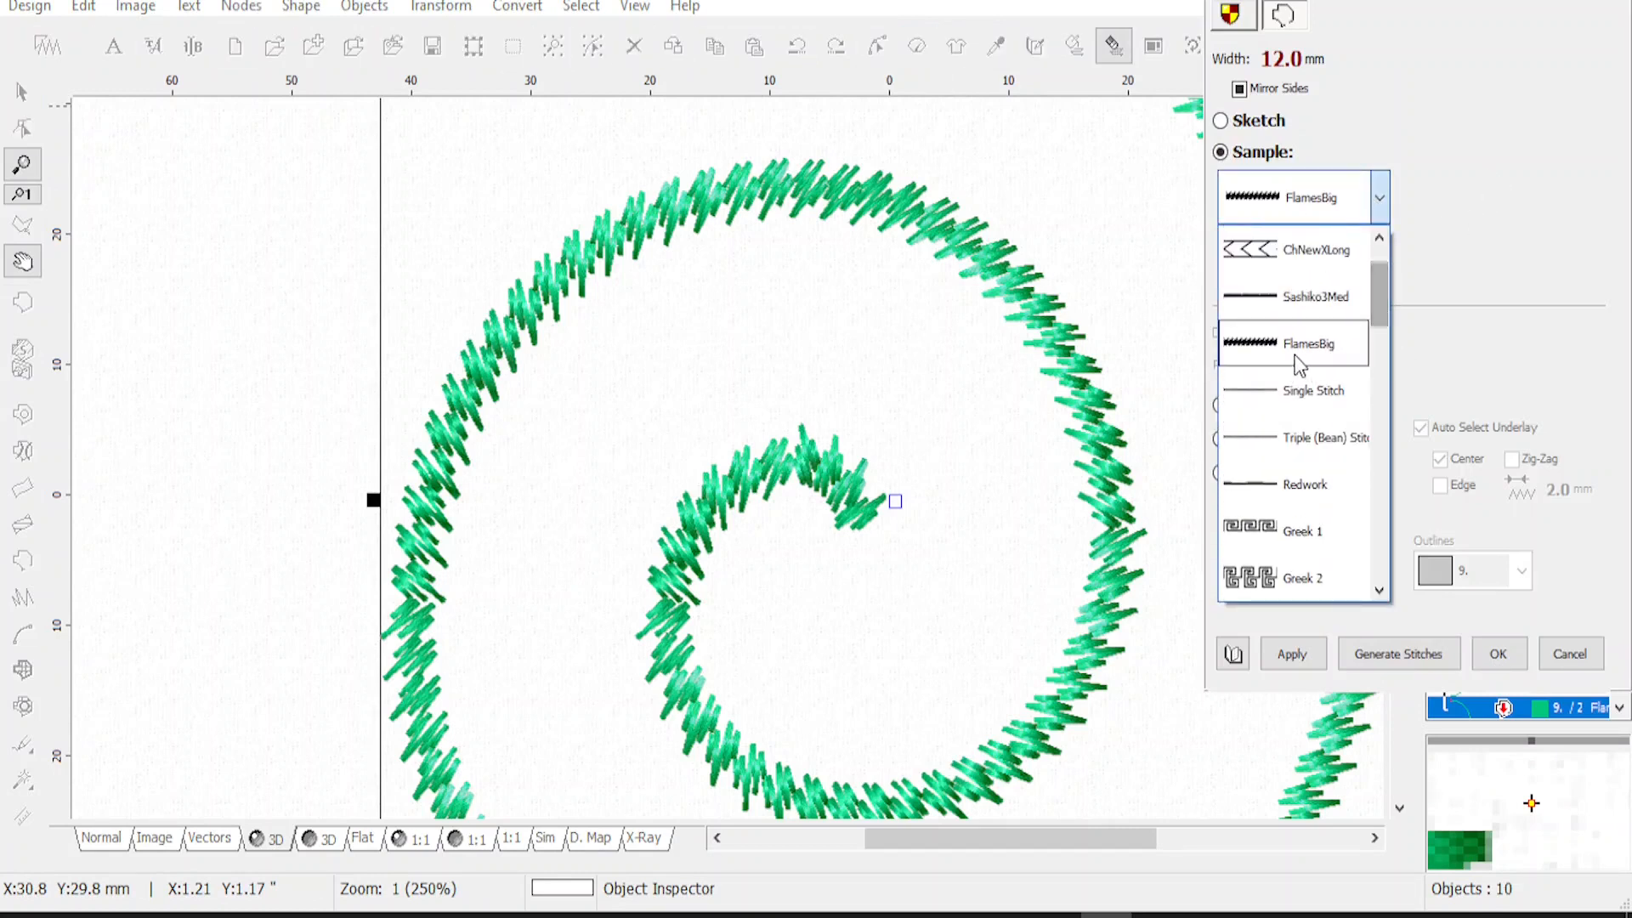
pyautogui.click(1466, 136)
pyautogui.click(1303, 2)
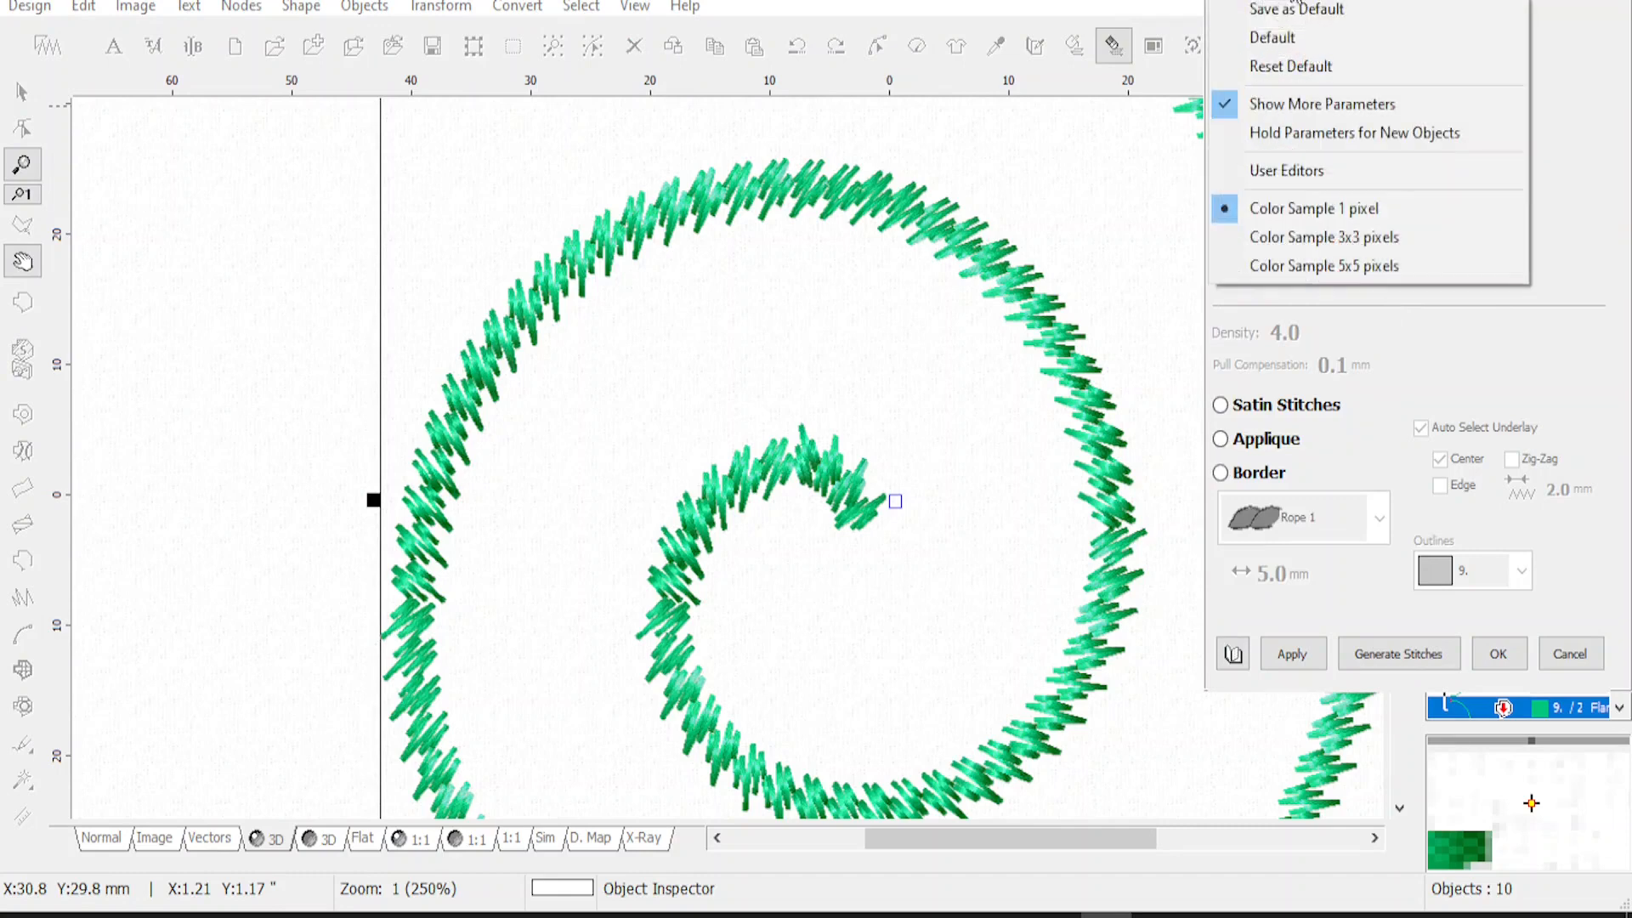
pyautogui.click(1280, 173)
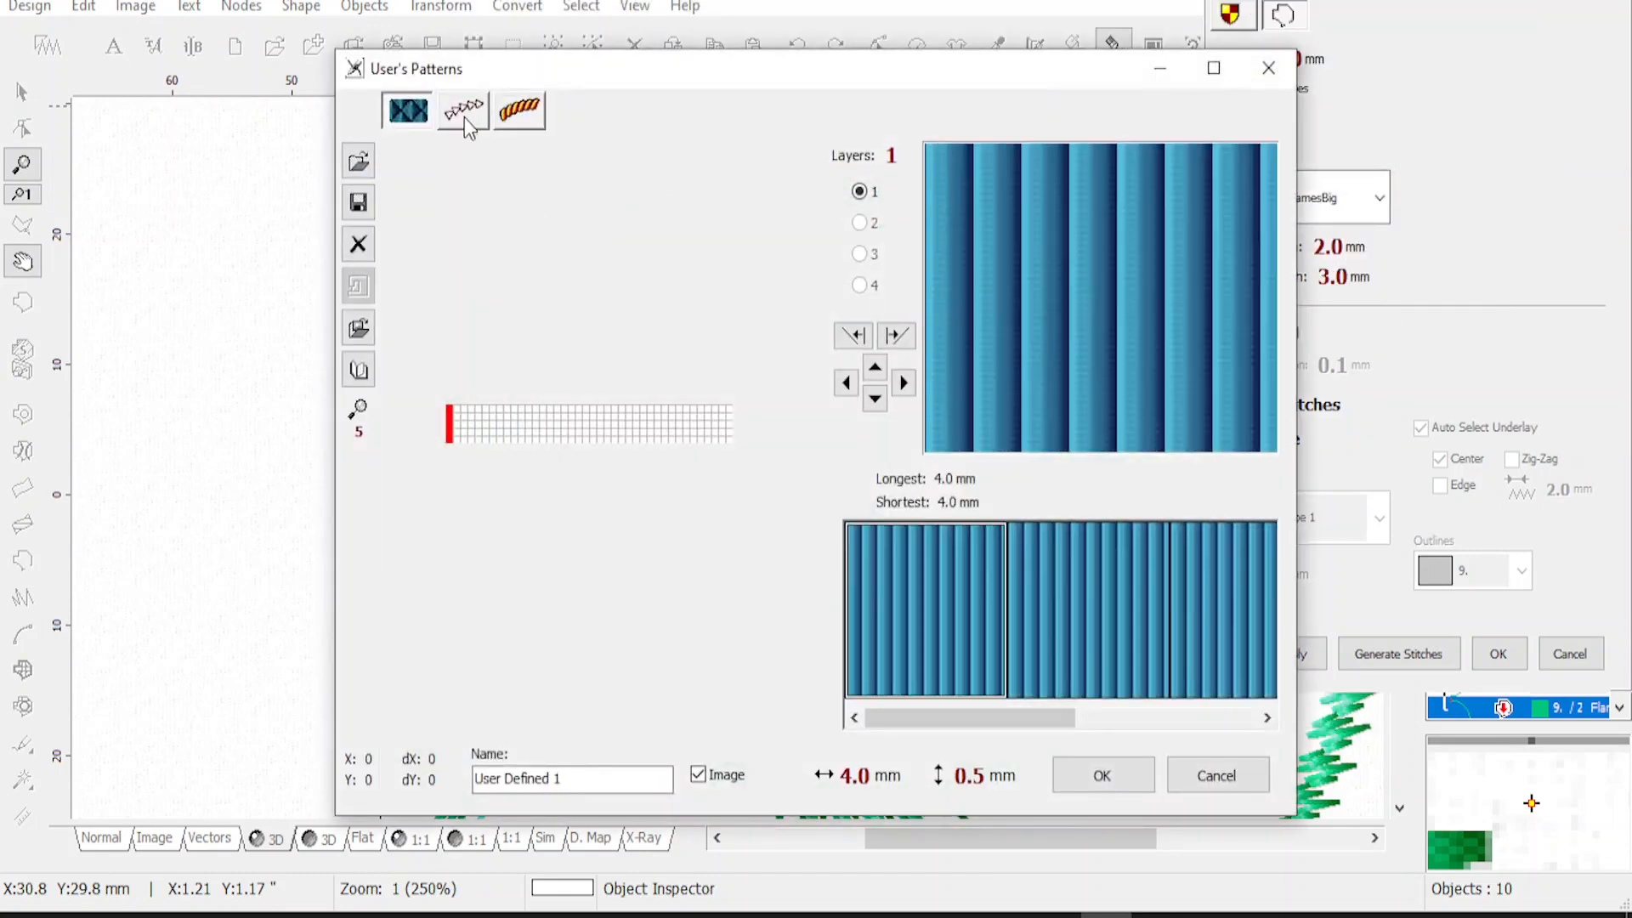
pyautogui.click(463, 111)
pyautogui.click(1038, 433)
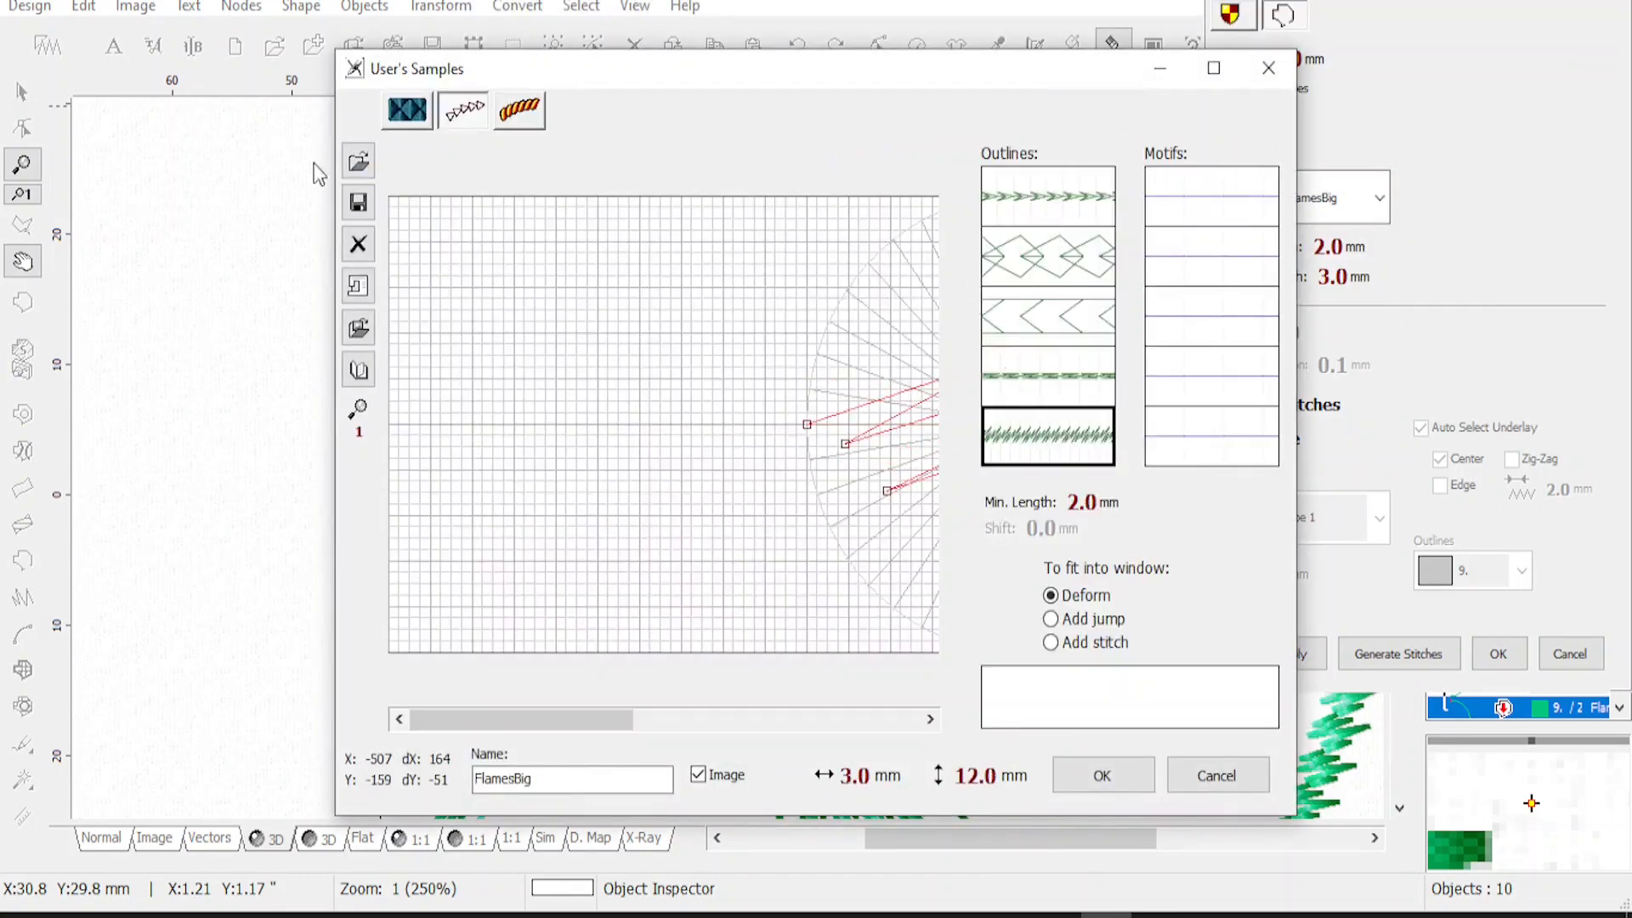
# Load the HeartbeatWide2 outline from the Favorite Outlines folder into the fifth user outline slot and accept the samples
pyautogui.click(358, 161)
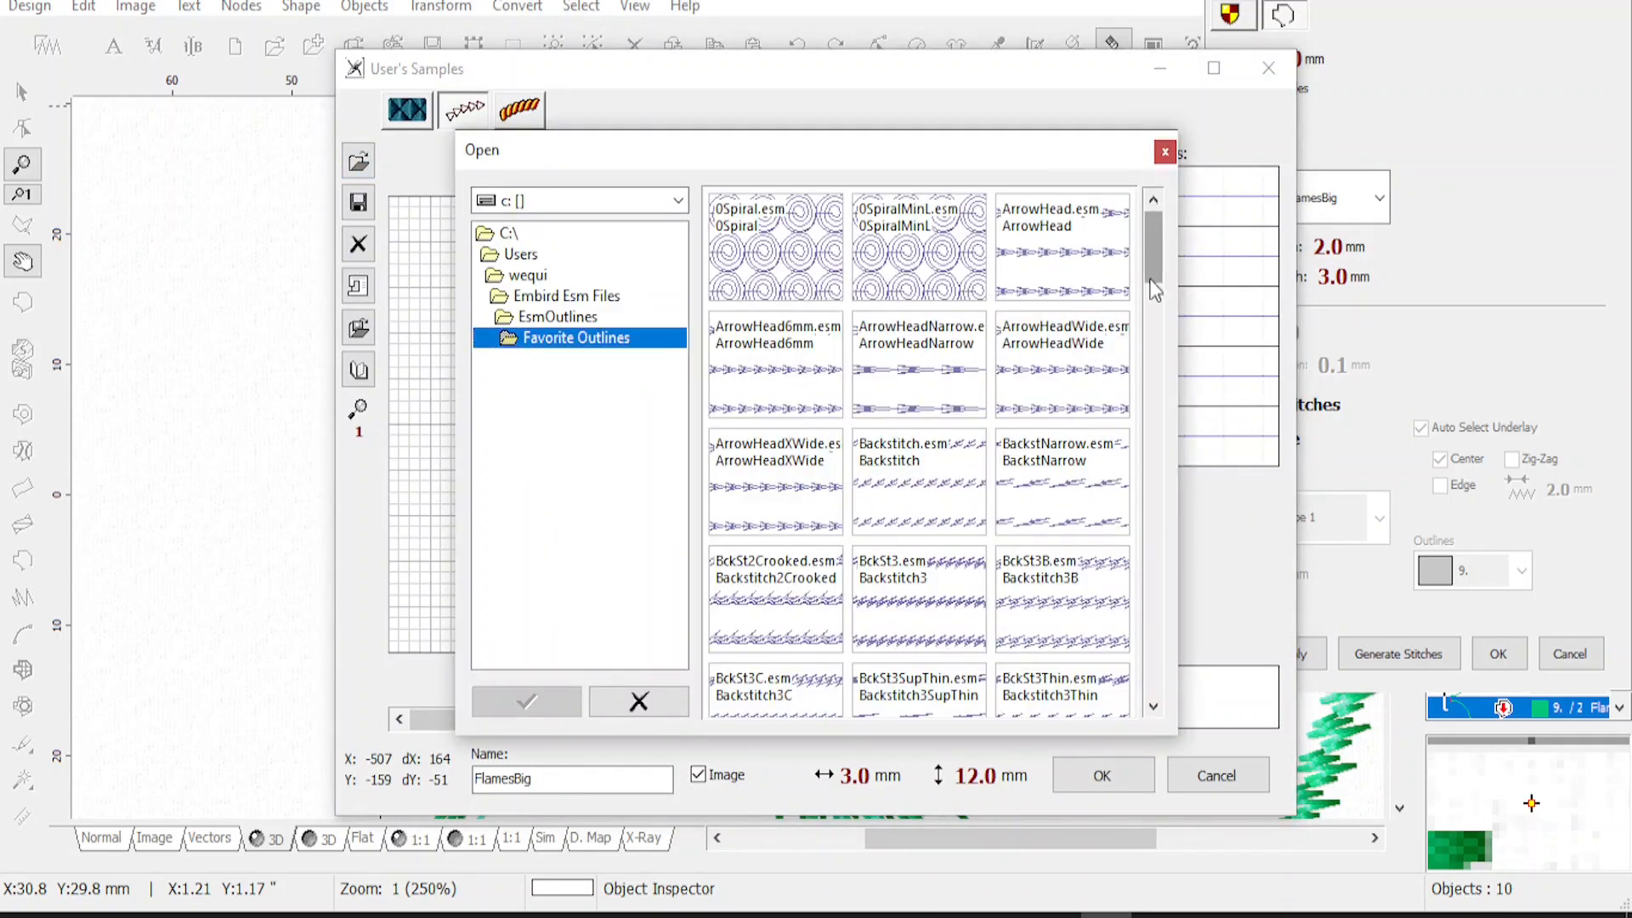
pyautogui.moveTo(1152, 283); pyautogui.dragTo(1137, 570)
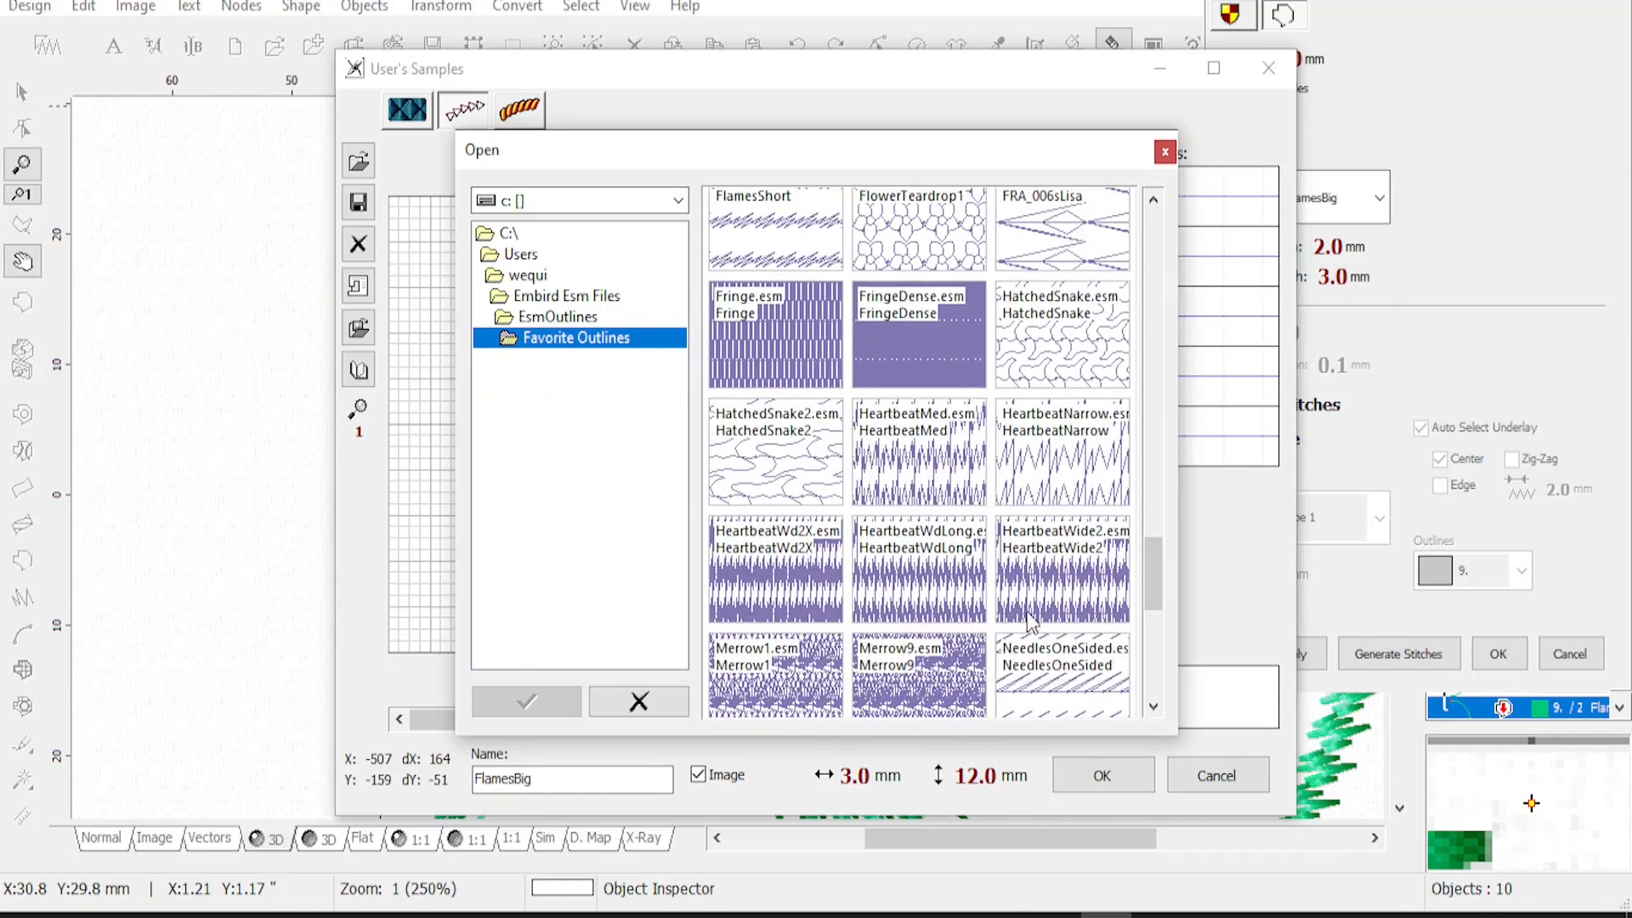
pyautogui.click(1062, 597)
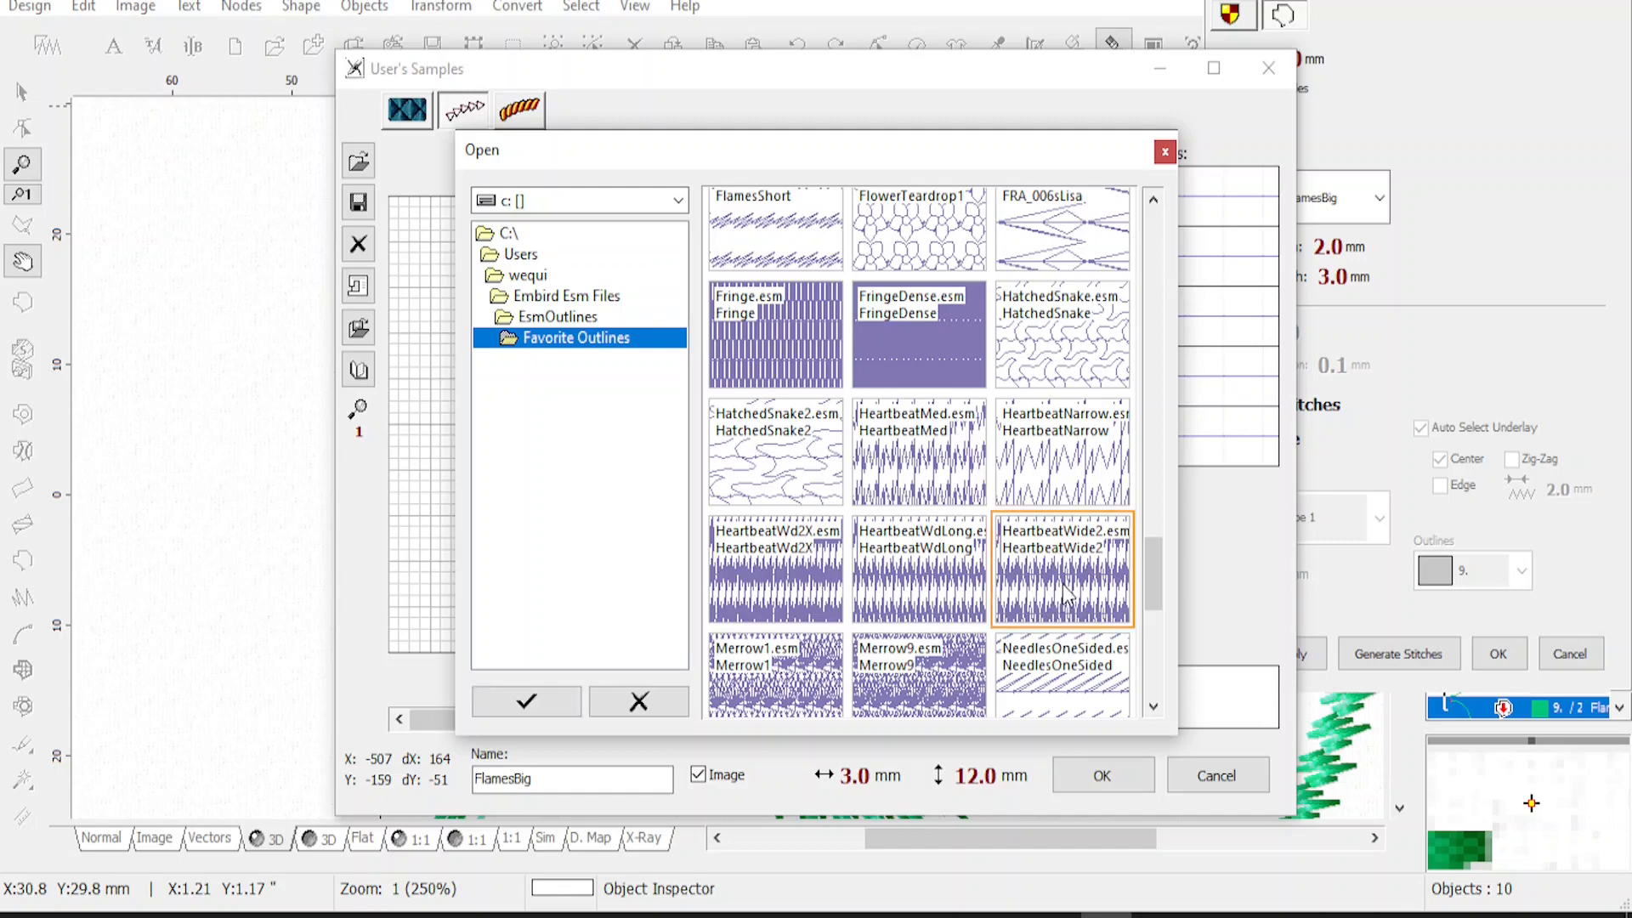
pyautogui.click(527, 702)
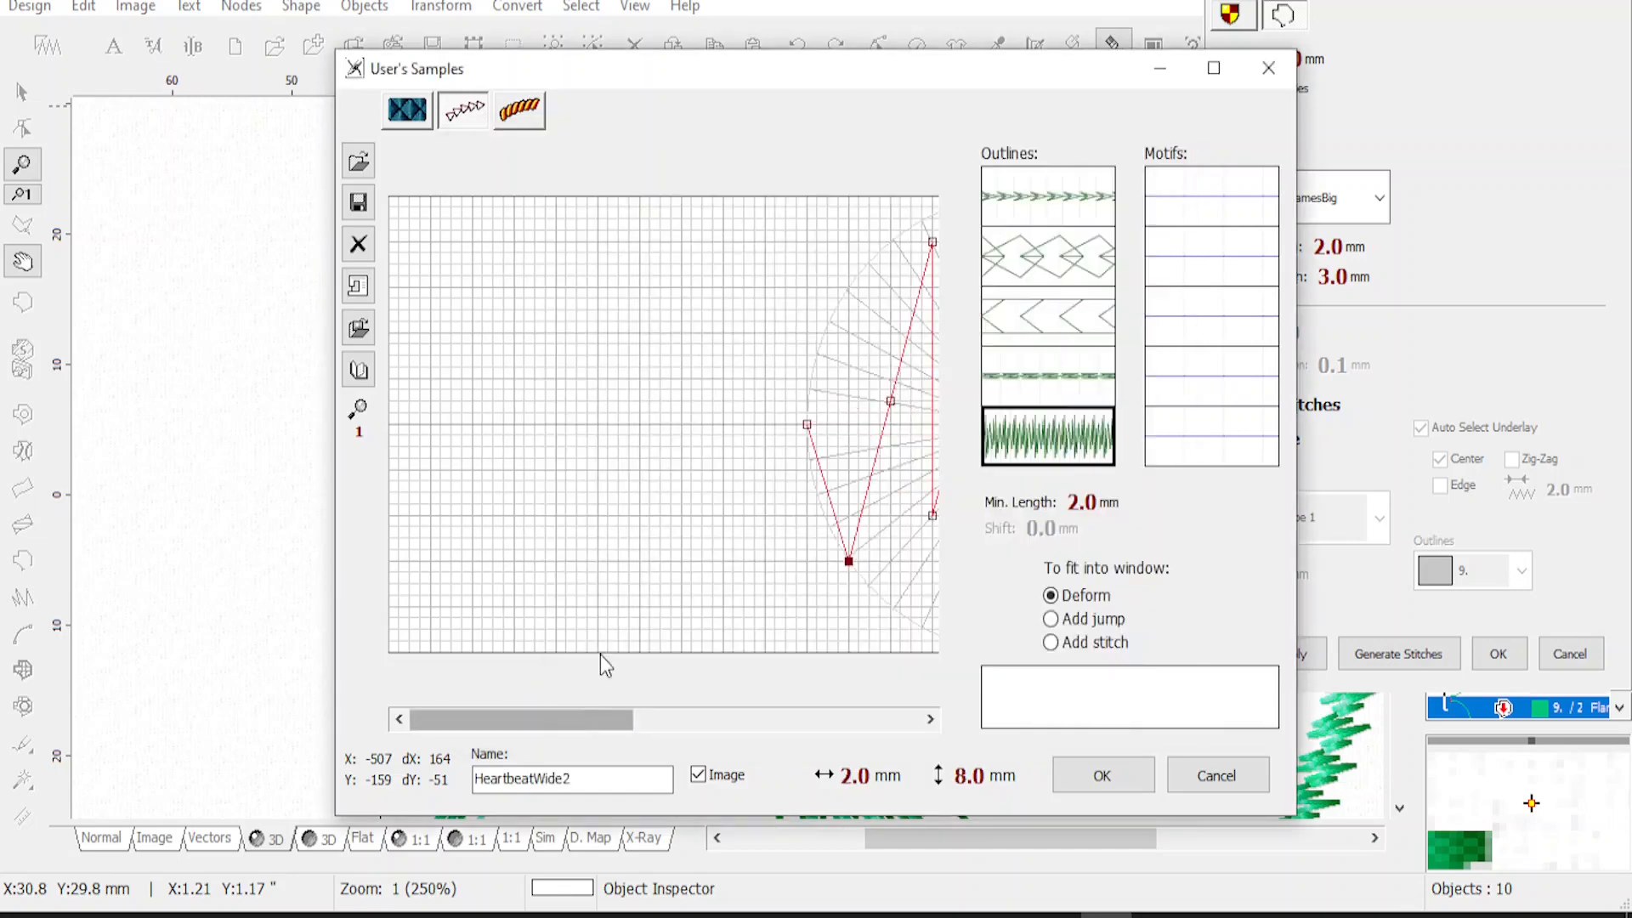
pyautogui.click(1102, 775)
# Apply the HeartbeatWide2 sample to the spiral and inspect its stitches across the whole shape
pyautogui.click(1281, 648)
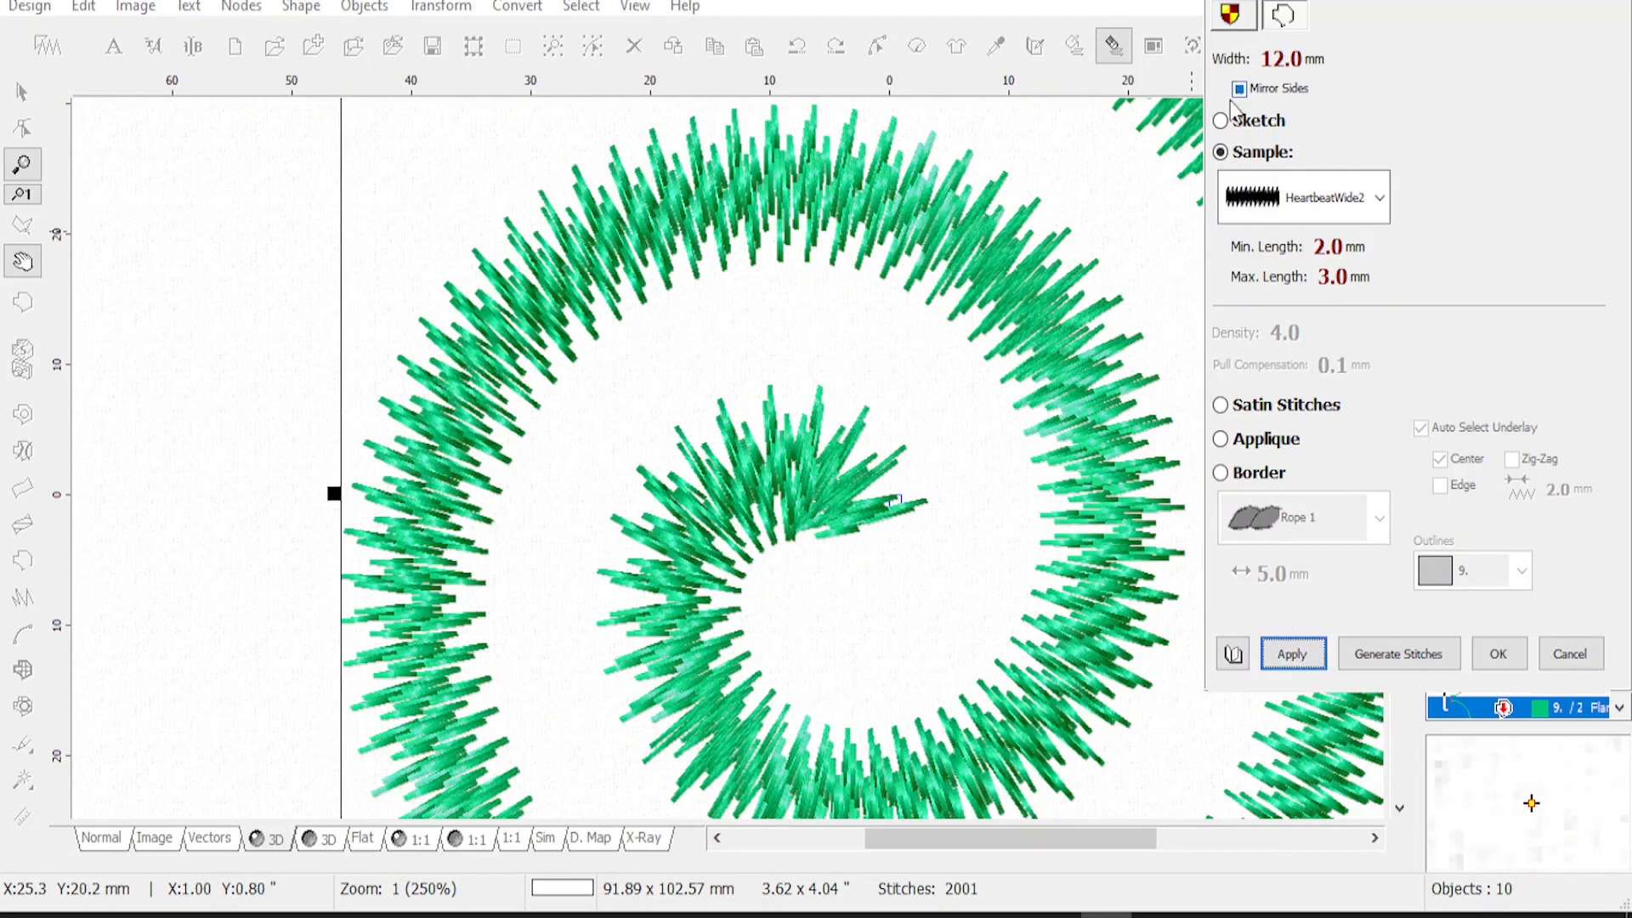
pyautogui.scroll(-2, 1233, 108)
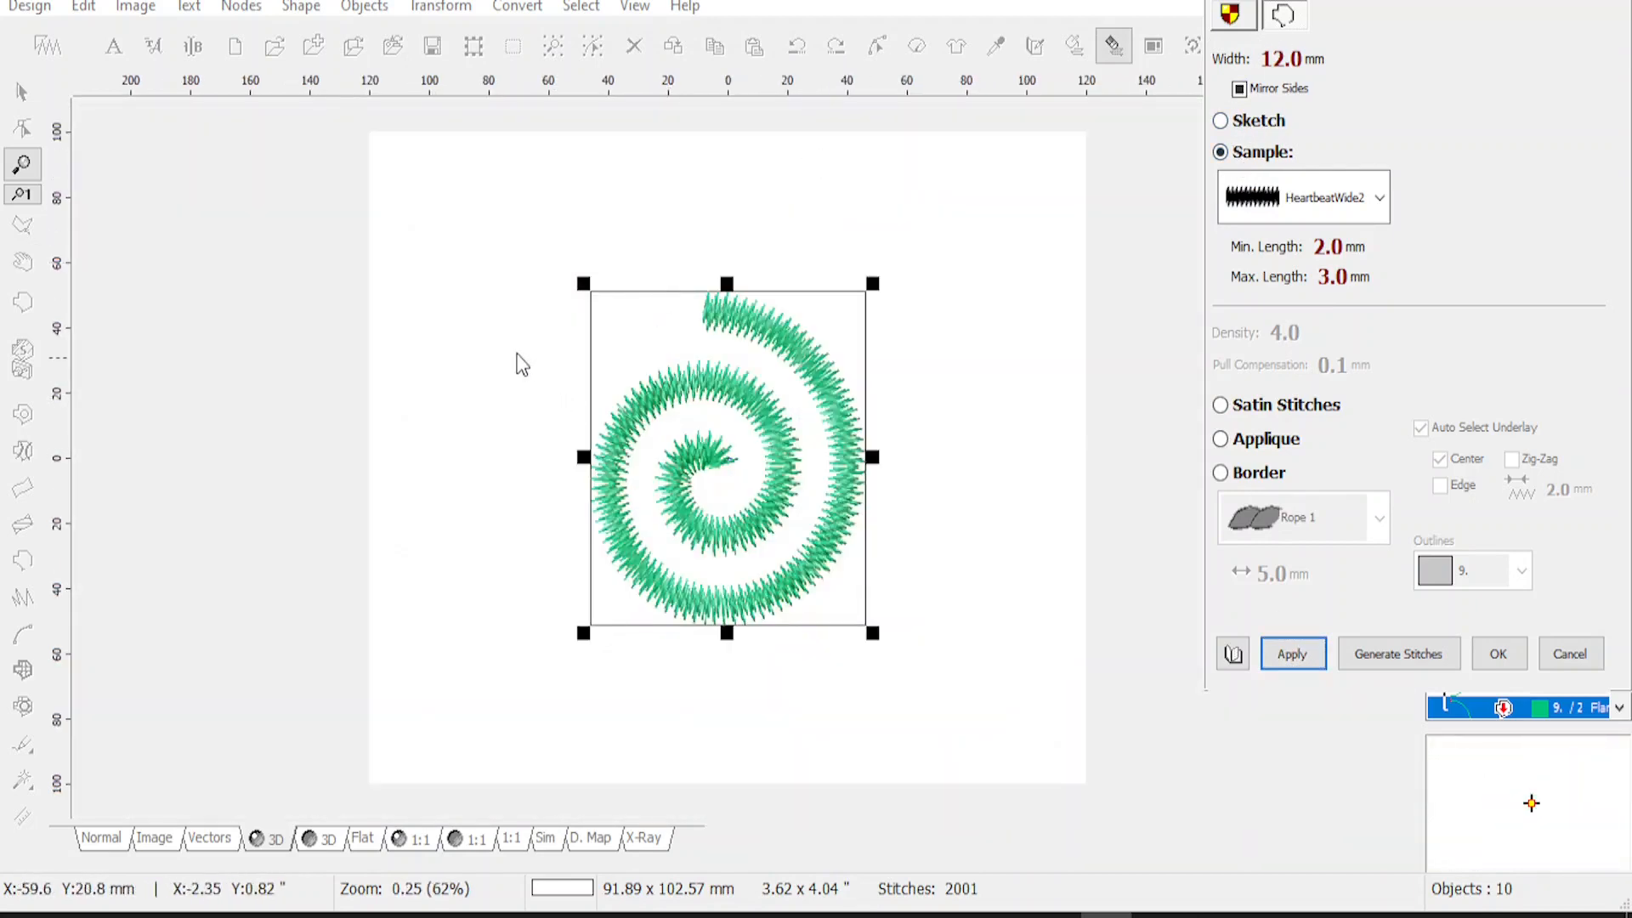
pyautogui.scroll(1, 521, 364)
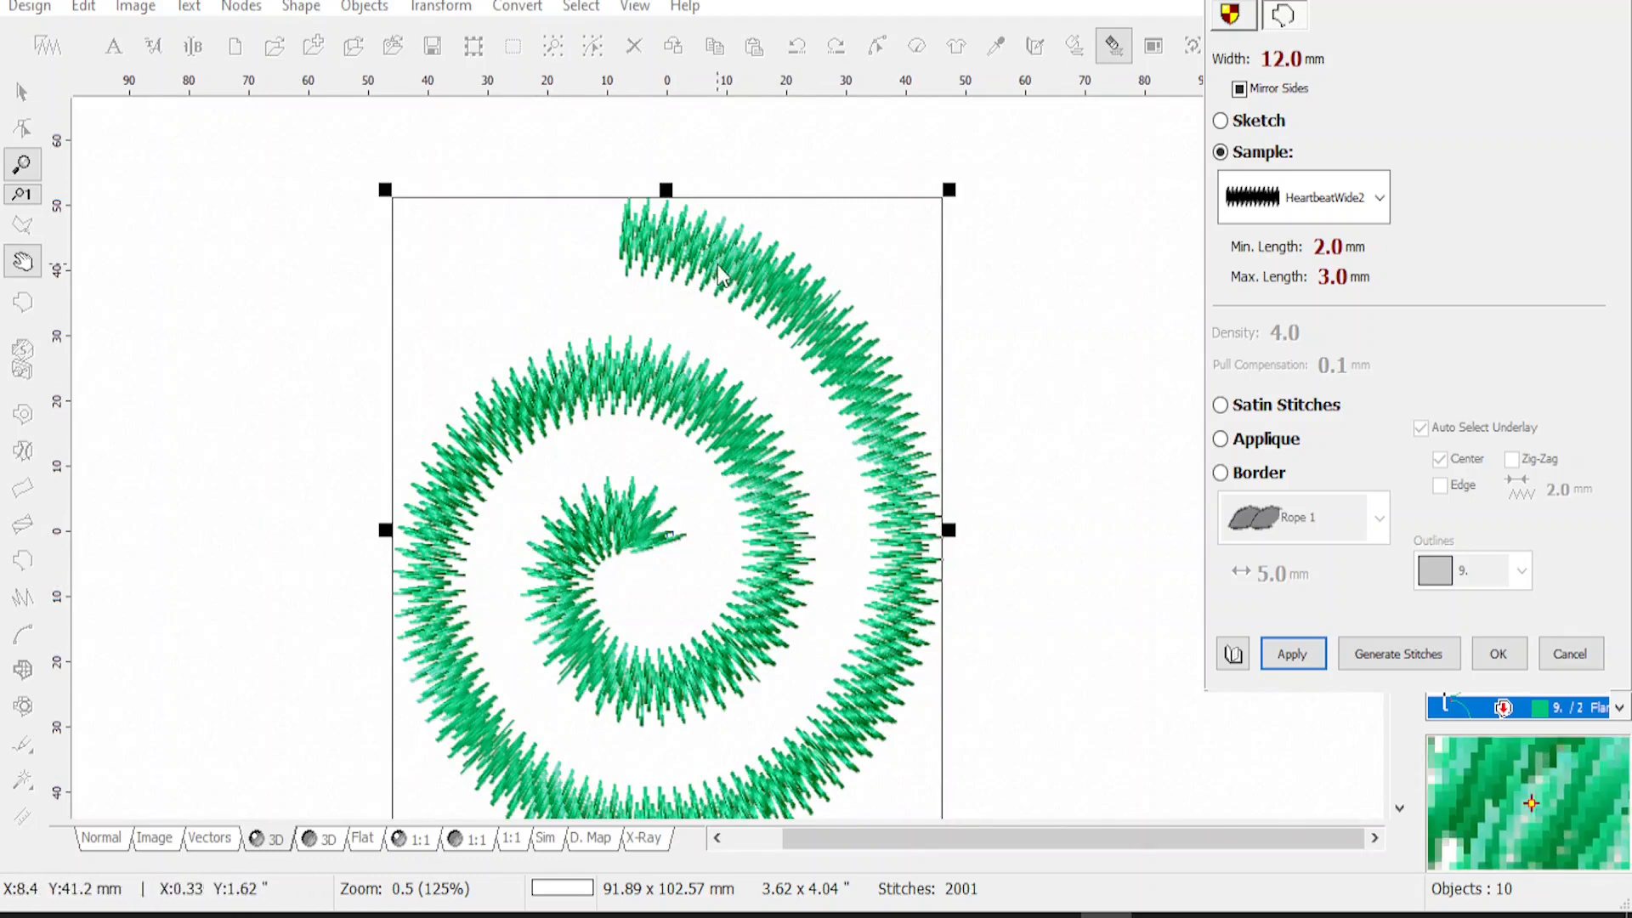
# Try the built-in Greek 1 sample on the spiral
pyautogui.click(1380, 197)
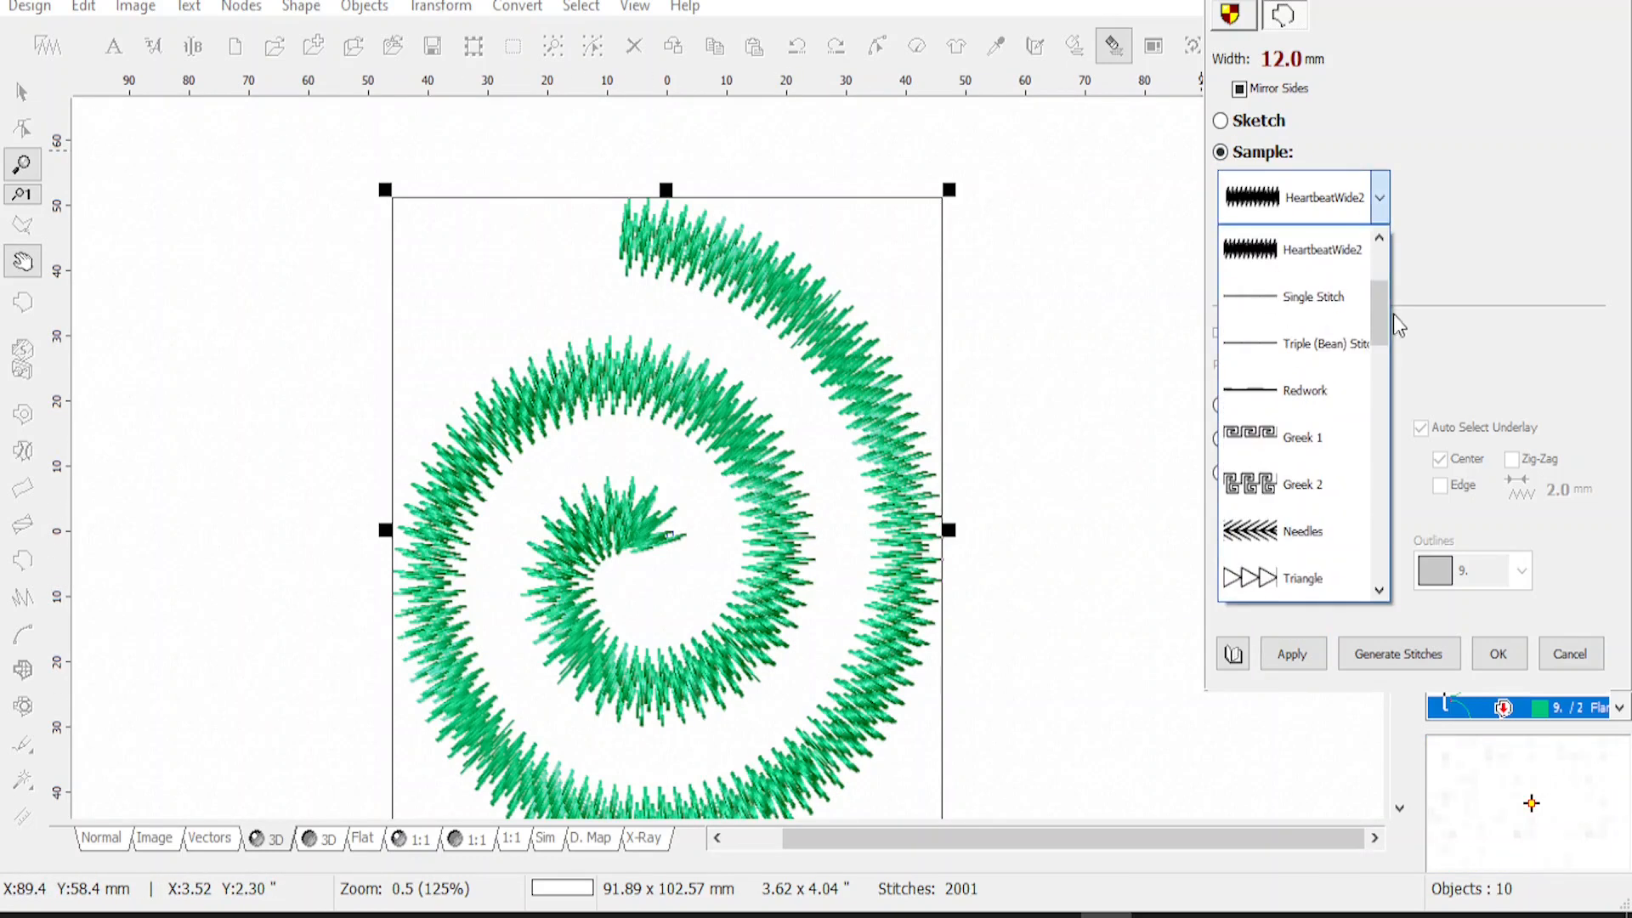
pyautogui.moveTo(1374, 303); pyautogui.dragTo(1375, 325)
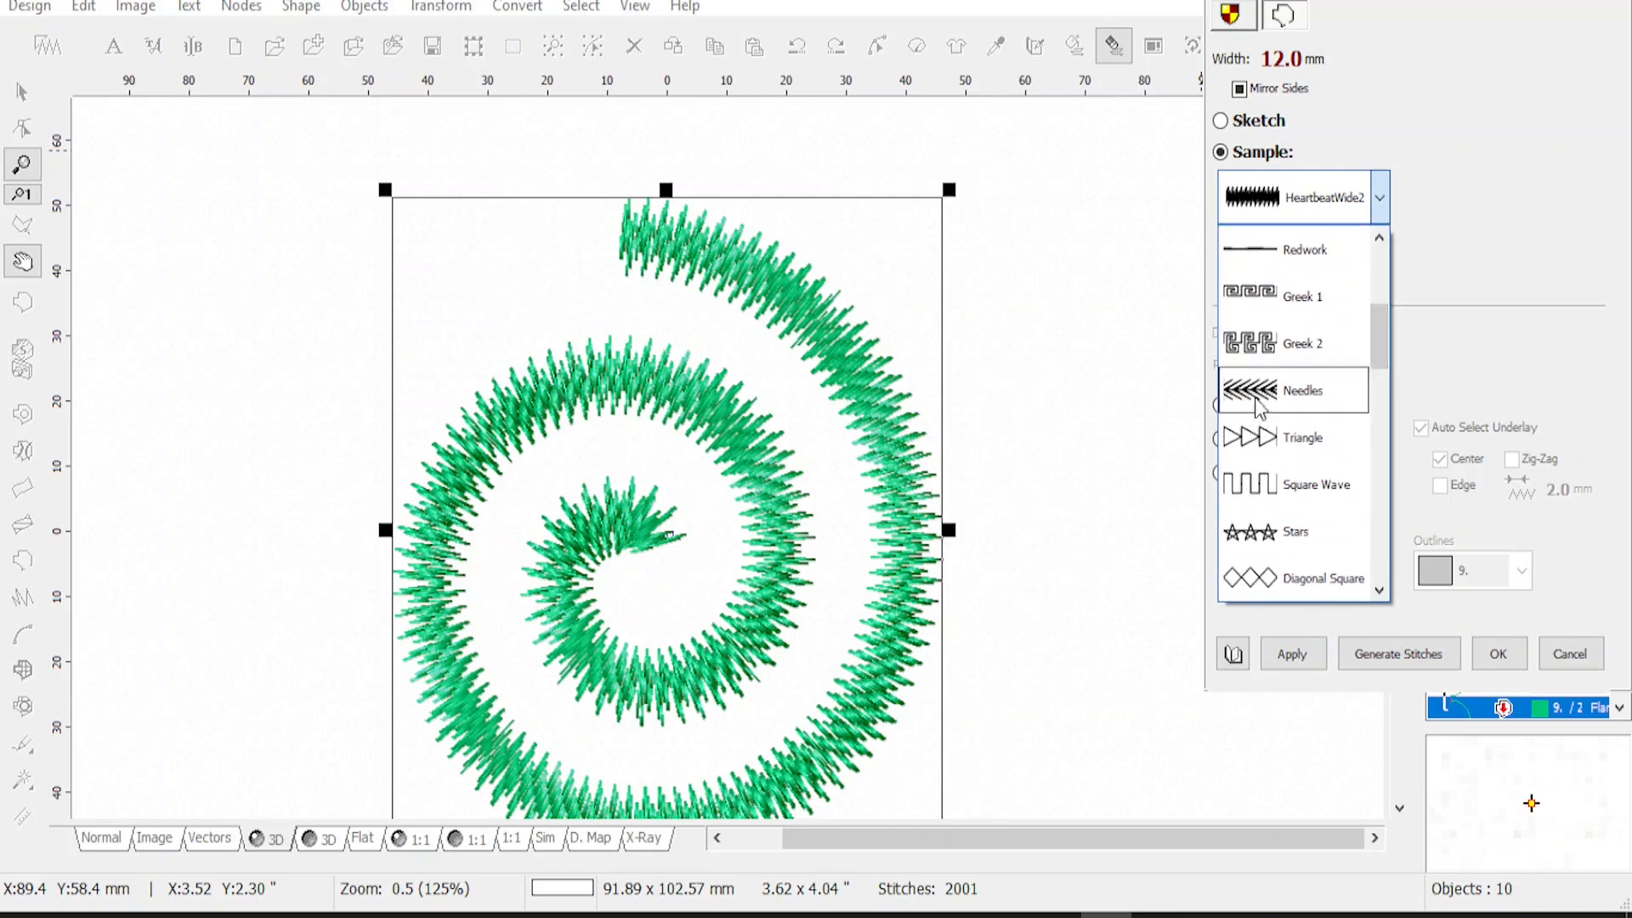
pyautogui.click(1267, 297)
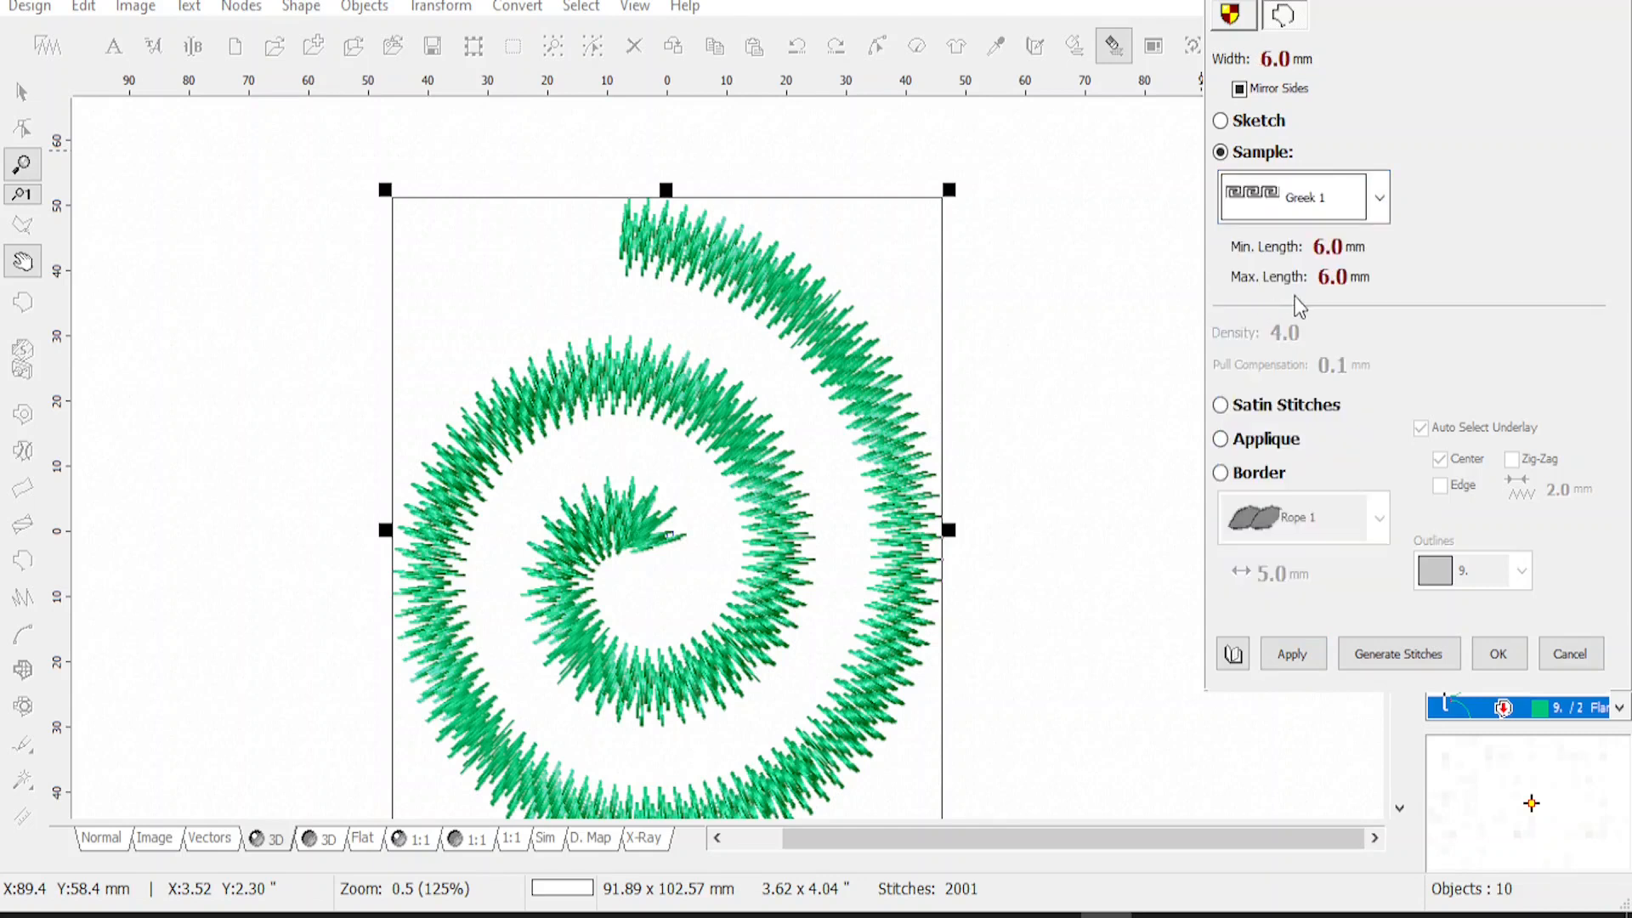
pyautogui.click(1294, 657)
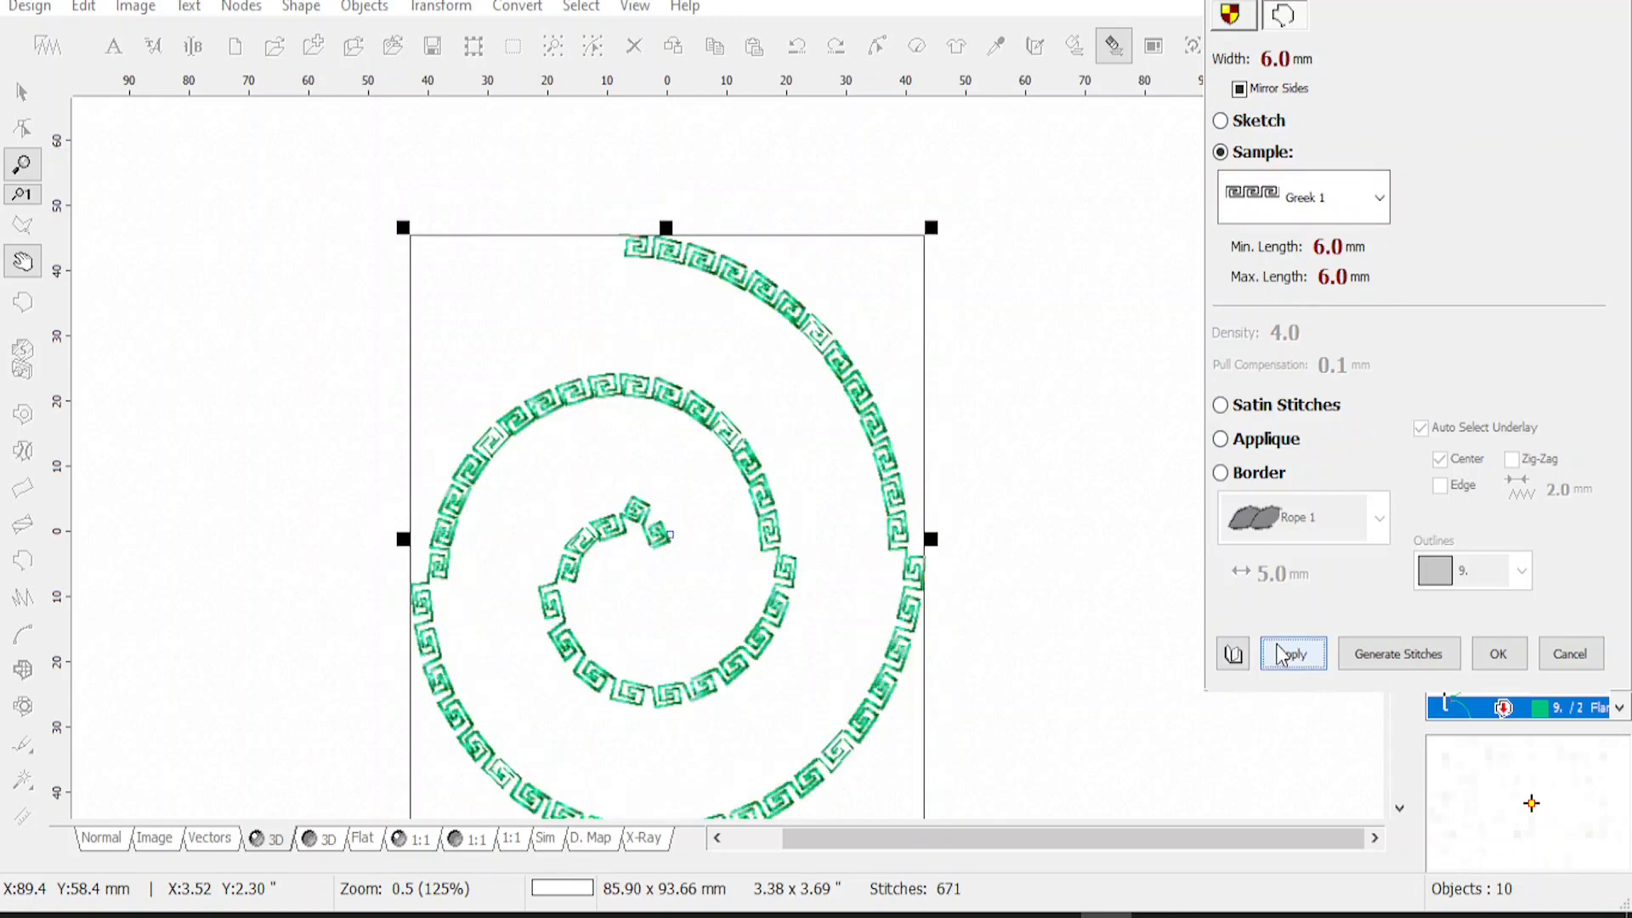
# Try the built-in Feather sample on the spiral
pyautogui.click(1369, 204)
pyautogui.moveTo(1375, 349); pyautogui.dragTo(1378, 408)
pyautogui.click(1297, 346)
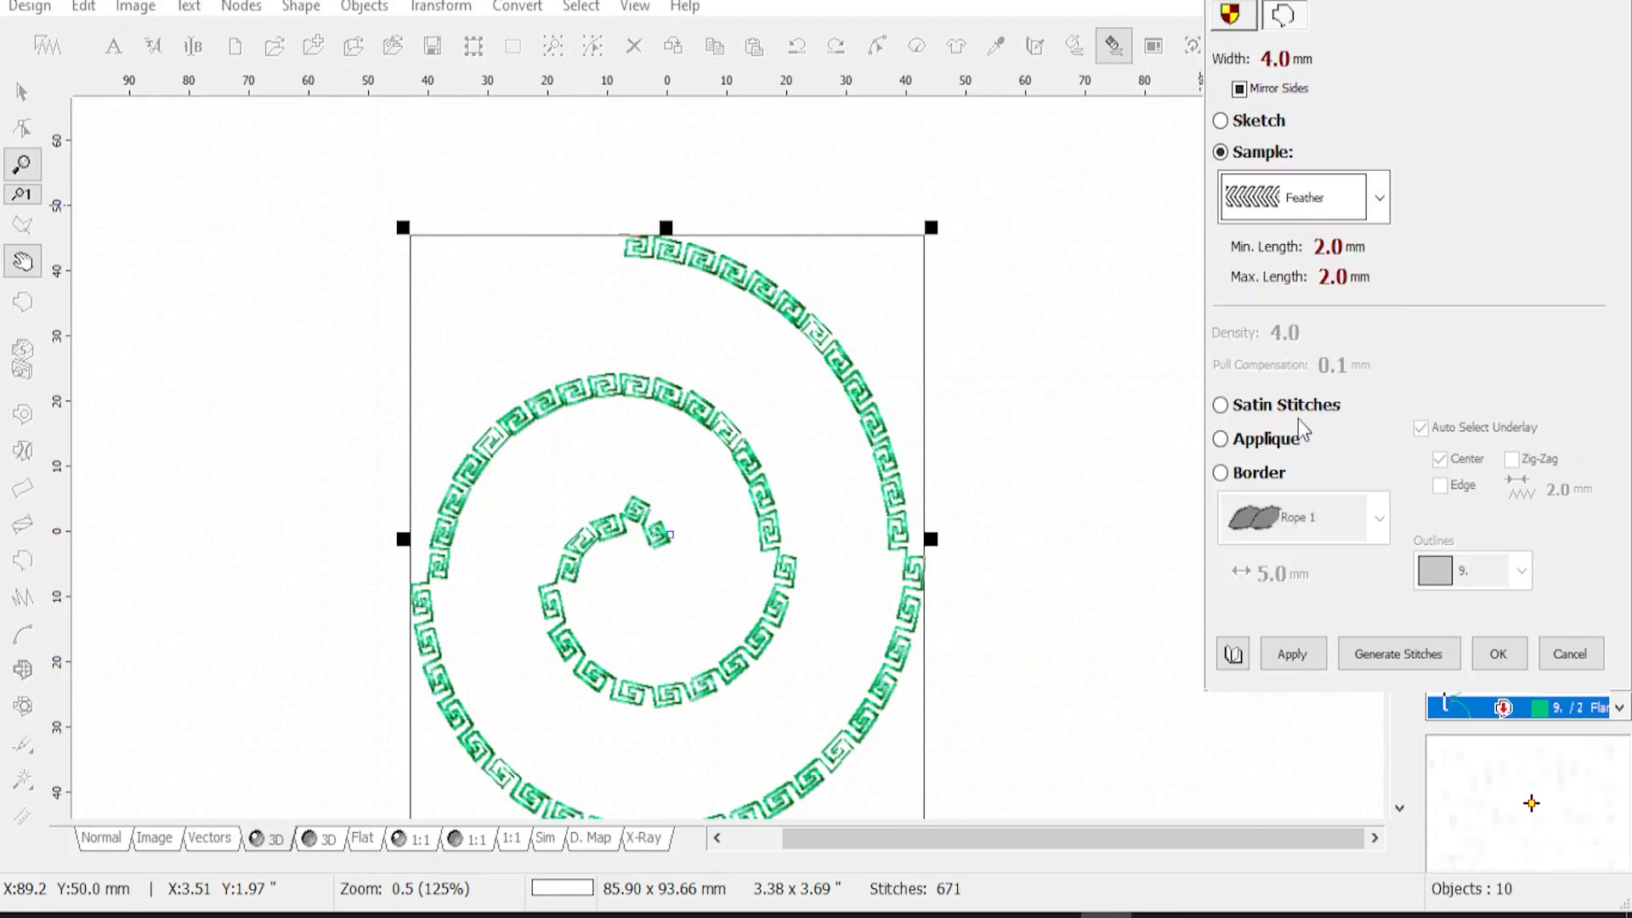
pyautogui.click(1292, 654)
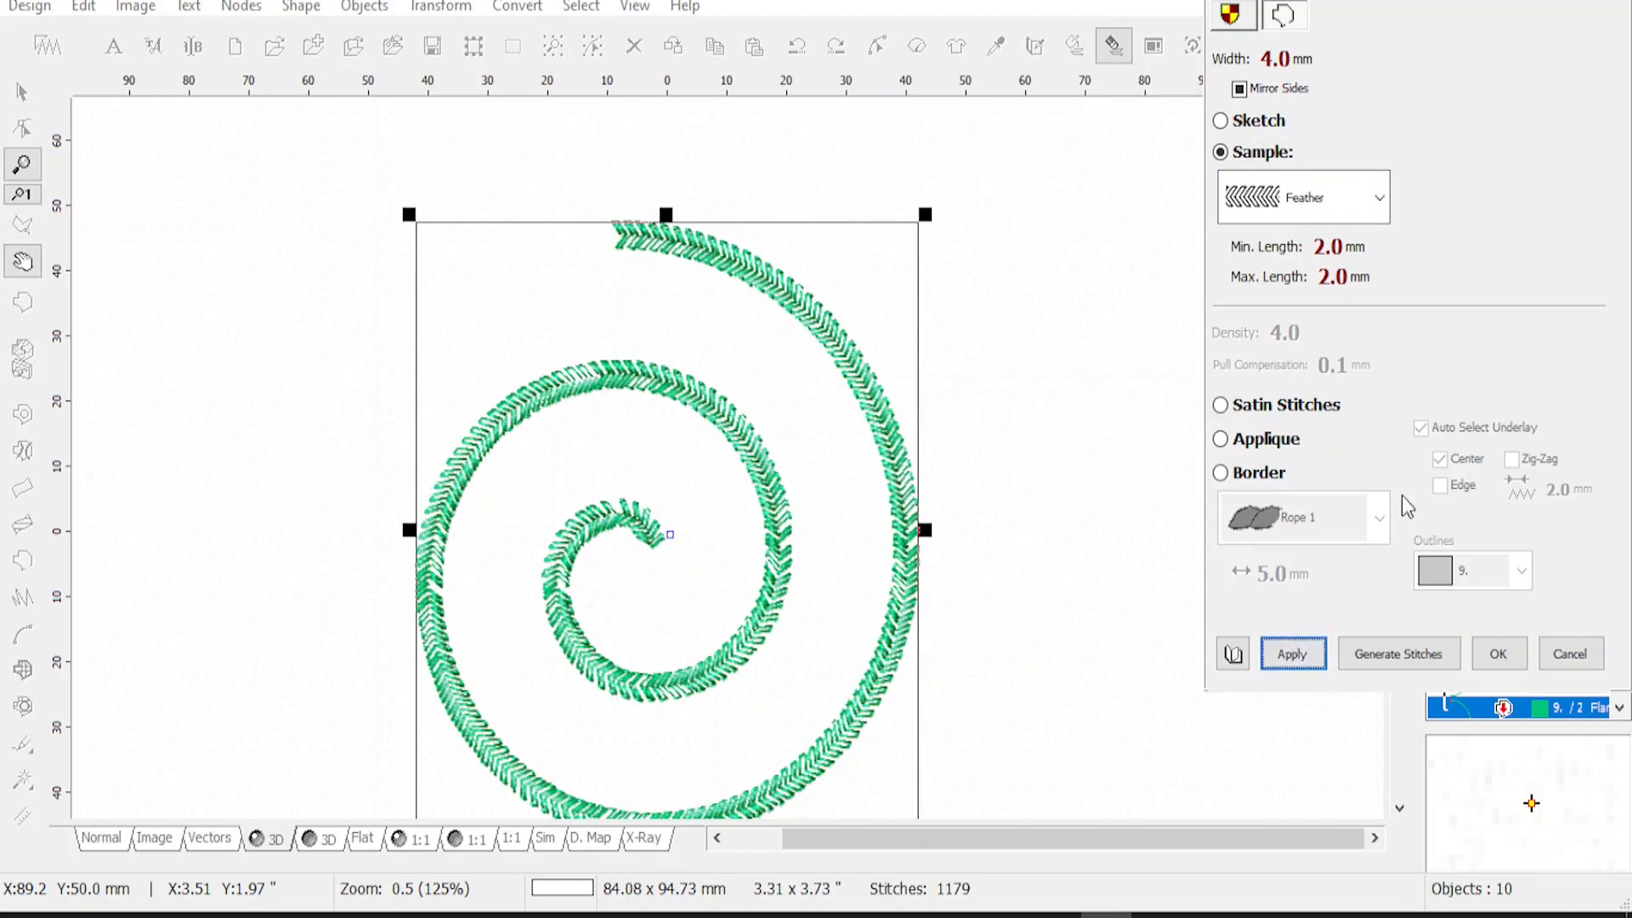
# Try the built-in FRA_001s sample on the spiral
pyautogui.click(1370, 197)
pyautogui.moveTo(1380, 406); pyautogui.dragTo(1368, 467)
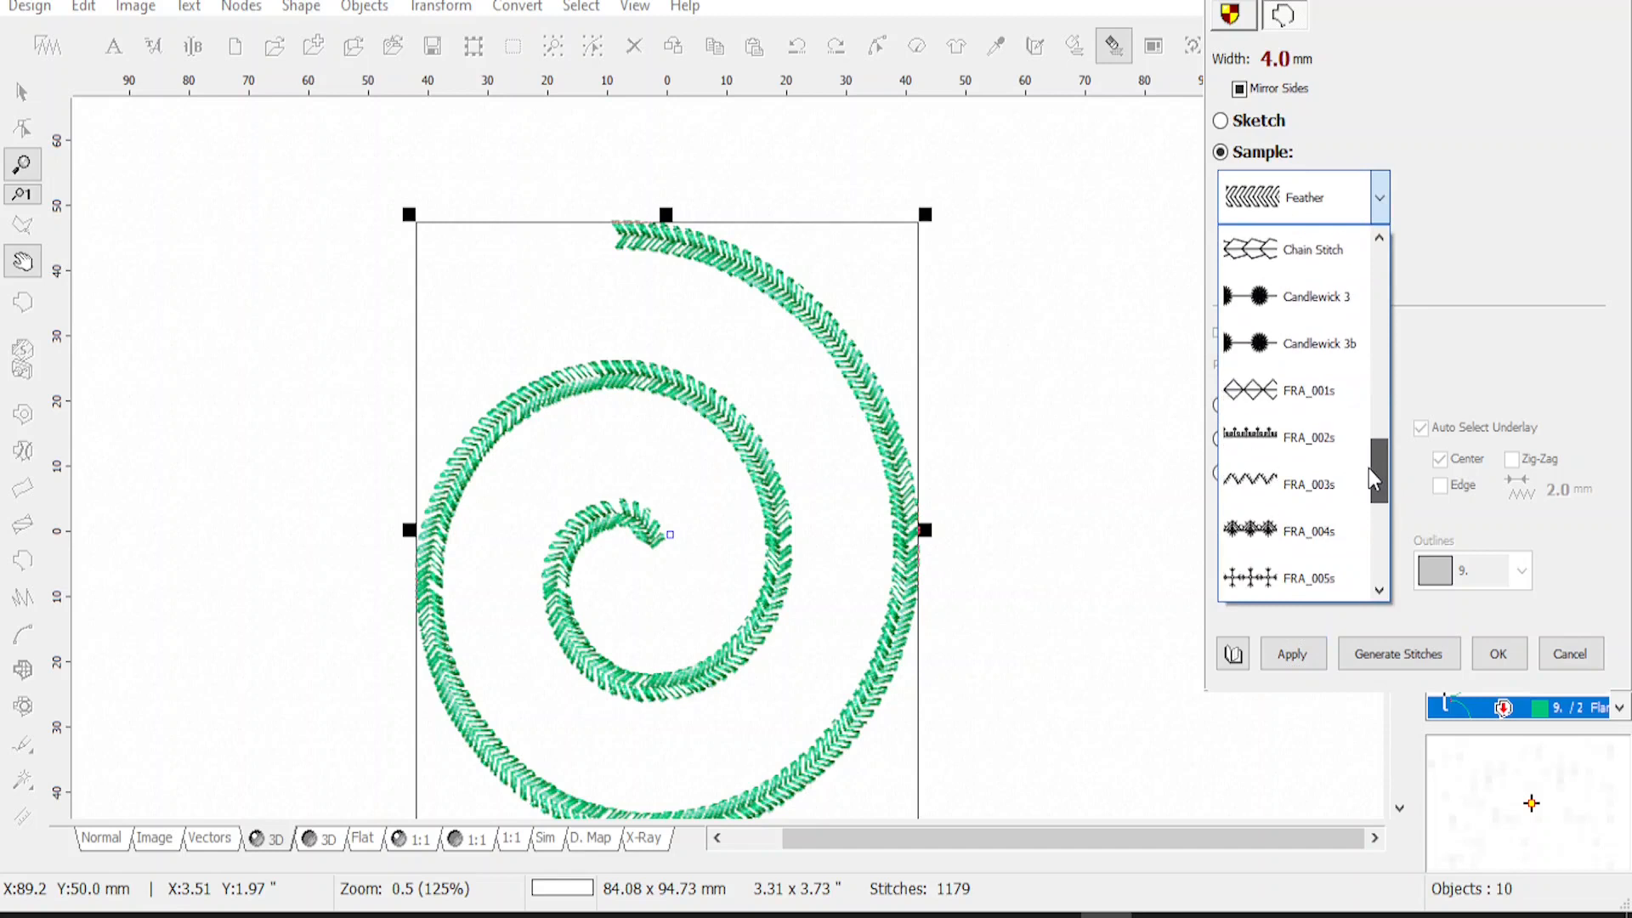
pyautogui.click(1272, 392)
pyautogui.click(1293, 657)
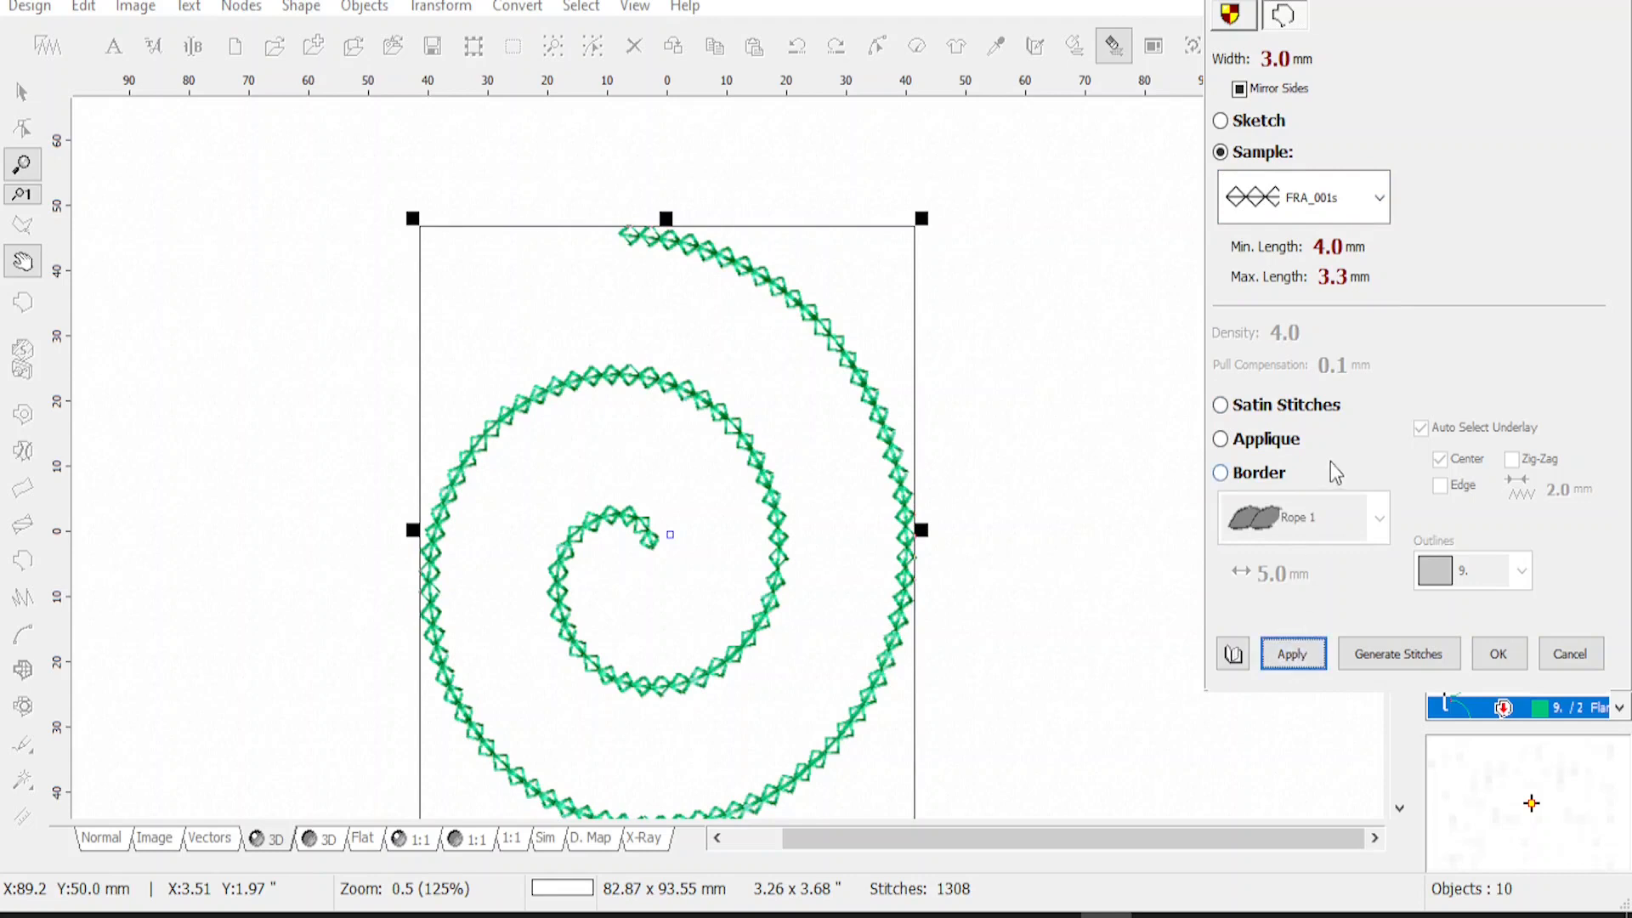
# Try the built-in FRA_014 sample on the spiral and inspect its stitches up close
pyautogui.click(1379, 197)
pyautogui.moveTo(1374, 538); pyautogui.dragTo(1374, 572)
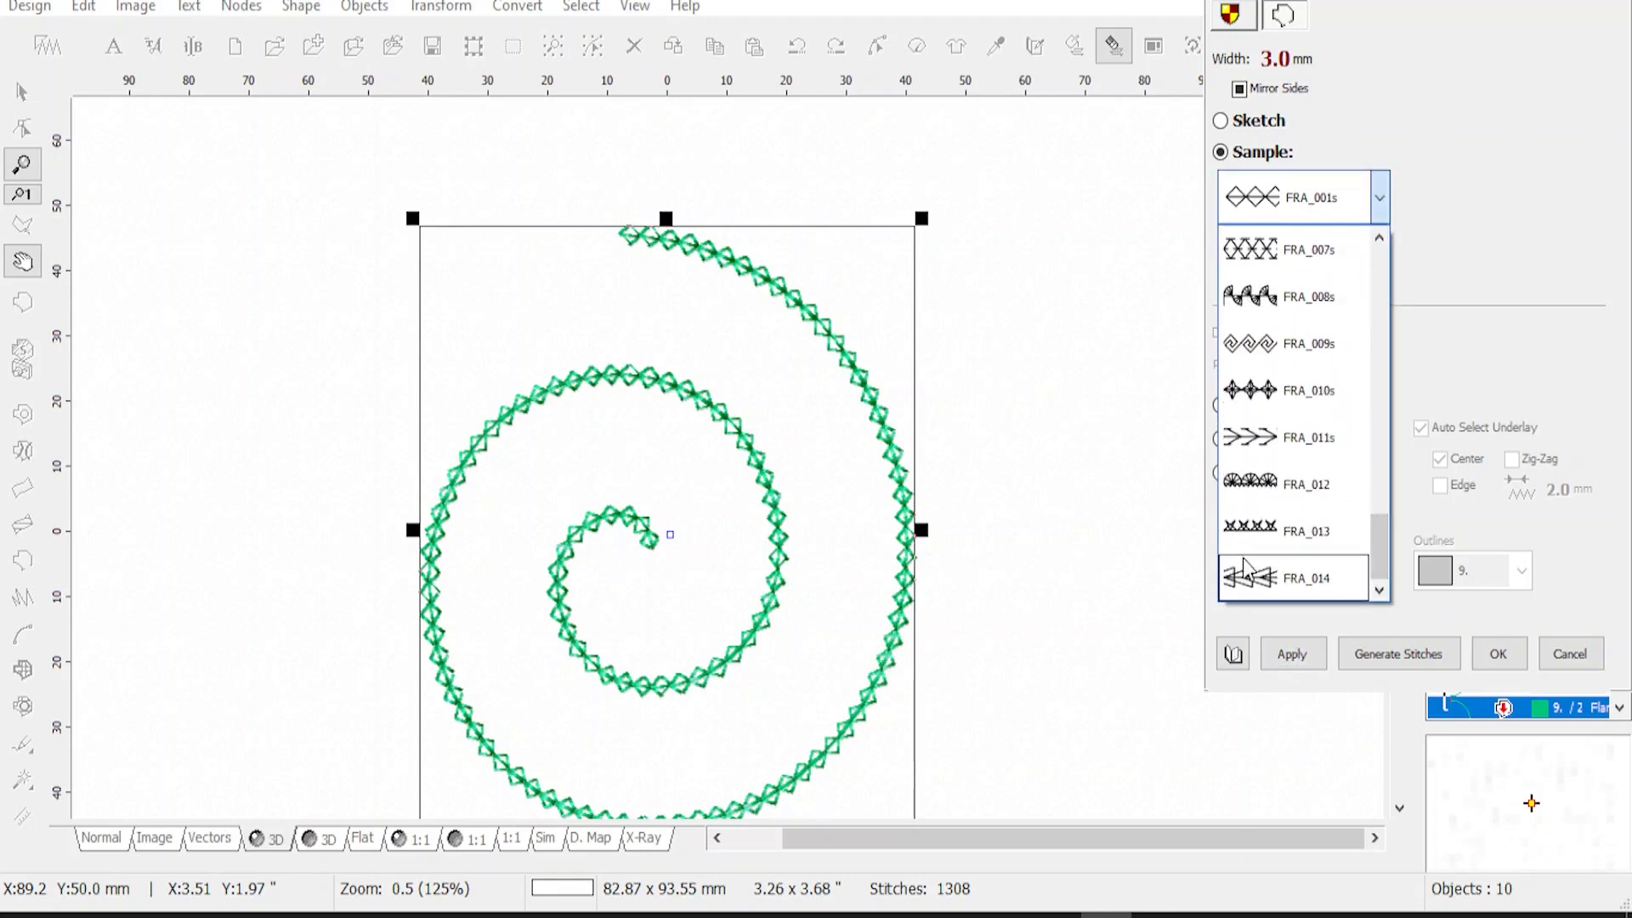
pyautogui.click(1262, 583)
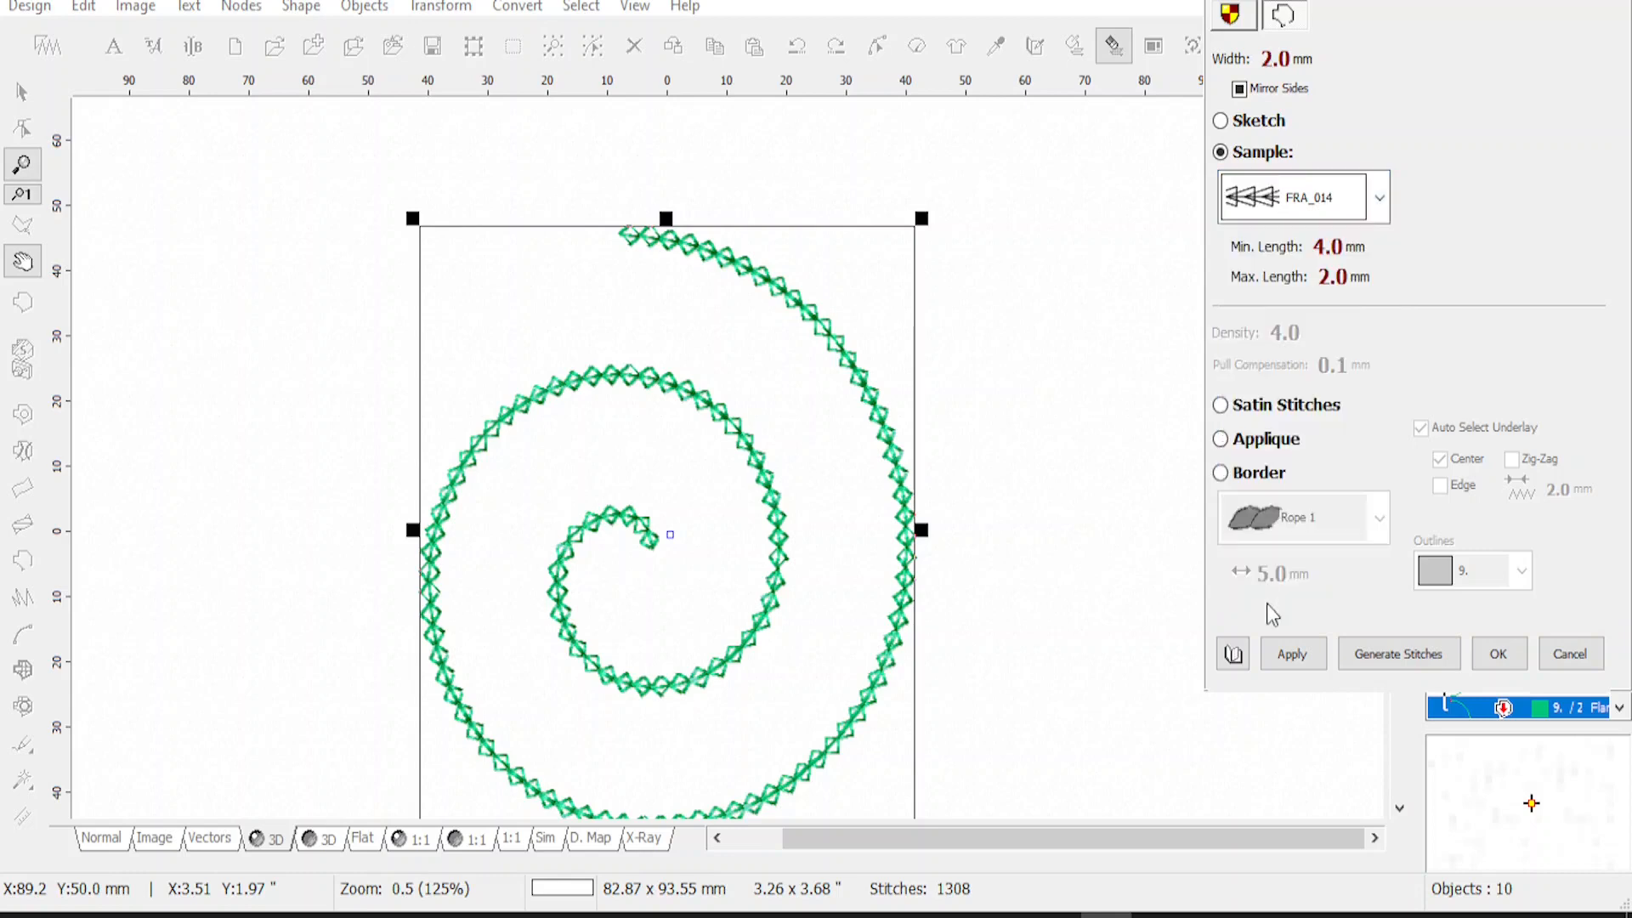
pyautogui.click(1291, 660)
pyautogui.click(615, 718)
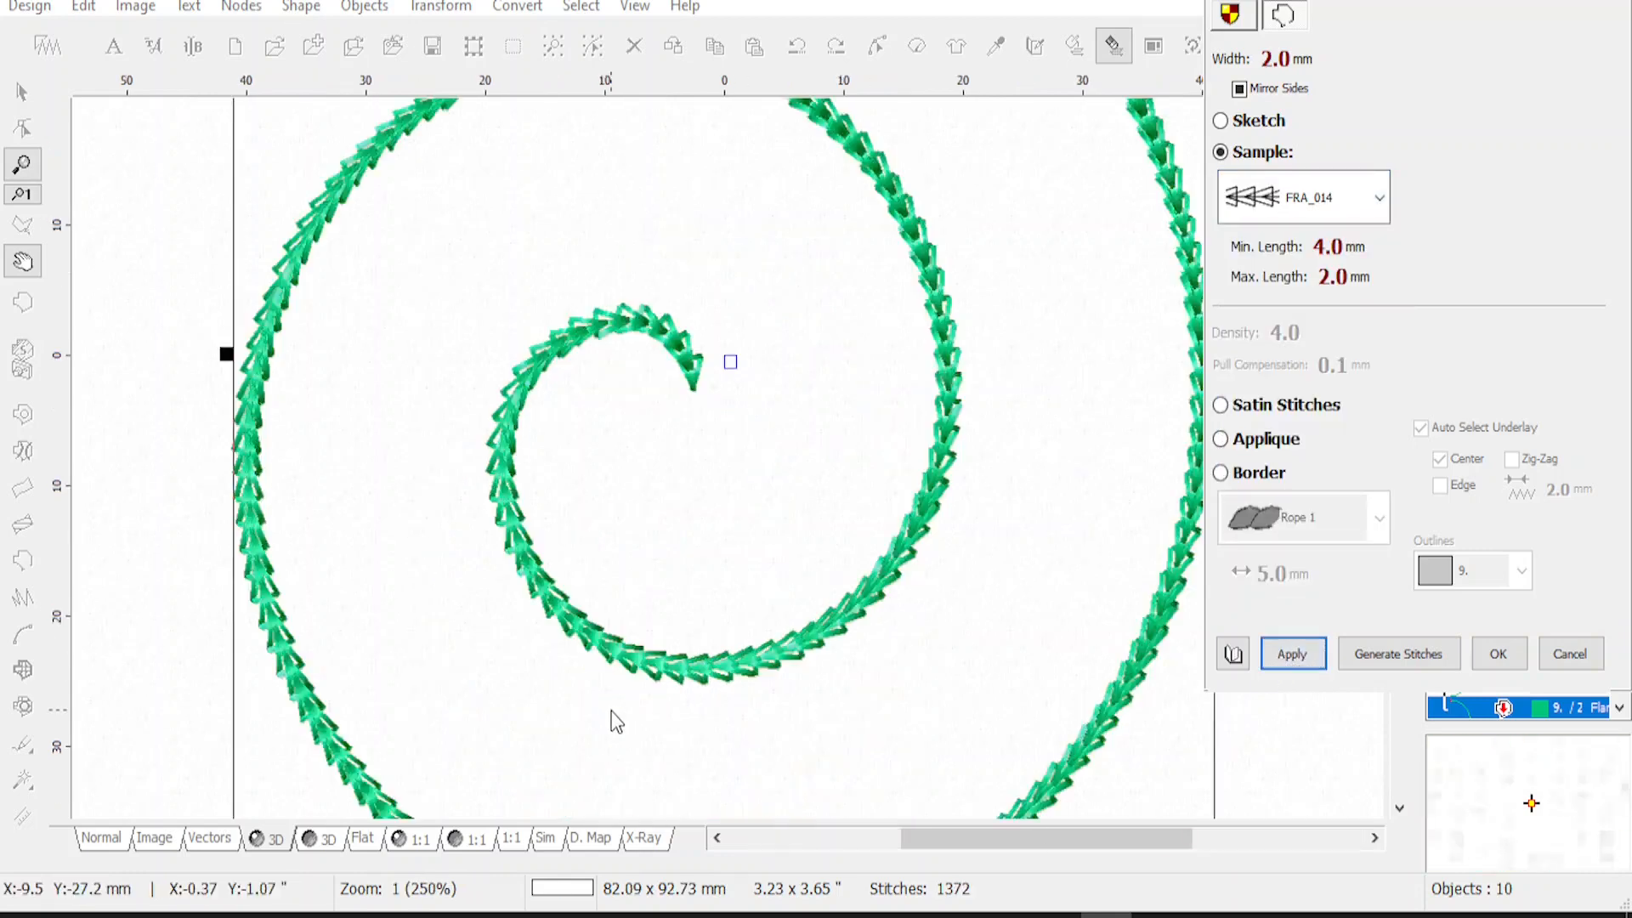
pyautogui.rightClick(650, 673)
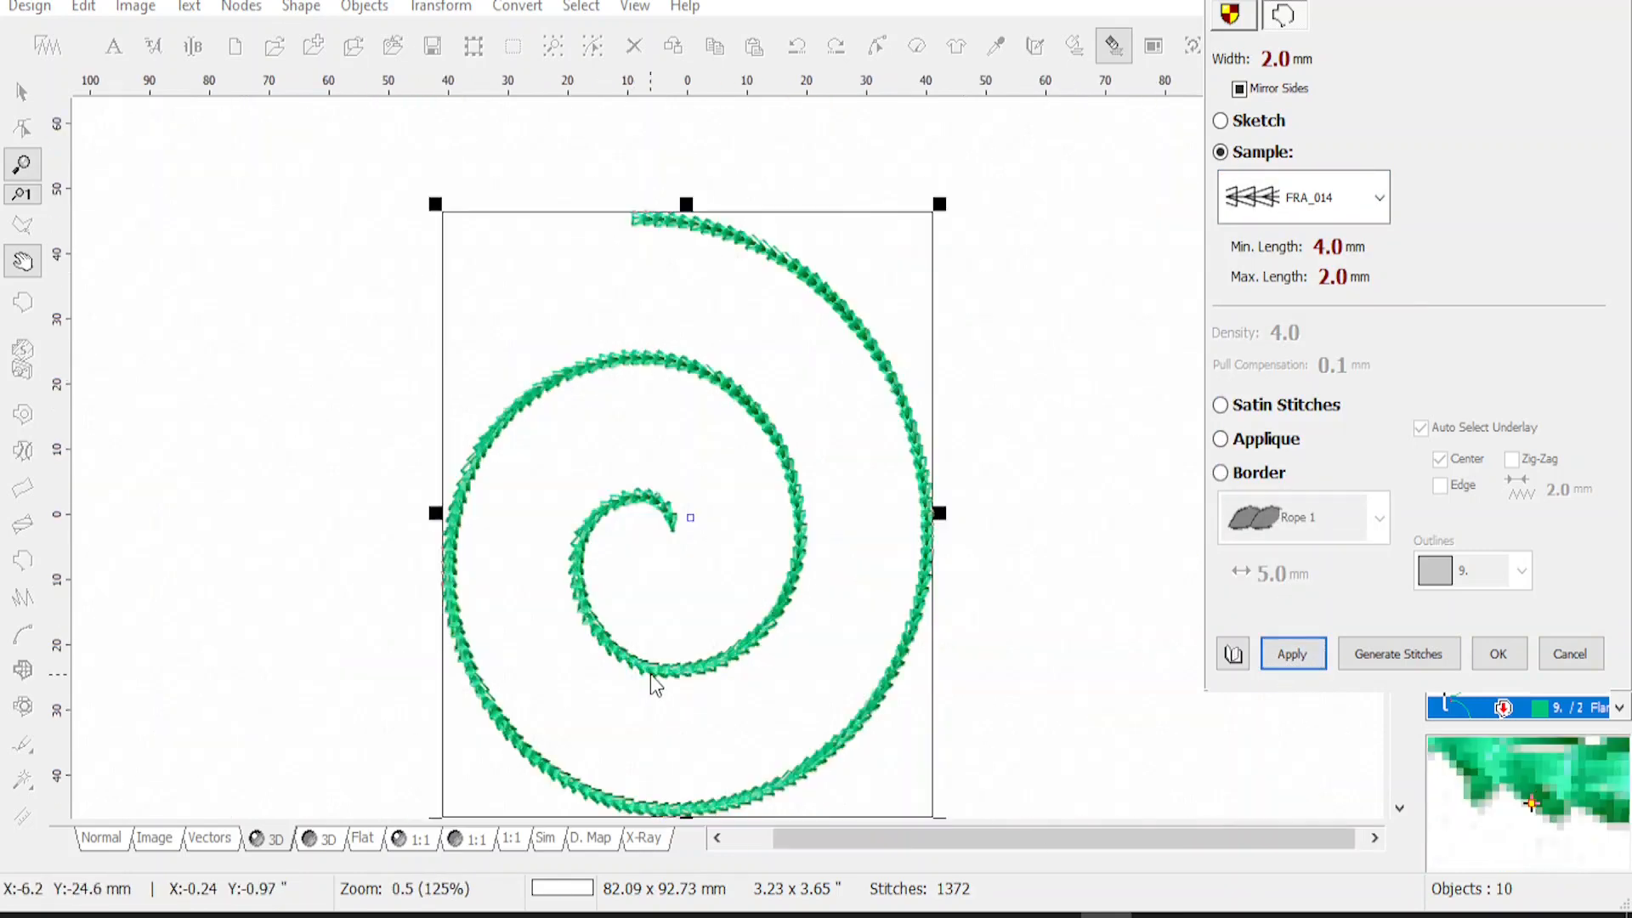
# Apply the user-defined ArrowHead6mm sample to the spiral
pyautogui.click(1377, 198)
pyautogui.moveTo(1378, 544); pyautogui.dragTo(1379, 277)
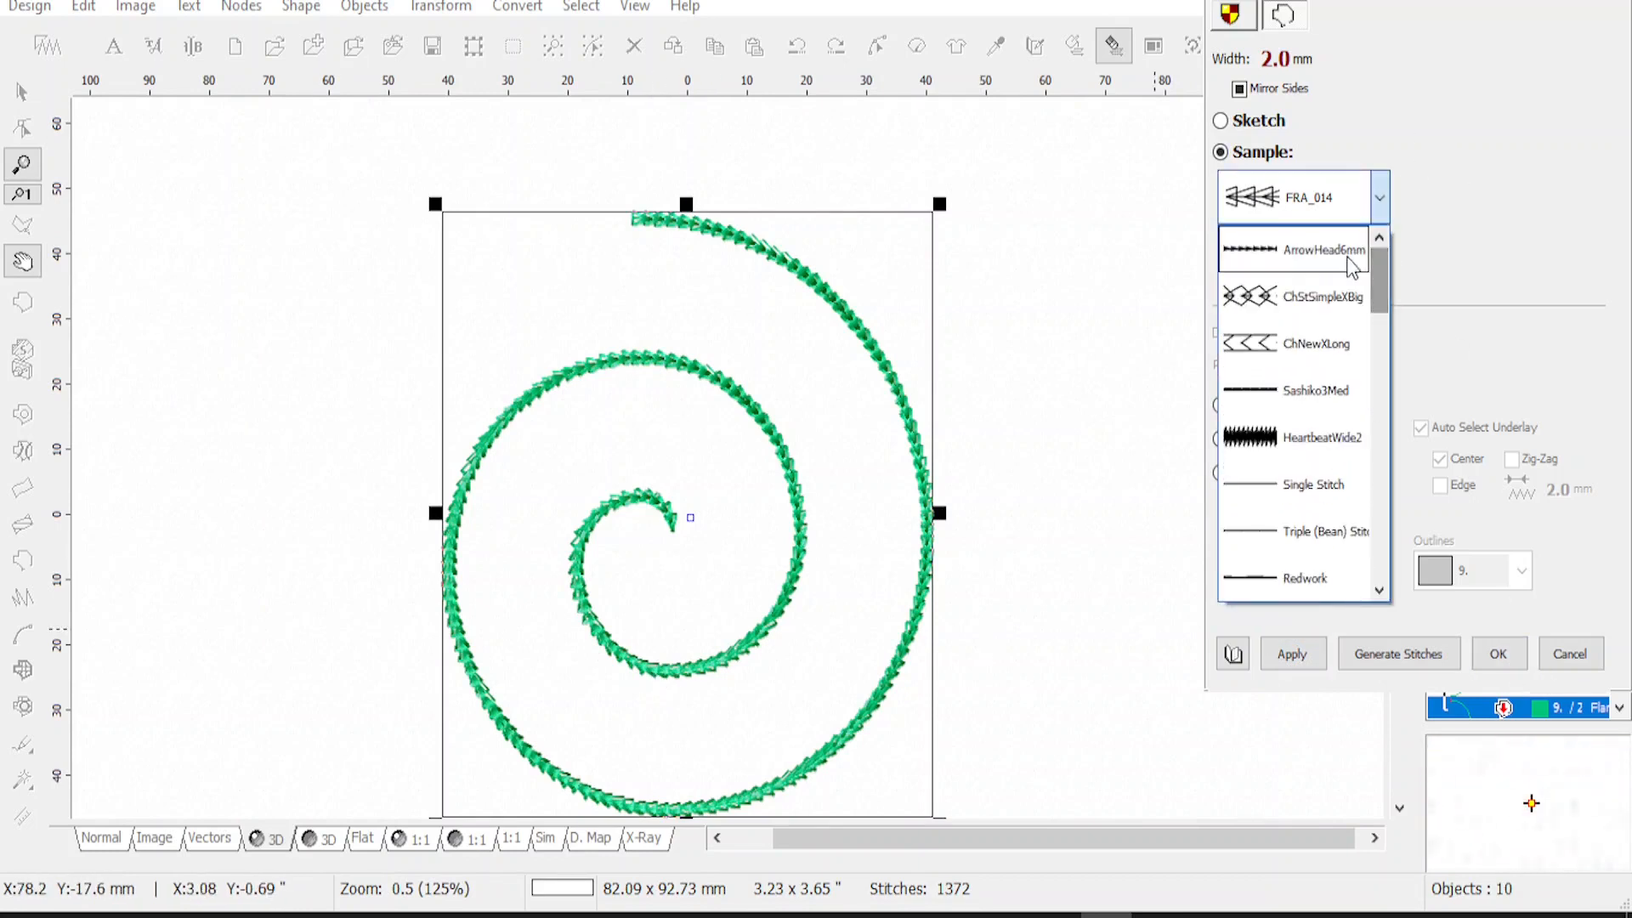
pyautogui.click(1296, 251)
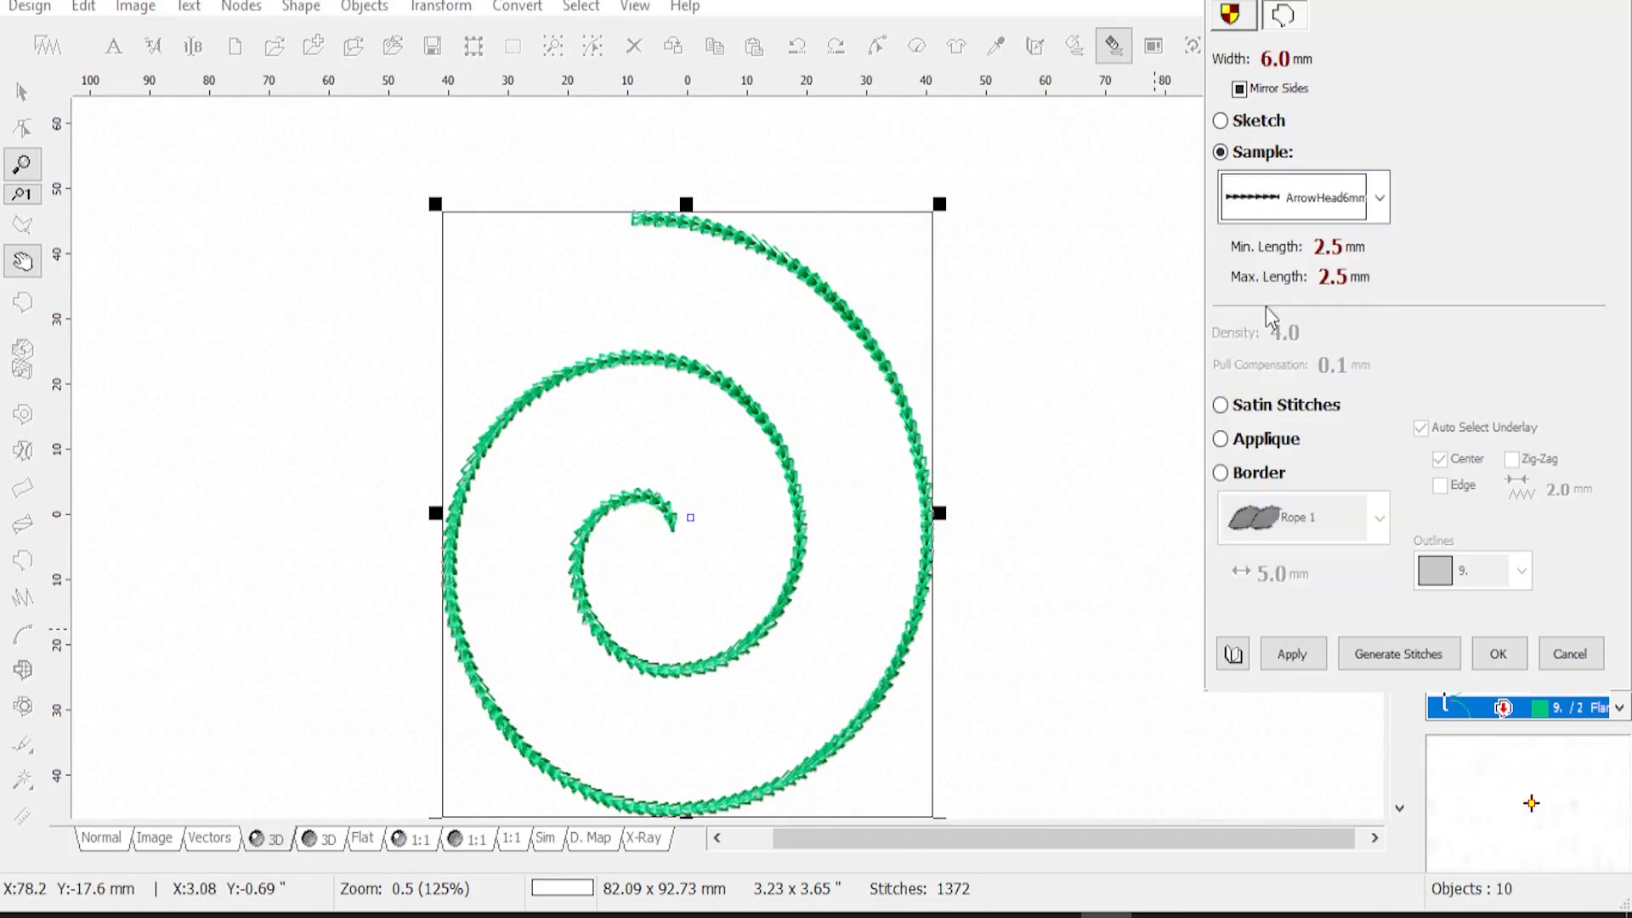
pyautogui.click(1293, 660)
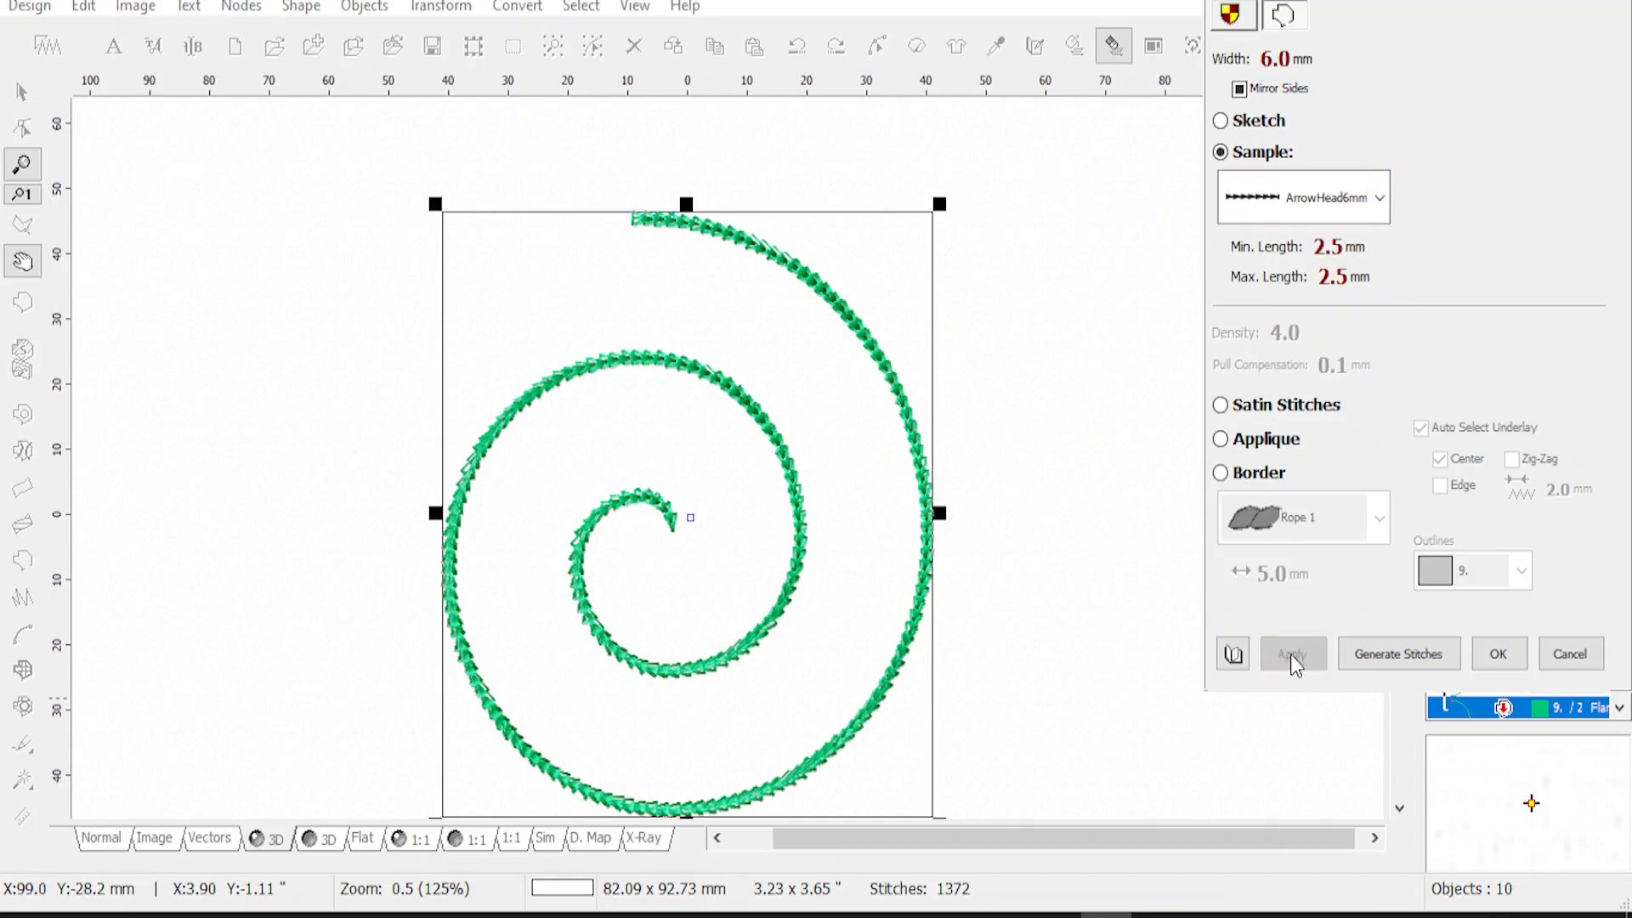
# Set the spiral's outline width to 12 mm, apply it, and accept the parameters
pyautogui.click(1249, 64)
pyautogui.doubleClick(136, 116)
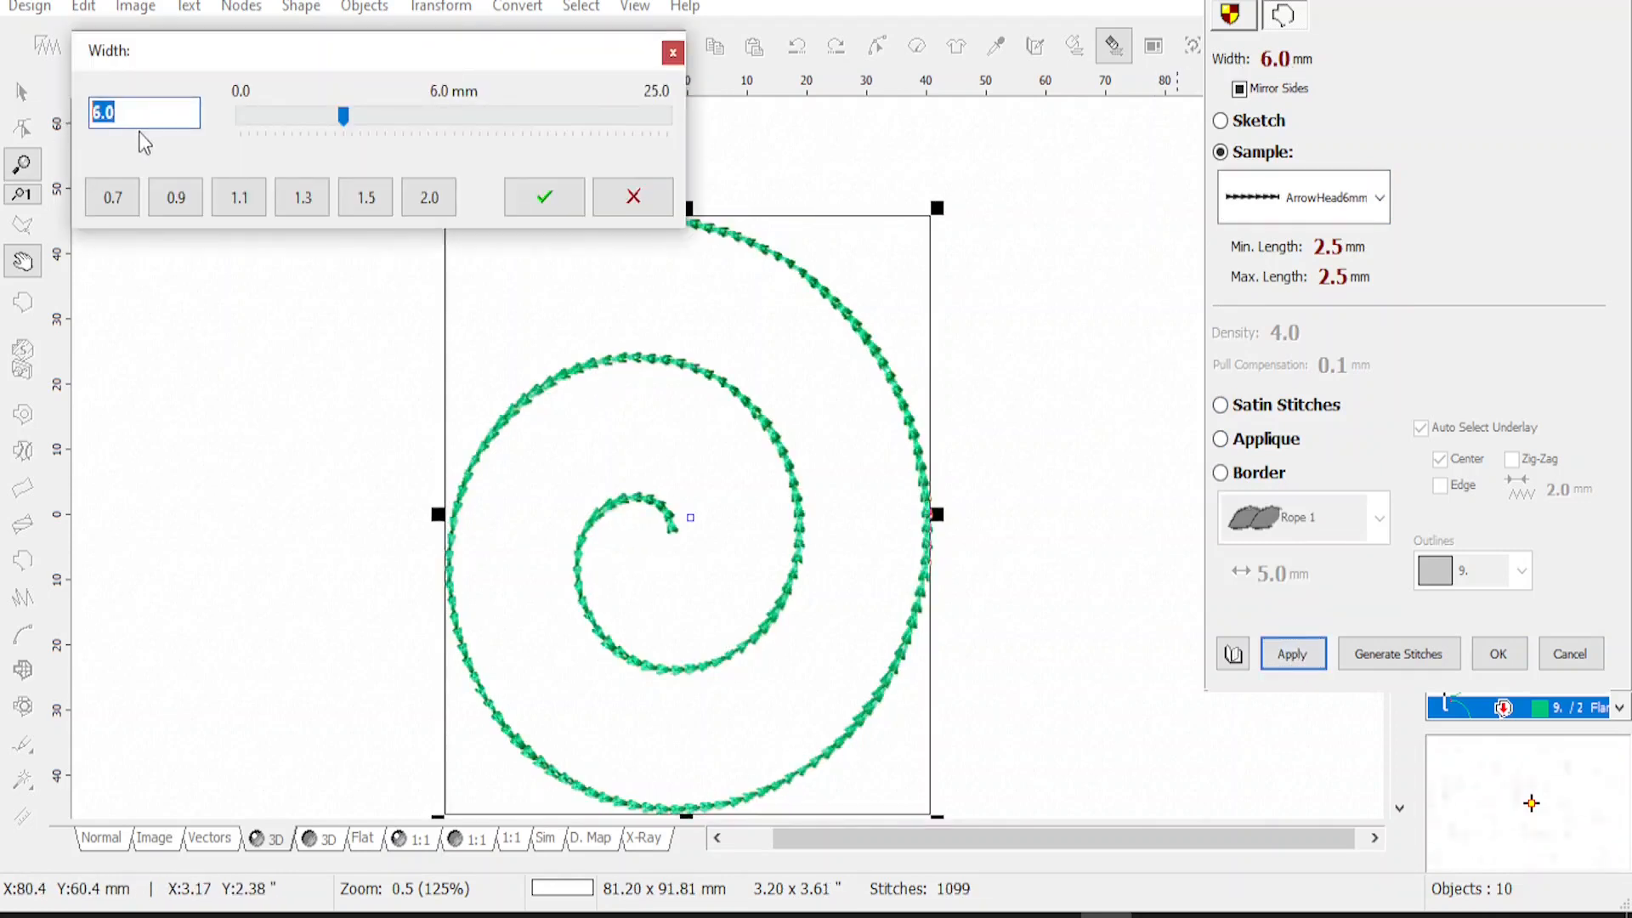
pyautogui.write('12')
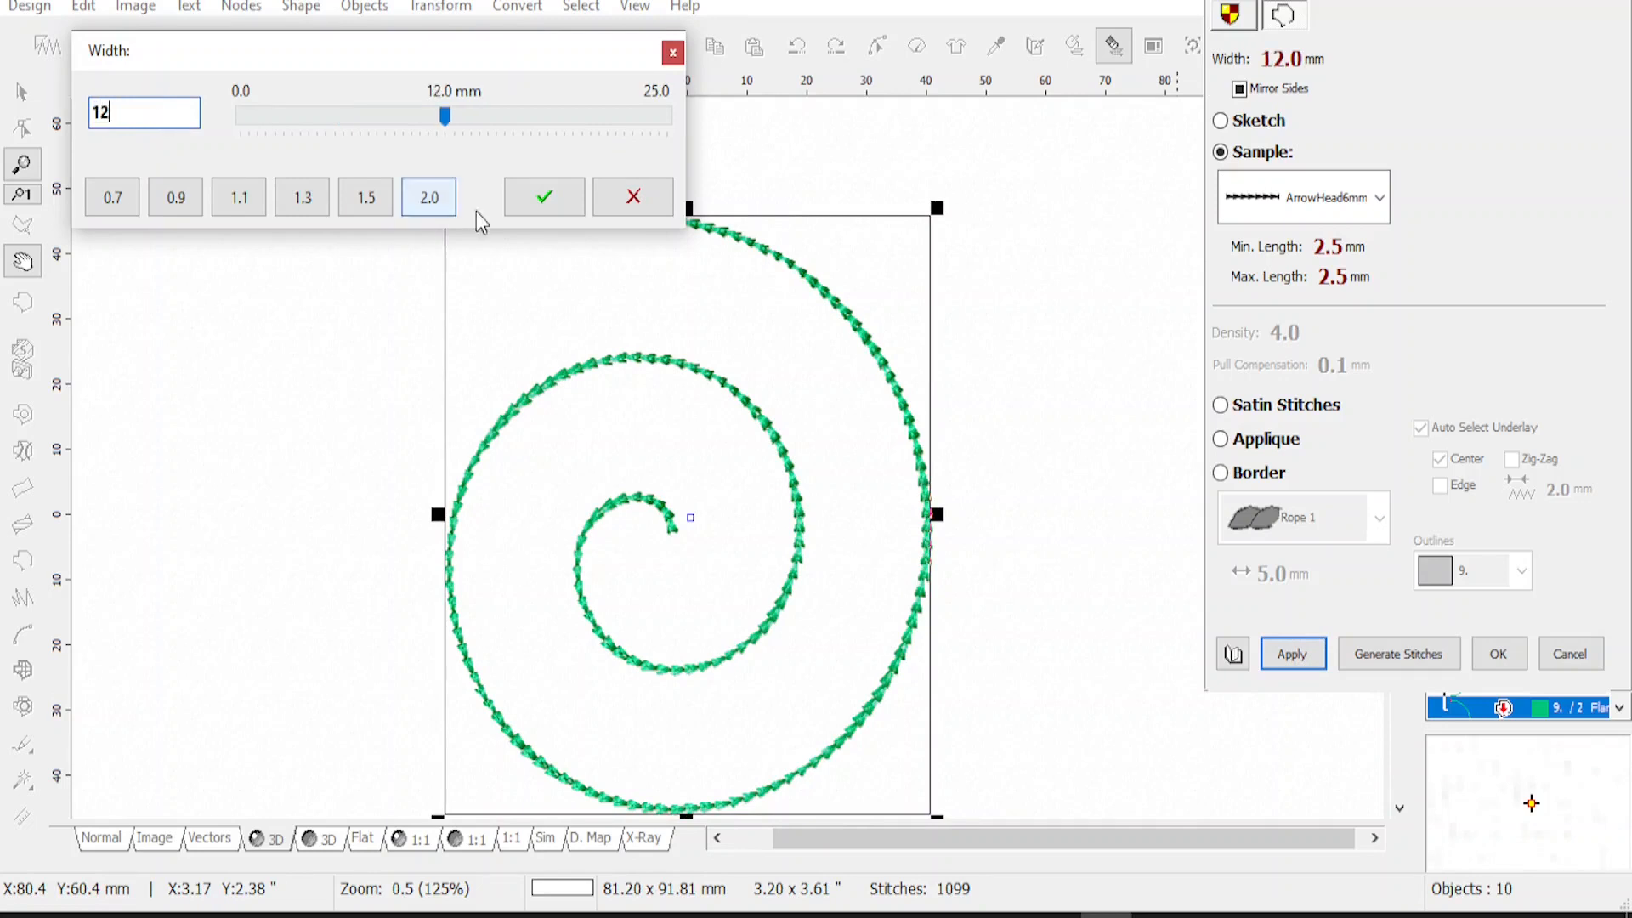
pyautogui.click(543, 197)
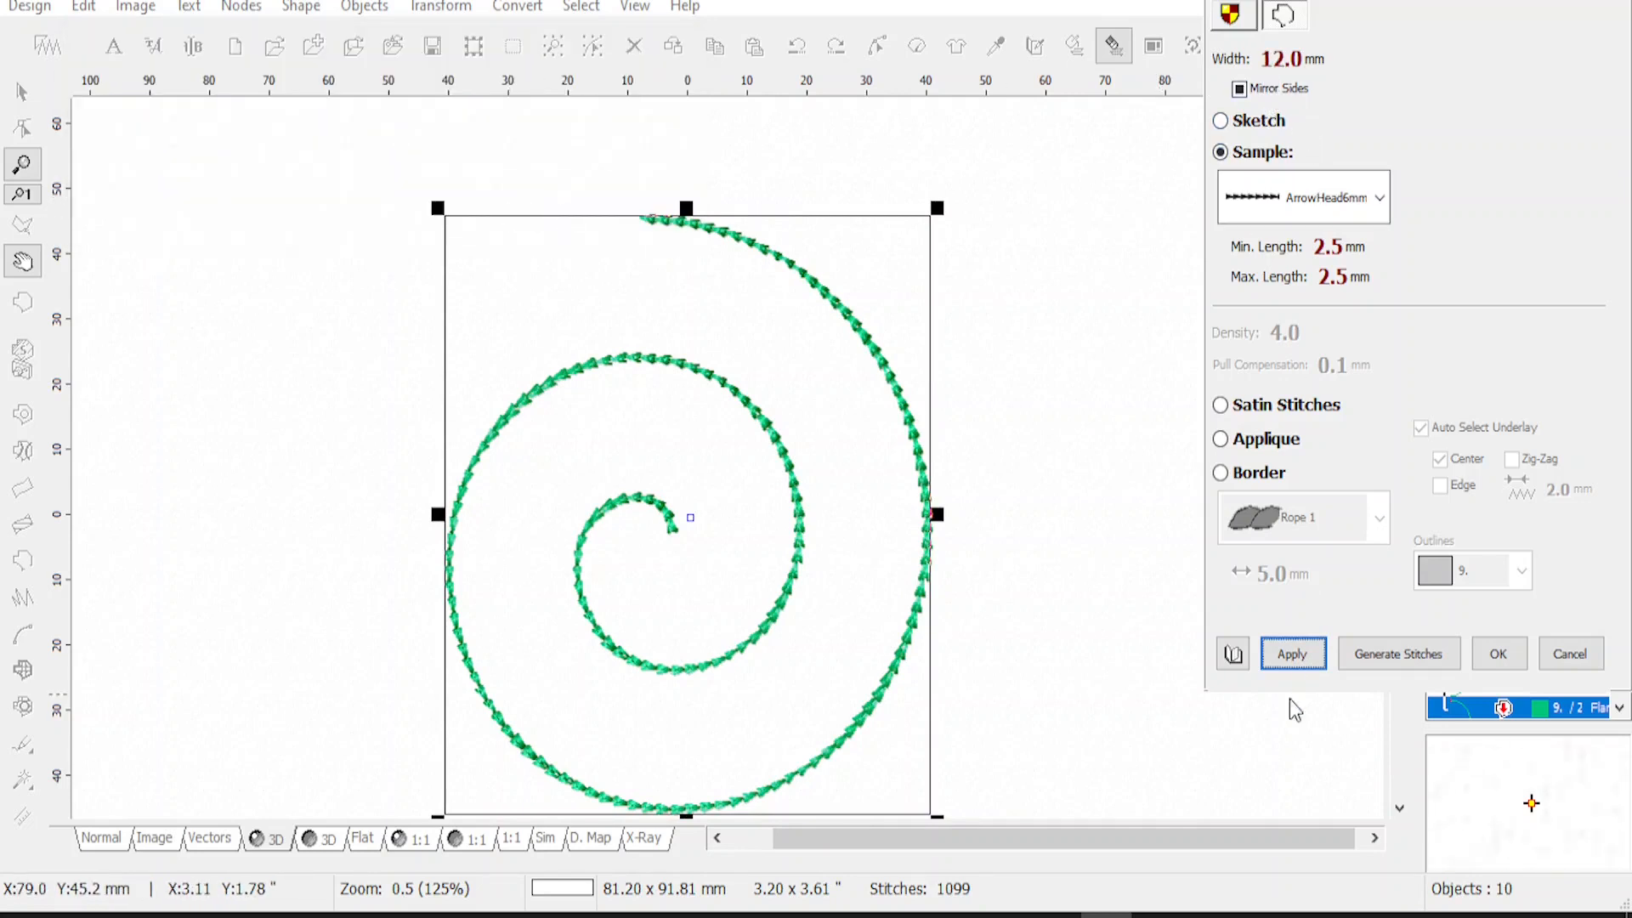
pyautogui.click(1291, 656)
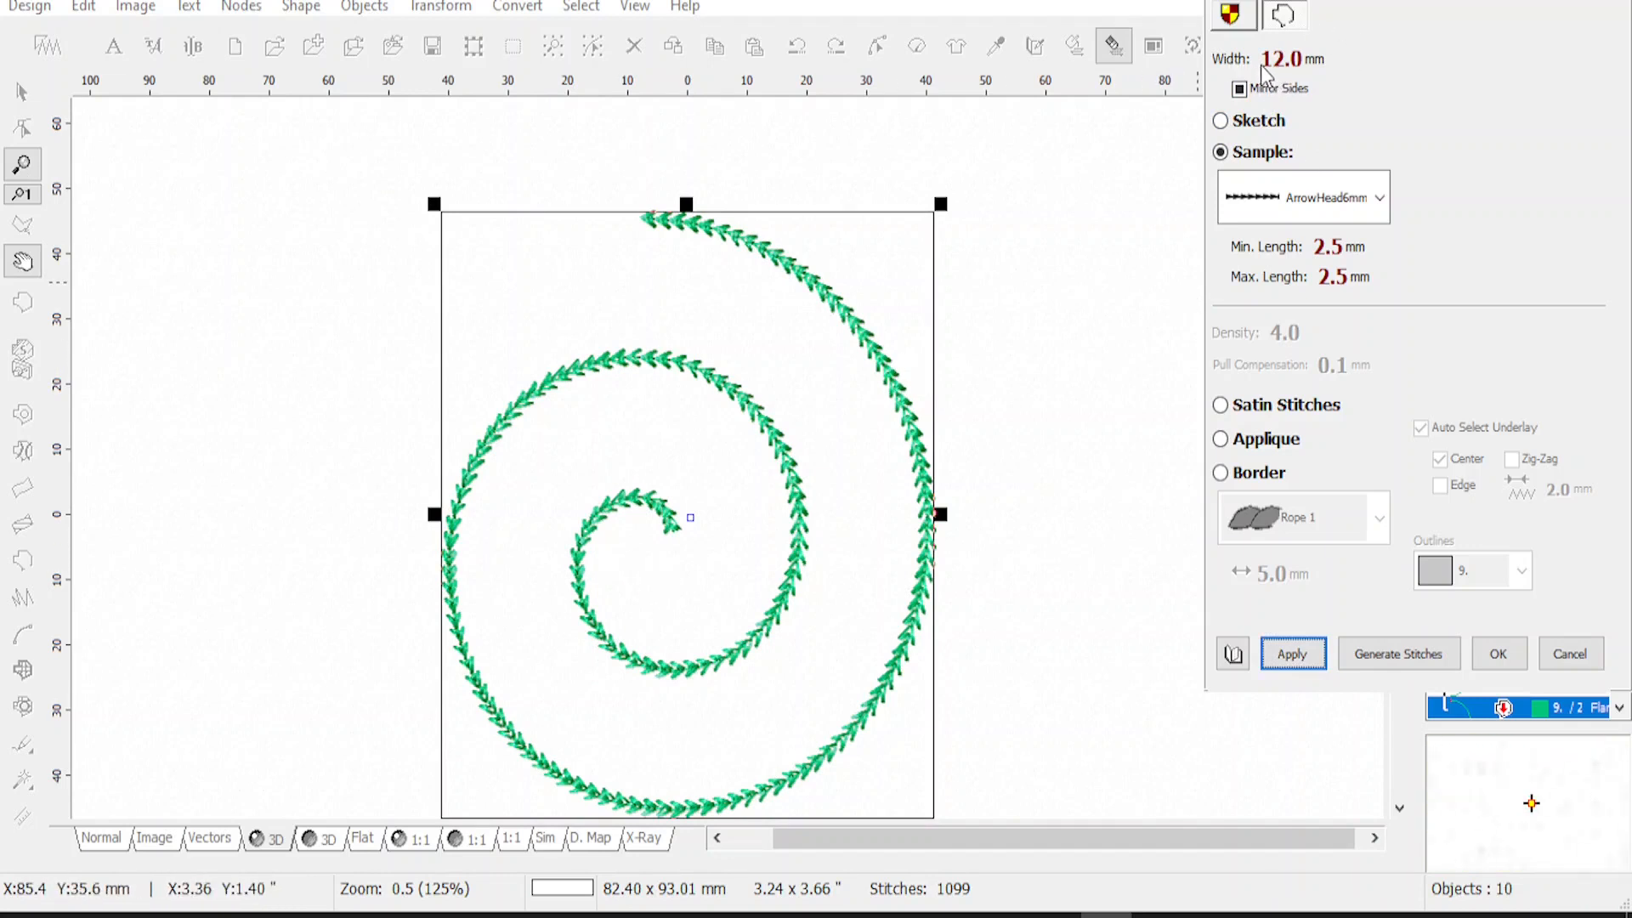
pyautogui.click(1517, 656)
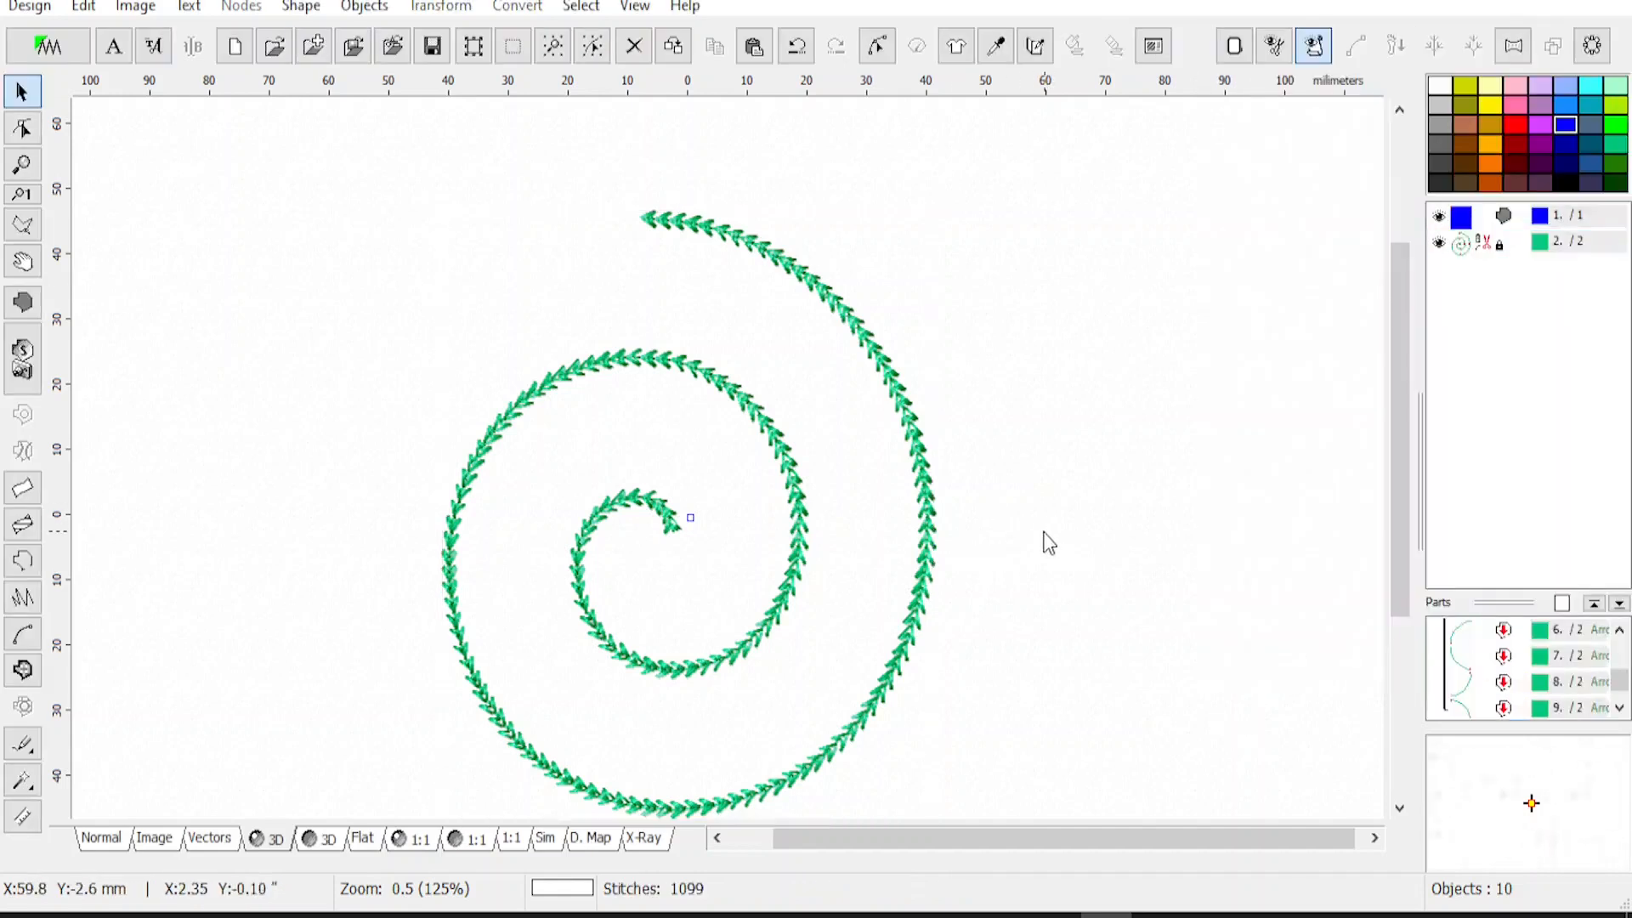
pyautogui.moveTo(1399, 432)
pyautogui.mouseDown()
pyautogui.moveTo(1401, 459)
pyautogui.moveTo(1397, 441)
pyautogui.mouseUp()
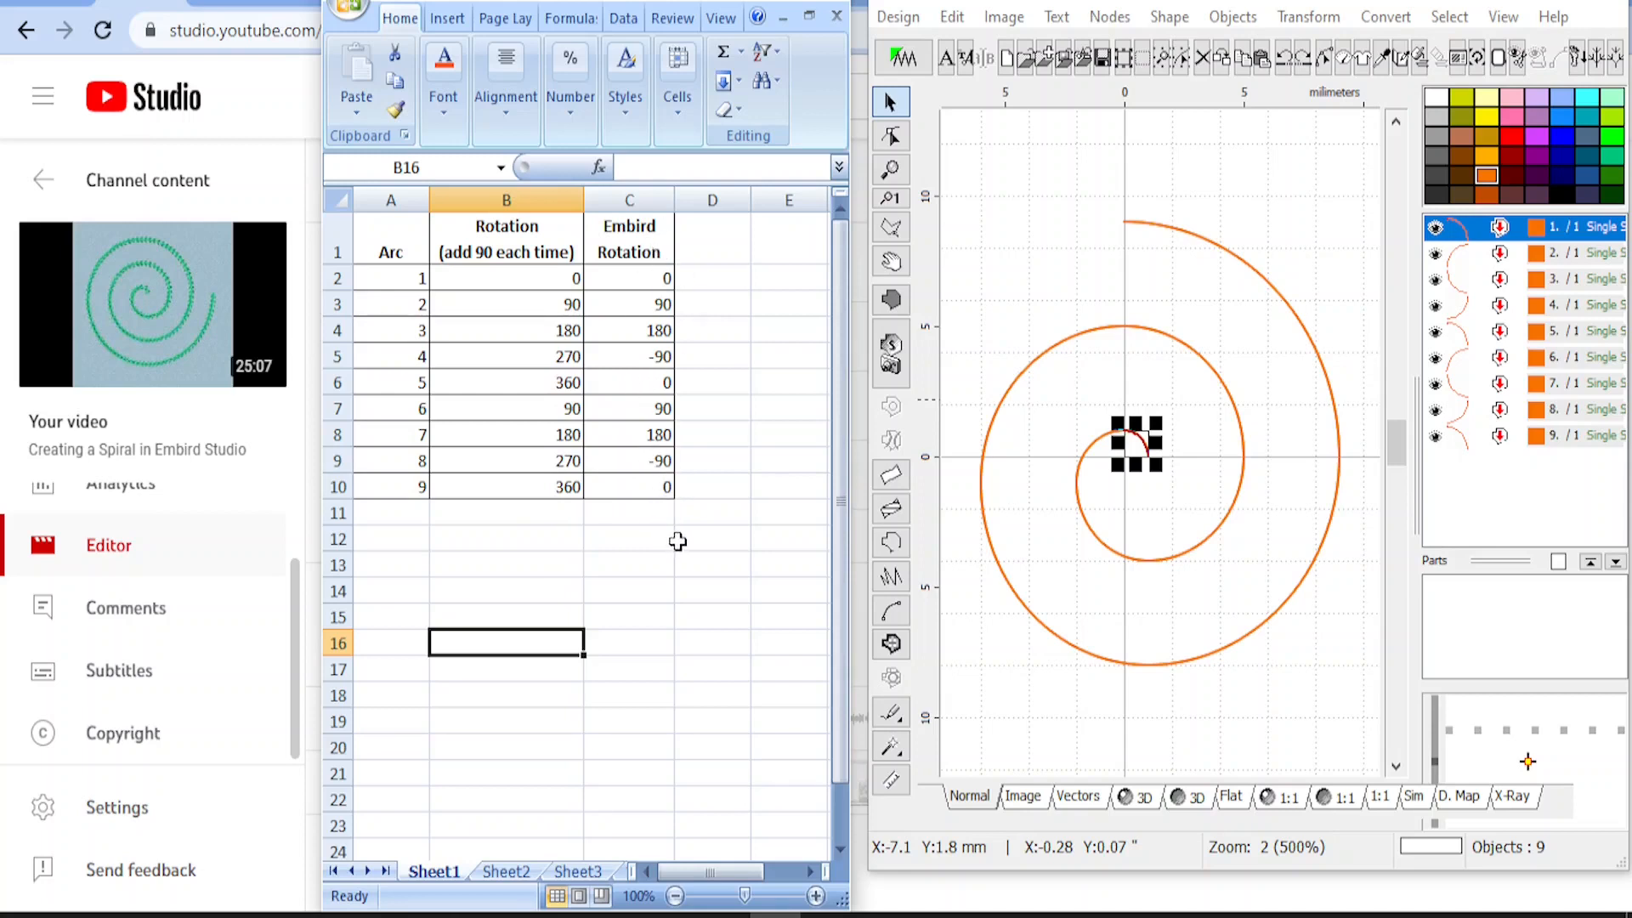
# Select the arc 1 row in the Excel rotation table and examine the first arc's nodes in Embird Studio's edit mode
pyautogui.click(333, 278)
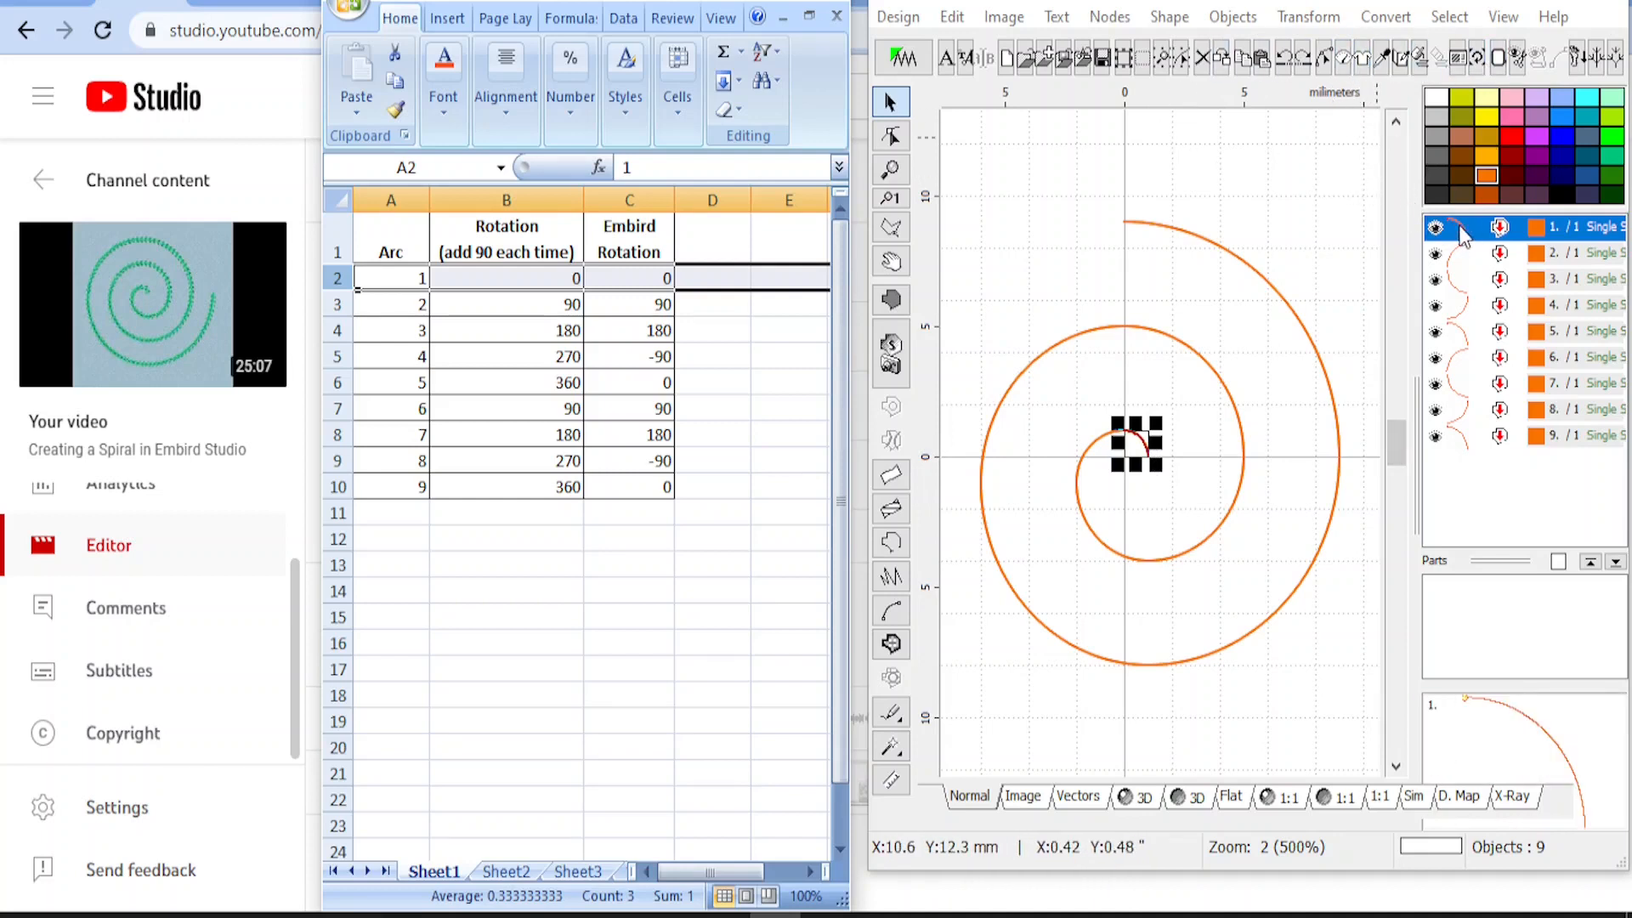
pyautogui.rightClick(1489, 234)
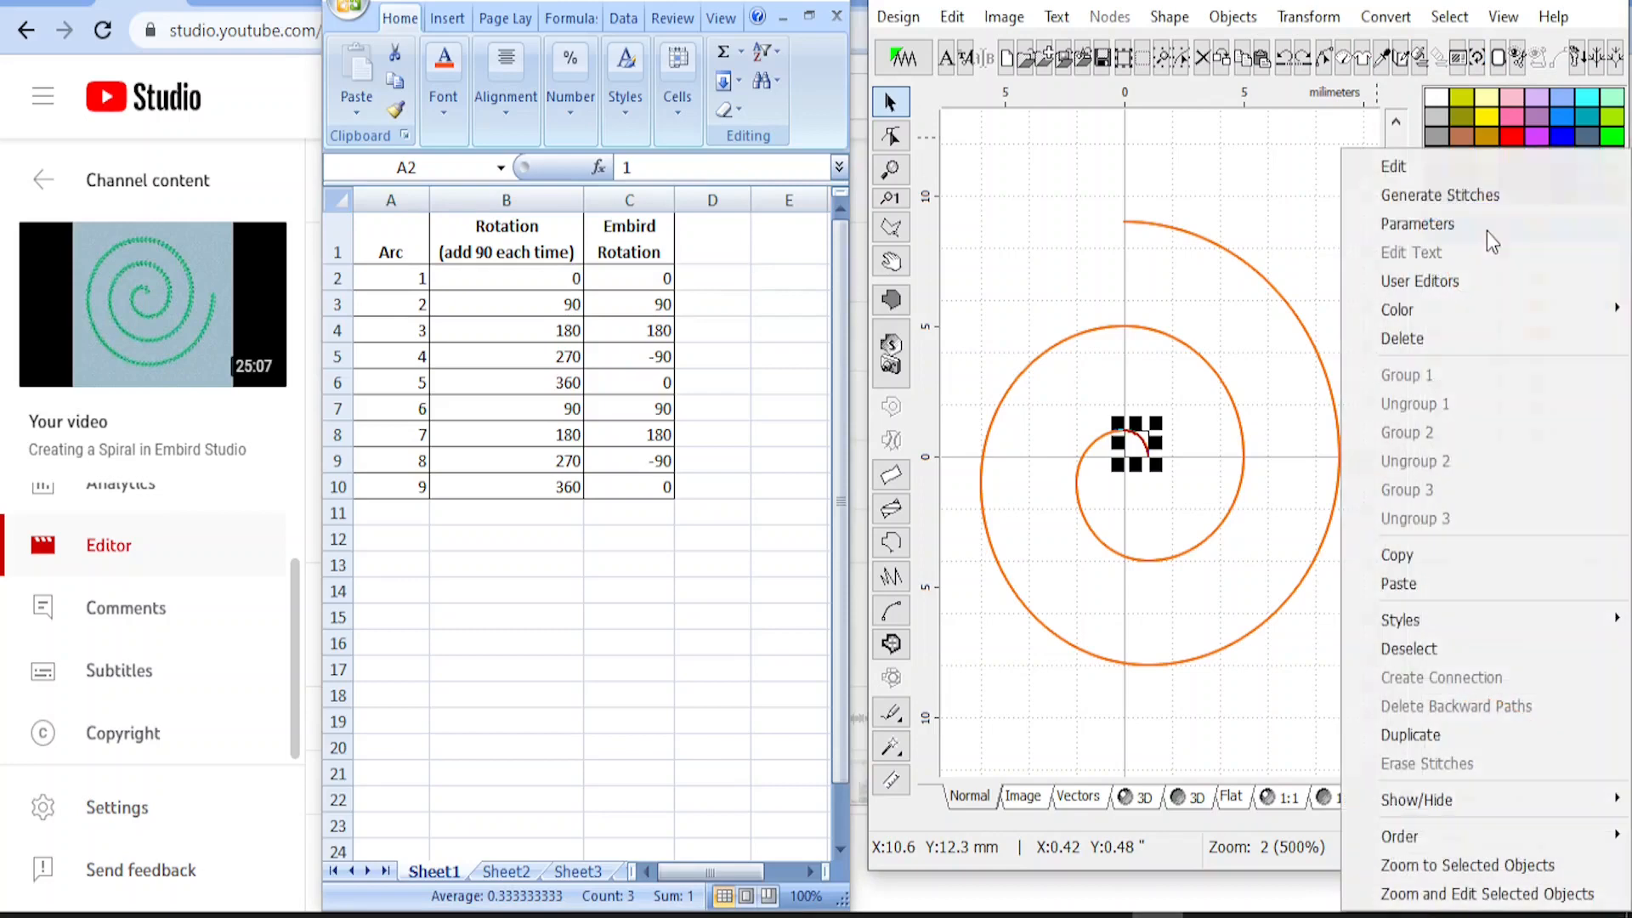
pyautogui.click(1420, 165)
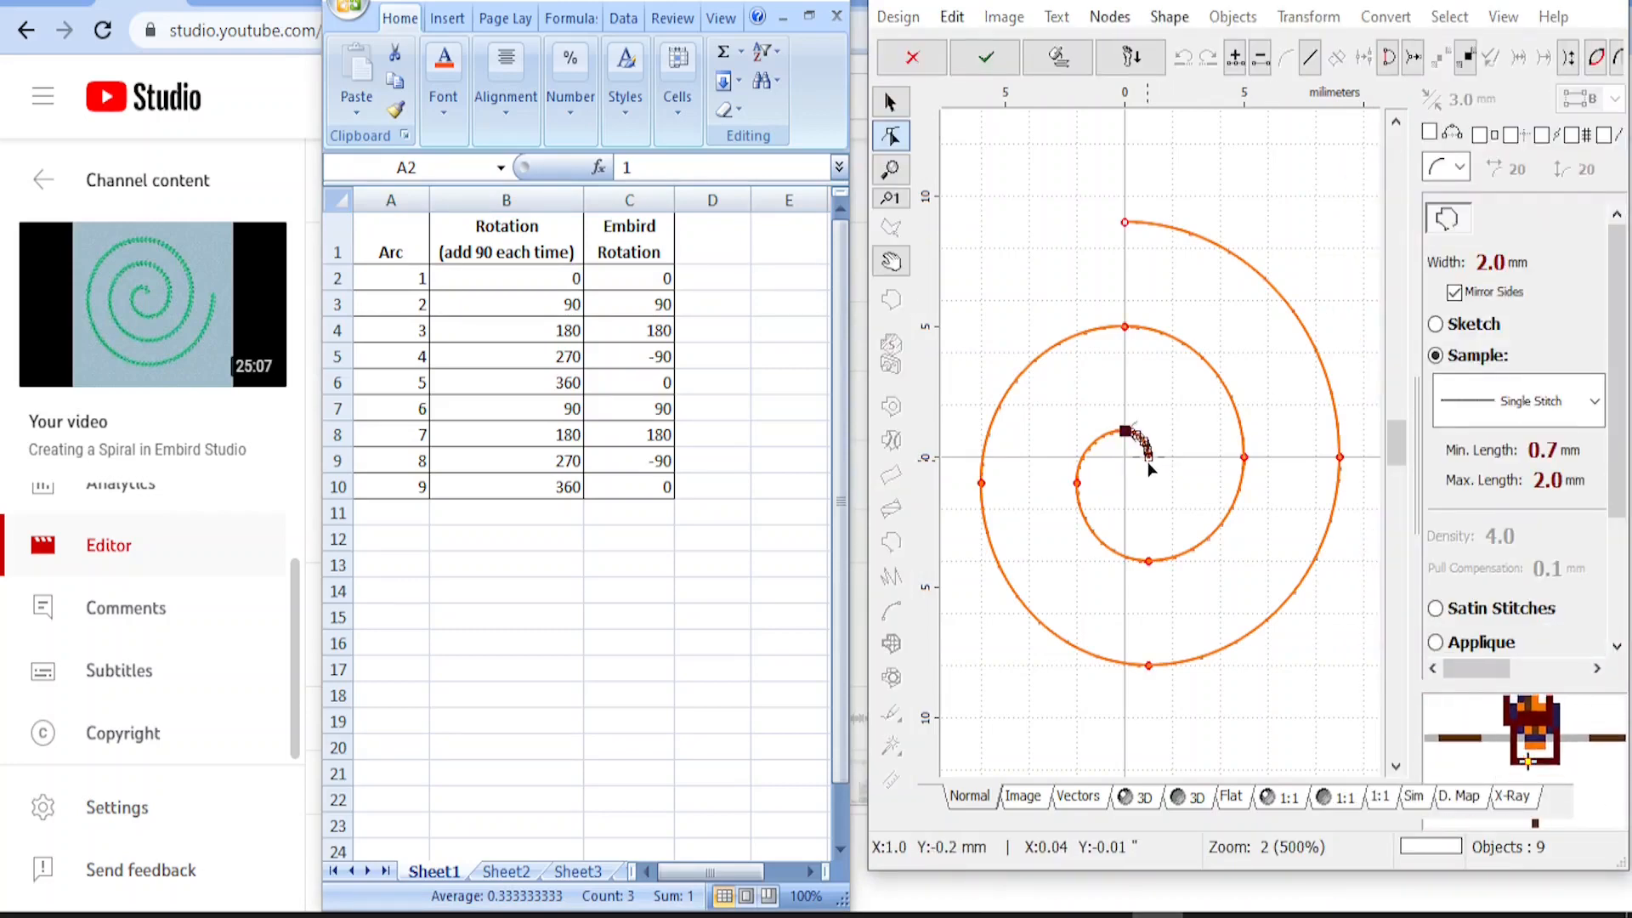
pyautogui.press('Escape')
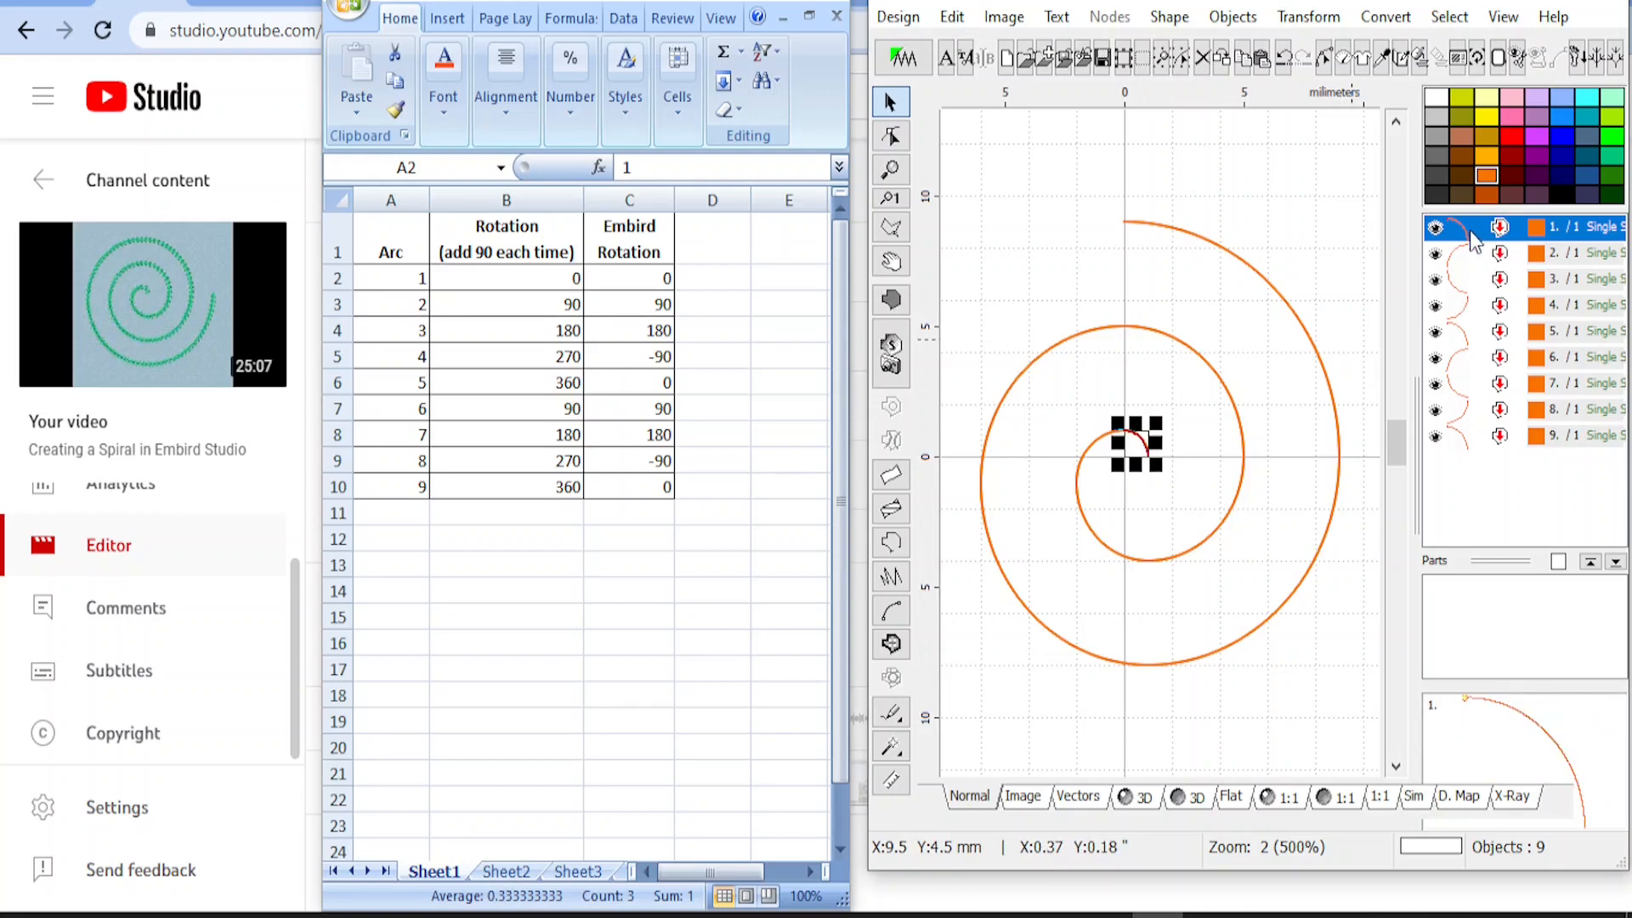
# Paste a blue copy of the first arc and combine the nine original spiral arcs with Group 1
pyautogui.hotkey('ctrl', 'v')
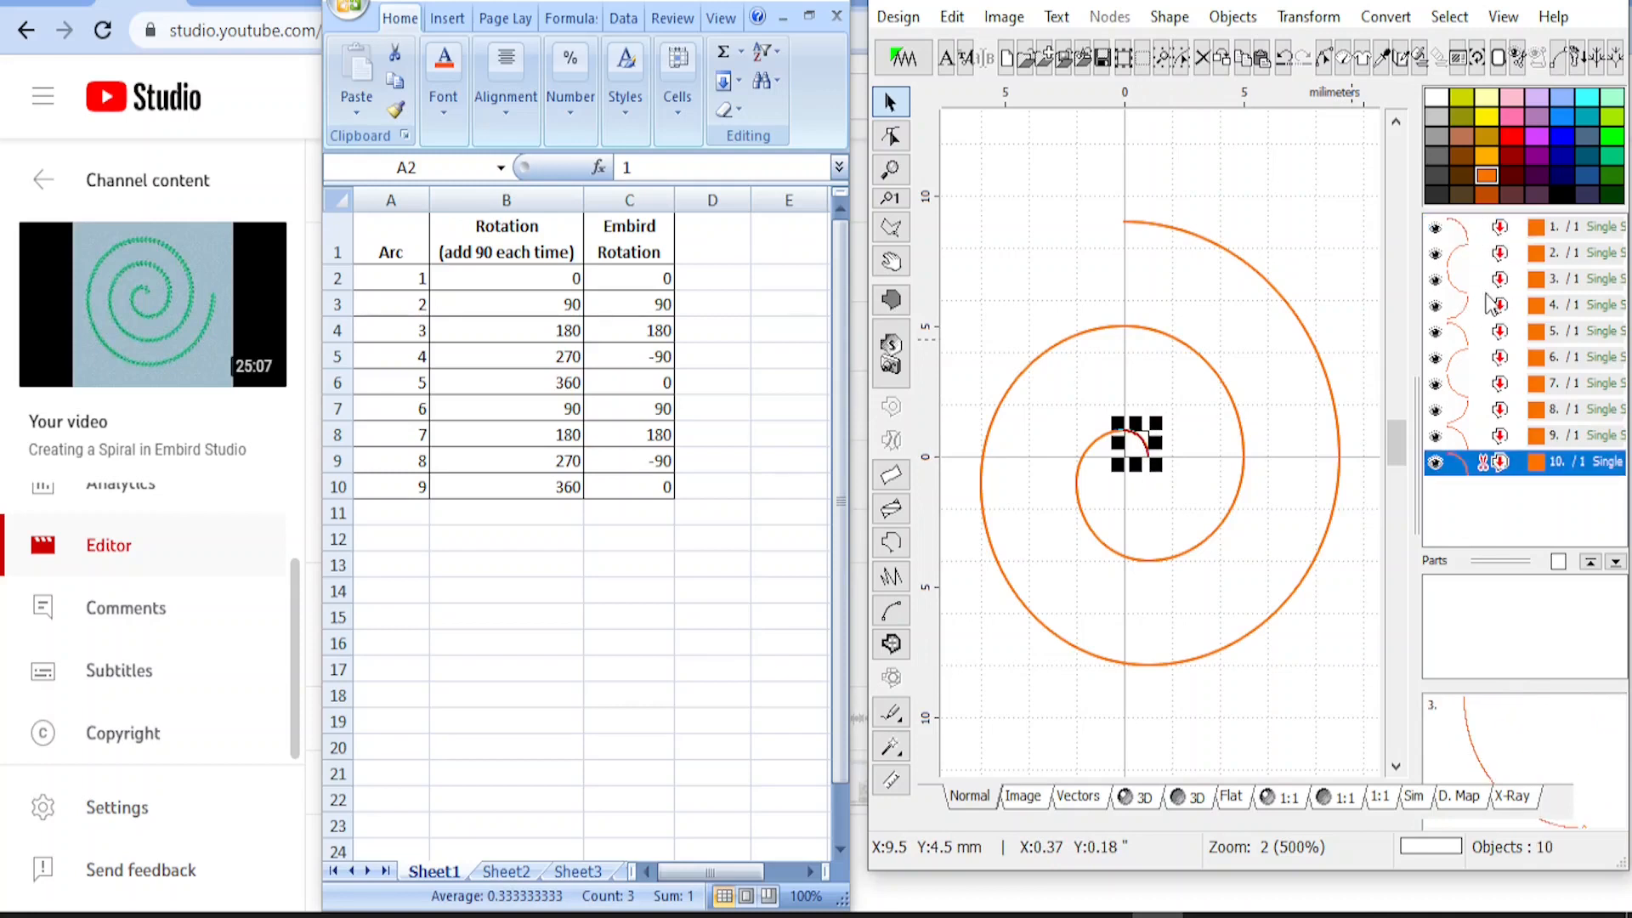
pyautogui.moveTo(1558, 134); pyautogui.dragTo(1488, 171)
pyautogui.rightClick(1479, 265)
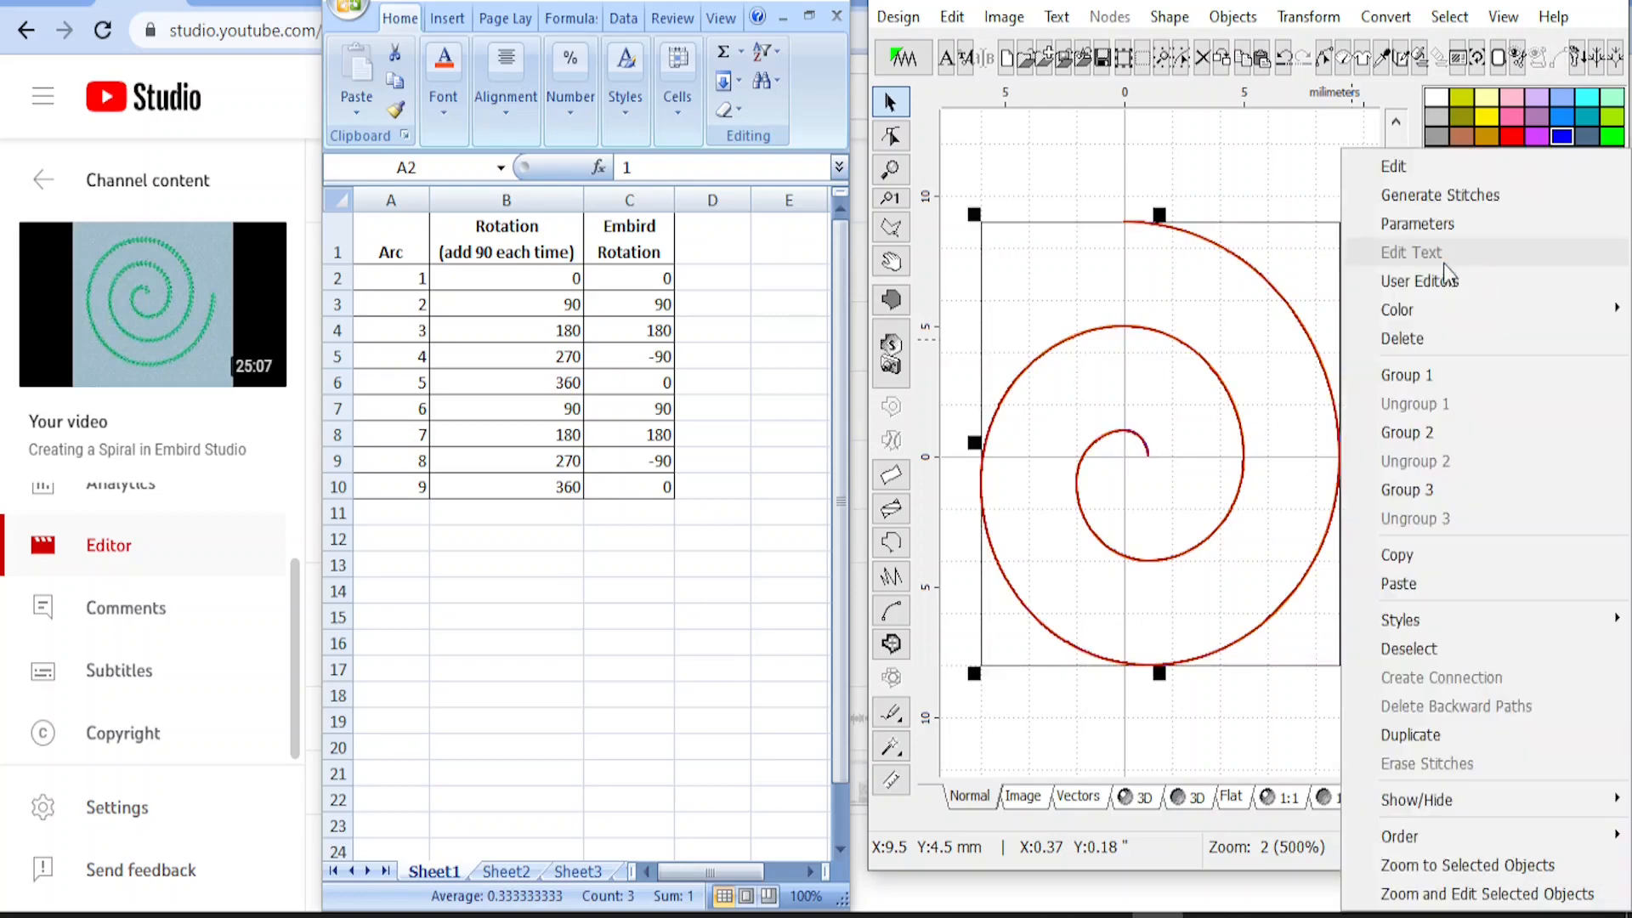
pyautogui.click(1447, 374)
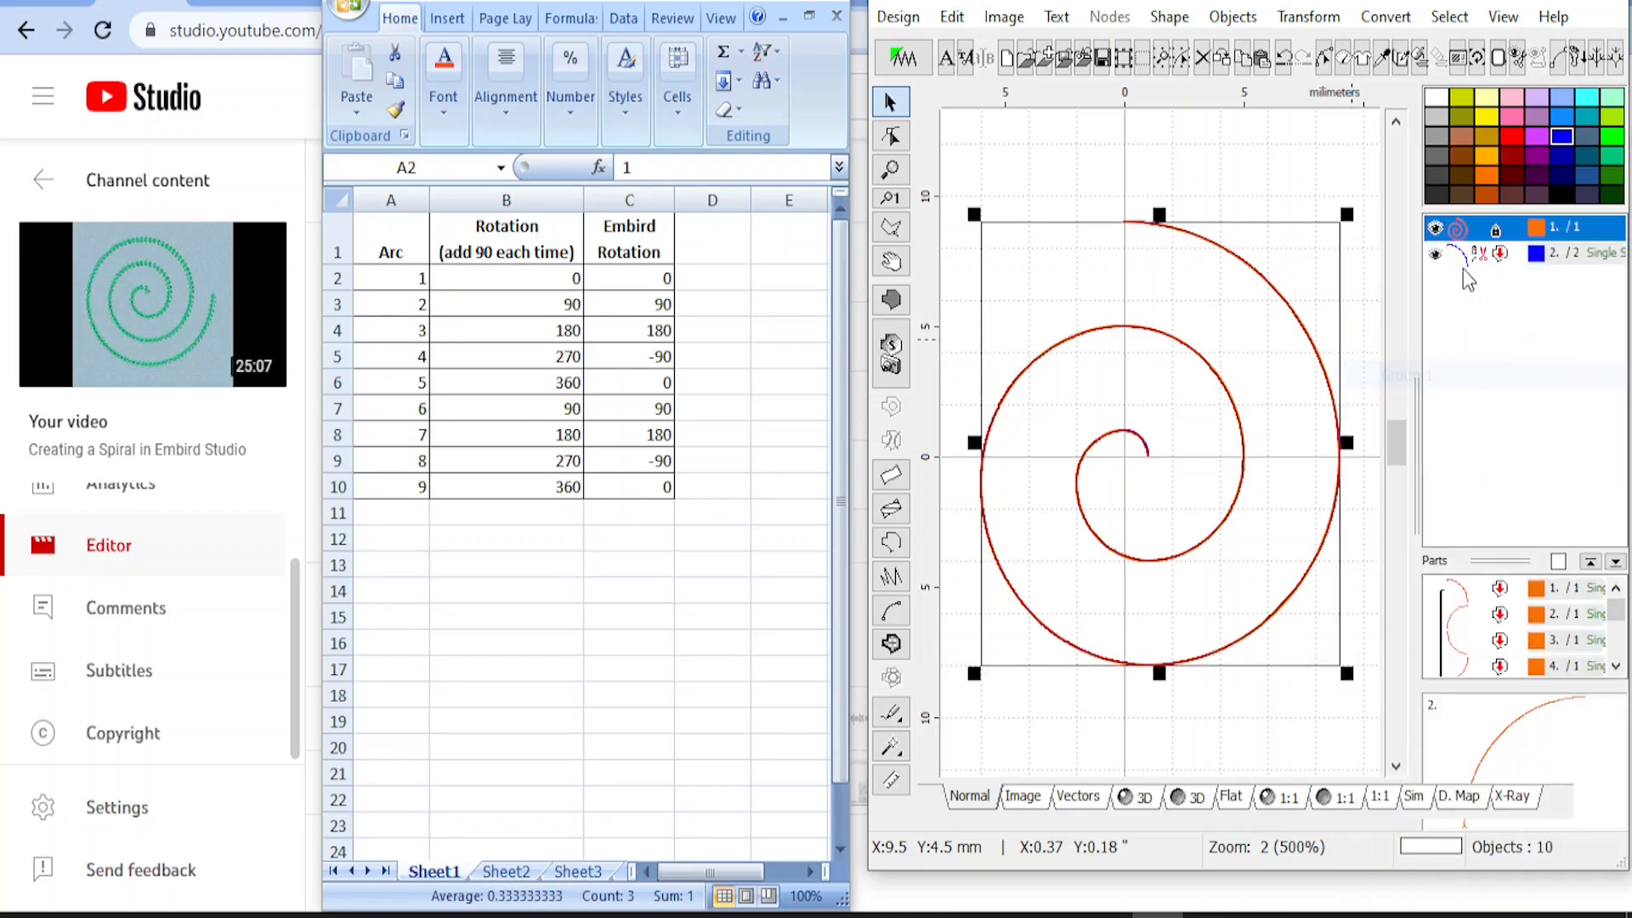
# Hide the original spiral group and create a duplicate of the blue first arc resized to 2 mm
pyautogui.click(1435, 228)
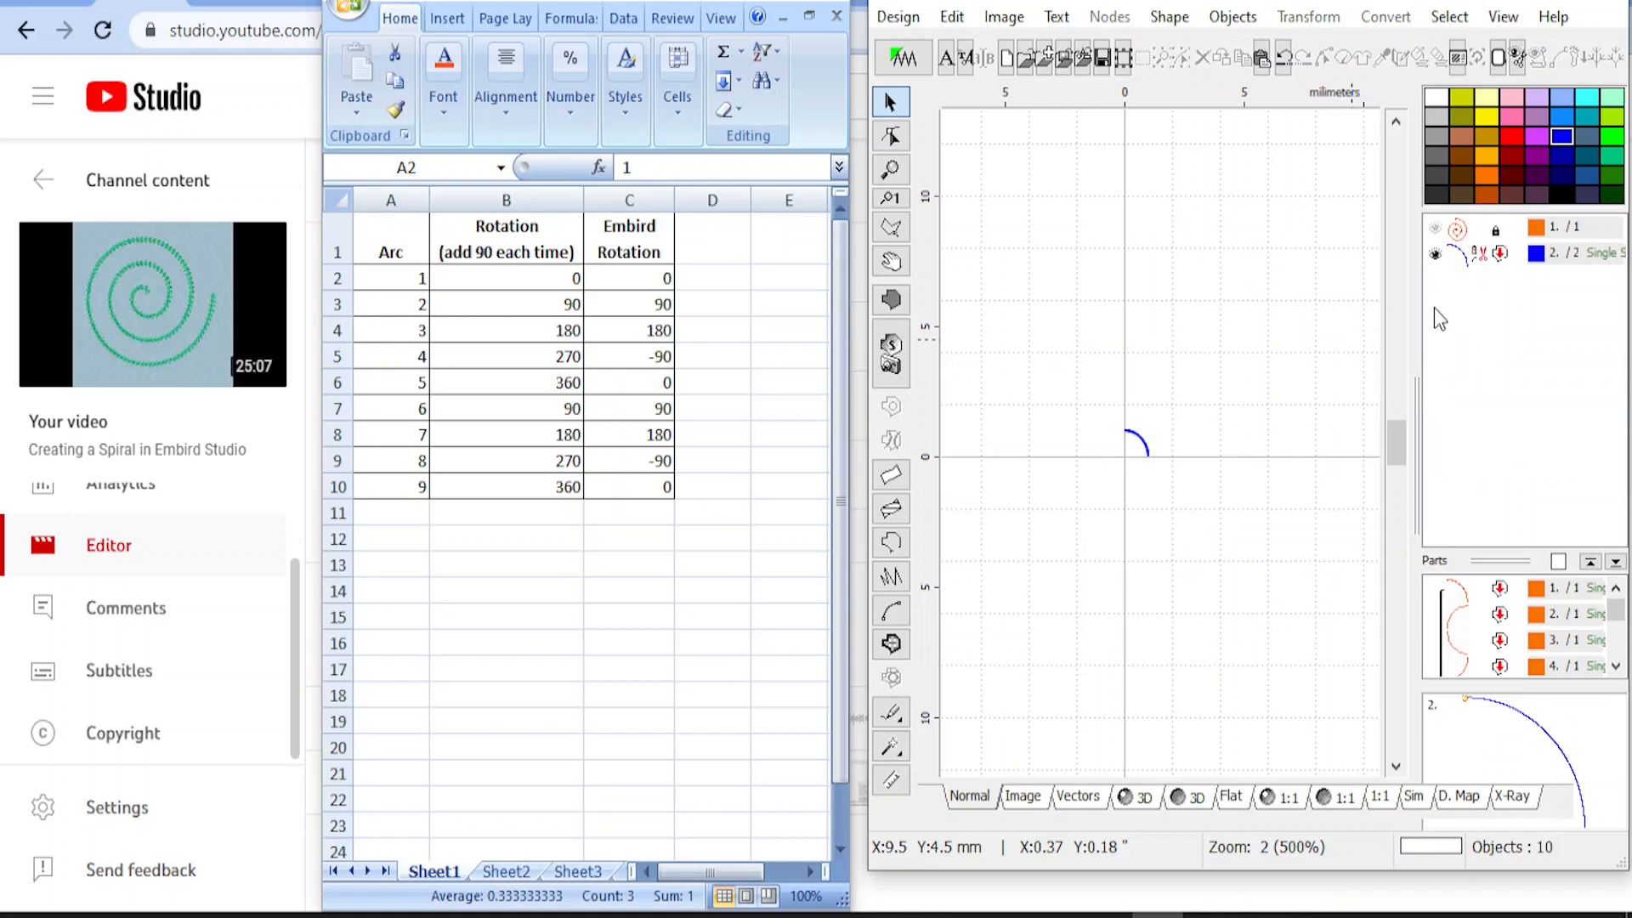
pyautogui.click(1494, 263)
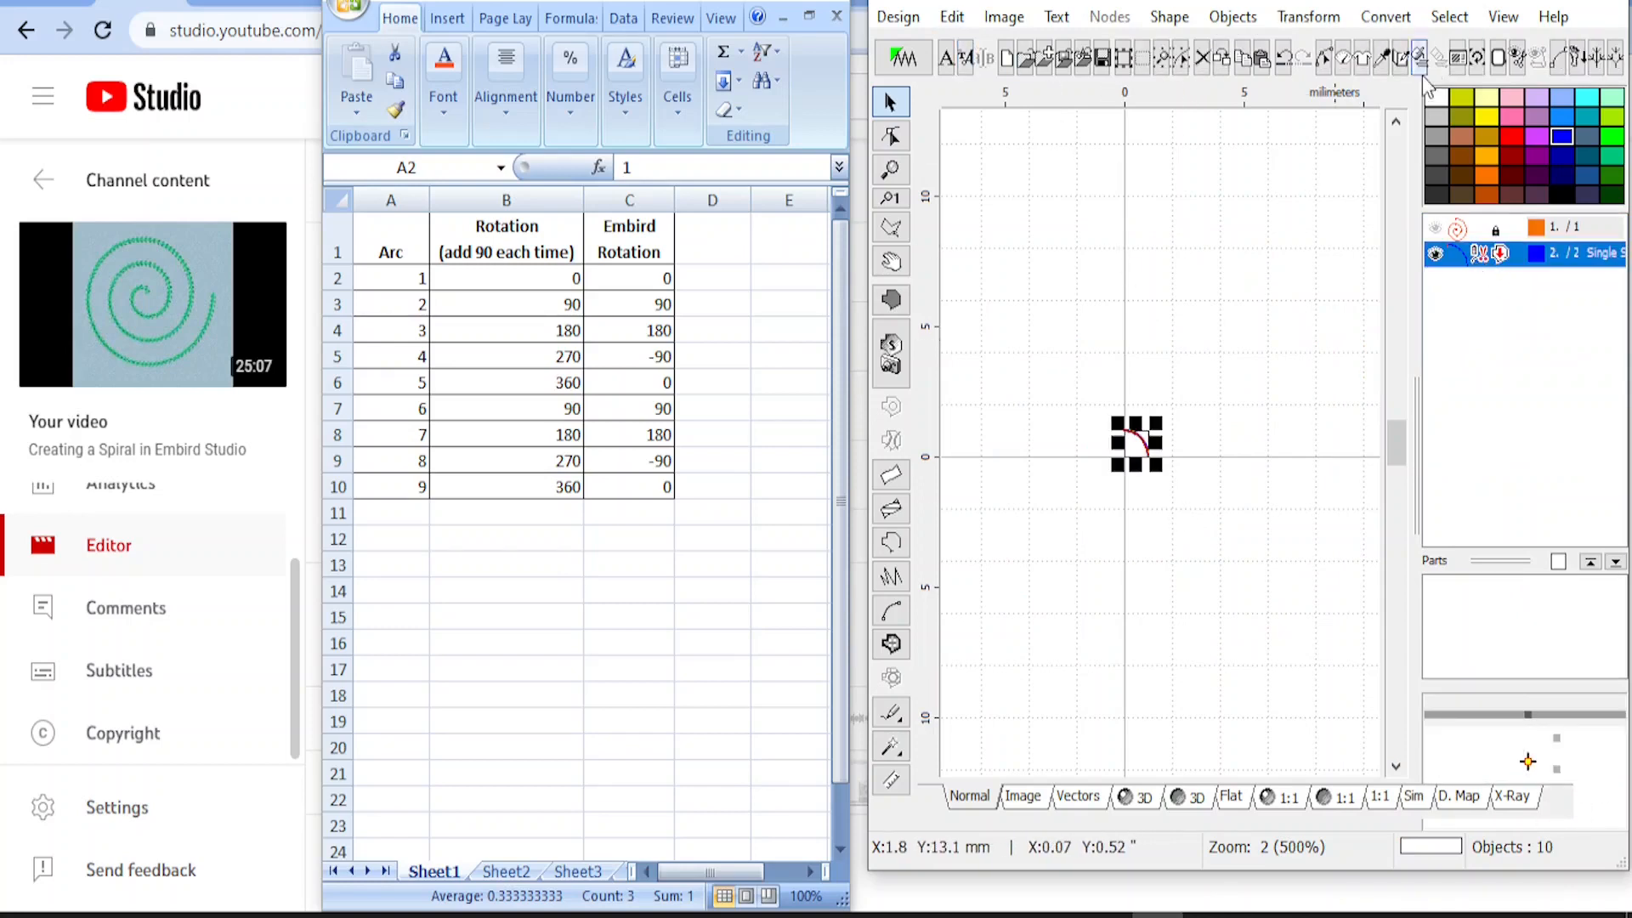
pyautogui.click(1477, 61)
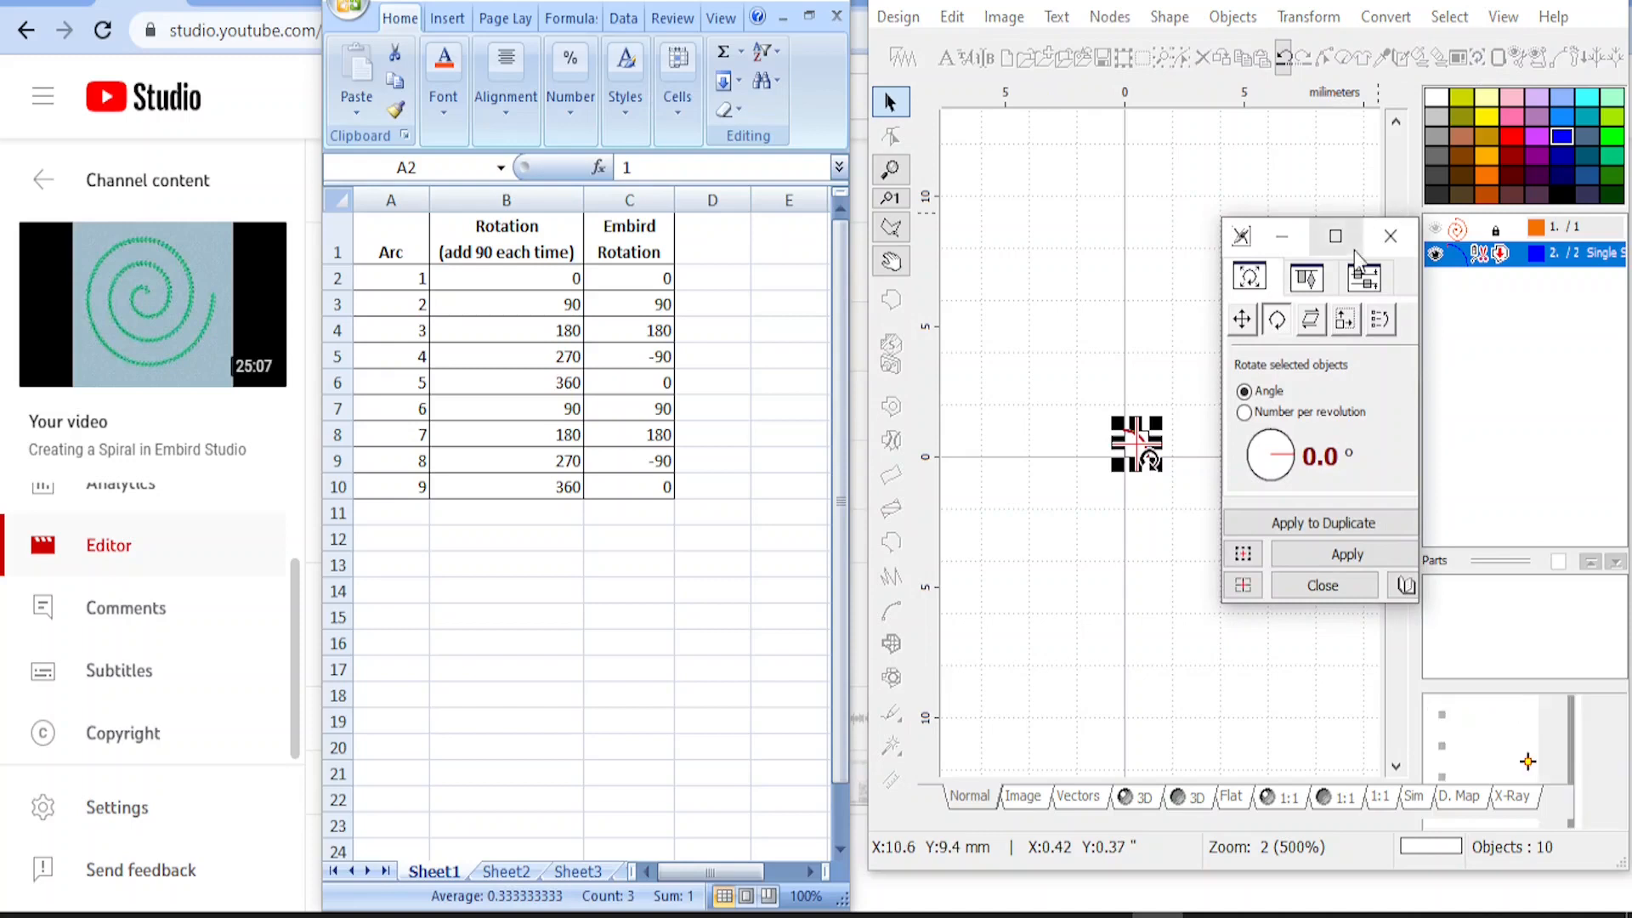
pyautogui.click(1355, 322)
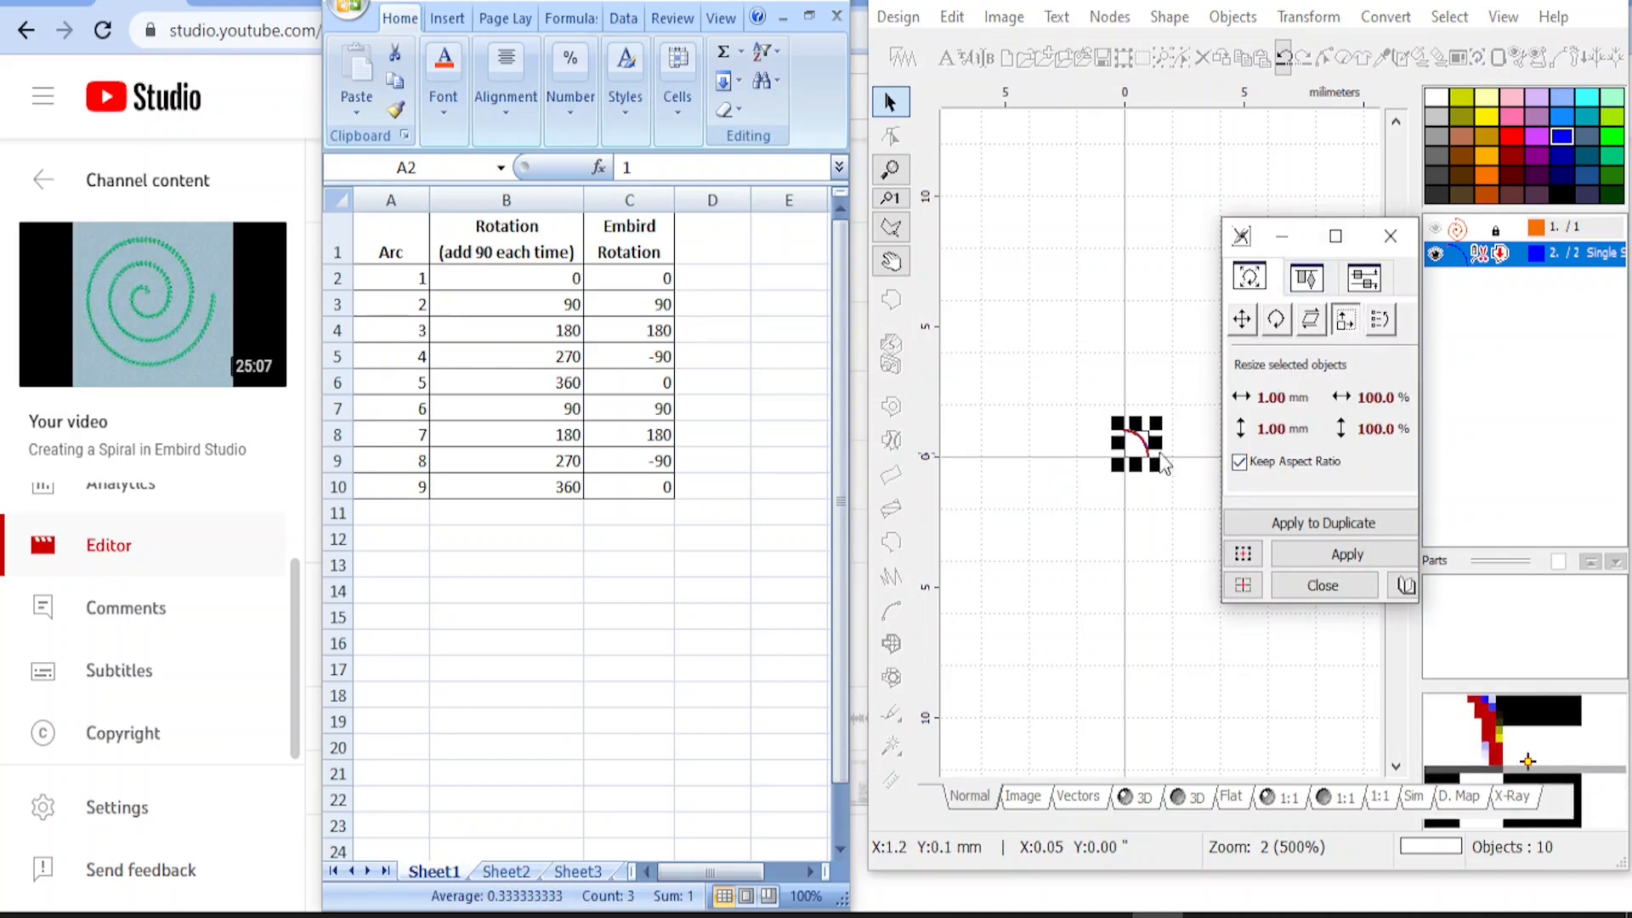
pyautogui.click(1270, 397)
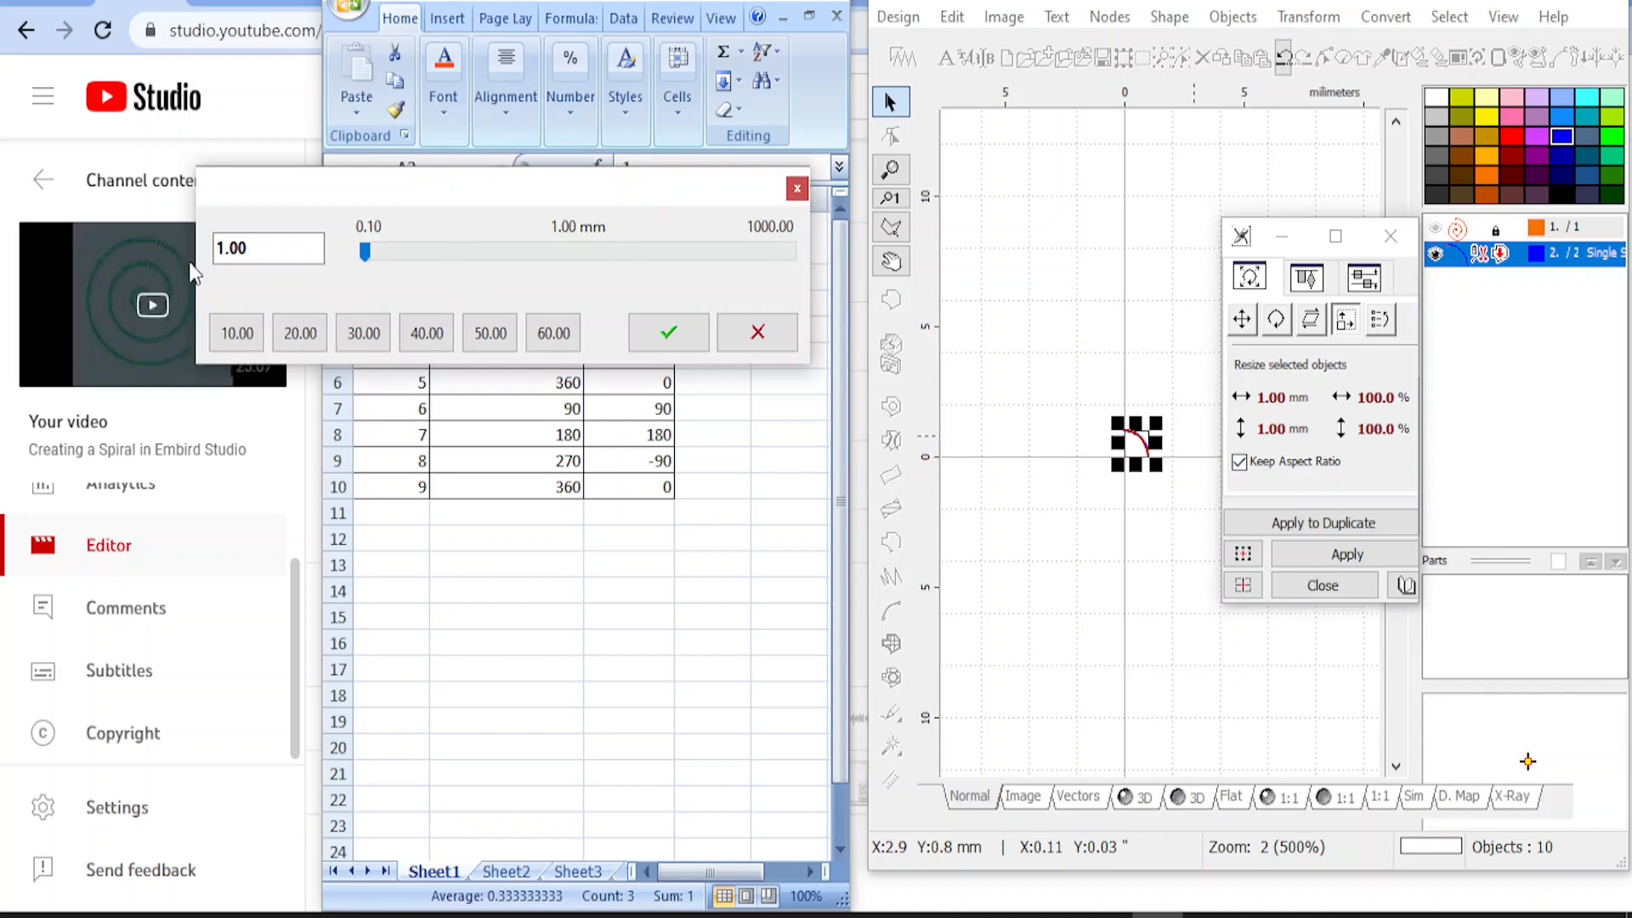
pyautogui.doubleClick(253, 248)
pyautogui.write('2')
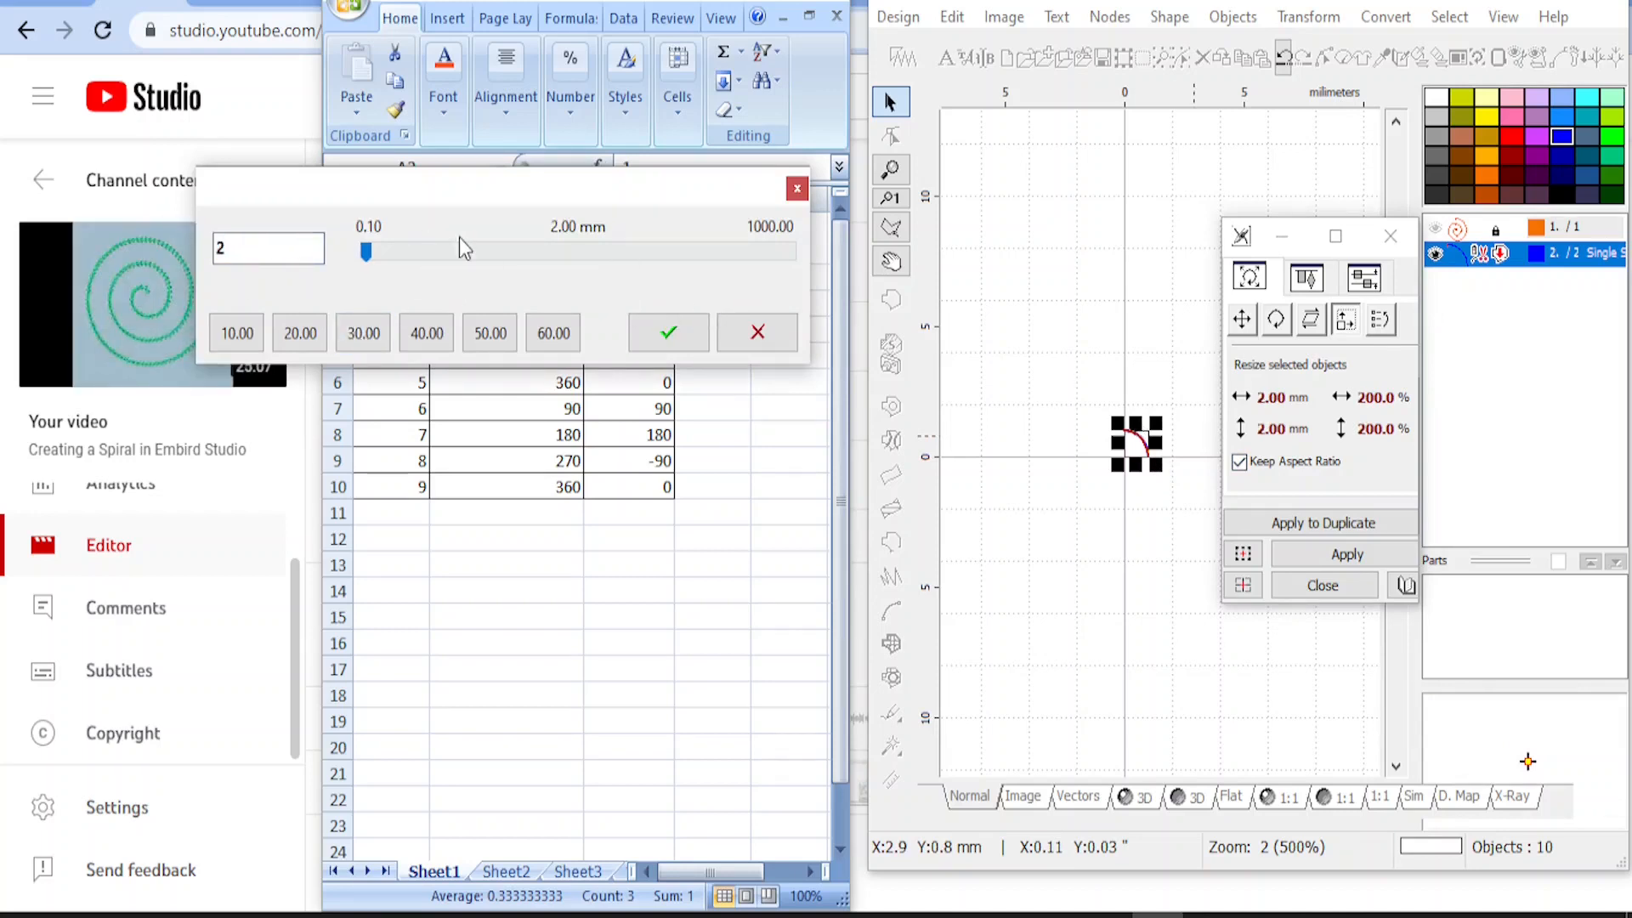
pyautogui.click(653, 337)
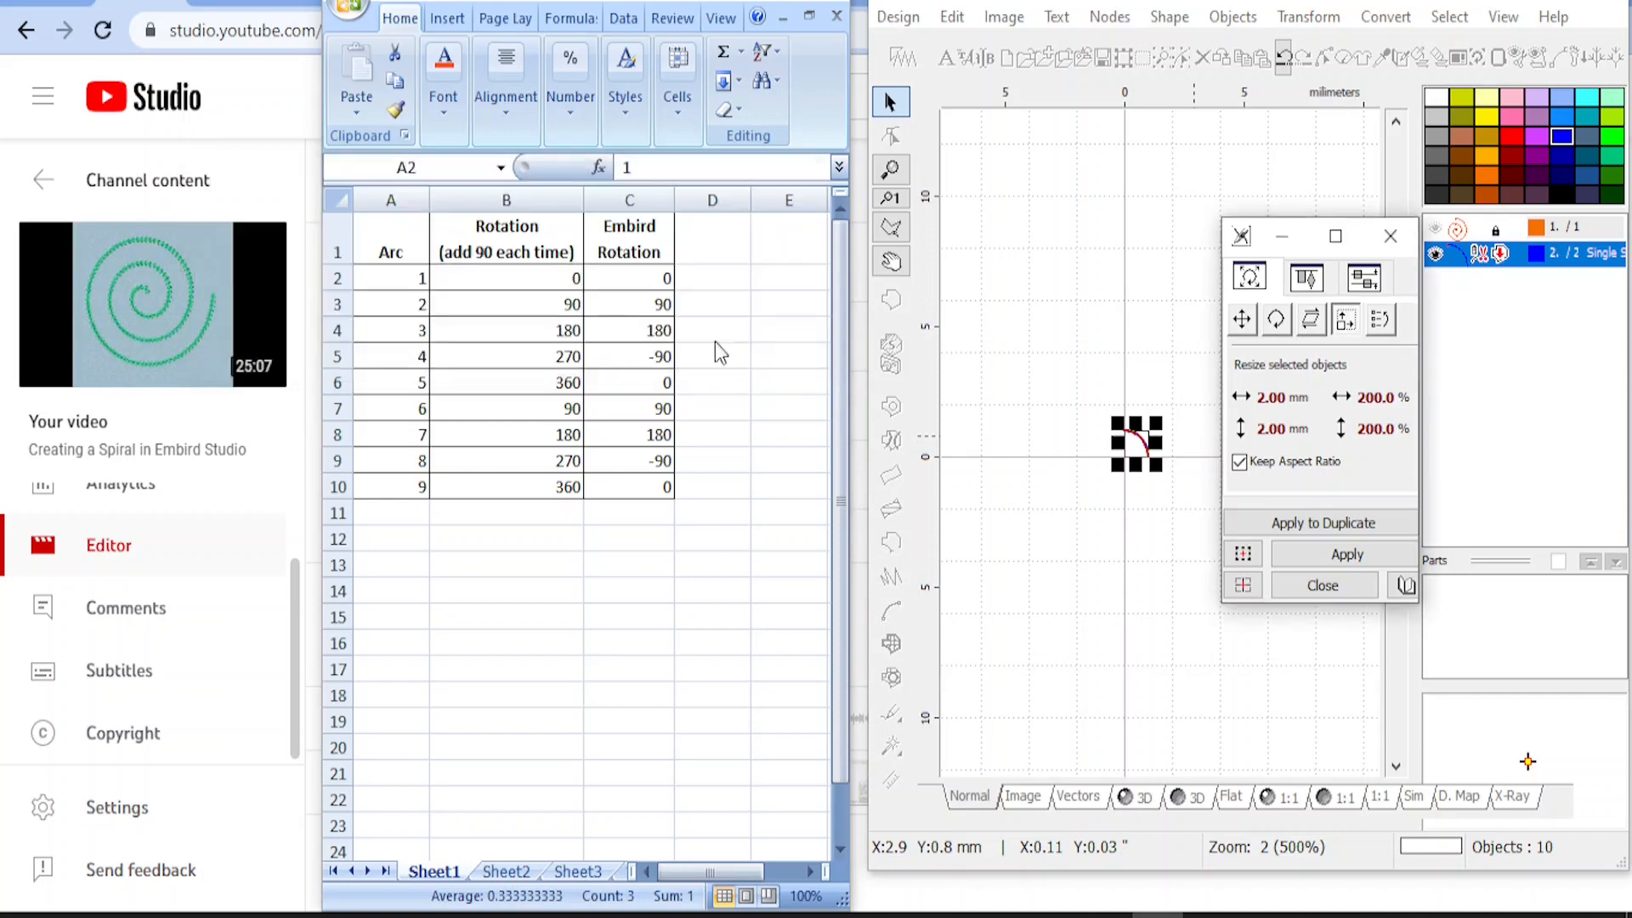
pyautogui.click(1319, 554)
pyautogui.click(1313, 524)
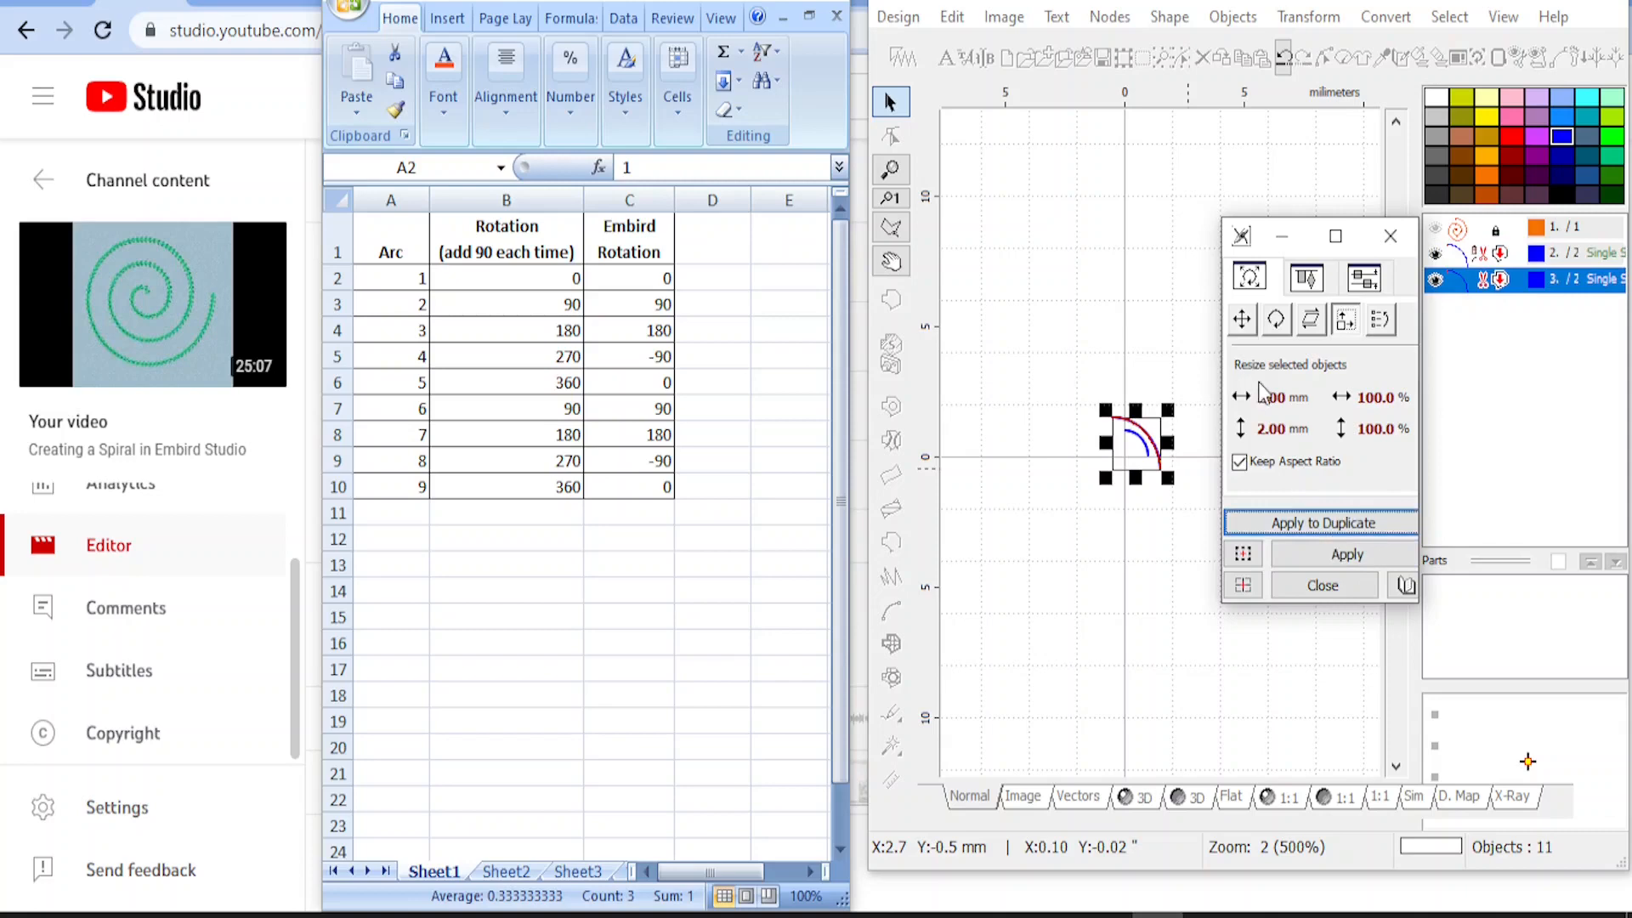
# Create a duplicate of the 2 mm blue arc resized to a width of 3 mm
pyautogui.click(1246, 402)
pyautogui.moveTo(127, 26); pyautogui.dragTo(937, 625)
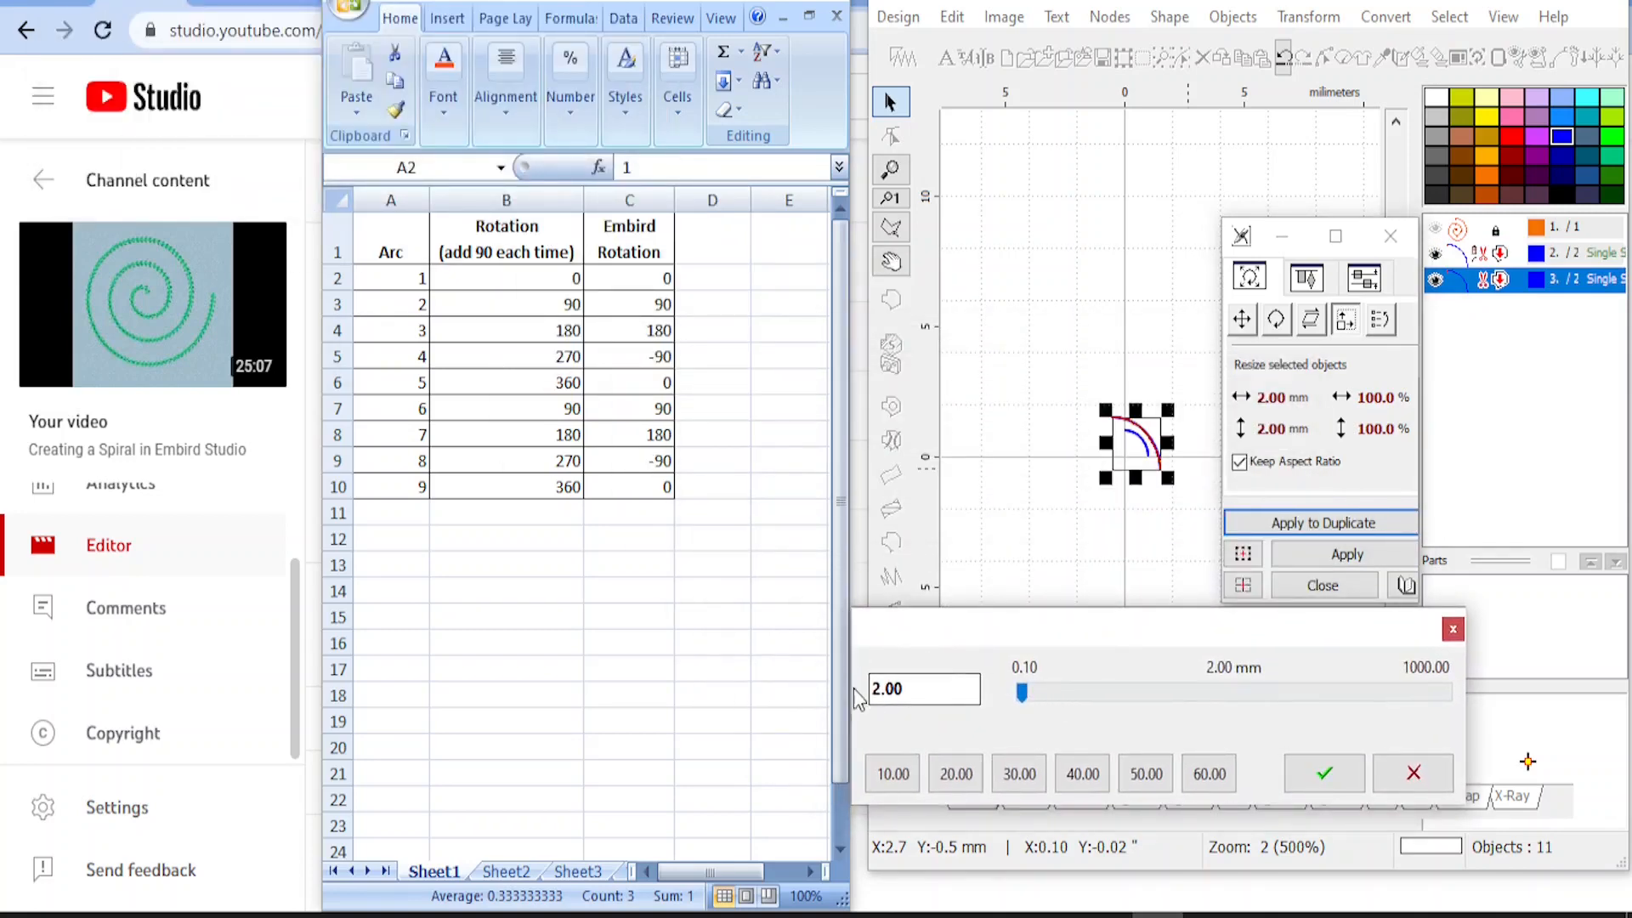
pyautogui.moveTo(901, 688); pyautogui.dragTo(810, 681)
pyautogui.write('3')
pyautogui.click(1322, 775)
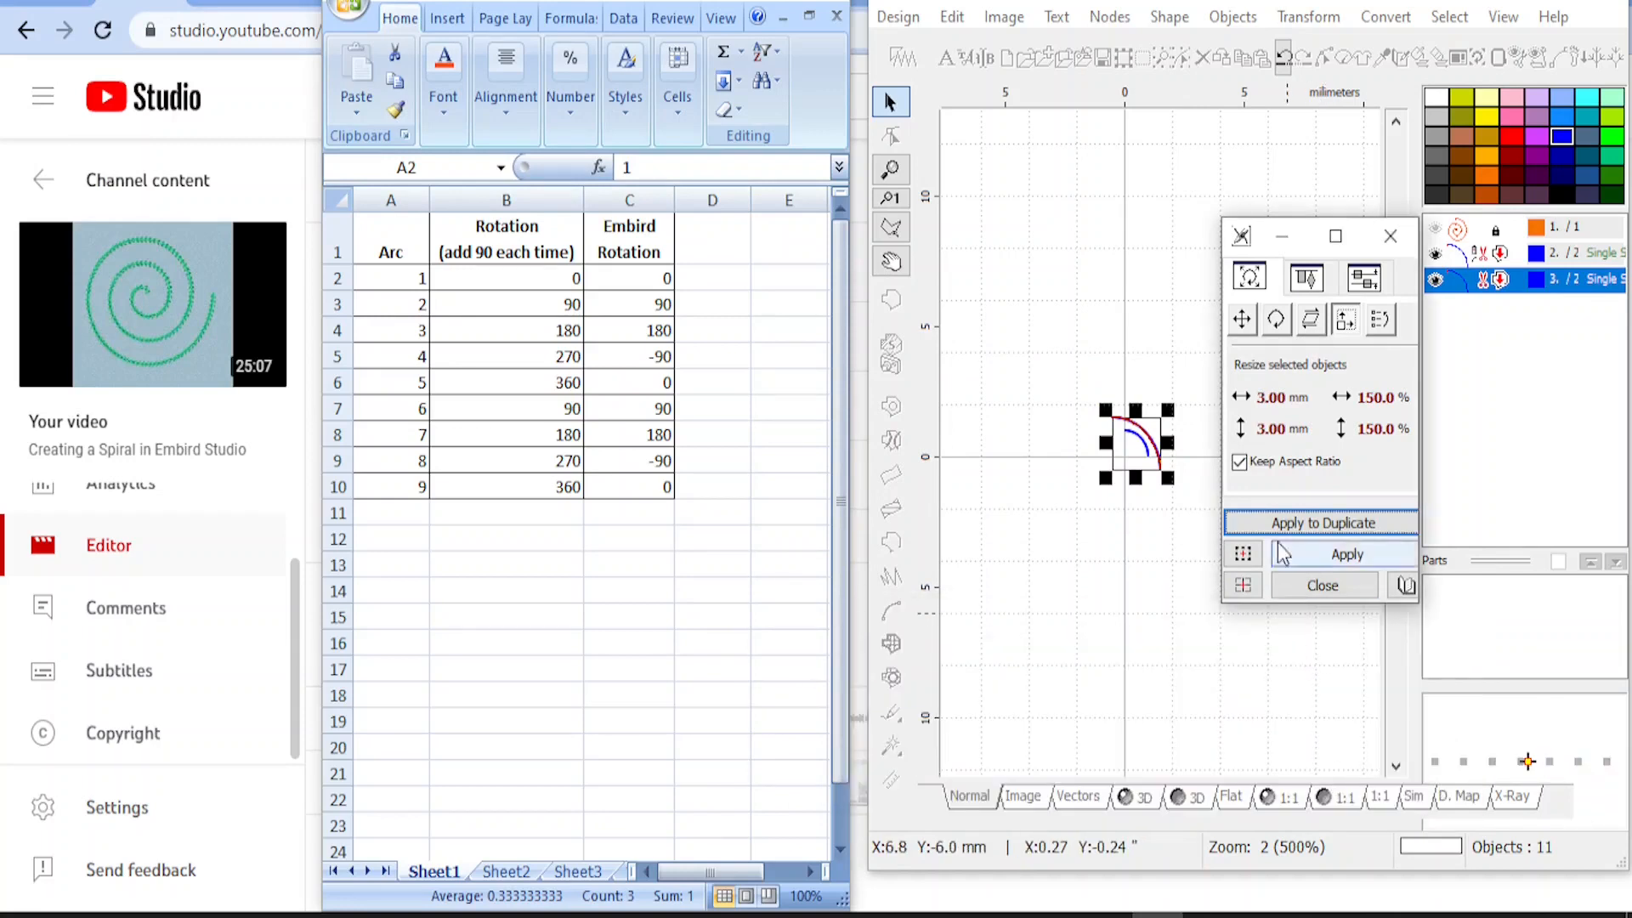
pyautogui.click(1297, 518)
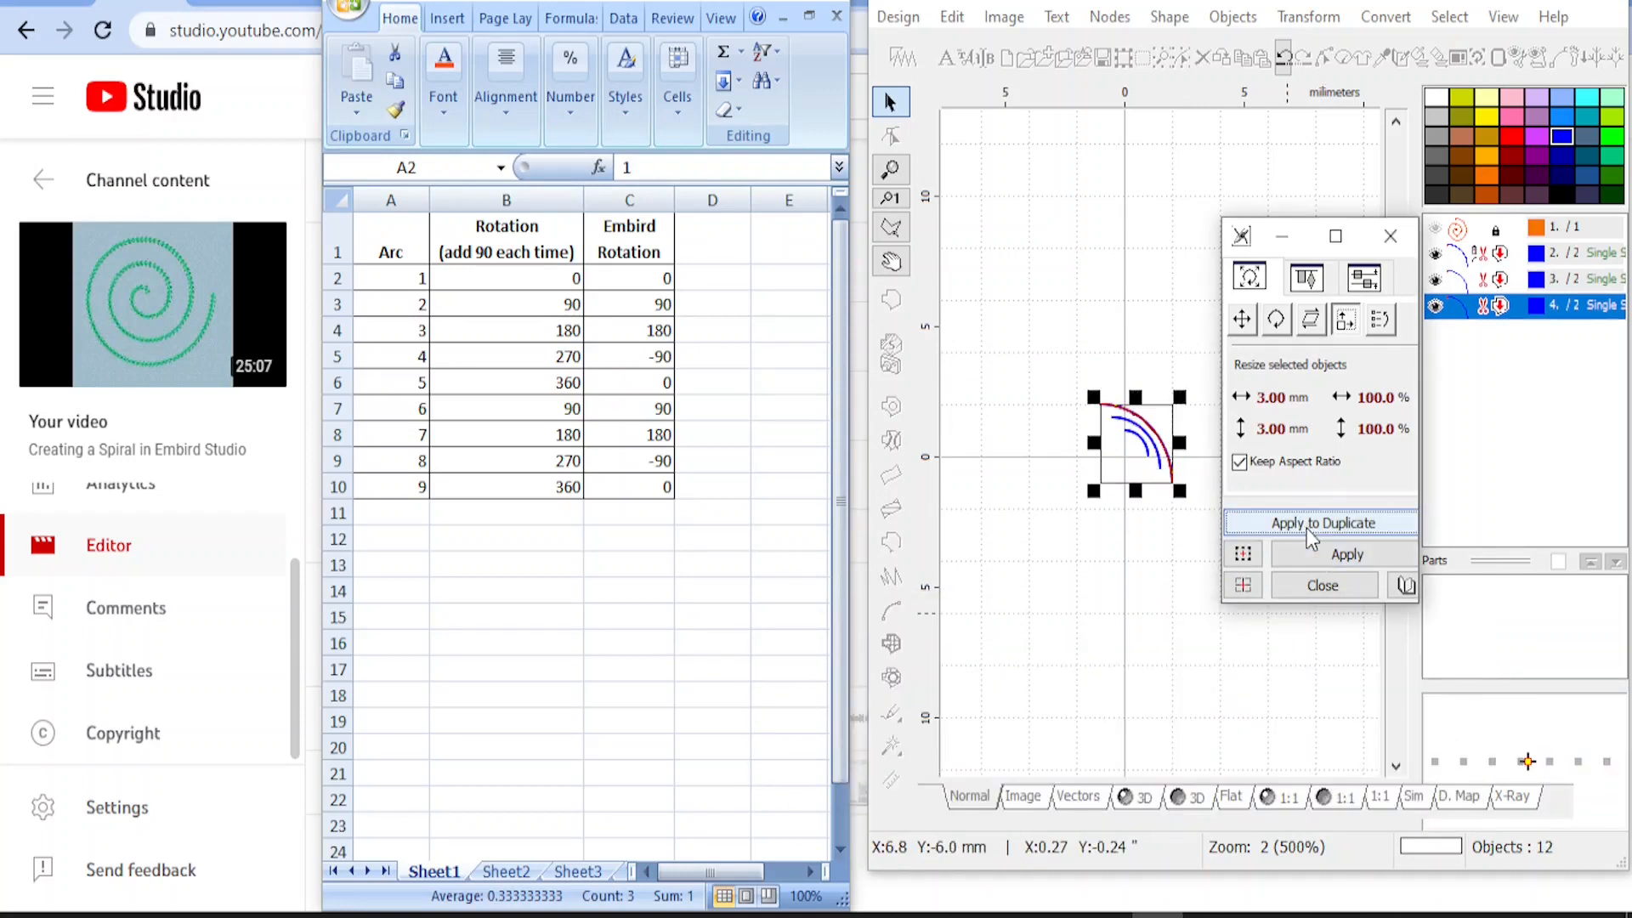
# Create a duplicate of the 3 mm blue arc resized to a width of 4 mm
pyautogui.click(1245, 403)
pyautogui.moveTo(131, 117); pyautogui.dragTo(78, 134)
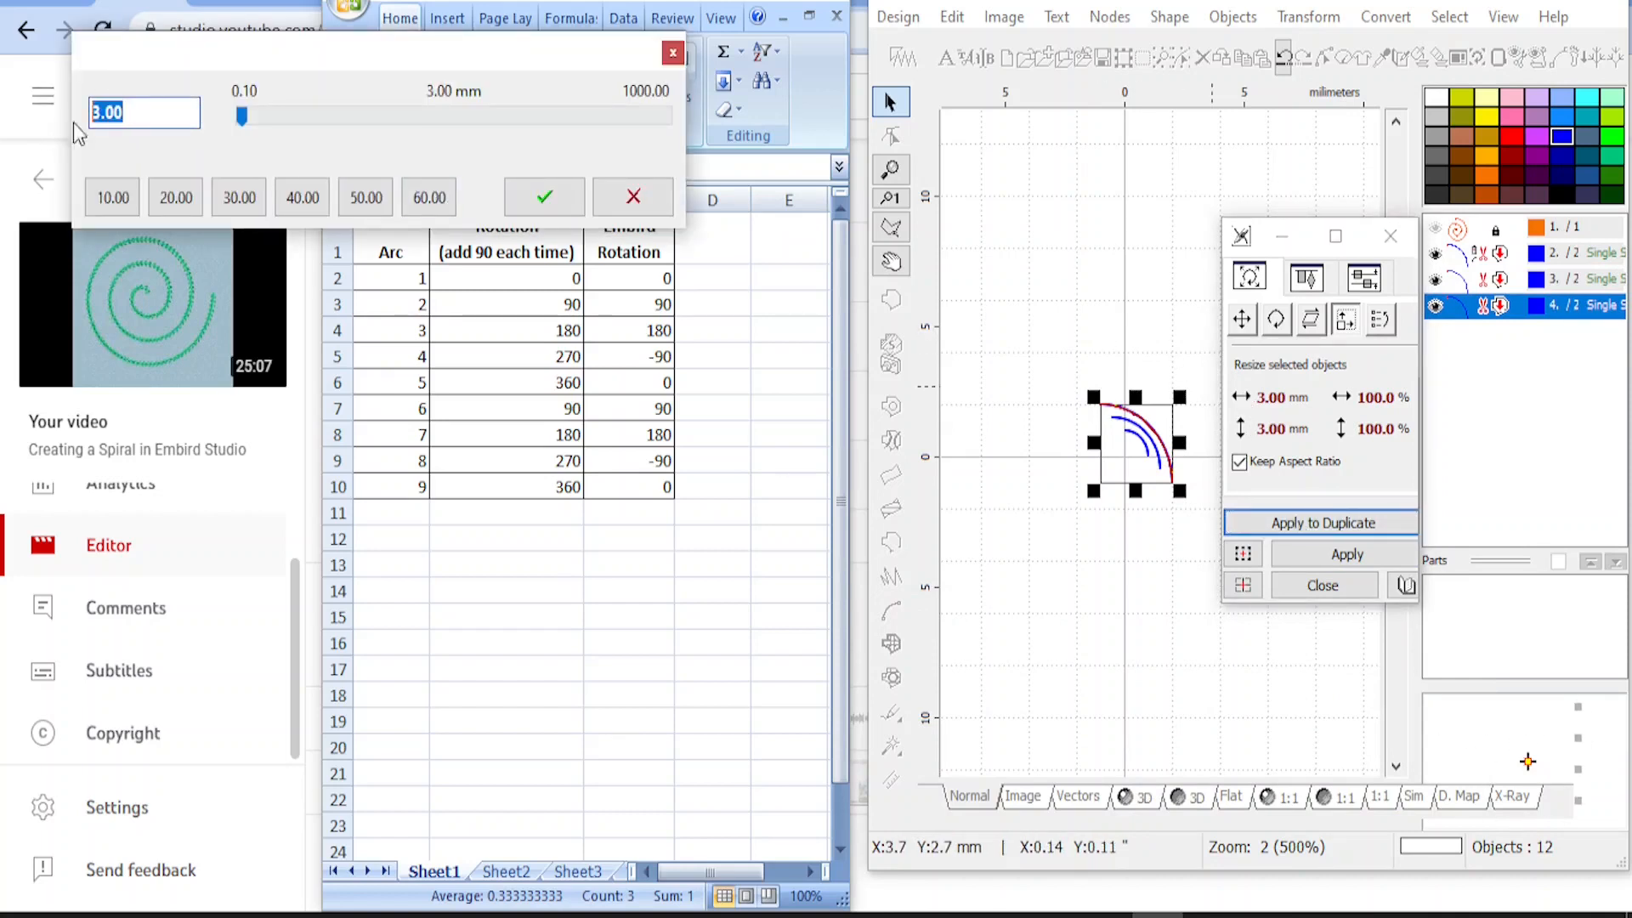
pyautogui.write('4')
pyautogui.click(525, 202)
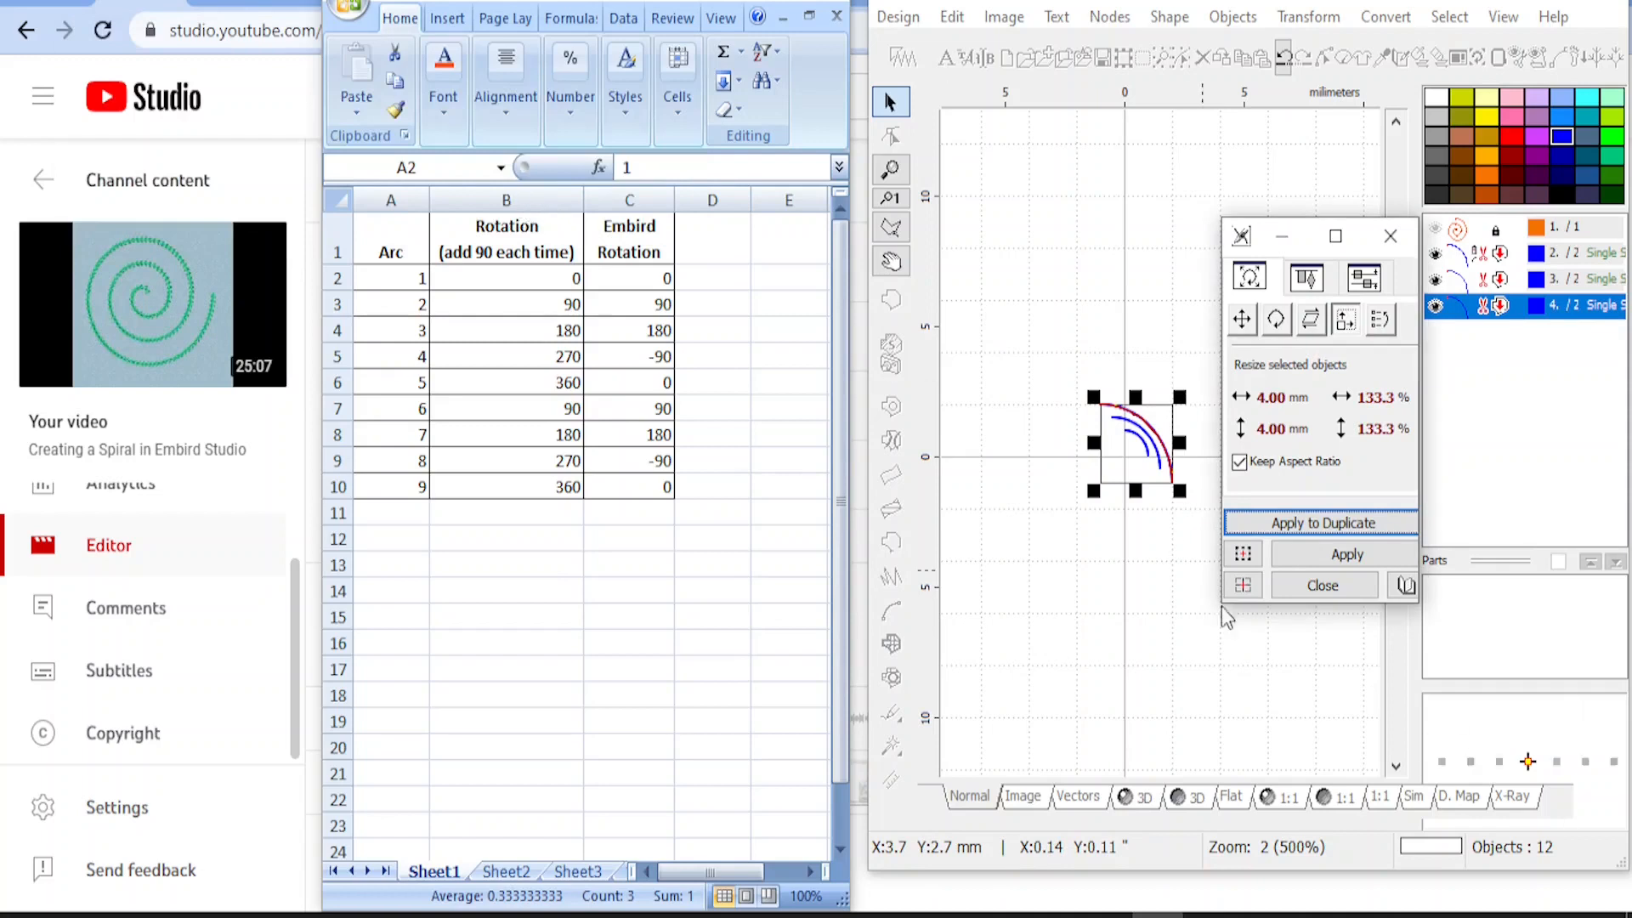
pyautogui.click(1315, 521)
# Create a duplicate of the 4 mm blue arc resized to a width of 5 mm
pyautogui.click(1263, 397)
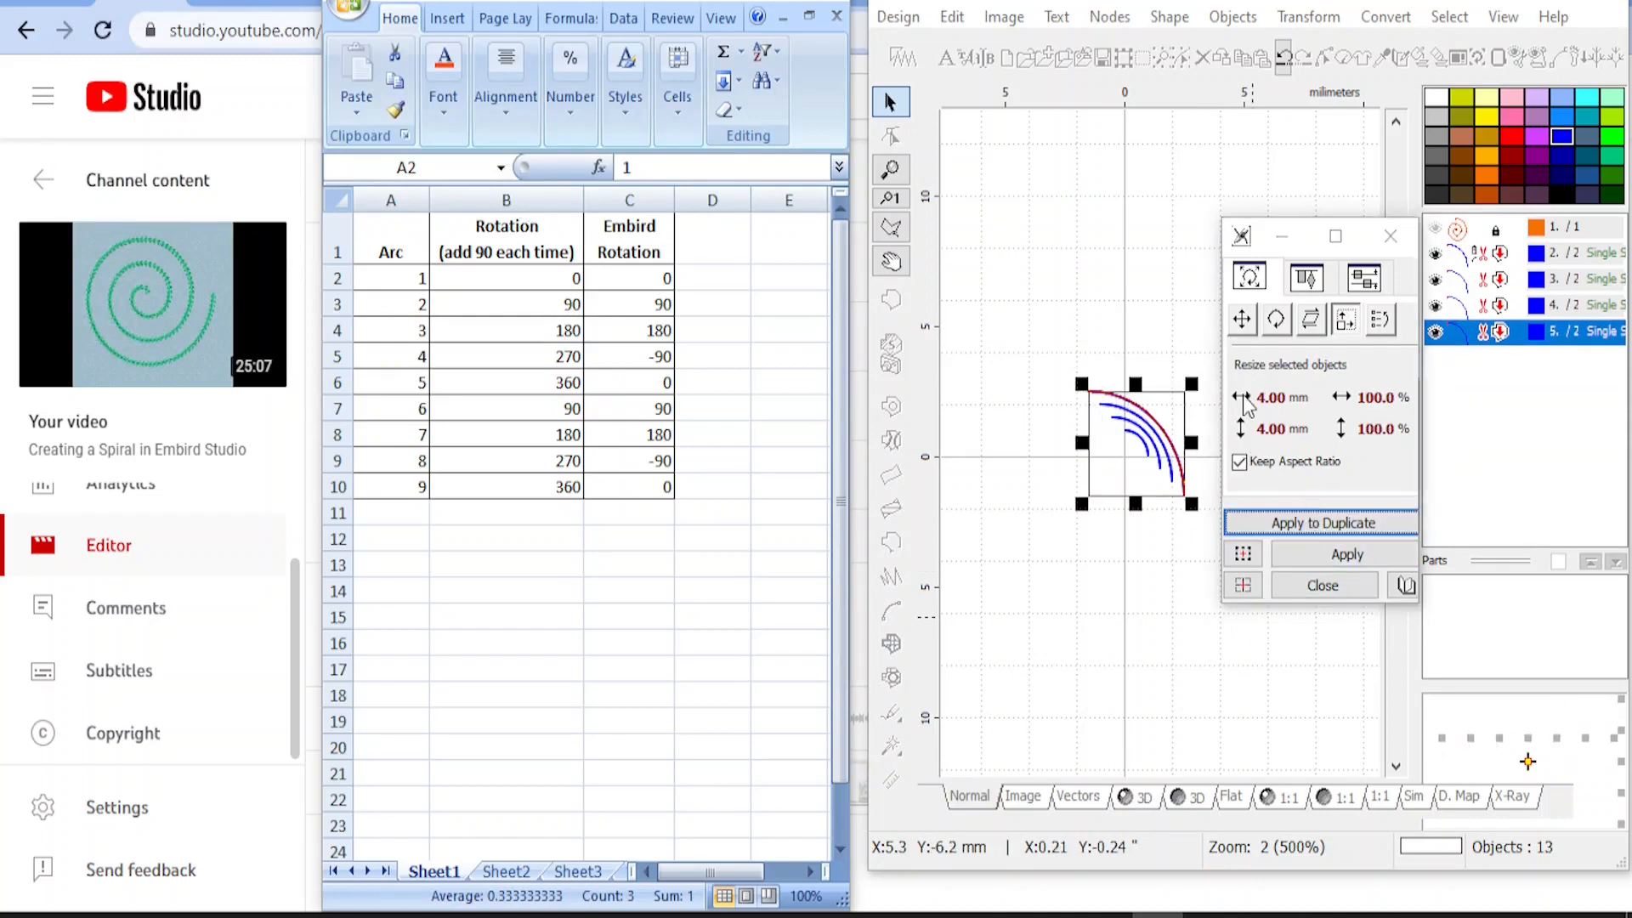
pyautogui.moveTo(179, 150); pyautogui.dragTo(24, 133)
pyautogui.write('5')
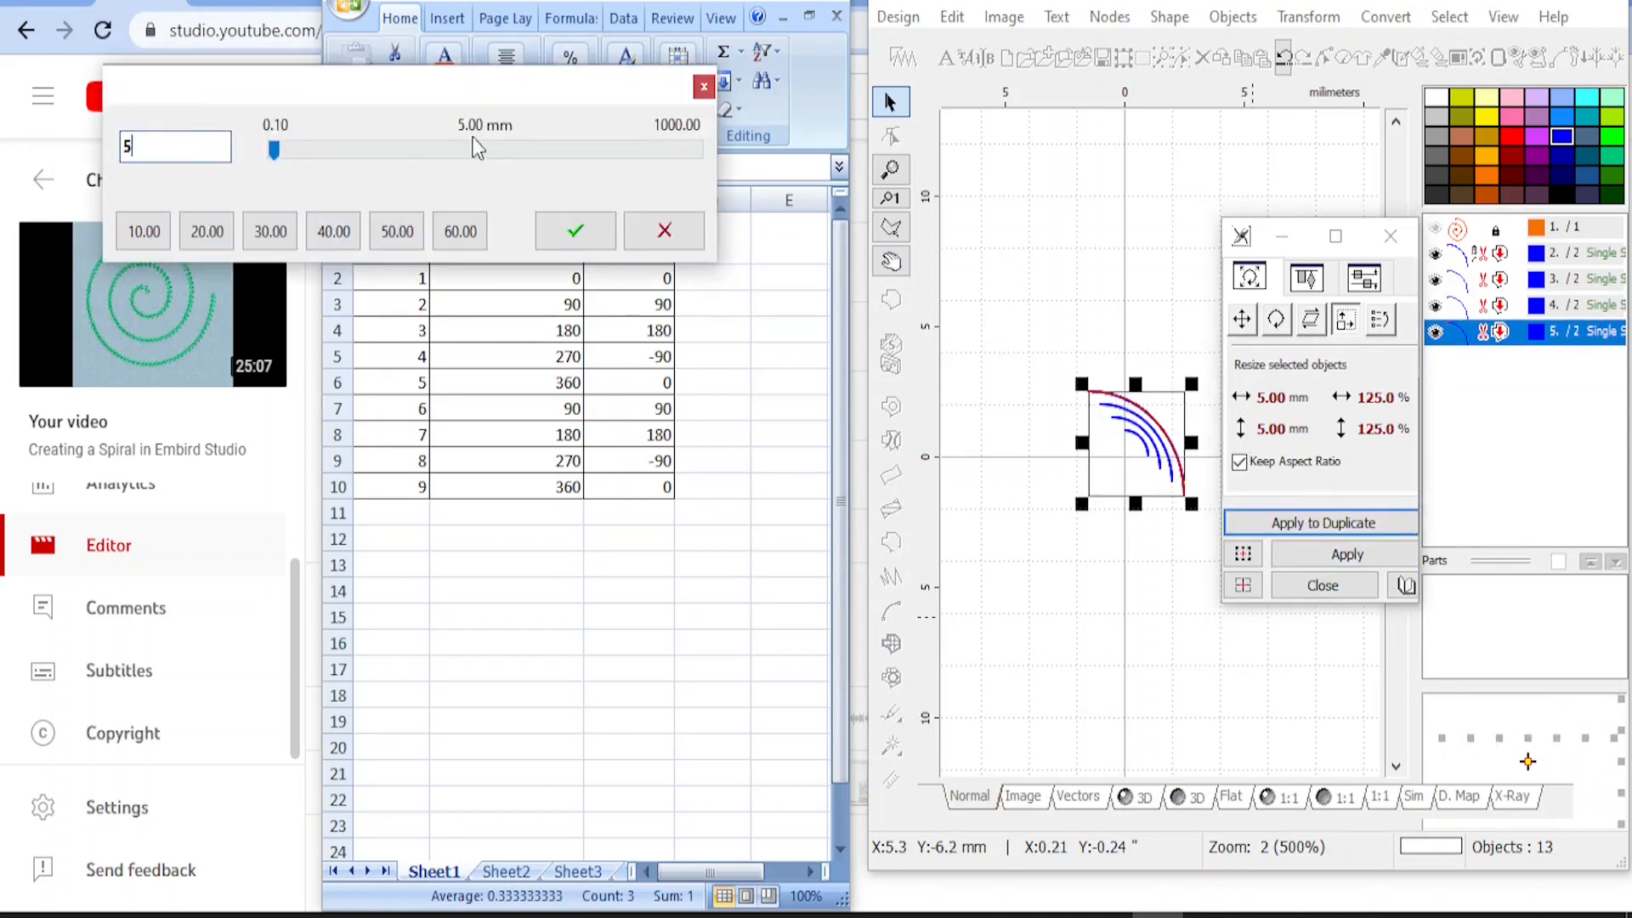
pyautogui.click(548, 228)
pyautogui.click(1256, 522)
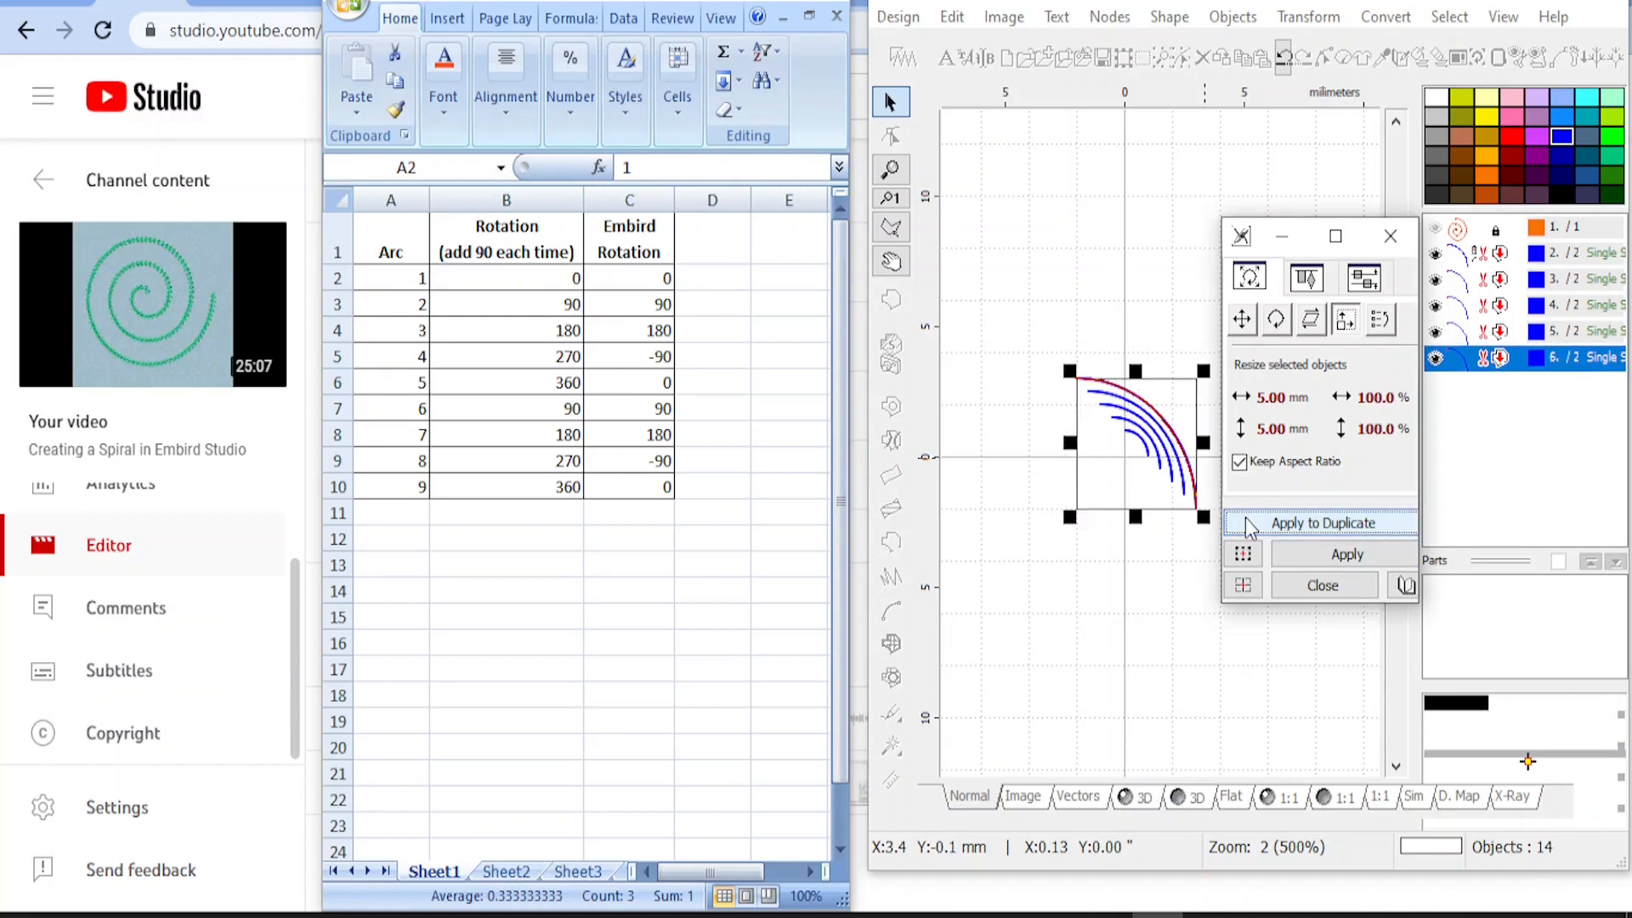
# Create a duplicate of the 5 mm blue arc resized to a width of 6 mm
pyautogui.click(1271, 397)
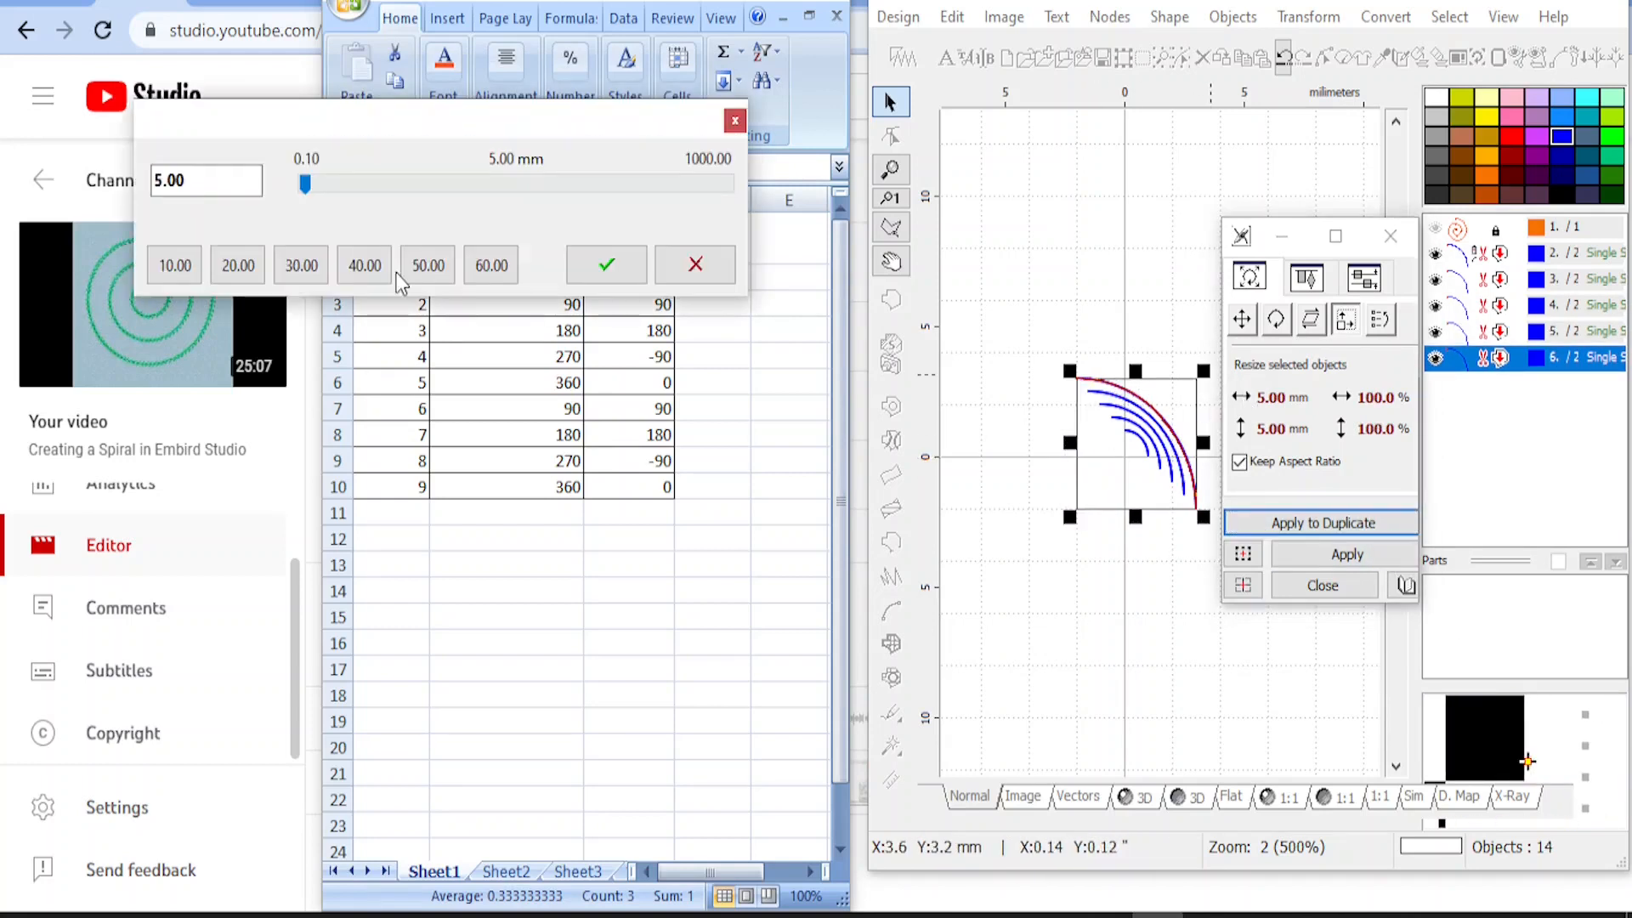
pyautogui.doubleClick(206, 194)
pyautogui.write('6')
pyautogui.click(606, 264)
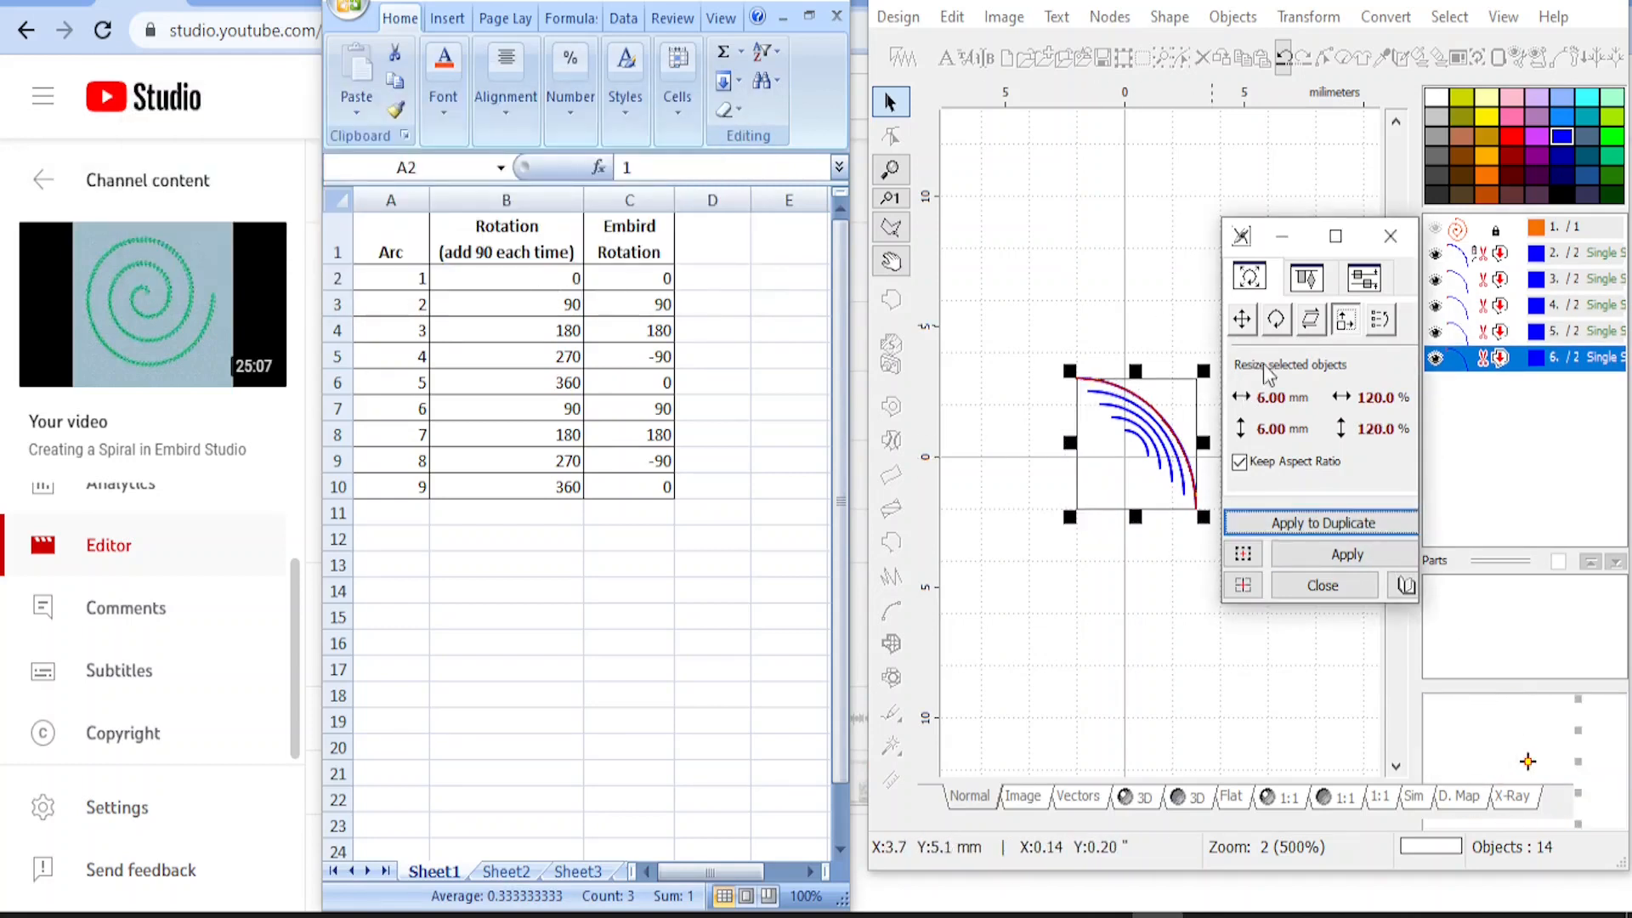
pyautogui.click(1293, 521)
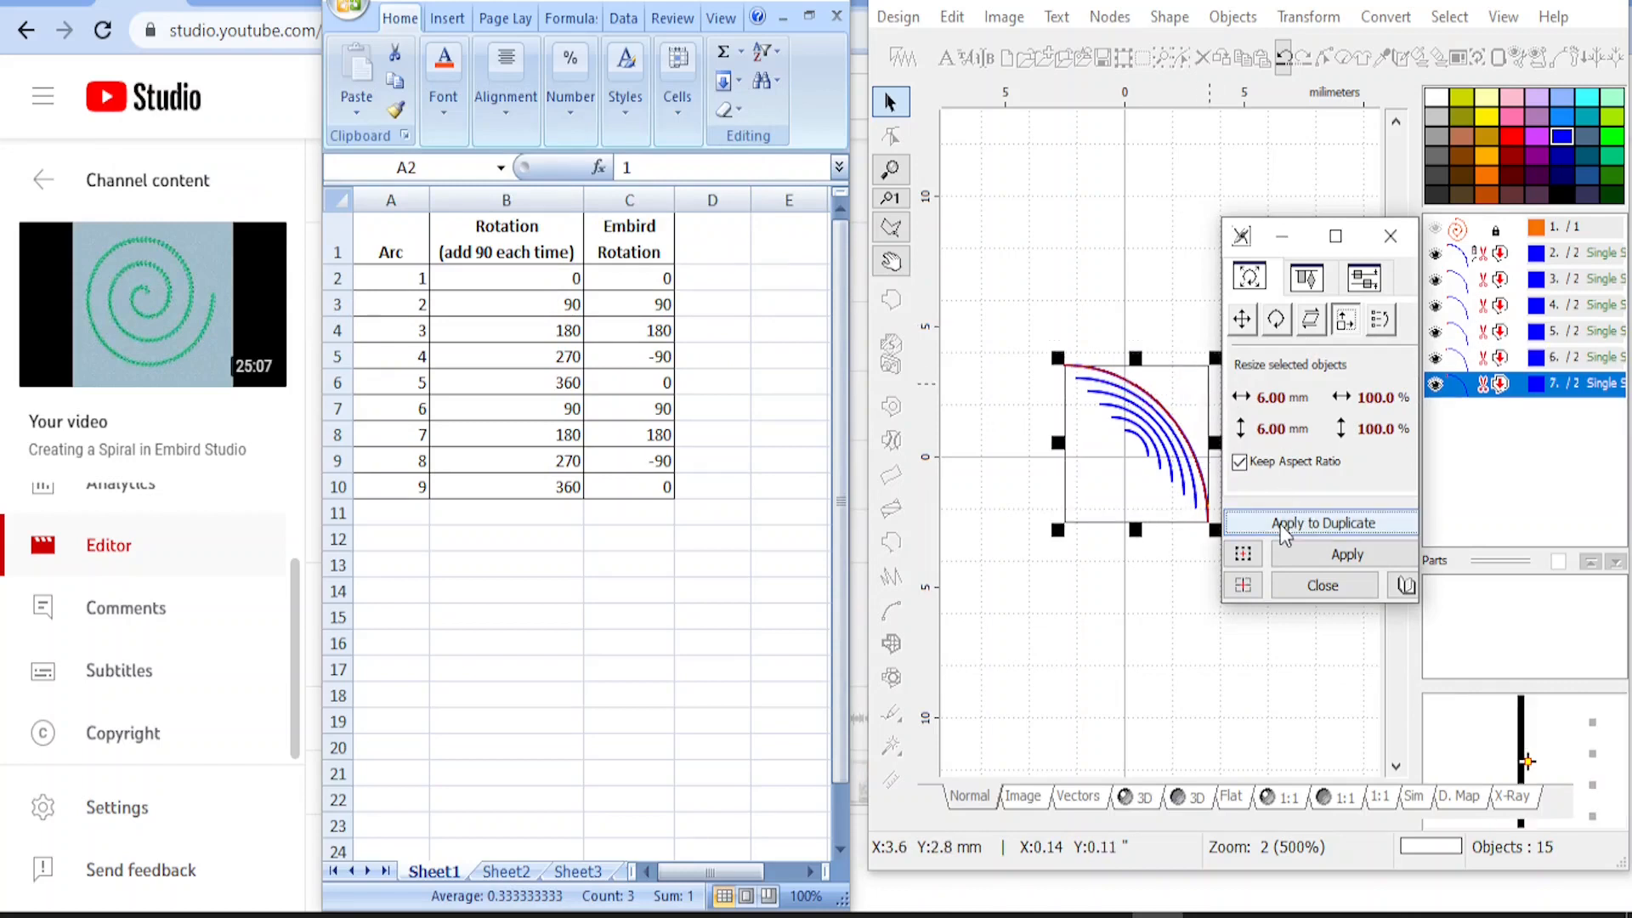
# Create a duplicate of the 6 mm blue arc resized to a width of 7 mm
pyautogui.click(1246, 399)
pyautogui.moveTo(252, 217); pyautogui.dragTo(174, 214)
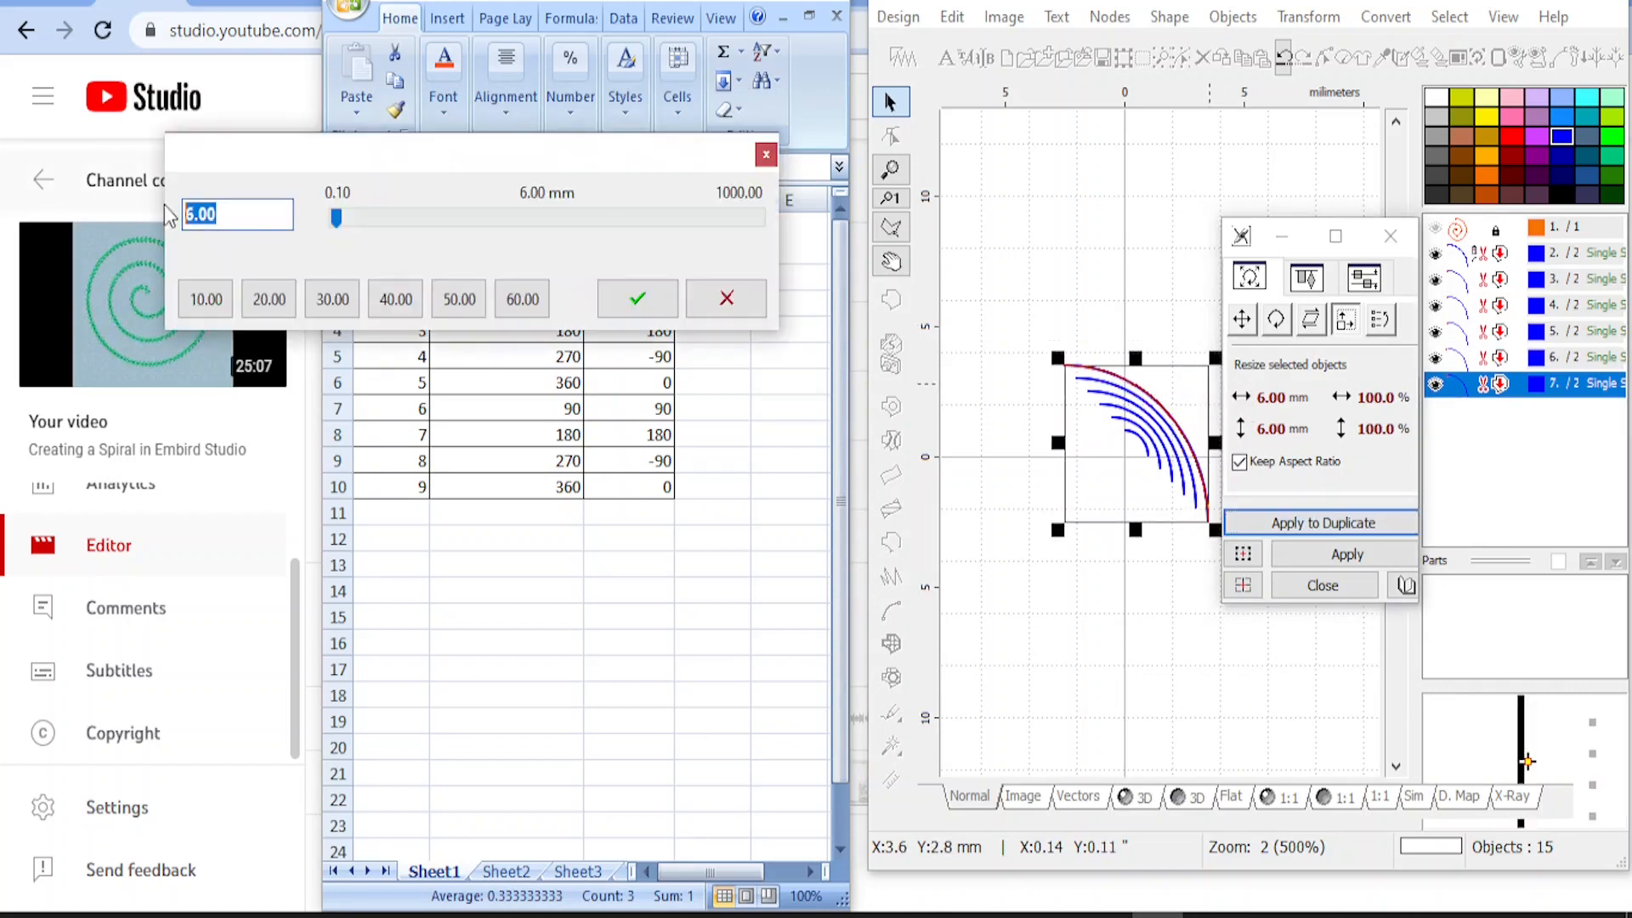
pyautogui.write('7')
pyautogui.click(636, 297)
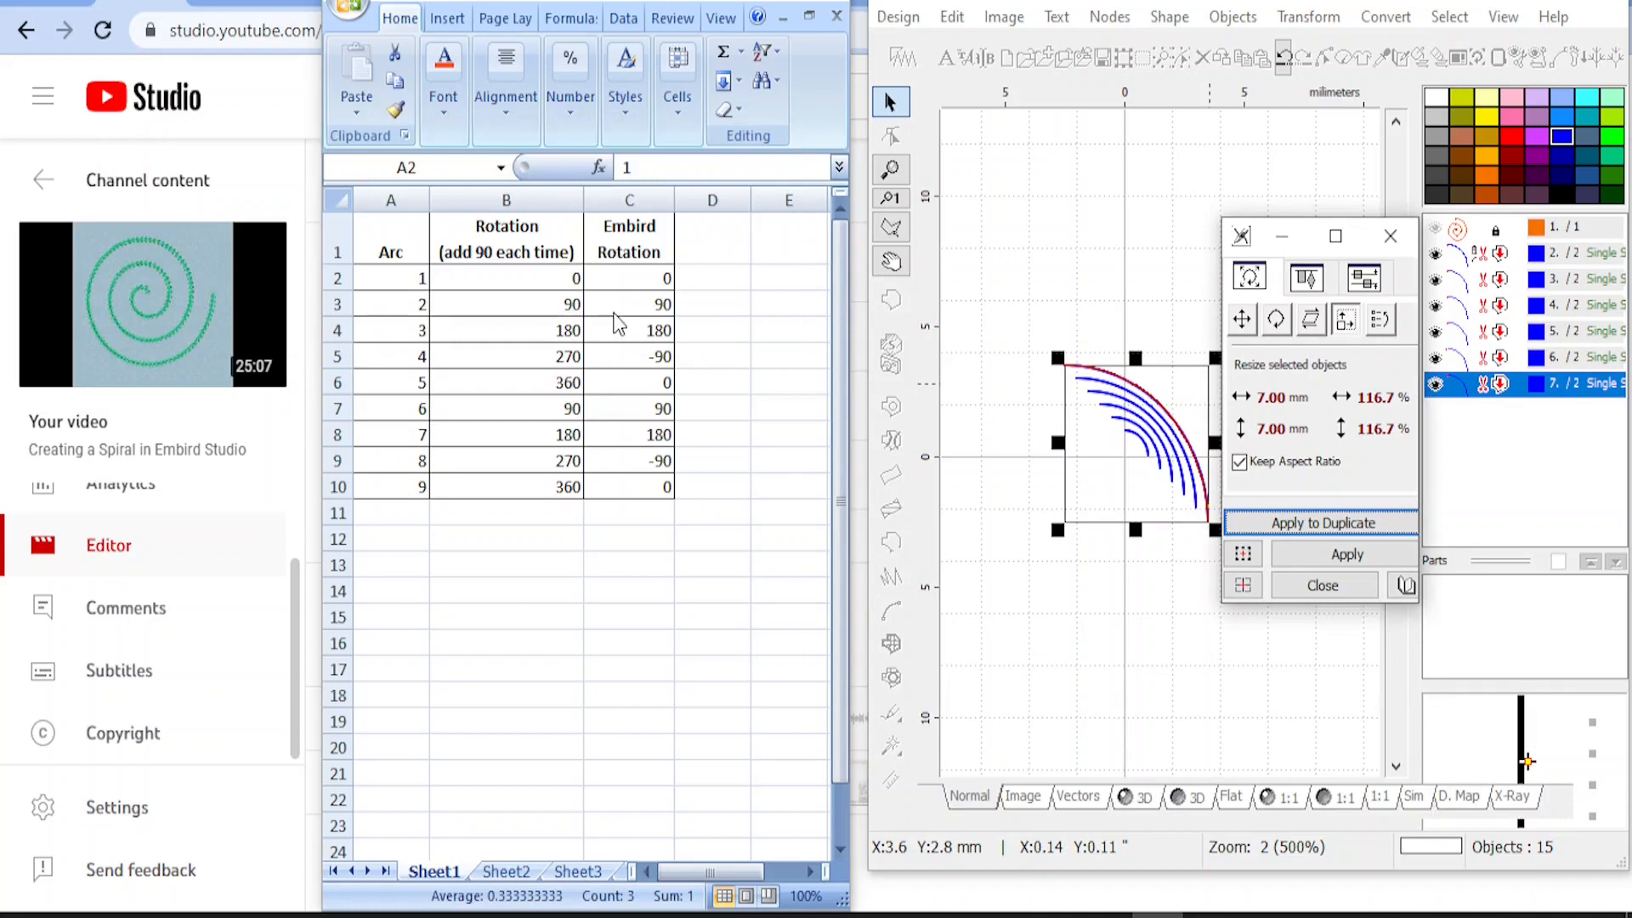
pyautogui.click(1358, 523)
# Create a duplicate of the 7 mm blue arc resized to a width of 8 mm
pyautogui.click(1242, 399)
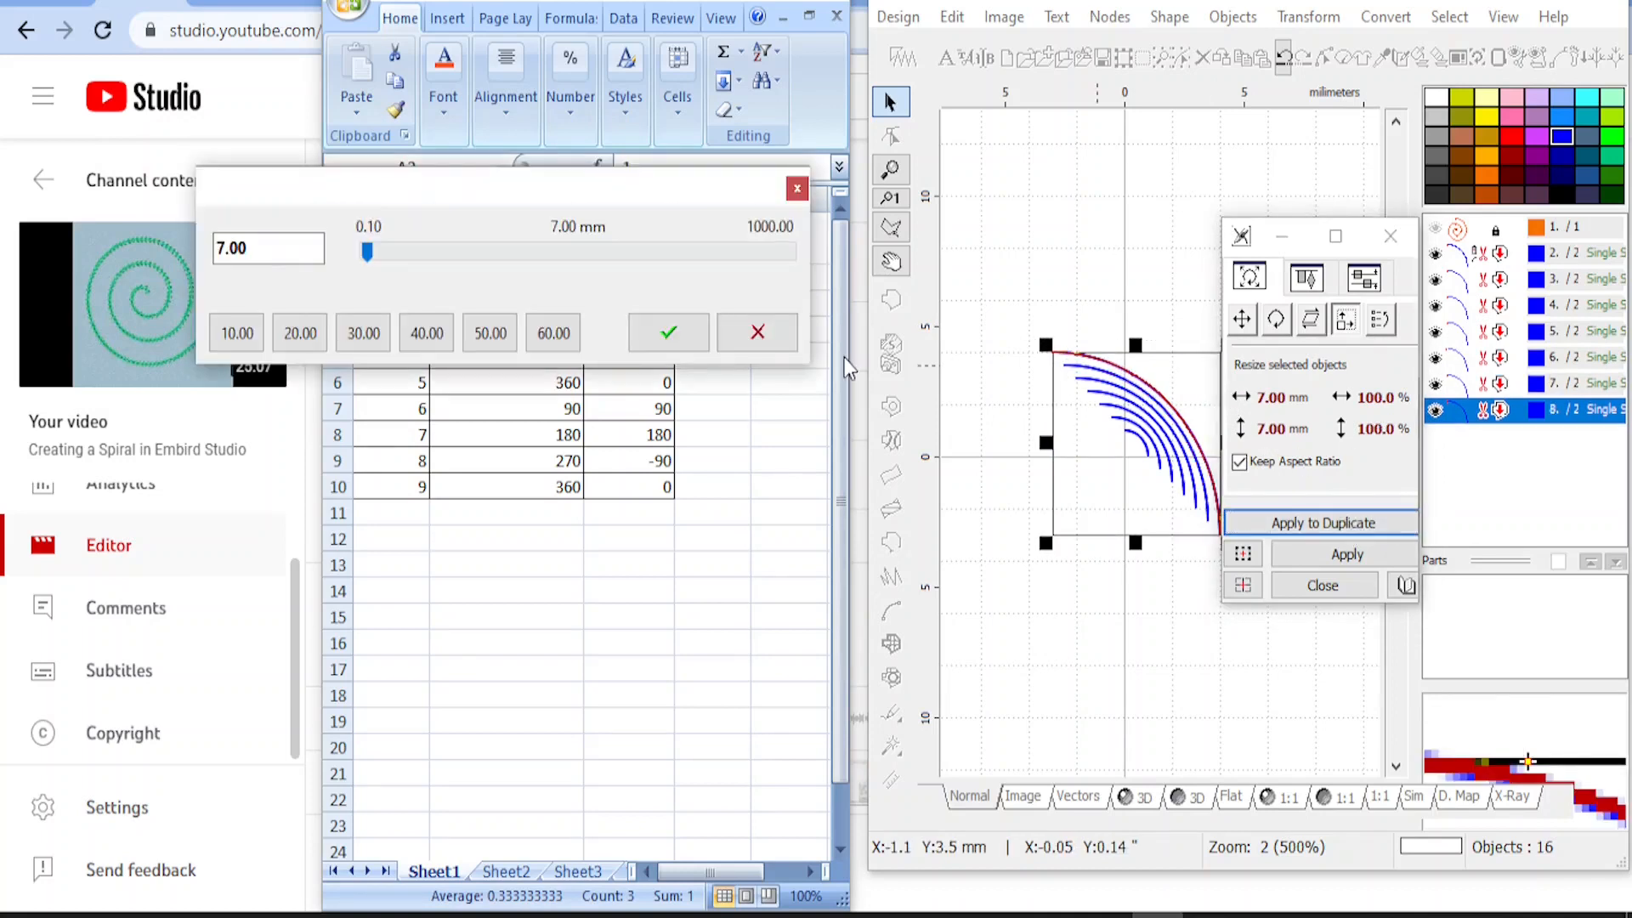
pyautogui.click(240, 248)
pyautogui.moveTo(251, 247); pyautogui.dragTo(140, 255)
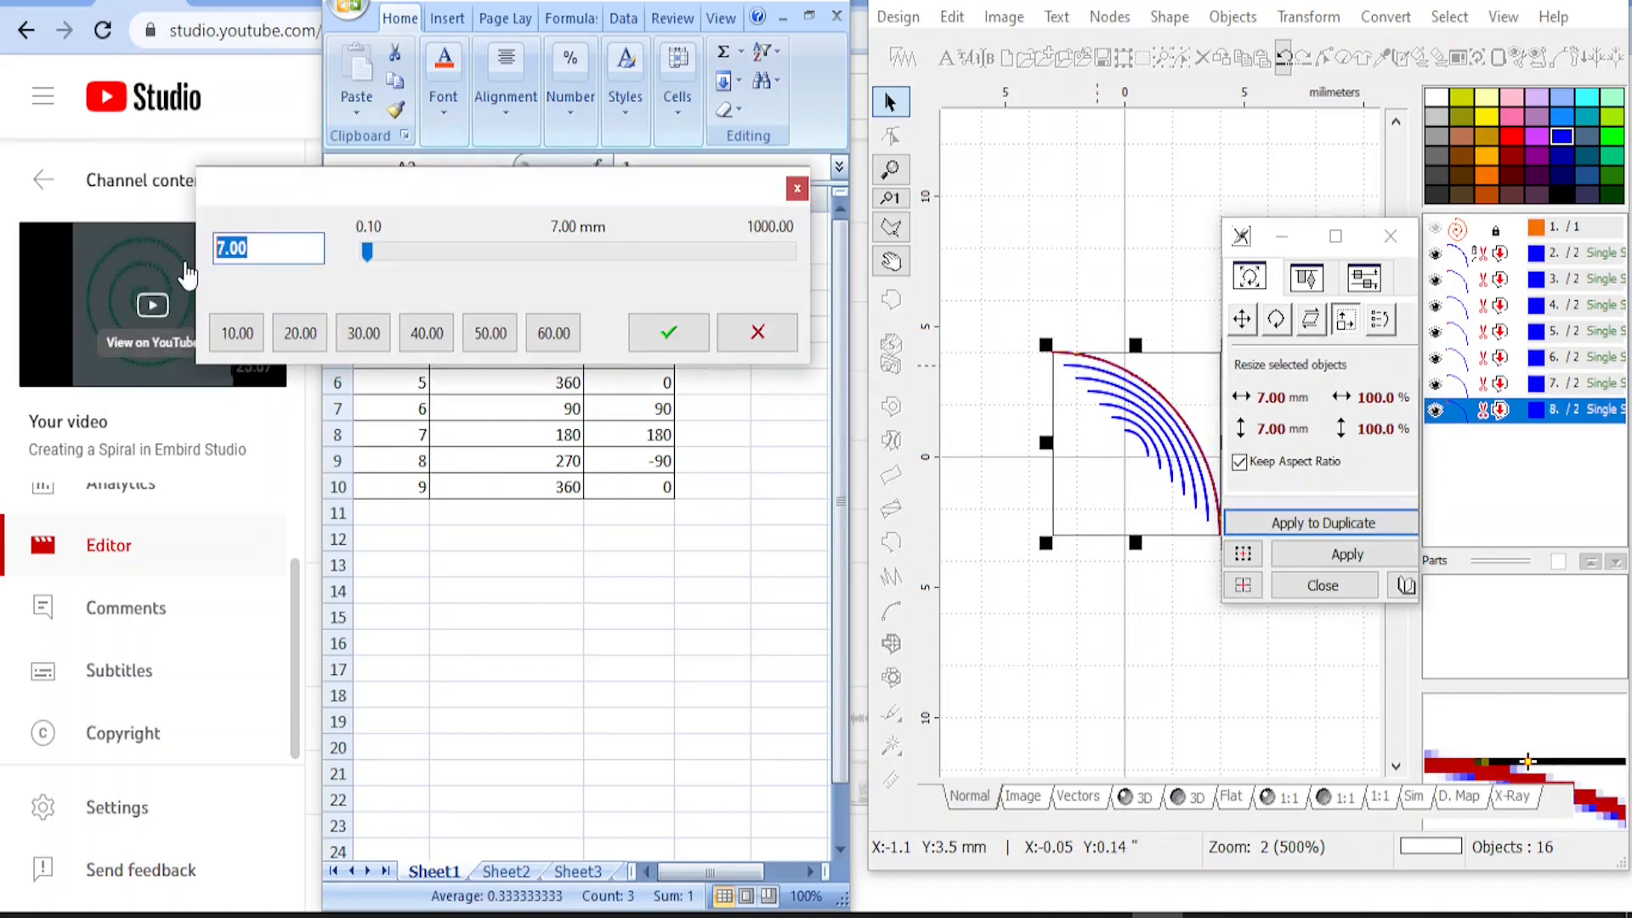
pyautogui.write('8')
pyautogui.click(668, 332)
pyautogui.click(1334, 523)
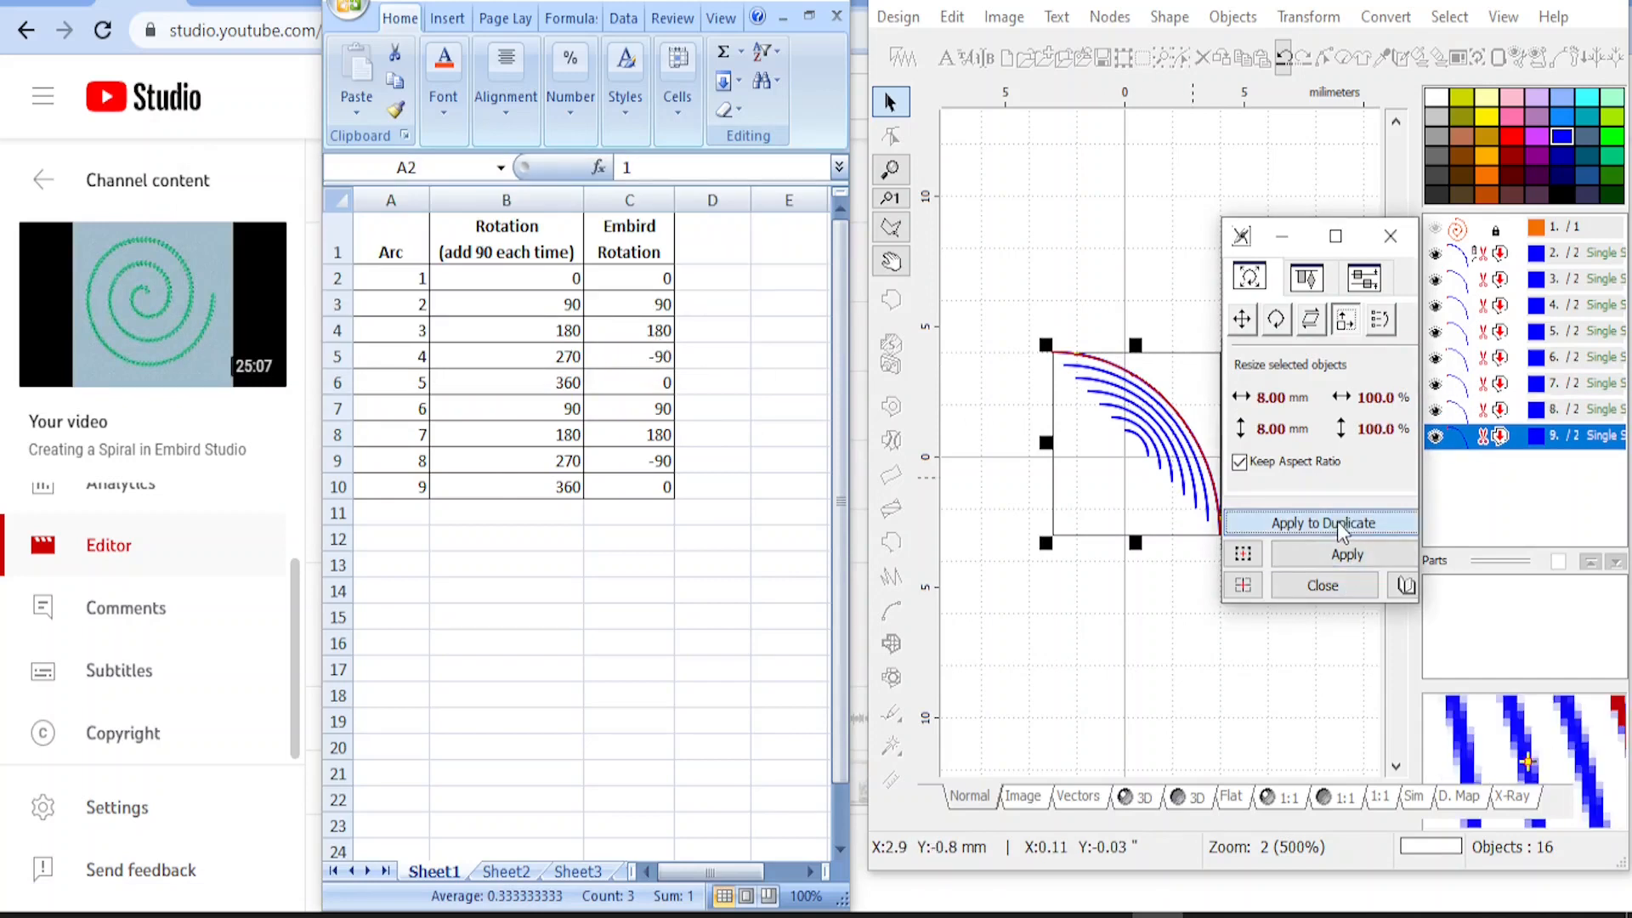
# Create a duplicate of the 8 mm blue arc resized to a width of 9 mm and close the transform window
pyautogui.click(1242, 398)
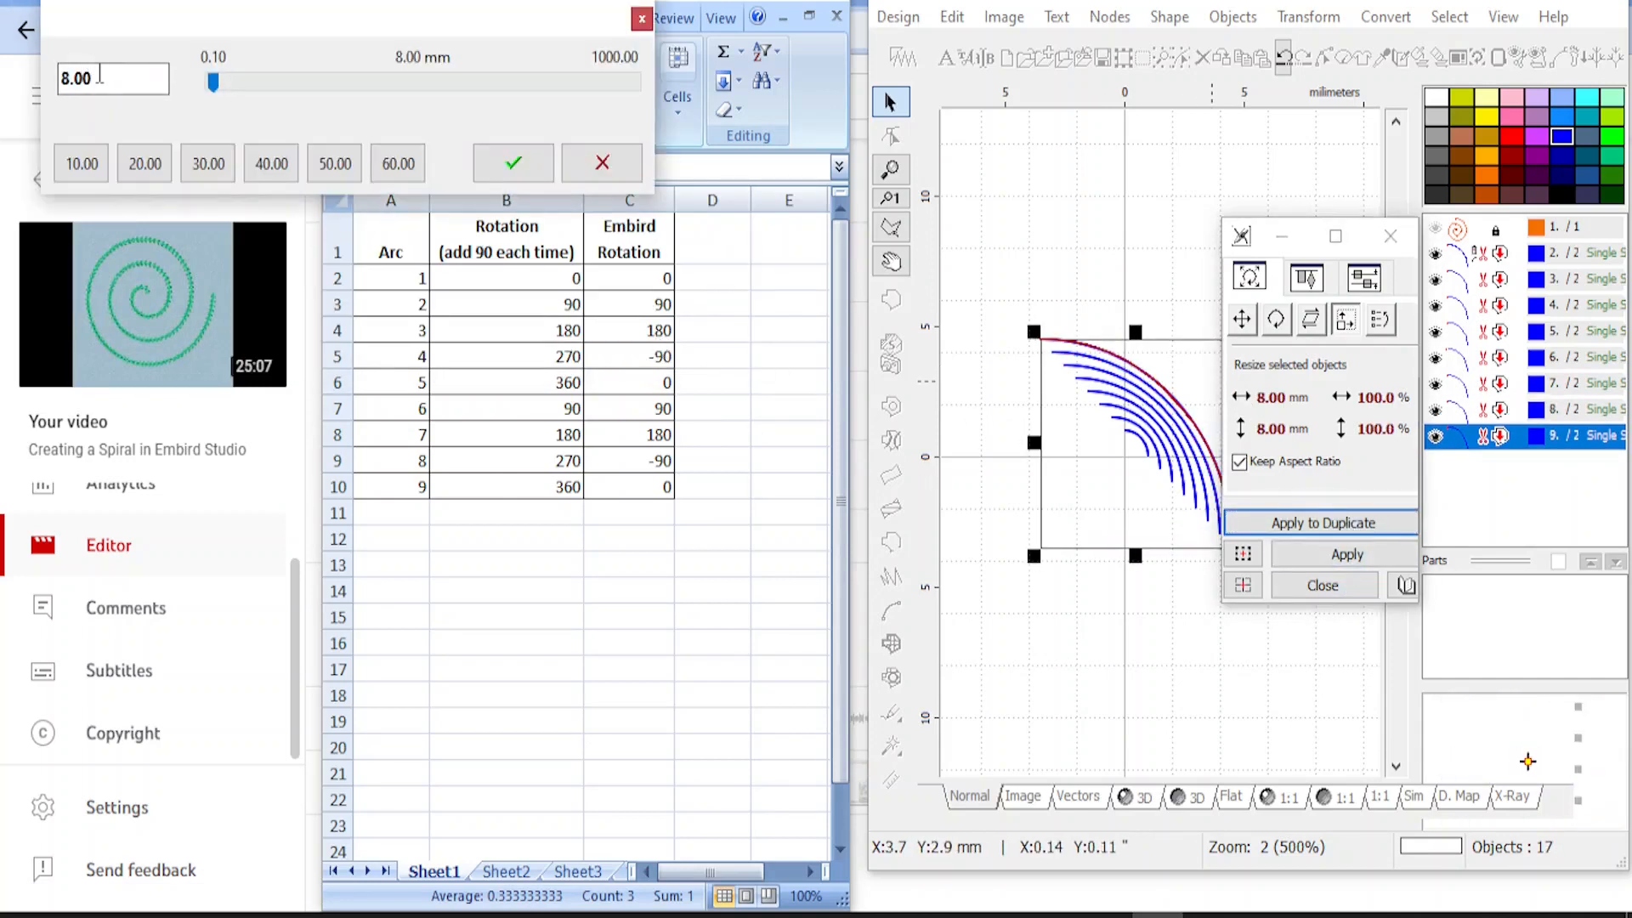
pyautogui.doubleClick(105, 75)
pyautogui.write('9')
pyautogui.click(513, 163)
pyautogui.click(1324, 527)
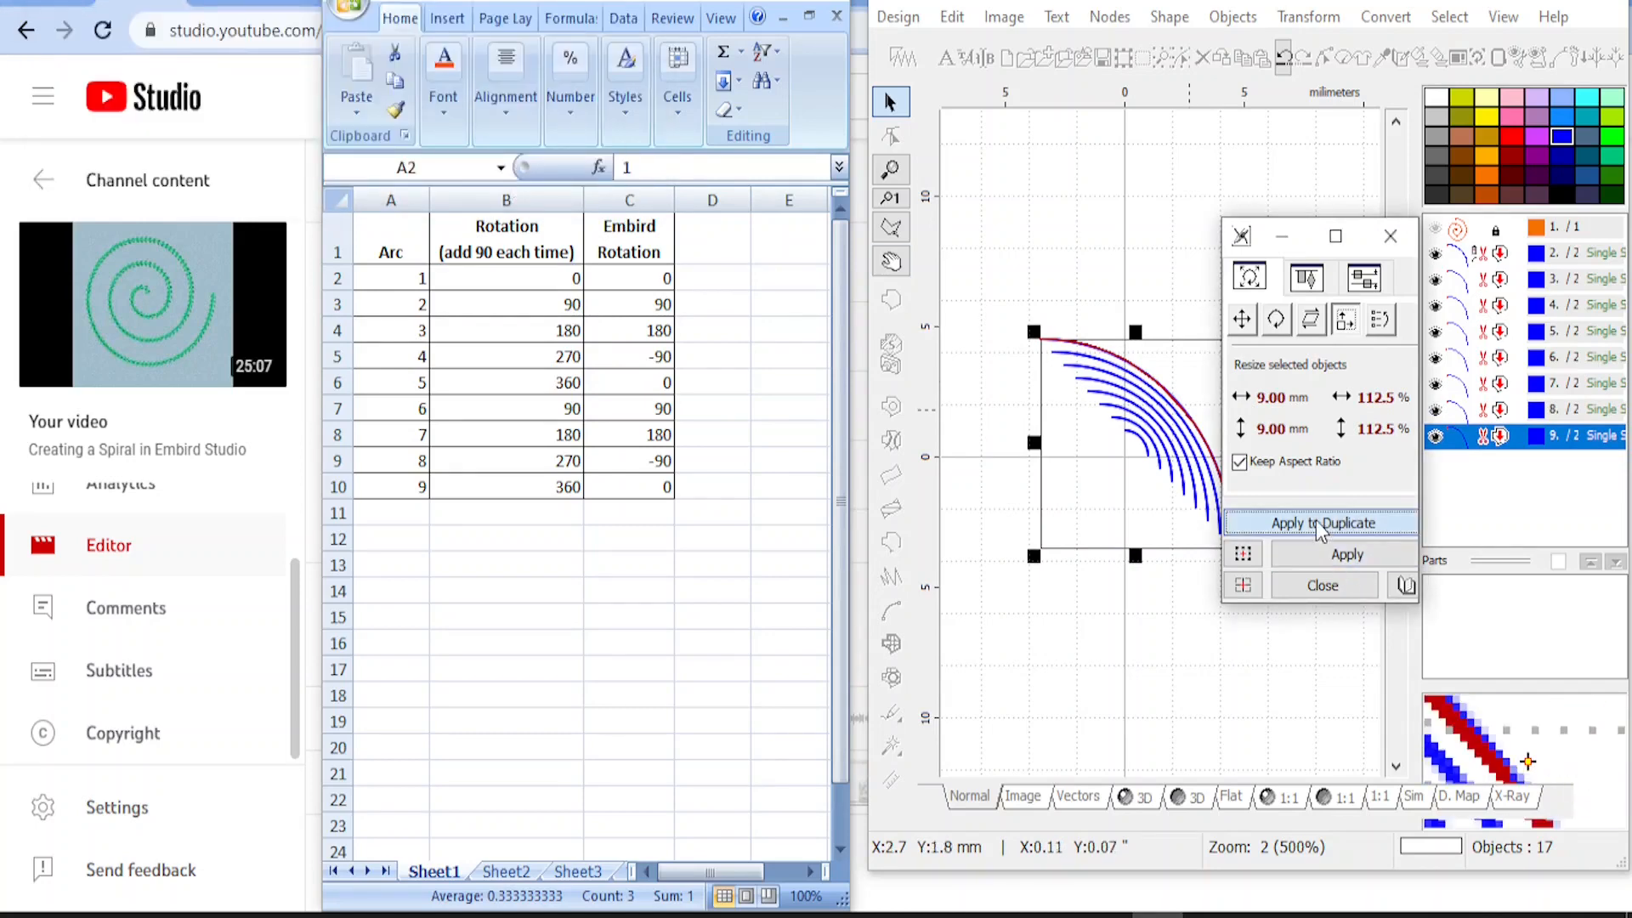
pyautogui.click(1327, 592)
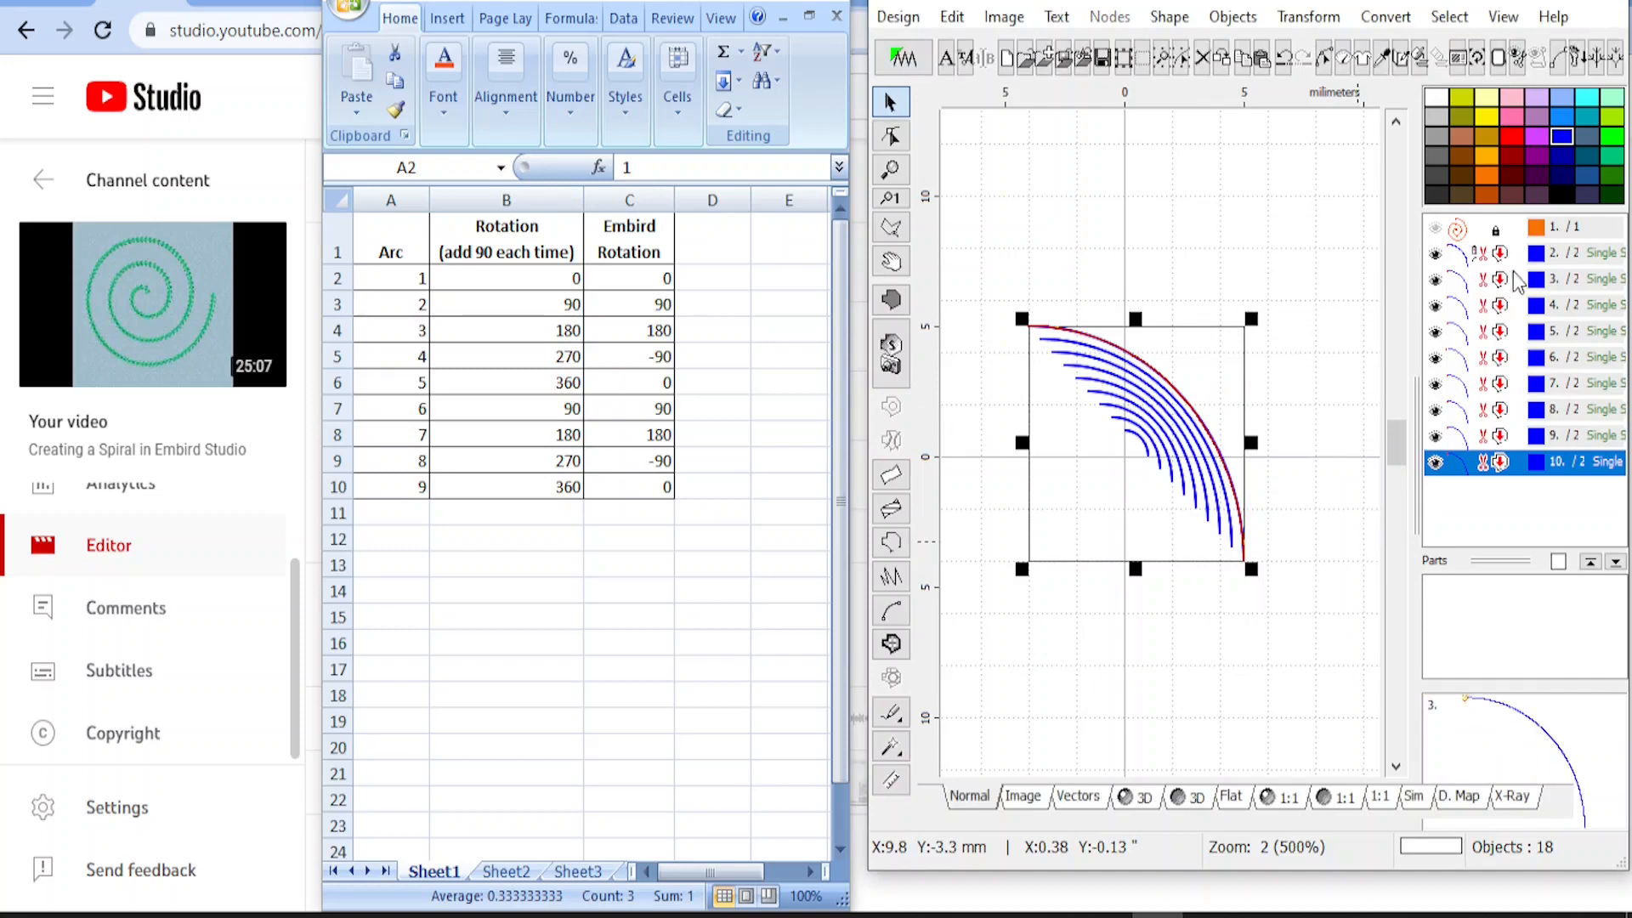
# Select the smallest blue arc and check its rotation in the arc 1 row of the Excel table
pyautogui.click(1484, 260)
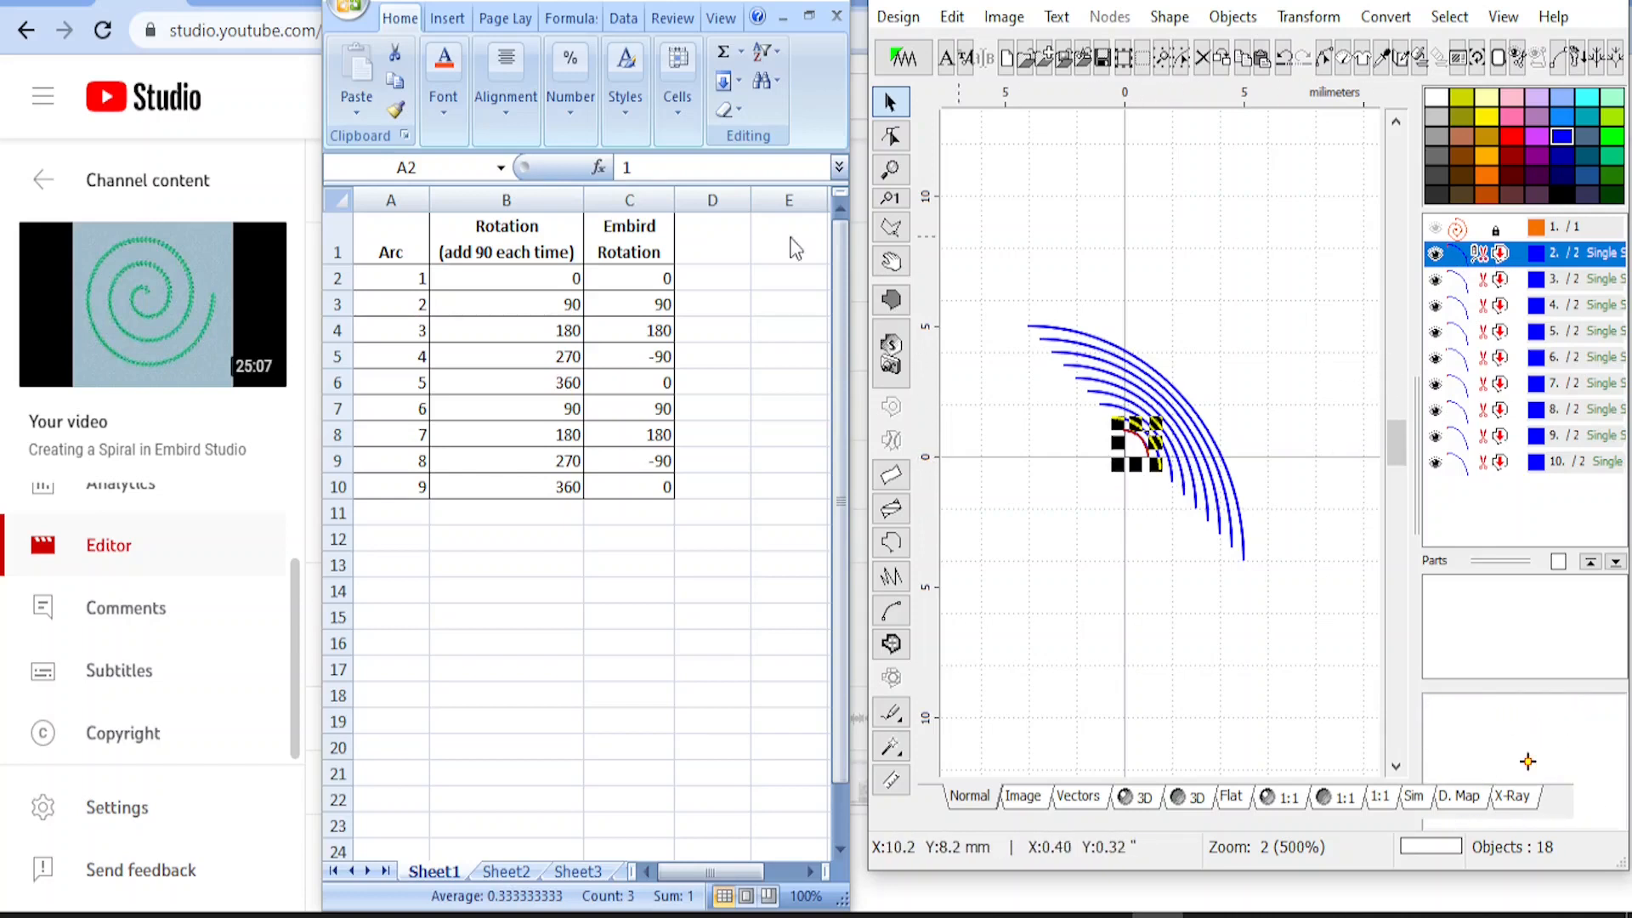
pyautogui.click(340, 281)
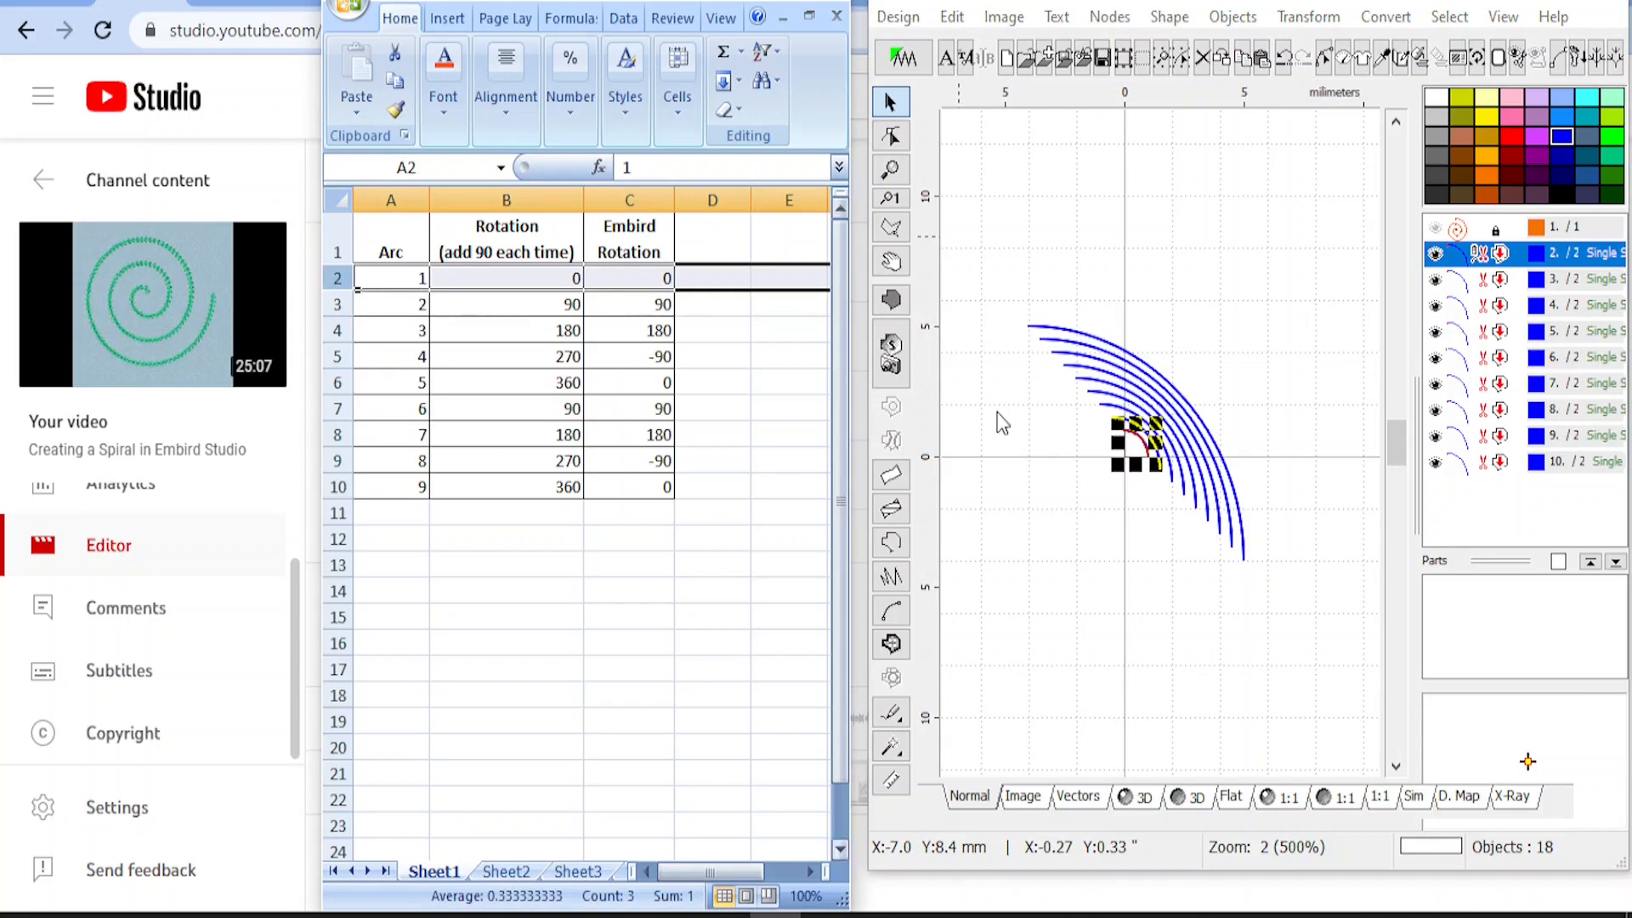
# Look up the arc 2 row in the Excel rotation table and rotate the 2 mm blue arc by 90 degrees
pyautogui.click(1498, 284)
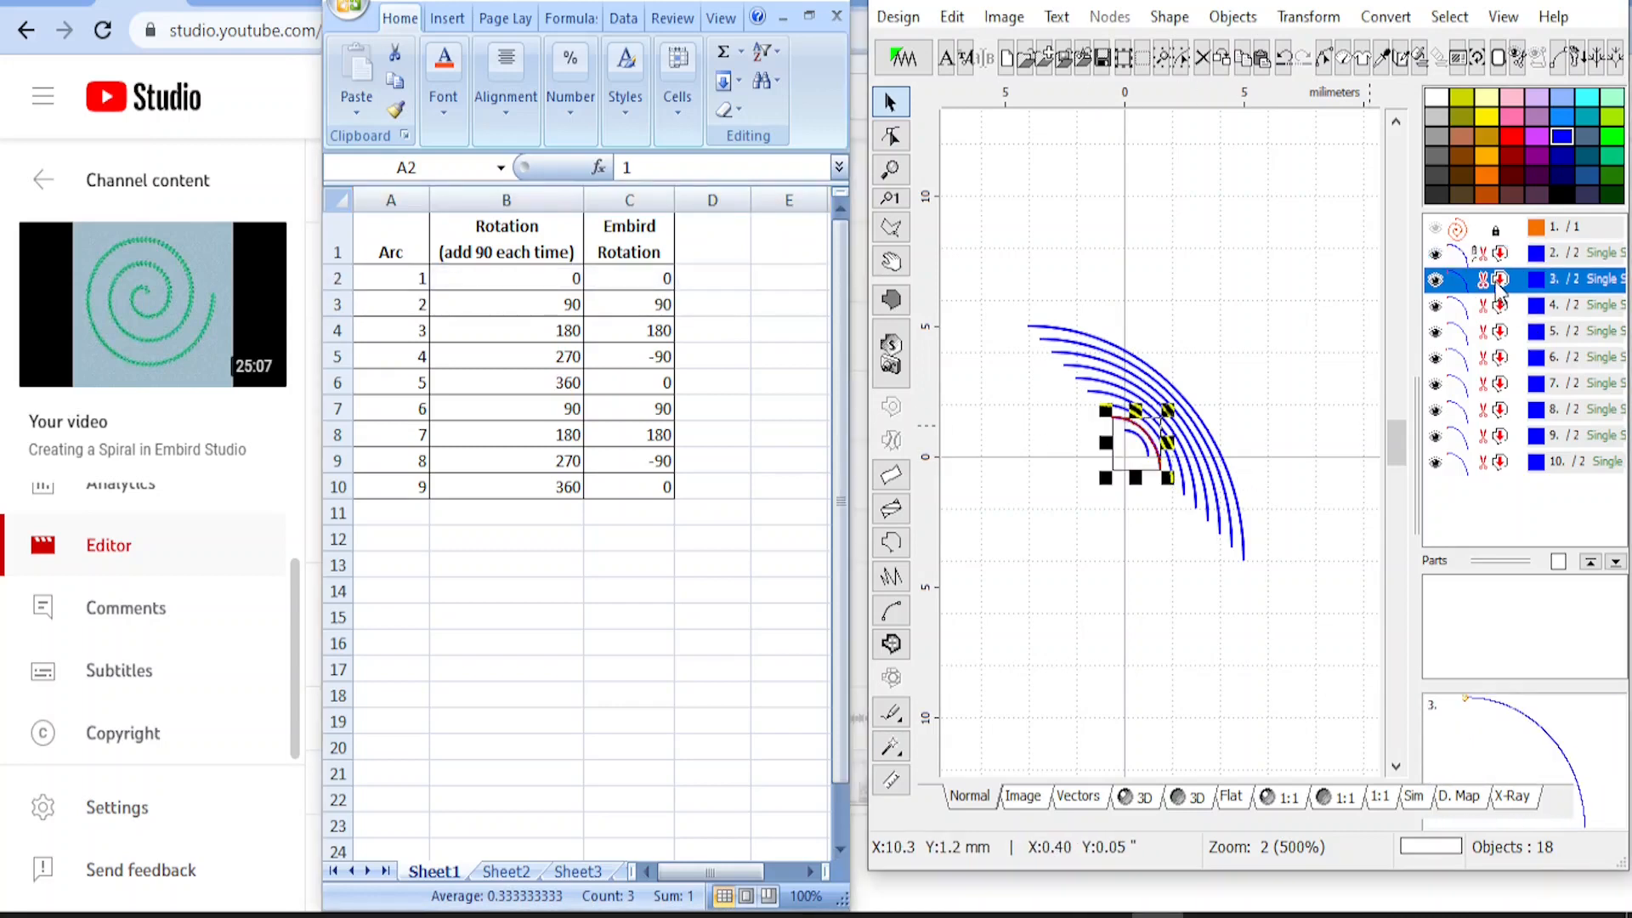
pyautogui.click(341, 308)
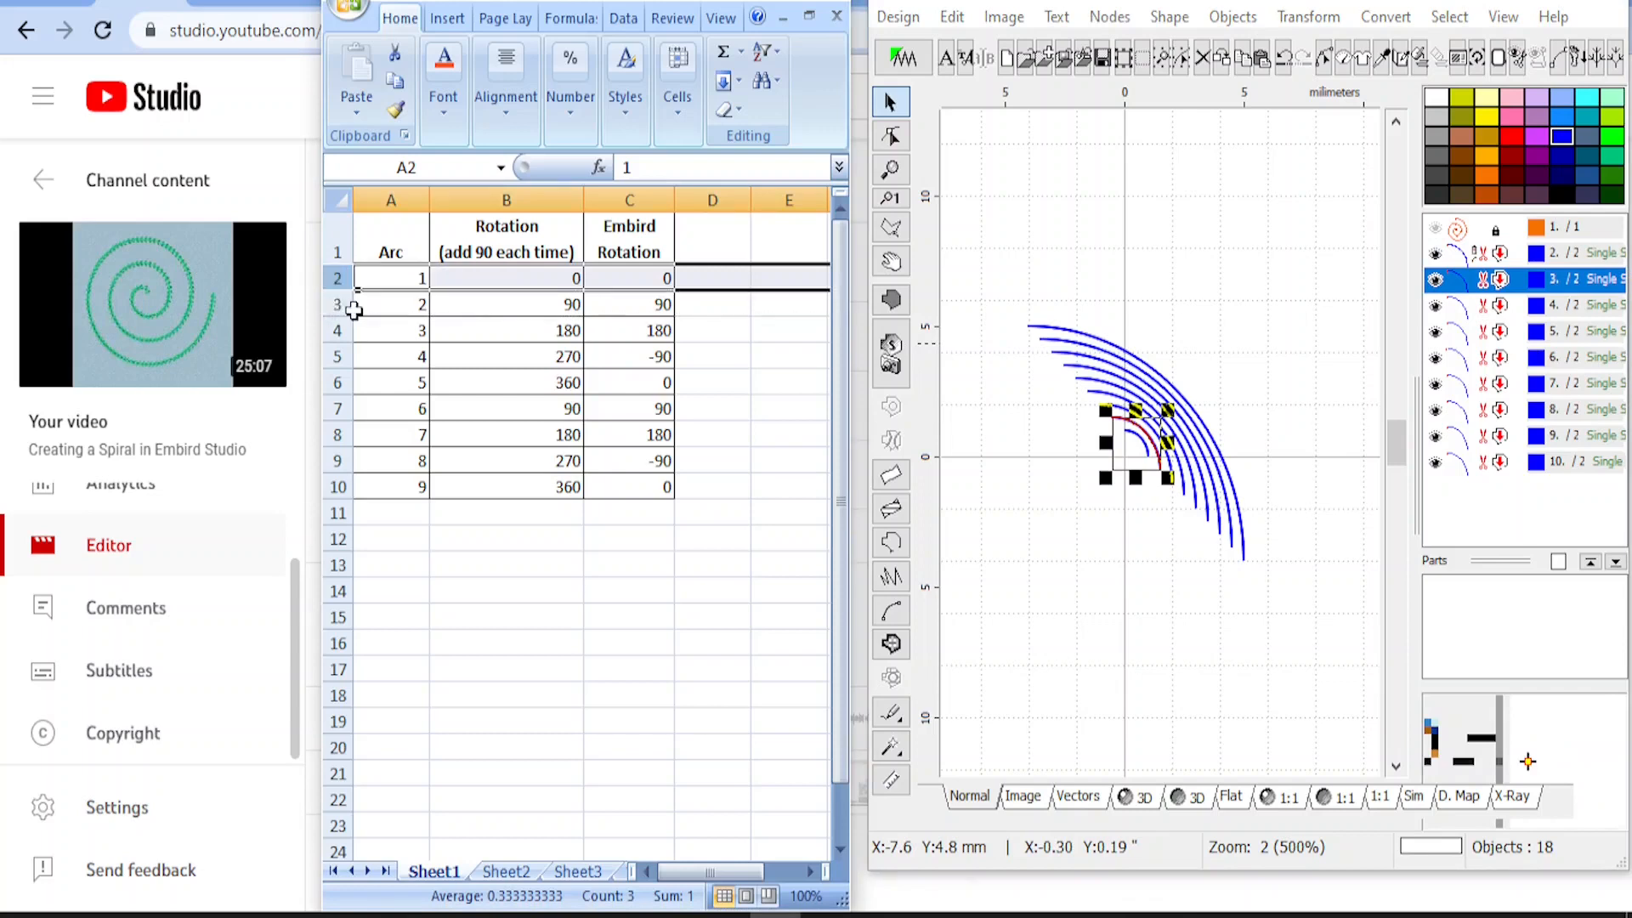
pyautogui.click(336, 306)
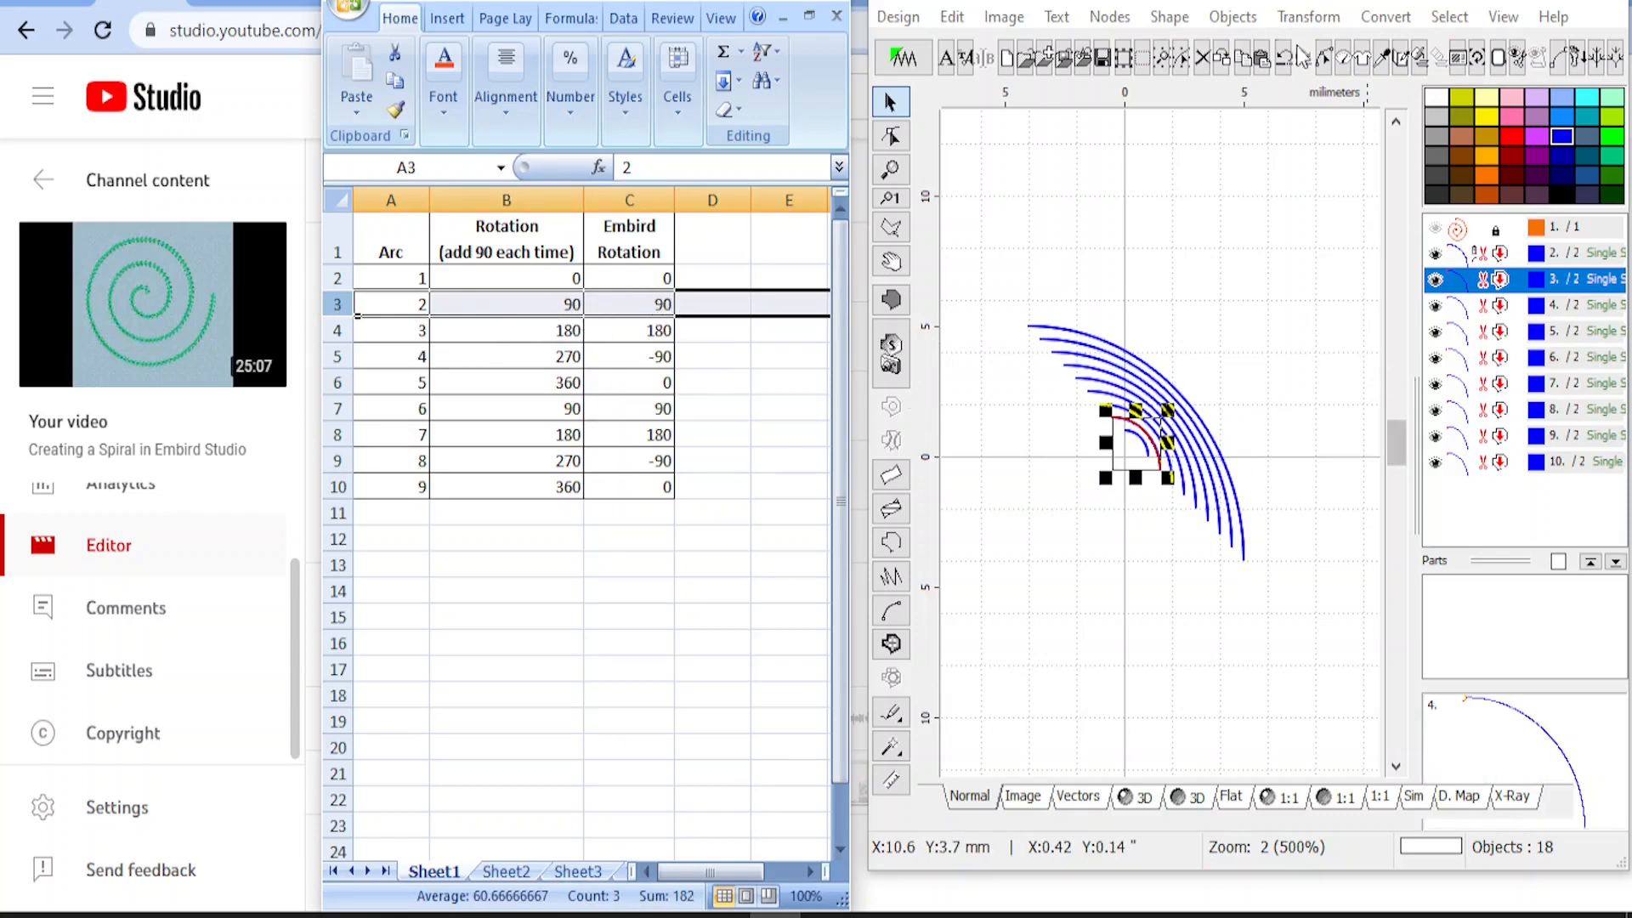
pyautogui.click(1479, 60)
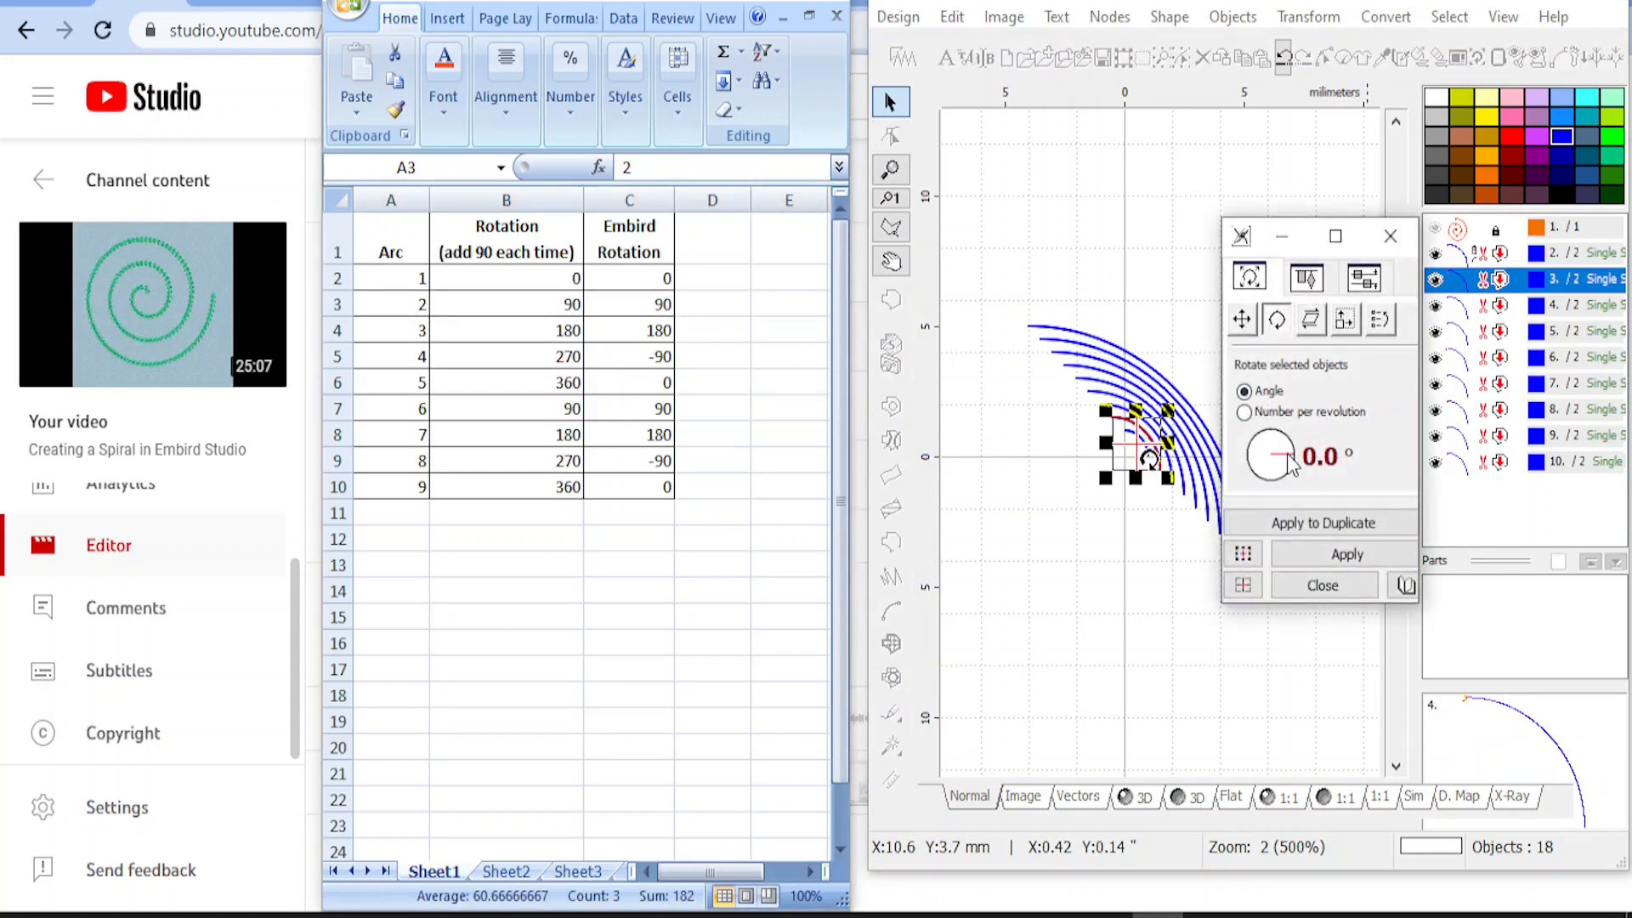
pyautogui.moveTo(1287, 456); pyautogui.dragTo(1274, 443)
pyautogui.click(1341, 557)
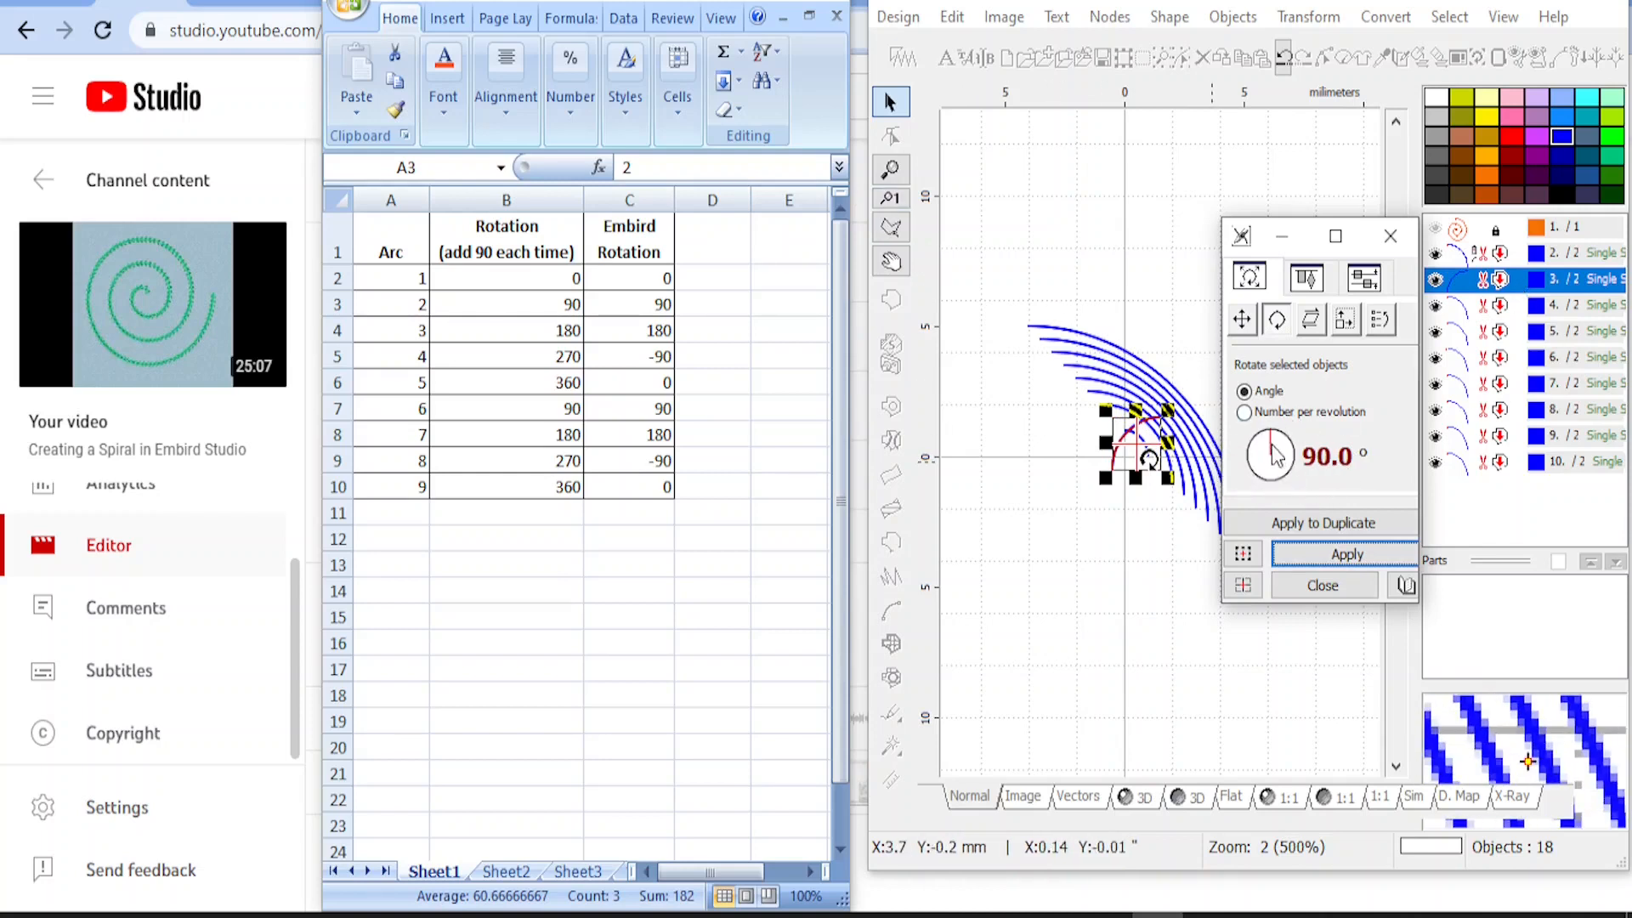
# Look up the arc 3 row in the Excel rotation table and rotate the 3 mm blue arc by 180 degrees
pyautogui.click(1489, 313)
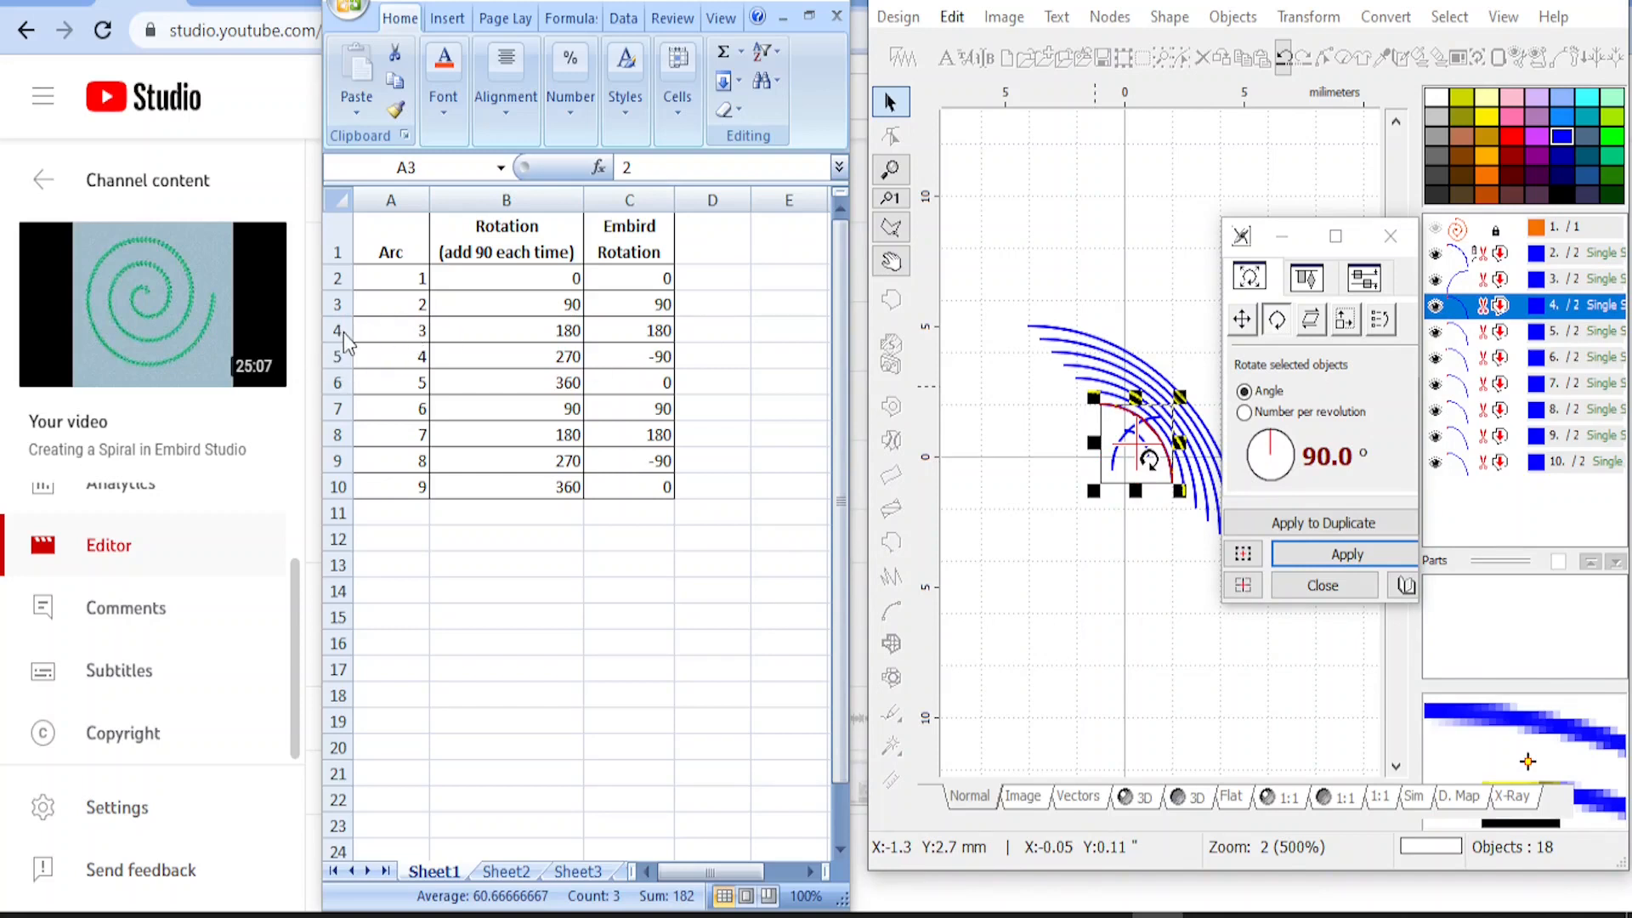
pyautogui.click(341, 333)
pyautogui.click(336, 340)
pyautogui.click(341, 332)
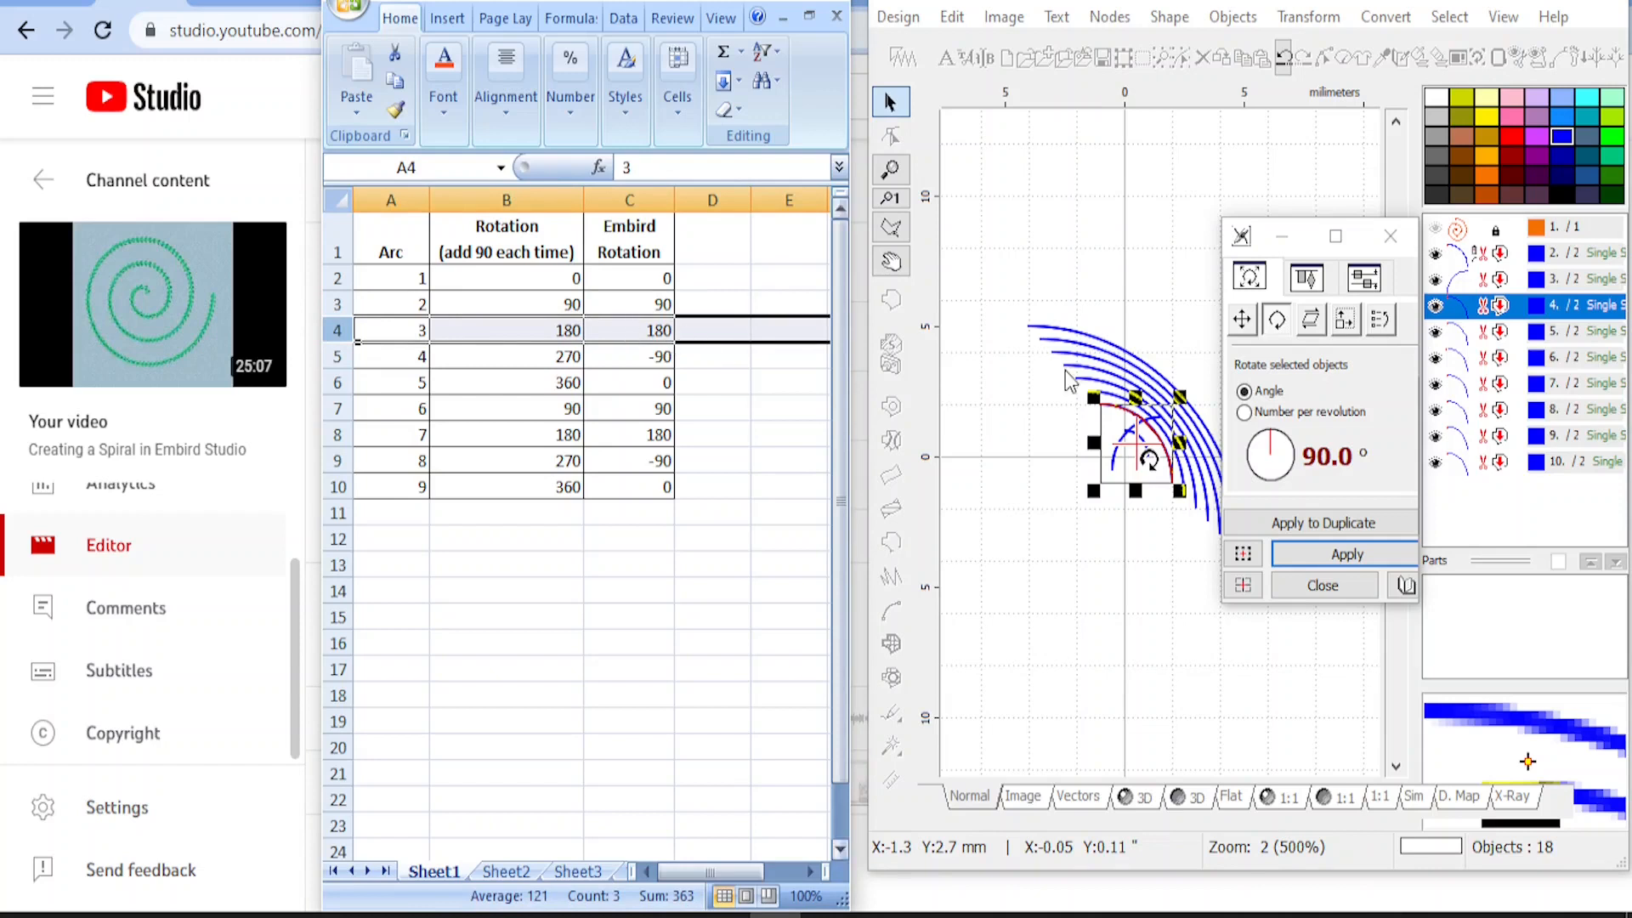
pyautogui.moveTo(1277, 450); pyautogui.dragTo(1258, 467)
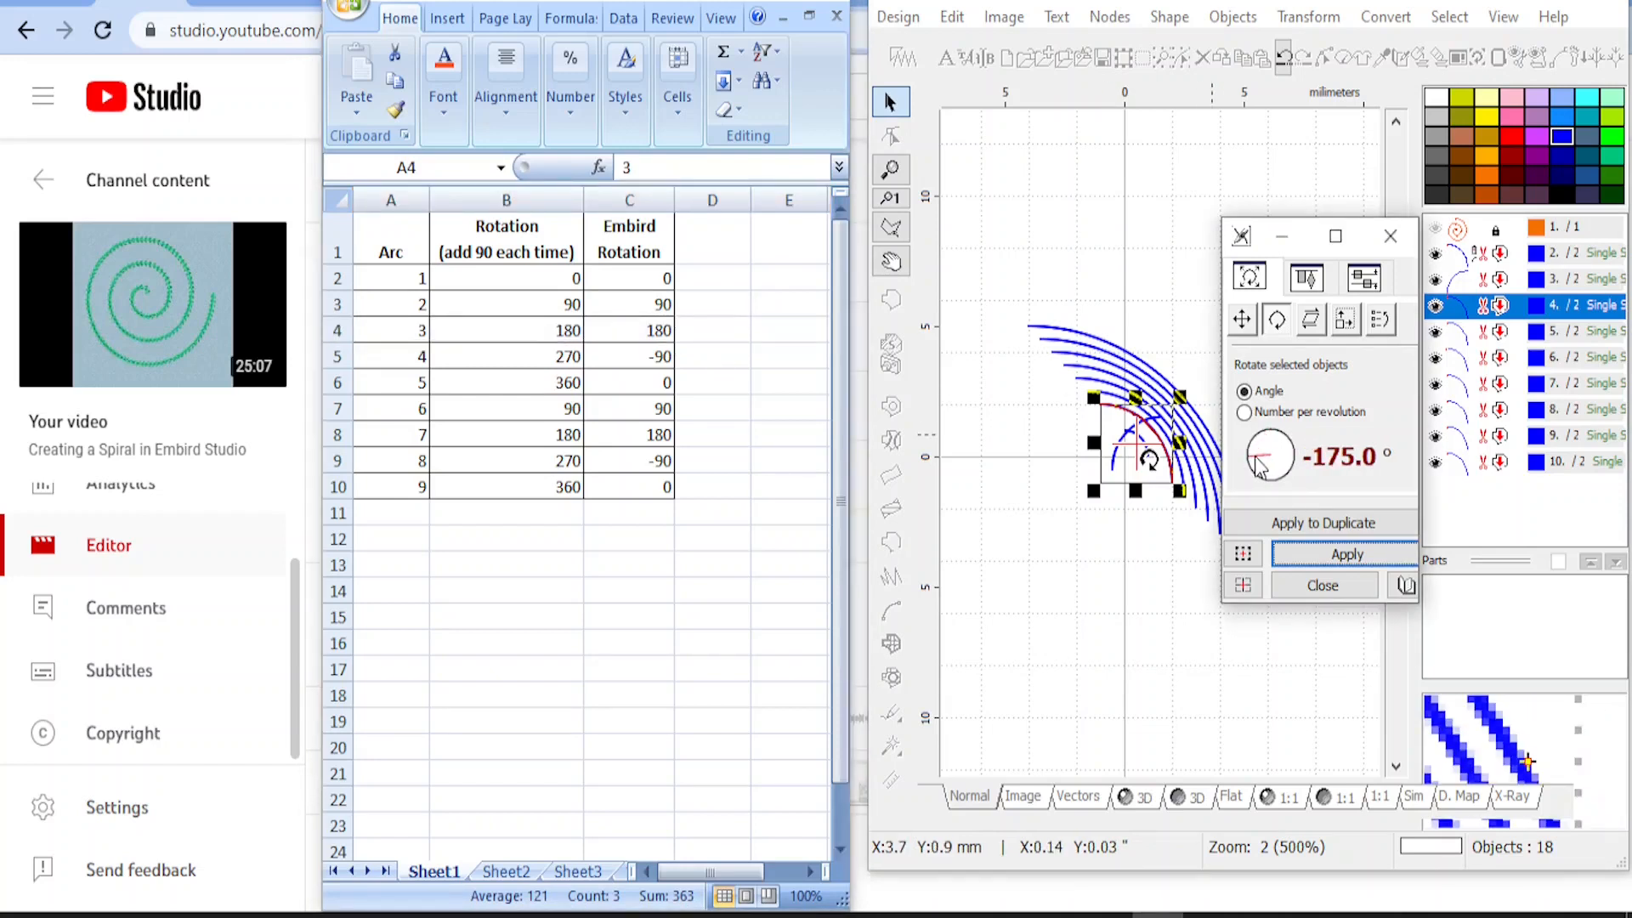
pyautogui.moveTo(1258, 464); pyautogui.dragTo(1260, 467)
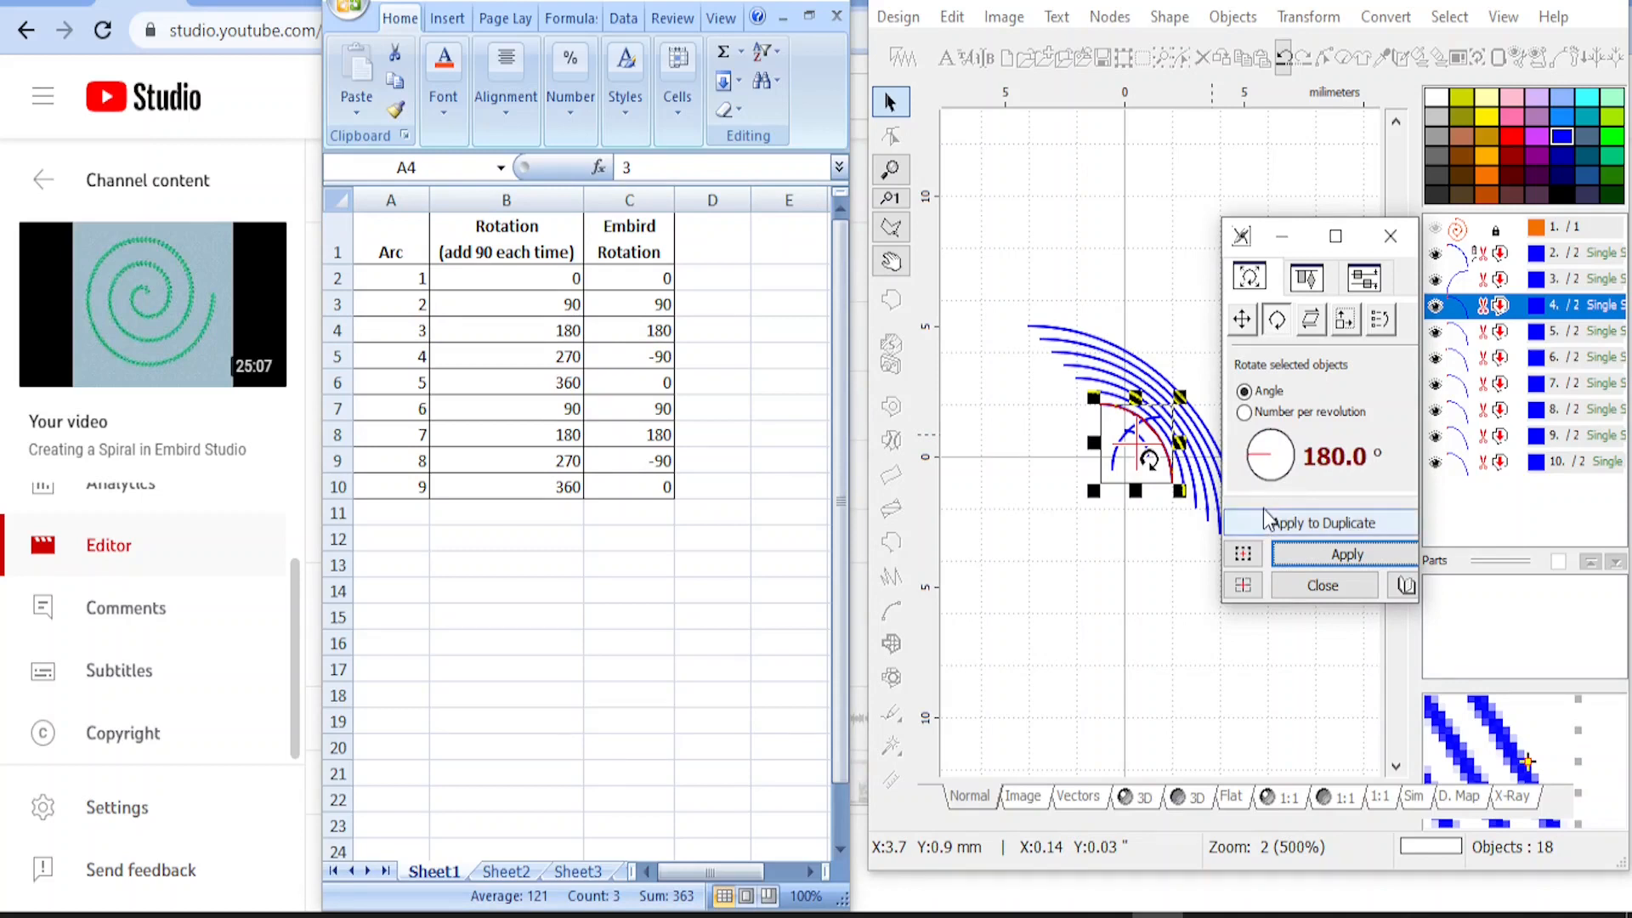
pyautogui.click(1345, 559)
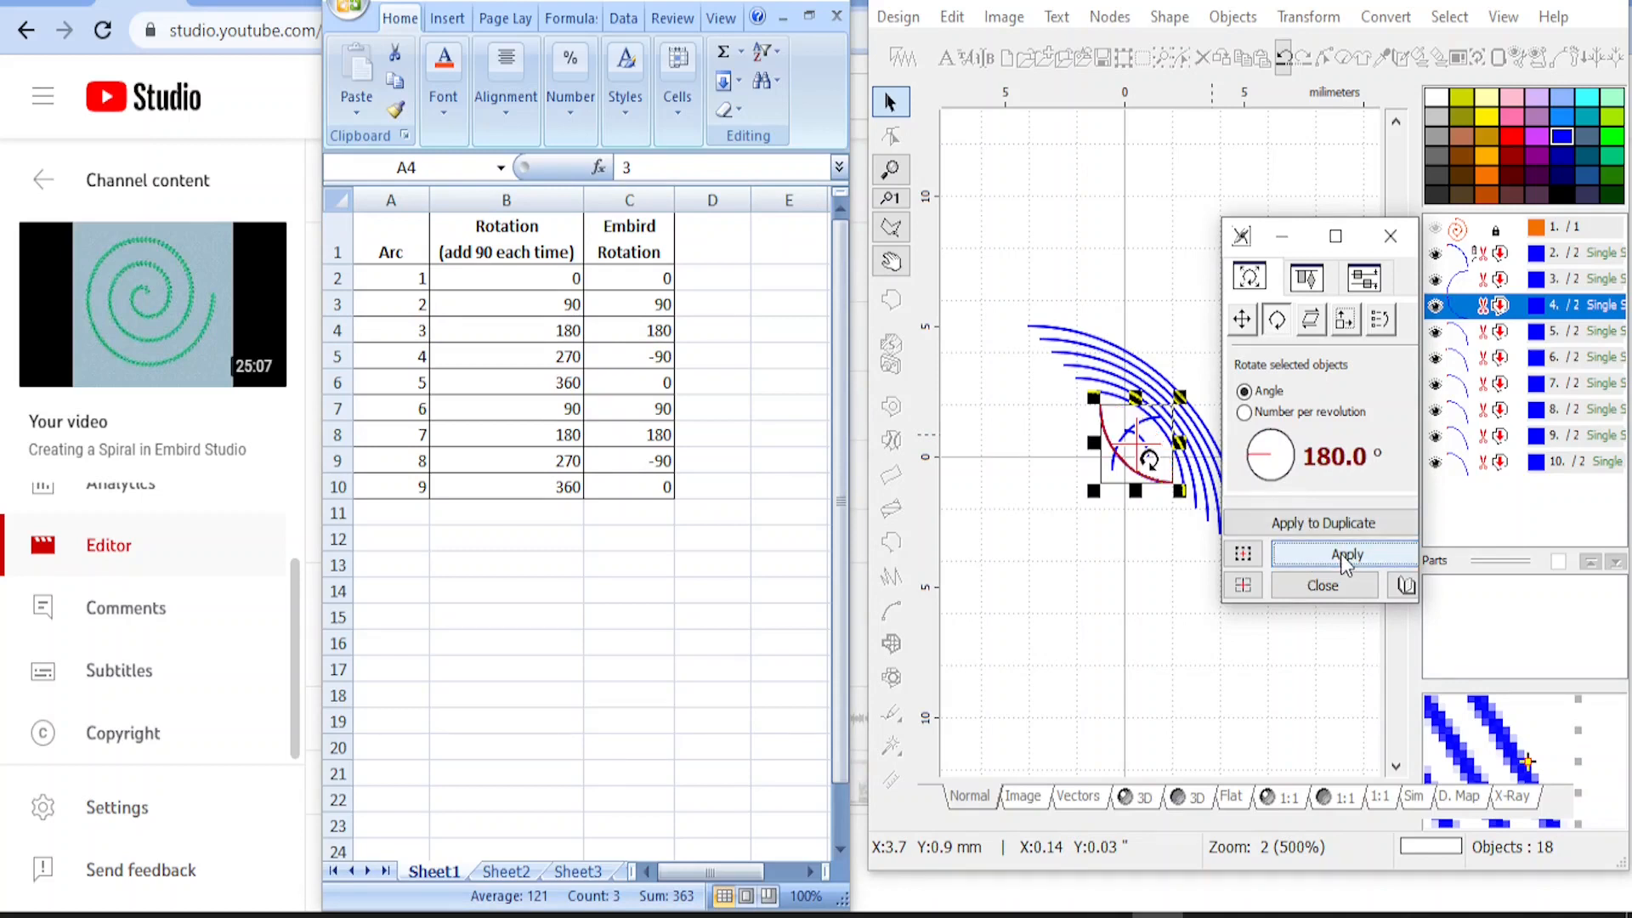
# Look up the arc 4 row in the Excel rotation table and rotate the 4 mm blue arc by -90 degrees
pyautogui.click(1471, 336)
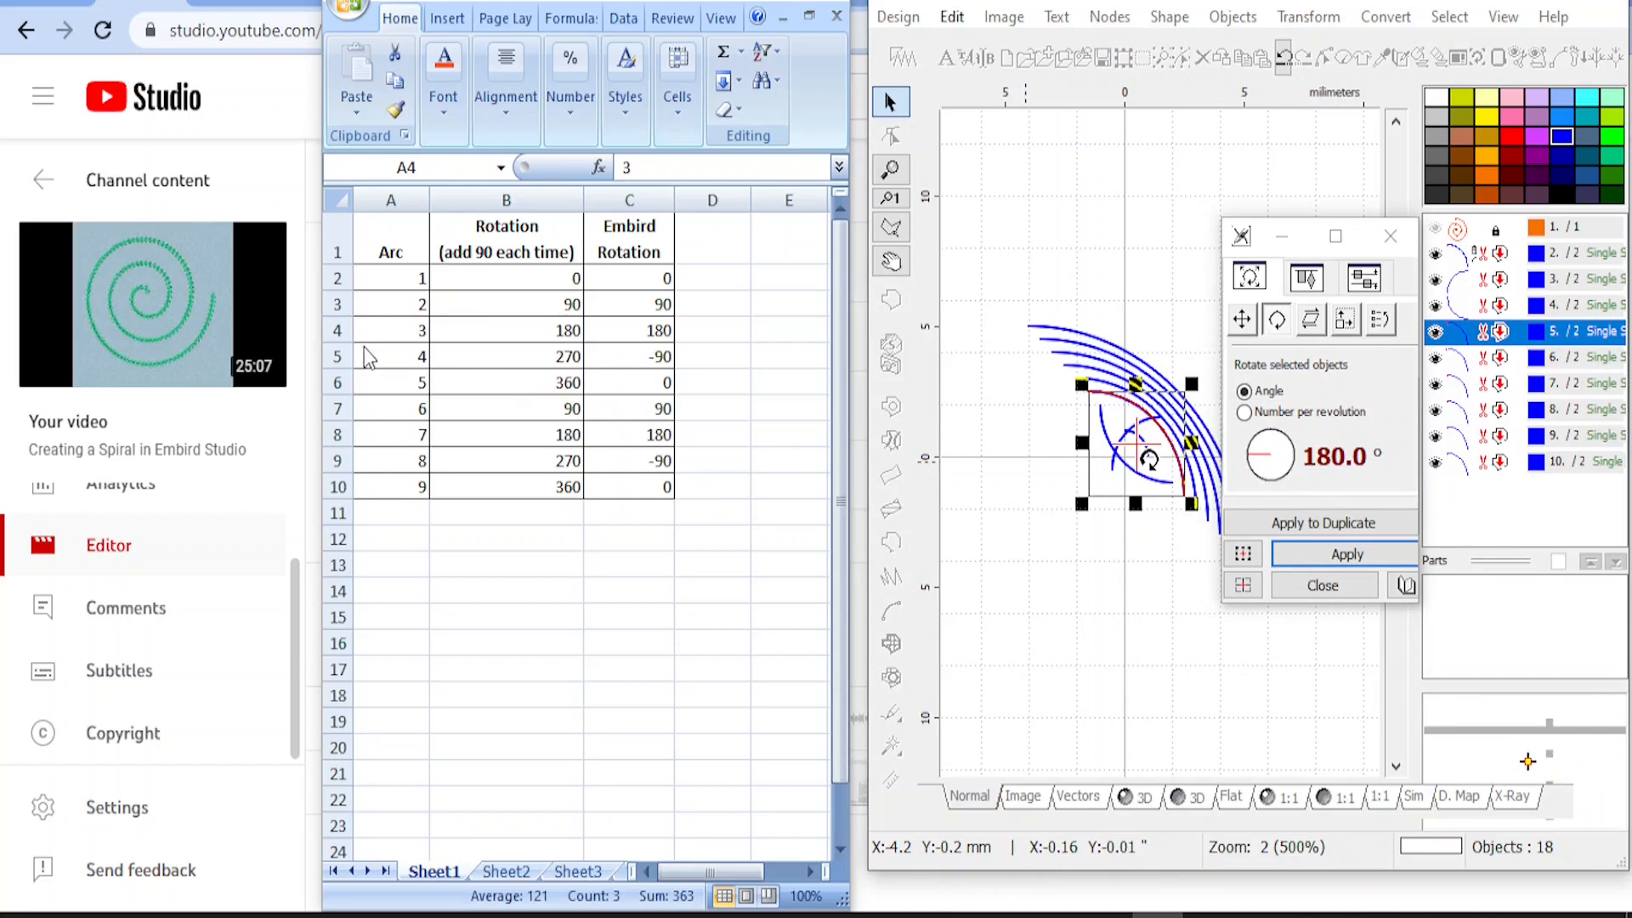
pyautogui.click(344, 361)
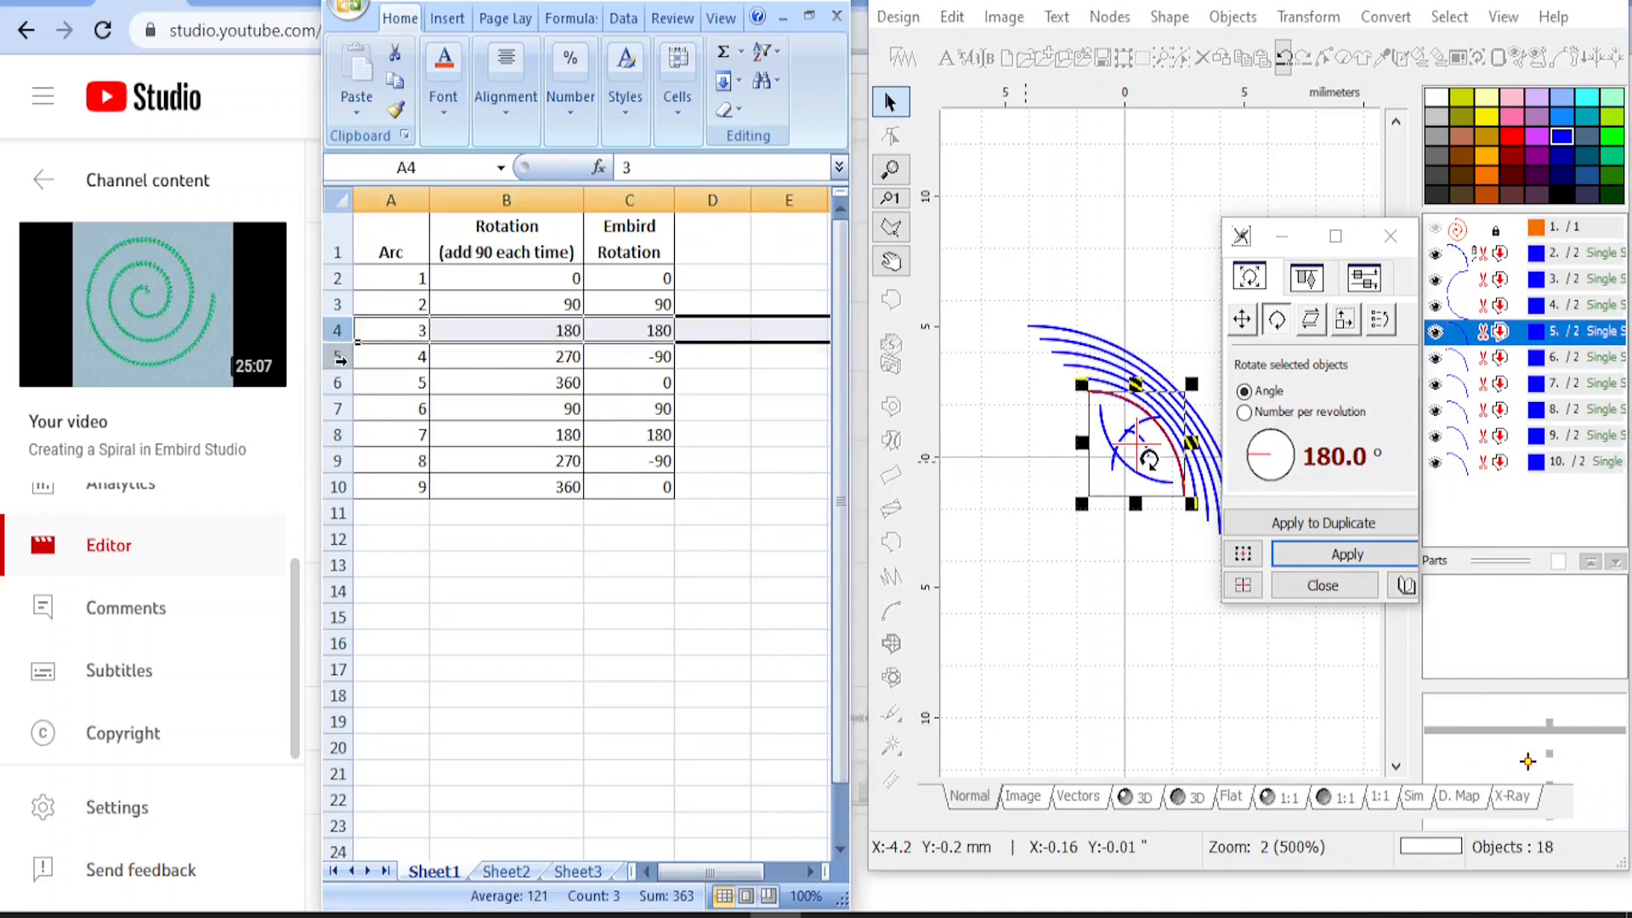
pyautogui.click(337, 357)
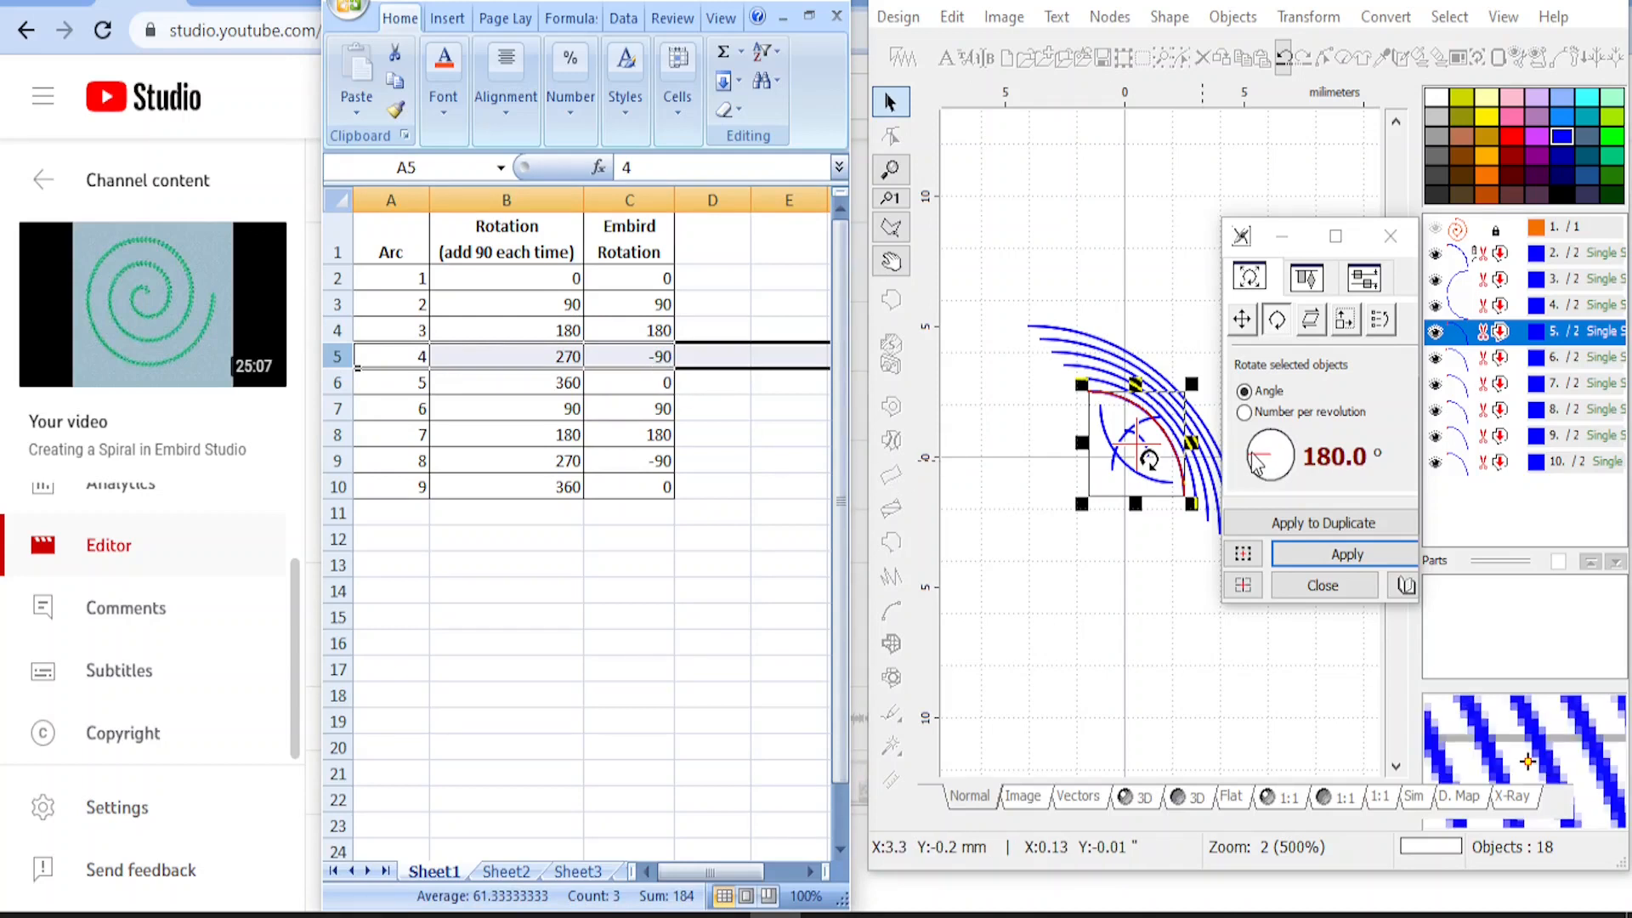
pyautogui.moveTo(1256, 462)
pyautogui.mouseDown()
pyautogui.moveTo(1282, 476)
pyautogui.moveTo(1271, 486)
pyautogui.mouseUp()
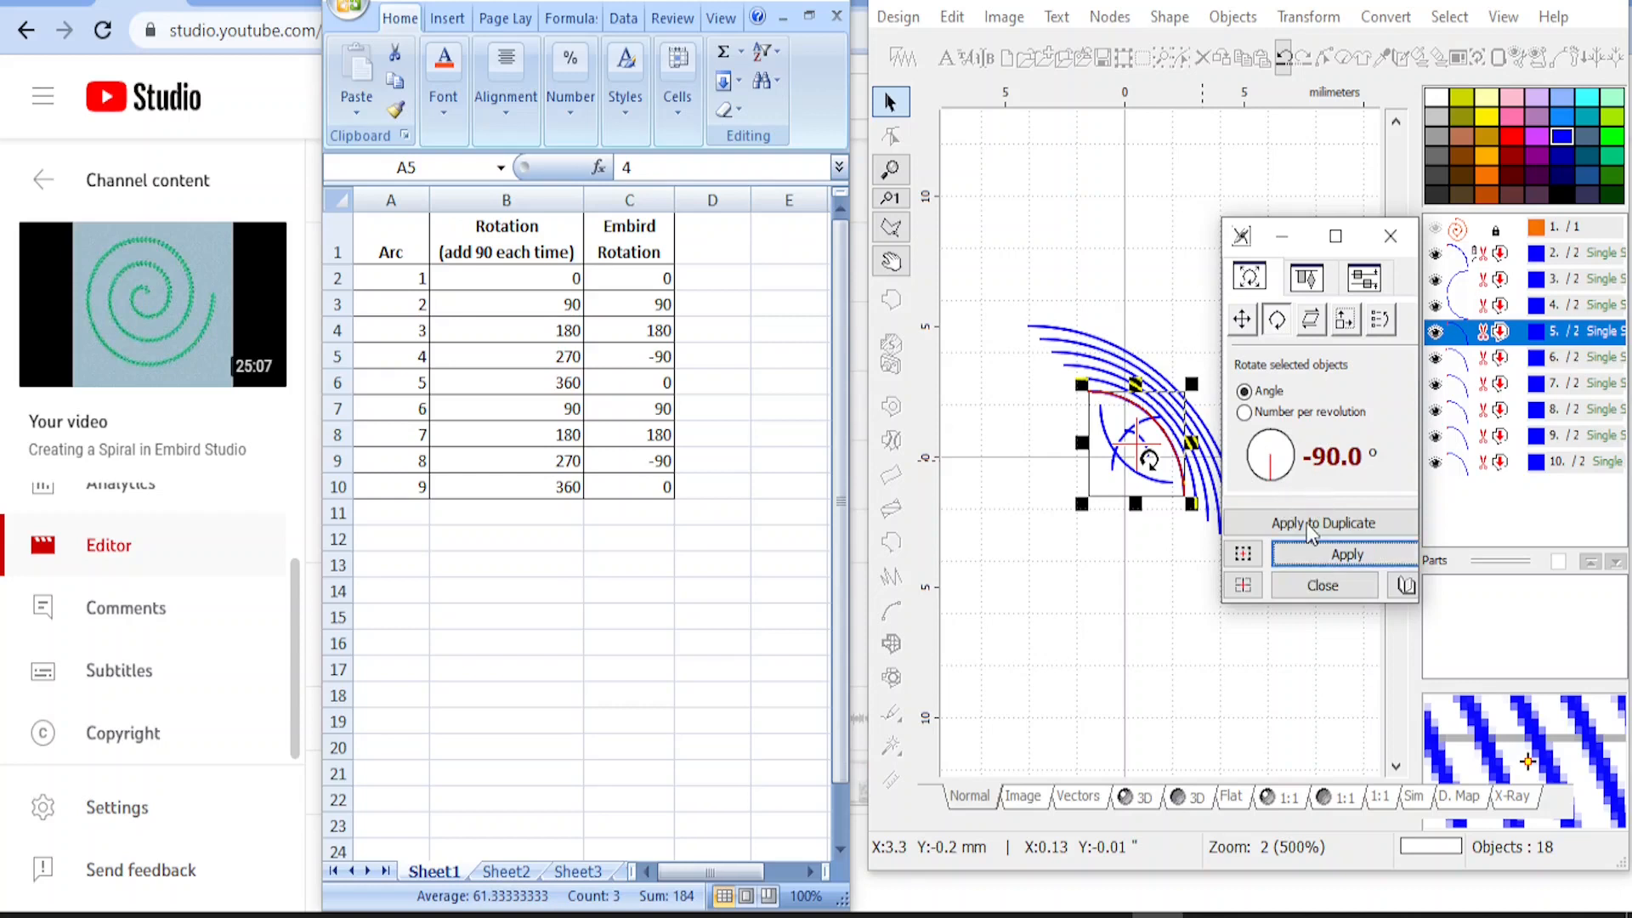
pyautogui.click(1335, 563)
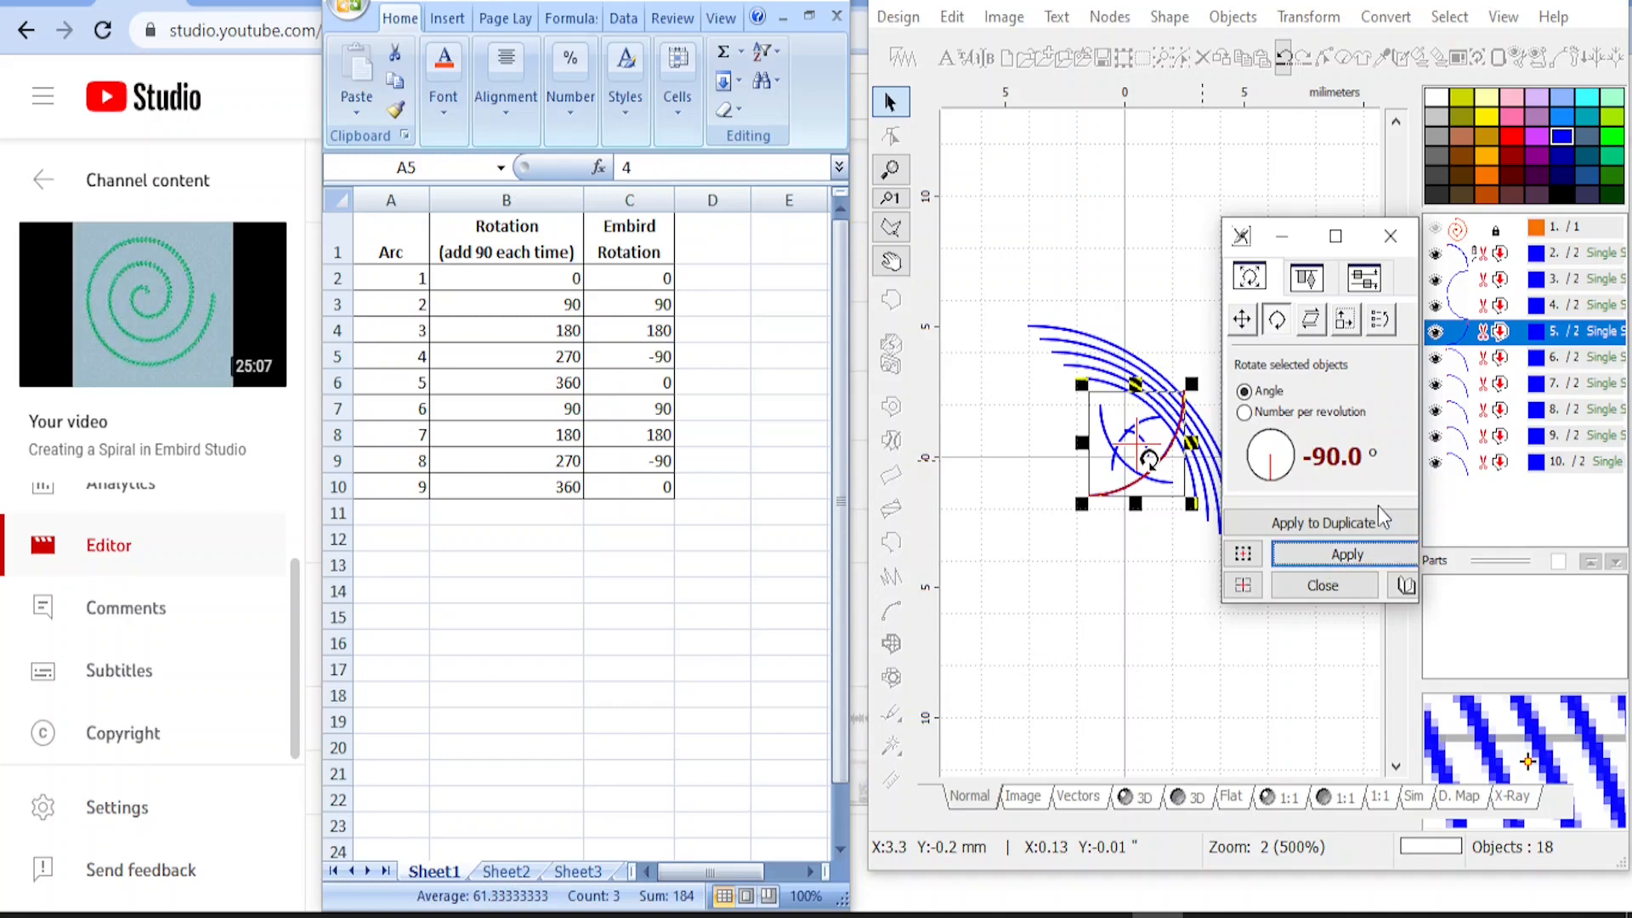
# Select the 5 mm blue arc, check the arc 5 row in Excel and set the rotation angle to 0 degrees
pyautogui.click(1500, 361)
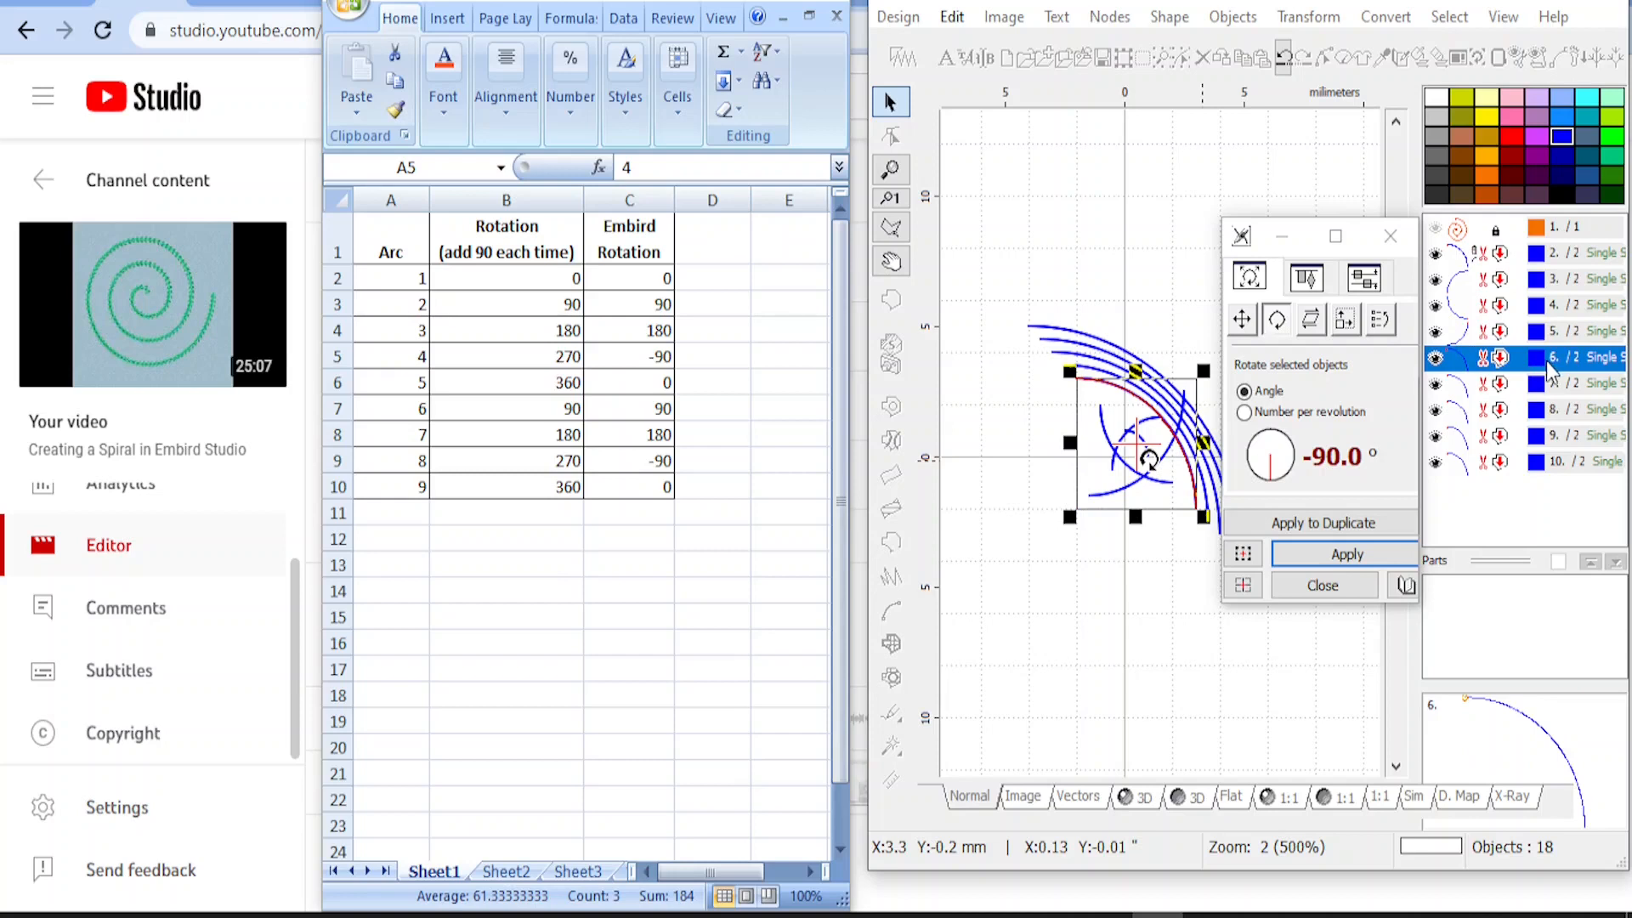
pyautogui.click(337, 384)
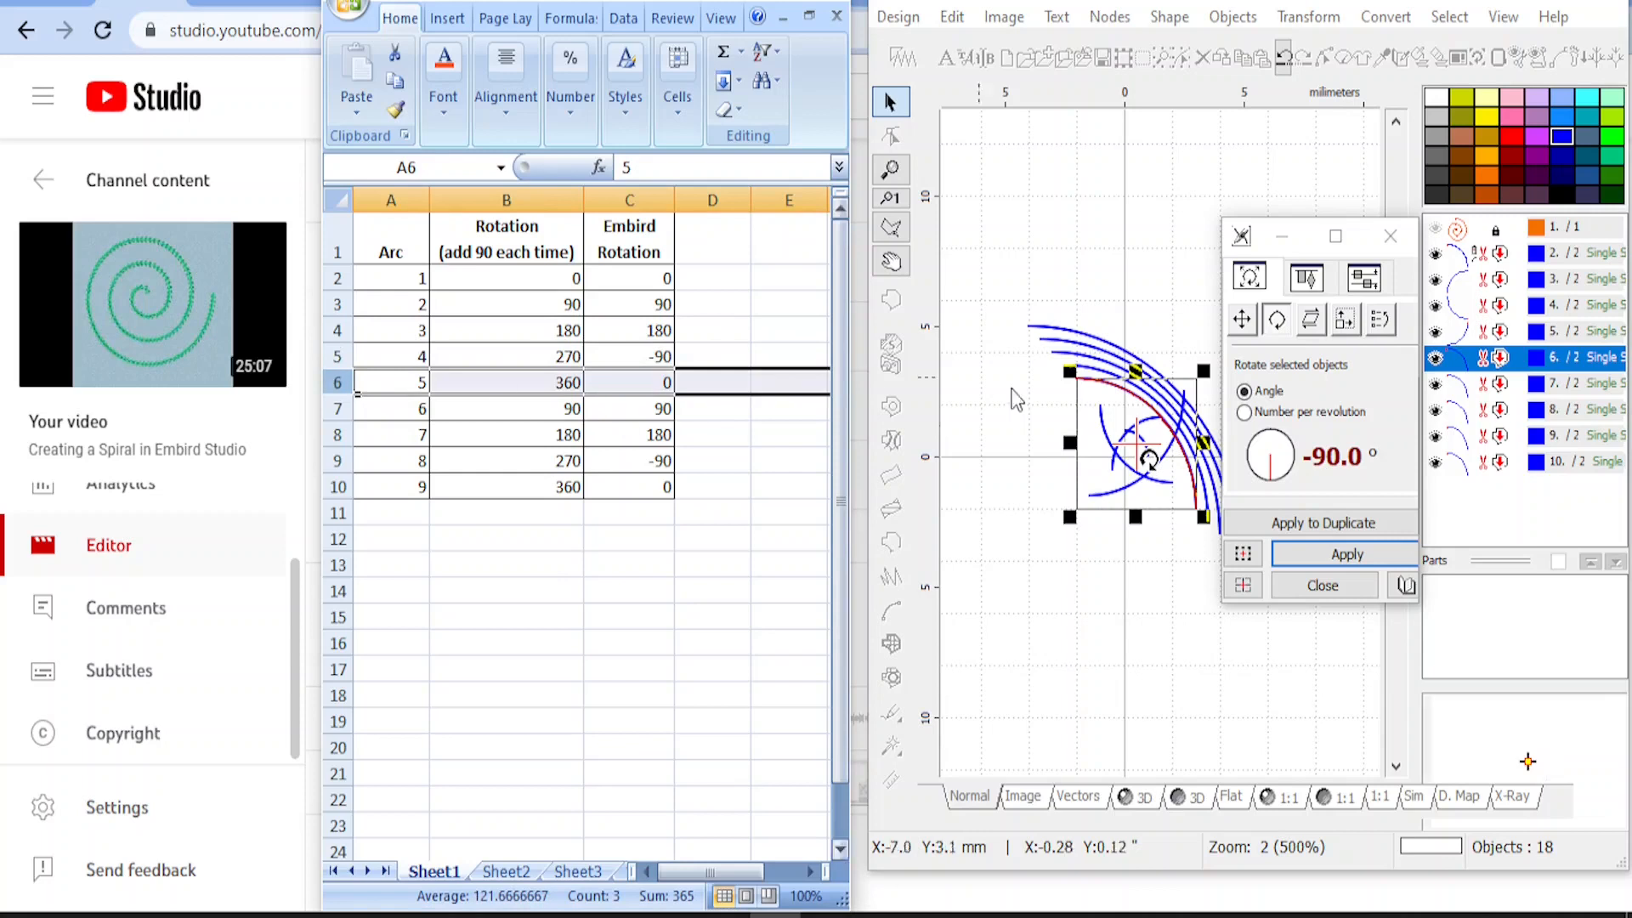
pyautogui.moveTo(1277, 489); pyautogui.dragTo(1293, 464)
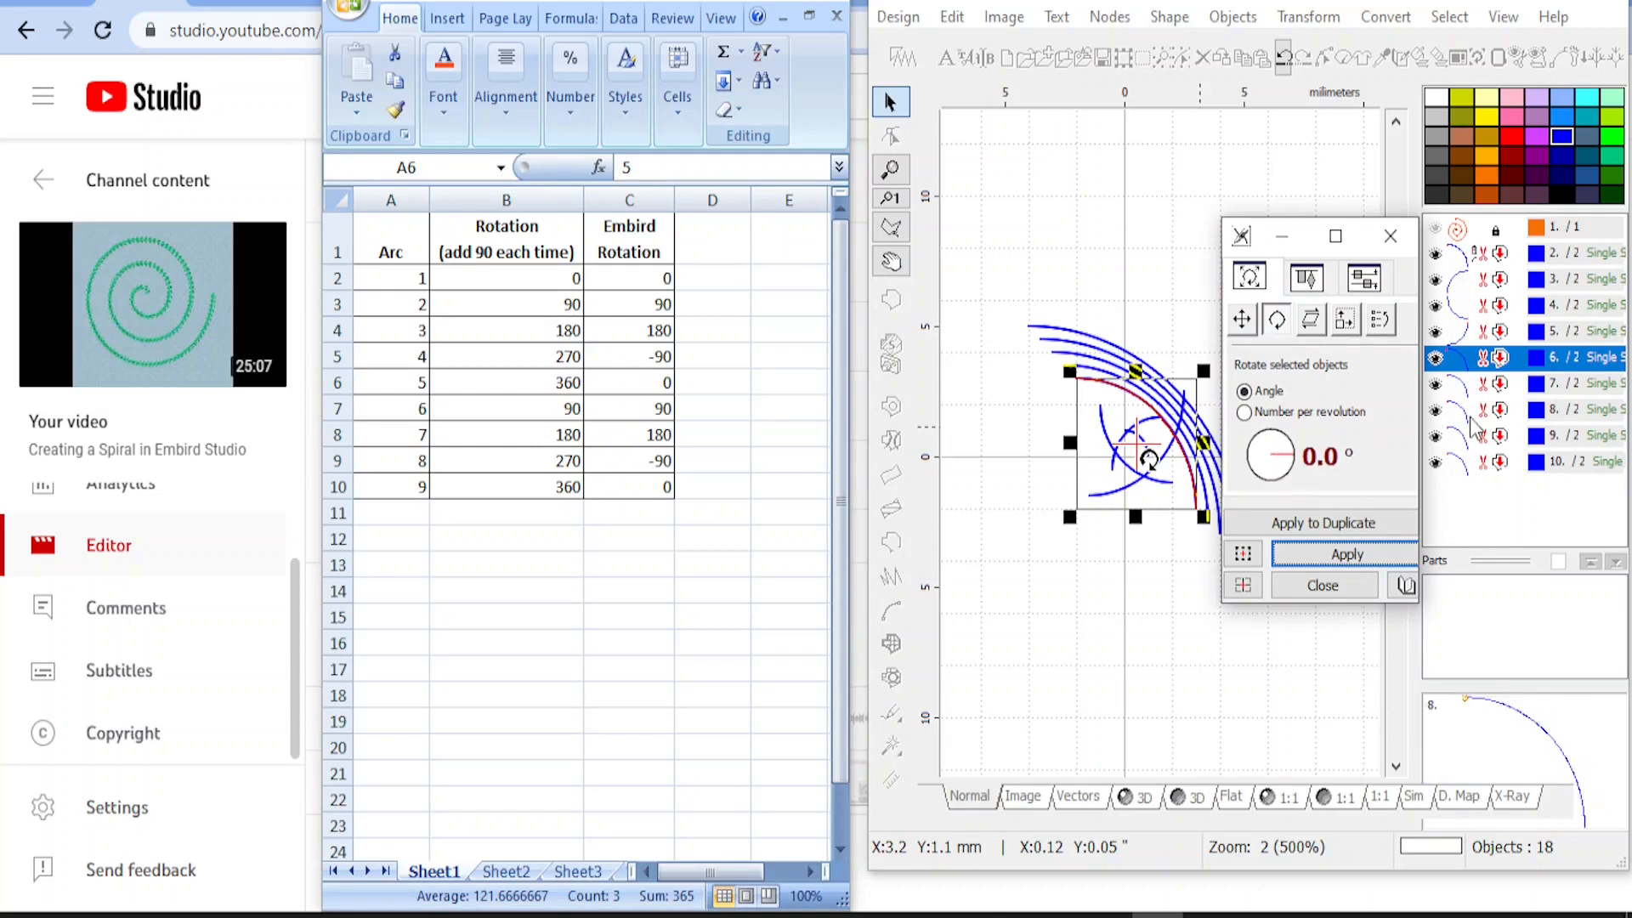
# Look up the Embird rotation for arc 6 in Excel and rotate the 6 mm blue arc by 90 degrees
pyautogui.click(1493, 393)
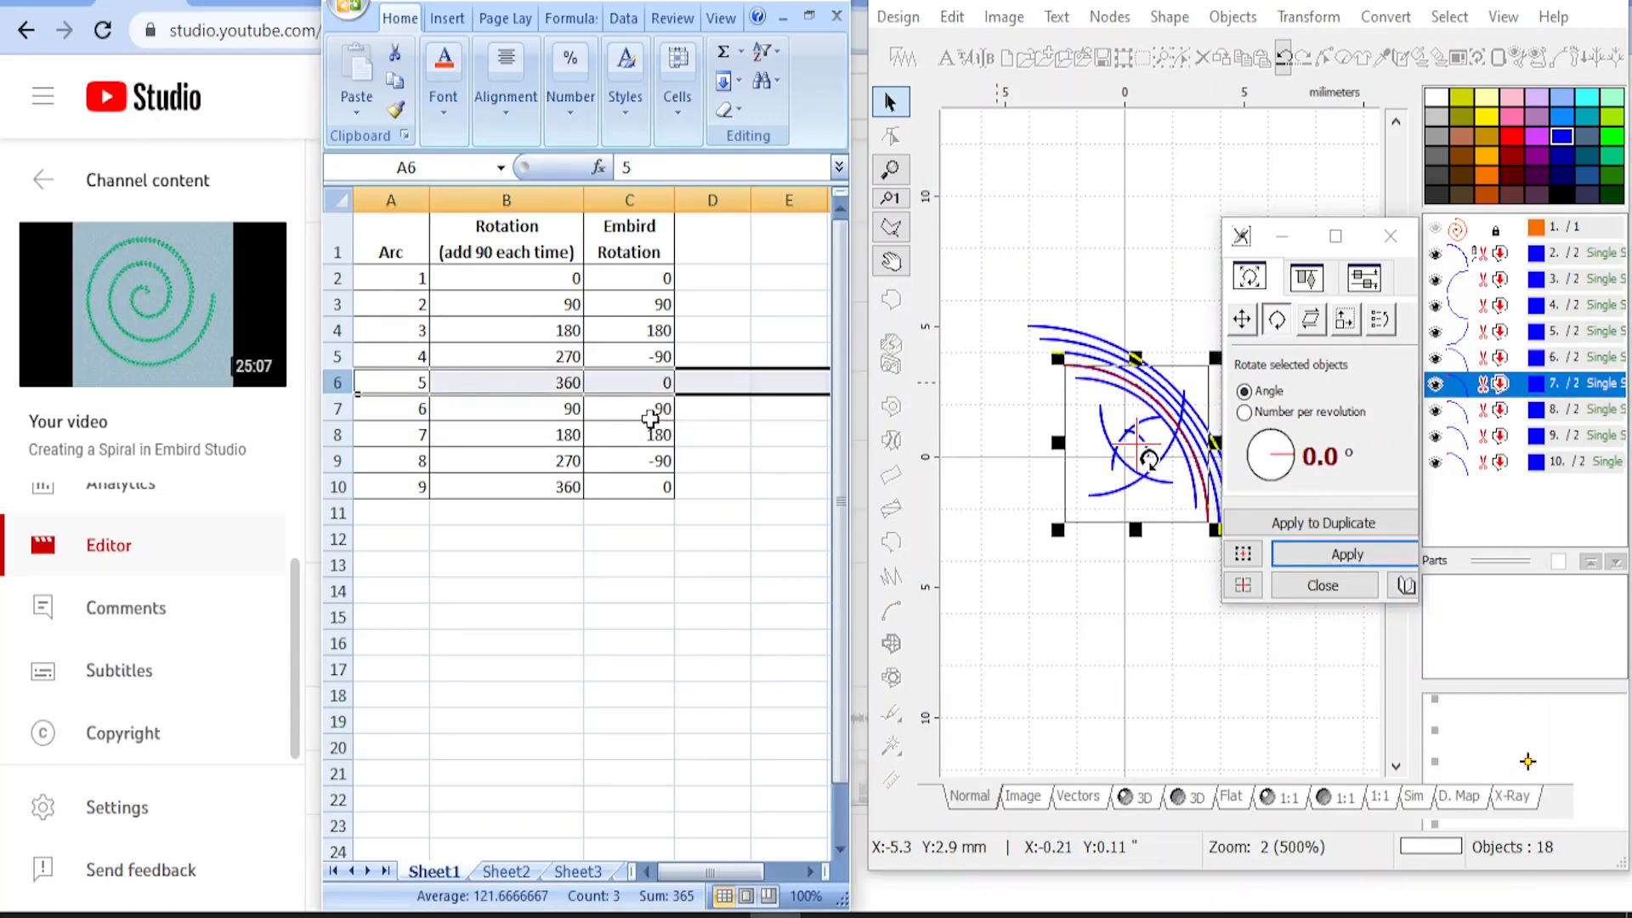
pyautogui.click(650, 417)
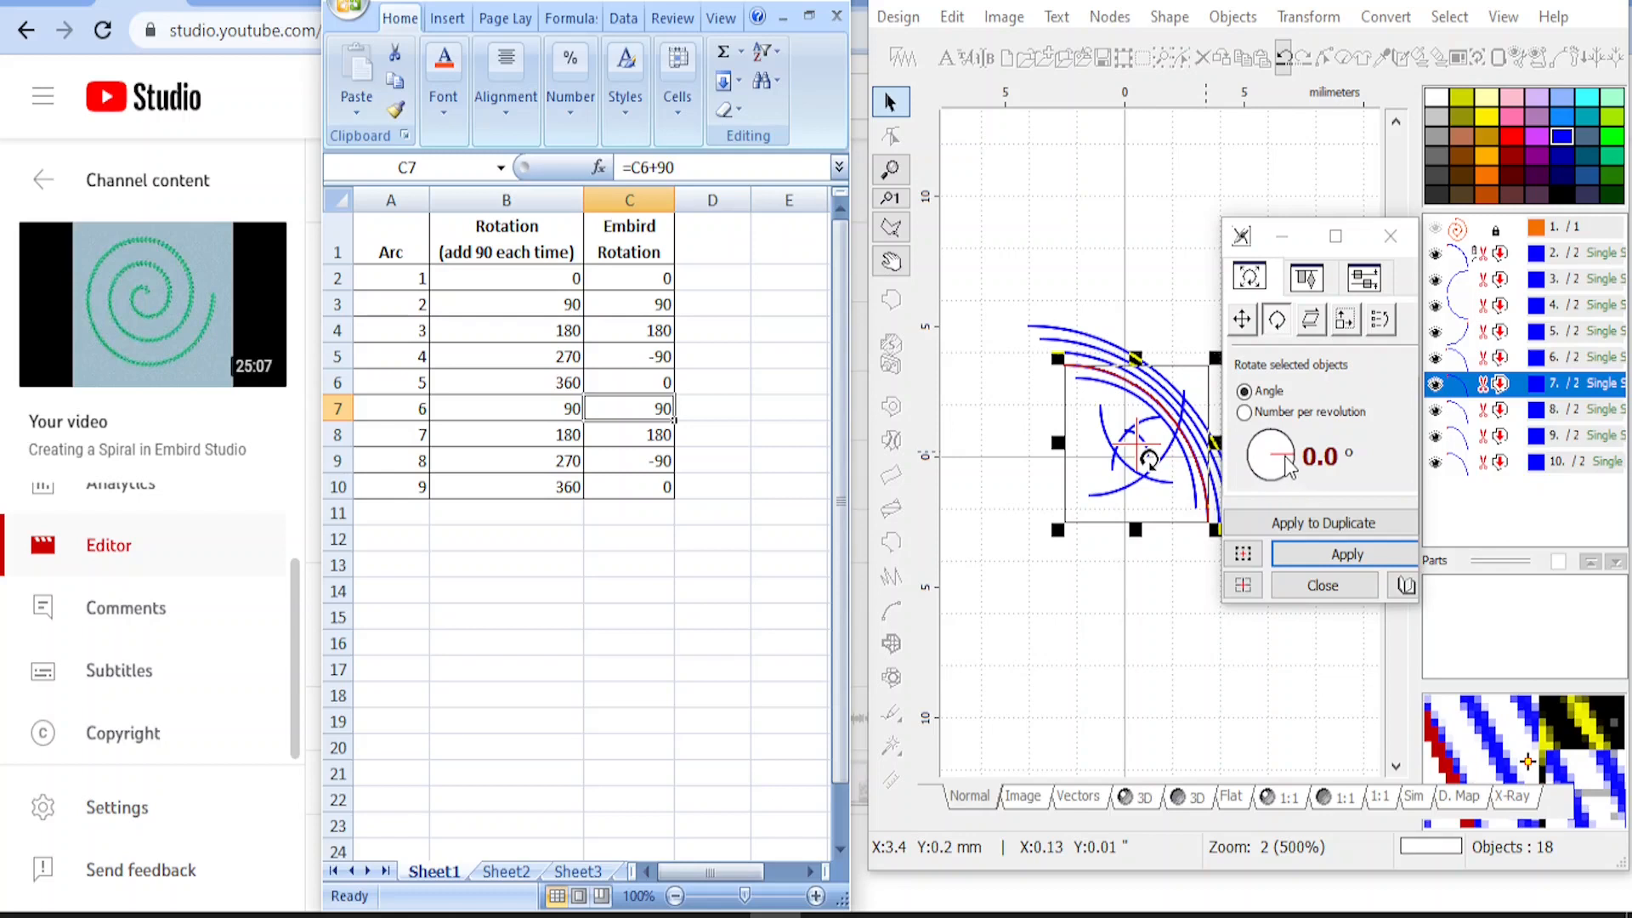
pyautogui.moveTo(1291, 465); pyautogui.dragTo(1275, 449)
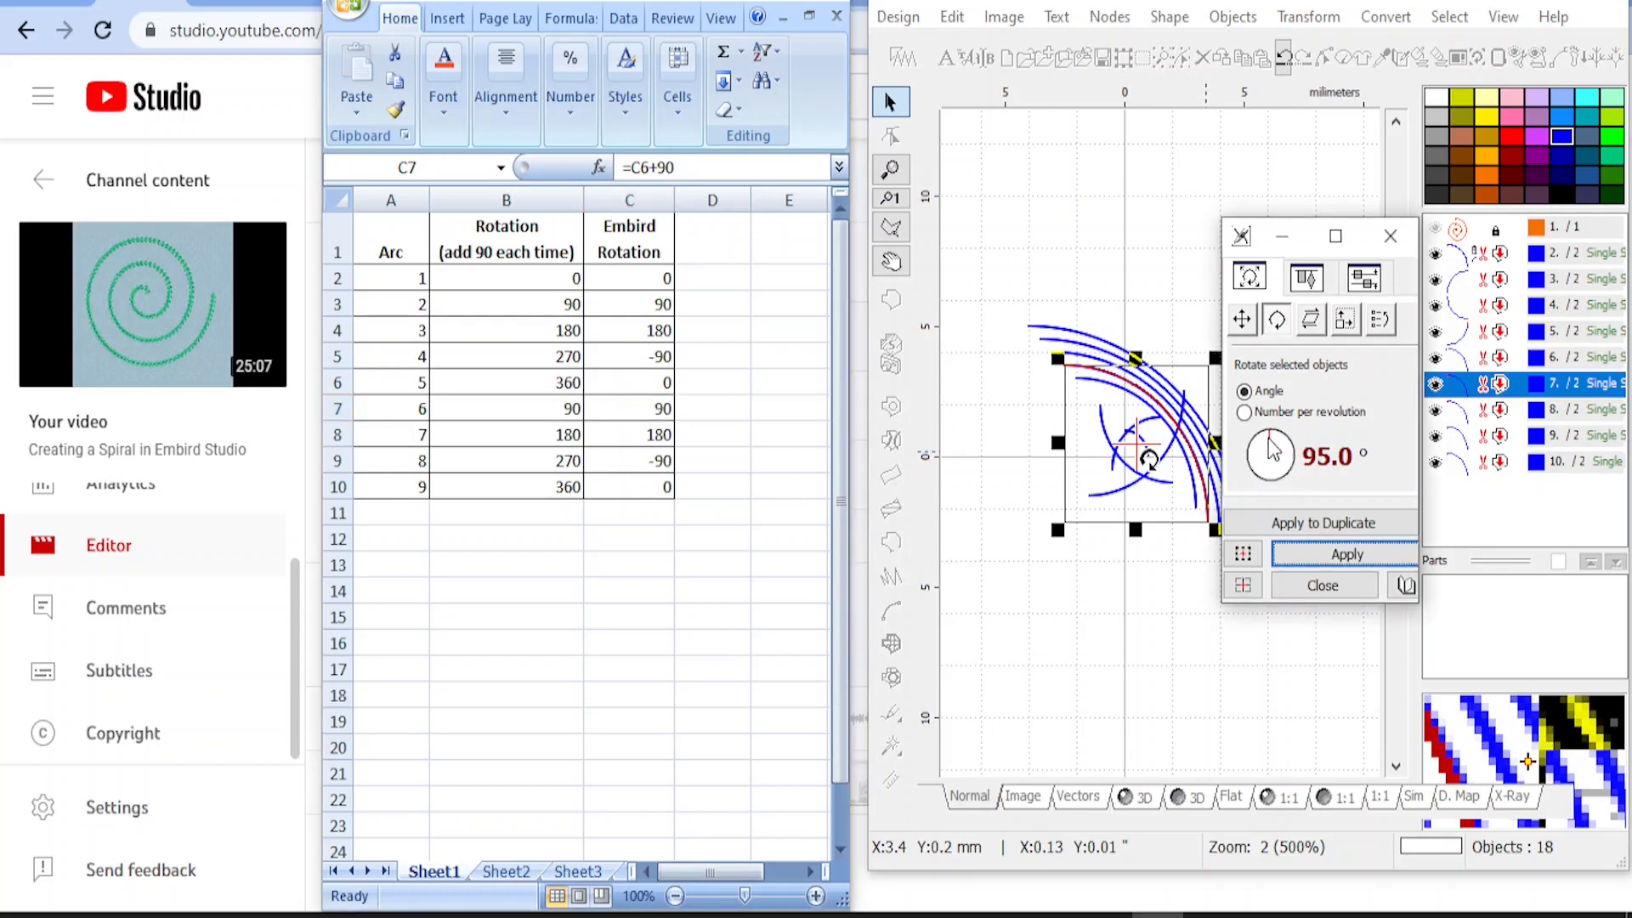
pyautogui.click(1339, 556)
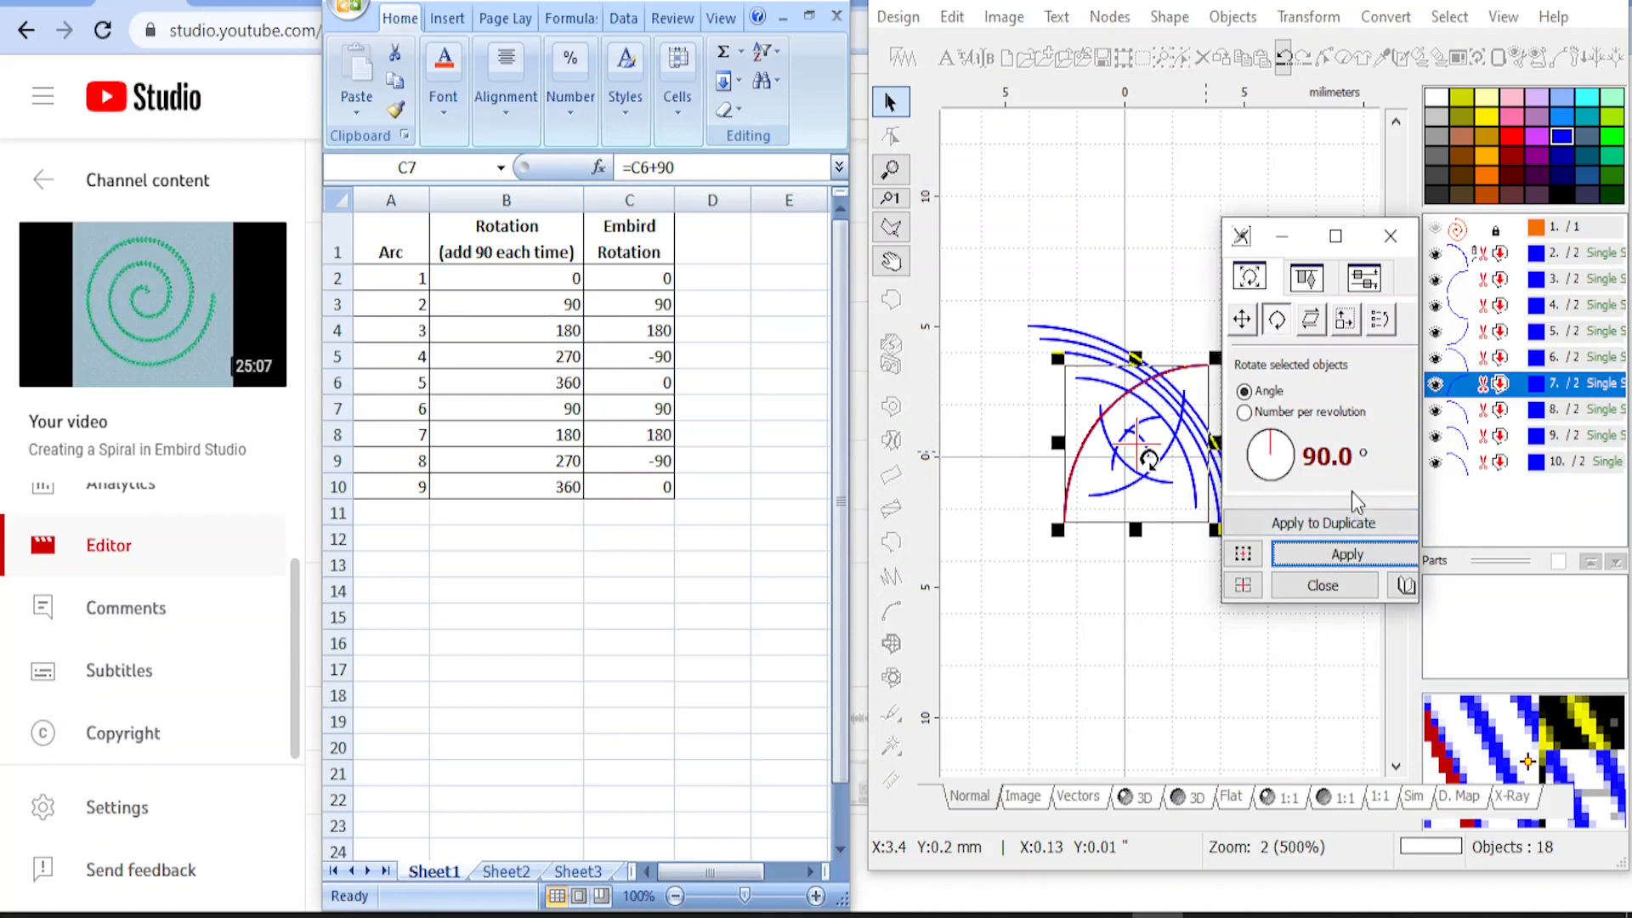
# Rotate the 7 mm blue arc by 180 degrees
pyautogui.click(1492, 413)
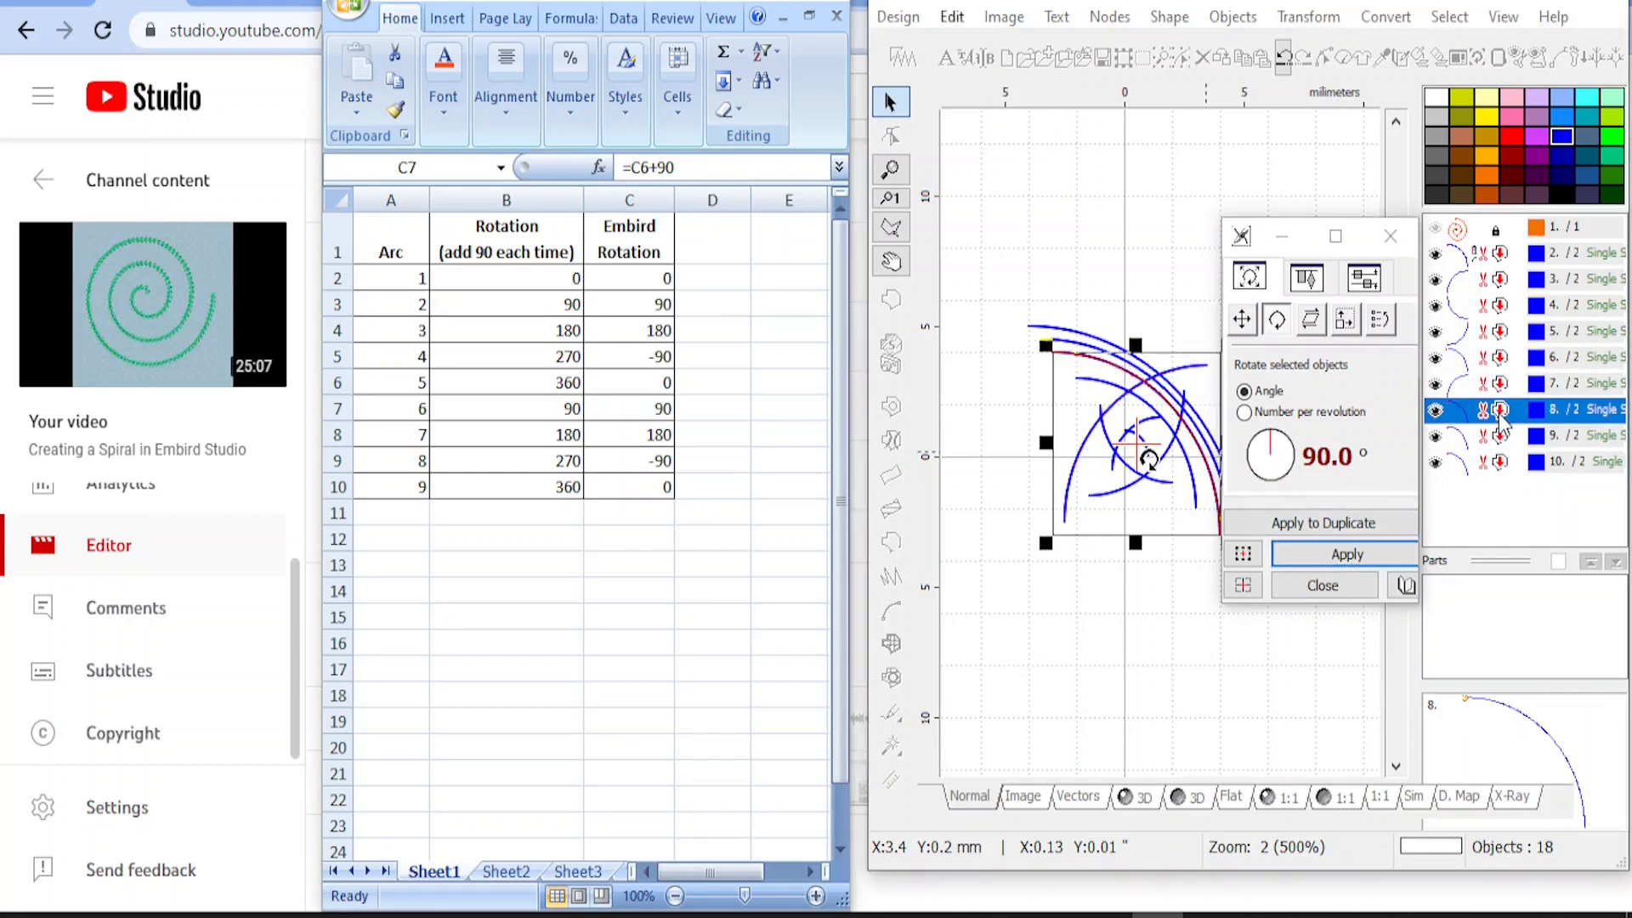
pyautogui.moveTo(1272, 450); pyautogui.dragTo(1264, 451)
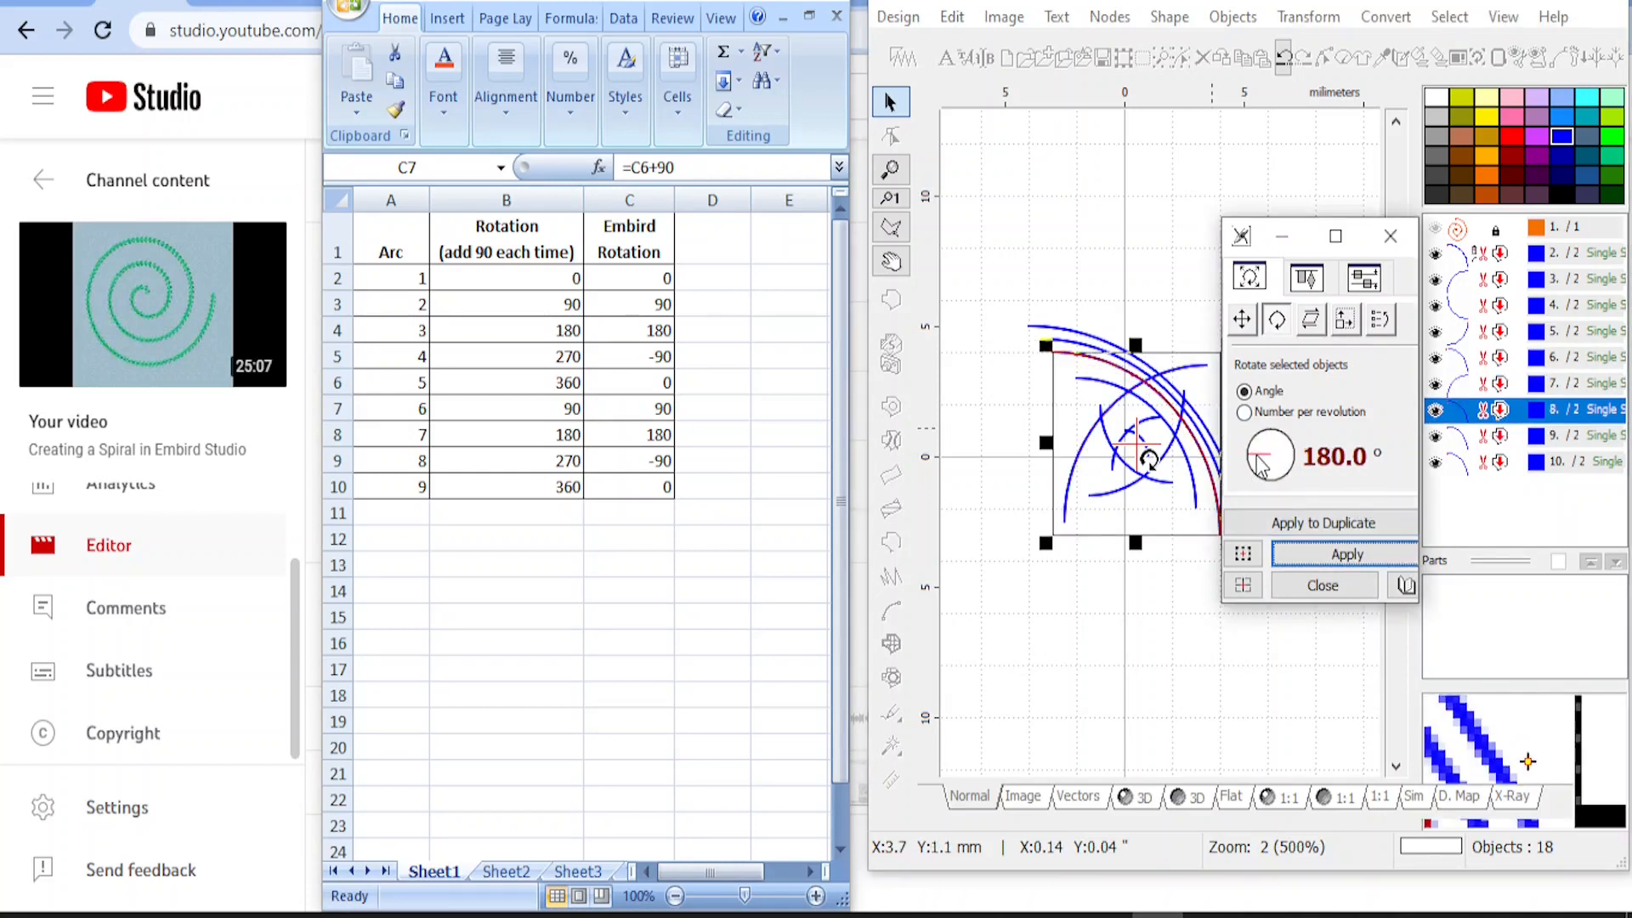
pyautogui.click(1345, 558)
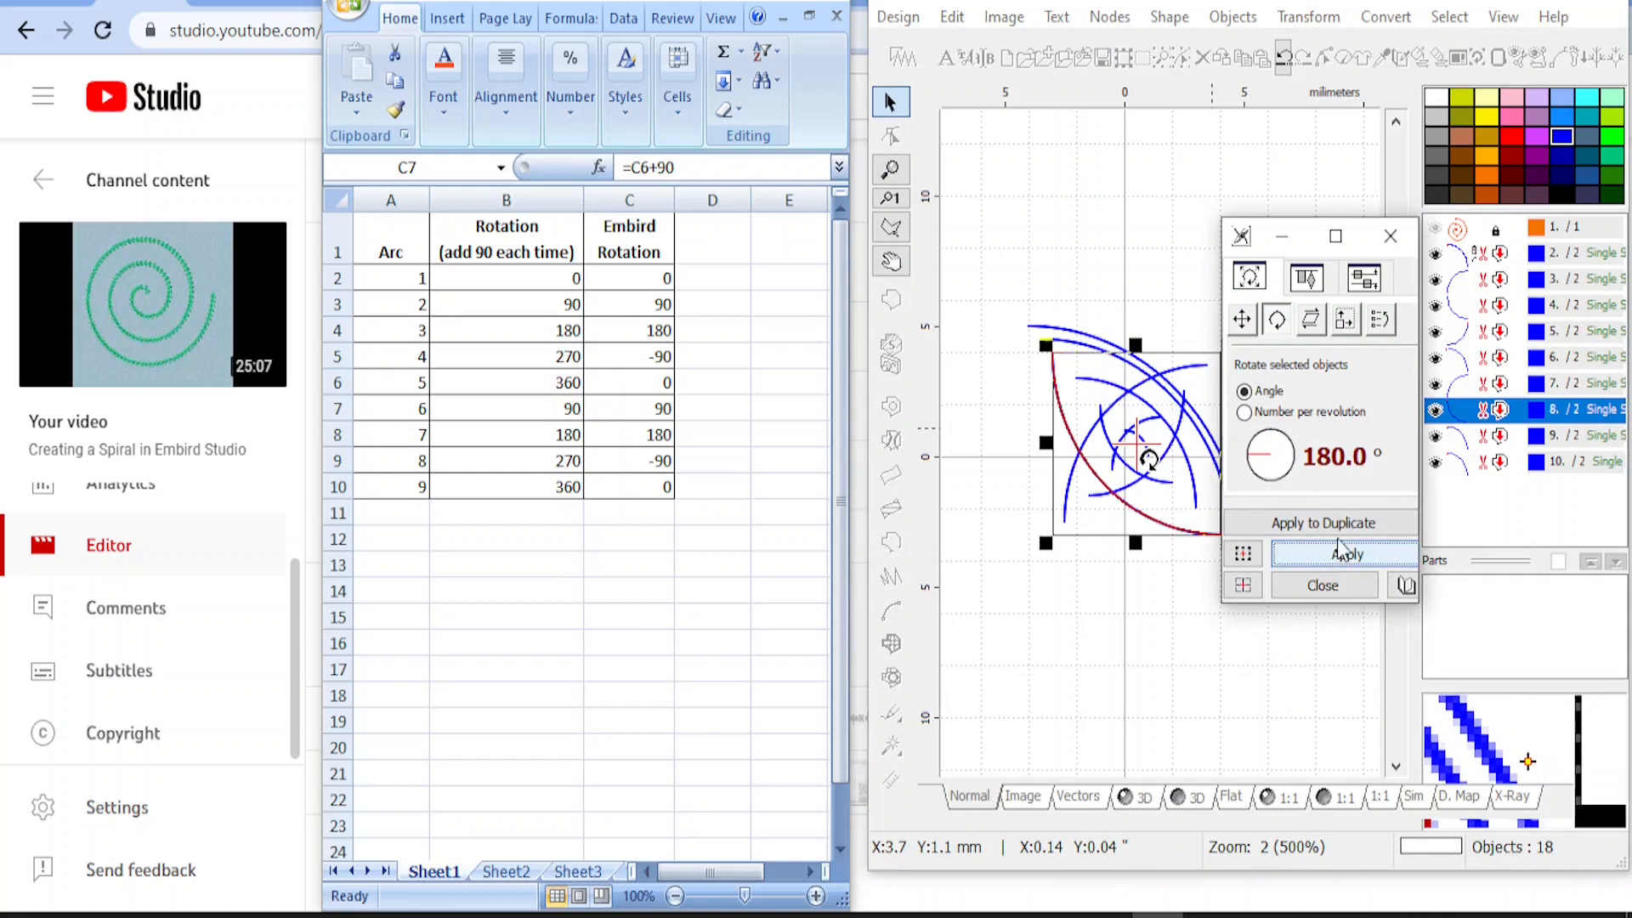
# Rotate the 8 mm blue arc by -90 degrees
pyautogui.click(1502, 437)
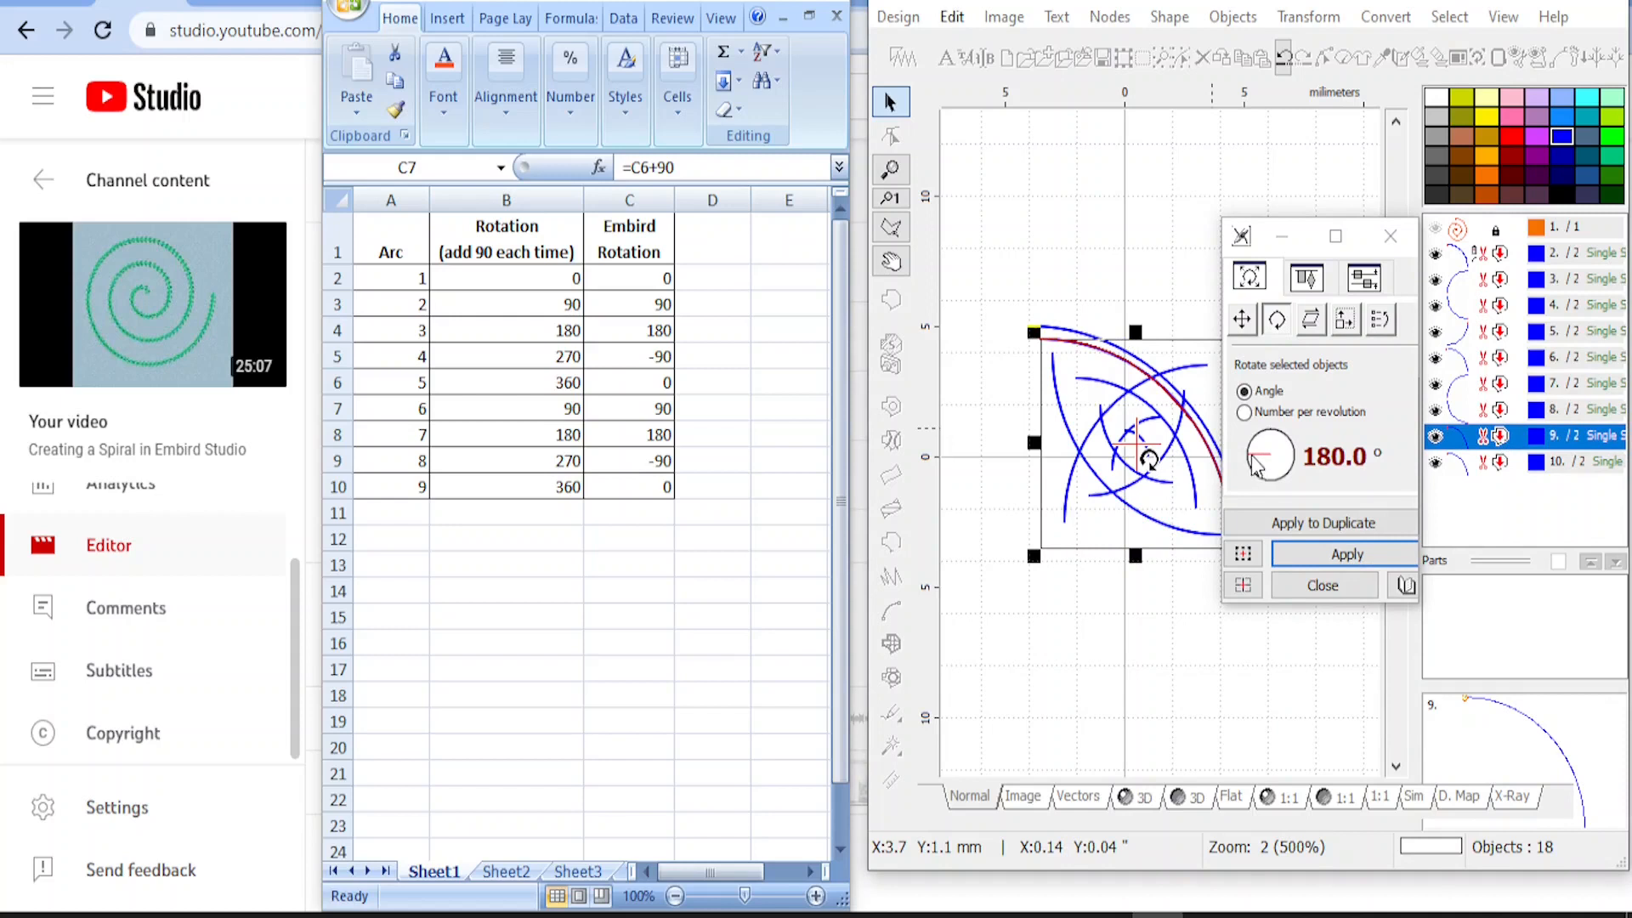
pyautogui.moveTo(1251, 456); pyautogui.dragTo(1270, 472)
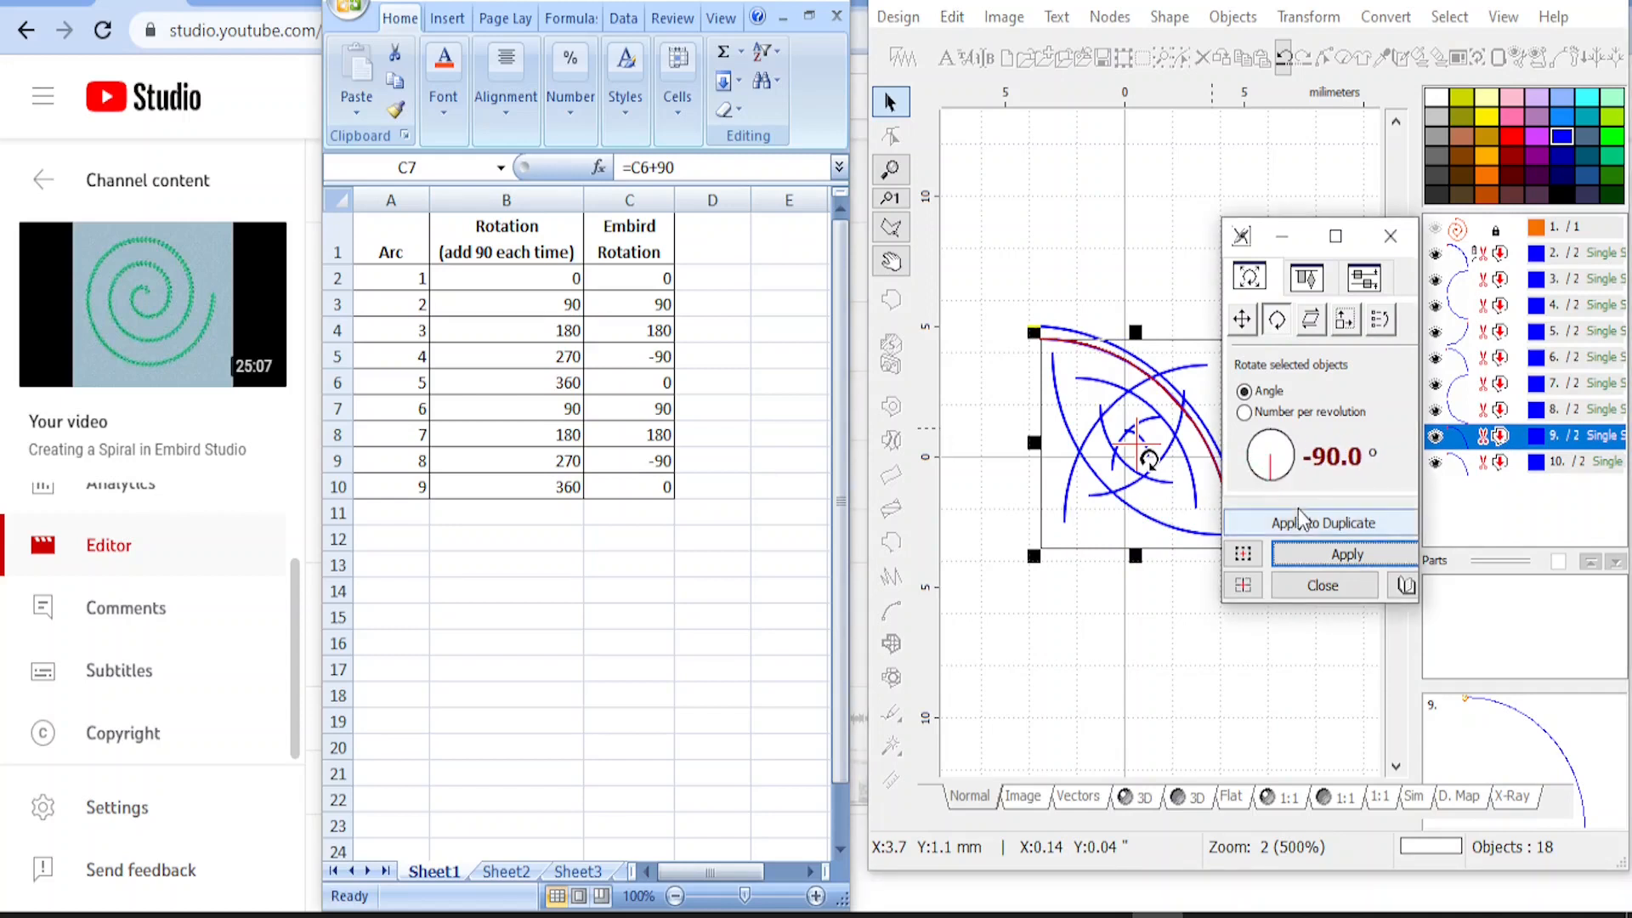
pyautogui.click(1334, 556)
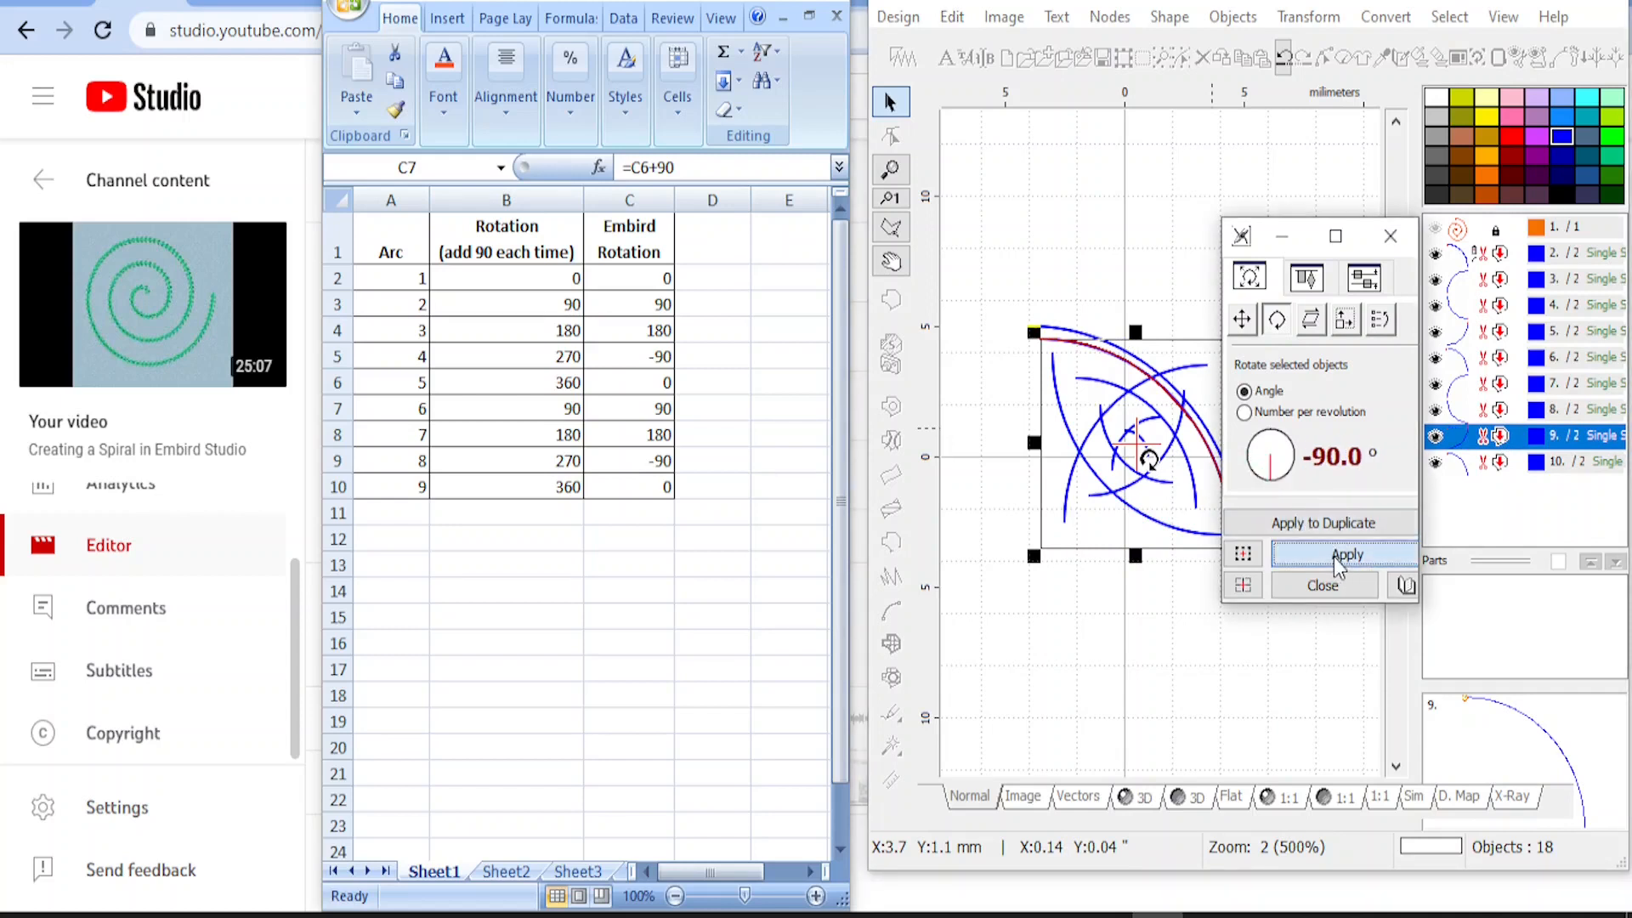
# Leave the 9 mm blue arc unrotated, close the transformation window and clear the selection
pyautogui.click(1496, 464)
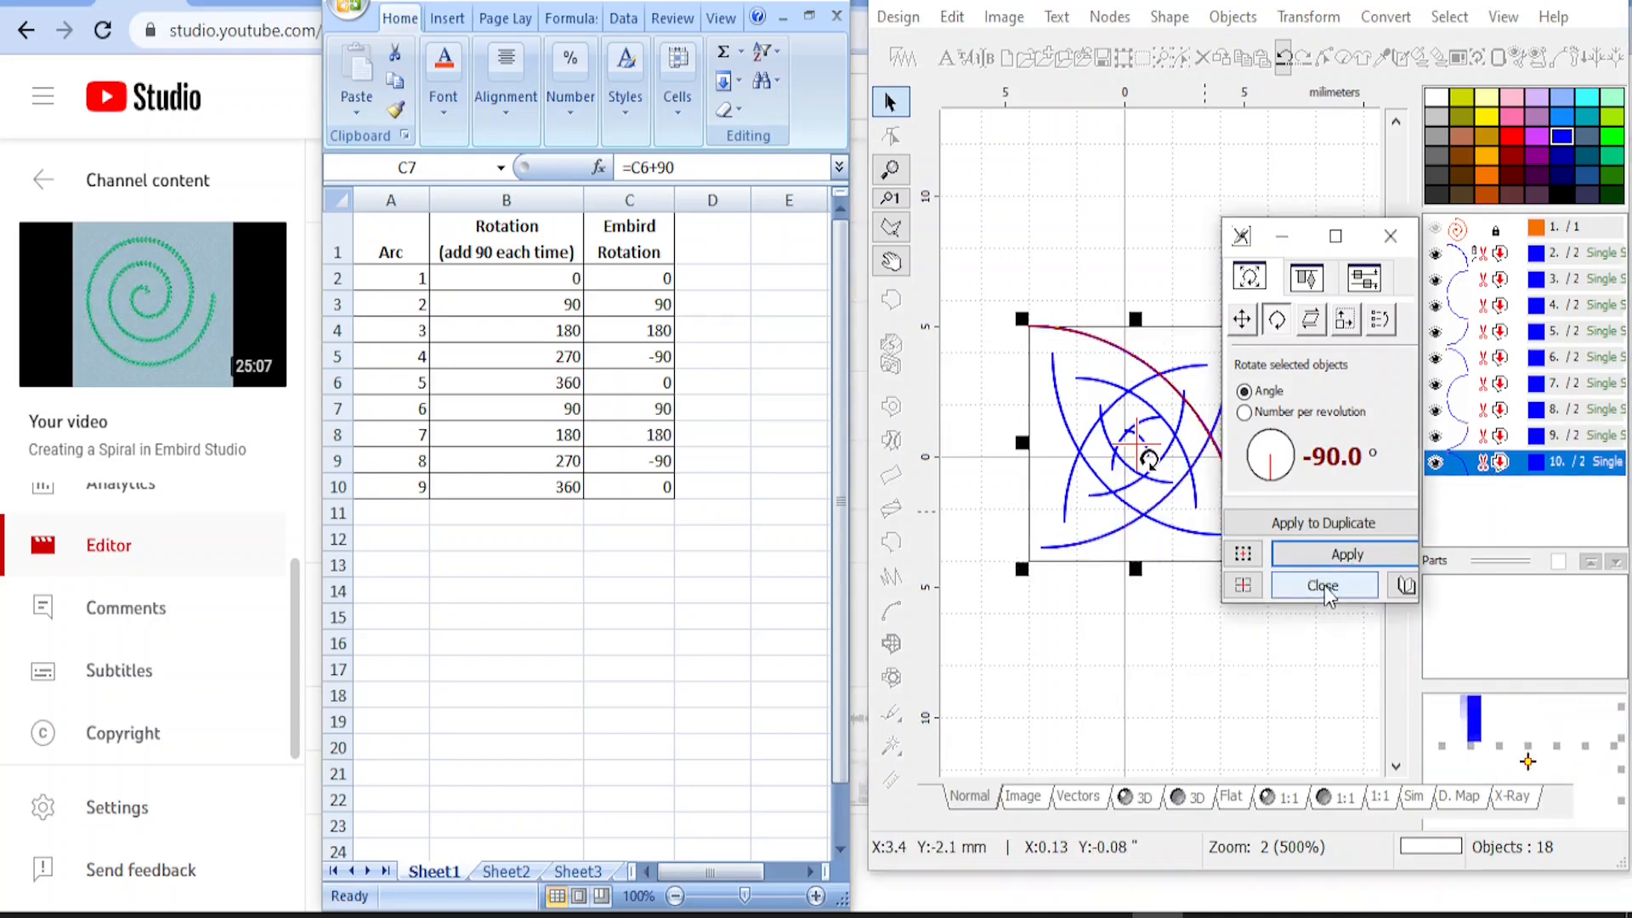
pyautogui.click(1322, 587)
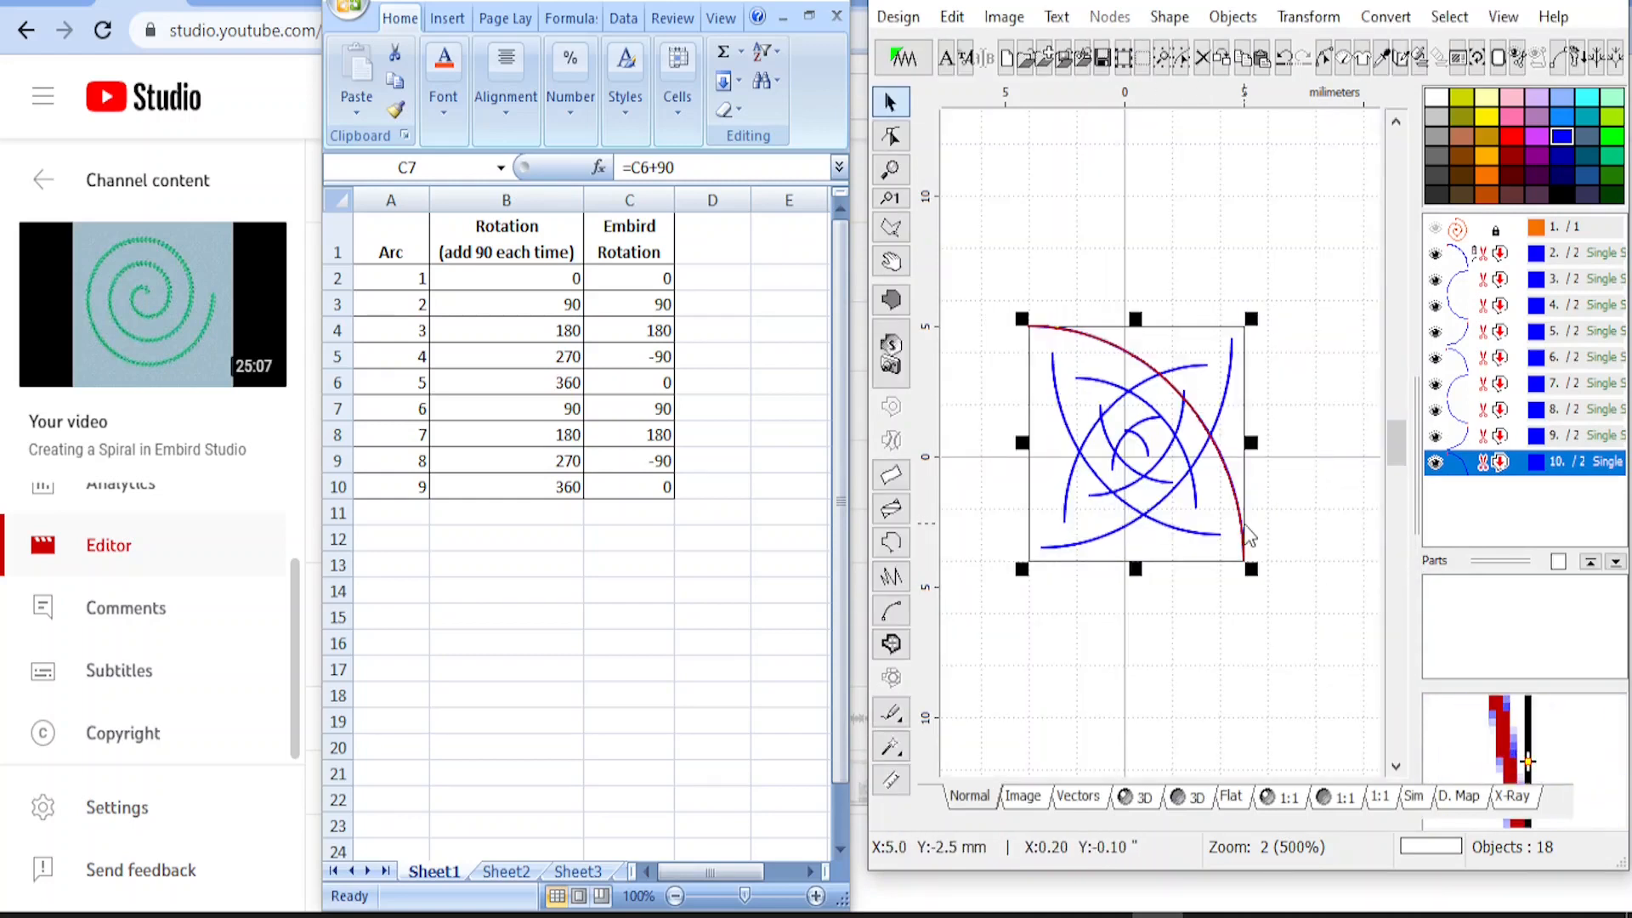
pyautogui.click(1343, 599)
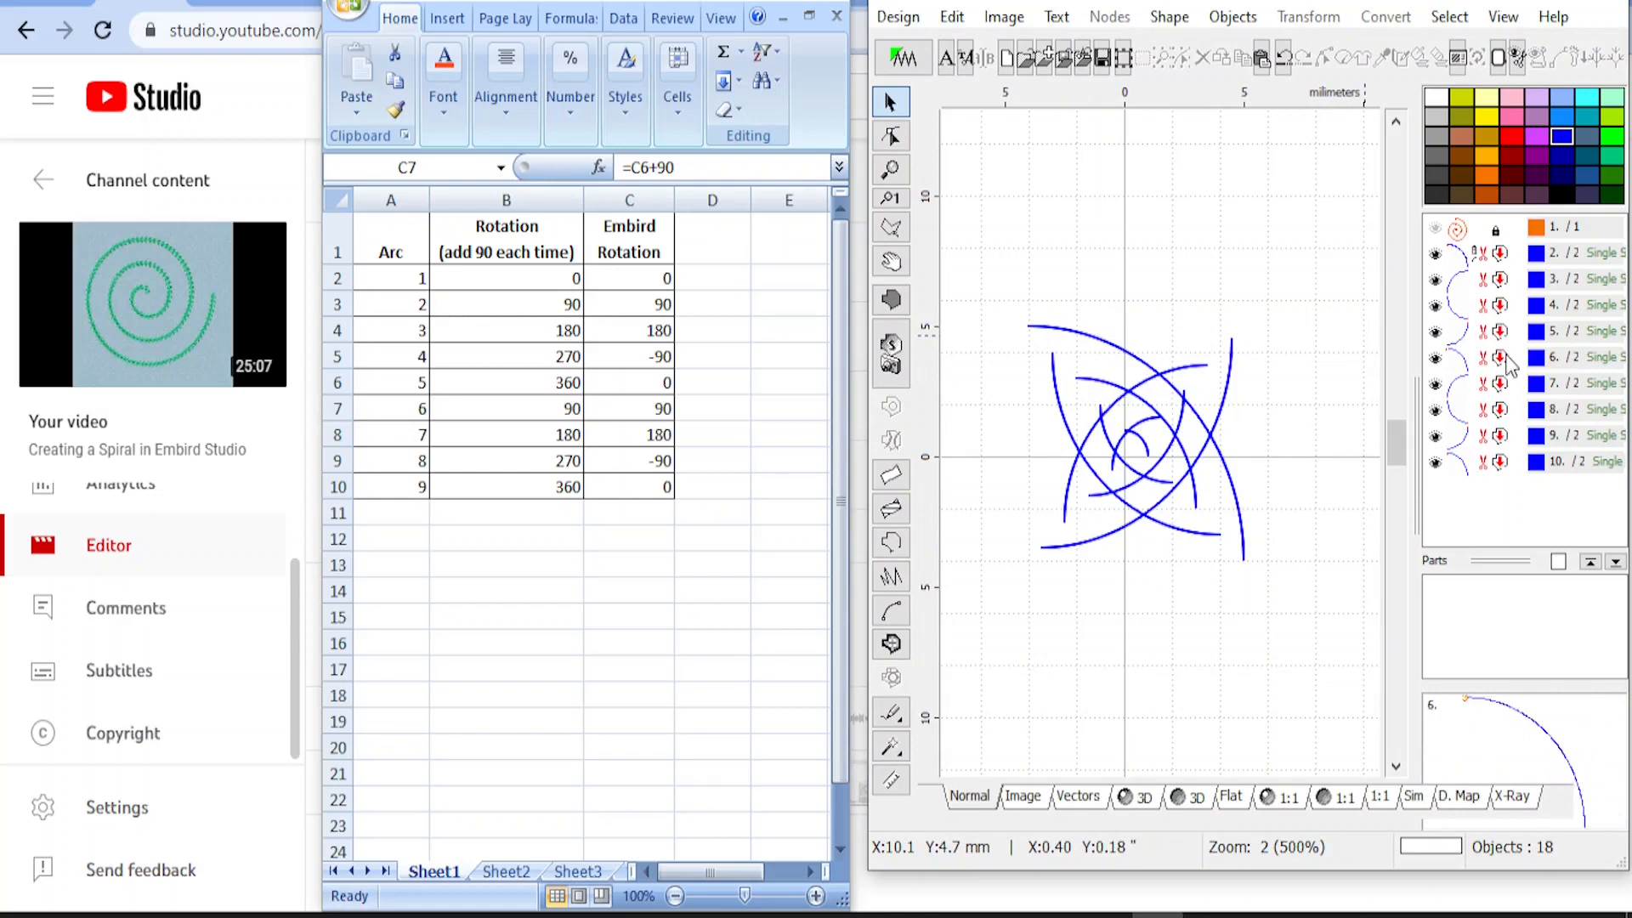
# Snap the 2 mm, 3 mm and 4 mm blue arcs, one after another, each to its previous object
pyautogui.click(1496, 284)
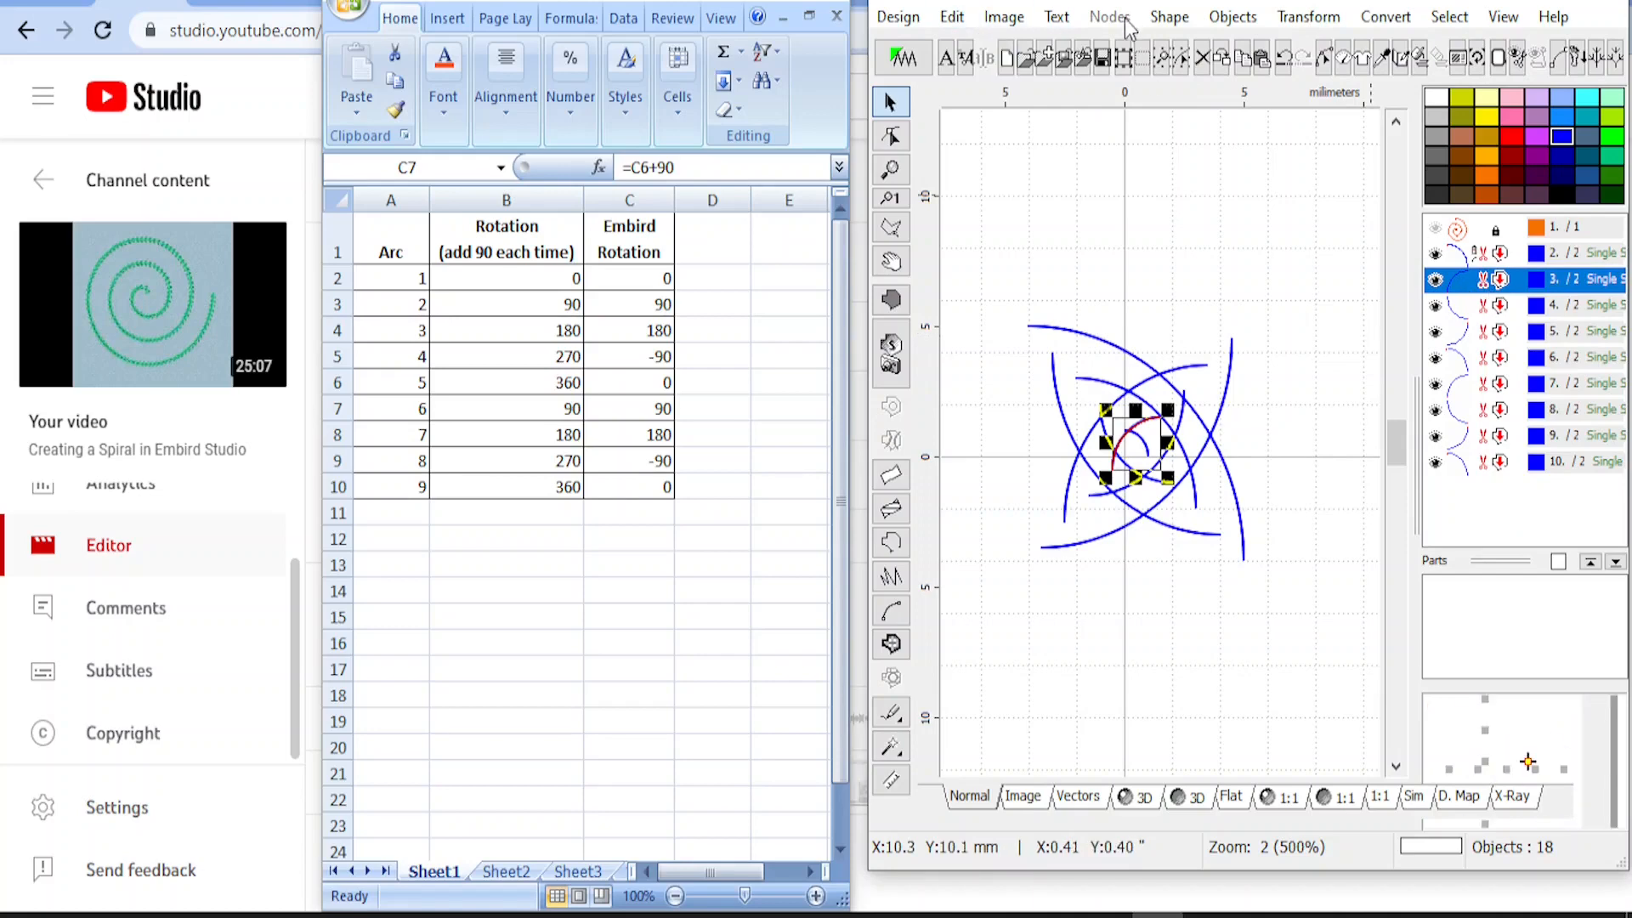
pyautogui.click(1309, 18)
pyautogui.click(1337, 51)
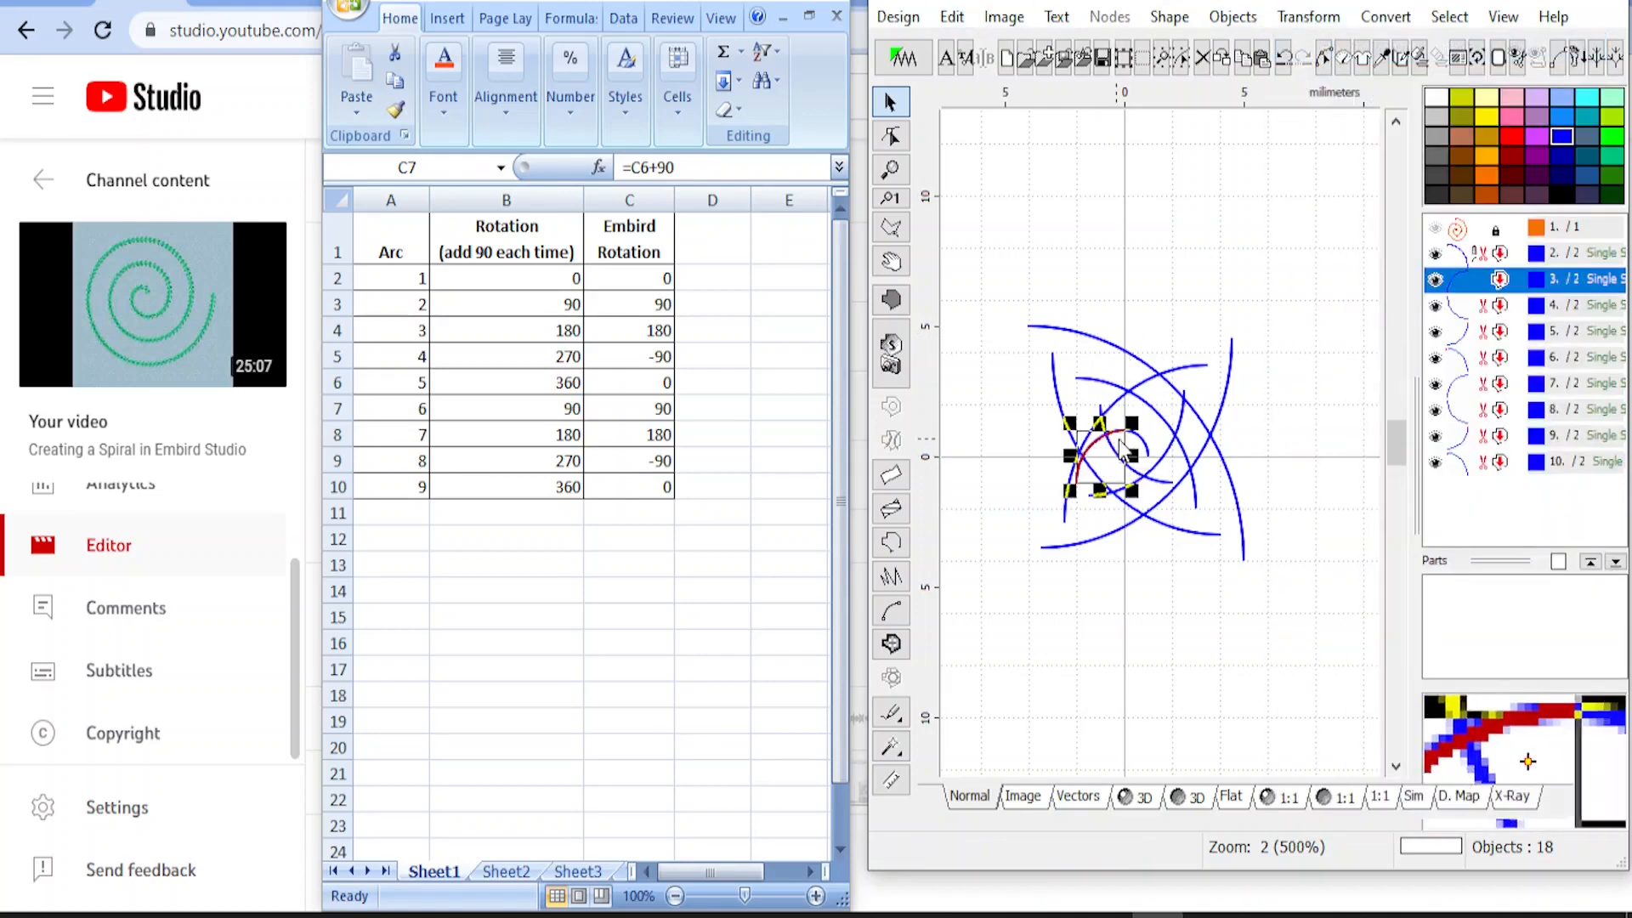
pyautogui.click(1497, 306)
pyautogui.click(1308, 17)
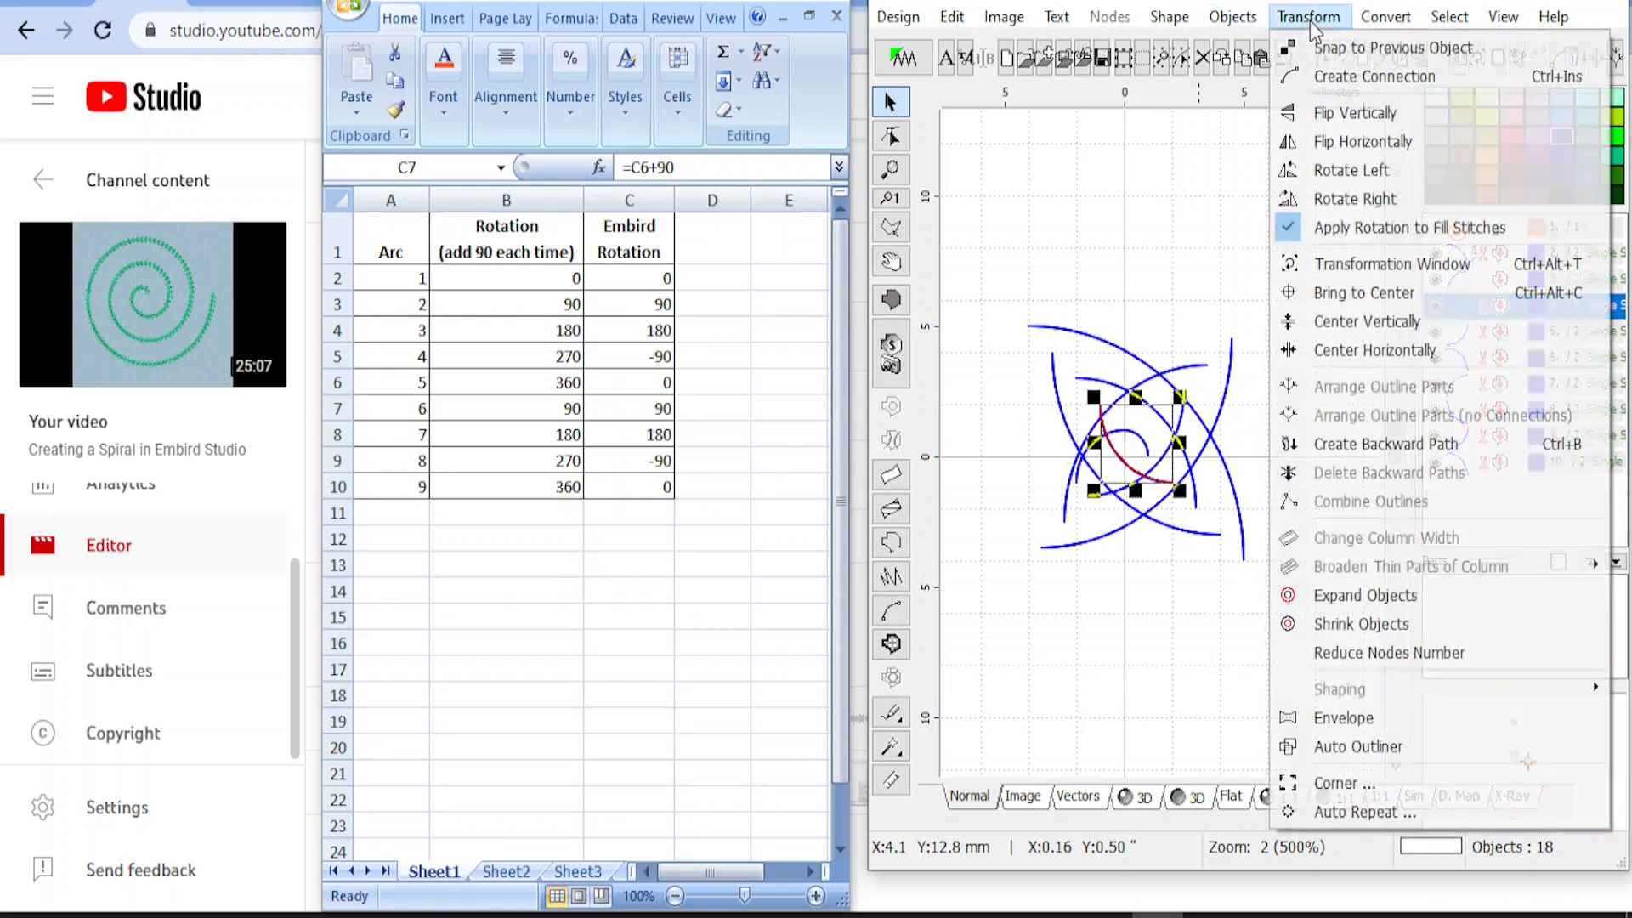
pyautogui.click(1337, 51)
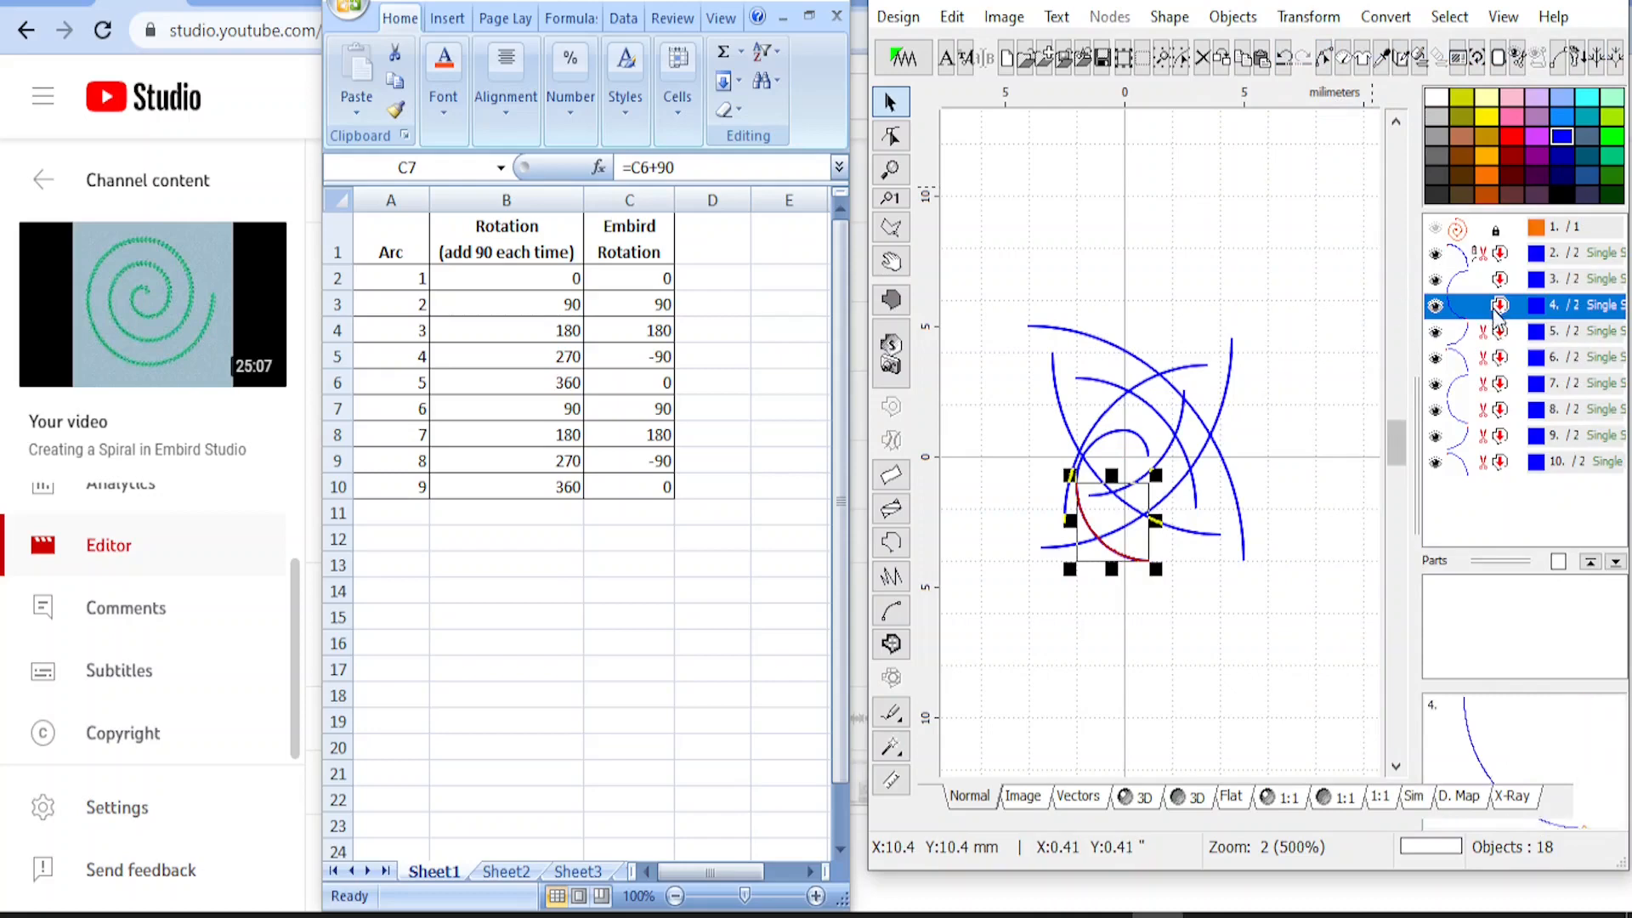
pyautogui.click(1487, 339)
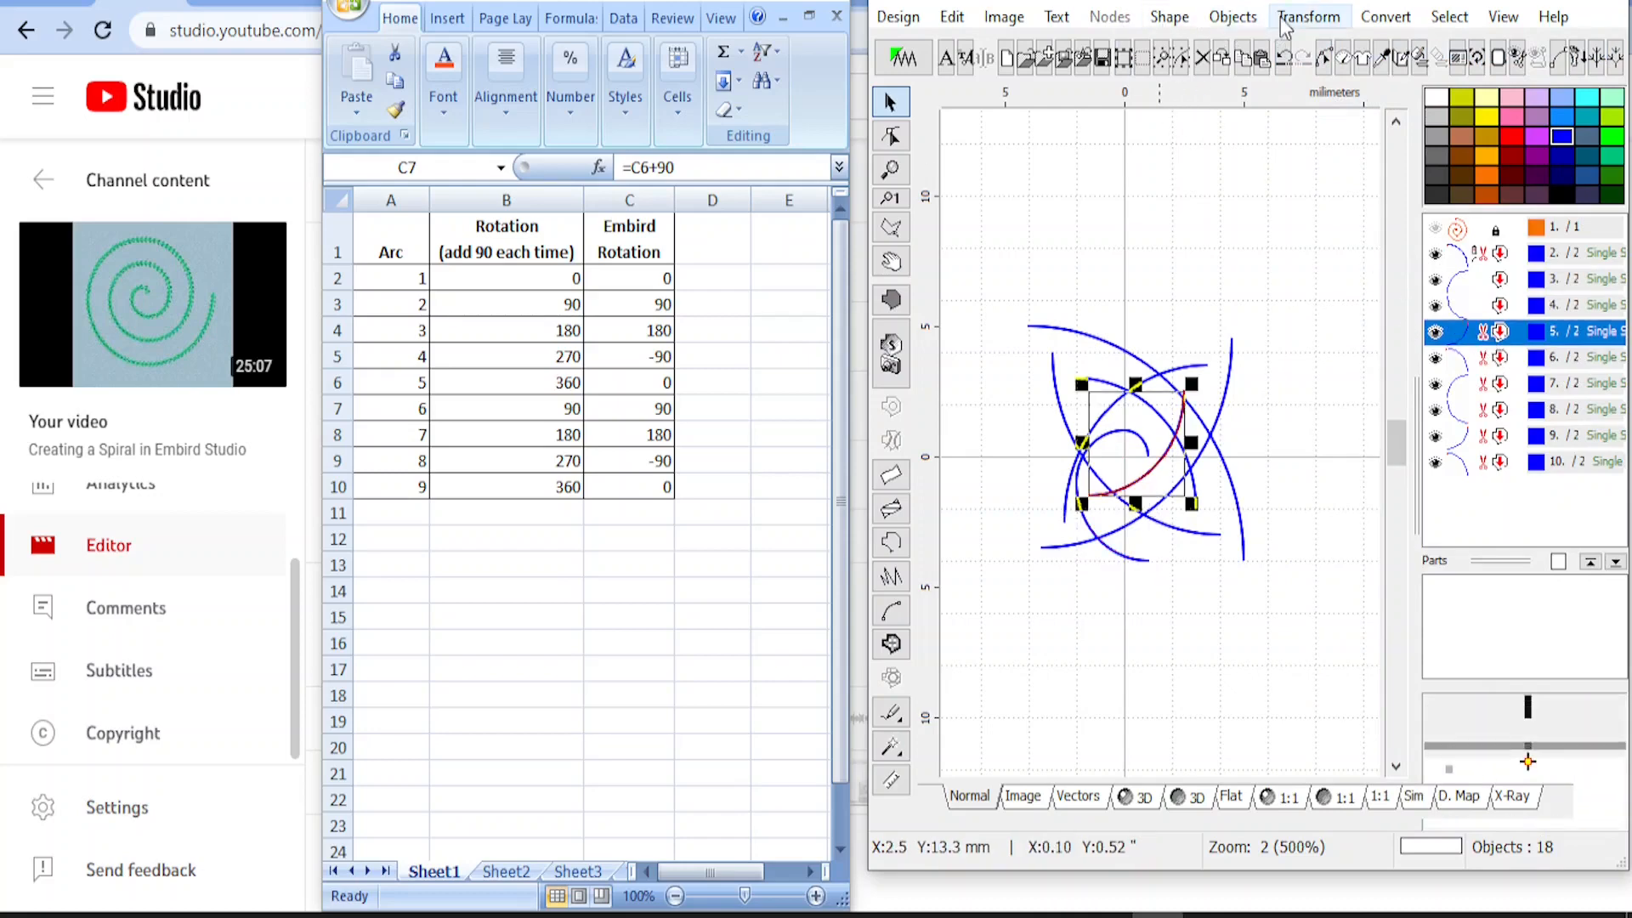
pyautogui.click(1306, 19)
pyautogui.click(1360, 48)
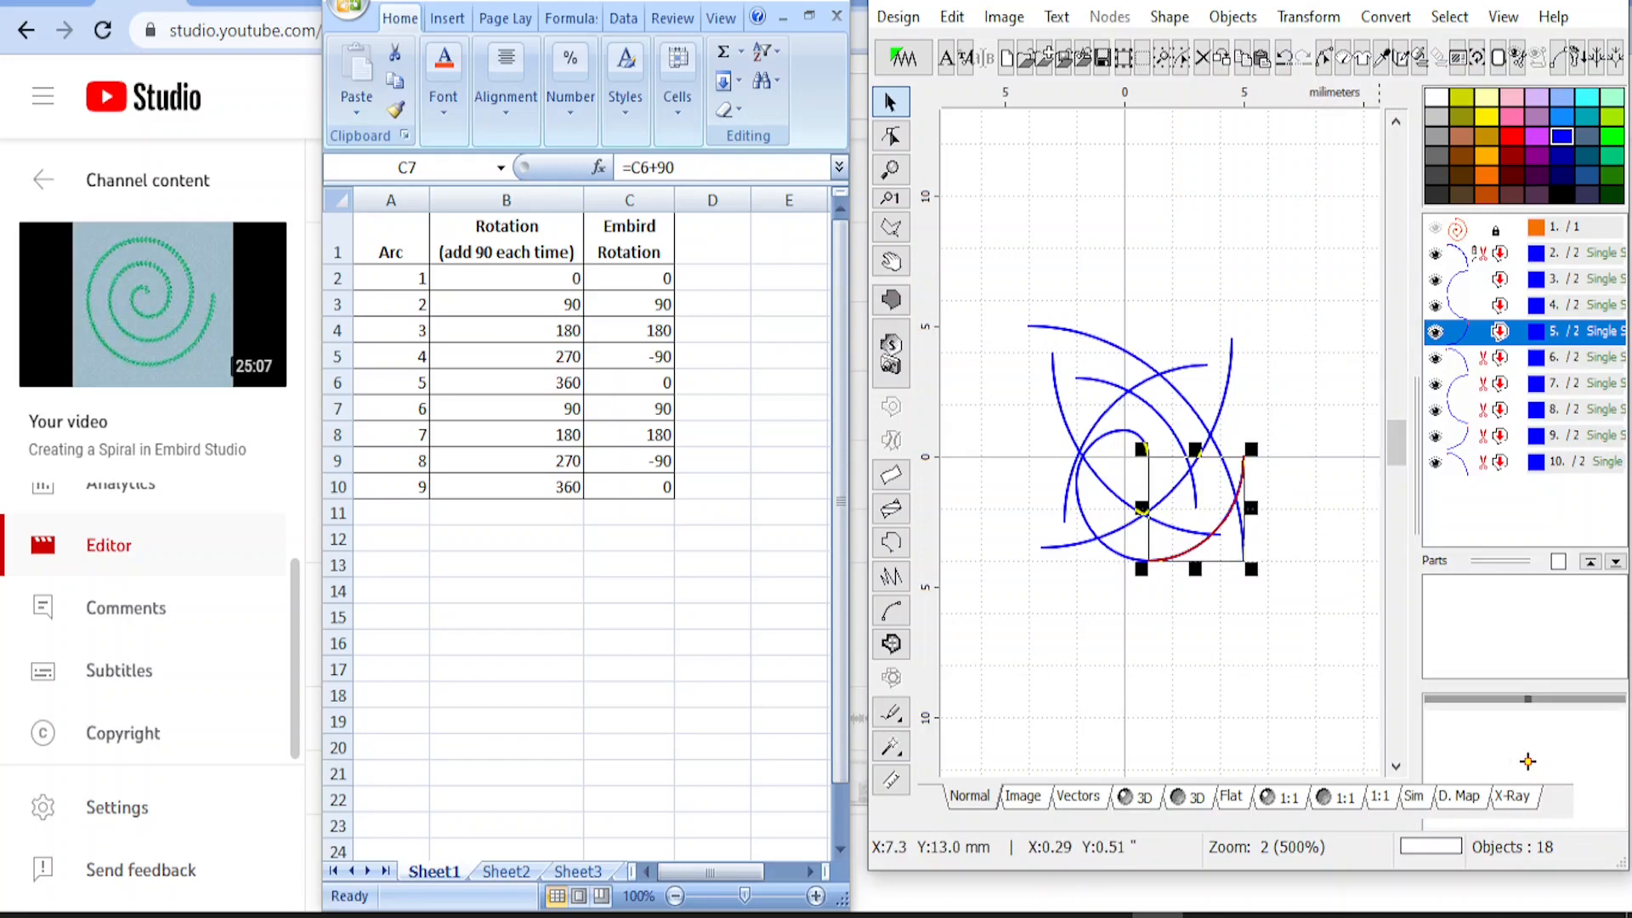
# Enlarge the design window to full screen and snap the 5 mm blue arc to its previous object
pyautogui.click(1555, 1)
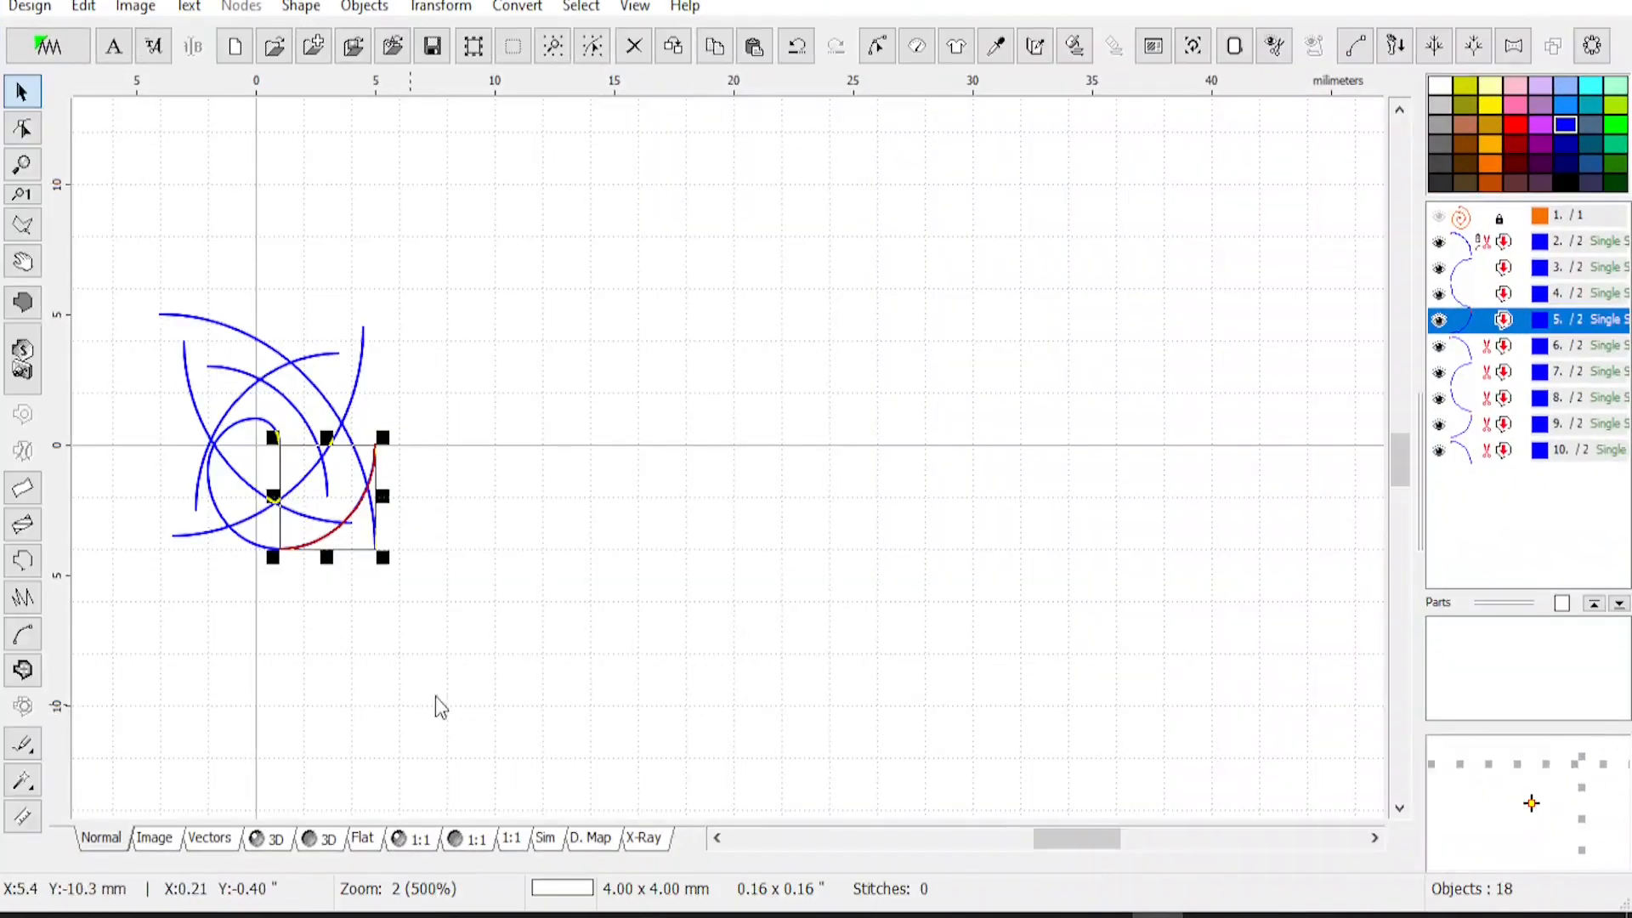
pyautogui.moveTo(1096, 849); pyautogui.dragTo(1031, 838)
pyautogui.scroll(1, 808, 632)
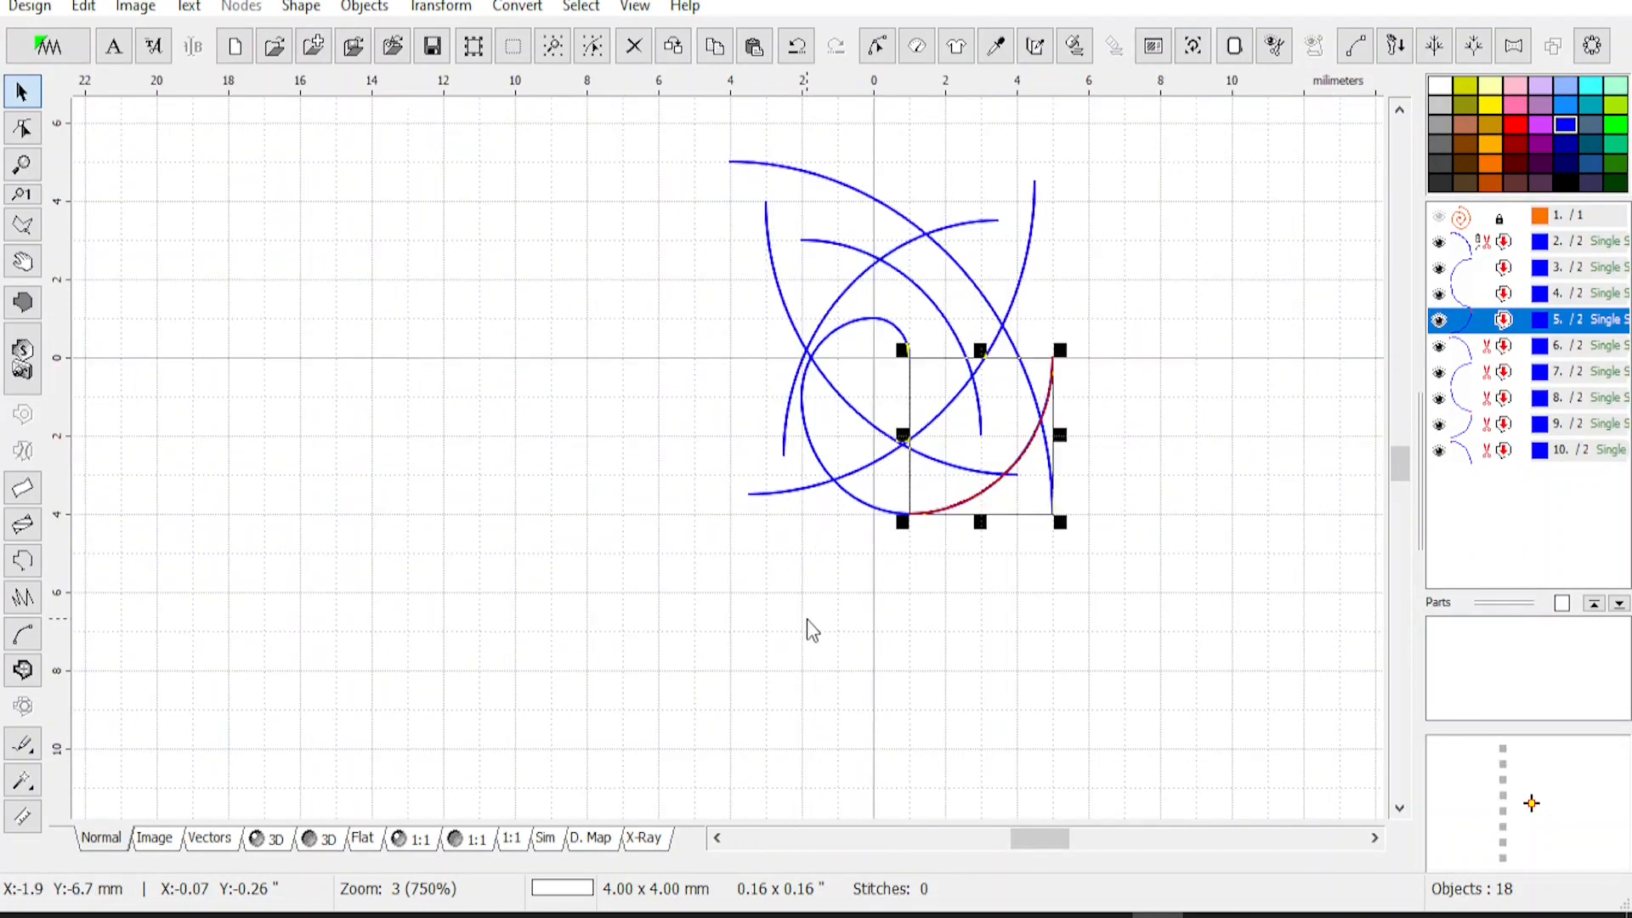
pyautogui.click(1468, 347)
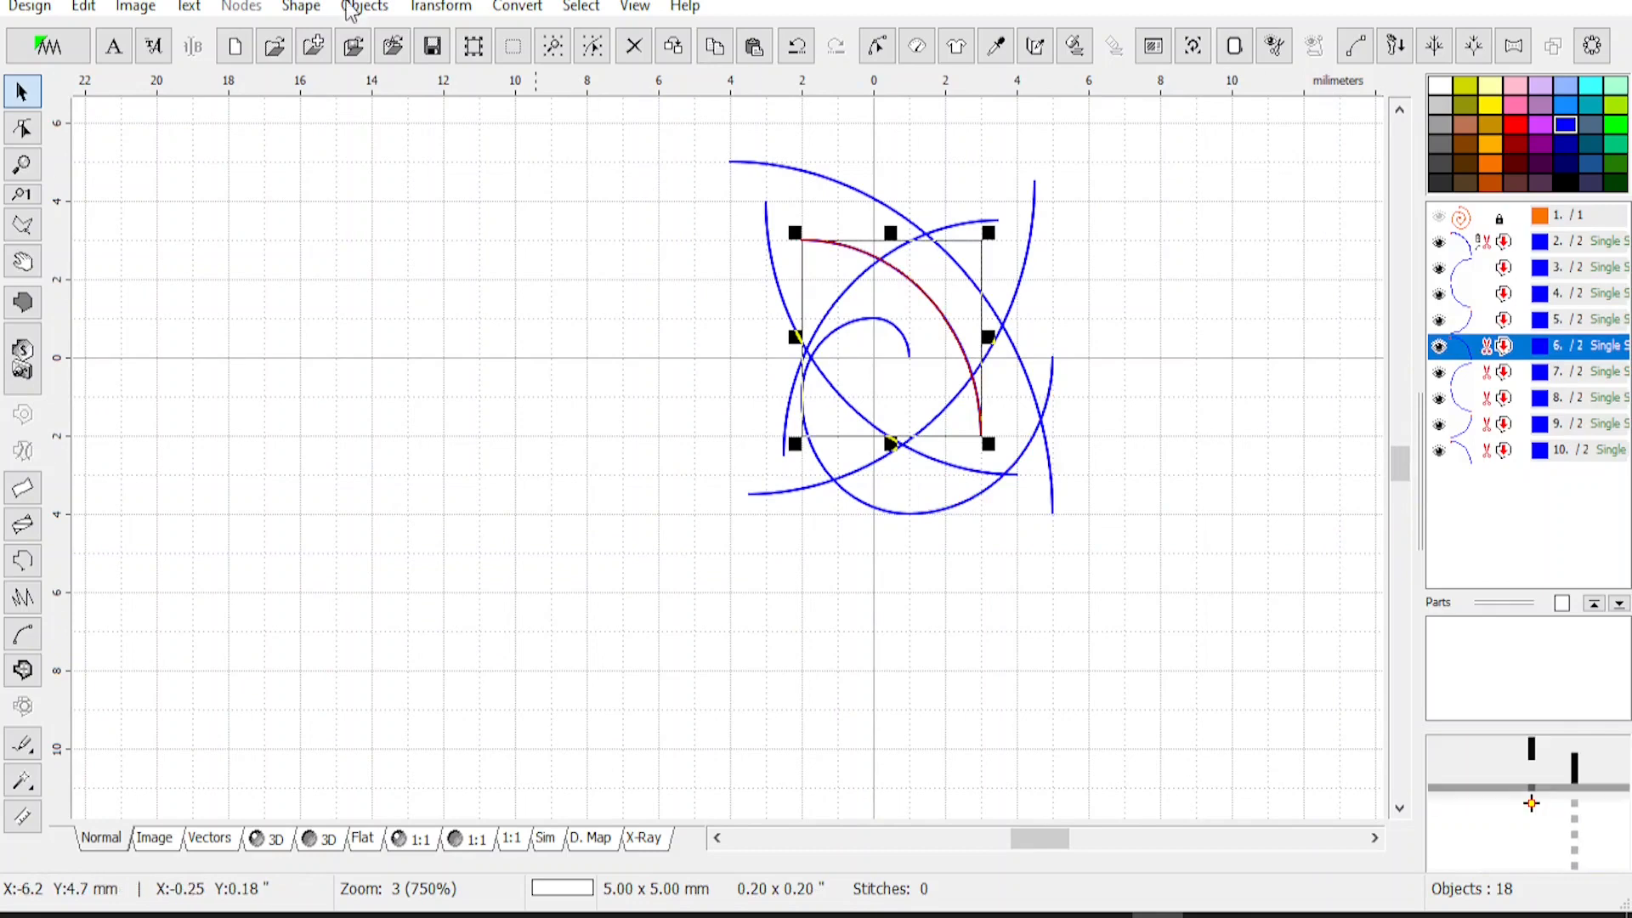
pyautogui.click(450, 8)
pyautogui.click(467, 44)
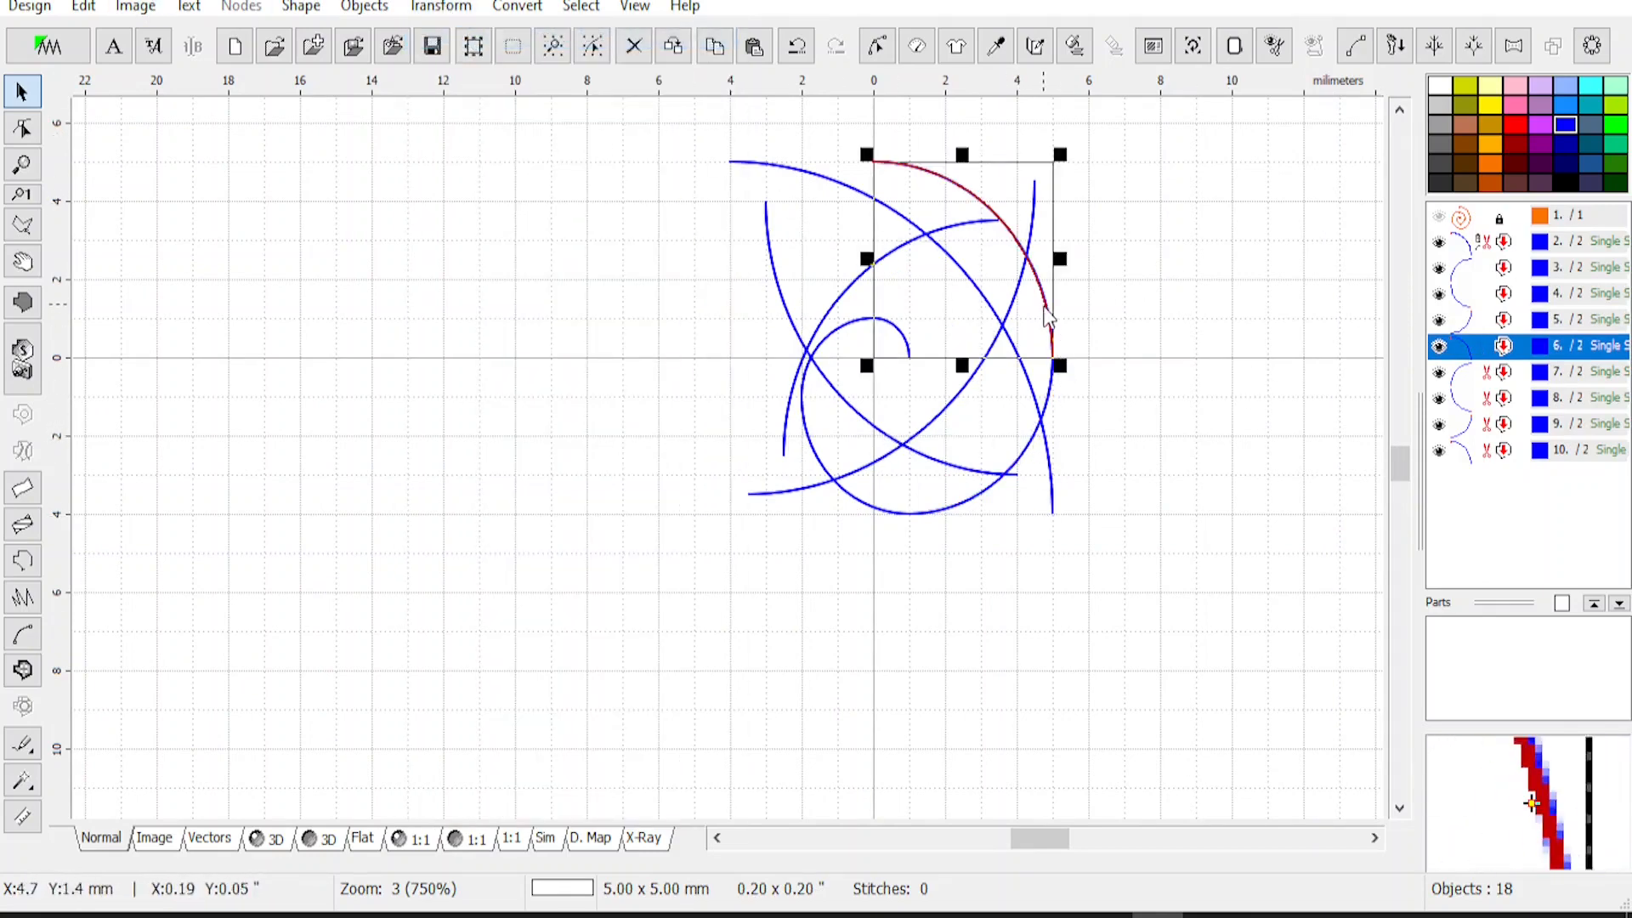
# Snap the 6 mm and 7 mm blue arcs, one after the other, each to its previous object
pyautogui.click(1468, 372)
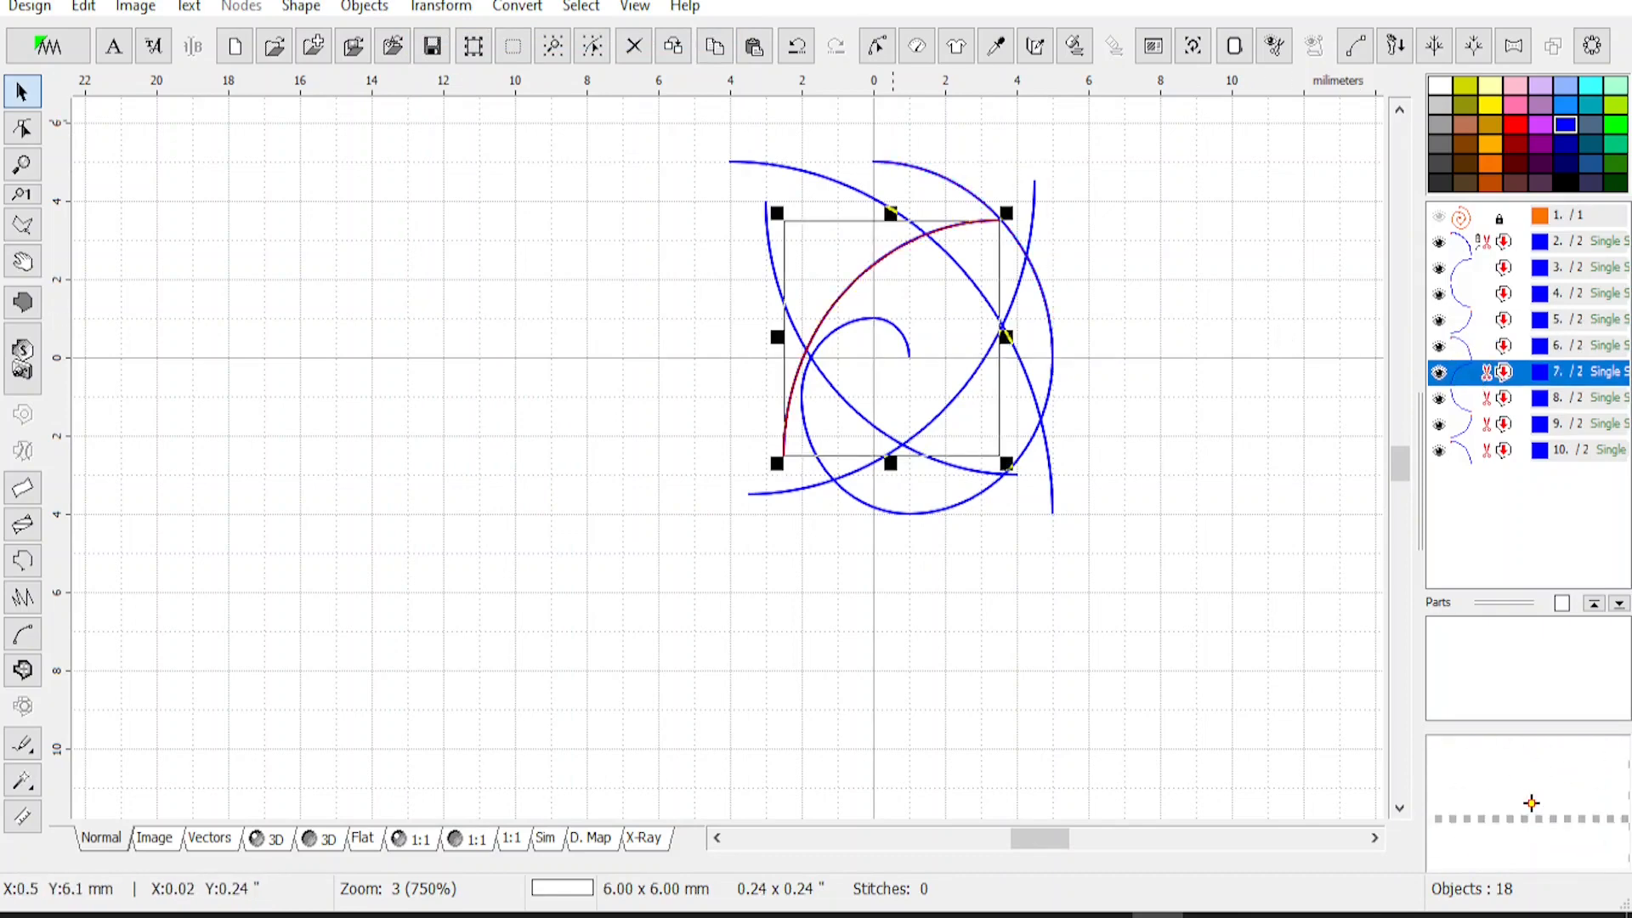
pyautogui.click(438, 8)
pyautogui.click(468, 37)
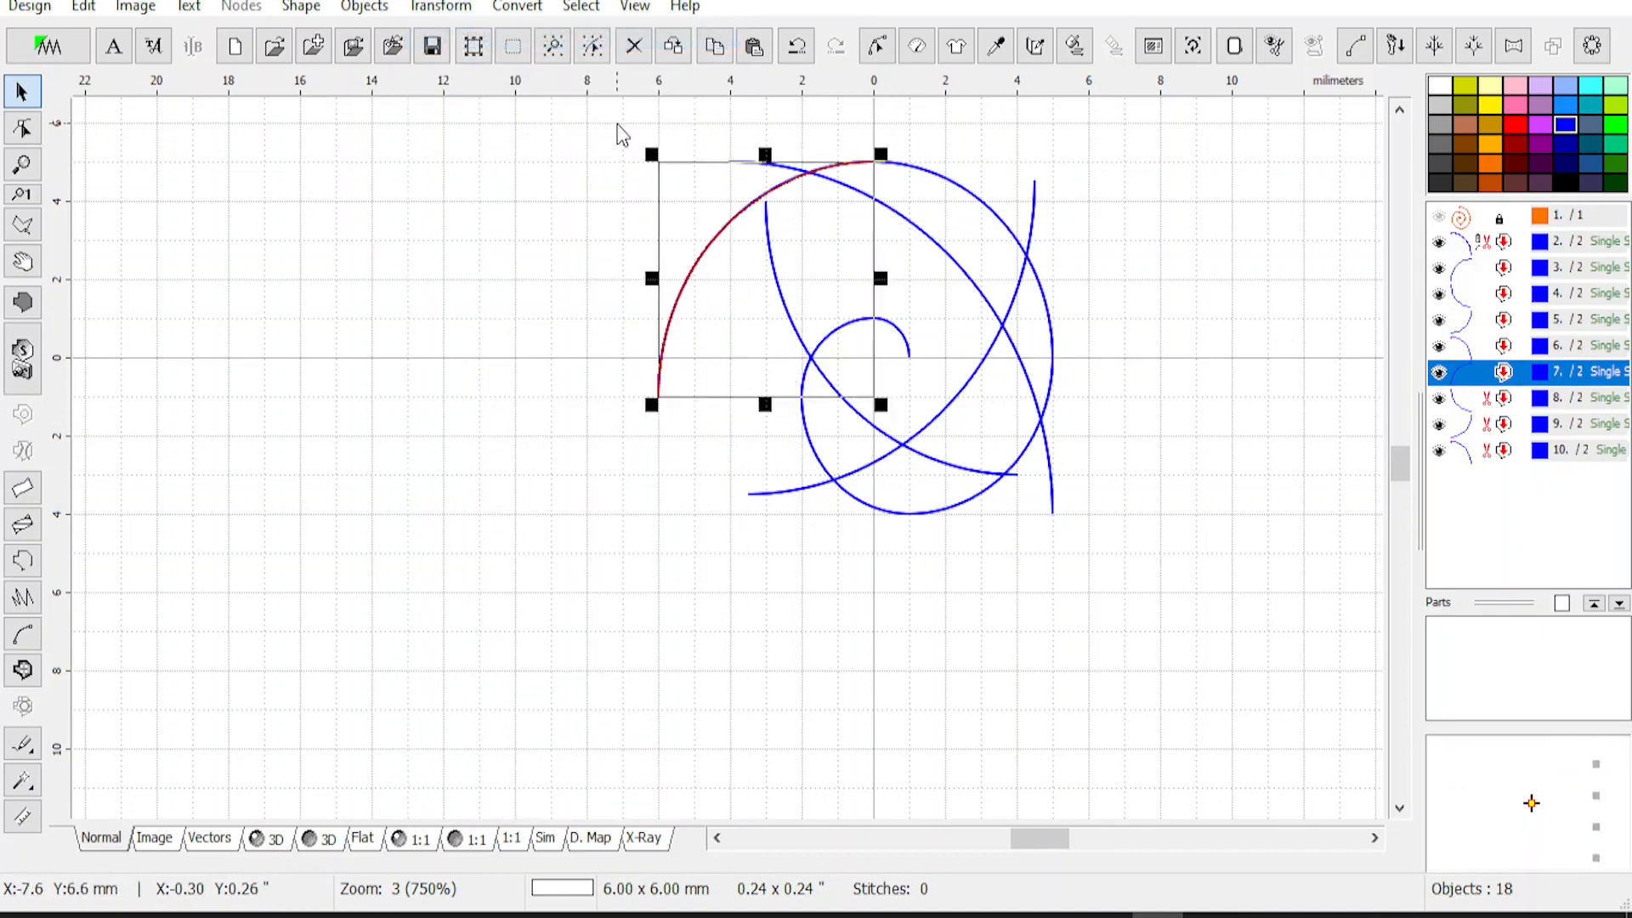
pyautogui.click(1484, 399)
pyautogui.click(438, 7)
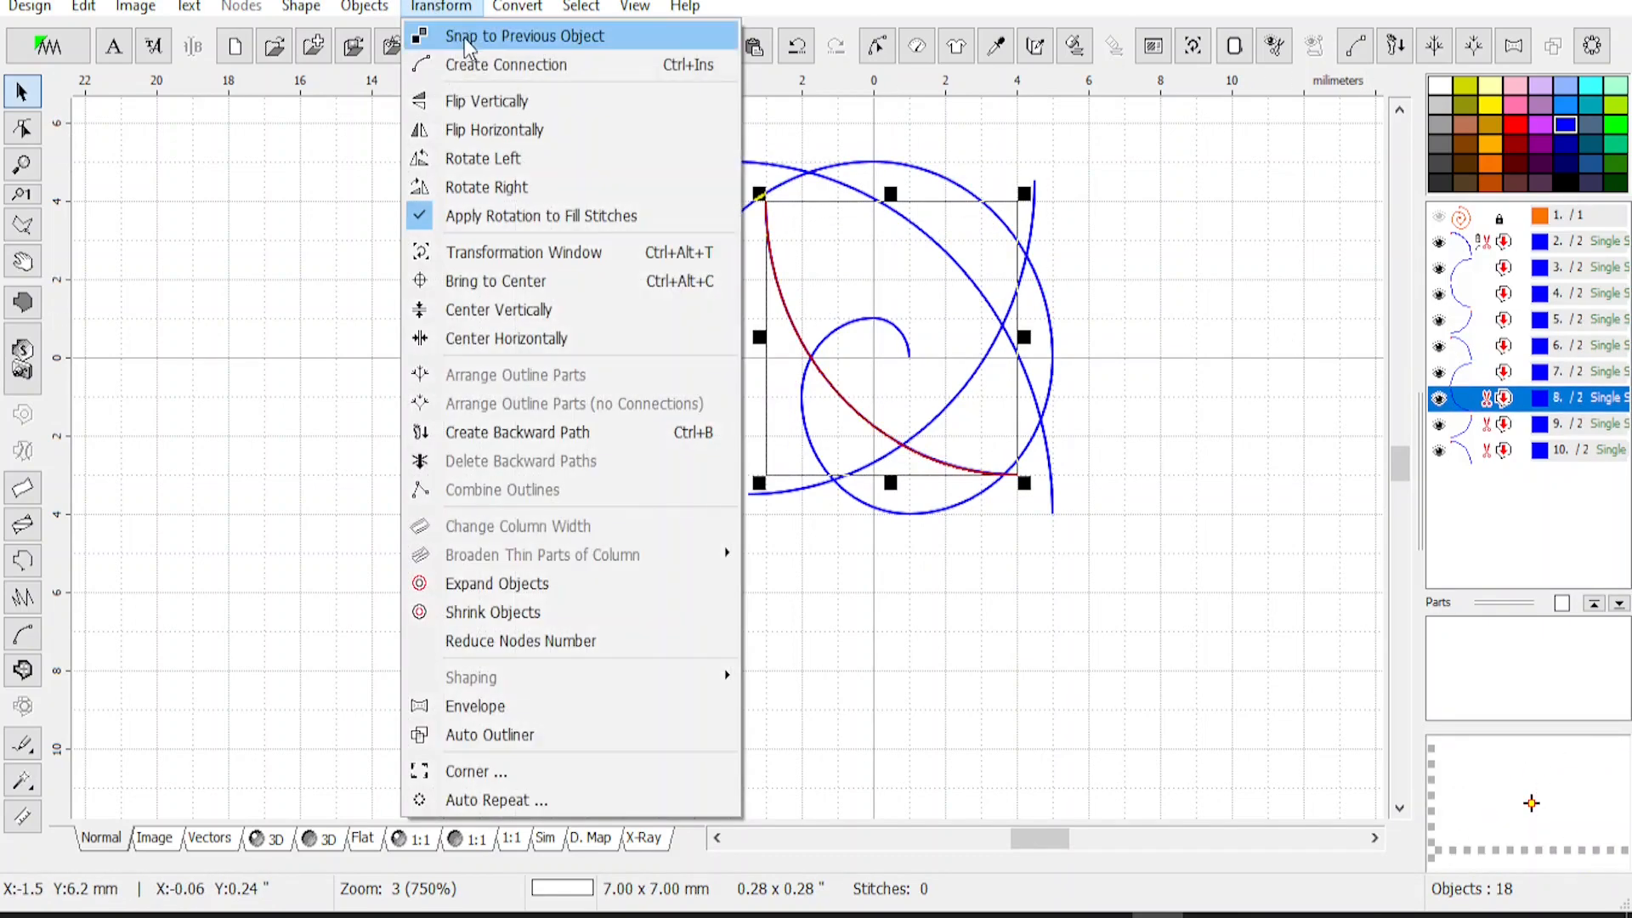
pyautogui.click(468, 38)
# Snap the 8 mm and 9 mm blue arcs, one after the other, each to its previous object
pyautogui.click(1479, 423)
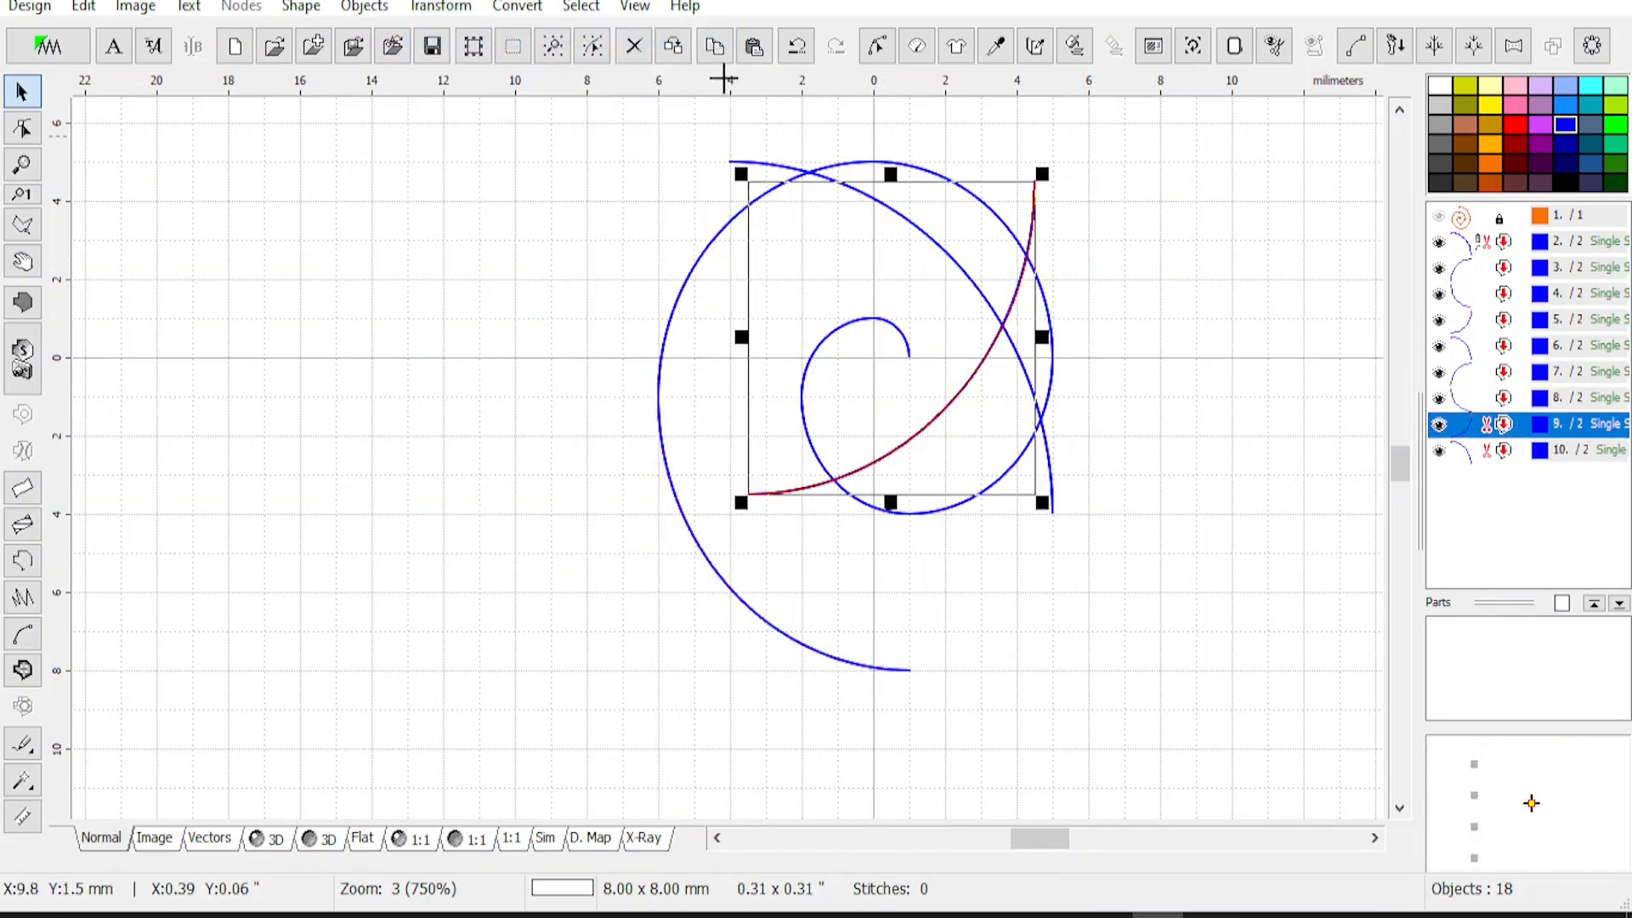
pyautogui.click(437, 7)
pyautogui.click(454, 40)
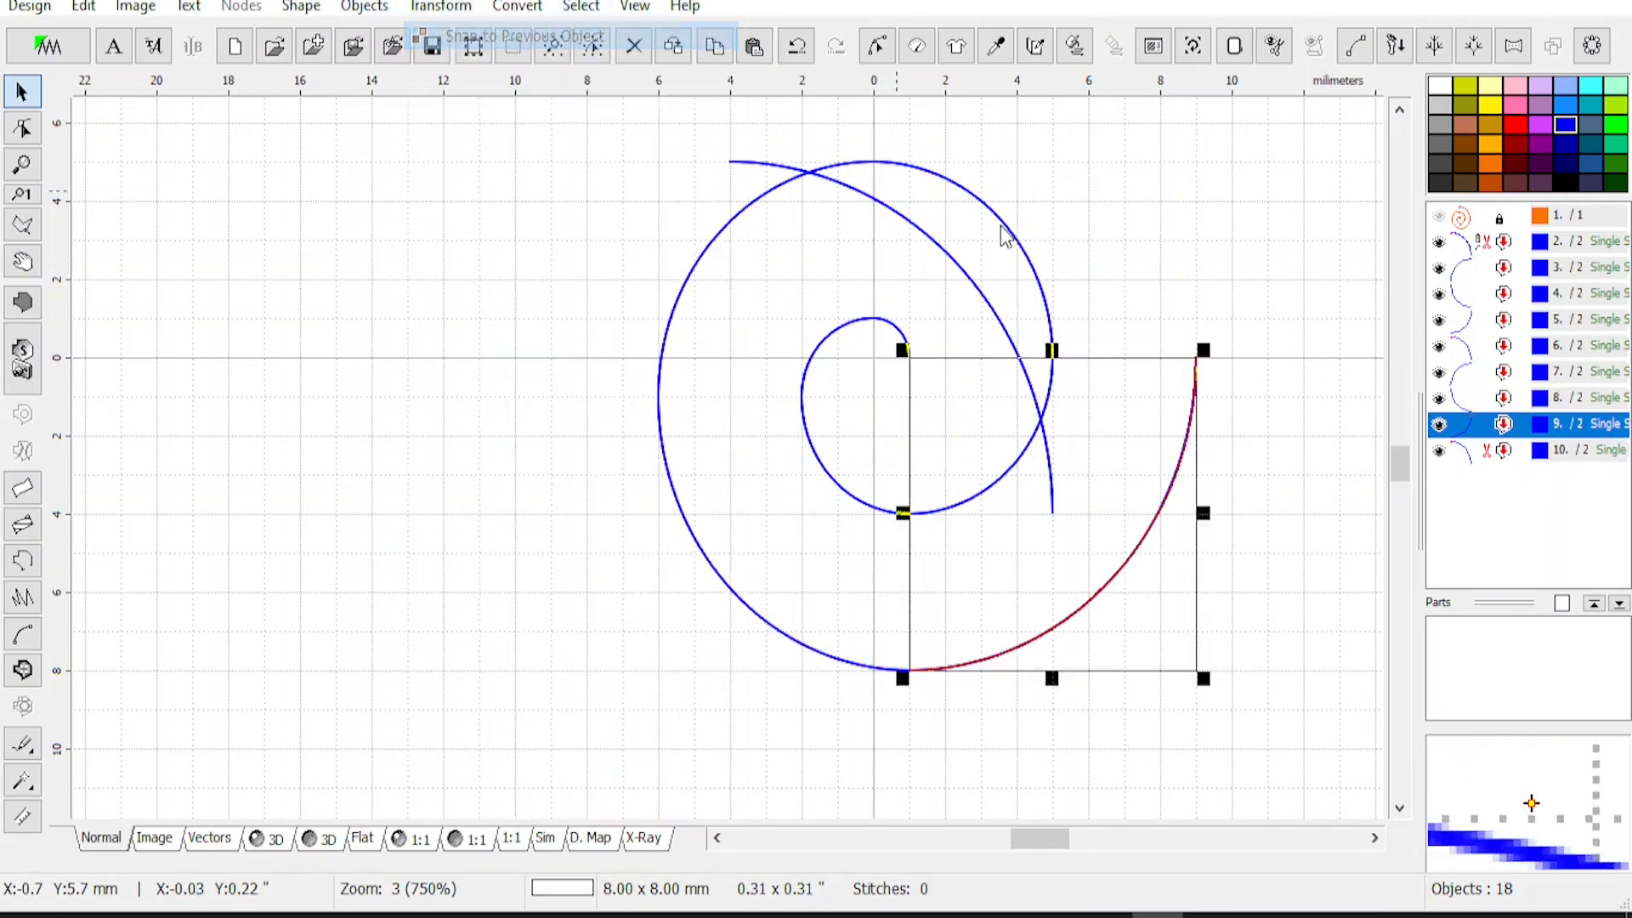
pyautogui.click(1473, 452)
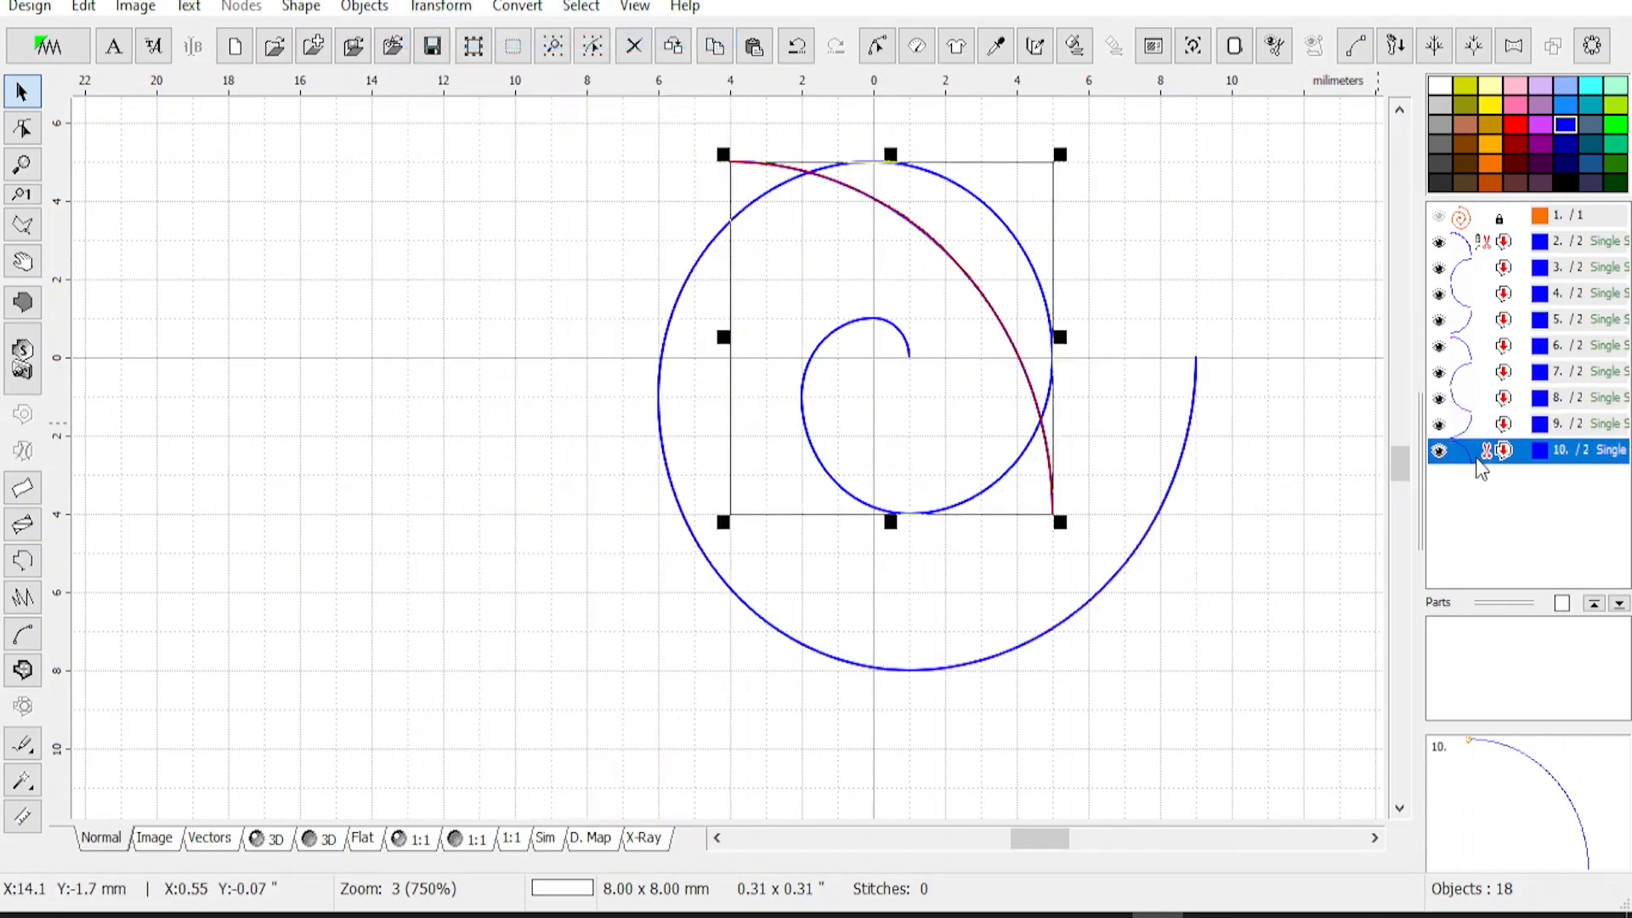
pyautogui.click(442, 6)
pyautogui.click(455, 40)
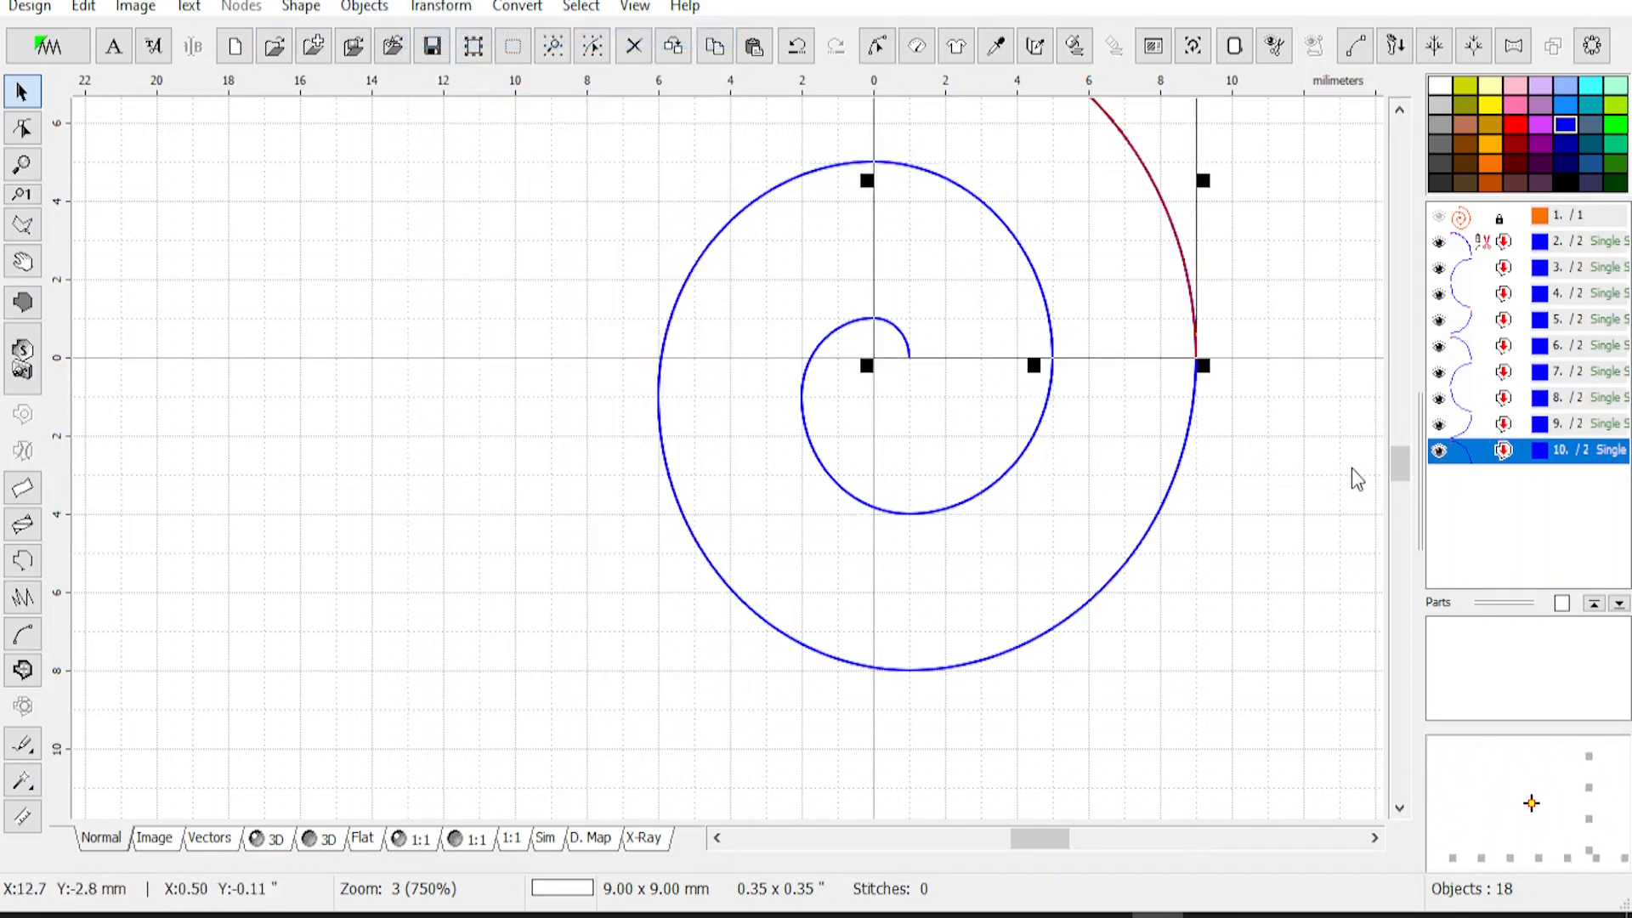
# Select all the blue arcs to inspect the complete spiral, and clear the selection
pyautogui.scroll(1, 1403, 463)
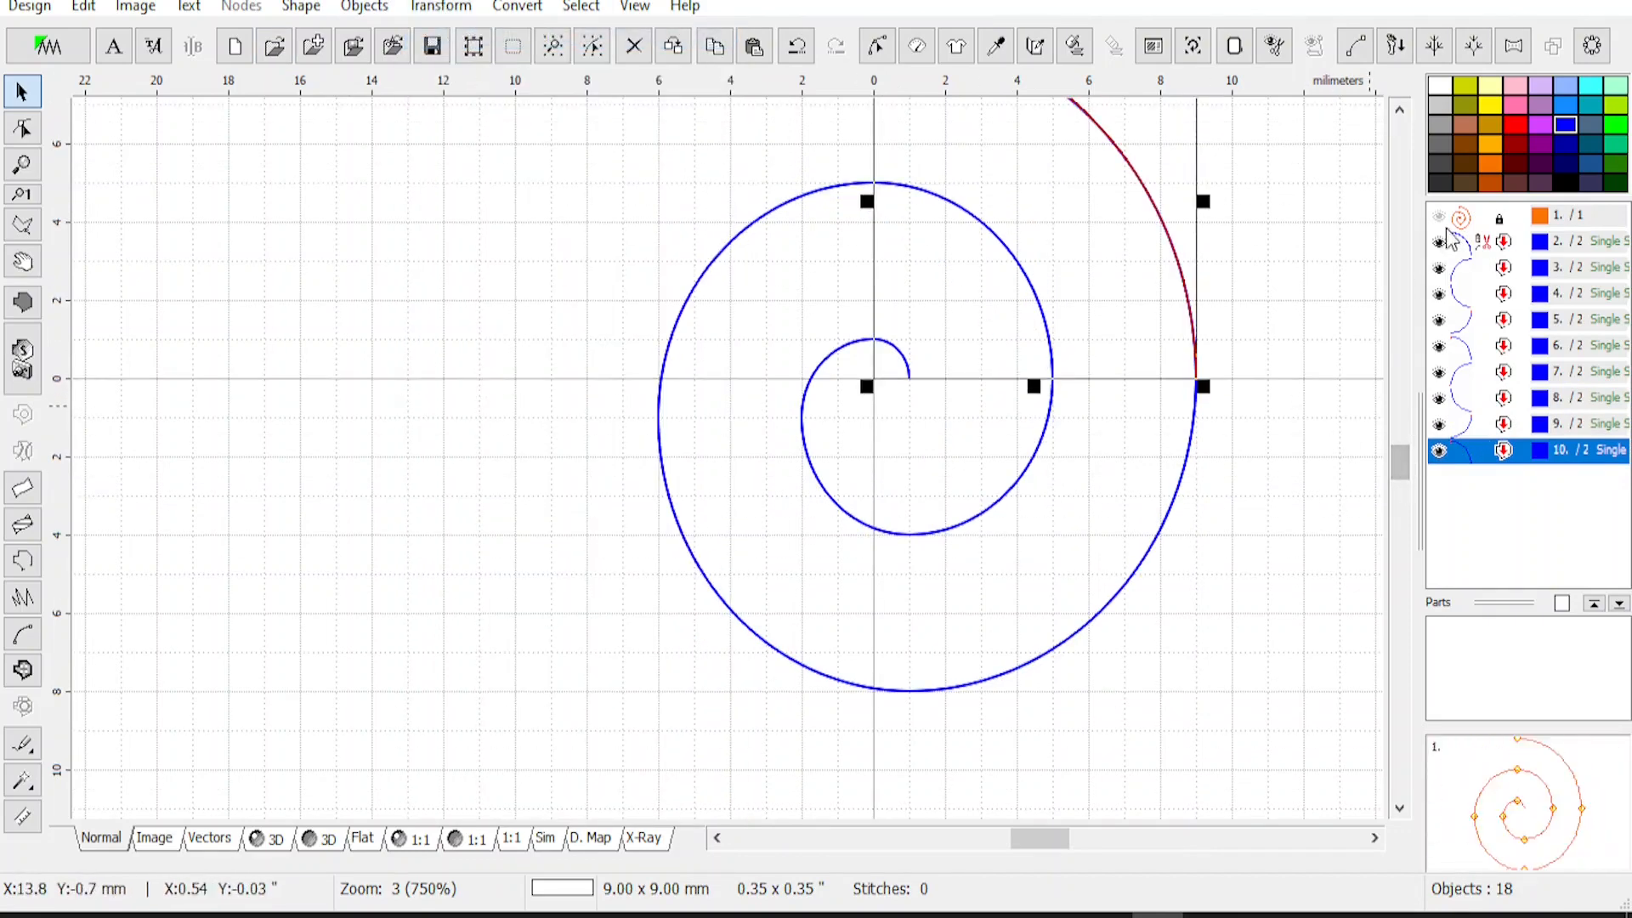
pyautogui.hotkey('ctrl', 'a')
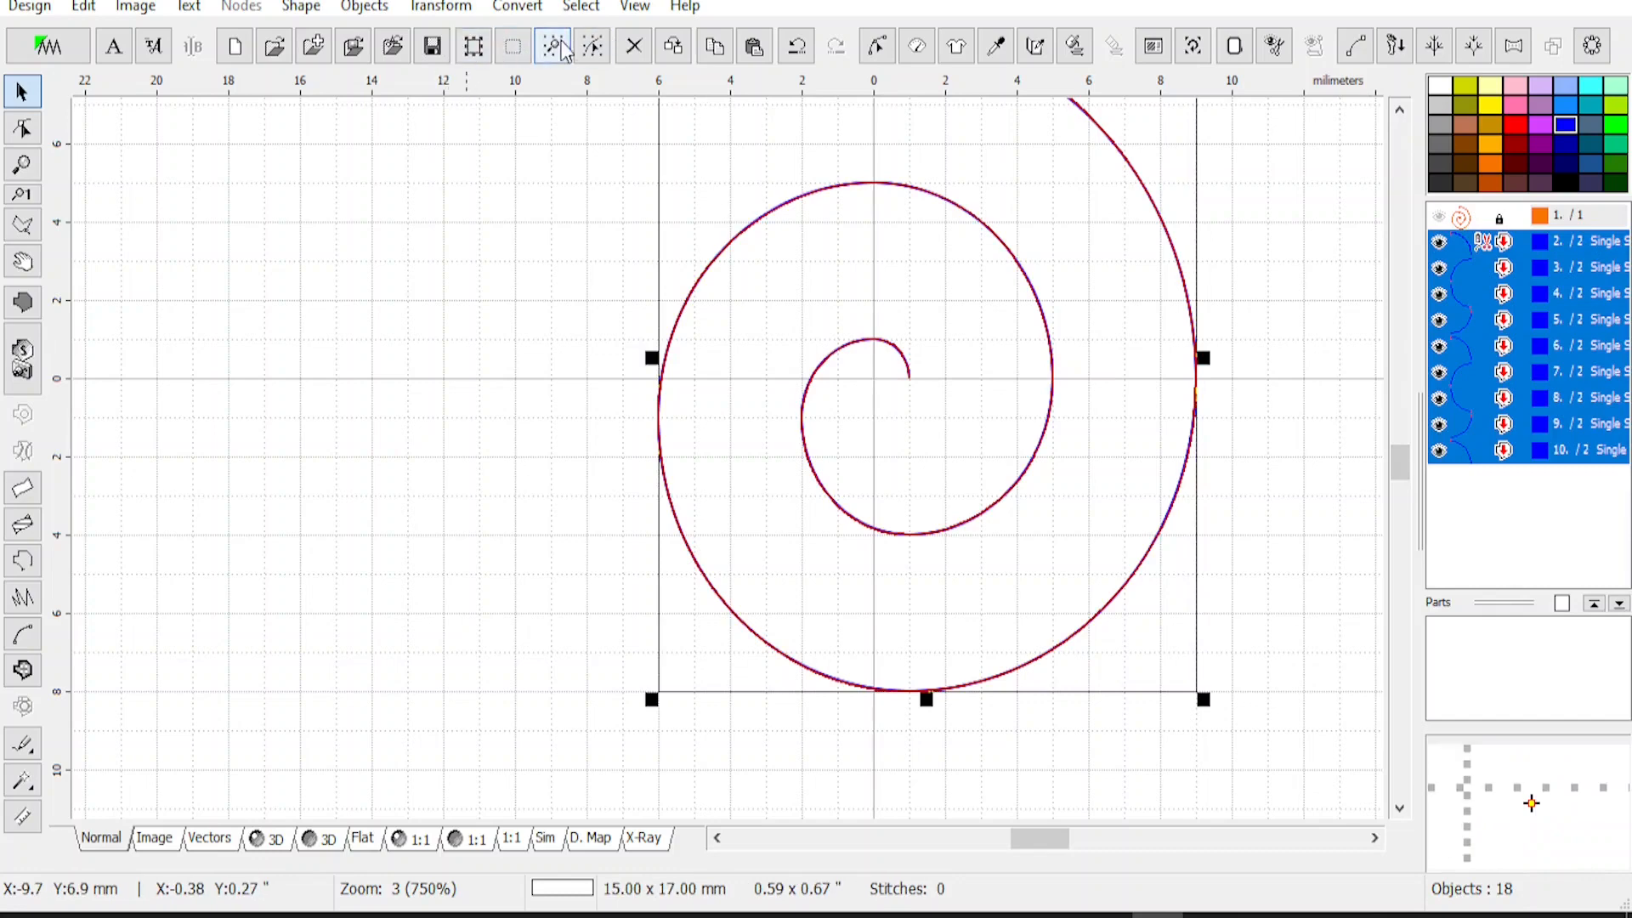
pyautogui.click(553, 51)
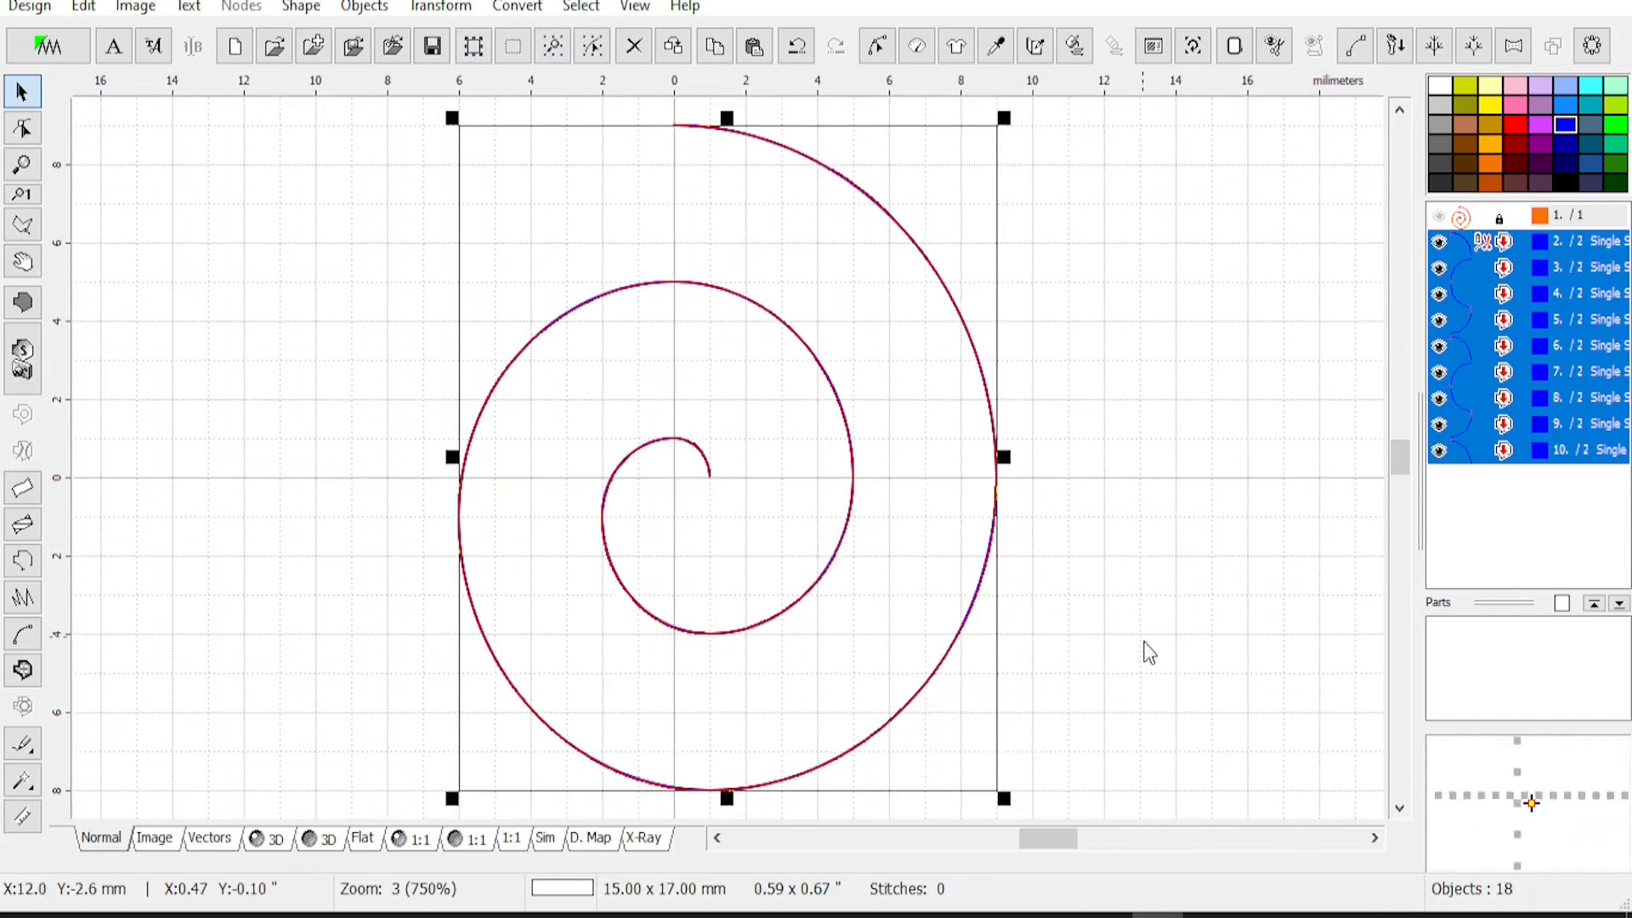
pyautogui.click(1128, 661)
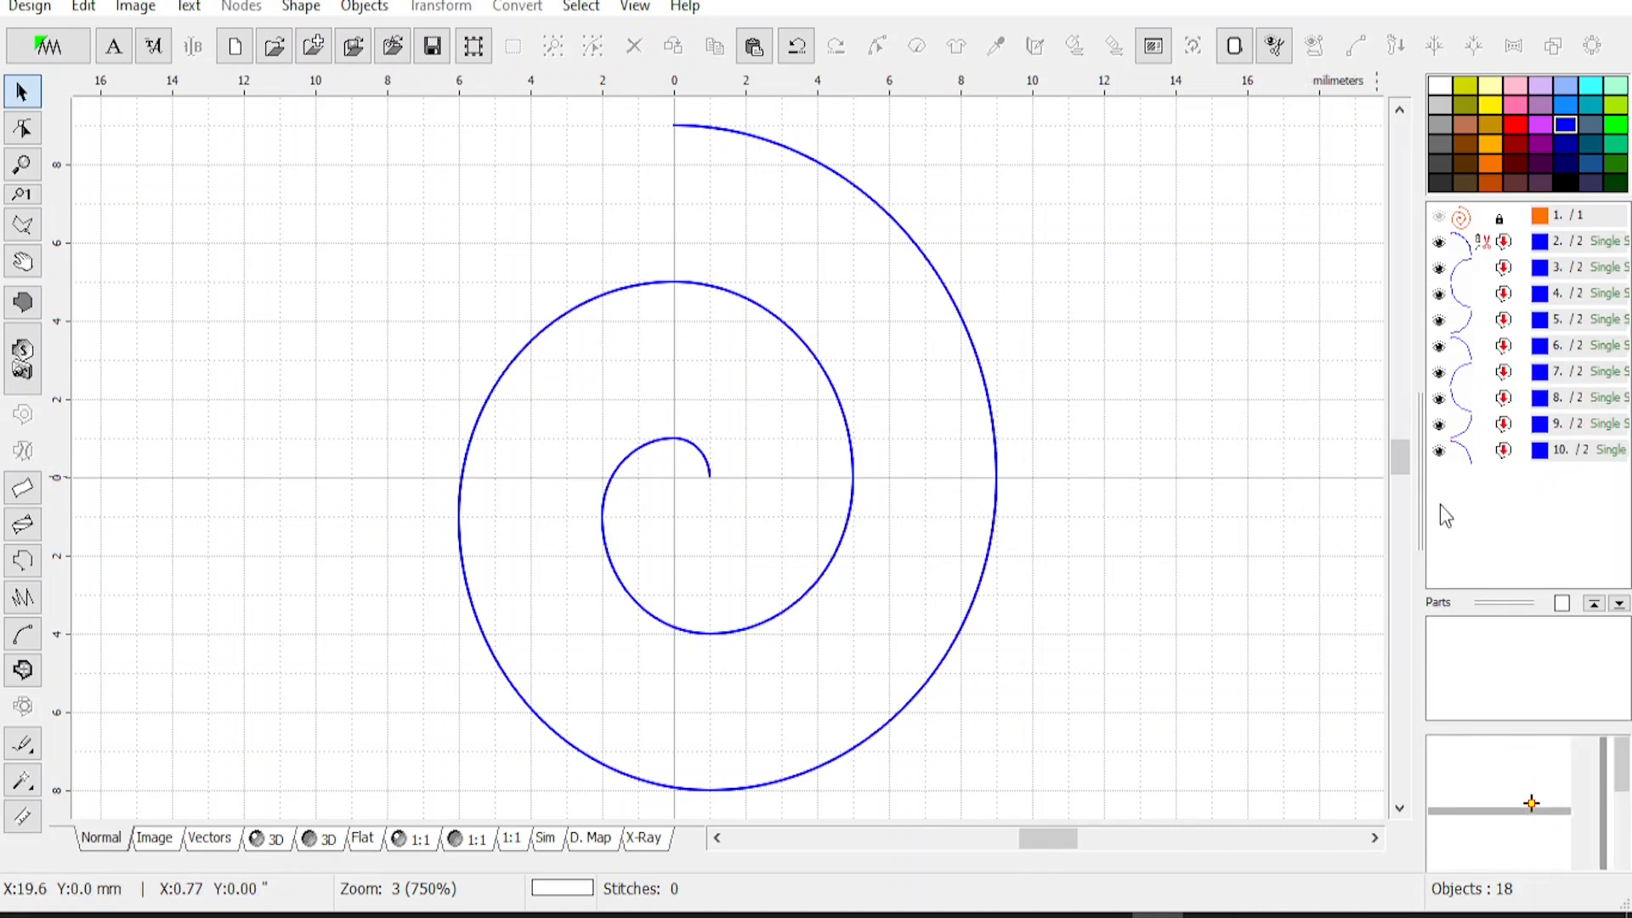
# Create a duplicate of the outermost 9 mm arc resized to 10 mm with the aspect ratio kept
pyautogui.click(1483, 457)
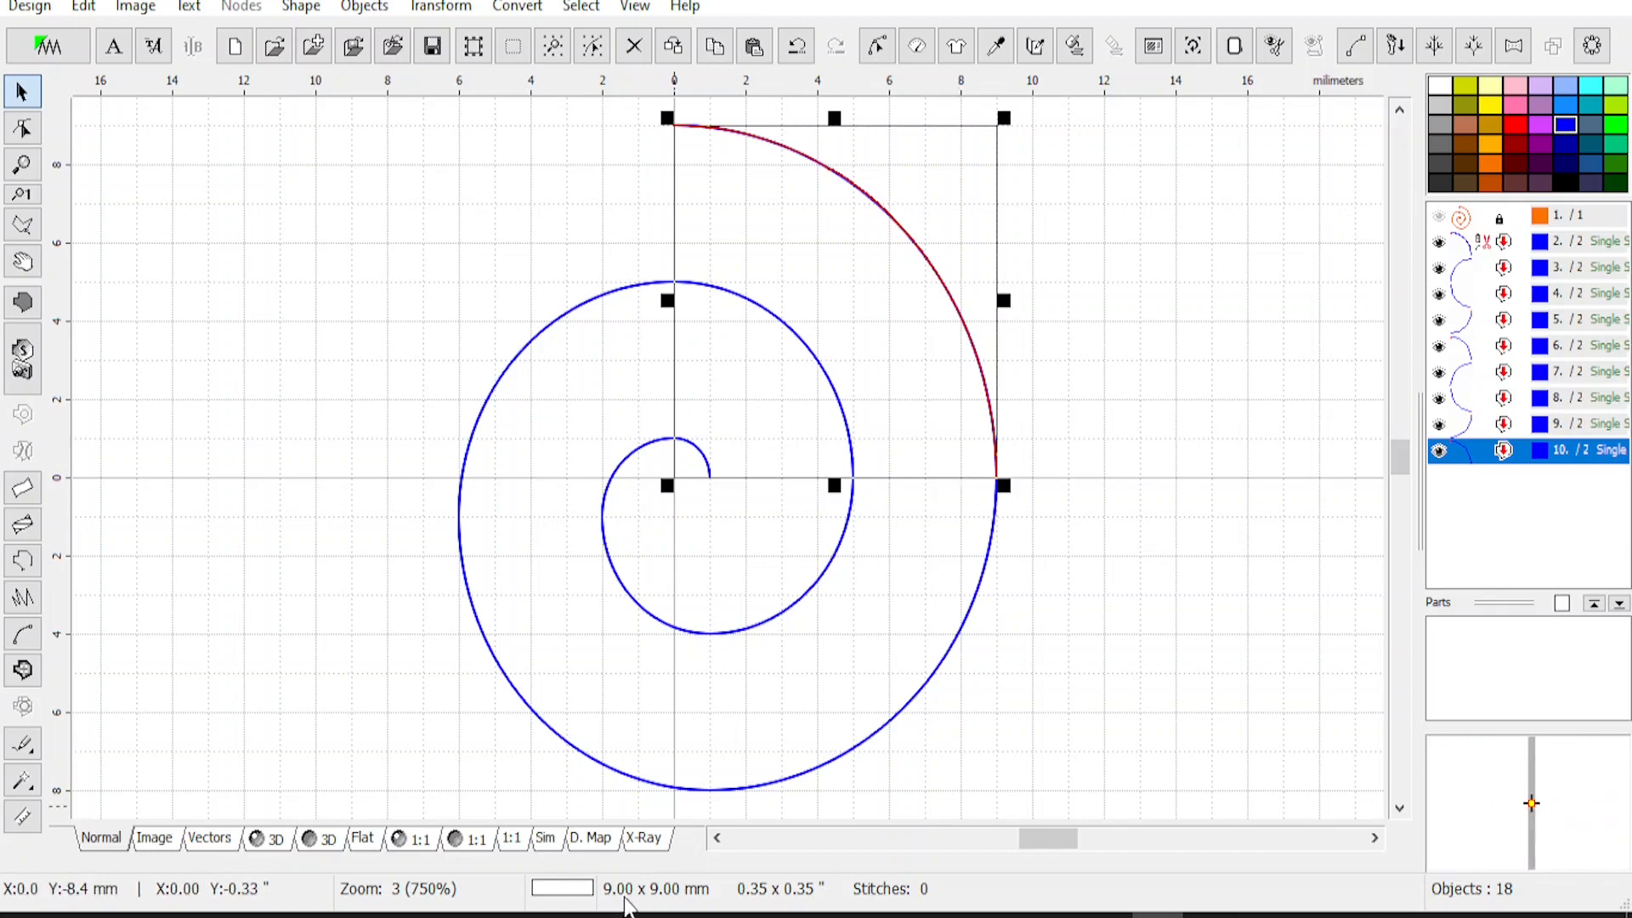
pyautogui.click(1193, 51)
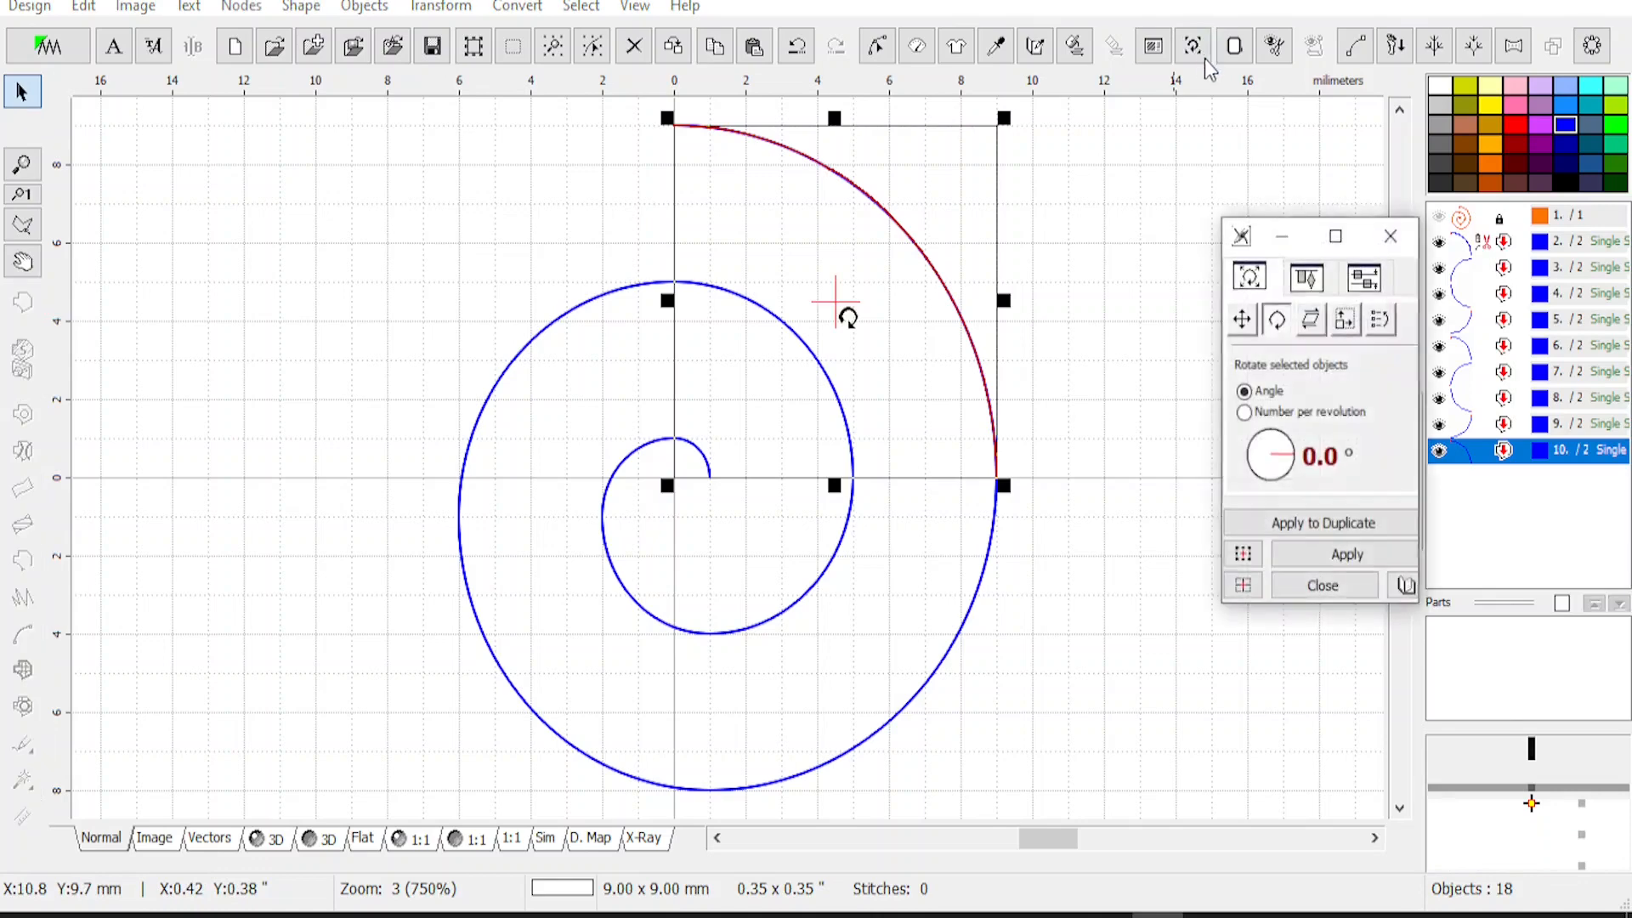
pyautogui.click(1345, 321)
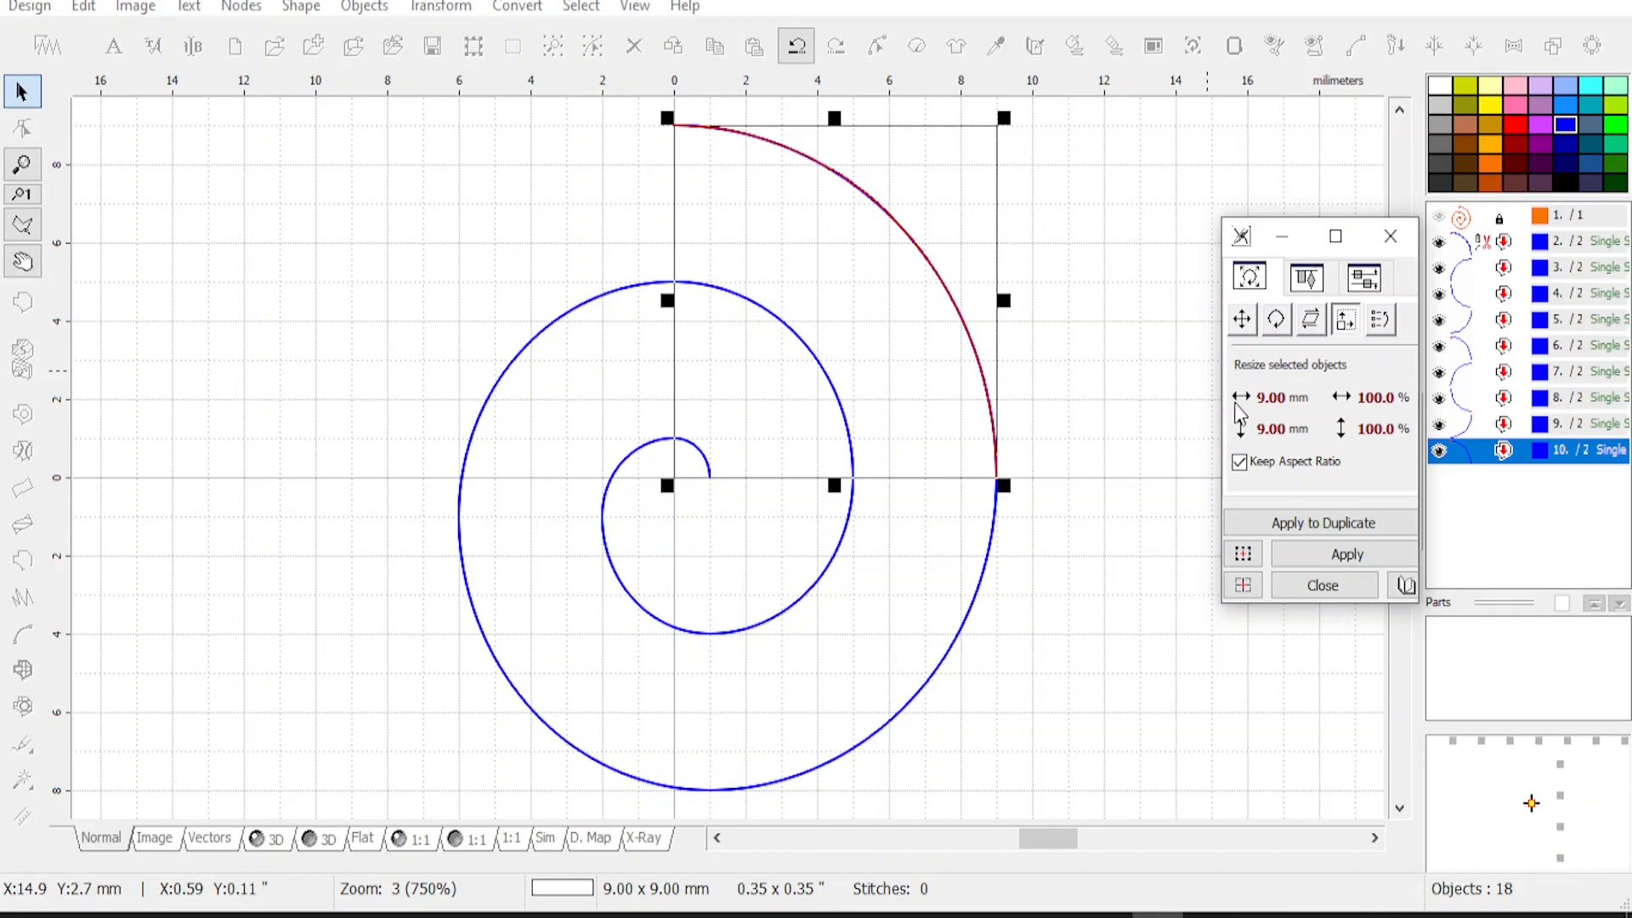
pyautogui.click(1237, 402)
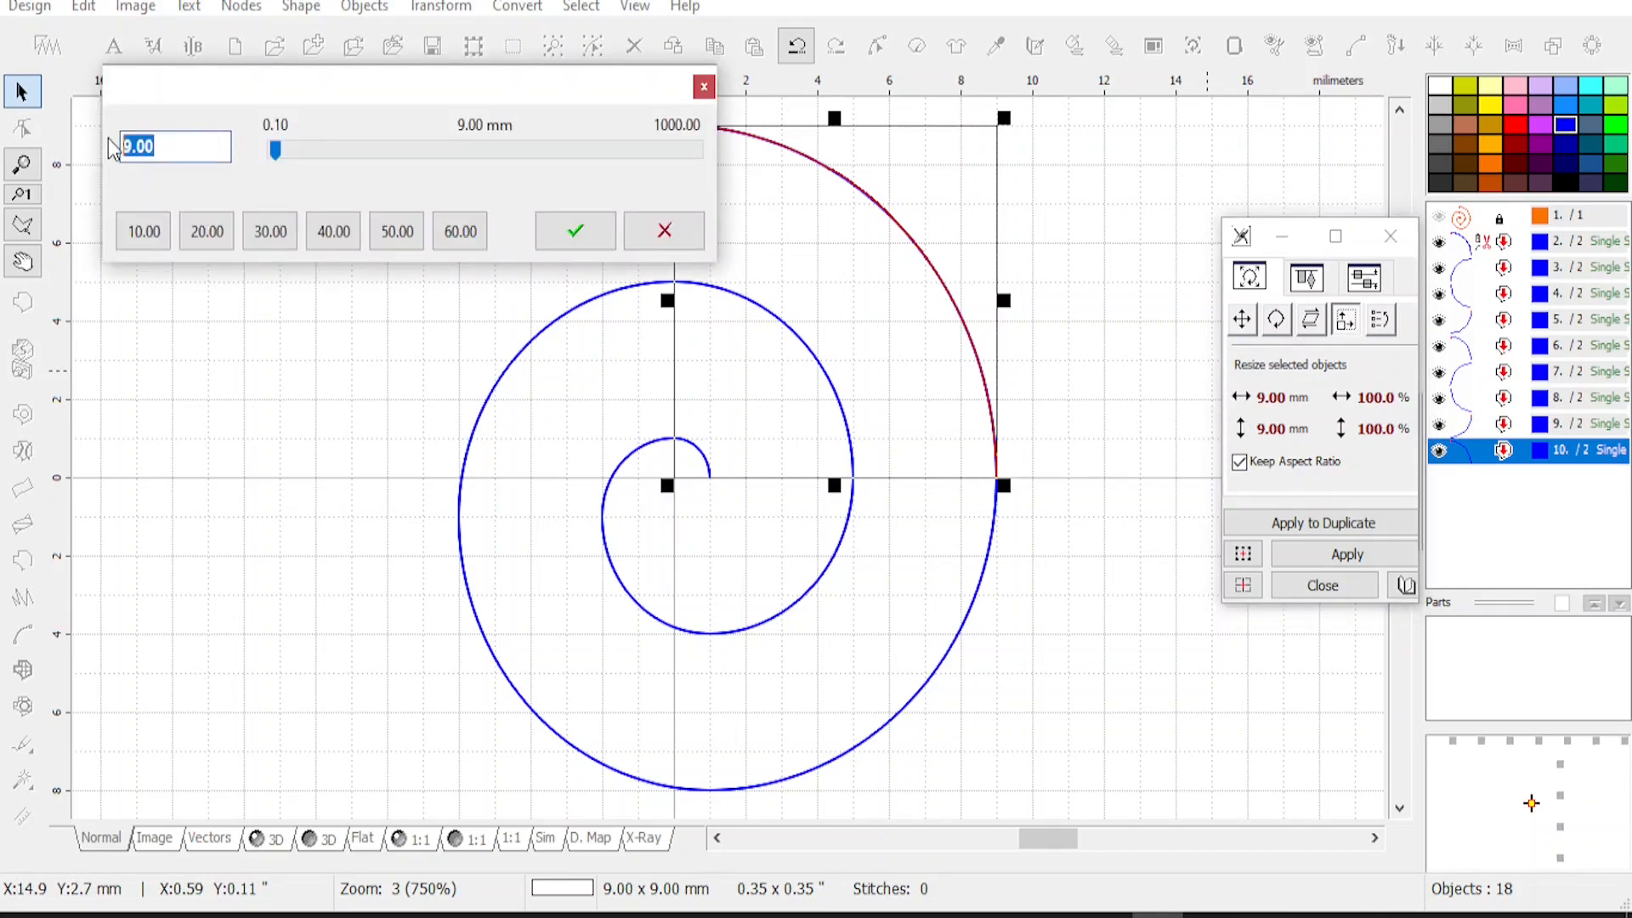
pyautogui.write('10')
pyautogui.click(561, 227)
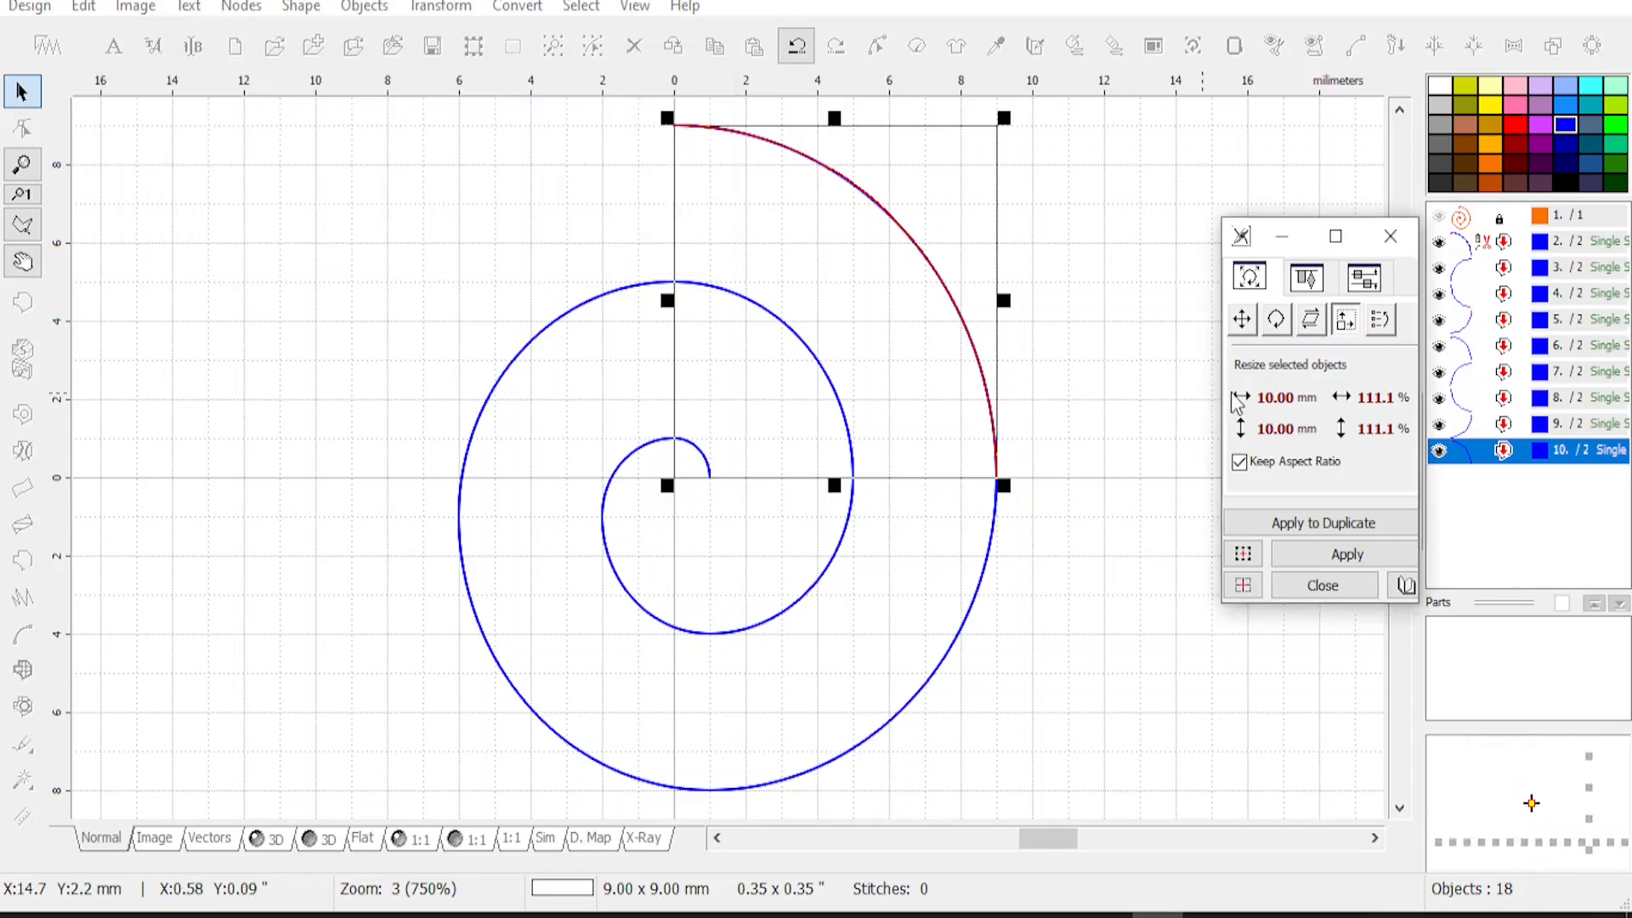
pyautogui.click(1323, 523)
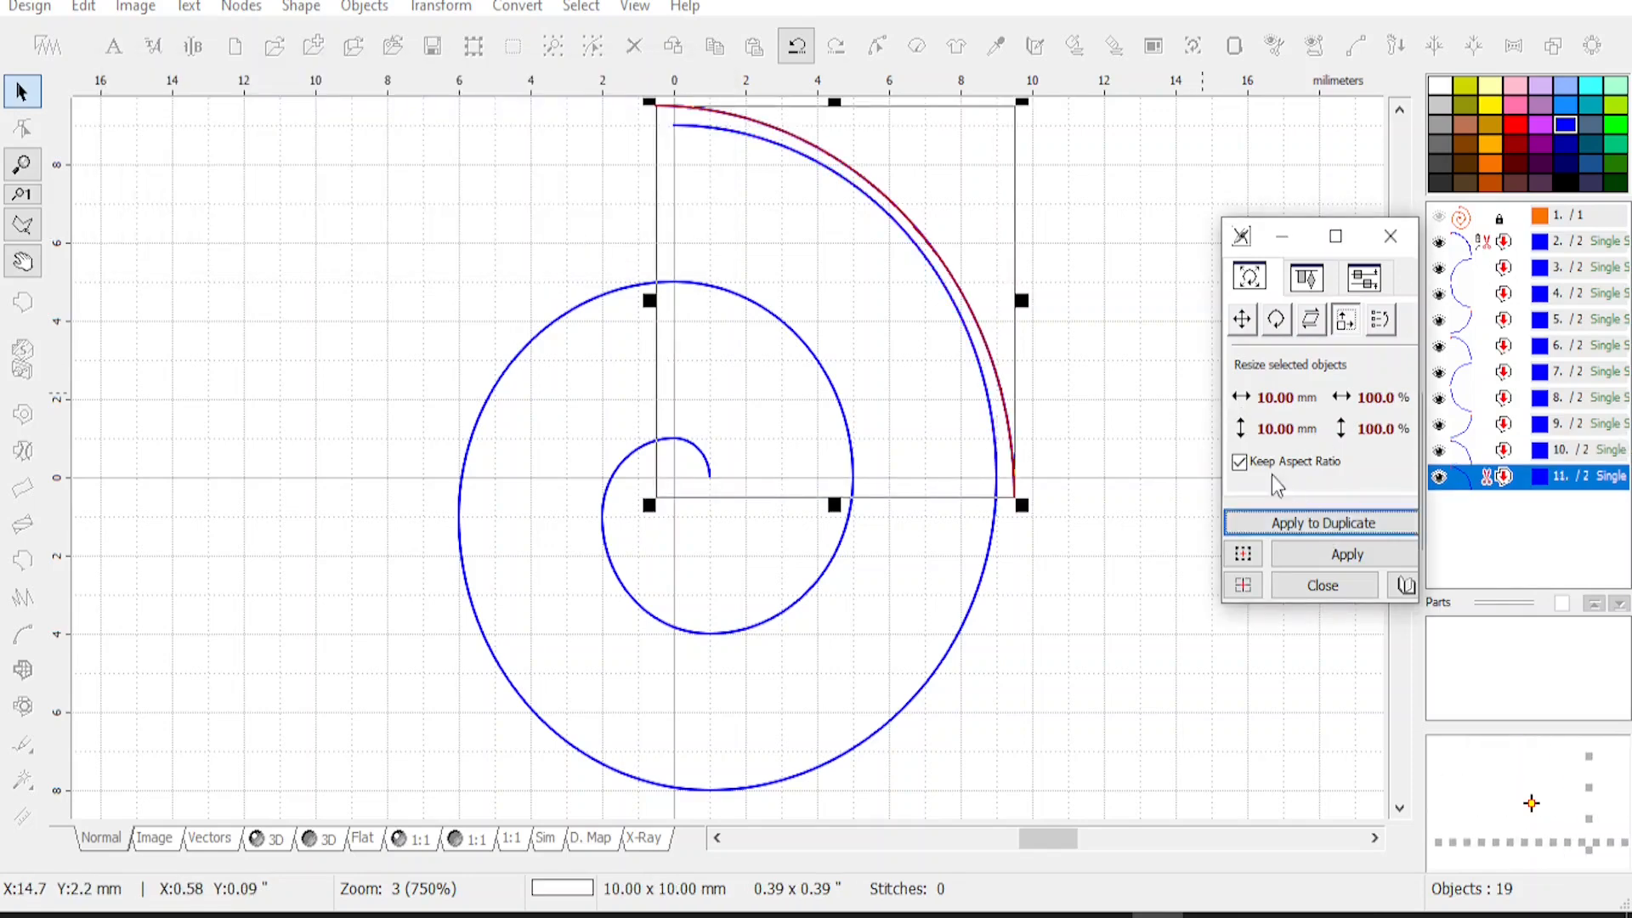
# Create a duplicate of the 10 mm arc resized to 11 mm
pyautogui.click(1241, 399)
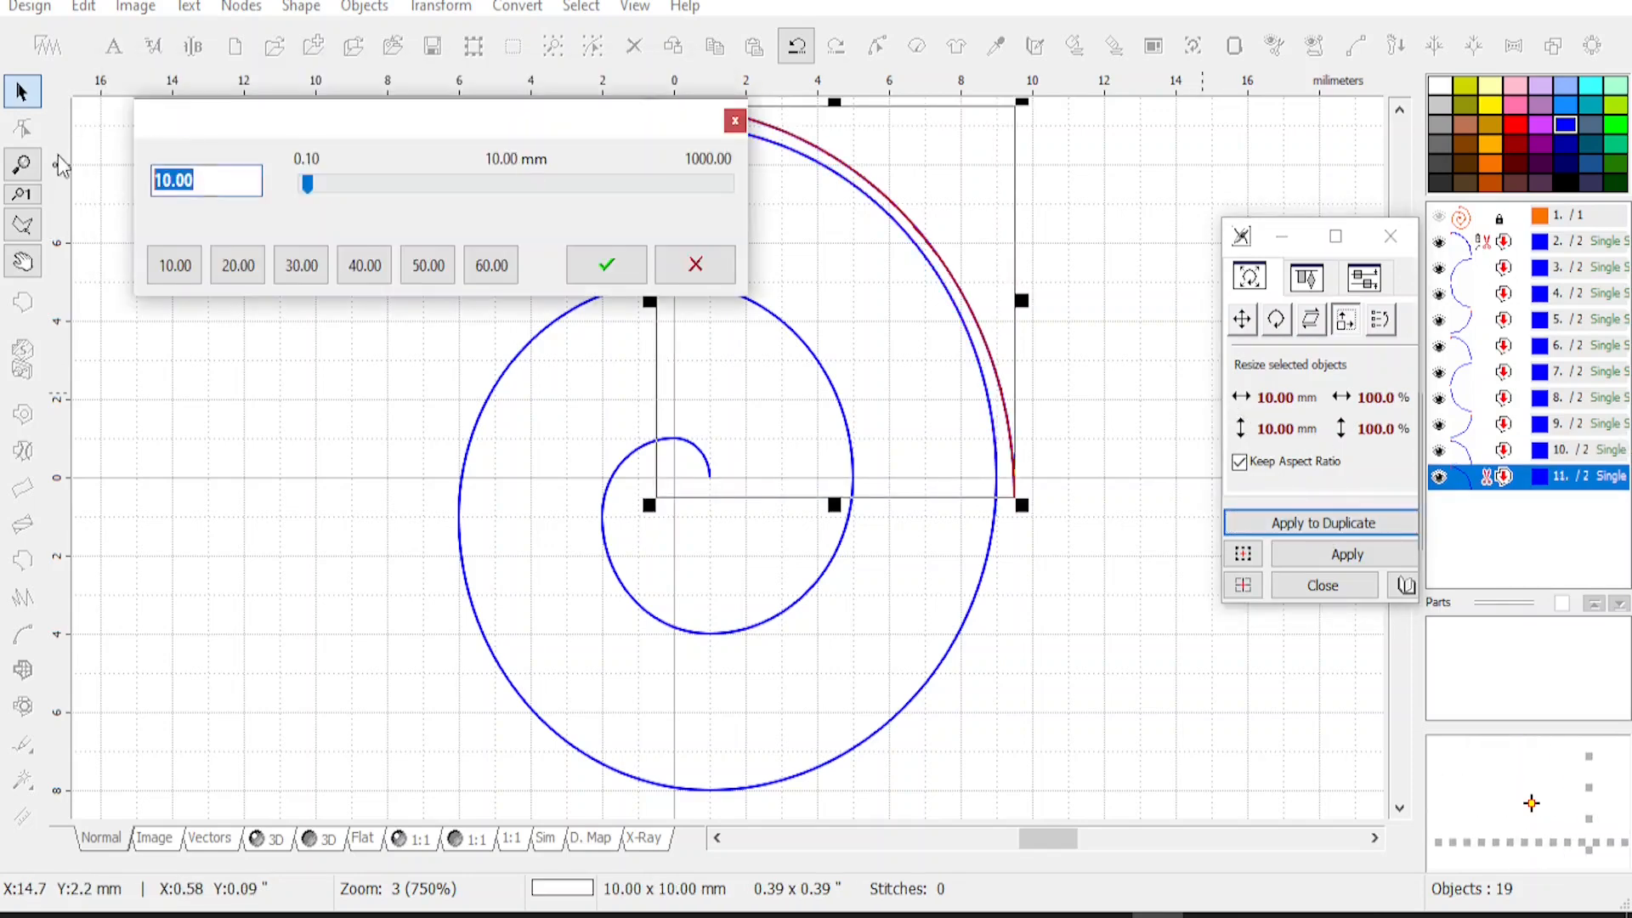
pyautogui.write('11')
pyautogui.click(603, 276)
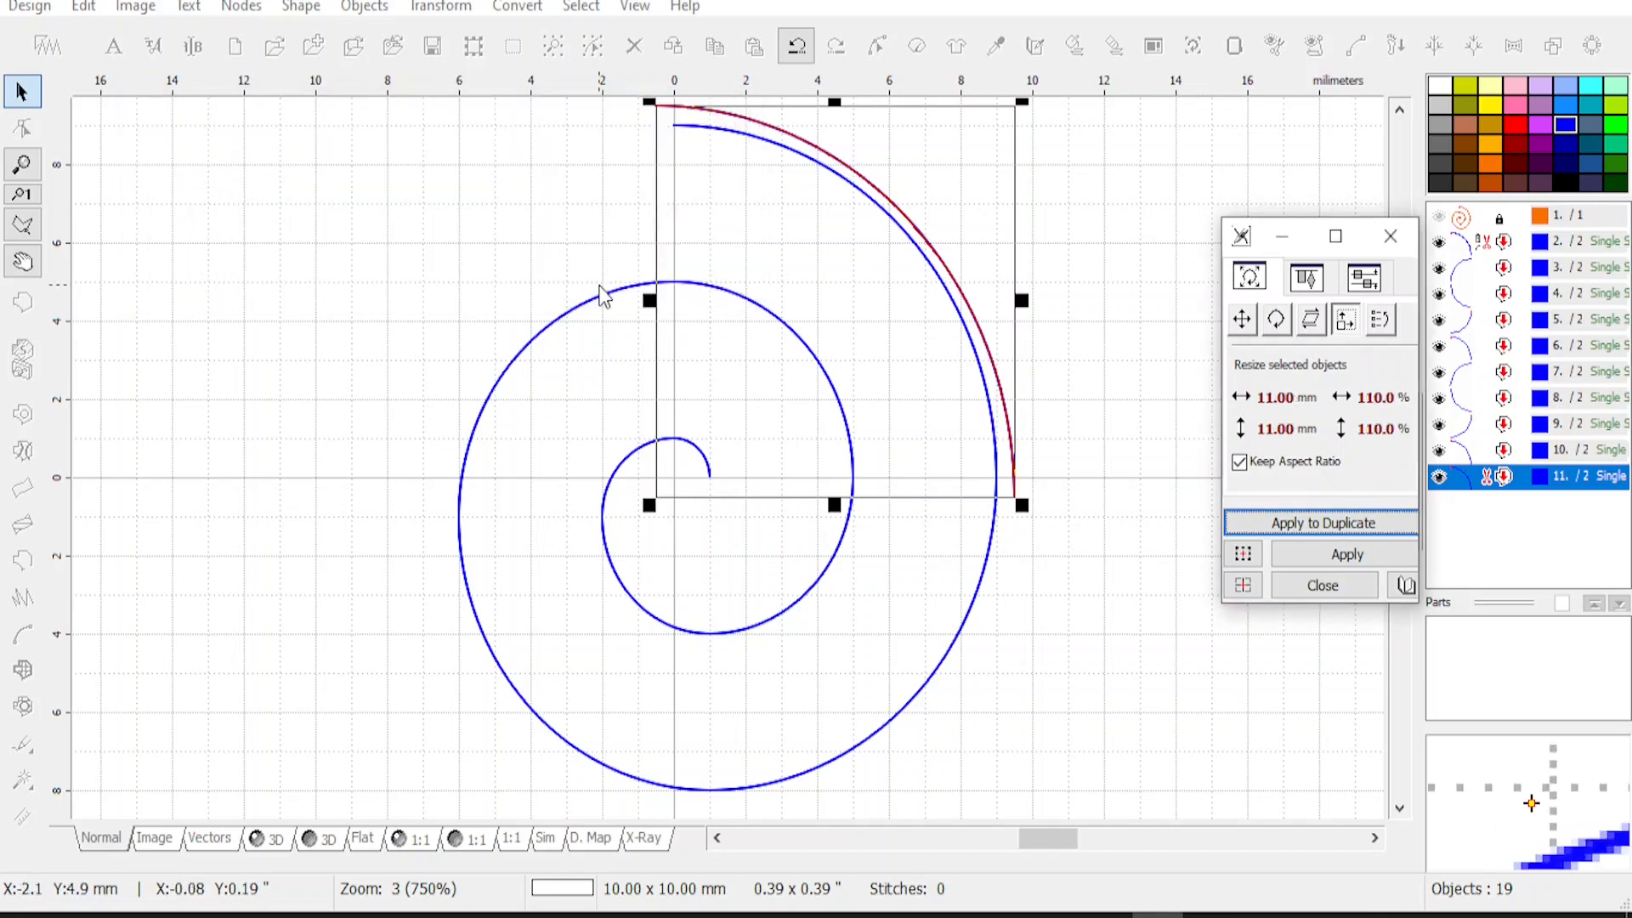
pyautogui.click(1252, 522)
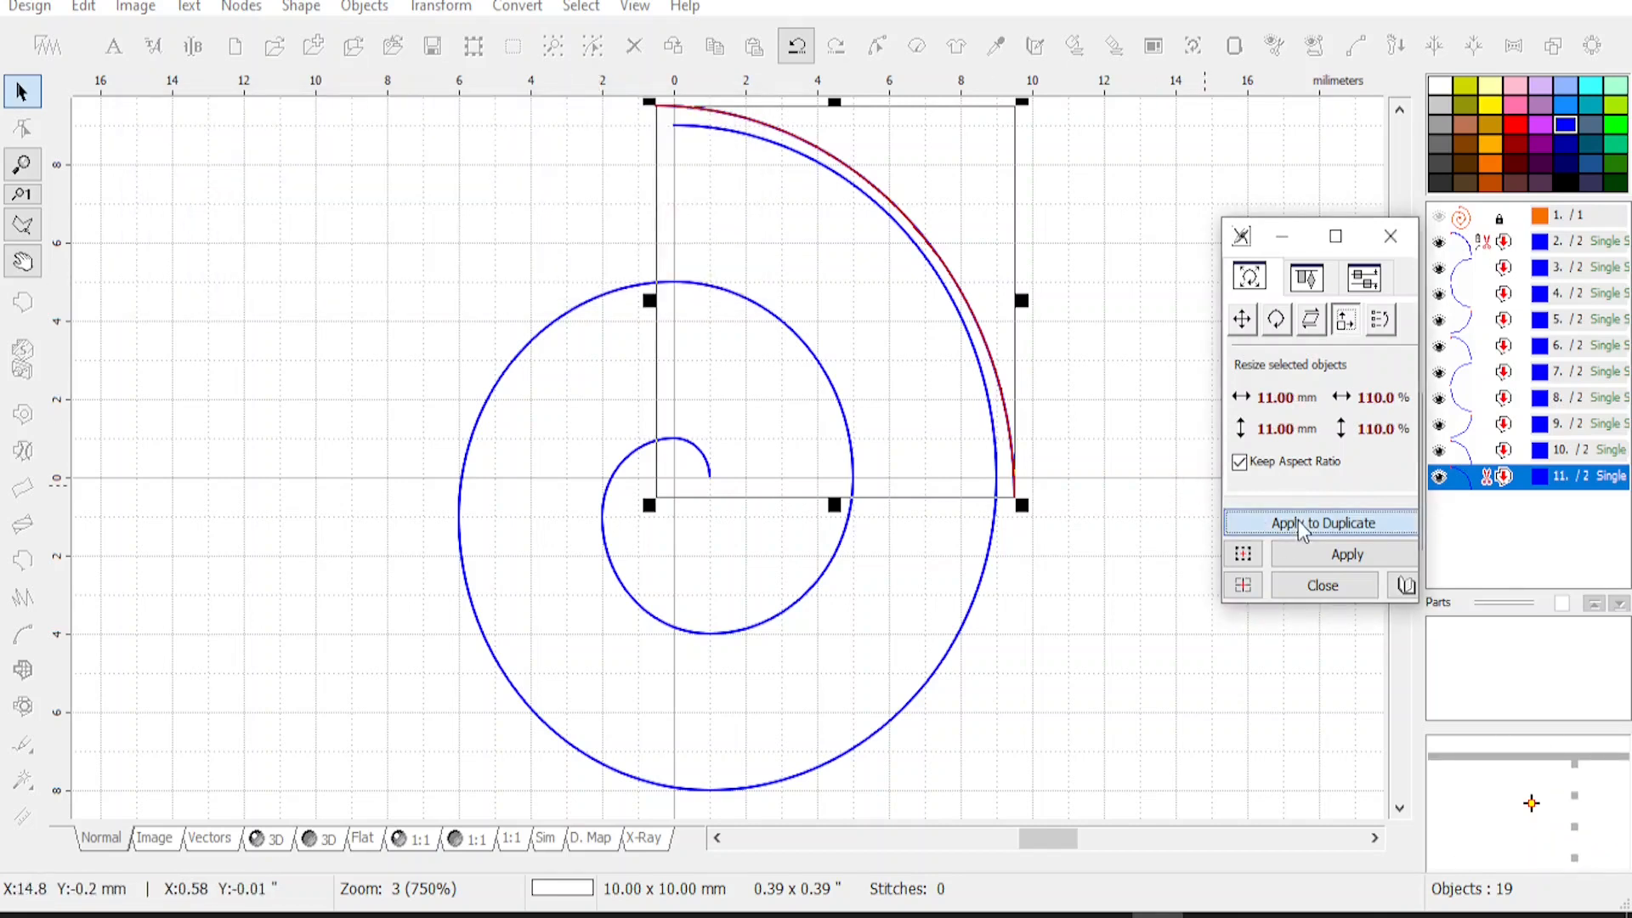
# Create a duplicate of the 11 mm arc resized to 12 mm and close the transformation window
pyautogui.click(1241, 397)
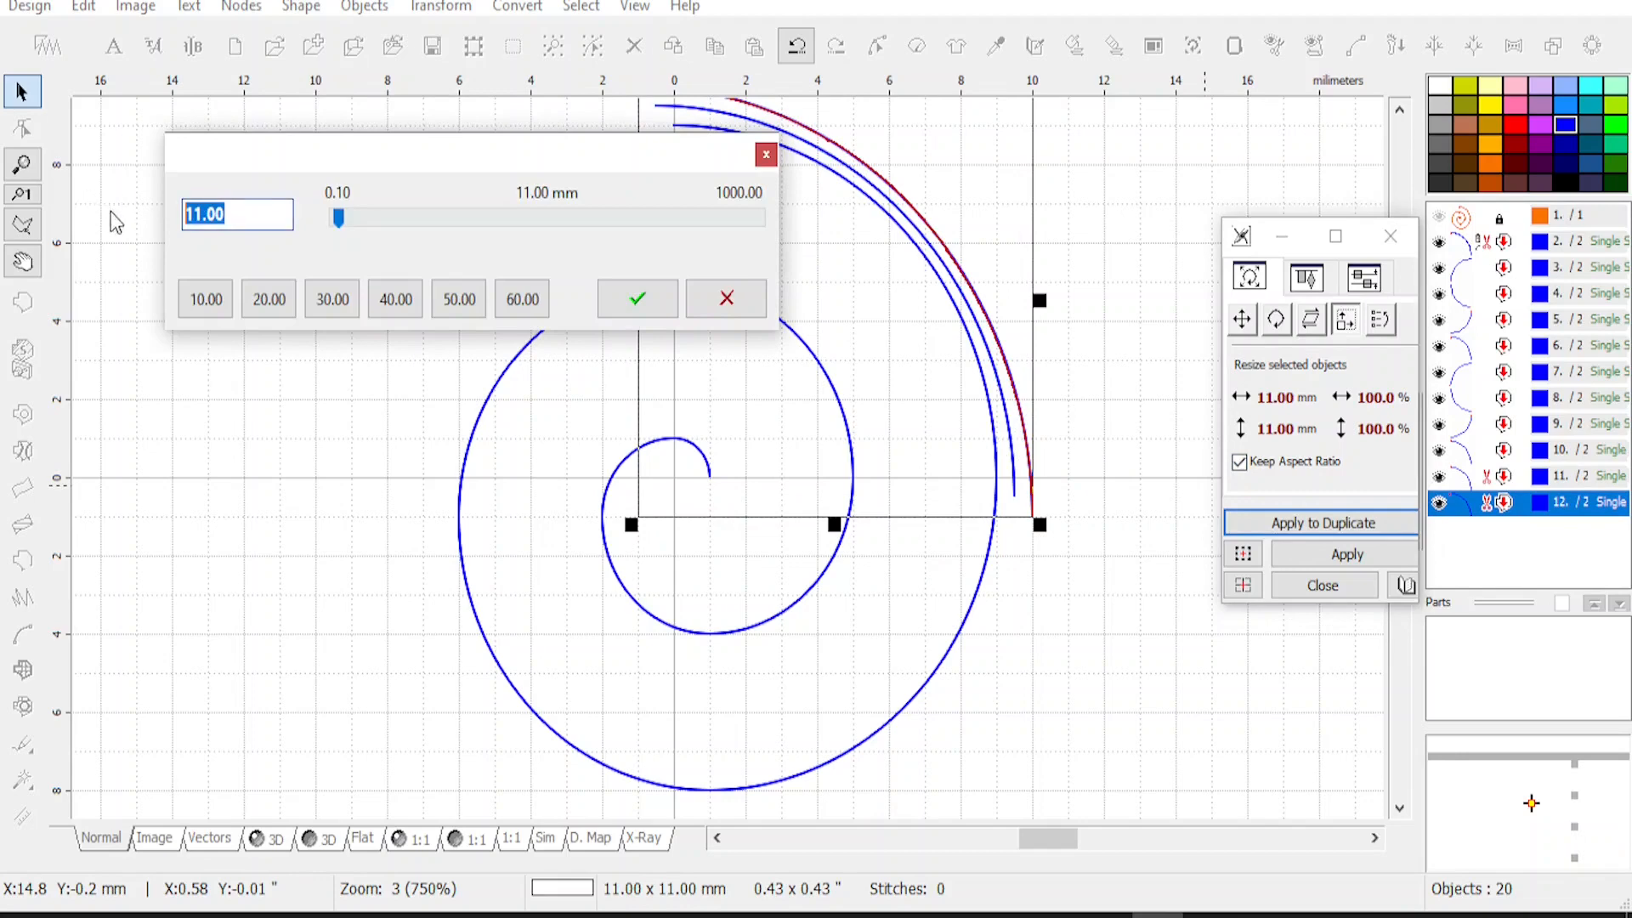
pyautogui.write('12')
pyautogui.click(638, 298)
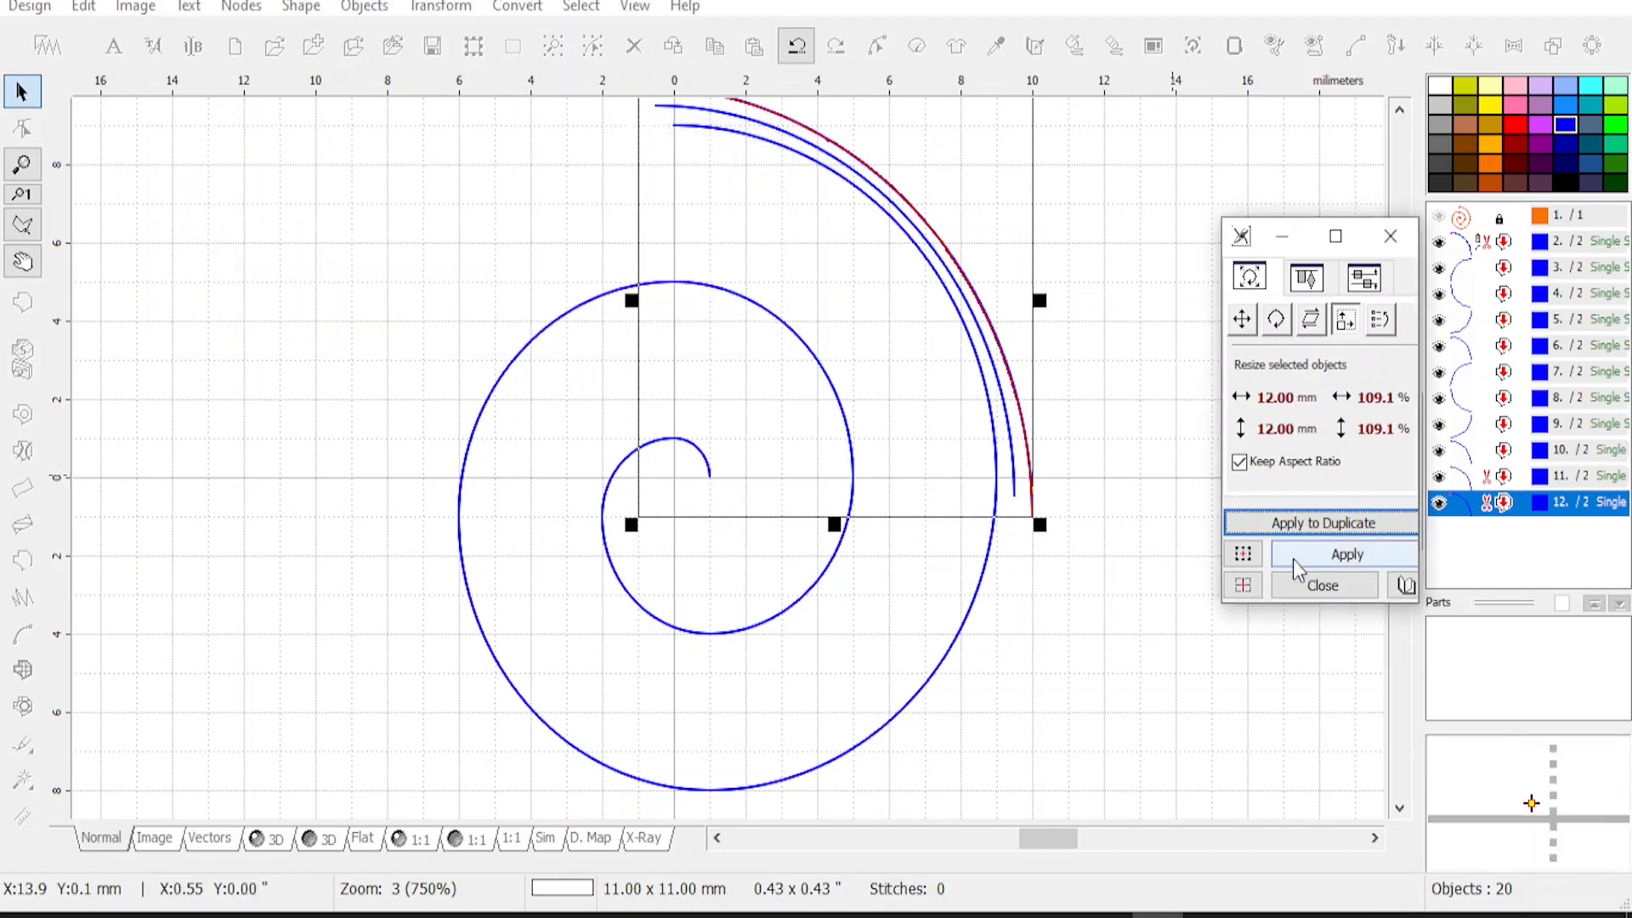
pyautogui.click(1346, 527)
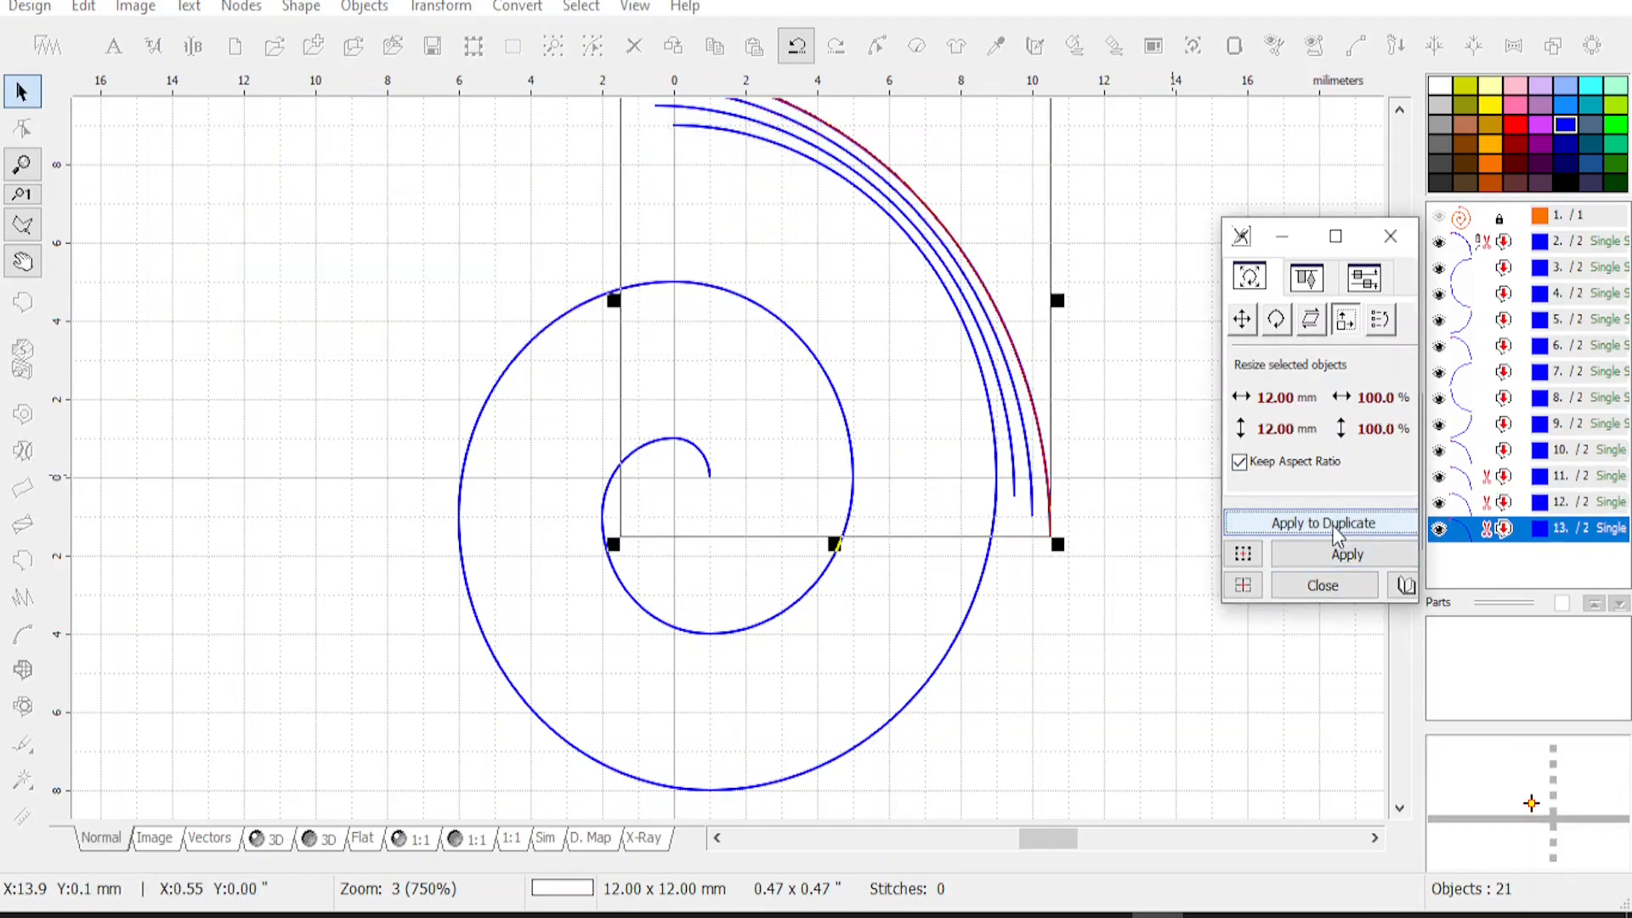
pyautogui.click(1323, 586)
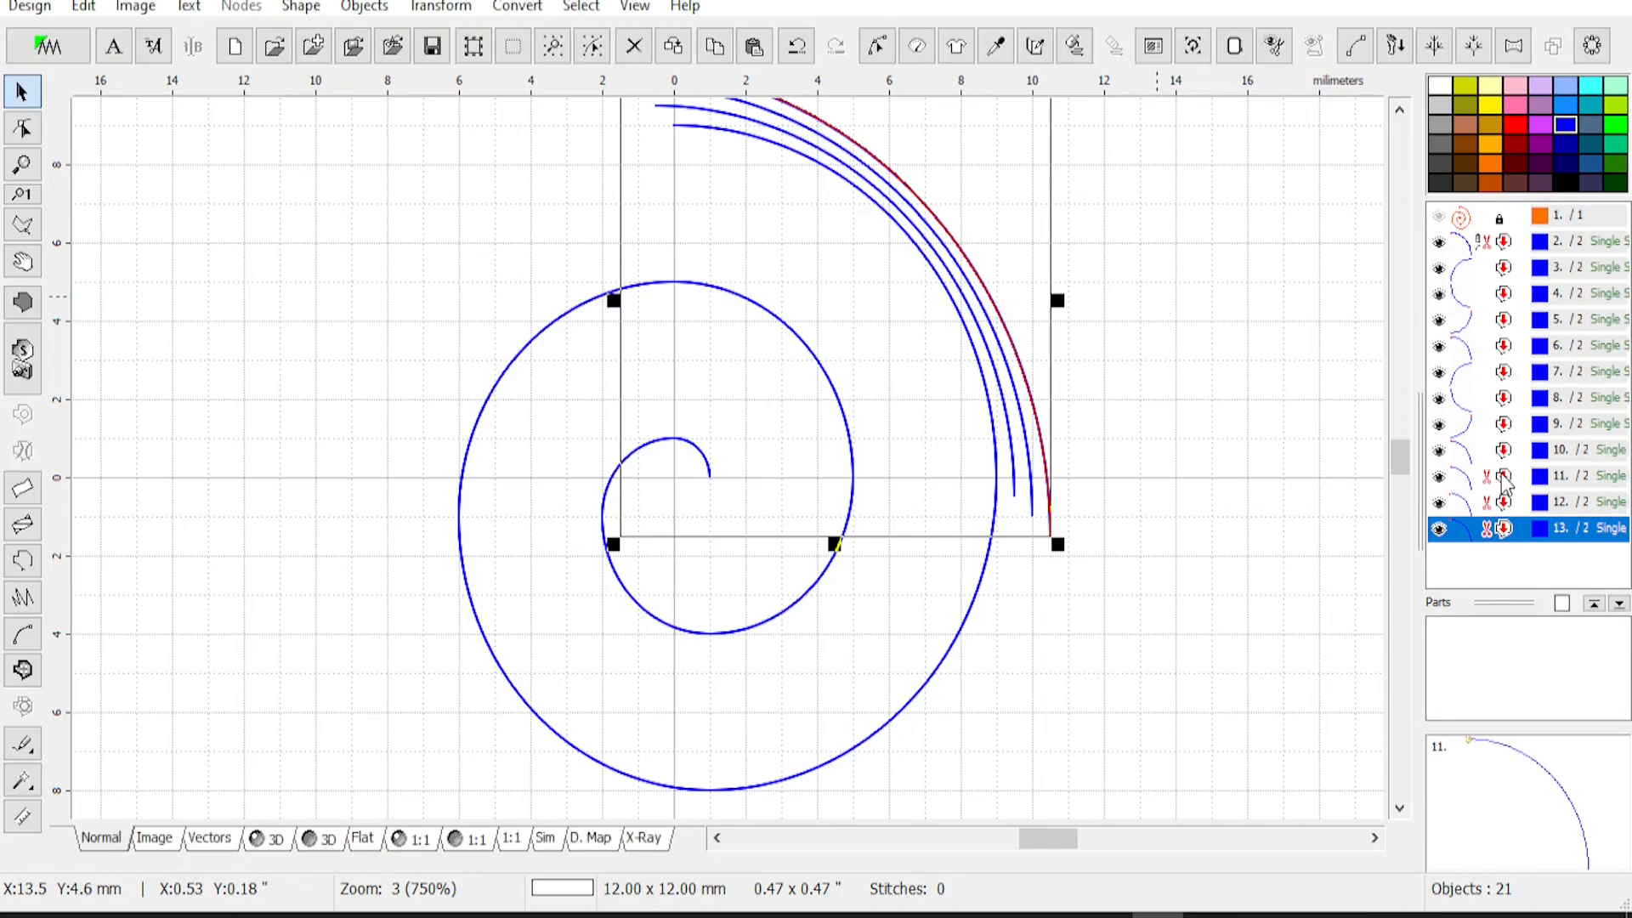
# Rotate the 10 mm blue arc, object 11, by 90 degrees
pyautogui.click(1491, 455)
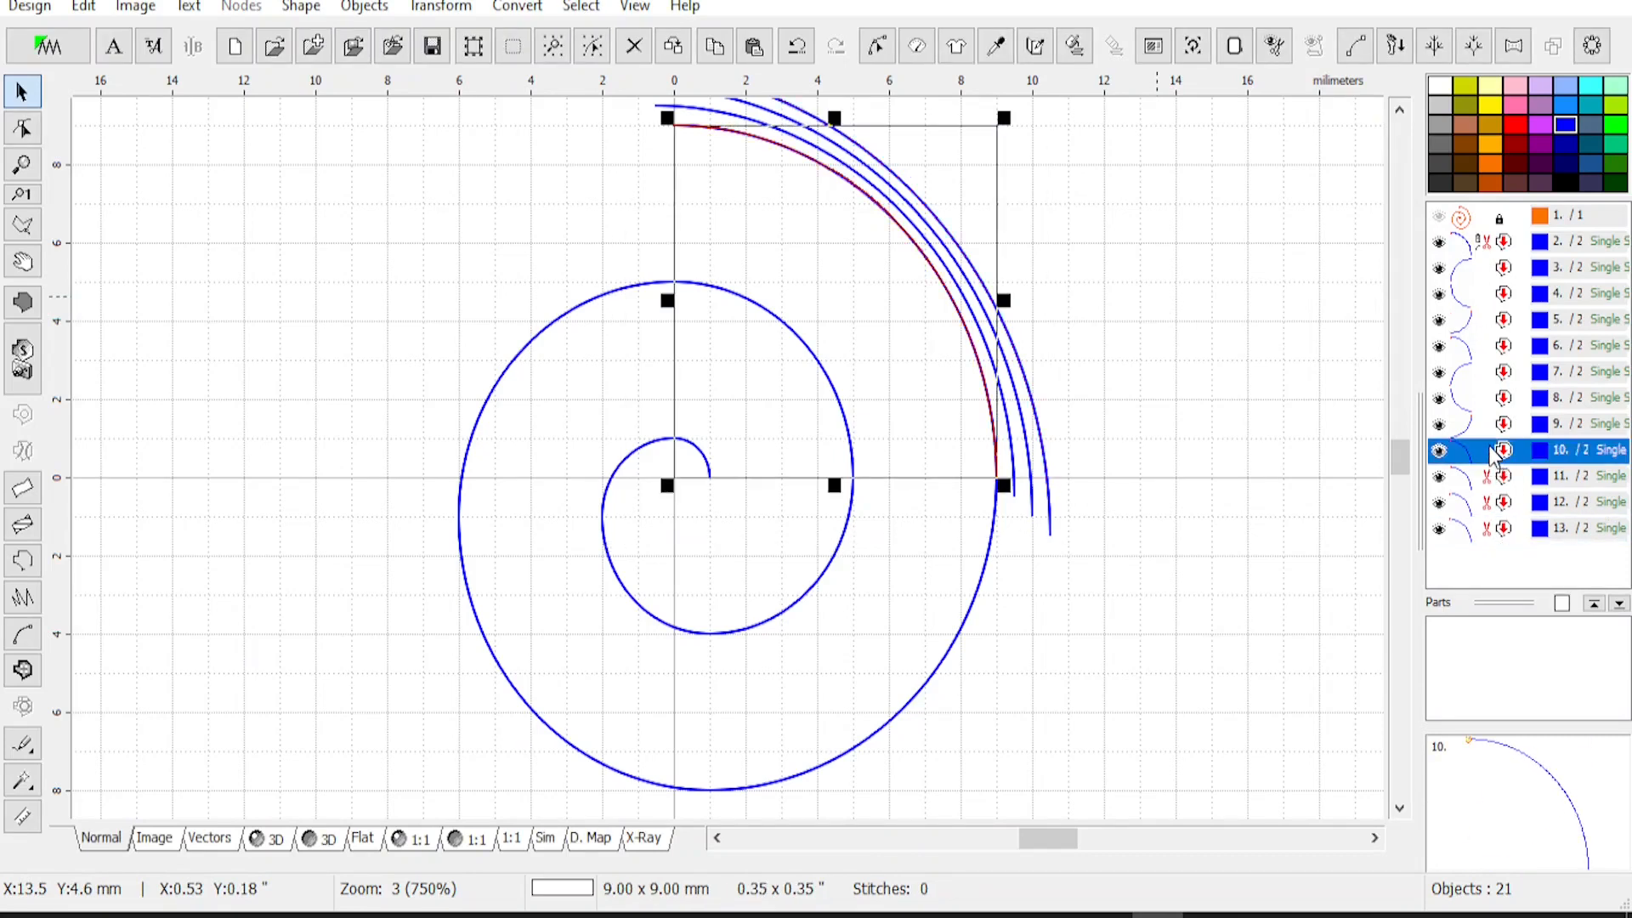
pyautogui.click(1495, 479)
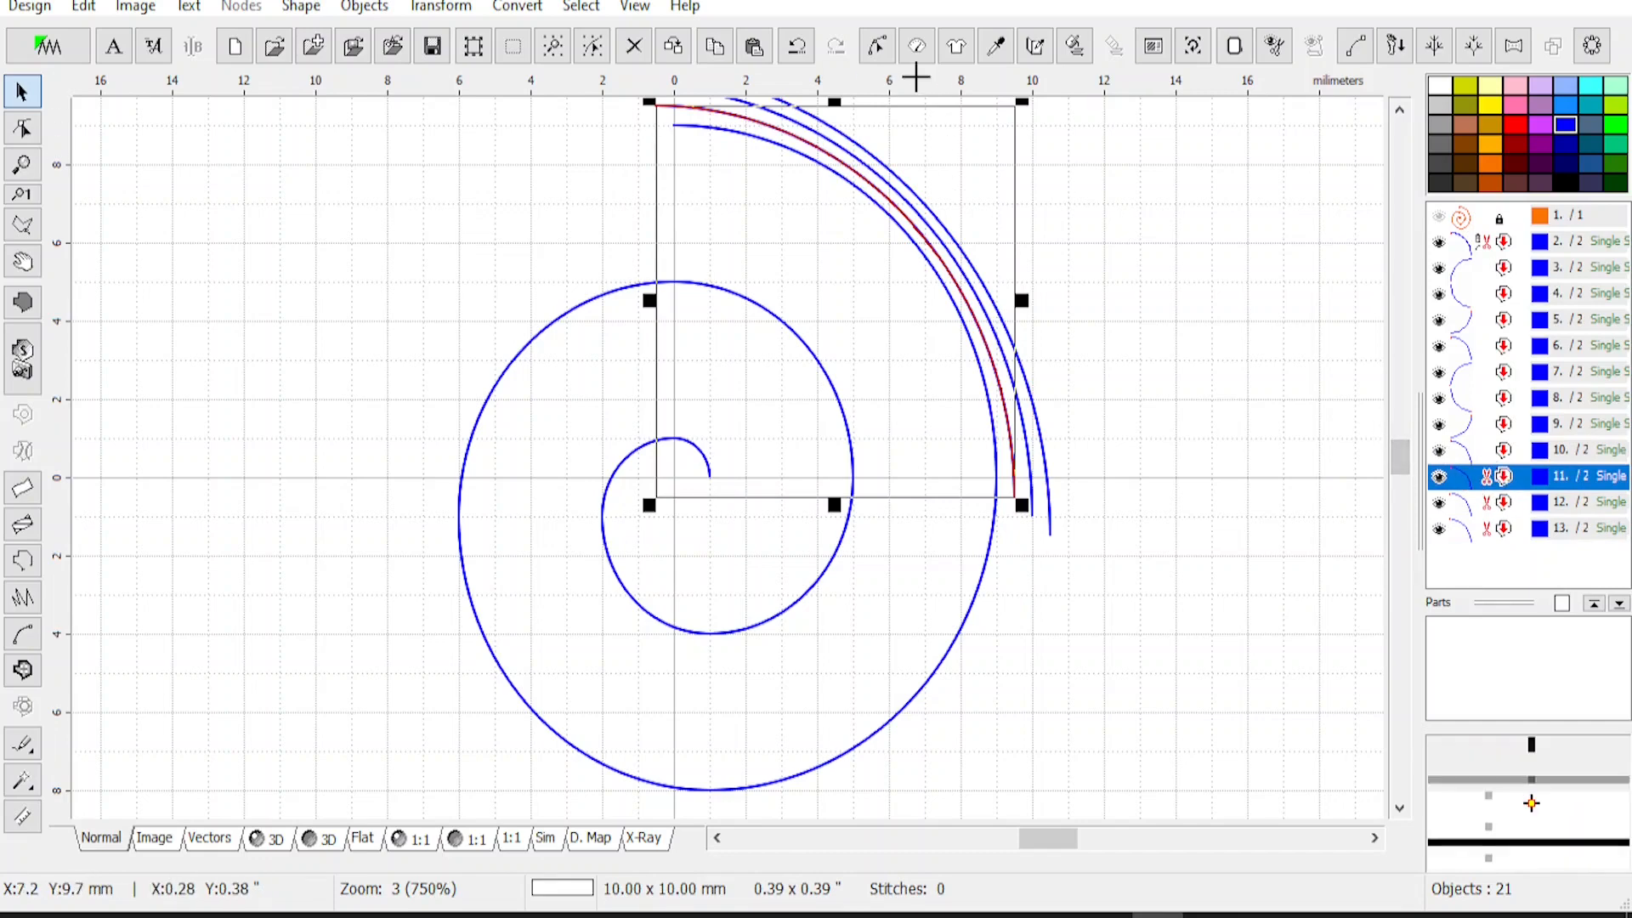
pyautogui.click(1193, 46)
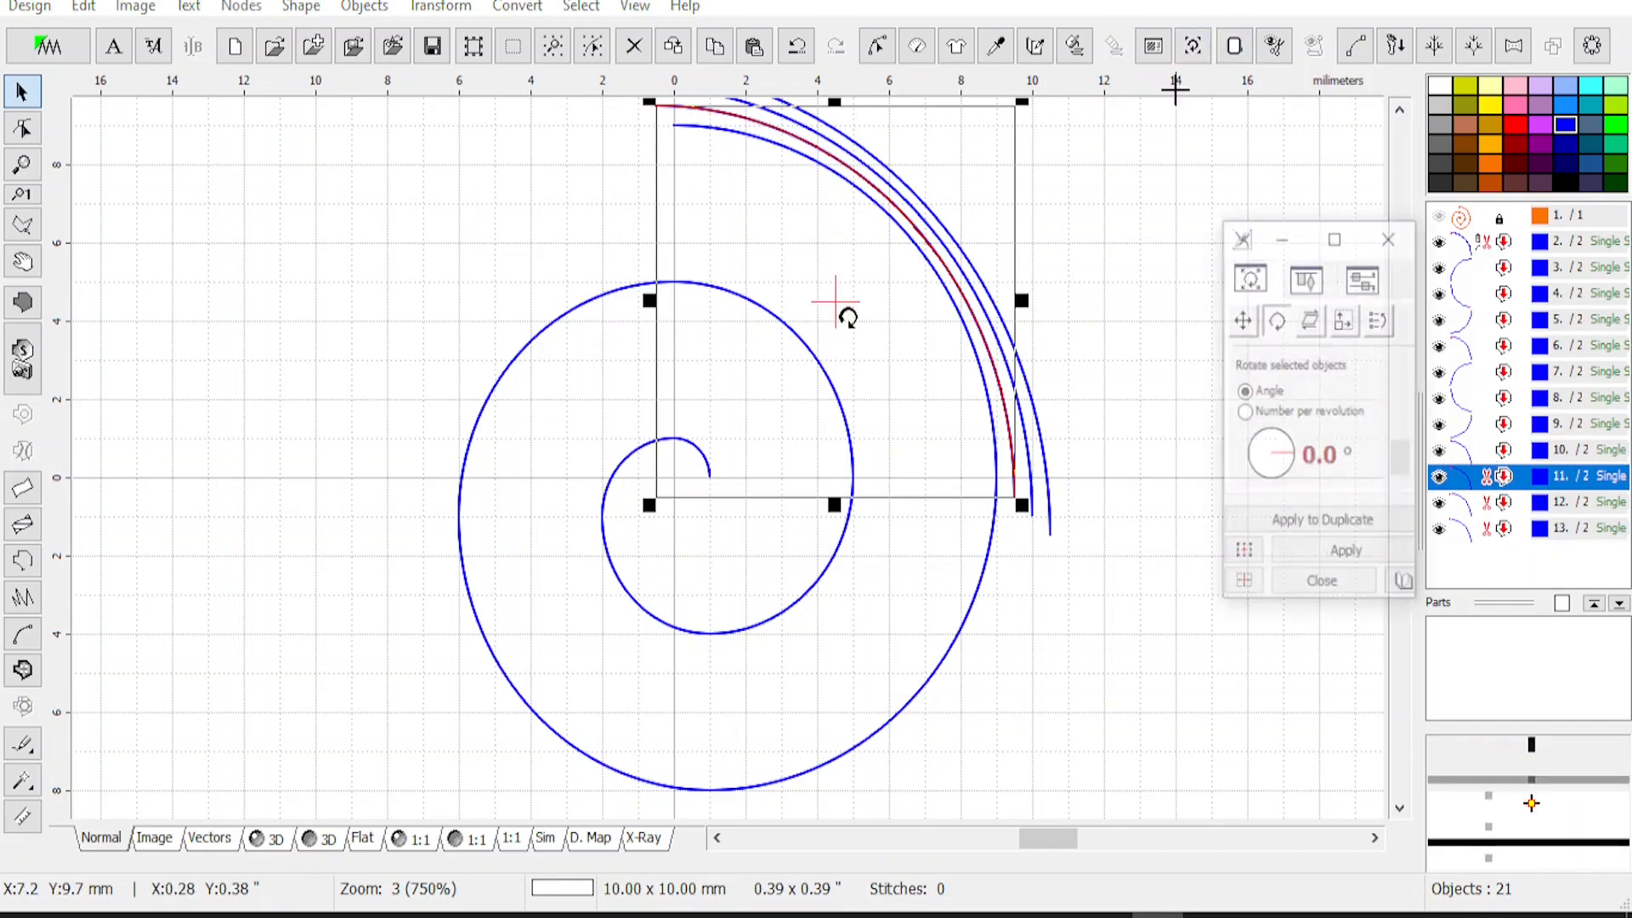
pyautogui.click(1343, 321)
pyautogui.click(1277, 321)
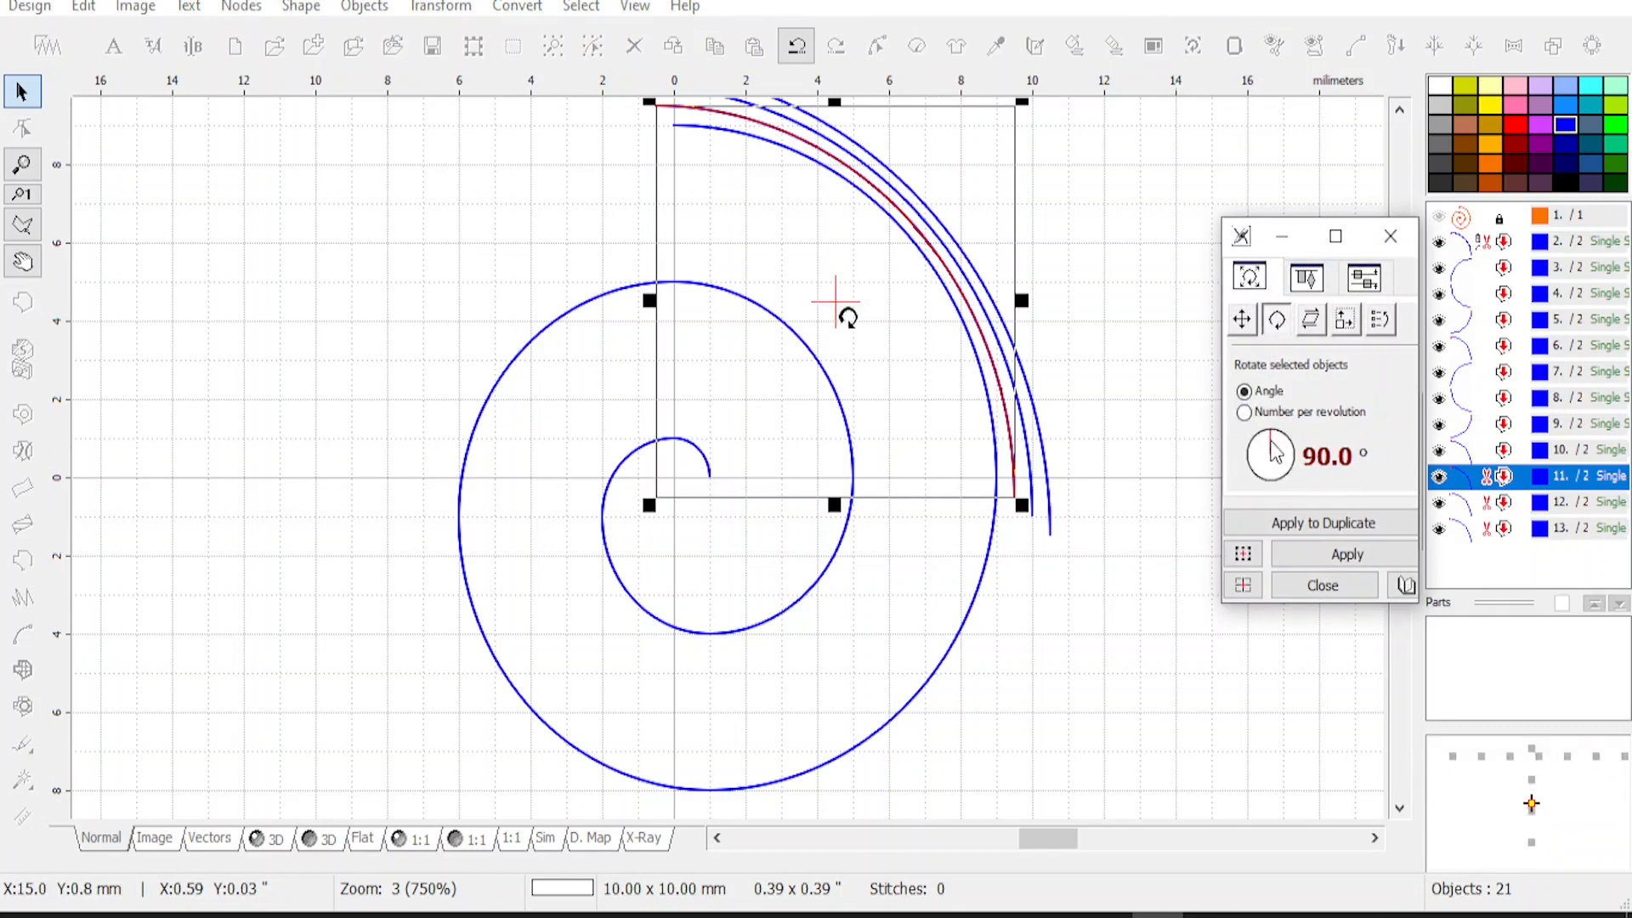
pyautogui.click(1322, 523)
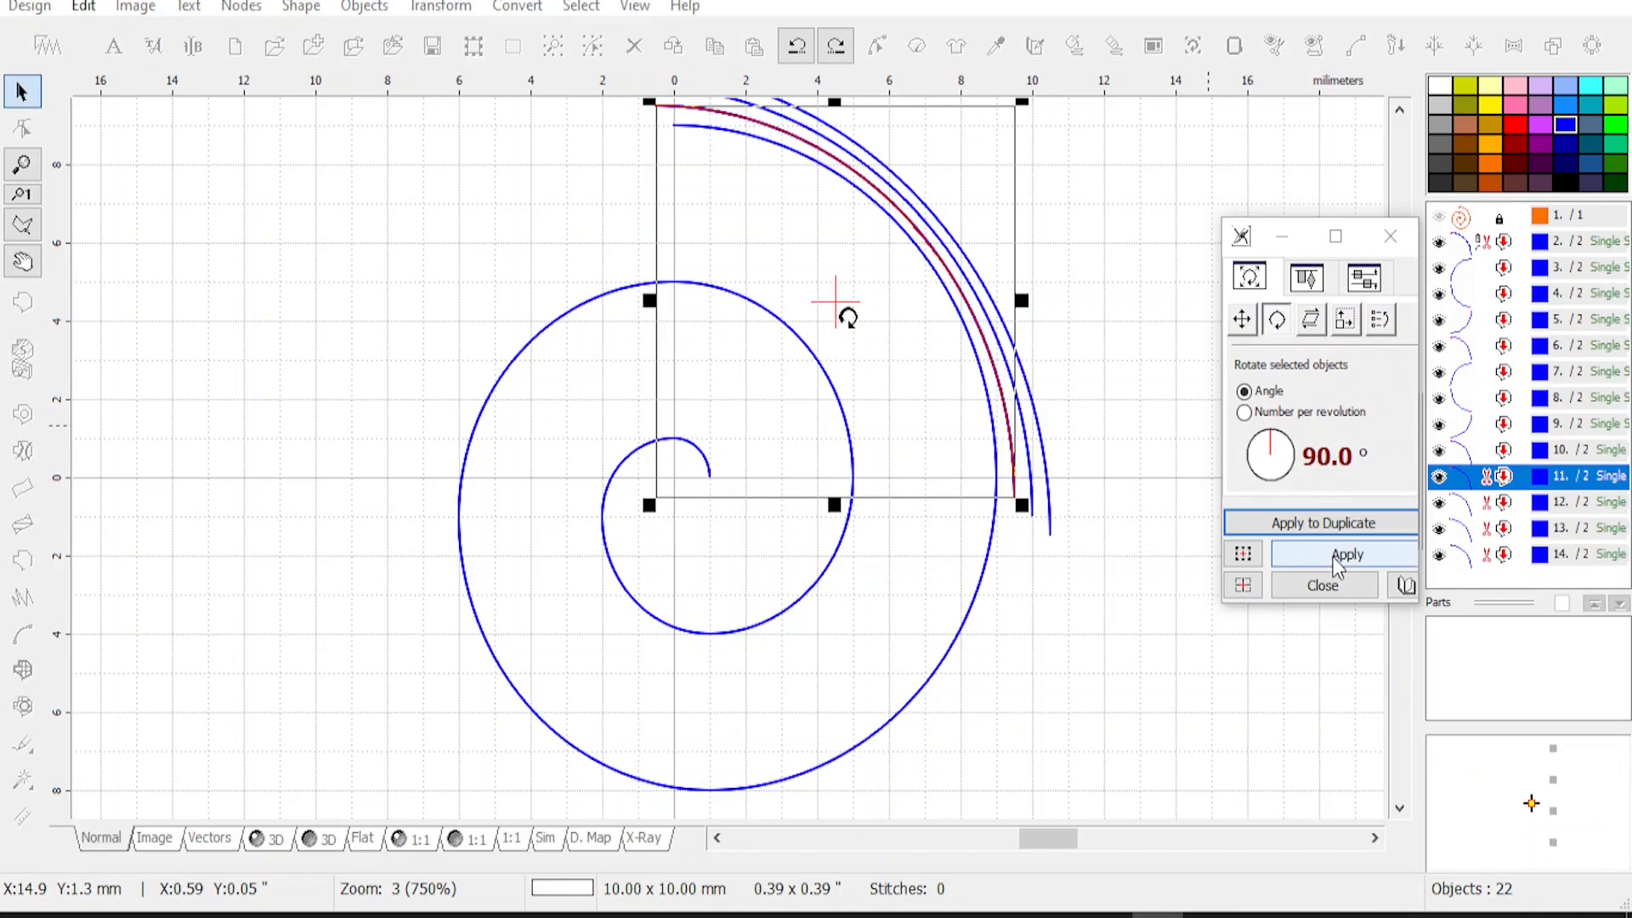
pyautogui.click(1338, 556)
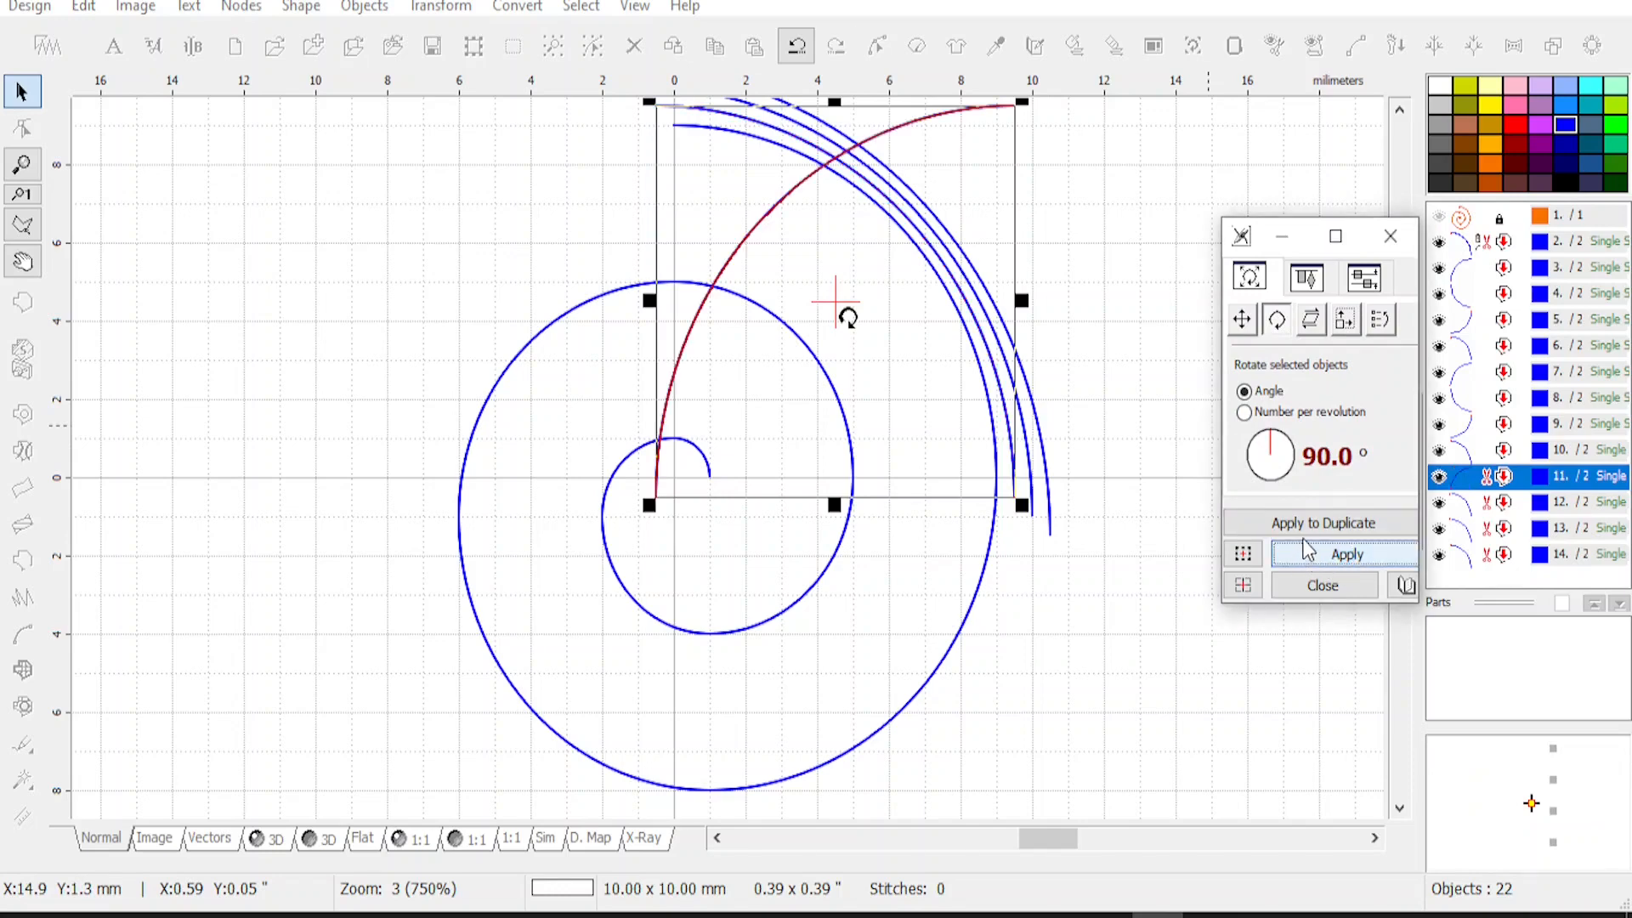
# Rotate the 11 mm blue arc, object 12, by 180 degrees
pyautogui.click(1503, 503)
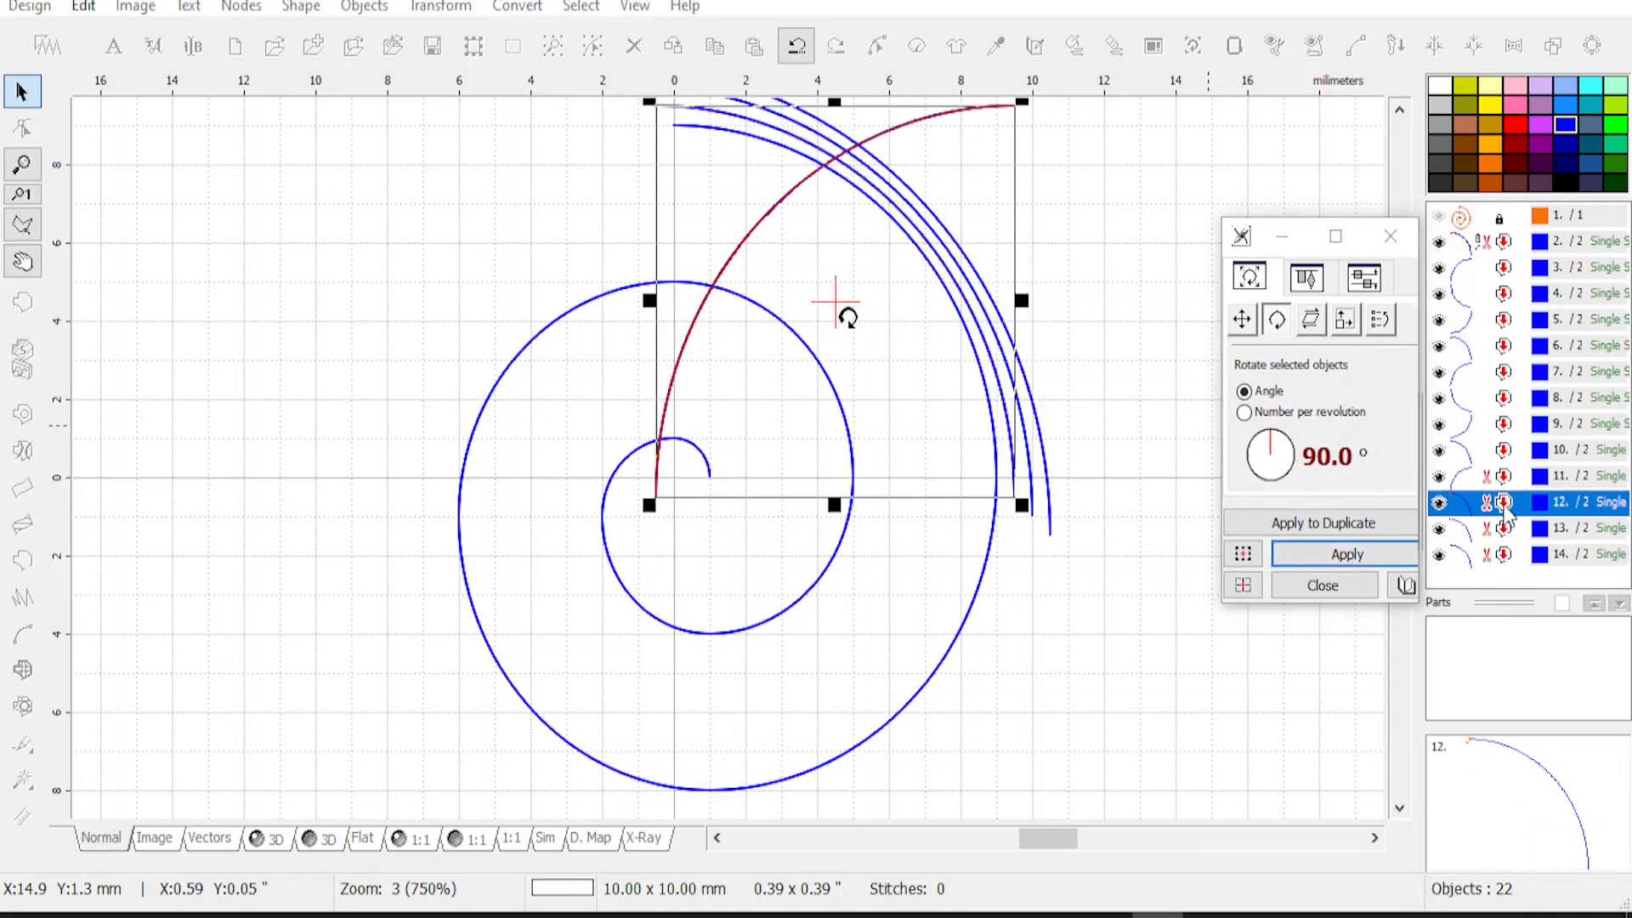
pyautogui.click(1272, 449)
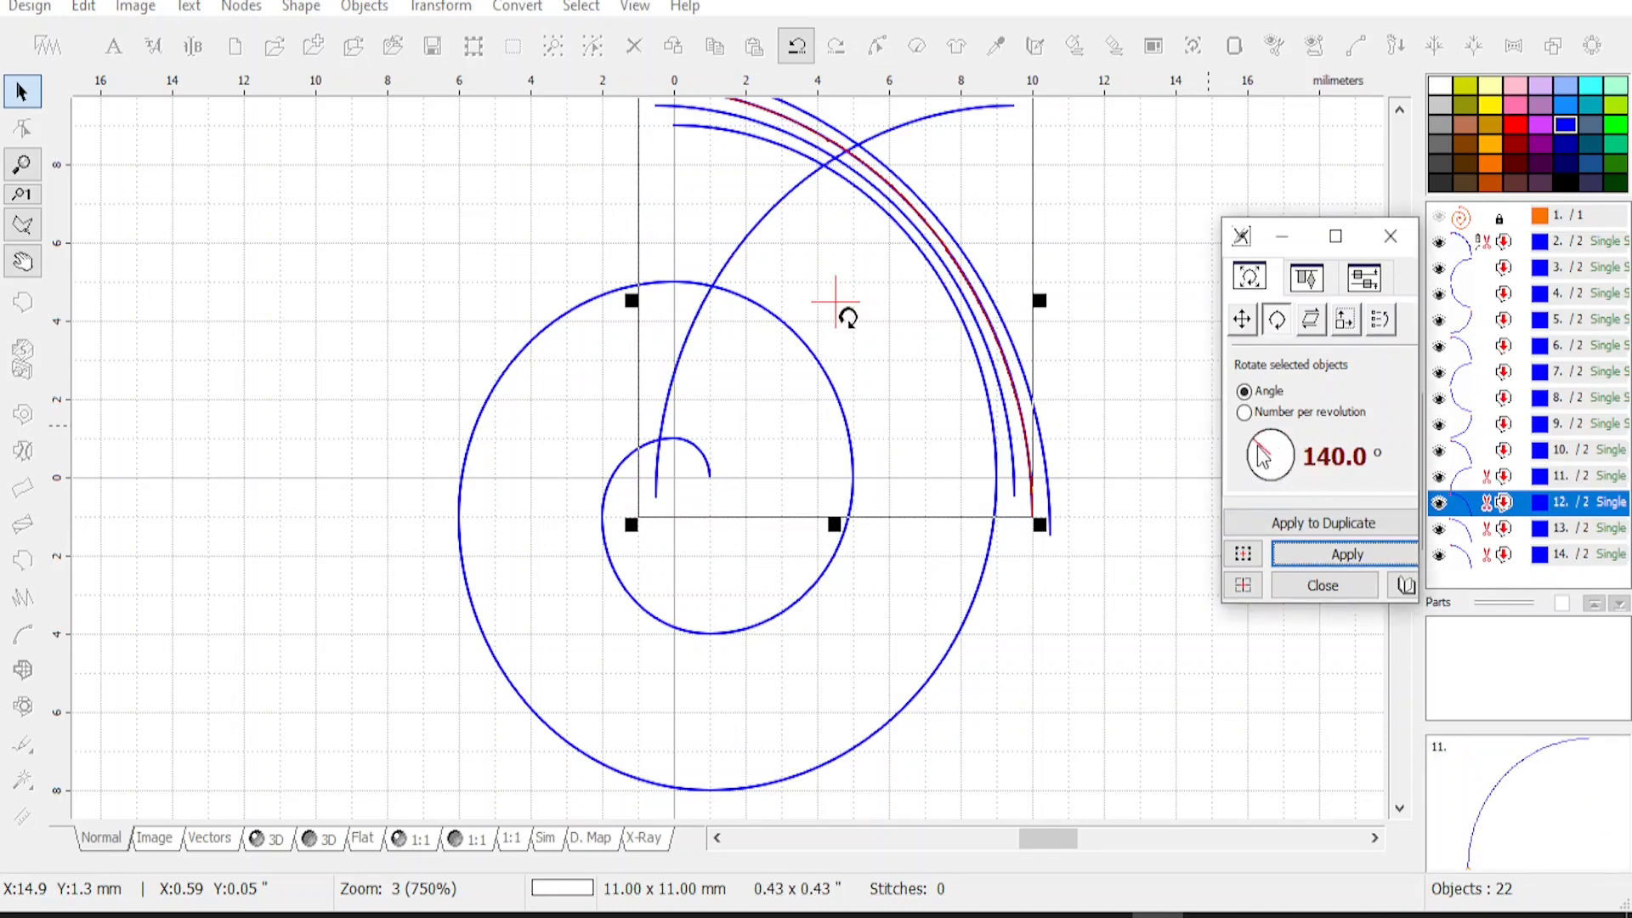
pyautogui.moveTo(1258, 464); pyautogui.dragTo(1256, 466)
pyautogui.click(1348, 555)
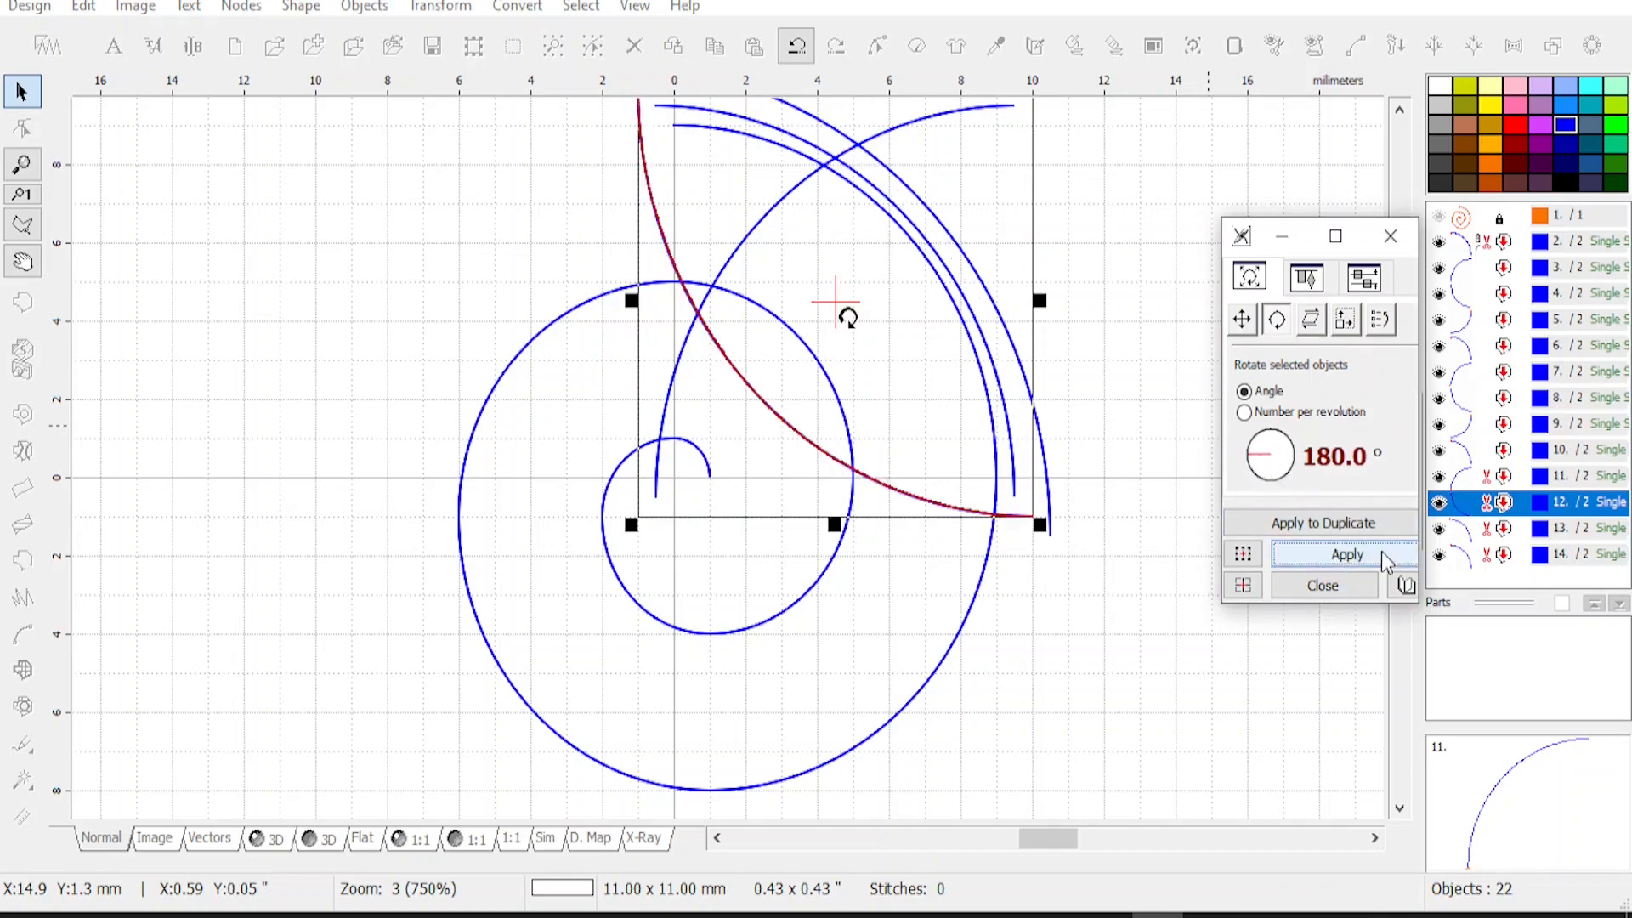
# Rotate the 12 mm blue arc, object 13, by -90 degrees and close the transformation window
pyautogui.click(1494, 528)
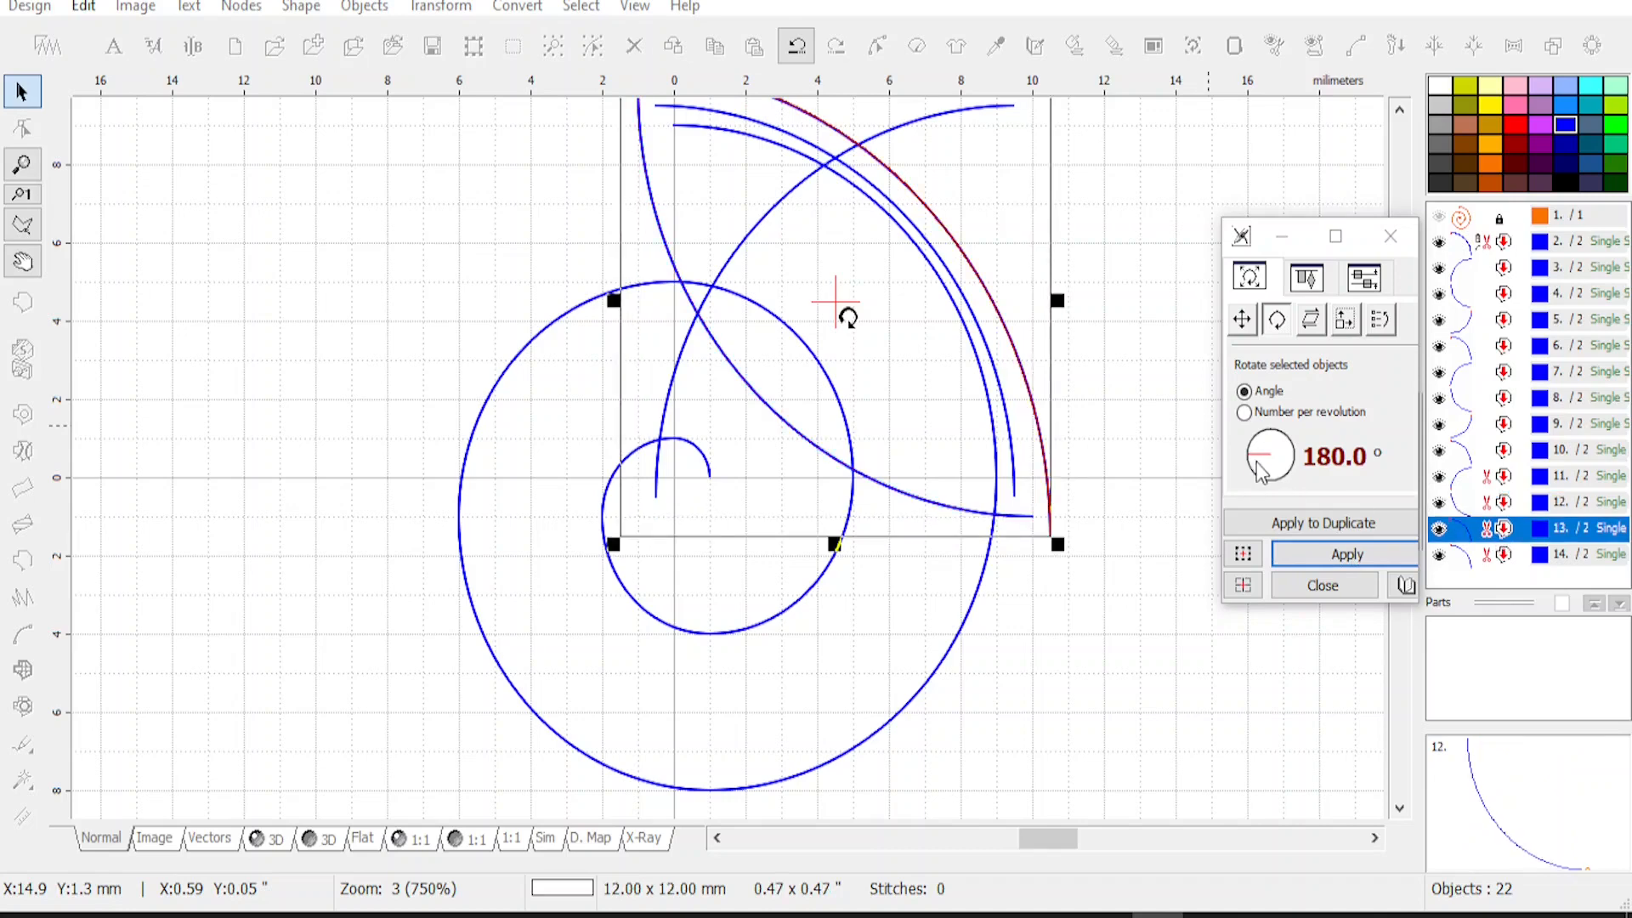
pyautogui.moveTo(1254, 465); pyautogui.dragTo(1275, 480)
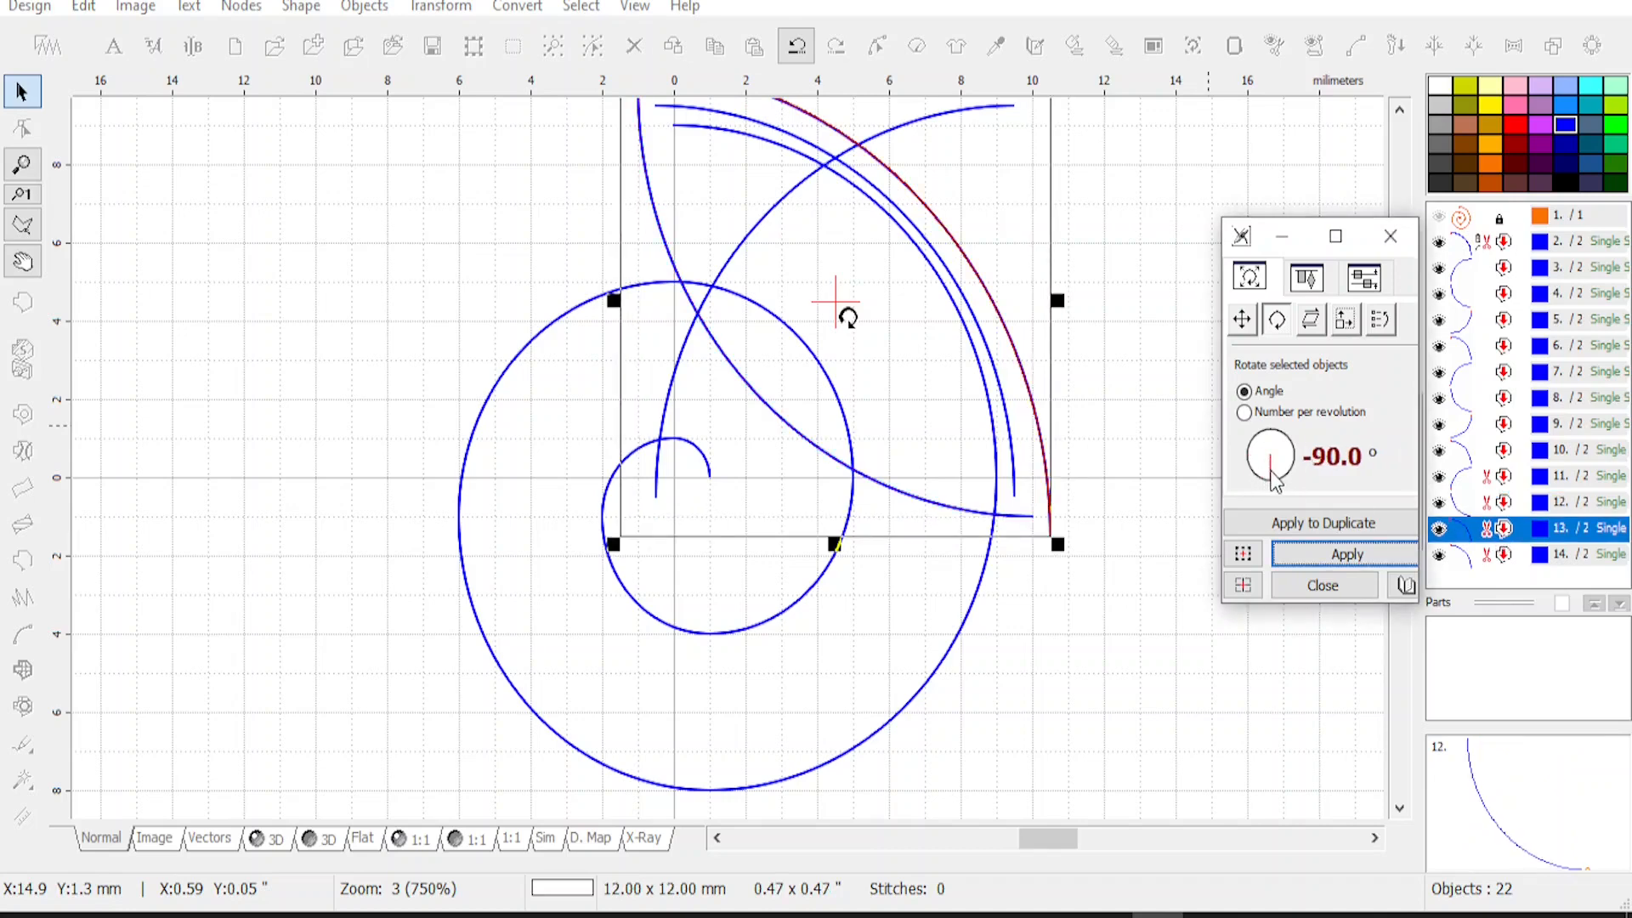
pyautogui.click(1335, 557)
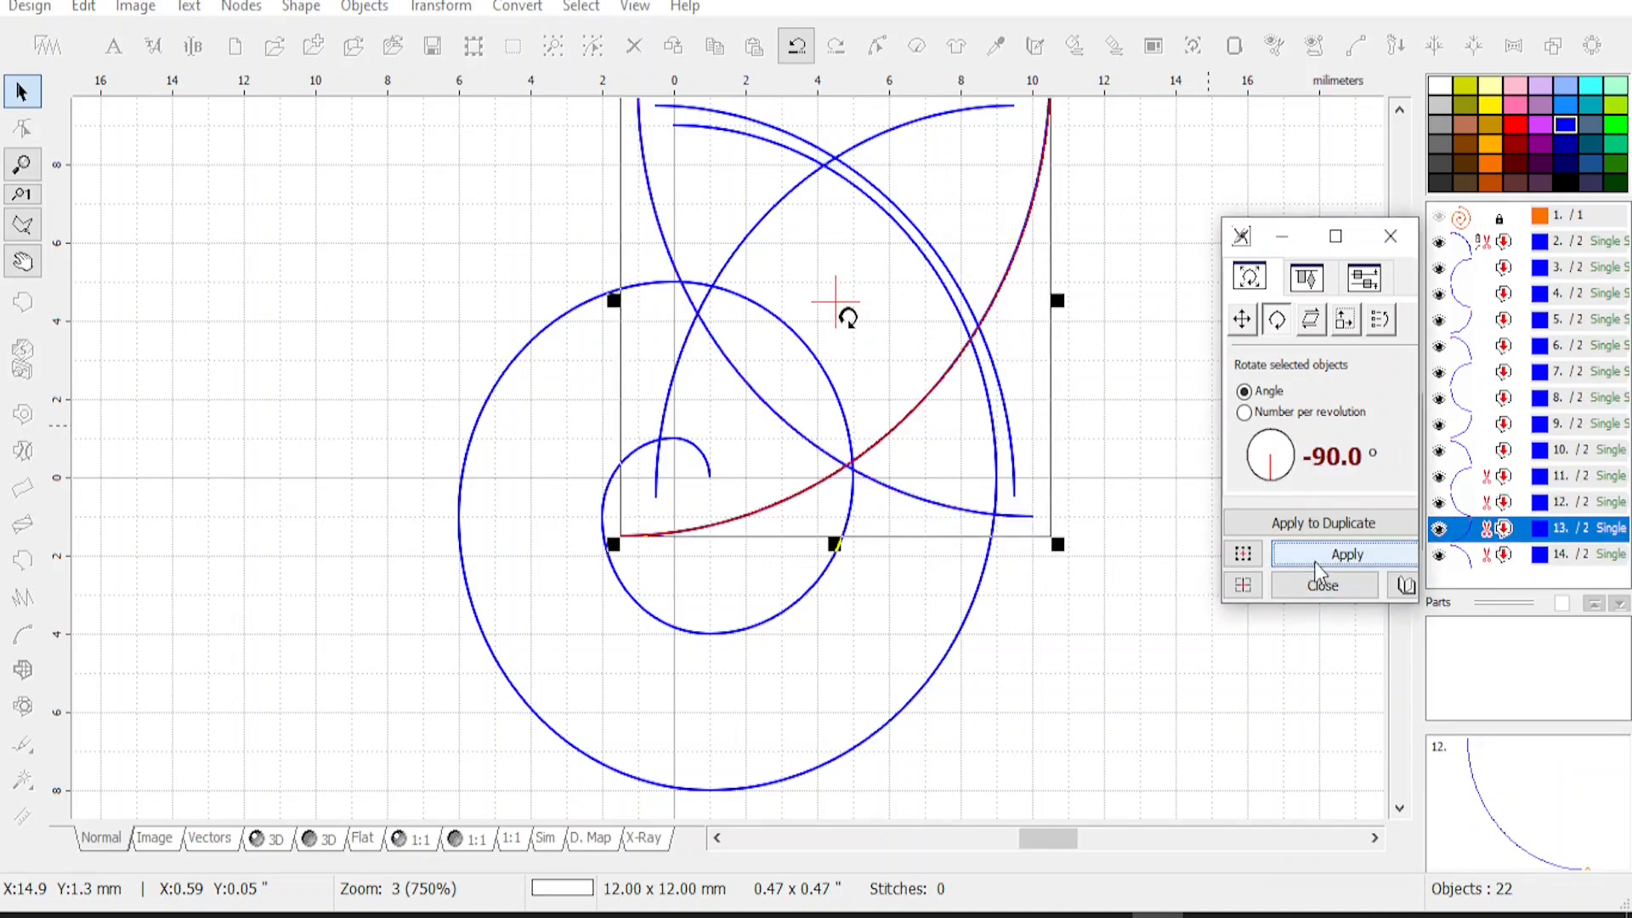
pyautogui.click(1501, 556)
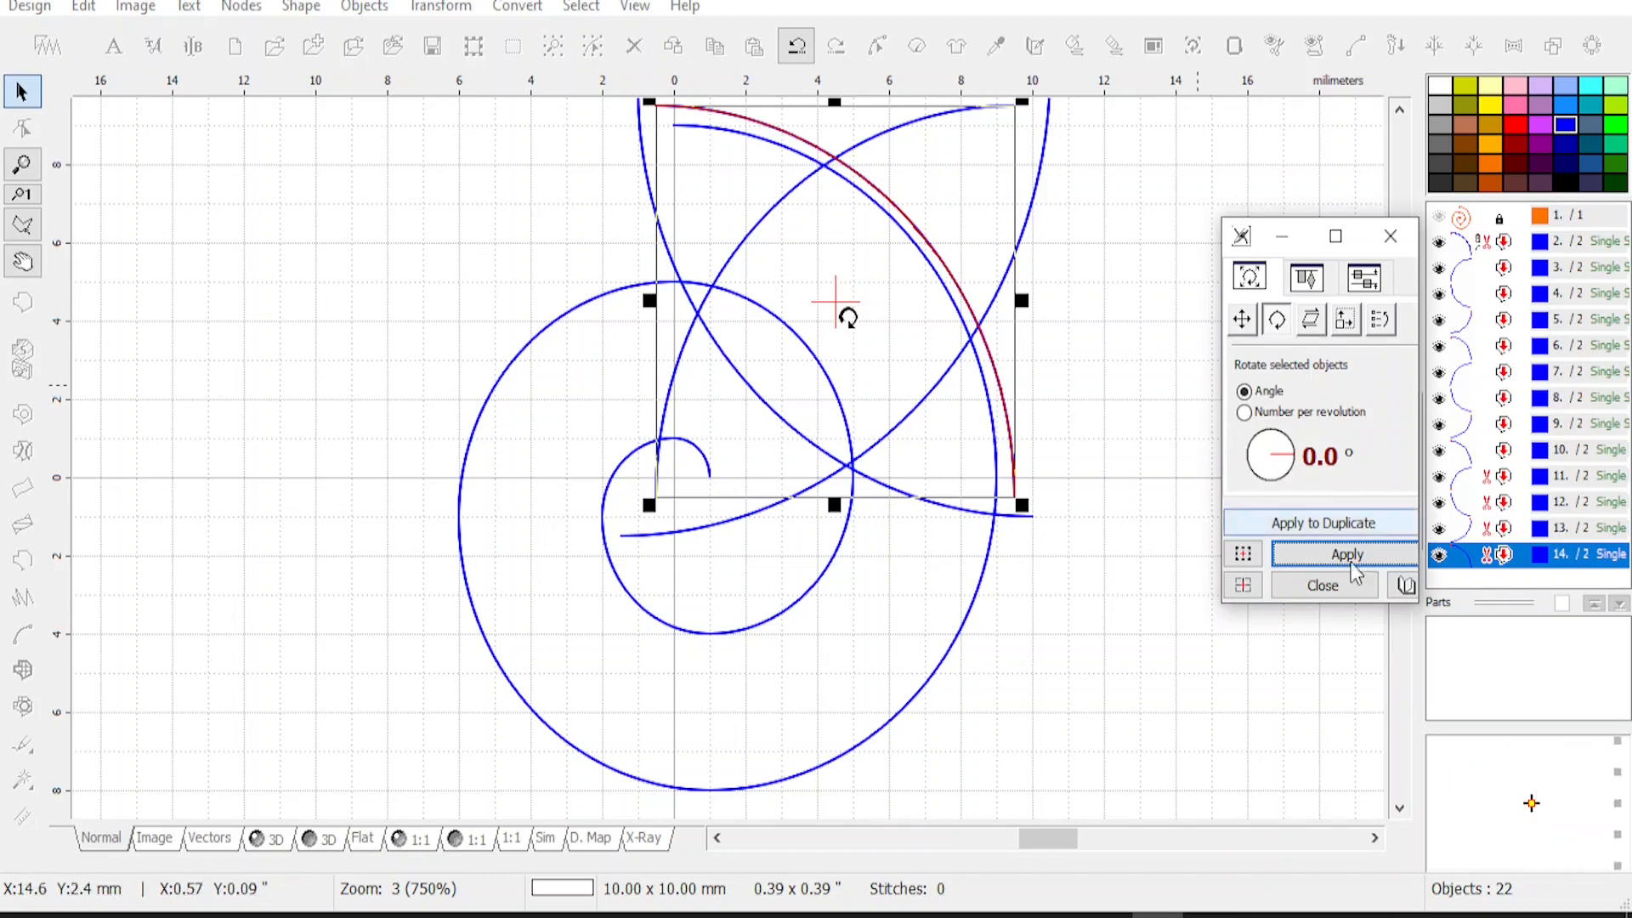
pyautogui.click(1323, 586)
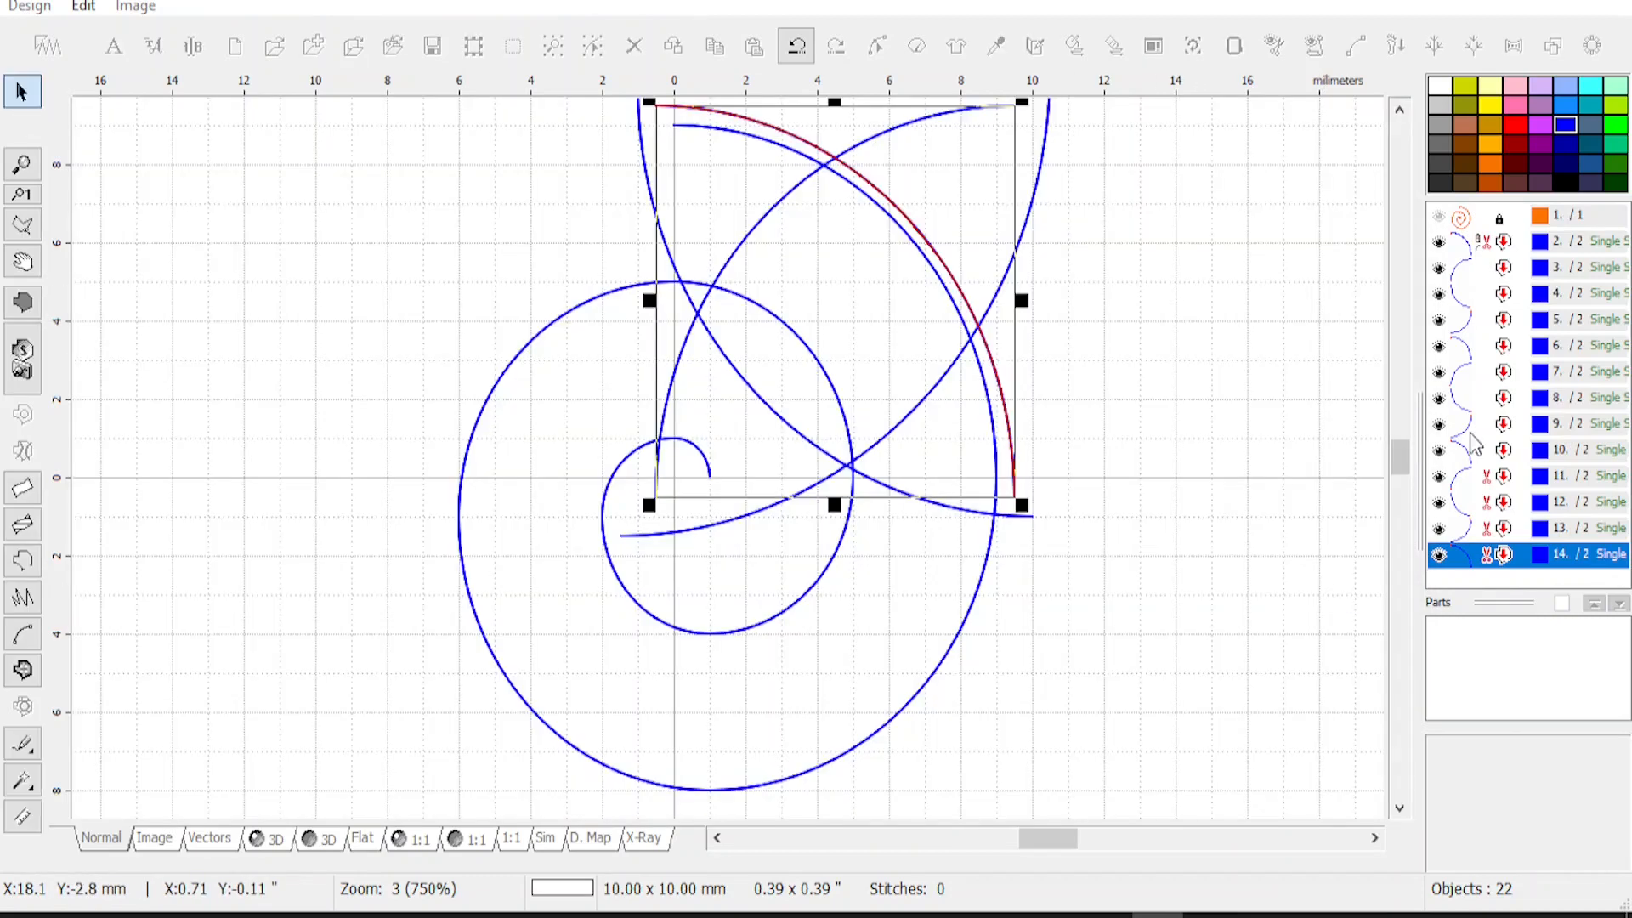
# Snap the rotated 10 mm arc, object 11, to the end of the previous arc in the spiral
pyautogui.click(1469, 425)
pyautogui.click(1477, 450)
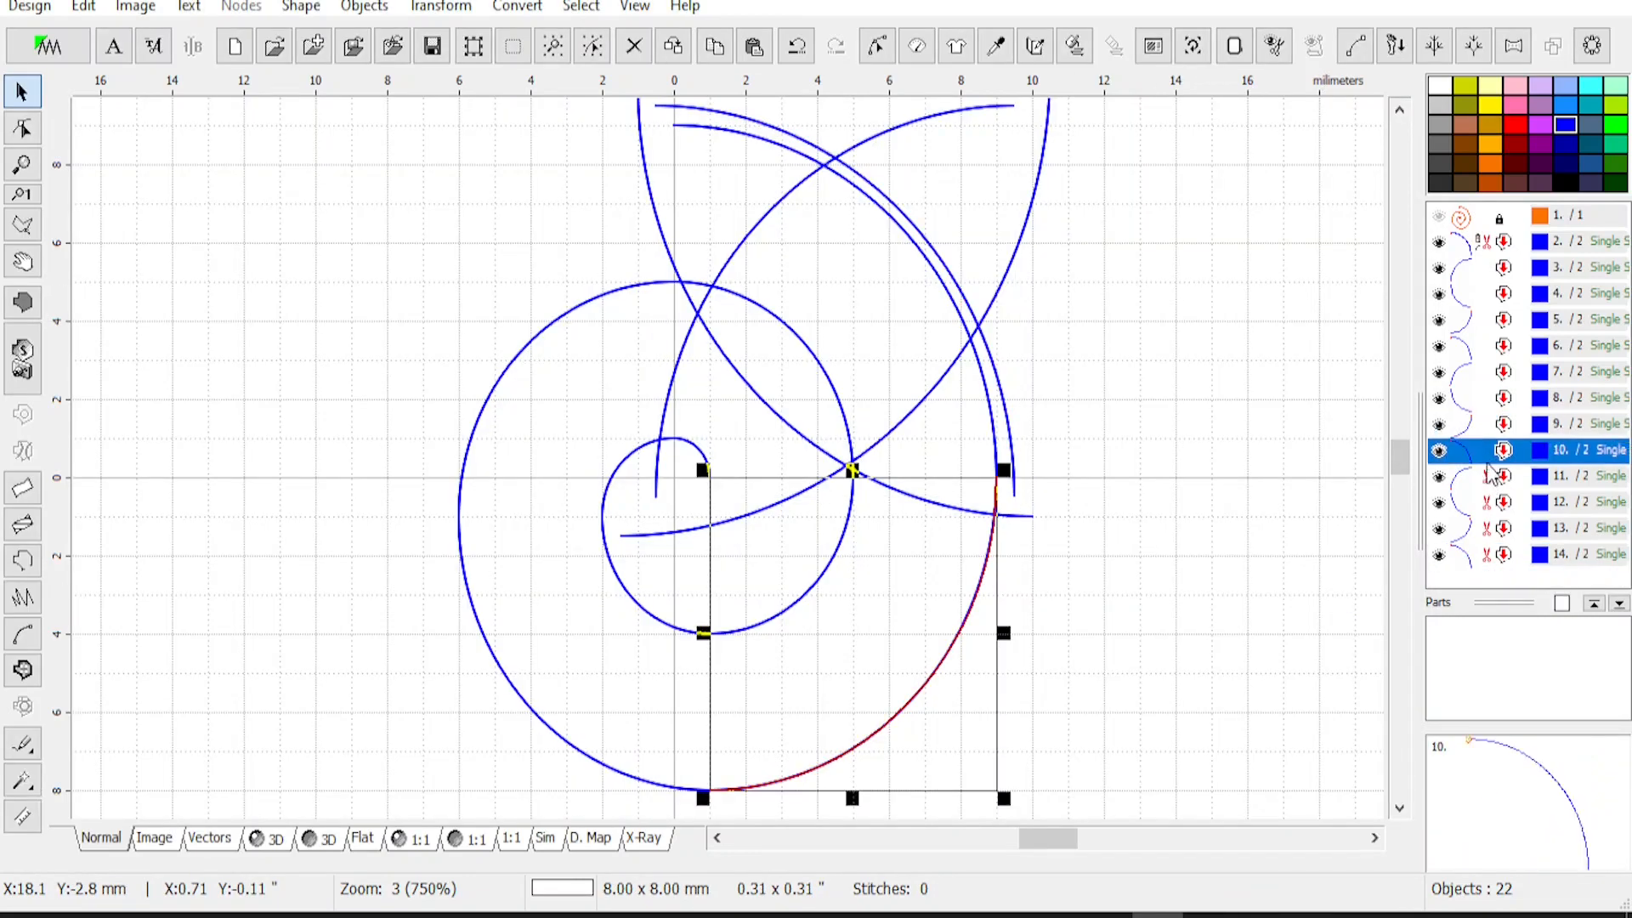
pyautogui.click(1489, 477)
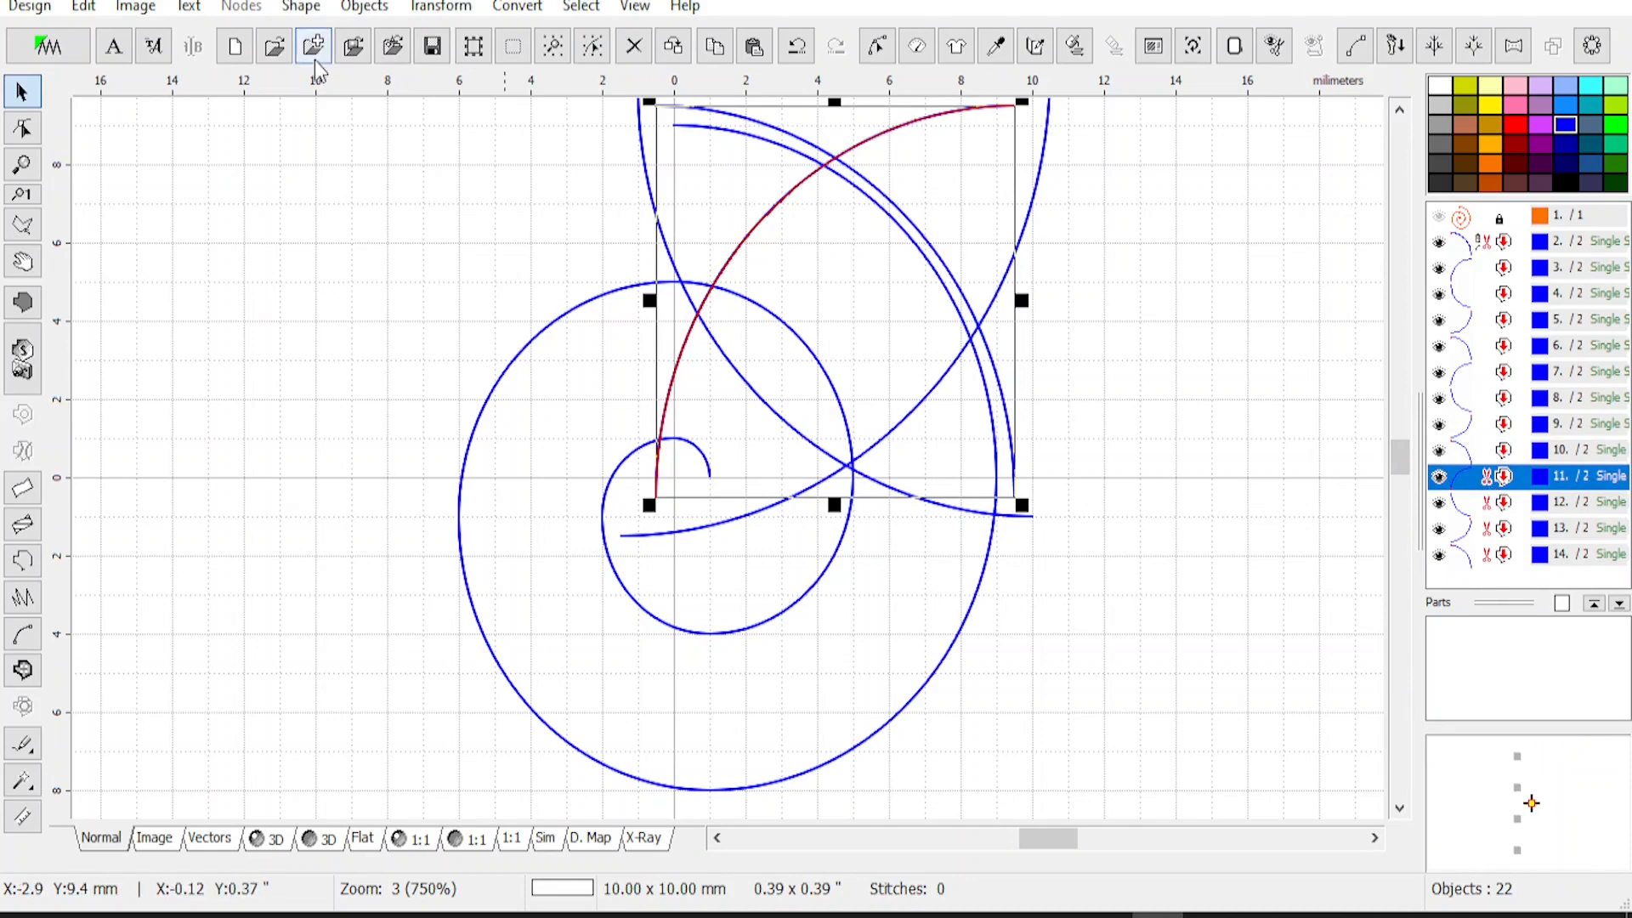
pyautogui.click(441, 7)
pyautogui.click(458, 37)
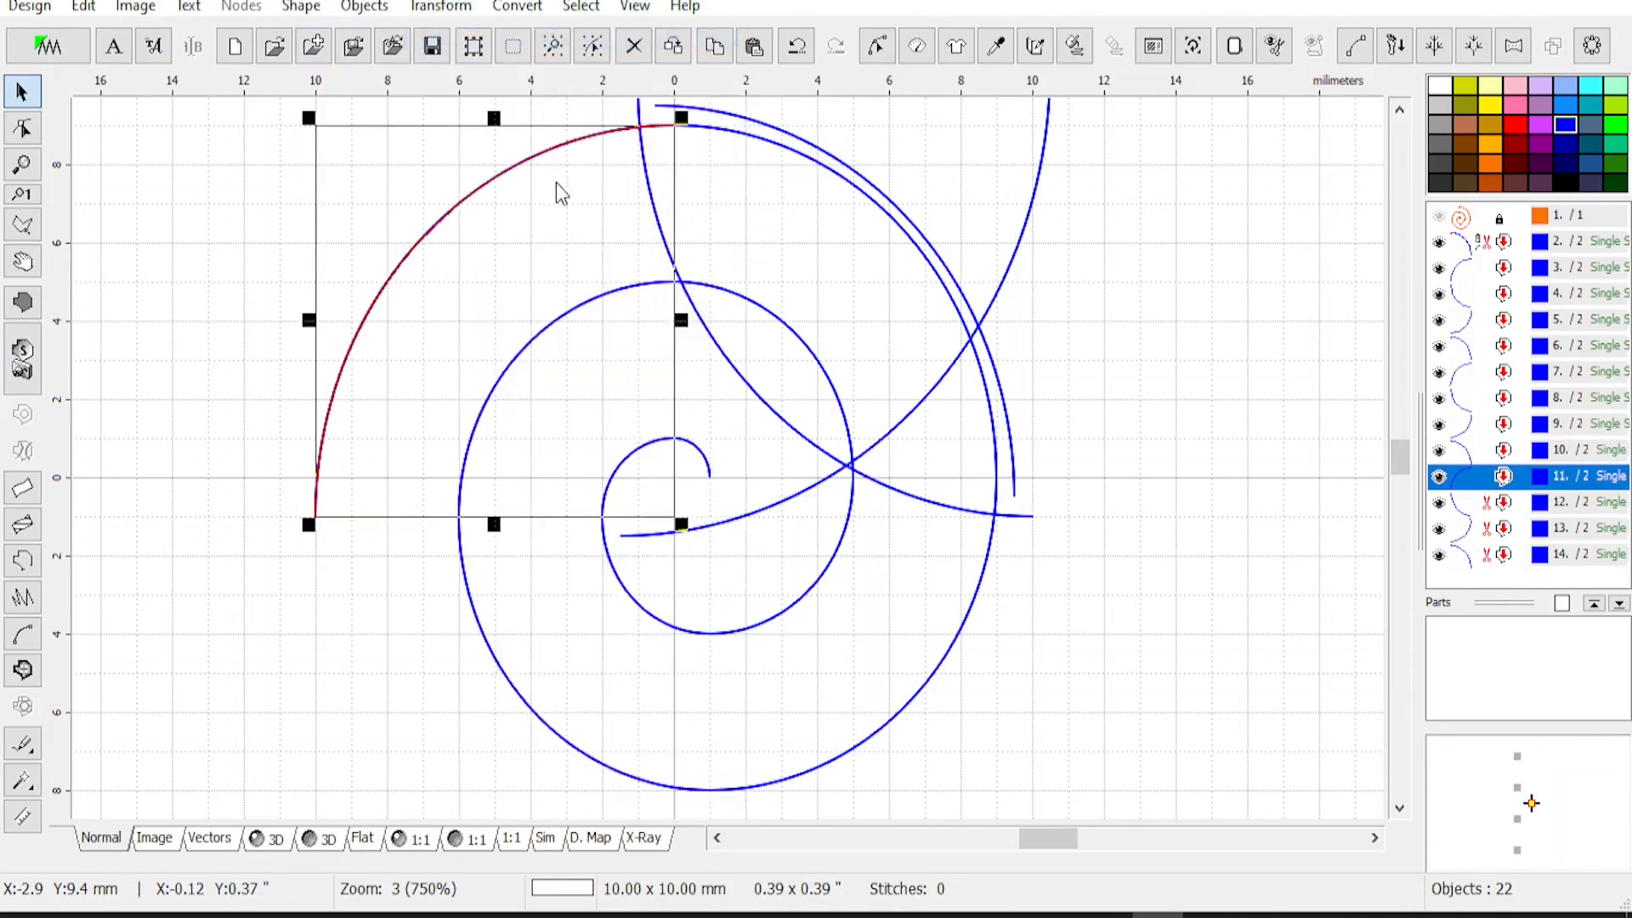
# Snap the 11 mm and 12 mm arcs, objects 12 and 13, each to its previous object
pyautogui.click(1483, 502)
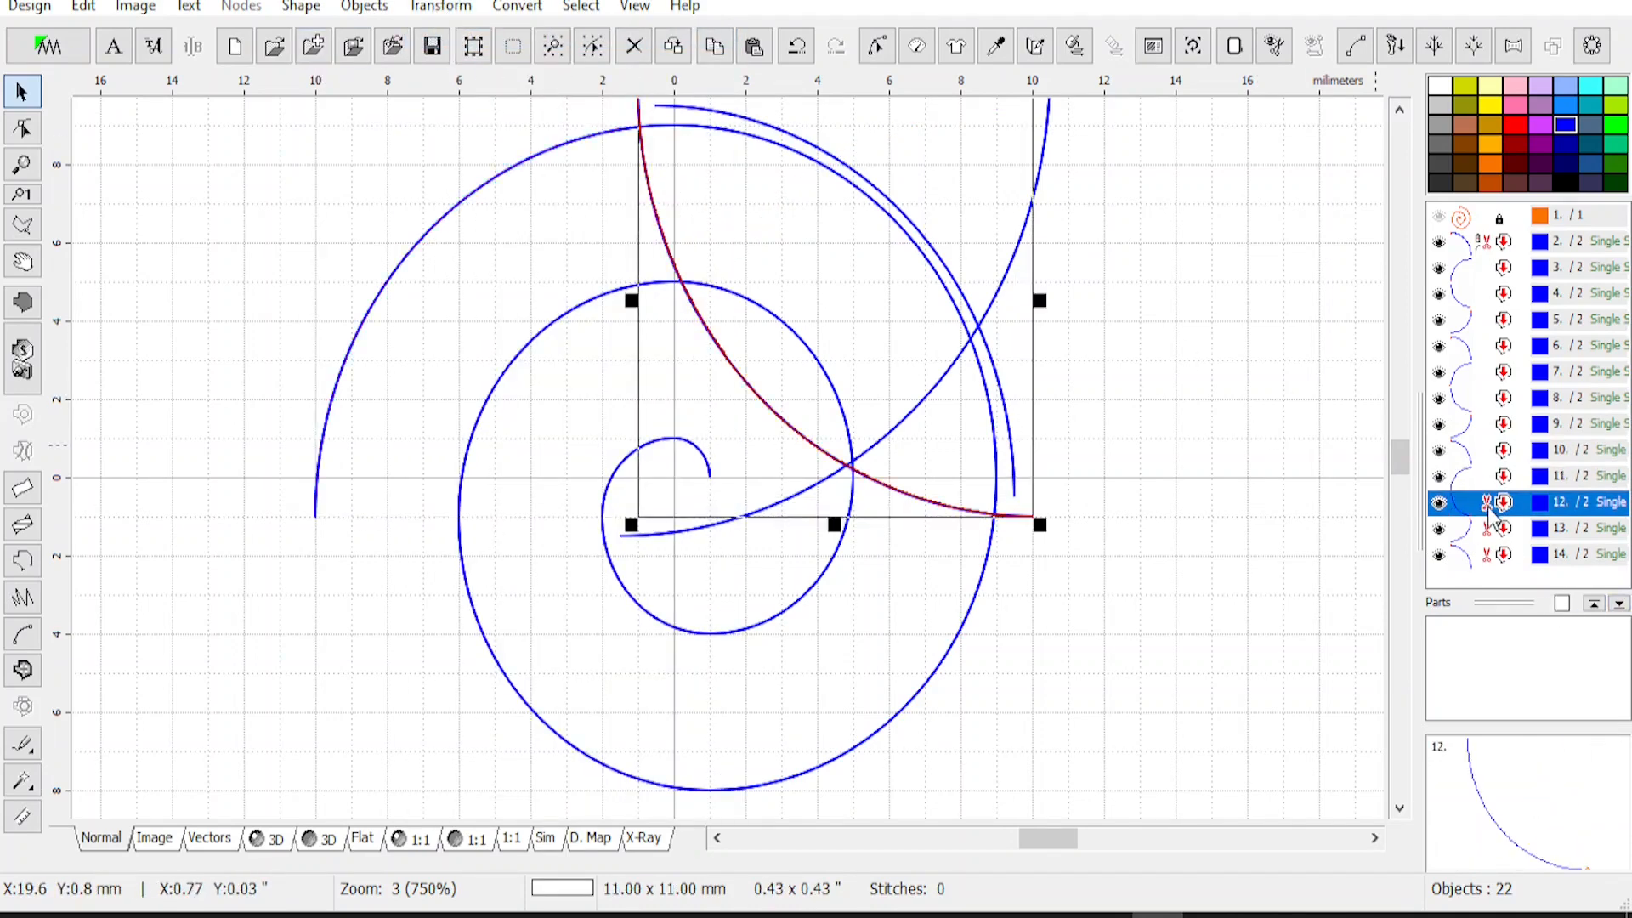
pyautogui.click(445, 12)
pyautogui.click(452, 35)
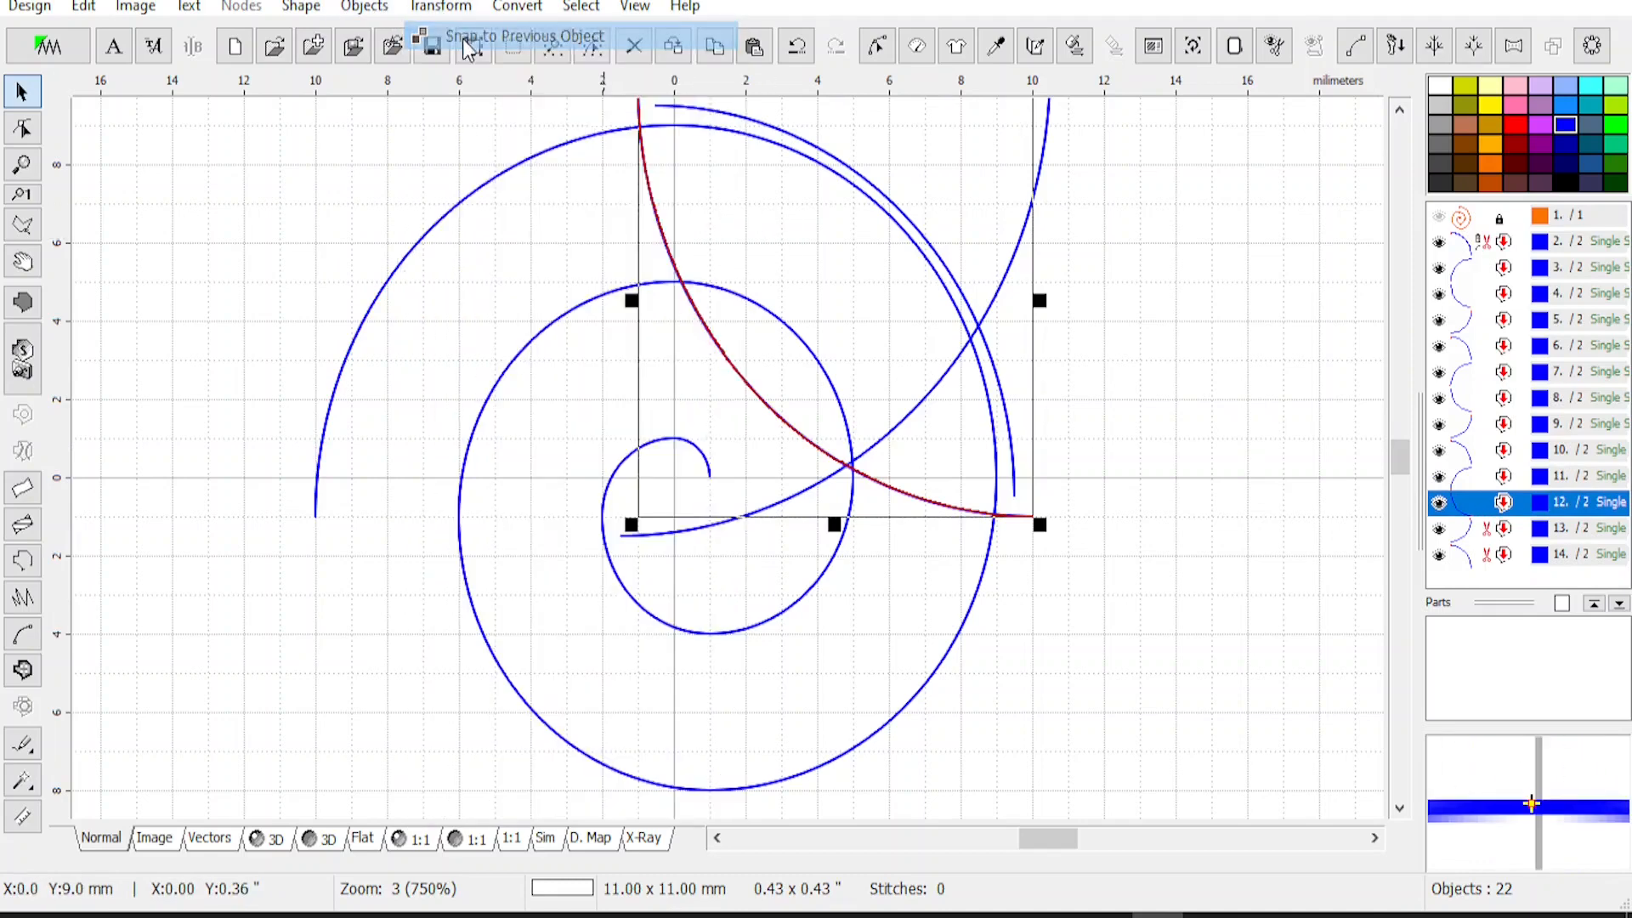
pyautogui.click(1511, 530)
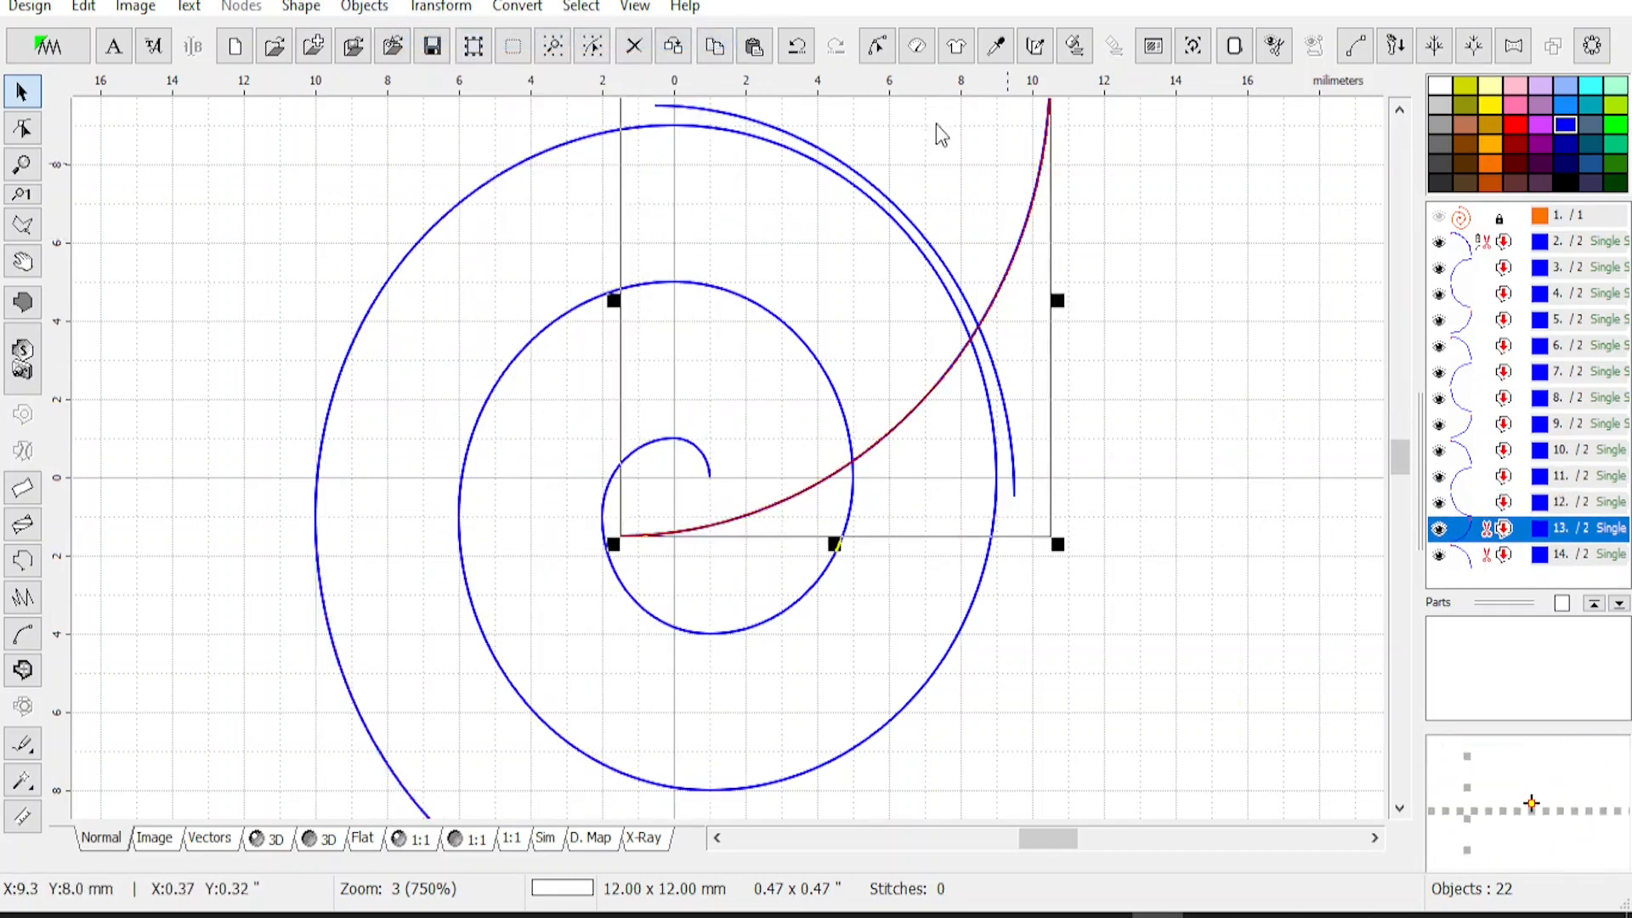
pyautogui.click(453, 9)
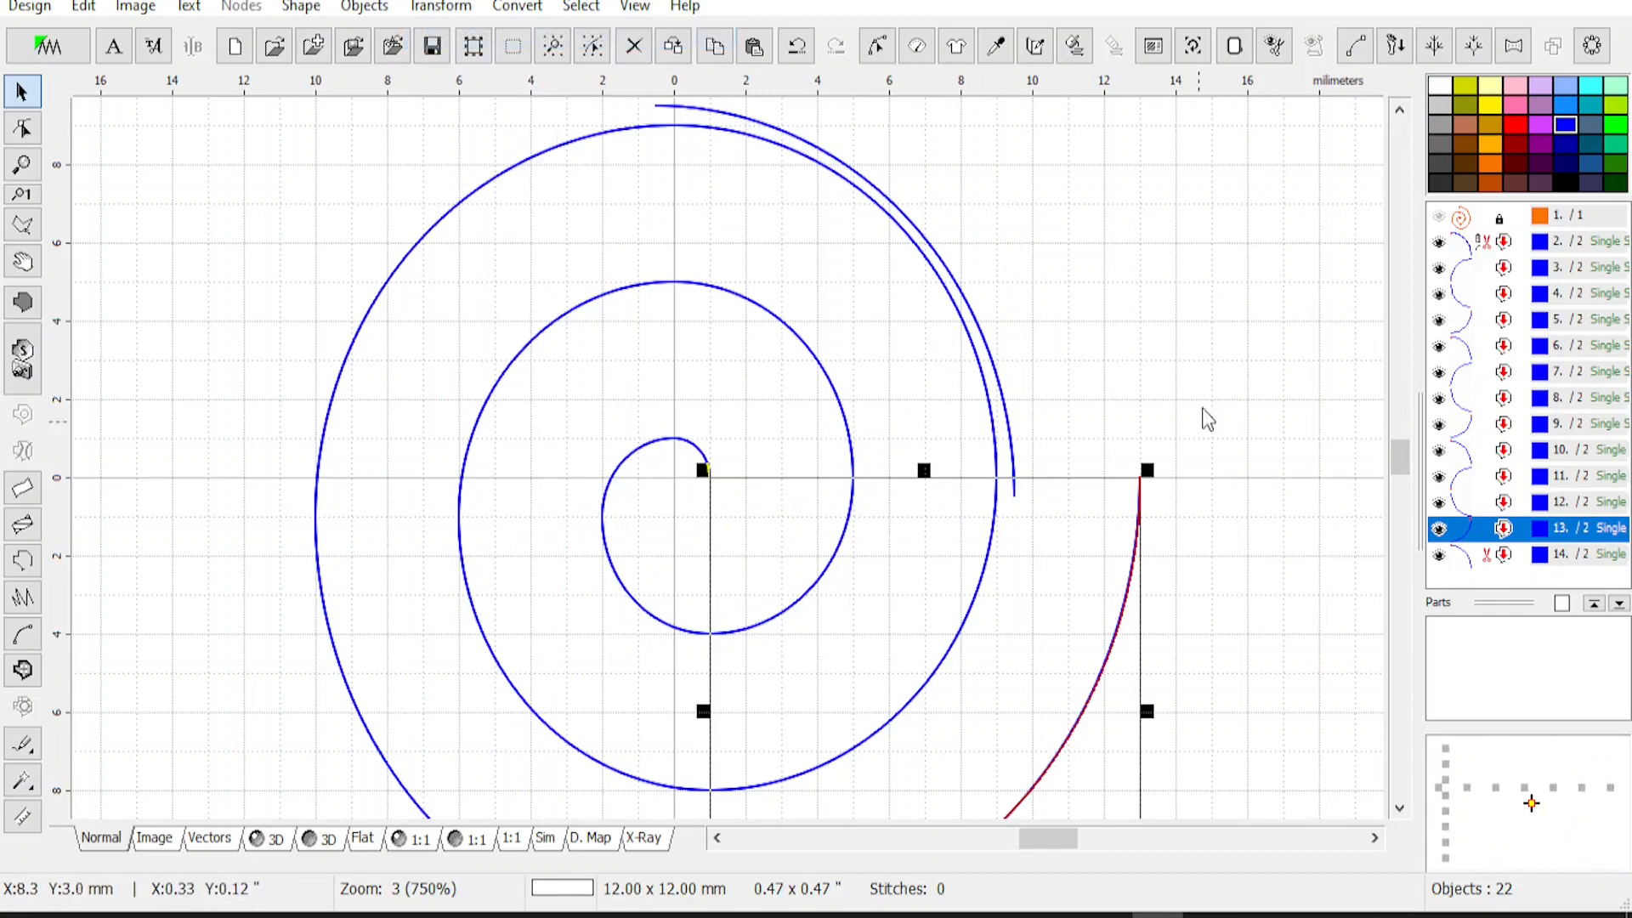
# Snap the remaining unrotated 10 mm arc, object 14, to the end of the 12 mm arc
pyautogui.moveTo(1400, 459); pyautogui.dragTo(1403, 476)
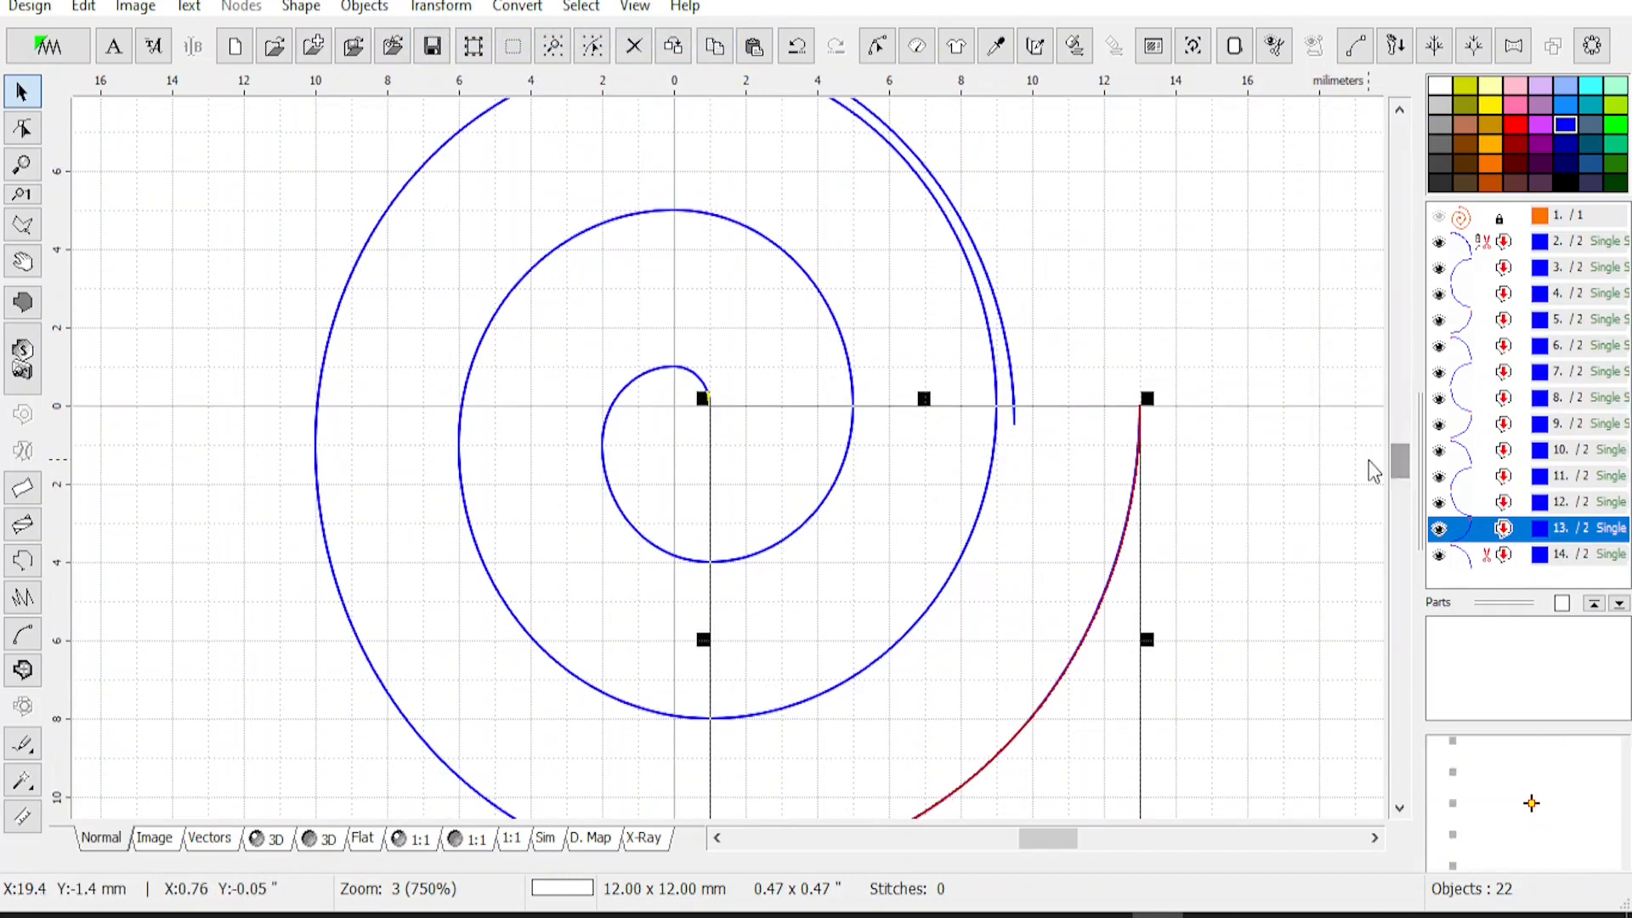
pyautogui.click(1564, 554)
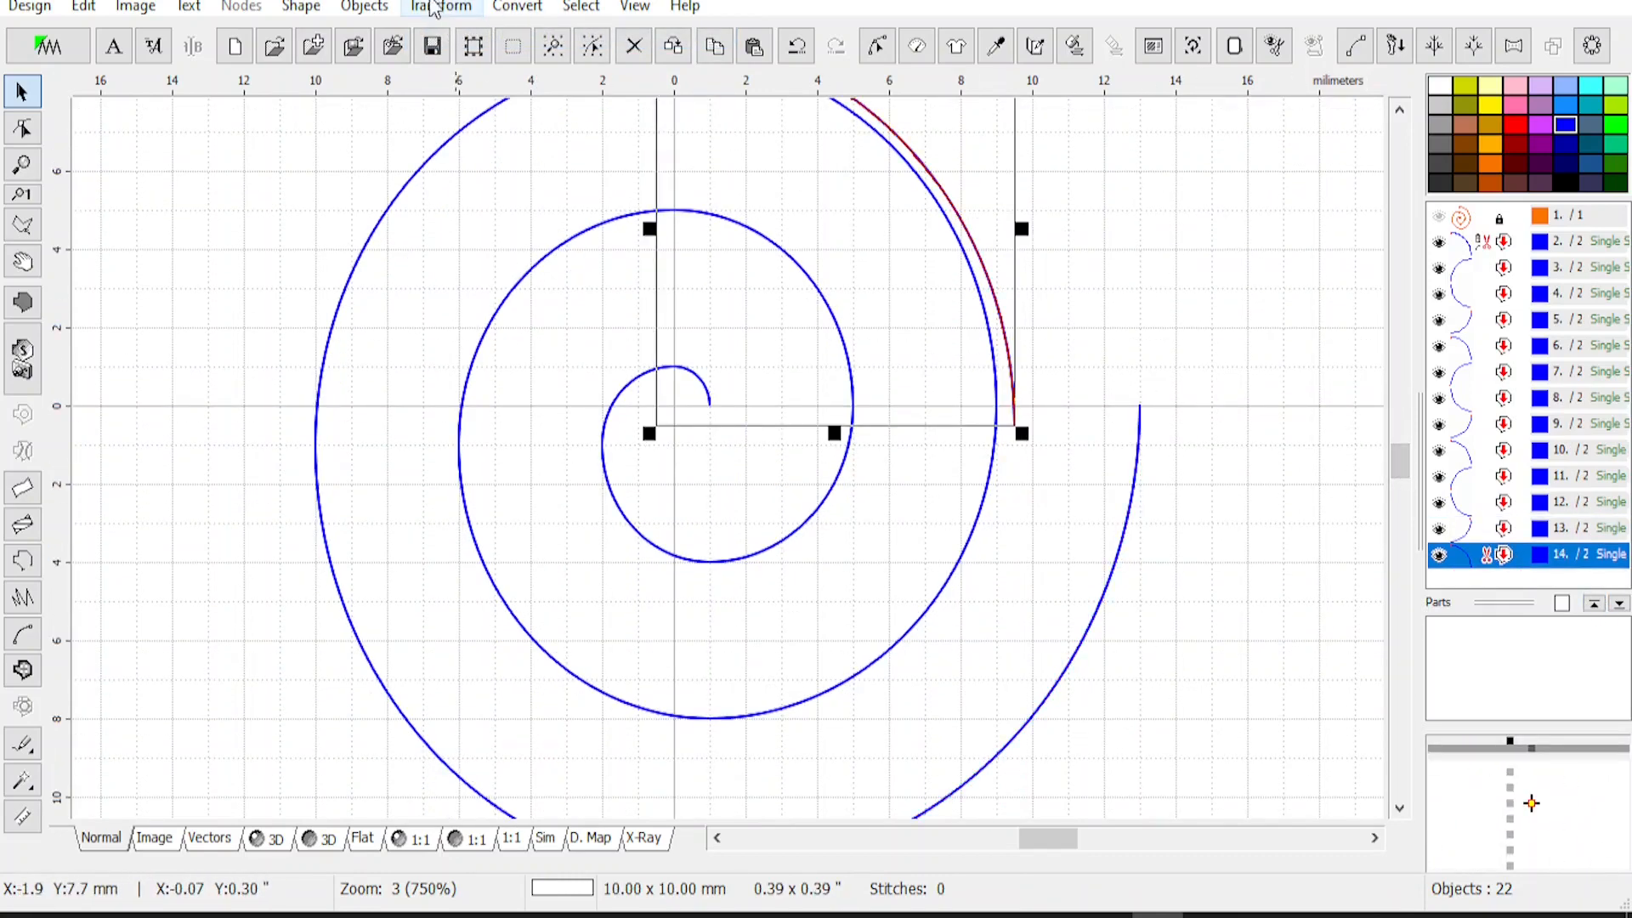
pyautogui.click(435, 9)
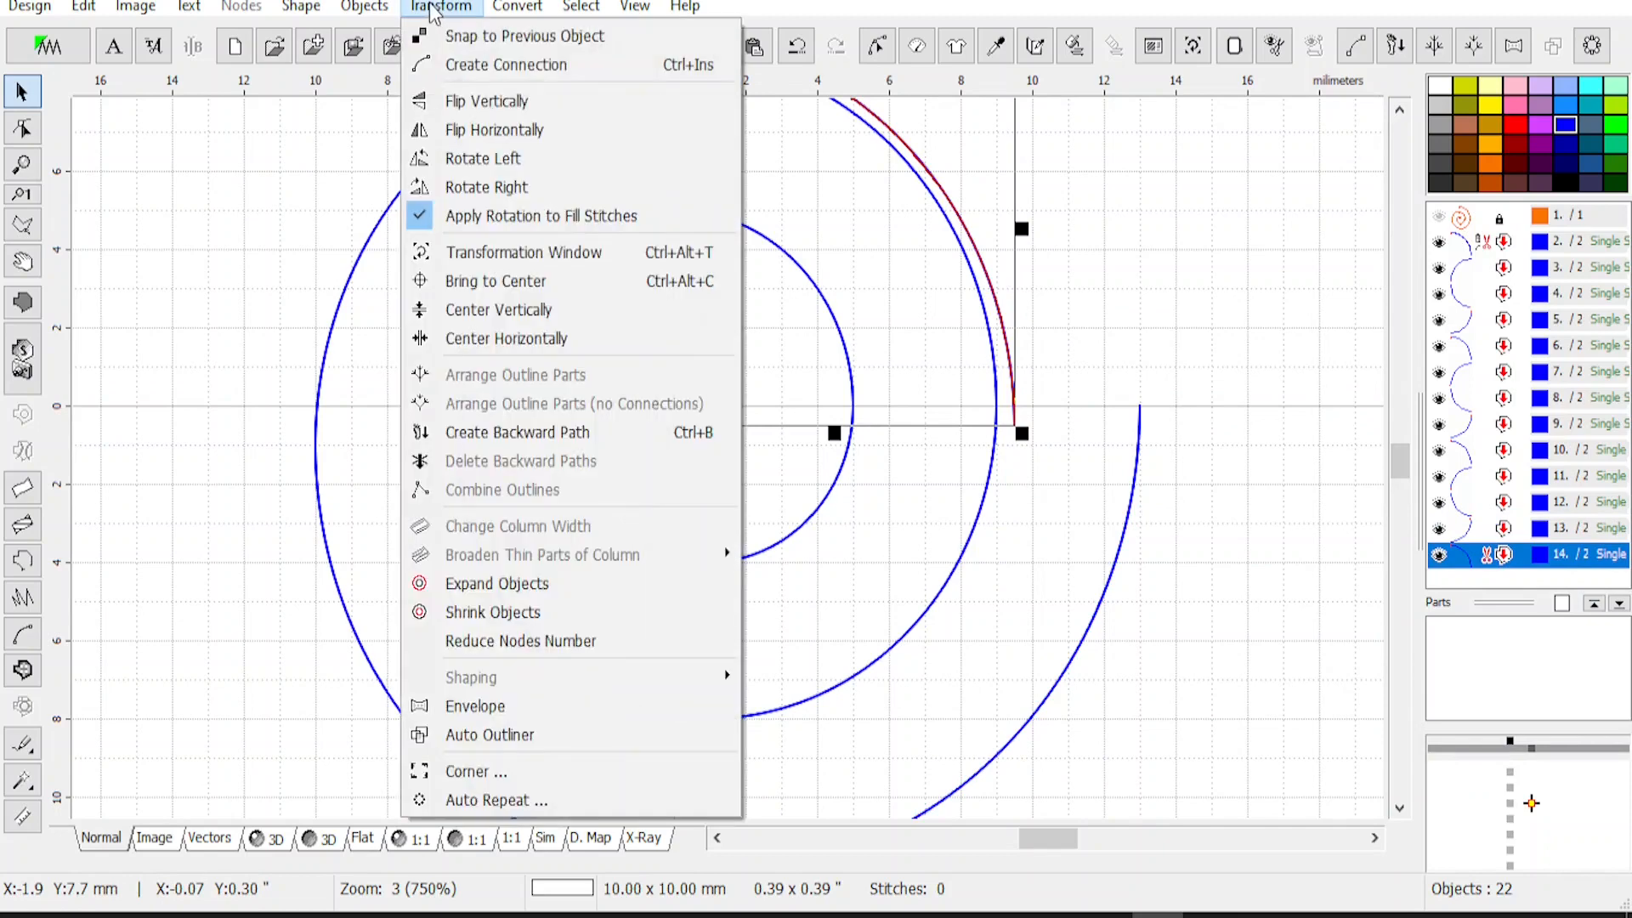
pyautogui.click(459, 38)
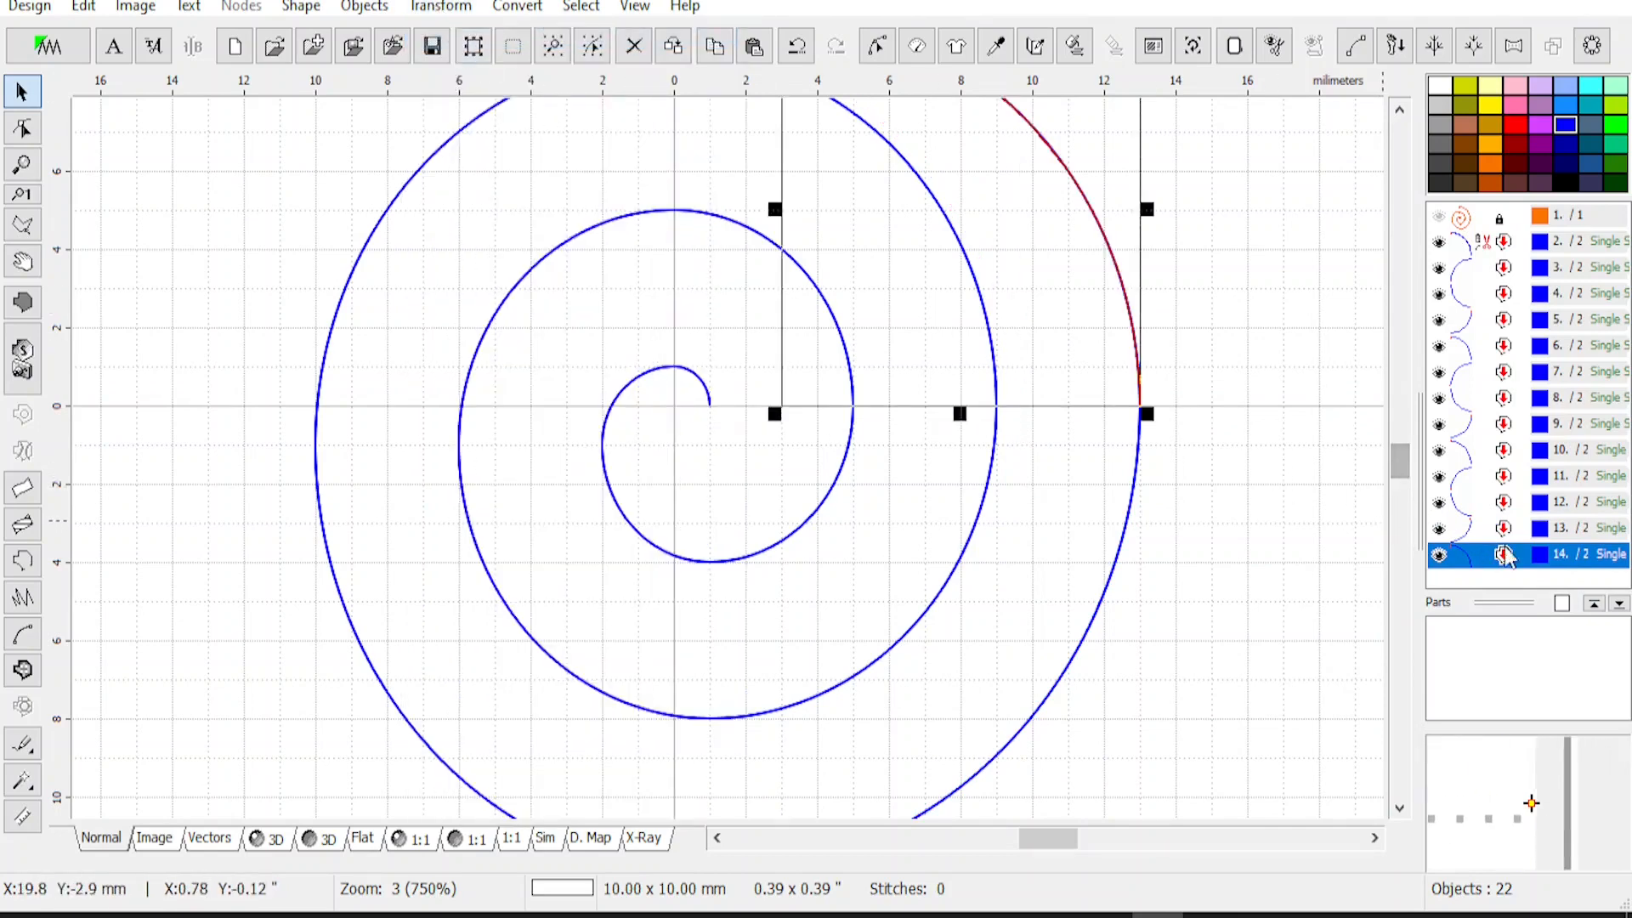
# Group all the blue arcs, objects 2 to 14, into one spiral object
pyautogui.moveTo(1569, 255); pyautogui.dragTo(1569, 552)
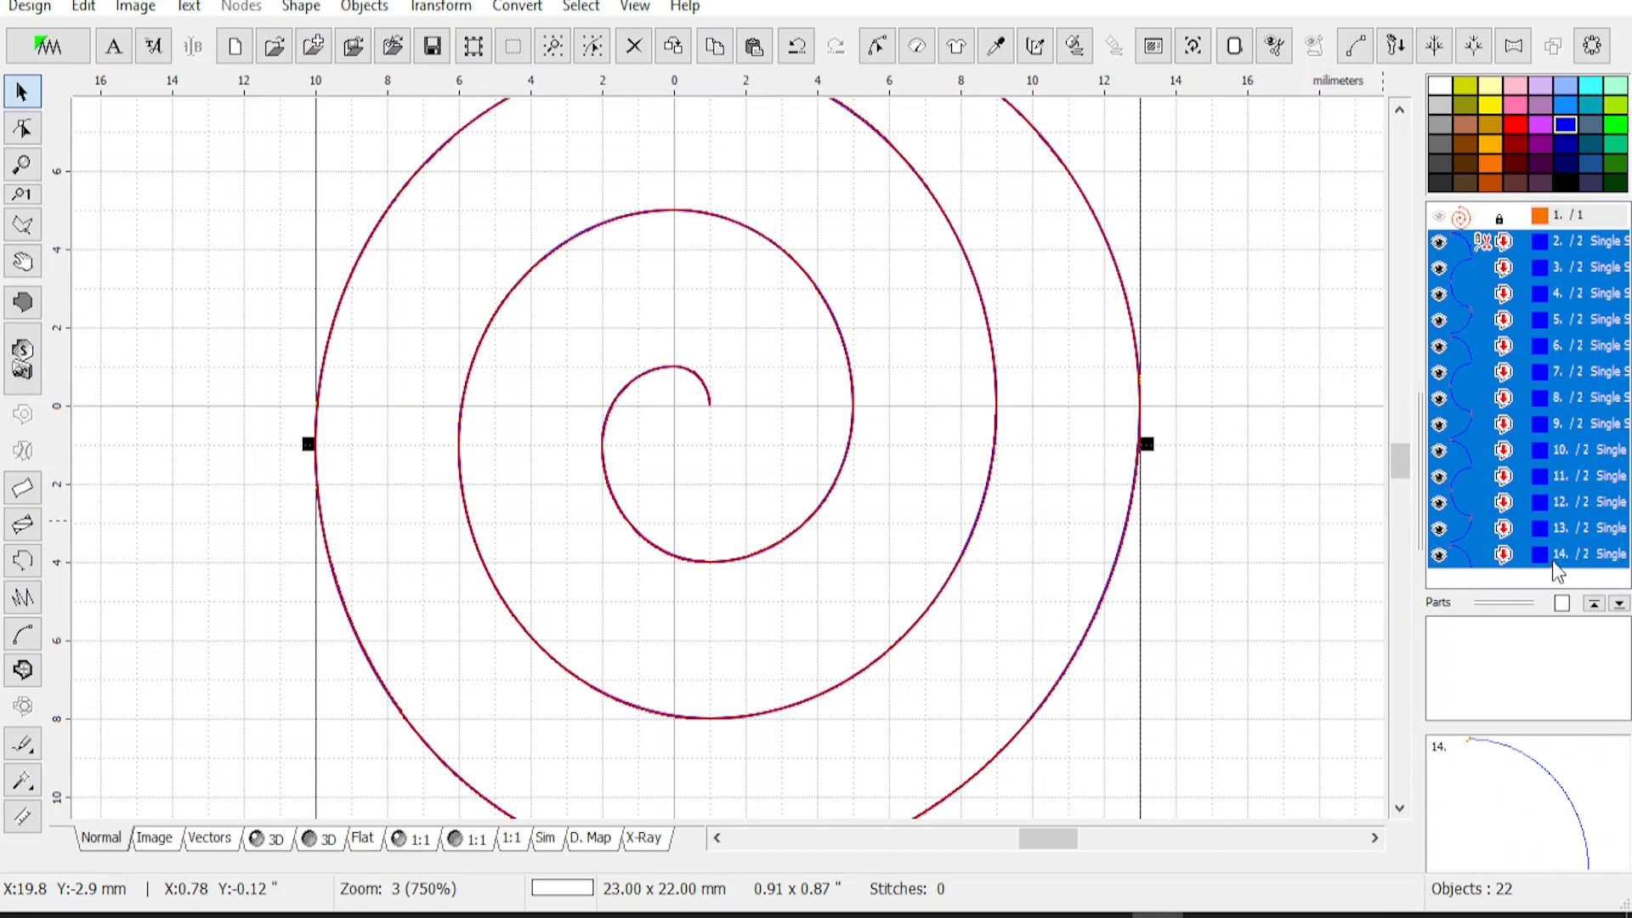
pyautogui.rightClick(1532, 419)
pyautogui.click(1391, 374)
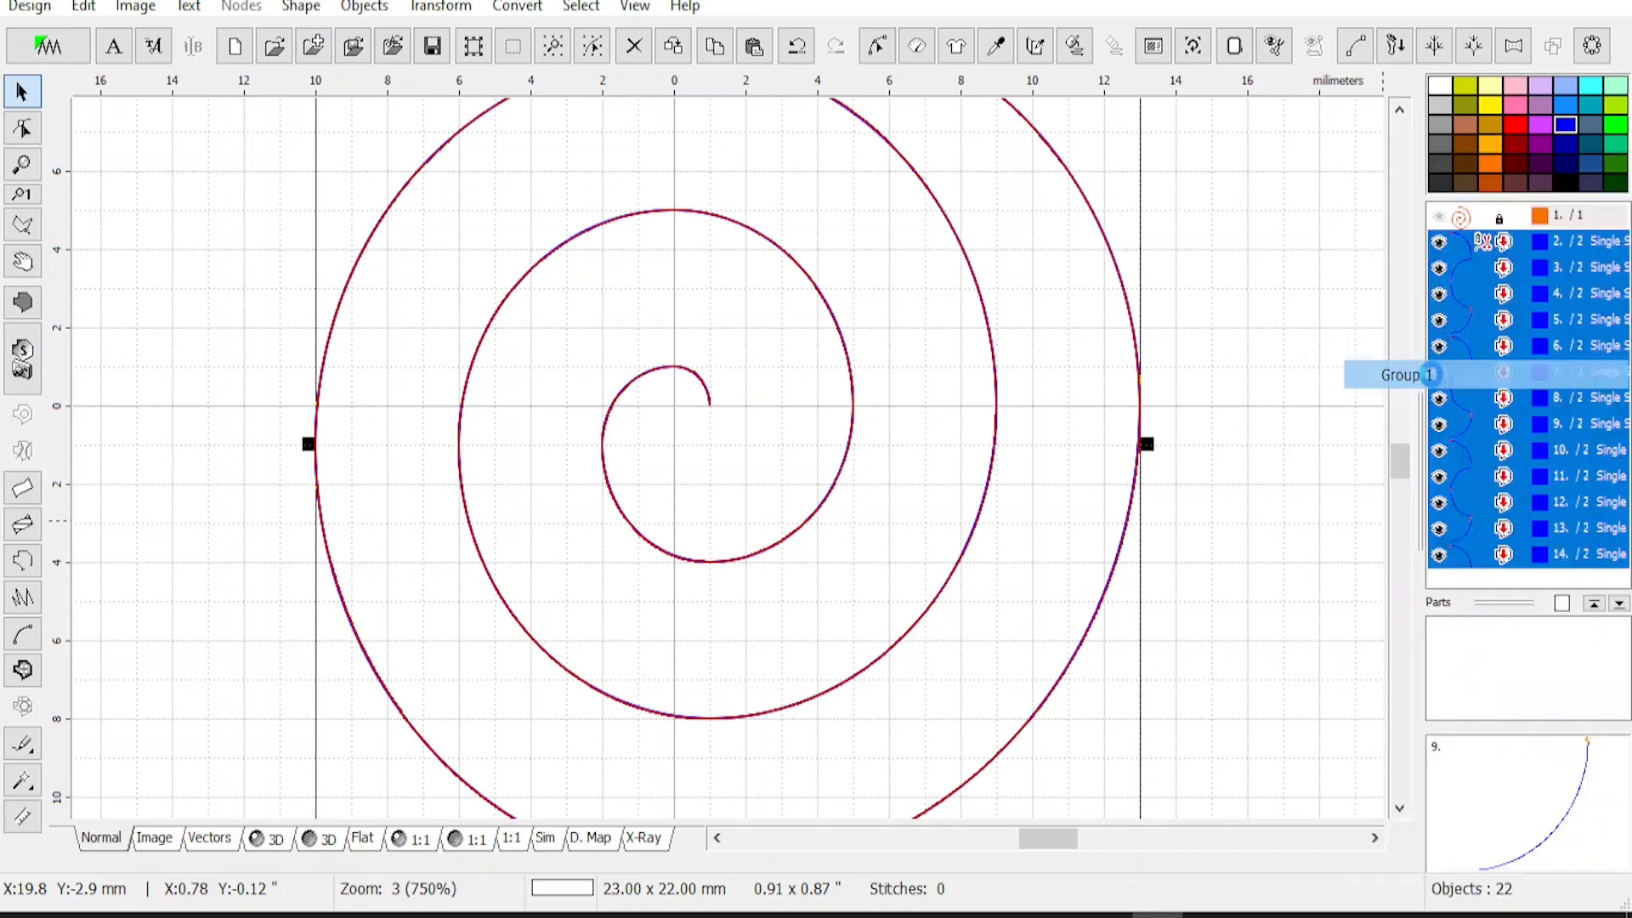
pyautogui.scroll(-1, 1378, 449)
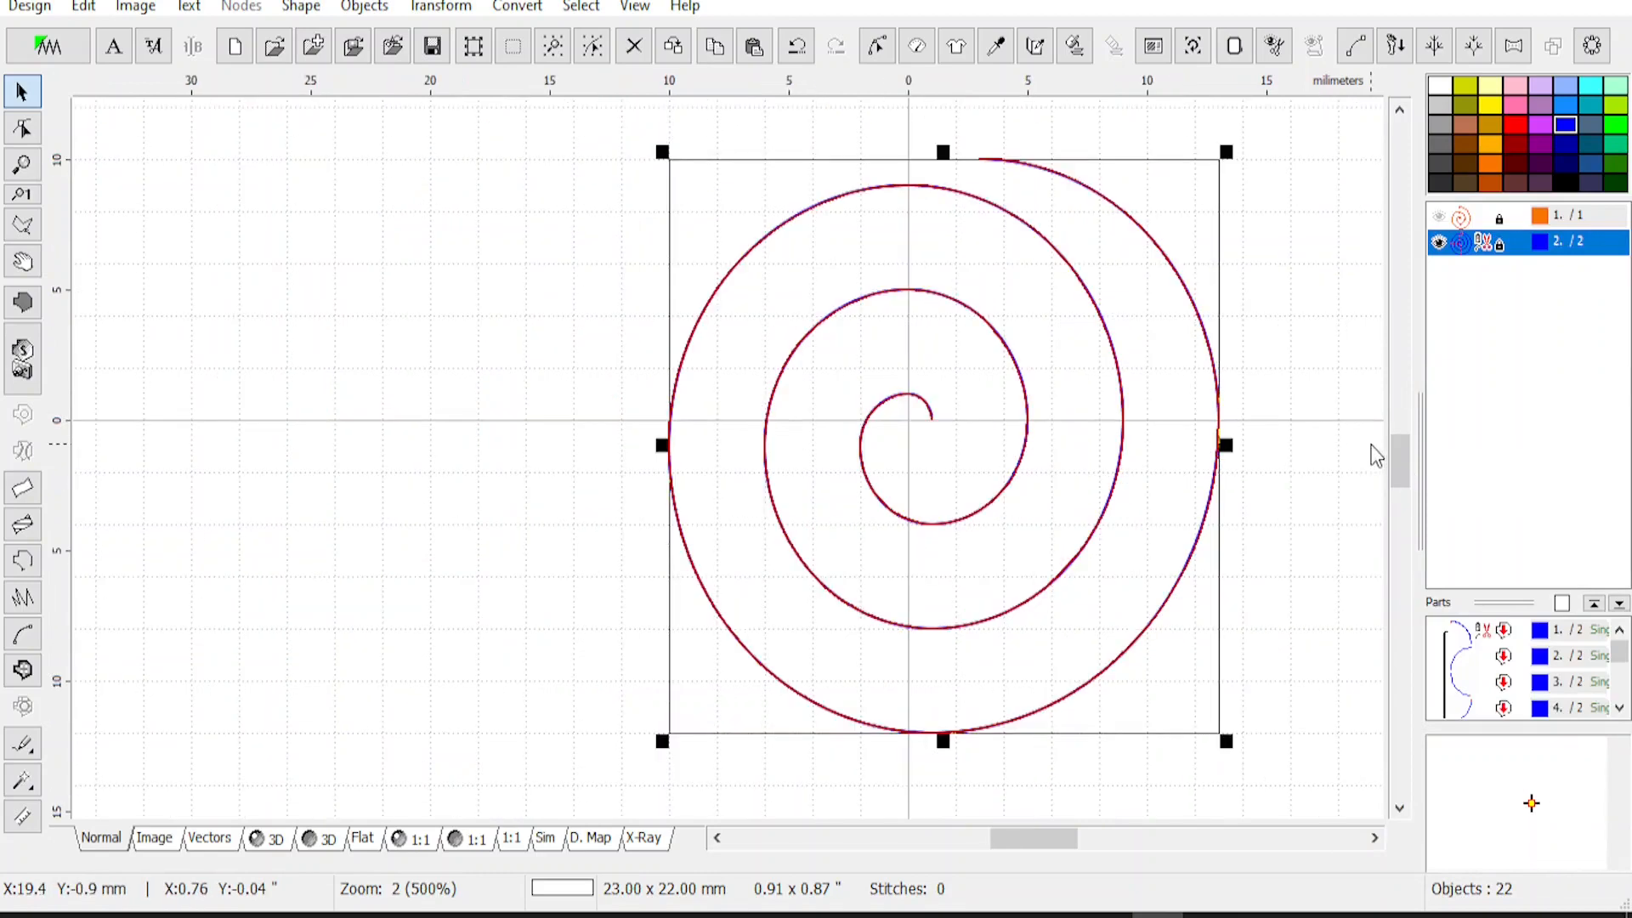
pyautogui.click(1309, 400)
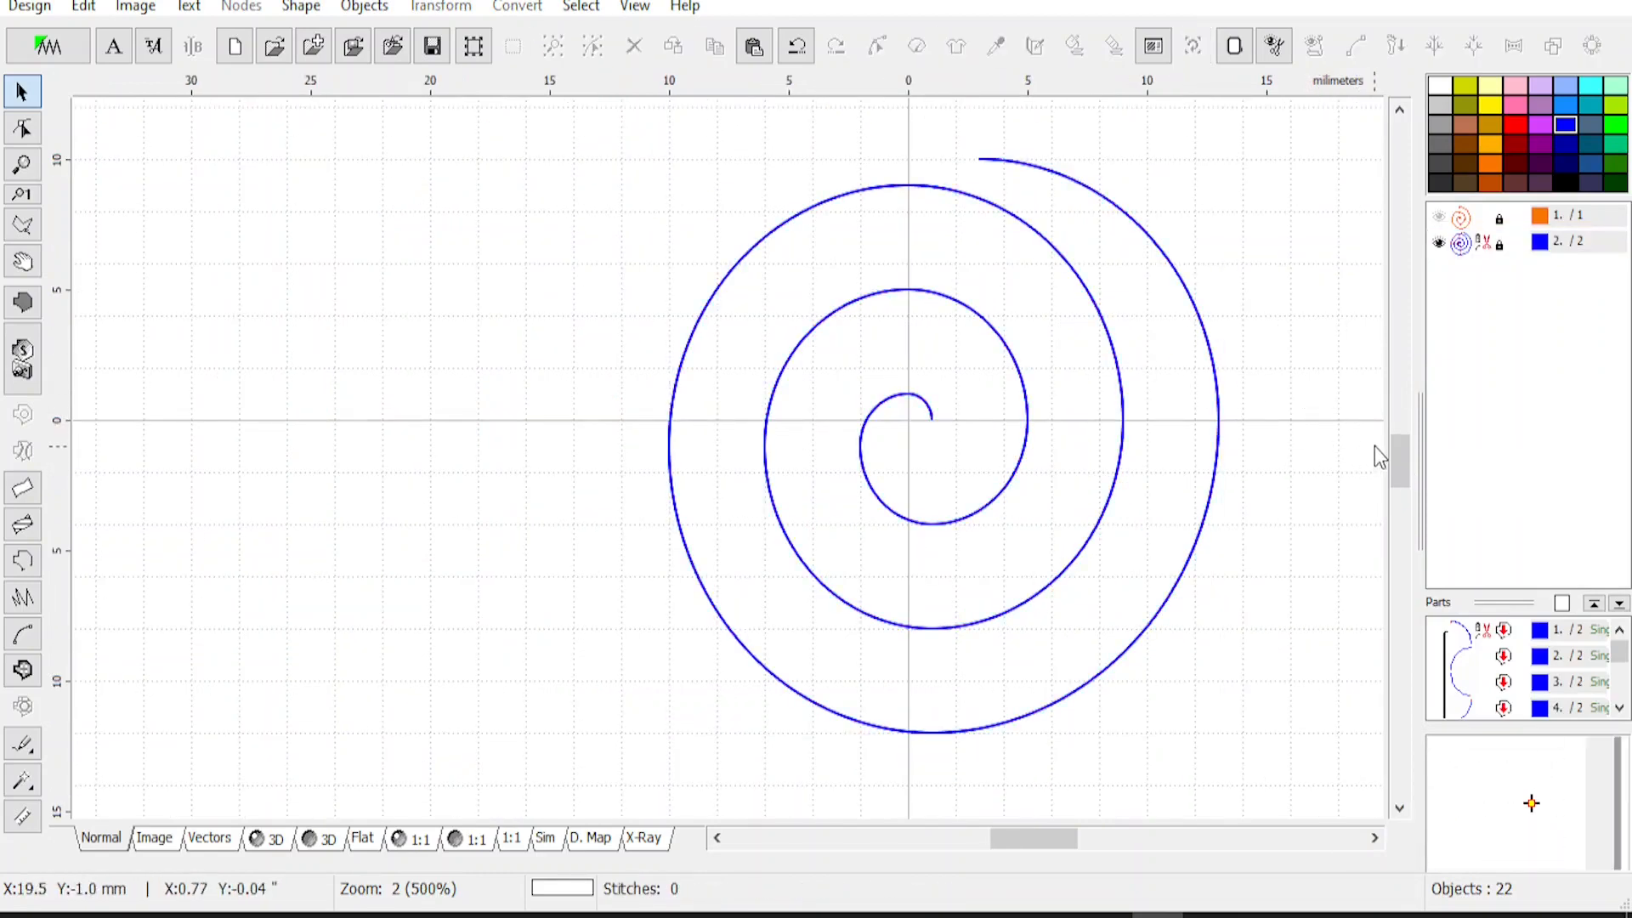
pyautogui.click(1211, 355)
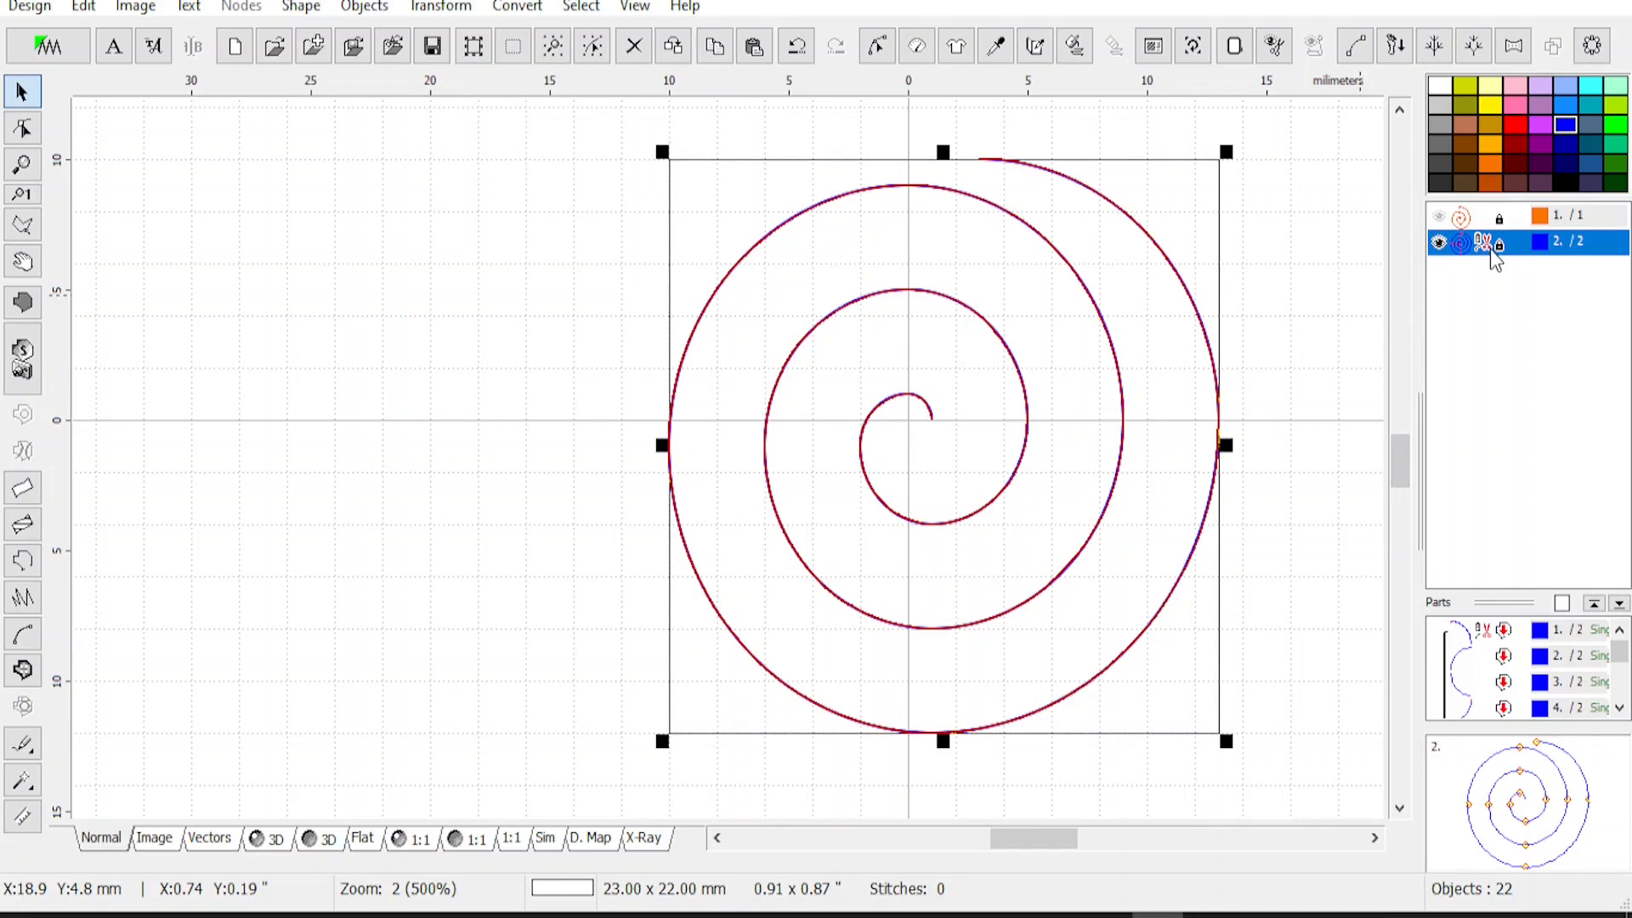
# Undo the grouping of the arcs and the snapping of object 14
pyautogui.click(795, 45)
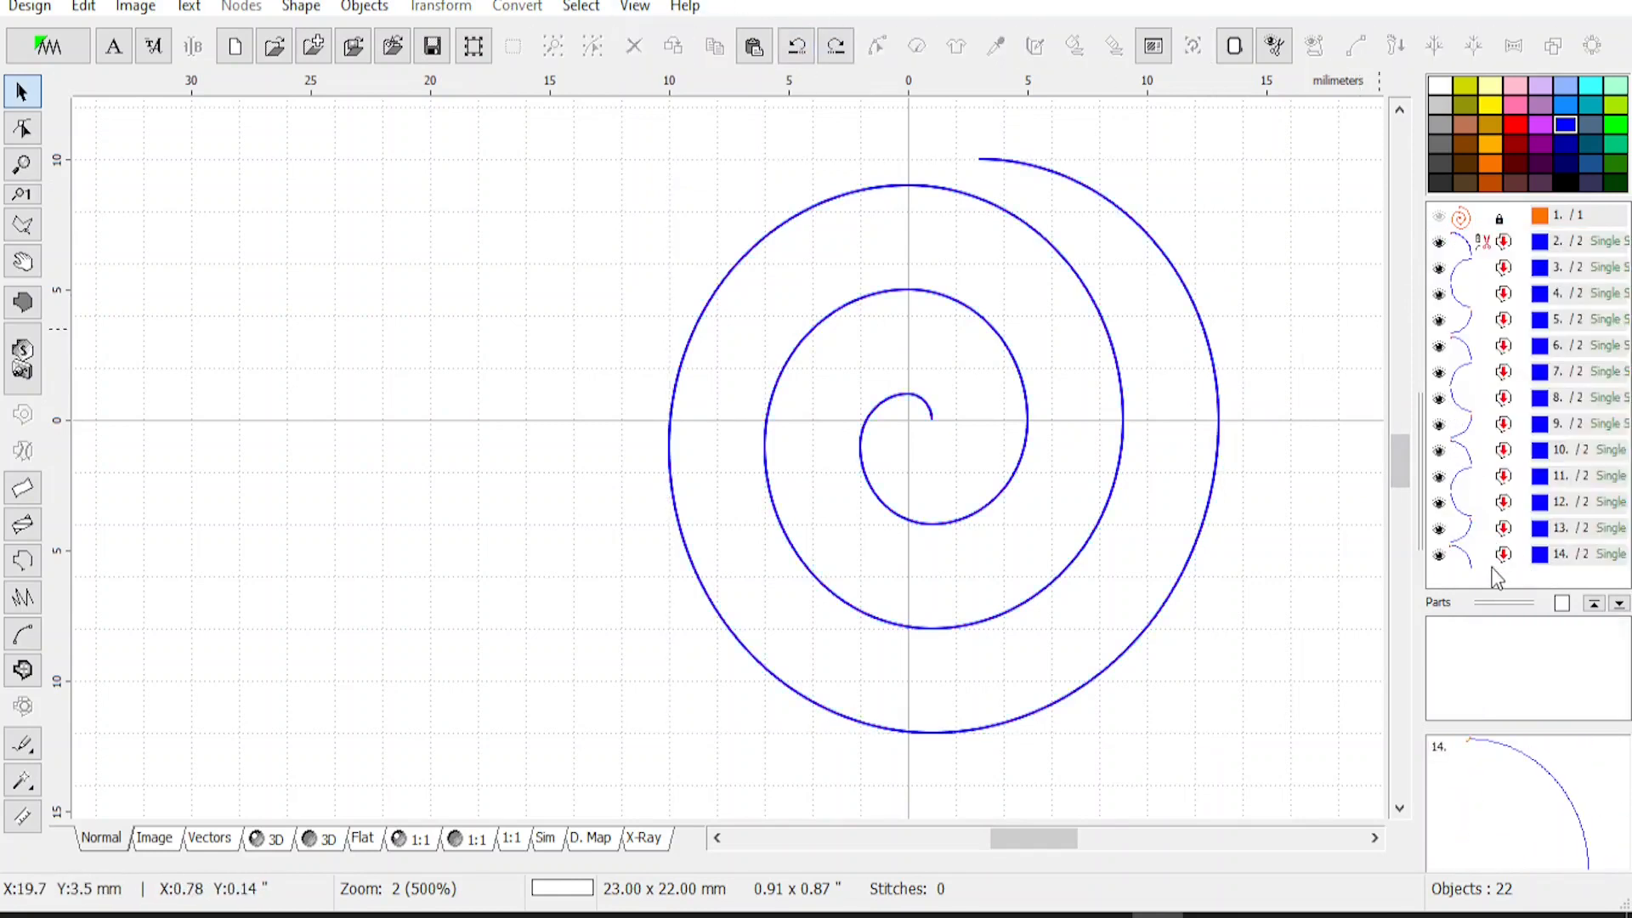
pyautogui.click(797, 53)
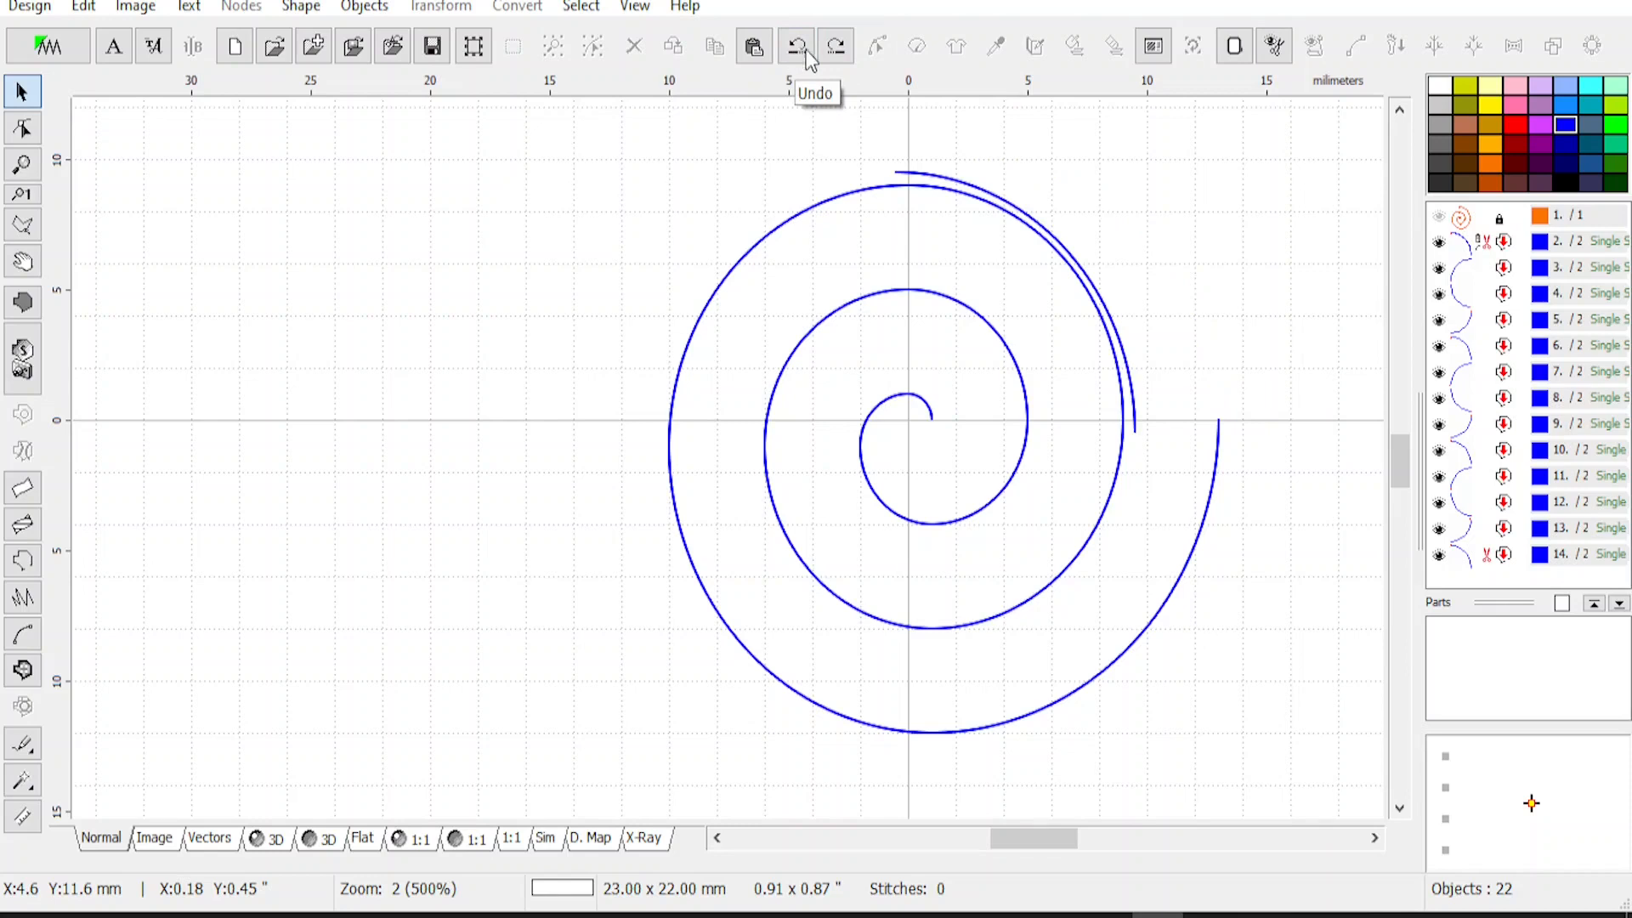
# Resize the last arc, object 14, to 13 mm with the aspect ratio kept, and close the transformation window
pyautogui.click(1496, 564)
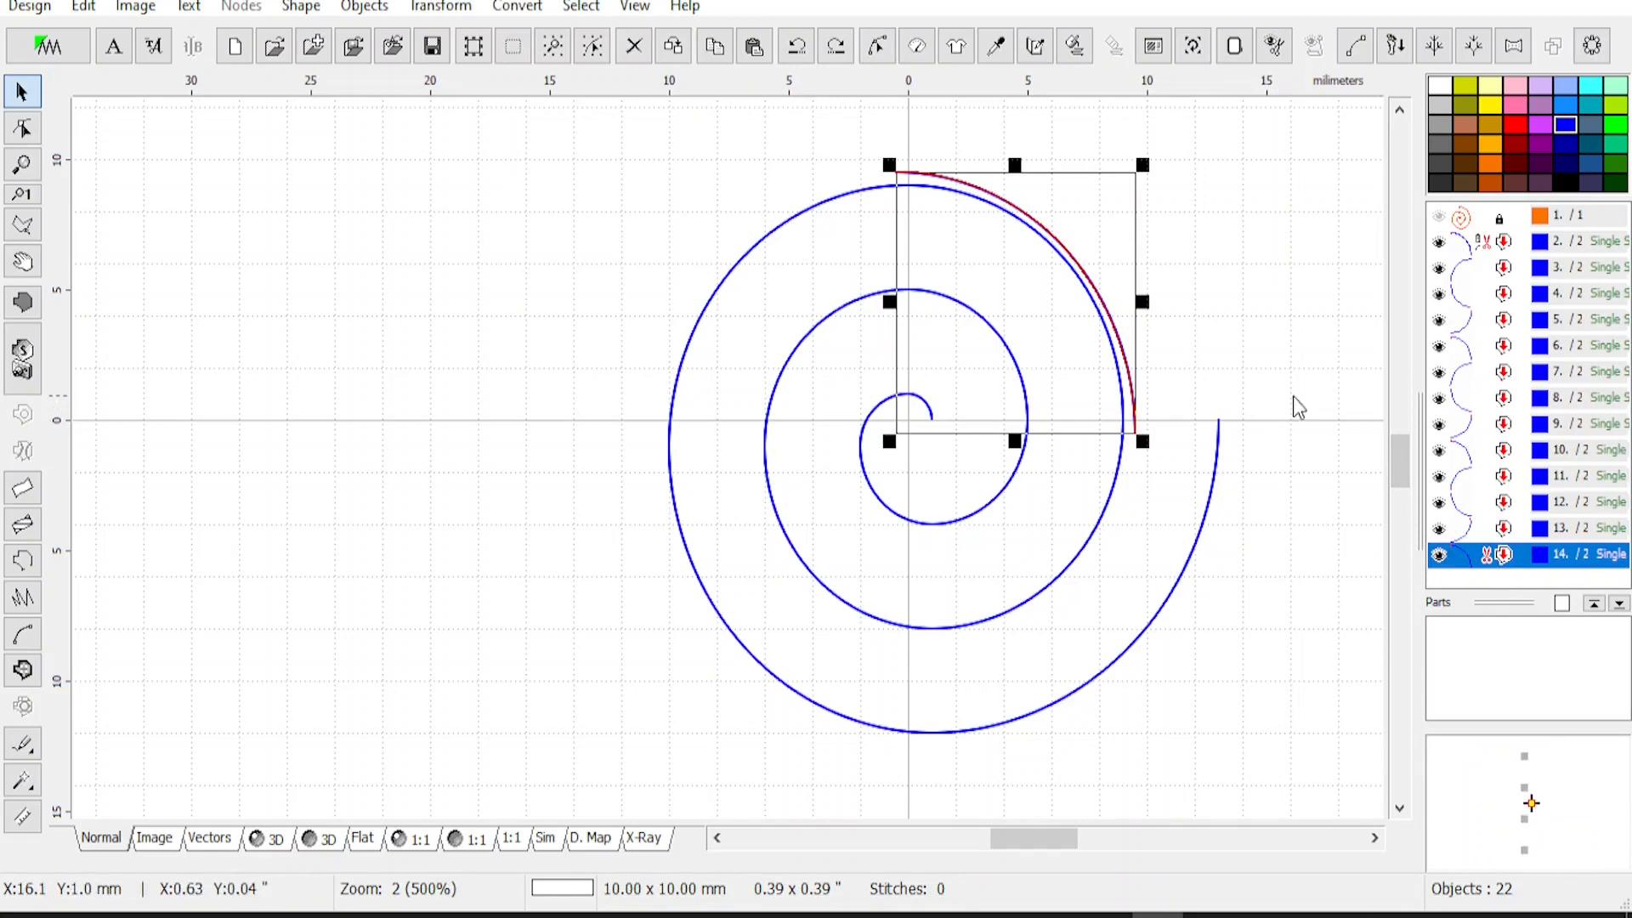
pyautogui.click(1500, 532)
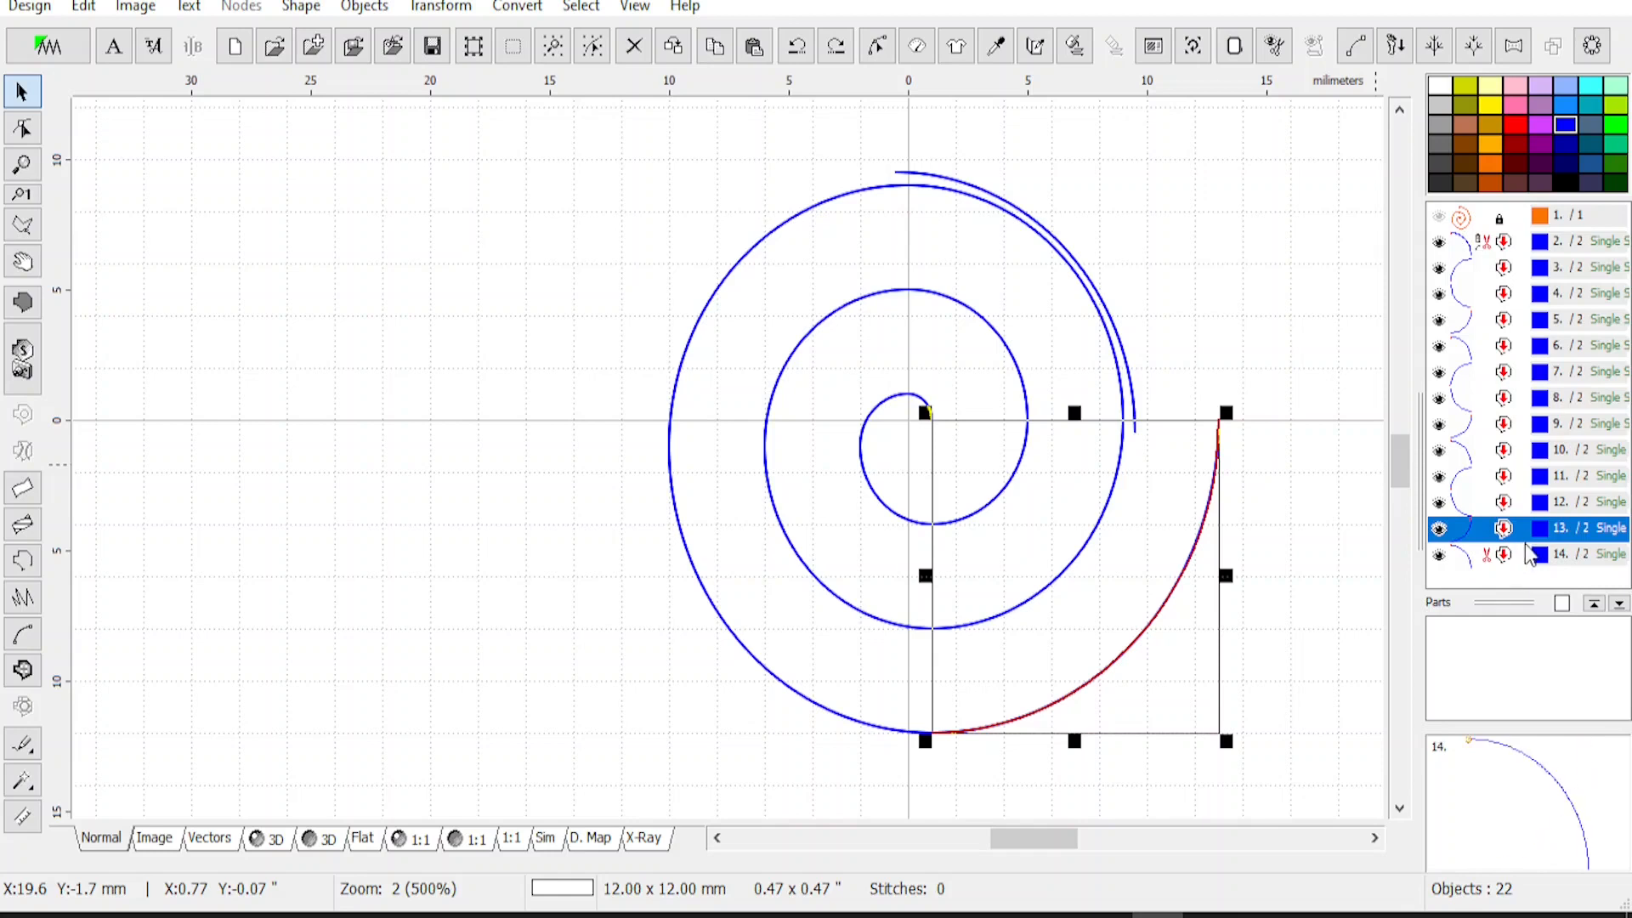
pyautogui.click(1485, 554)
pyautogui.click(1498, 560)
pyautogui.click(1489, 534)
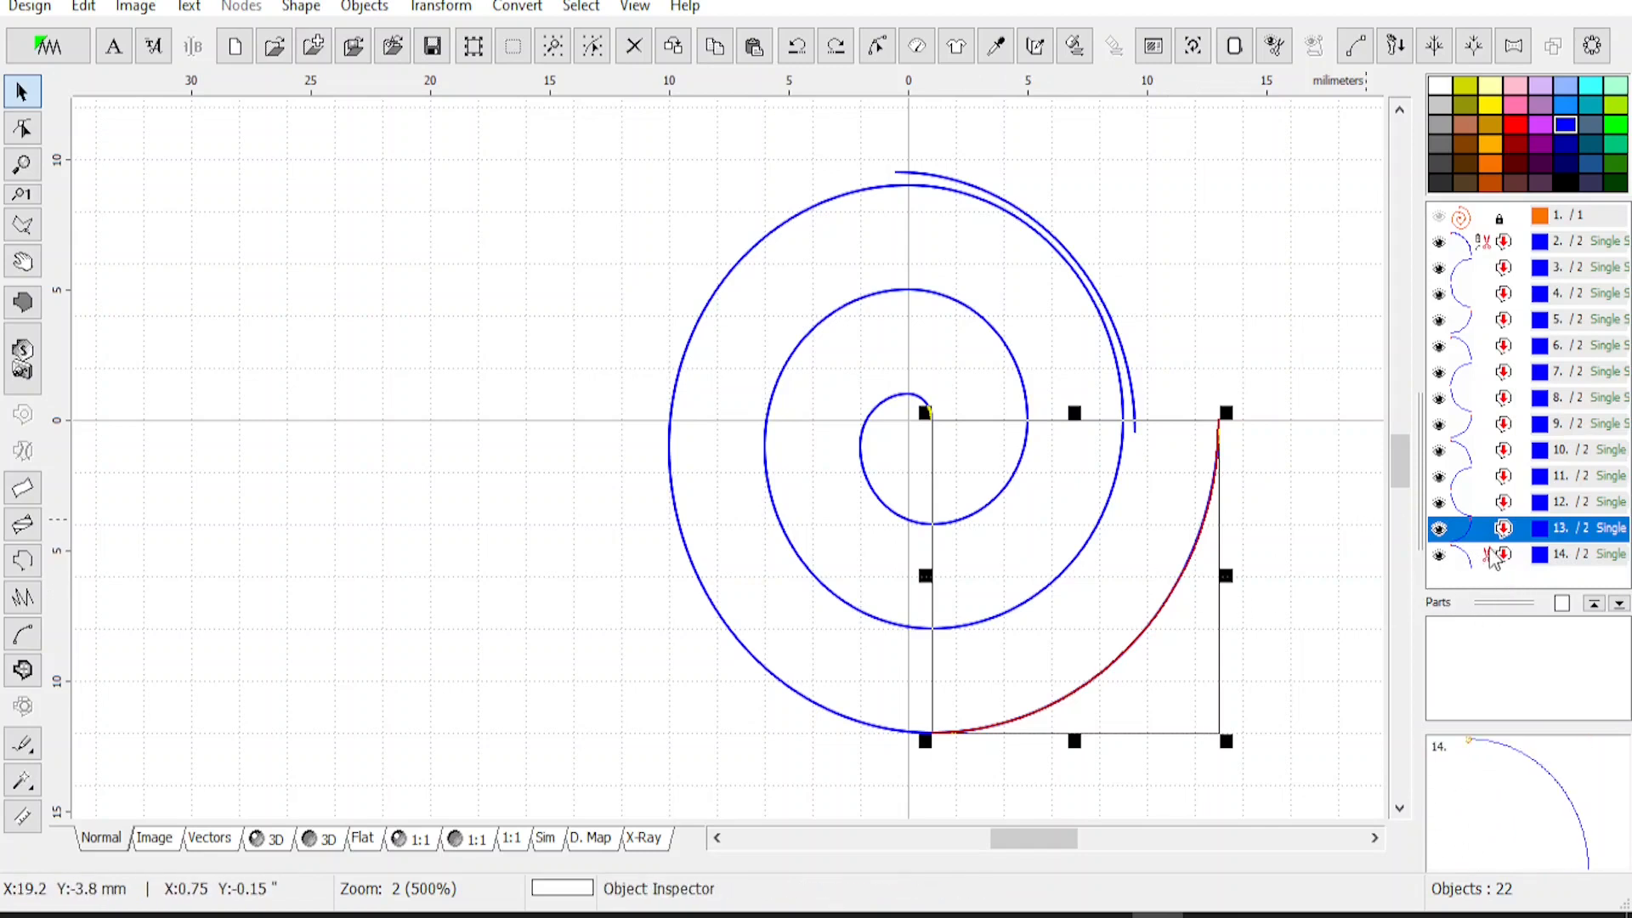
pyautogui.click(1495, 557)
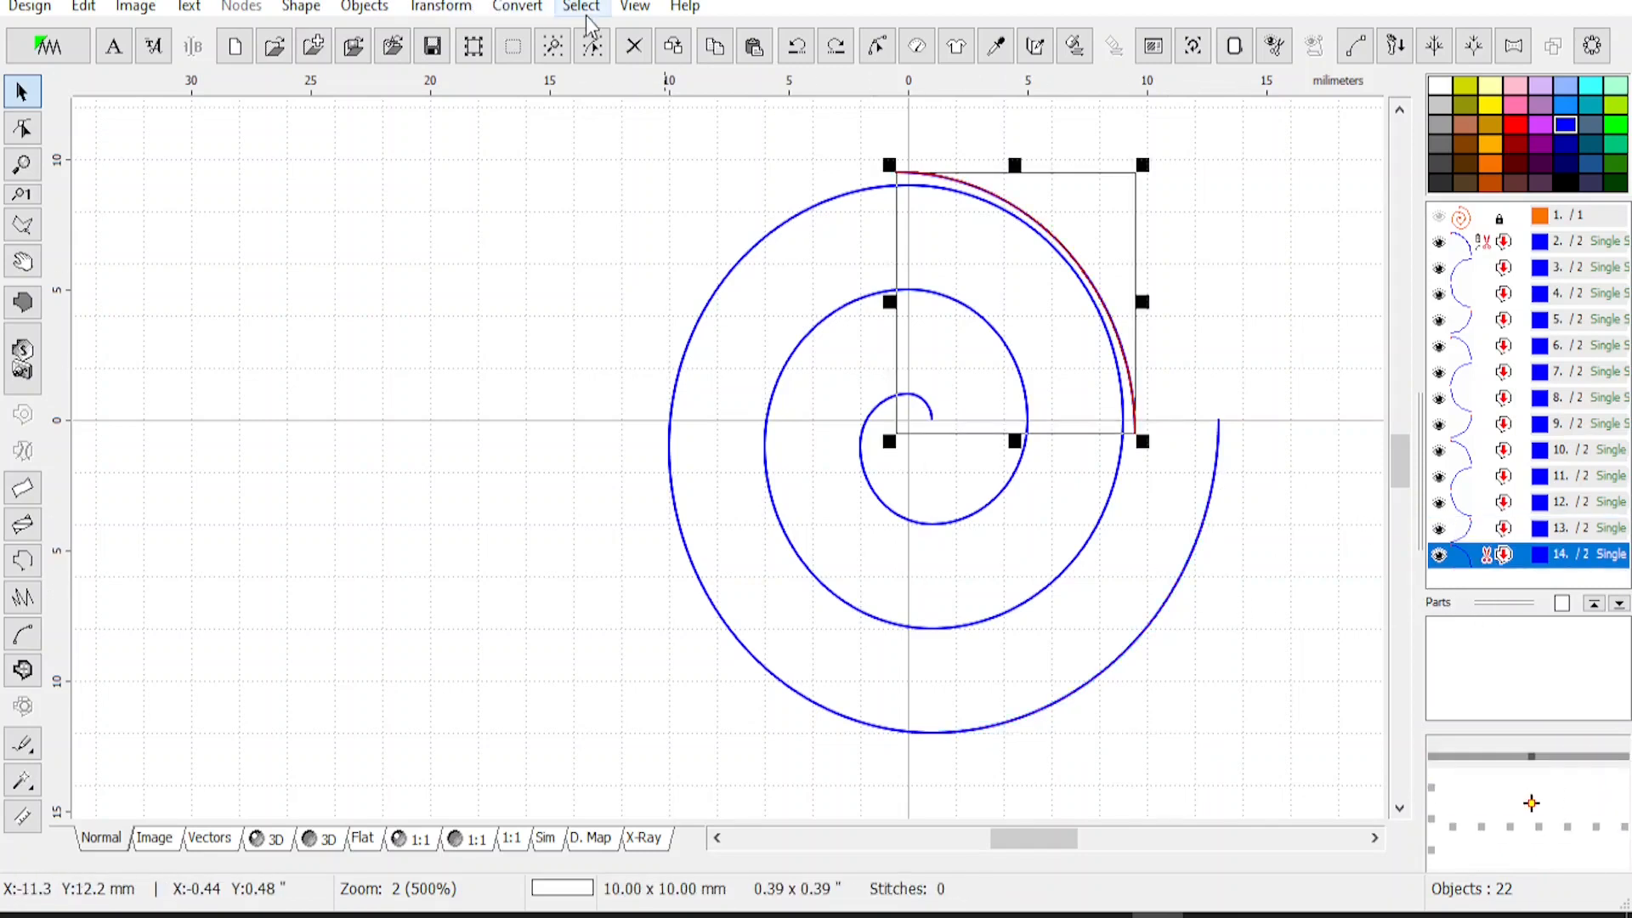
pyautogui.click(1192, 46)
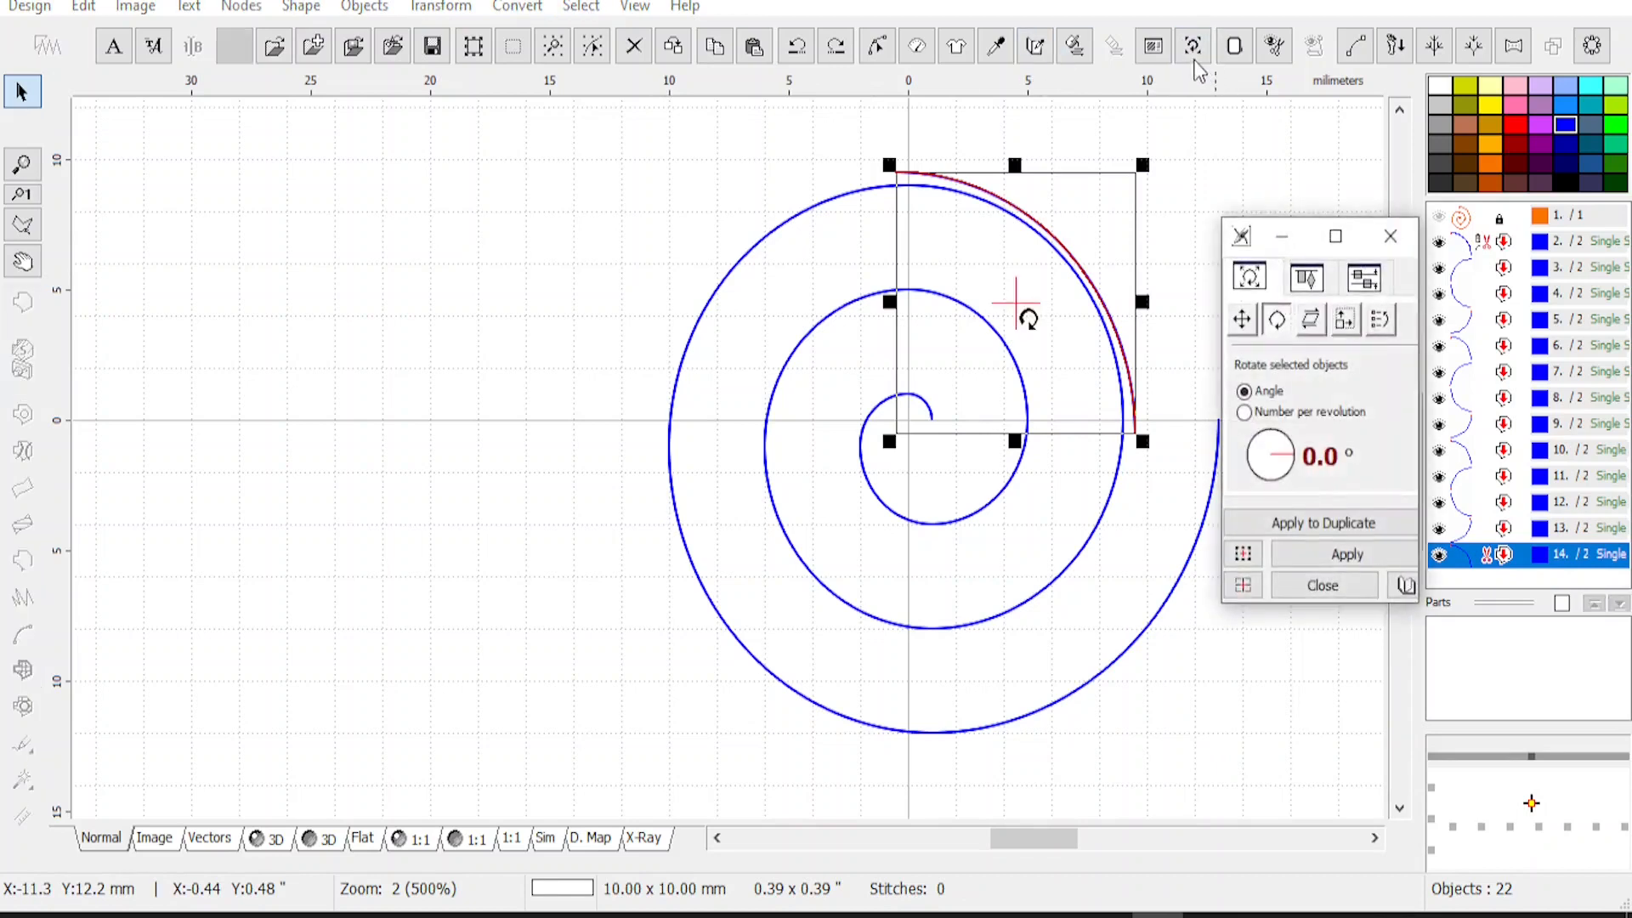
pyautogui.click(1344, 321)
pyautogui.click(1246, 405)
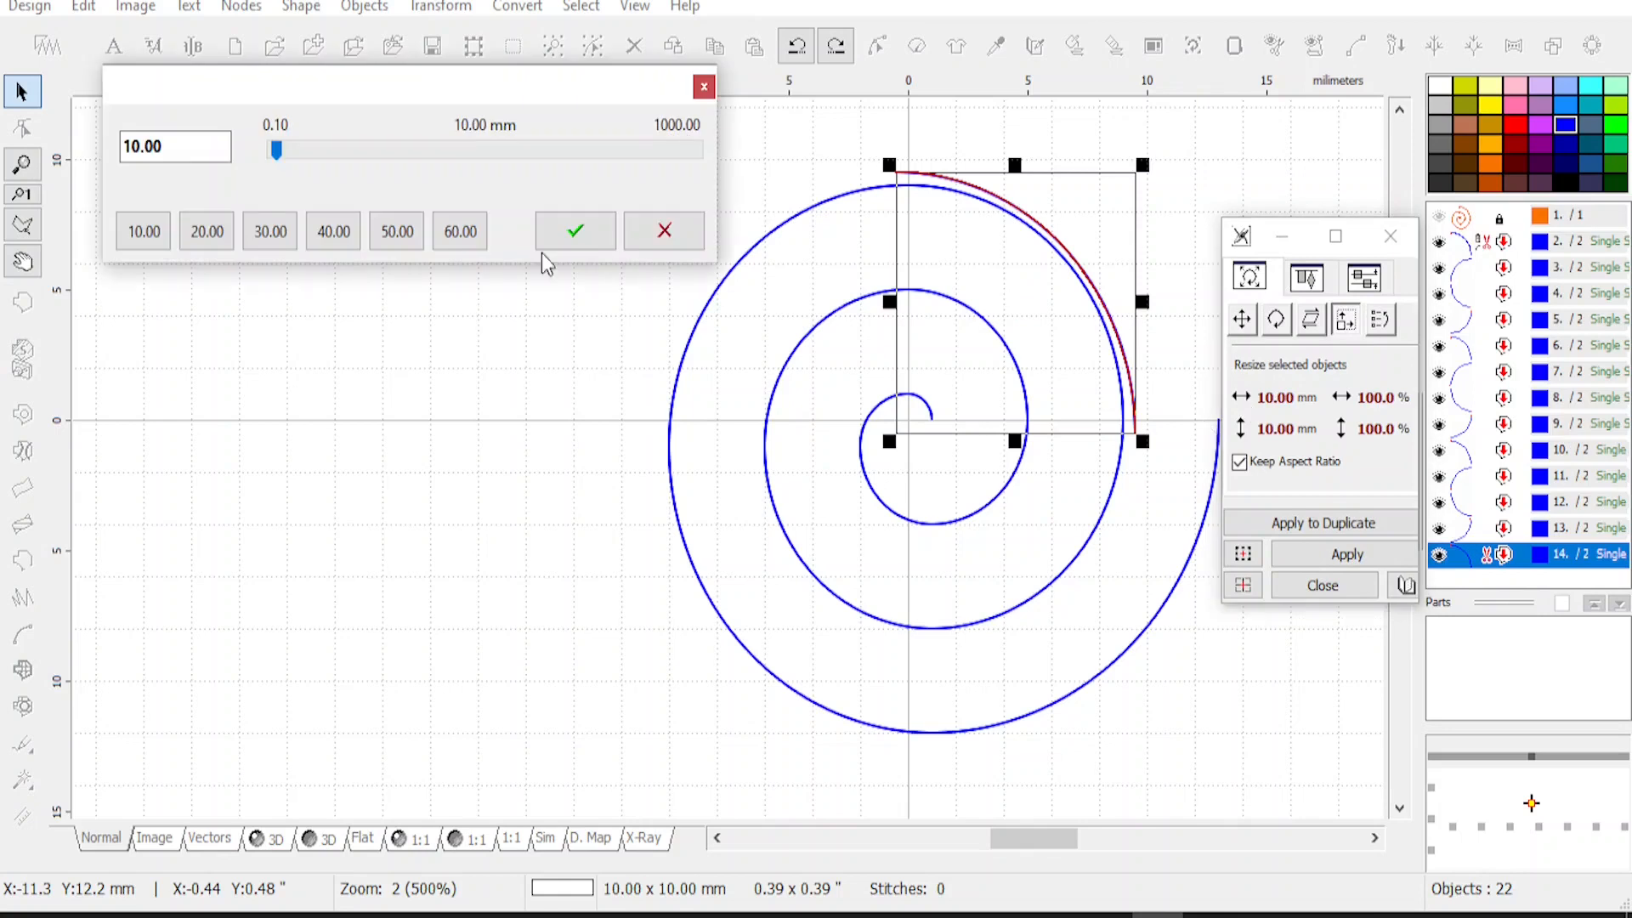
pyautogui.moveTo(185, 147); pyautogui.dragTo(19, 126)
pyautogui.write('13')
pyautogui.click(576, 232)
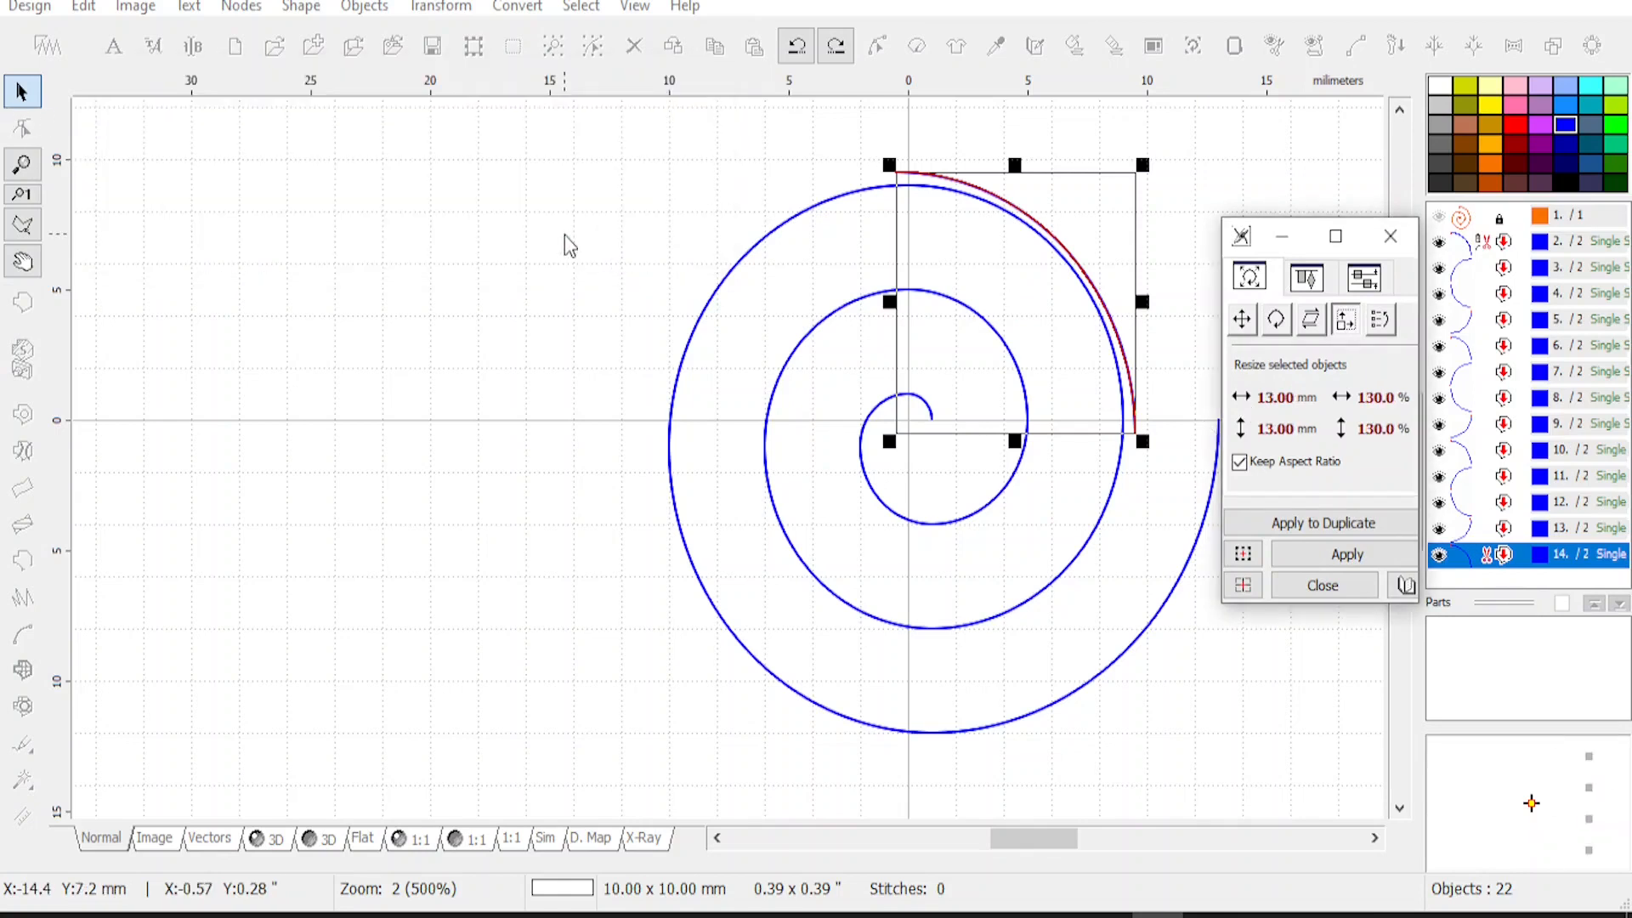
pyautogui.click(1341, 561)
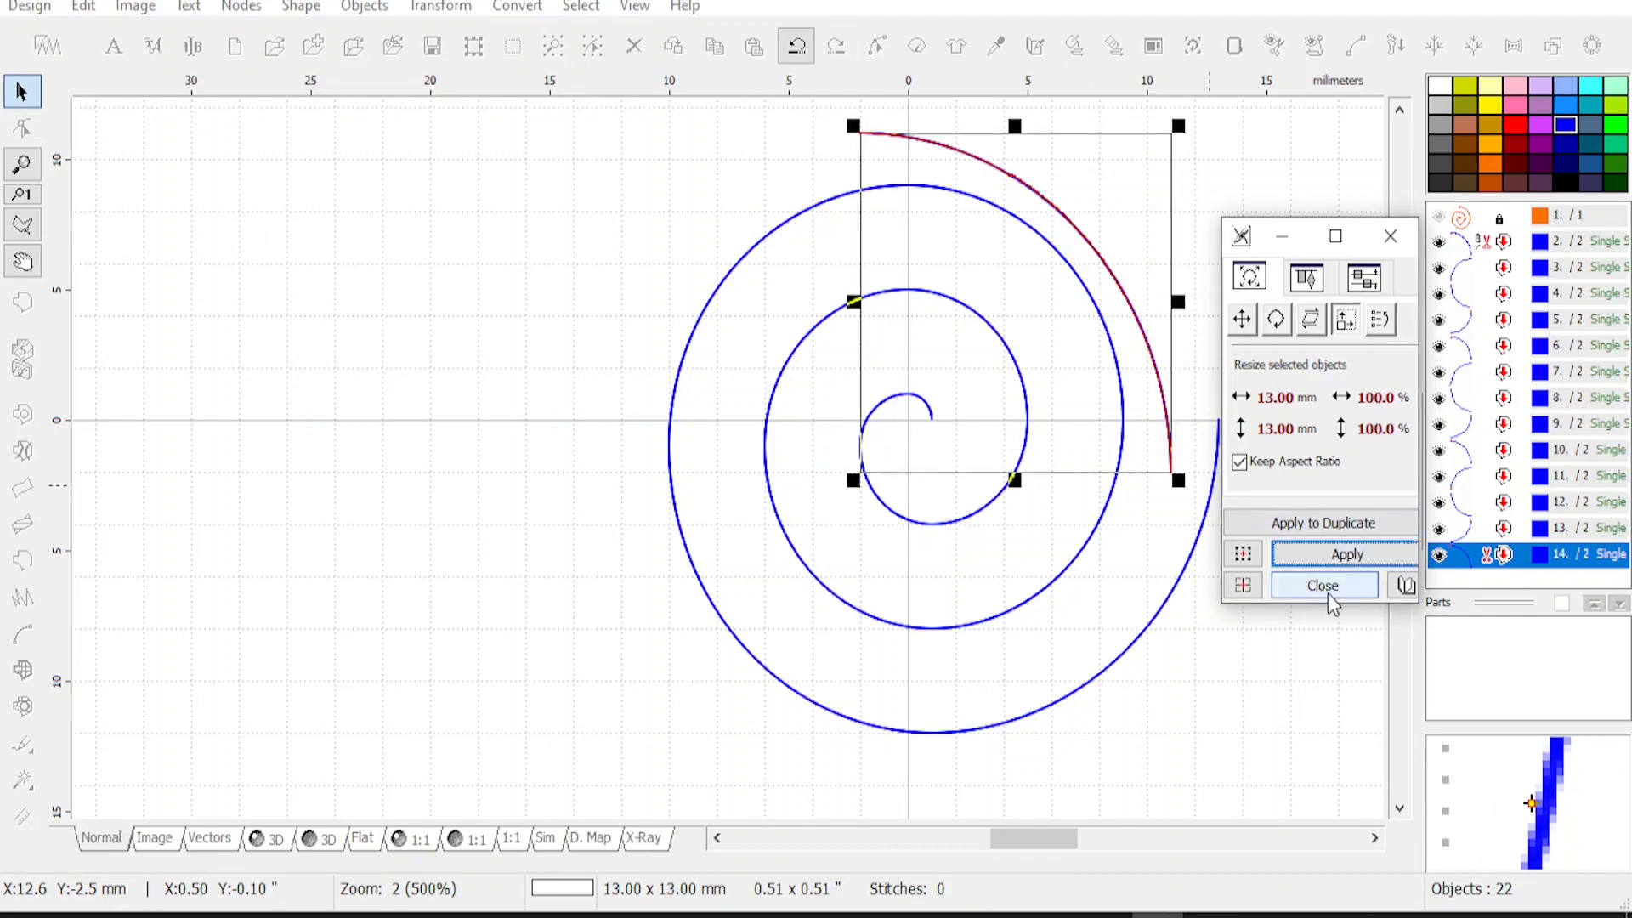
pyautogui.click(1324, 588)
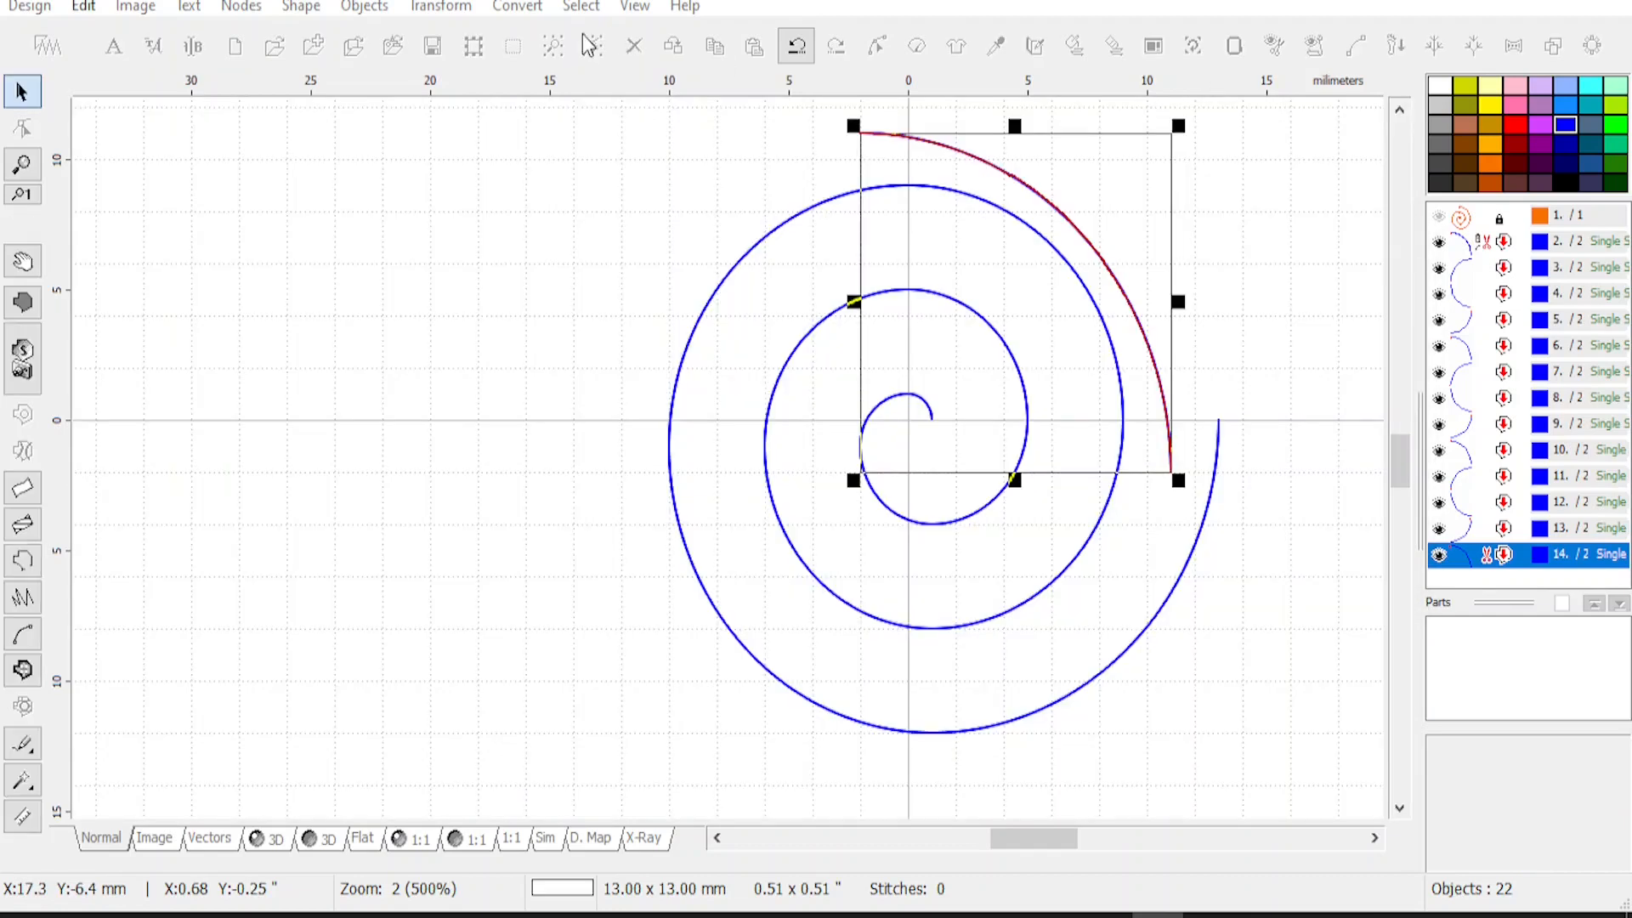
# Snap the 13 mm arc, object 14, to the end of the previous arc, object 13
pyautogui.click(435, 9)
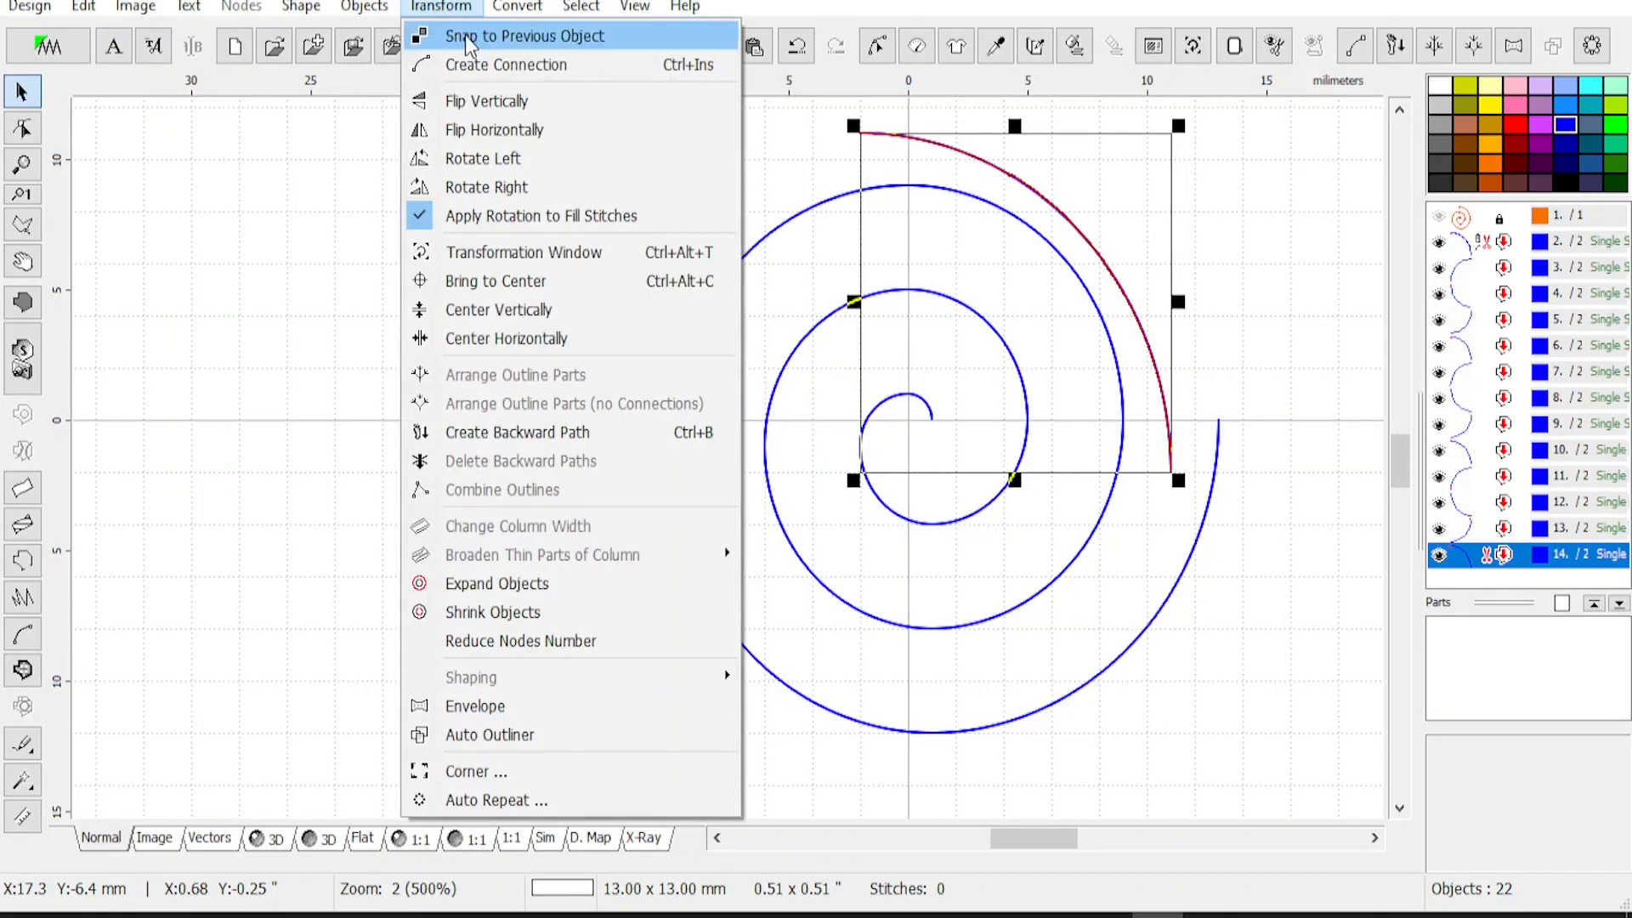
pyautogui.click(527, 42)
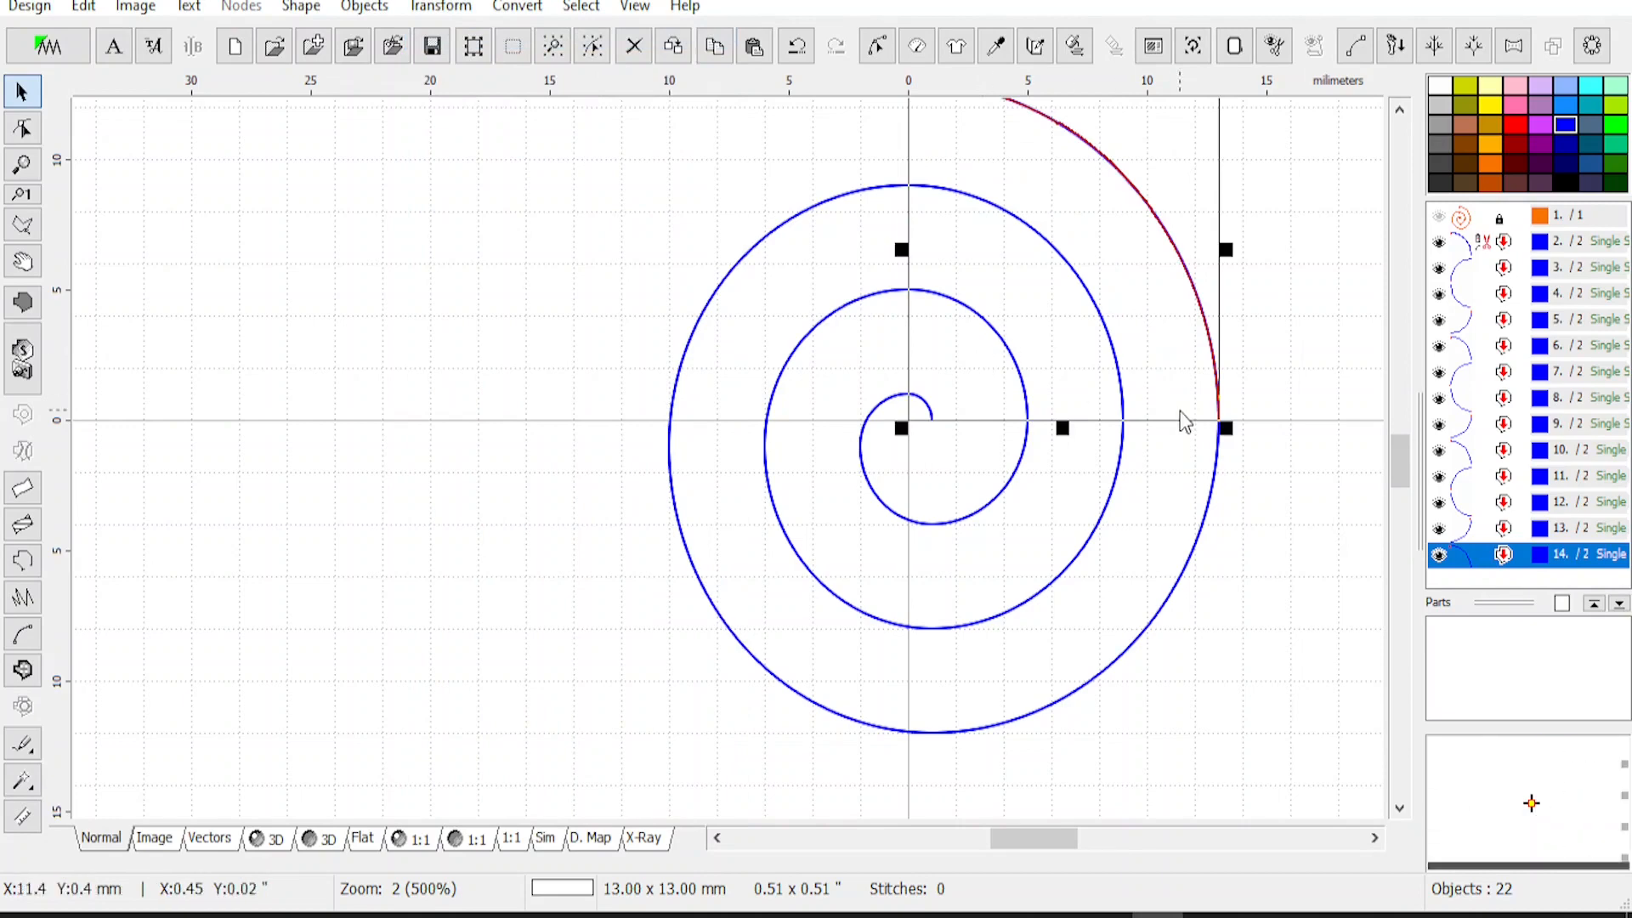
pyautogui.scroll(-1, 1176, 419)
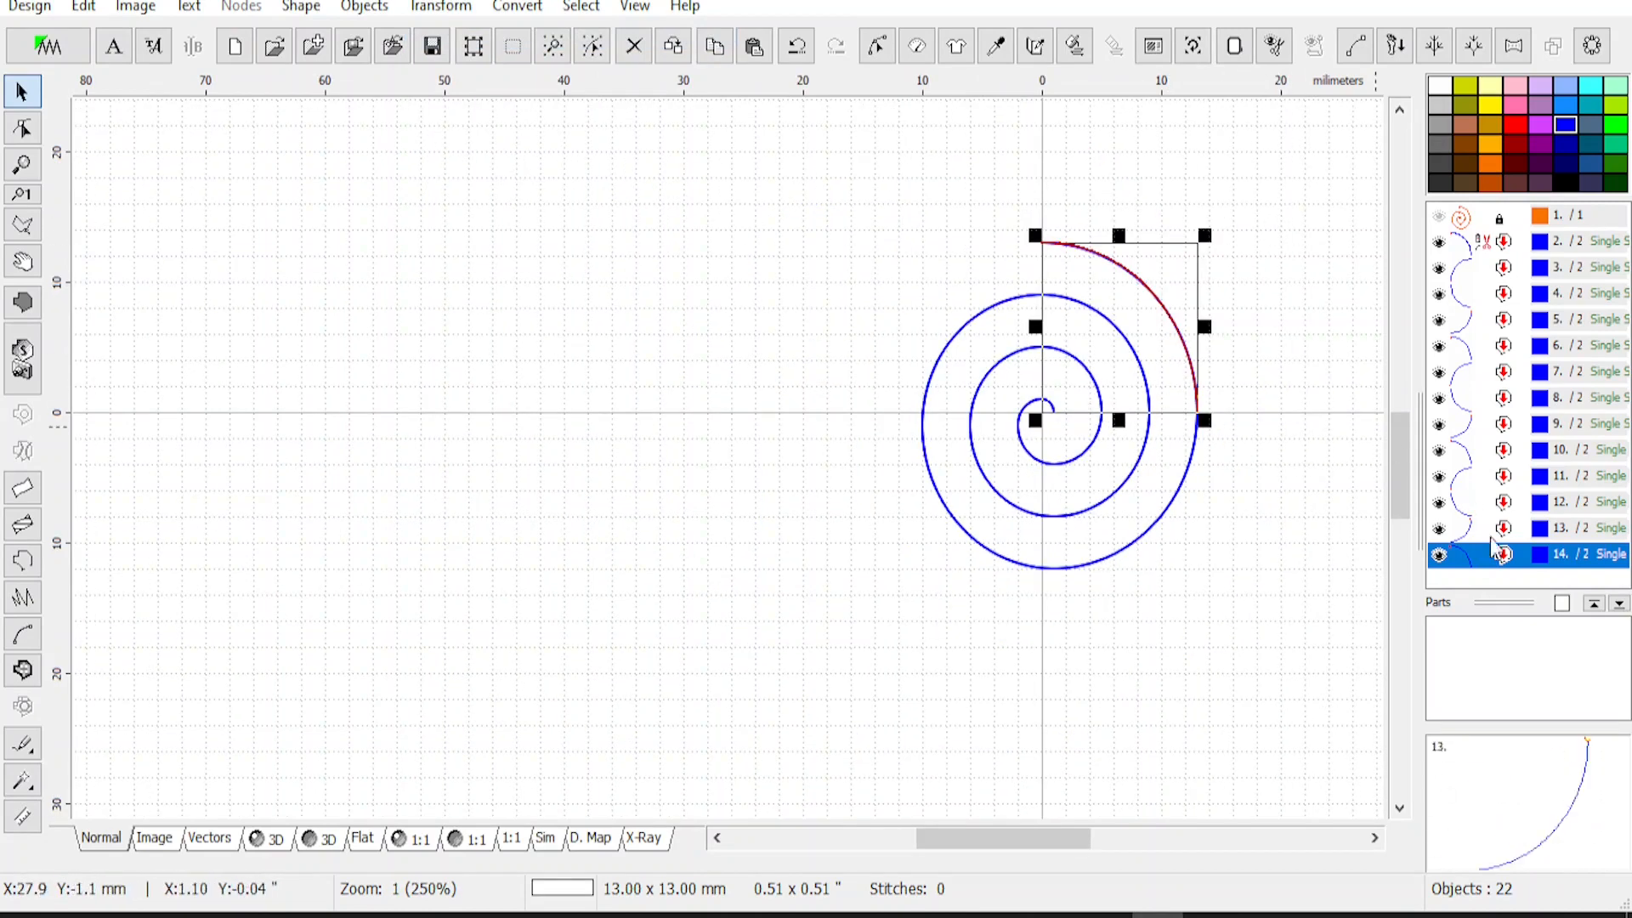
# Group all the blue arcs, objects 2 to 14, into one spiral object and deselect it
pyautogui.keyDown('shift'); pyautogui.click(1499, 248); pyautogui.keyUp('shift')
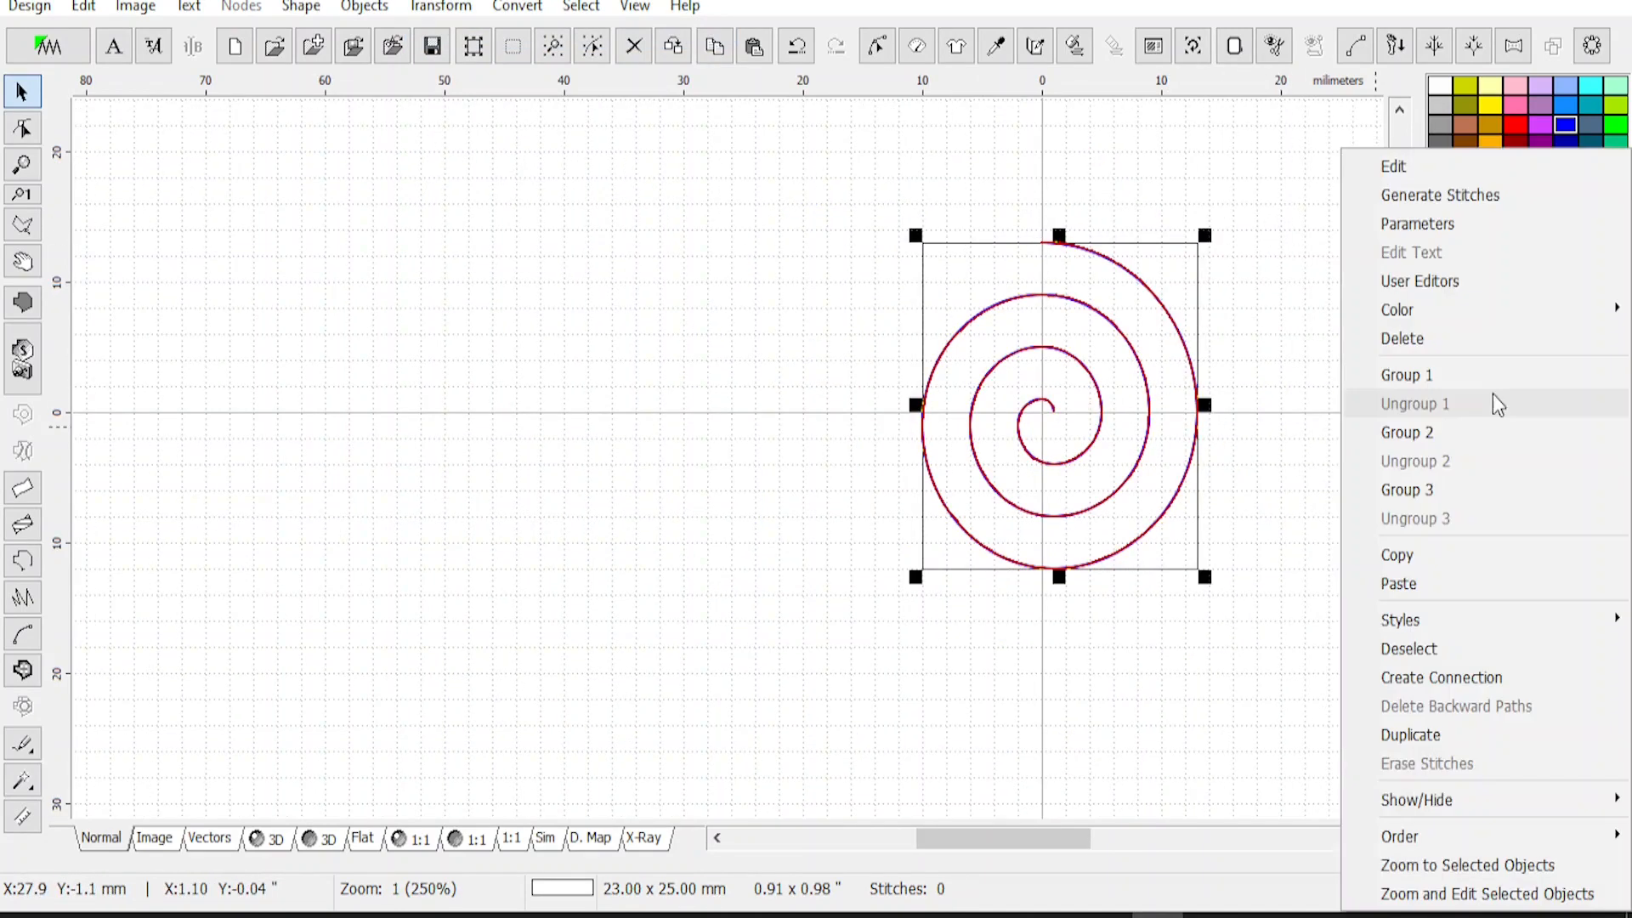
pyautogui.rightClick(1498, 405)
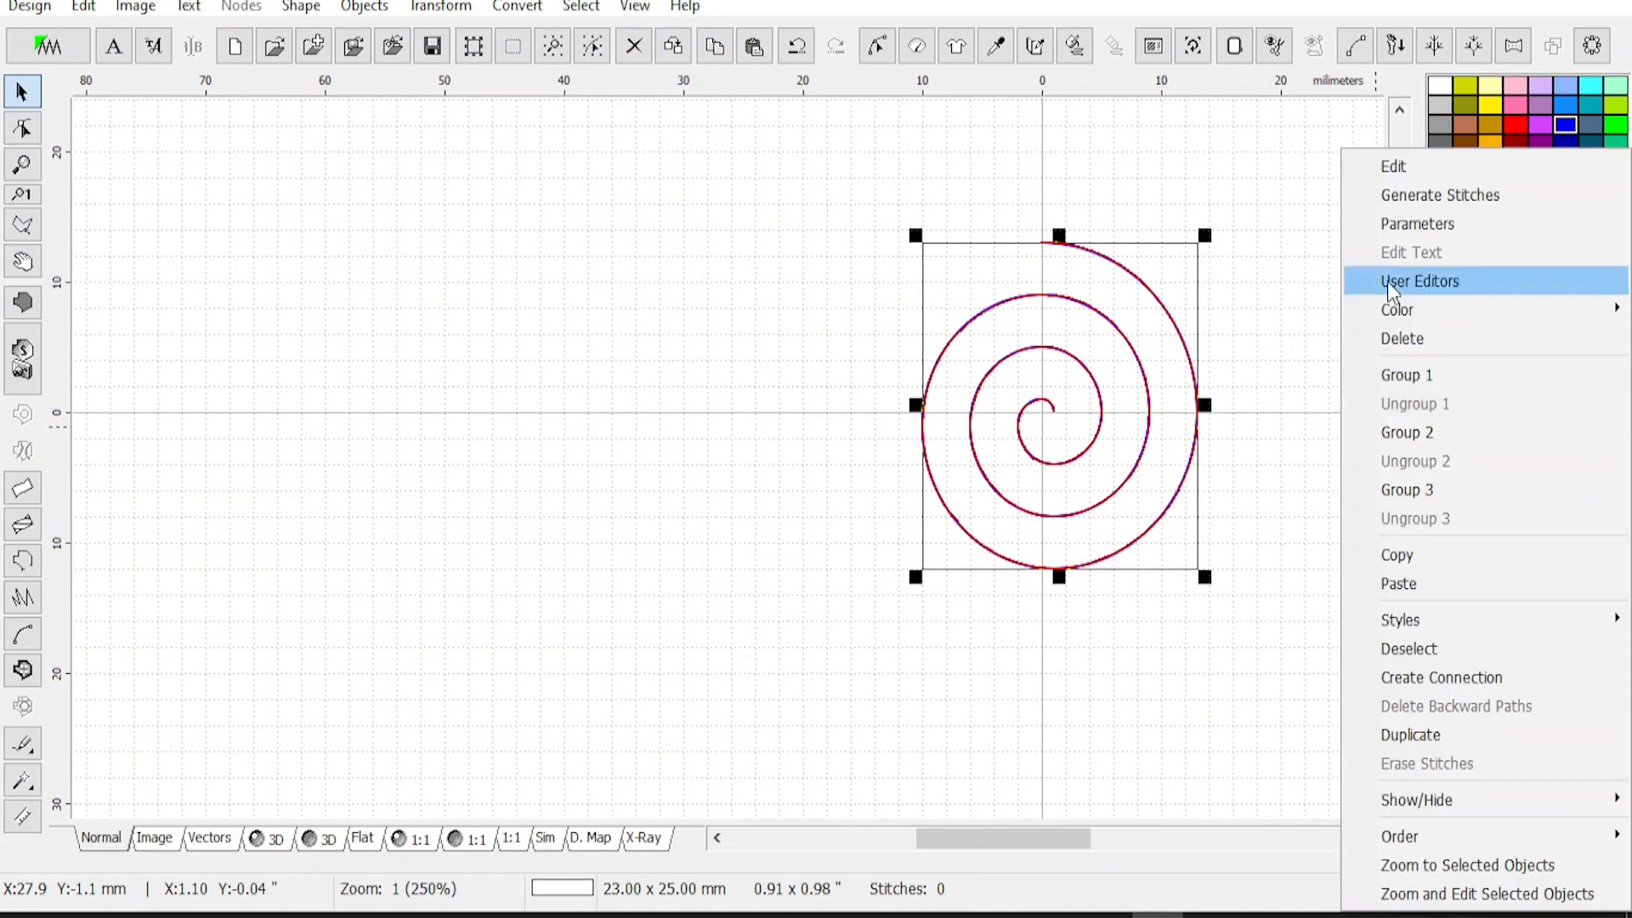
pyautogui.click(1459, 390)
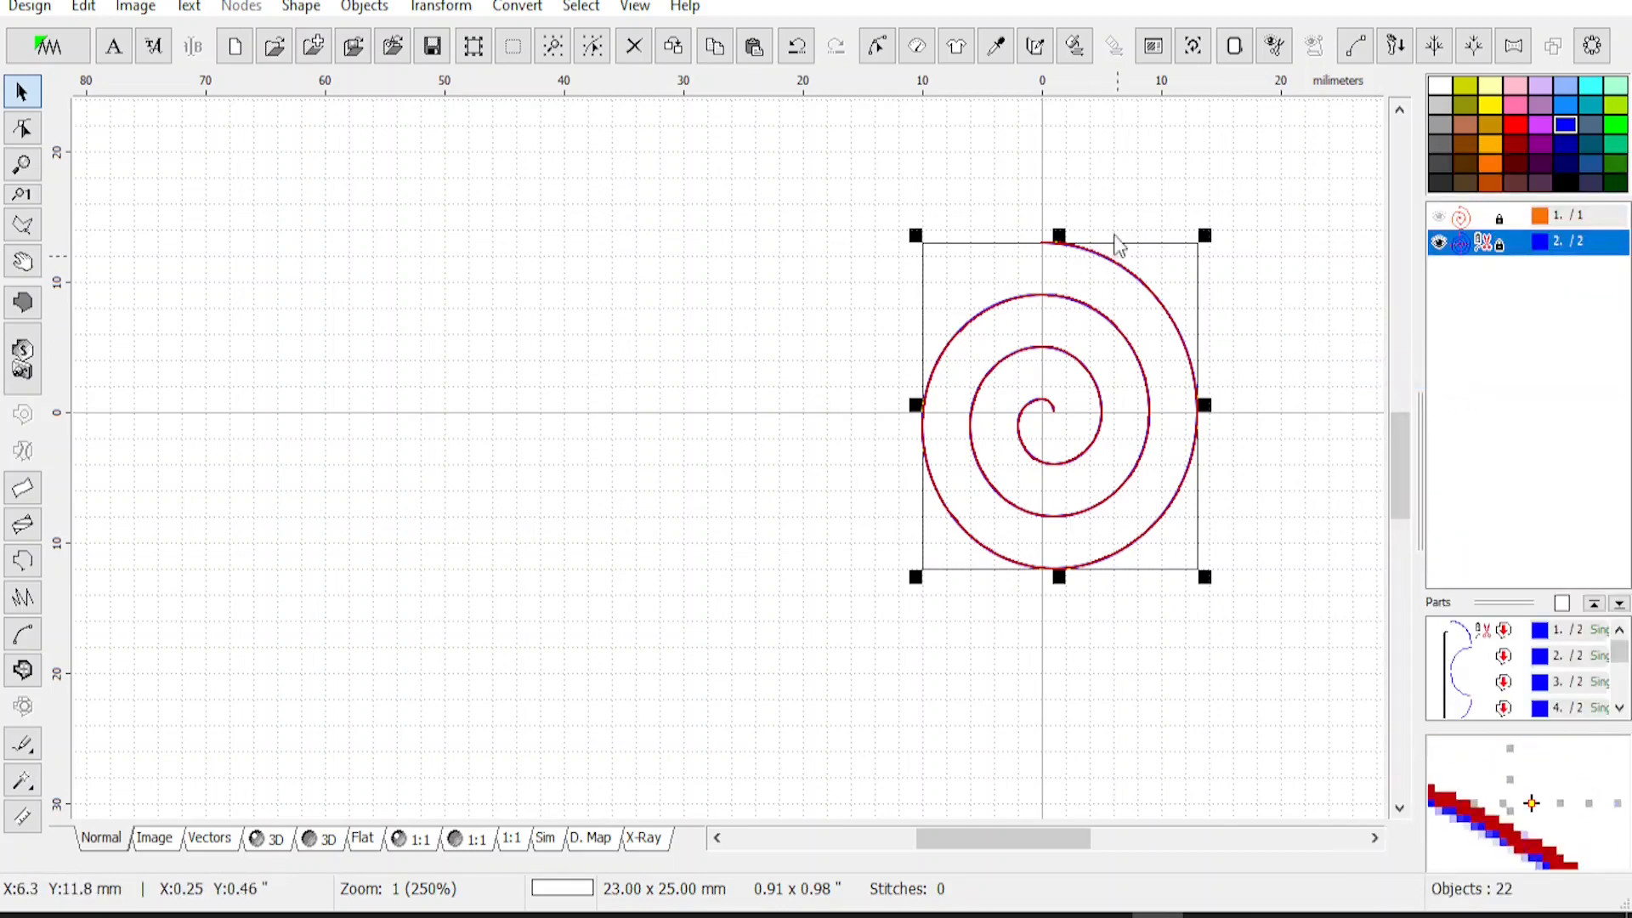
pyautogui.scroll(1, 1233, 314)
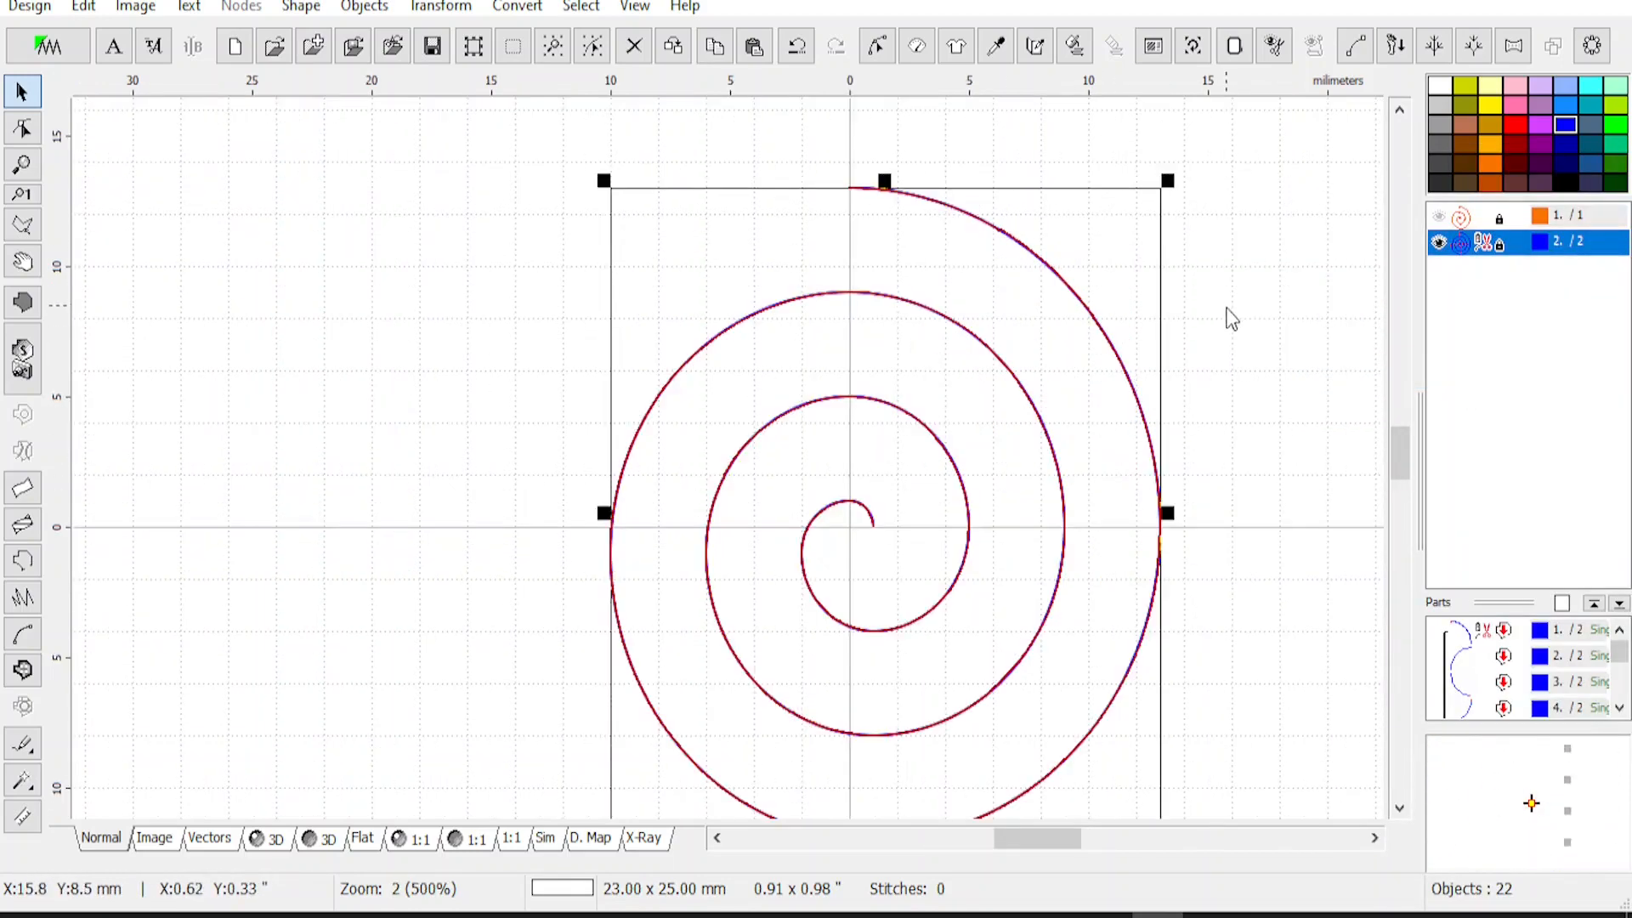
pyautogui.moveTo(1397, 455); pyautogui.dragTo(1406, 466)
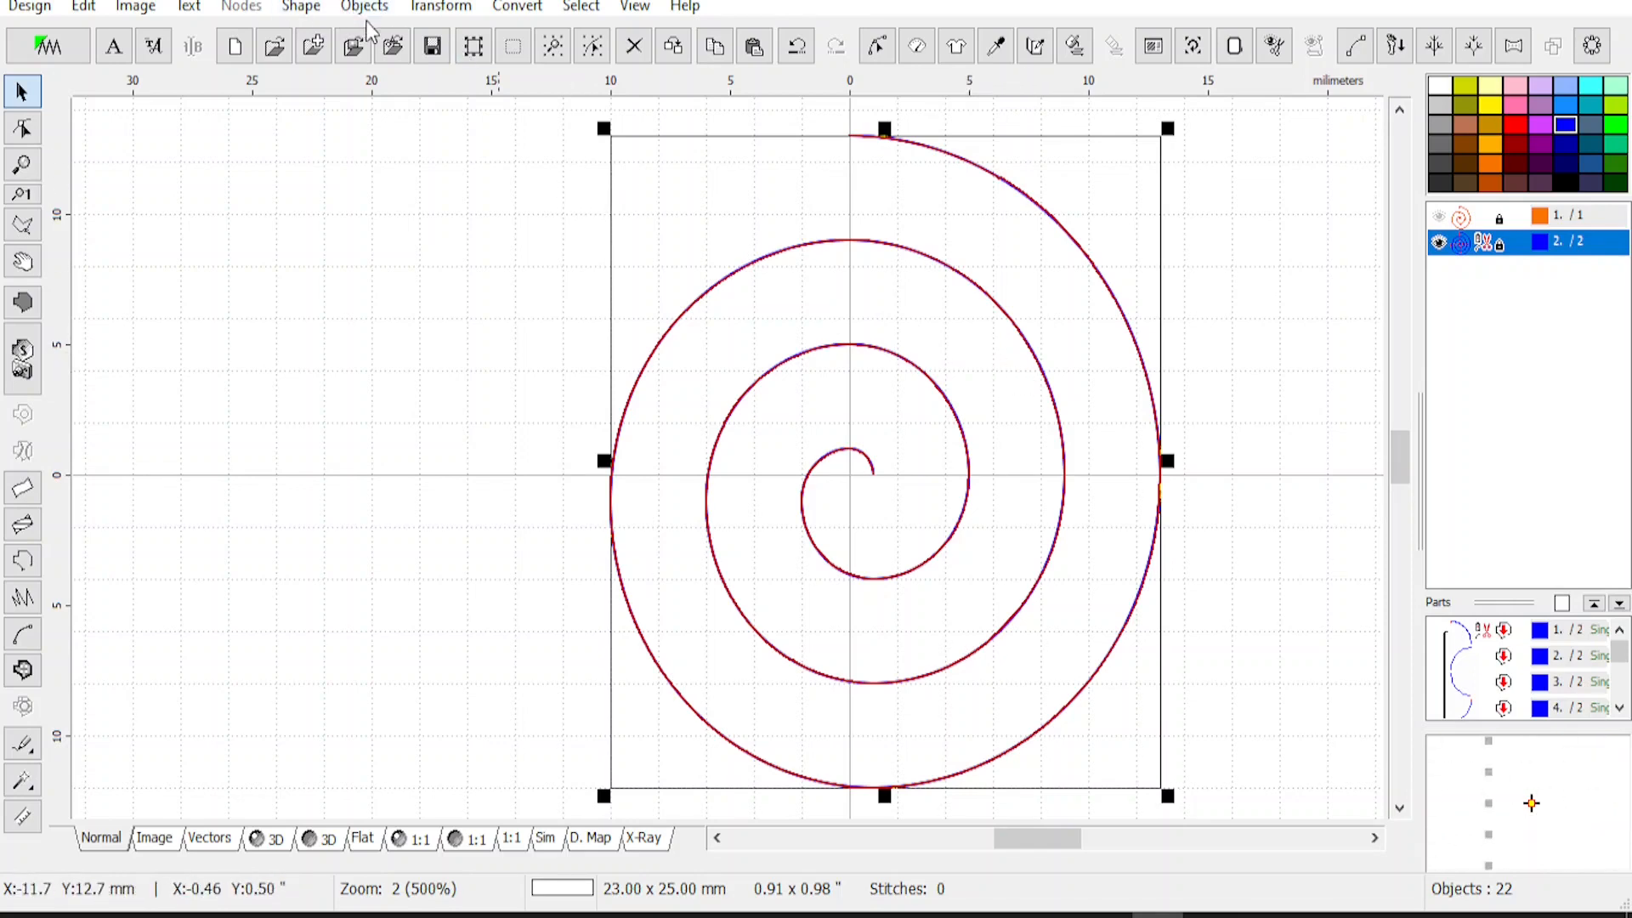
pyautogui.click(430, 315)
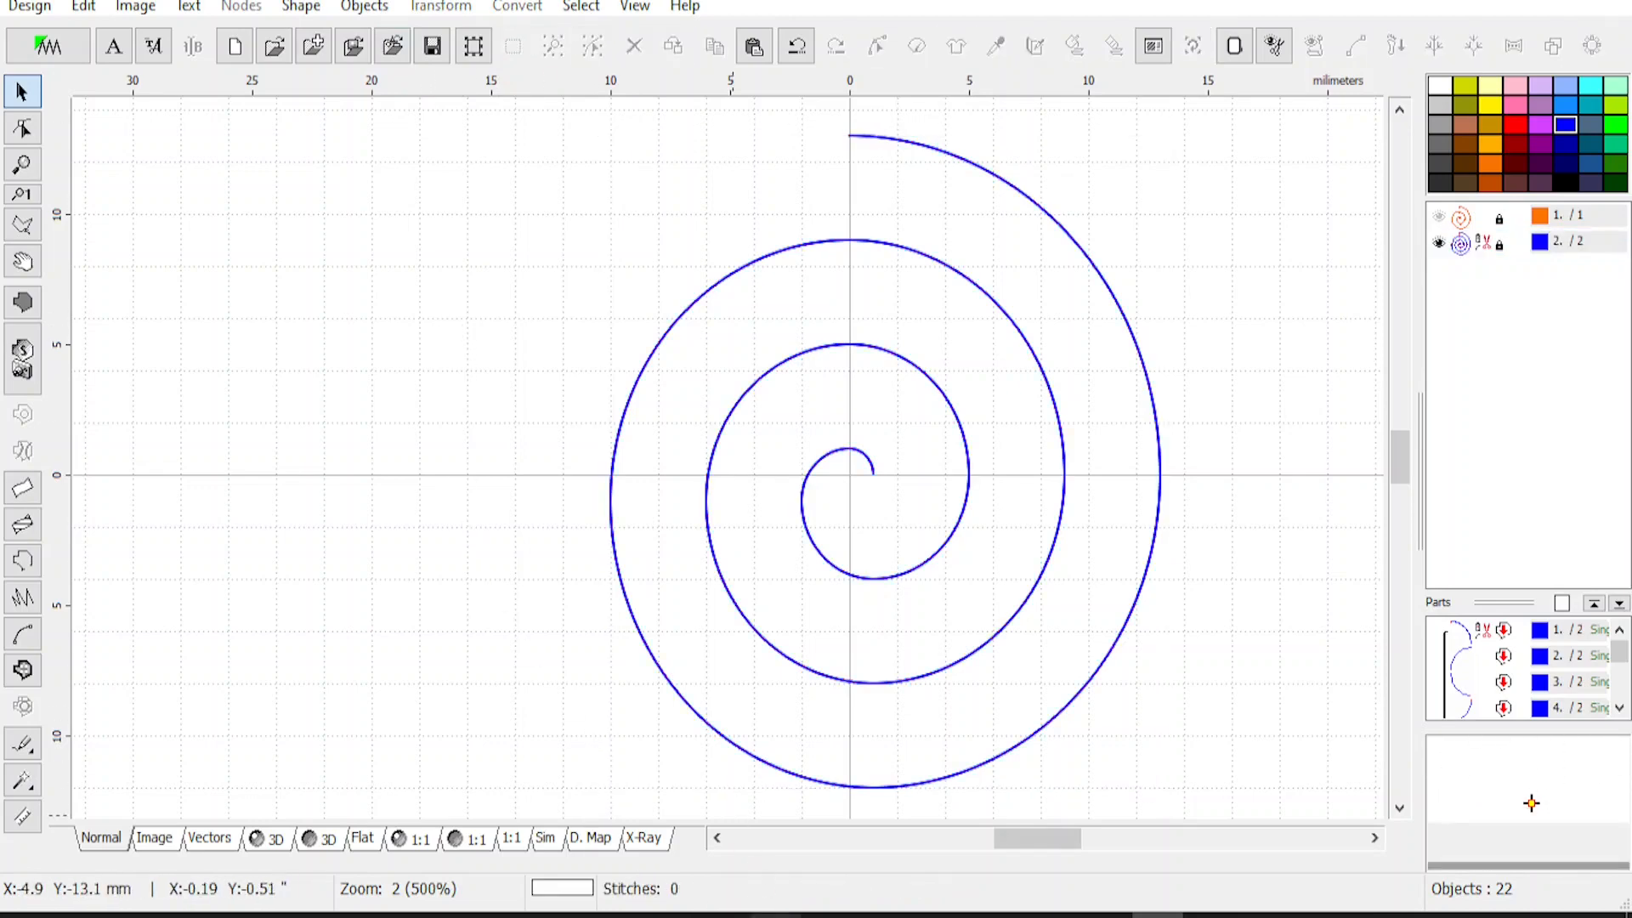
# Switch to the Excel arc rotation table and move its window aside to view it next to the finished spiral
pyautogui.click(790, 915)
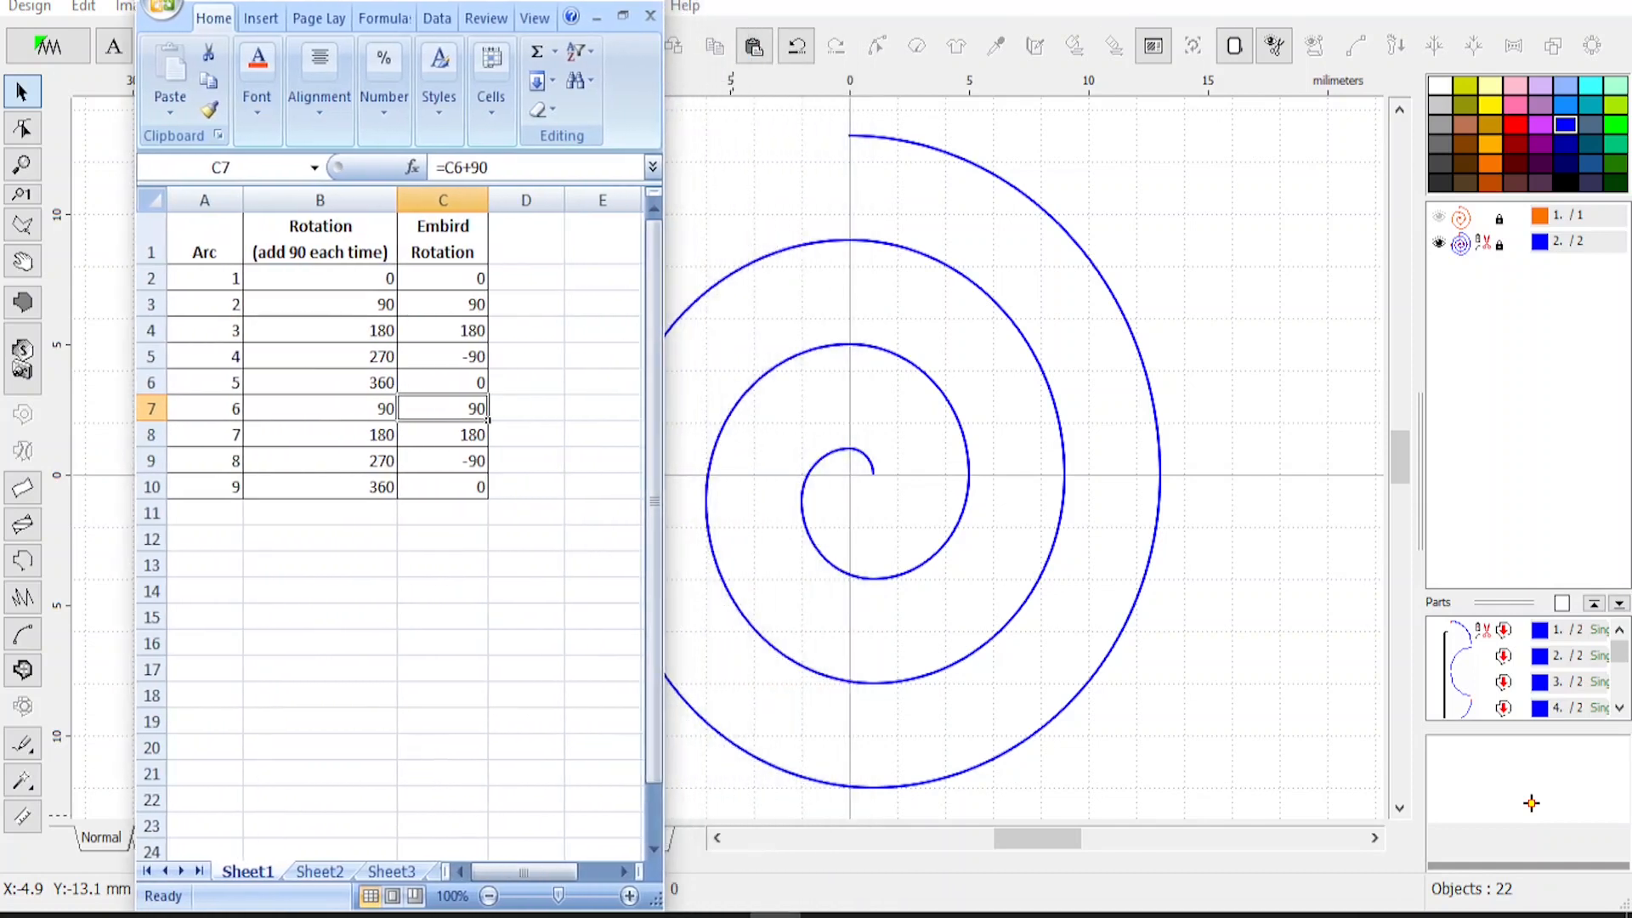
pyautogui.click(327, 624)
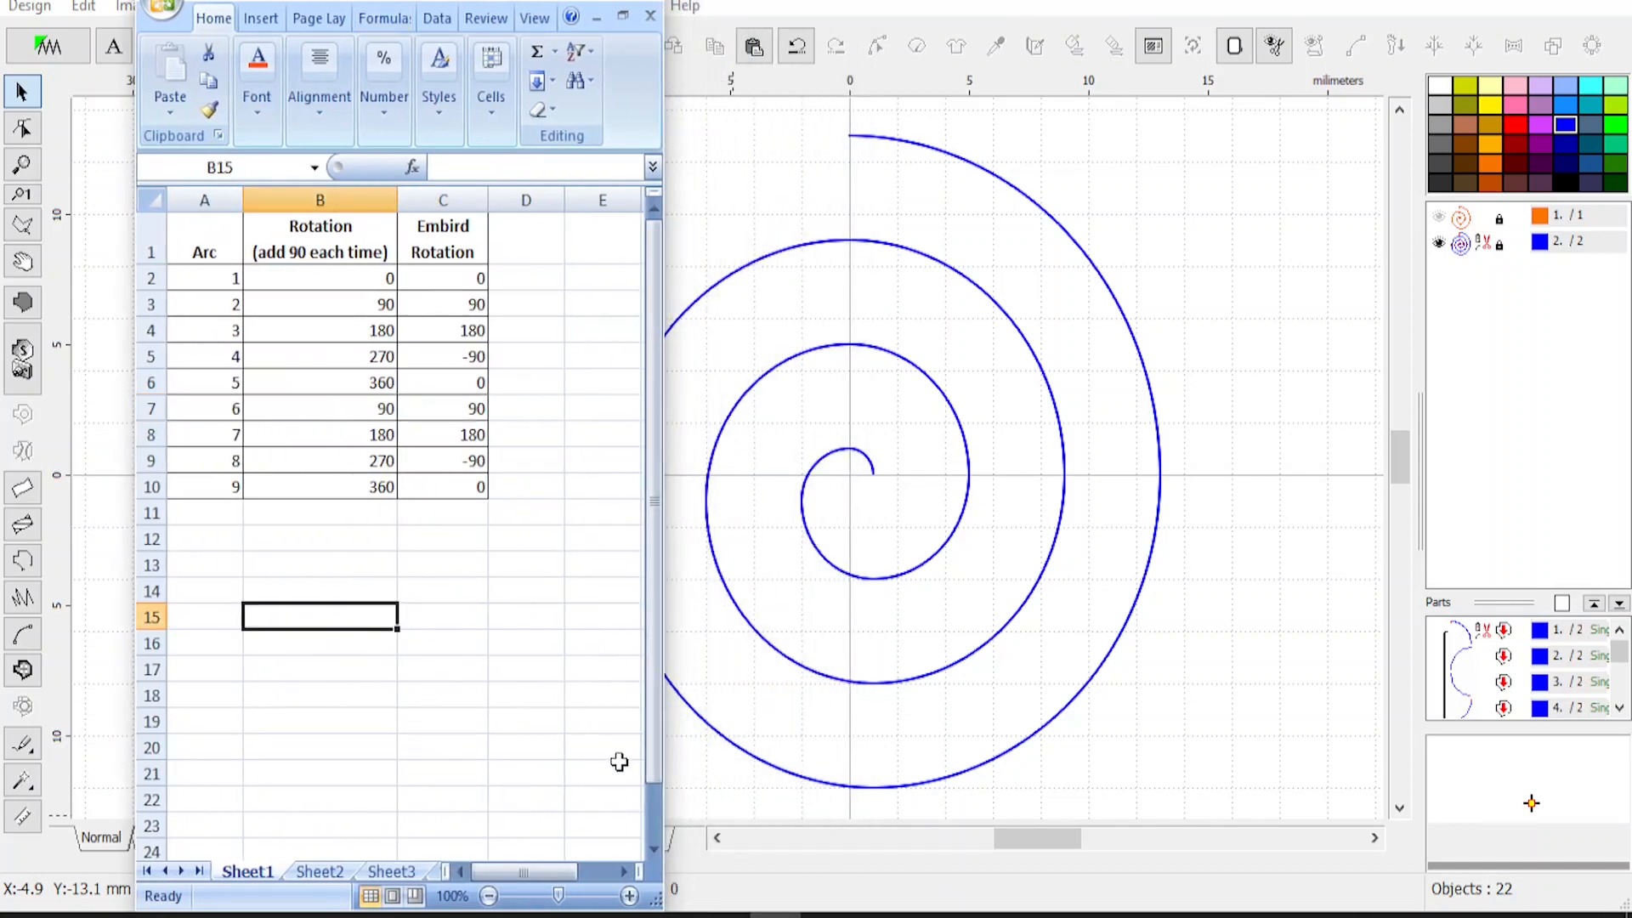
pyautogui.moveTo(422, 2); pyautogui.dragTo(356, 2)
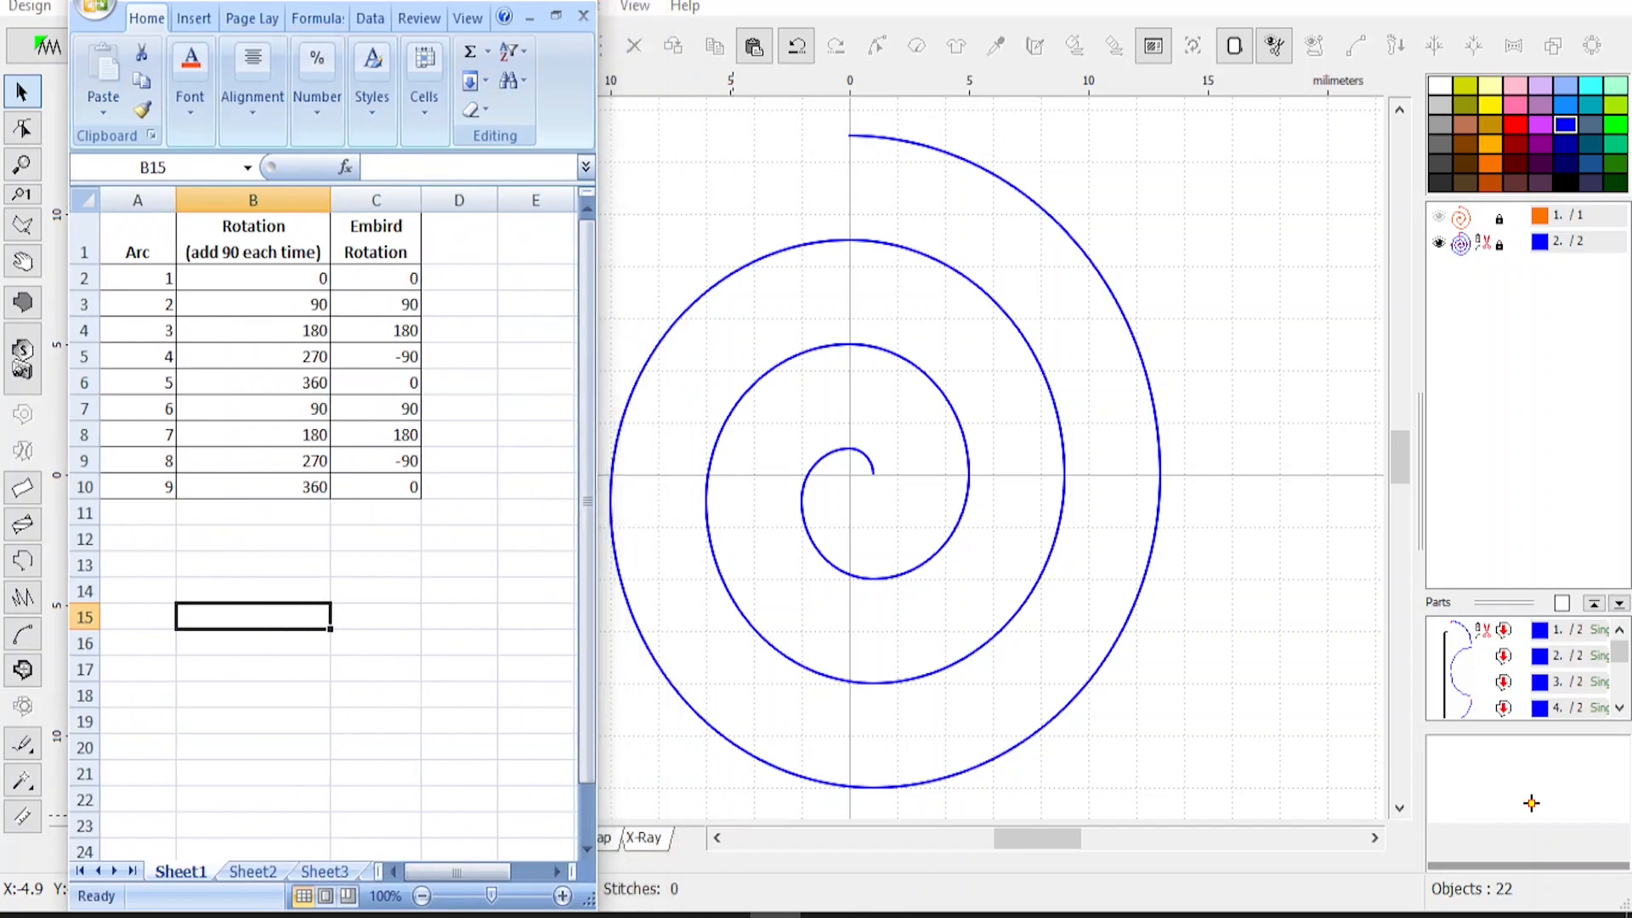